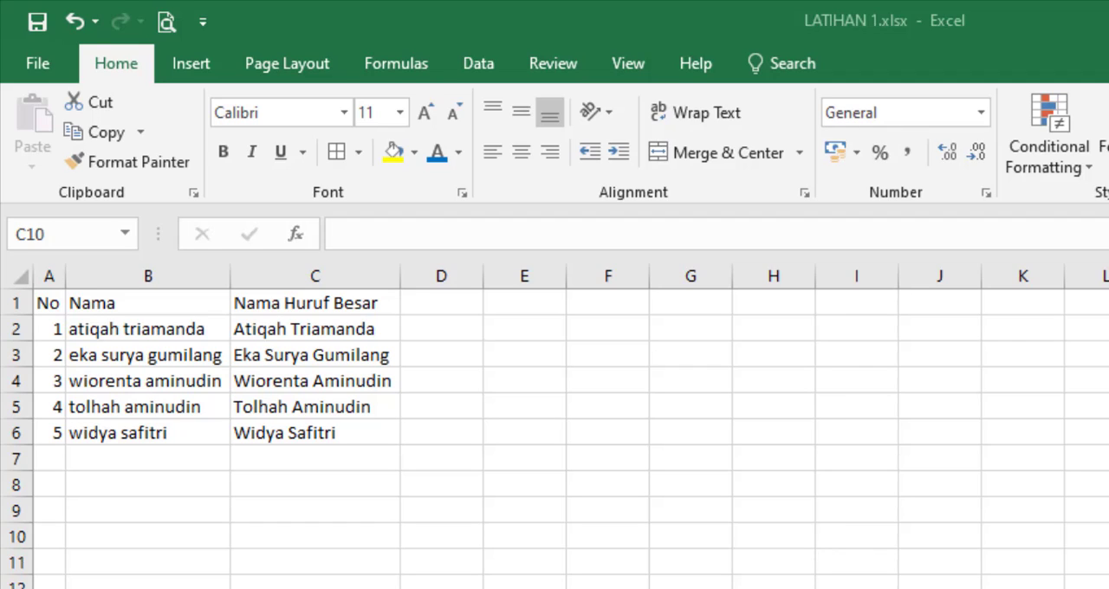
Step: Add a new worksheet after Latihan 5 and rename it Latihan 6
left_click(1004, 528)
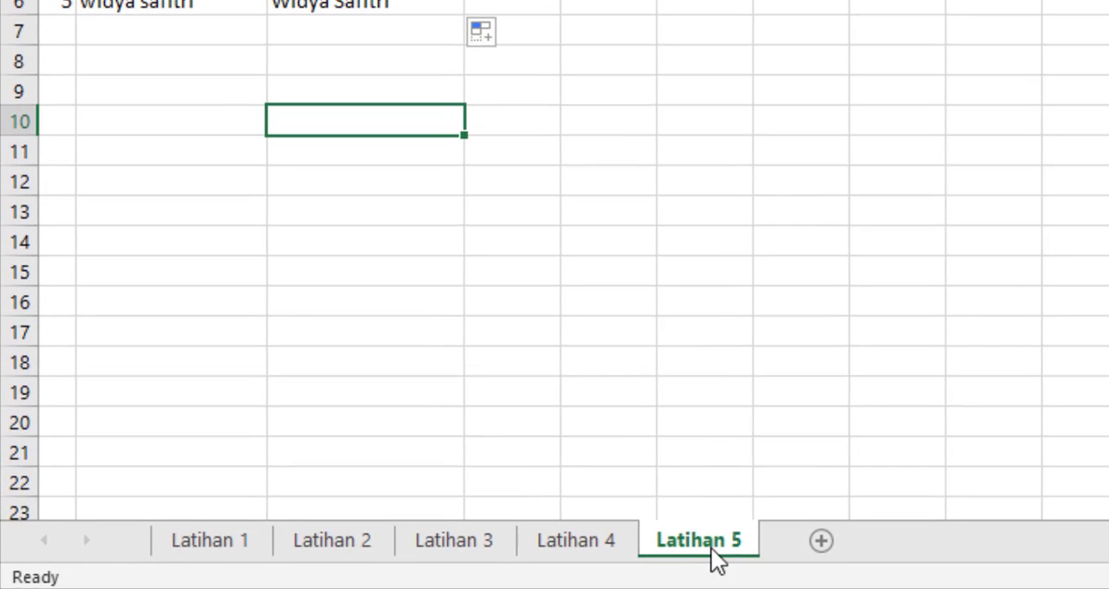
left_click(824, 541)
right_click(809, 542)
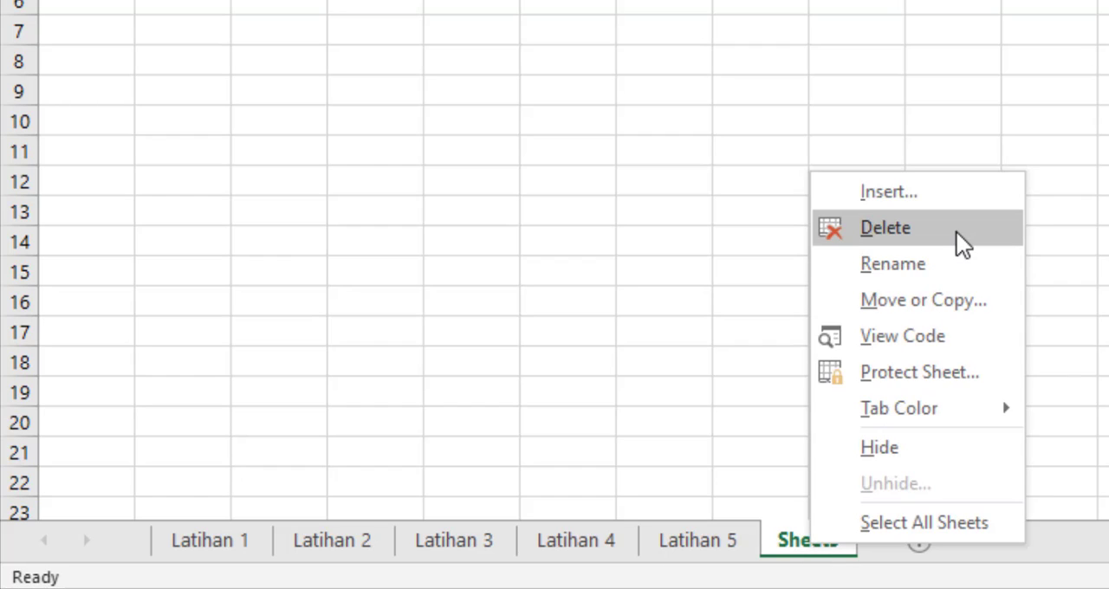
left_click(956, 262)
type("L")
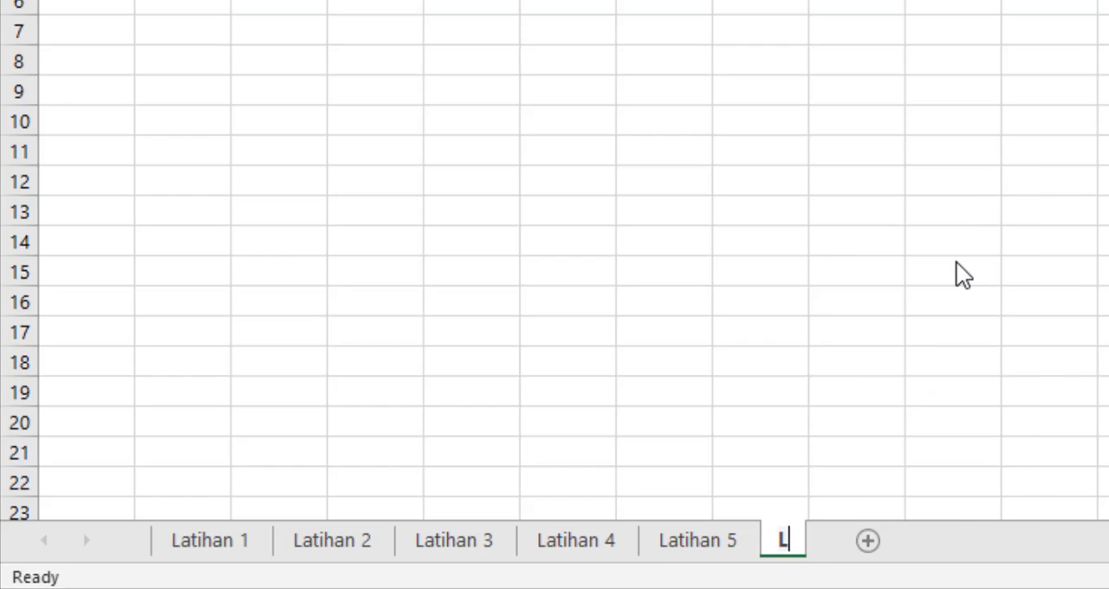
type("atihan 6")
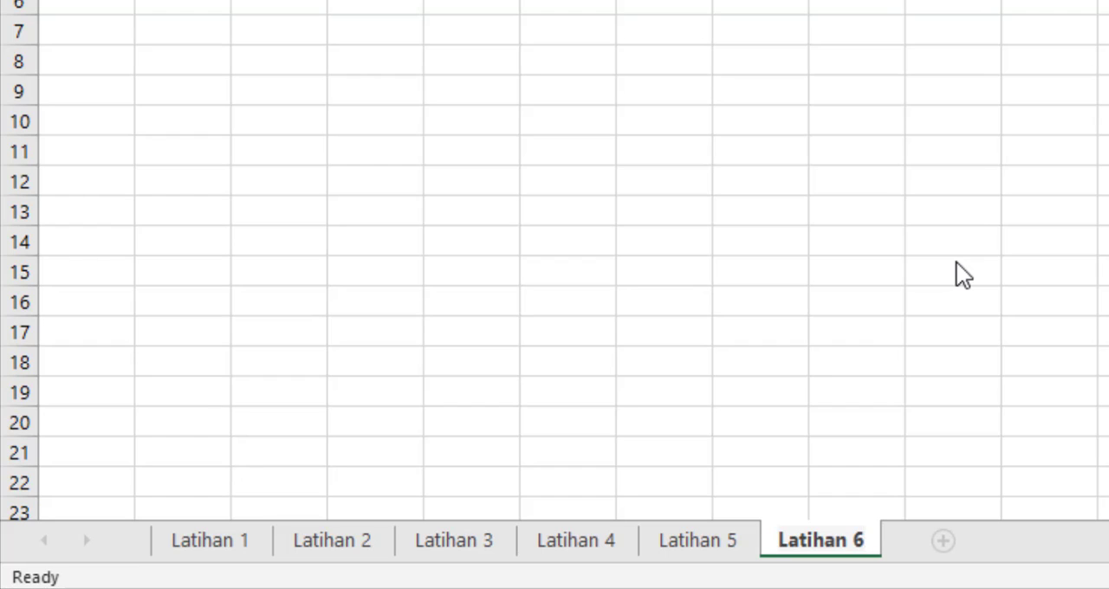
key("Return")
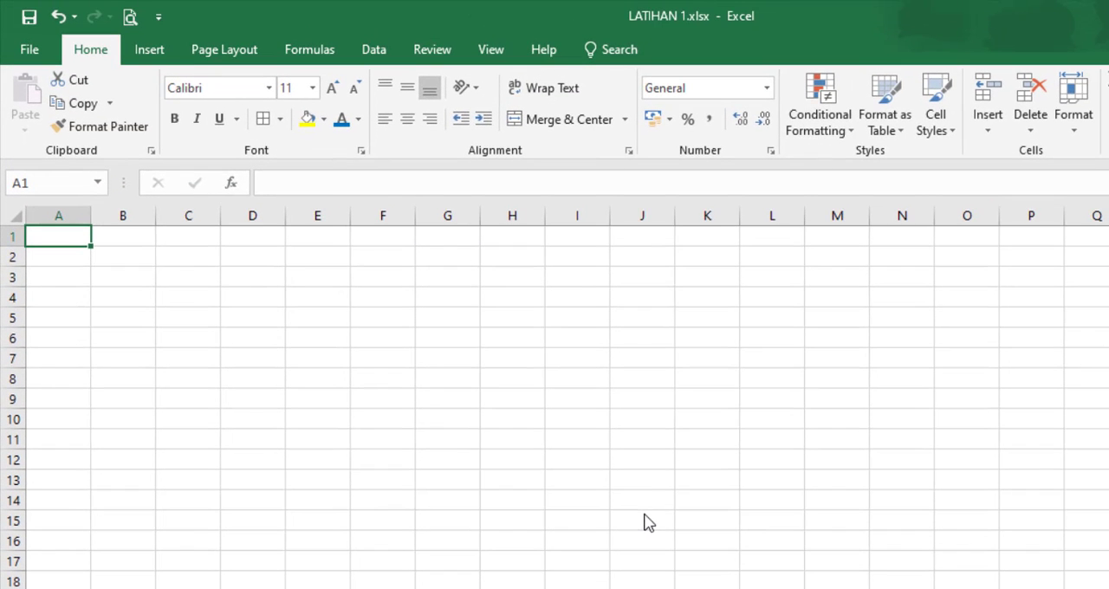
Step: Enter the title "Daftar Peralatan Kemah Kelas DPIB" in cell A1
left_click(122, 362)
left_click(62, 232)
type("Df")
key("BackSpace")
type("a")
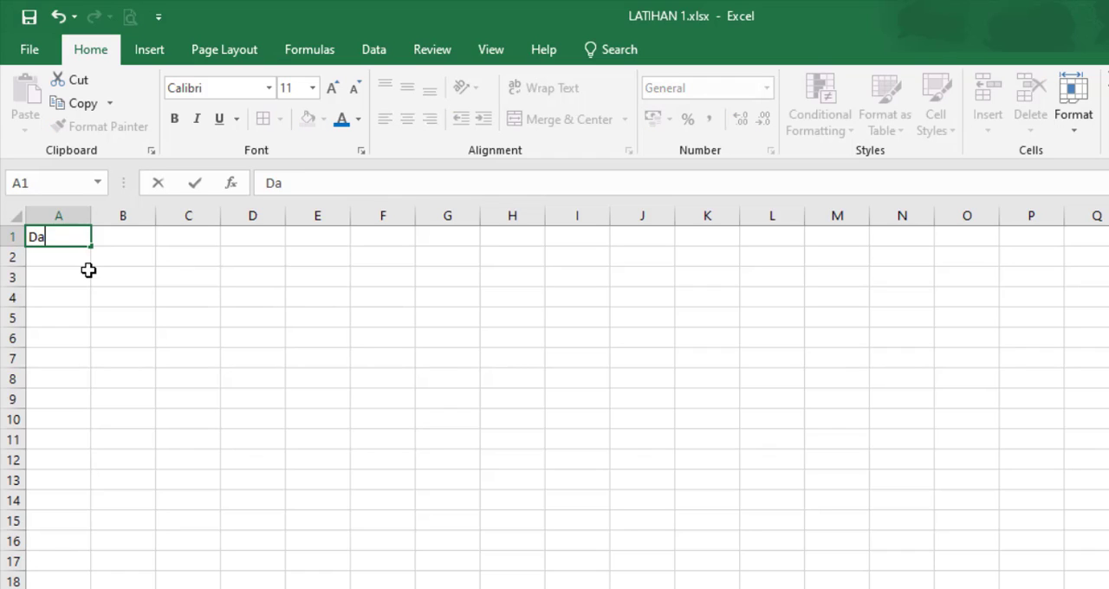
type("ftar Per")
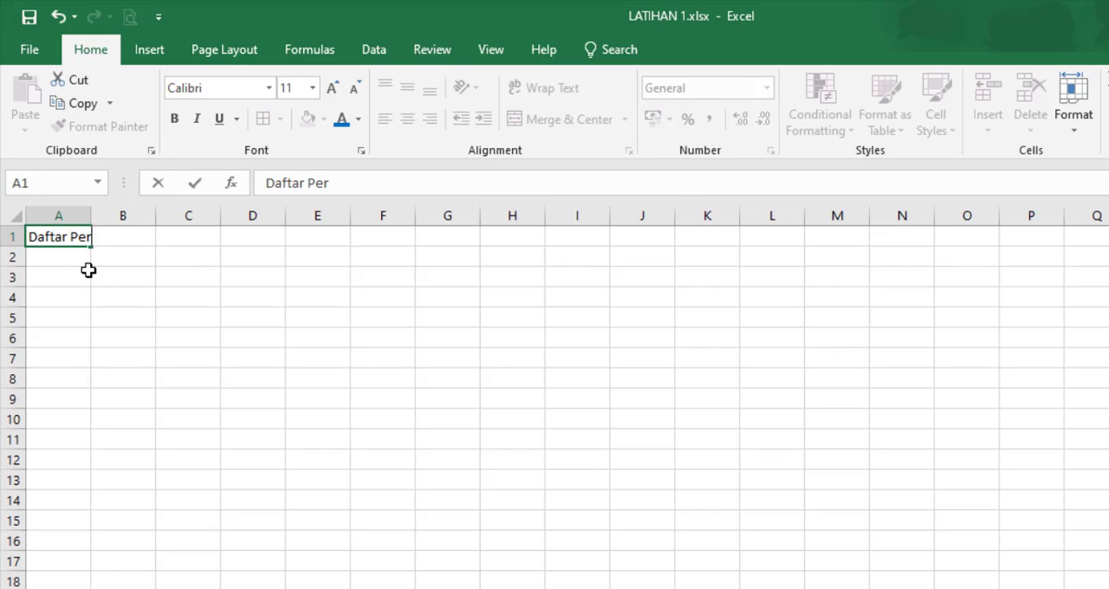
type("alatan ")
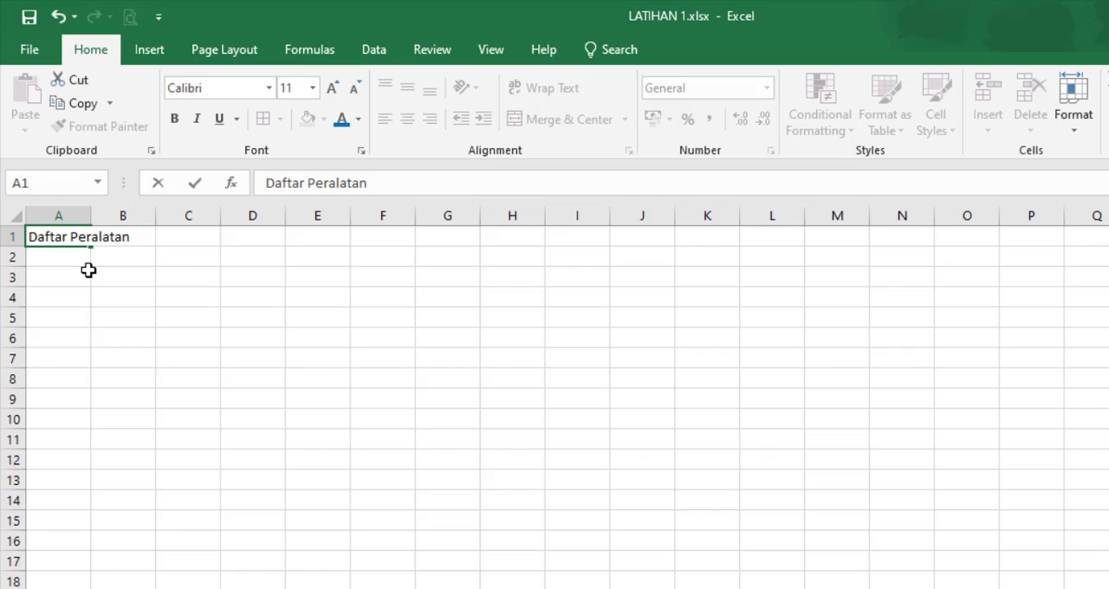
type("Kemah Kelas ")
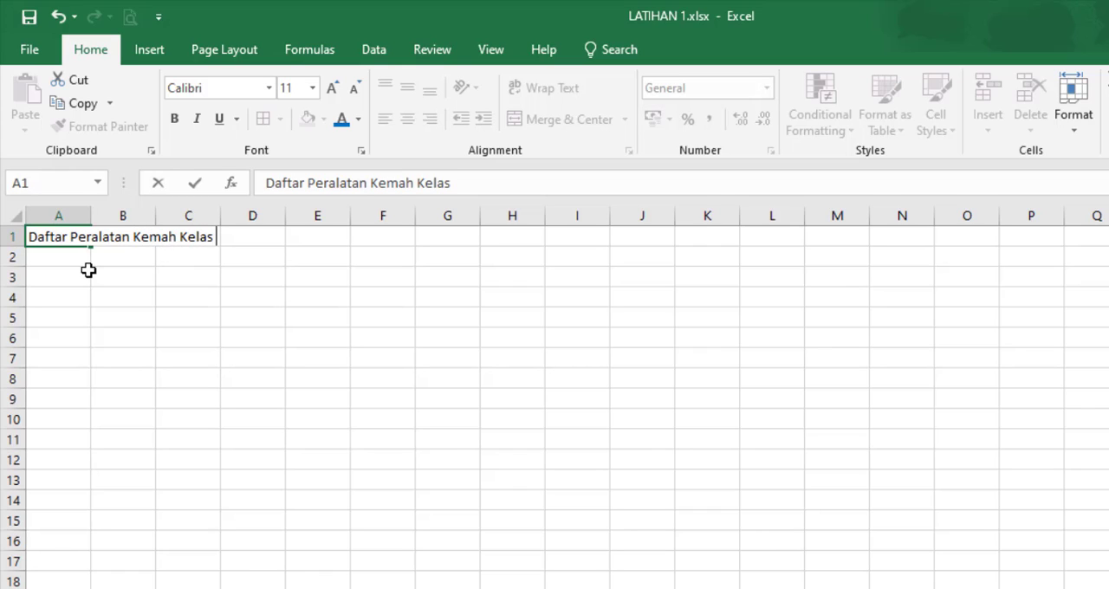
type("DPIB")
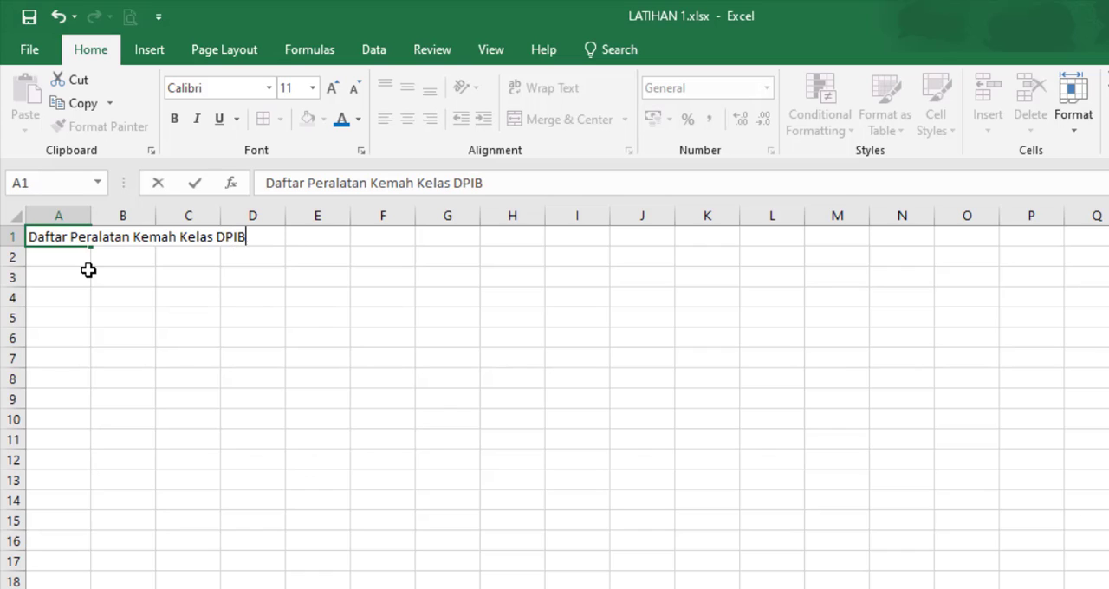
key("Return")
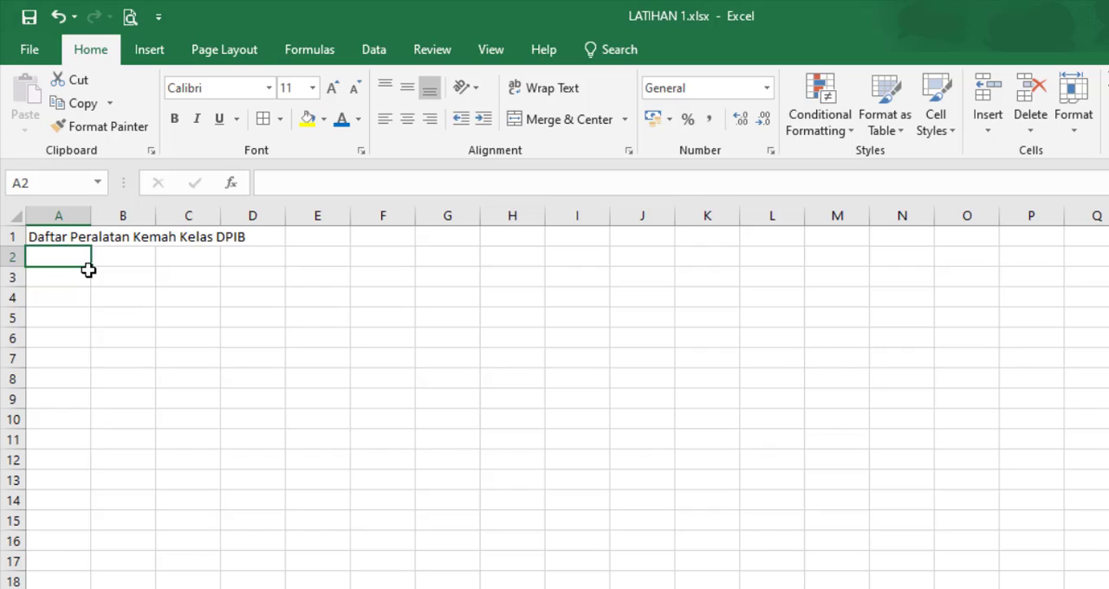
Step: Enter the column headers "No.", "Nama" and "Harga/Satuan" in cells A2 to C2
type("No.")
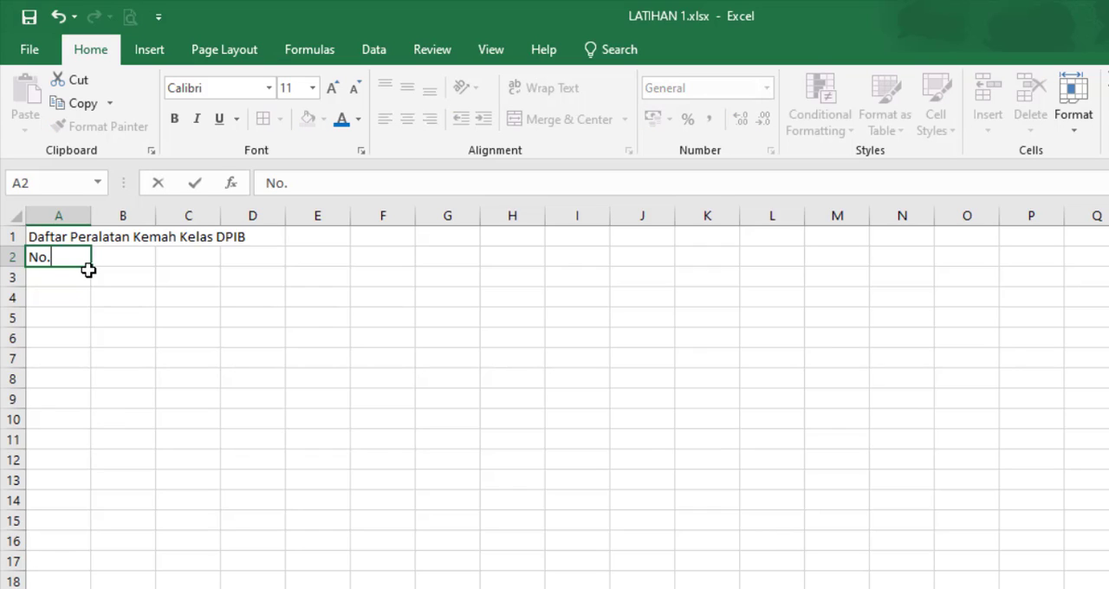
key("Return")
left_click(91, 266)
type("Nama")
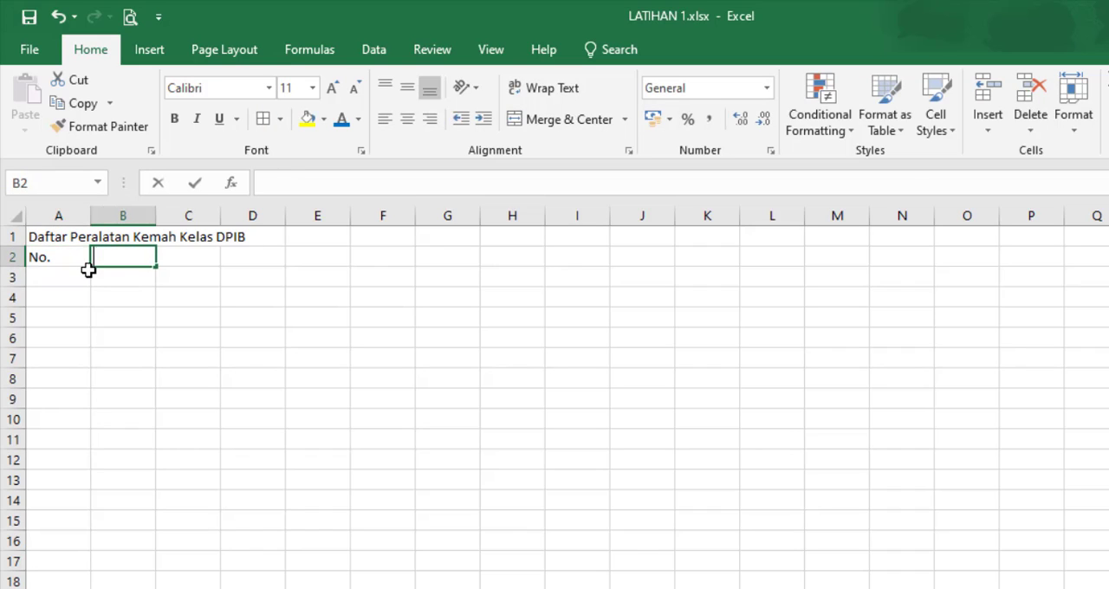
key("Tab")
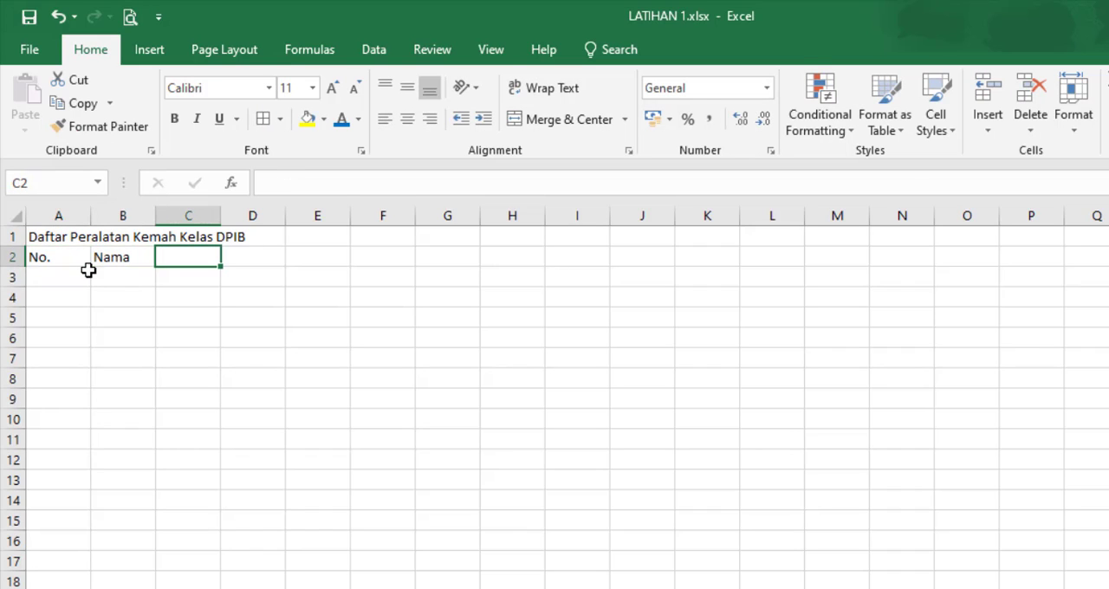
type("Harga/")
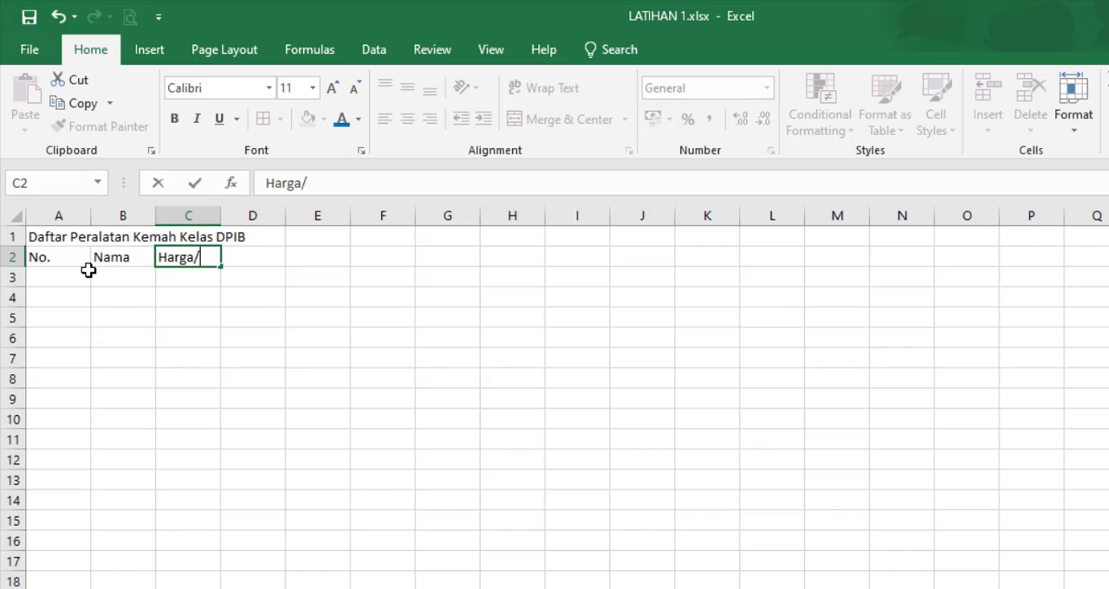
type("Satuan")
key("Tab")
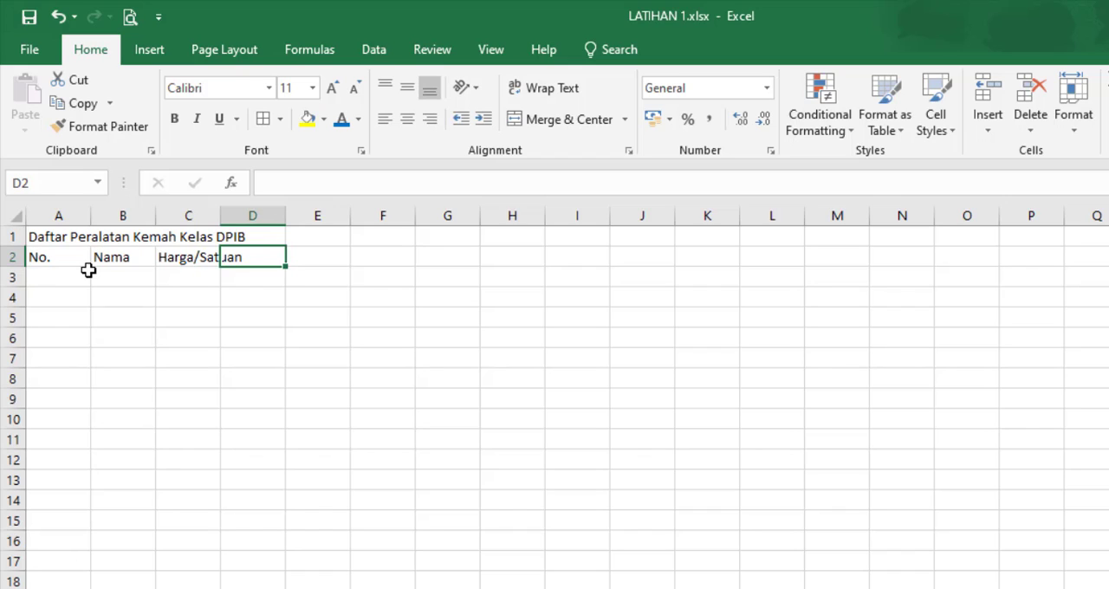
Step: Enter the column headers "Jumlah" and "Jumlah Total" in cells D2 and E2
type("Jumlah")
key("Tab")
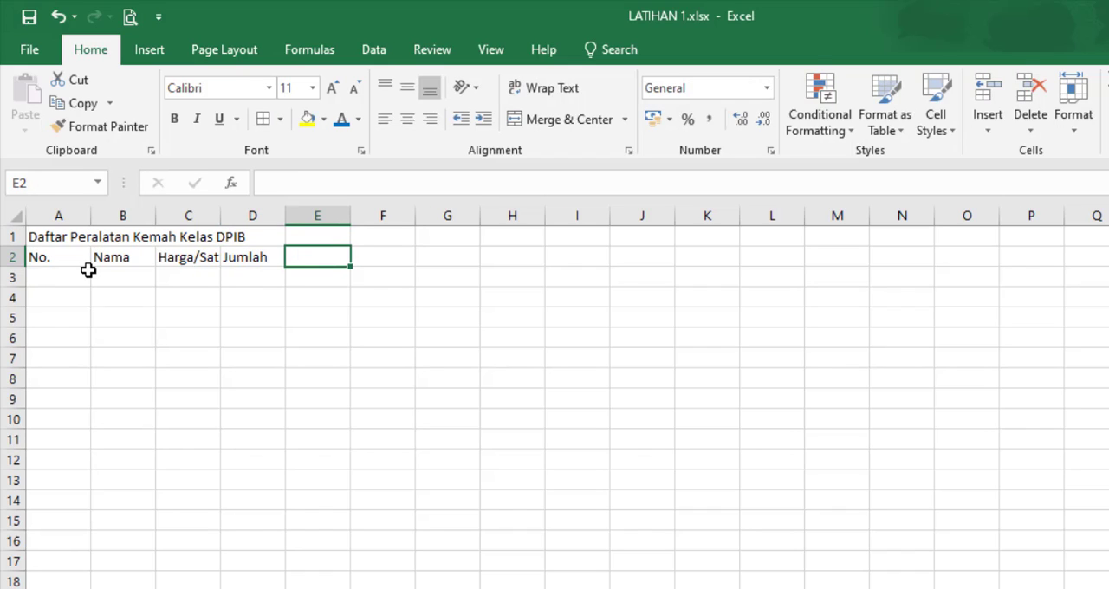
type("Jumlah Tot")
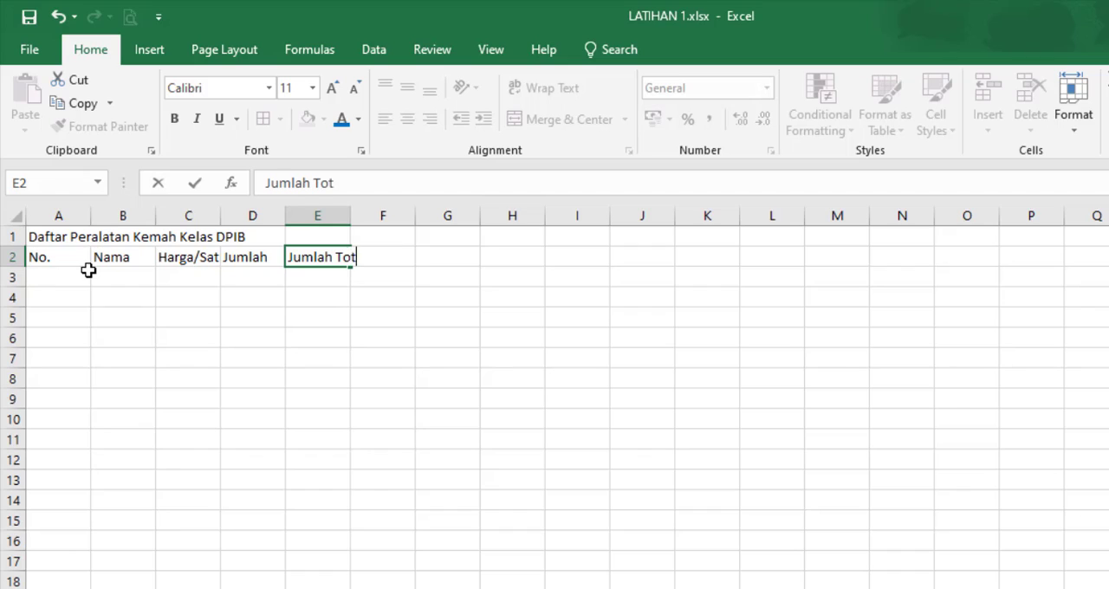
type("al")
key("Return")
Step: Enter the first row numbers 1 and 2 in cells A3 and A4 of the "No." column
key("Left")
key("Left")
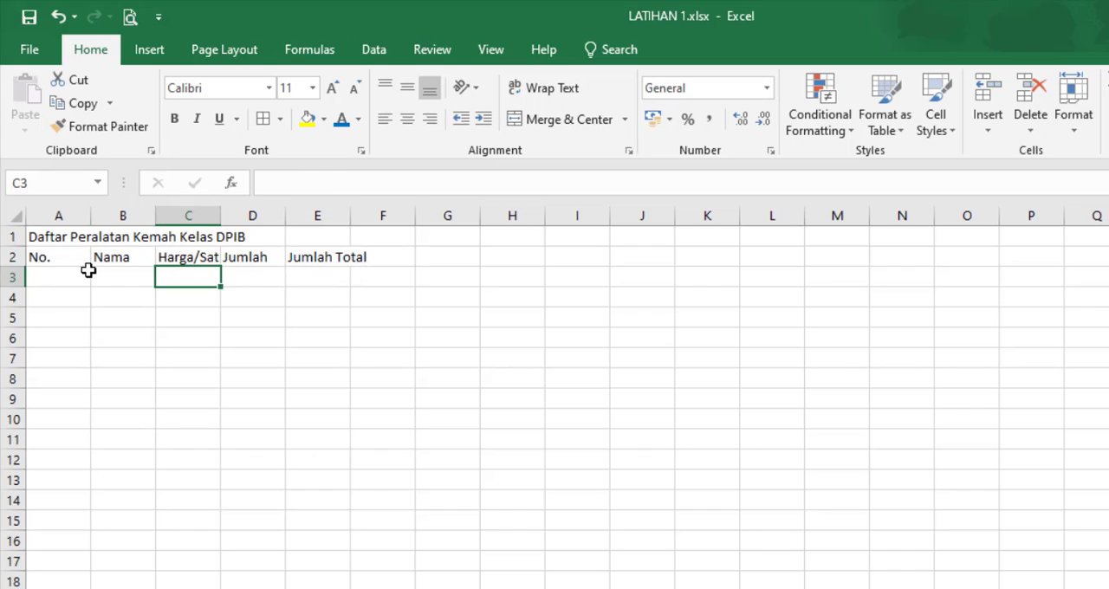
key("Left")
key("Left")
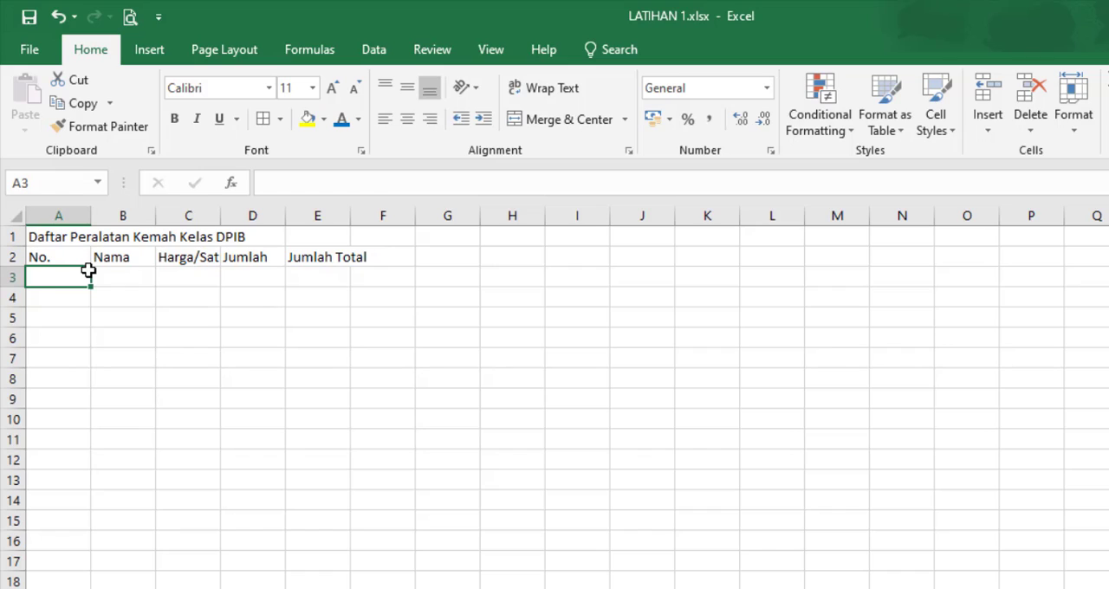
type("1")
key("Return")
type("2")
key("Return")
left_click(124, 538)
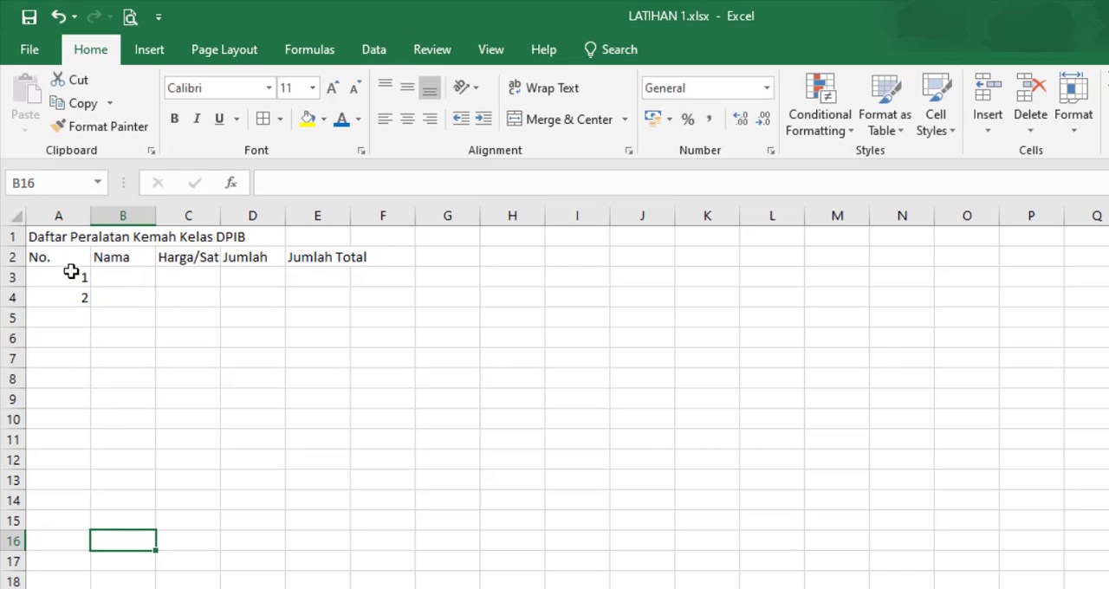
left_click_drag(71, 272, 66, 292)
left_click(67, 364)
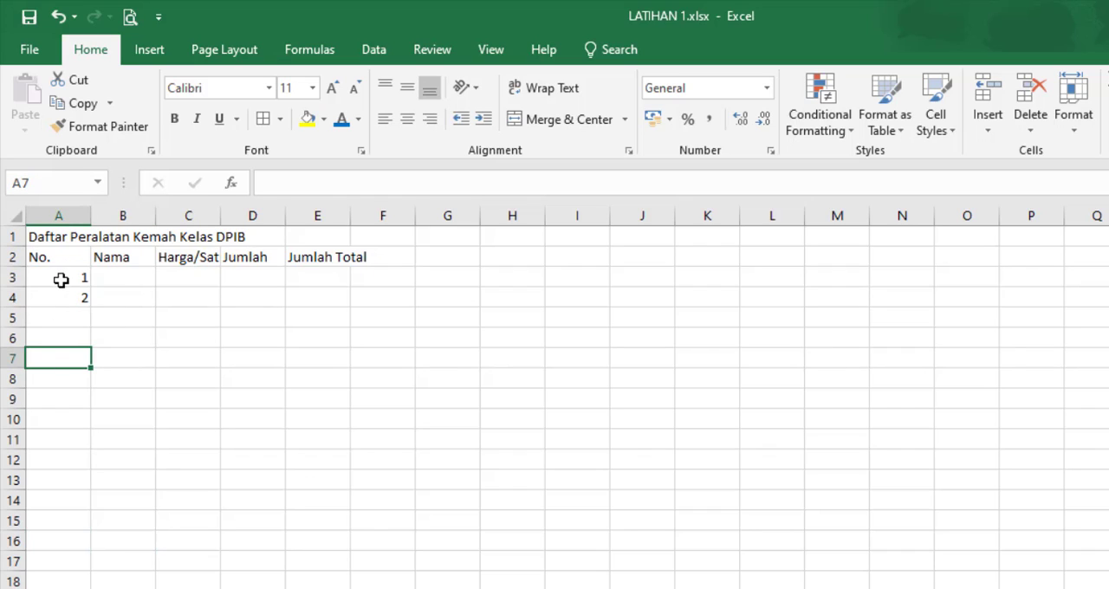
left_click(60, 283)
left_click(60, 320)
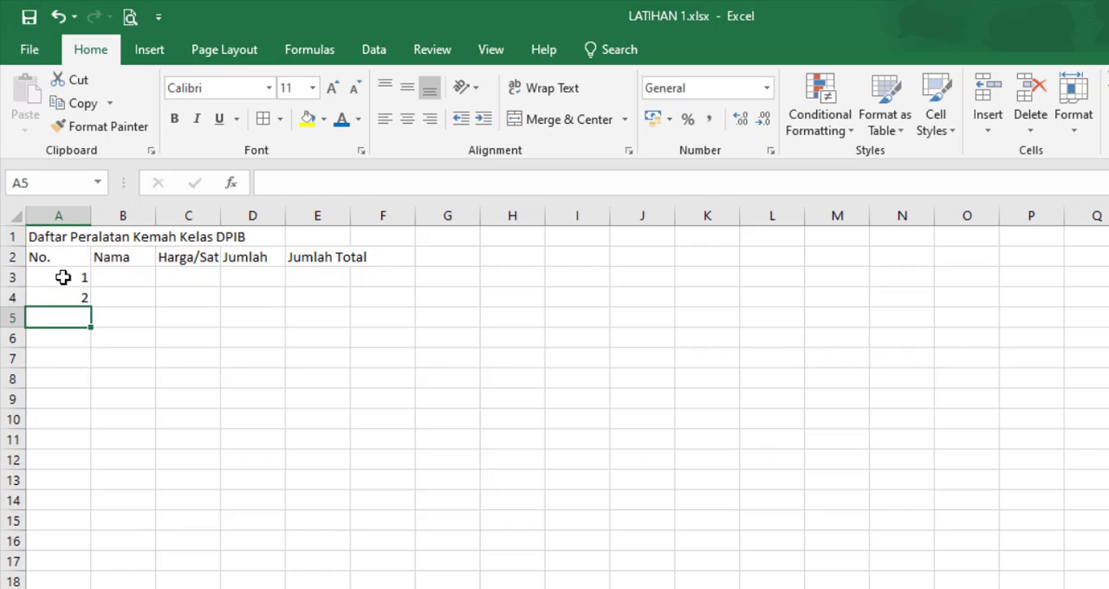
left_click_drag(62, 278, 62, 299)
left_click(64, 317)
left_click(478, 454)
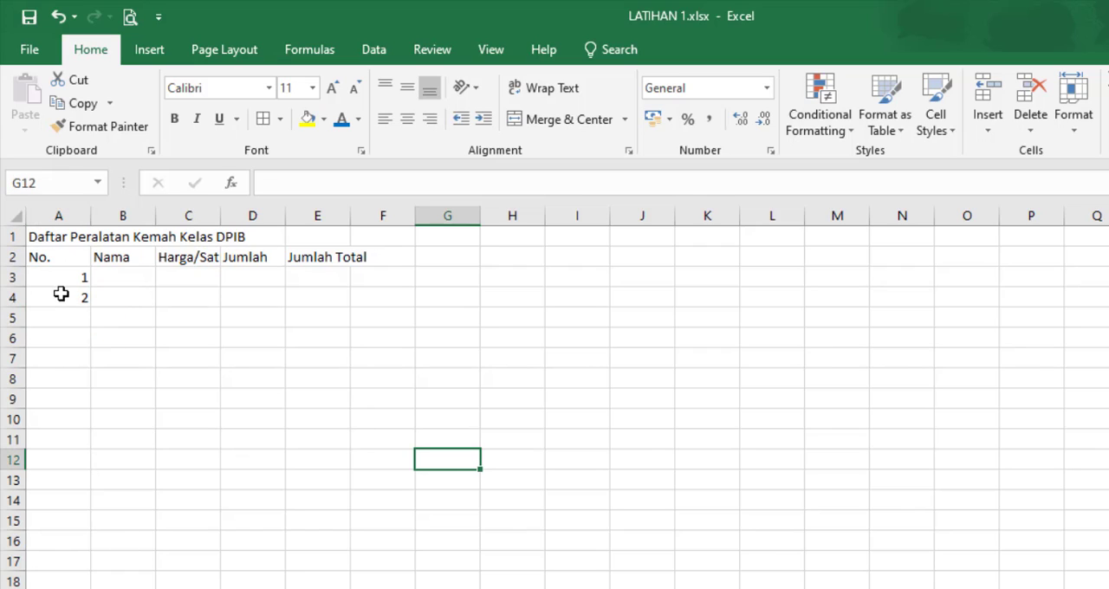
left_click_drag(63, 271, 63, 298)
left_click(122, 399)
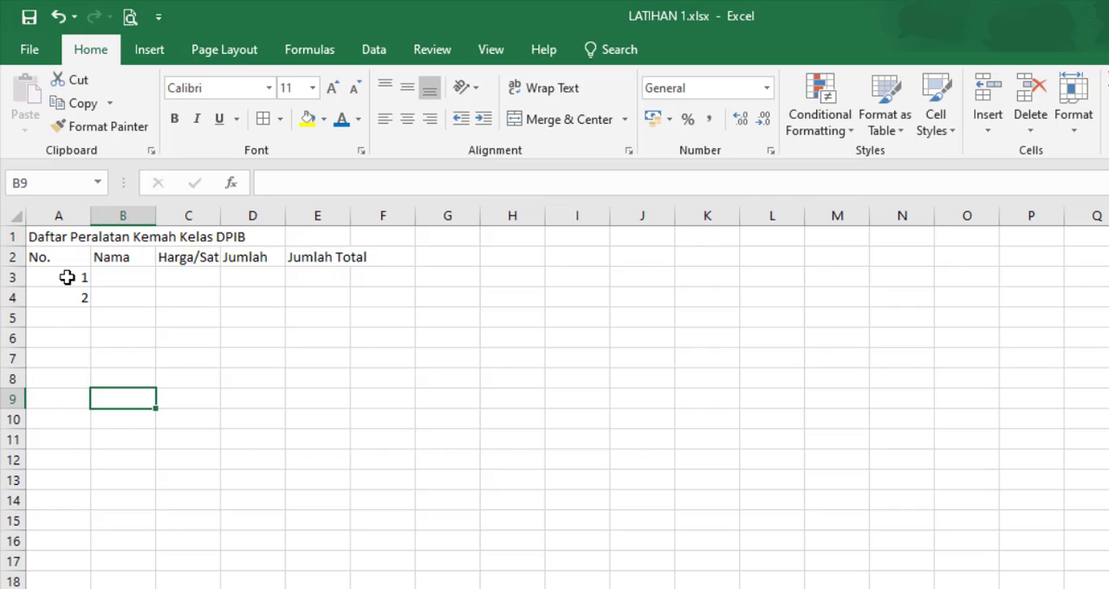
Step: Extend the number series in A3:A4 down to cell A9 so that it runs from 1 to 7
left_click_drag(66, 277, 66, 301)
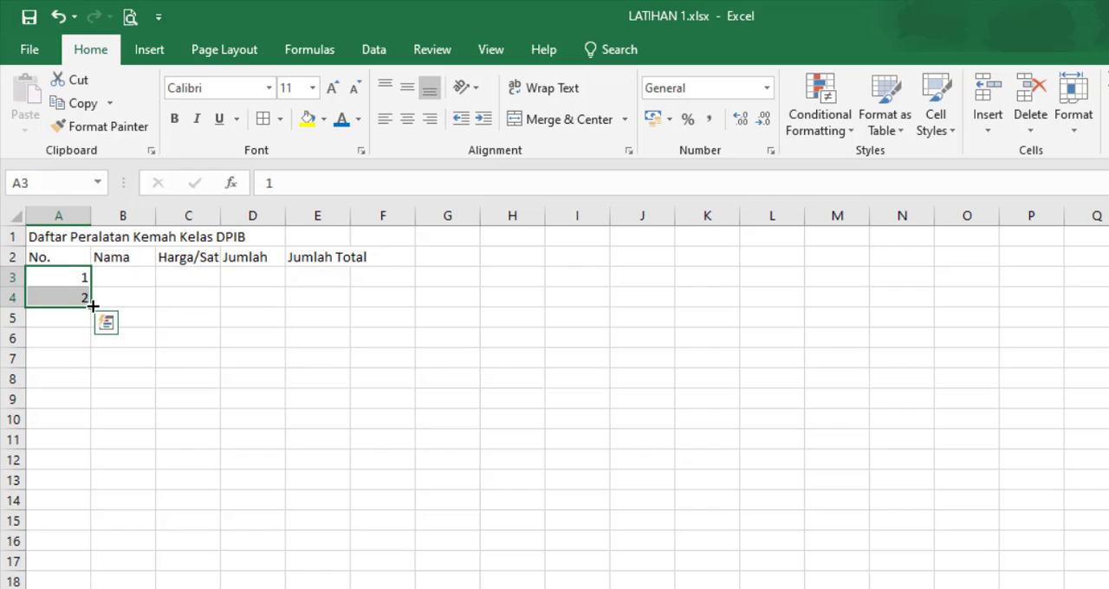
left_click_drag(92, 306, 84, 408)
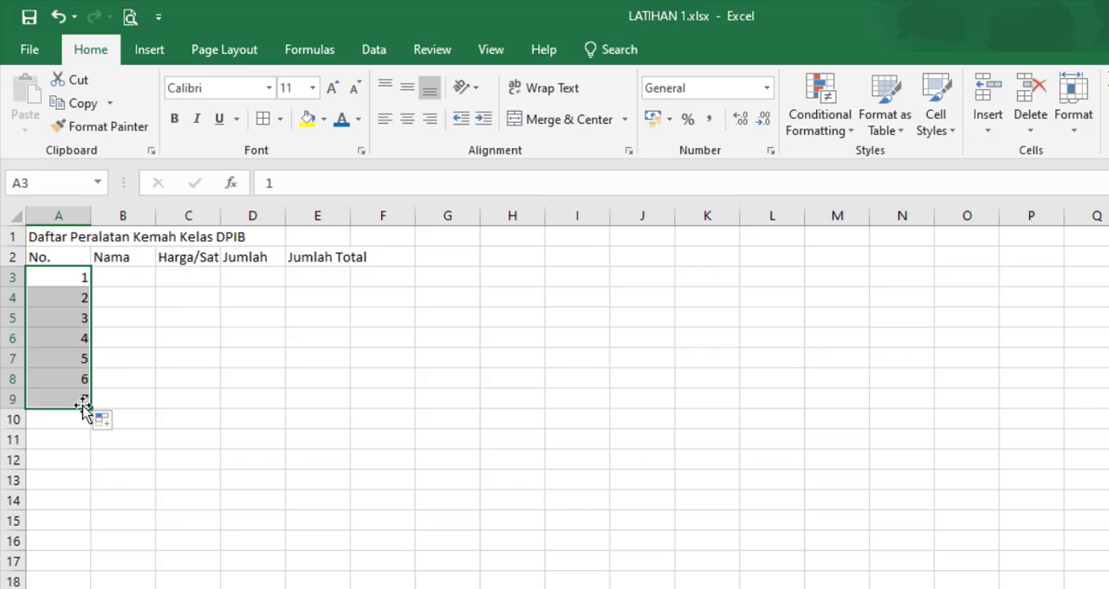
left_click(129, 275)
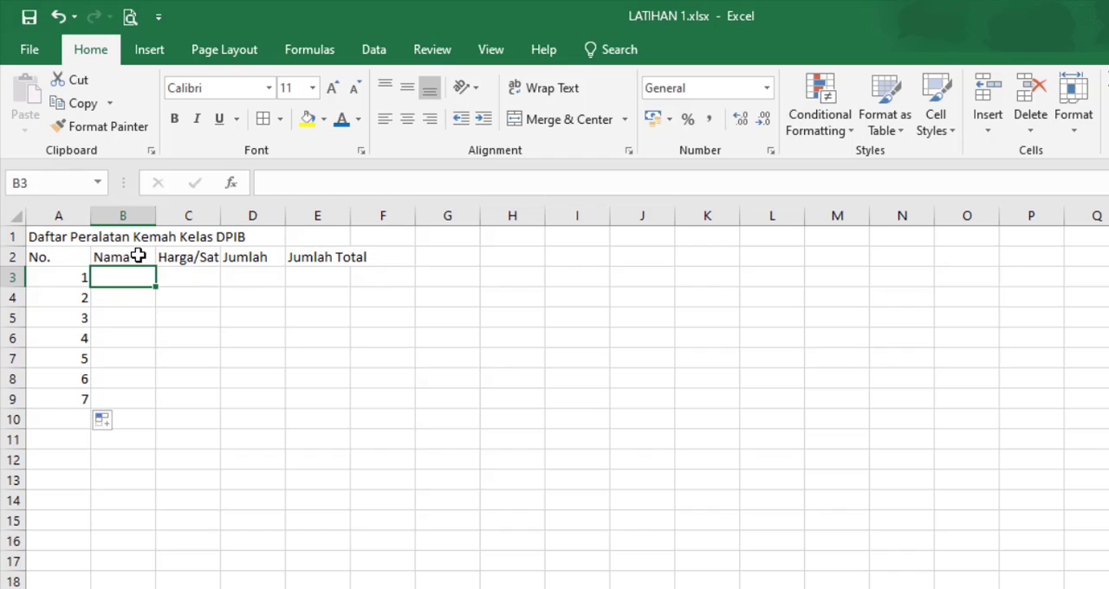
Step: Change the header in cell B2 to "Nama Barang"
left_click(106, 253)
left_click(383, 181)
type("Barang")
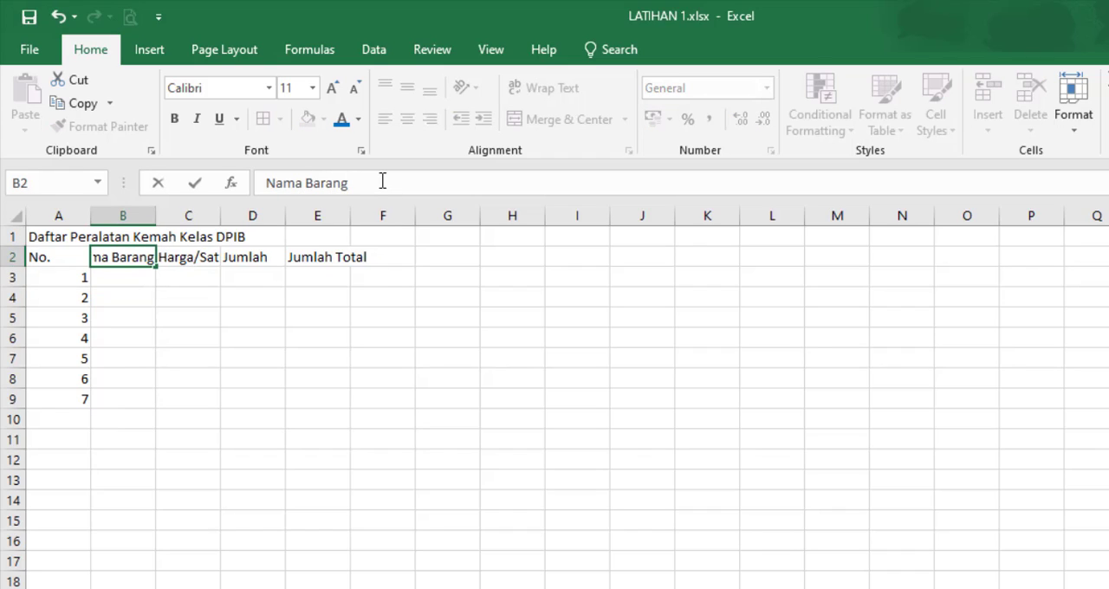
key("Return")
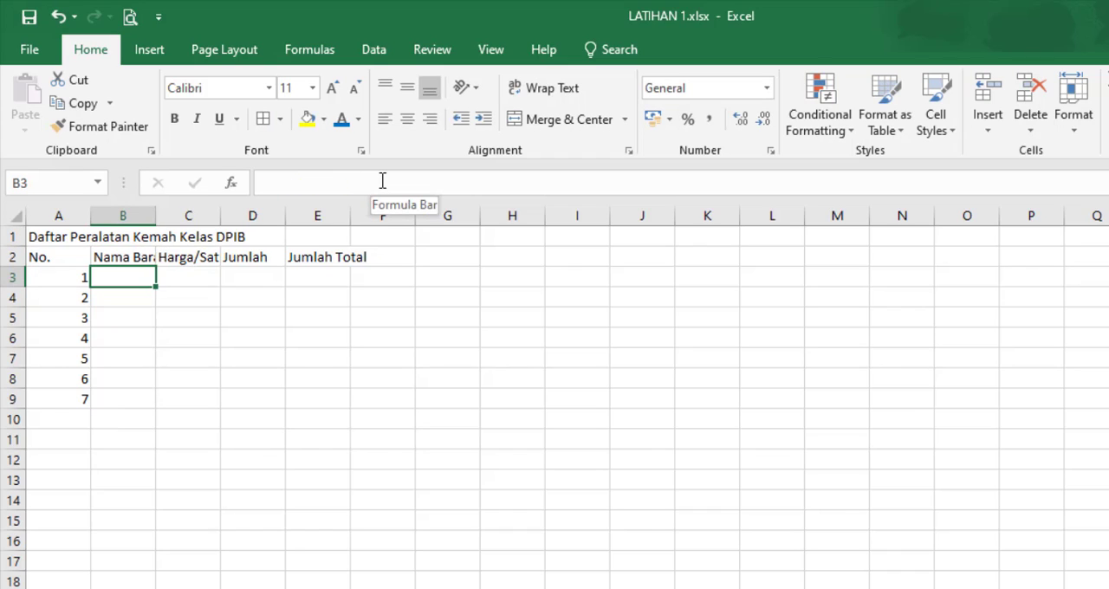
Step: Enter the item names "Tenda" in cell B3 and "Matras" in cell B4
type("Ted")
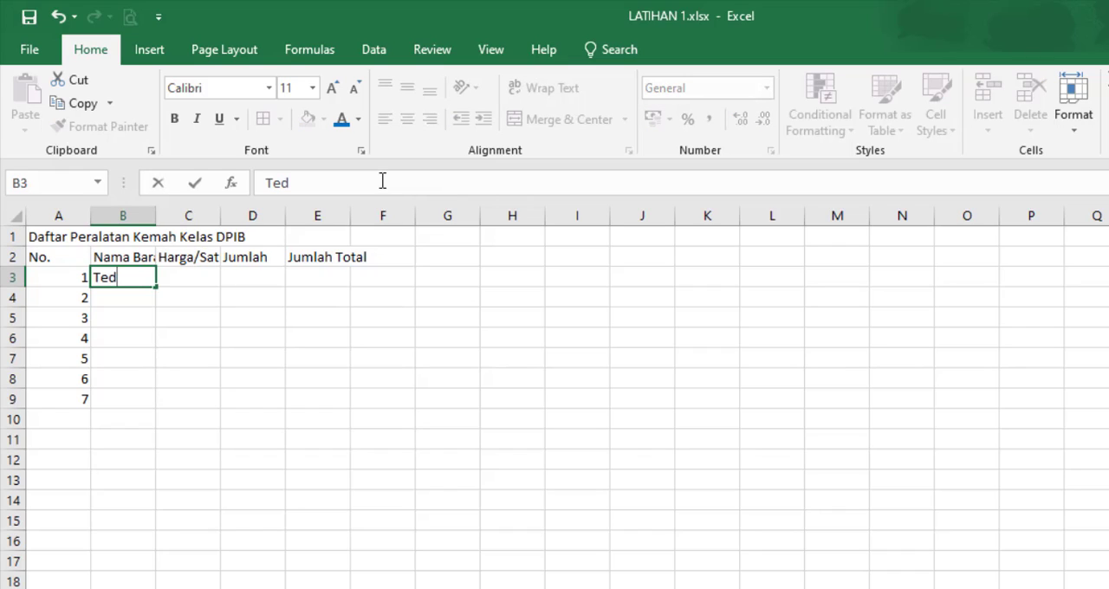
key("BackSpace")
type("nda")
key("Return")
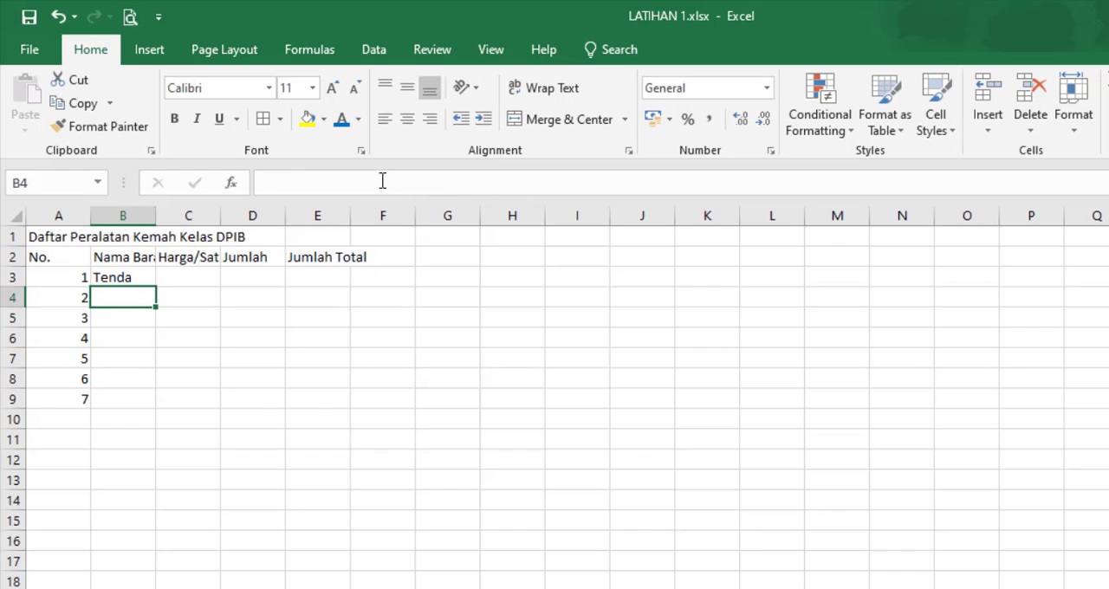
type("Matras")
key("Return")
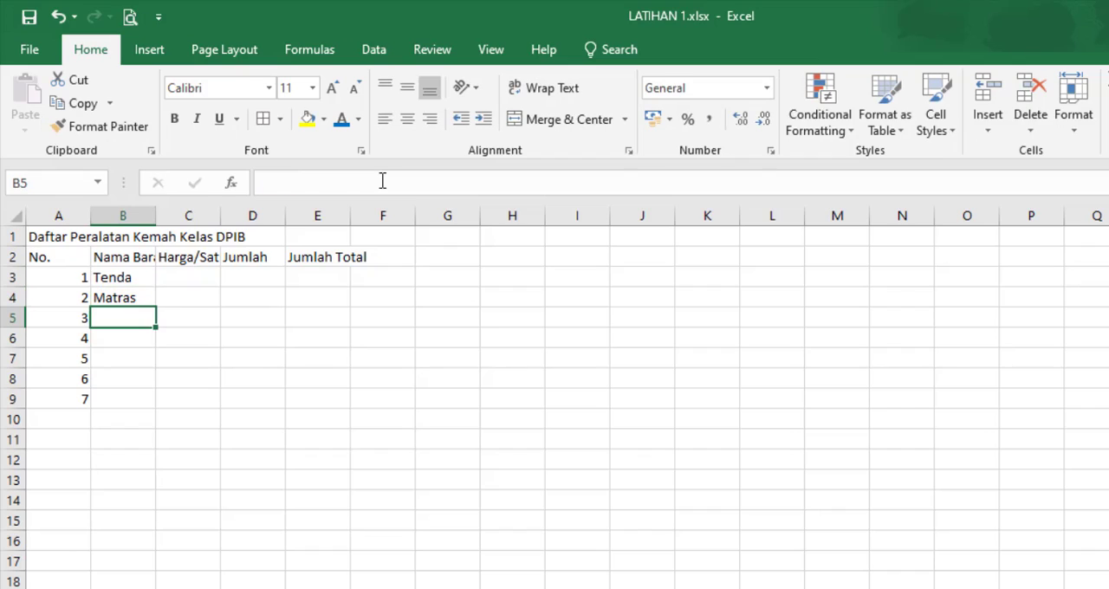
Step: Enter the item names "Tali Pramuka", "Tongkat" and "Bambu" in cells B5 to B7
type("Tai")
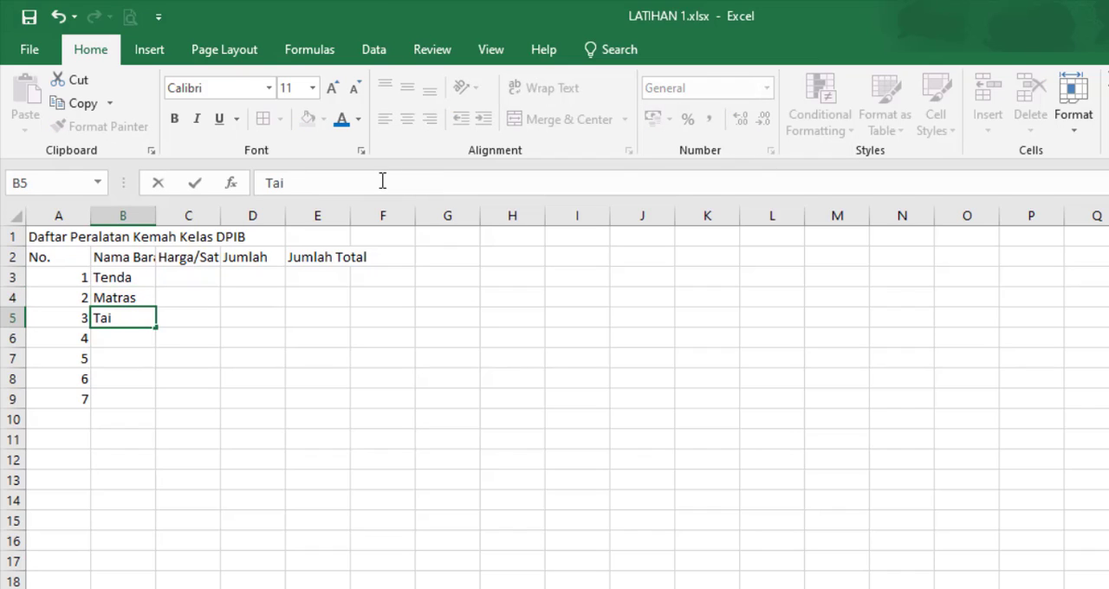
key("BackSpace")
type("li Pram")
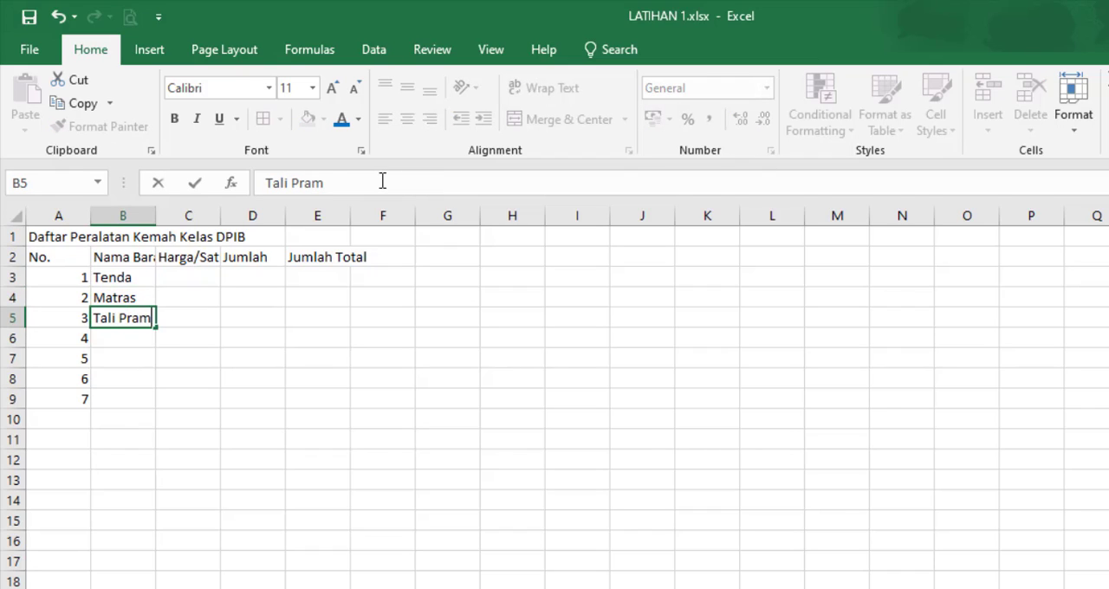
type("uka")
key("Return")
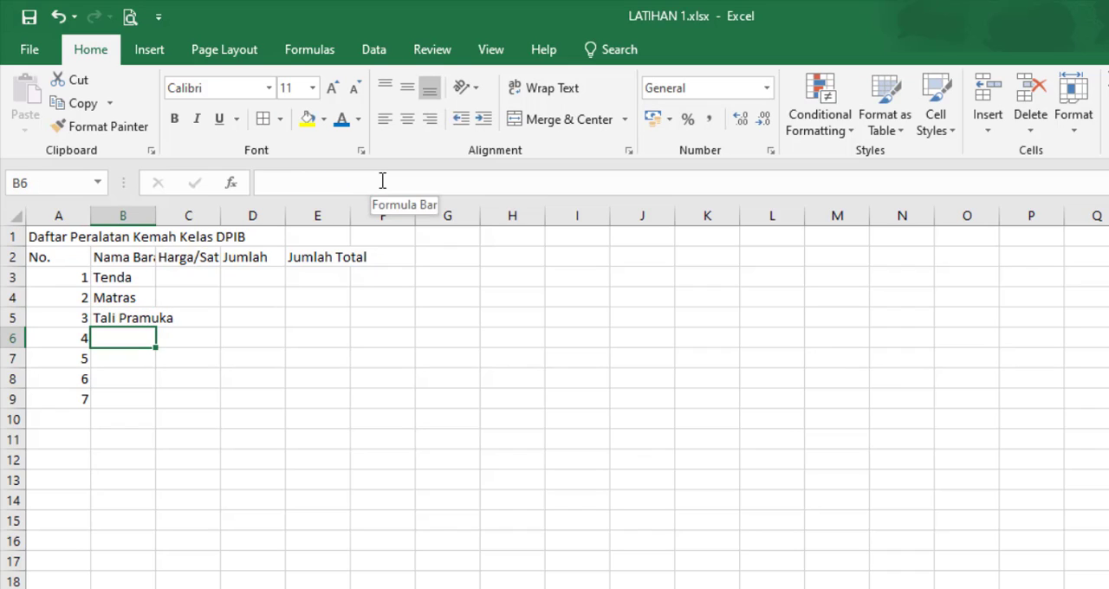
type("Tongkat")
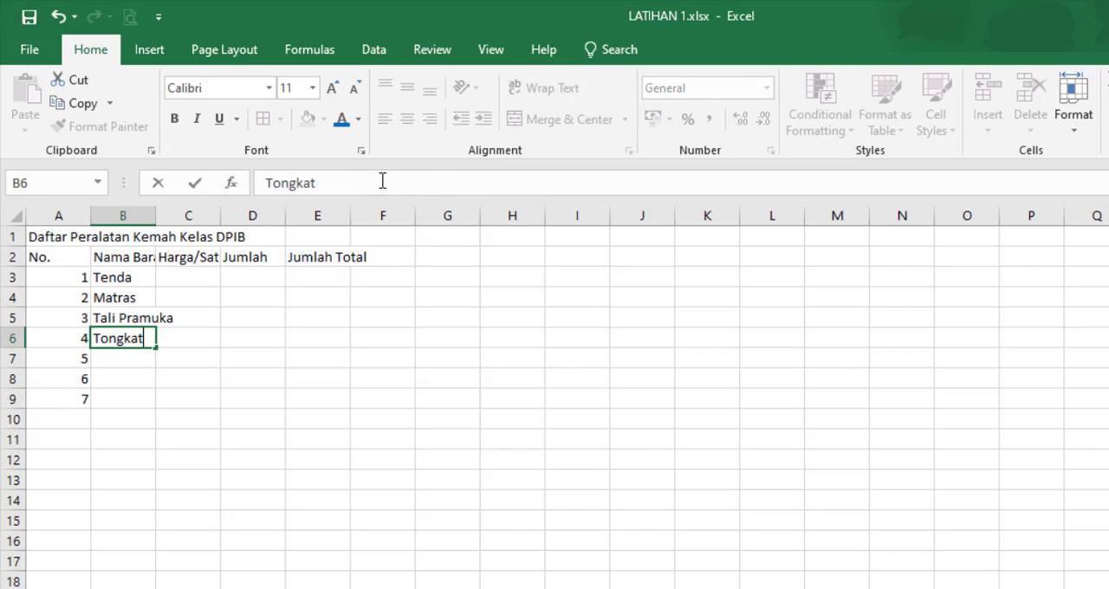
key("Return")
type("Bambu")
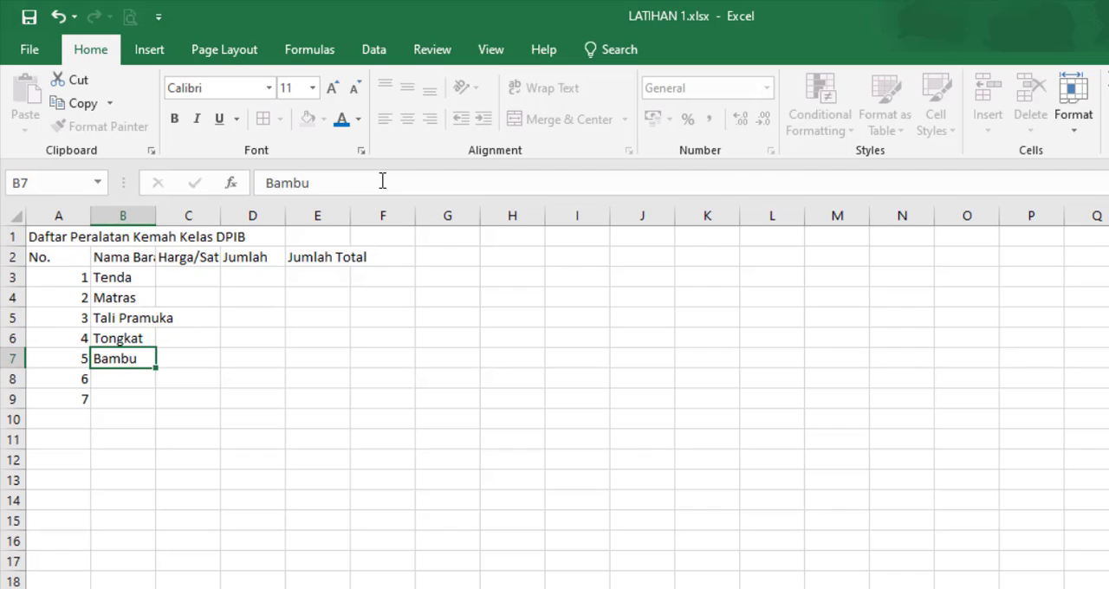
key("Return")
Step: Enter the item names "Trash Bag" in cell B8 and "P3K" in cell B9
type("T")
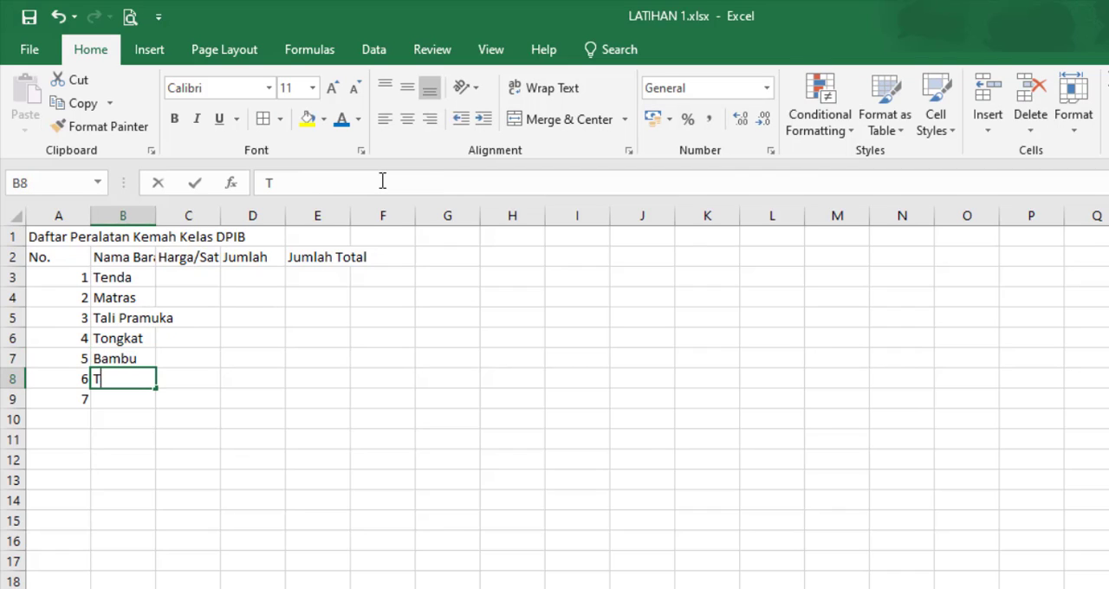
type("rash Bag")
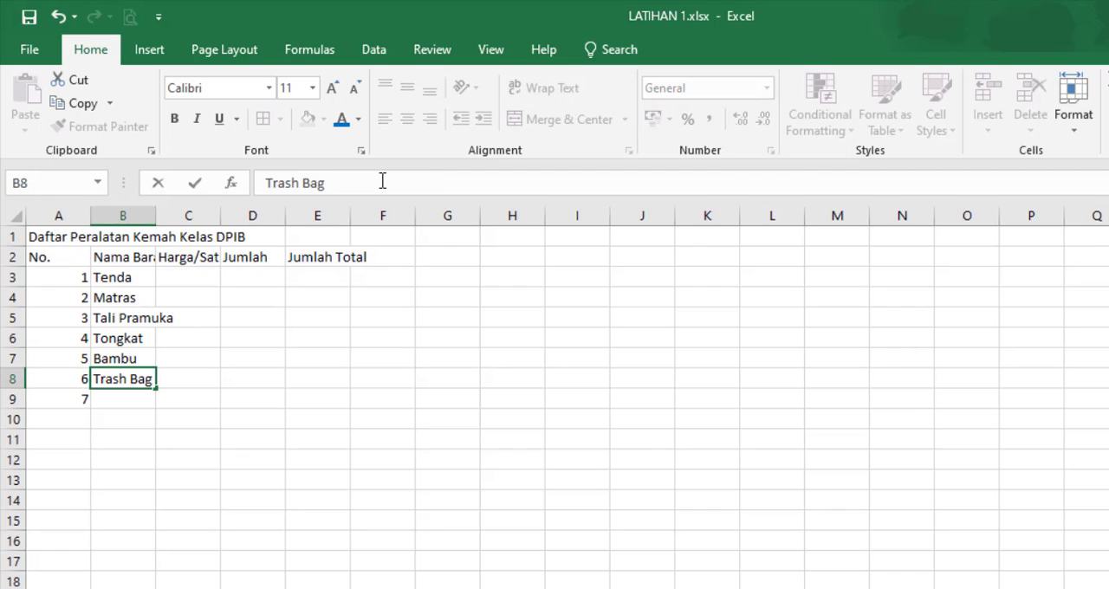
key("Return")
type("P3")
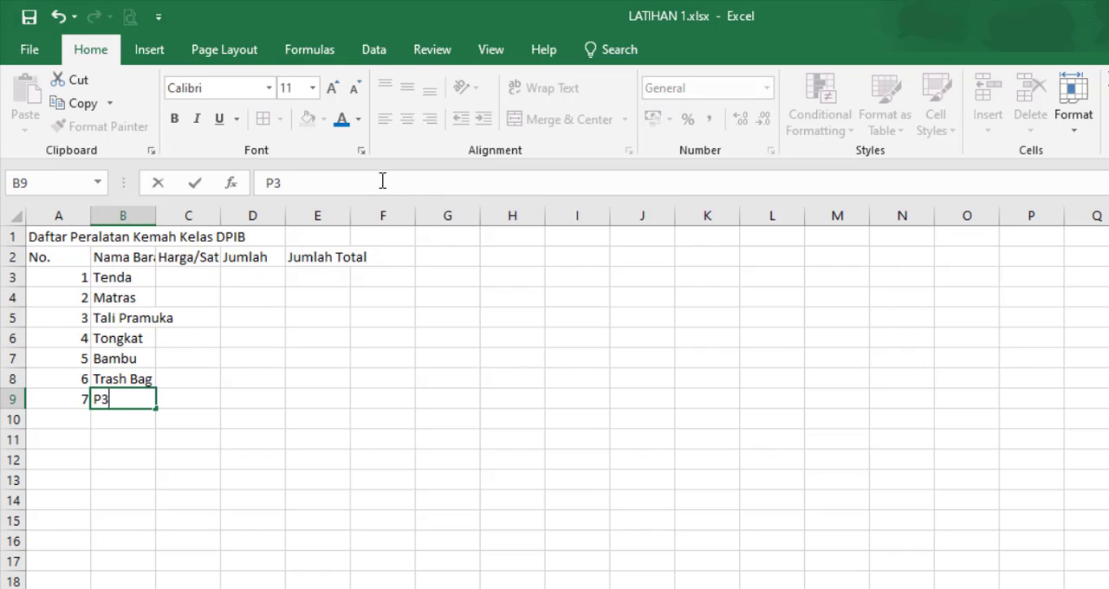
type("K")
Step: Enter the unit prices 500000, 100000 and 10000 in cells C3 to C5 for Tenda, Matras and Tali Pramuka
left_click(179, 276)
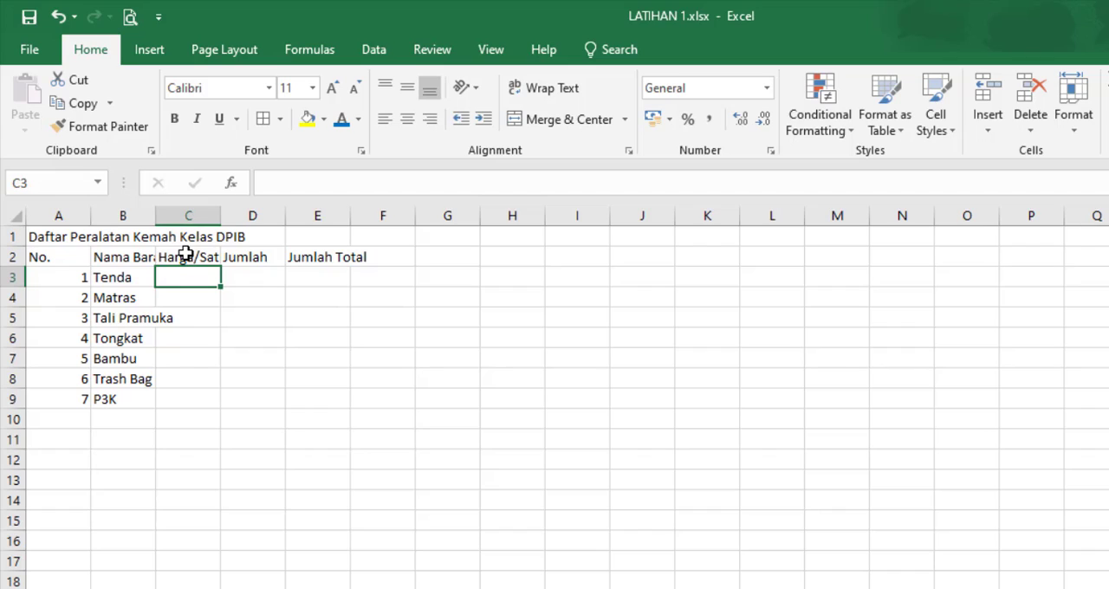
type("500000")
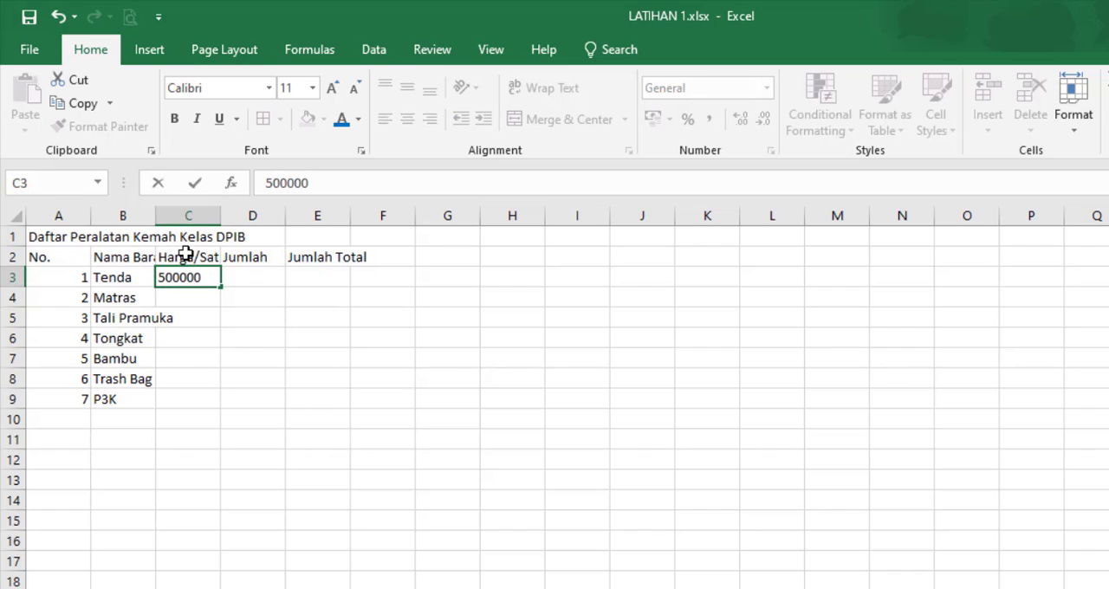
key("Return")
type("10")
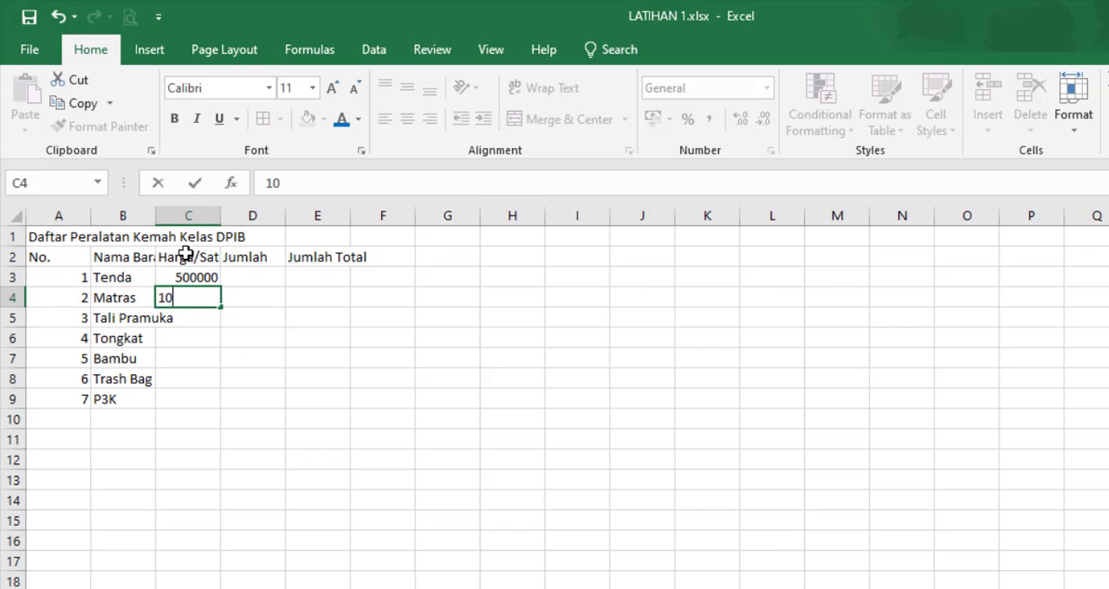
type("0000")
key("Return")
type("10000")
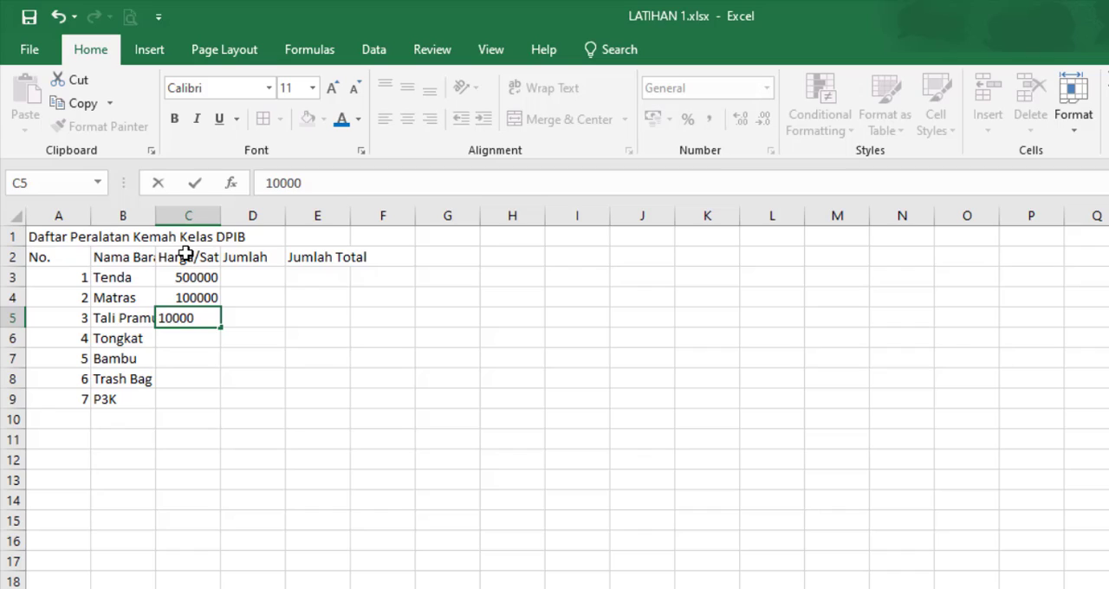
key("Return")
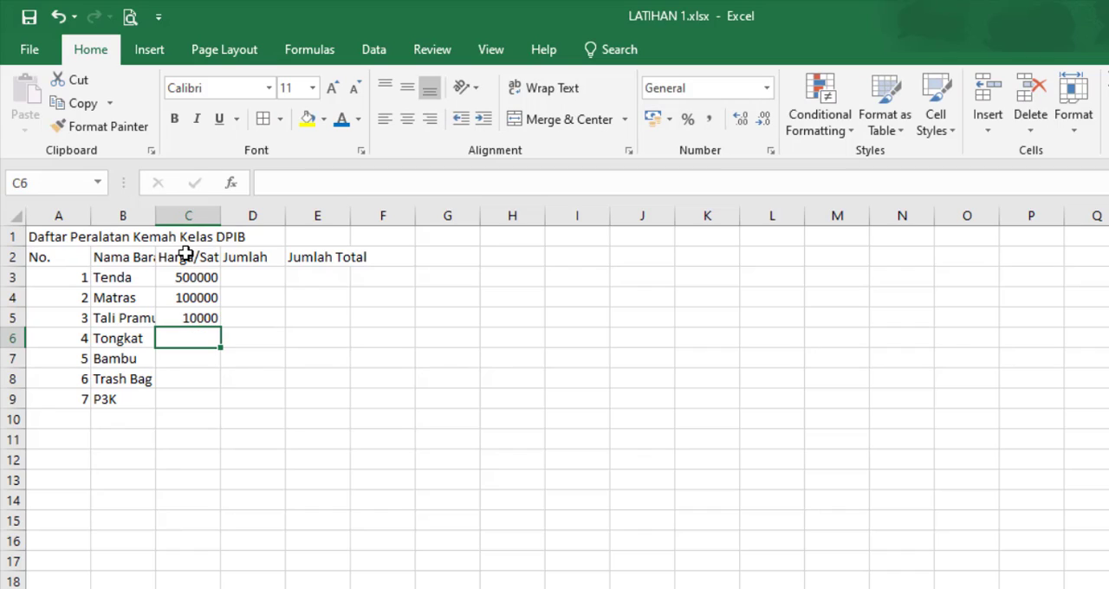
Step: Enter the unit prices 20000, 30000, 5000 and 1000 in cells C6 to C9 for the remaining four items
type("20000")
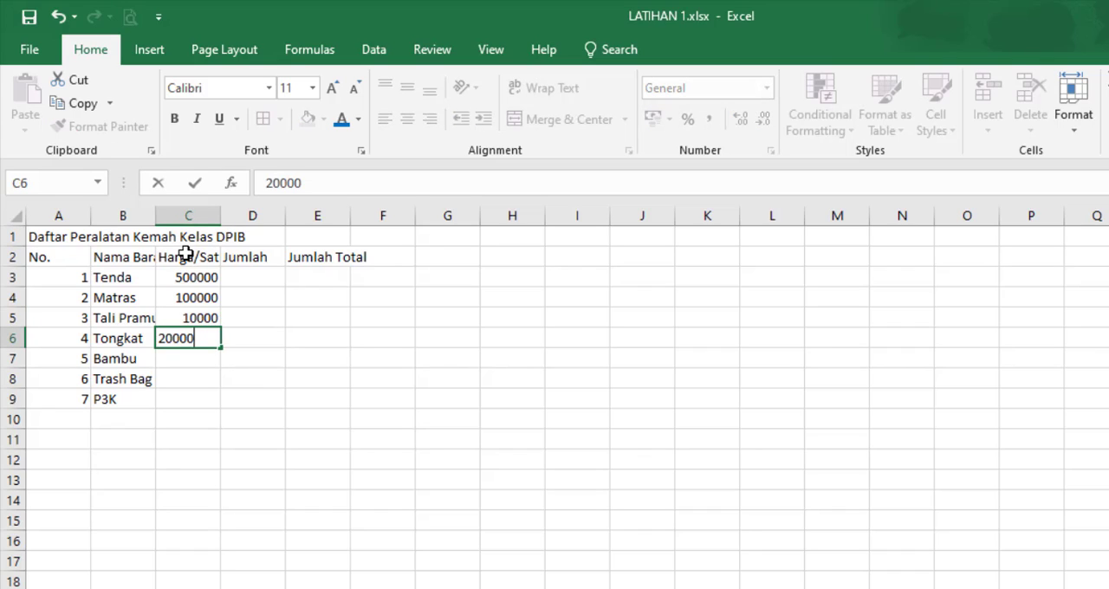
key("Return")
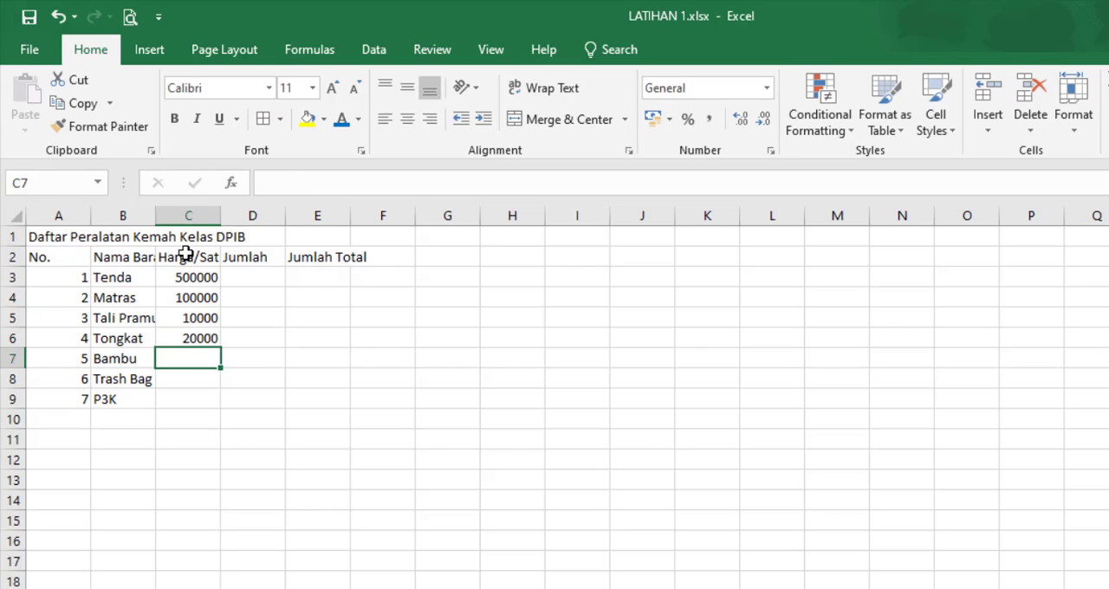
type("30")
key("BackSpace")
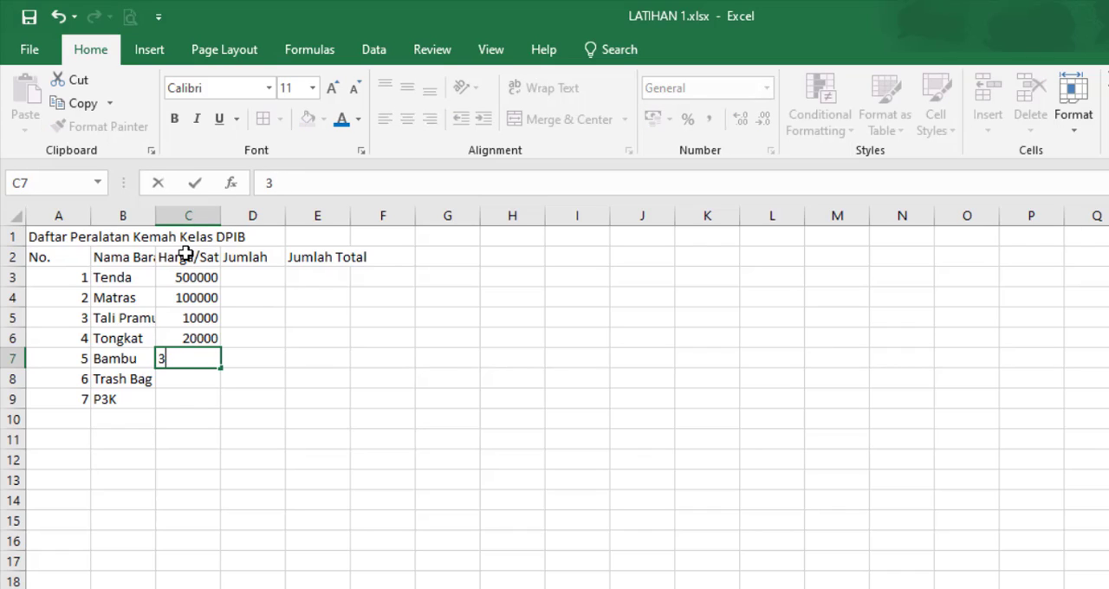
type("0000")
key("Return")
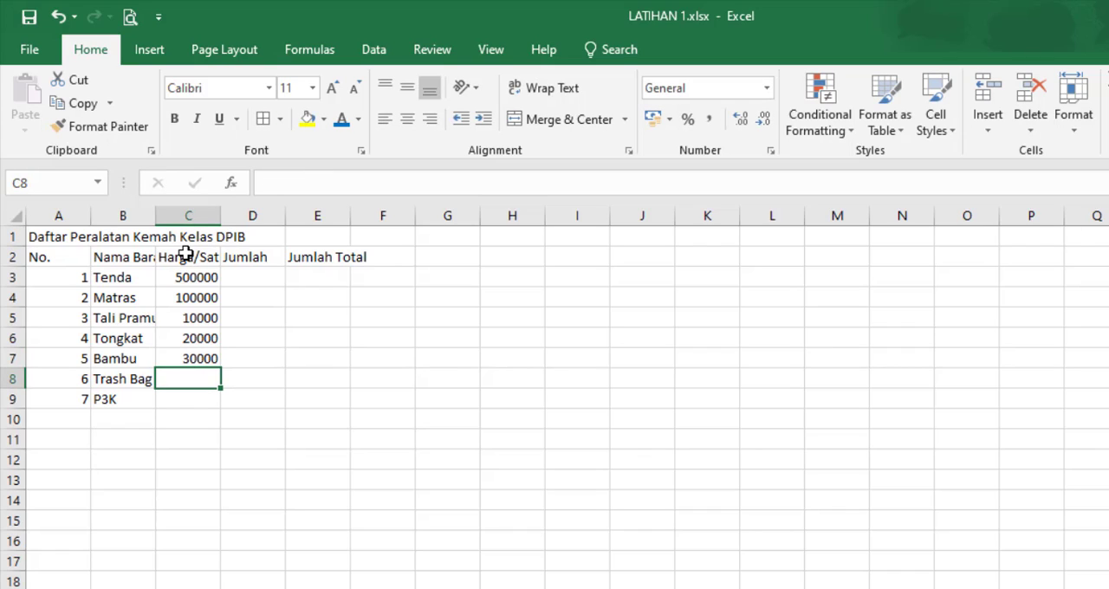
type("5000")
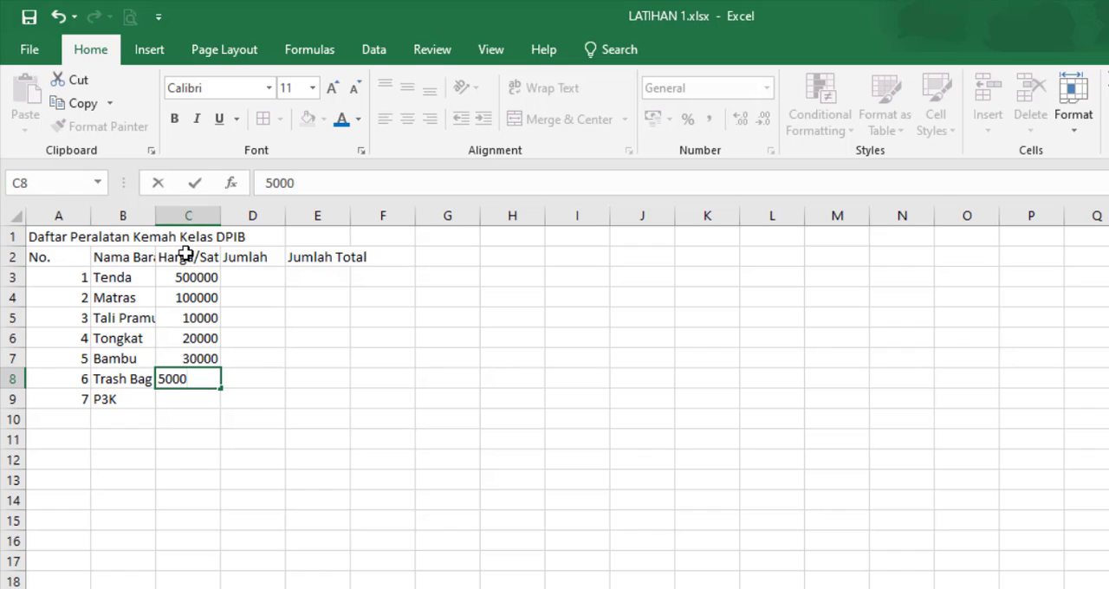
key("Return")
type("1000")
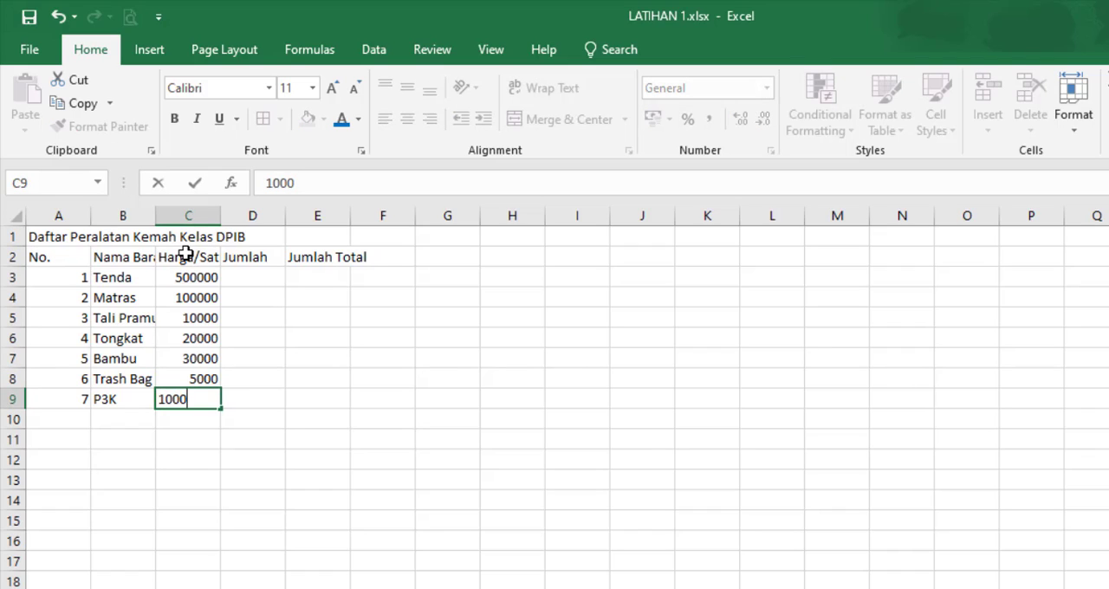
key("Return")
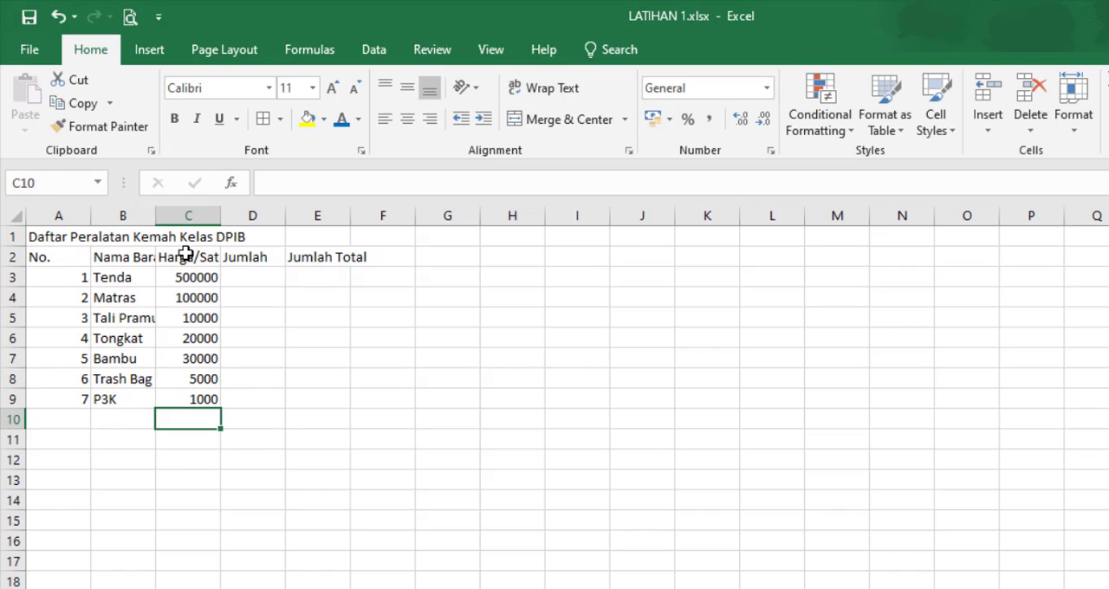
Step: Enter the quantities 4, 5, 2 and 20 in cells D3 to D6 of the "Jumlah" column
left_click(257, 279)
type("4")
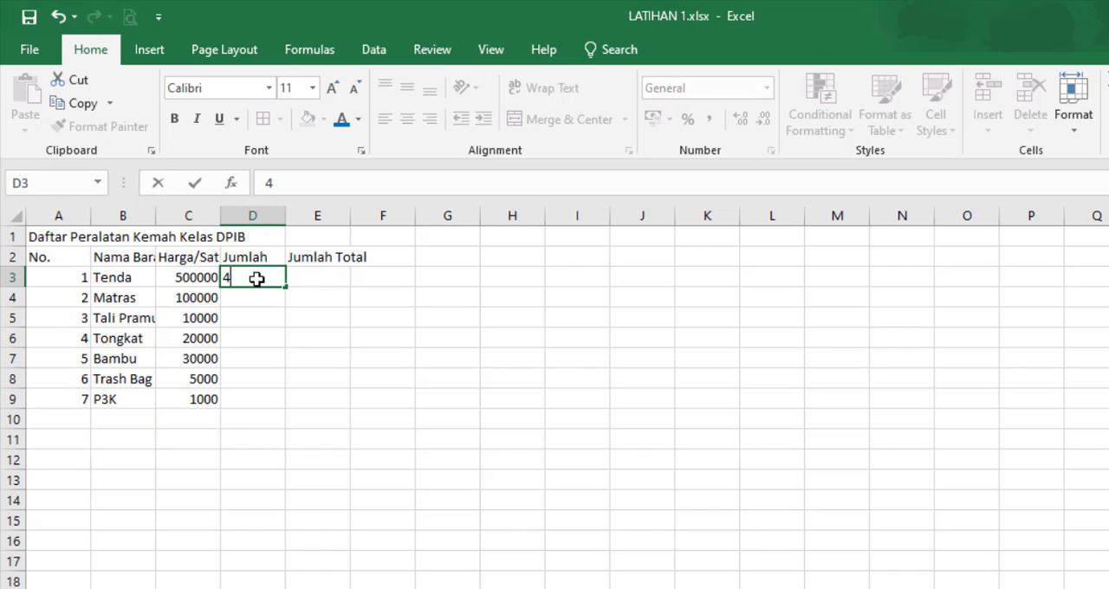
key("Return")
type("5")
key("Return")
type("2")
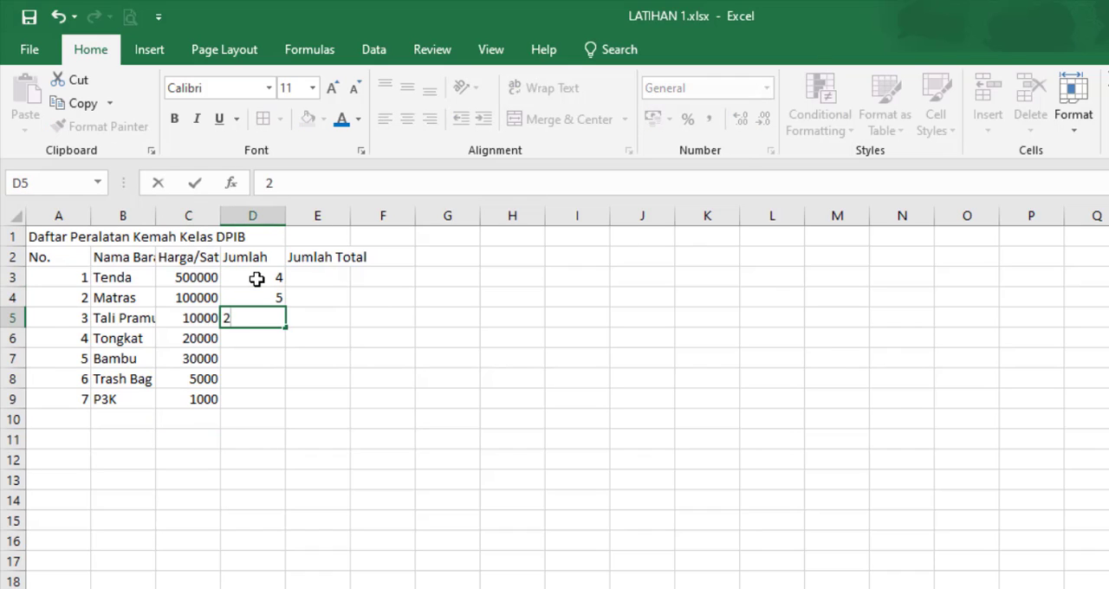
key("Return")
type("20")
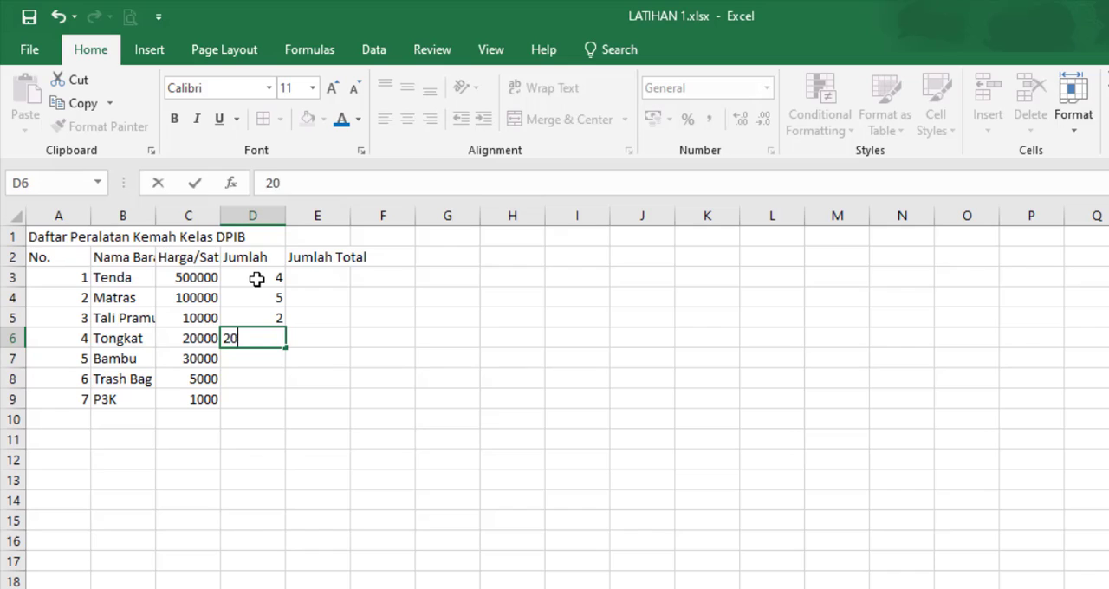
key("Return")
Step: Enter the quantities 2, 10 and 2 in cells D7 to D9 for Bambu, Trash Bag and P3K
type("2")
key("Return")
type("1")
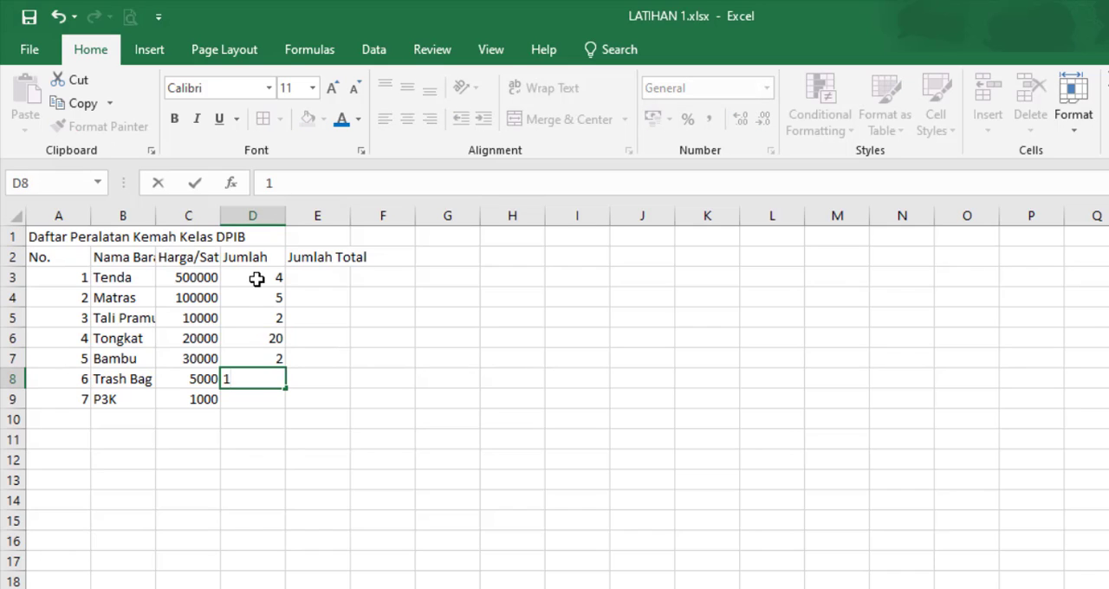
type("0")
key("Return")
type("2")
key("Return")
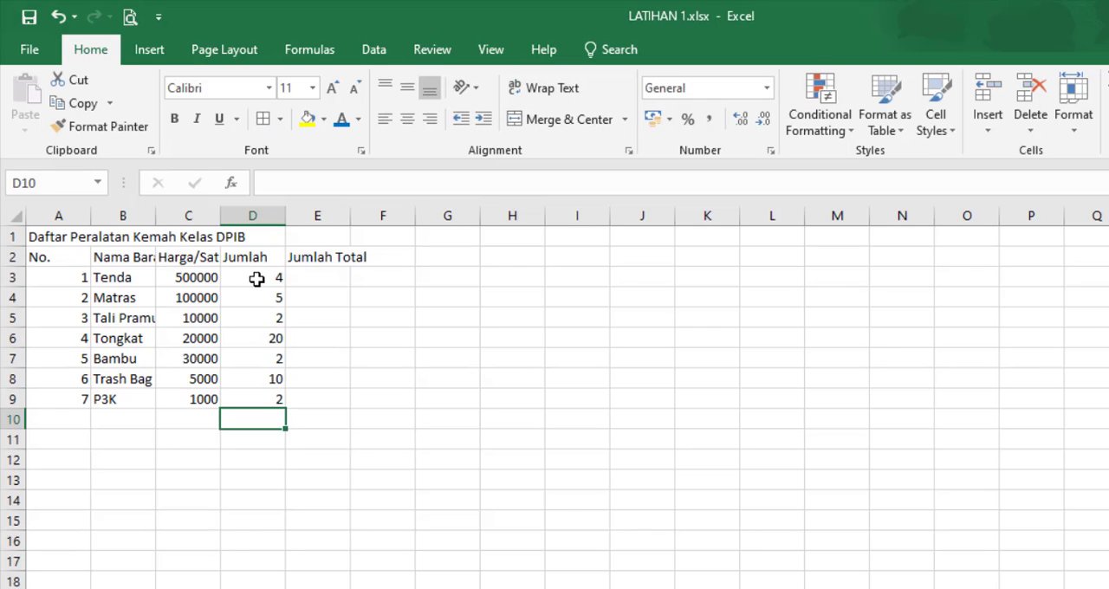
left_click(376, 354)
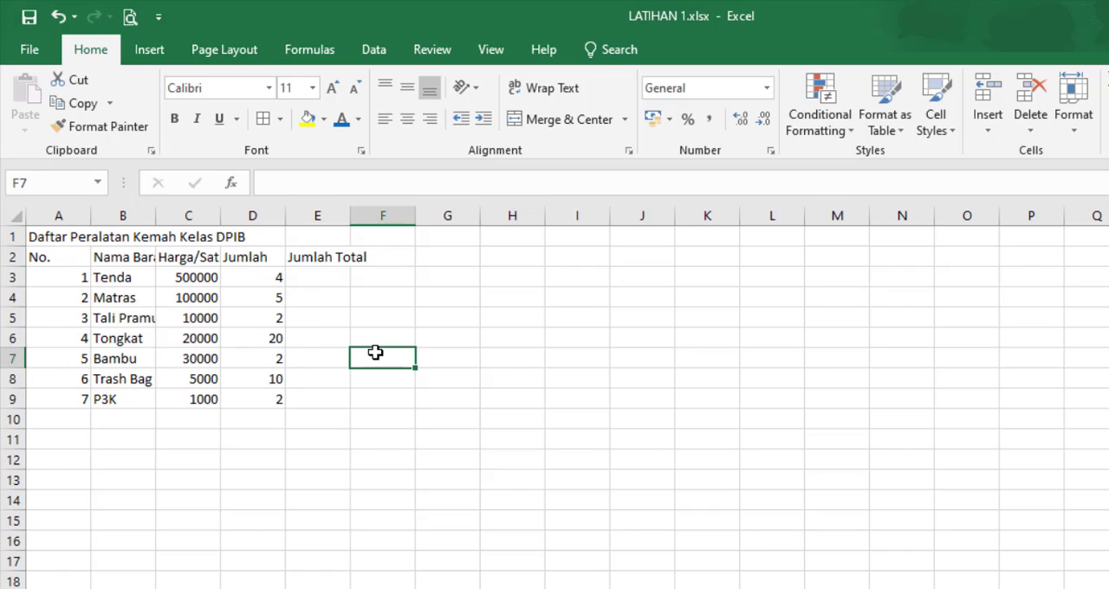
left_click_drag(38, 234, 317, 236)
left_click(344, 378)
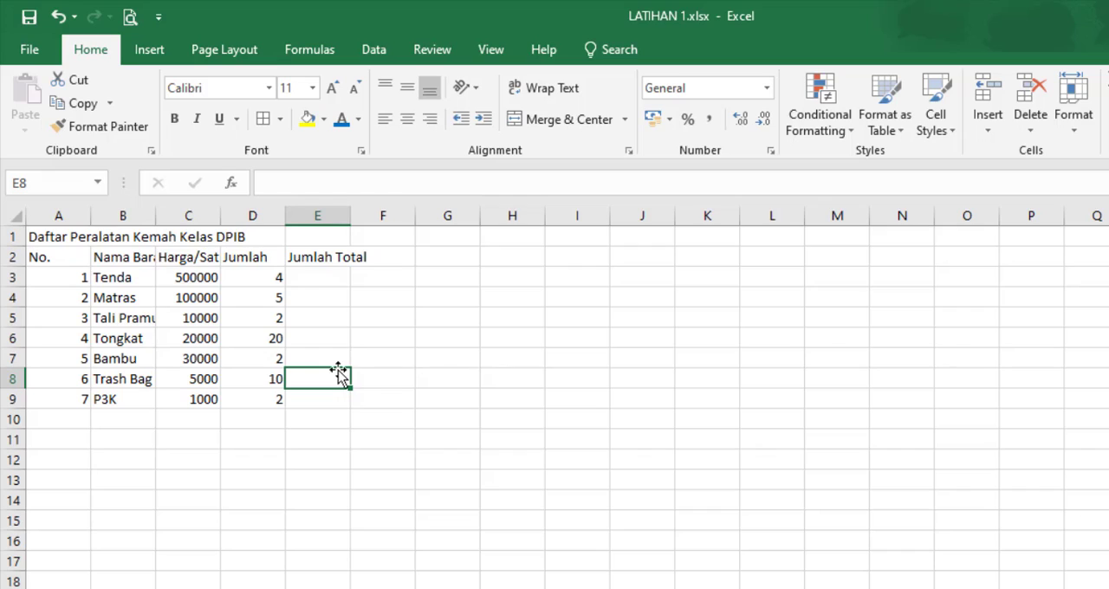
left_click(301, 437)
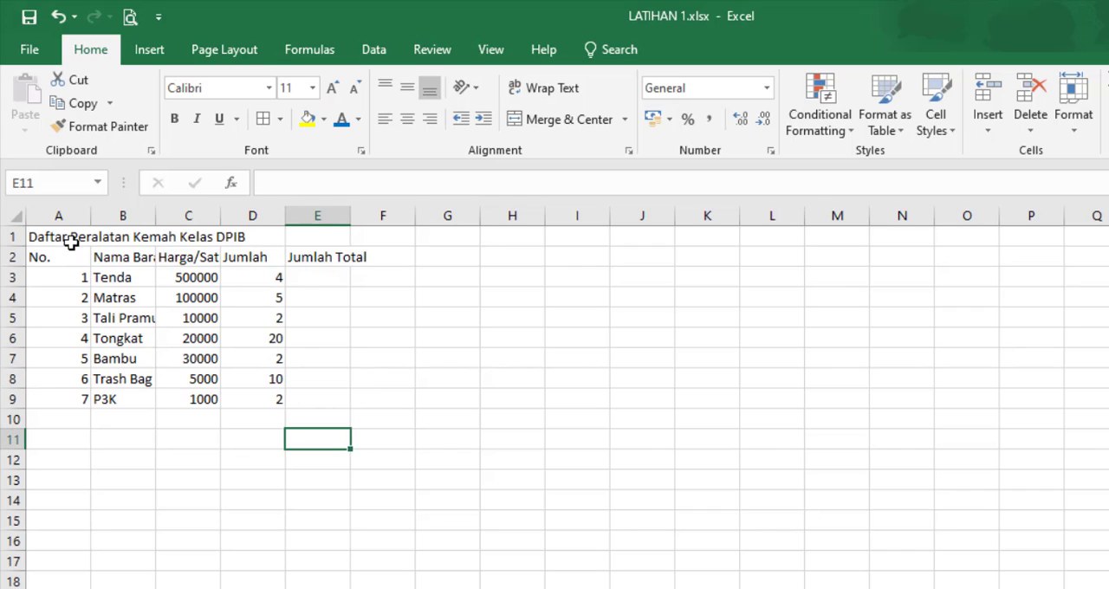
Step: Merge and center the title "Daftar Peralatan Kemah Kelas DPIB" across cells A1 to E1
left_click_drag(37, 236, 321, 235)
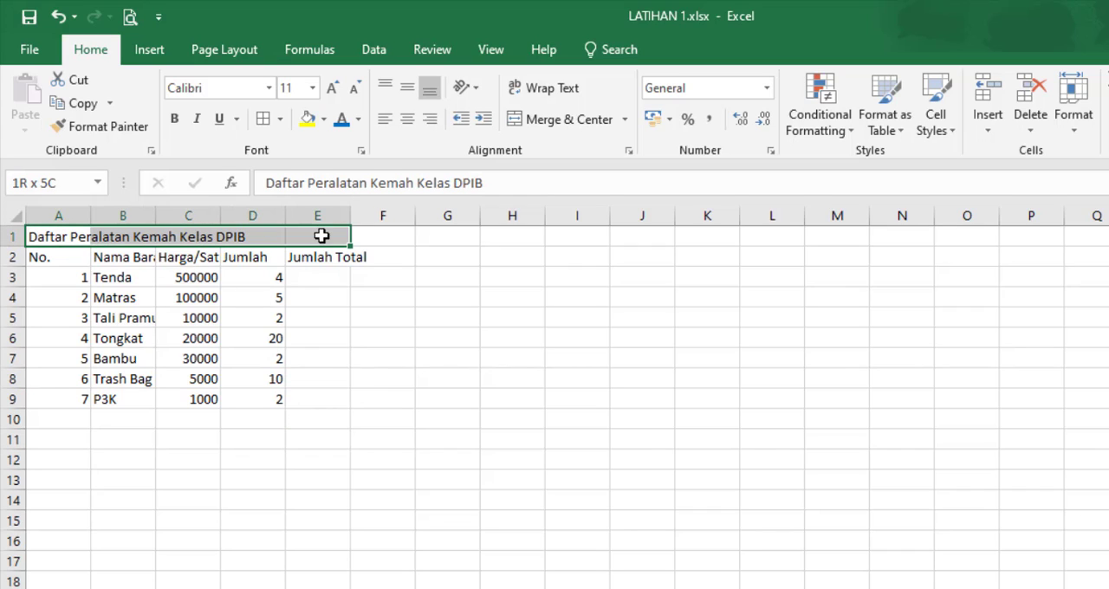
left_click_drag(52, 237, 322, 228)
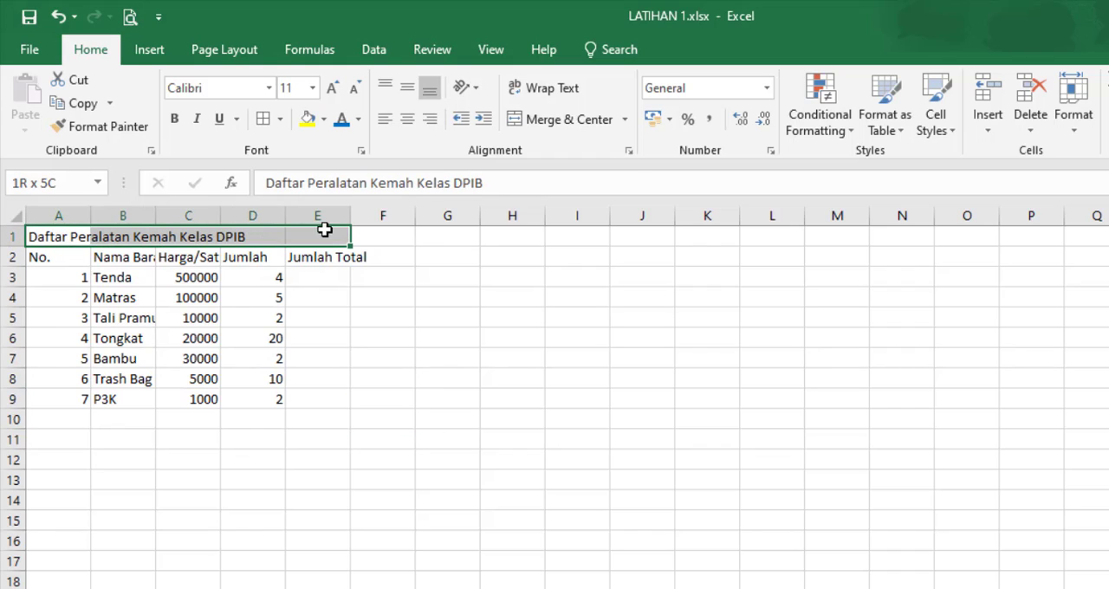
left_click(571, 120)
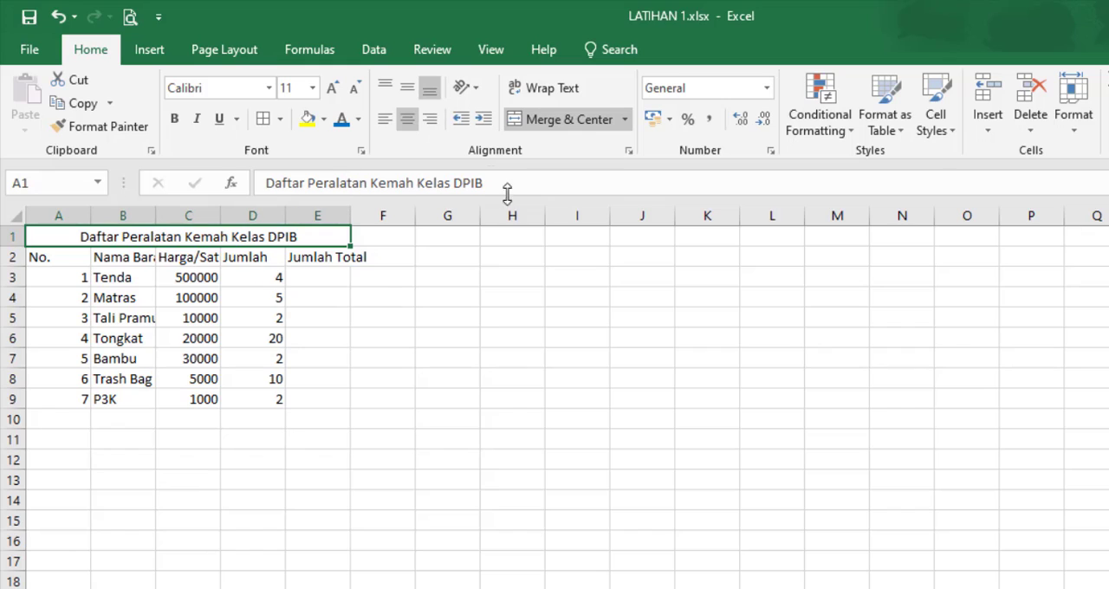
Step: Format the merged title in row 1 as bold, font size 12, with blue font color
left_click(174, 119)
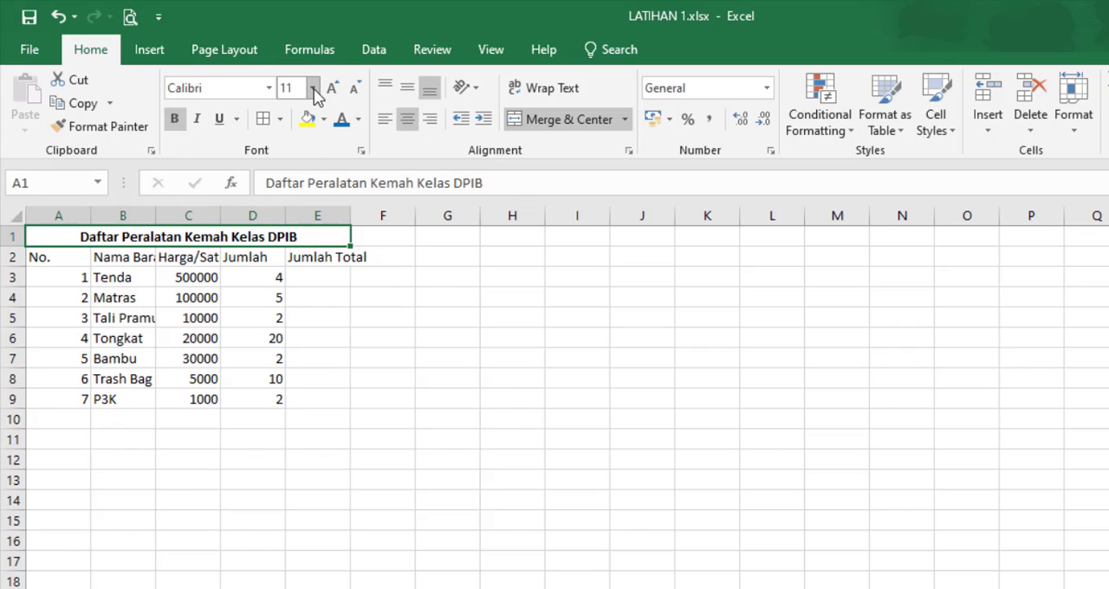
left_click(314, 88)
left_click(288, 188)
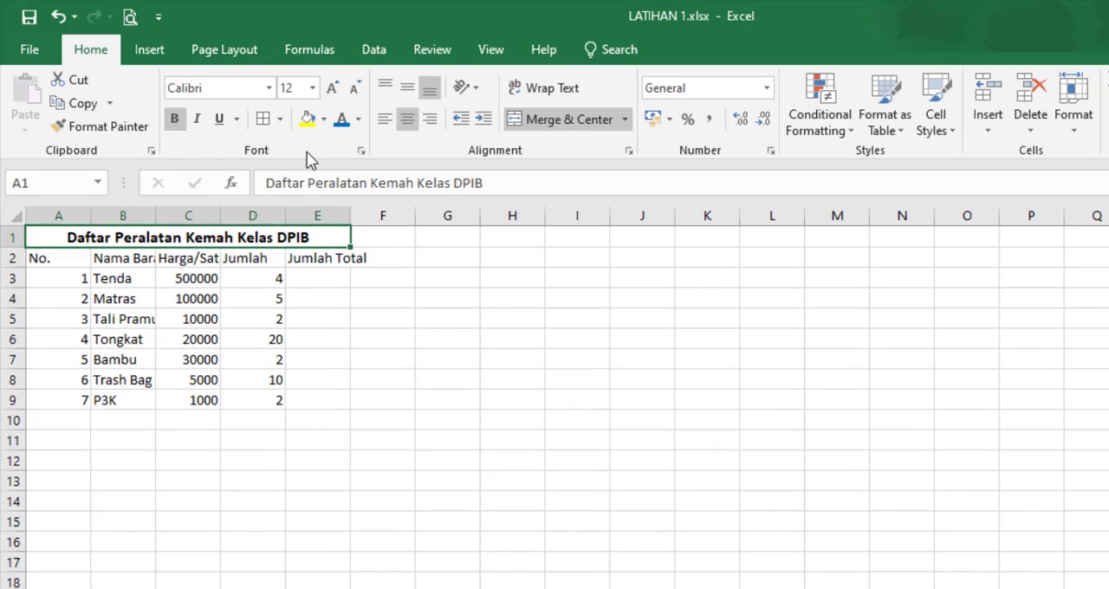
left_click(343, 123)
left_click(389, 396)
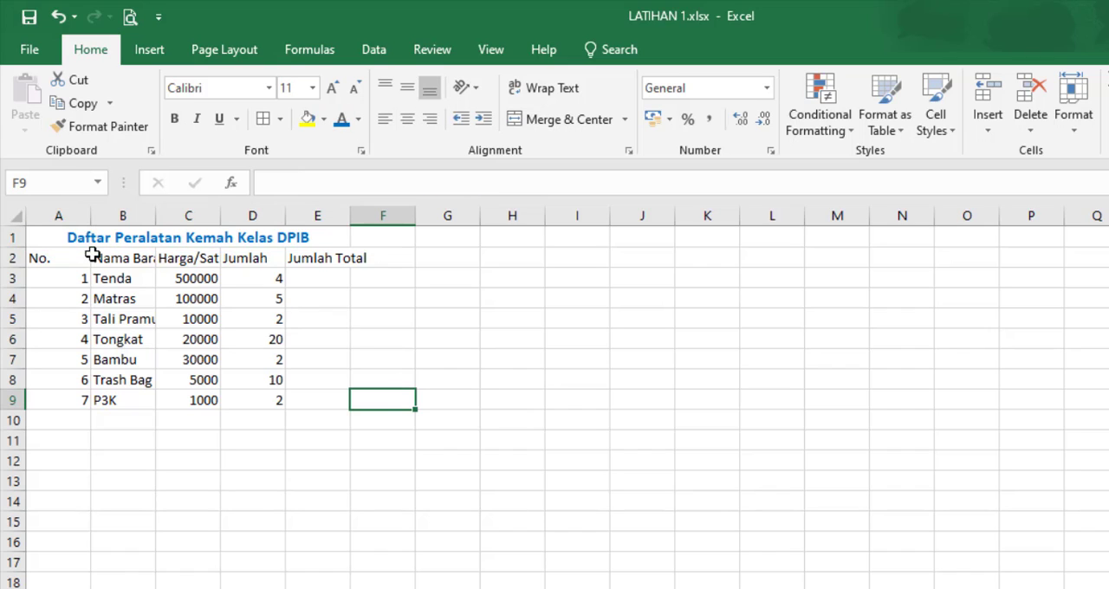
Step: AutoFit the column widths of the table range A2:E9 to its contents
left_click_drag(52, 257, 307, 394)
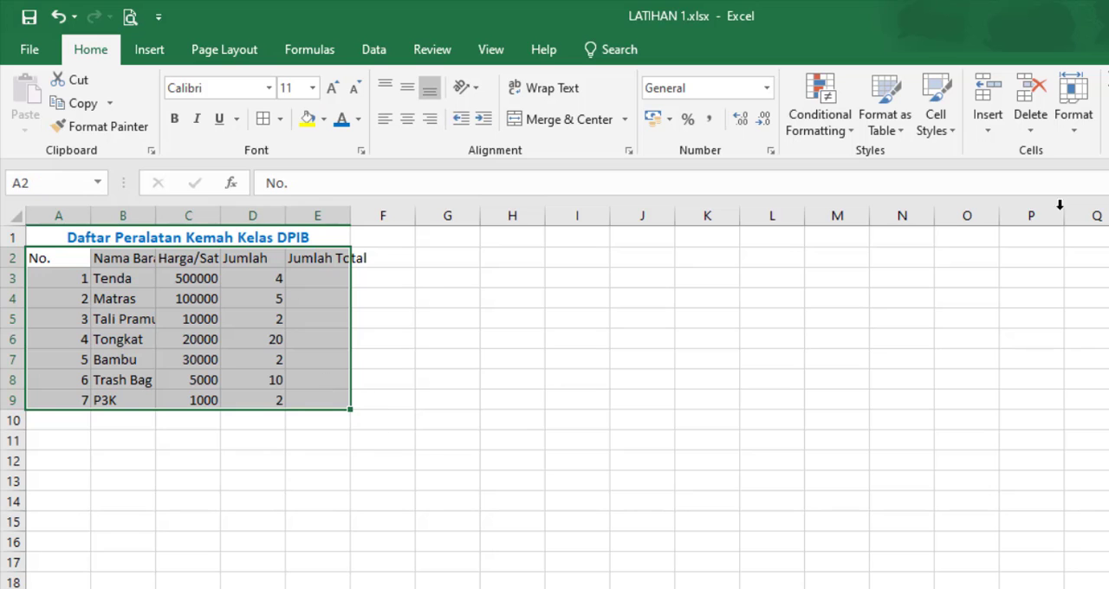
left_click(1080, 135)
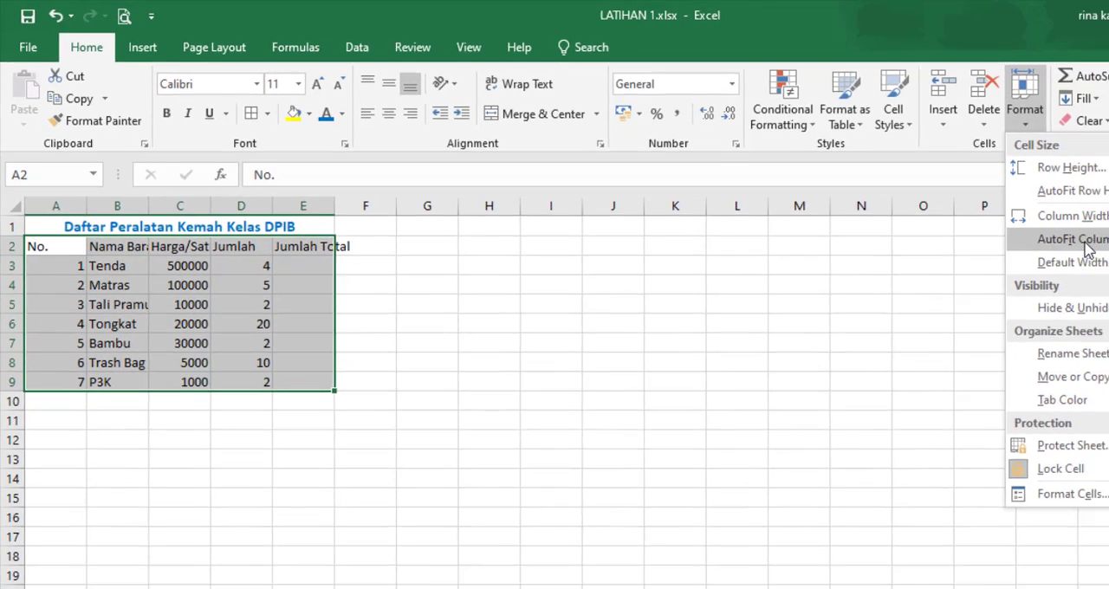
left_click(1096, 250)
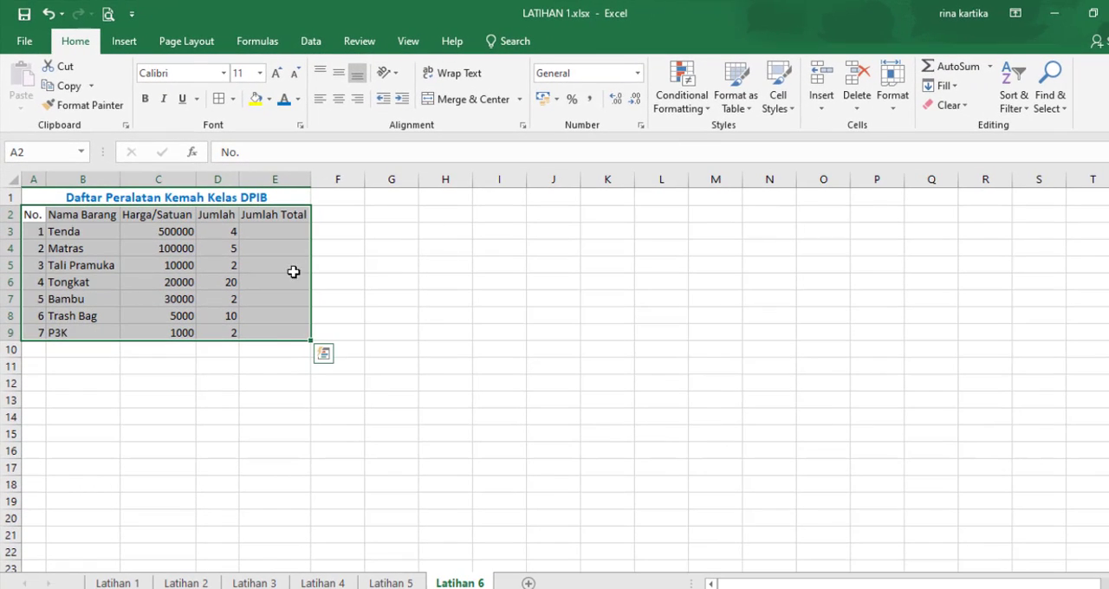
left_click(207, 408)
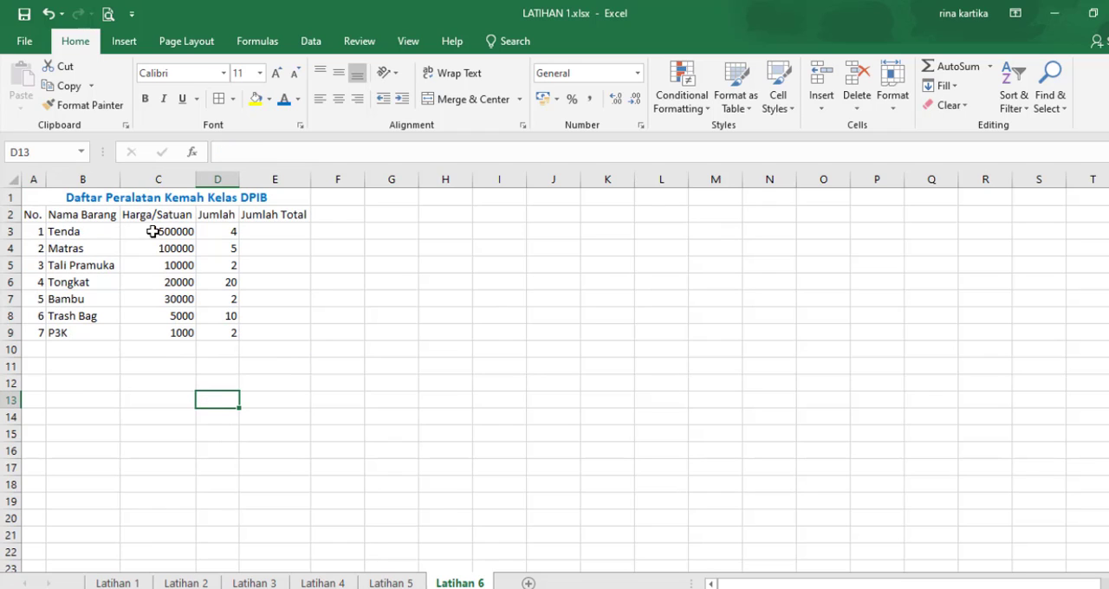
Step: Format the unit prices in C3:C9 as Currency with the Rp symbol
left_click_drag(152, 232, 149, 332)
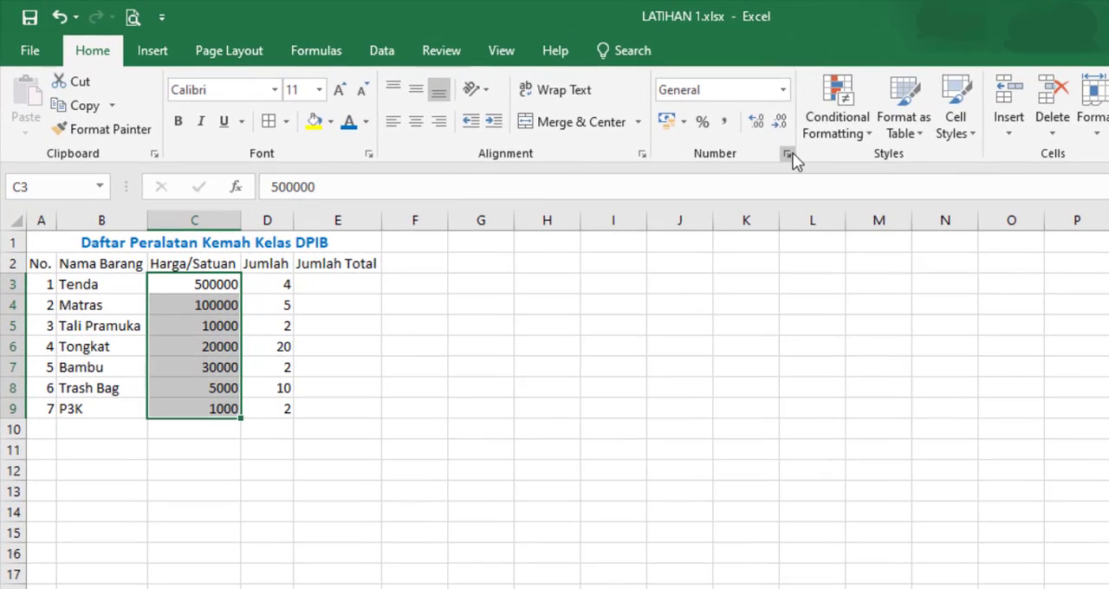
left_click(645, 127)
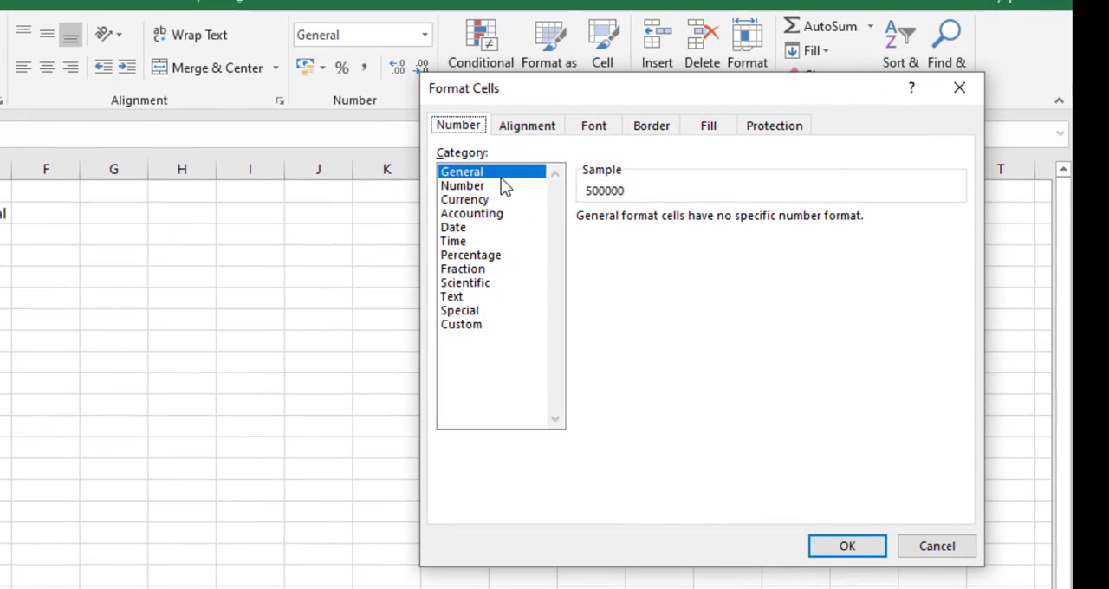
left_click(492, 201)
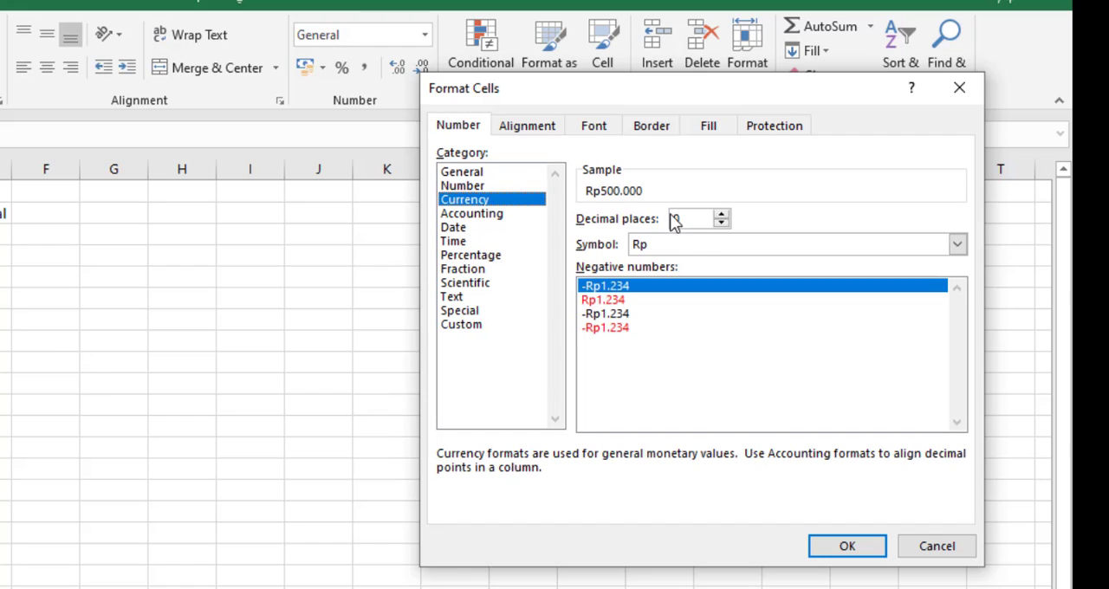
left_click(655, 248)
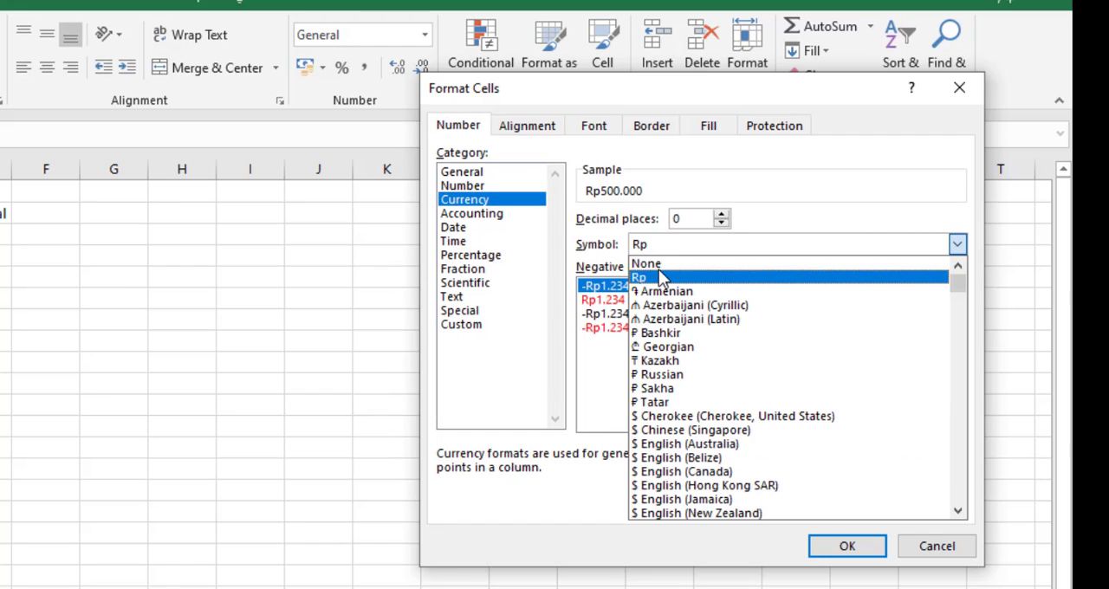
left_click(661, 279)
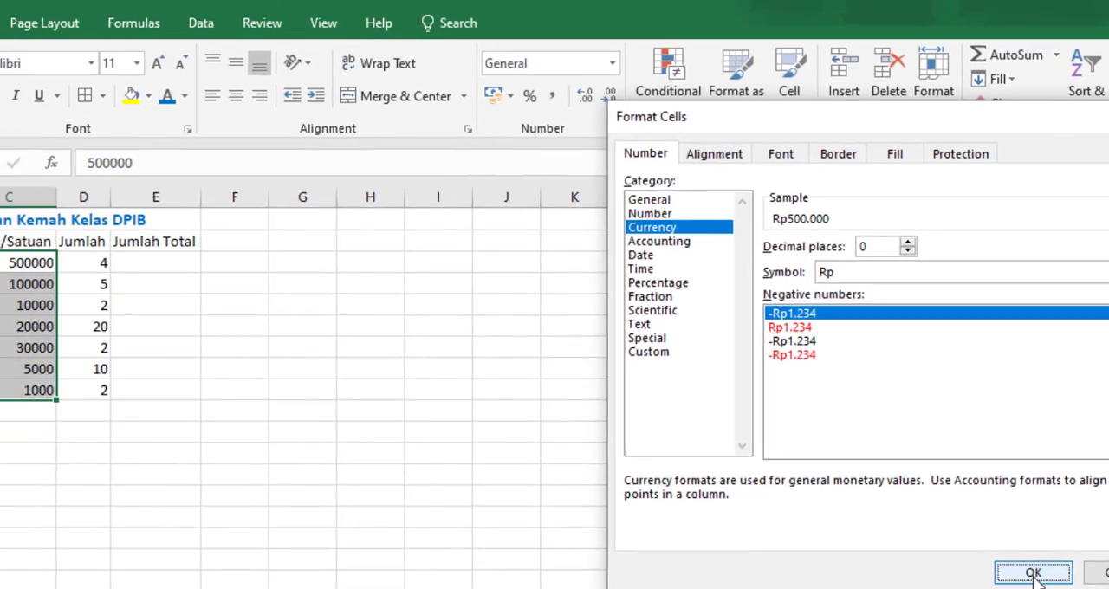
left_click(848, 546)
left_click(276, 555)
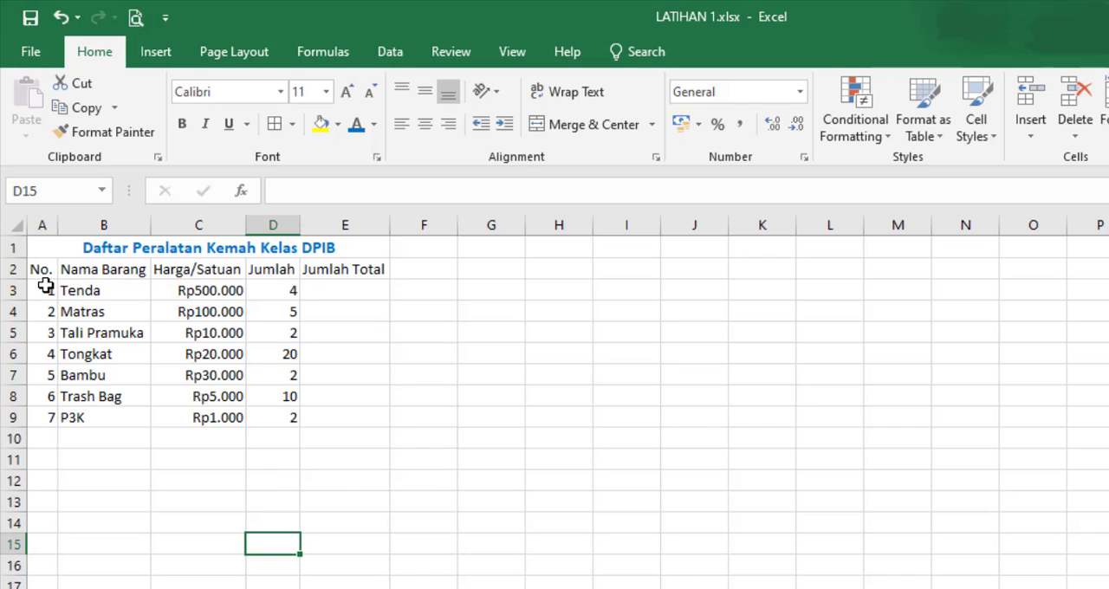
Step: Center the cells below the "No.", "Jumlah" and "Jumlah Total" headers in rows 3 to 9
left_click_drag(45, 286, 44, 418)
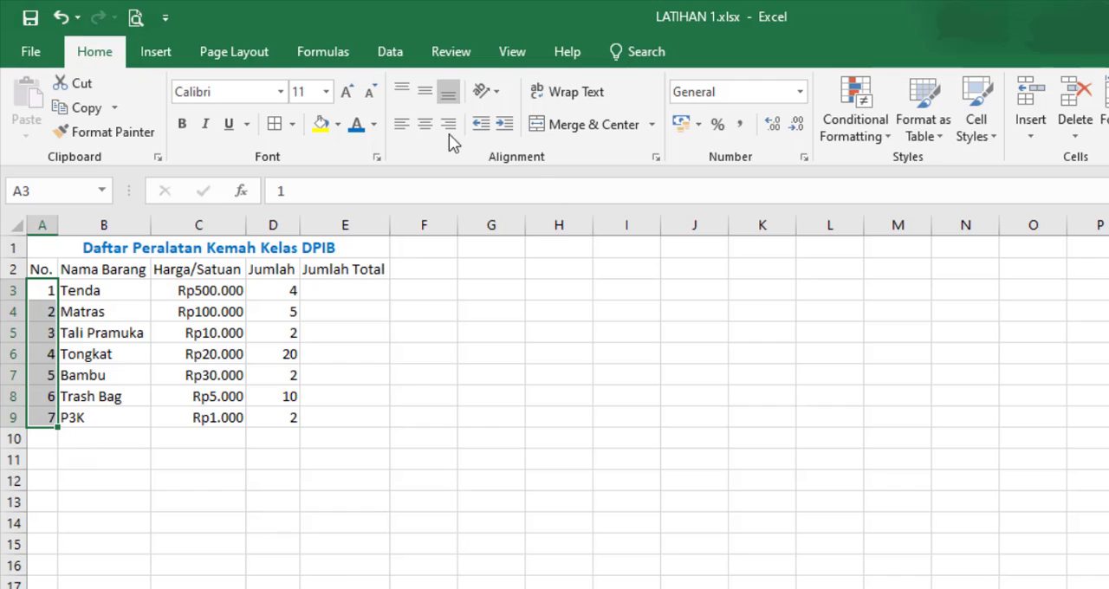
left_click(425, 124)
left_click(241, 518)
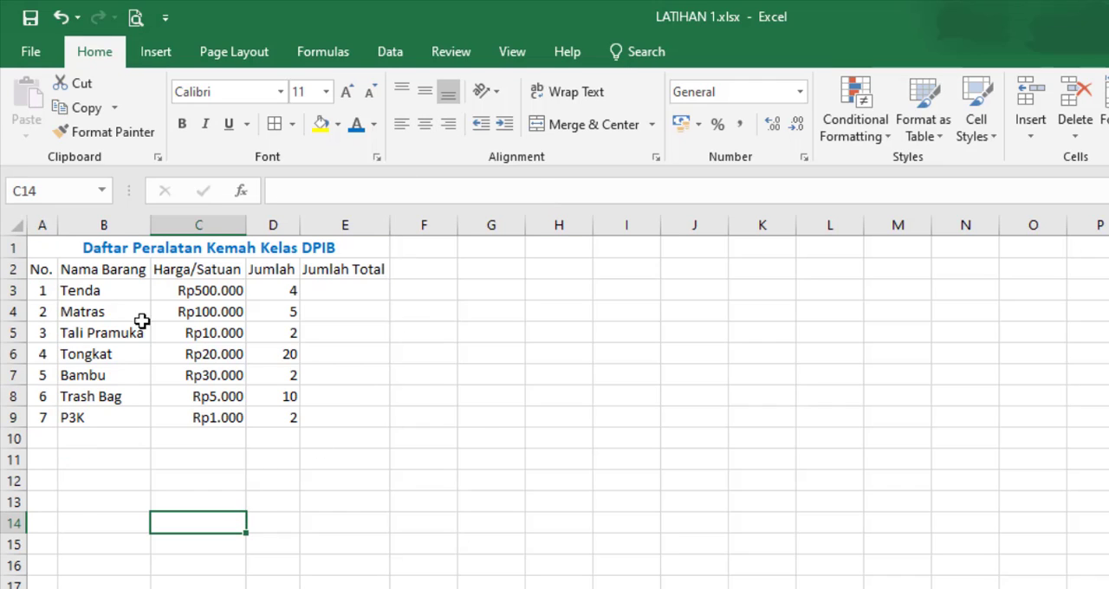
left_click_drag(282, 289, 283, 418)
left_click(425, 124)
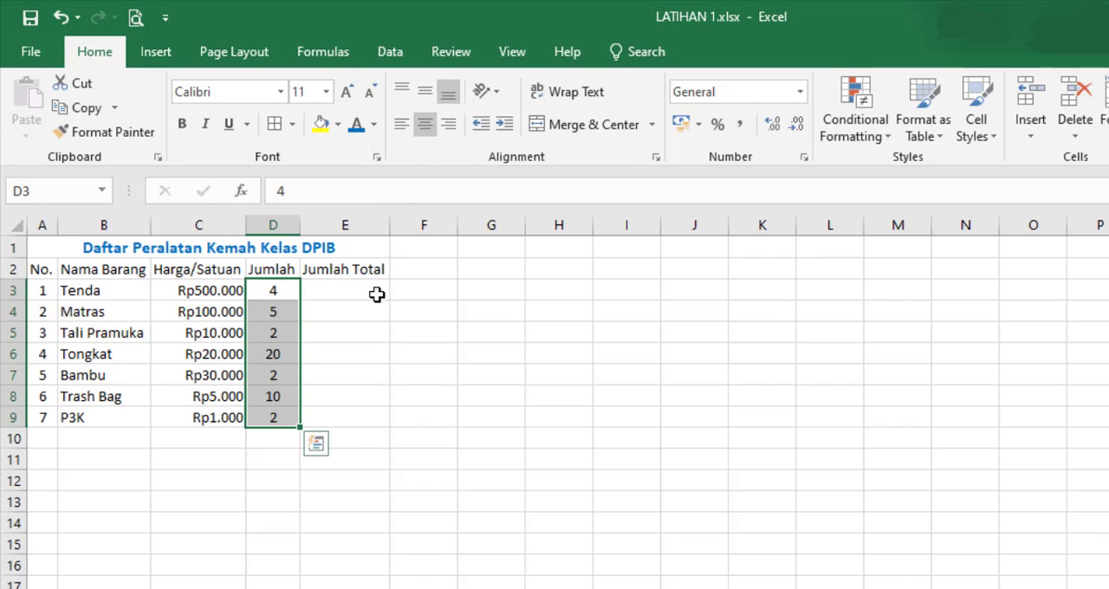
left_click_drag(375, 293, 342, 420)
left_click(426, 124)
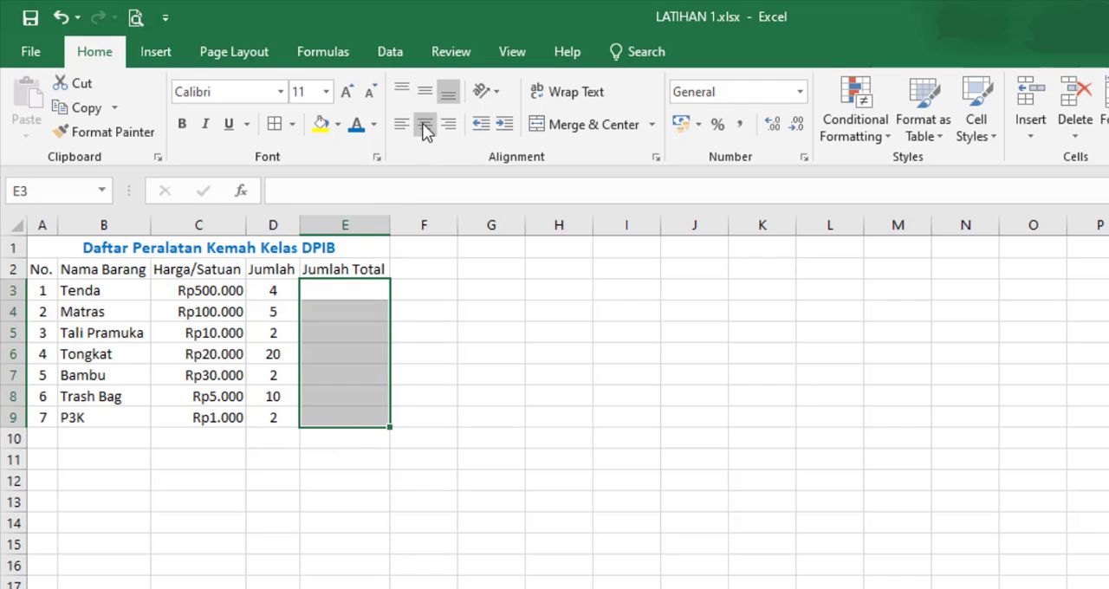
left_click(459, 331)
Step: Apply all borders to the table range A2:E9
left_click_drag(41, 268, 351, 419)
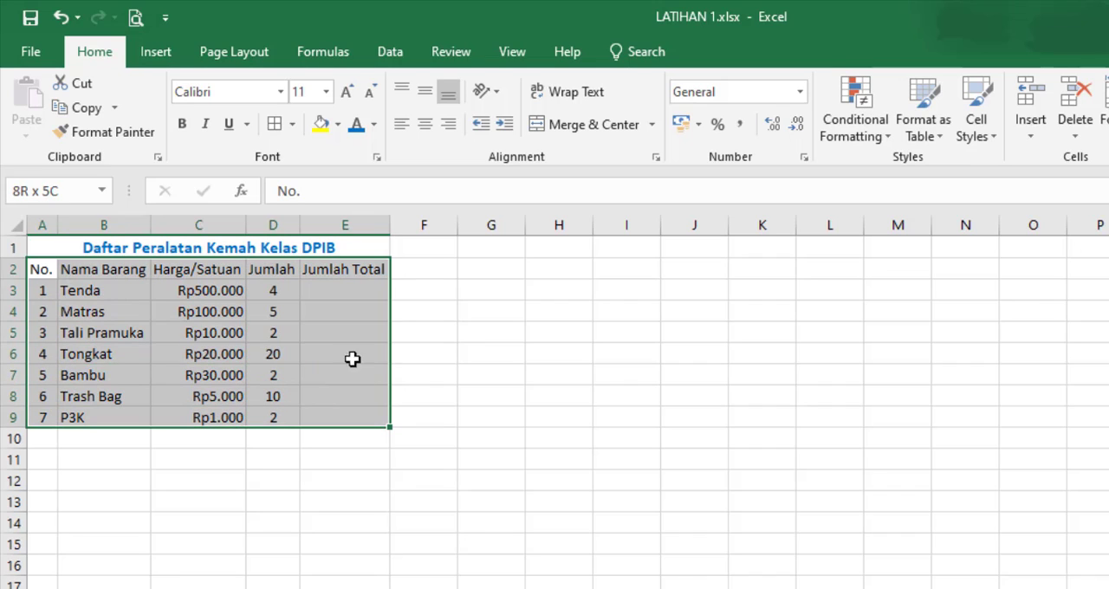
left_click(274, 124)
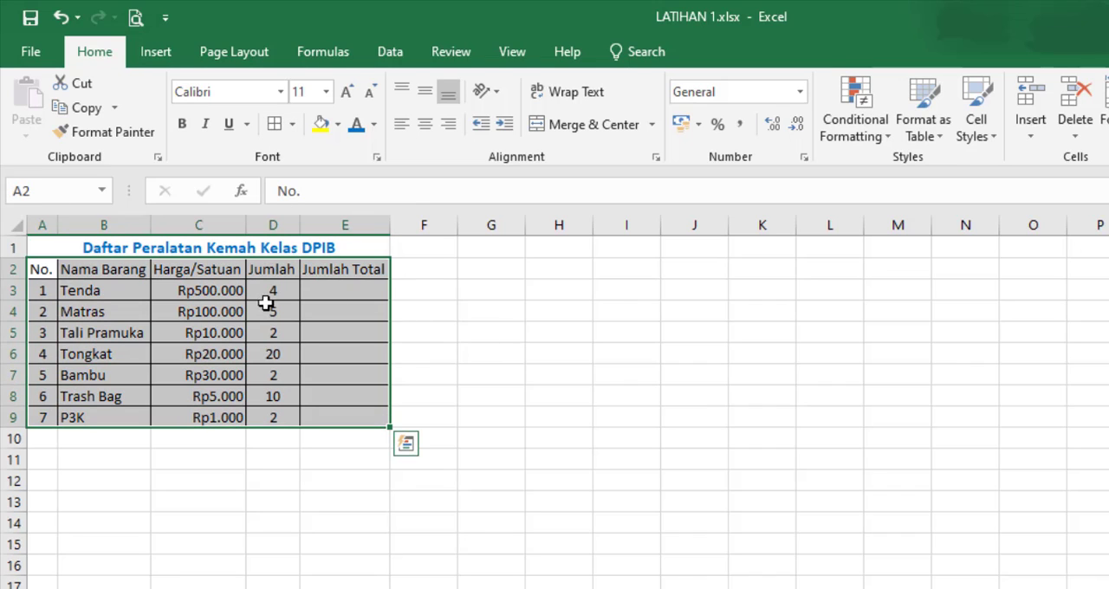
left_click(631, 382)
left_click_drag(54, 269, 347, 272)
left_click(345, 438)
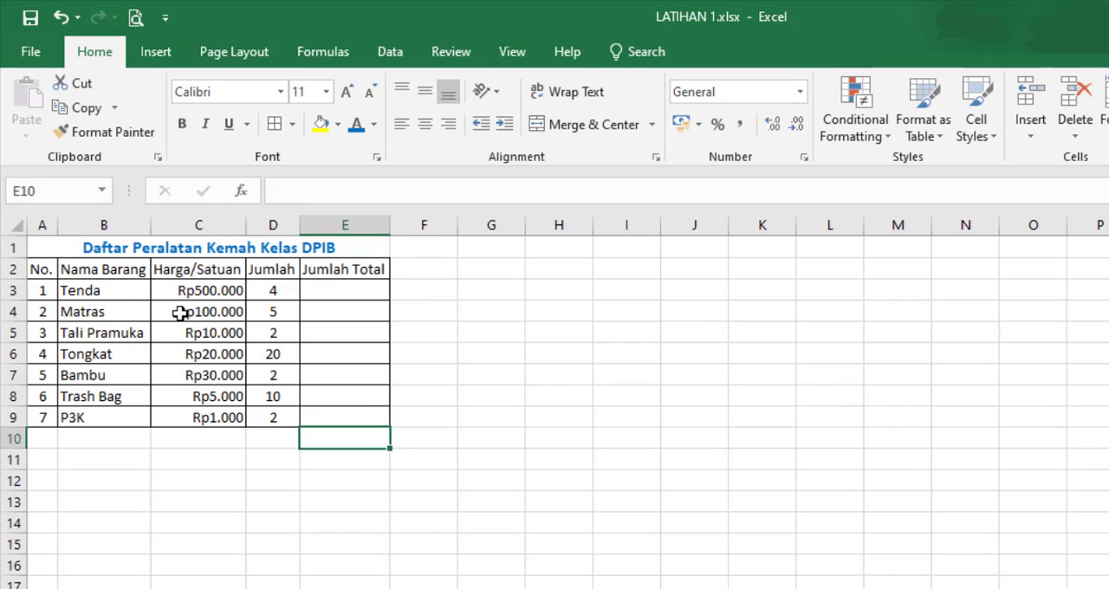
Step: Apply the Accent5 cell style to the table range A2:E9
left_click_drag(45, 271, 334, 389)
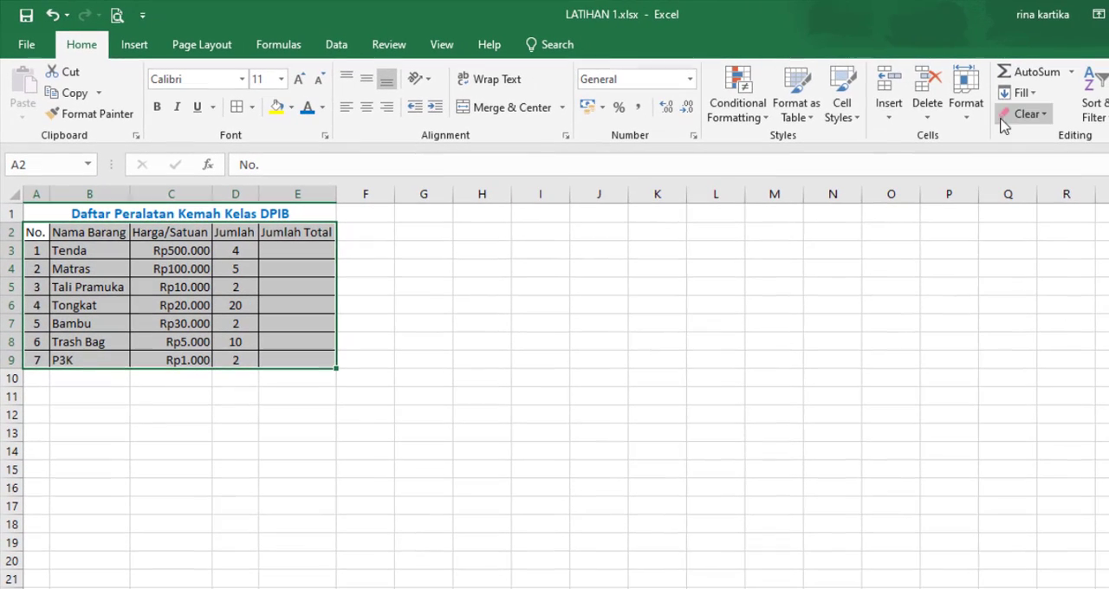
left_click(932, 126)
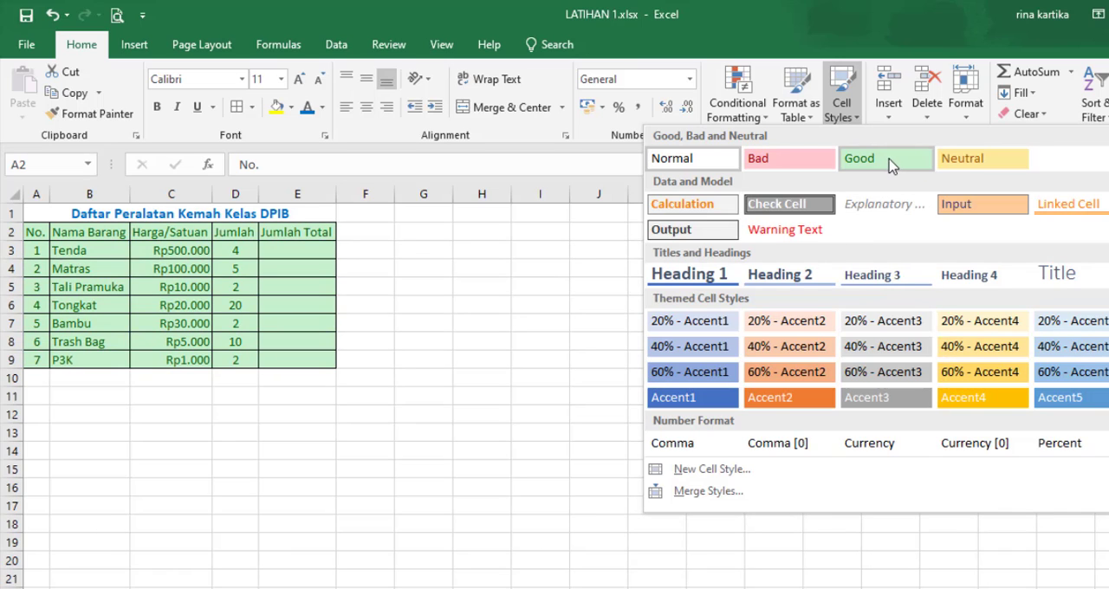
left_click(1073, 398)
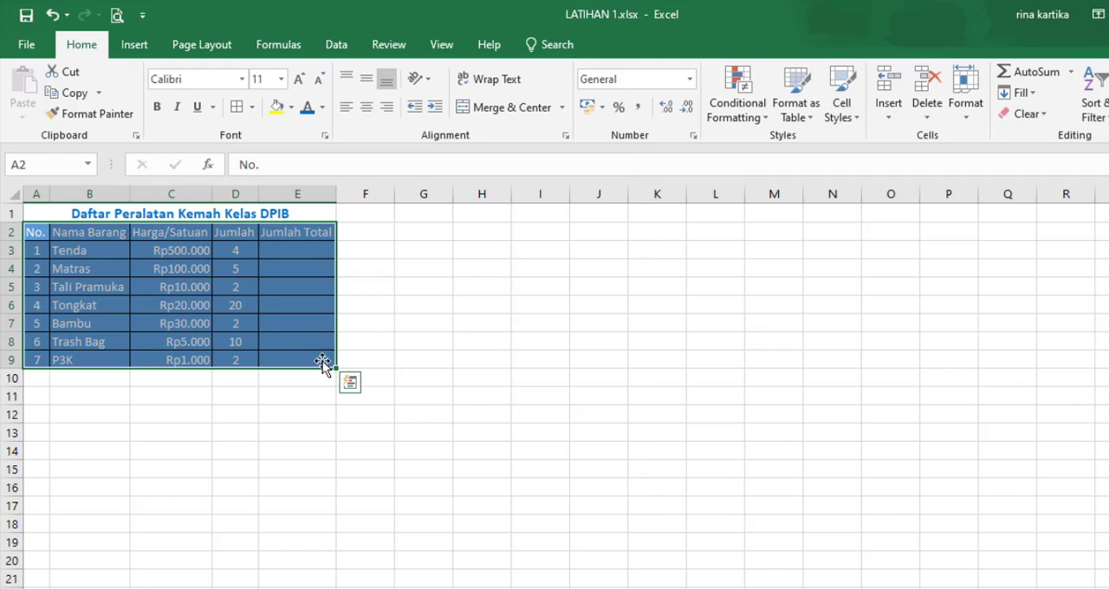
left_click(275, 467)
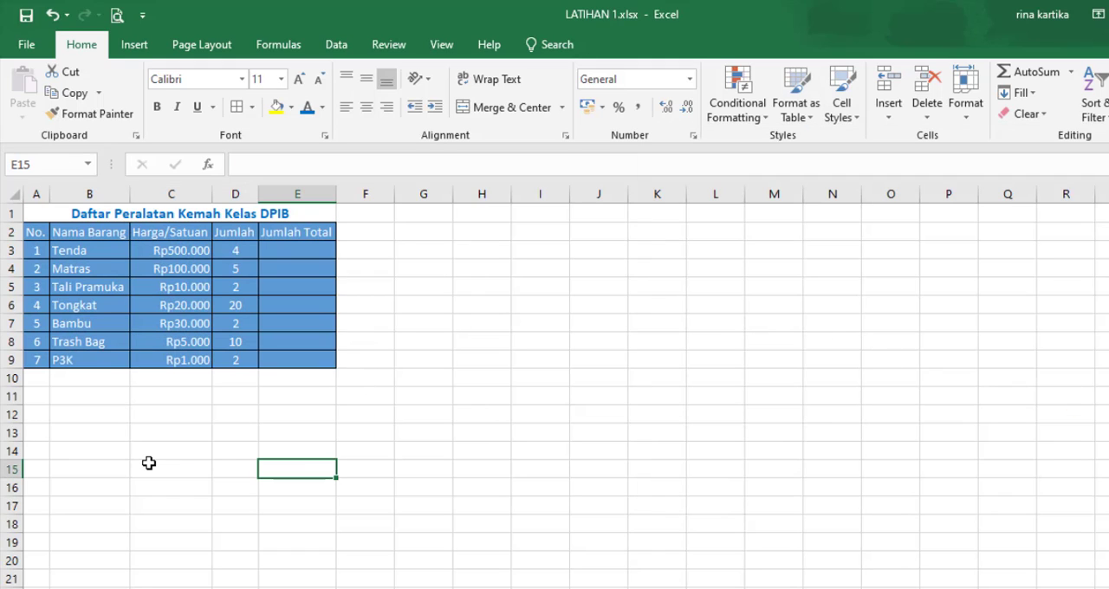
left_click(149, 464)
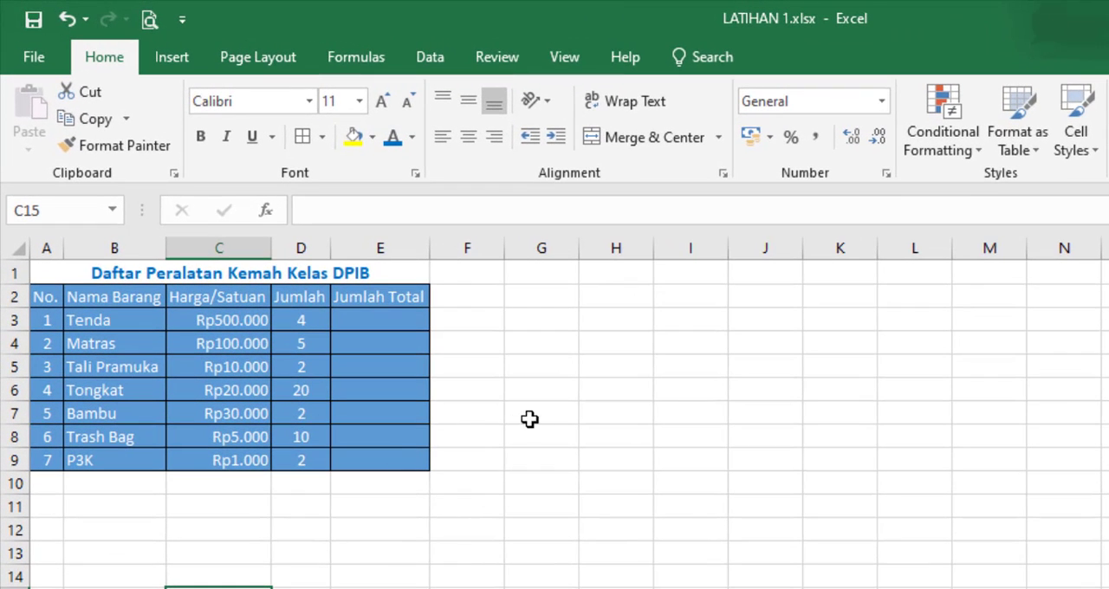
left_click(582, 416)
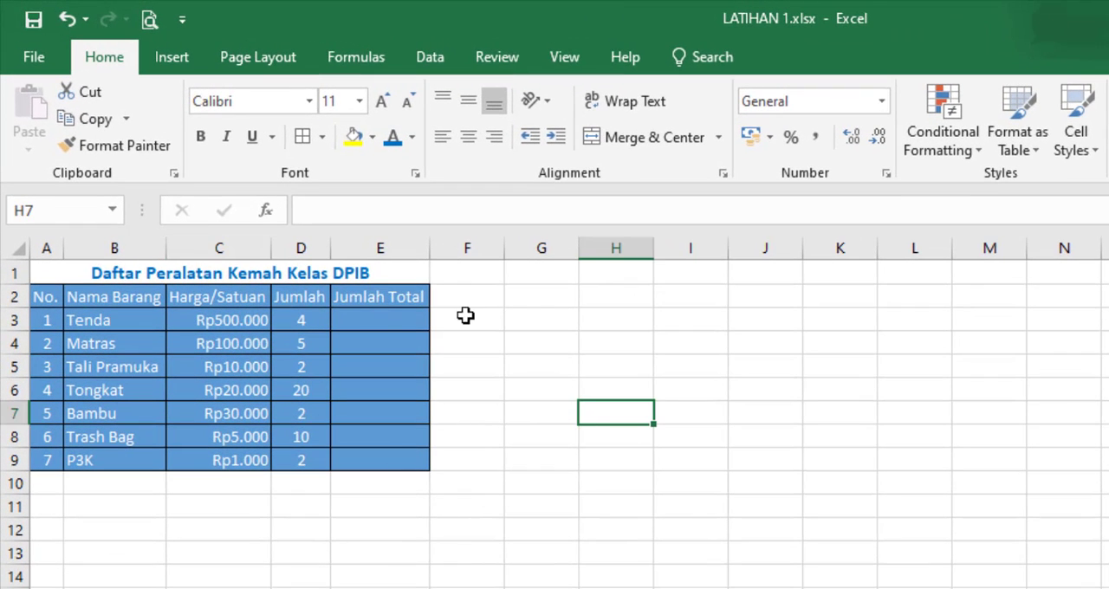
Step: Enter the formula =C3*D3 in cell E3 to calculate the total price for Tenda
left_click(372, 320)
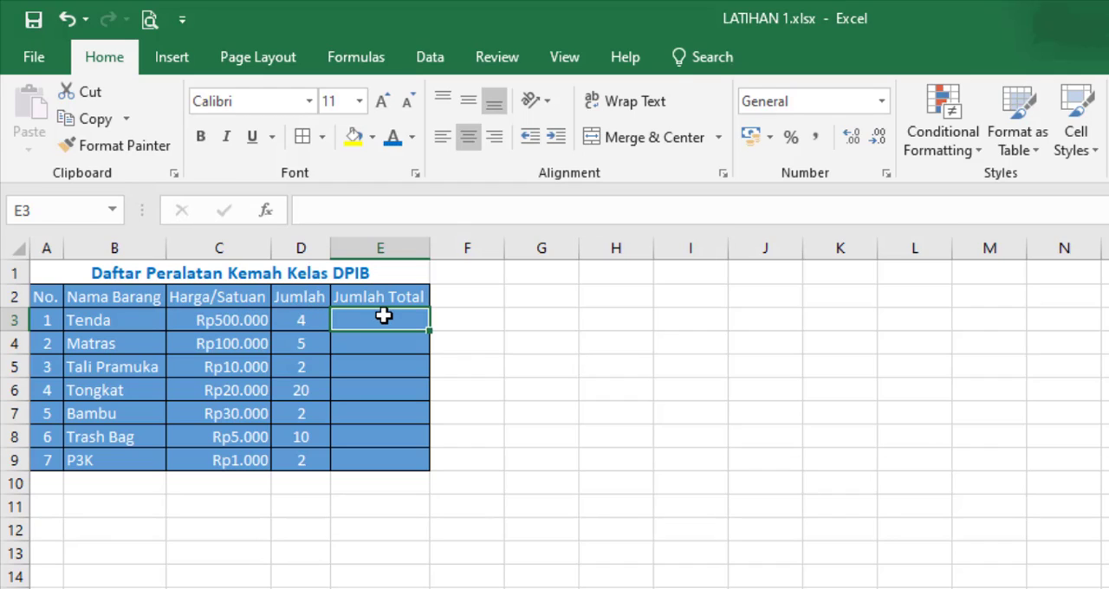
left_click(233, 321)
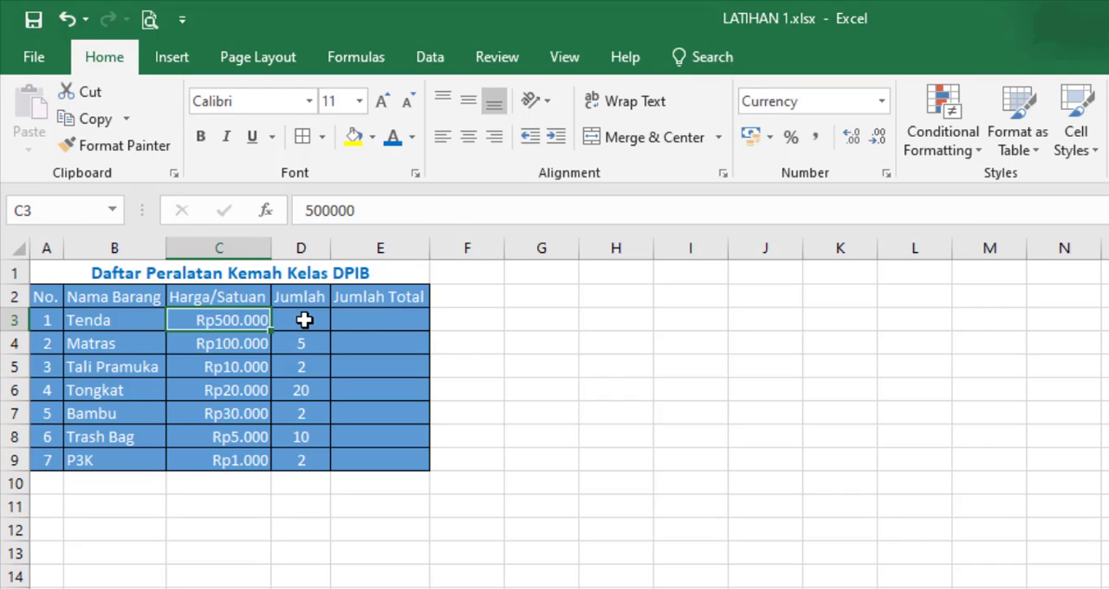
left_click(304, 321)
type("4")
left_click(392, 314)
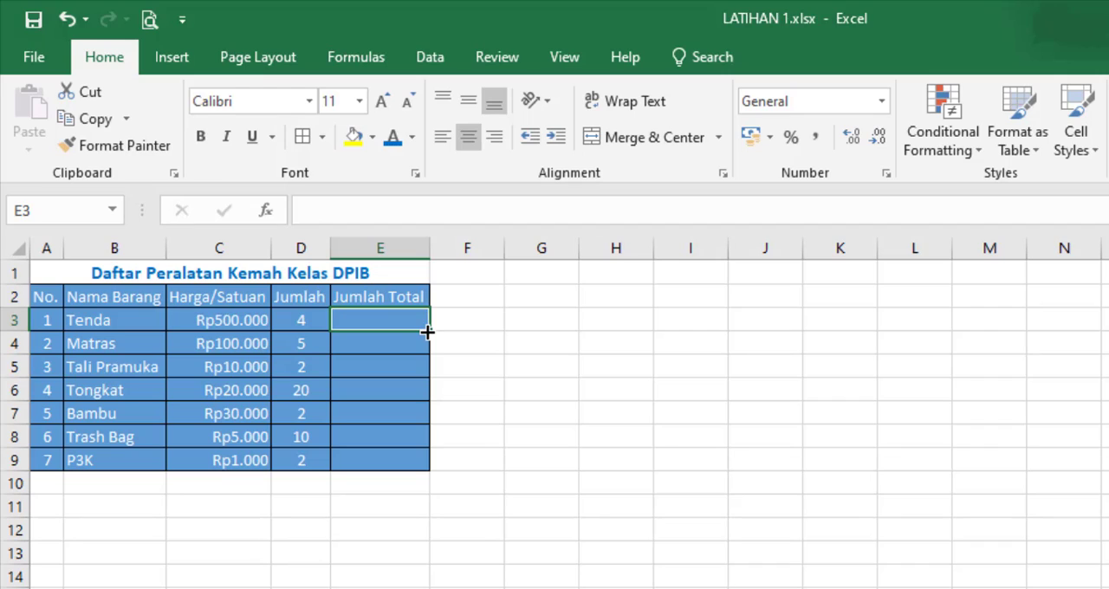
type("=")
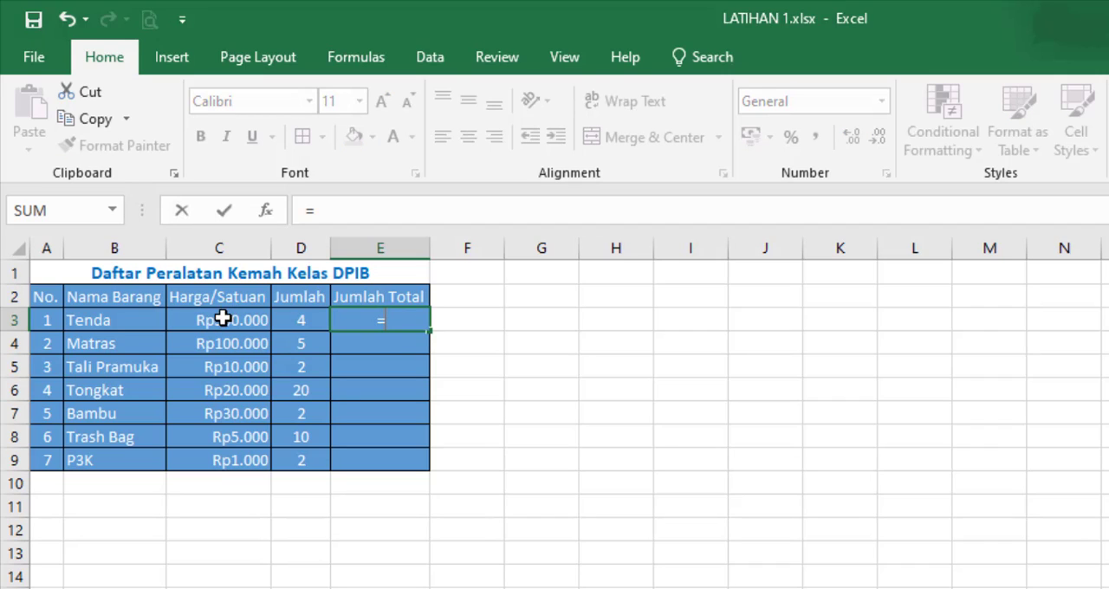
left_click(196, 320)
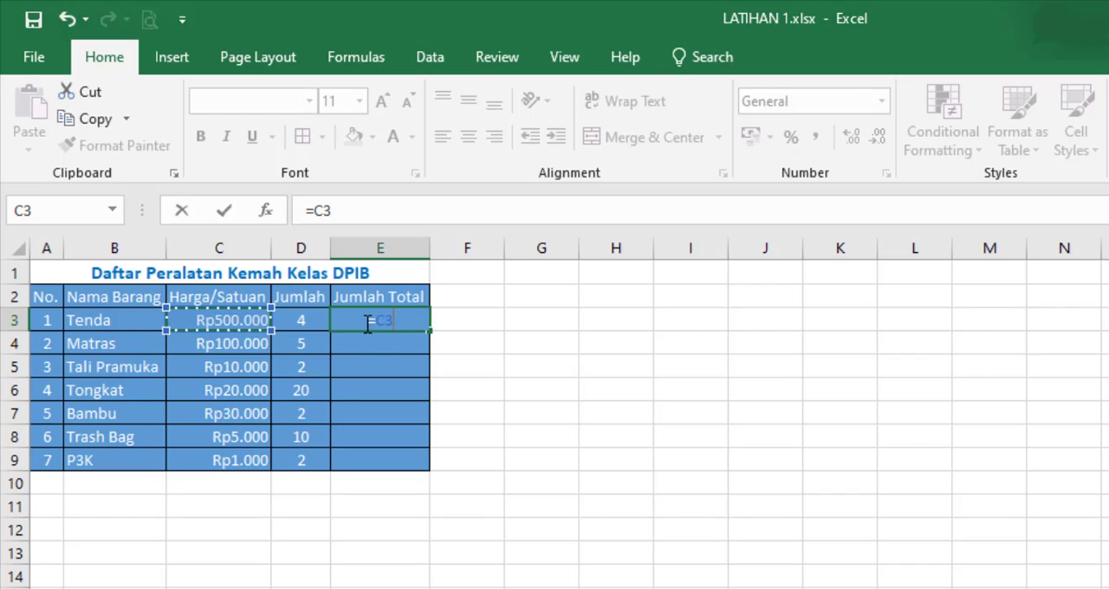
type("*")
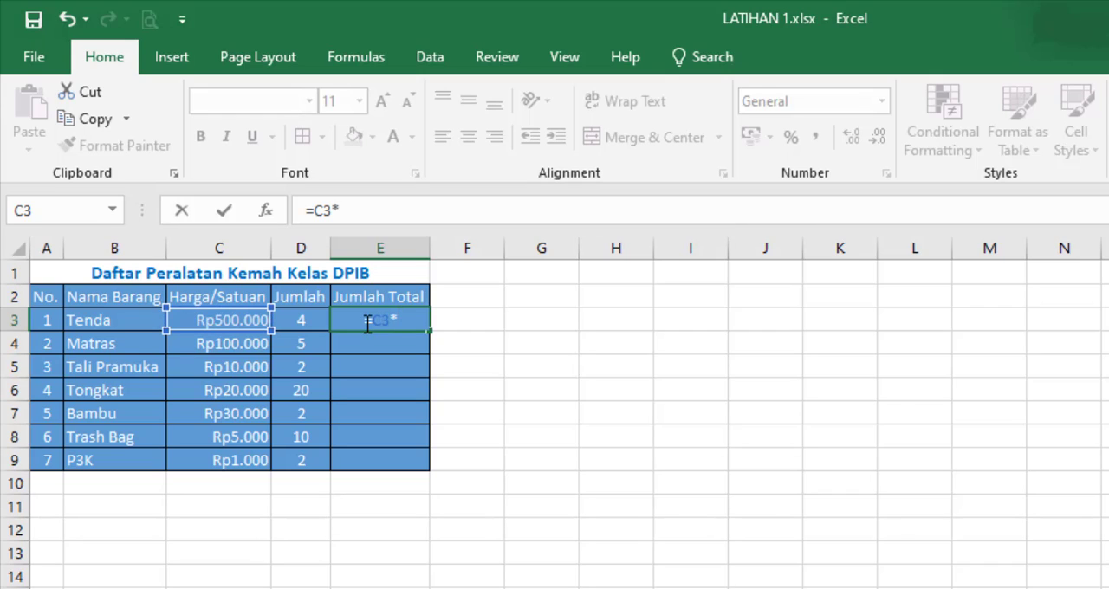
left_click(309, 322)
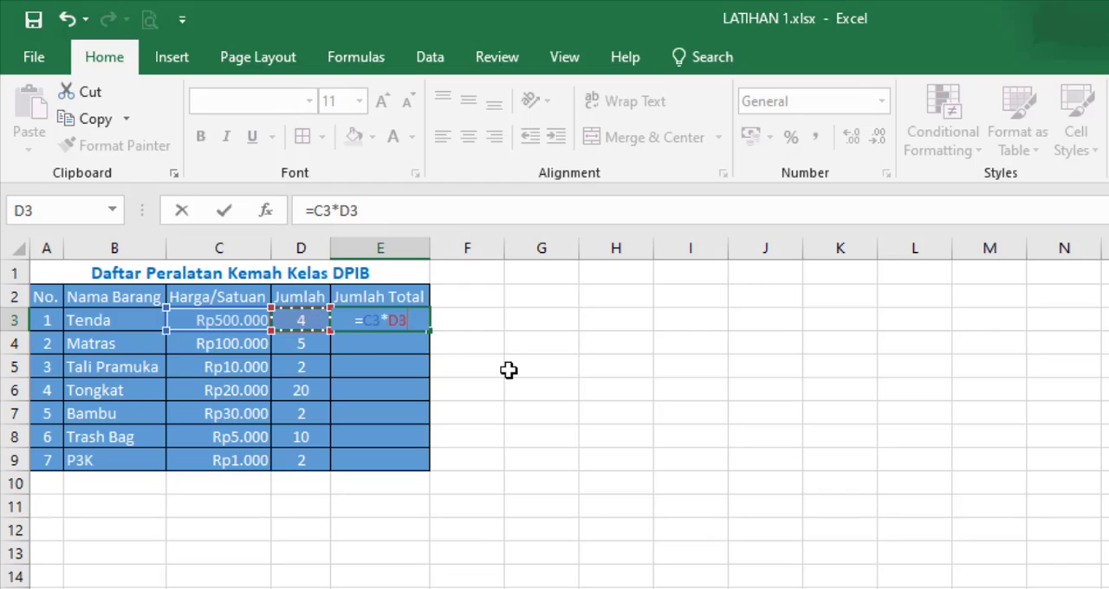
key("Return")
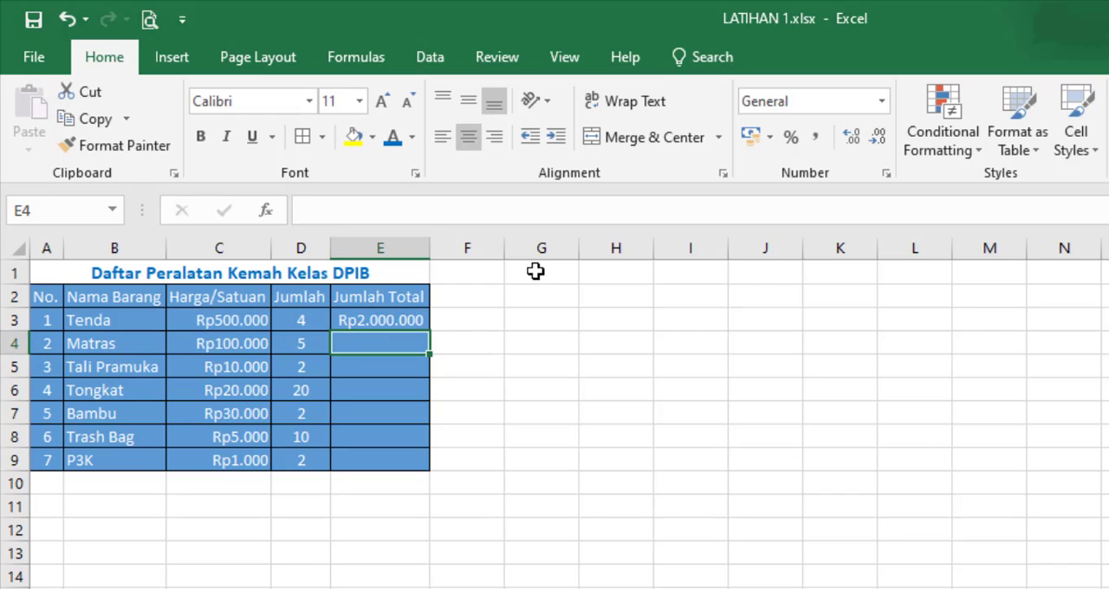
Step: Fill the total formula from E3 down to E9 for the remaining items and check the "Jumlah Total" column
left_click(424, 321)
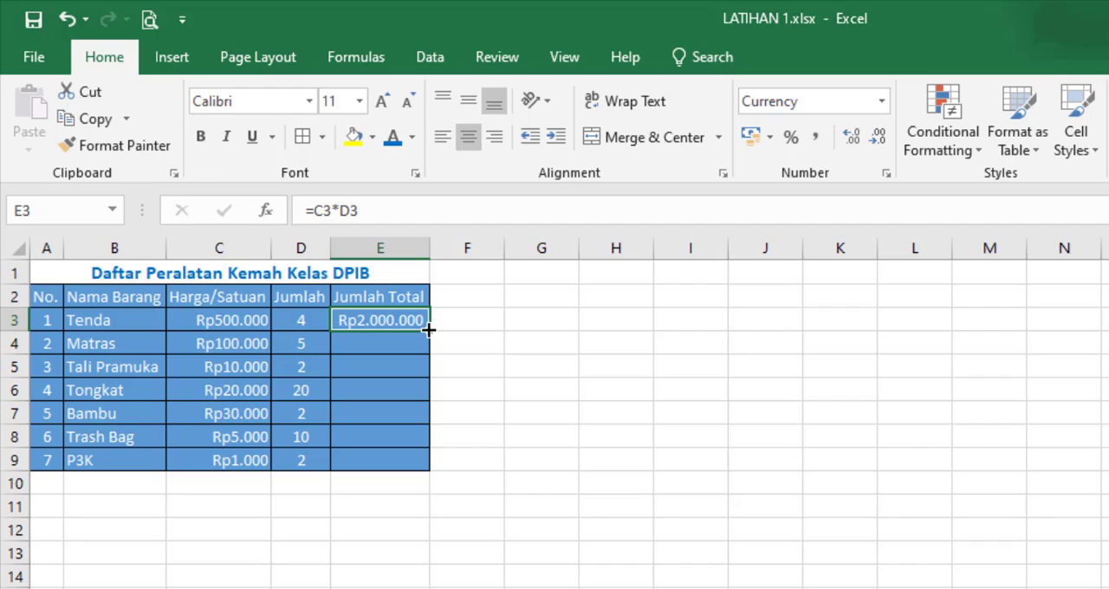
left_click_drag(429, 330, 430, 466)
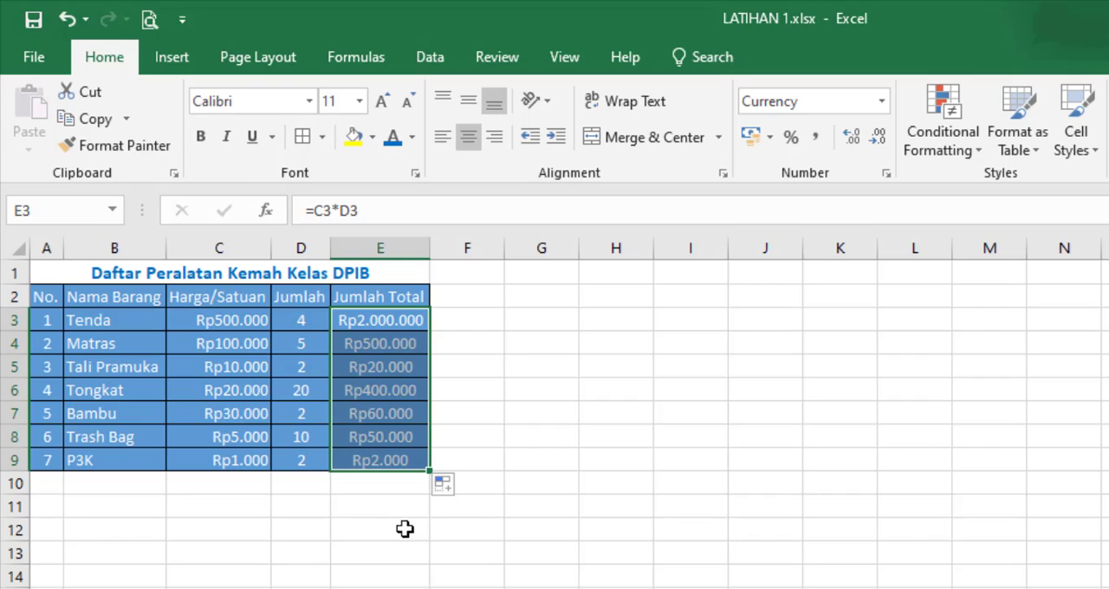
left_click(559, 434)
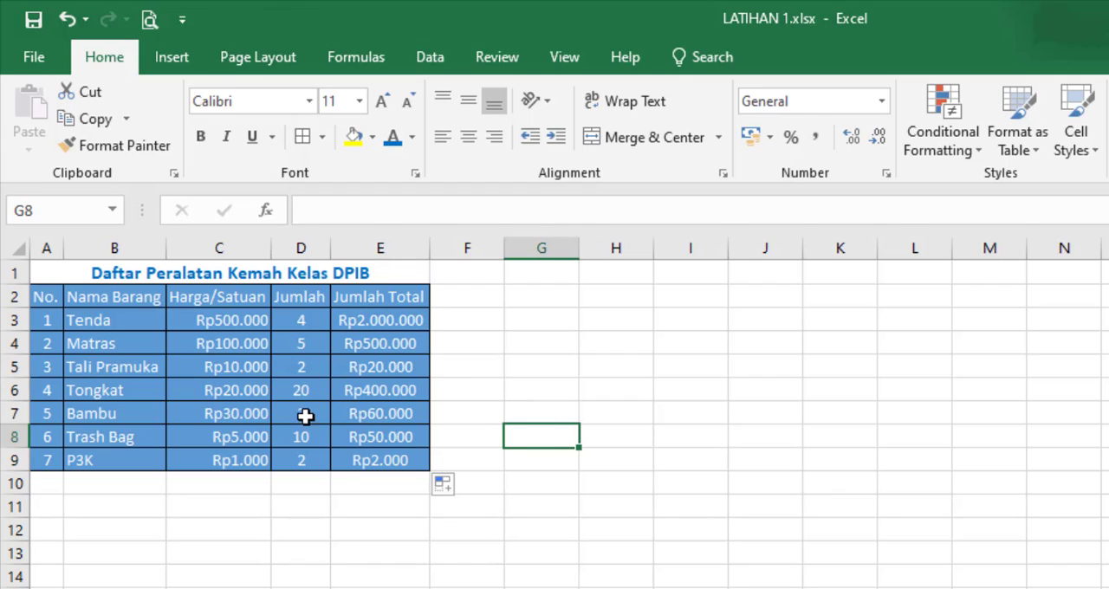
left_click_drag(384, 322, 371, 459)
left_click(371, 530)
left_click(389, 322)
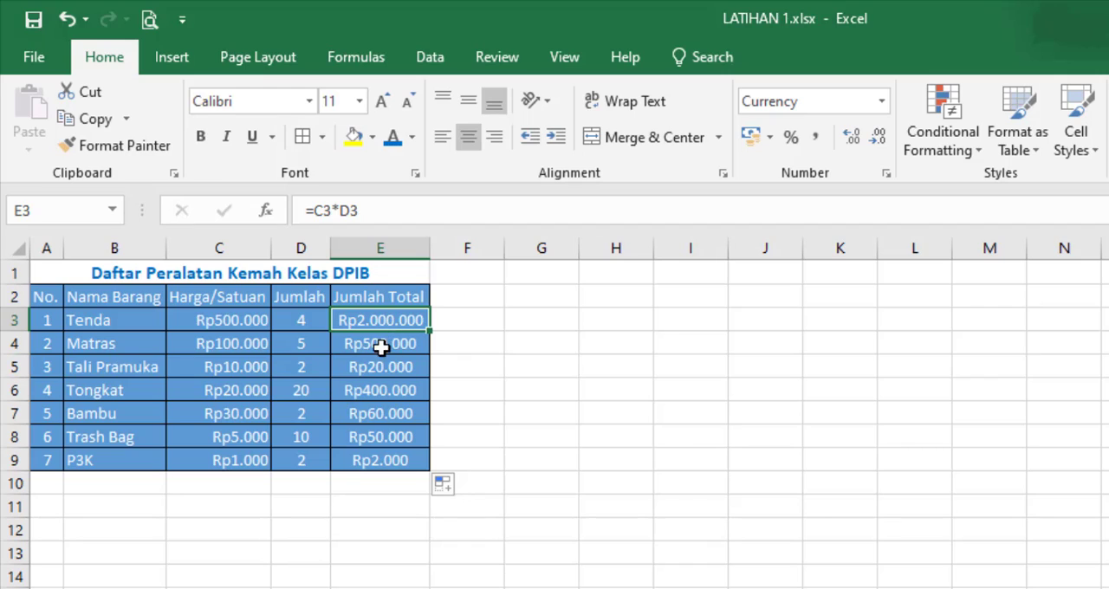
Step: Examine the copied total formulas row by row in cells E4 to E9
left_click(383, 345)
left_click(376, 367)
left_click(379, 394)
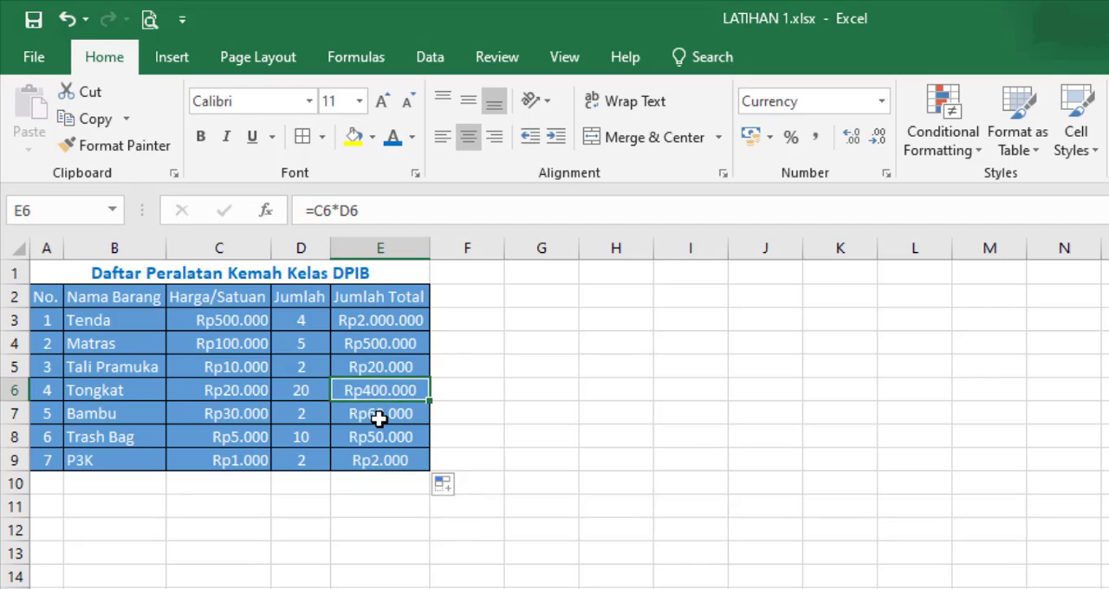
left_click(378, 417)
left_click(371, 441)
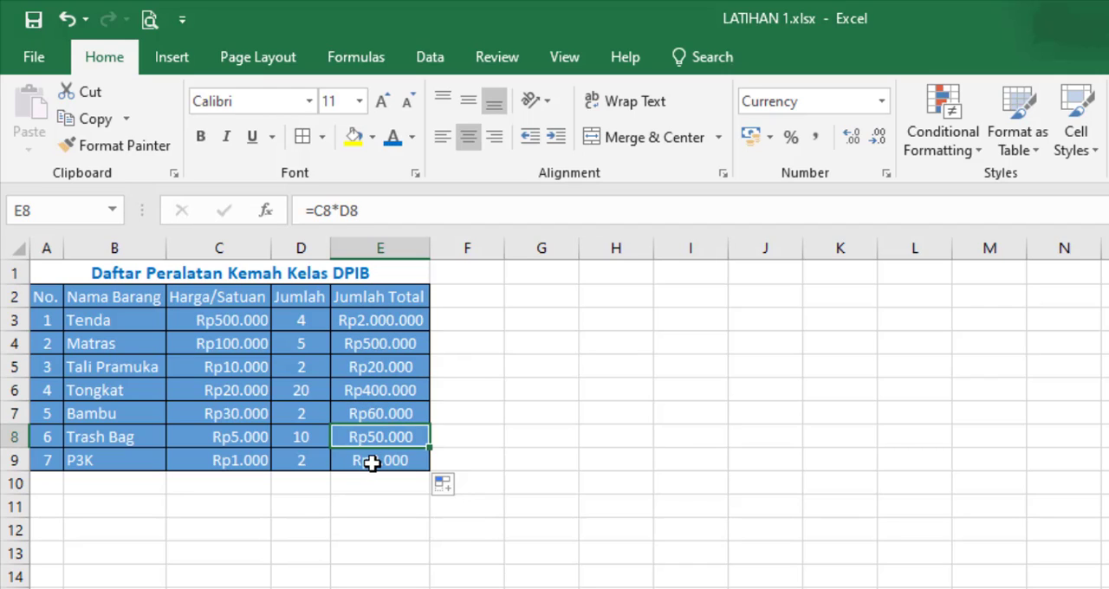
left_click(372, 460)
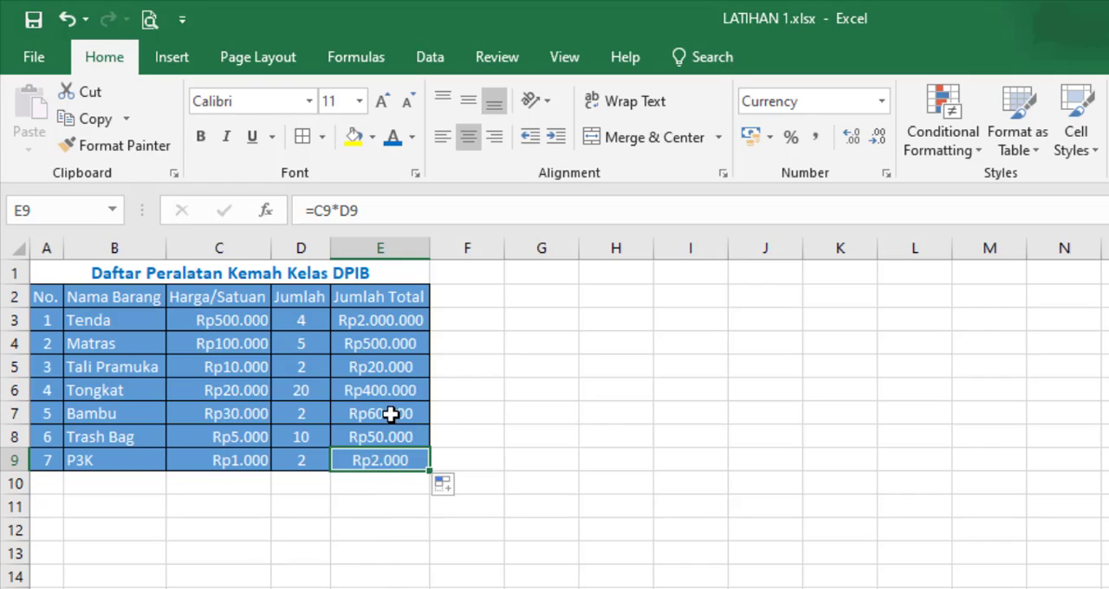
Step: Fill the total formula from E3 down to E9 again, then deselect the range
left_click(365, 320)
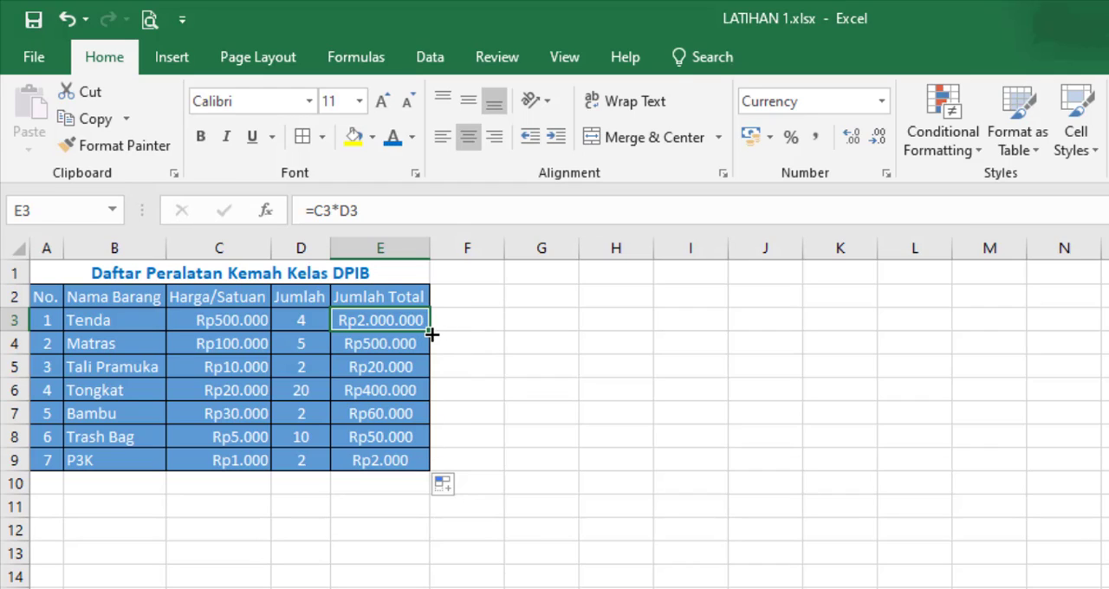
left_click_drag(431, 334, 425, 478)
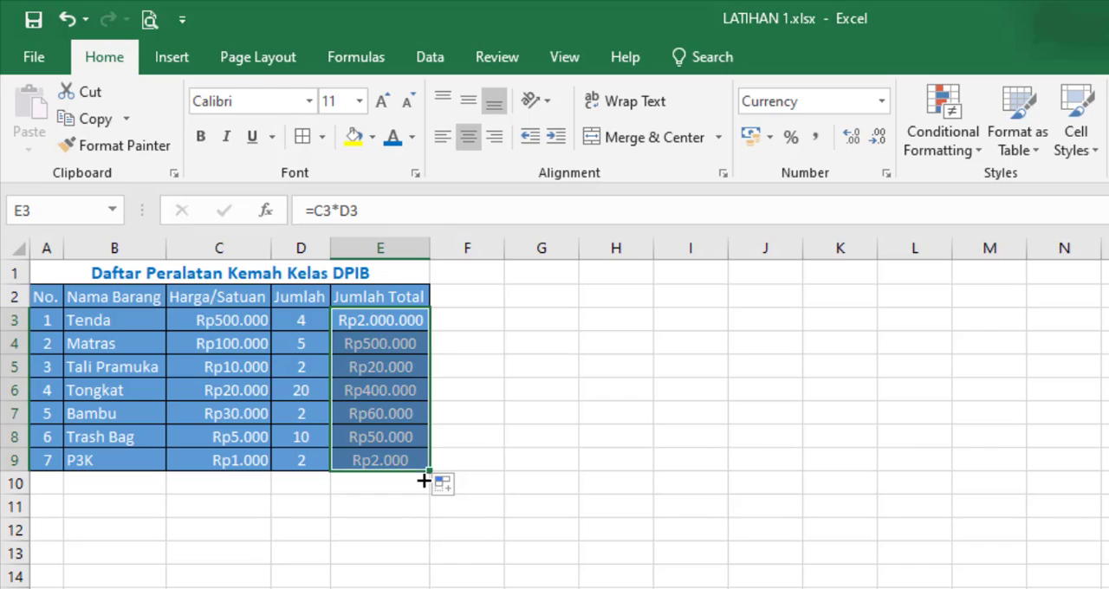
left_click(398, 537)
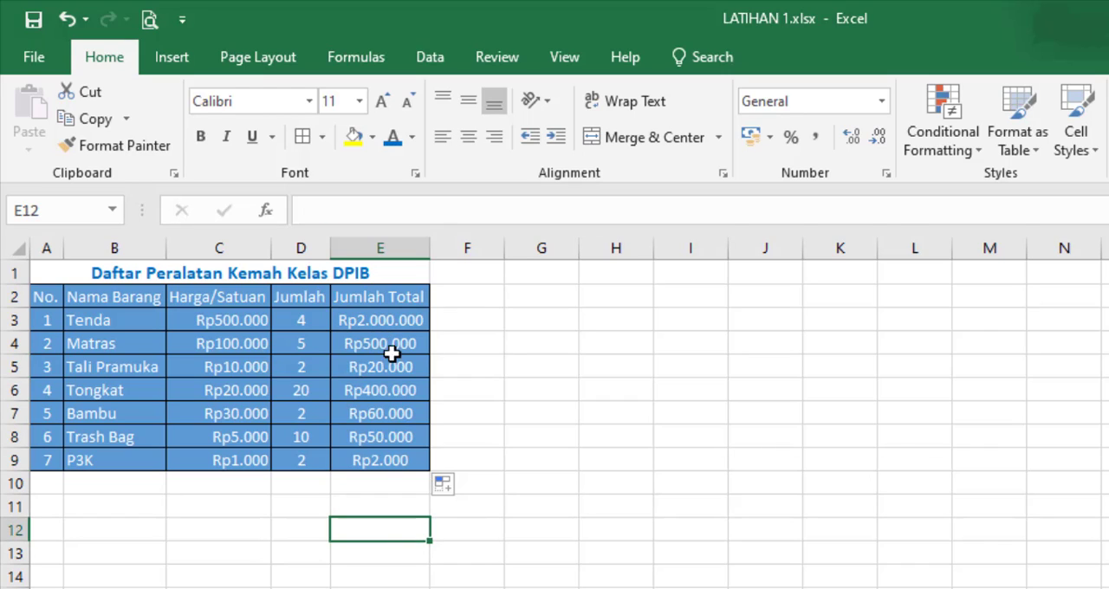
Step: Inspect the total formulas for Matras, Tali Pramuka, P3K and Tenda, and review the whole range E3:E9
left_click(391, 344)
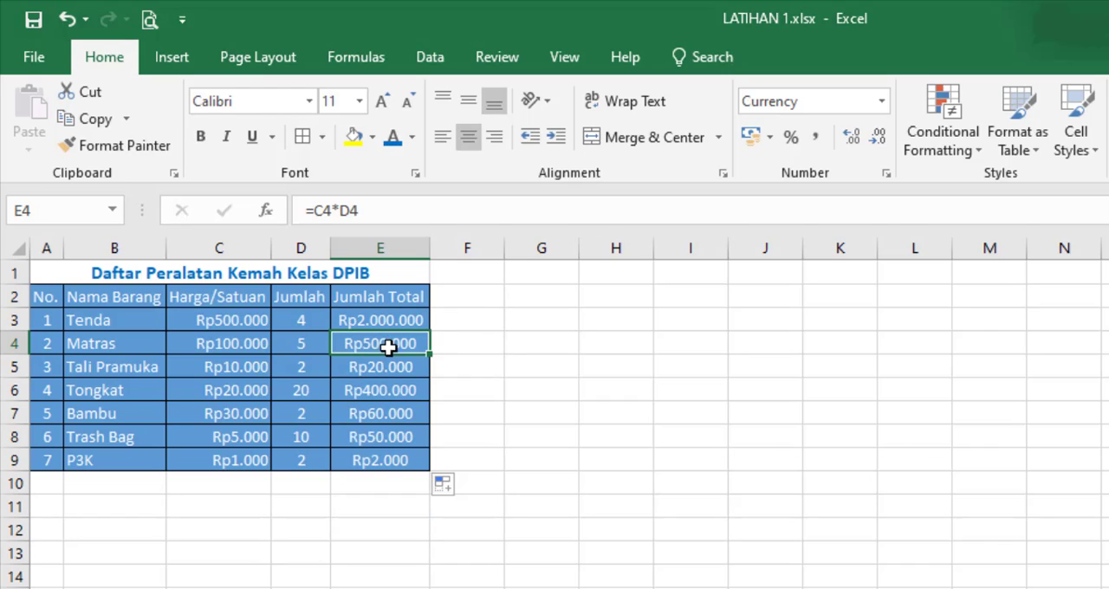
left_click(387, 367)
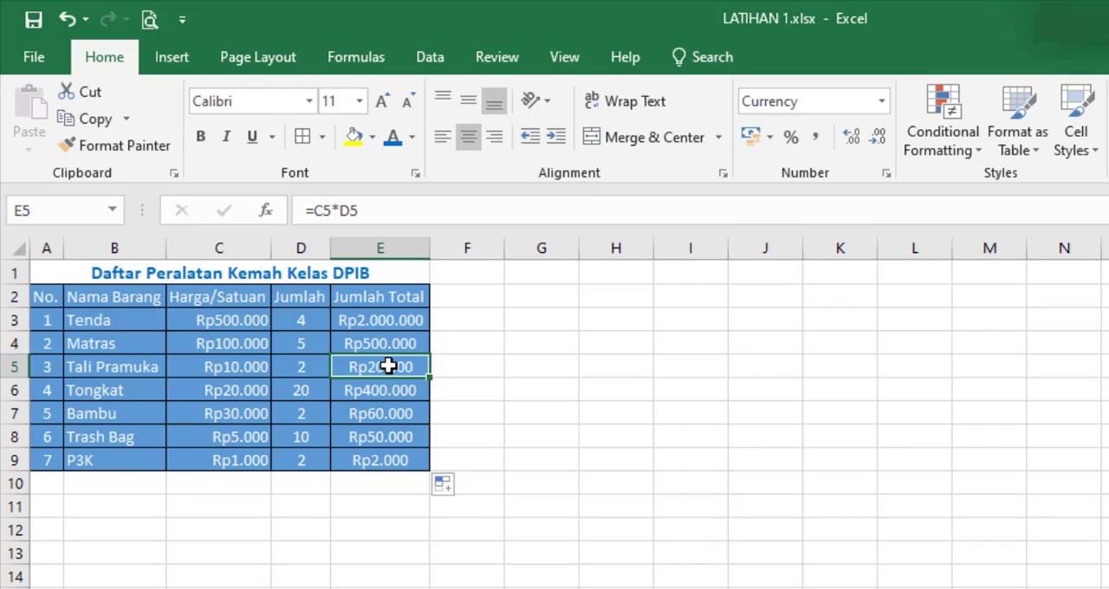
left_click(401, 464)
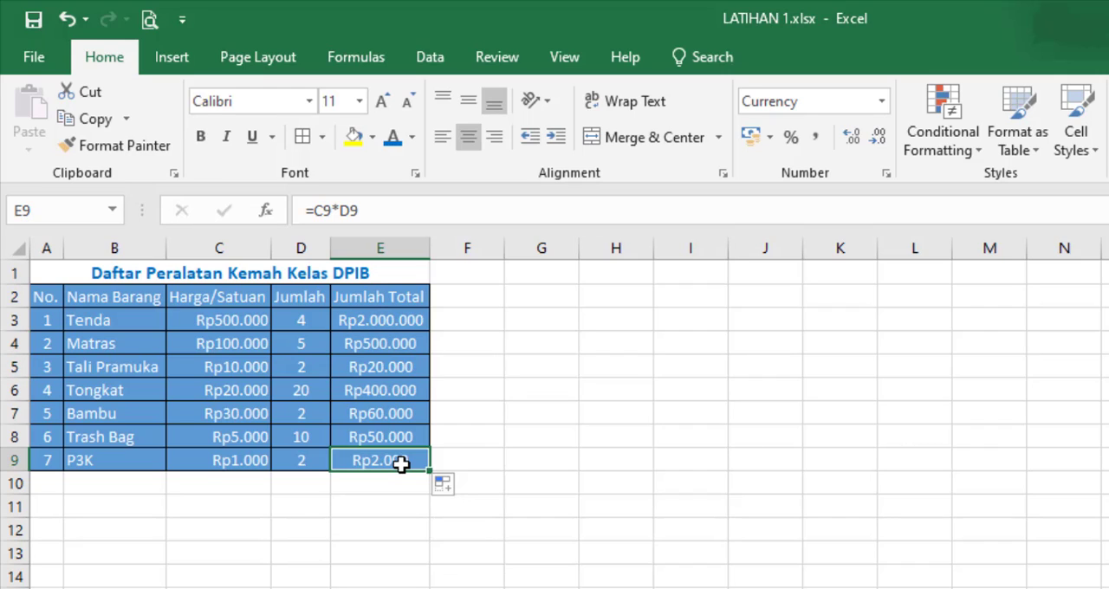
left_click(386, 342)
left_click(382, 321)
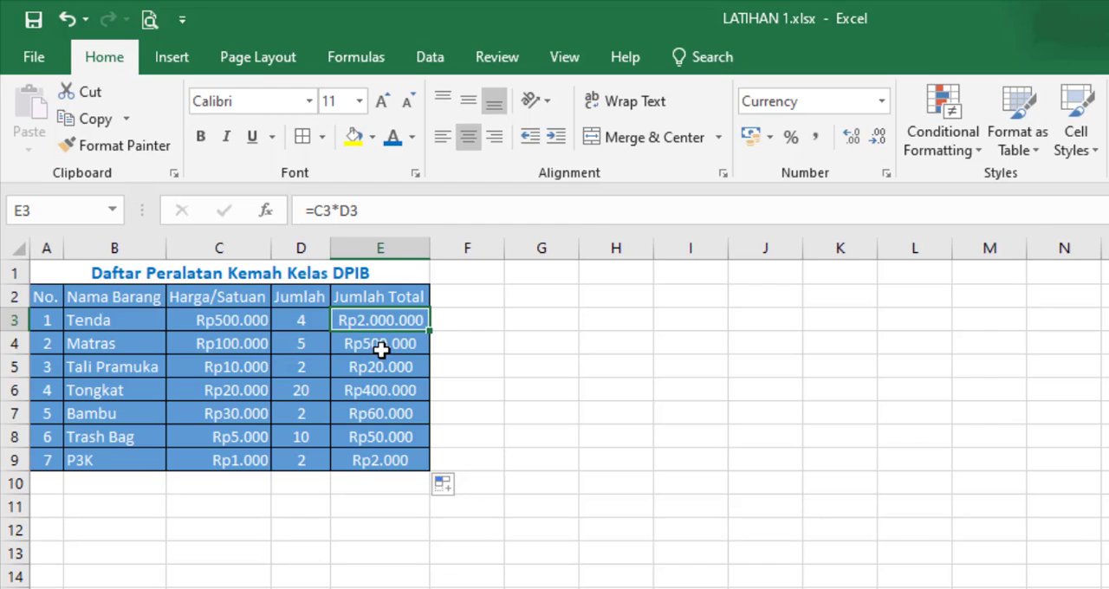
left_click_drag(381, 323, 384, 461)
left_click(381, 506)
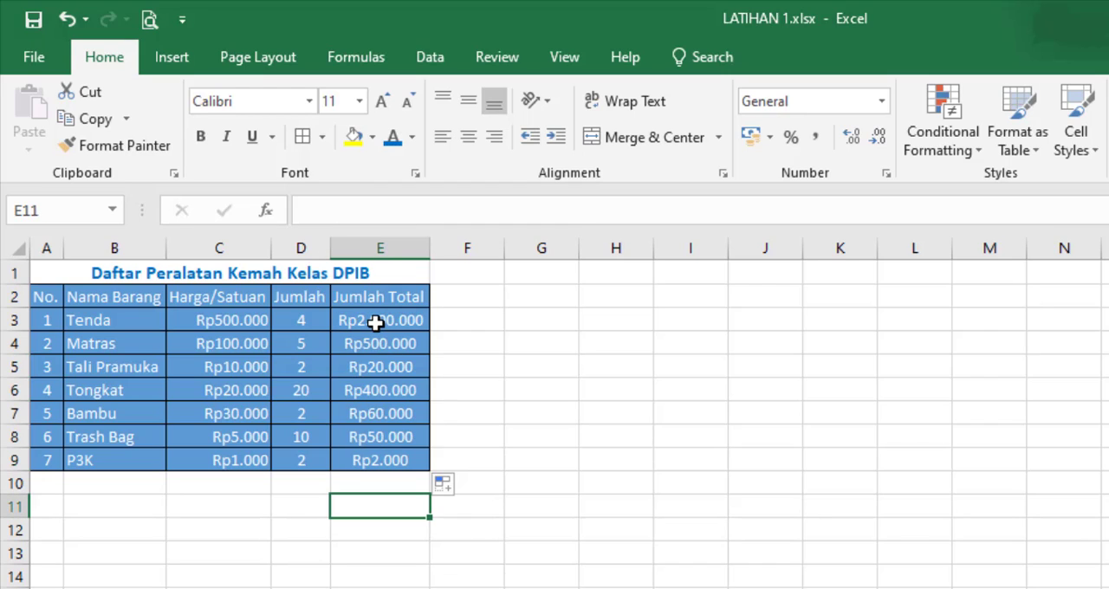
left_click_drag(374, 322, 371, 451)
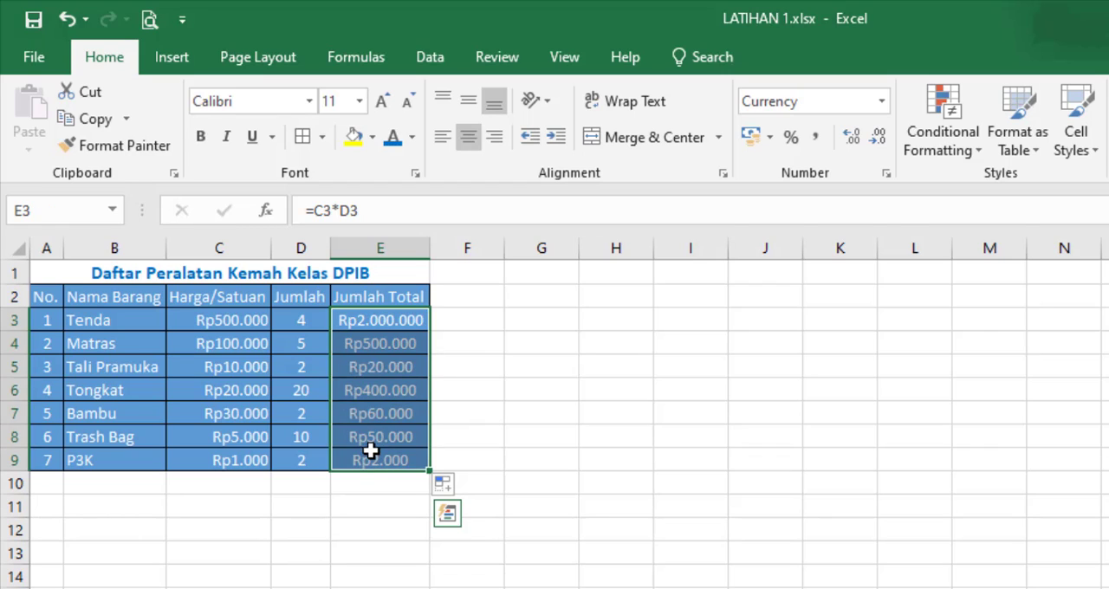
left_click(472, 352)
Step: Repeat the formula fill from E3 through E9 and check the D3 reference in the Tenda formula
left_click(400, 314)
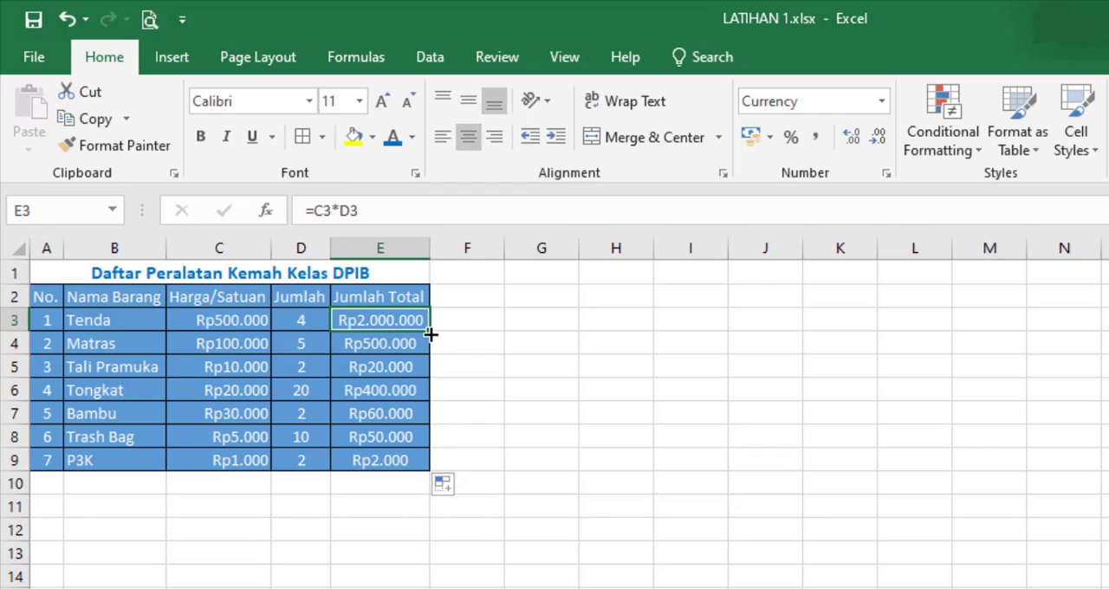
left_click_drag(429, 331, 416, 473)
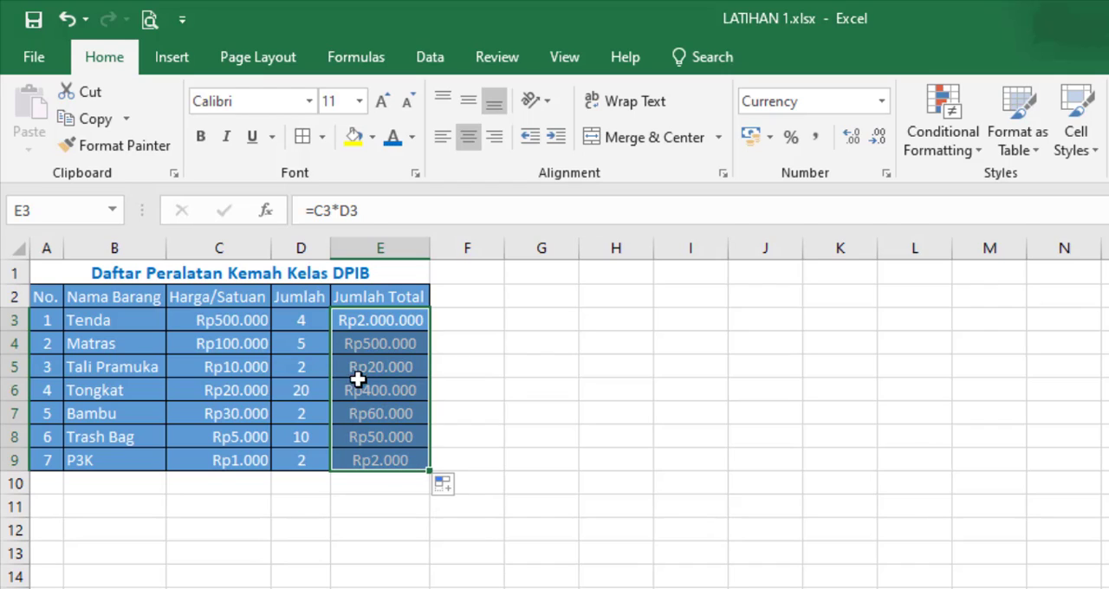
double_click(347, 210)
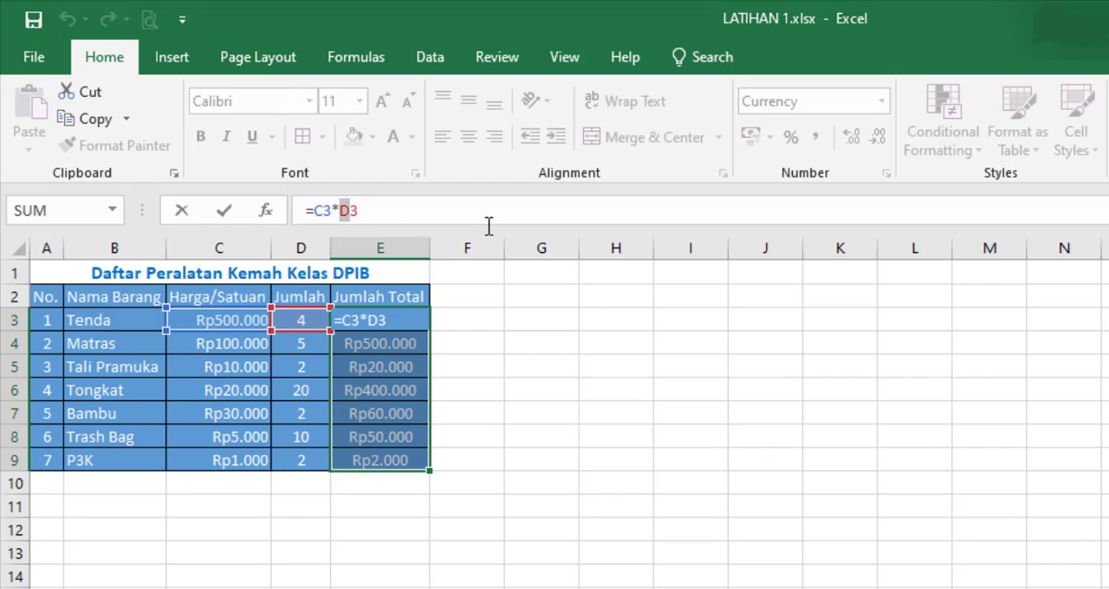
key("Return")
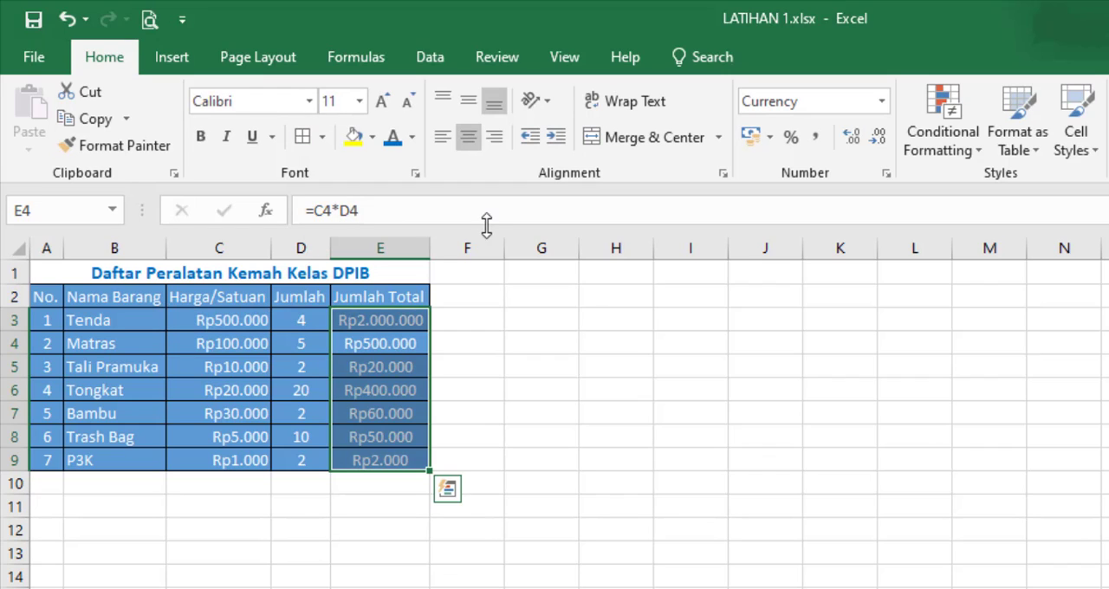
Step: Compare the formulas for Tali Pramuka, Tenda and Bambu, and review the totals in E3:E9
left_click(390, 370)
left_click(384, 321)
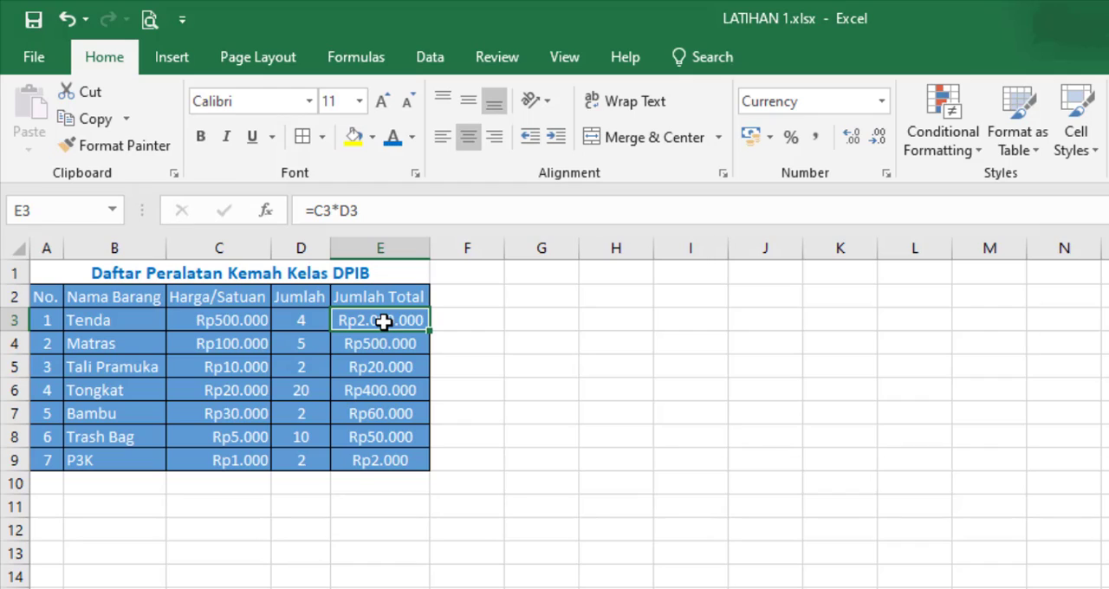
left_click(409, 414)
left_click(381, 321)
left_click_drag(381, 319, 362, 458)
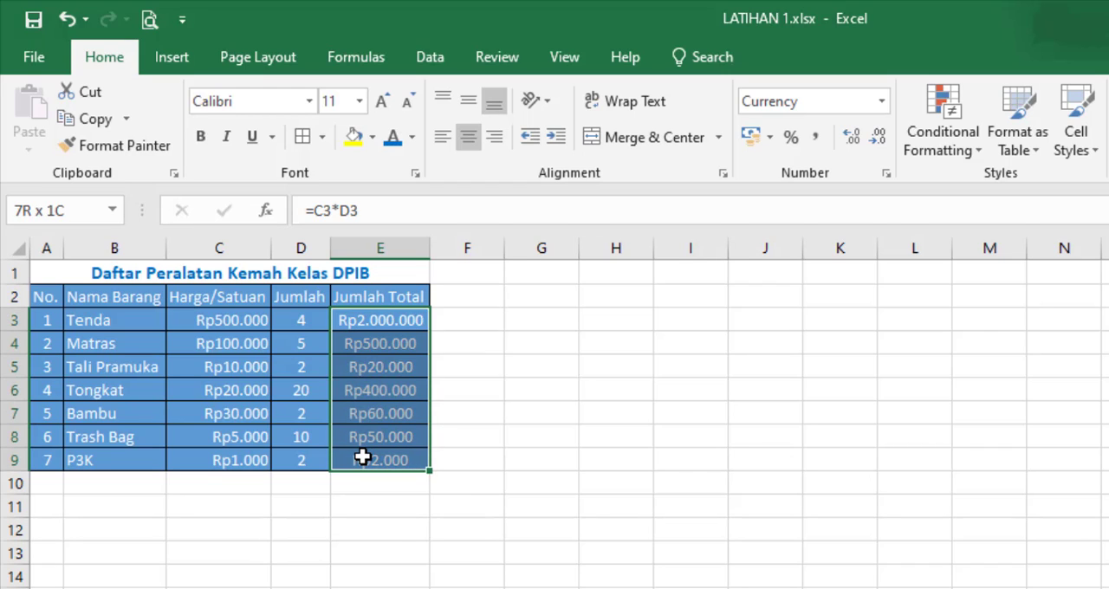
left_click(396, 555)
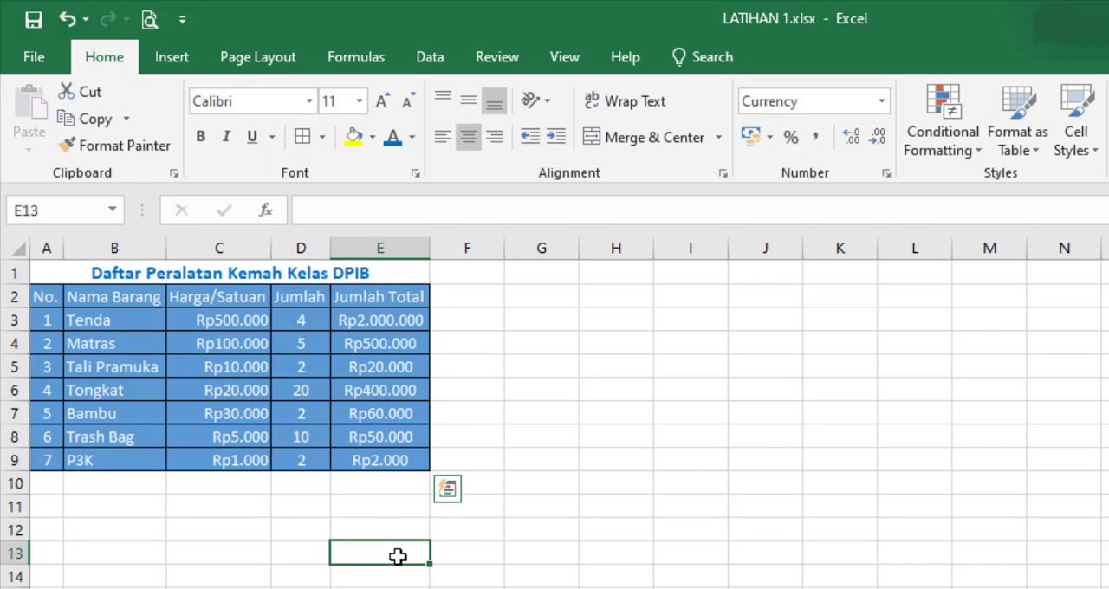
Step: Refill the relative-reference formula from E3 to E9 and check each copied formula from Matras to P3K
left_click(395, 319)
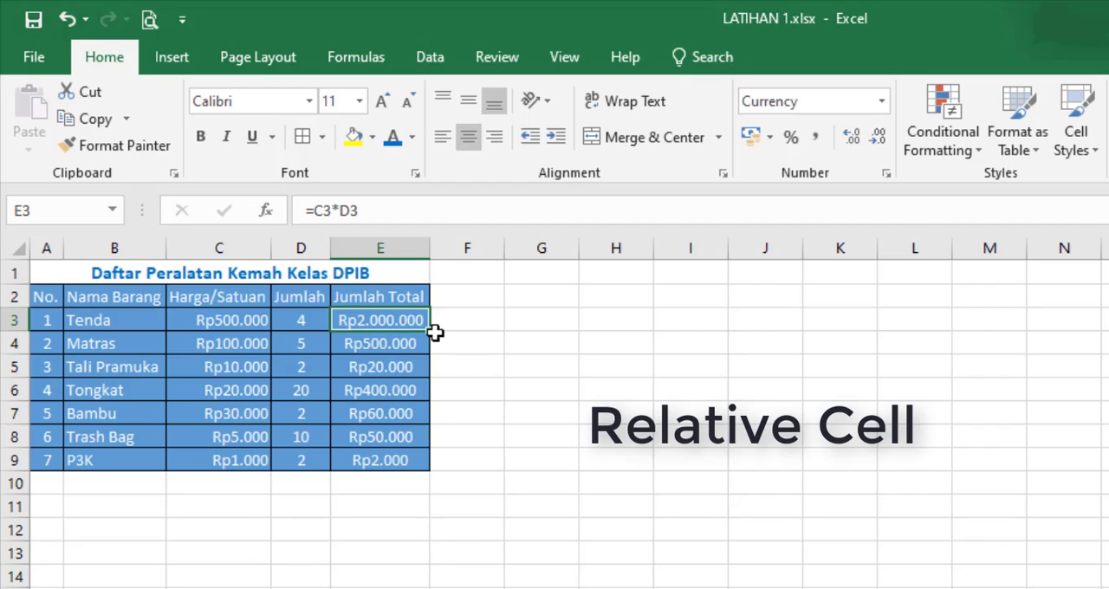
left_click_drag(428, 331, 428, 472)
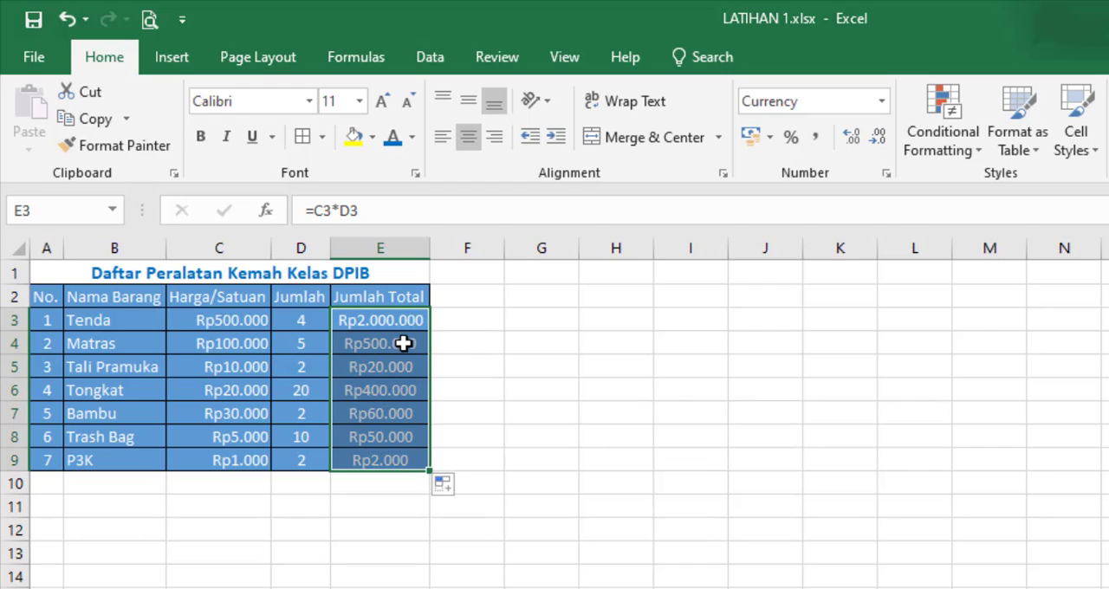
left_click(404, 344)
left_click(404, 366)
left_click(404, 391)
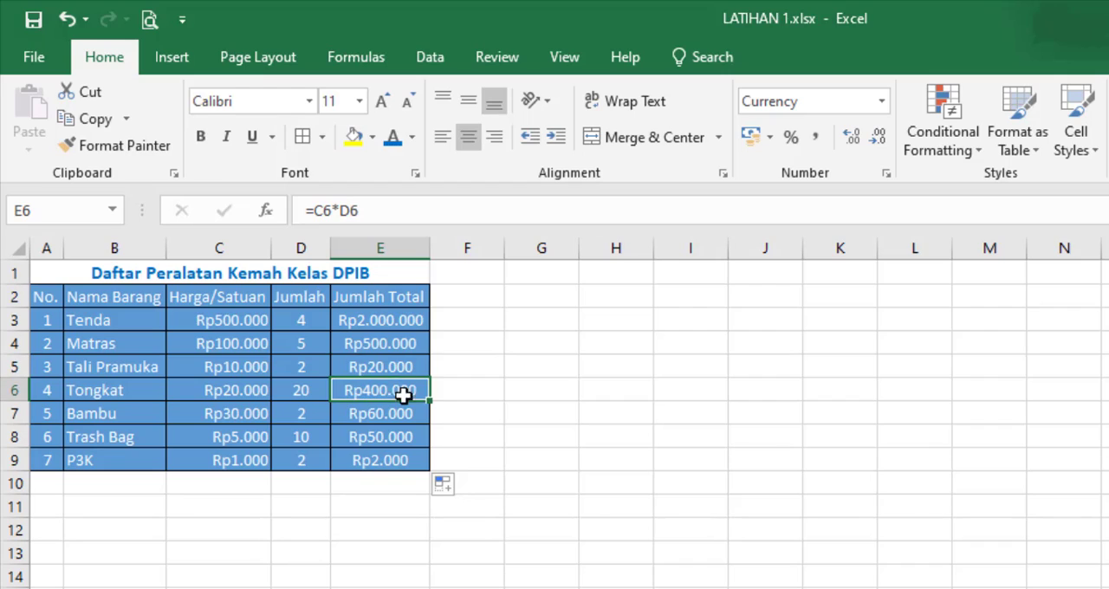
left_click(404, 415)
left_click(406, 436)
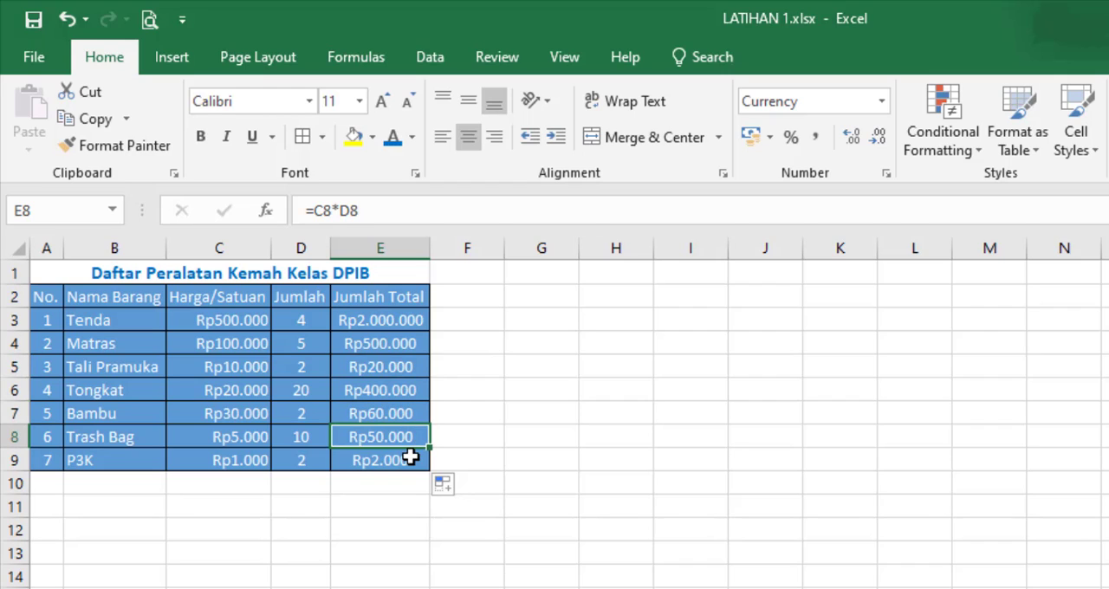
left_click(411, 459)
Step: Examine how the relative cell references change by row, going up from Trash Bag to Matras and back down to P3K
left_click(399, 433)
left_click(394, 414)
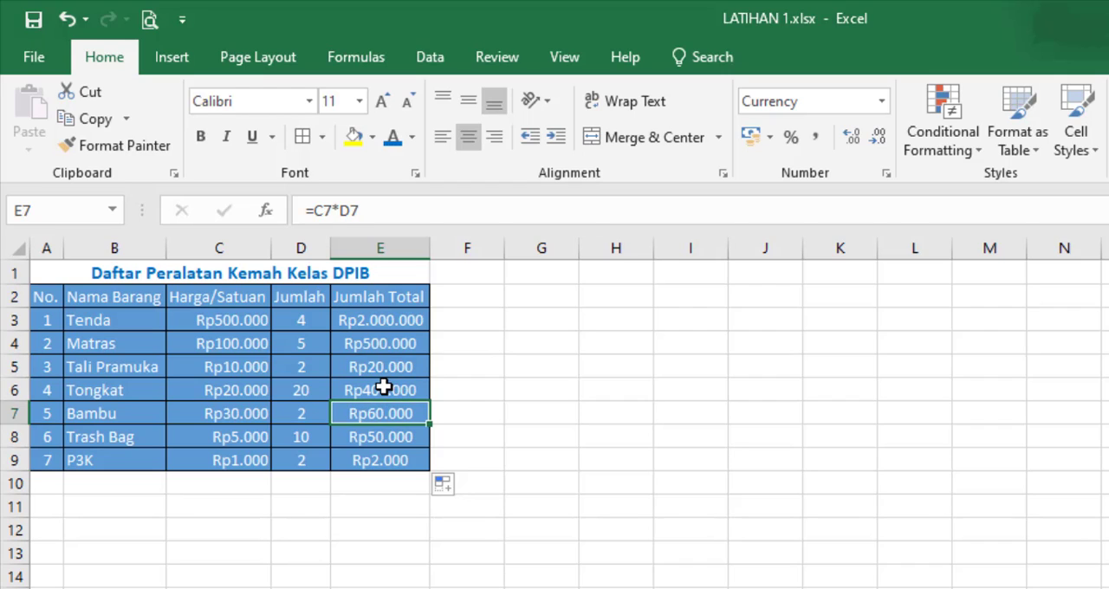
left_click(386, 388)
left_click(379, 342)
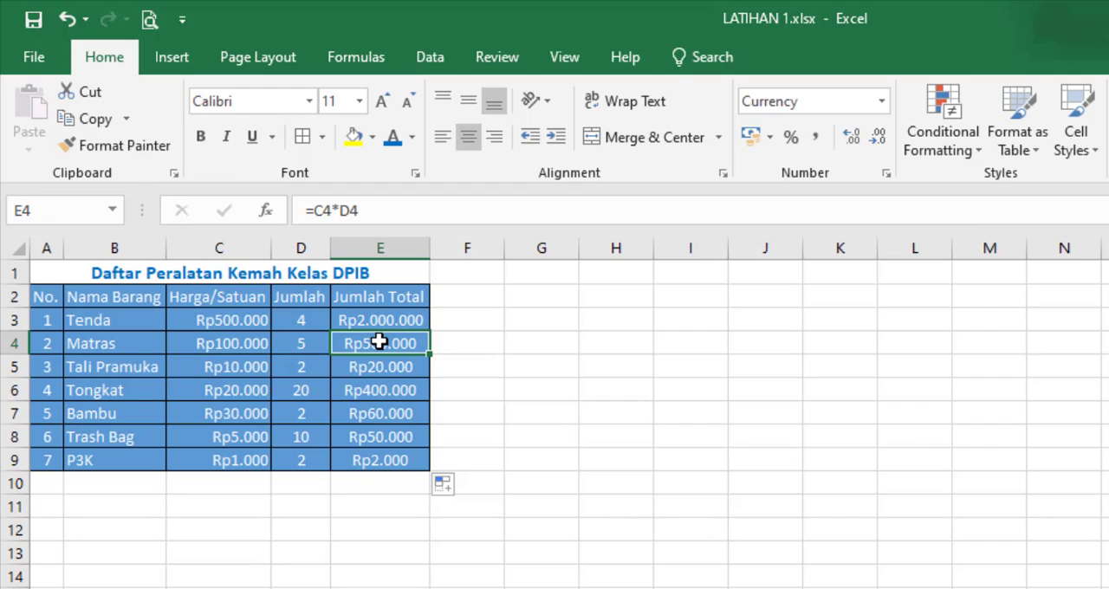
left_click(381, 369)
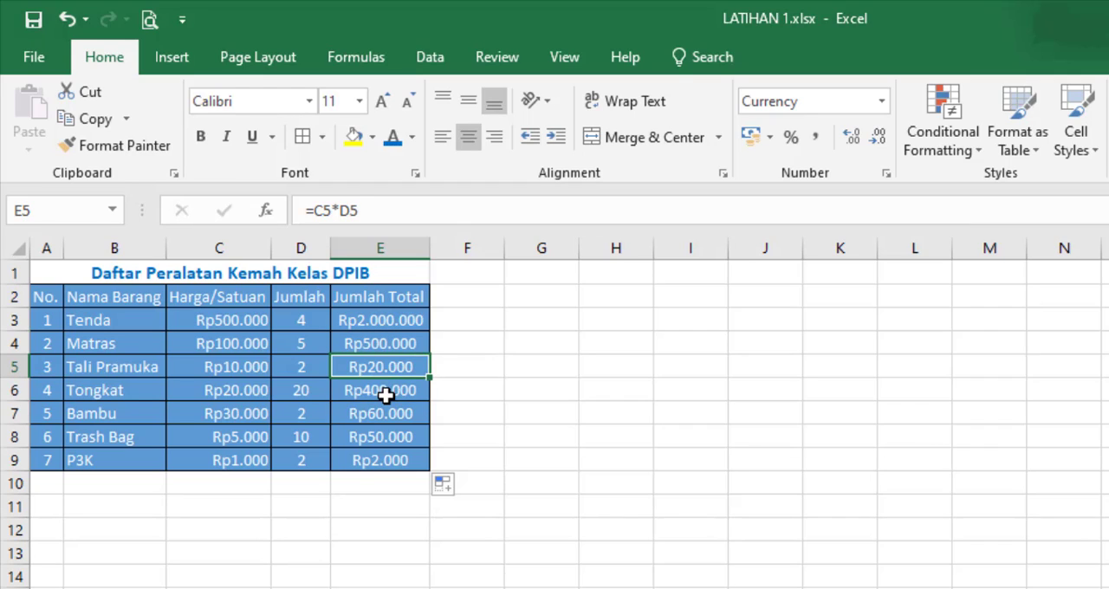
left_click(383, 391)
left_click(390, 416)
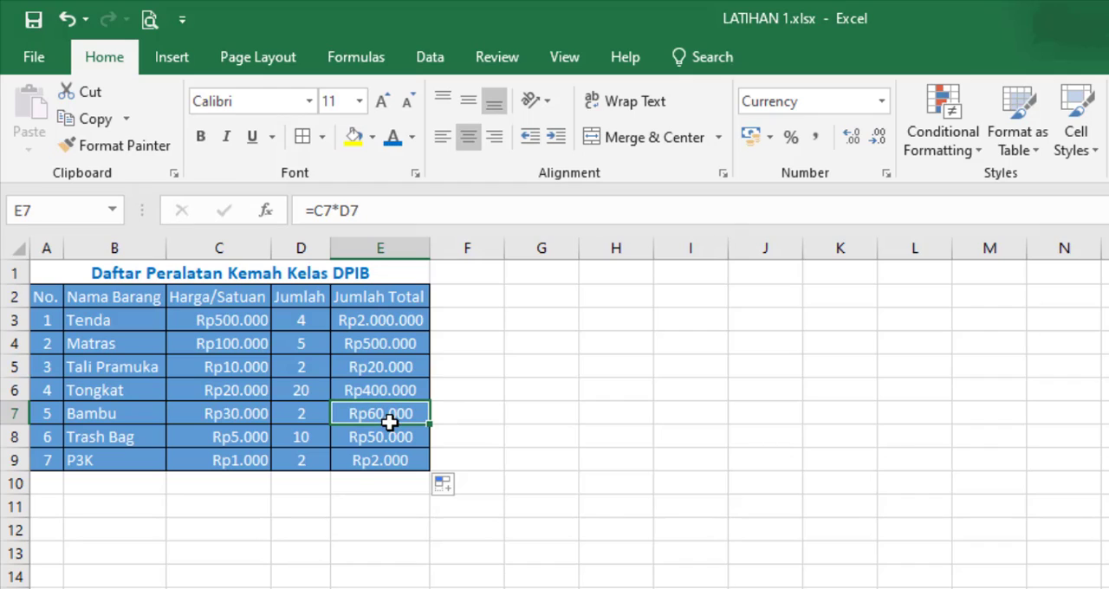
left_click(390, 437)
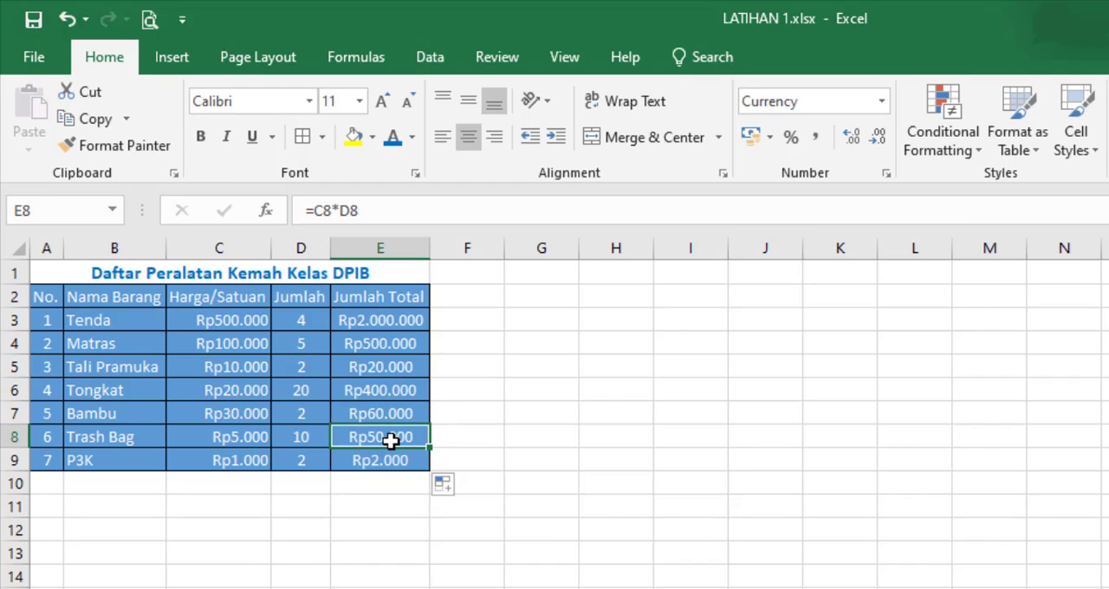
left_click(396, 460)
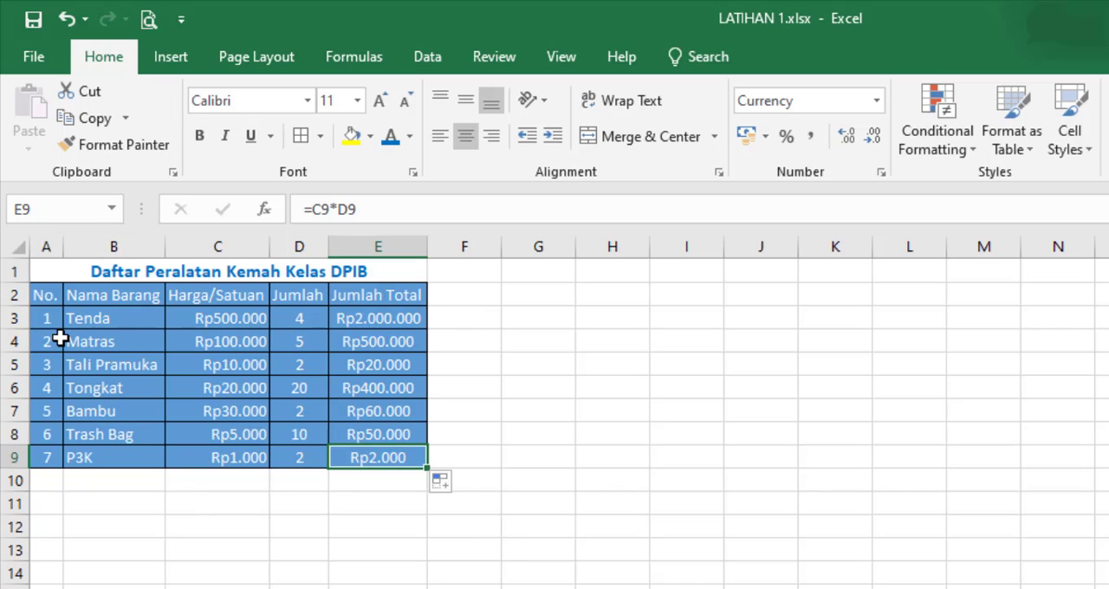
left_click(698, 550)
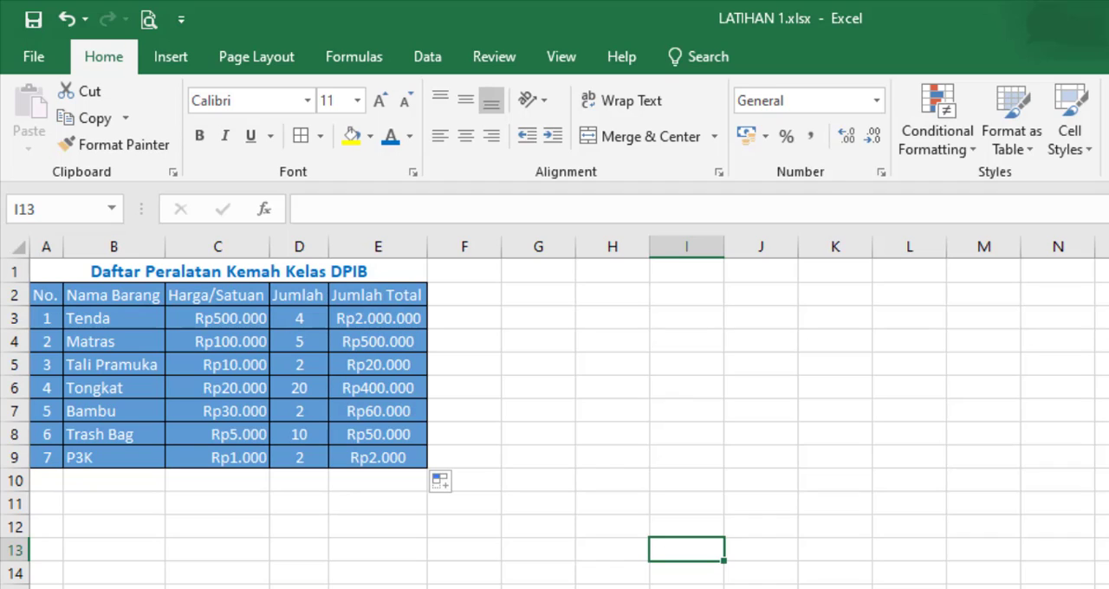
Step: Fill the E3 formula down to E9 once more and verify the row references in cells E4 to E9
left_click(349, 318)
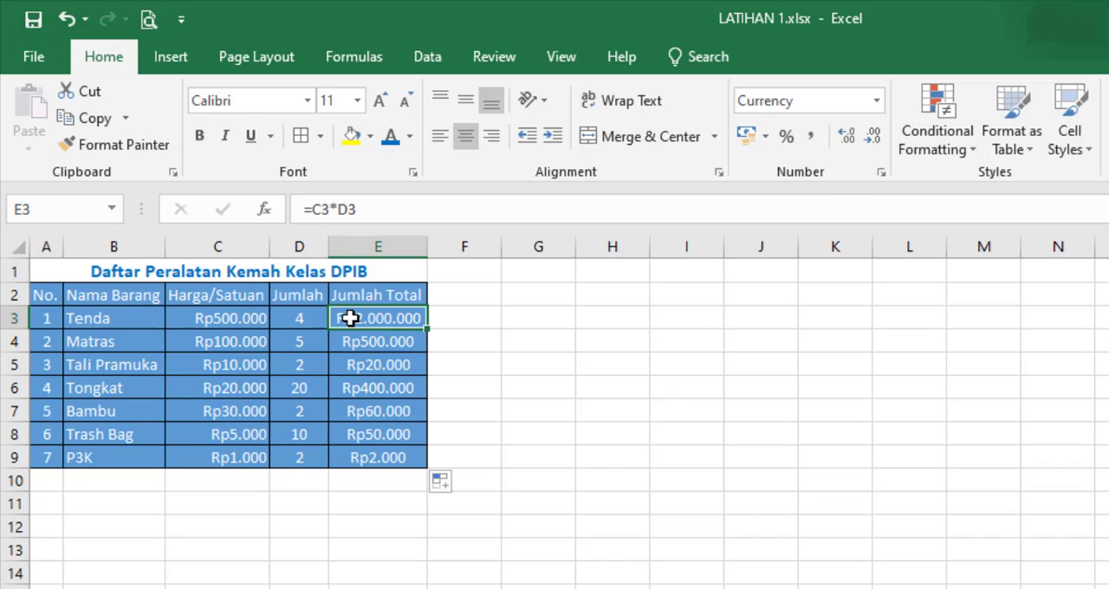
left_click_drag(428, 329, 427, 481)
left_click(400, 365)
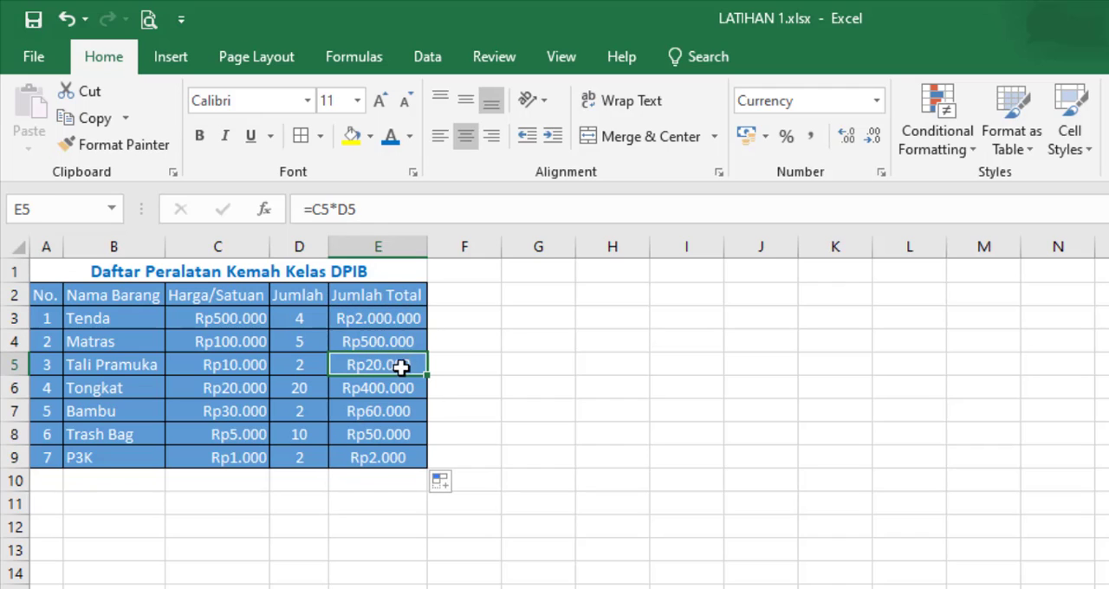
left_click_drag(384, 321, 389, 458)
left_click(386, 343)
left_click(389, 364)
left_click(396, 389)
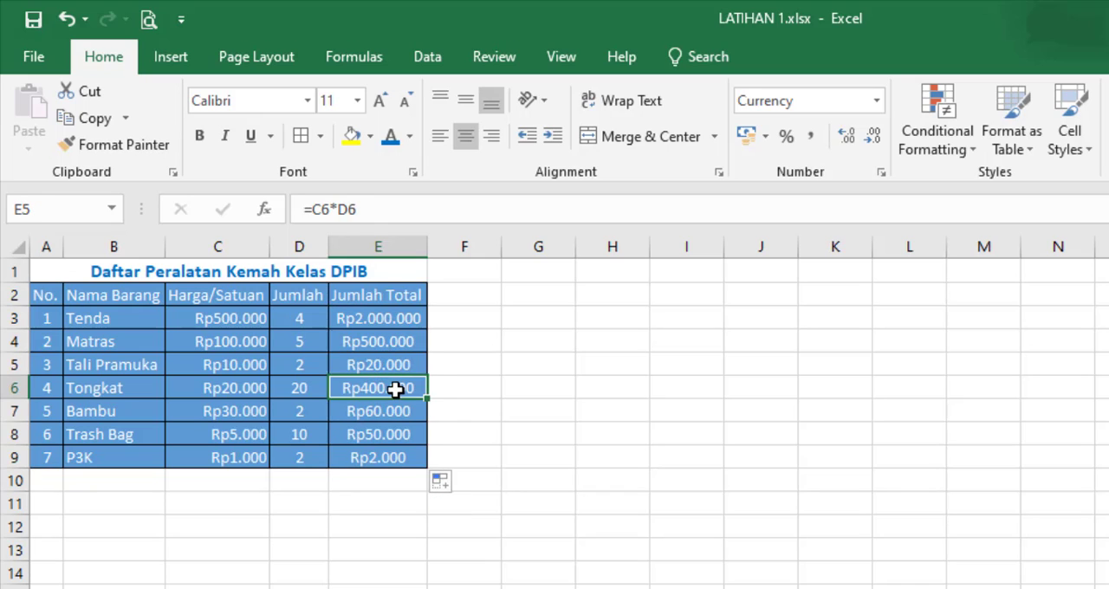
left_click(395, 418)
left_click(399, 437)
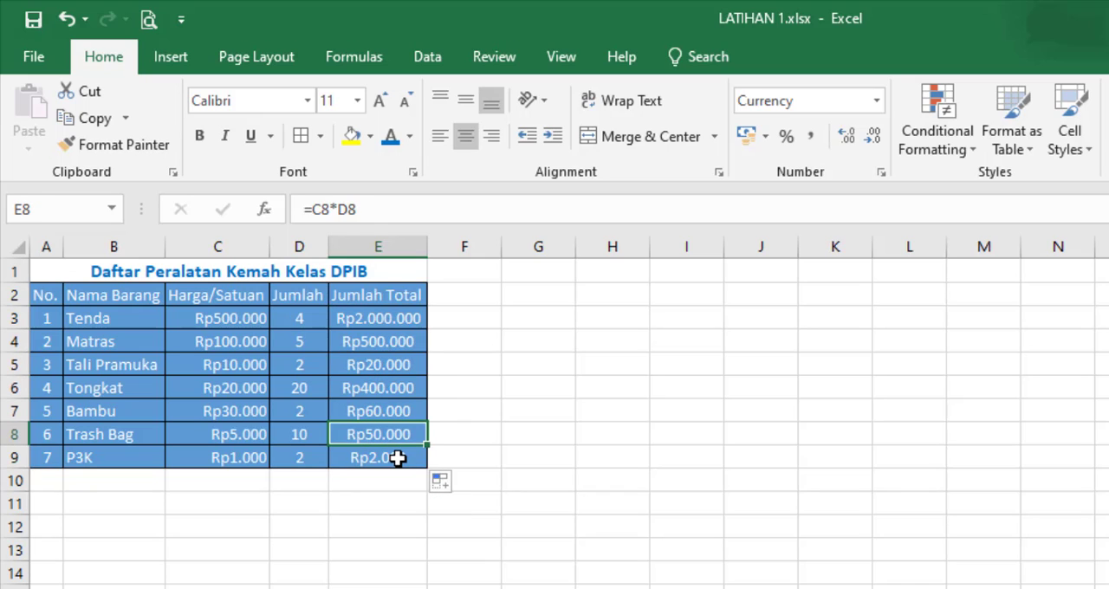
left_click(397, 459)
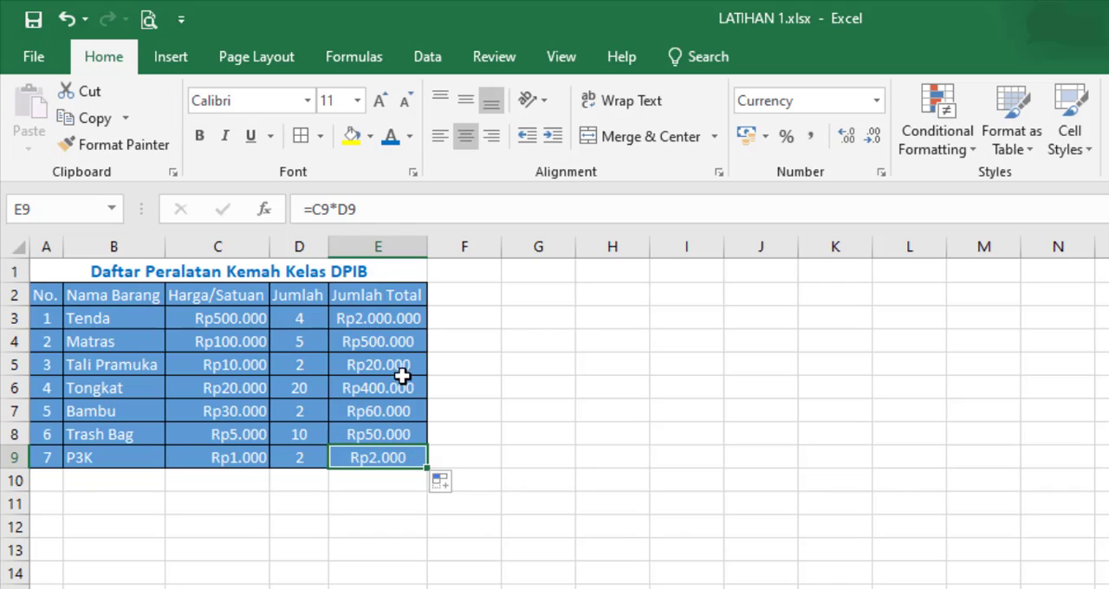
Step: Fill the =C3*D3 formula from E3 down to E9 again to demonstrate the relative reference
left_click(395, 318)
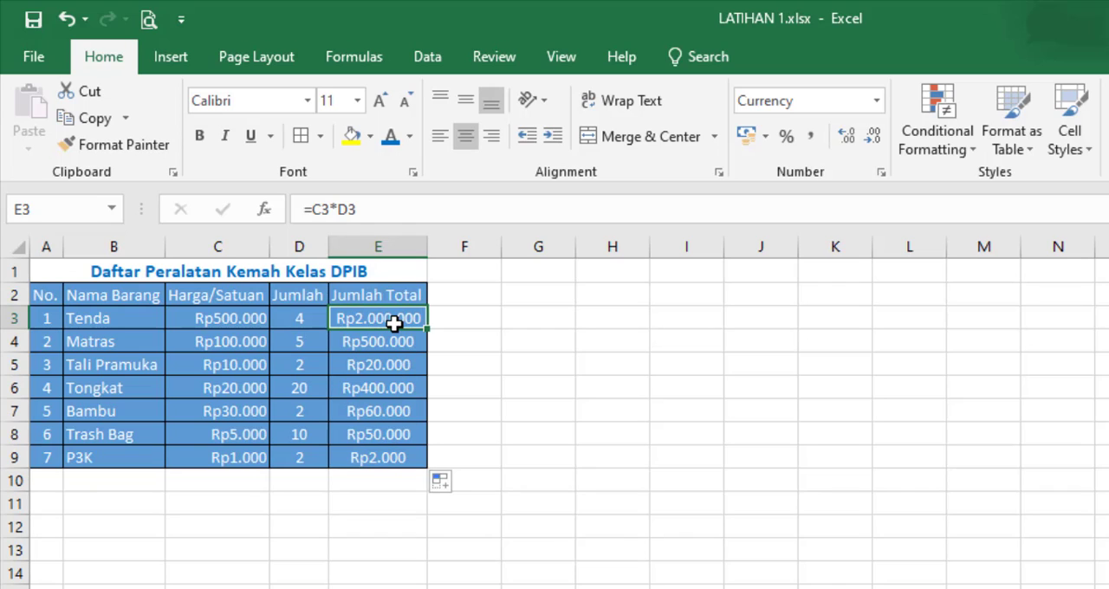
left_click_drag(427, 332, 425, 469)
left_click(562, 340)
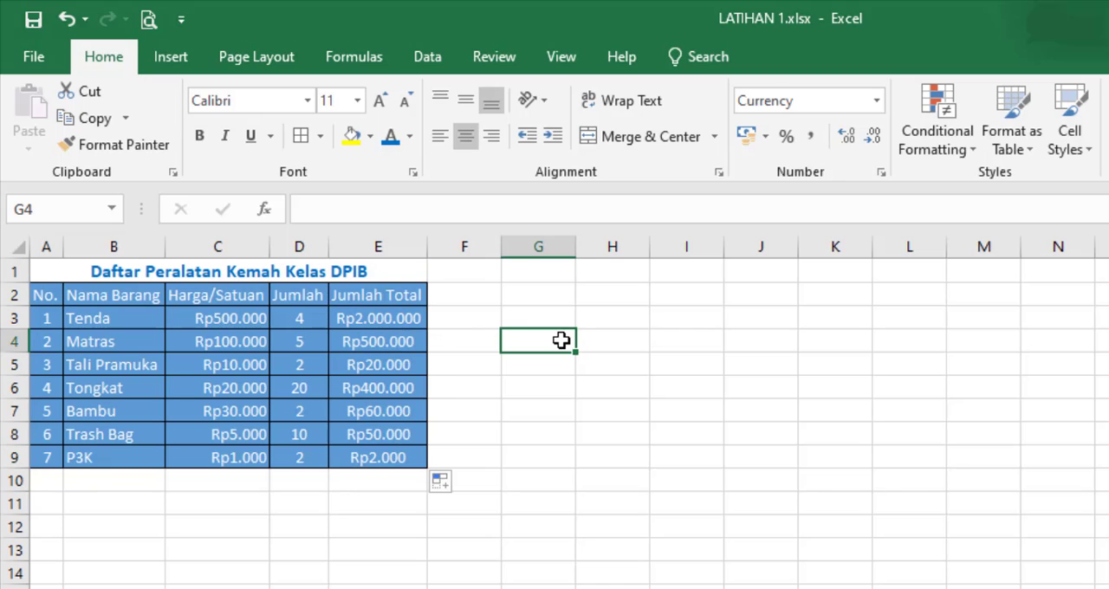
left_click(398, 320)
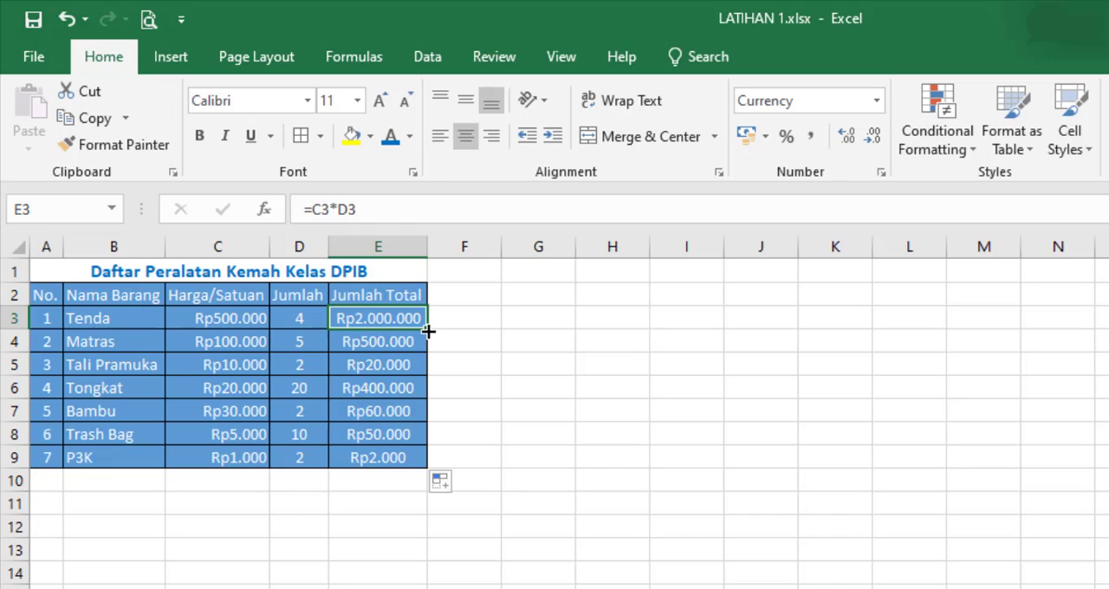
left_click_drag(429, 331, 428, 472)
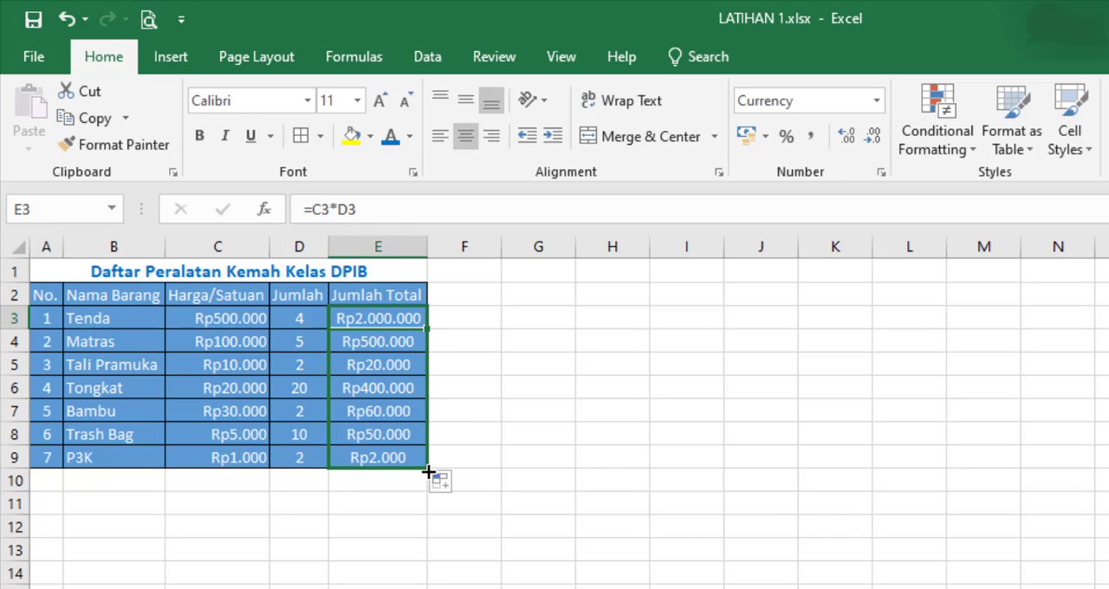
left_click(422, 323)
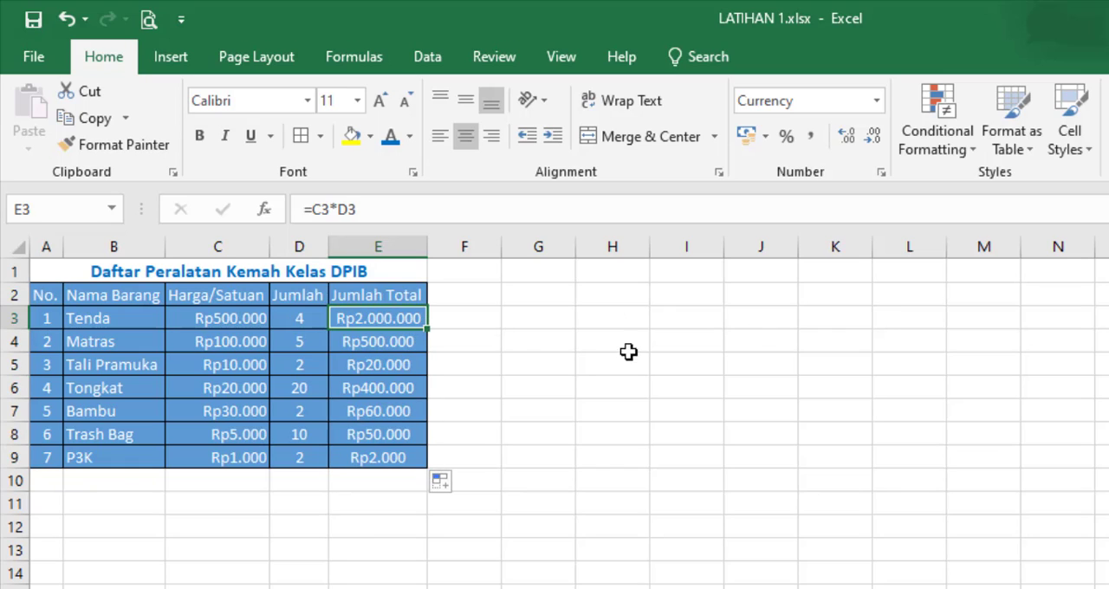
mouse_move(428, 330)
left_mouse_down()
mouse_move(718, 330)
mouse_move(432, 339)
left_mouse_up()
left_click(565, 500)
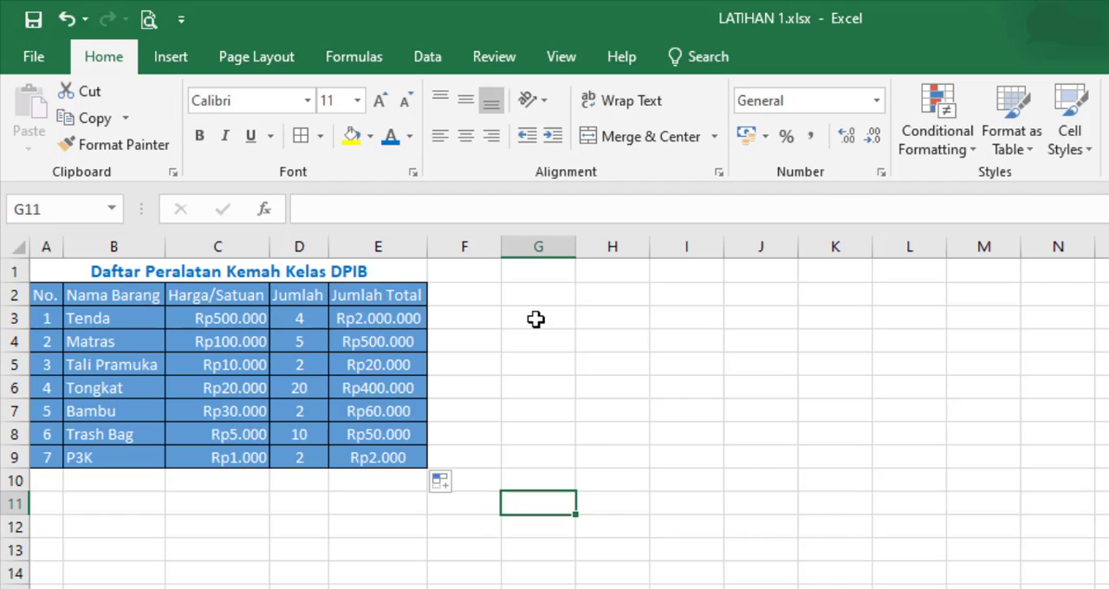
left_click(895, 449)
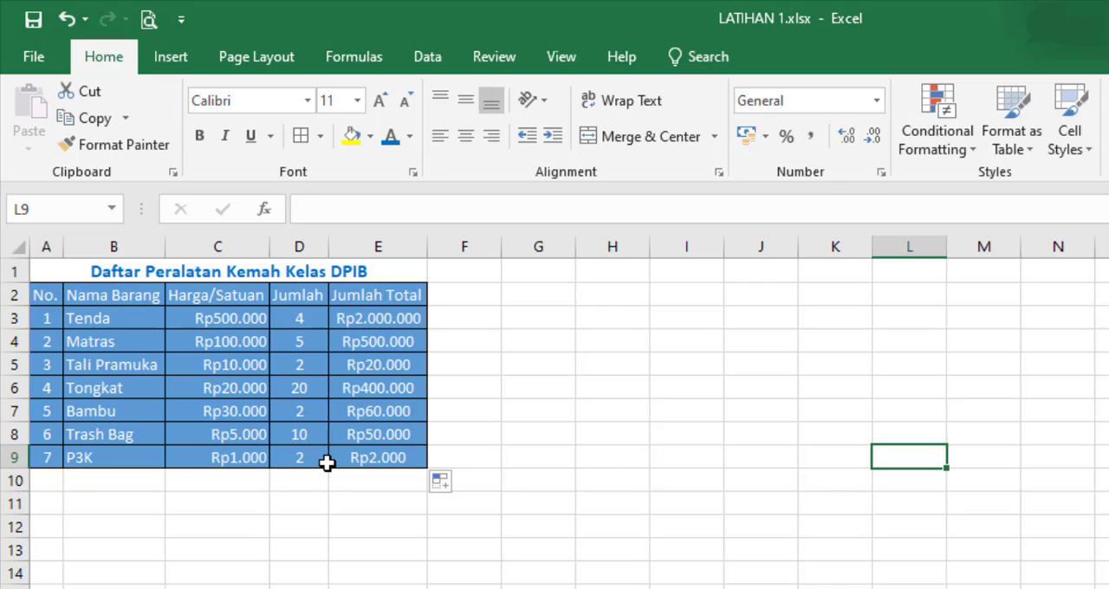
Step: Insert a blank row between the table title and the column header row
left_click(13, 296)
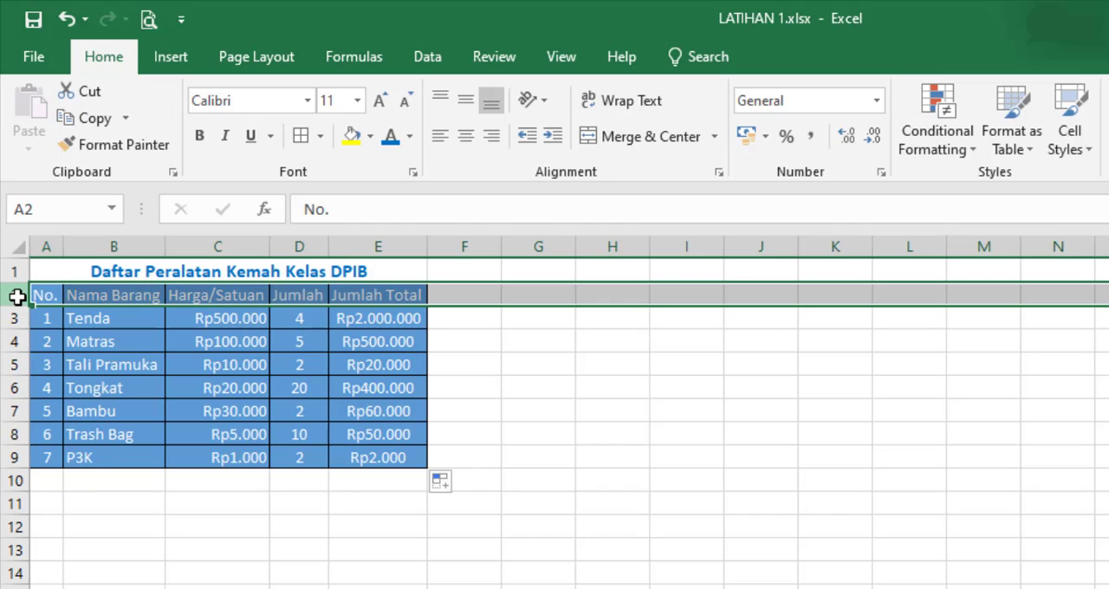
left_click_drag(29, 293, 151, 274)
right_click(12, 296)
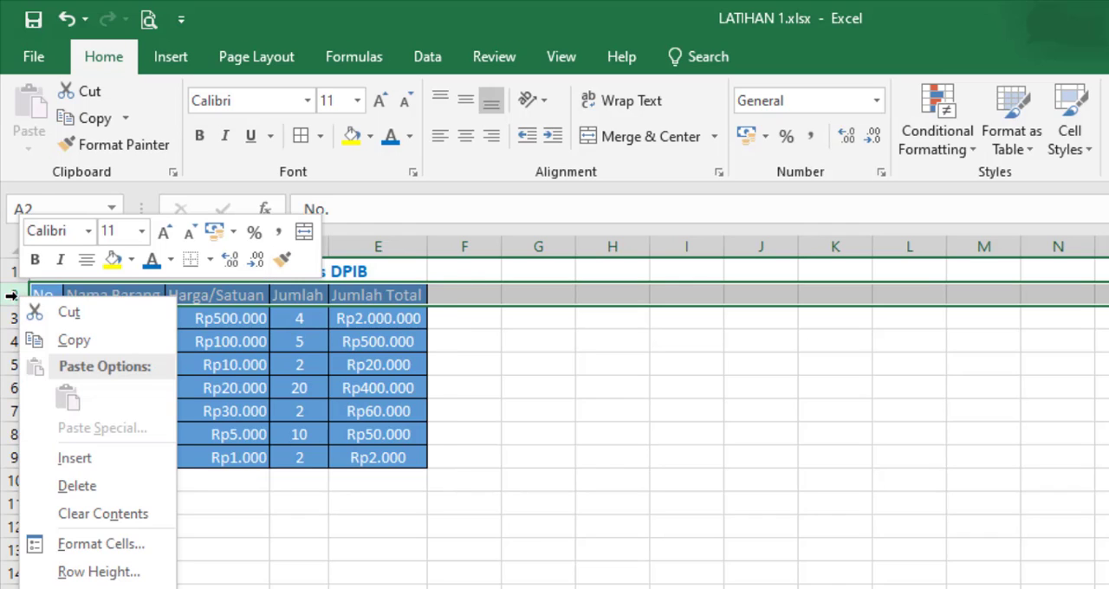
left_click(83, 457)
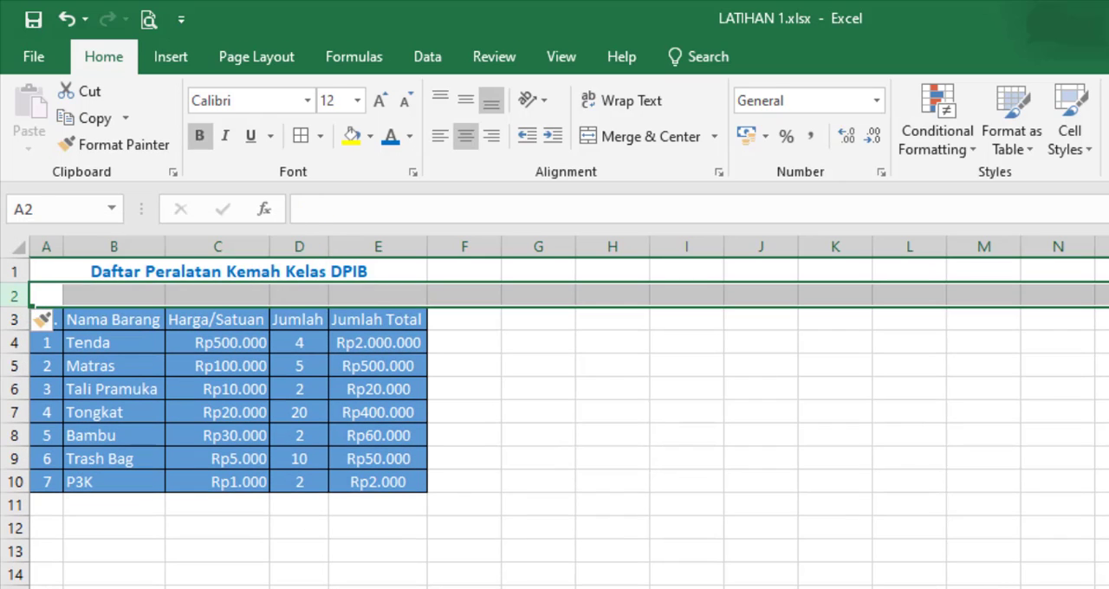
left_click_drag(52, 297, 487, 292)
left_click(659, 418)
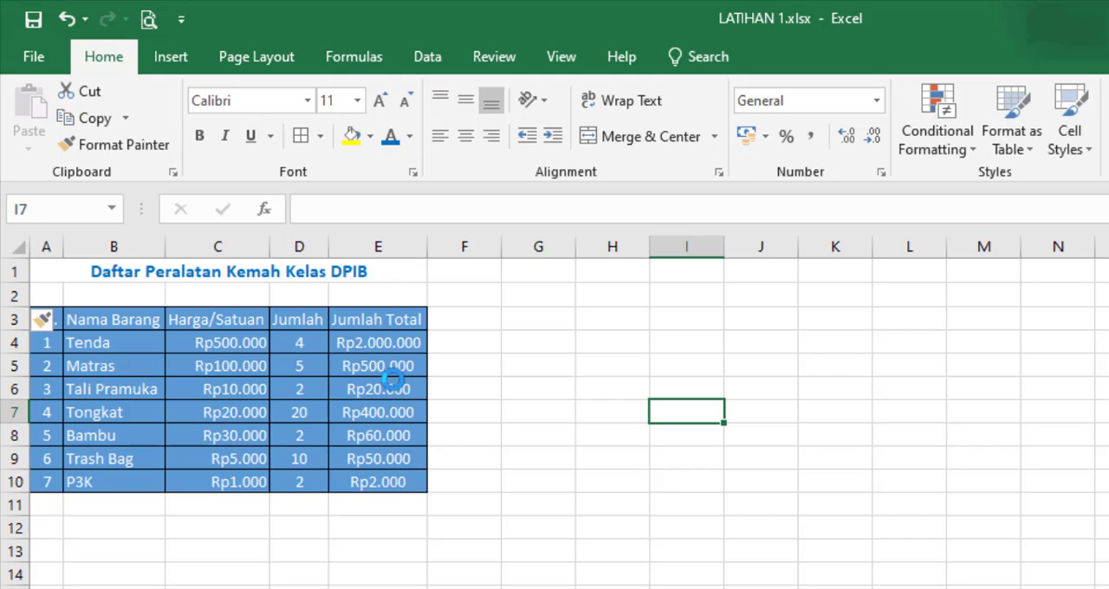
Step: Merge and center cells A2 to D2 in the blank row below the title
left_click(44, 295)
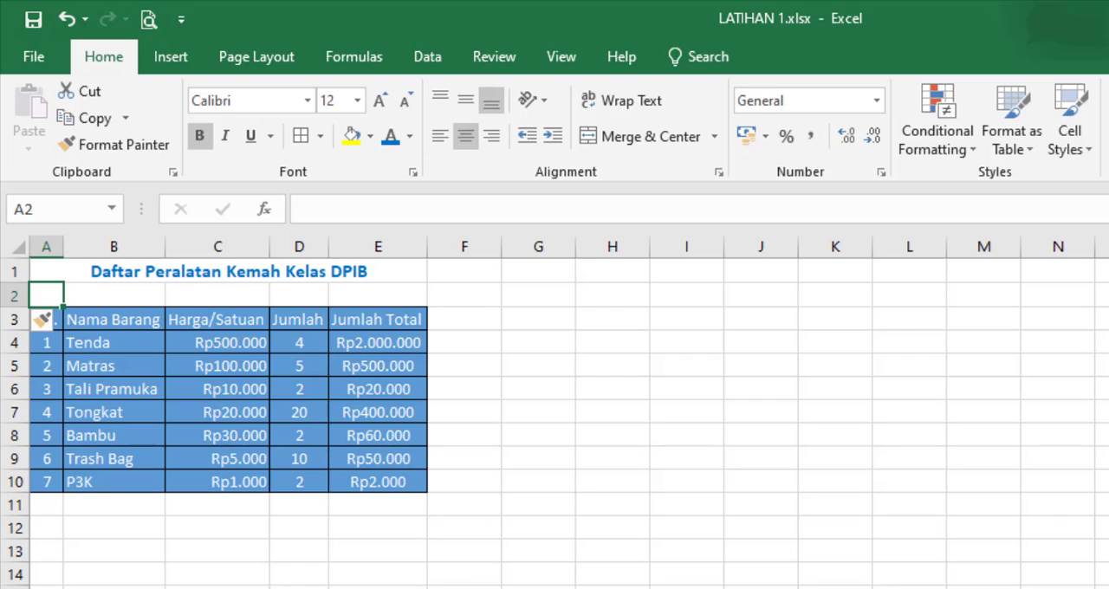
left_click(217, 588)
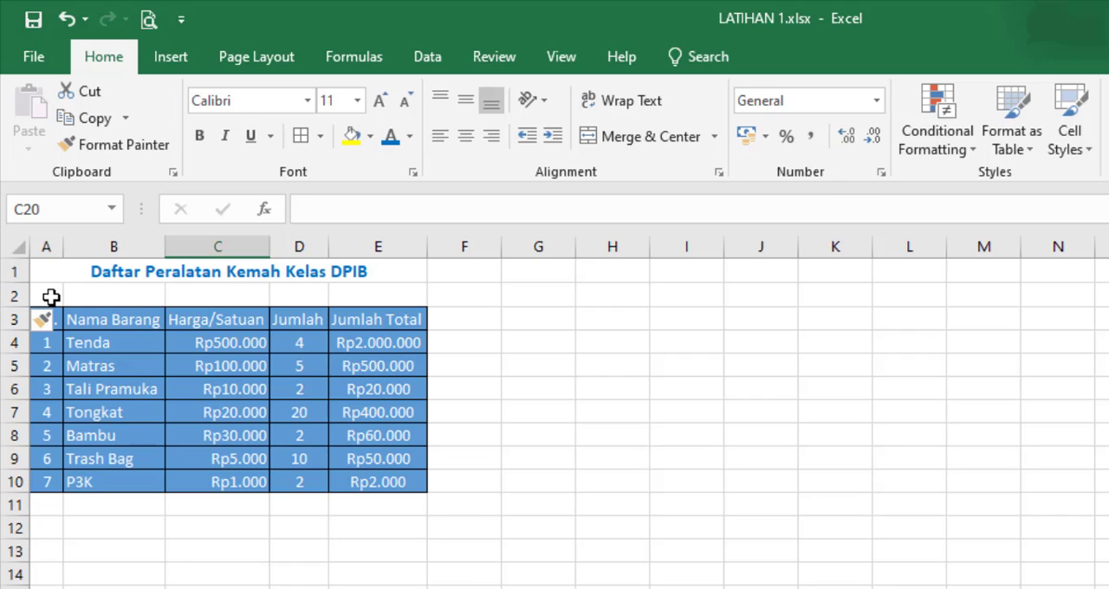
left_click(51, 297)
left_click_drag(51, 298, 305, 293)
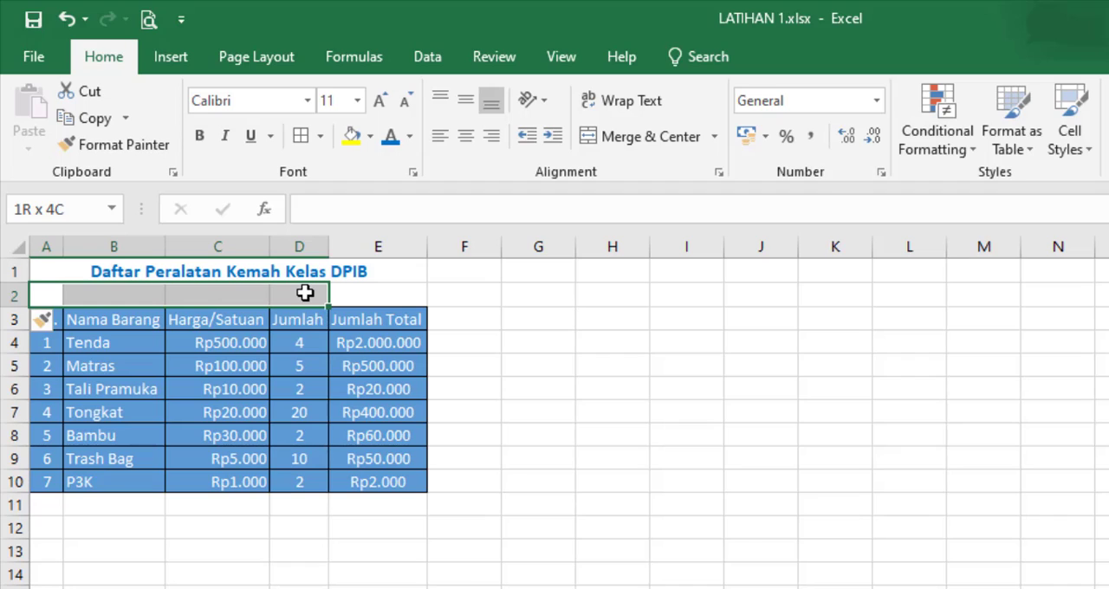
left_click_drag(305, 293, 306, 293)
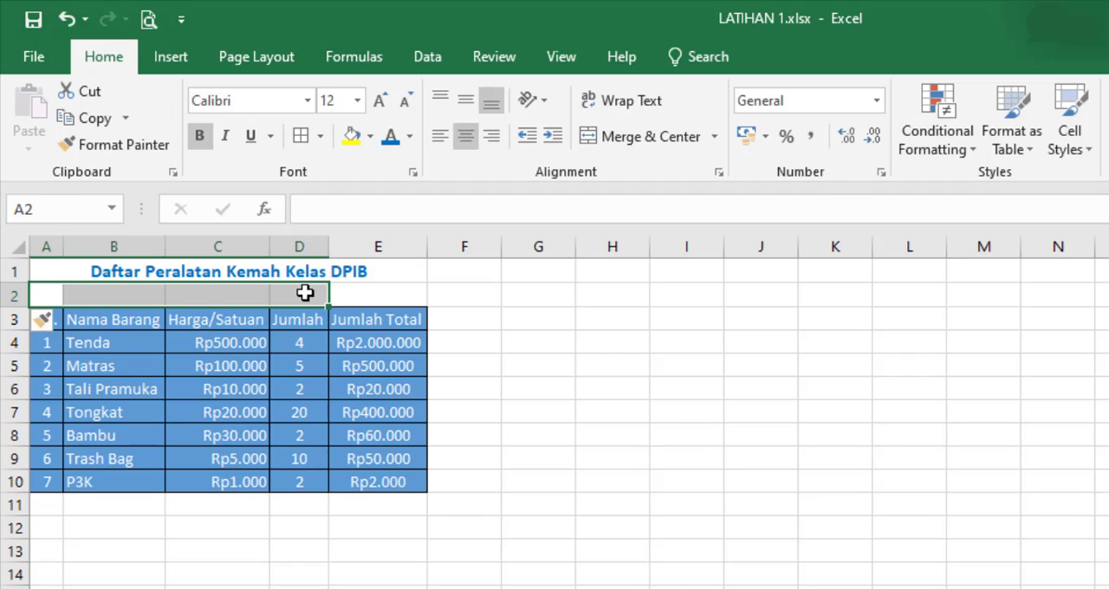
left_click(641, 139)
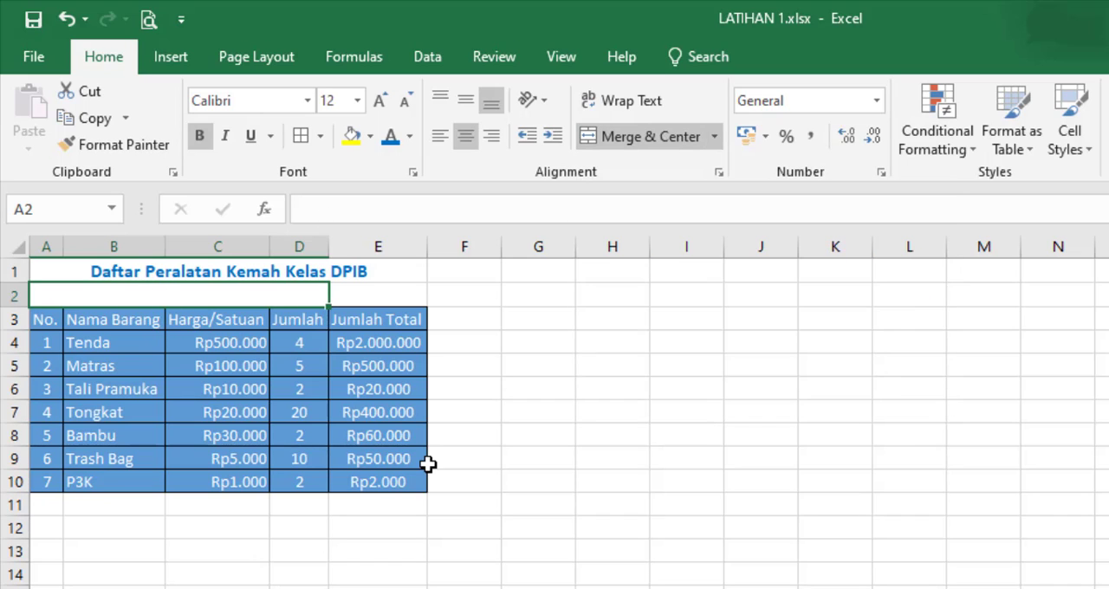
Step: Enter the label "Biaya Tak Terduga" in the merged cell A2
type("Biaya")
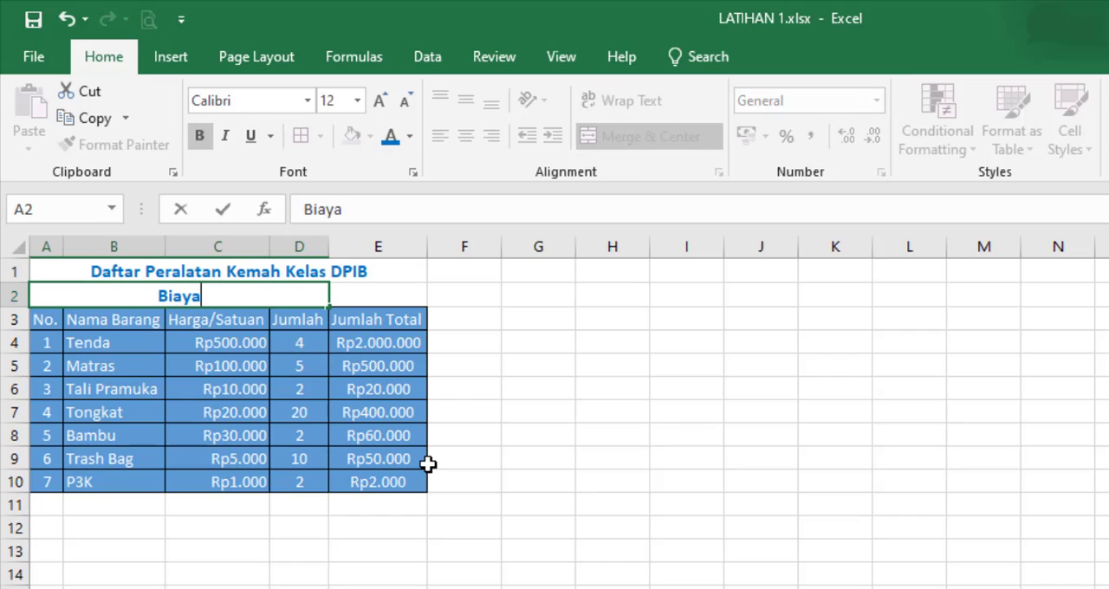
type(" Tak T")
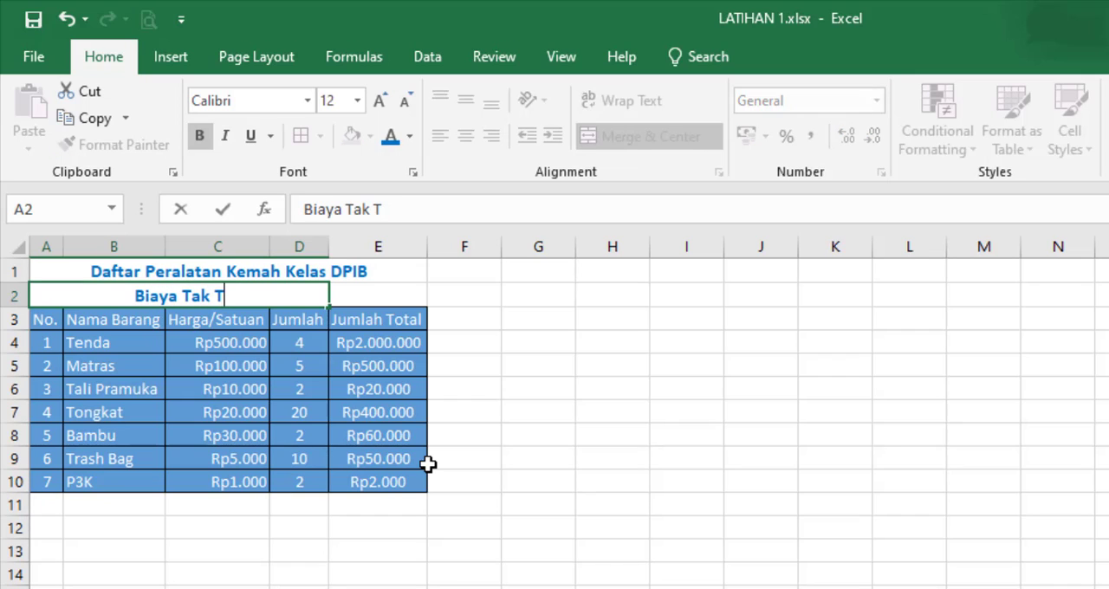
type("erduga")
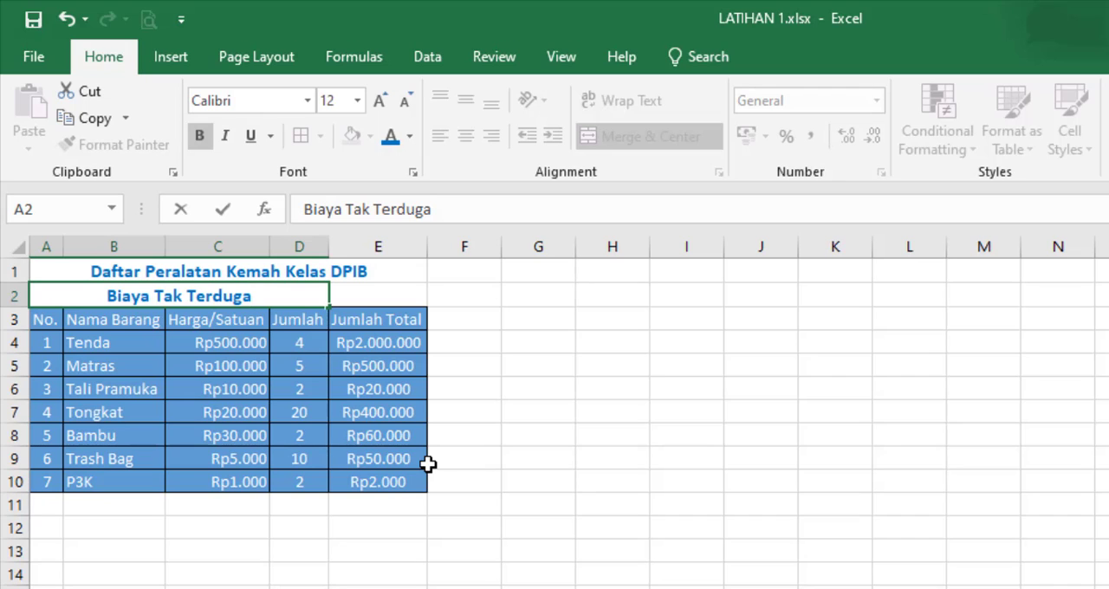
left_click(488, 456)
Step: Apply borders to the Biaya Tak Terduga row from A2 to E2
left_click(321, 295)
left_click_drag(322, 295, 394, 296)
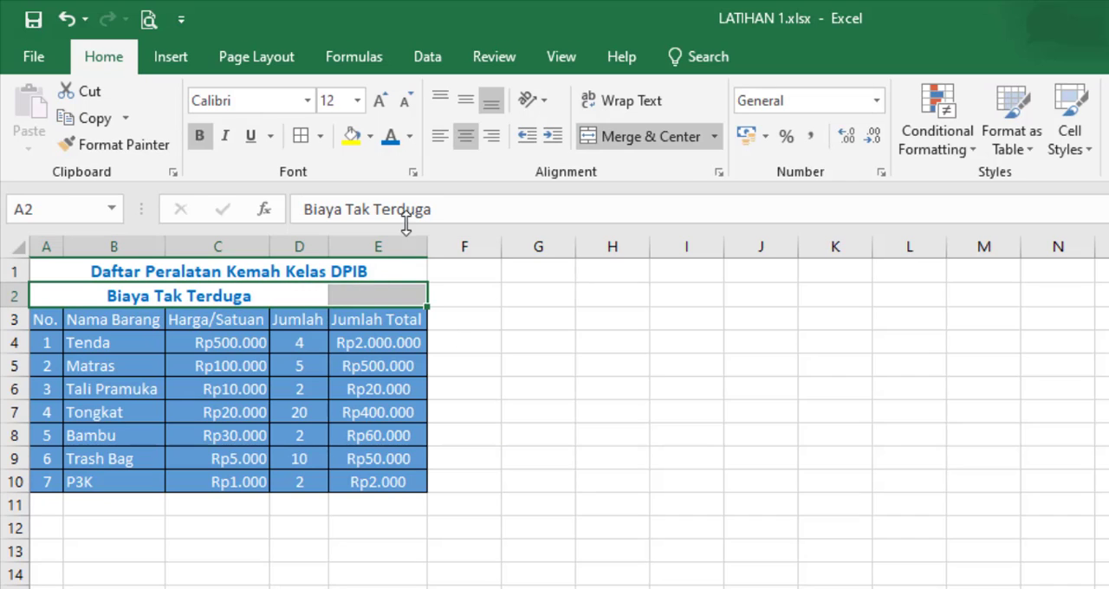
left_click(303, 136)
left_click(515, 381)
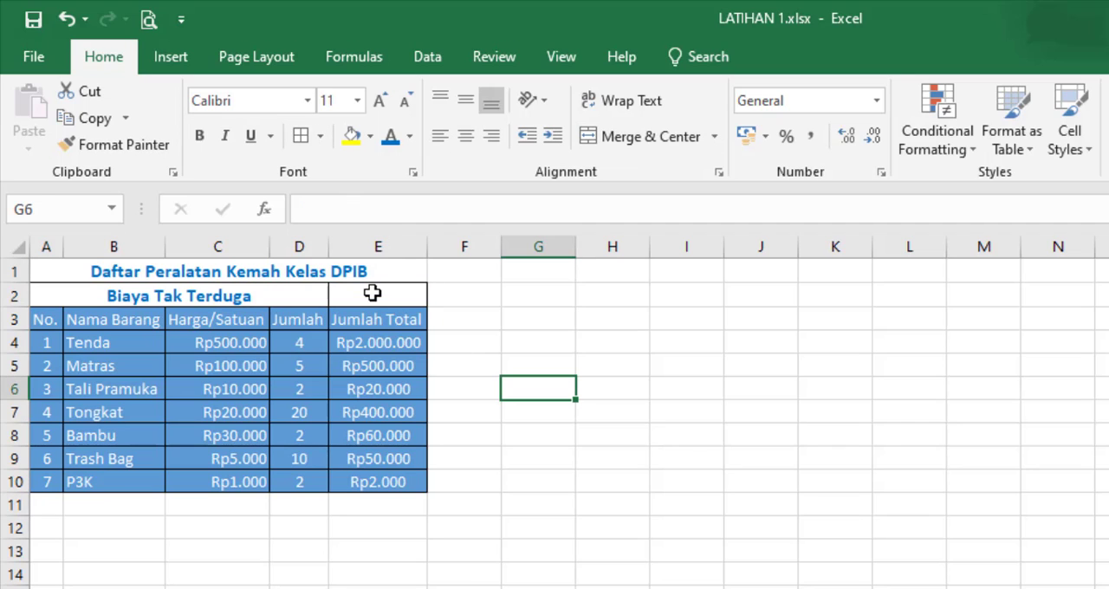
Step: Enter 5% in cell E2 as the Biaya Tak Terduga rate and review the label and its value
left_click(372, 294)
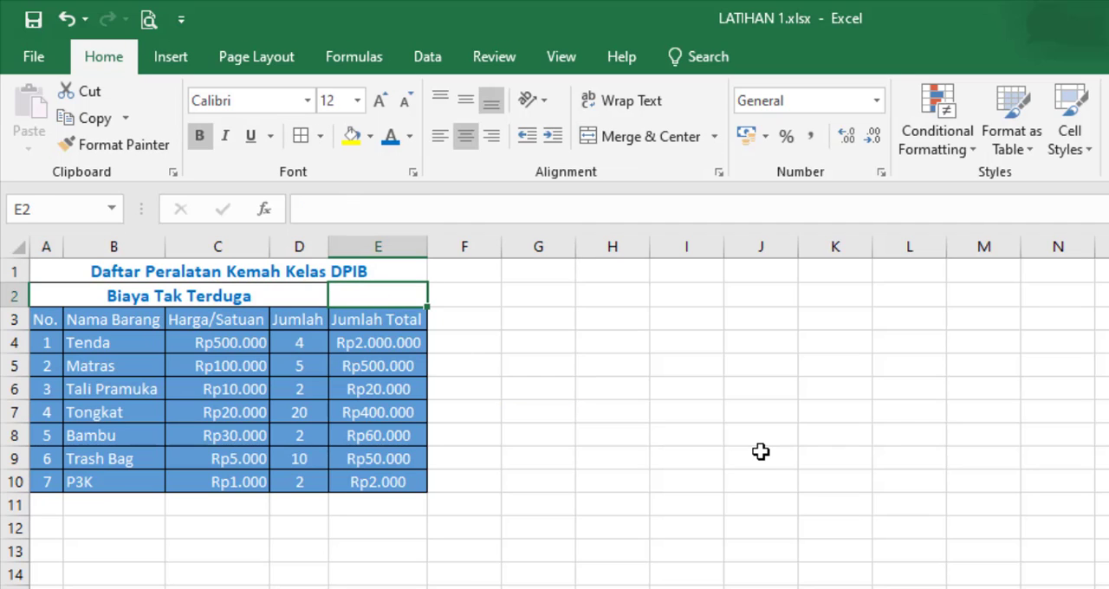
type("5%")
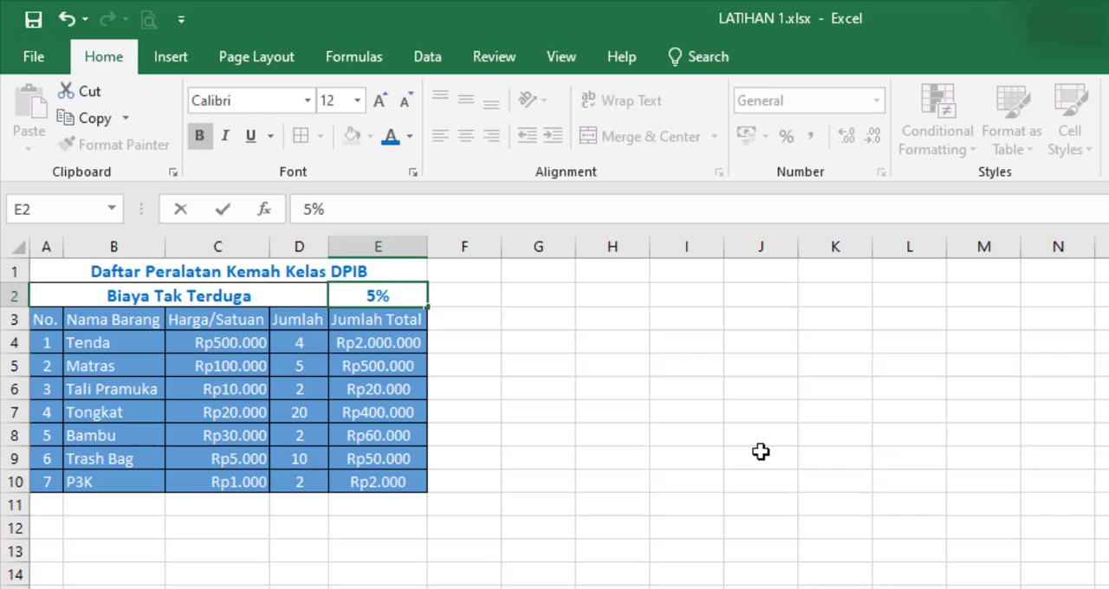
left_click(761, 452)
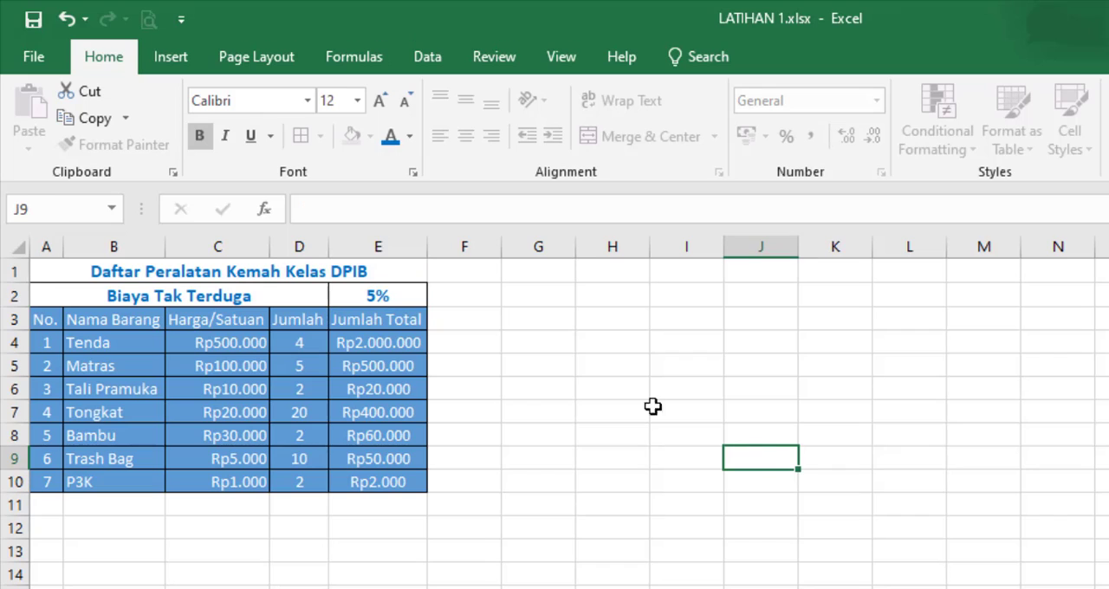
left_click(299, 292)
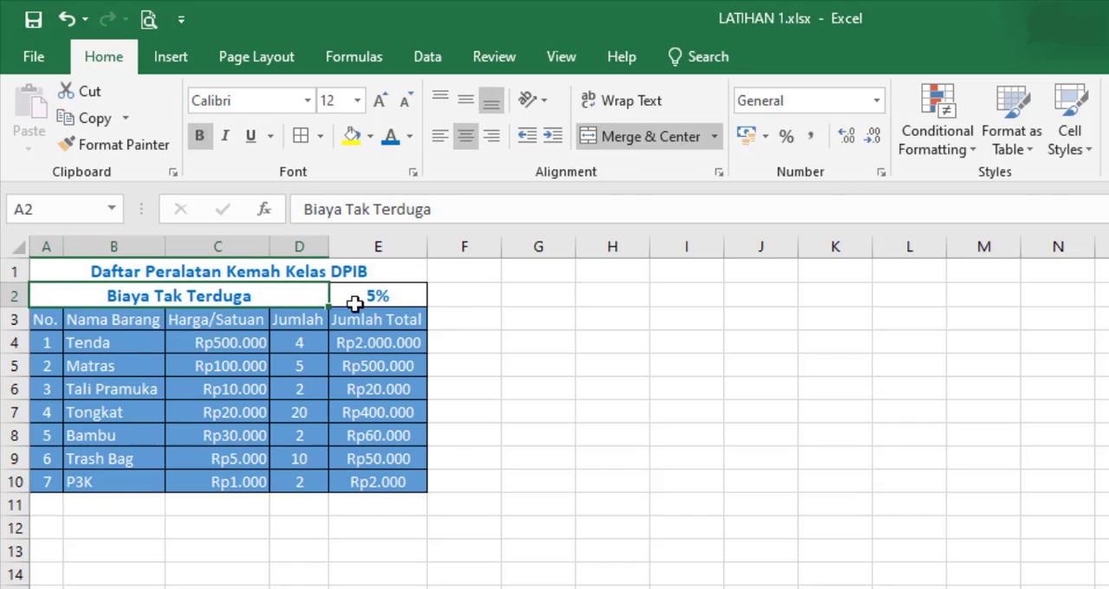
left_click(393, 295)
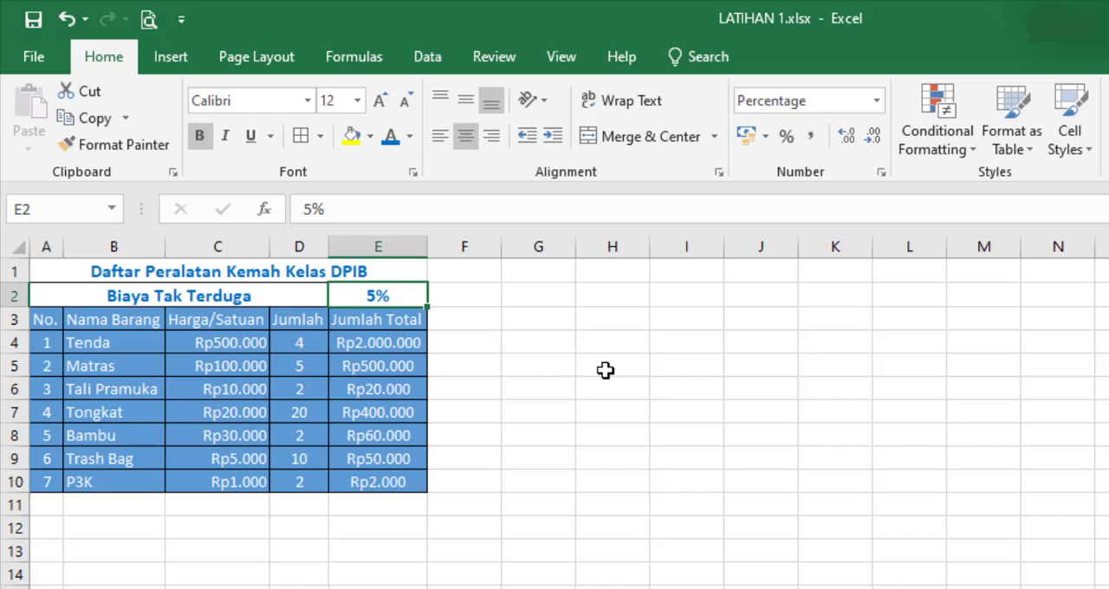
left_click(656, 486)
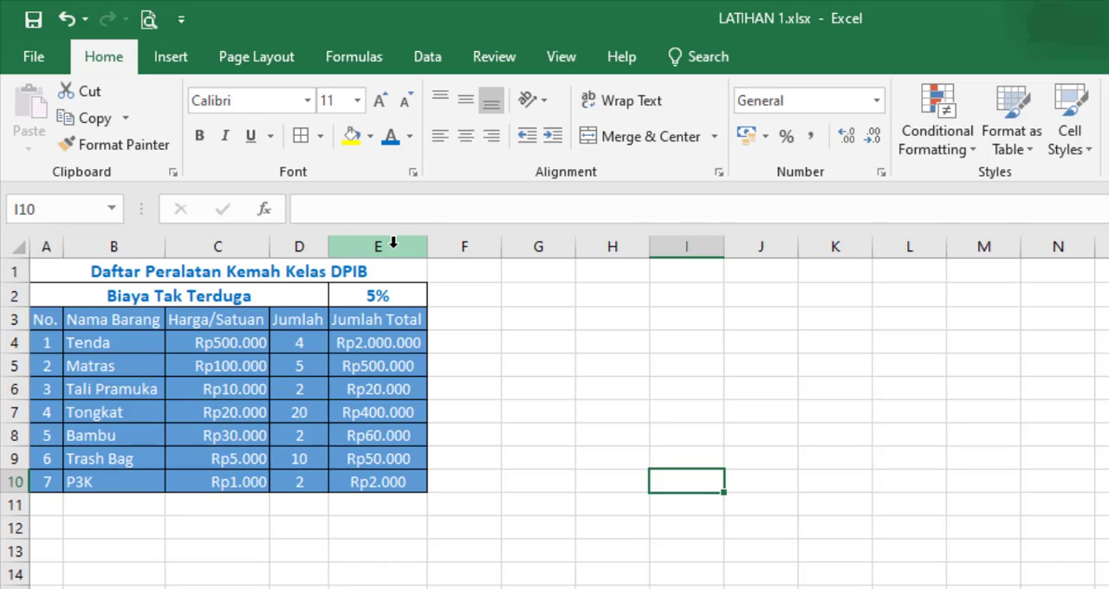
Step: Insert a new column between the Jumlah and Jumlah Total columns
left_click(217, 246)
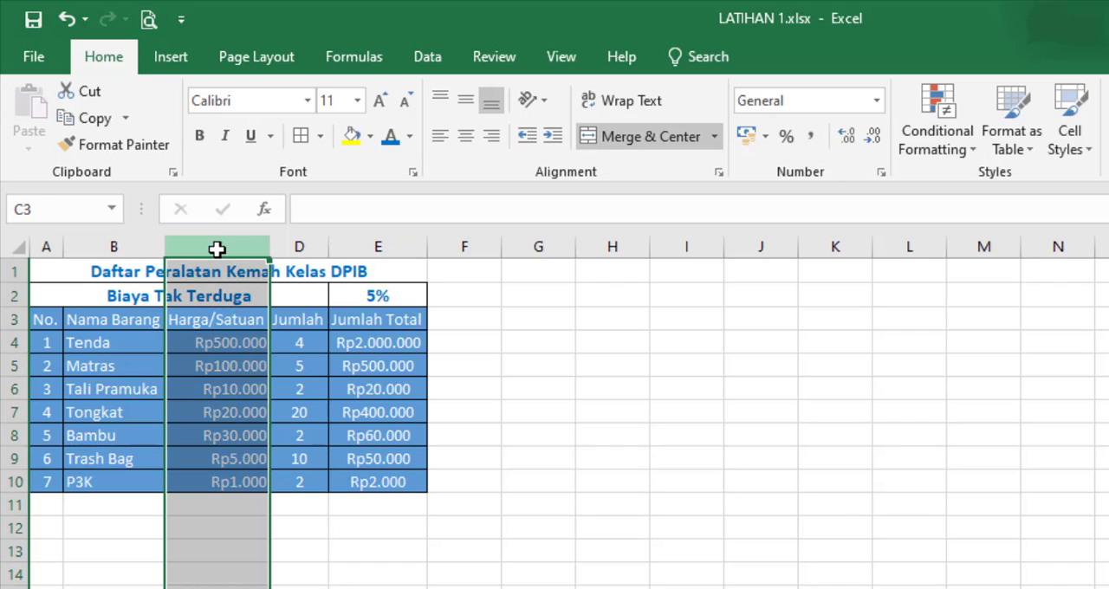
left_click(298, 247)
left_click(387, 247)
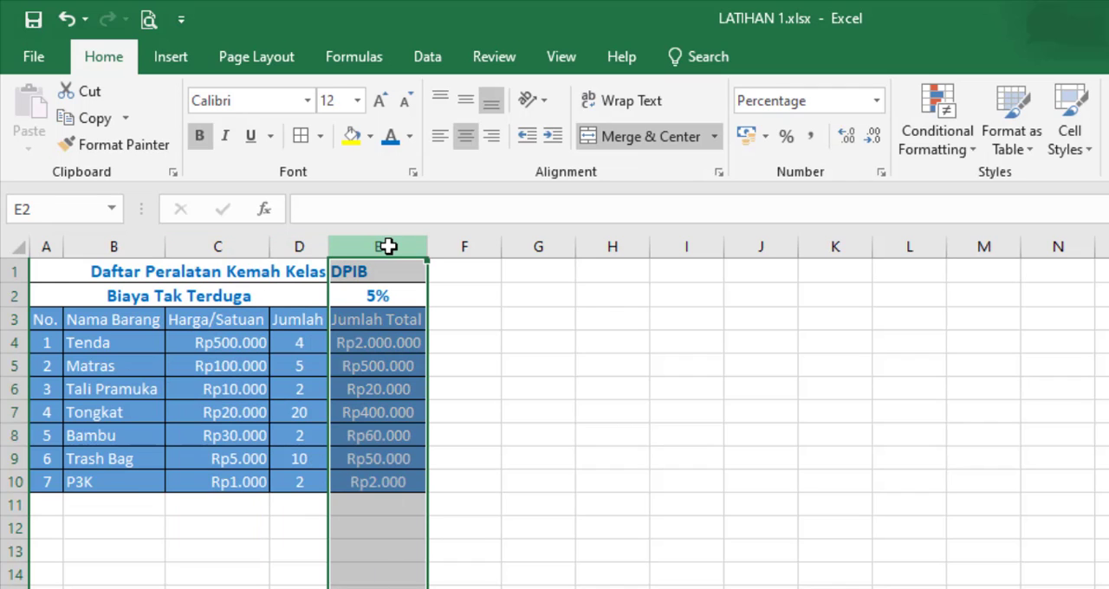
right_click(389, 246)
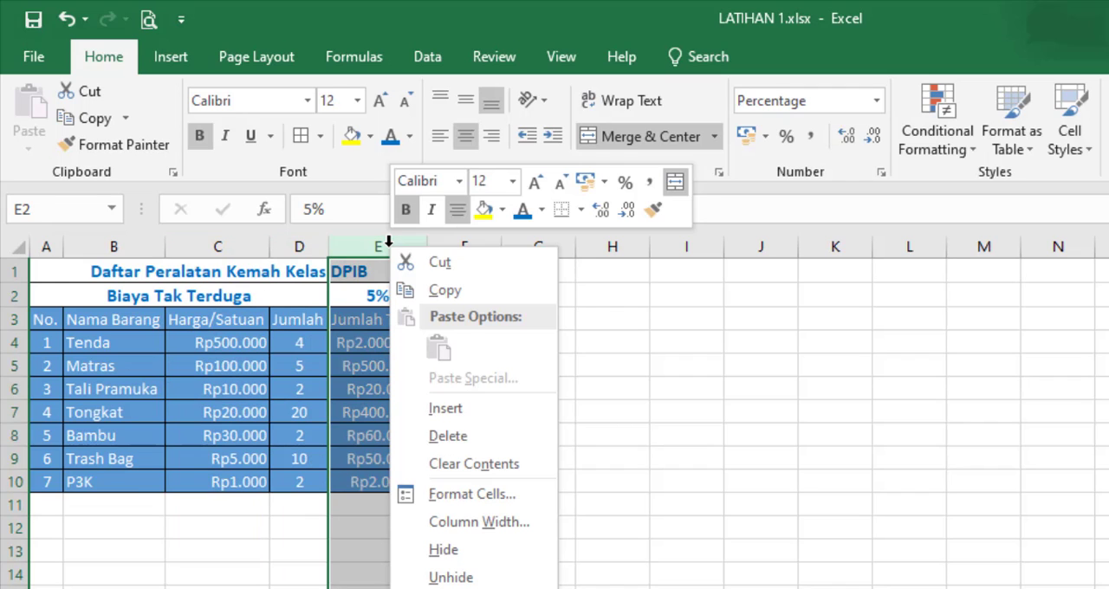
left_click(458, 406)
left_click(644, 506)
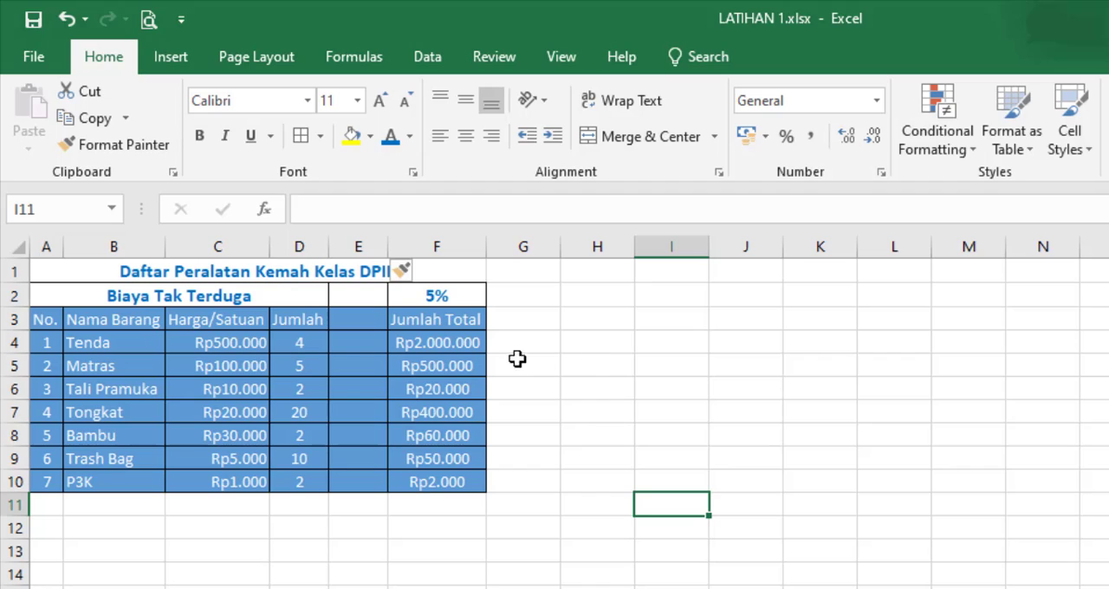
Step: Enter the header "BTT" in cell E3 of the new column and center it
left_click(353, 321)
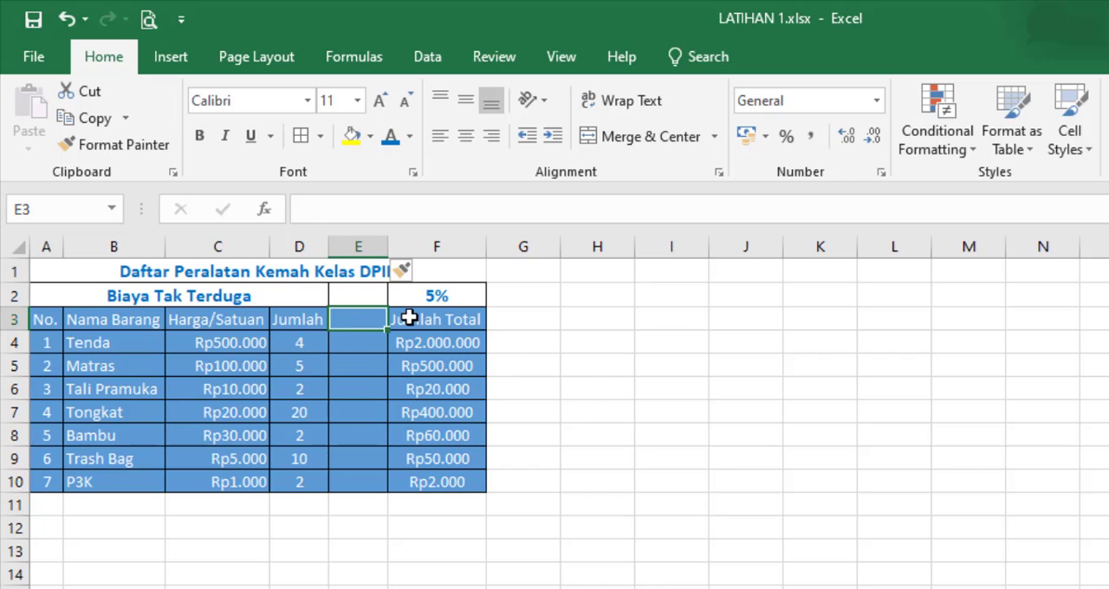
type("BTT")
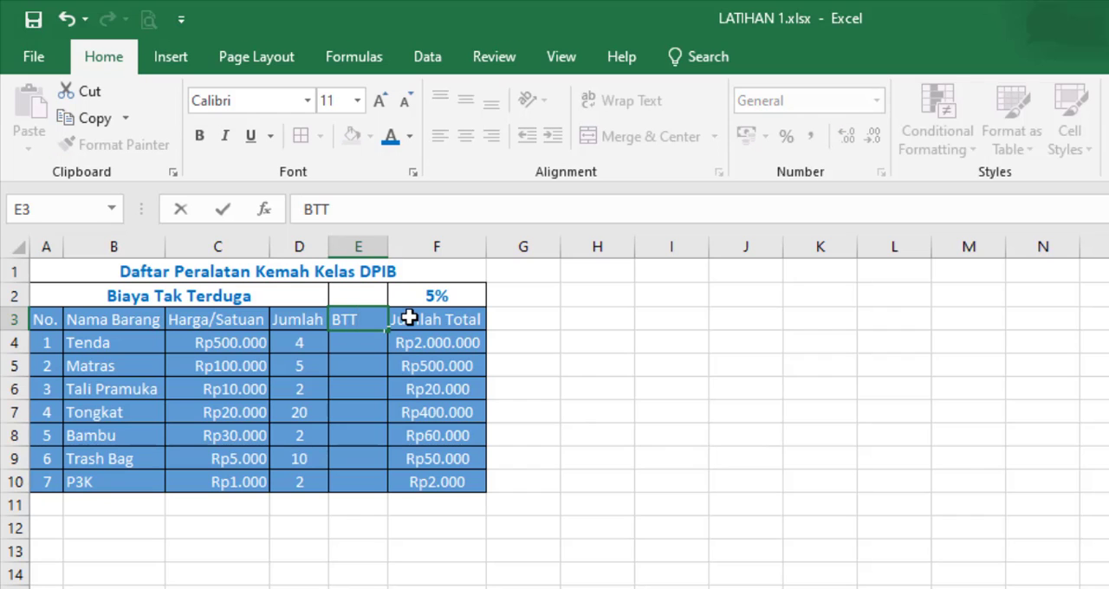
key("Return")
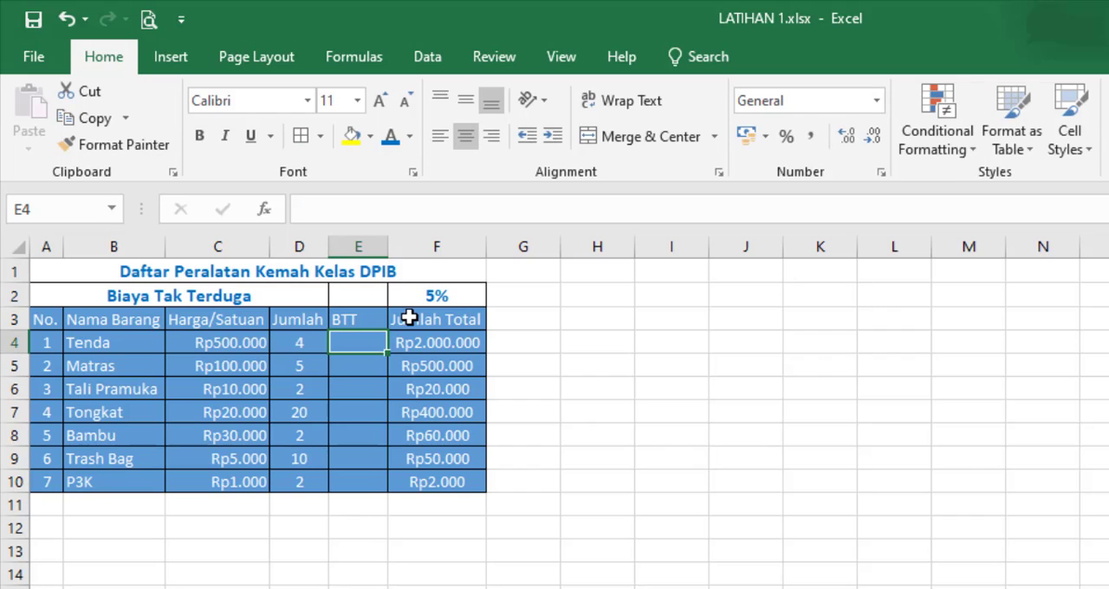
left_click(361, 318)
left_click(465, 137)
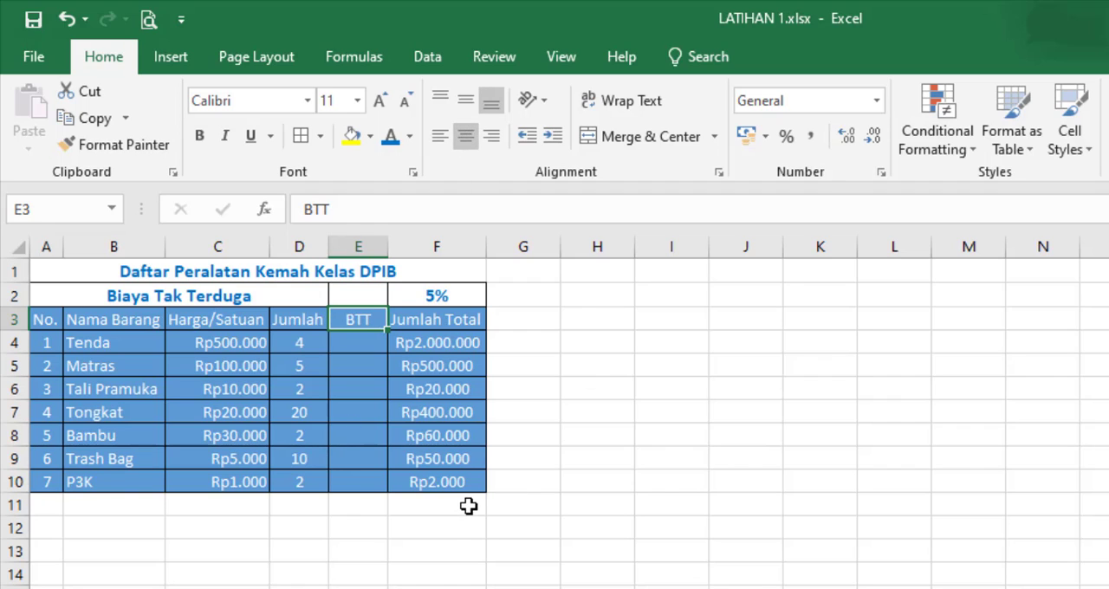
Step: Apply borders to the merged title row from A1 to F1
left_click(792, 568)
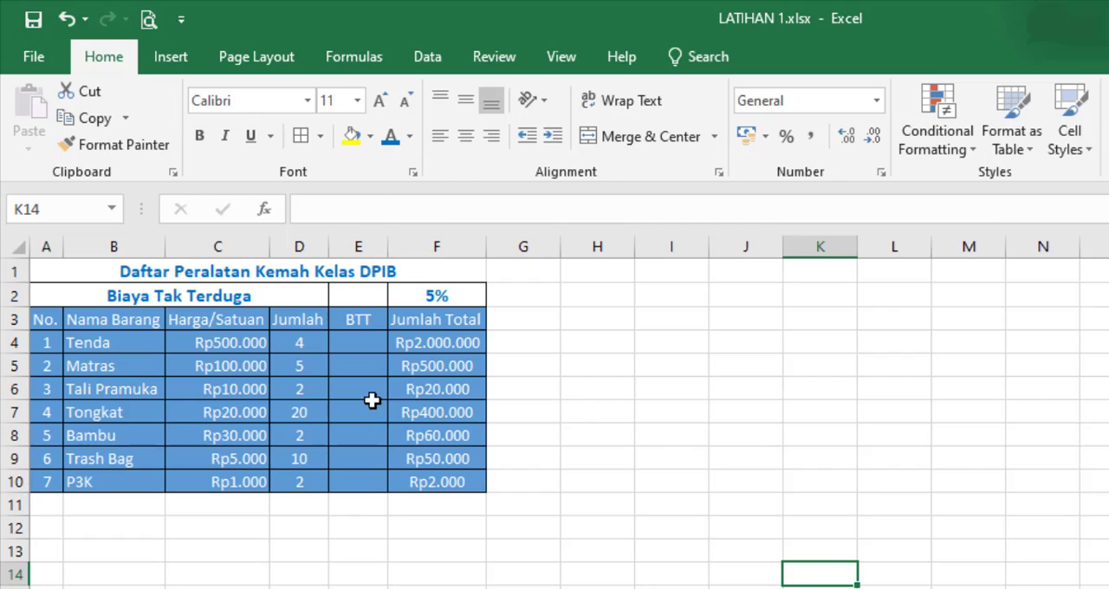
left_click(105, 271)
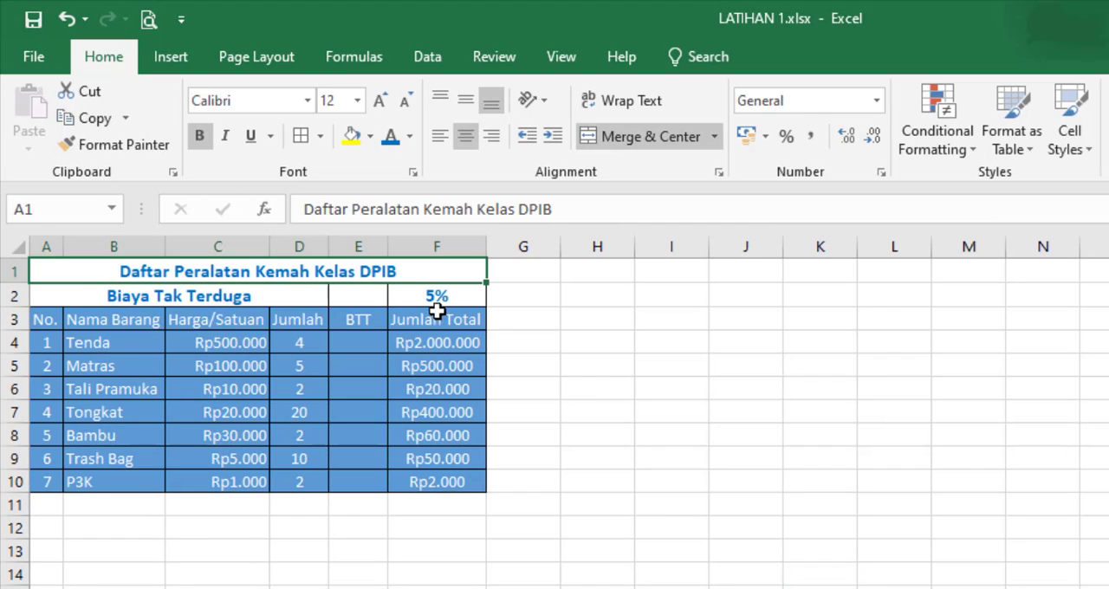
left_click(319, 523)
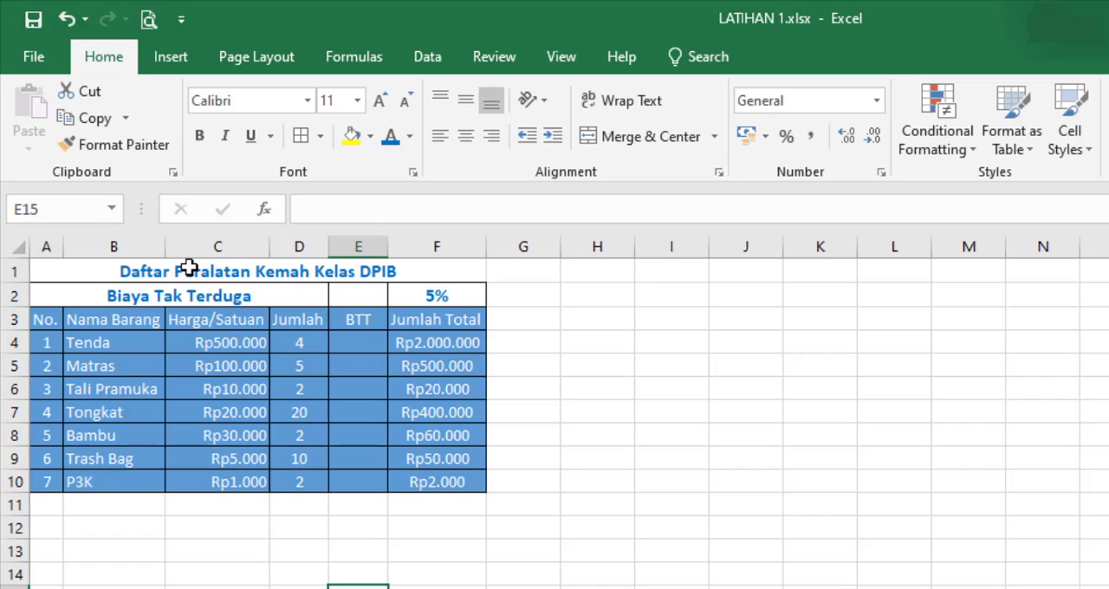
left_click(188, 267)
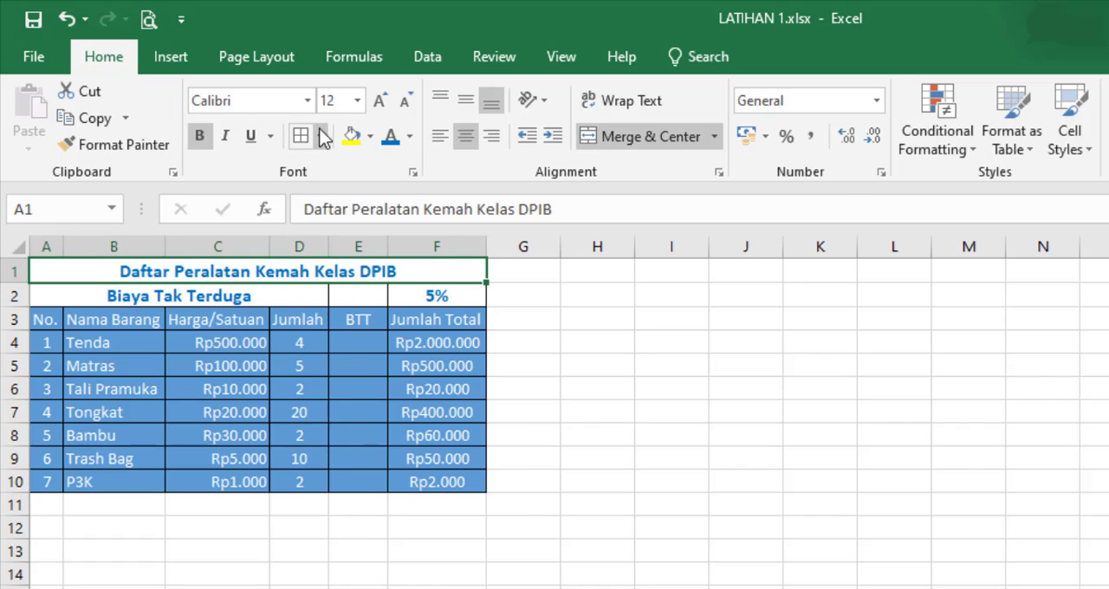
left_click(299, 587)
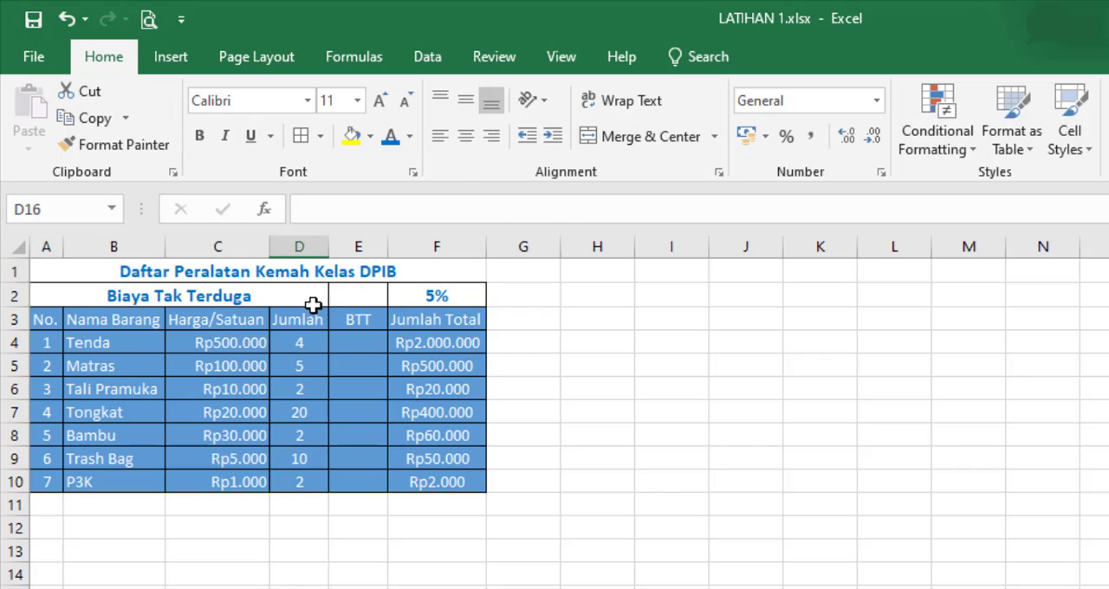
left_click(204, 271)
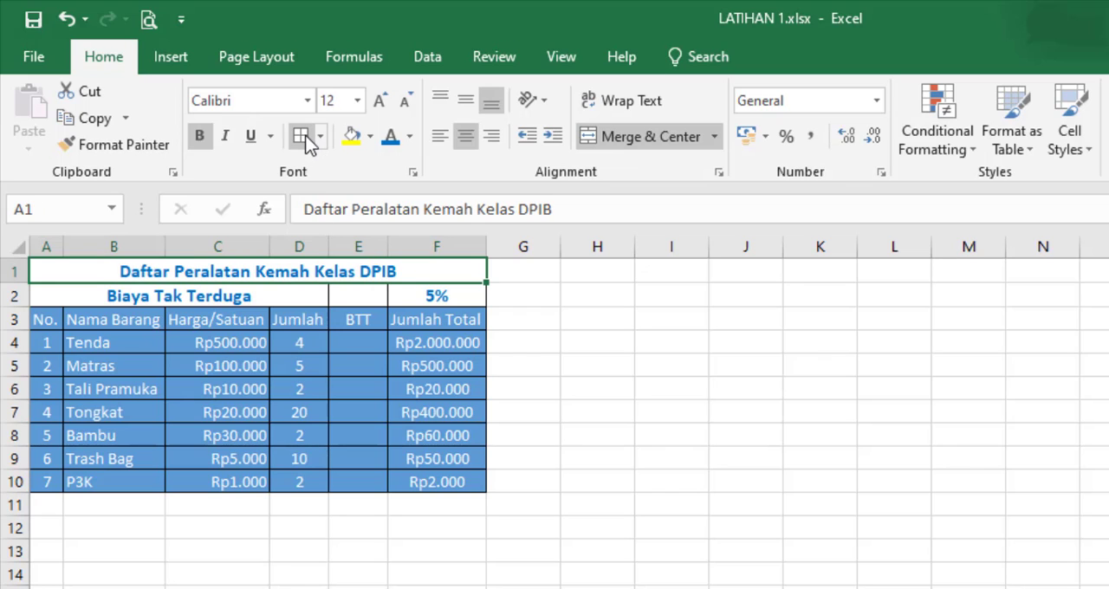
left_click(358, 588)
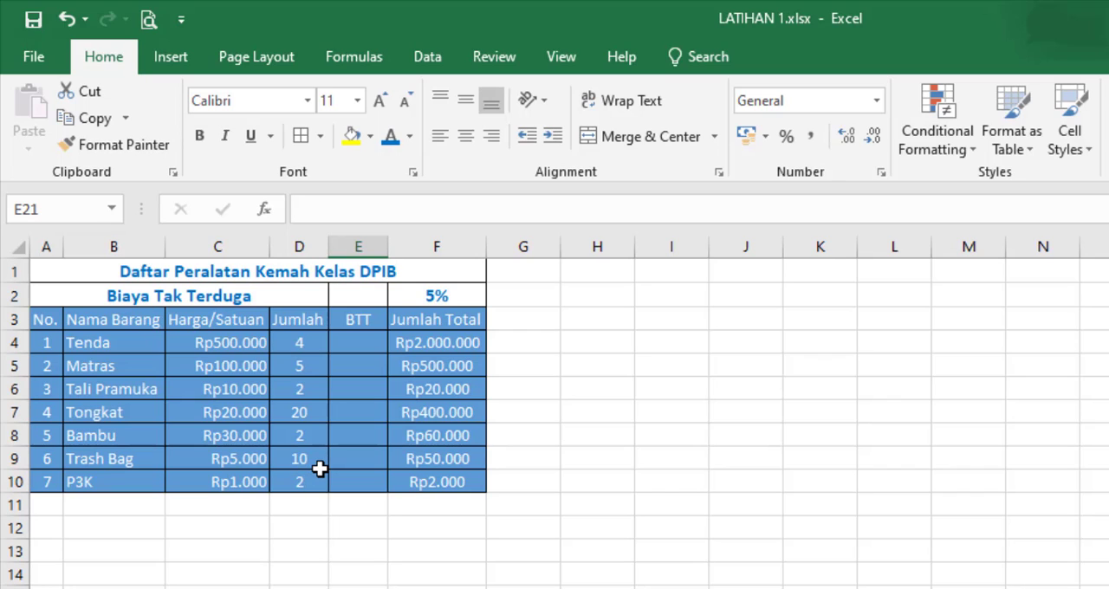
left_click(331, 568)
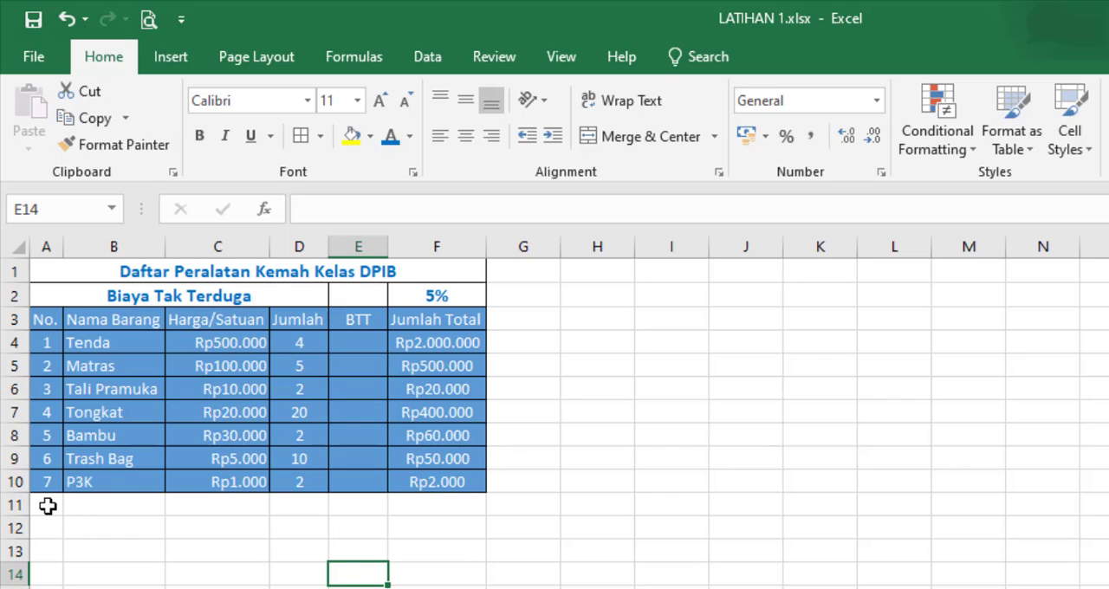
Step: Apply borders to the empty row below the equipment list, from A11 to F11
left_click_drag(41, 506, 421, 501)
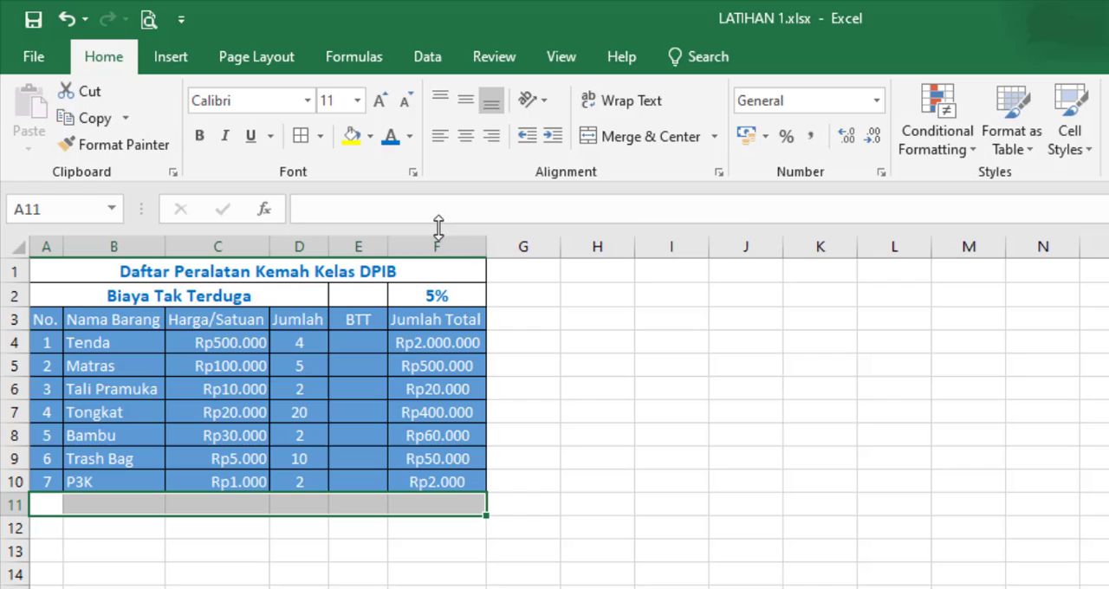
left_click(303, 137)
left_click(49, 508)
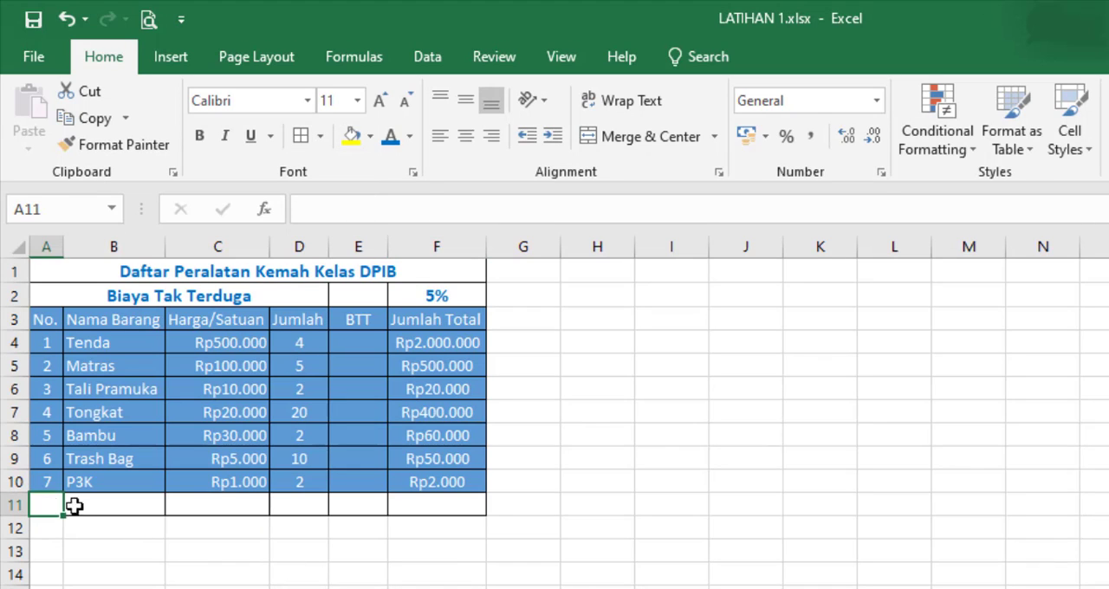
Step: Merge and center cells A11 to E11 and enter the label "Grand Total" in the merged cell
left_click_drag(75, 507, 352, 506)
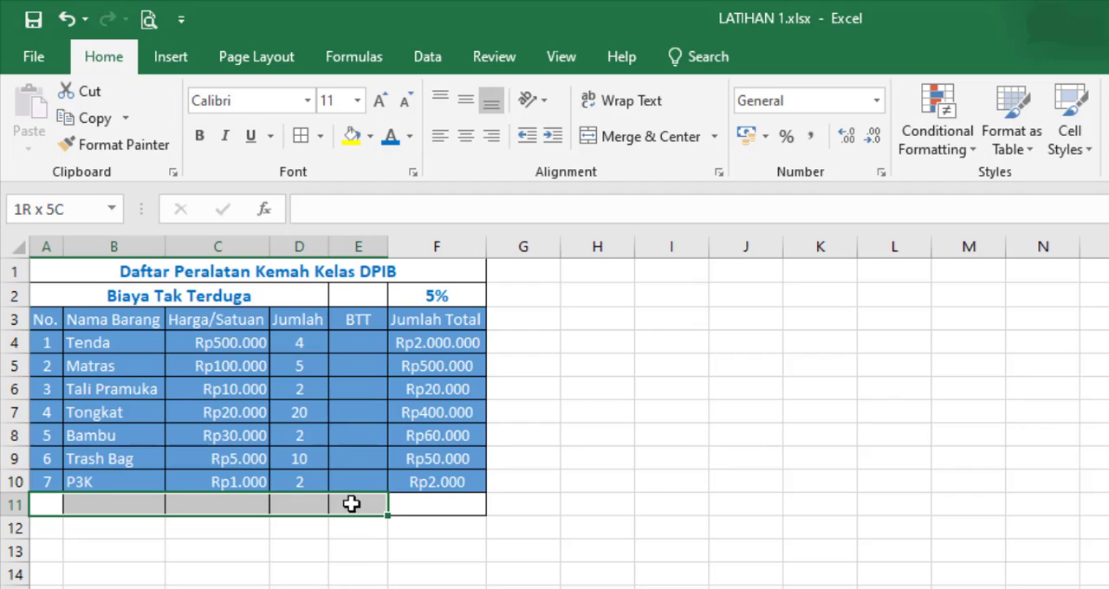
left_click(649, 139)
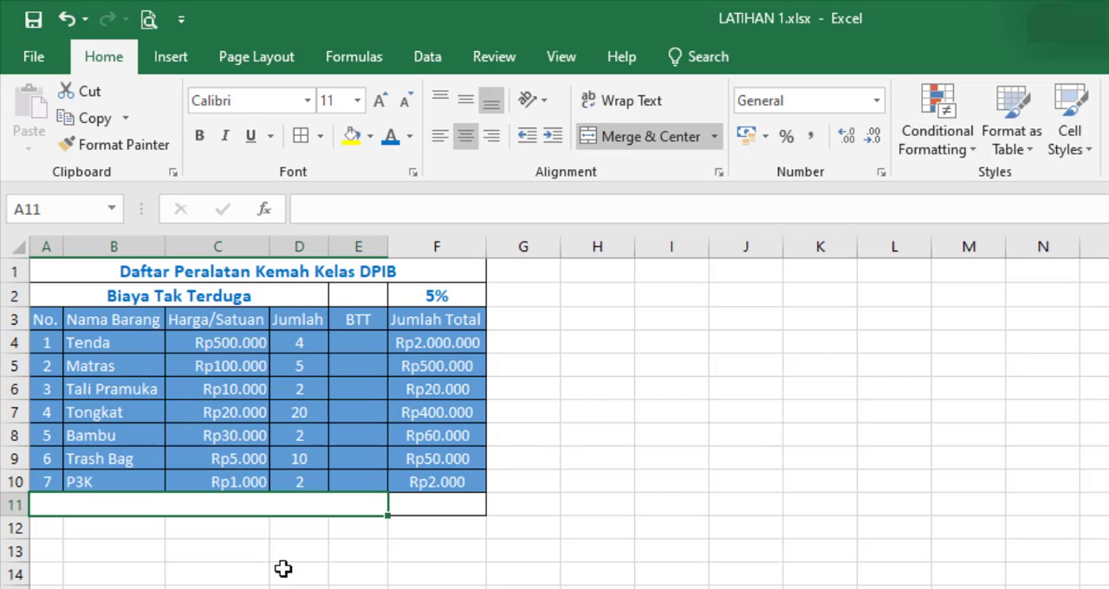
type("Grand T")
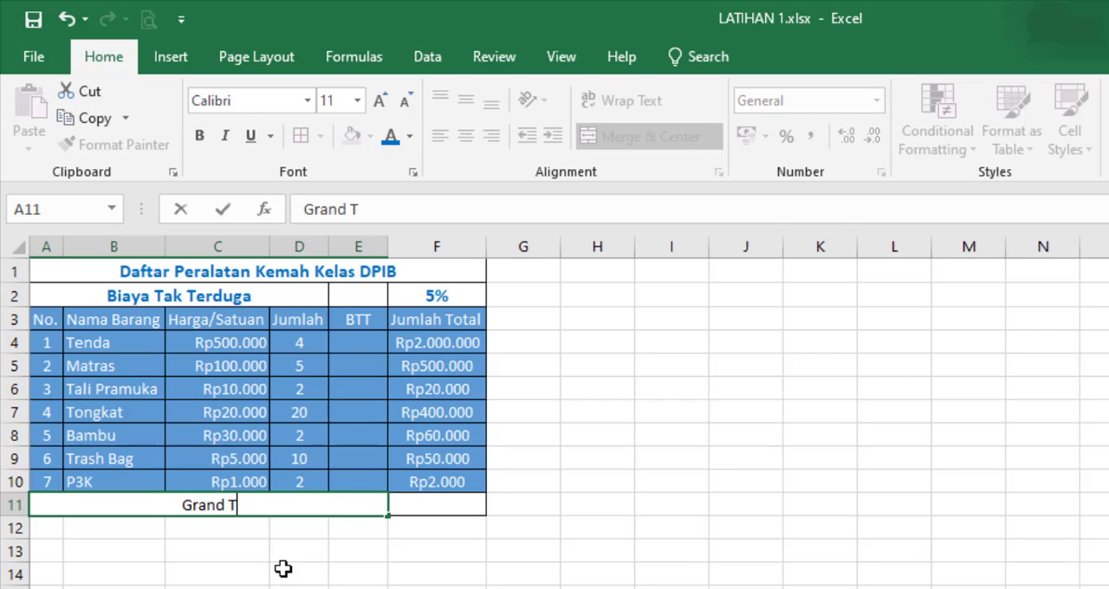
type("otal")
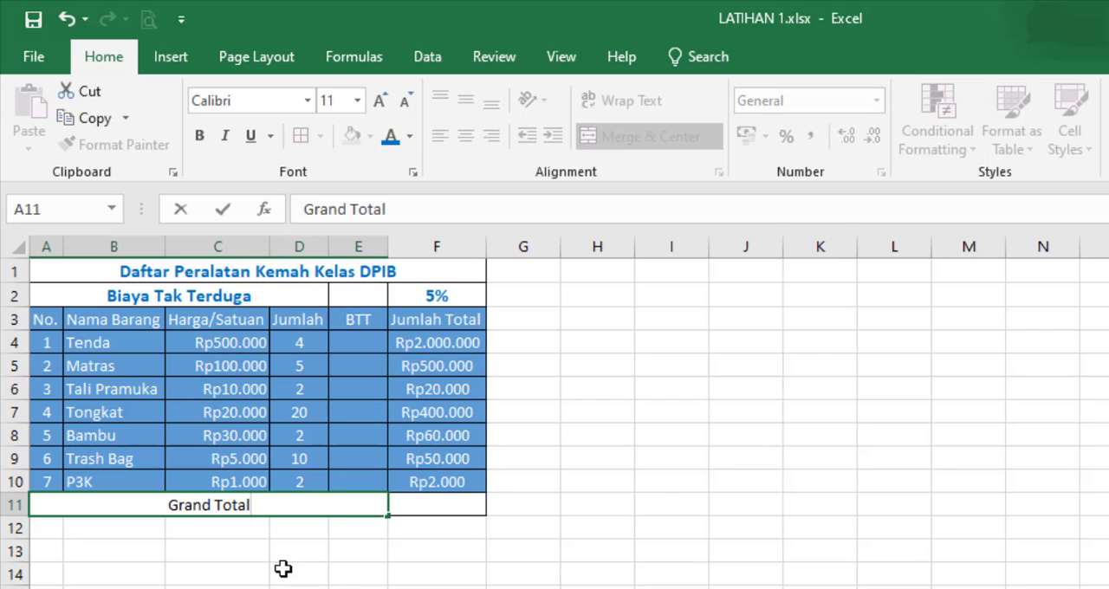
left_click(363, 578)
left_click(342, 499)
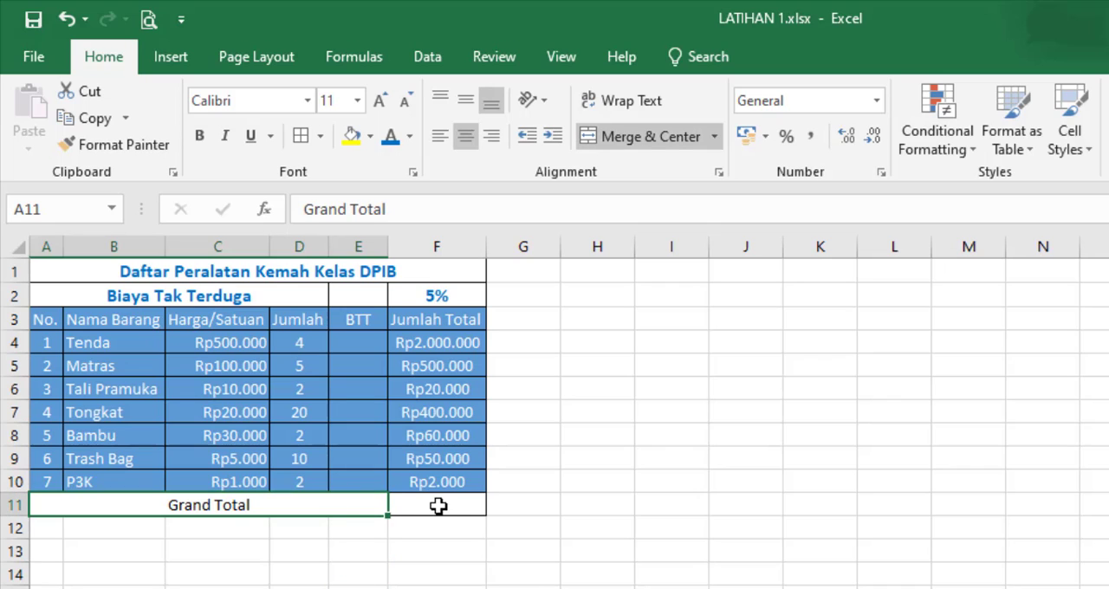
left_click(438, 506)
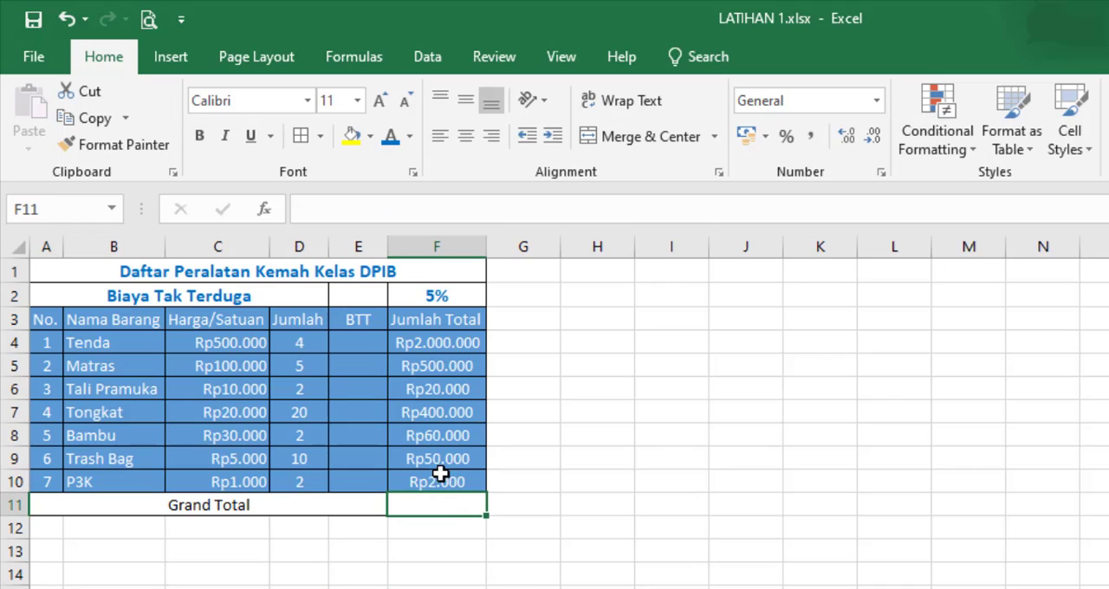
left_click(396, 541)
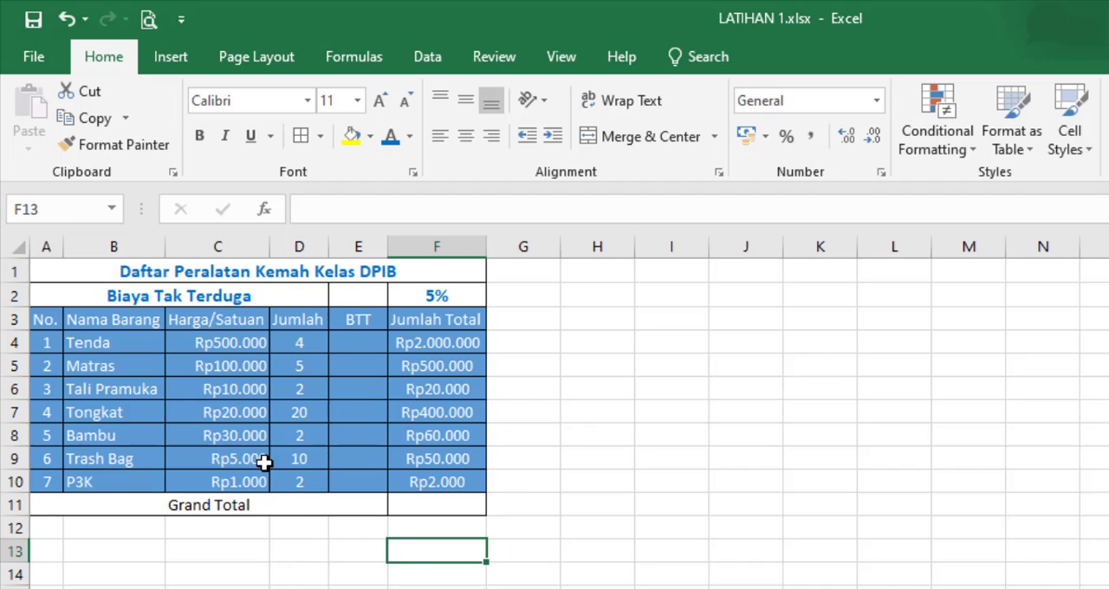
left_click(180, 588)
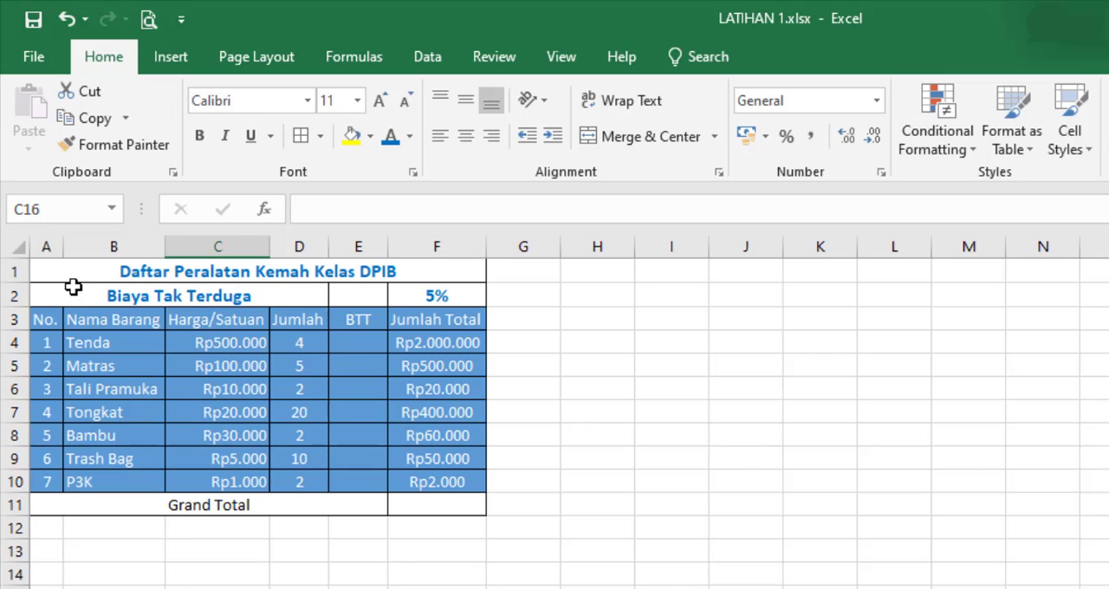
left_click(112, 500)
left_click(228, 572)
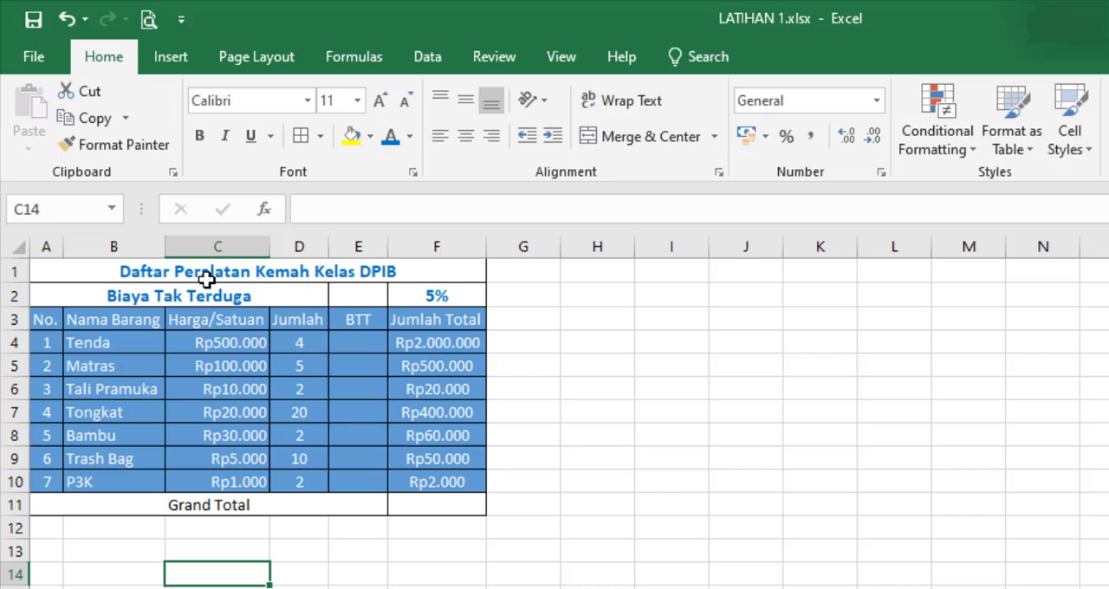
Step: Copy the formatting of the Biaya Tak Terduga label onto the Grand Total label with Format Painter
left_click(205, 292)
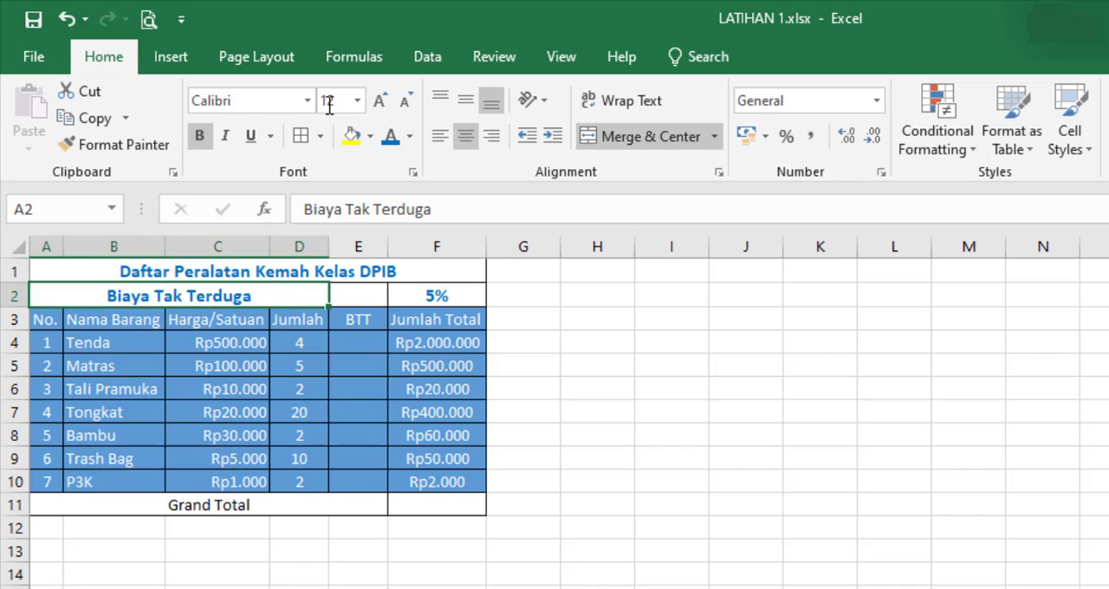
double_click(122, 145)
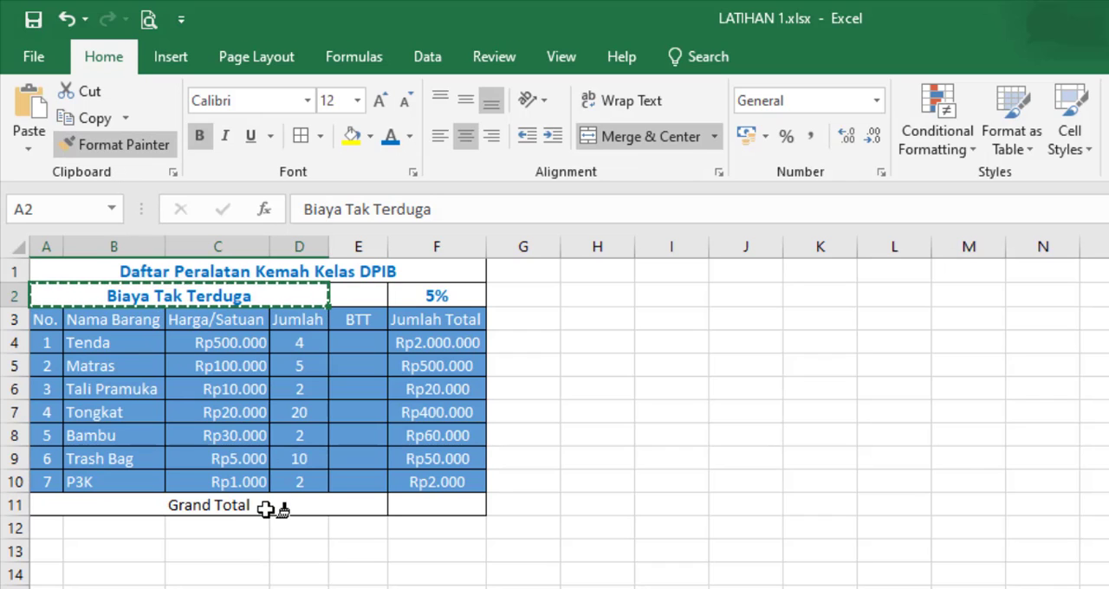
left_click(267, 511)
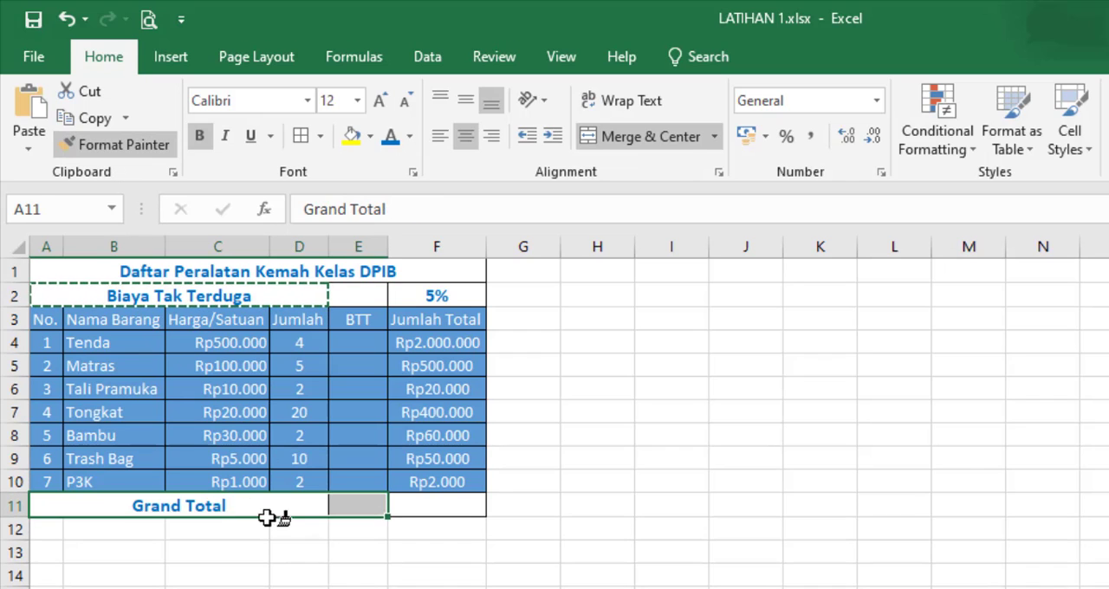
key("Escape")
left_click(377, 565)
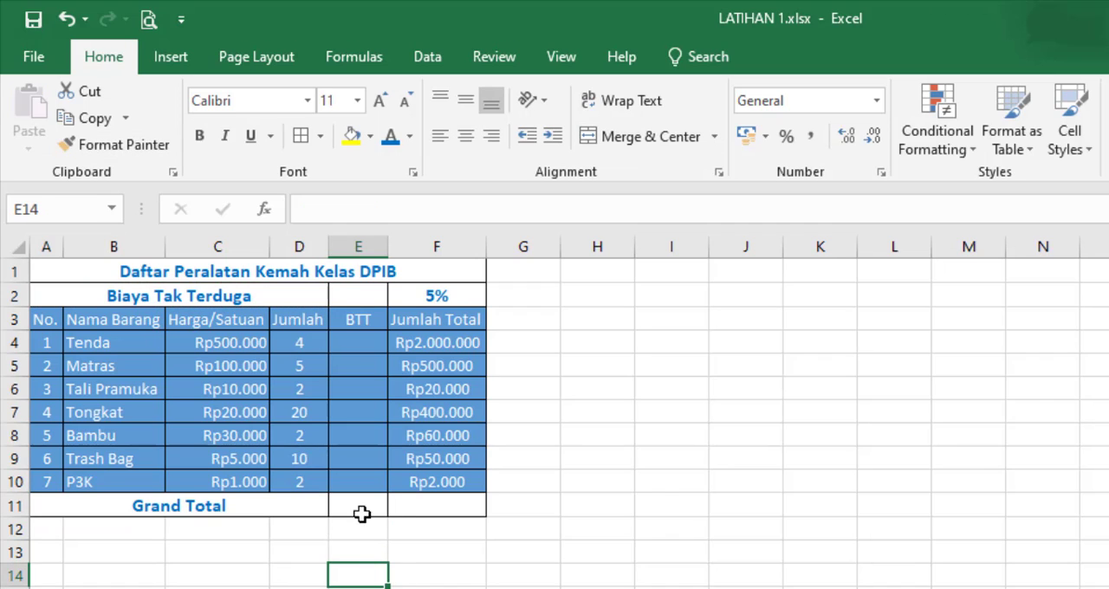
Step: Merge and center the Grand Total label across A11 to E11 again
left_click_drag(361, 508, 287, 508)
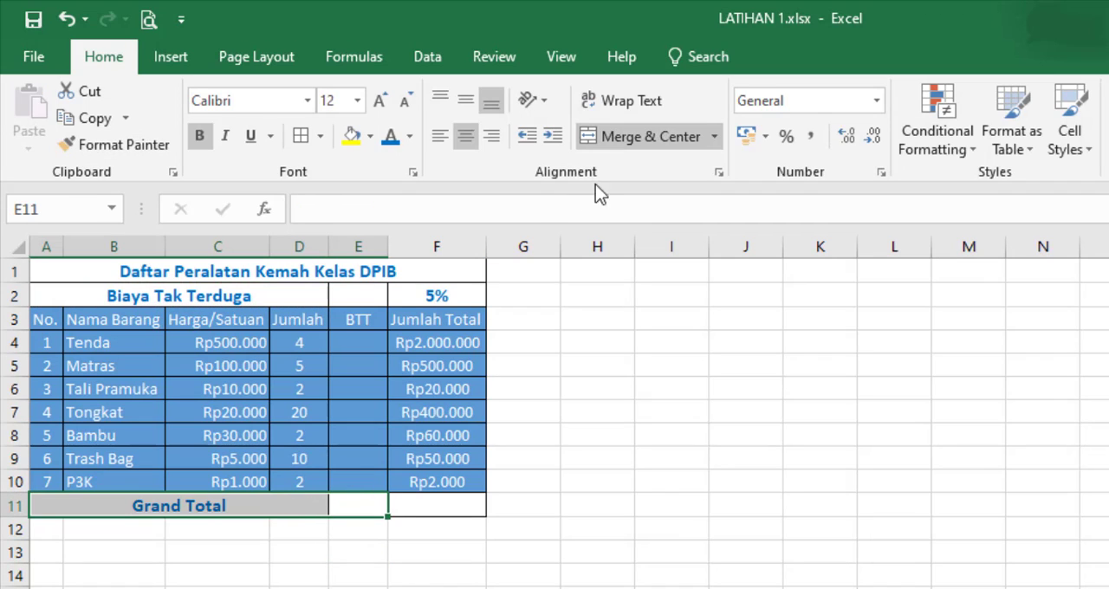
left_click(637, 147)
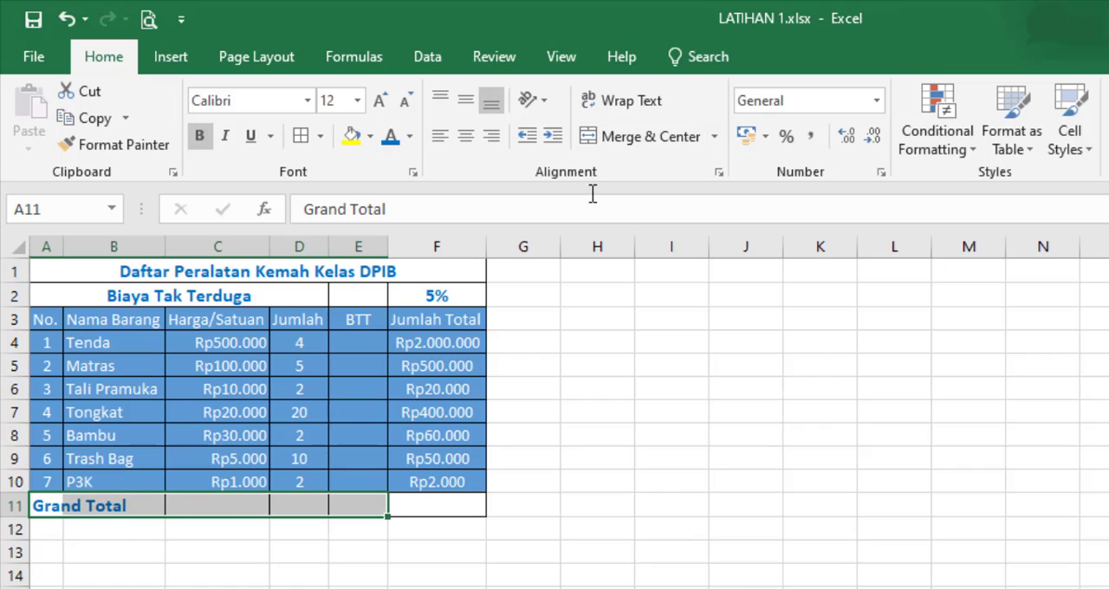
left_click(642, 139)
left_click(358, 588)
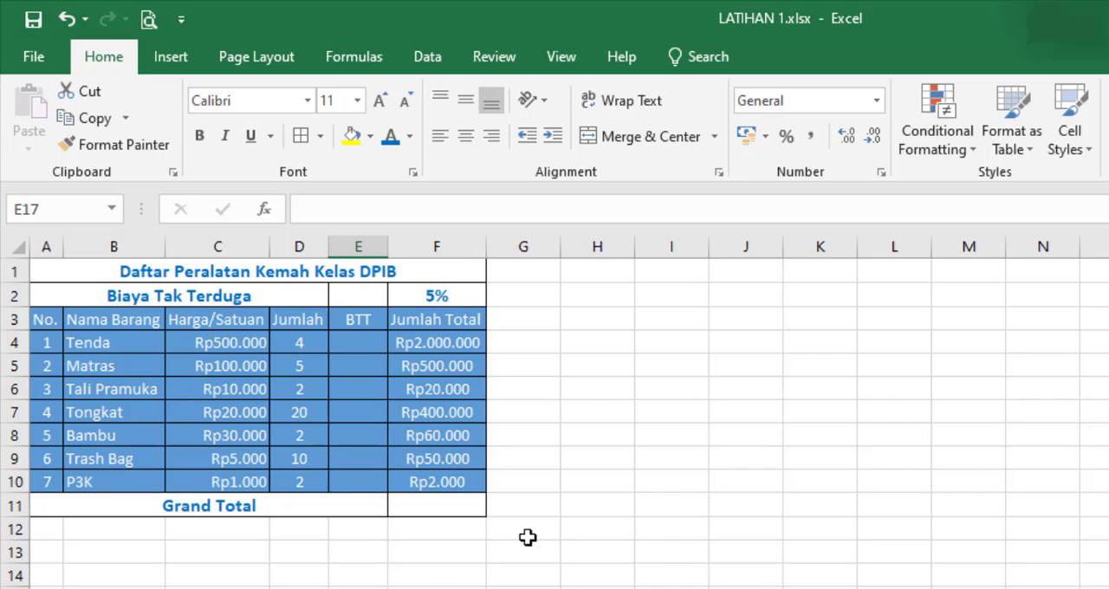
Step: Examine the Jumlah Total formulas in F4 and F5 alongside the BTT cells E4 and E5
left_click(355, 341)
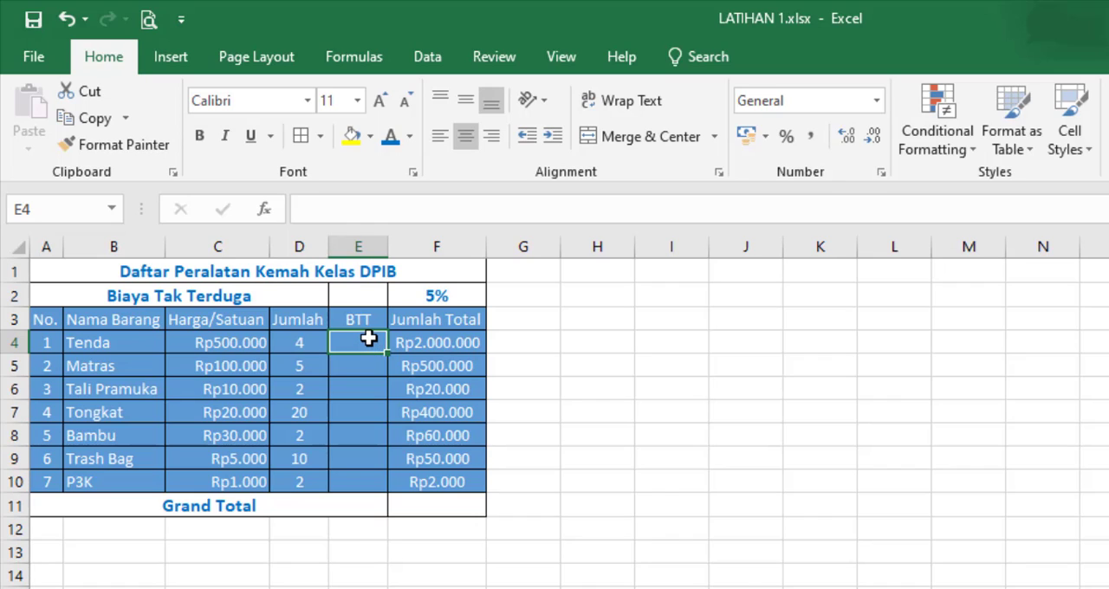
left_click(446, 342)
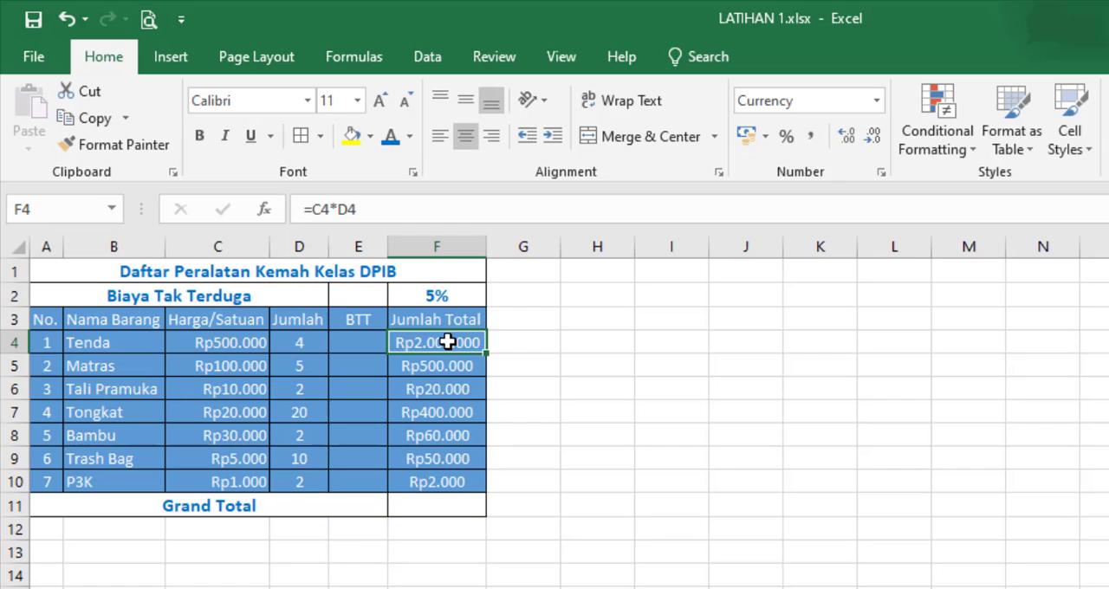
left_click(360, 343)
left_click(446, 342)
left_click(370, 368)
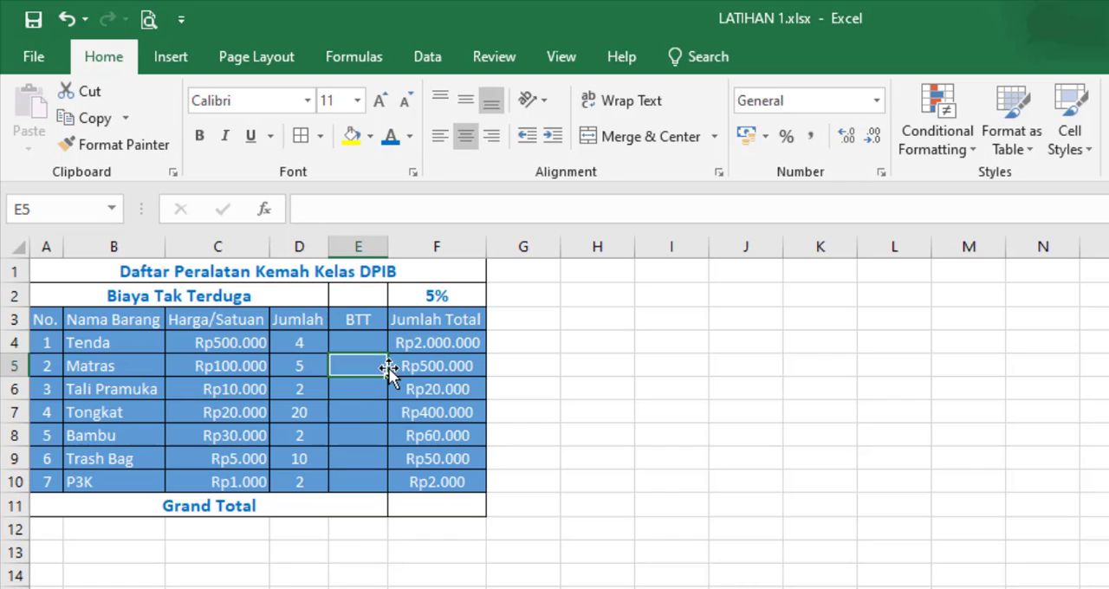
left_click(451, 367)
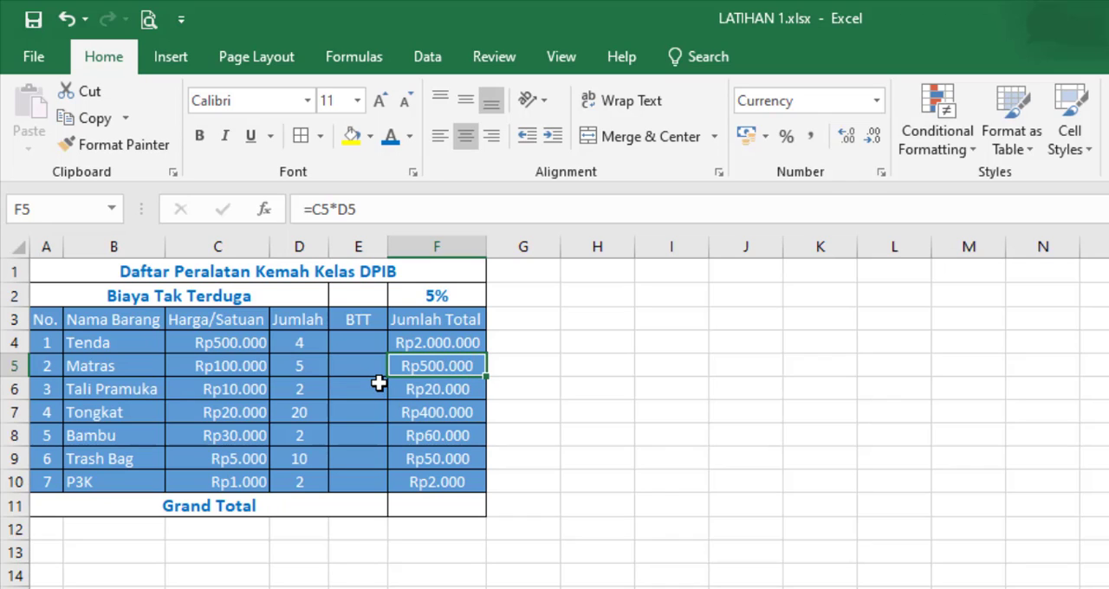
left_click(360, 342)
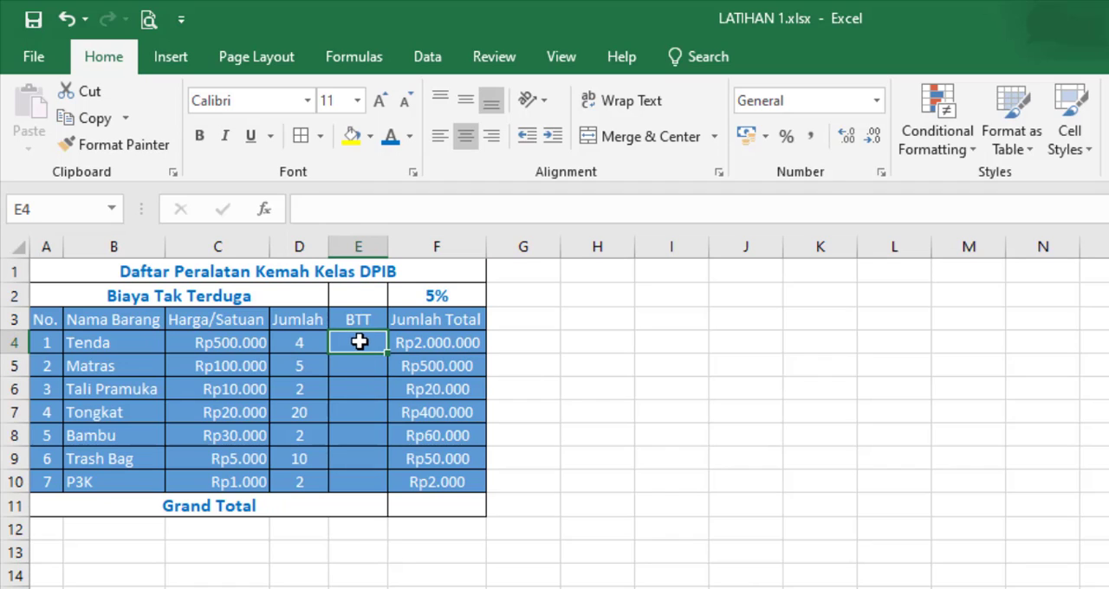
left_click(464, 344)
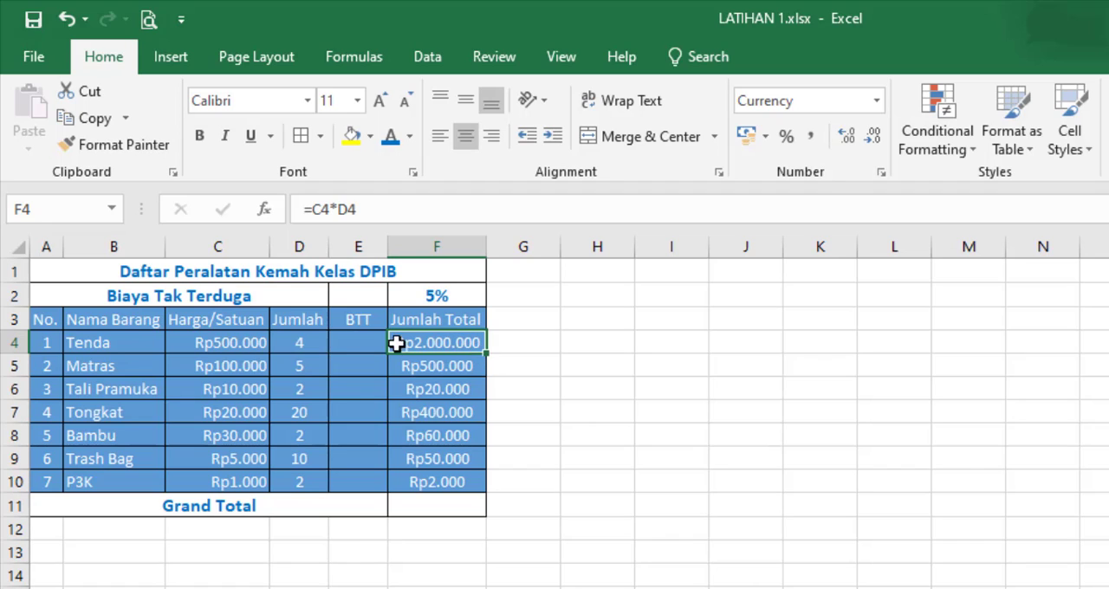
Step: Enter the formula =F2*F4 in cell E4 to calculate the BTT for Tenda
left_click(384, 351)
type("=")
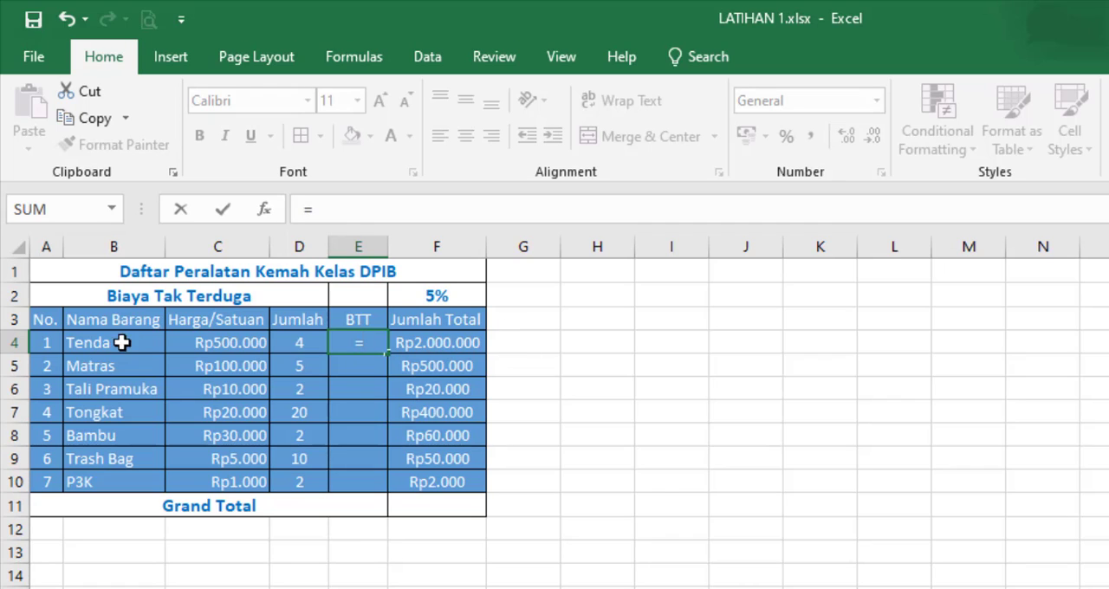
left_click(447, 296)
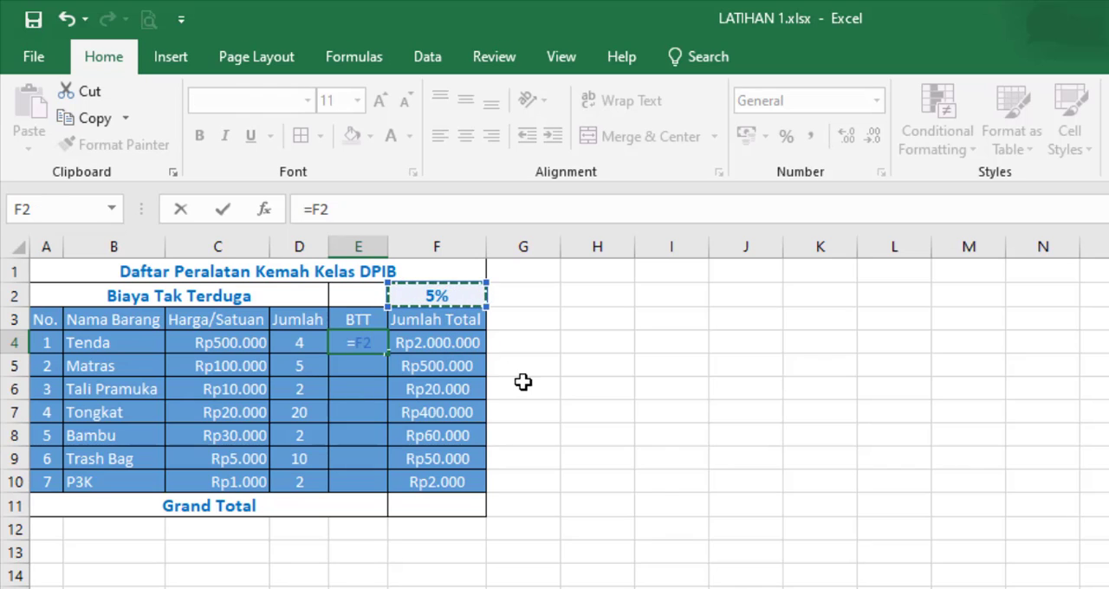
type("&")
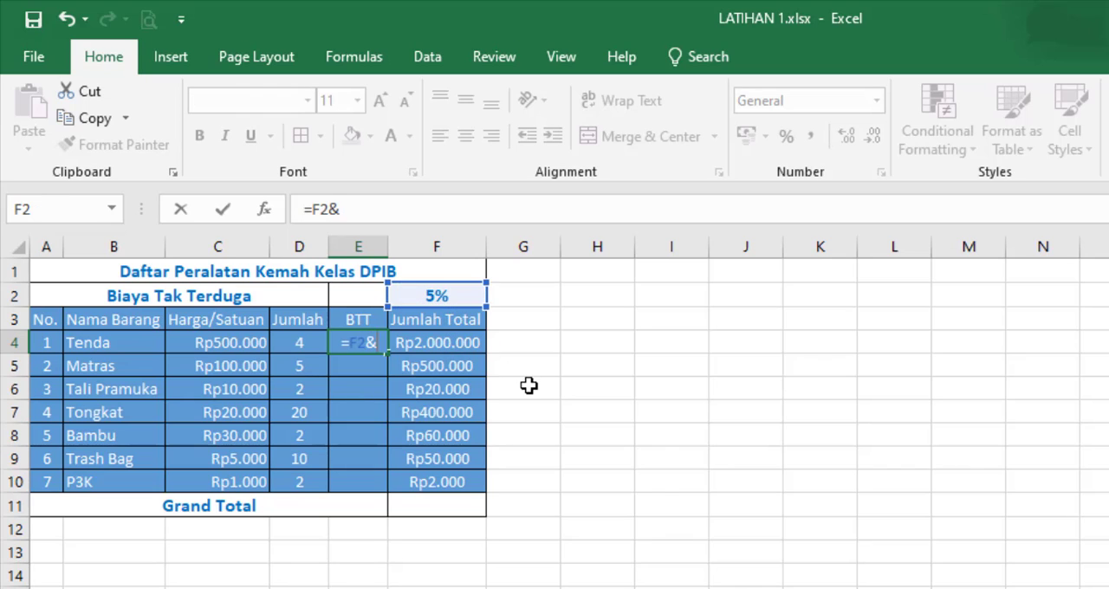
key("BackSpace")
type("*")
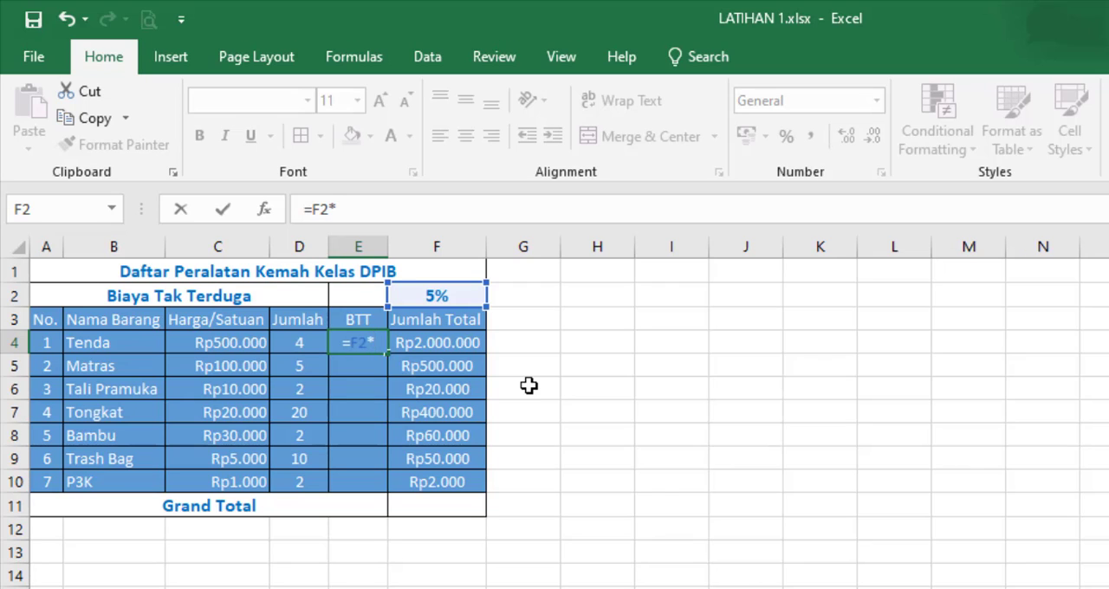
left_click(450, 343)
key("Return")
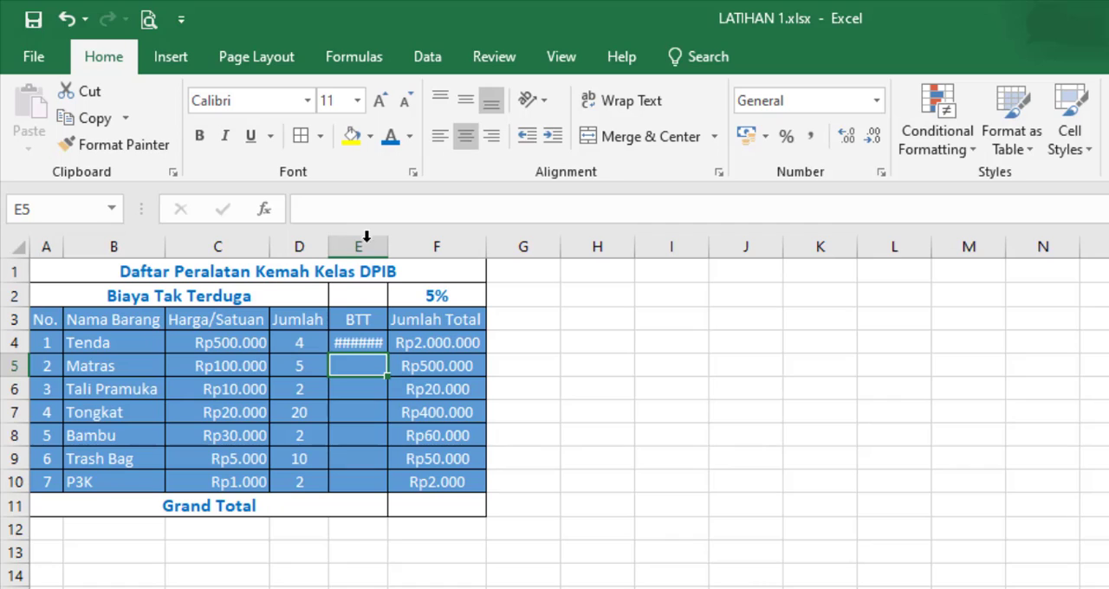
Step: Fill the BTT formula from E4 down to E10 and autofit column E to its contents
left_click(344, 344)
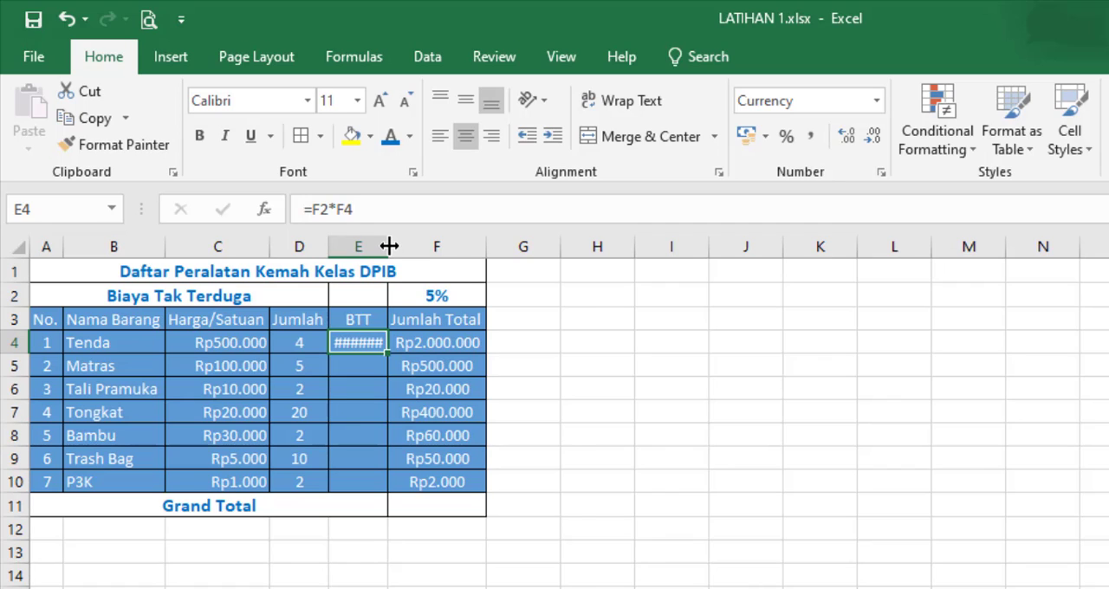
double_click(389, 246)
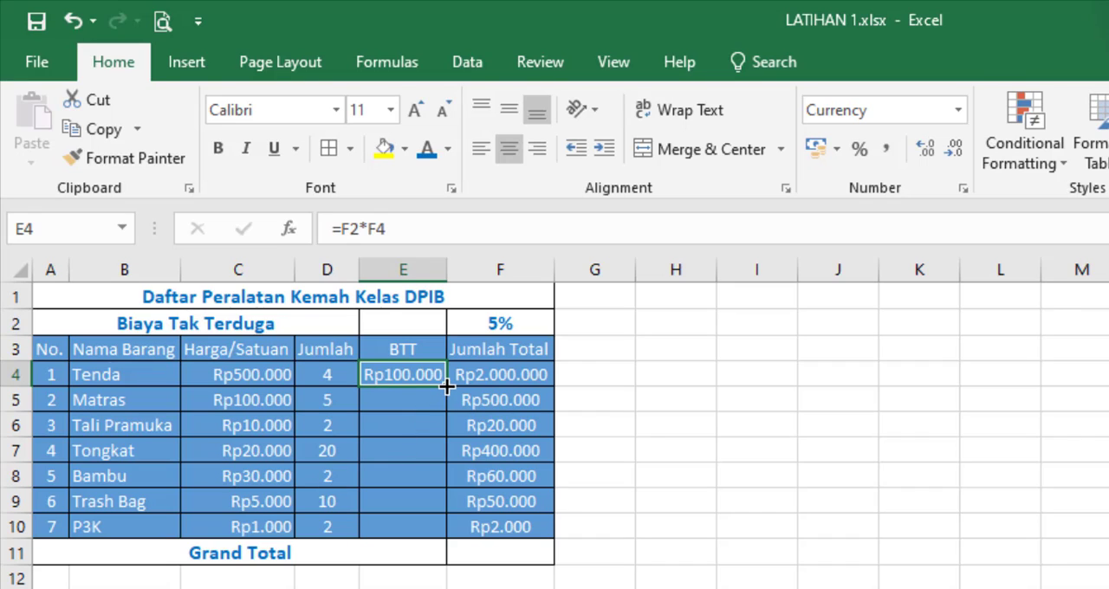
left_click_drag(446, 388, 436, 535)
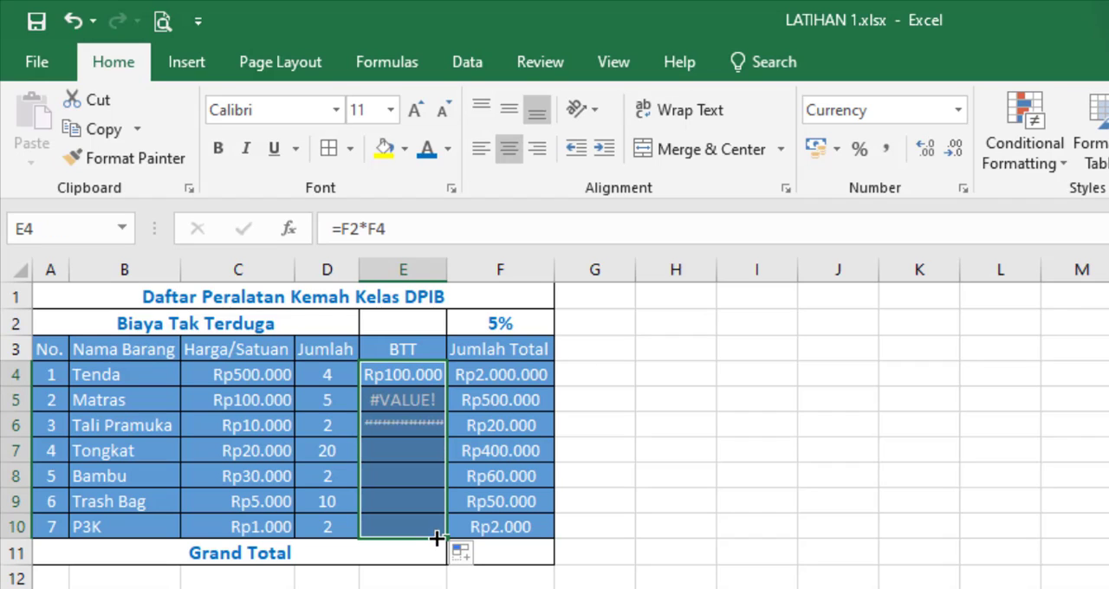
double_click(447, 270)
left_click(440, 588)
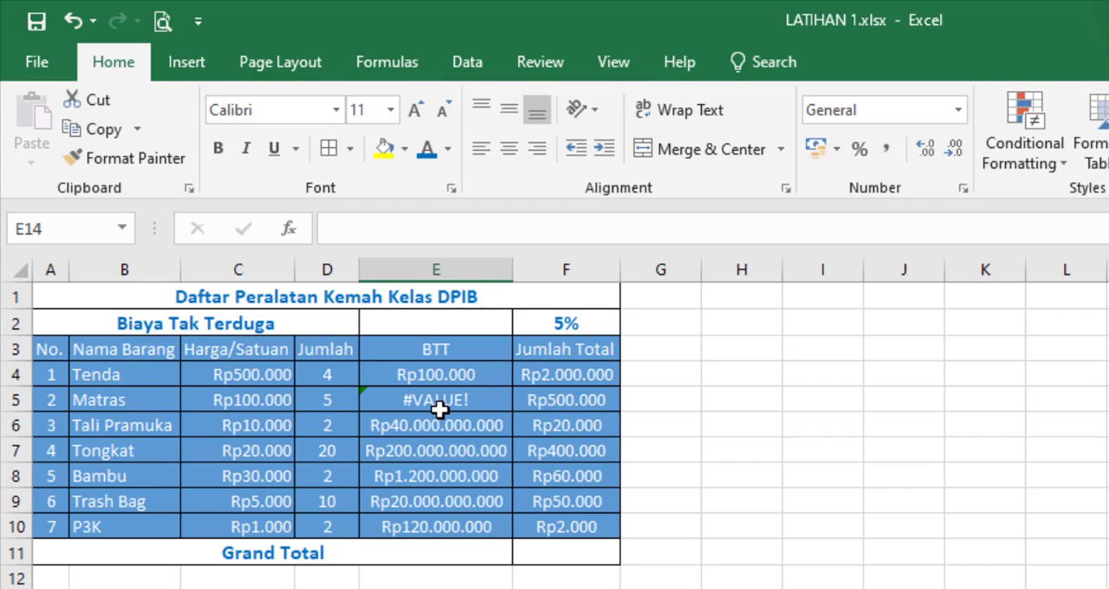
Step: Examine the filled BTT formulas in E5 to E10 and compare their cell references with the formula in E4
left_click(440, 406)
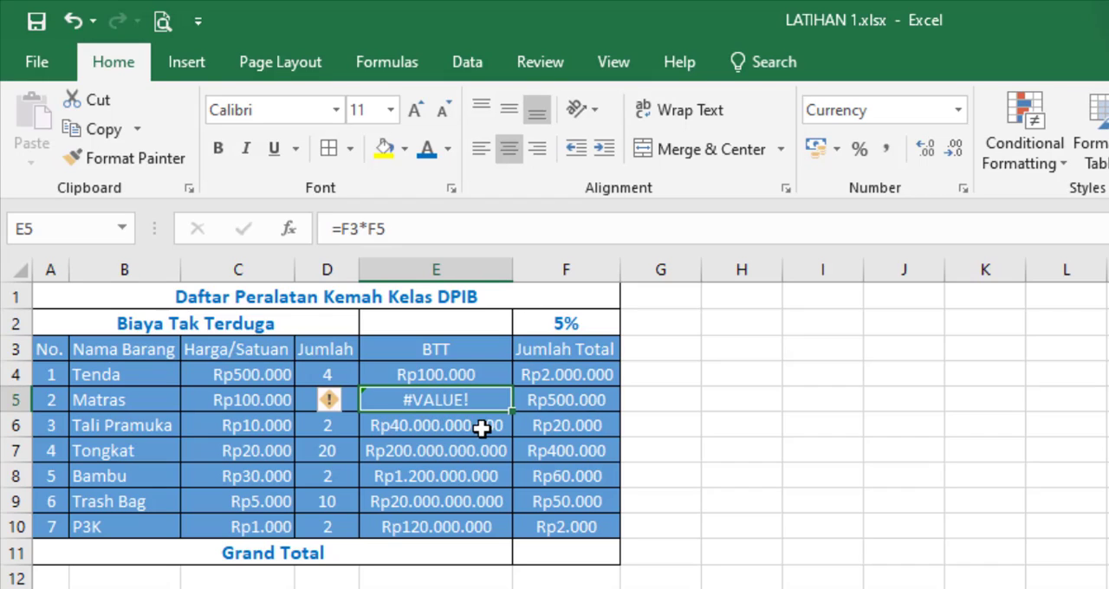
left_click(483, 425)
left_click(467, 453)
left_click(471, 477)
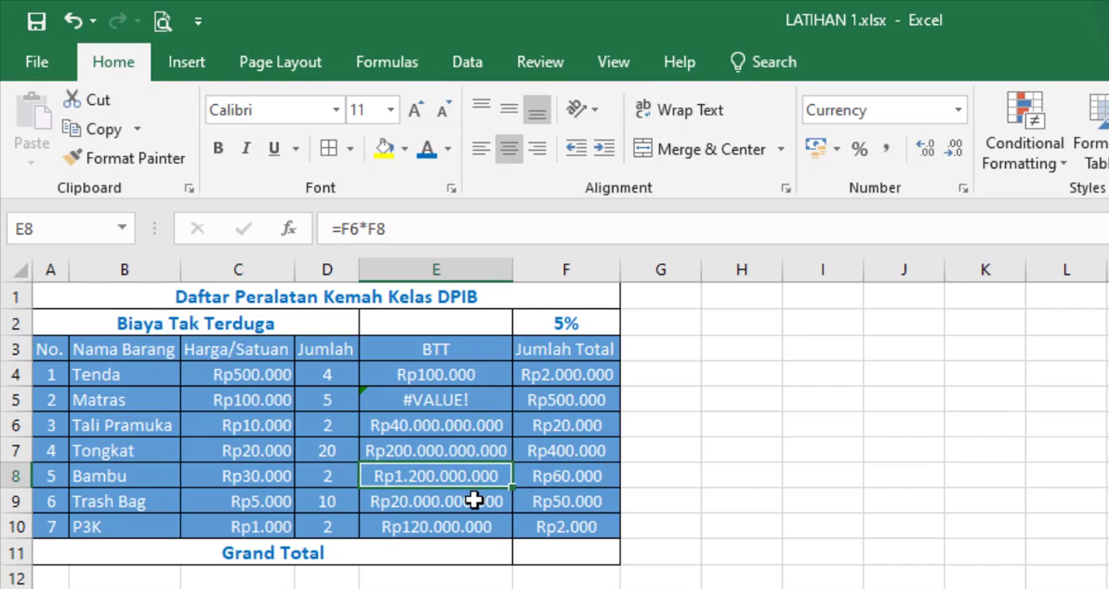
left_click(474, 501)
left_click(474, 526)
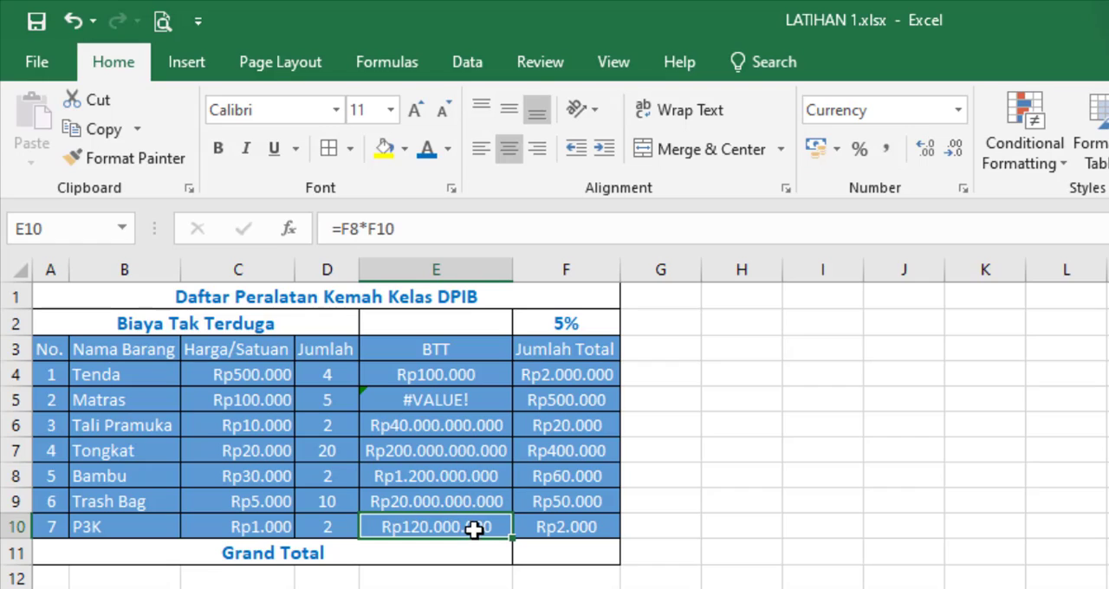
left_click(479, 394)
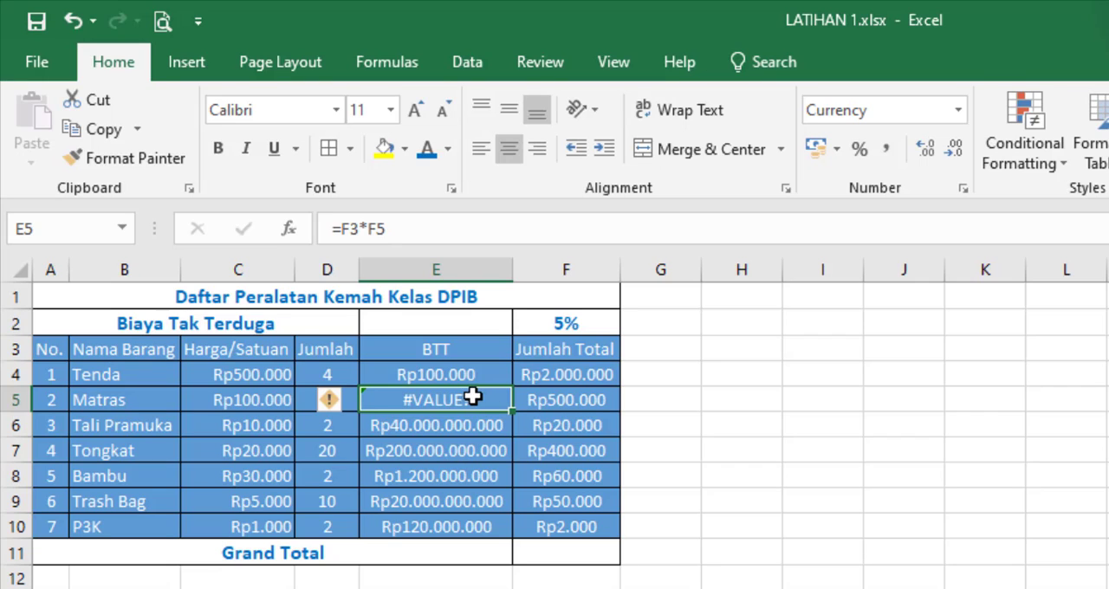
left_click(423, 426)
left_click(404, 452)
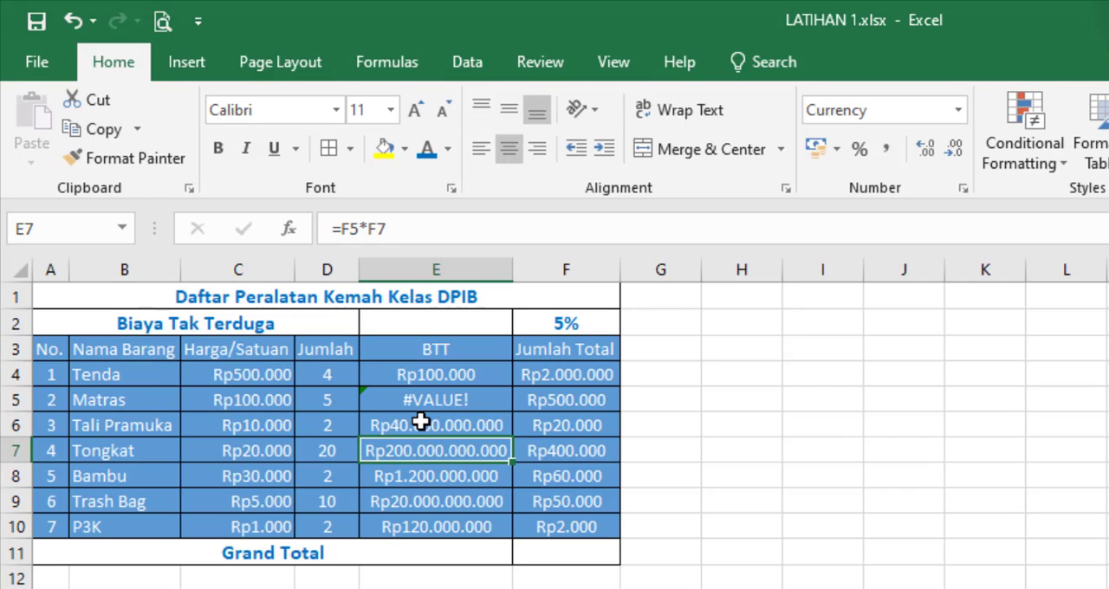
left_click(422, 422)
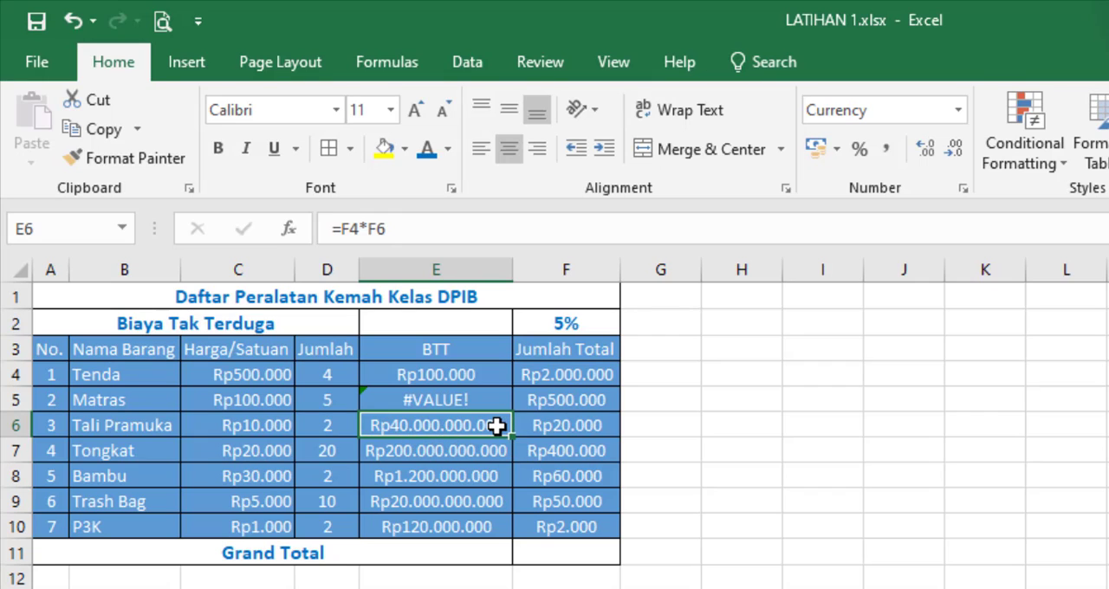
left_click(492, 399)
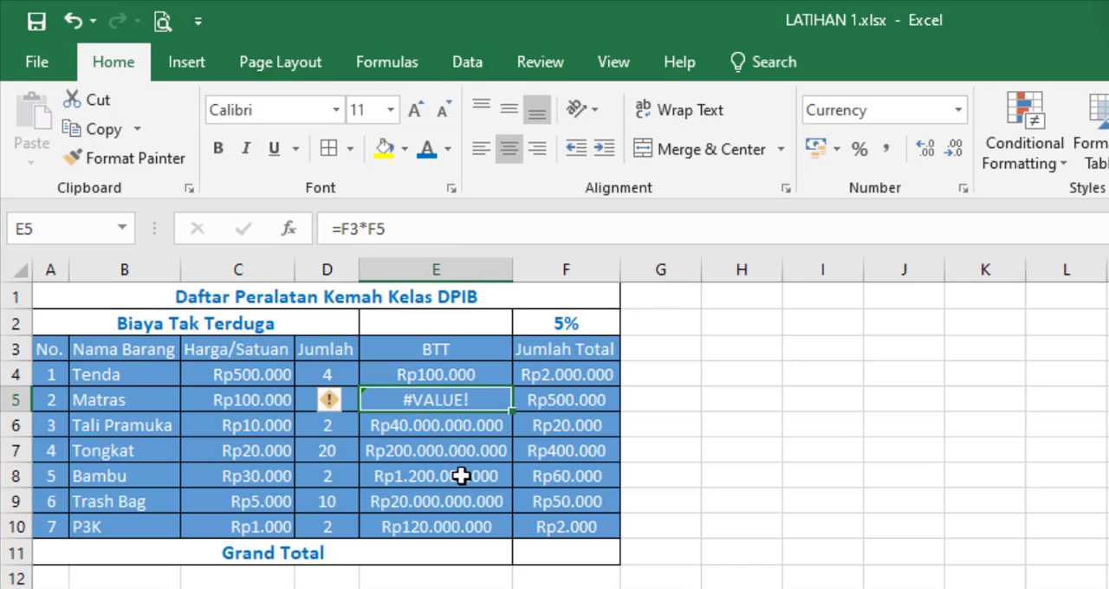
left_click(459, 588)
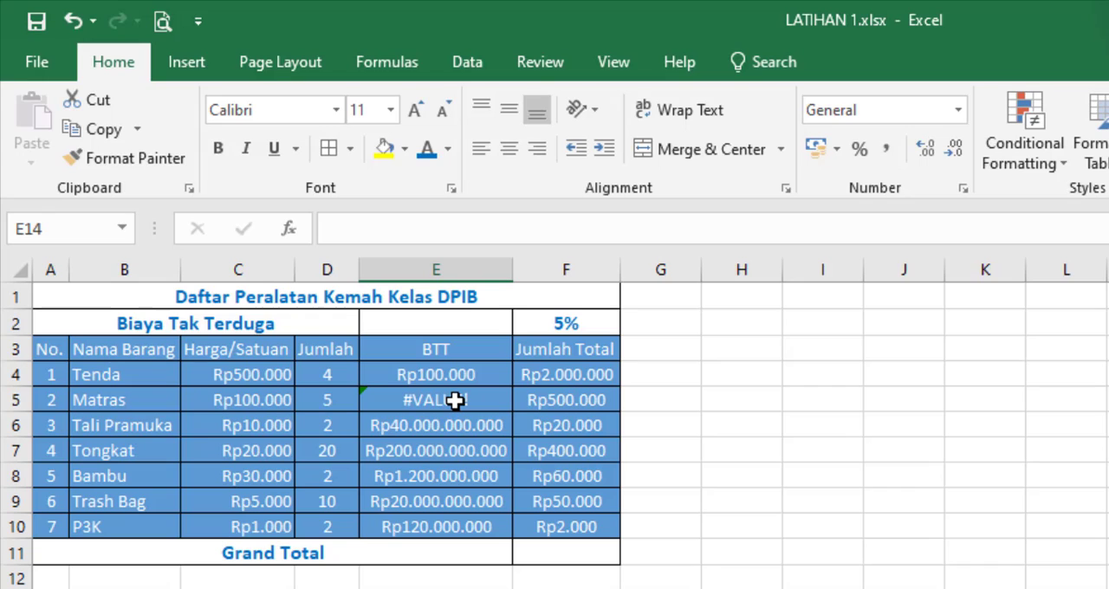
left_click(455, 401)
left_click(460, 433)
left_click(466, 475)
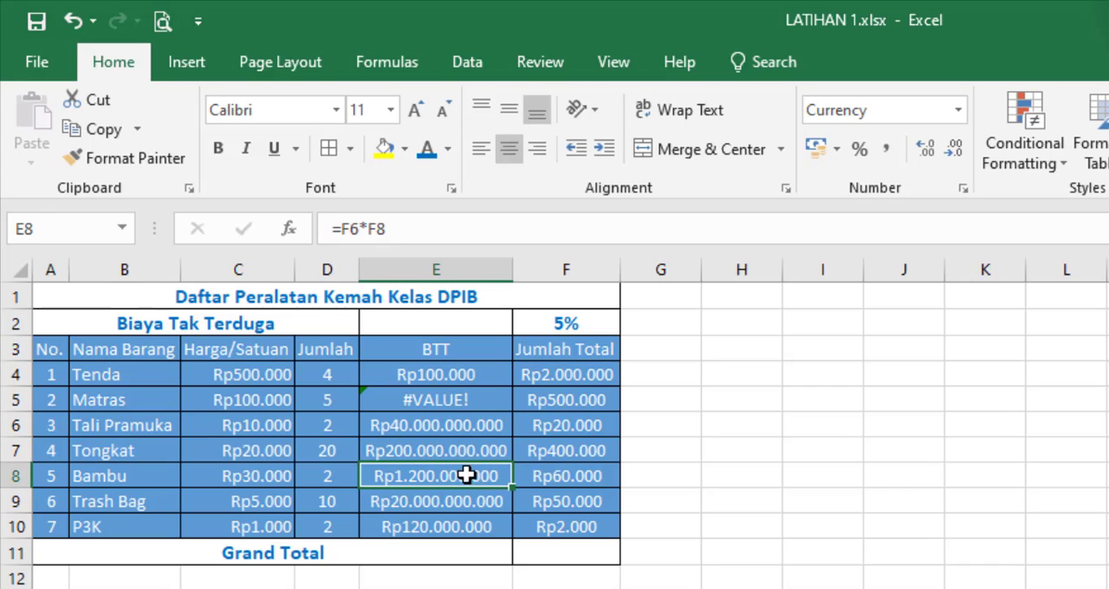
left_click(459, 374)
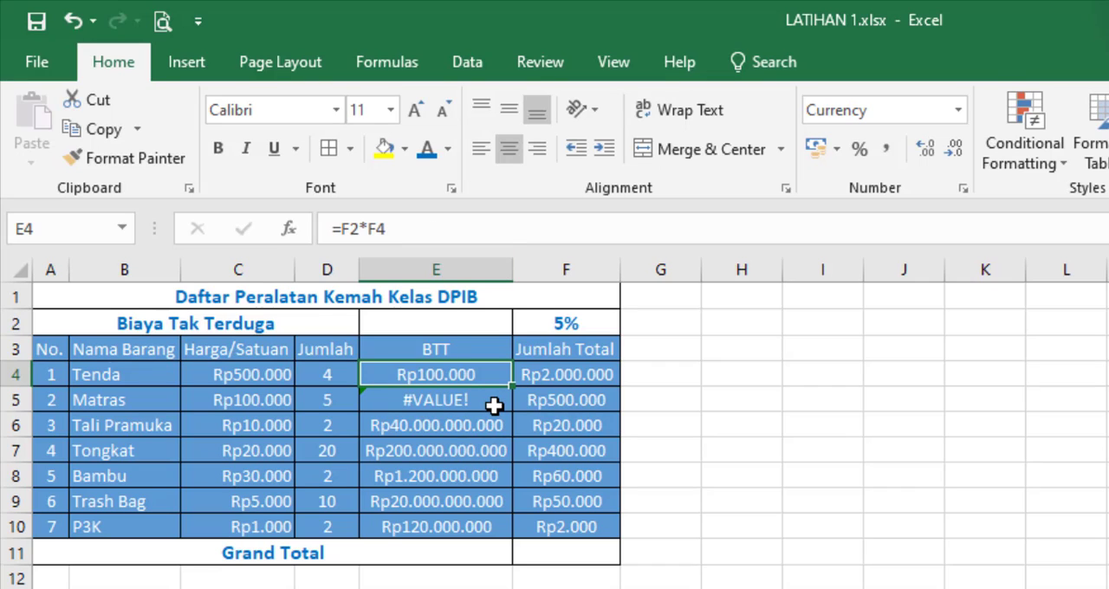
left_click(487, 405)
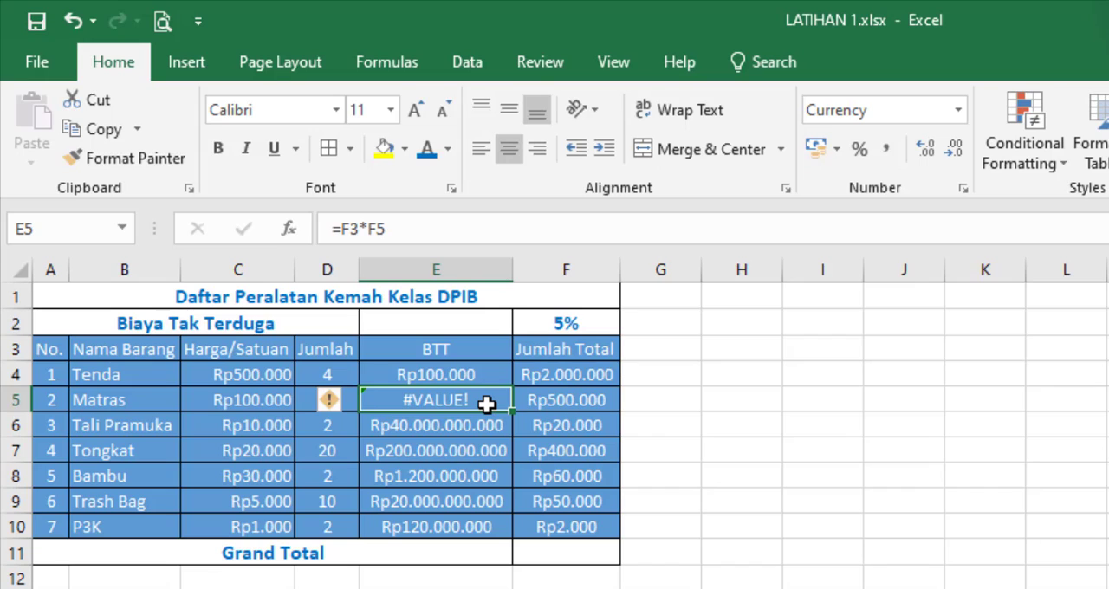
left_click(466, 373)
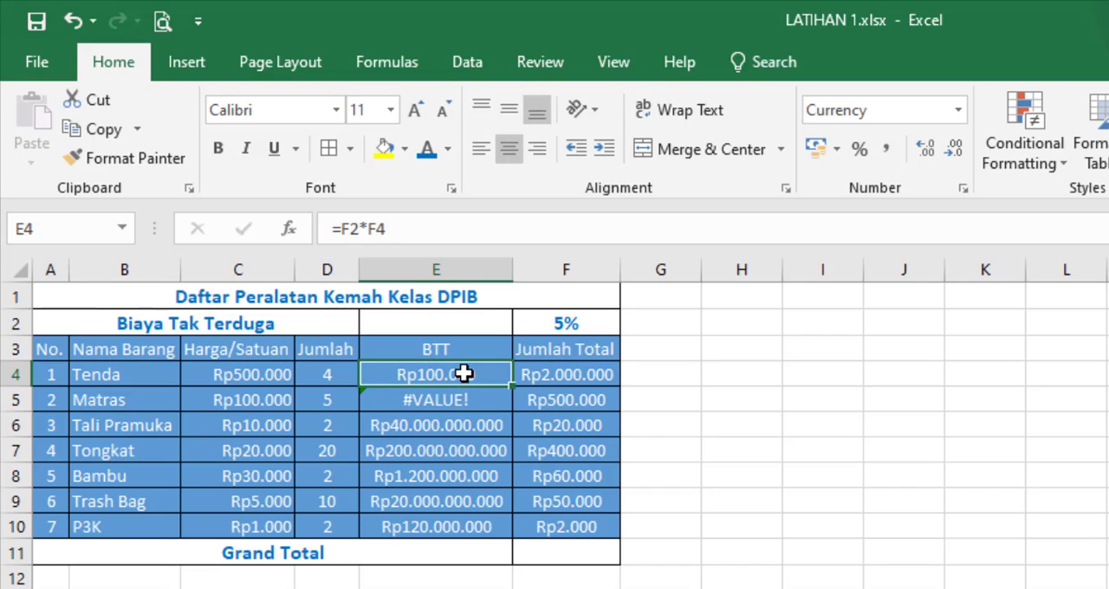
Step: Start a formula written as plain text in cell H4, beginning with '=
left_click(748, 370)
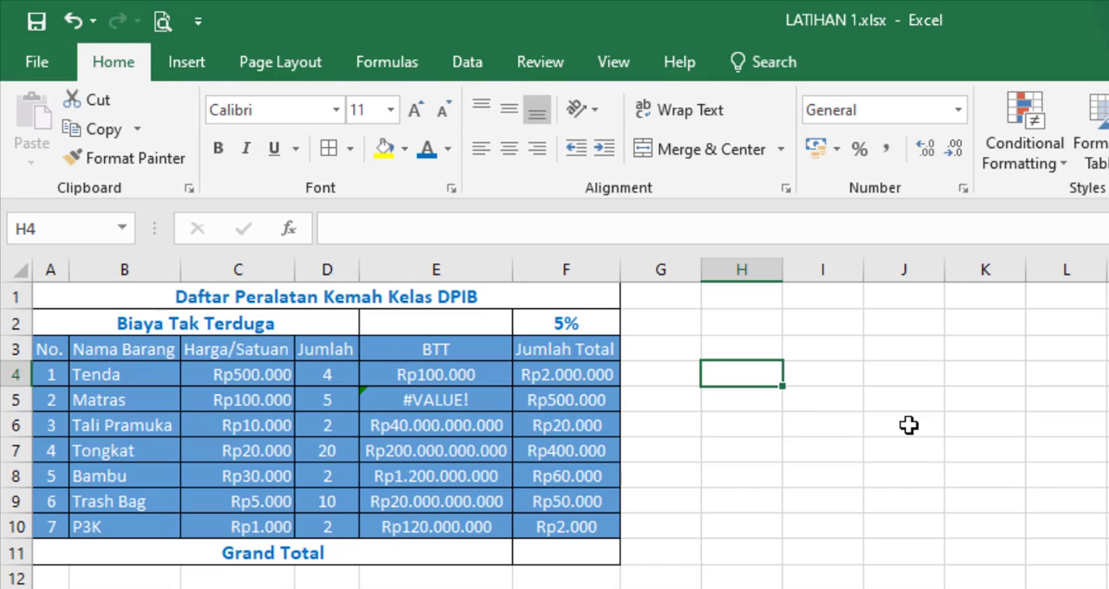
type("'=F2*F4")
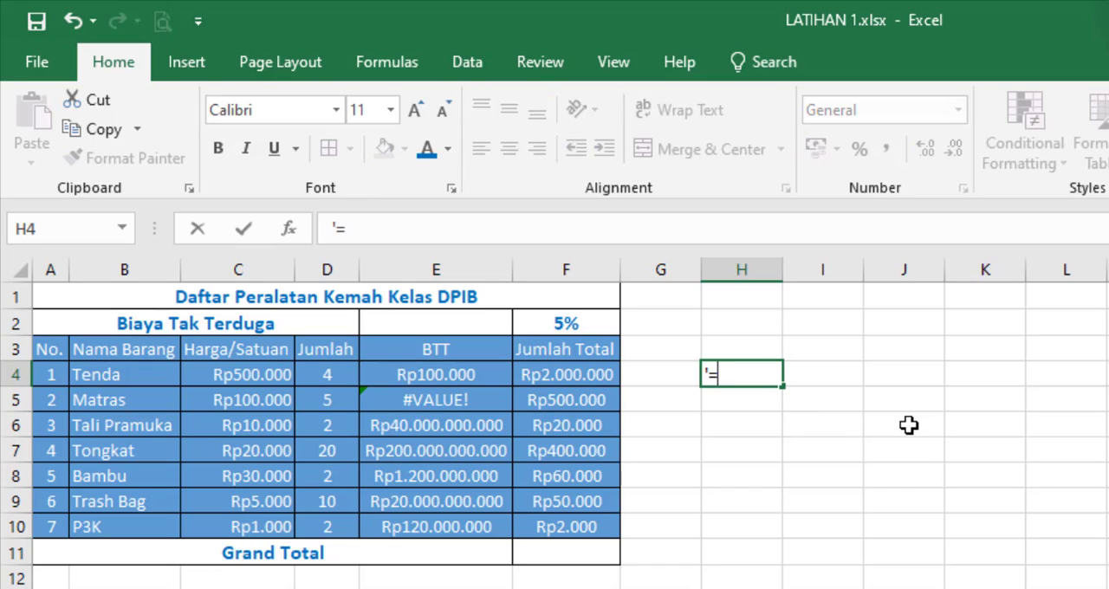
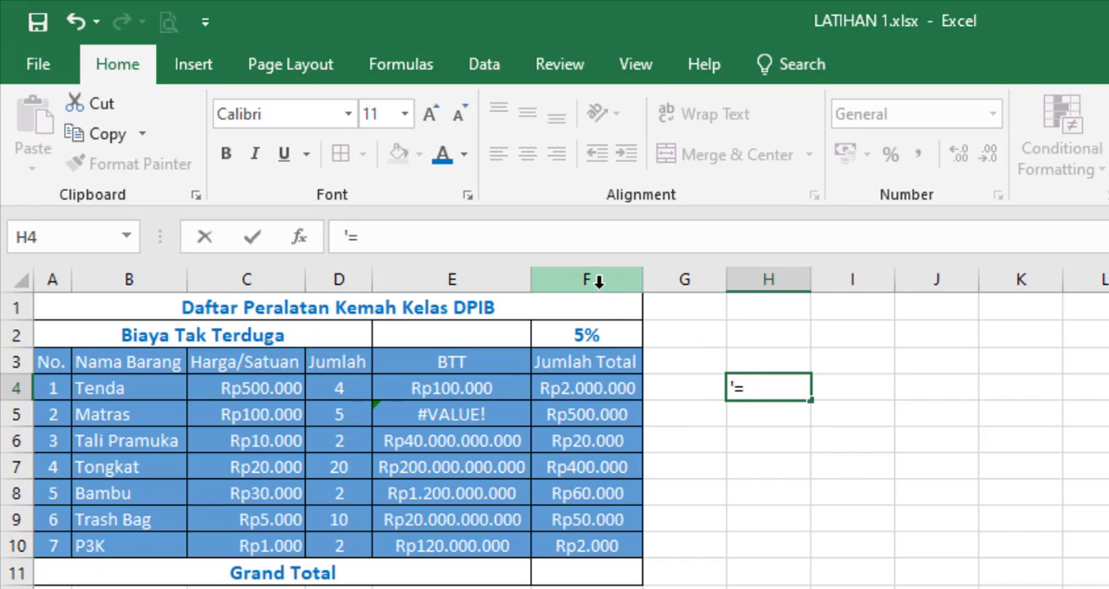
Step: Complete the plain-text formula =F2*F4 in cell H4 and label it "sel E4" in I4
type("F2")
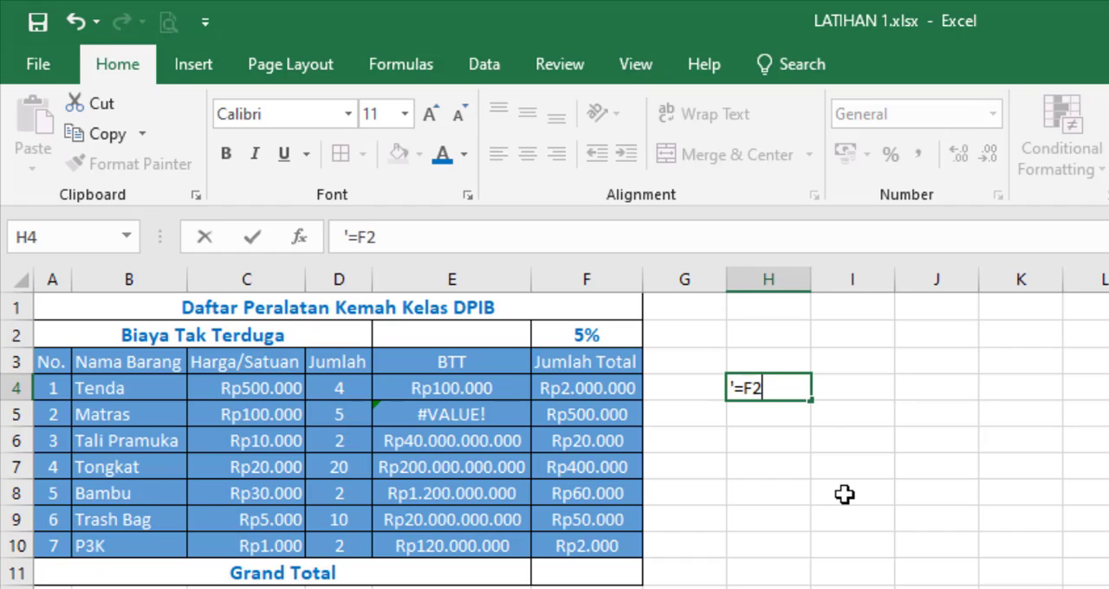
type("*")
type("4")
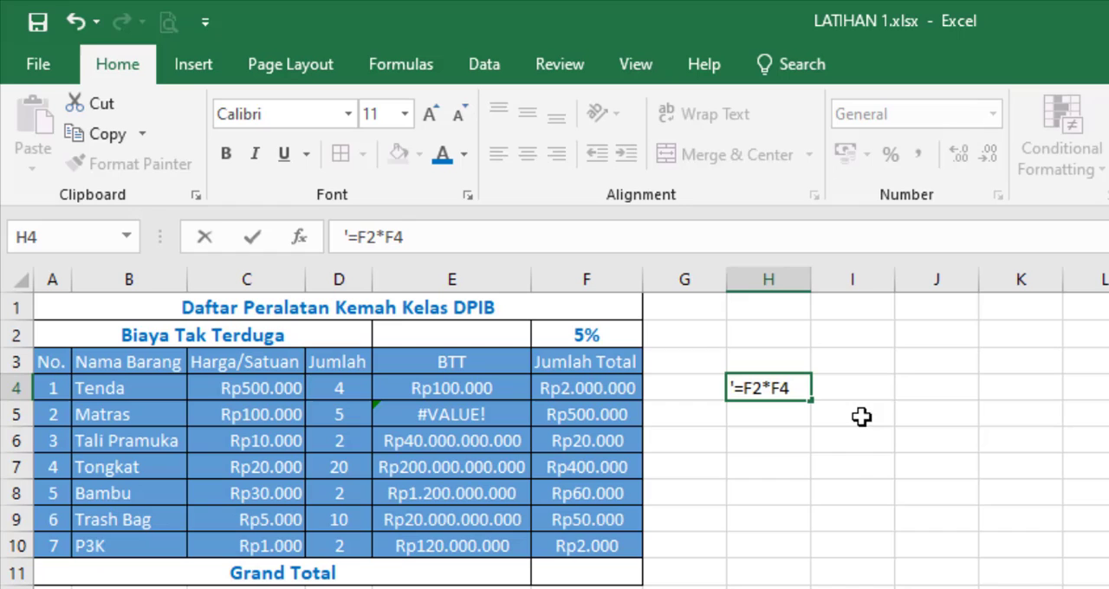
left_click(842, 514)
left_click(773, 390)
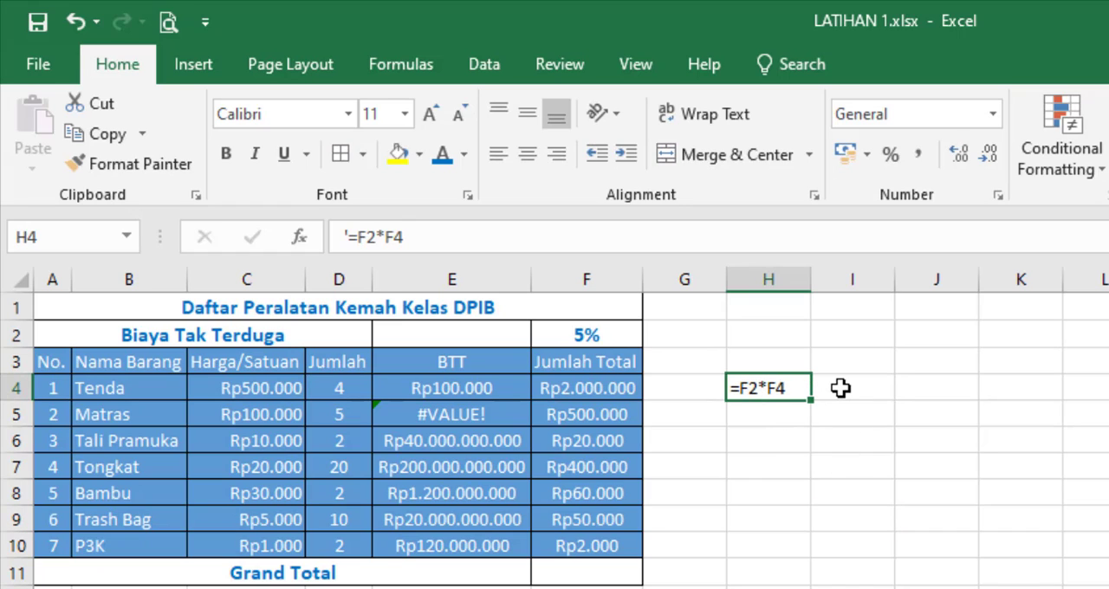
left_click(841, 389)
type("sel")
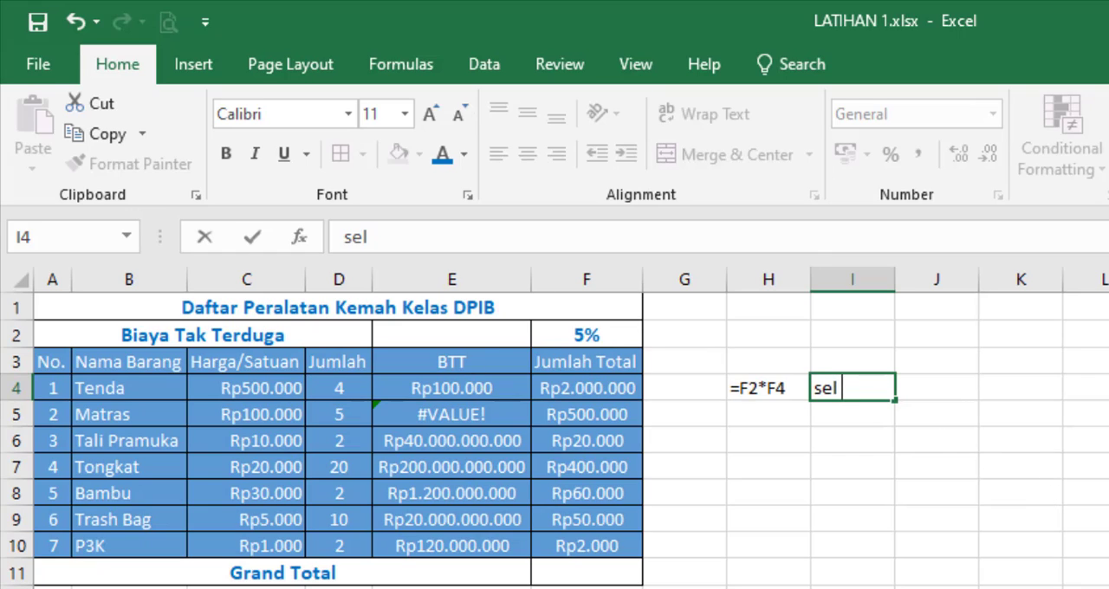
type(" E4")
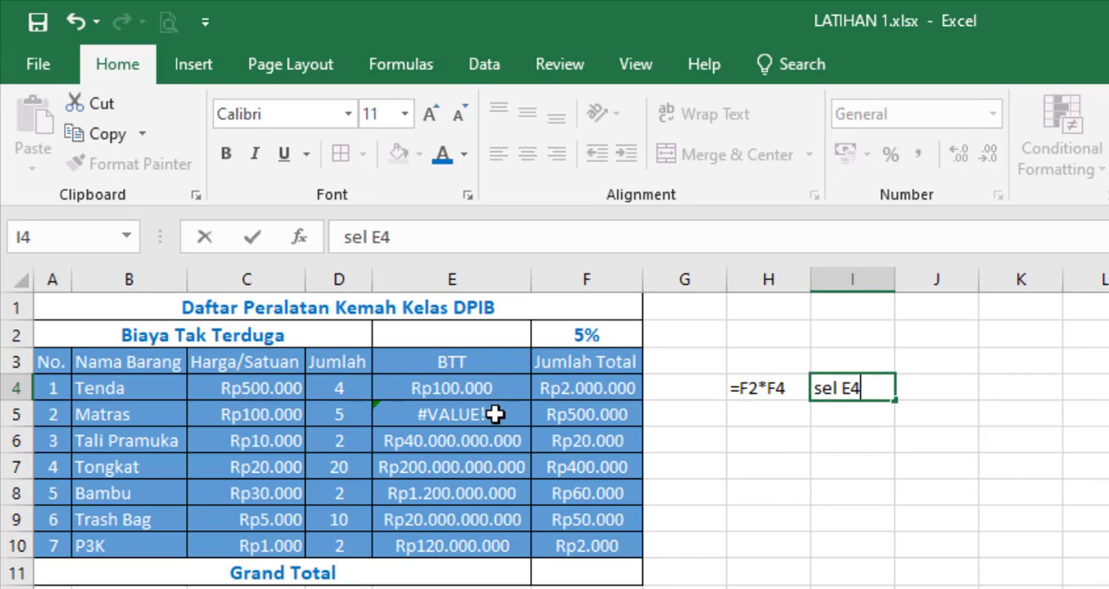
Step: Enter the label "sel E5" in cell I5
left_click(850, 417)
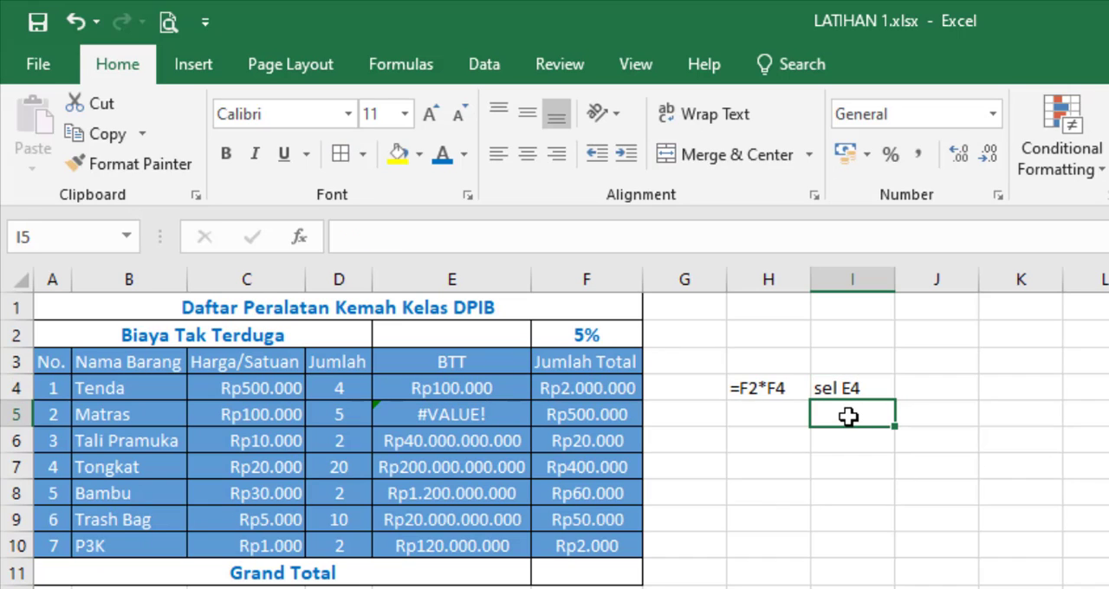
type("sel E5")
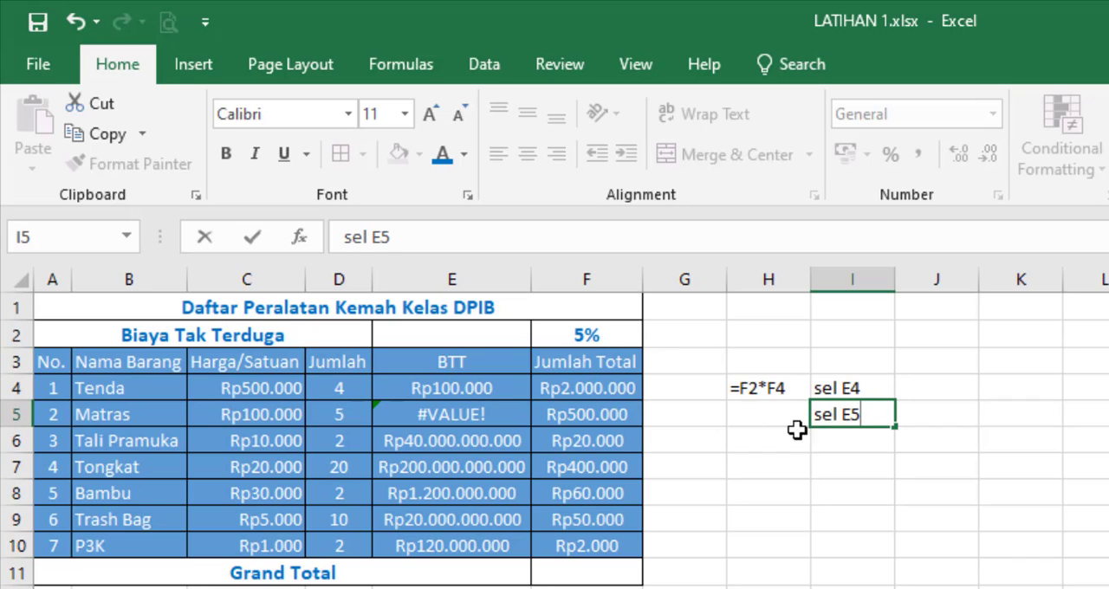
Step: Copy the formula of cell E5 into H5 as plain text, written as =F3*F5
left_click(756, 415)
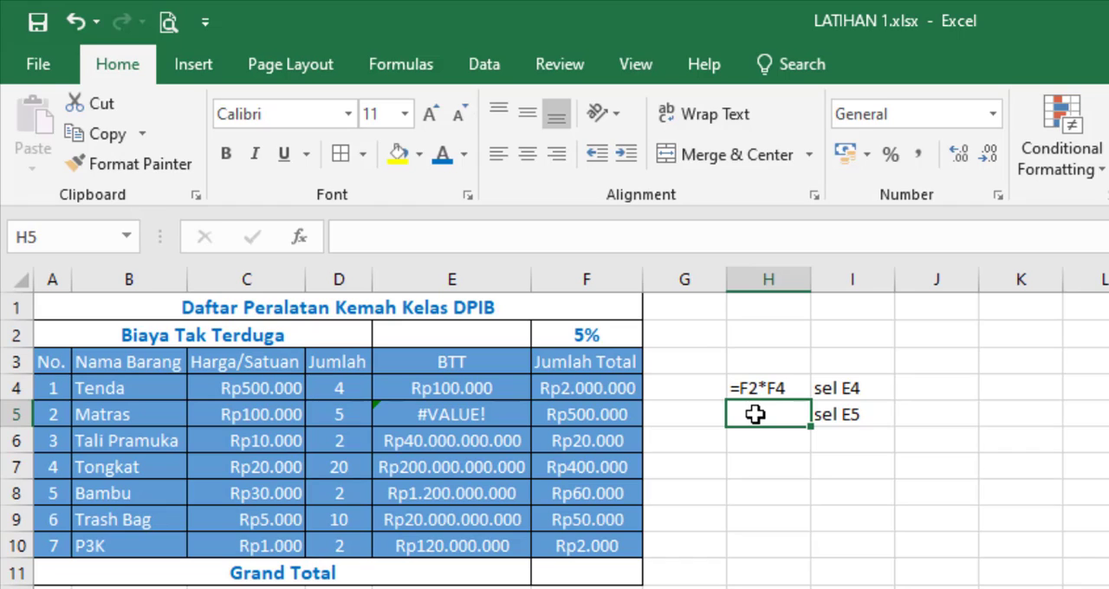
type("=")
key("BackSpace")
type("'")
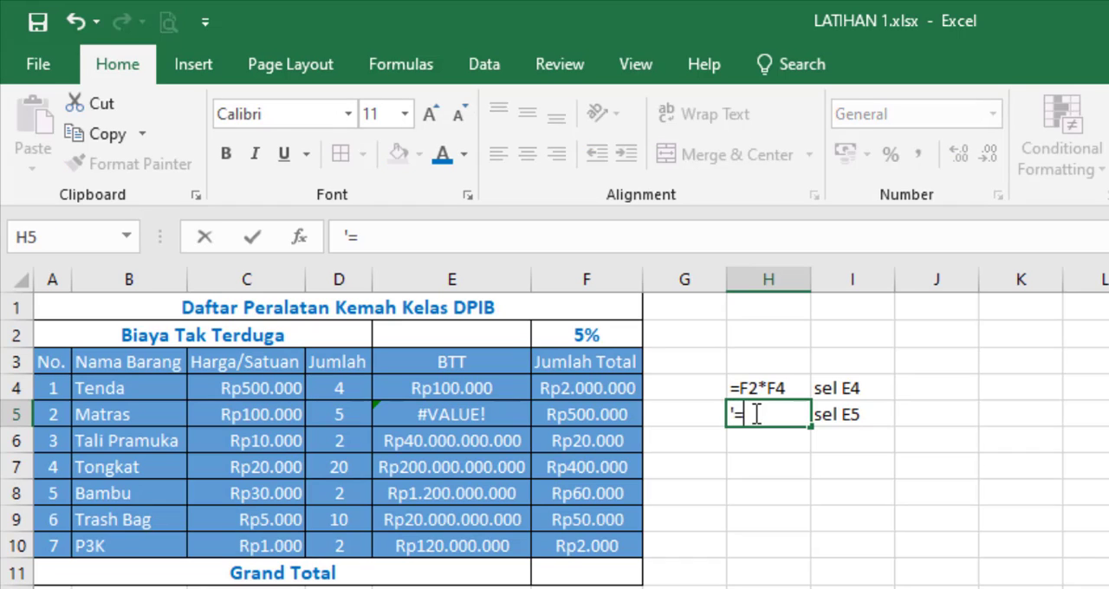
type("=")
left_click(436, 415)
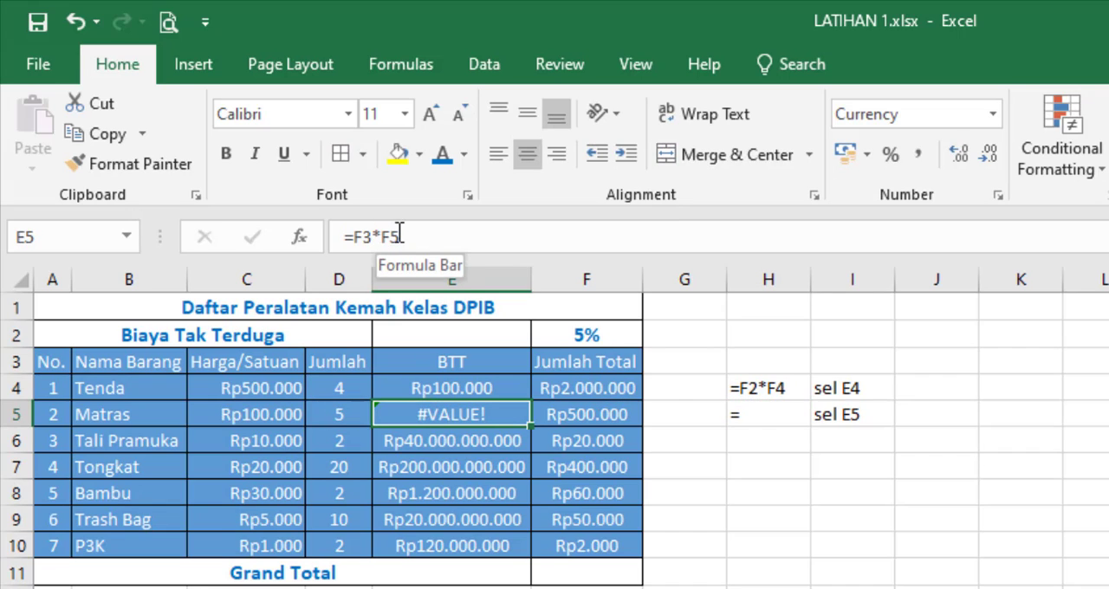
left_click(788, 413)
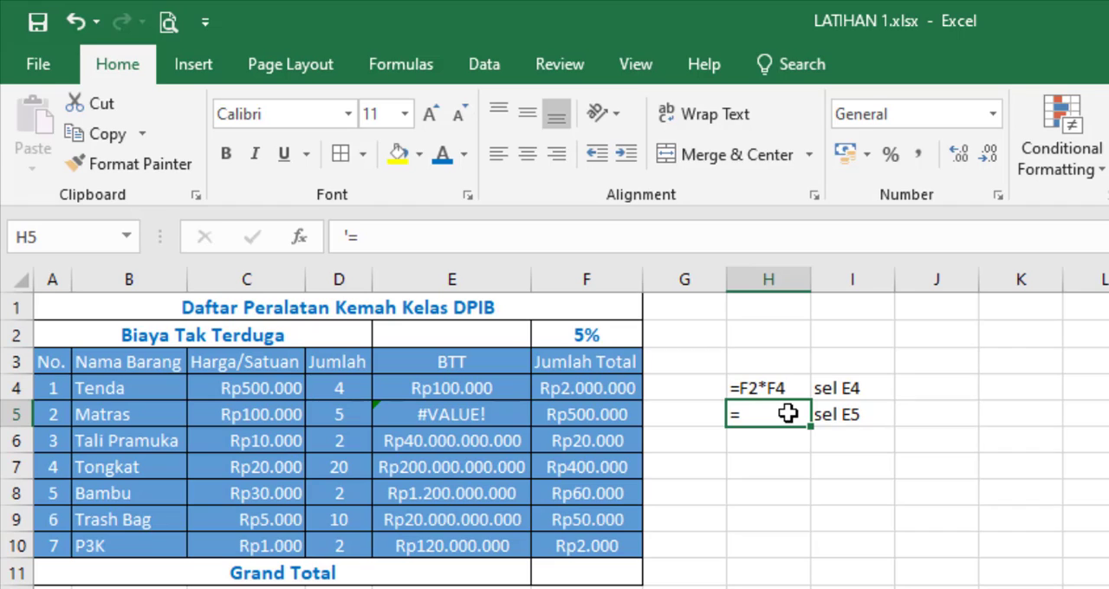
double_click(788, 414)
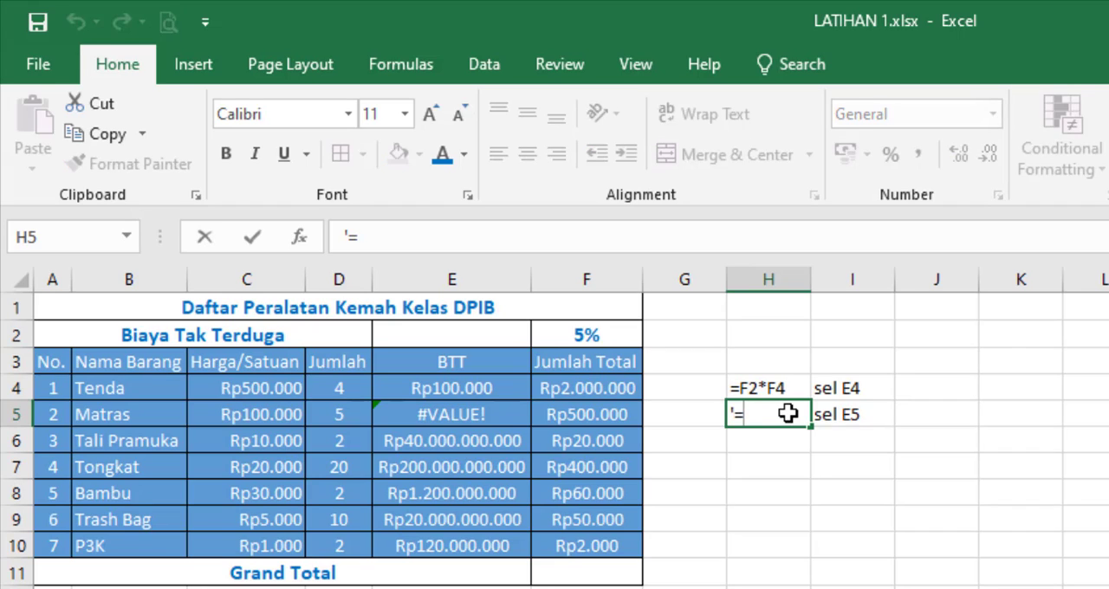
type("F3")
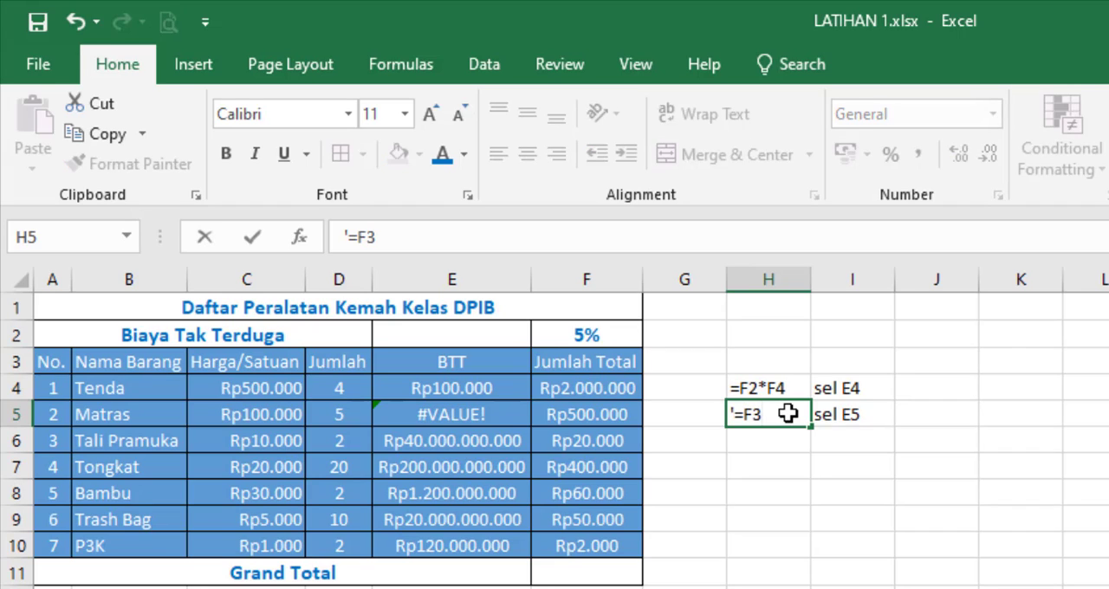
type("*F5")
left_click(780, 495)
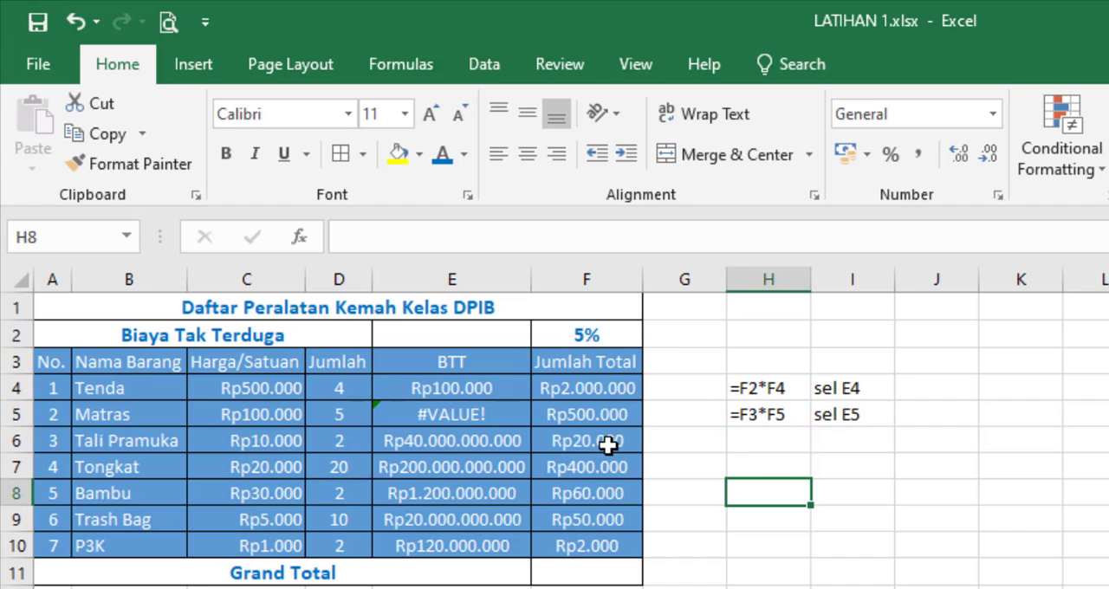
Step: Check the formula in cell E6 and write it as plain text in H6 as =F4*F6
left_click(478, 439)
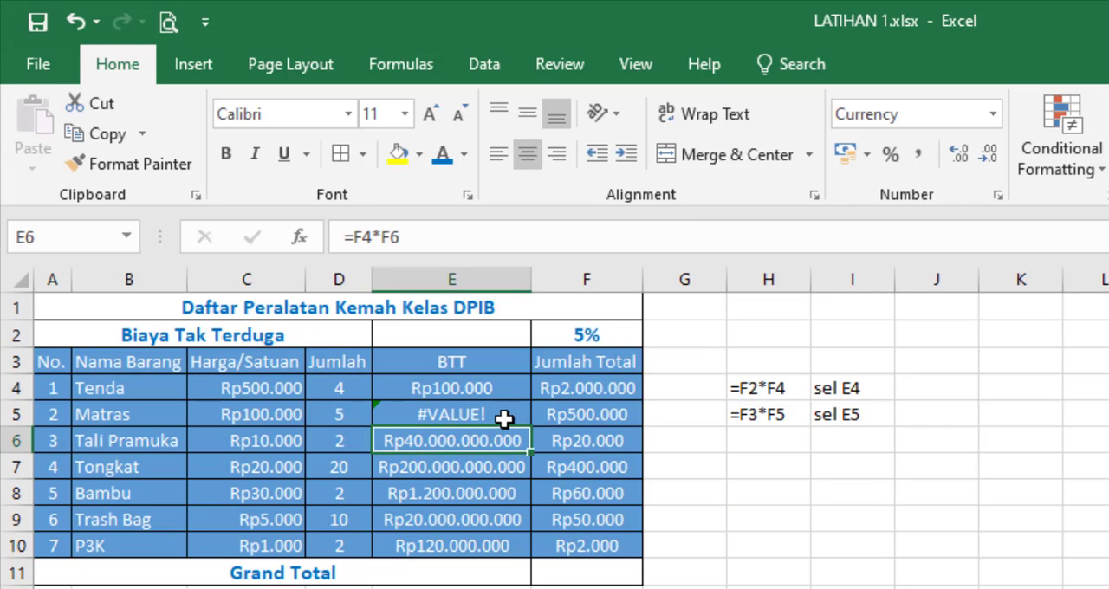
left_click(499, 418)
left_click(501, 435)
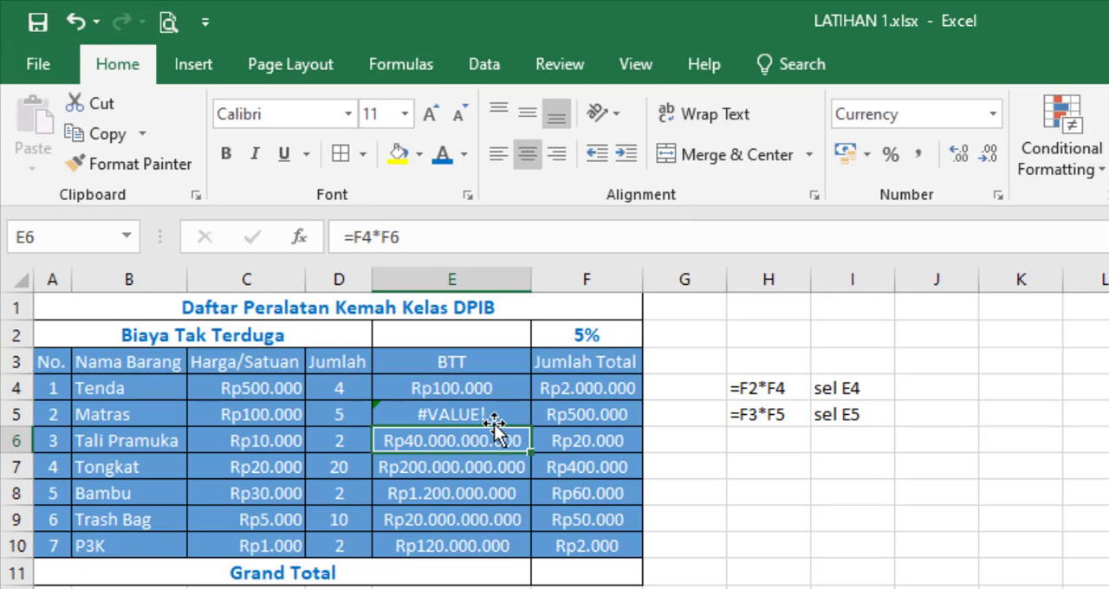
left_click(491, 413)
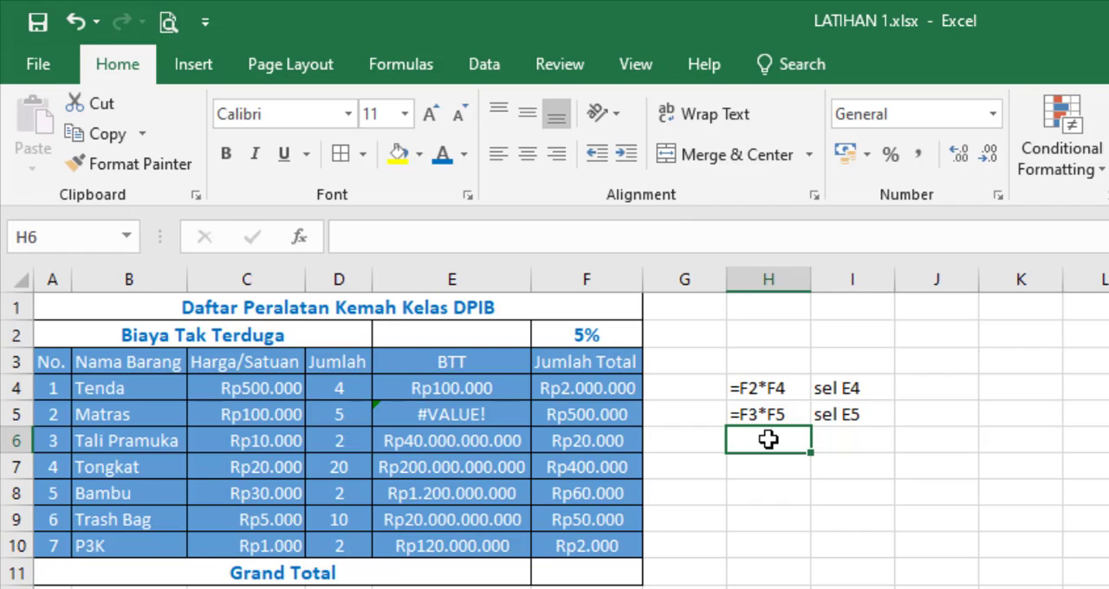
type("'=")
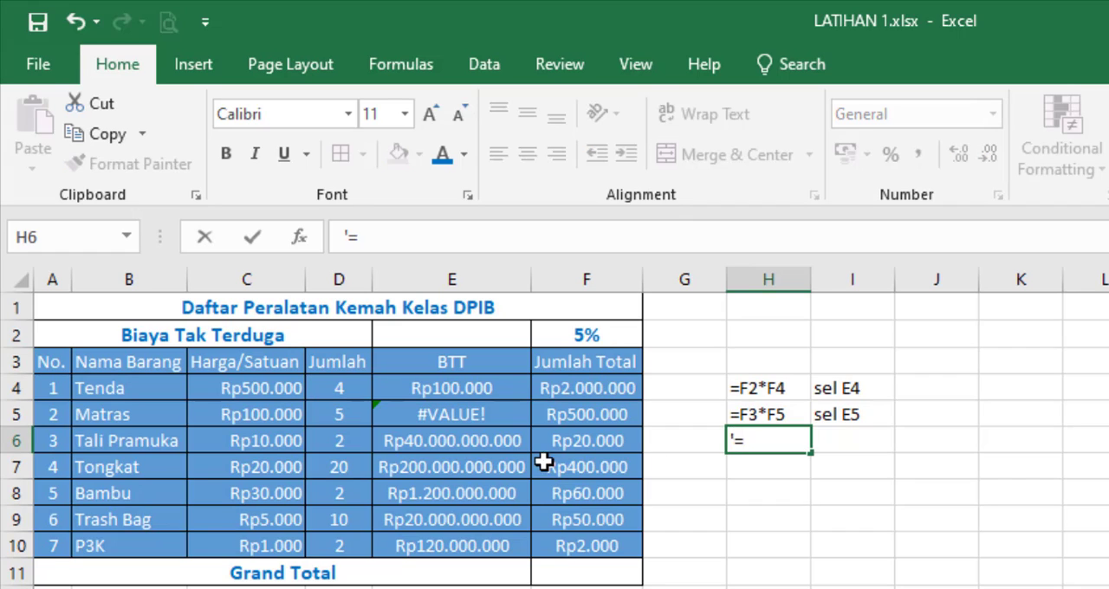
left_click(483, 442)
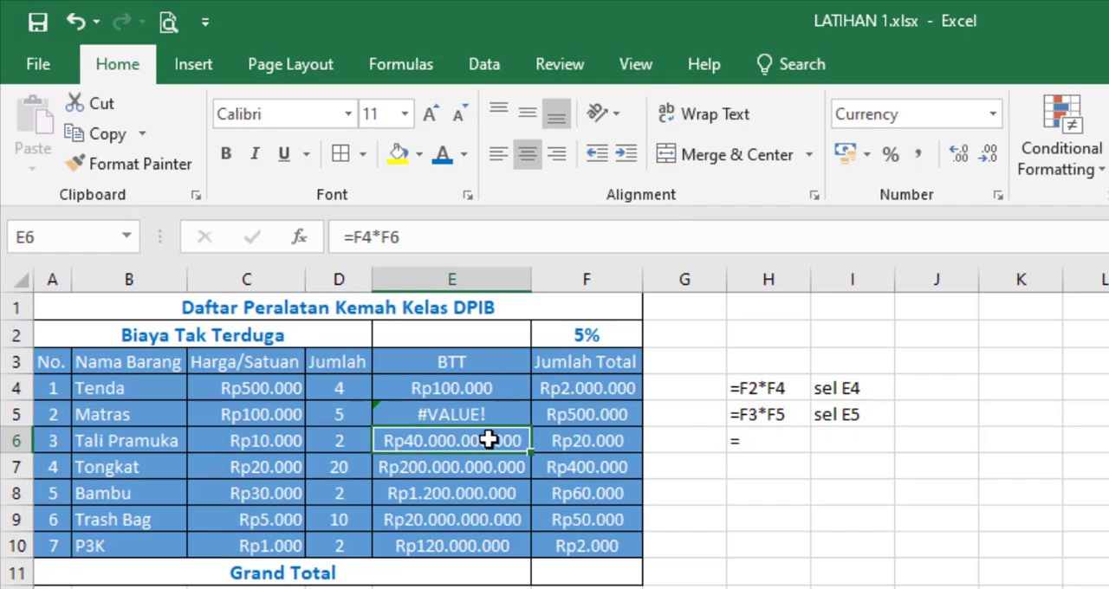
left_click(771, 441)
double_click(771, 441)
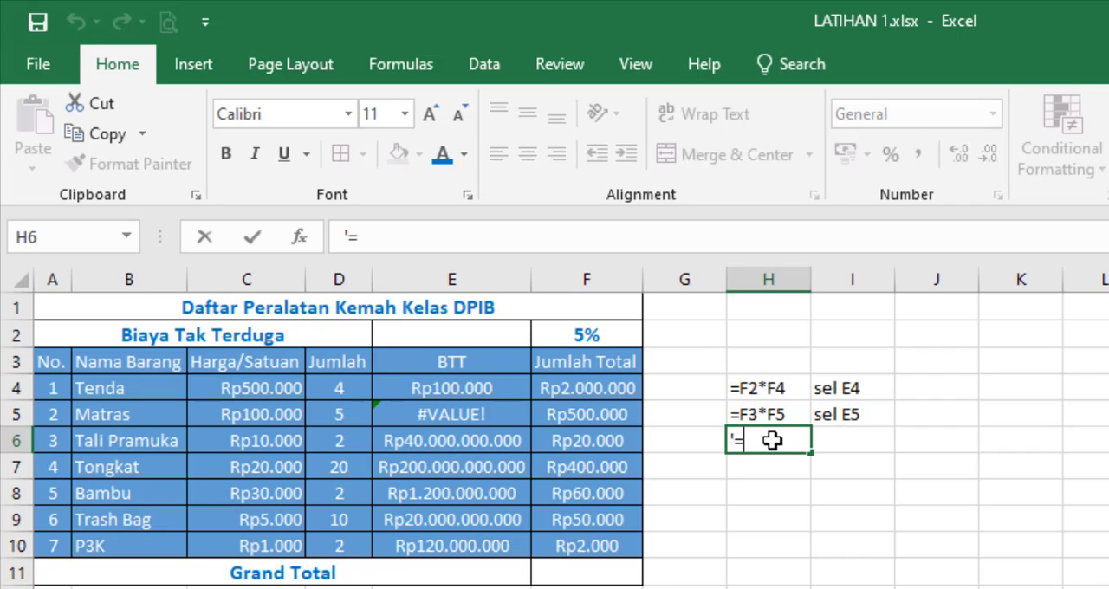
type("F4")
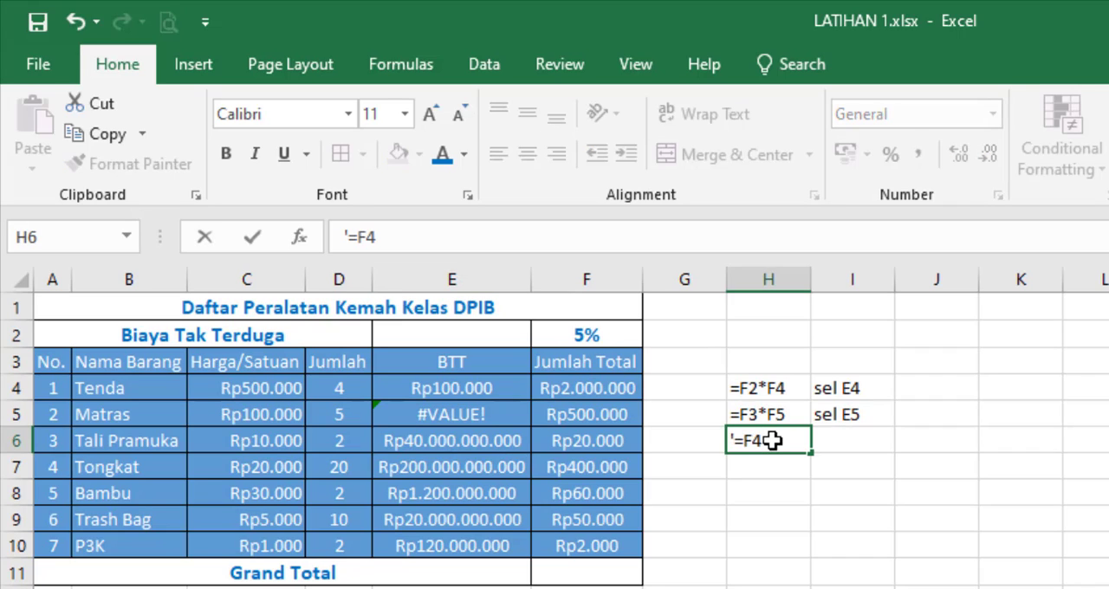
type("*F6")
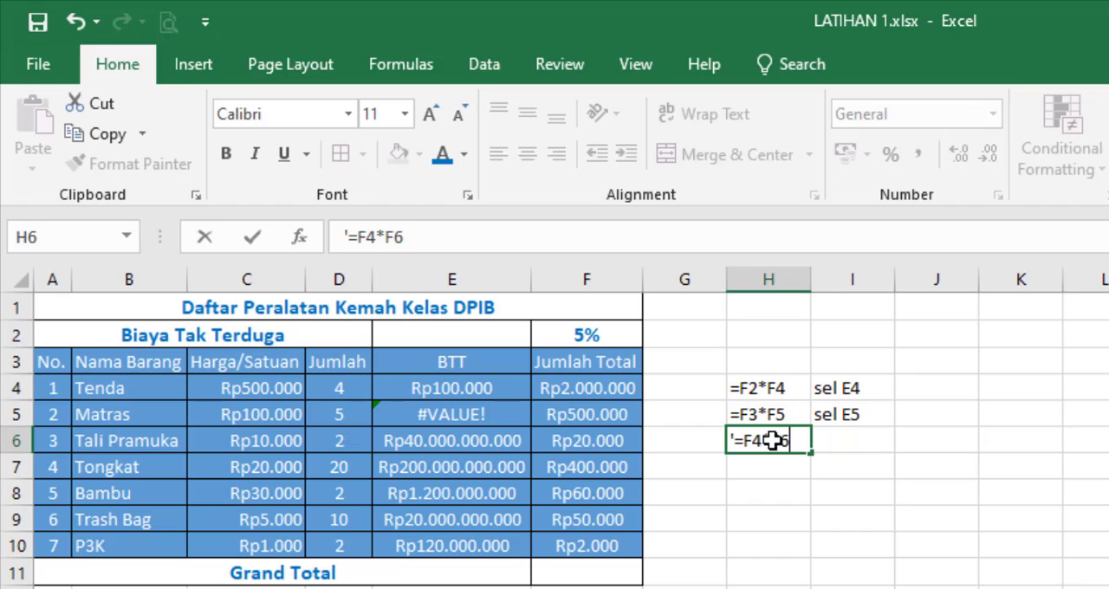
left_click(840, 514)
Step: Enter the label "sel E6" in cell I6
left_click(859, 437)
type("se")
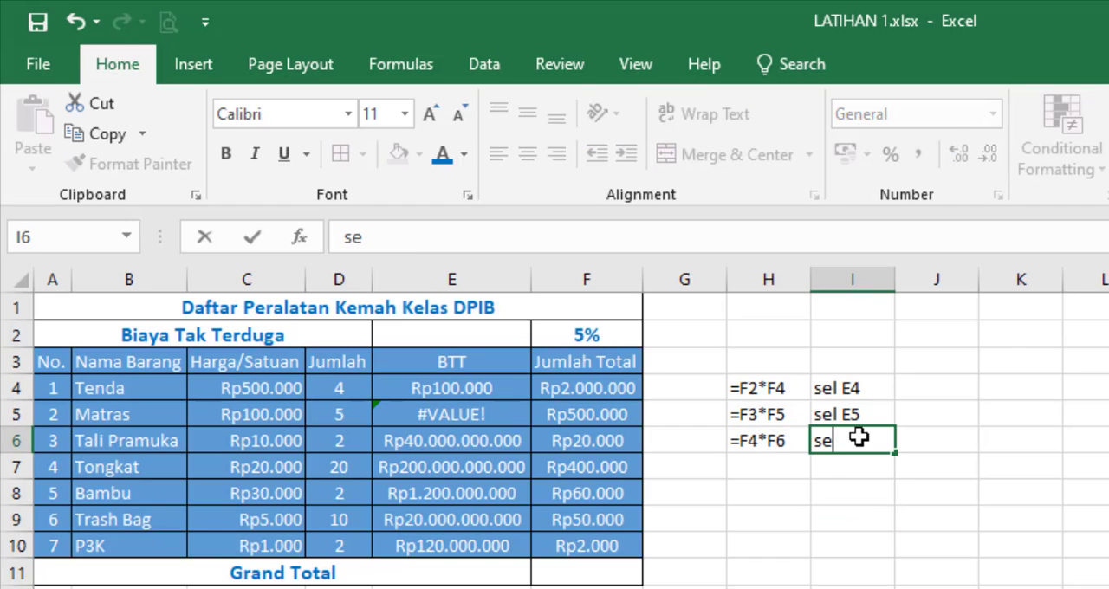
type("l E6")
Step: Write =F5*F7 as plain text in cell H7, label it "sel E7" in I7, and check it against E7
left_click(766, 474)
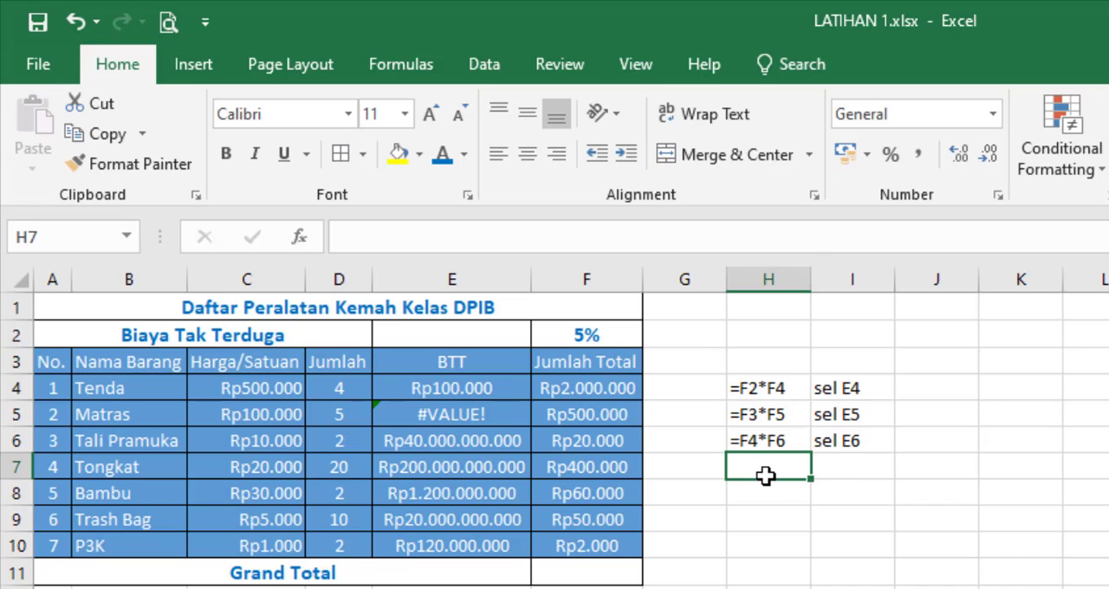
type("'=")
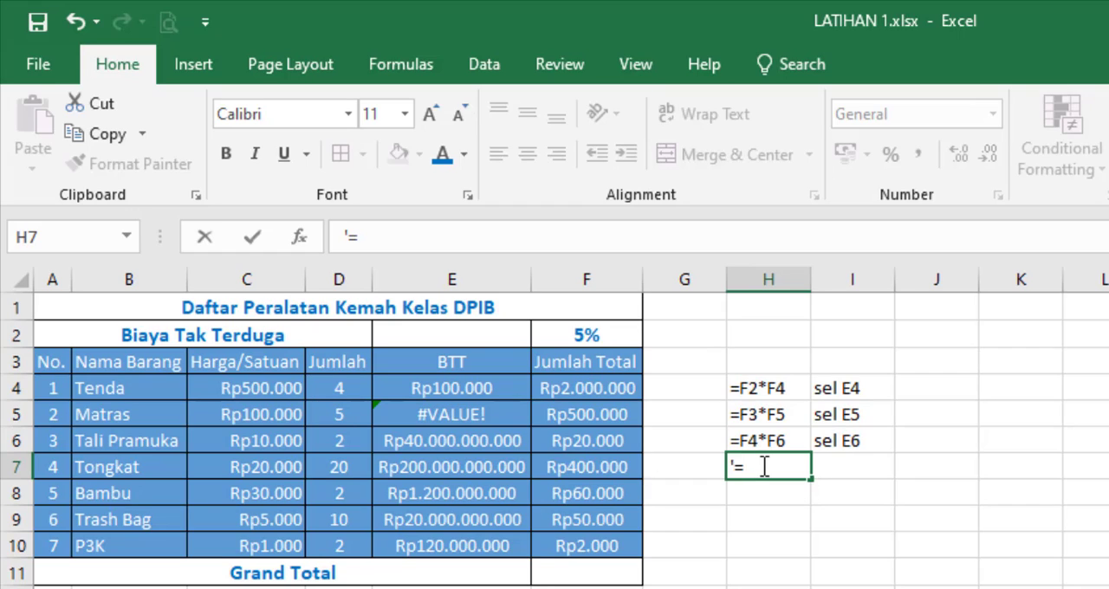
type("F5*F7")
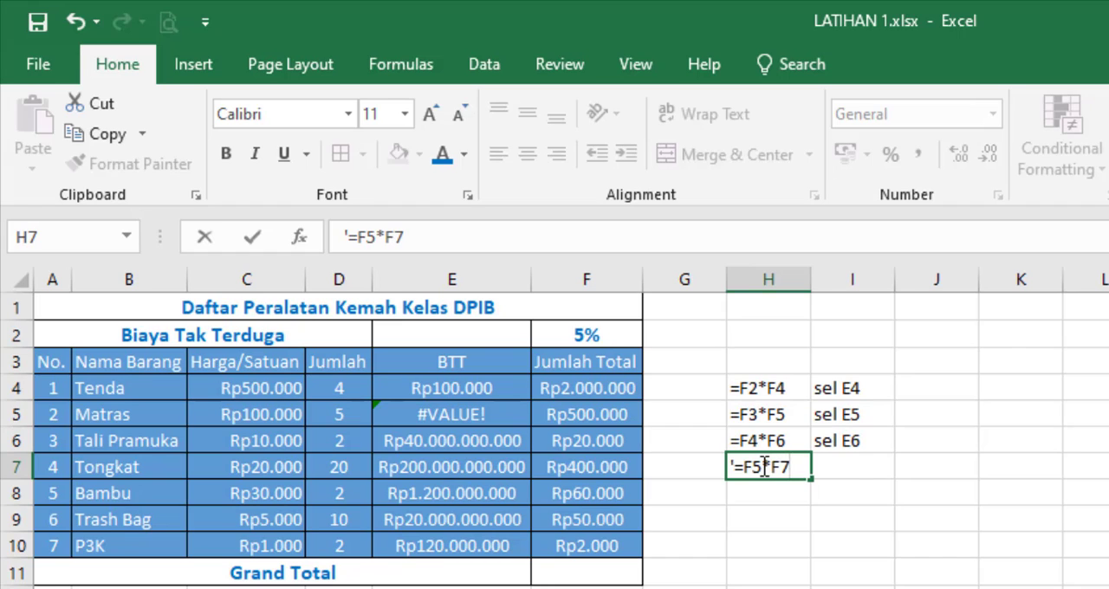
left_click(849, 474)
type("se")
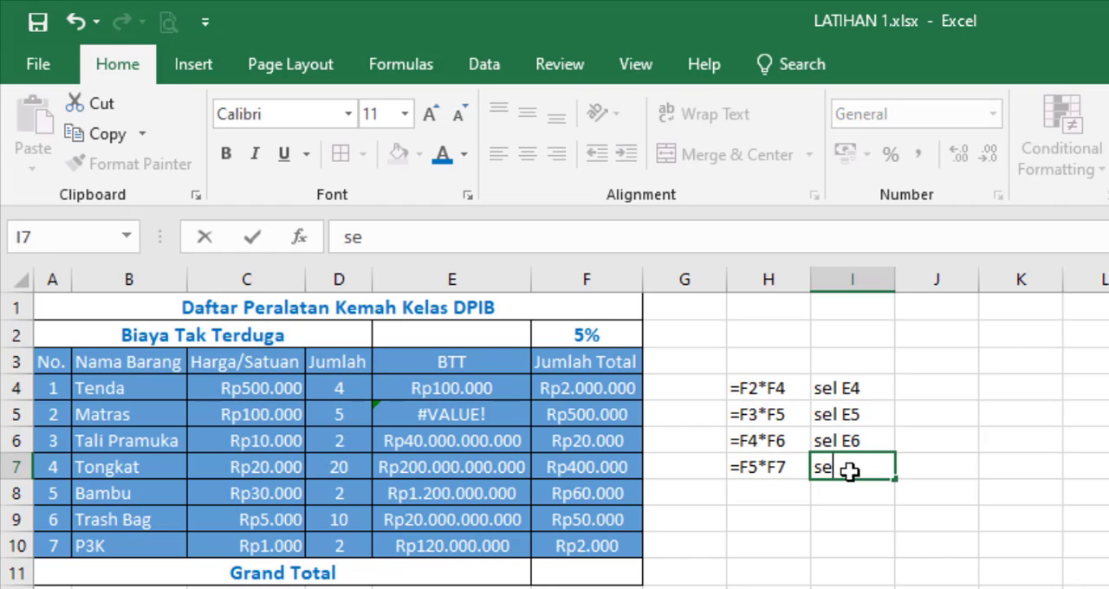
type("l E7")
left_click(482, 466)
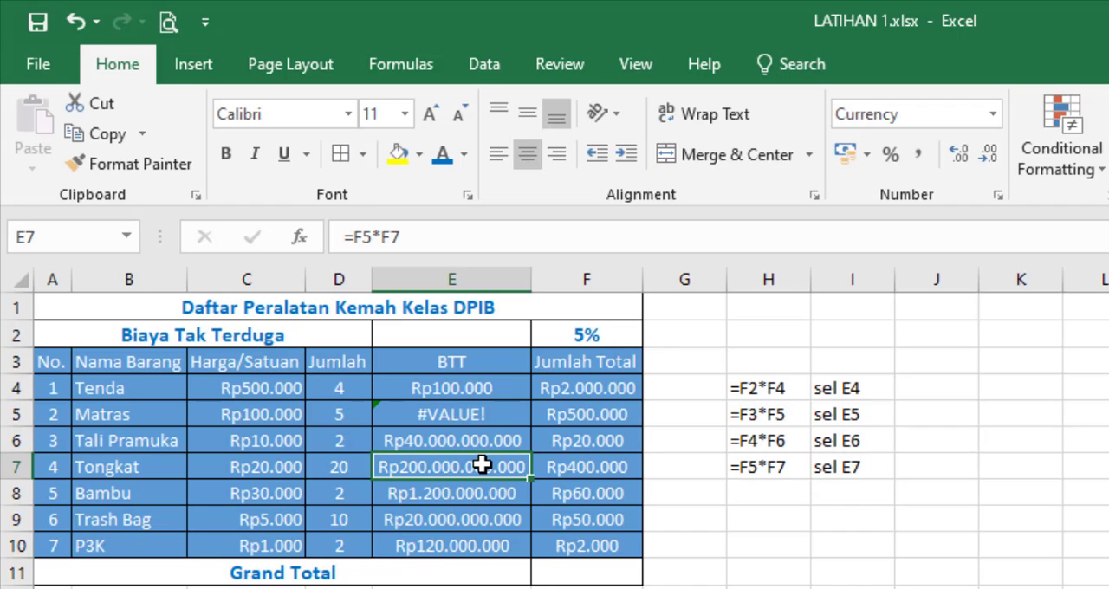
Step: Write =F6*F8 as plain text in cell H8 and label it "sel E8" in I8
left_click(764, 493)
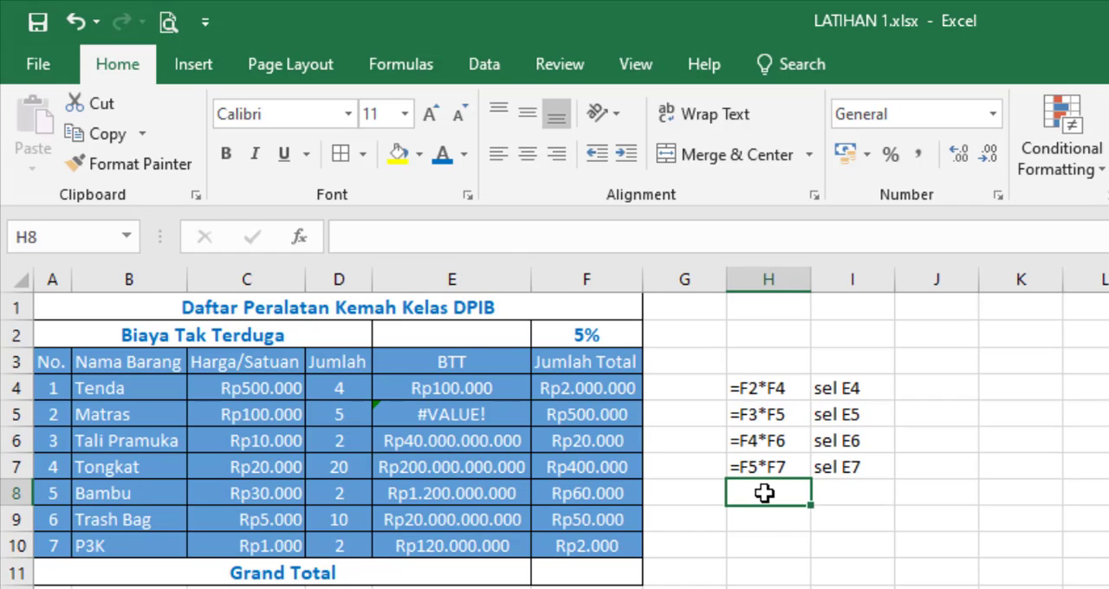
type("'=")
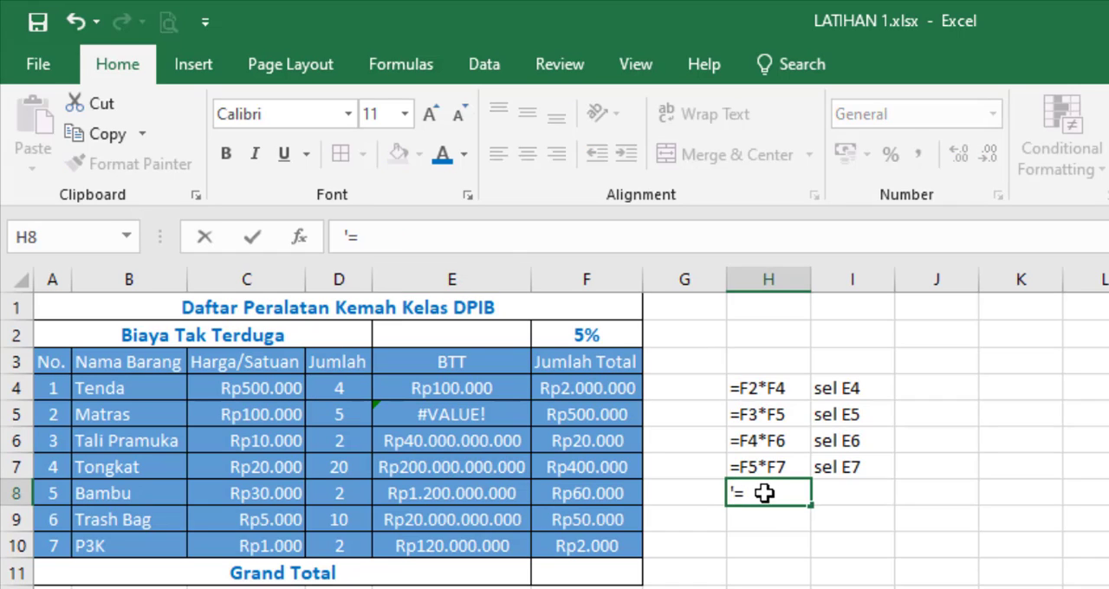
type("F6*F8")
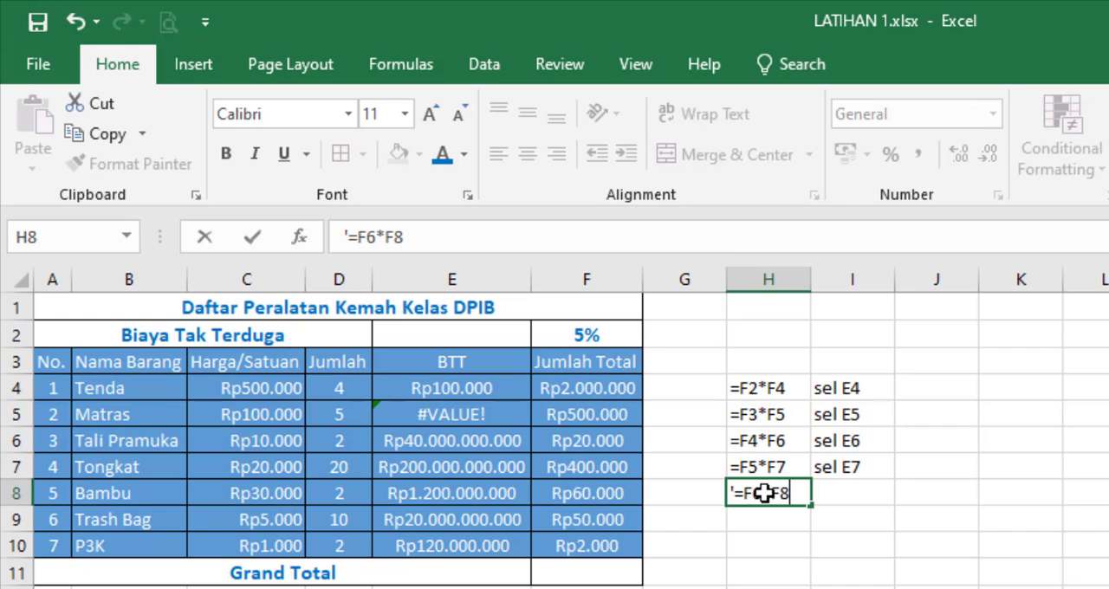
left_click(844, 493)
type("sel E8")
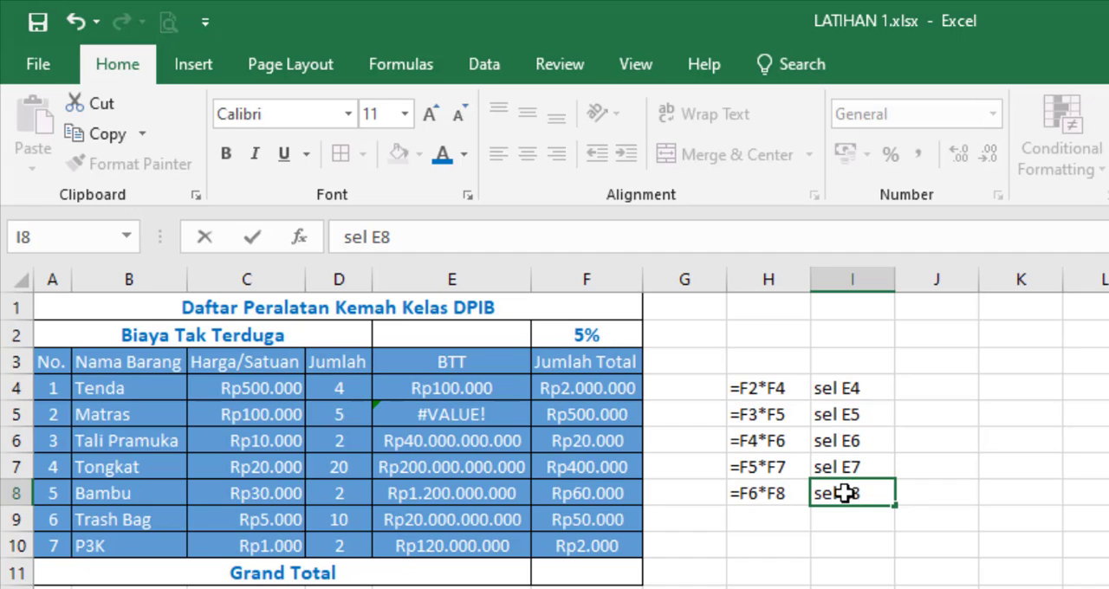
Step: Write =F7*F9 as plain text in cell H9 and label it "sel E9" in I9
left_click(785, 518)
type("=")
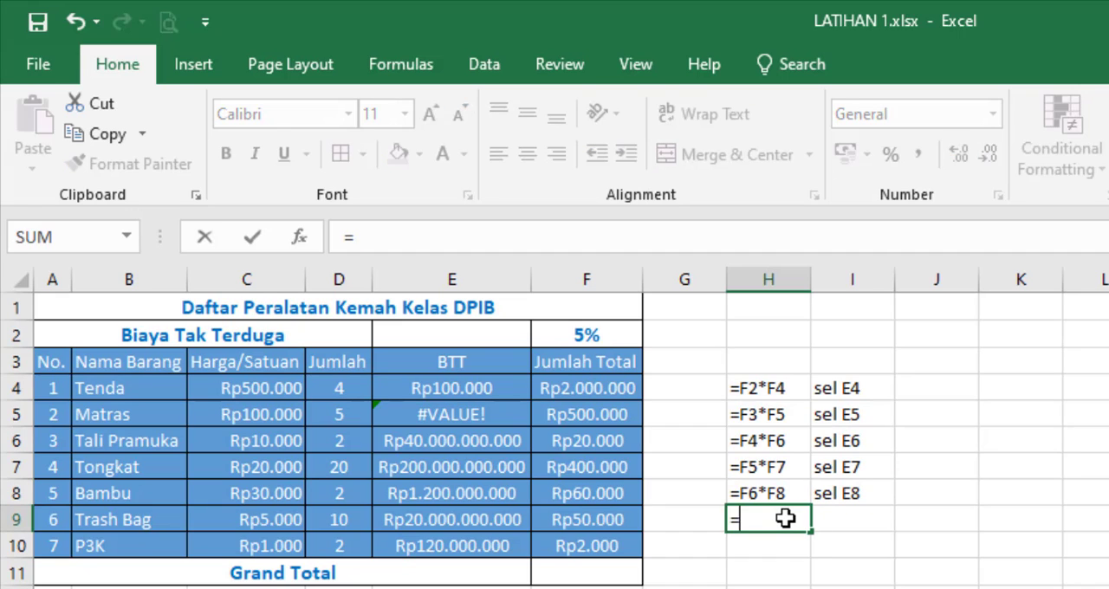
key("BackSpace")
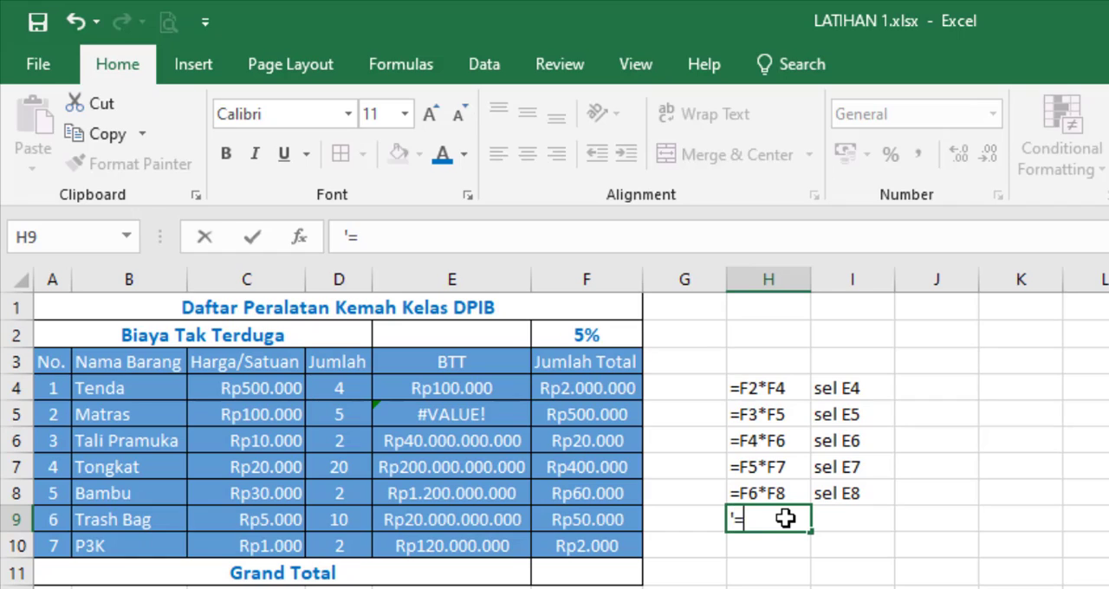
type("'=F7*F")
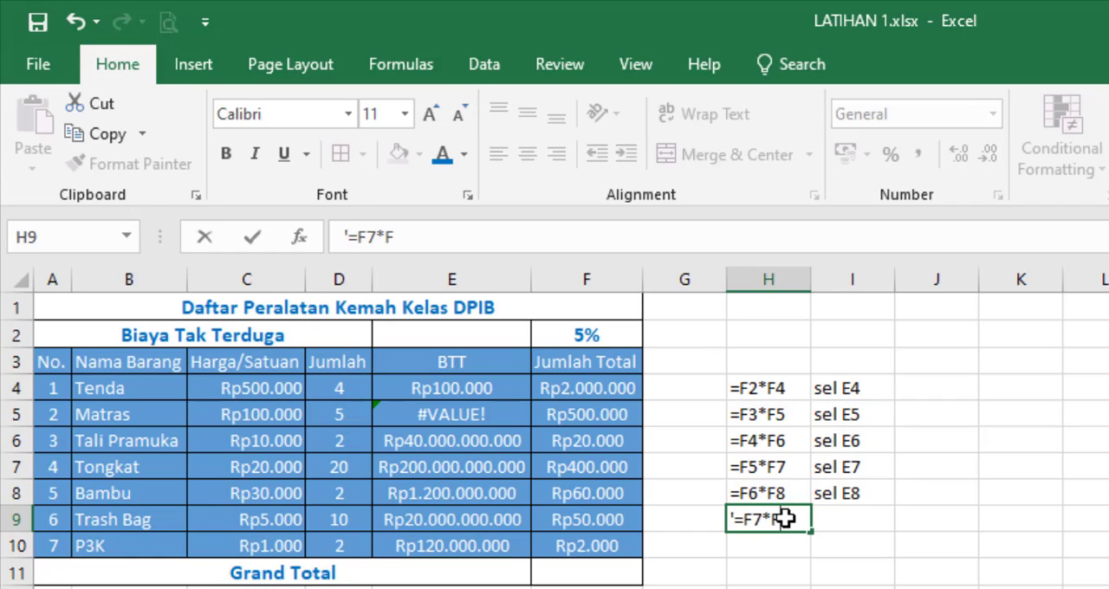
type("9")
key("Tab")
type("s")
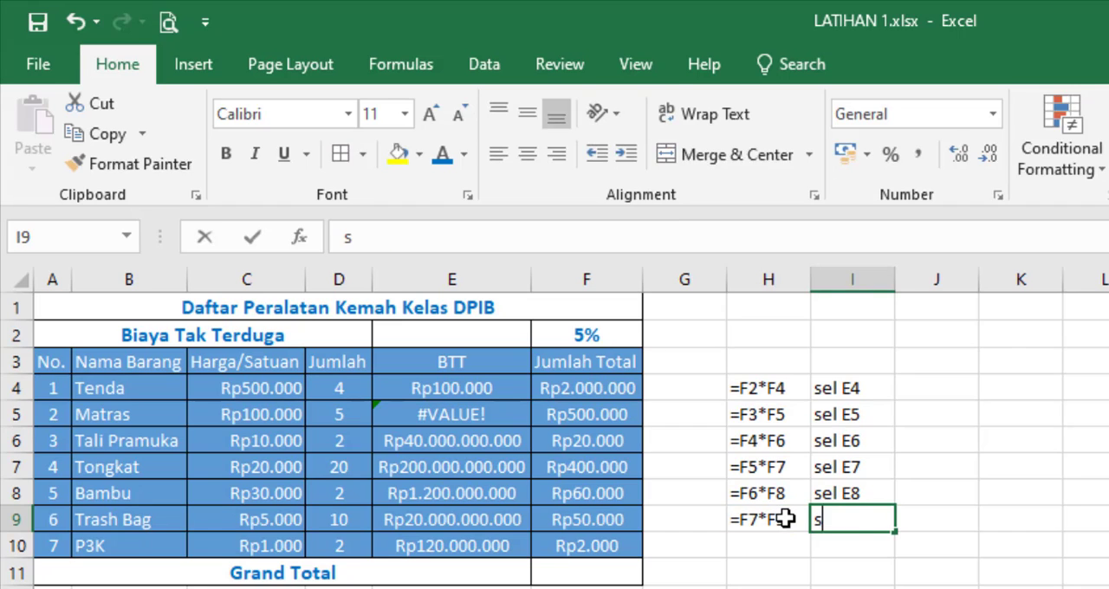
type("el E9")
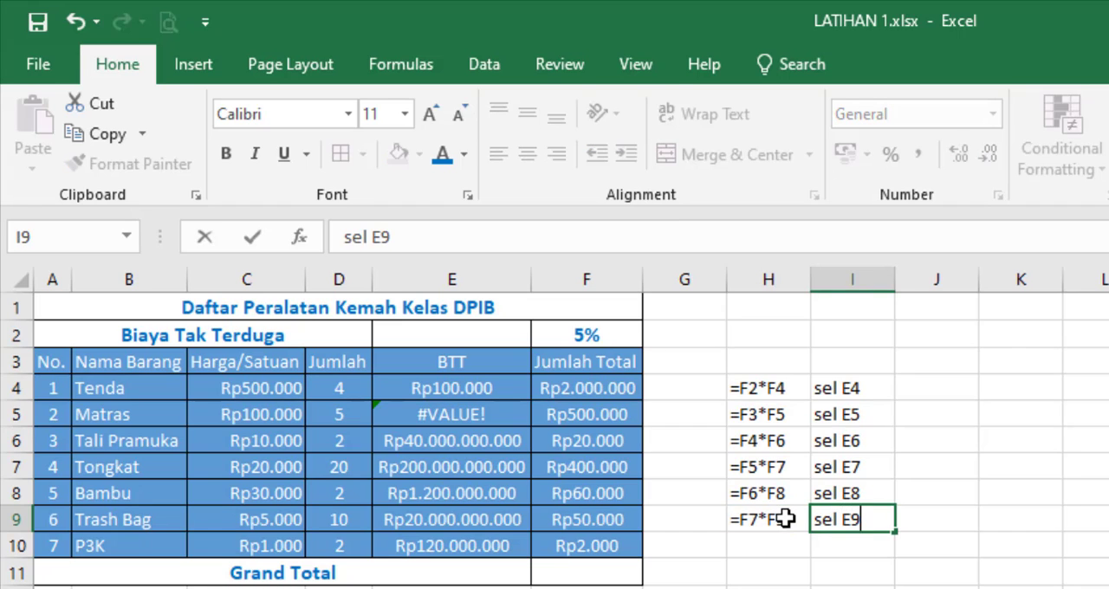
key("Return")
Step: Write =F8*F10 as plain text in cell H10
key("Left")
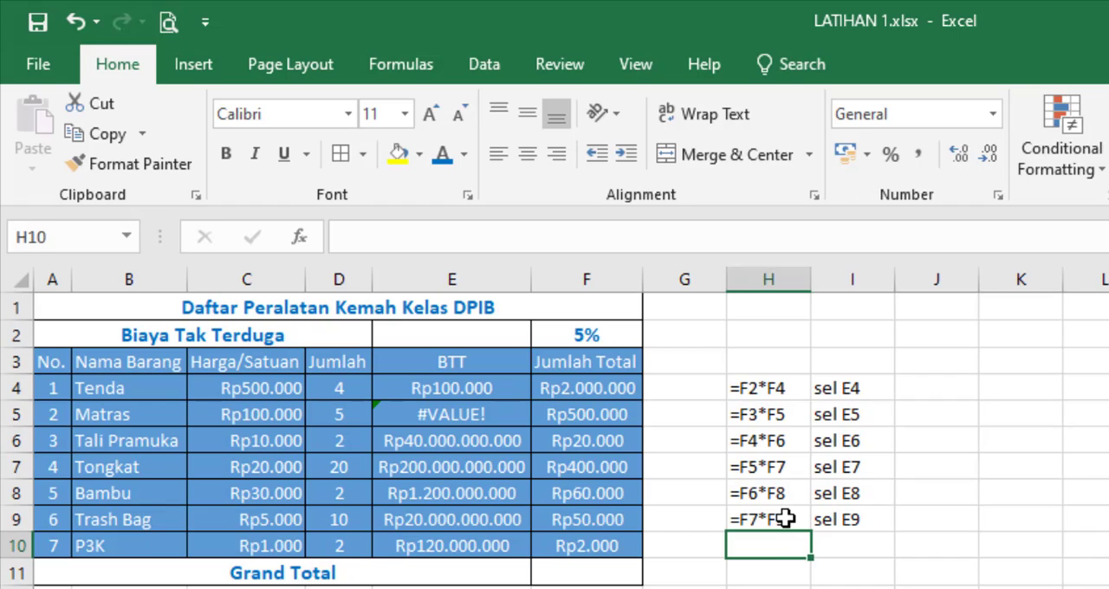
type("=")
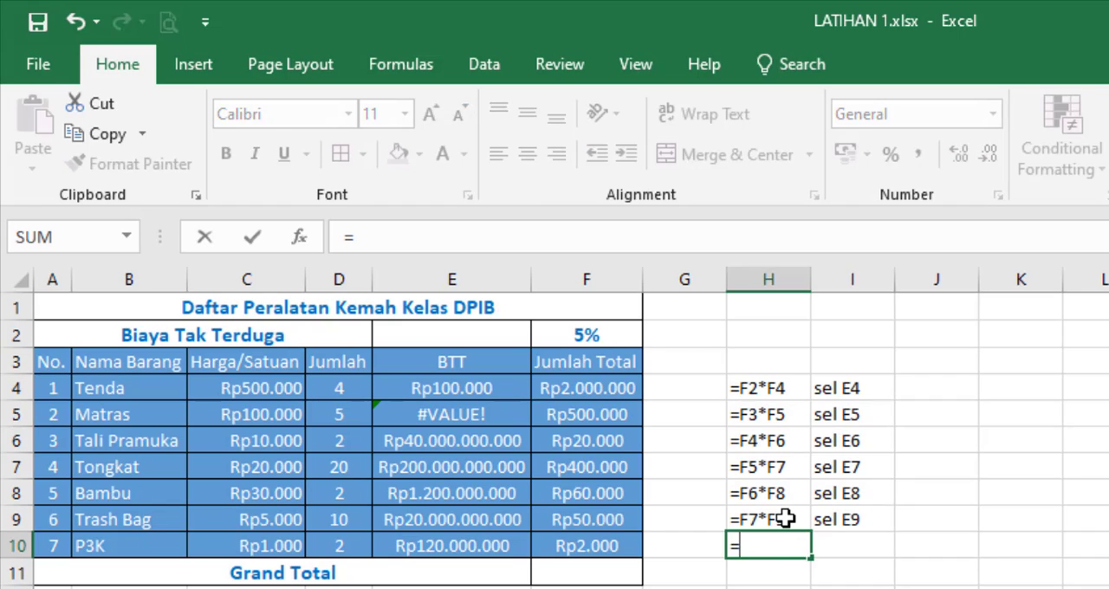
key("BackSpace")
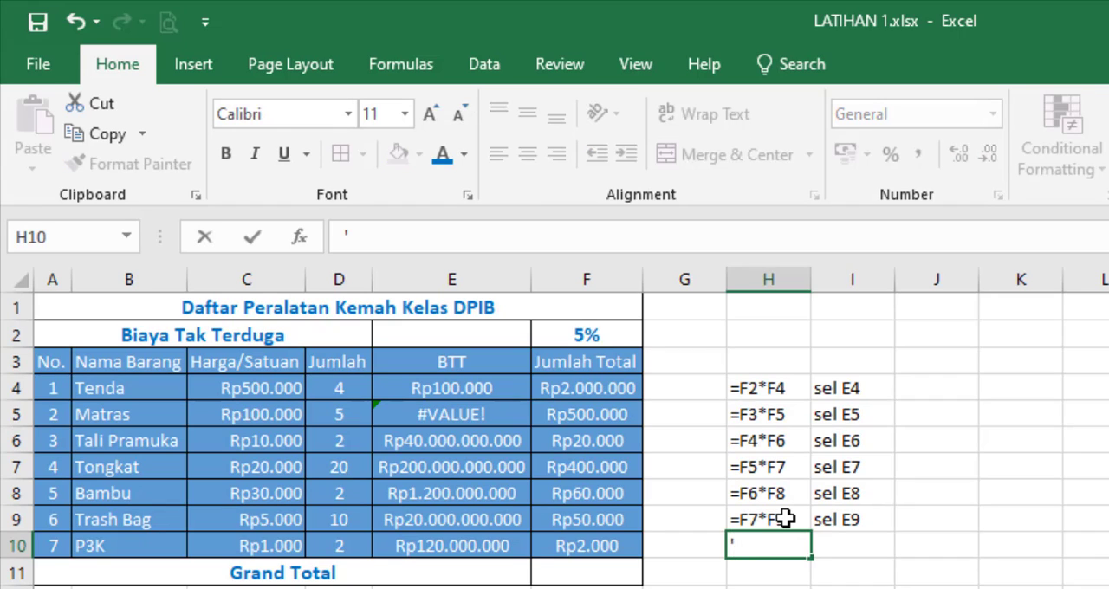
type("'=F8")
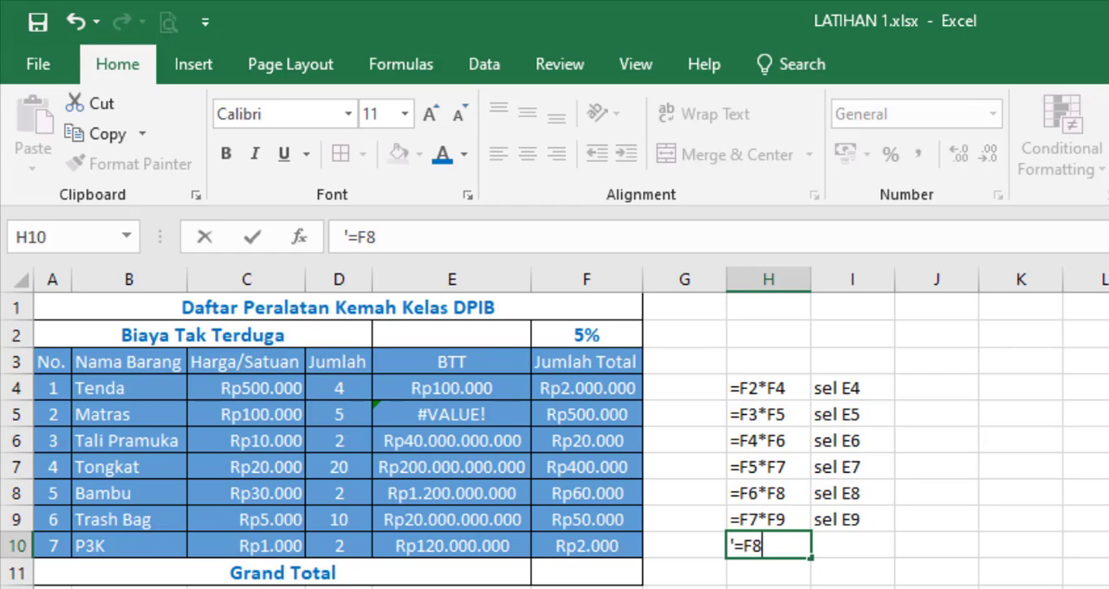
type("*F10")
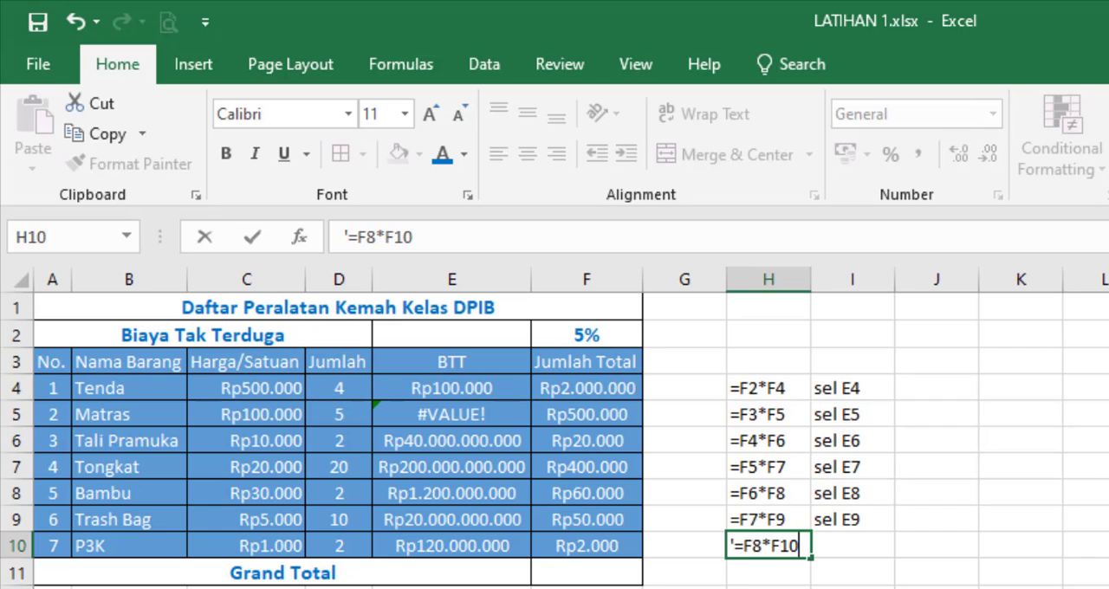
key("Return")
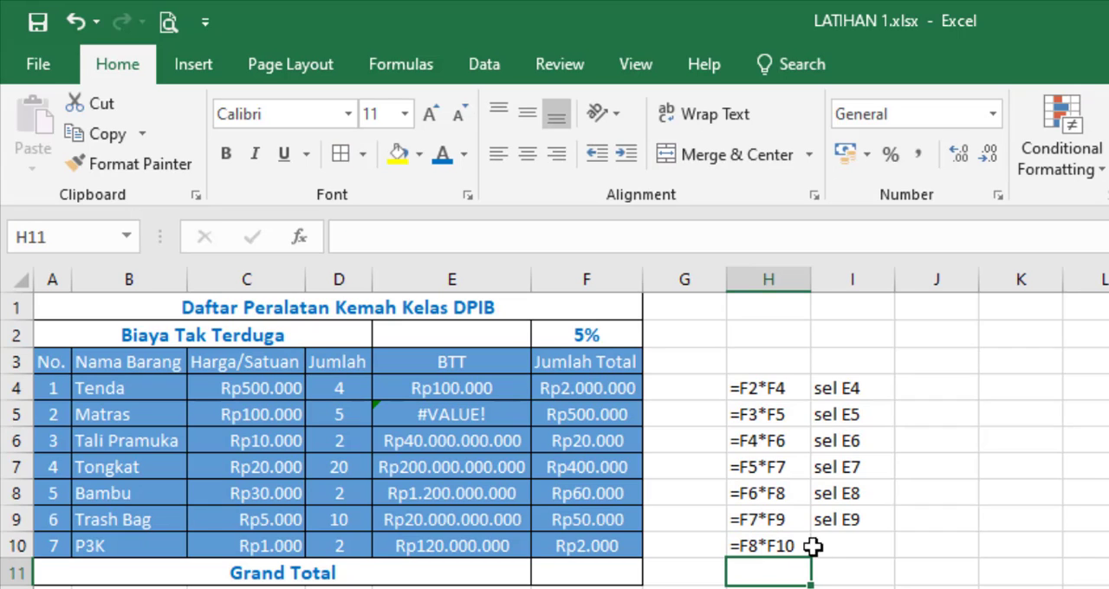
Step: Enter the label "sel E10" in cell I10
left_click(844, 544)
type("s")
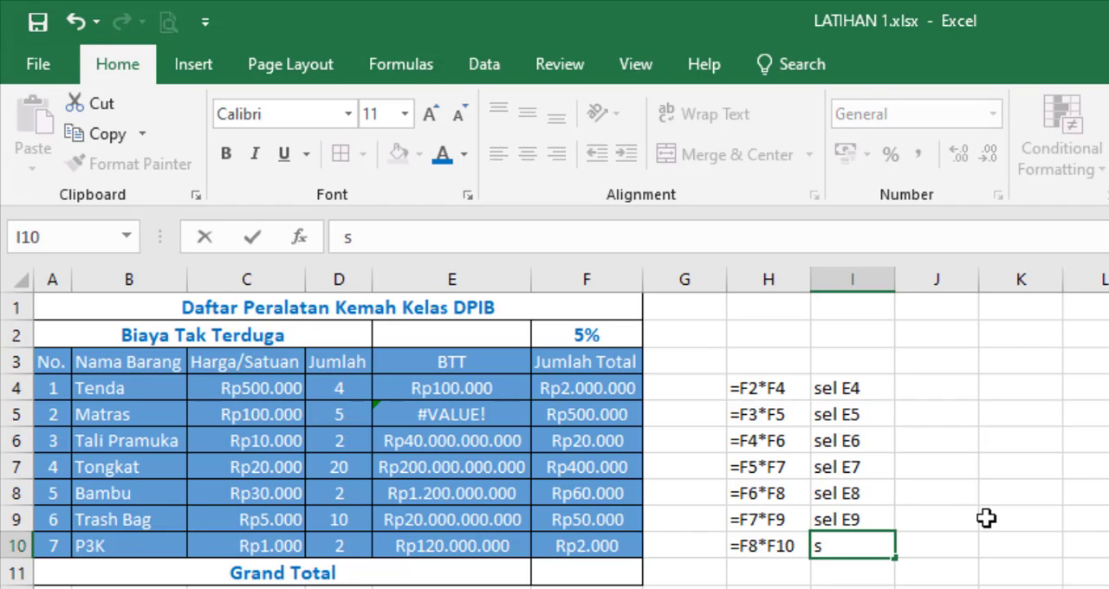
type("el E10")
key("Return")
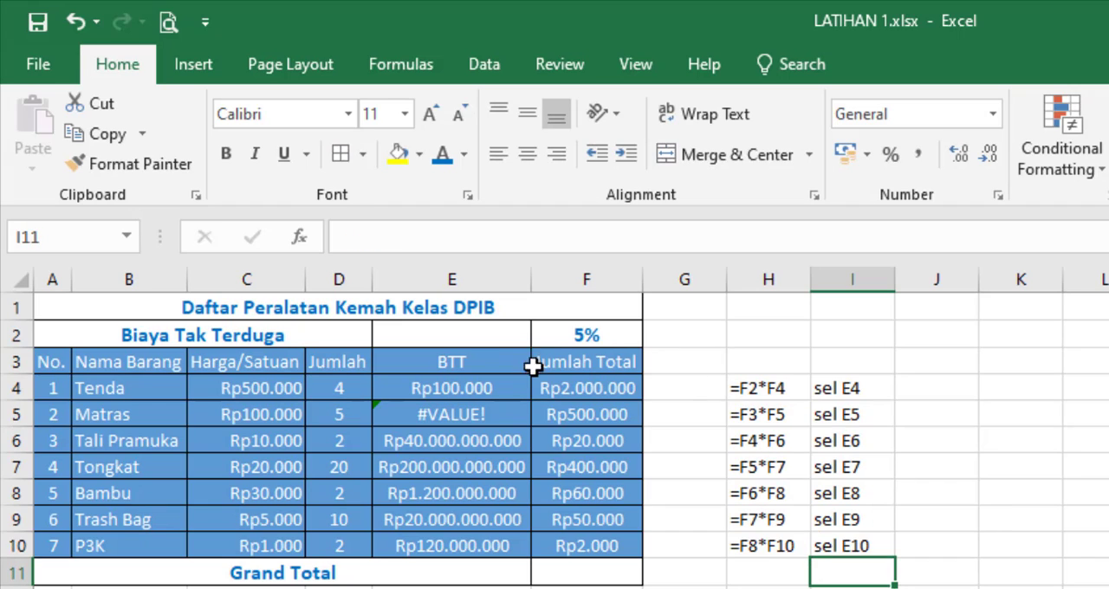
Step: Fill the BTT formula in E4 down through E10 again and return to E4
left_click(491, 383)
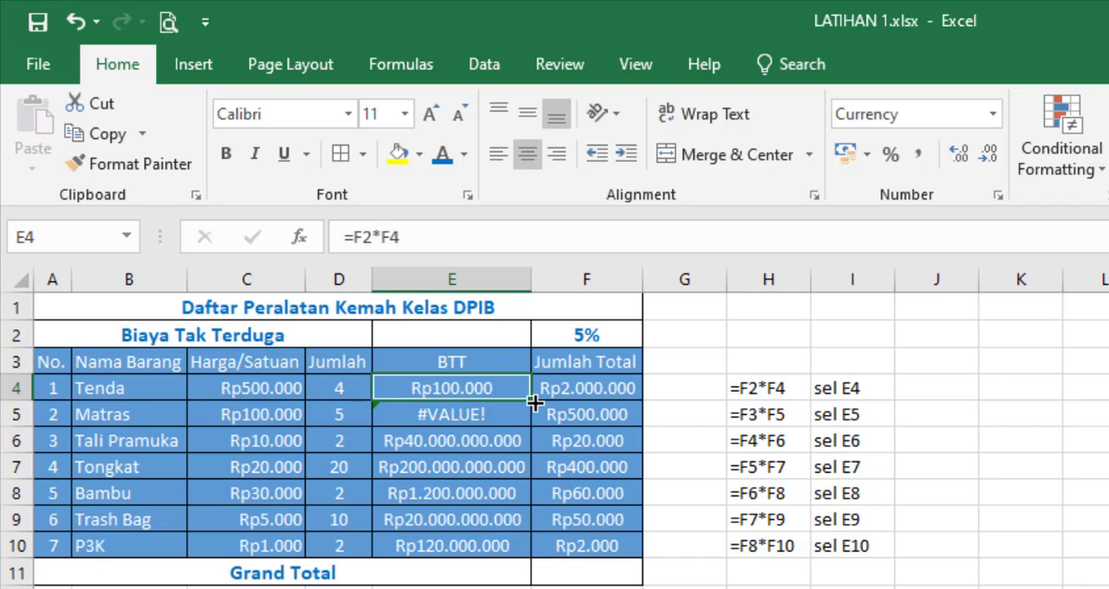
left_click_drag(533, 400, 512, 560)
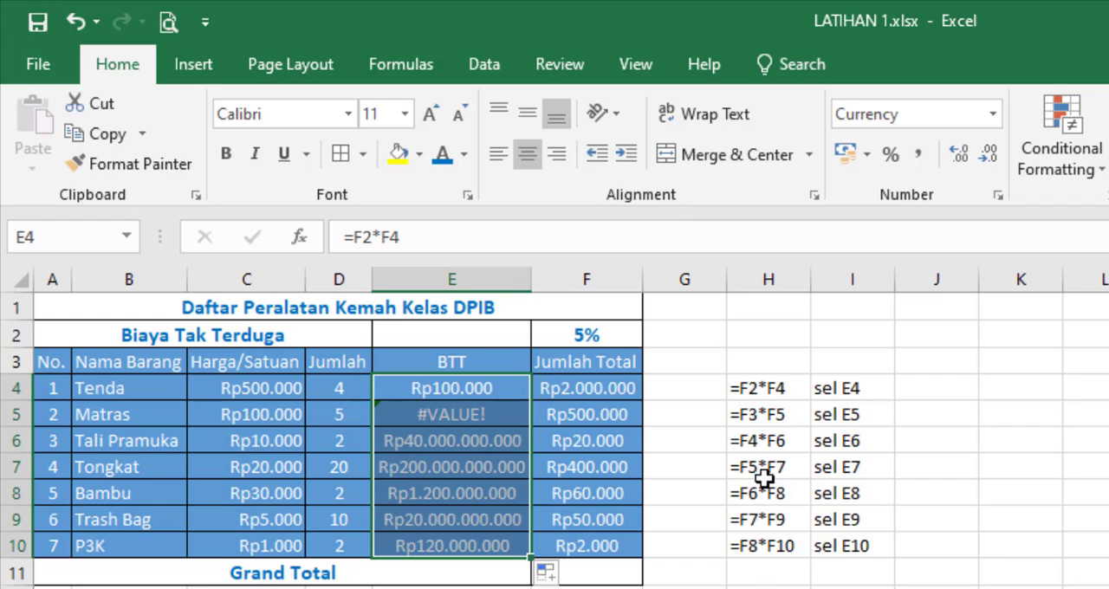
left_click(507, 384)
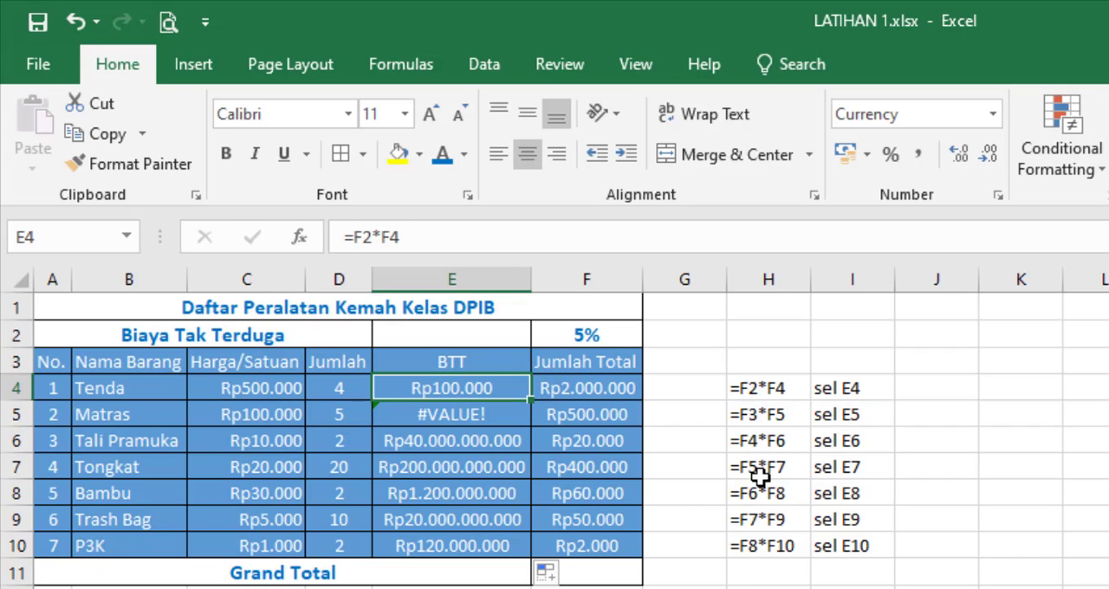
Step: Go through the text formulas in H4 to H10, examining how both references change from row to row
left_click(760, 394)
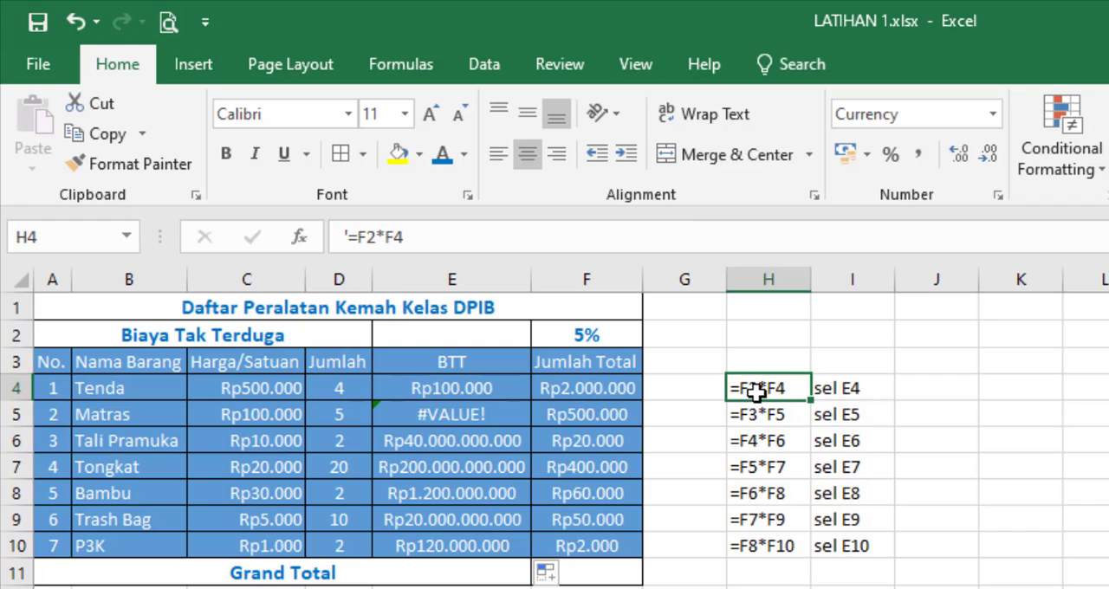
left_click(757, 418)
left_click(758, 442)
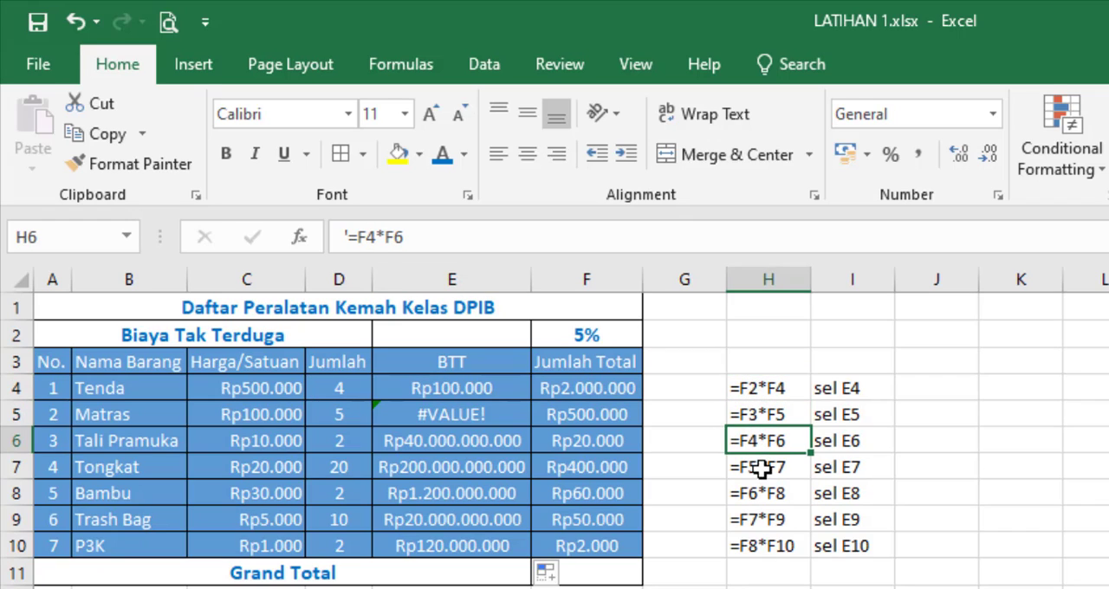
left_click(760, 468)
left_click(760, 494)
left_click(761, 522)
left_click(764, 548)
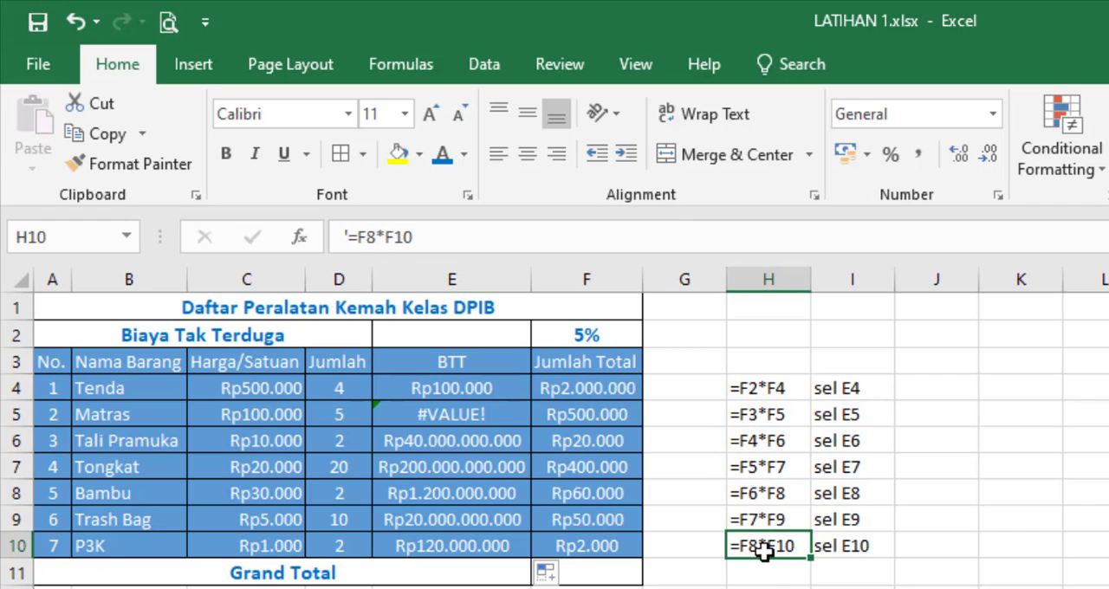
left_click(792, 387)
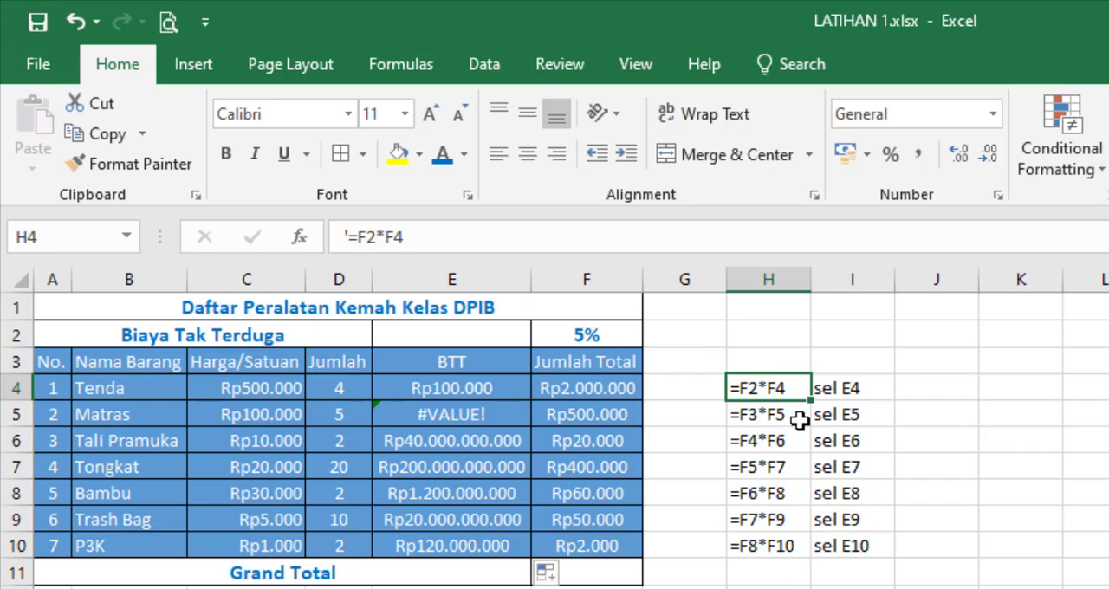
left_click(796, 418)
left_click(800, 438)
left_click(798, 468)
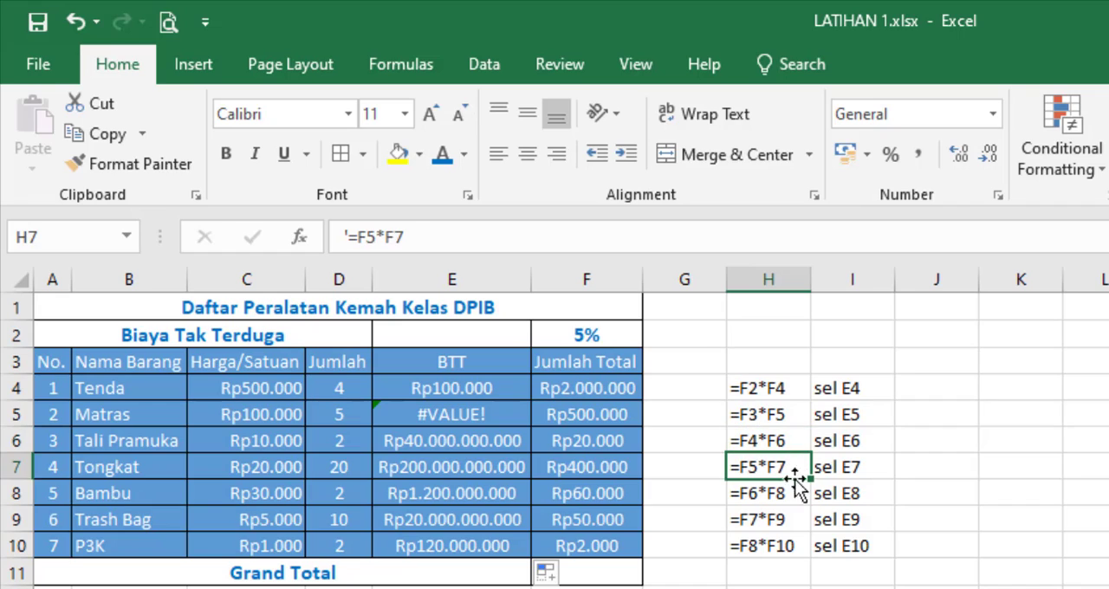
left_click(793, 494)
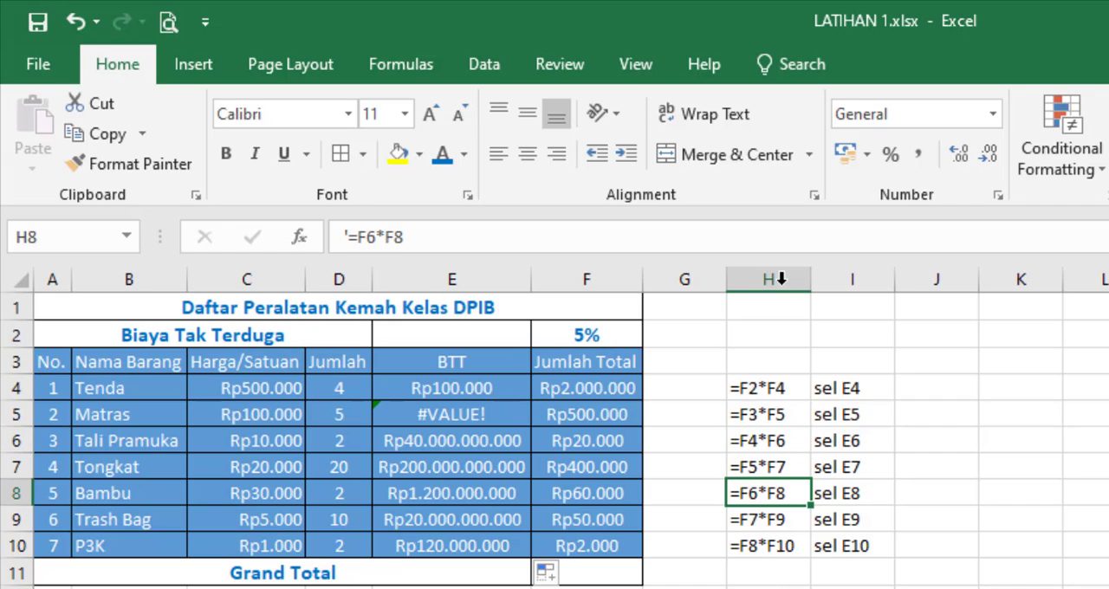
Step: Compare the second reference in each text formula in H4:H10 with the Jumlah Total cells, starting with F4 and F5
left_click(786, 392)
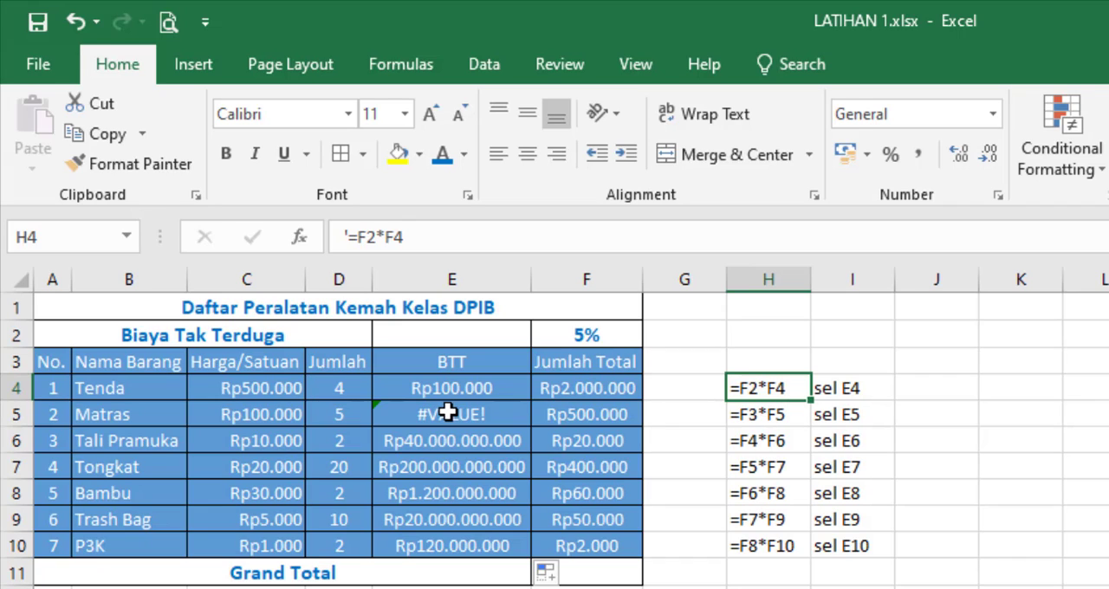
left_click(565, 391)
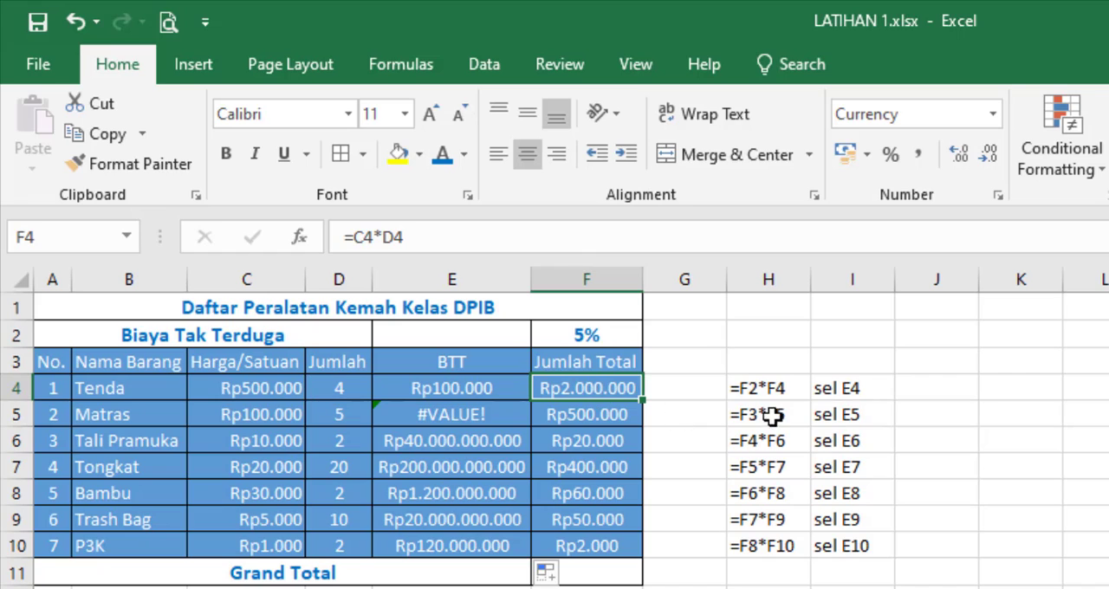
left_click(569, 411)
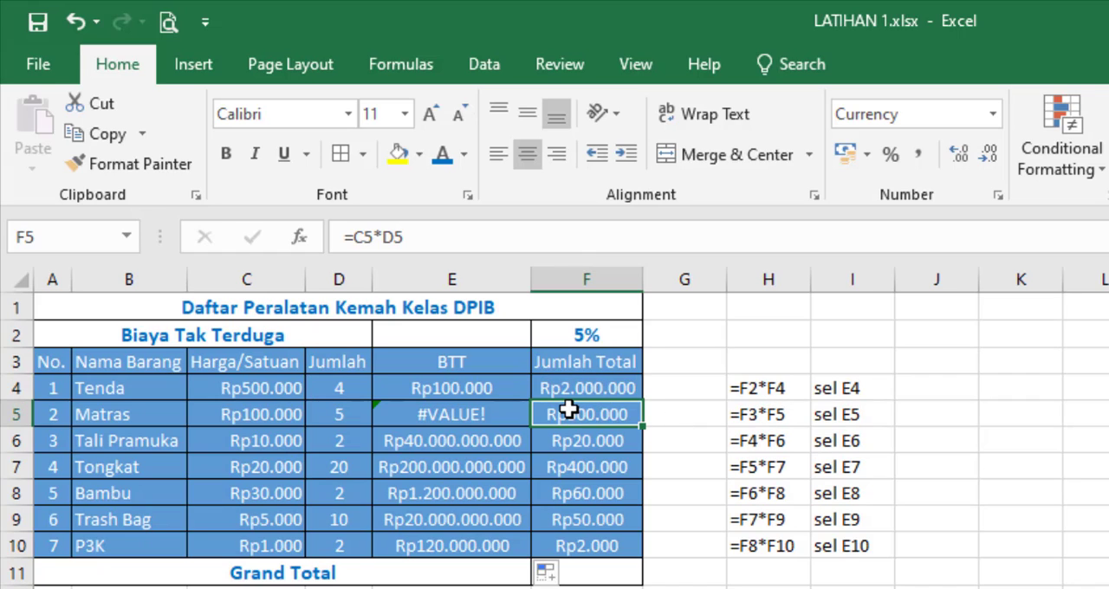
left_click(797, 387)
left_click(792, 414)
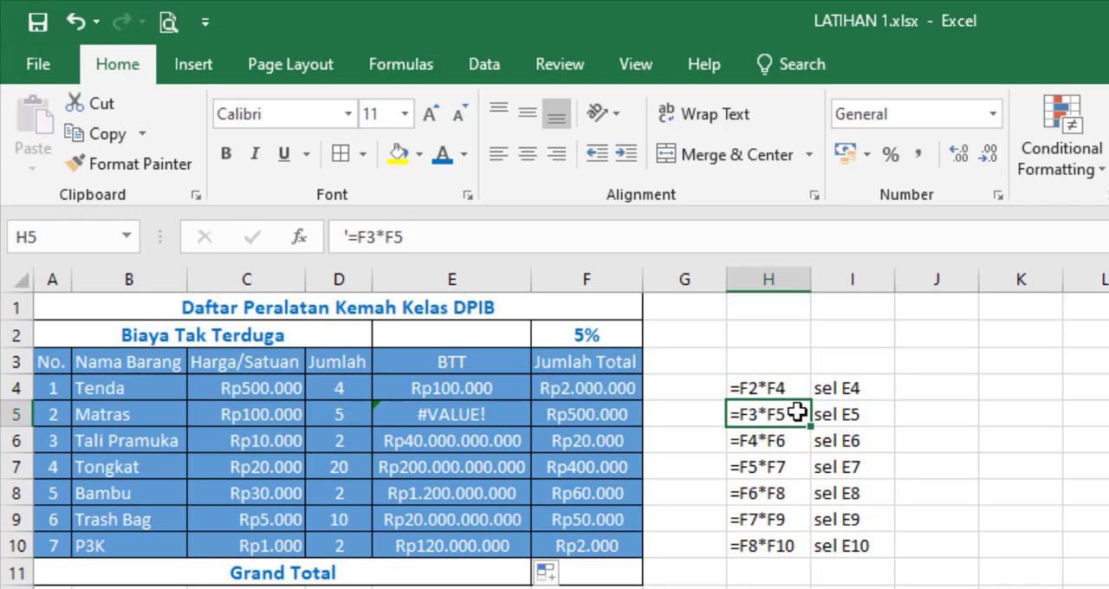
left_click(791, 440)
left_click(792, 468)
left_click(791, 493)
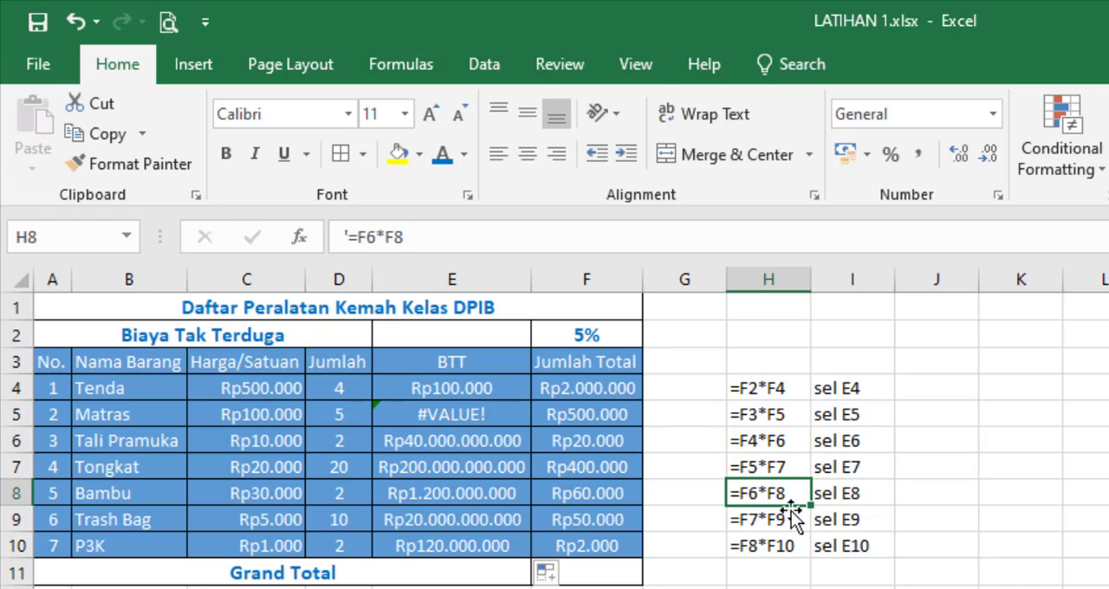
left_click(790, 520)
left_click(789, 547)
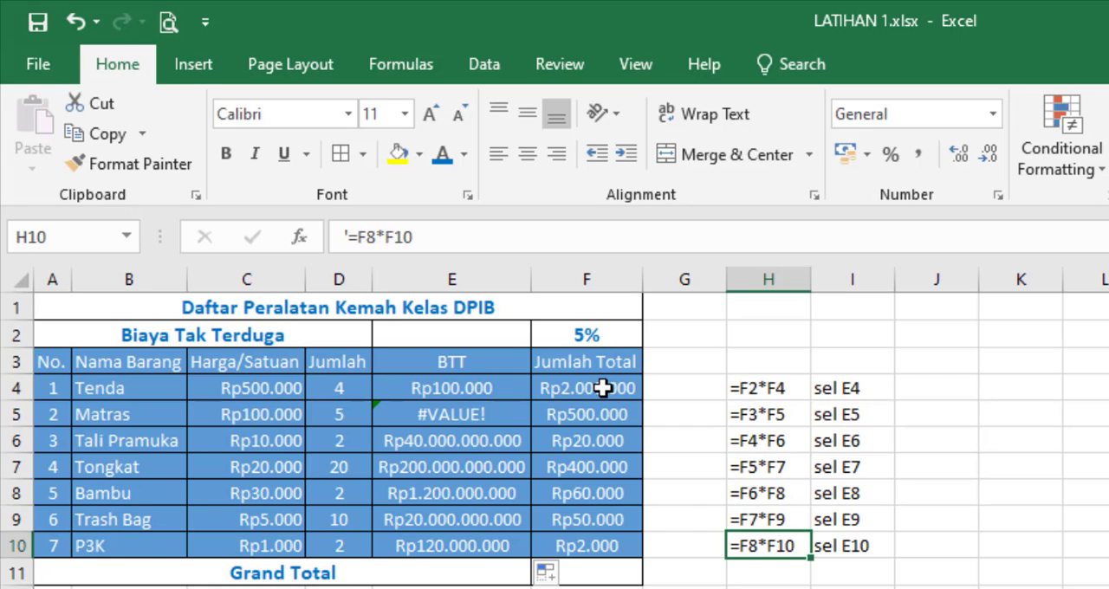
Step: Review the Jumlah Total range F4:F10, and check the first reference of the E4 formula against the rate cell F2
left_click_drag(607, 388, 607, 546)
left_click(777, 588)
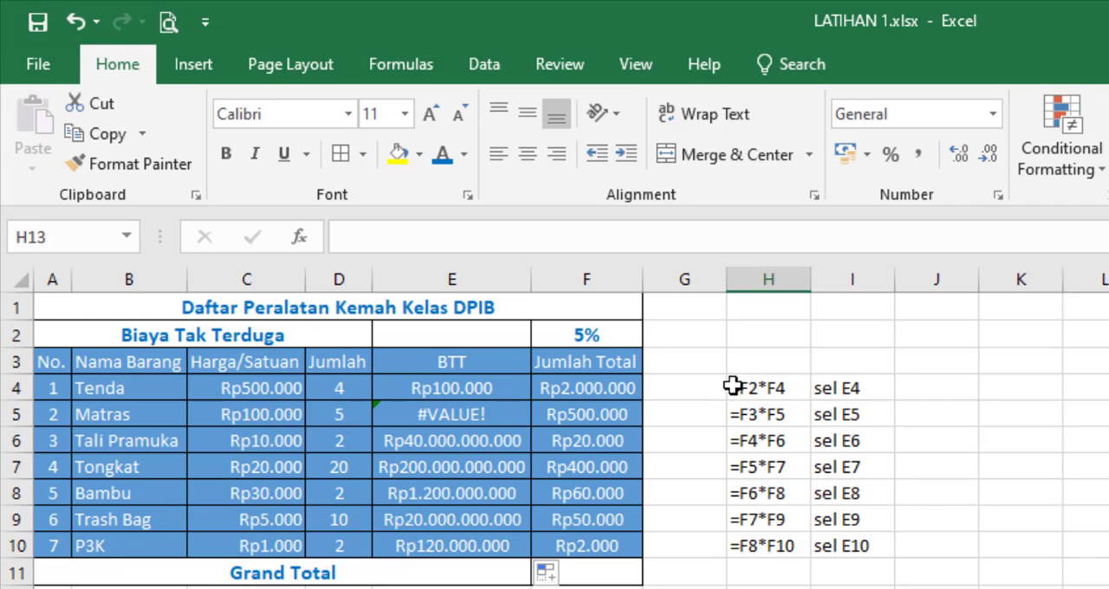
left_click(516, 387)
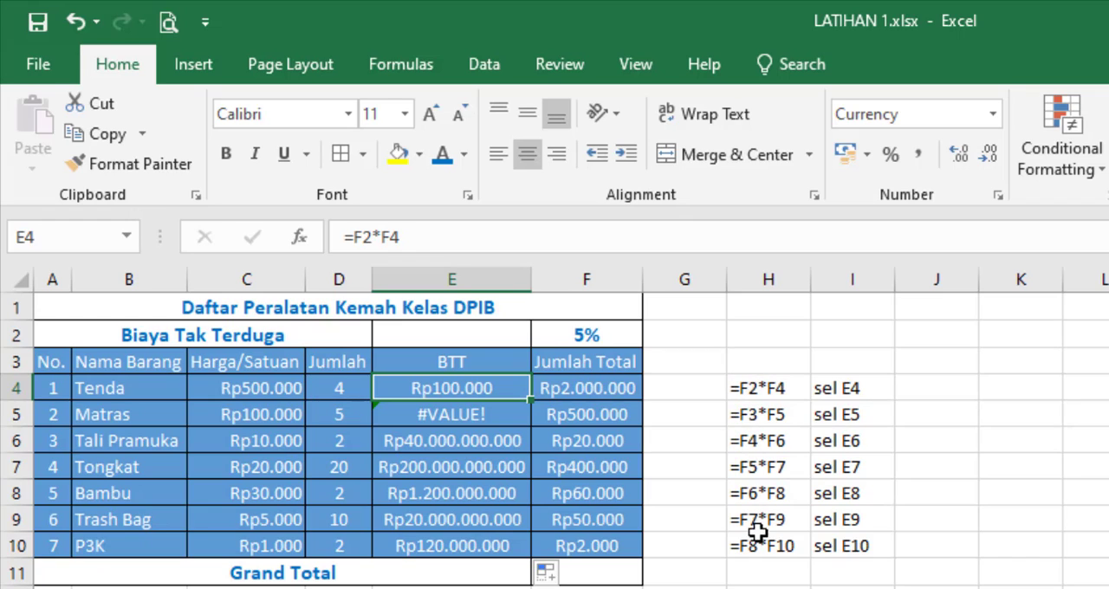
left_click(749, 395)
left_click(612, 332)
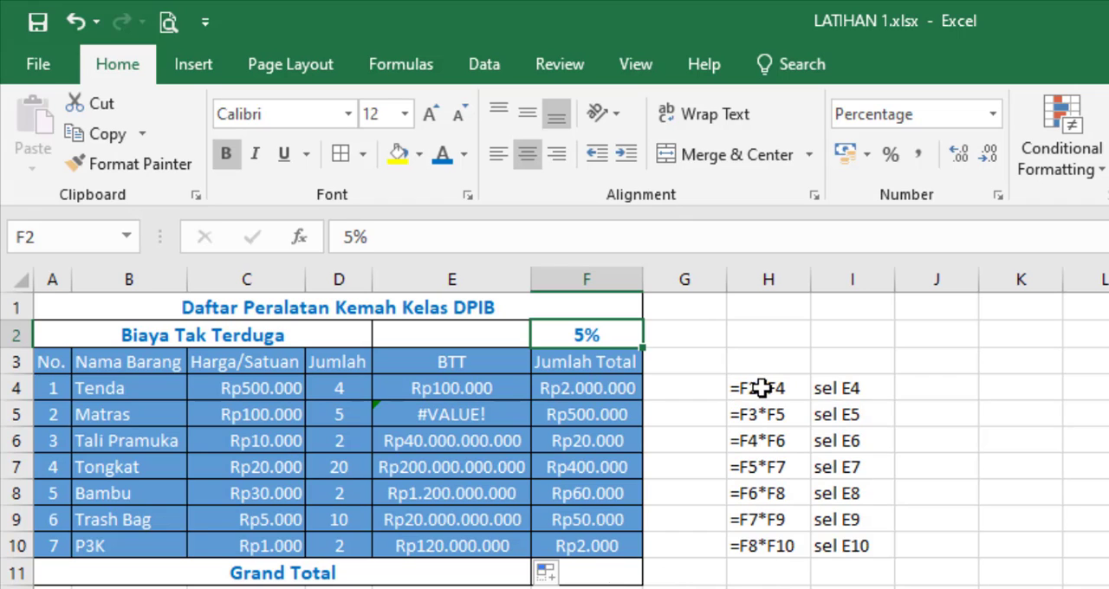
Step: Copy the text formulas in H4:H10 to K4:K10
left_click_drag(760, 390, 770, 546)
key("ctrl+c")
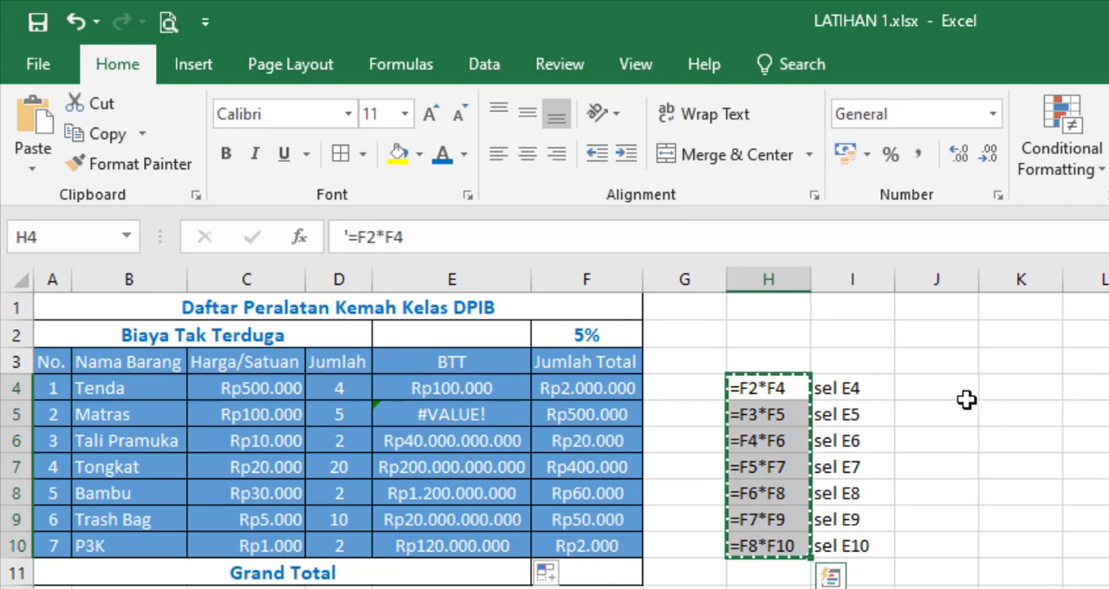
left_click(1003, 386)
key("ctrl+v")
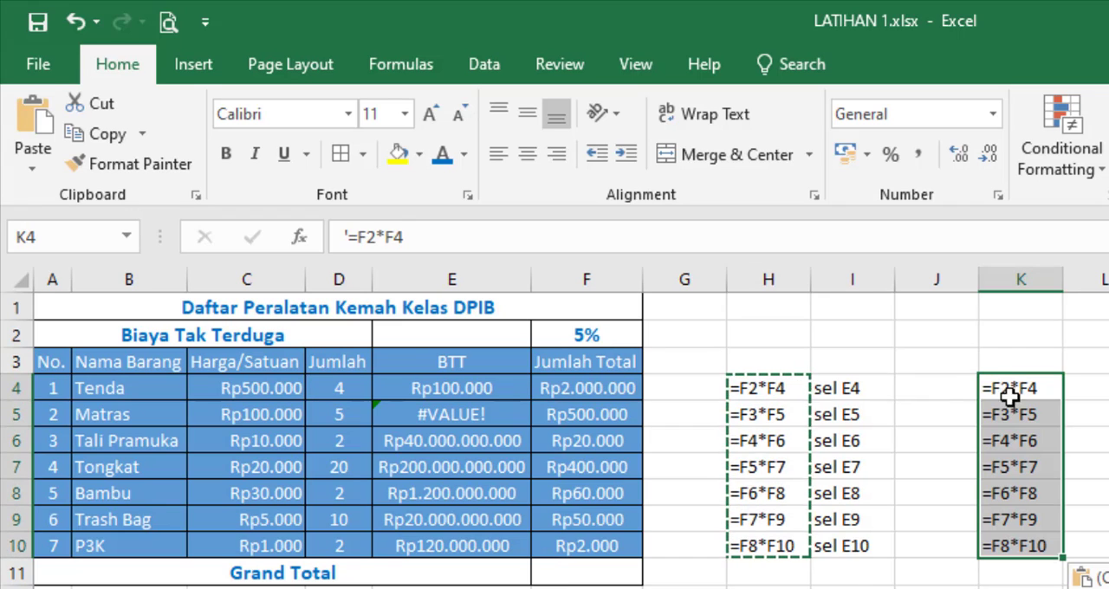
Step: Change the text formula in cell K5 to =F2*F5
double_click(1008, 417)
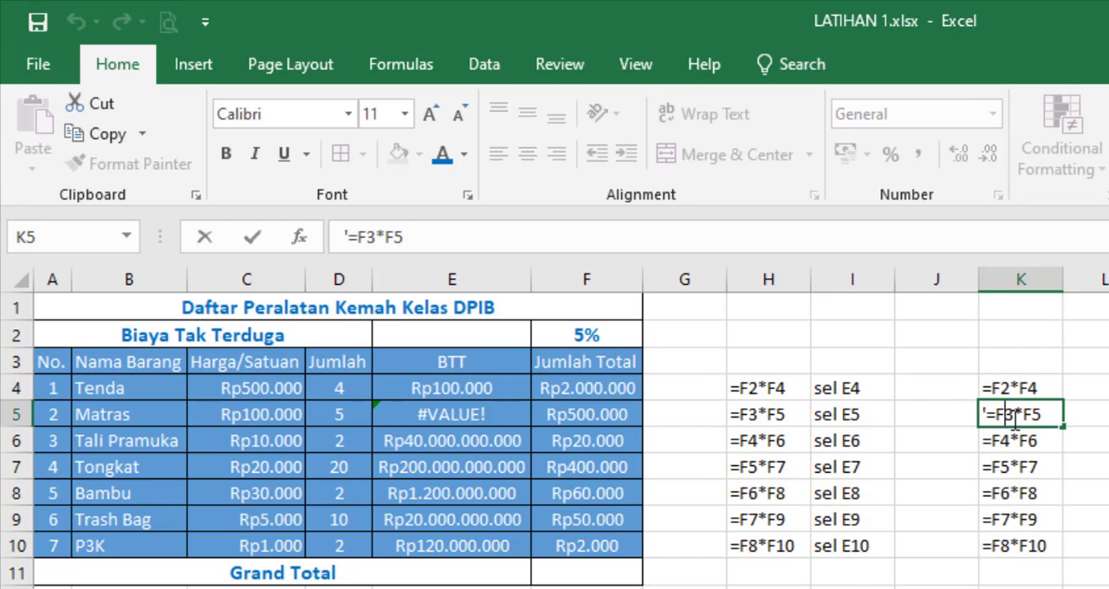
key("BackSpace")
type("2")
key("Return")
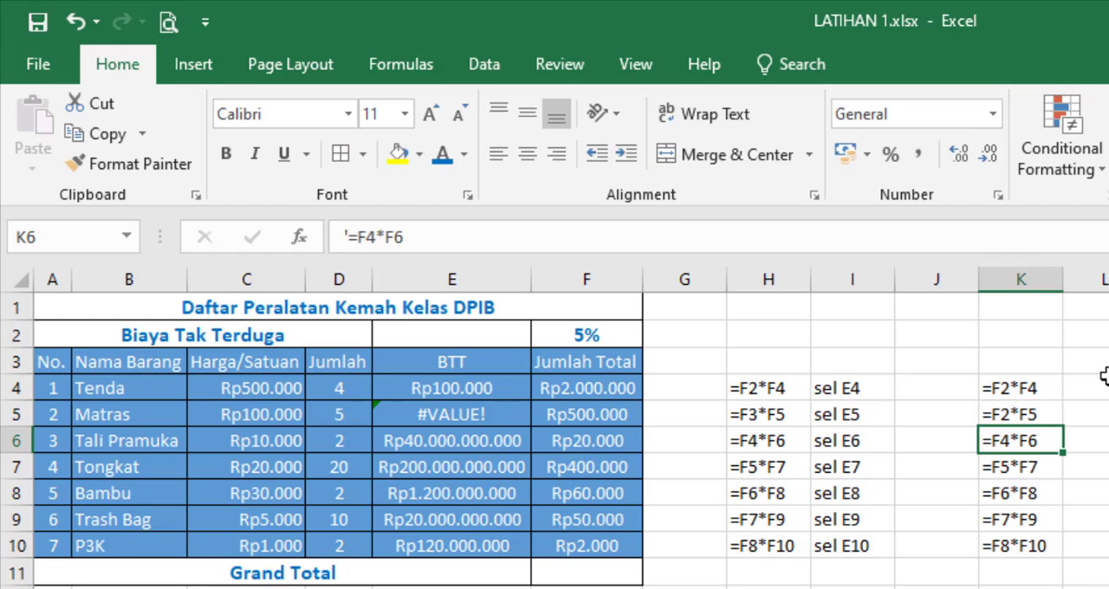
Step: Change the text formulas in K6 and K7 to =F2*F6 and =F2*F7
double_click(1004, 441)
key("BackSpace")
type("2")
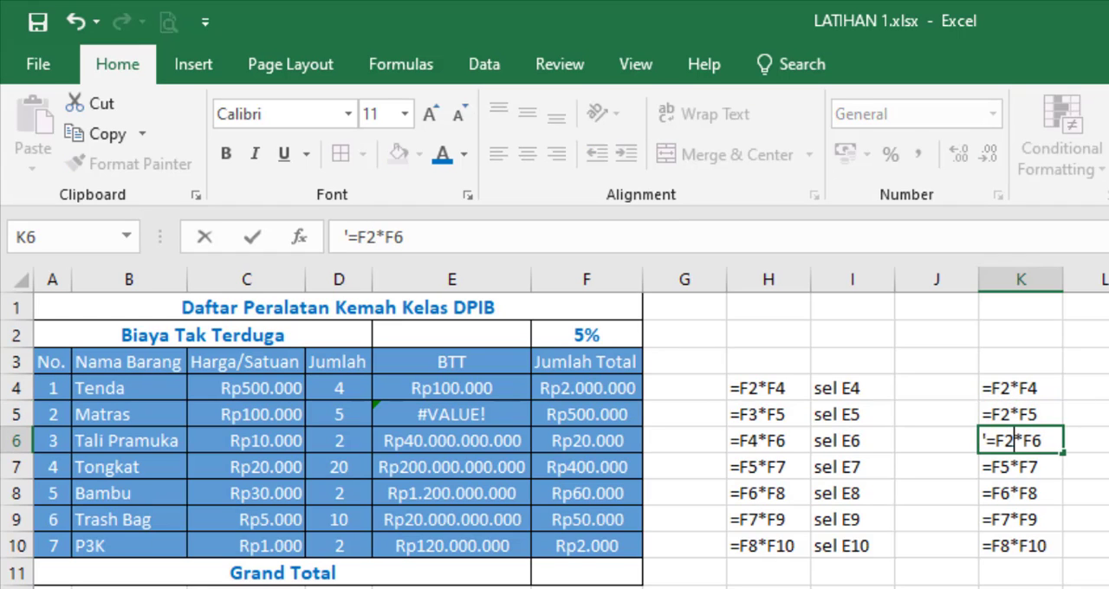
key("Return")
key("F2")
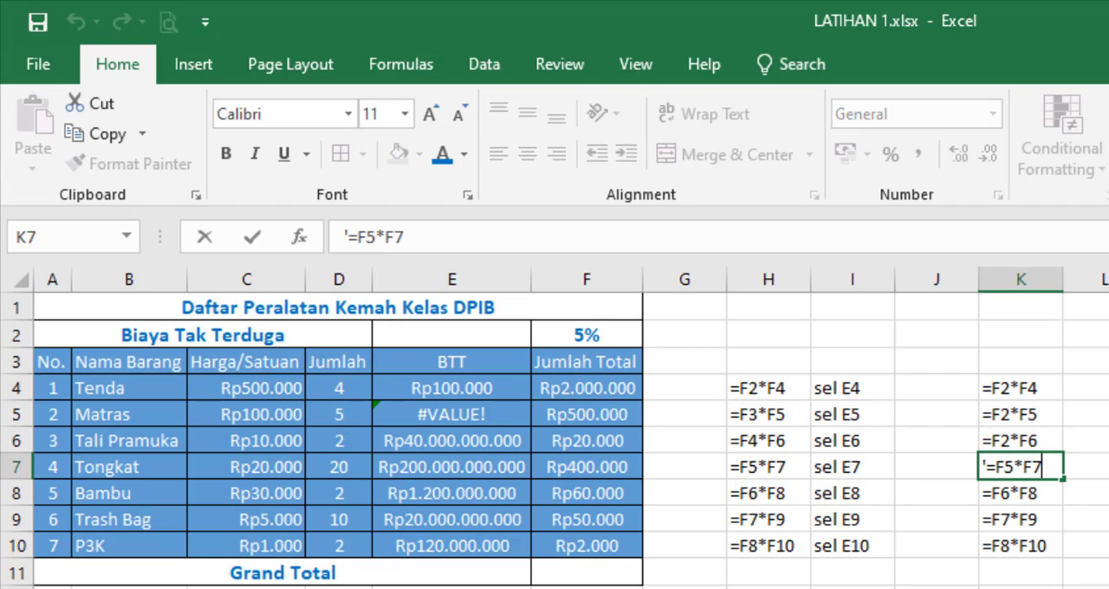
key("BackSpace")
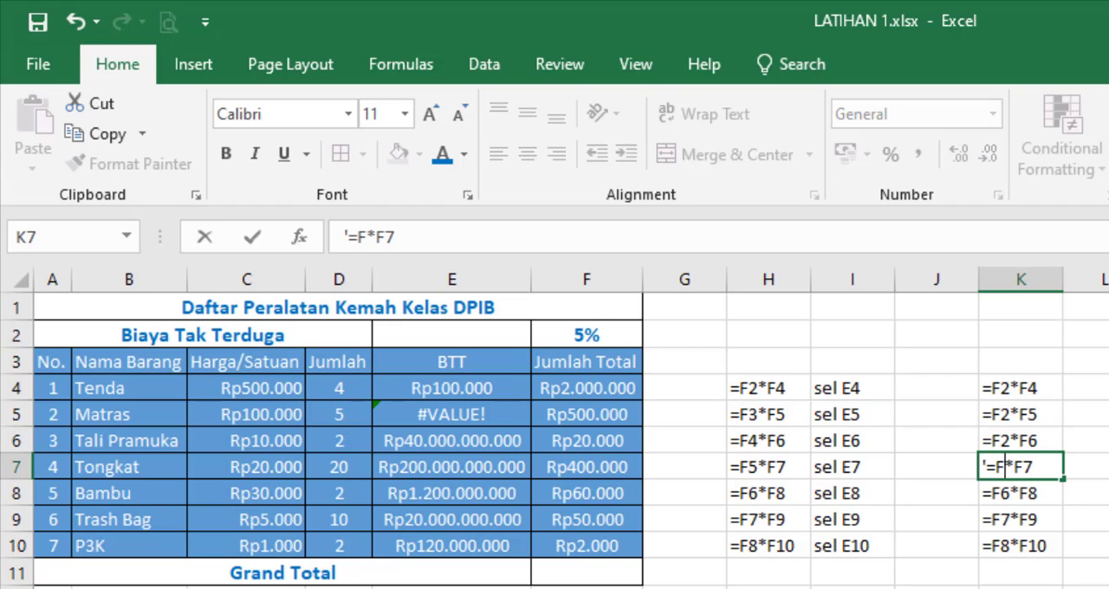
type("2")
key("Return")
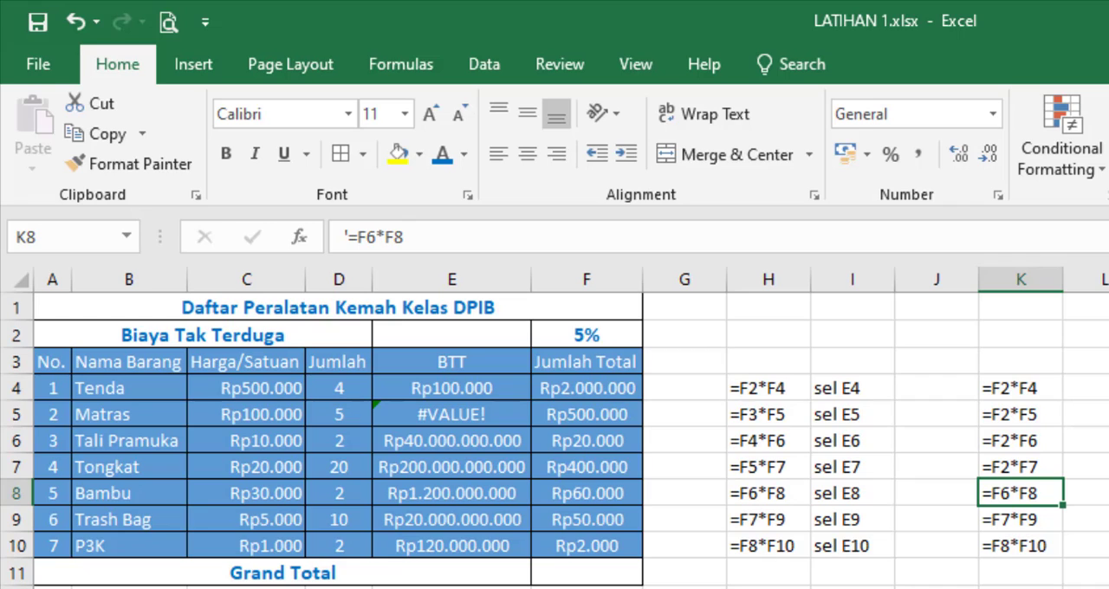
Step: Change the text formulas in K8 and K9 to =F2*F8 and =F2*F9
key("F2")
key("Left")
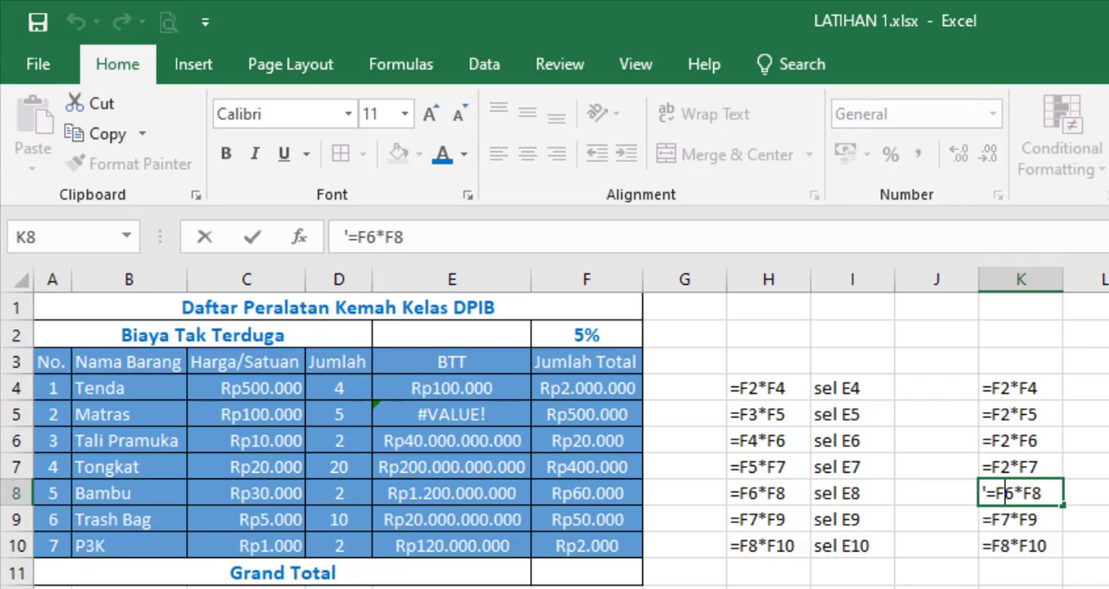
key("BackSpace")
type("2")
key("Return")
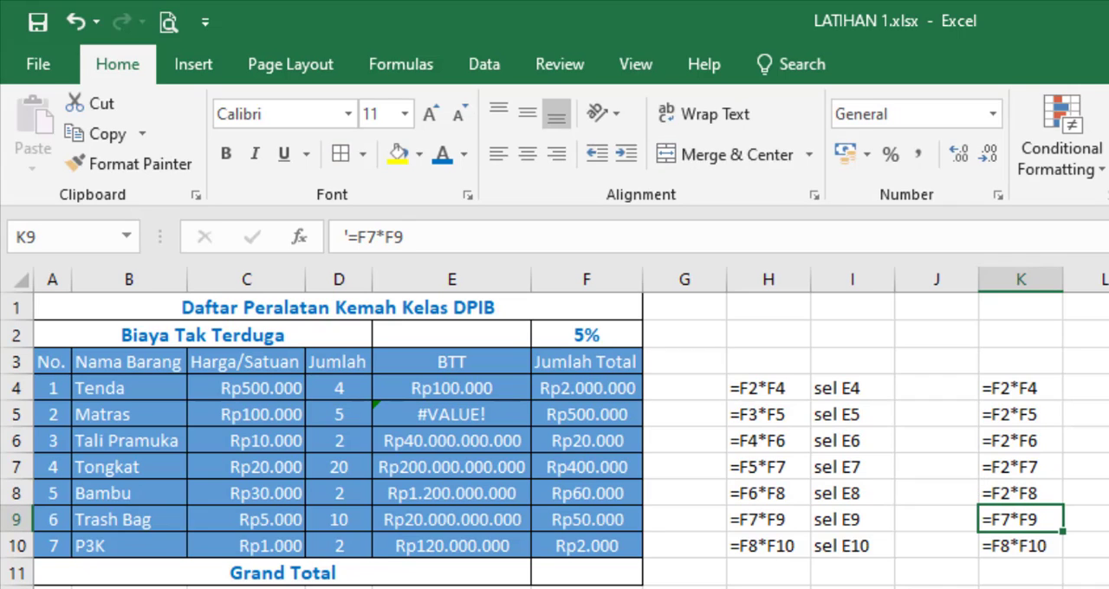
key("F2")
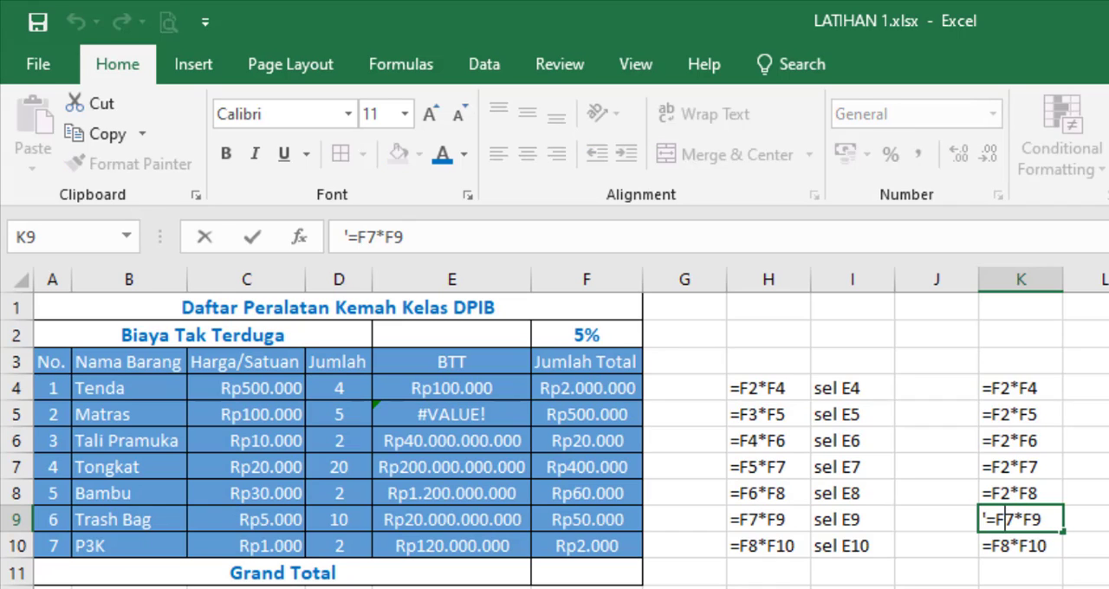
key("Left")
key("Left")
key("Left")
key("BackSpace")
type("2")
key("Return")
Step: Change the text formula in cell K10 to =F2*F10
key("F2")
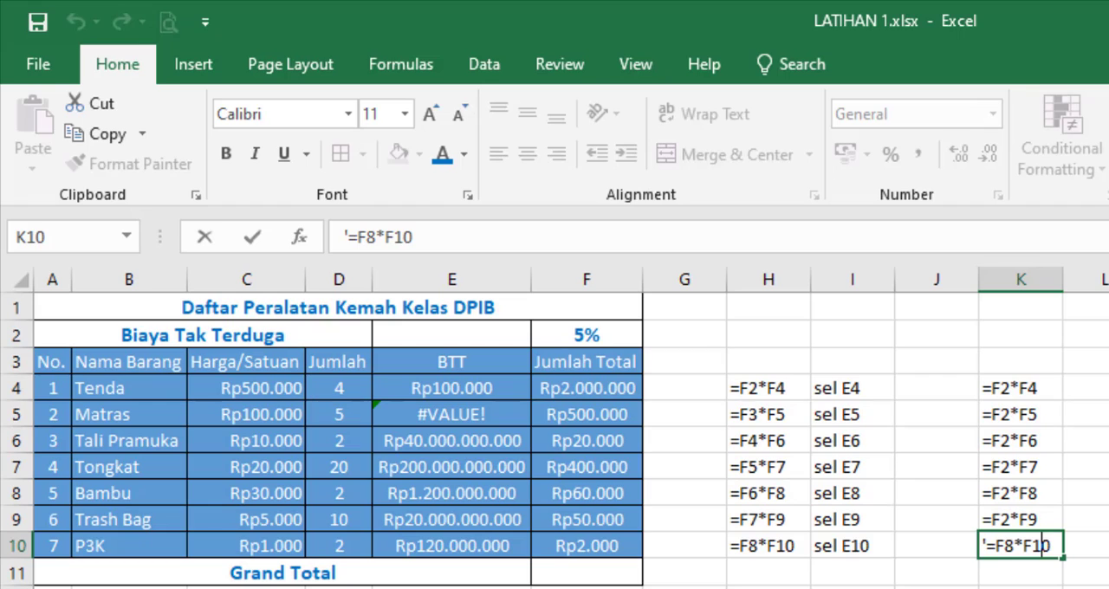
key("BackSpace")
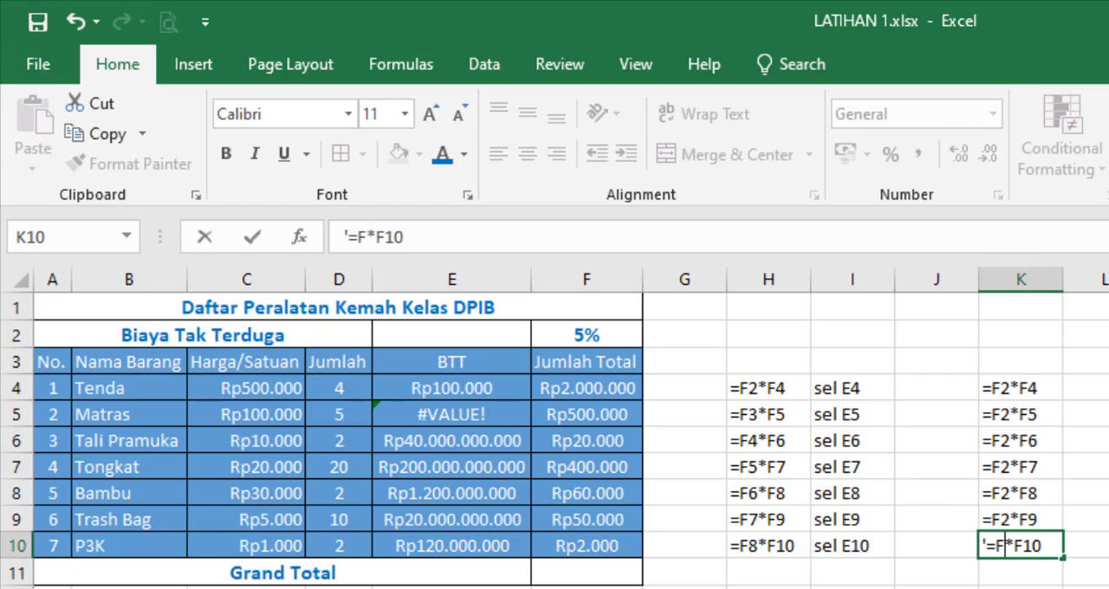
type("2")
key("Return")
Step: Compare the corrected text formula in K4 with the actual BTT formula in E4
left_click(1045, 386)
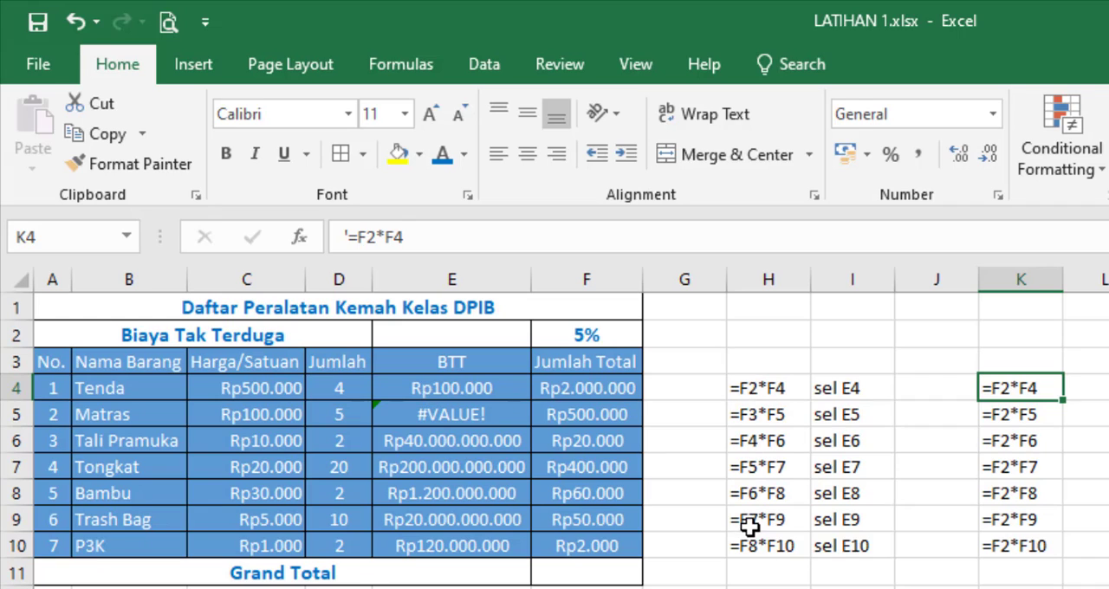
left_click(472, 389)
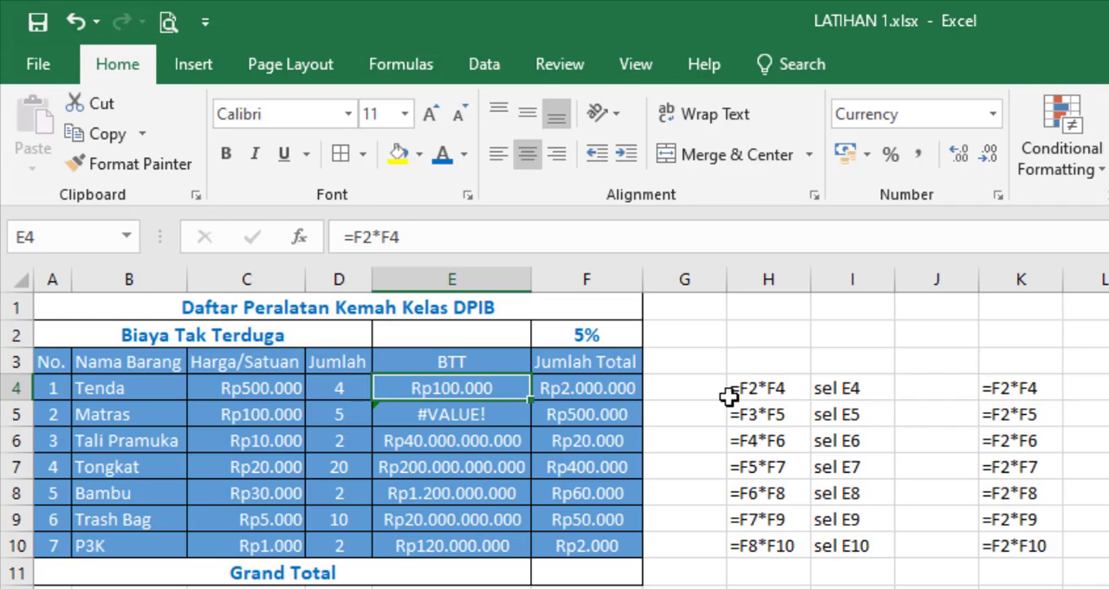
mouse_move(535, 402)
left_mouse_down()
mouse_move(535, 556)
mouse_move(535, 401)
left_mouse_up()
left_click(1002, 387)
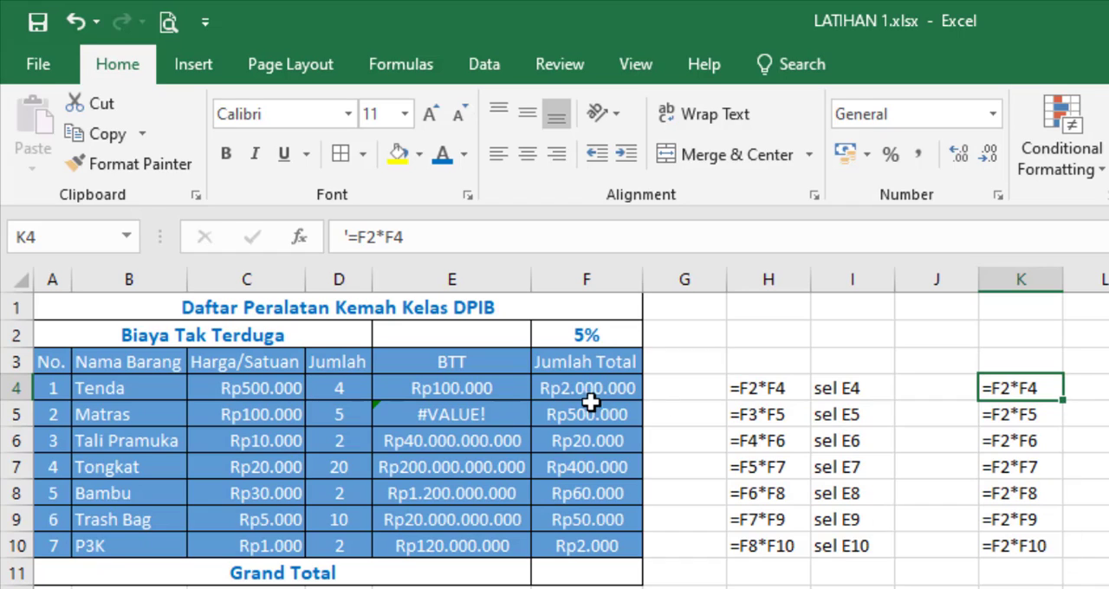
Step: Lock the rate reference in E4 by changing the formula to =$F$2*F4, and fill it down through E10
left_click(488, 391)
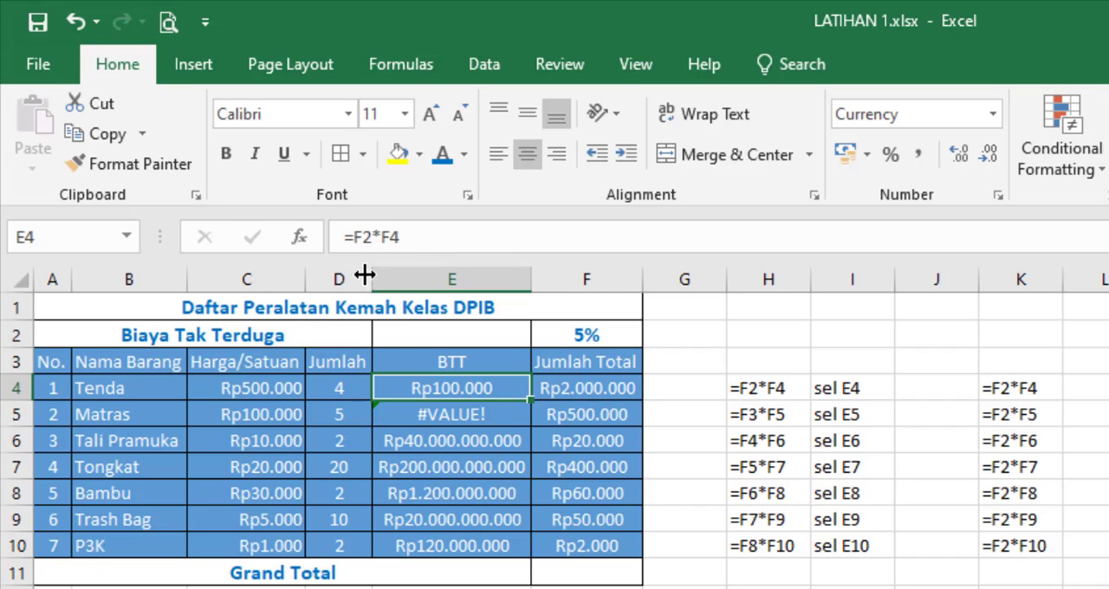
left_click(357, 238)
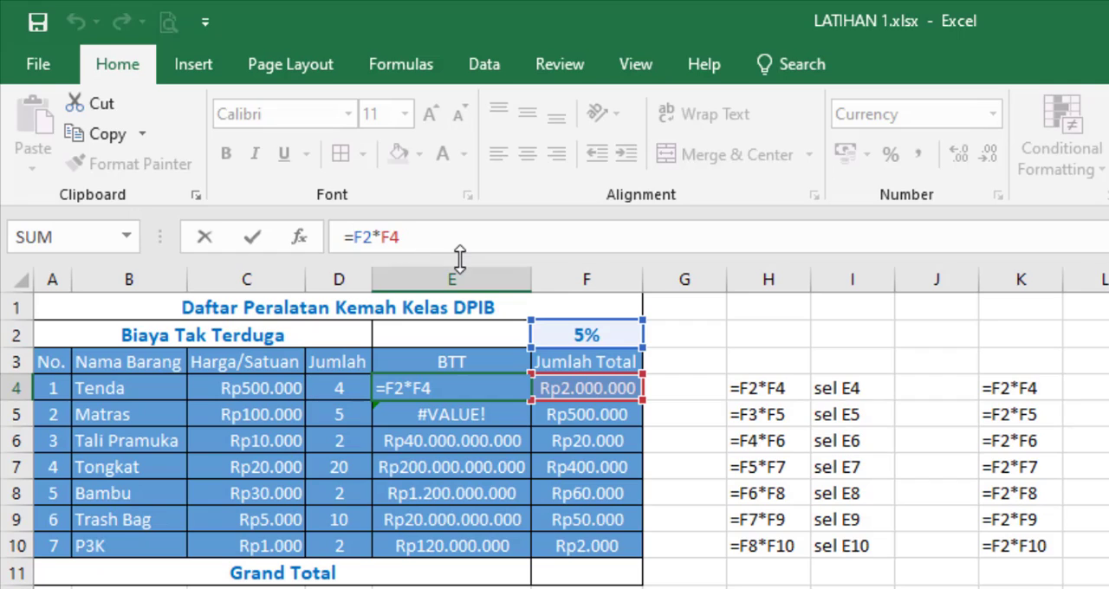
type("$F")
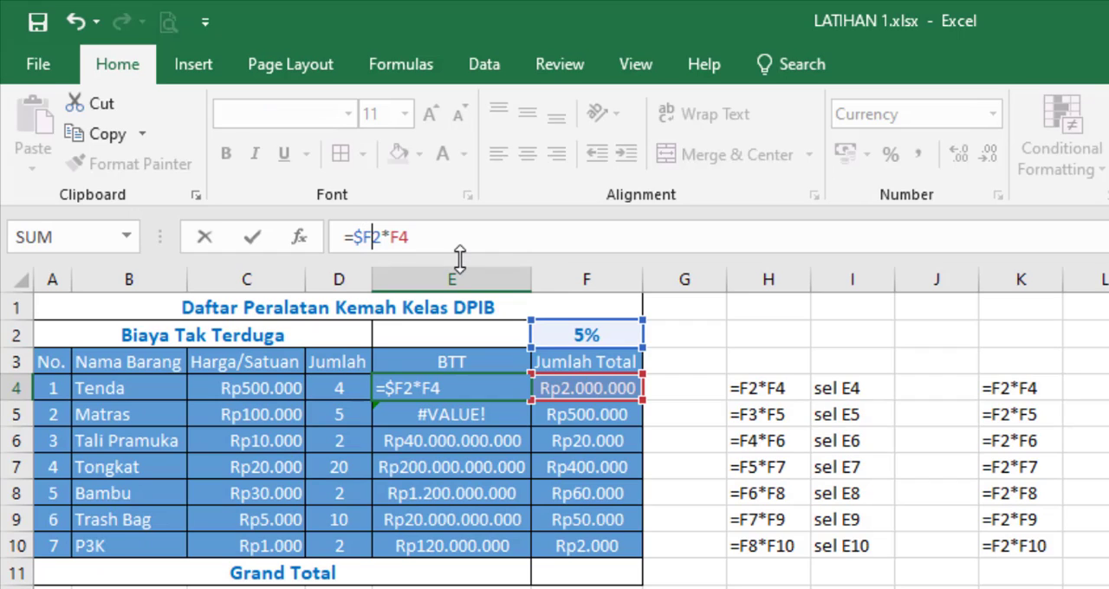
type("$")
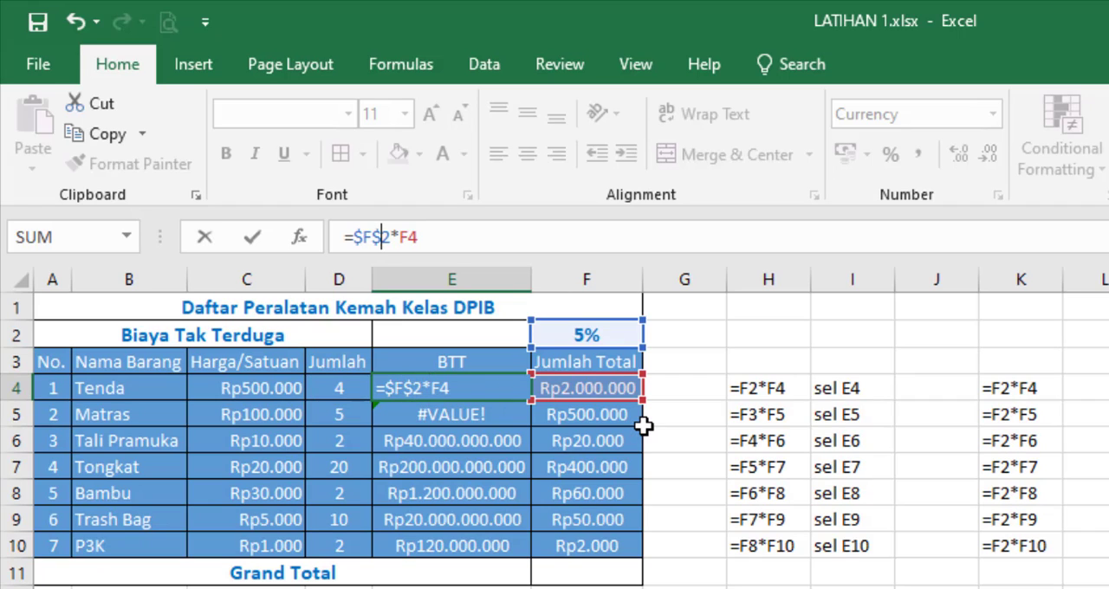
key("Return")
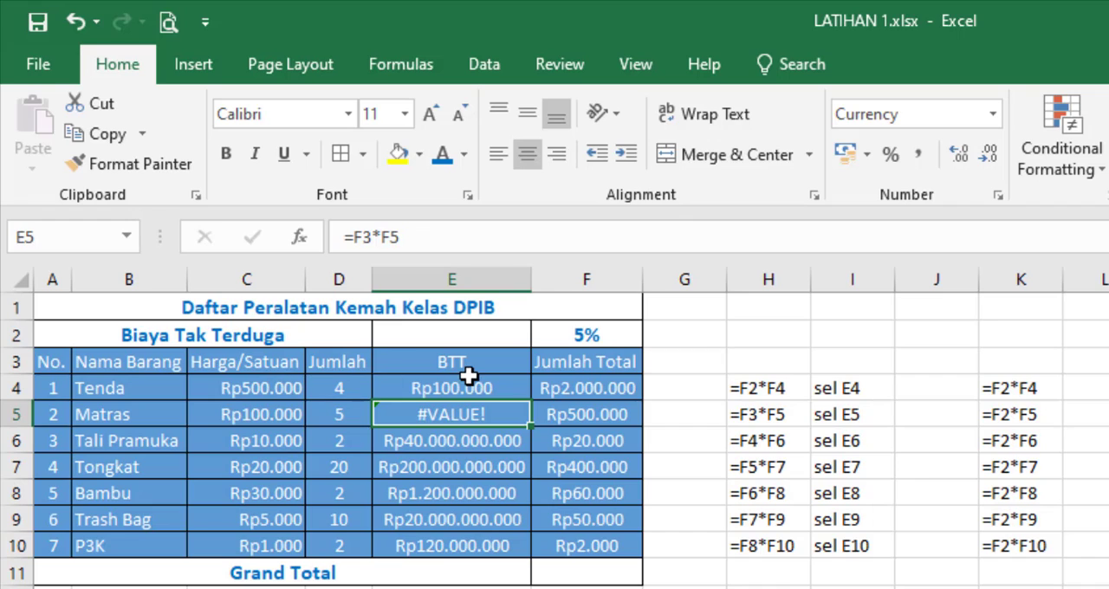
left_click(496, 388)
left_click_drag(531, 399, 515, 555)
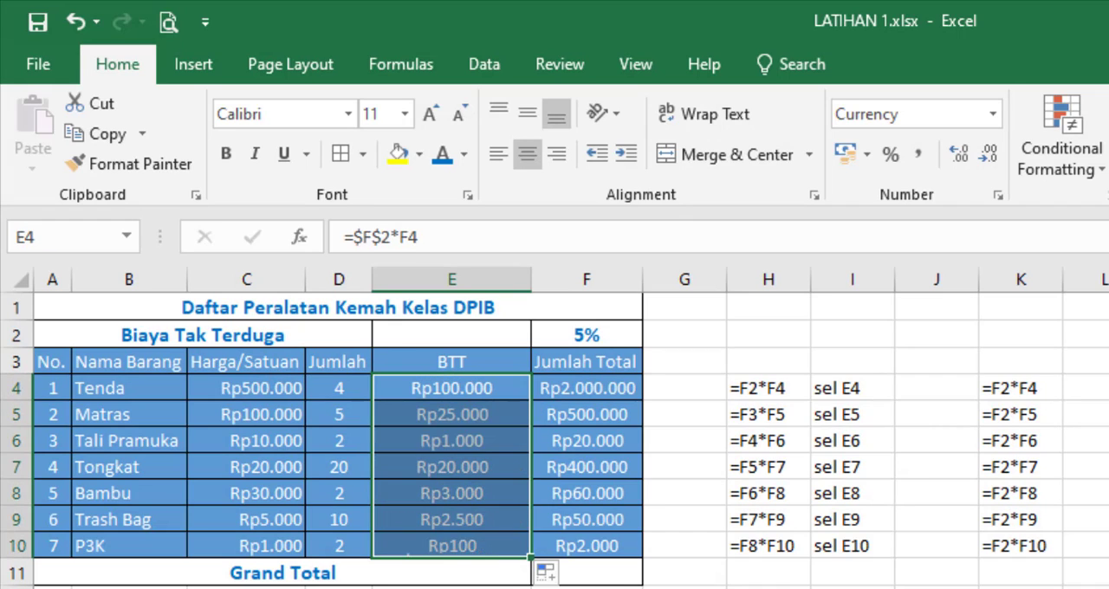
Step: Check the filled BTT formulas in E5:E10 one by one for the locked reference to F2
left_click(463, 416)
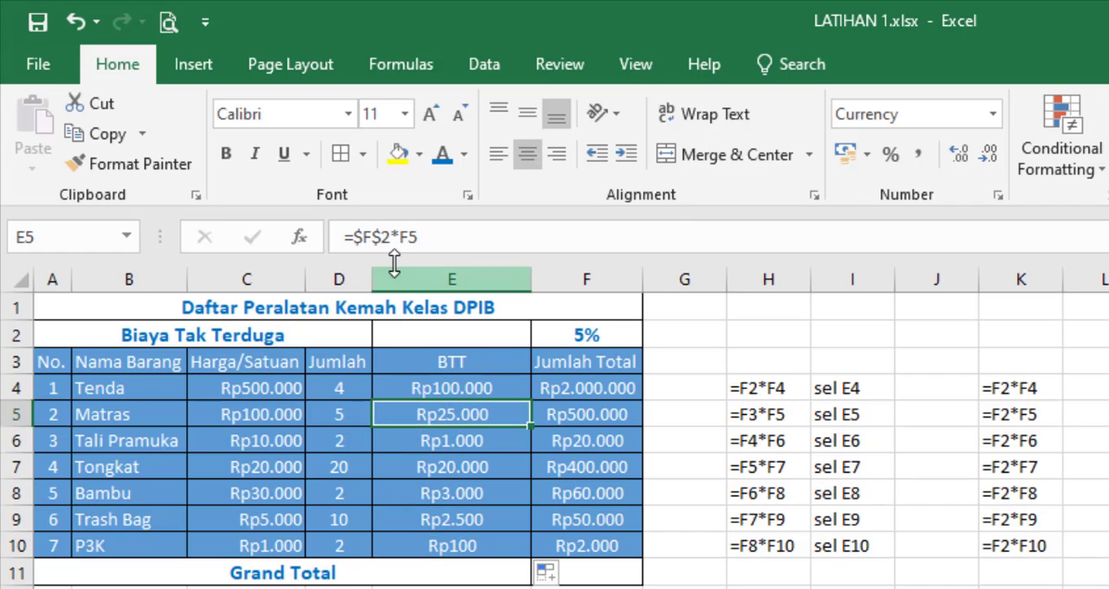
left_click(469, 444)
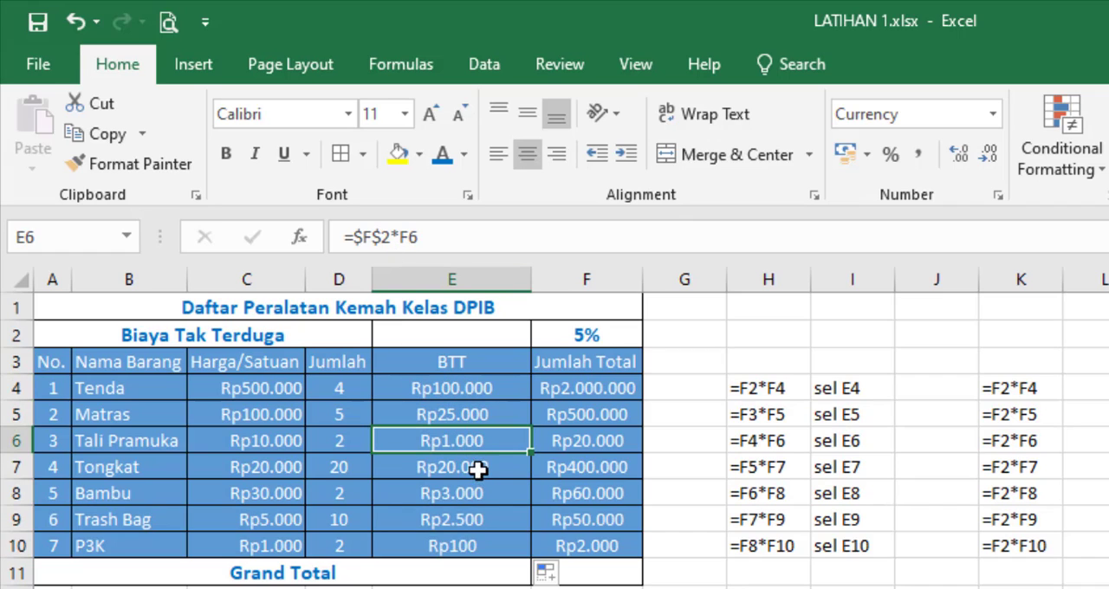
left_click(476, 469)
left_click(479, 494)
left_click(487, 519)
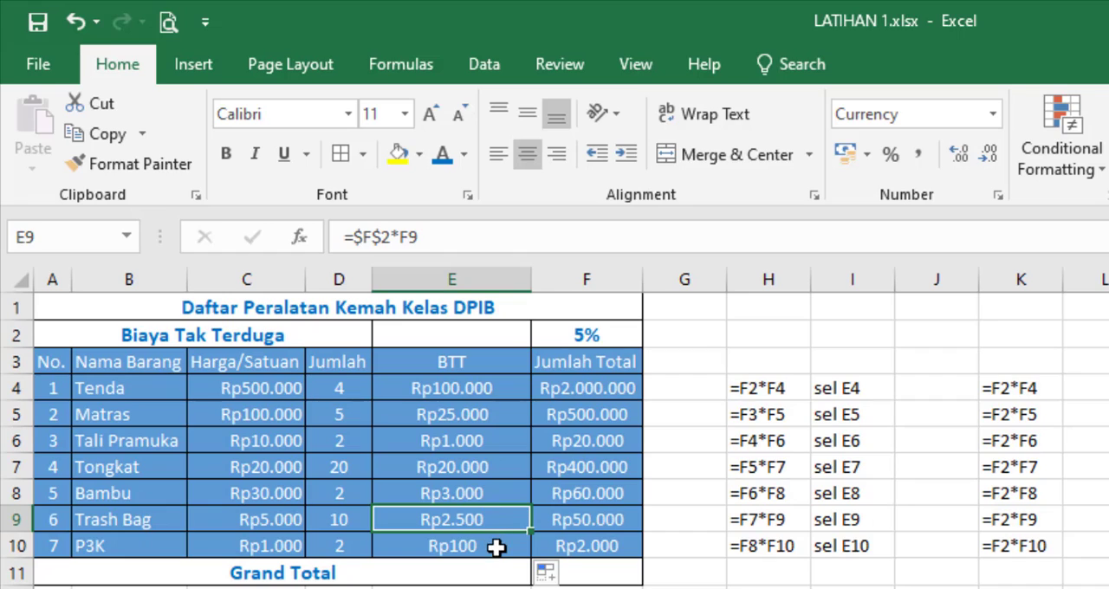
left_click(496, 548)
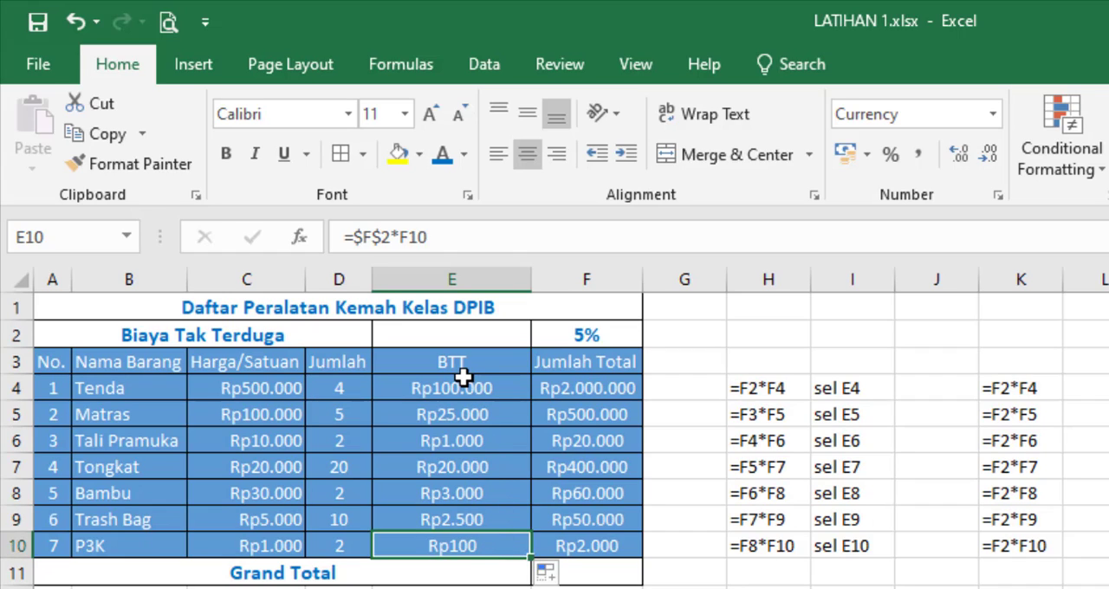
left_click(364, 237)
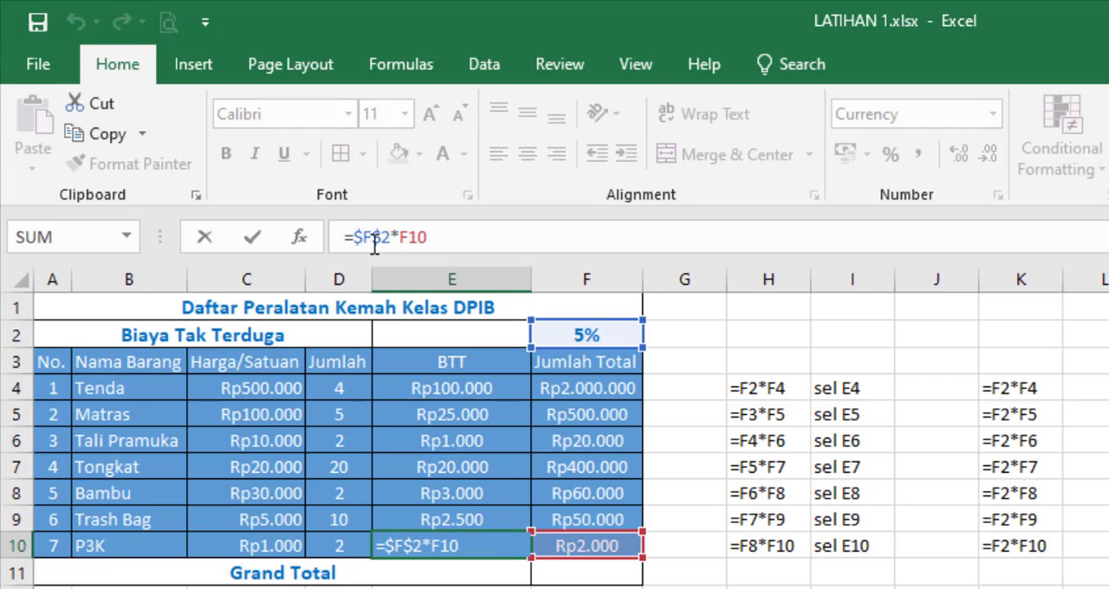
Step: Change the E4 formula to =F$2*F4, locking only the row of the rate cell, and fill it down through E10
left_click(471, 390)
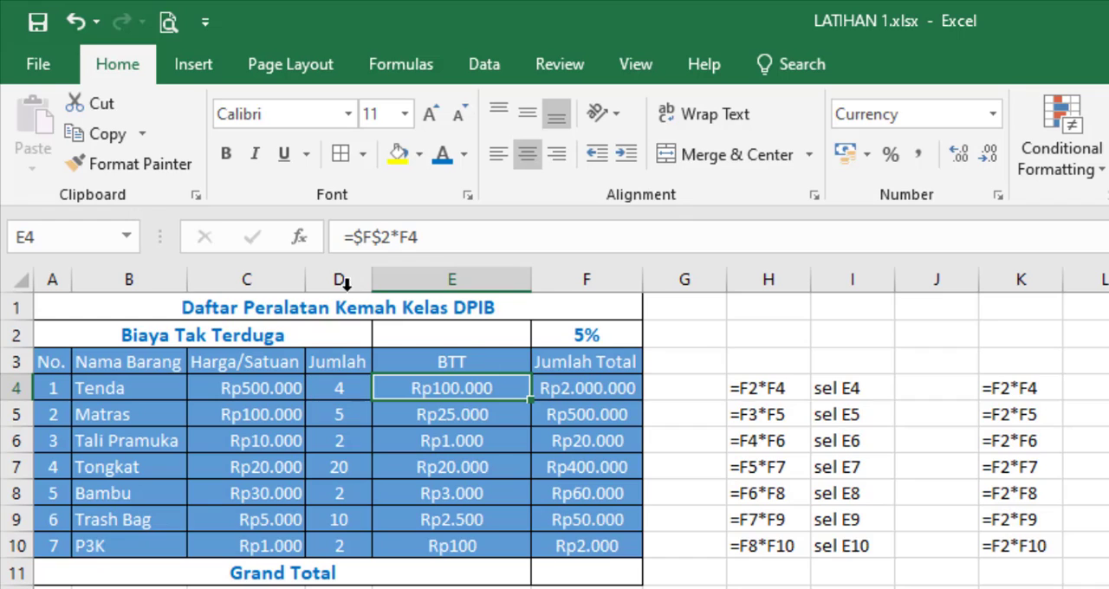
left_click(363, 236)
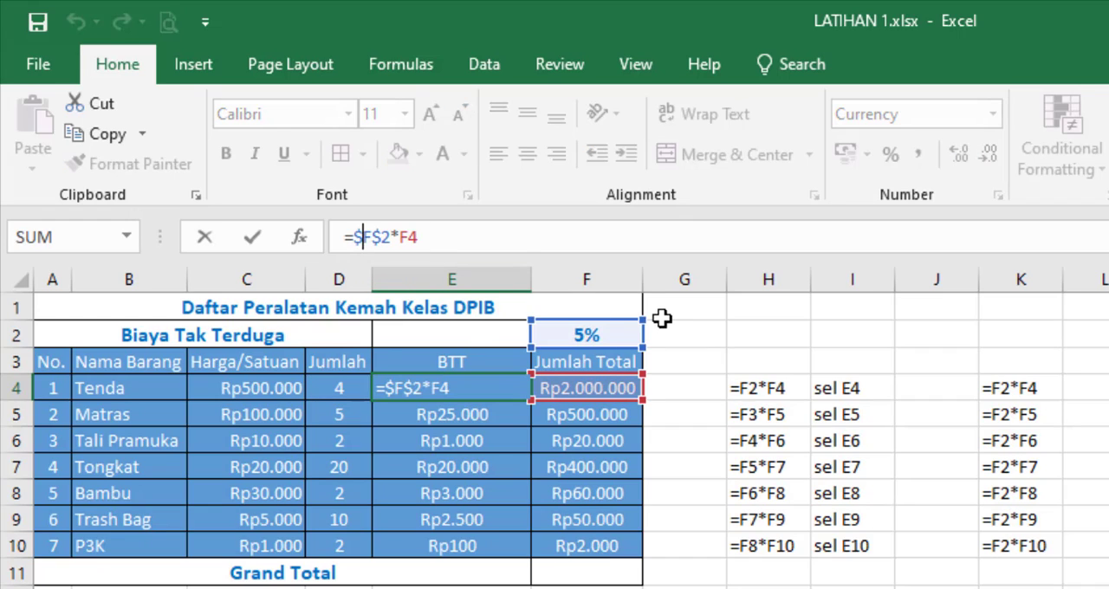
key("BackSpace")
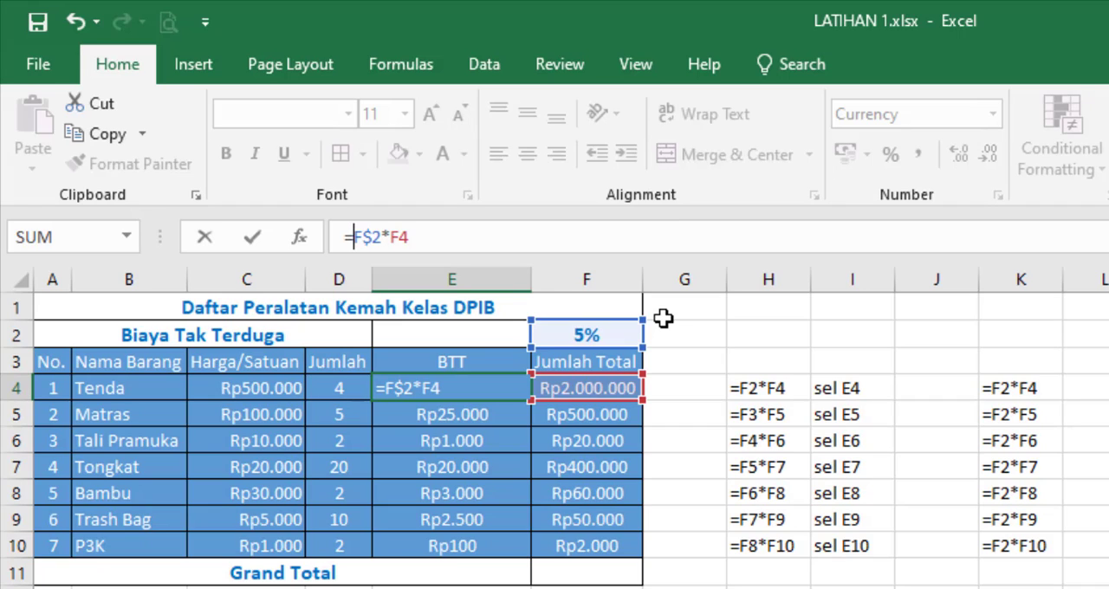
type("$")
key("Return")
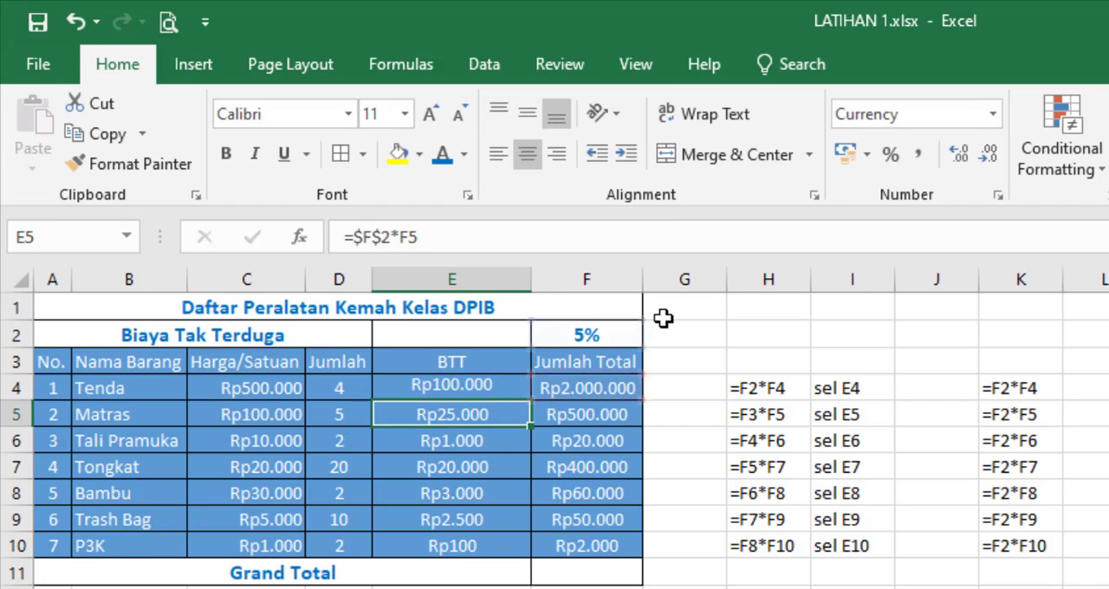
key("ctrl+z")
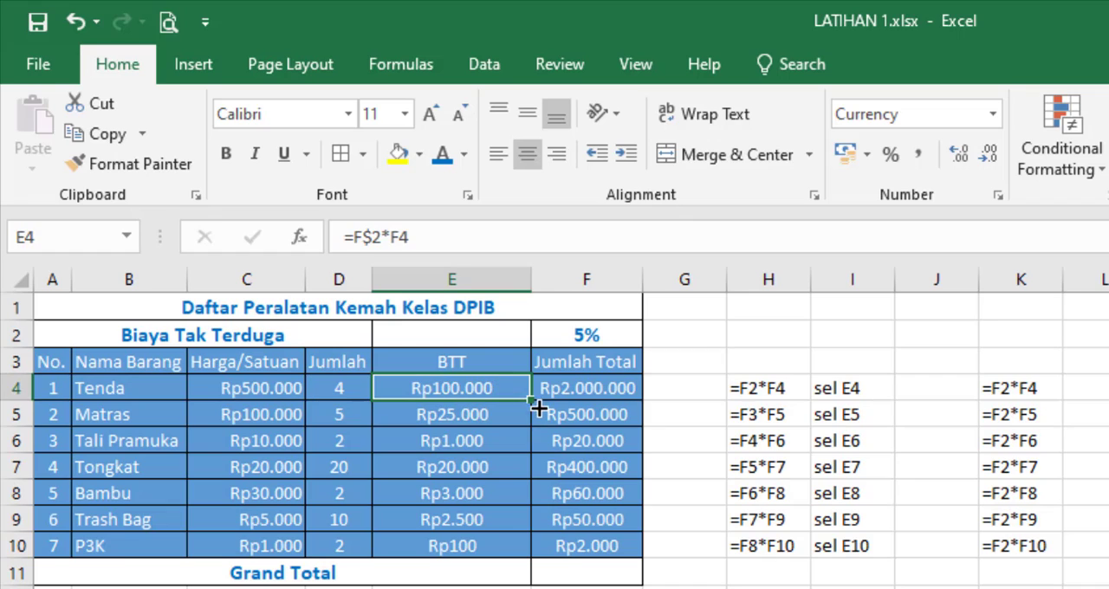
left_click_drag(529, 402, 528, 555)
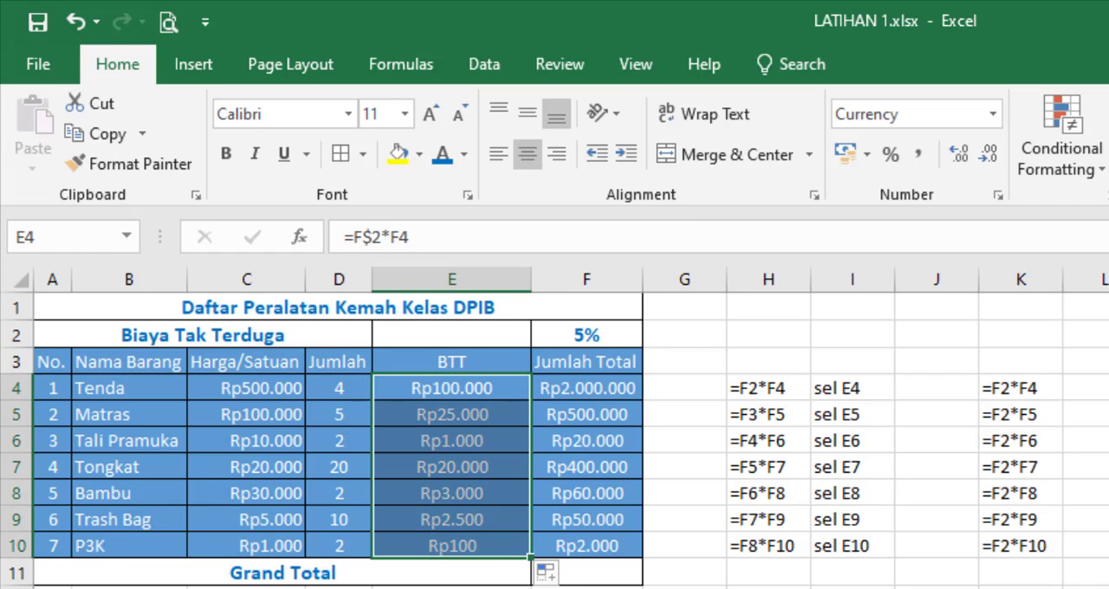
Step: Check the formulas in E4:E10 one by one to see how the row-only lock on F2 carries down
left_click(473, 390)
left_click(484, 416)
left_click(491, 444)
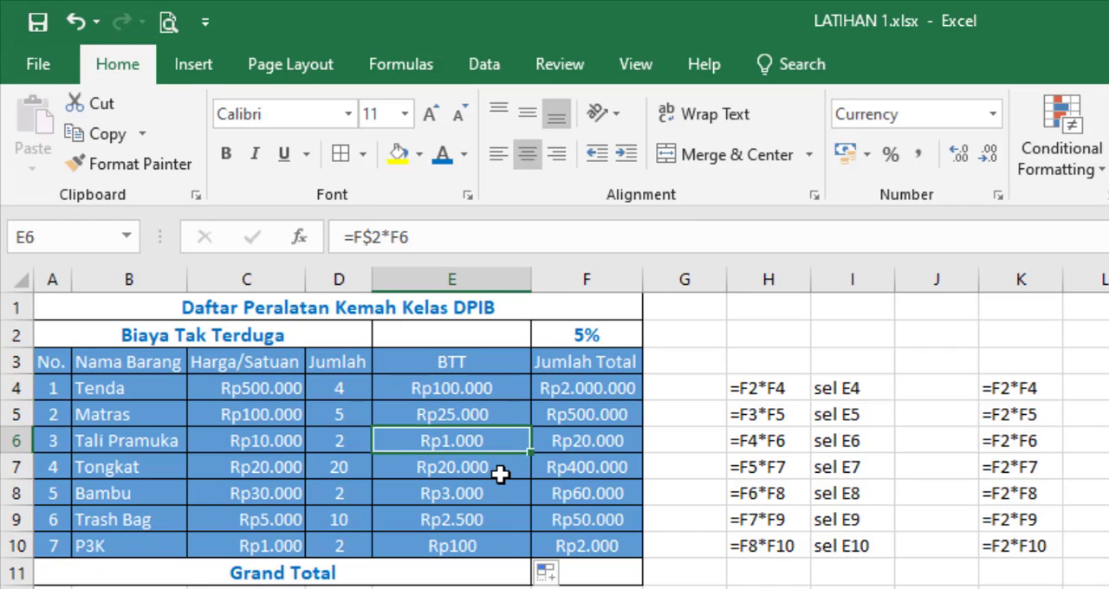
left_click(502, 472)
left_click(502, 496)
left_click(501, 520)
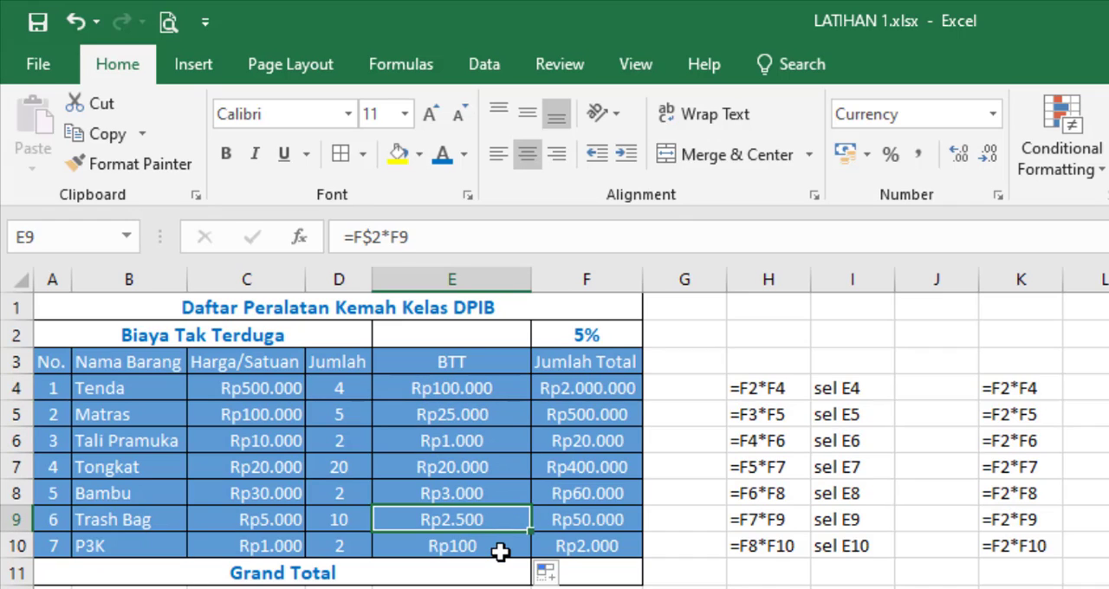
left_click(503, 546)
Step: Re-enter the E4 formula and fill it down through E10 again
left_click(456, 388)
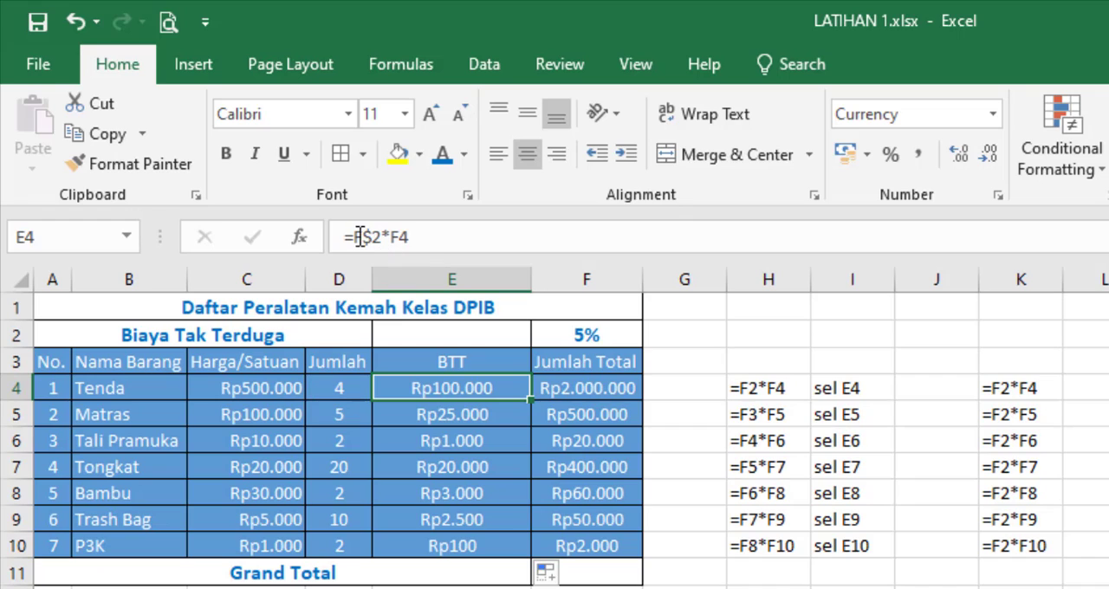
left_click(364, 235)
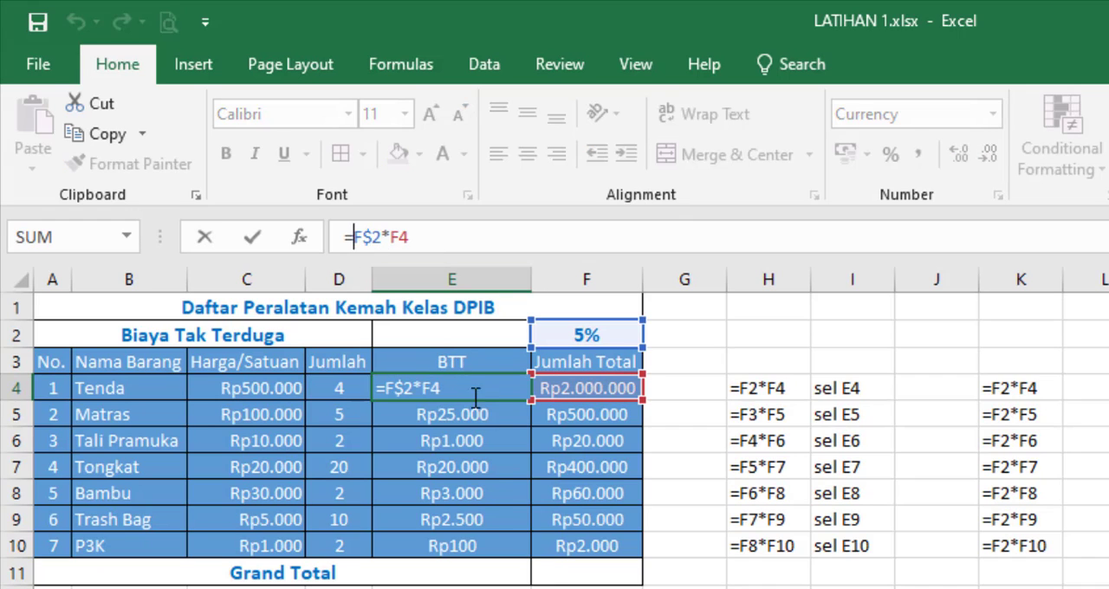
key("Return")
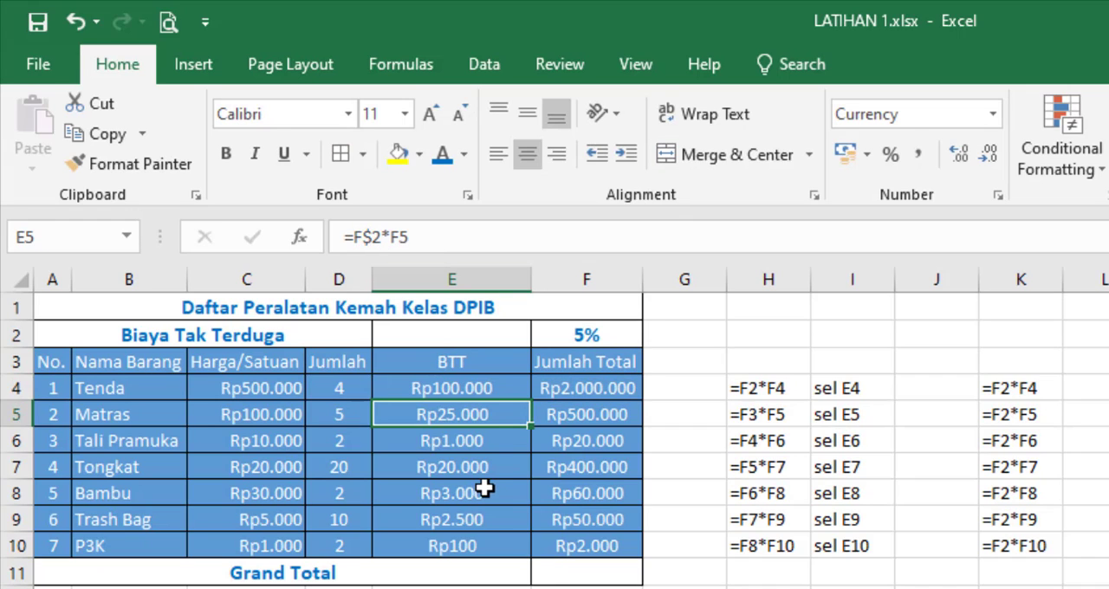
left_click(497, 389)
left_click_drag(530, 405, 537, 555)
left_click(555, 587)
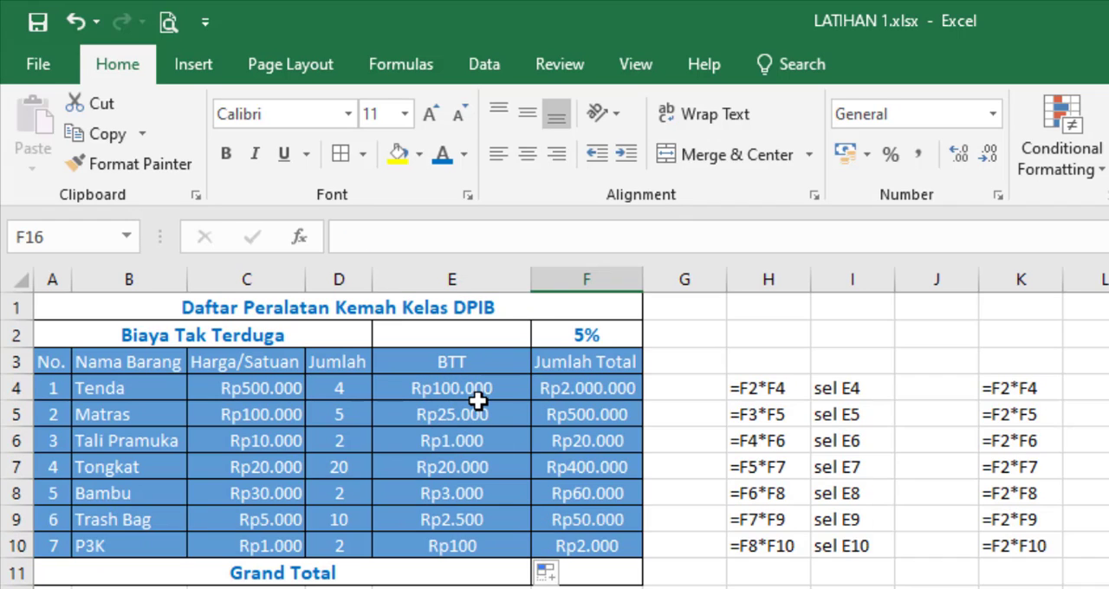
Step: Look over the Jumlah Total amounts in F4:F10 that the Grand Total row has to add up
left_click_drag(567, 385, 580, 542)
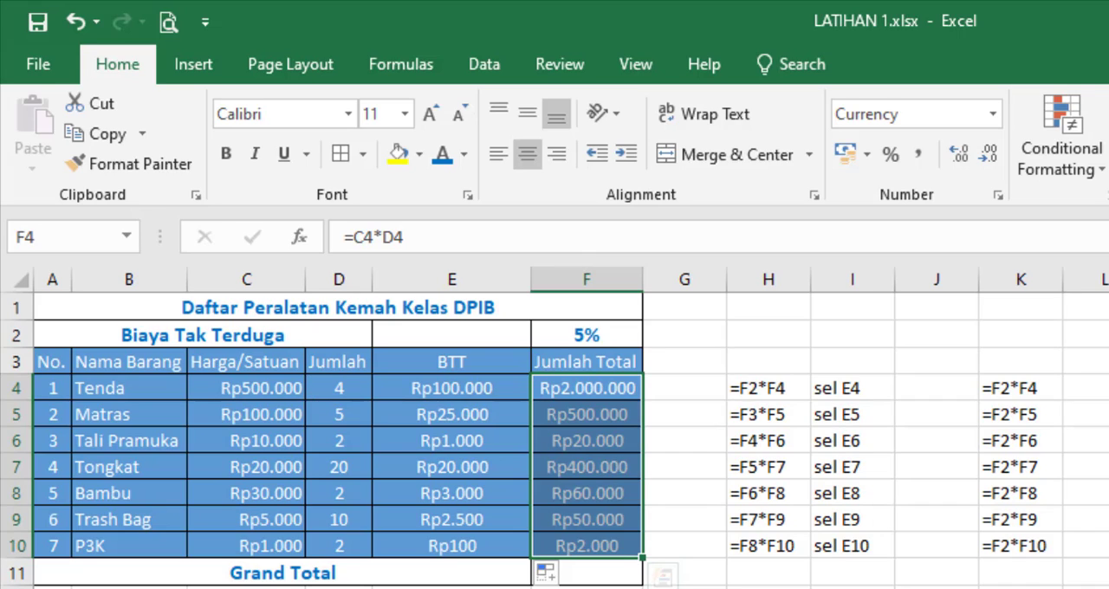
left_click(937, 588)
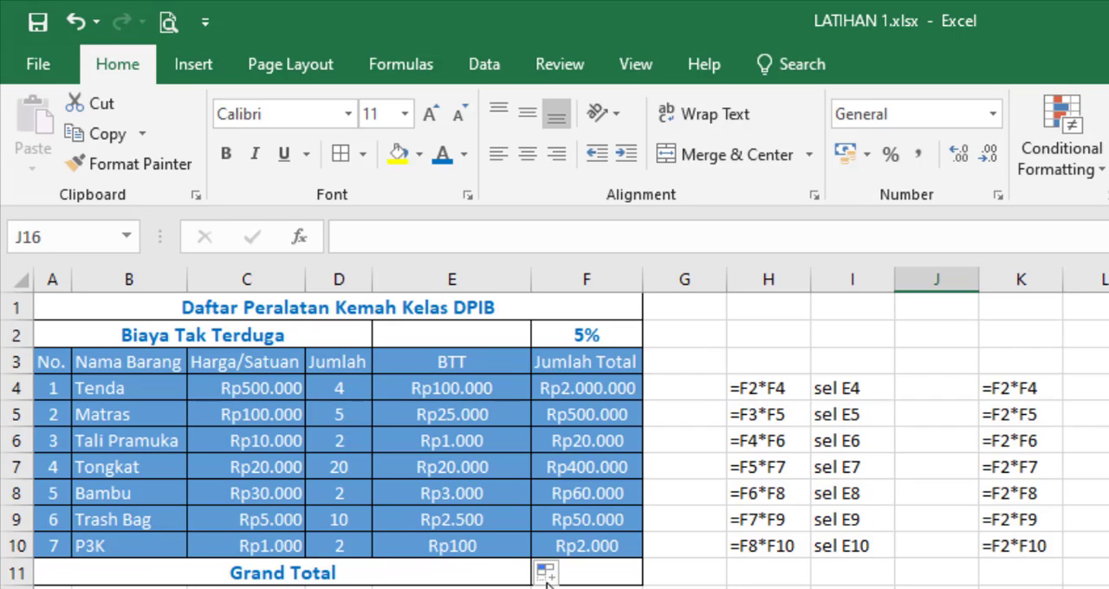
left_click(601, 576)
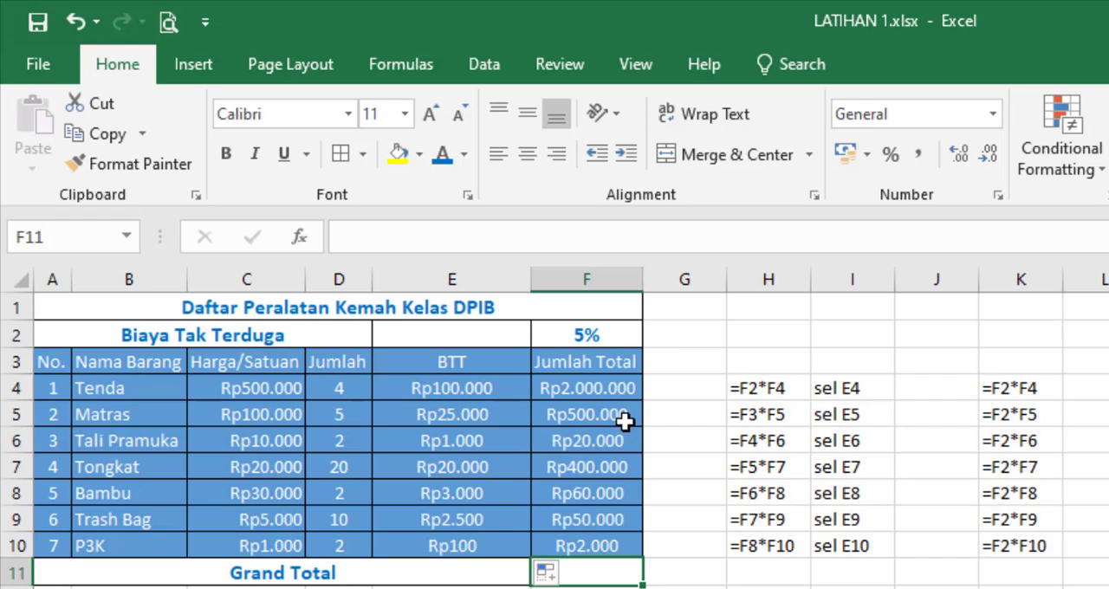
left_click(606, 387)
left_click(611, 411)
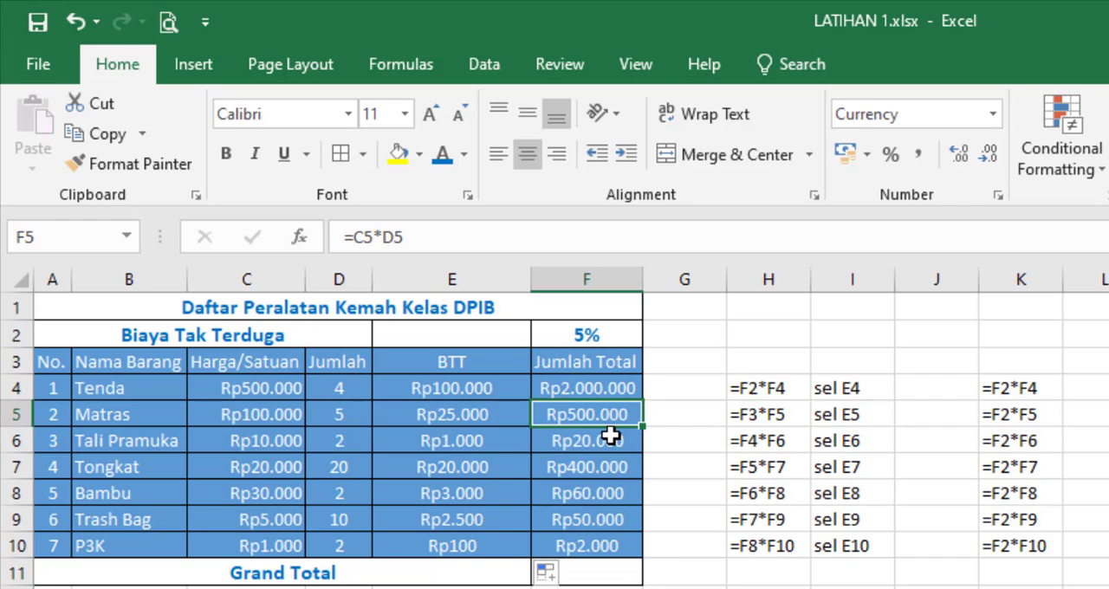
left_click(610, 437)
left_click(611, 469)
Step: Calculate the Grand Total in F11 by adding the item totals one by one with =F4+F5+F6+F7+F8+F9+F10
left_click(611, 572)
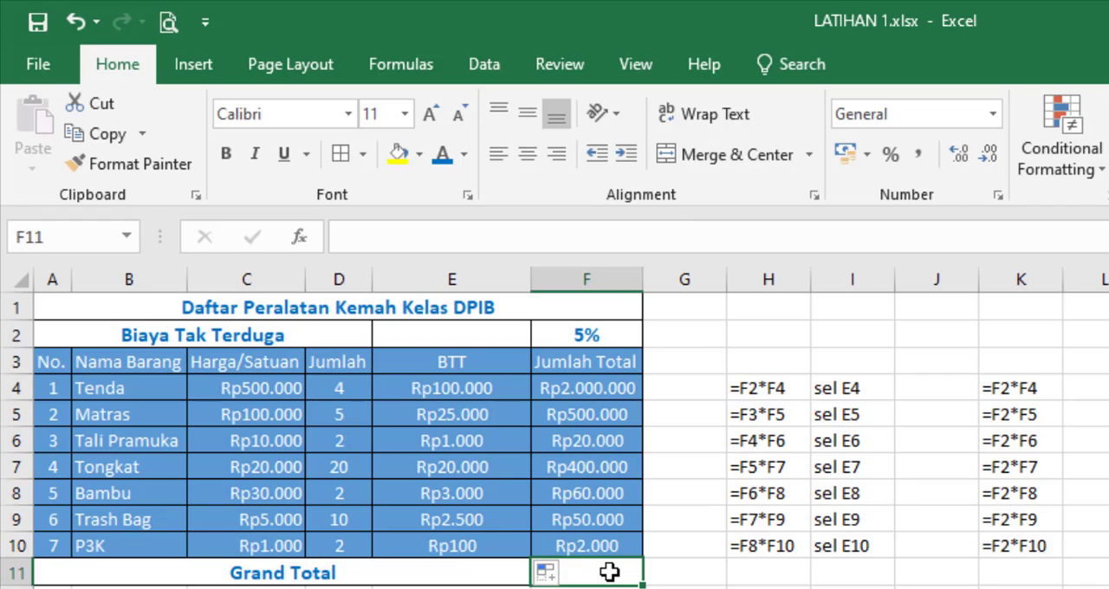
type("=")
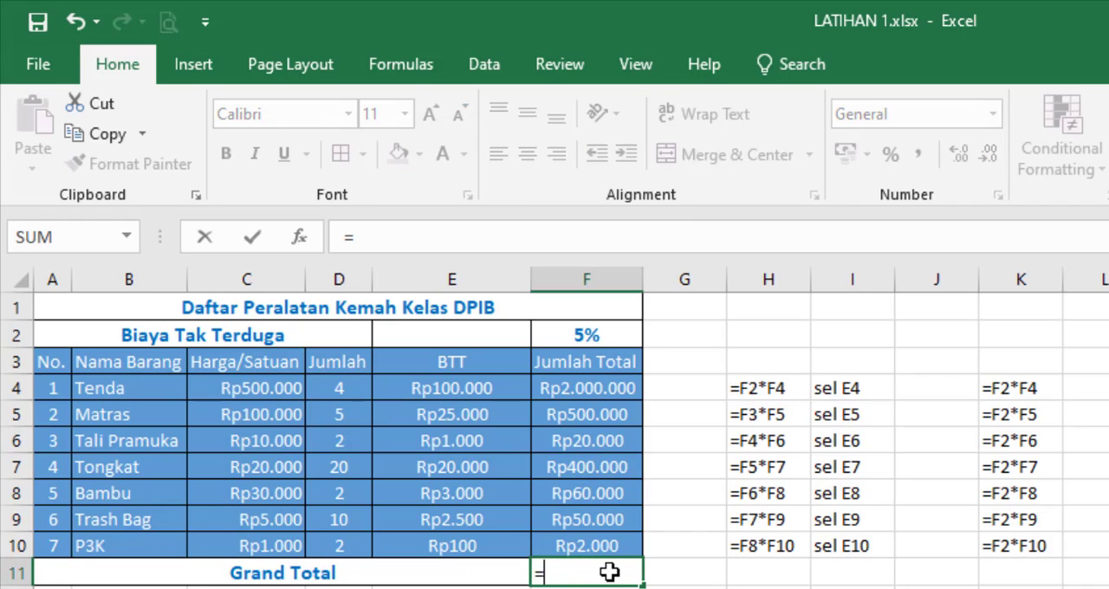
left_click(604, 389)
type("+")
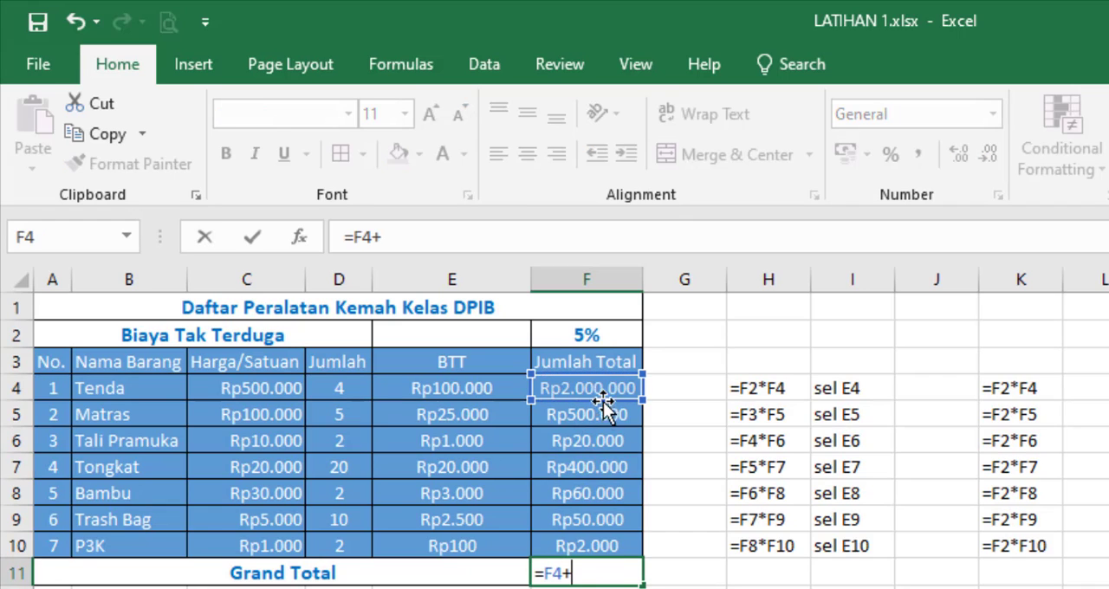
left_click(600, 418)
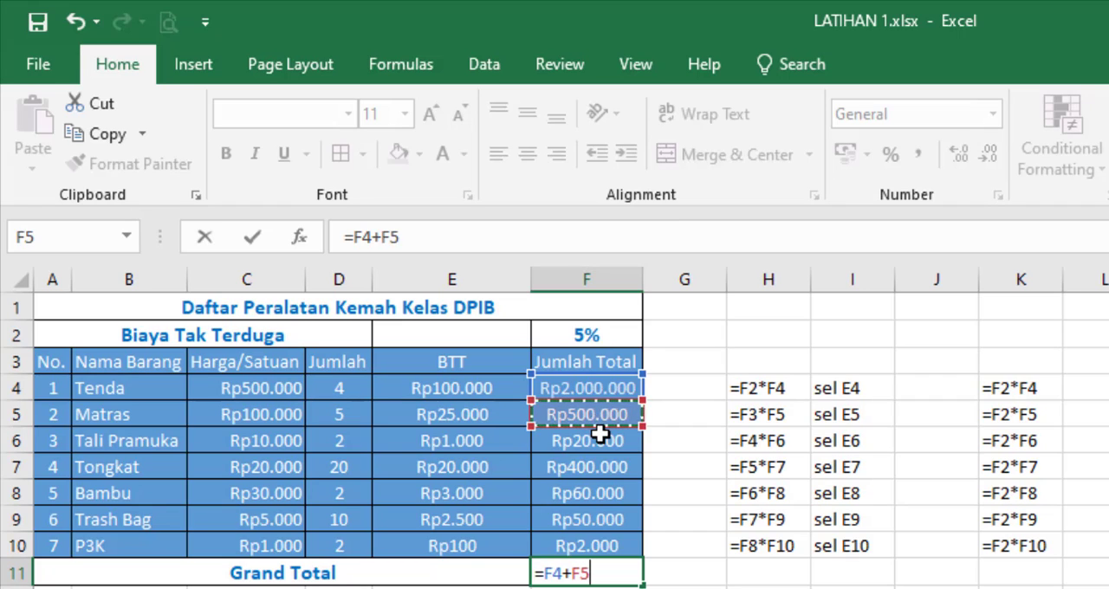
type("+")
left_click(601, 442)
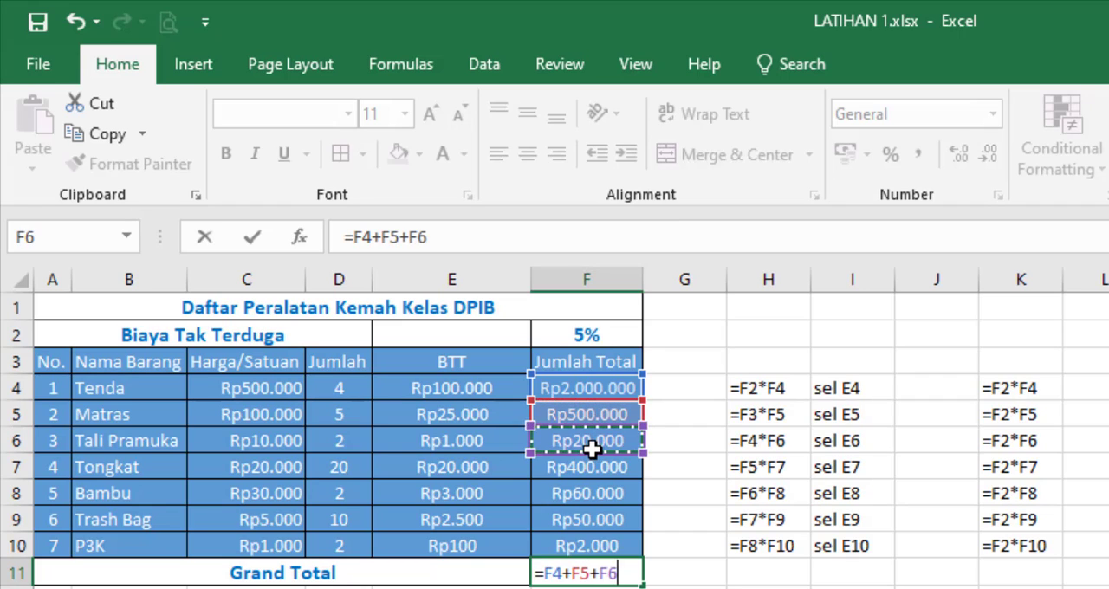
type("+")
left_click(600, 473)
type("+")
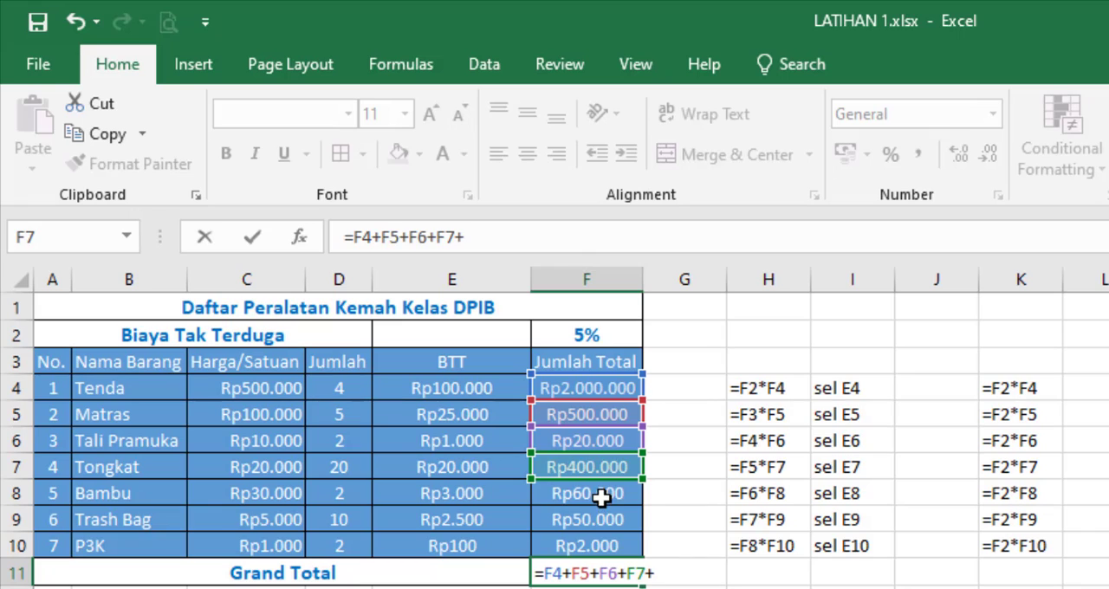
left_click(601, 496)
type("+")
left_click(606, 525)
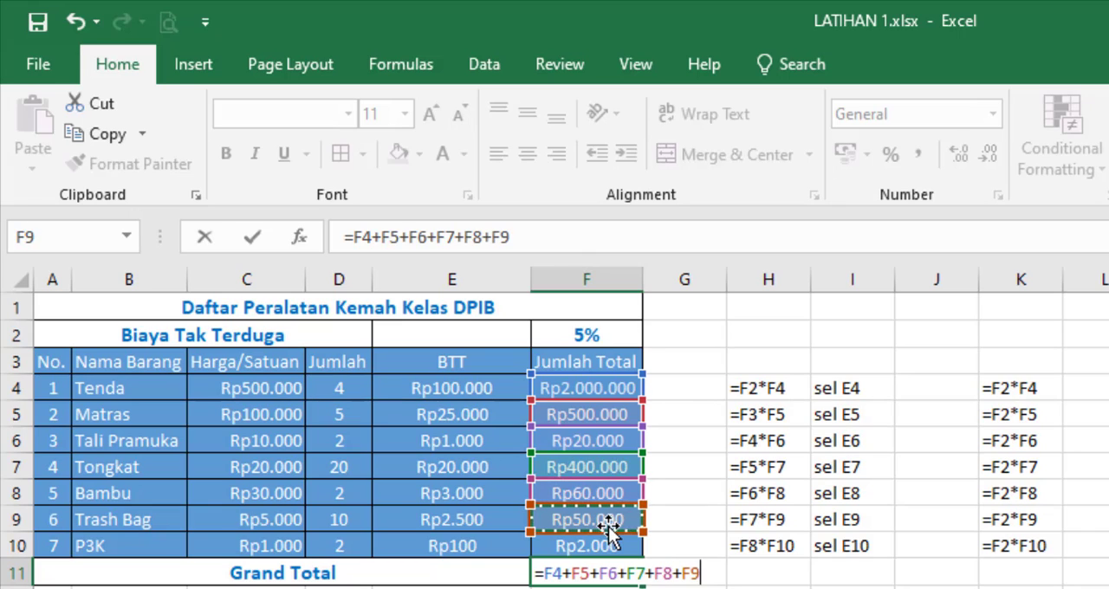
type("+")
left_click(616, 544)
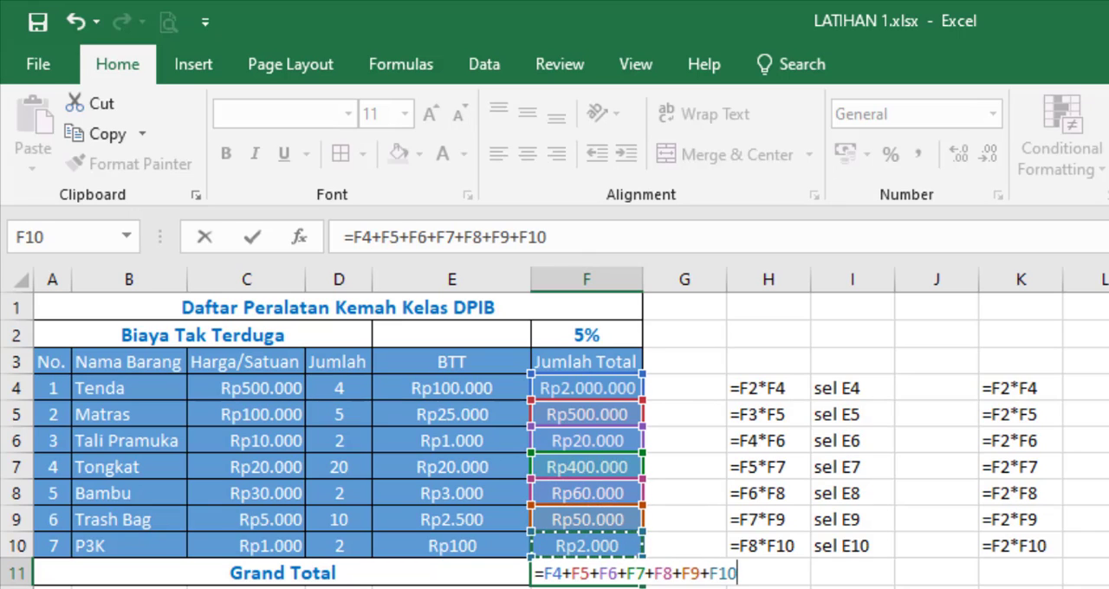
key("Return")
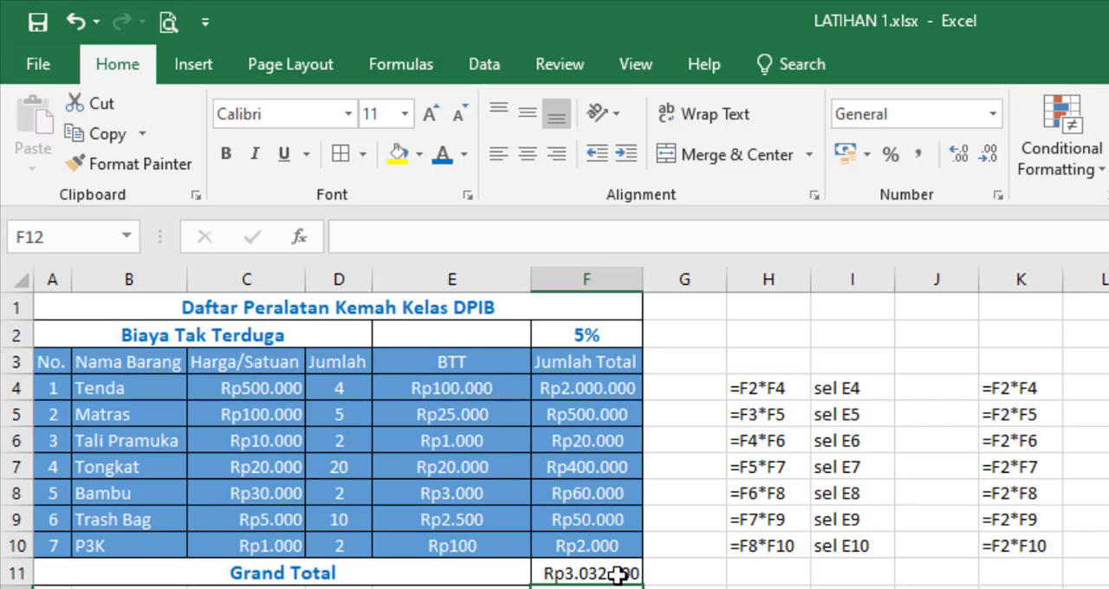
Step: Format the Grand Total amount in F11 as bold blue text at size 12, matching the Grand Total label
left_click(617, 574)
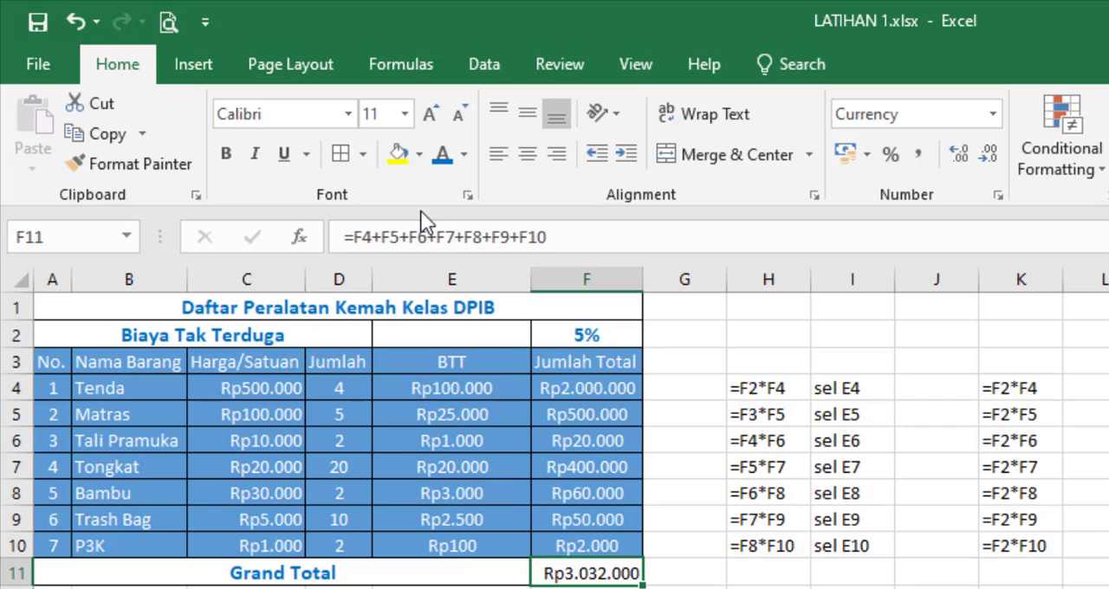
left_click(229, 156)
left_click(443, 157)
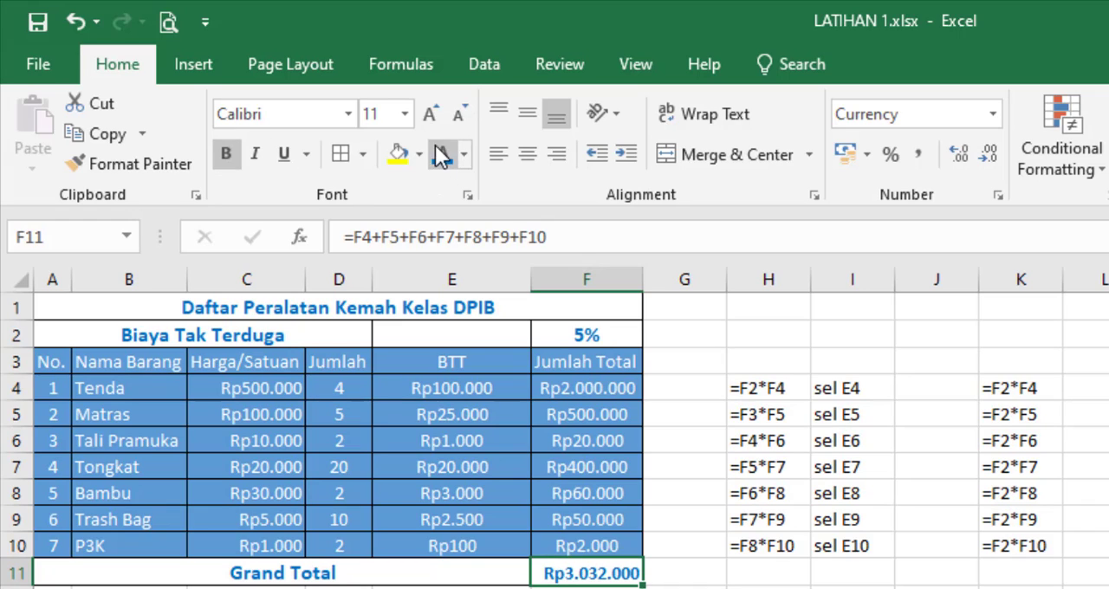
left_click(286, 570)
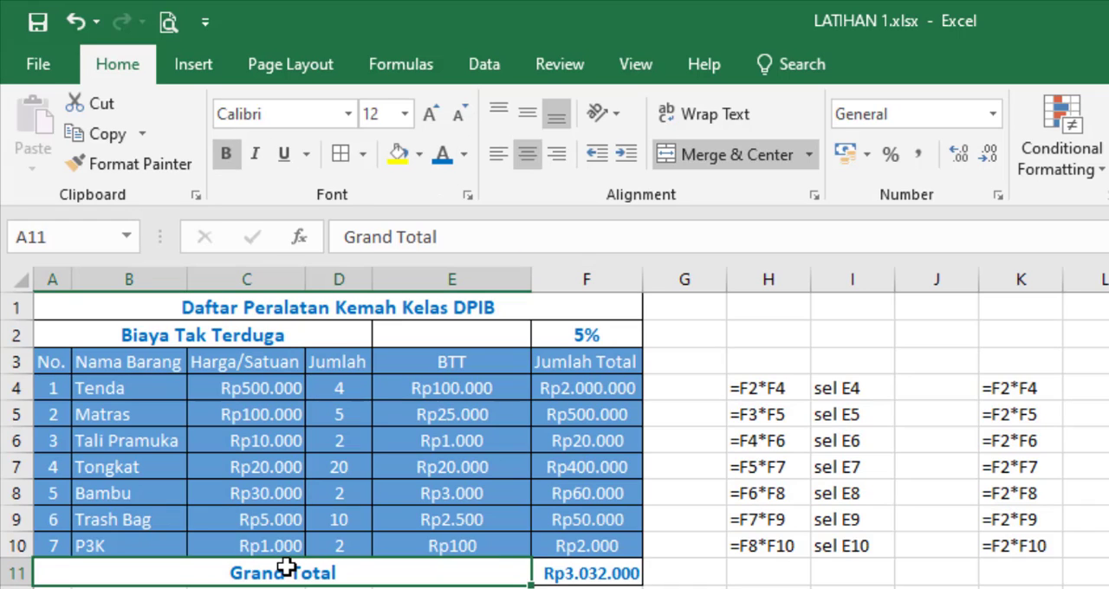
left_click(630, 572)
left_click(405, 113)
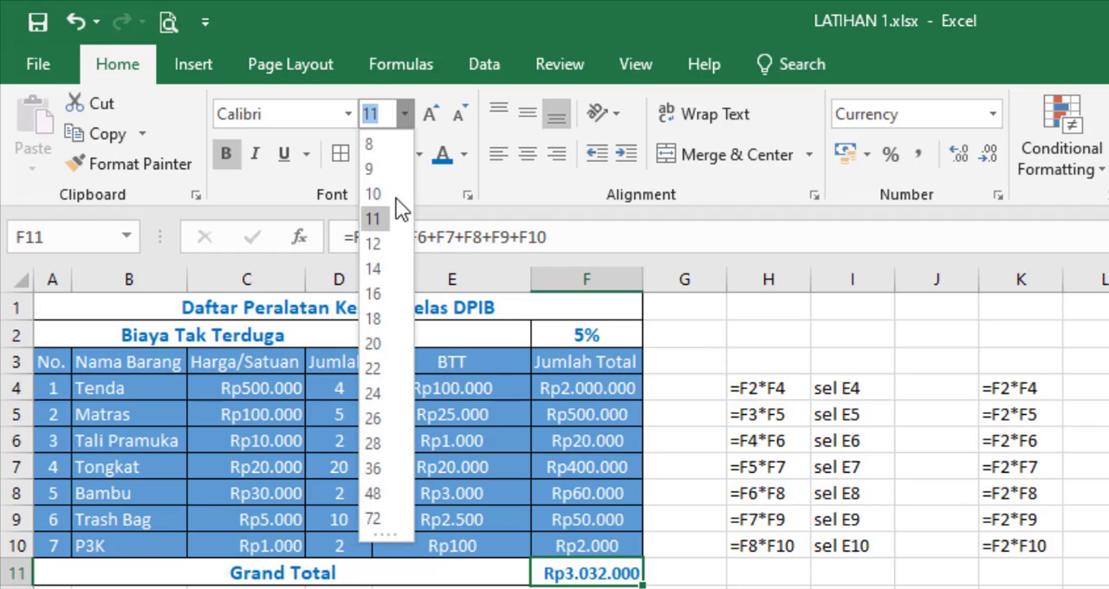
left_click(381, 243)
left_click(1108, 587)
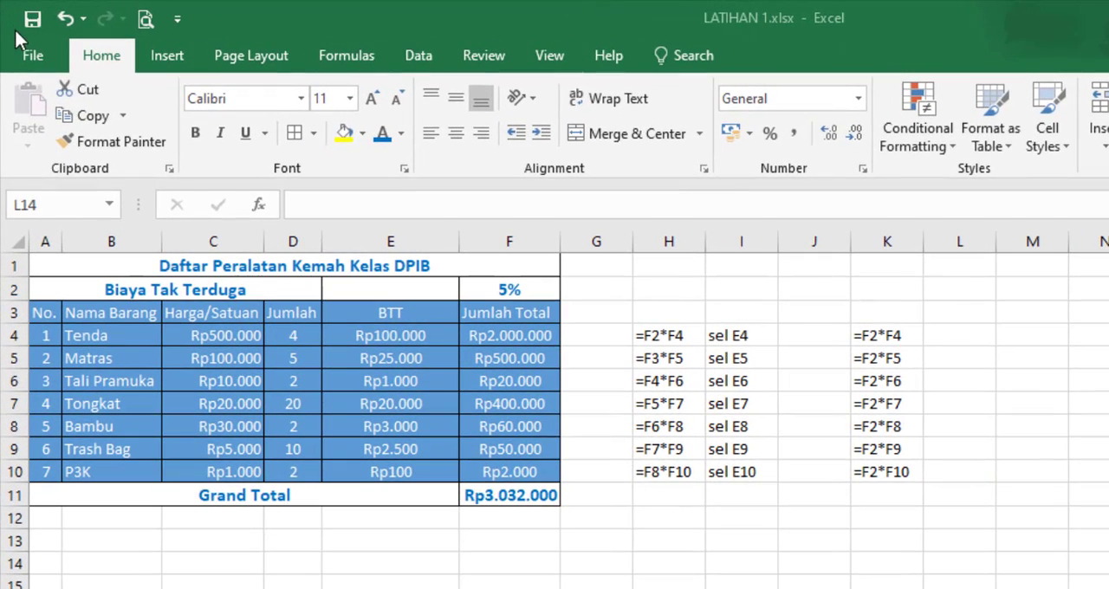
left_click(669, 588)
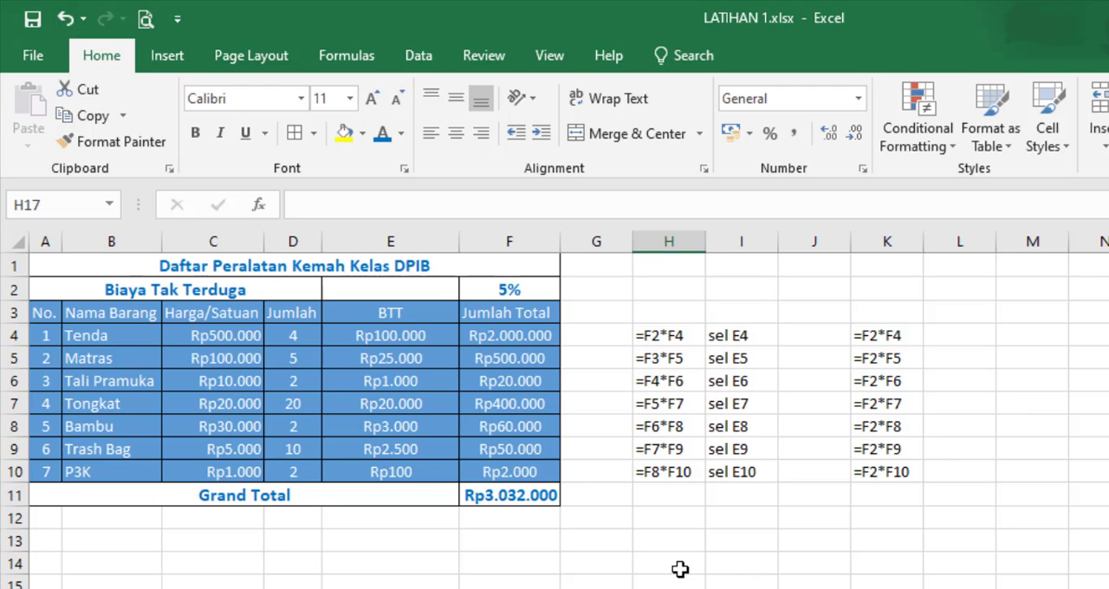
Step: Add a new worksheet after Latihan 6 and name it Latihan 7
right_click(344, 531)
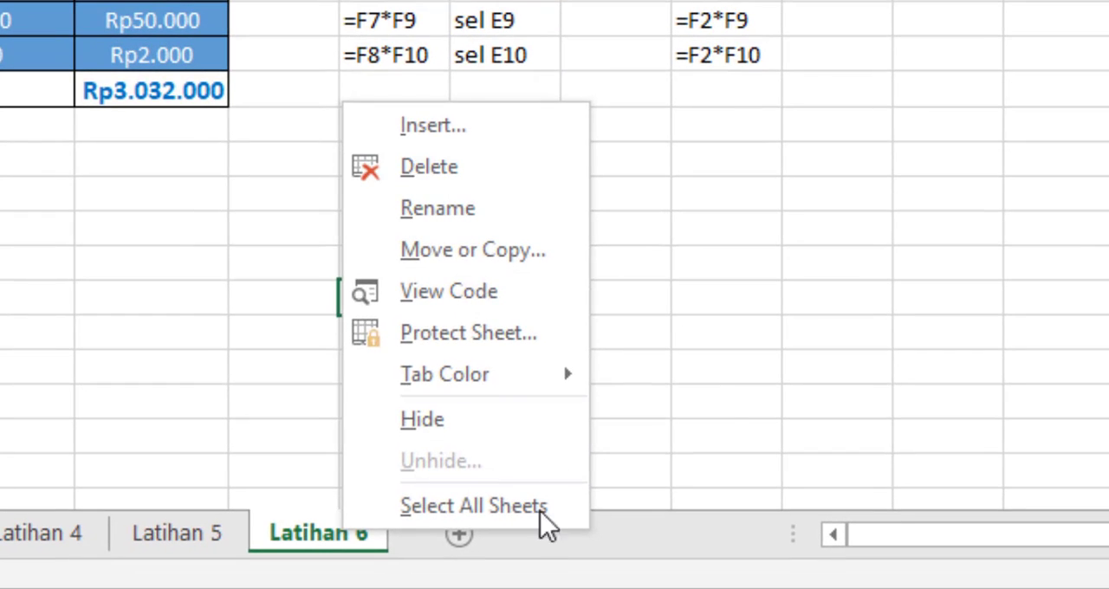
left_click(624, 460)
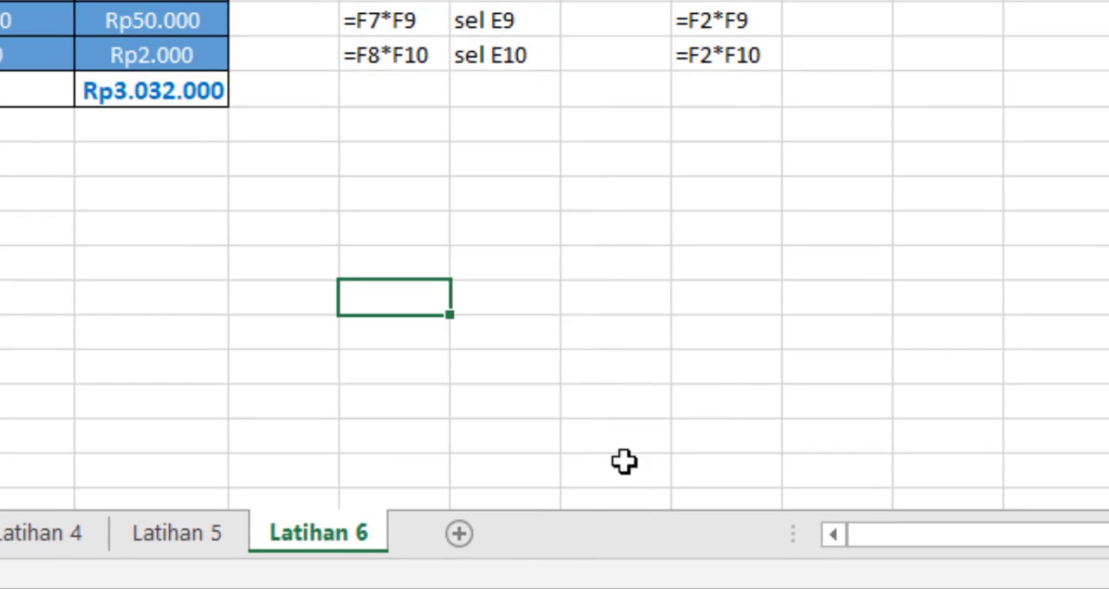
left_click(459, 535)
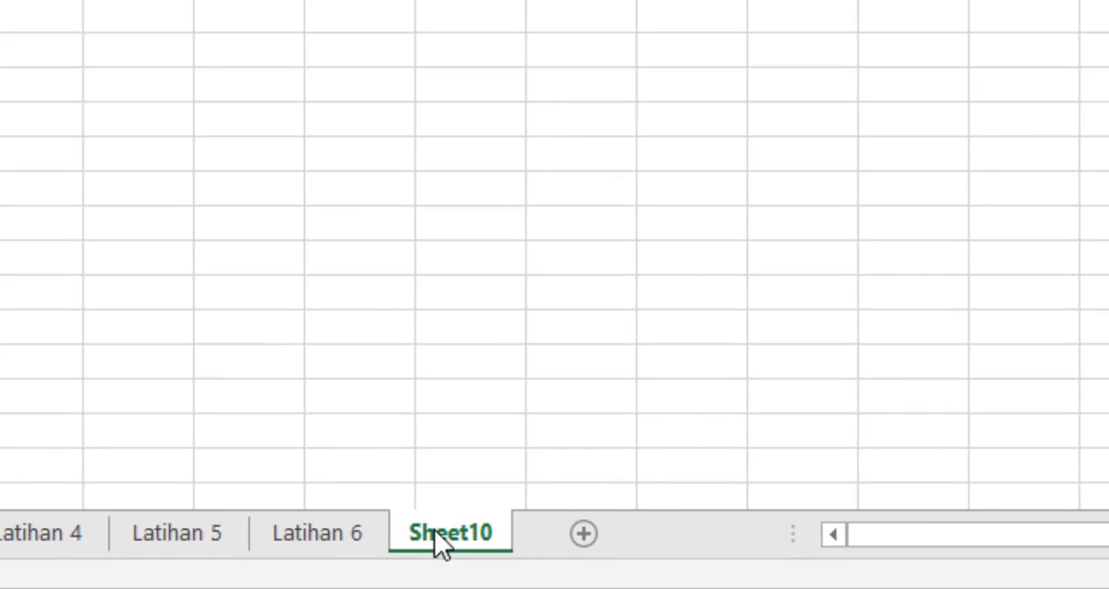
right_click(439, 538)
left_click(526, 217)
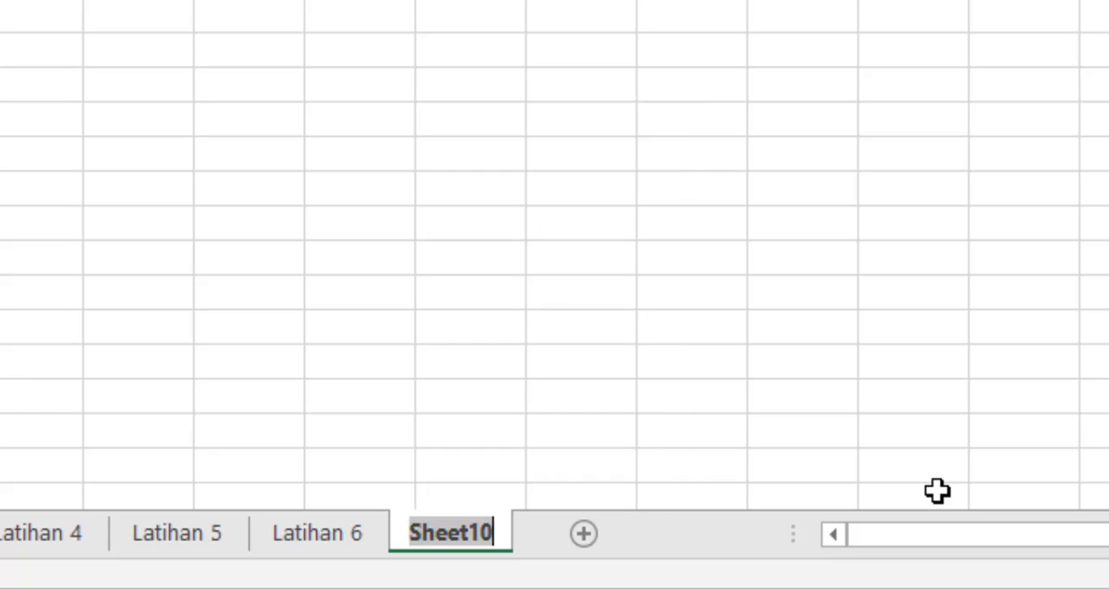
type("Latihan 7")
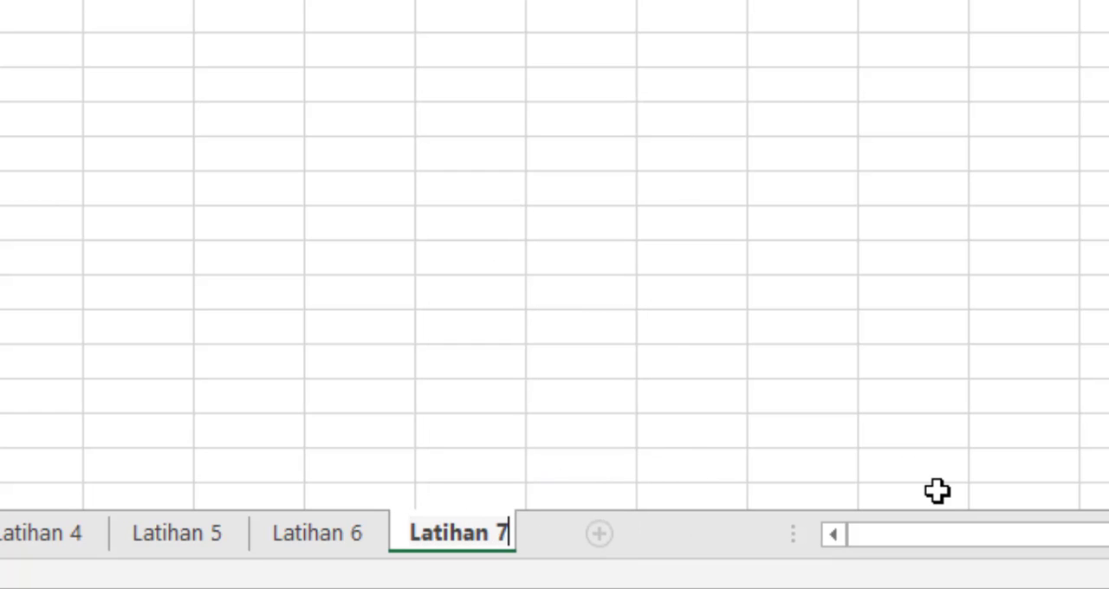
key("Return")
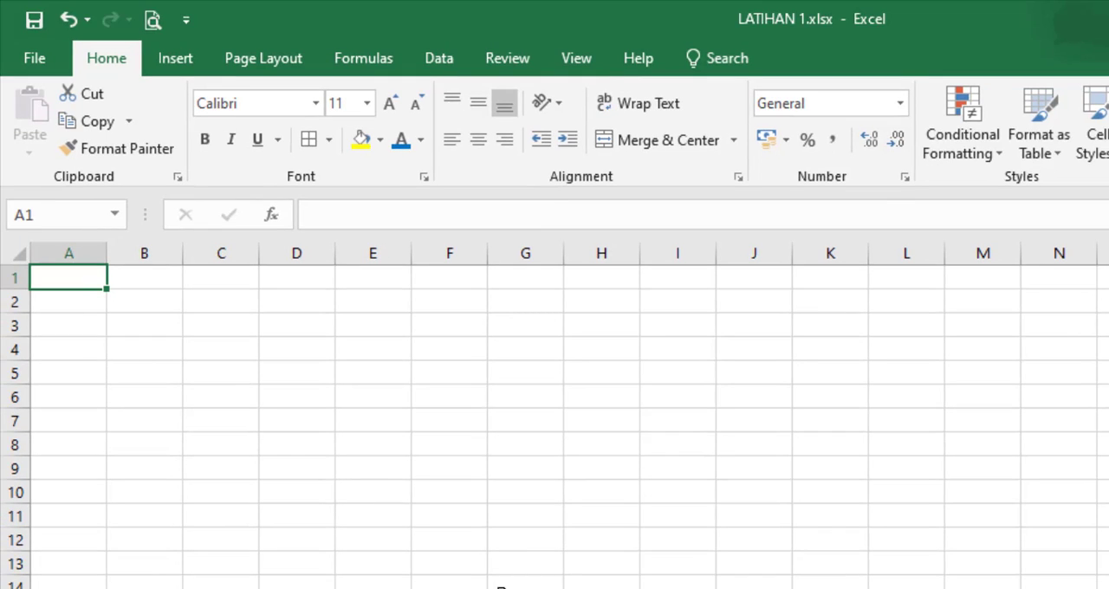
Step: Enter the title DAFTAR NILAI in cell A1 of the Latihan 7 sheet
left_click(501, 564)
left_click(69, 277)
type("DAFTAR NILAI")
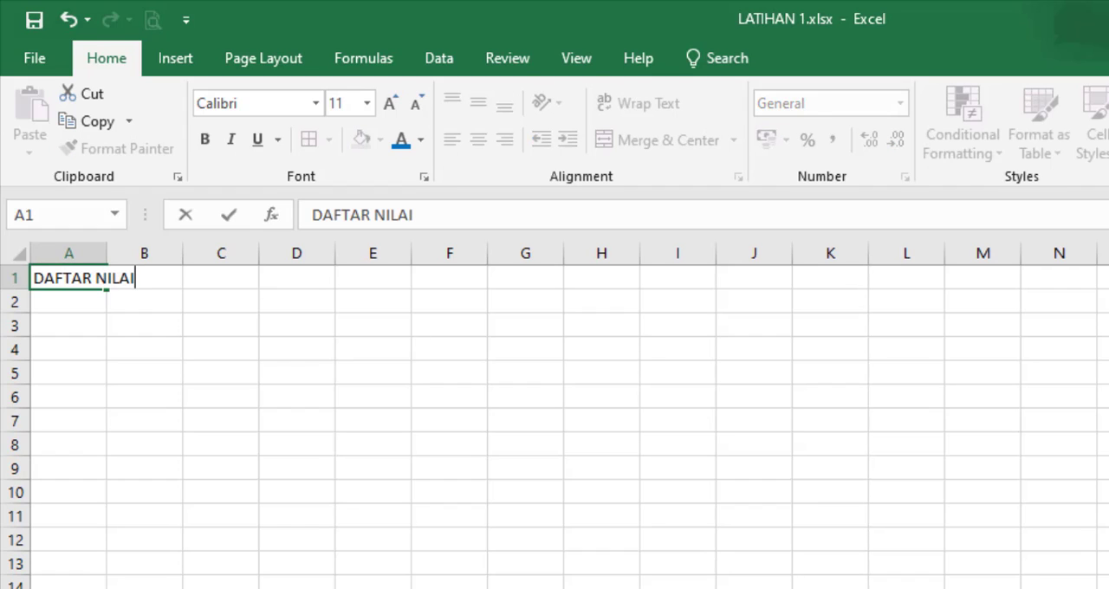
key("Return")
Step: Enter the subtitle MATA PELAJARAN SIMULASI DAN KOMUNIKASI DIGITAL in cell A2
type("A")
key("BackSpace")
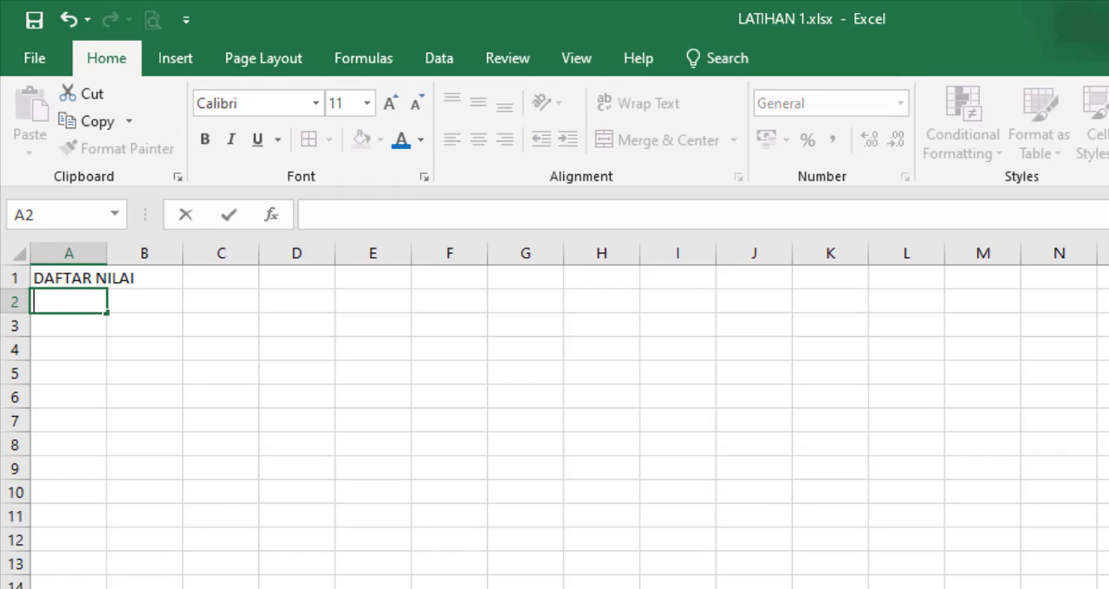
type("MATA PELAJARA")
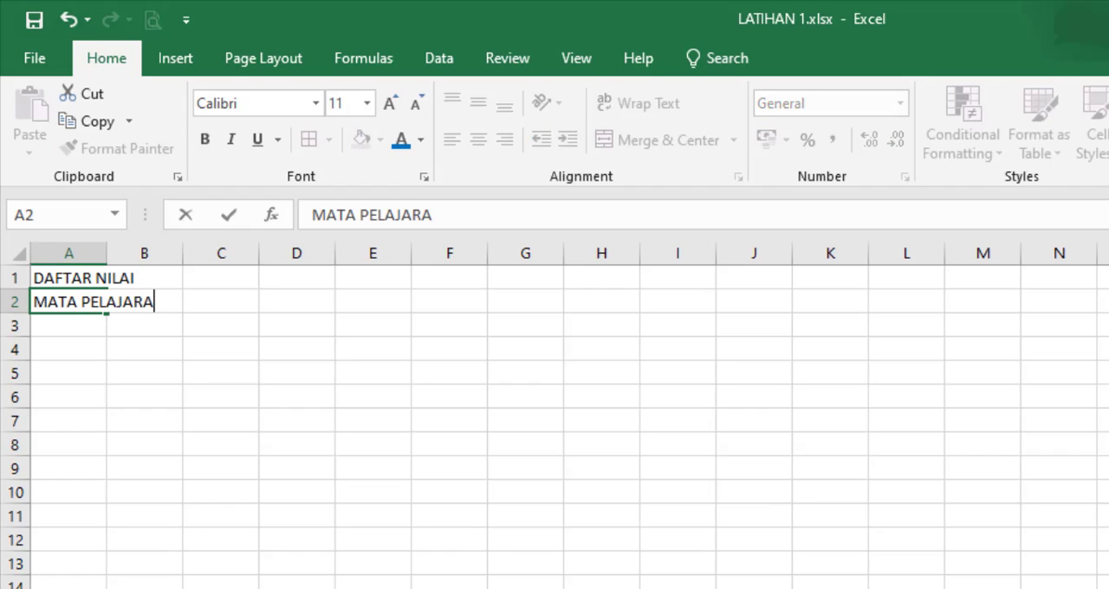
type("N SIMULASI")
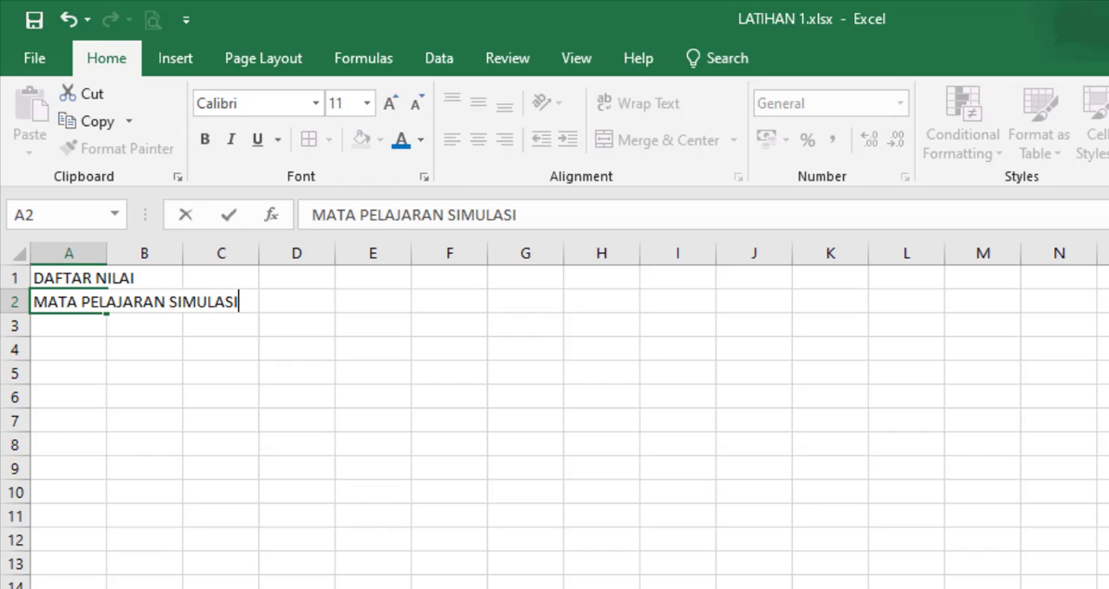
type(" DAN KOMUNIKASI ")
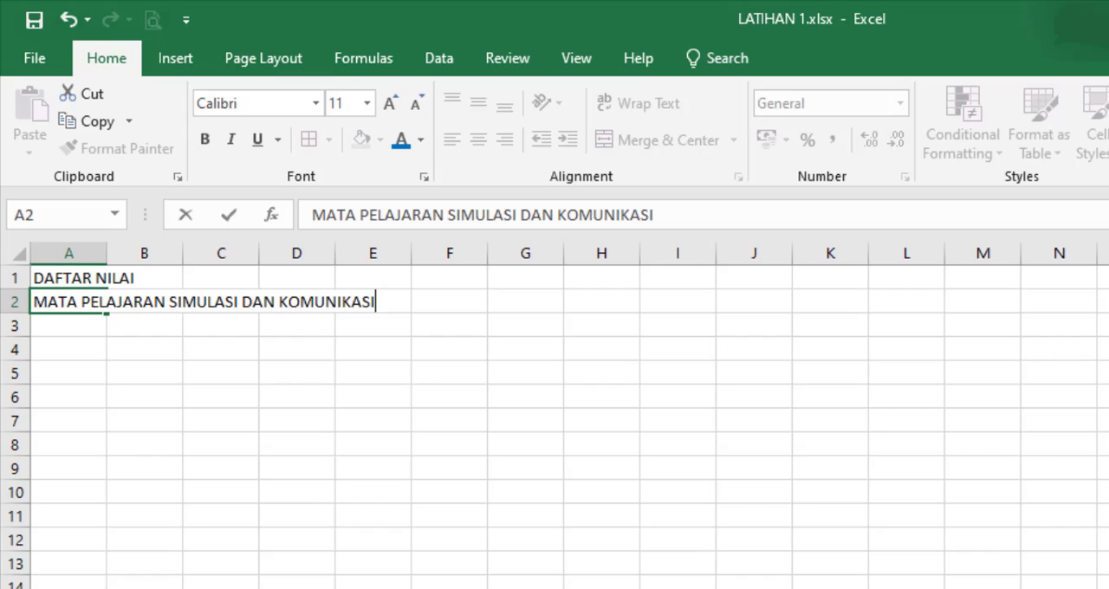
type("DIG")
key("BackSpace")
type("IGITAL")
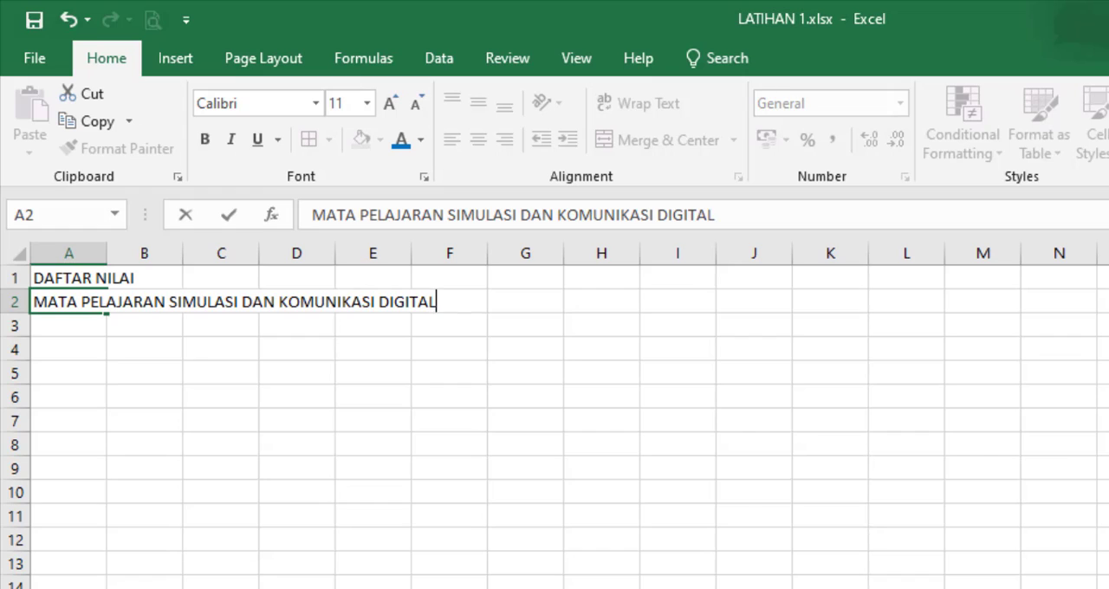
key("Return")
key("Return")
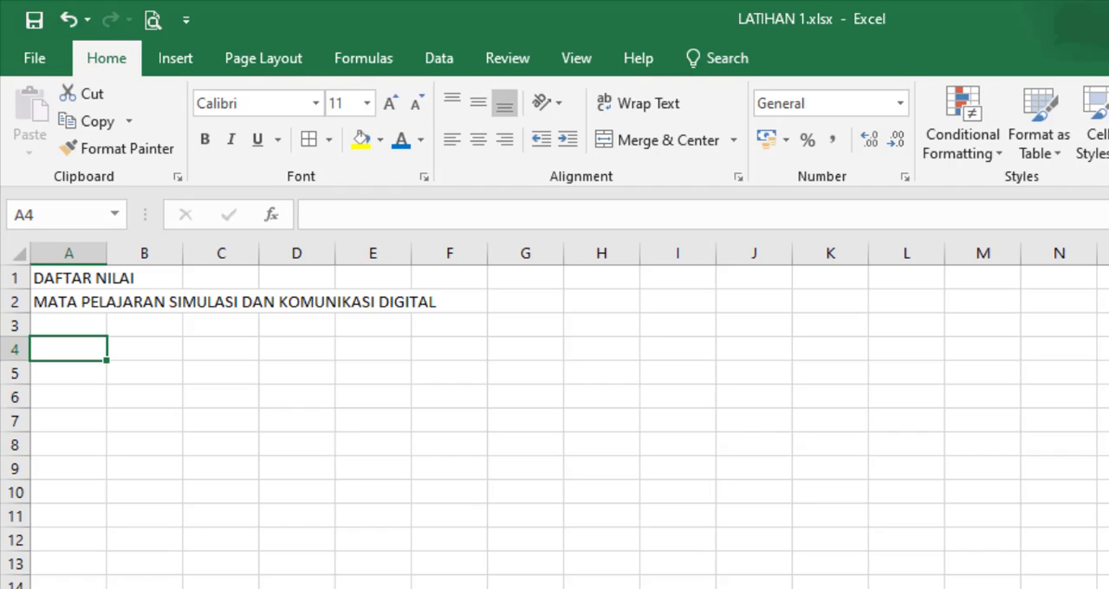
Step: Enter the column headers No., Nama Siswa, Kuis and Tugas 1 in cells A4 to D4
type("No.")
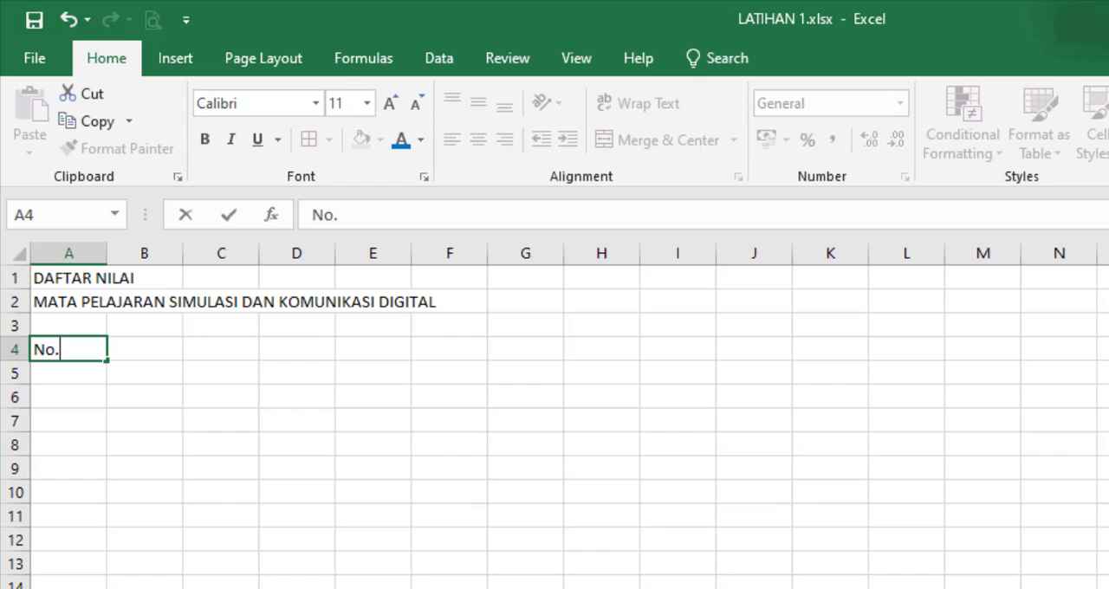
key("Tab")
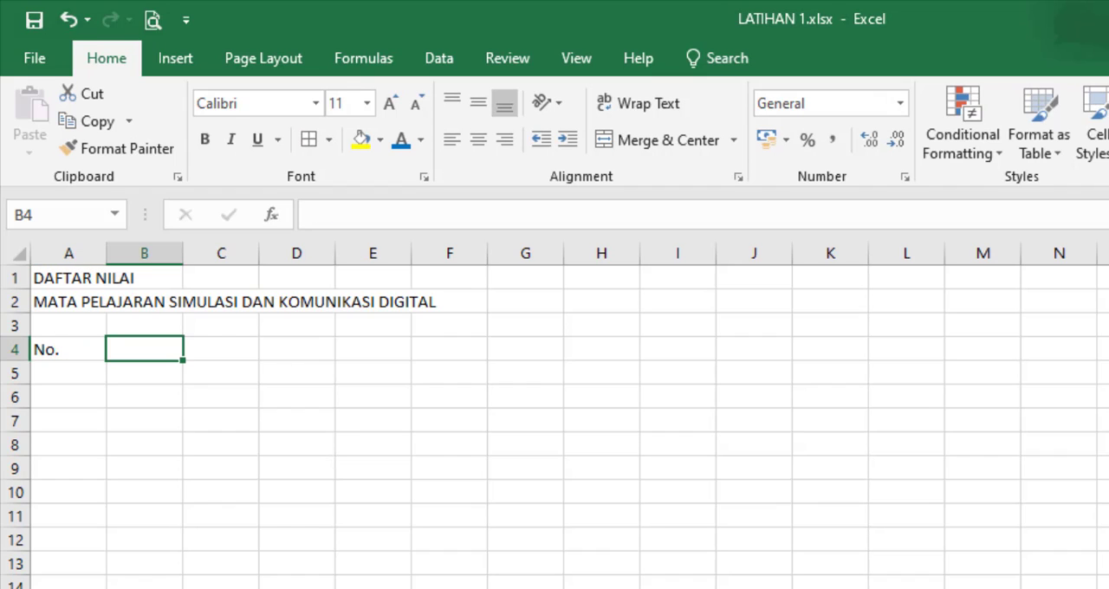
type("Nama Siswa")
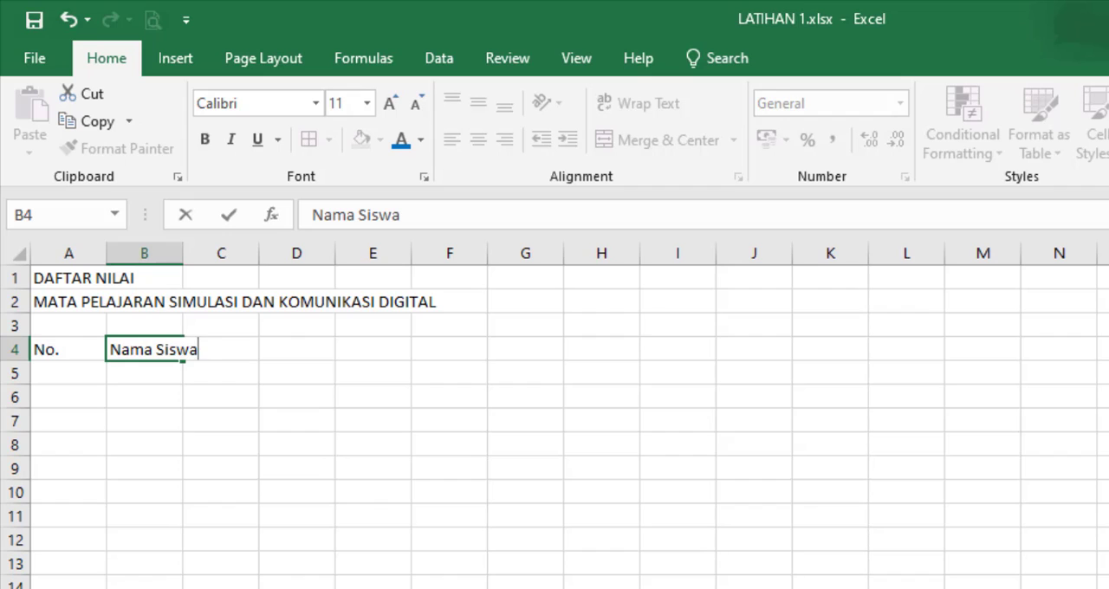
key("Tab")
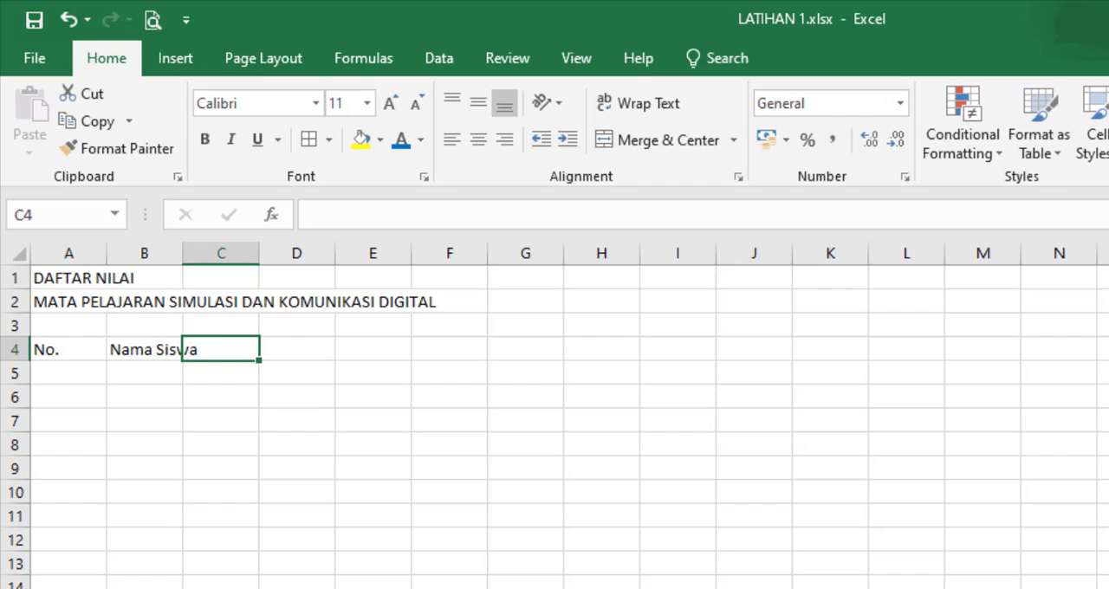
type("Kuis")
key("Tab")
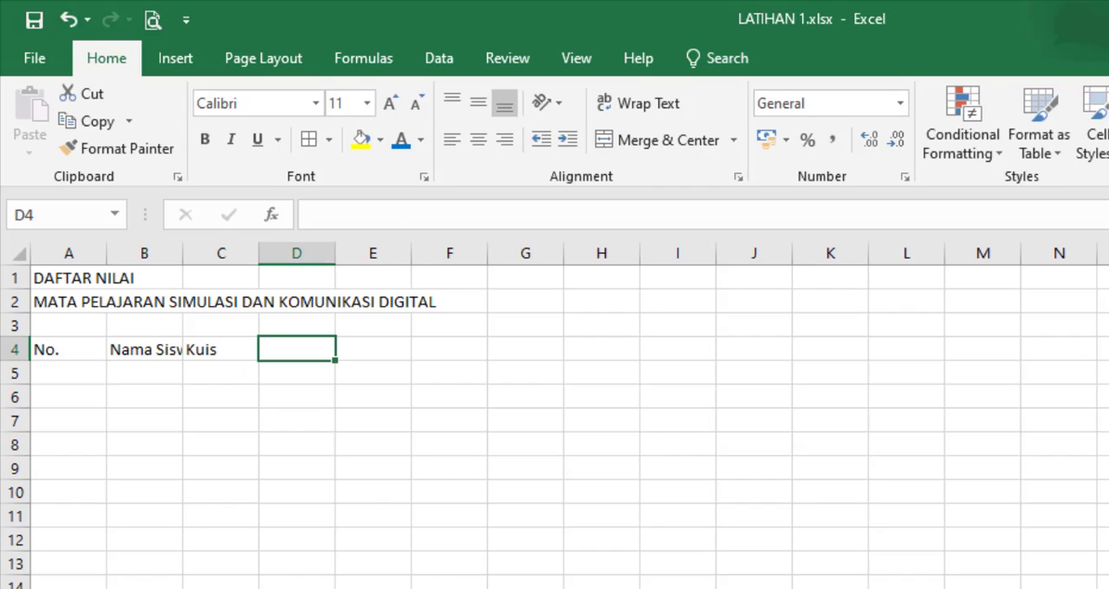
type("Tugas 1")
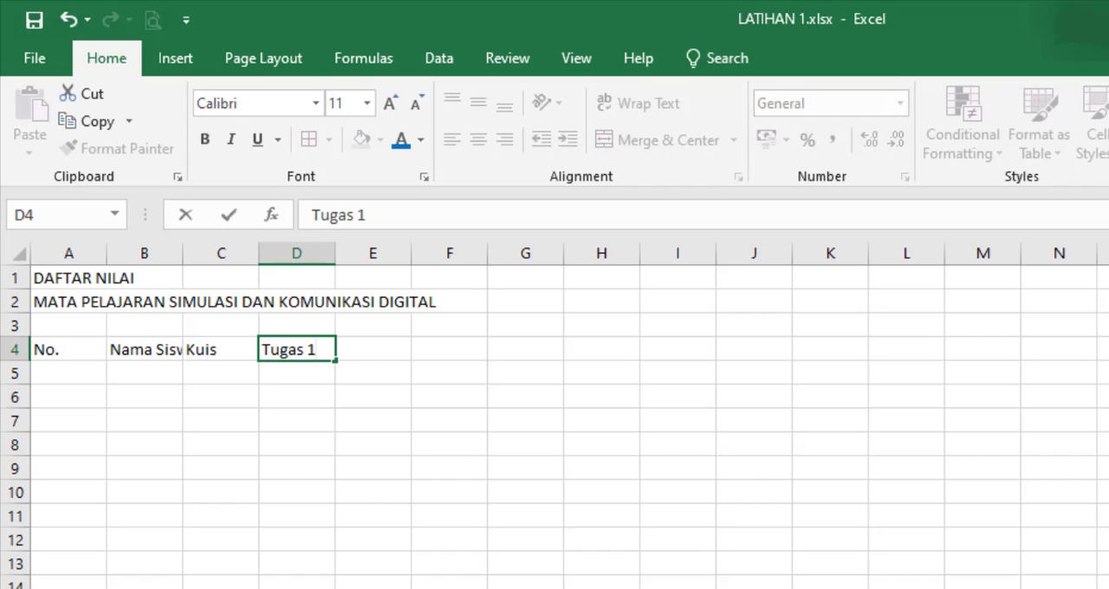
key("Tab")
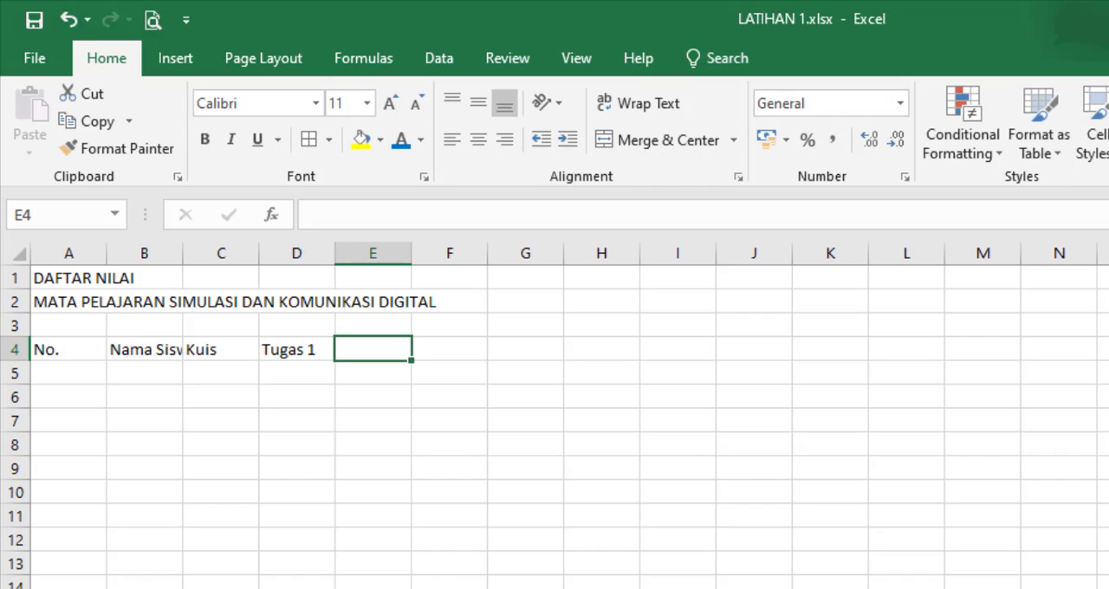
Step: Continue the header row with UTS, Tugas 2 and UAS in cells E4 to G4
type("UTS")
key("Tab")
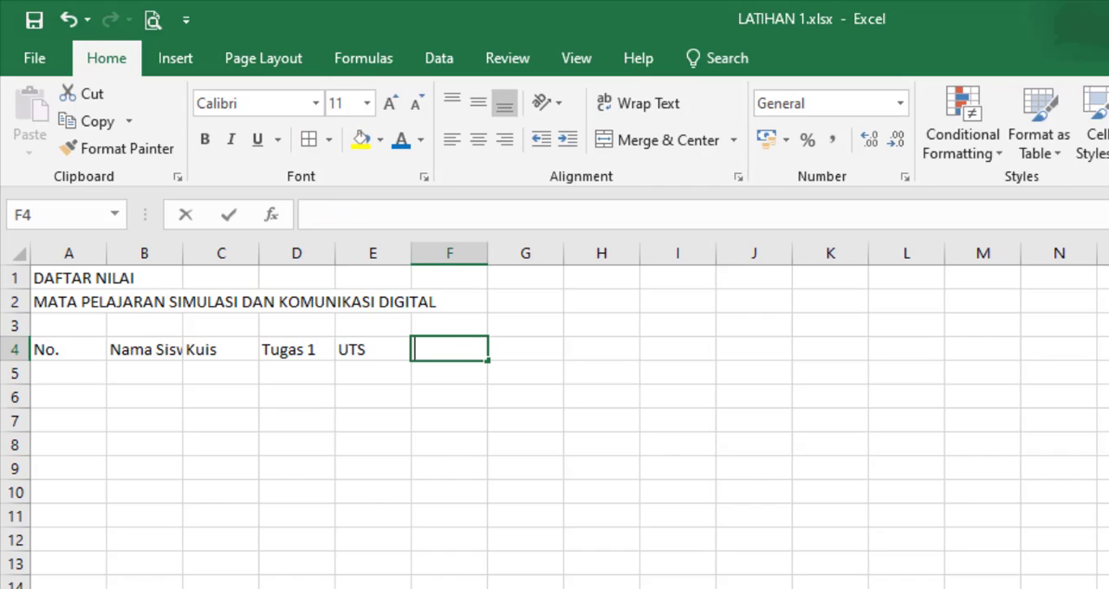
type("Tugas 2")
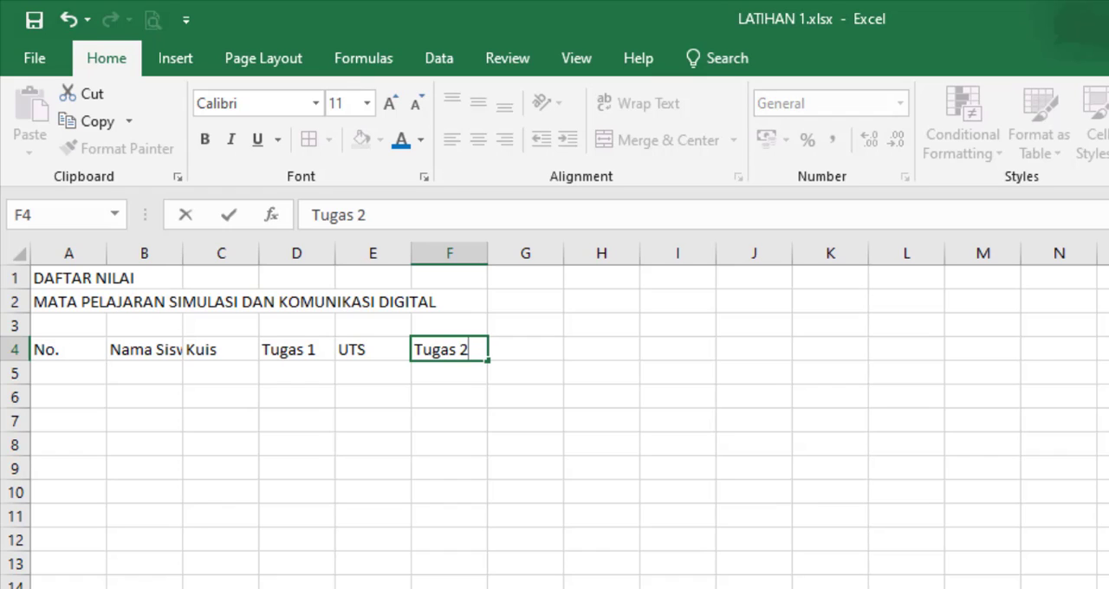
key("Tab")
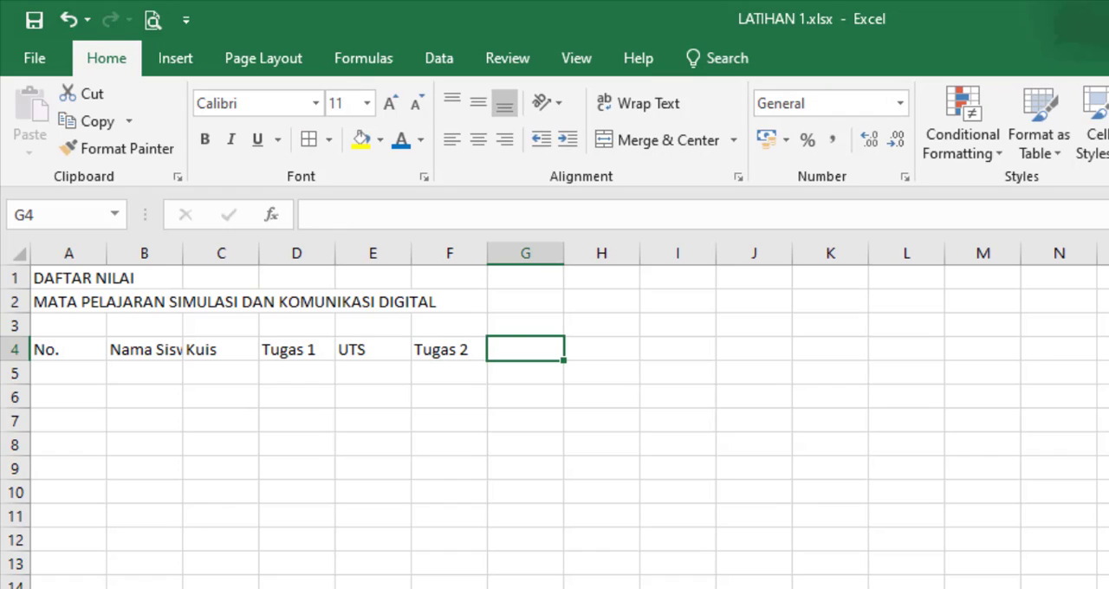
type("UAS")
key("Tab")
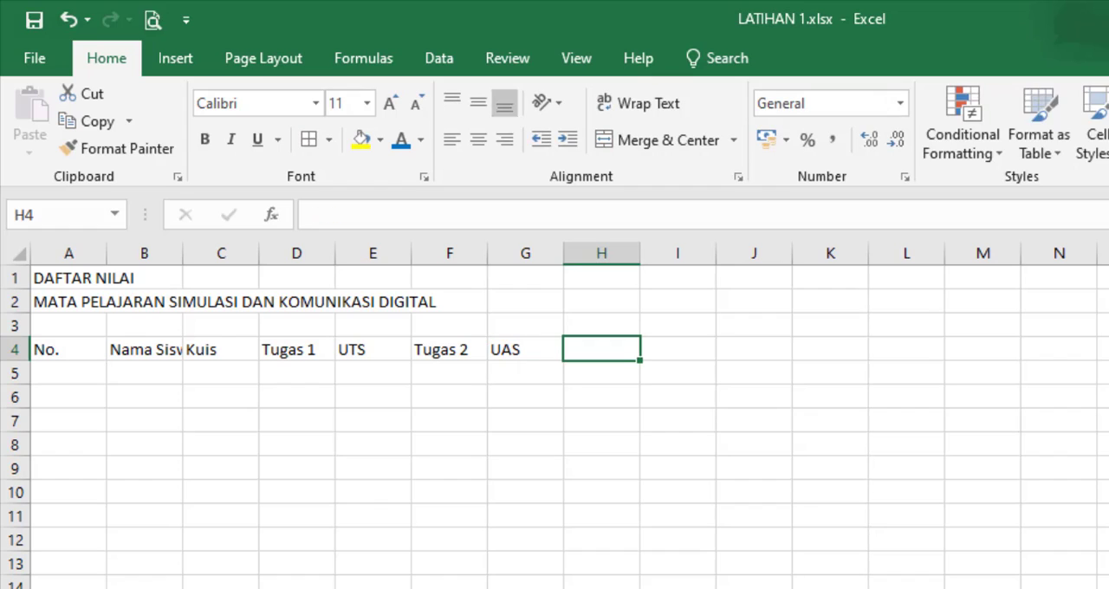
Step: Complete the header row with Total Nilai in H4 and Rata - Rata in I4
type("Total Nilai")
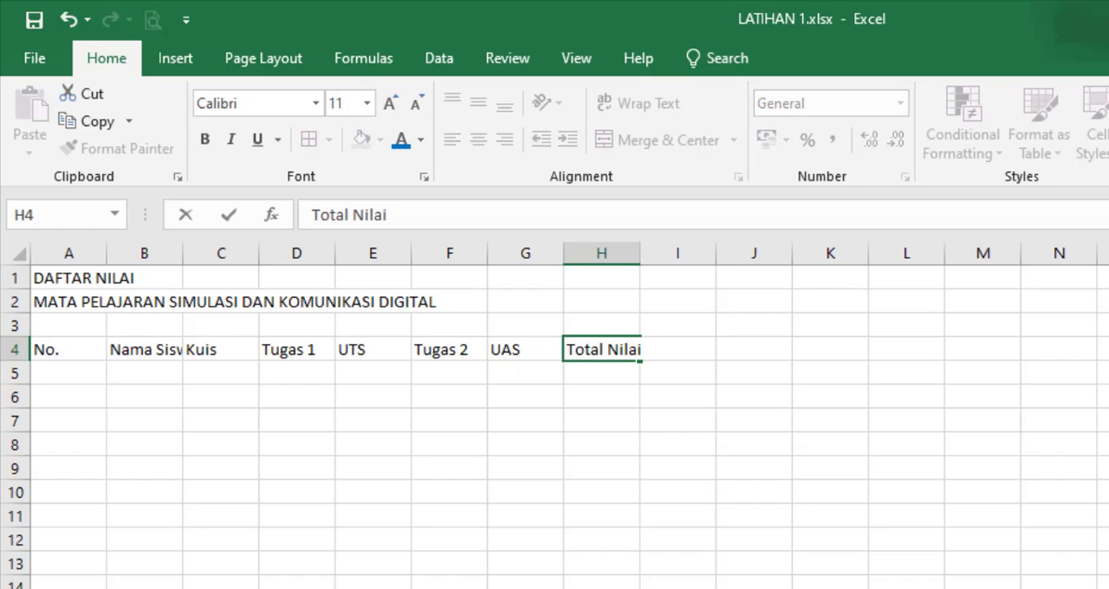
key("Tab")
type("Ra")
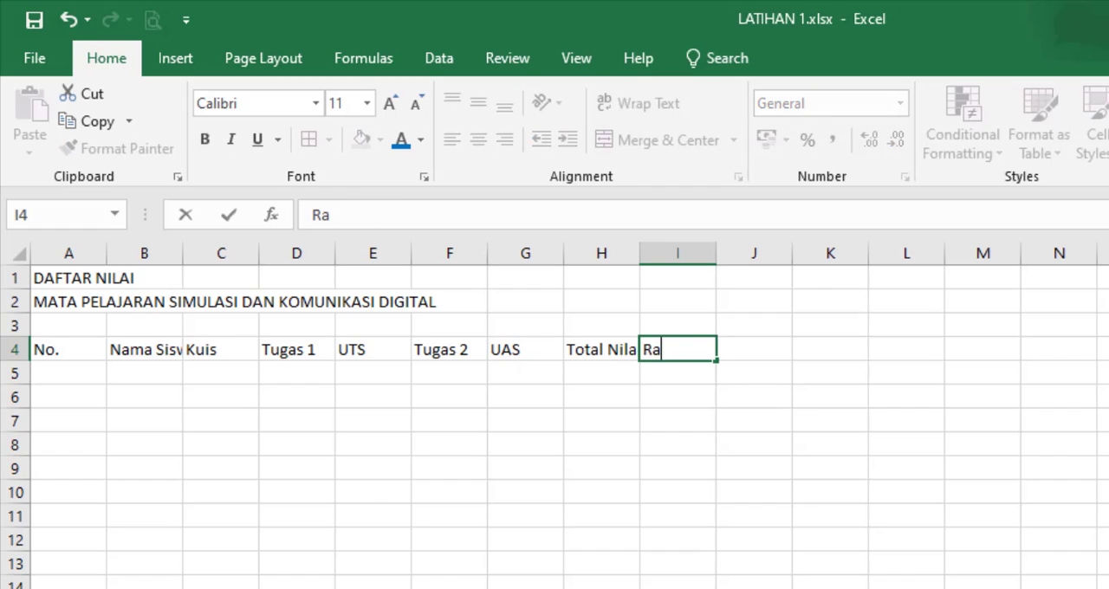
type("ta - Rata")
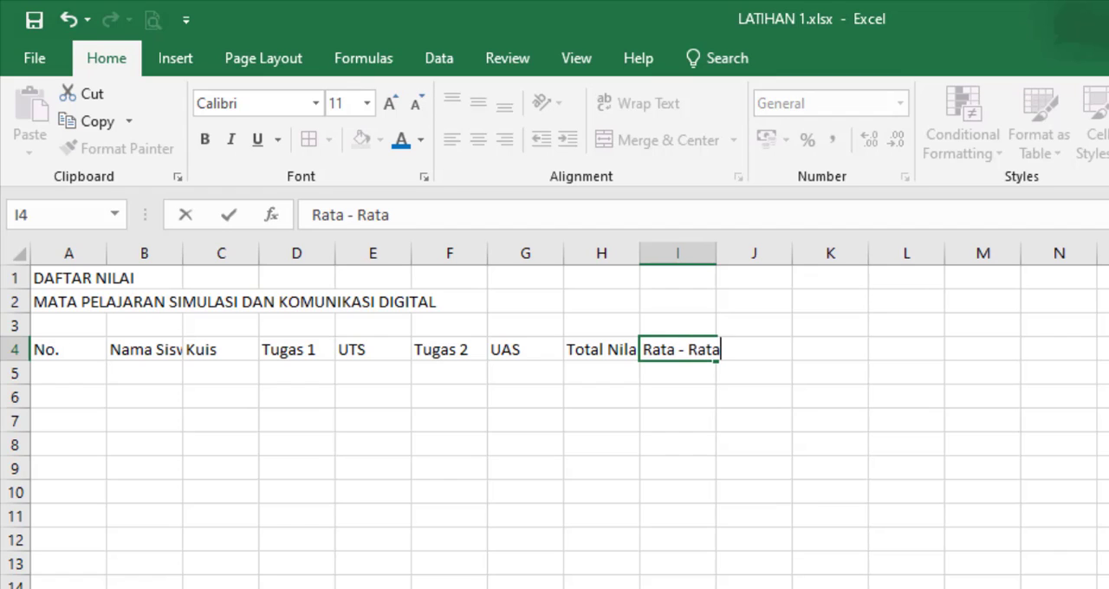
Step: Number the student rows from 1 to 10 in cells A5 to A14, filling down from the first two numbers
key("Left")
key("Left")
key("Left")
key("Left")
key("Left")
key("Left")
key("Left")
key("Left")
key("Down")
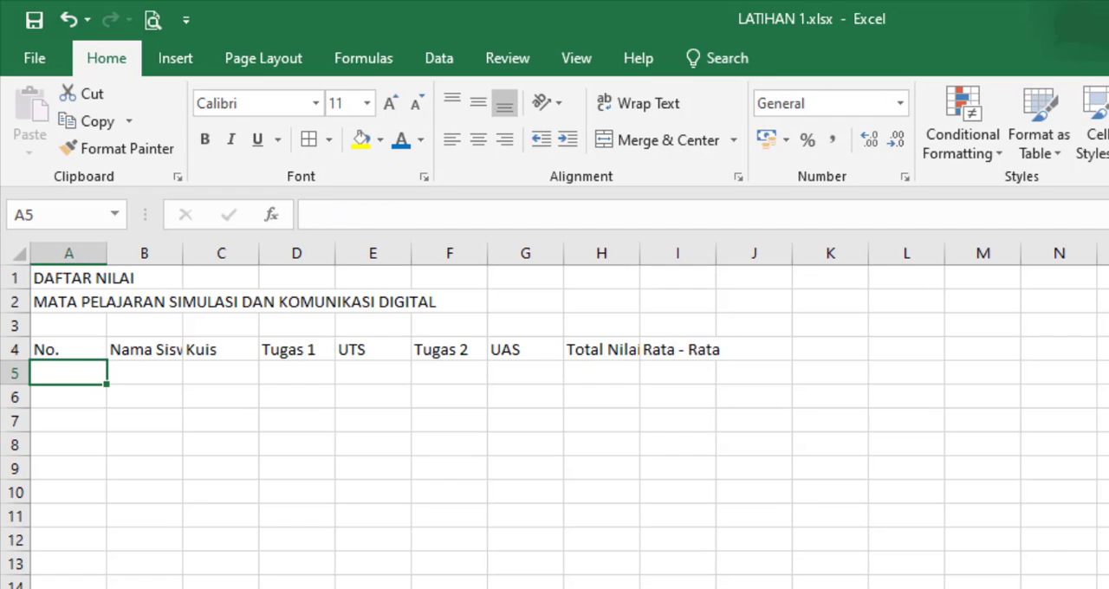
type("1")
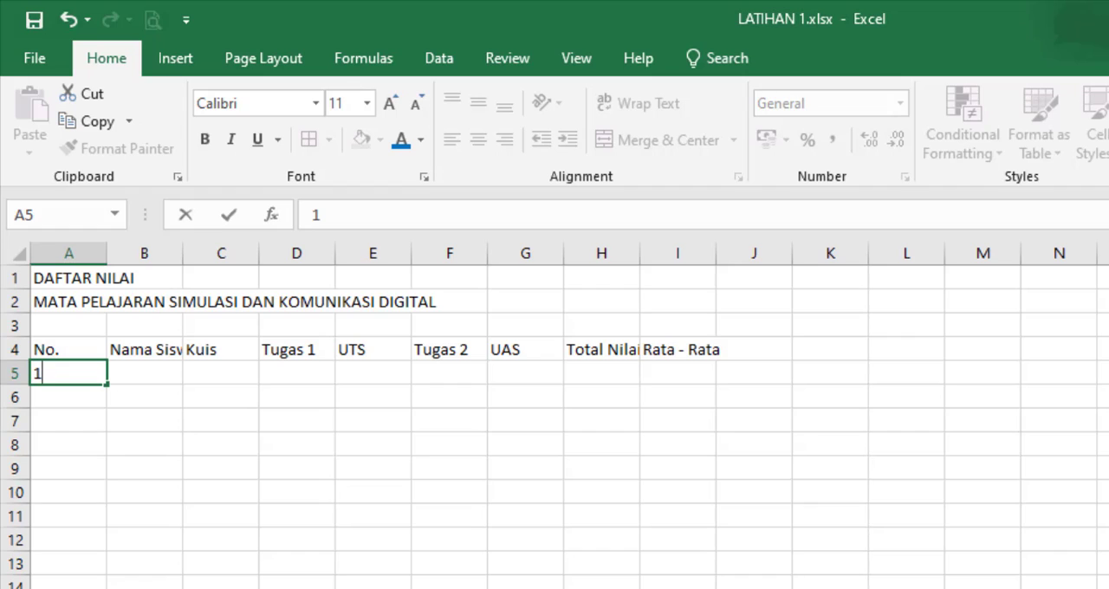
key("Return")
type("2")
key("Return")
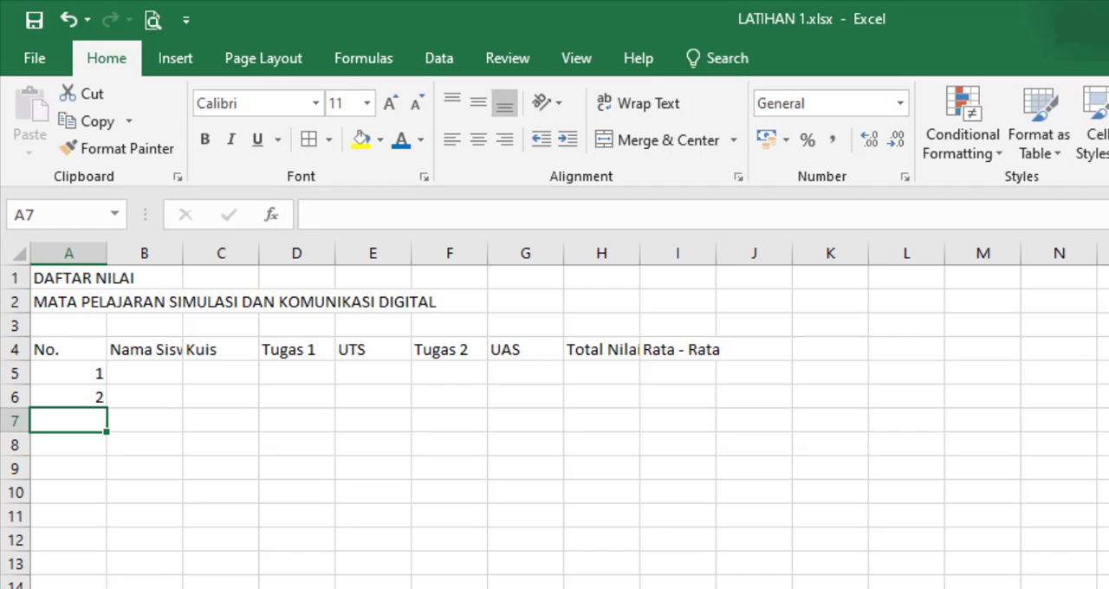
left_click_drag(84, 379, 109, 583)
Step: Enter the first five students' names under Nama Siswa in cells B5 to B9
left_click(149, 374)
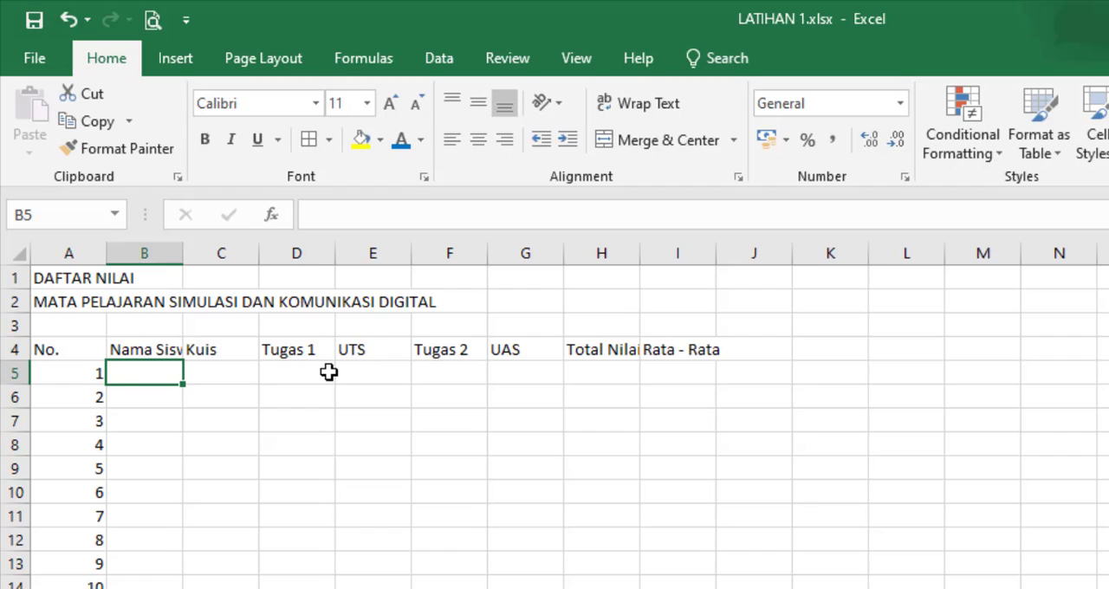
type("Asif")
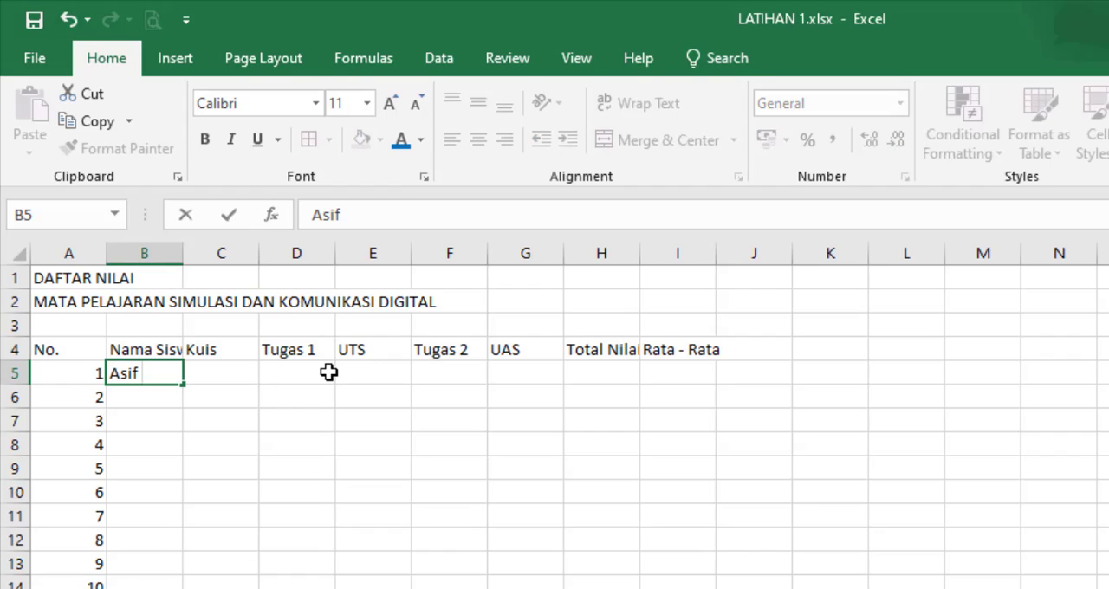
key("Return")
type("Bagus")
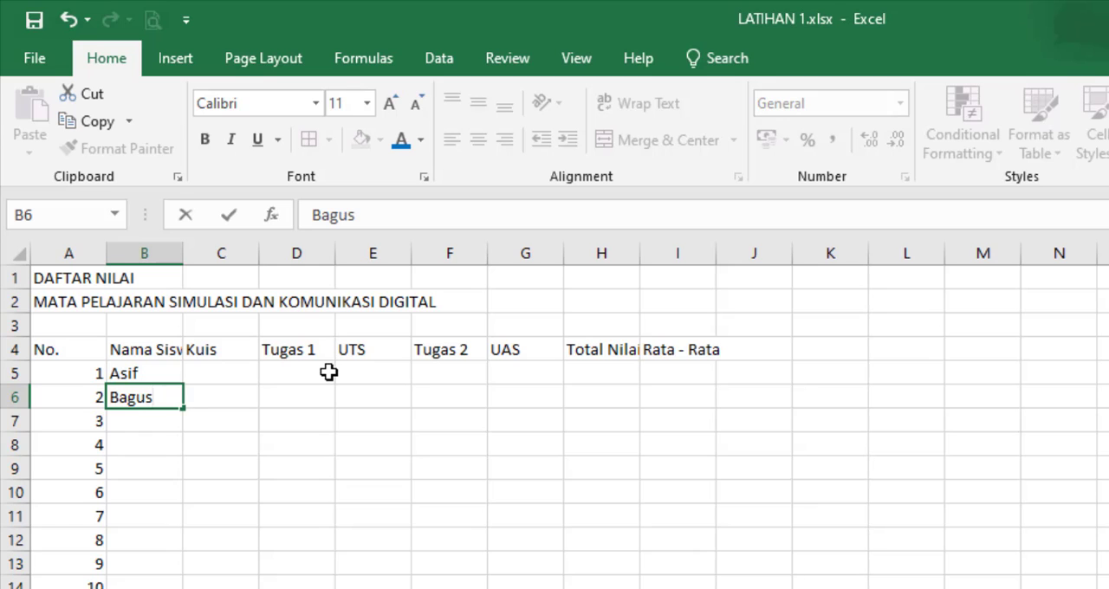
key("Return")
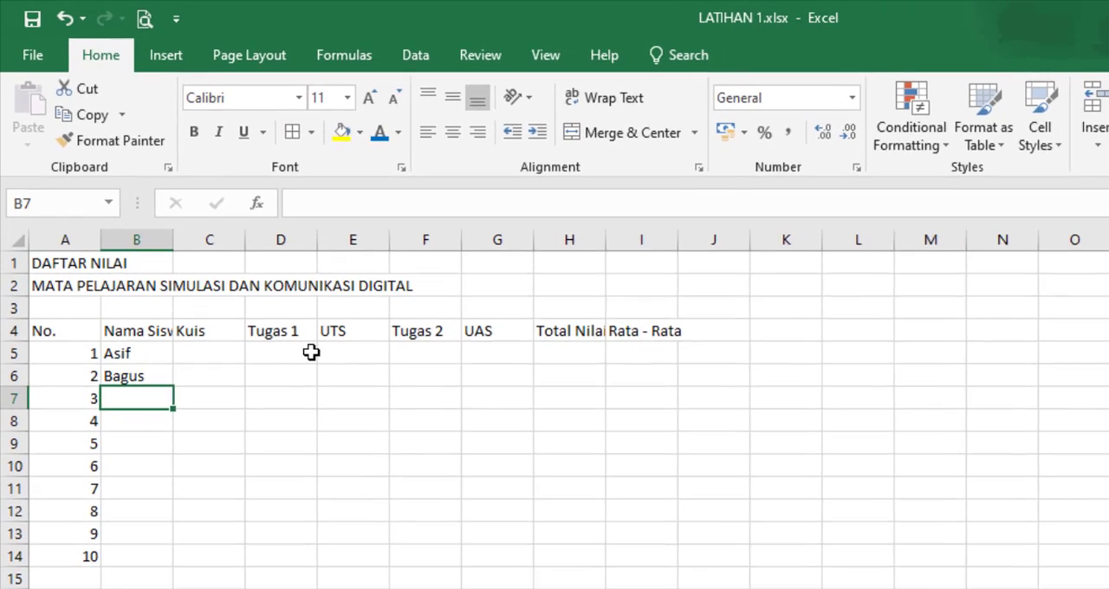
type("Diny")
key("Return")
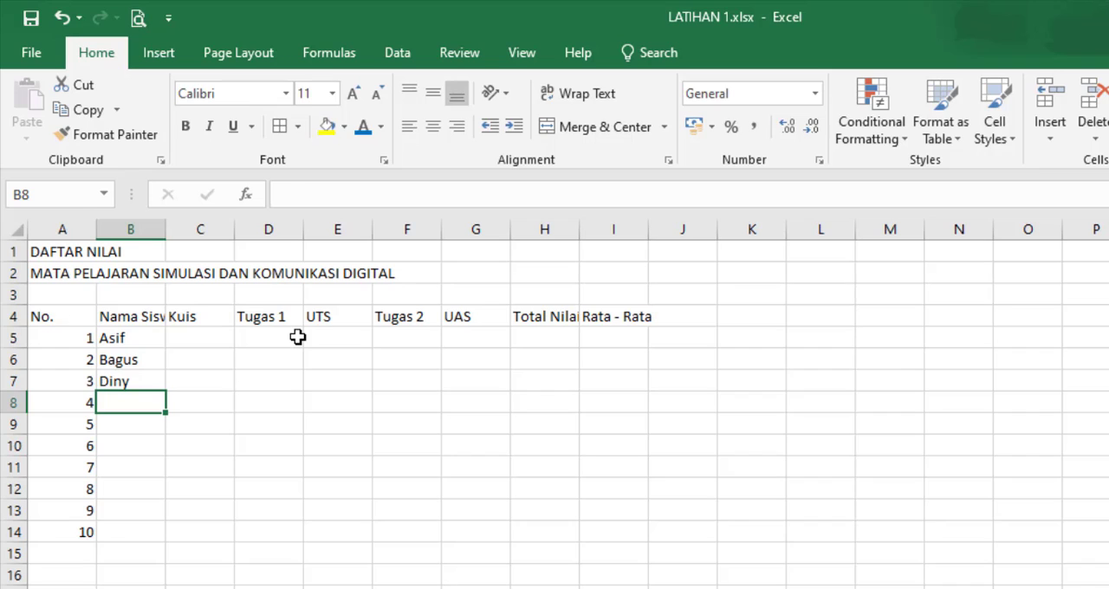
type("Haffiyyan")
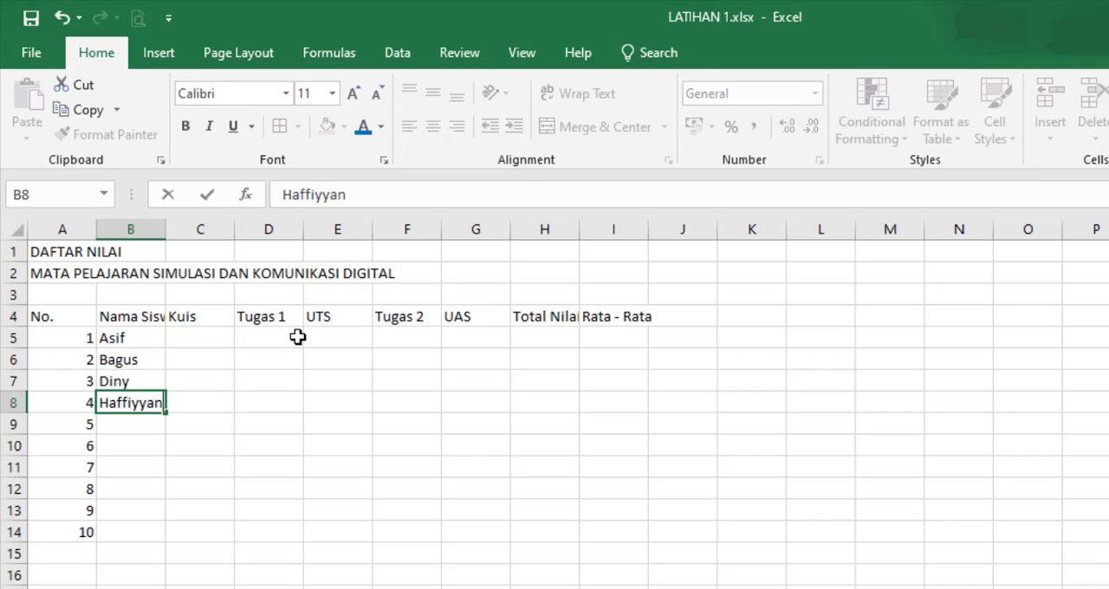
key("Return")
type("Ibnu")
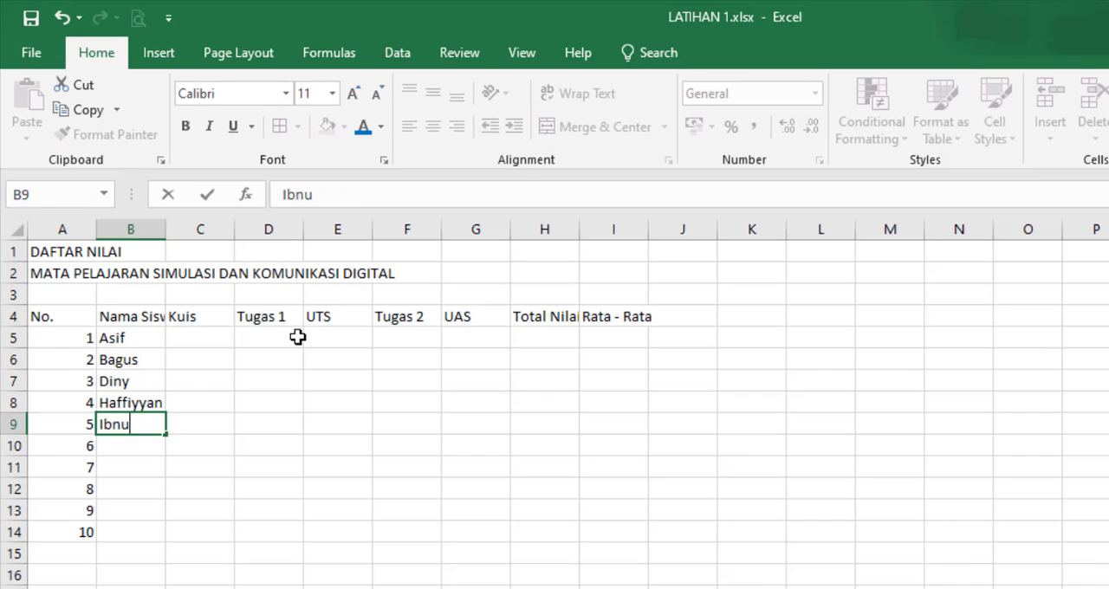
key("Return")
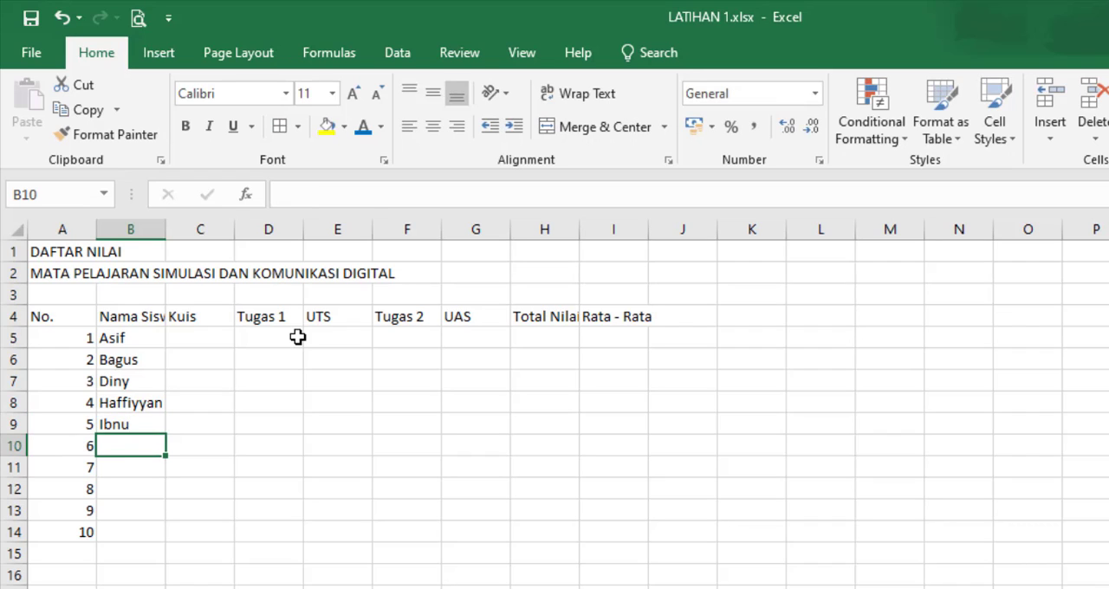
Step: Enter the remaining five students' names under Nama Siswa in cells B10 to B14
type("Nazirin")
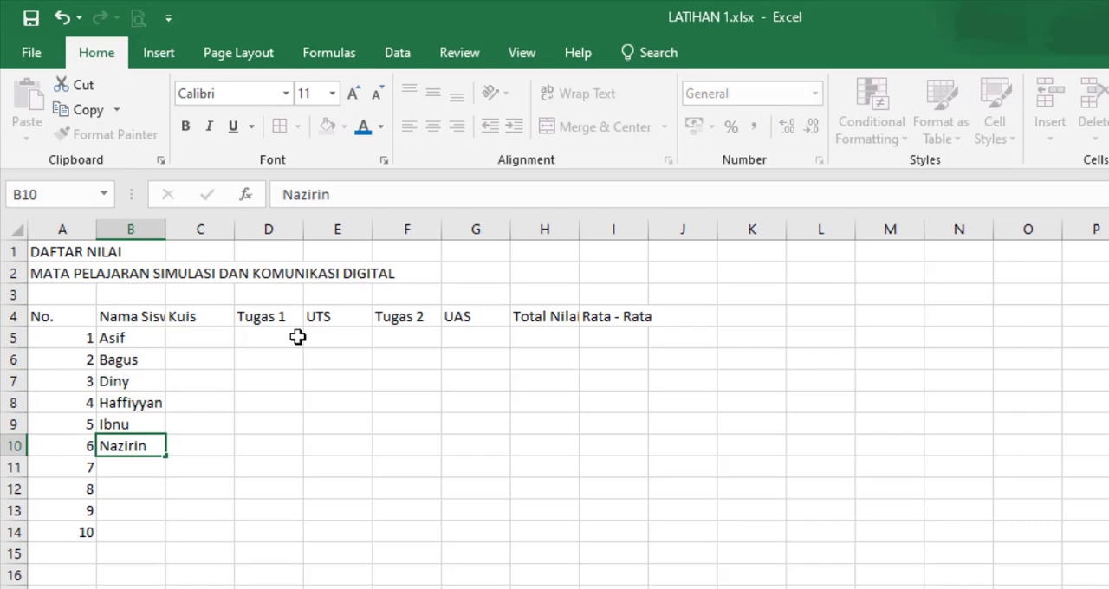
key("Return")
type("Putry")
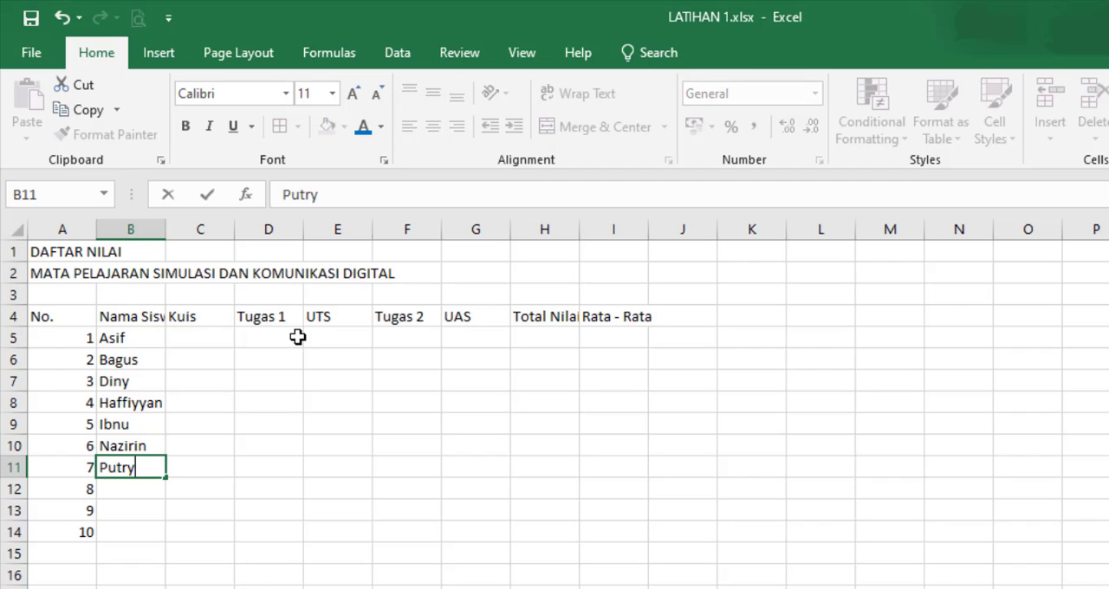
key("Return")
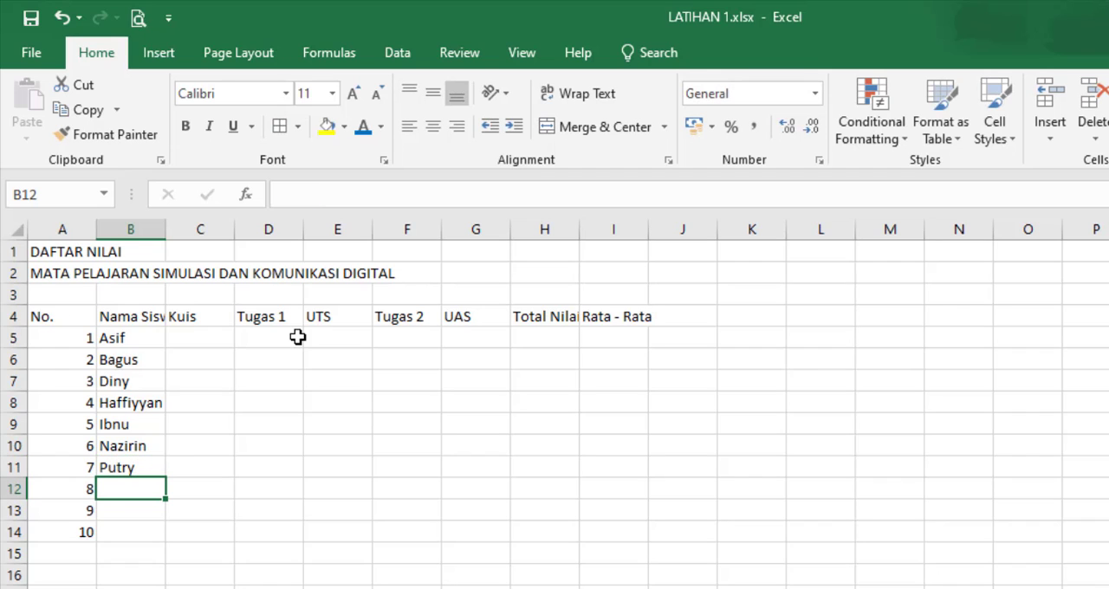
type("Ramly")
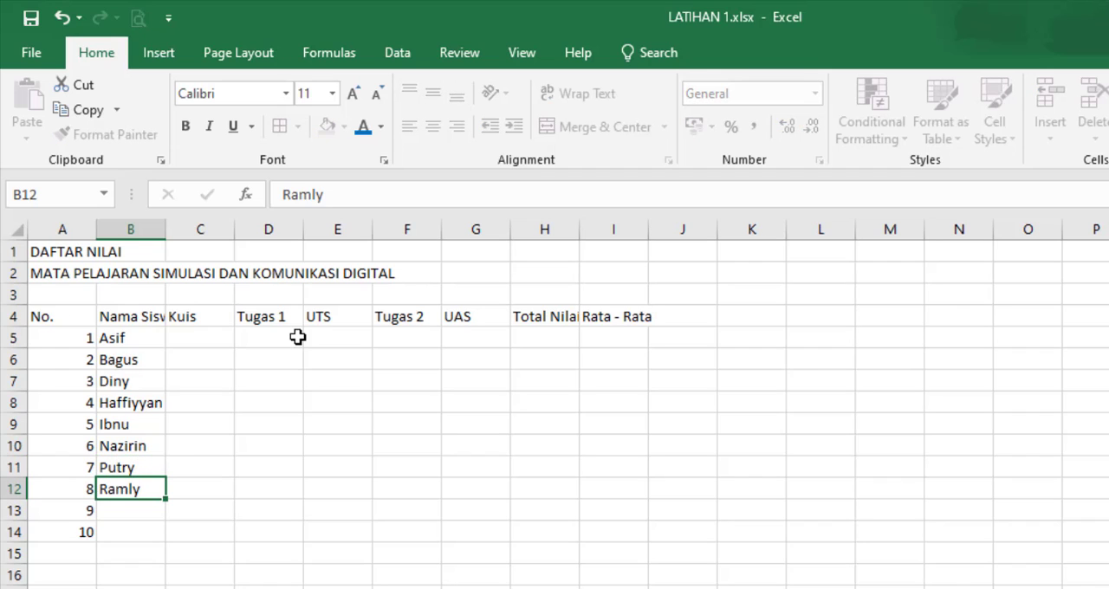
key("Return")
type("Silvia")
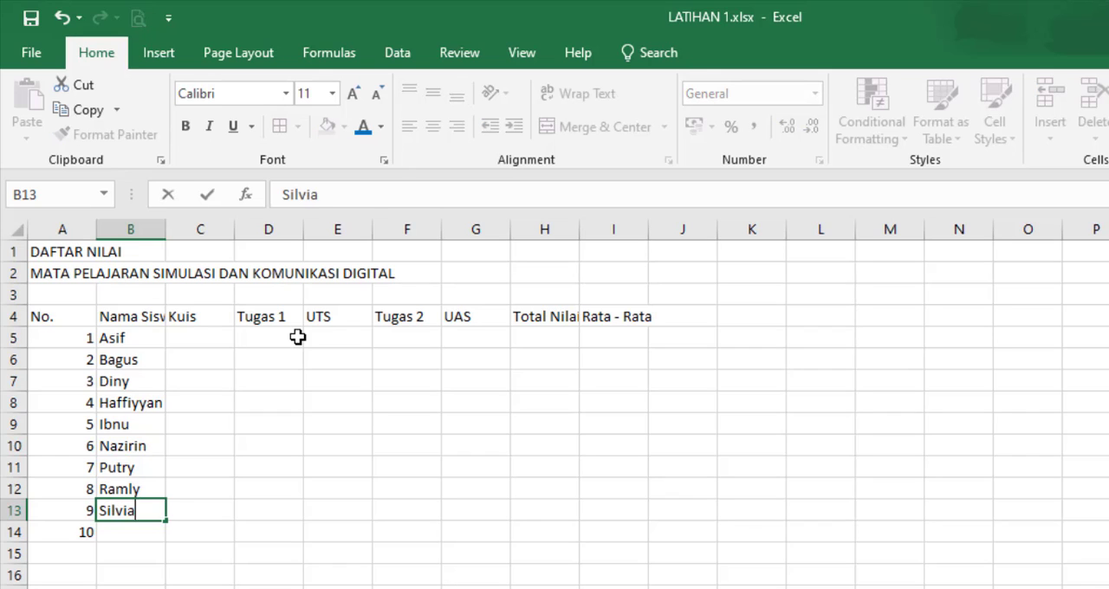
key("Return")
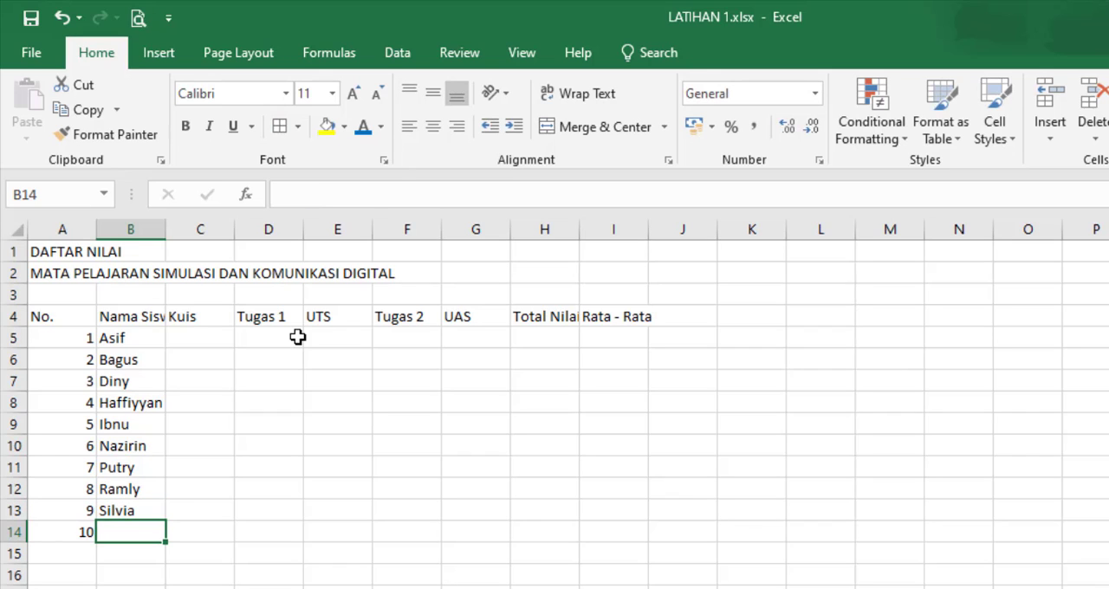
type("Yoga")
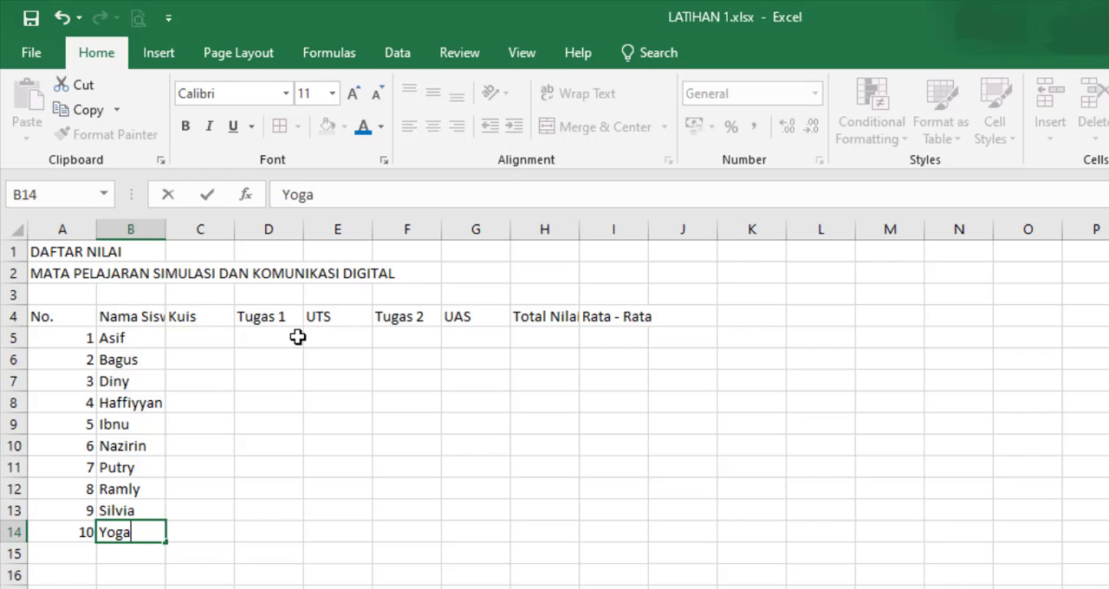
Step: Enter the first five Kuis scores in cells C5 to C9: 80, 90, 76, 78 and 56
left_click(223, 336)
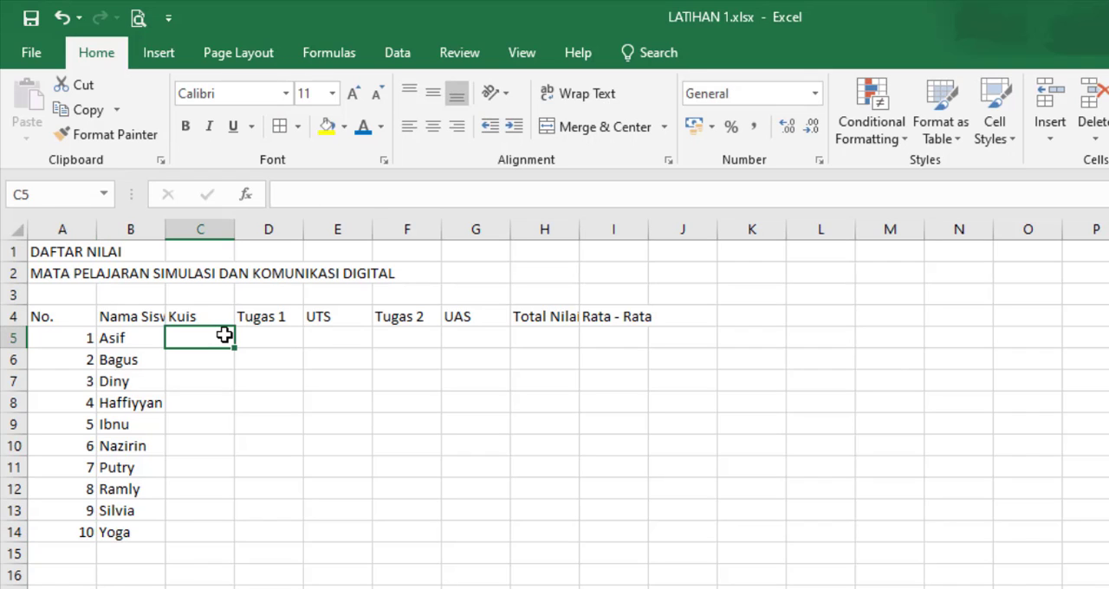
type("80")
key("Return")
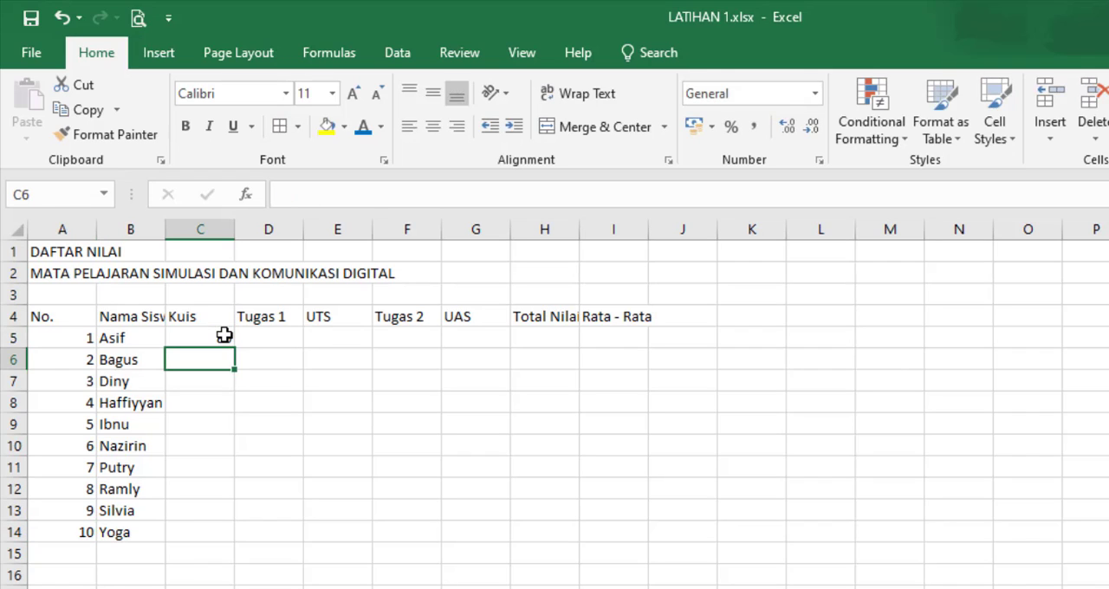
type("90")
key("Return")
type("76")
key("Return")
type("78")
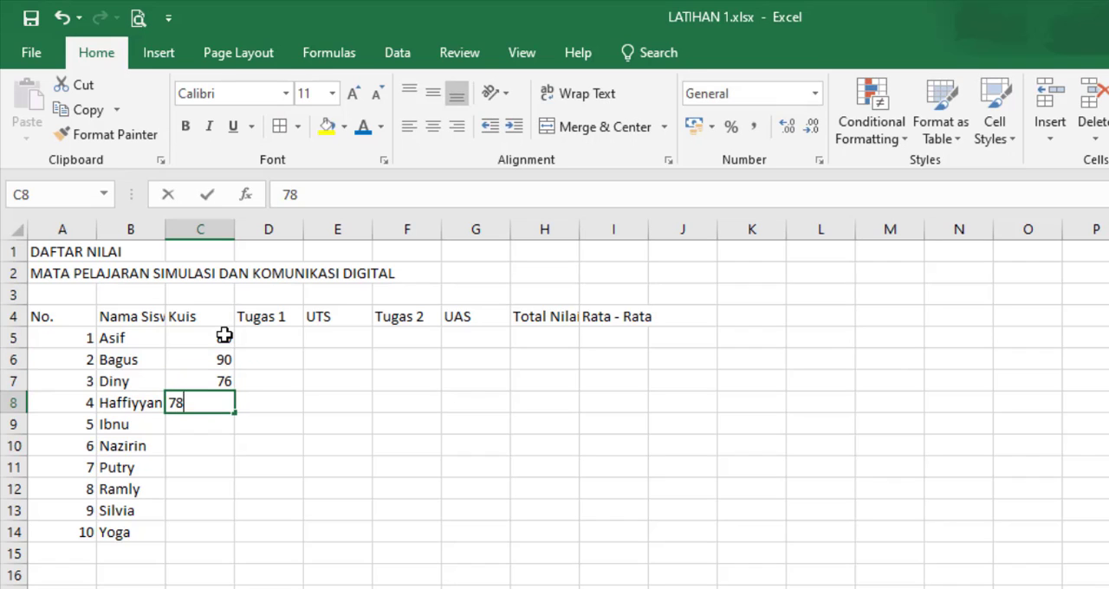
key("Return")
type("56")
key("Return")
Step: Enter the remaining Kuis scores in cells C10 to C14: 76, 89, 65, 78 and 88
type("76")
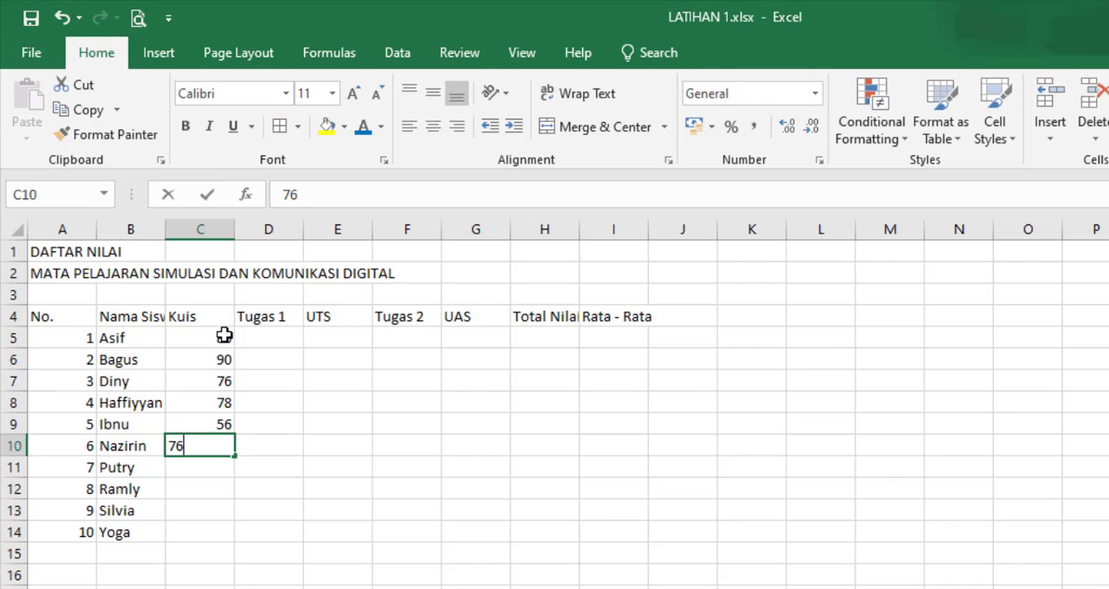
key("Return")
type("89")
key("Return")
type("6")
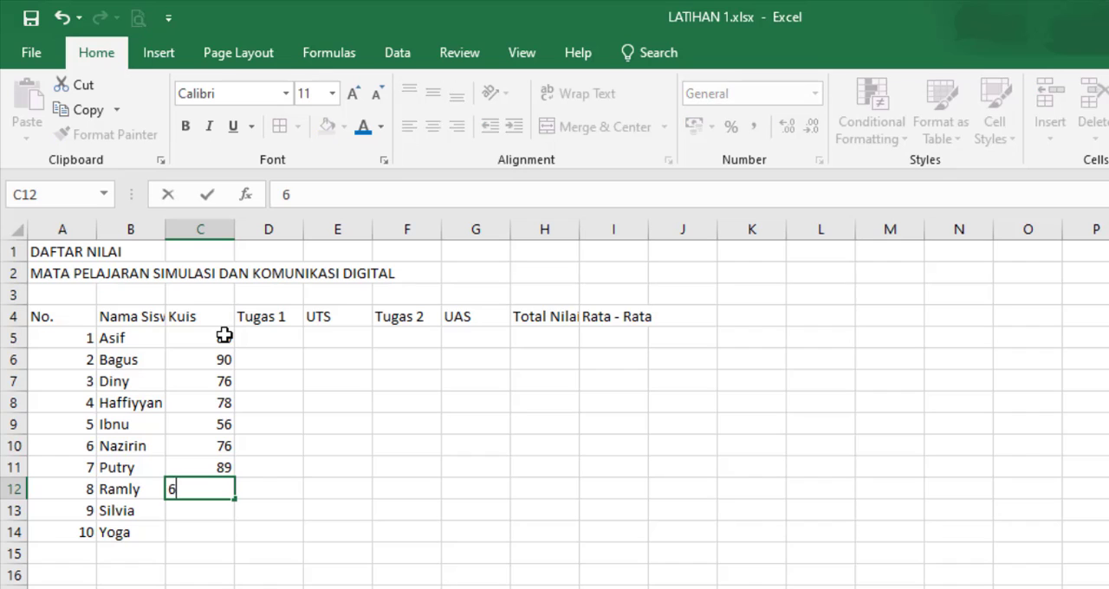
type("5")
key("Return")
type("78")
key("Return")
type("88")
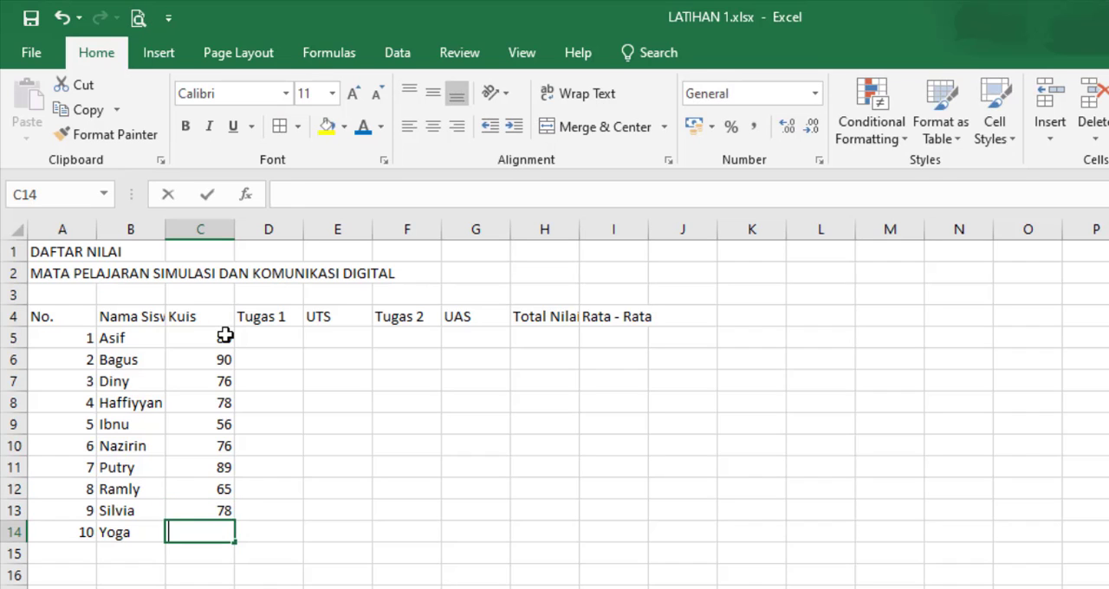
key("Return")
type("76")
key("Return")
type("56")
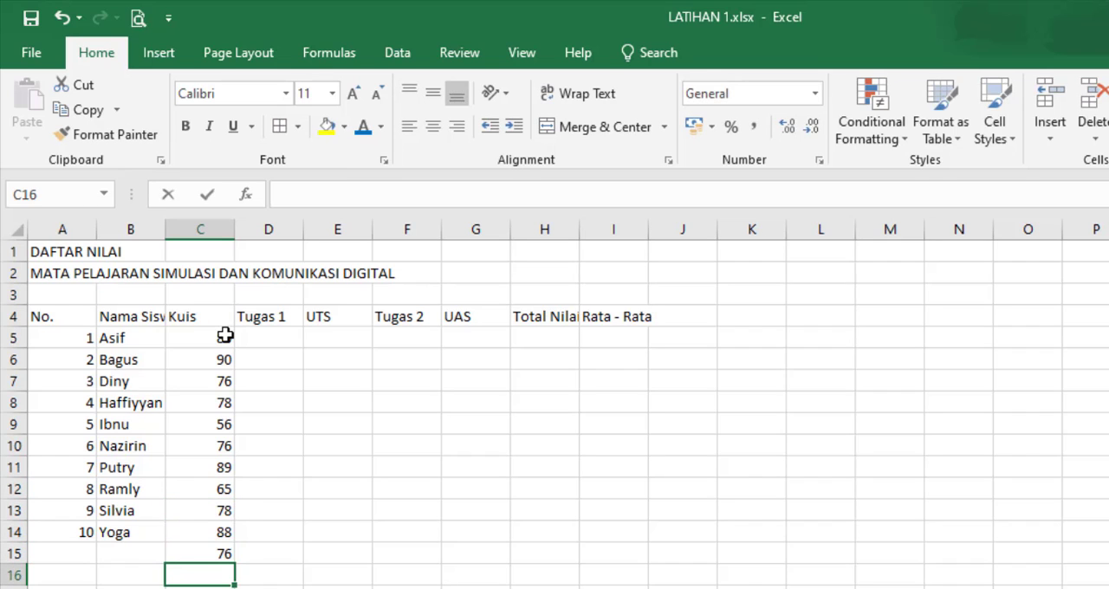
key("BackSpace")
key("BackSpace")
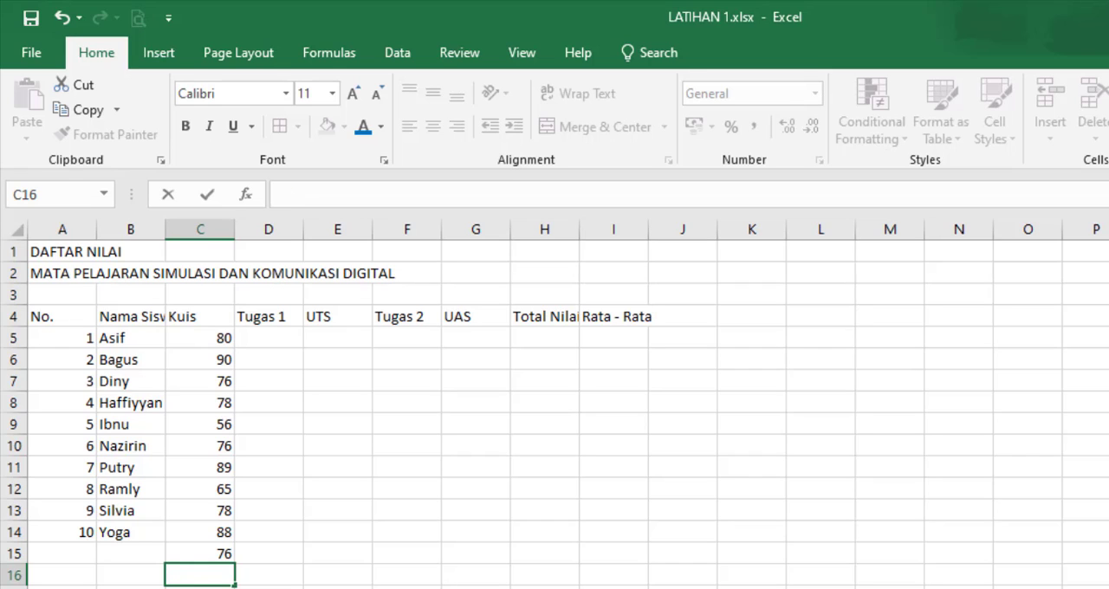
left_click(201, 553)
key("Delete")
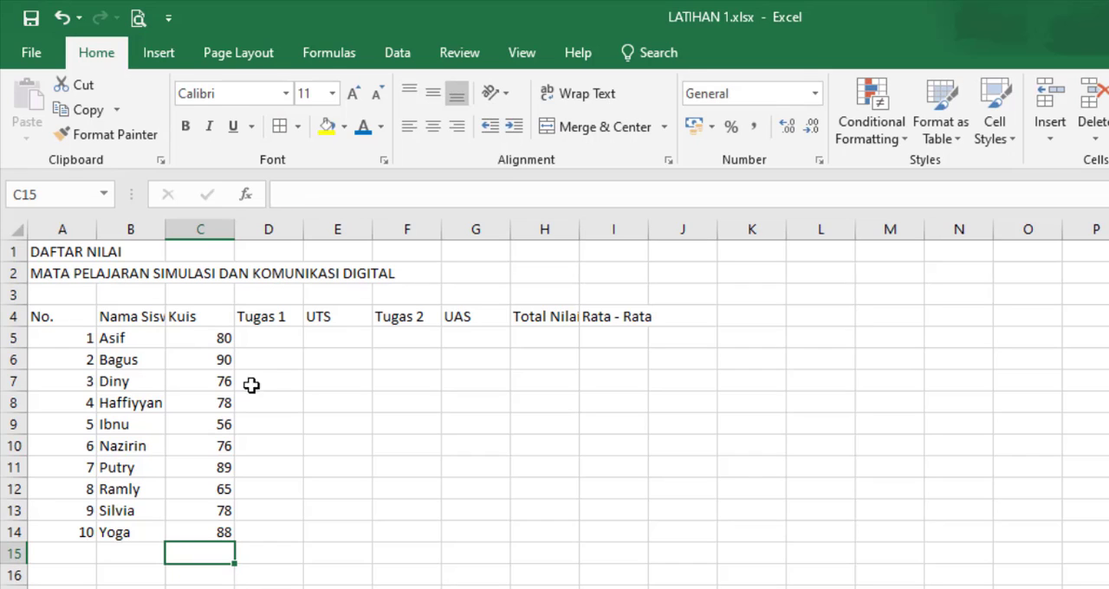
Step: Enter the first five Tugas 1 scores in cells D5 to D9: 95, 87, 67, 78 and 78
left_click(283, 338)
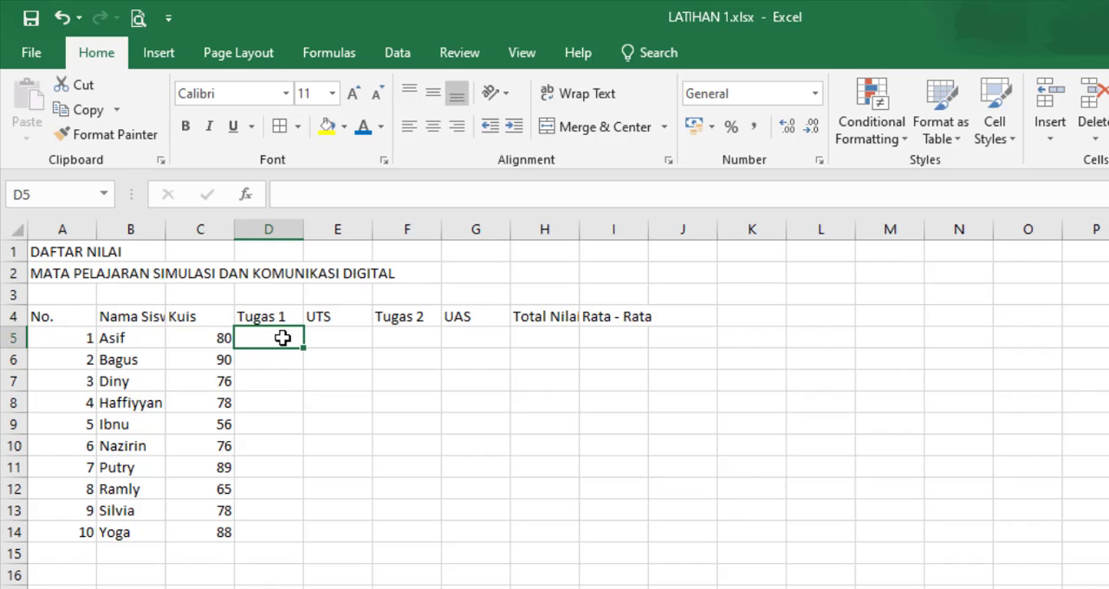
type("95")
key("Return")
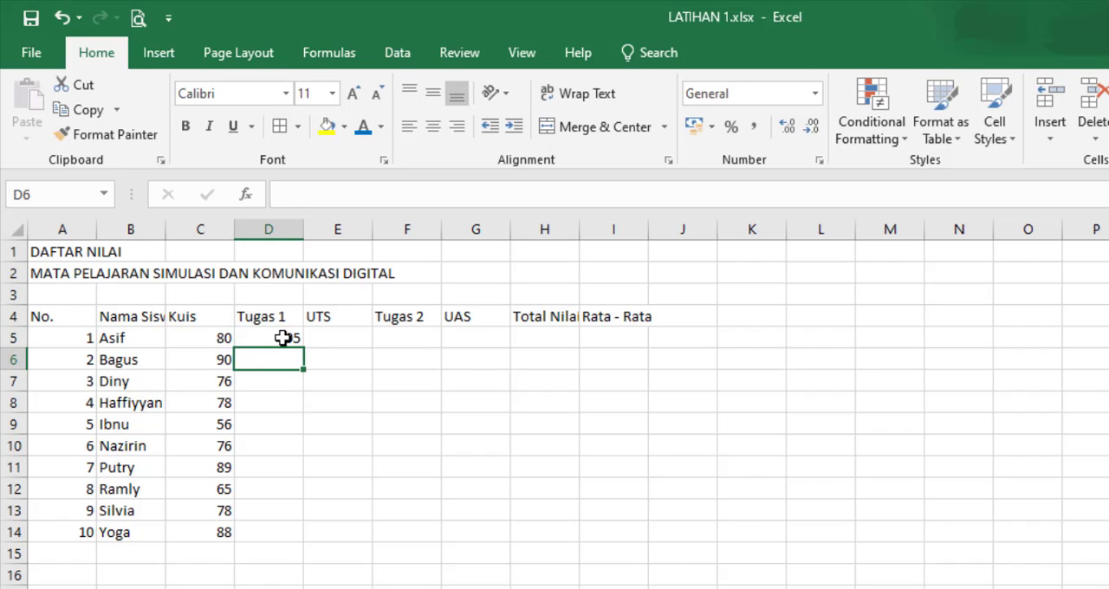
type("87")
key("Return")
type("67")
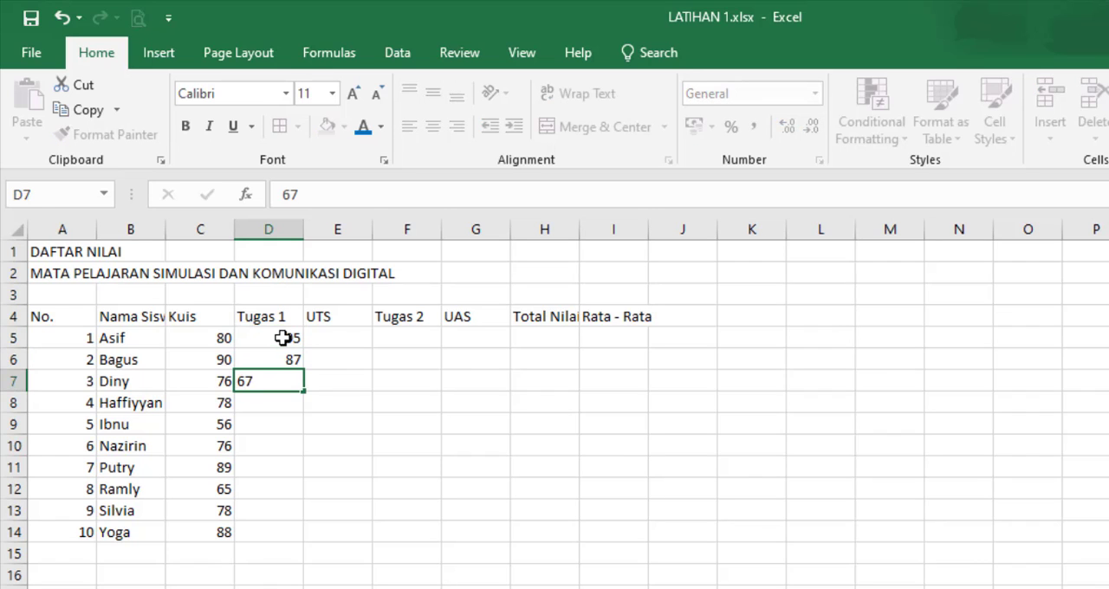
key("Return")
type("78")
key("Return")
type("78")
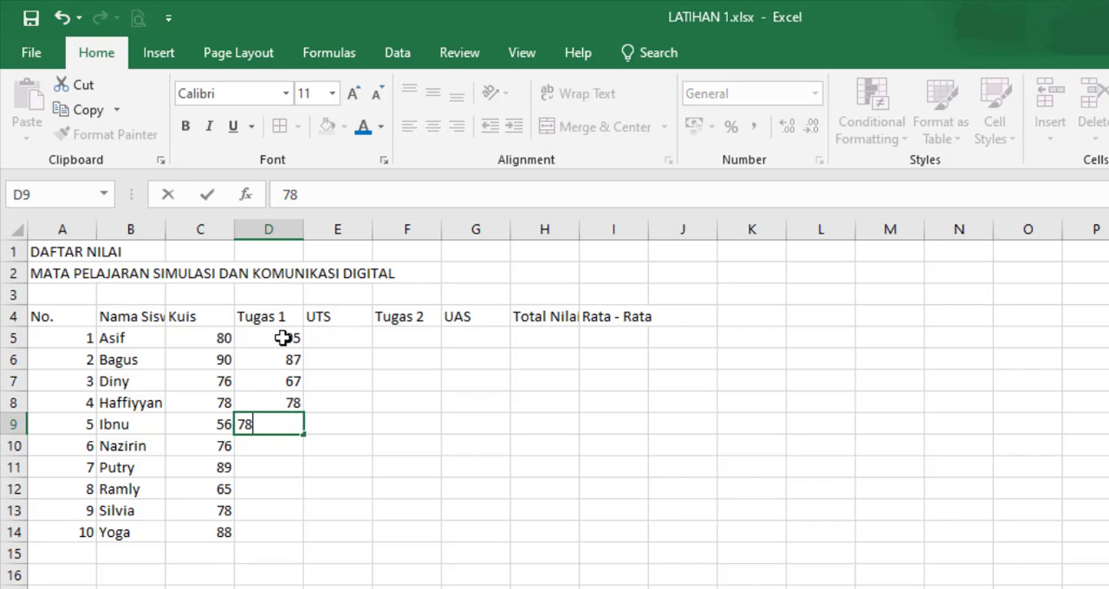
key("Return")
Step: Enter the remaining Tugas 1 scores in cells D10 to D14: 98, 100, 89, 90 and 99
type("98")
key("Return")
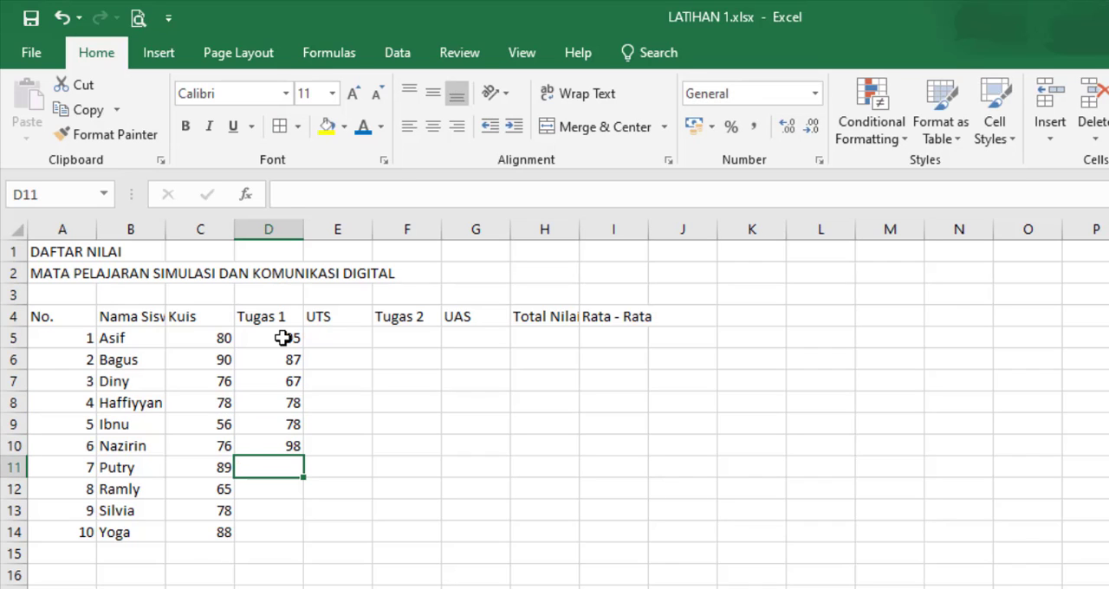
type("100")
key("Return")
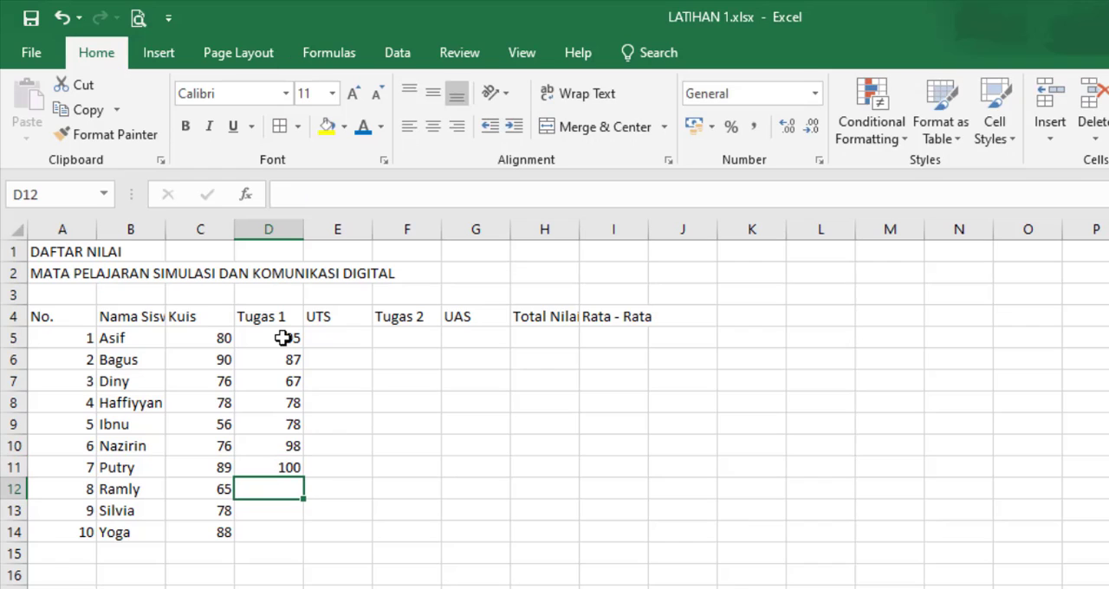
type("89")
key("Return")
type("90")
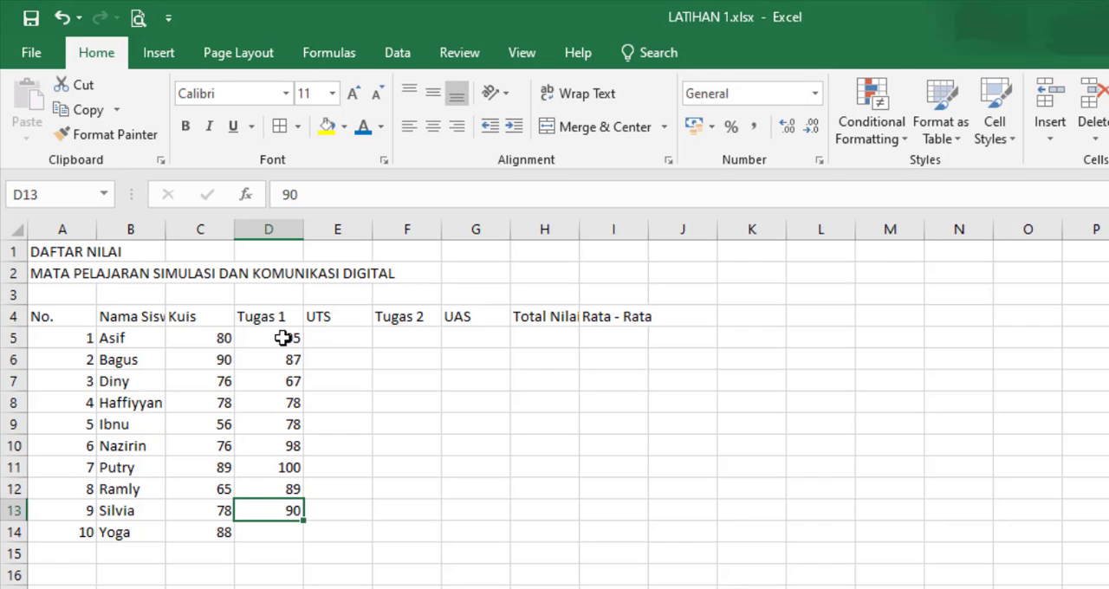
key("Return")
type("99")
key("Return")
Step: Enter the first five UTS scores in cells E5 to E9: 76, 87, 88, 76 and 75
left_click(336, 338)
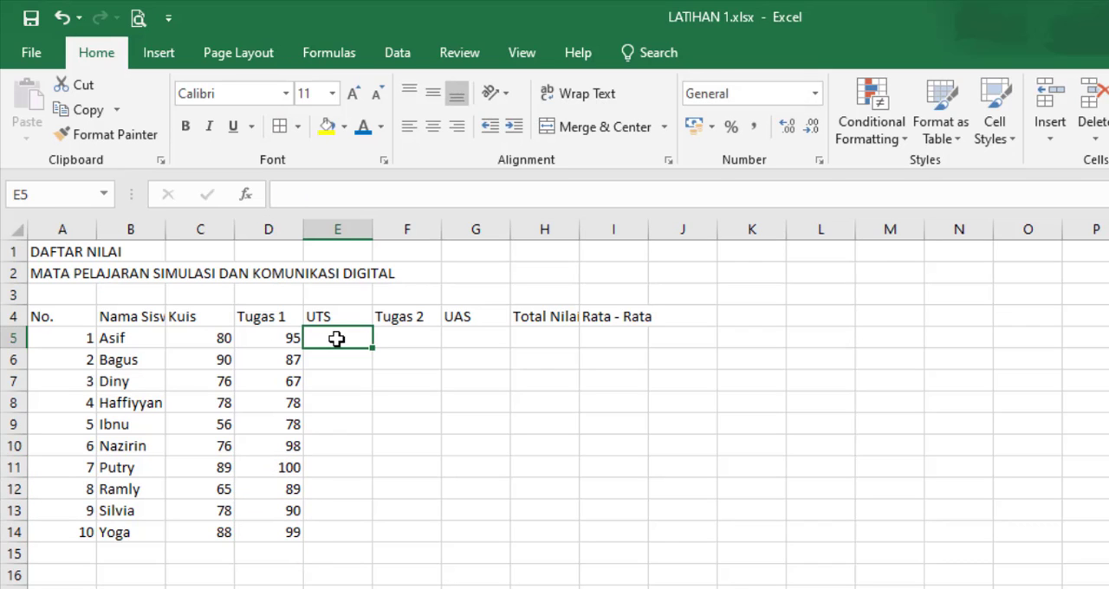
type("76")
key("Return")
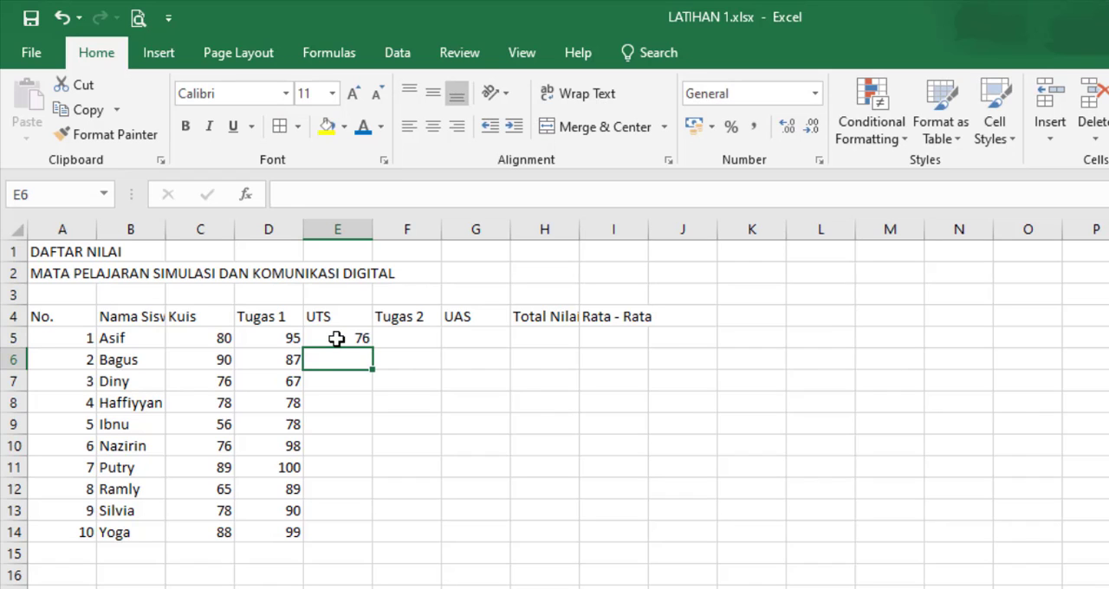
type("87")
key("ctrl+Return")
key("Return")
type("88")
key("Return")
type("76")
key("Return")
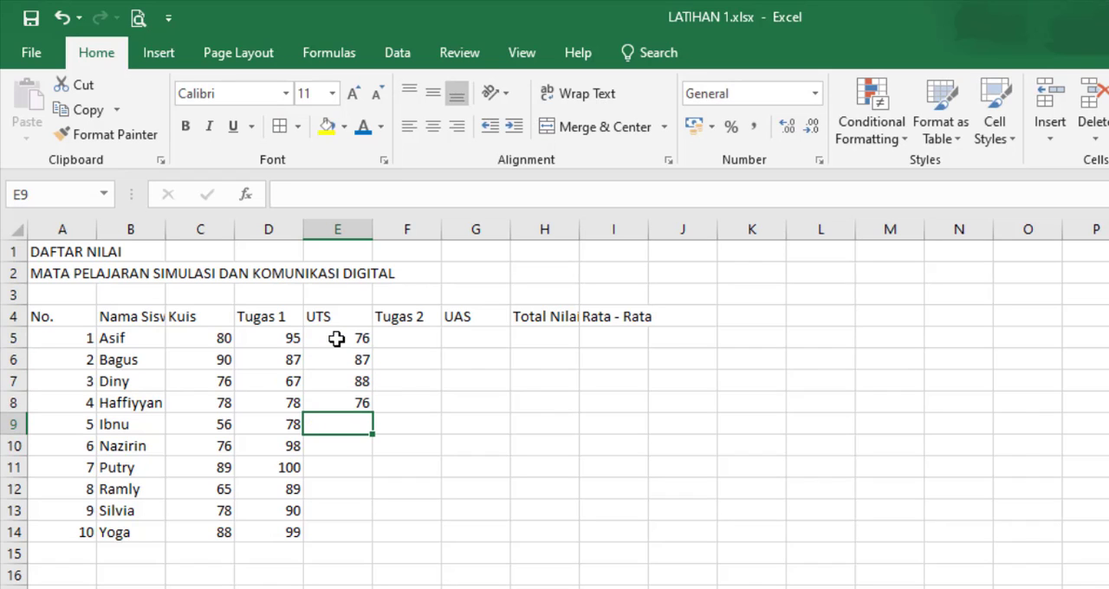
type("75")
key("Return")
Step: Enter the remaining UTS scores in cells E10 to E14: 77, 89, 98, 87 and 76
type("77")
key("Return")
type("89")
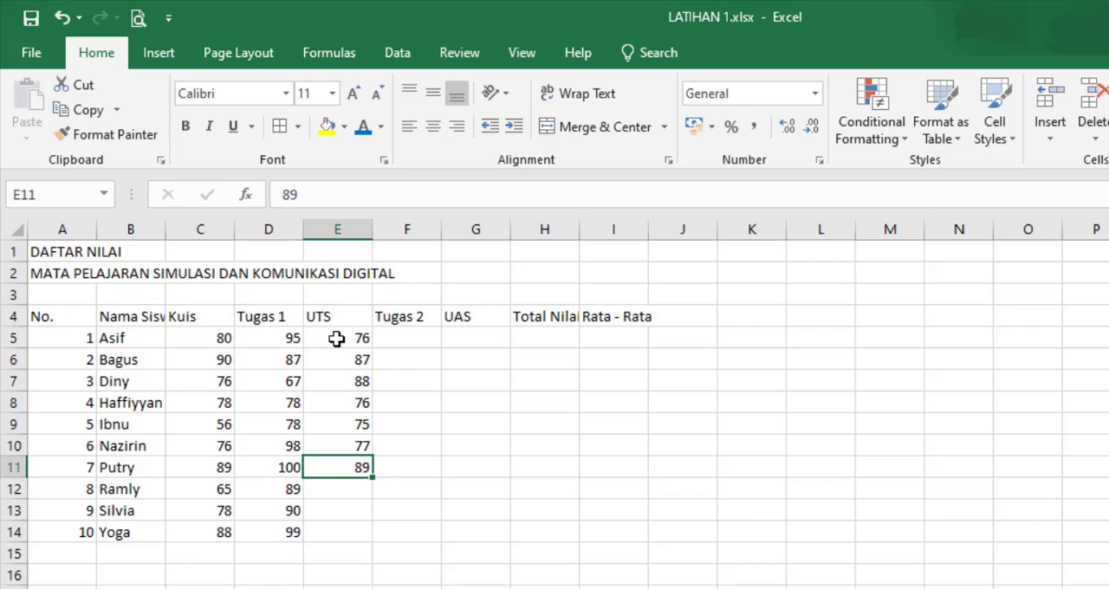
key("Return")
type("98")
key("Return")
type("87")
key("Return")
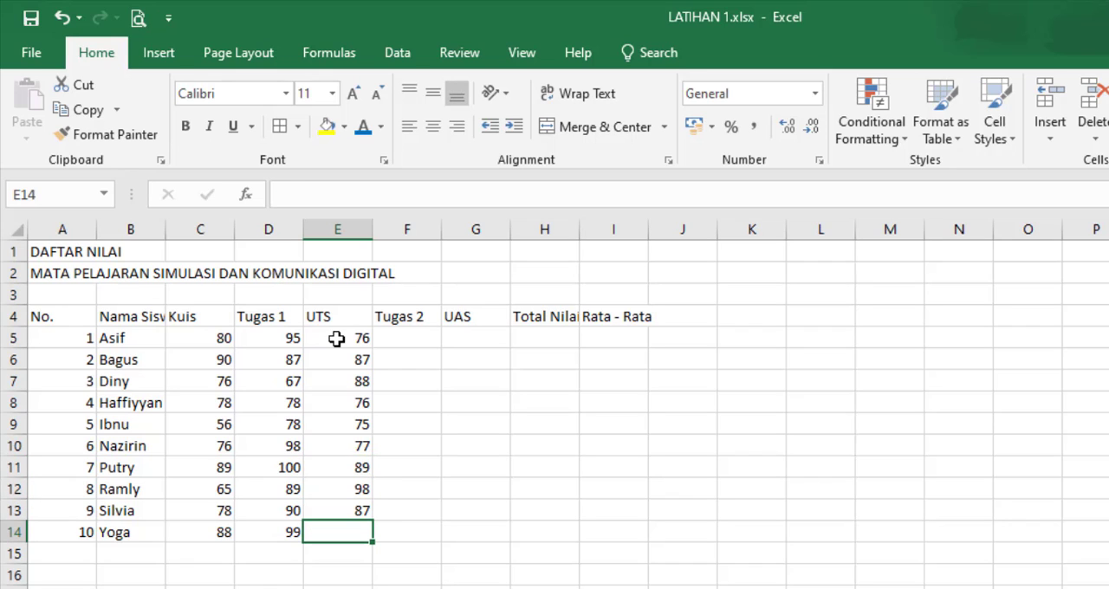
type("76")
key("Return")
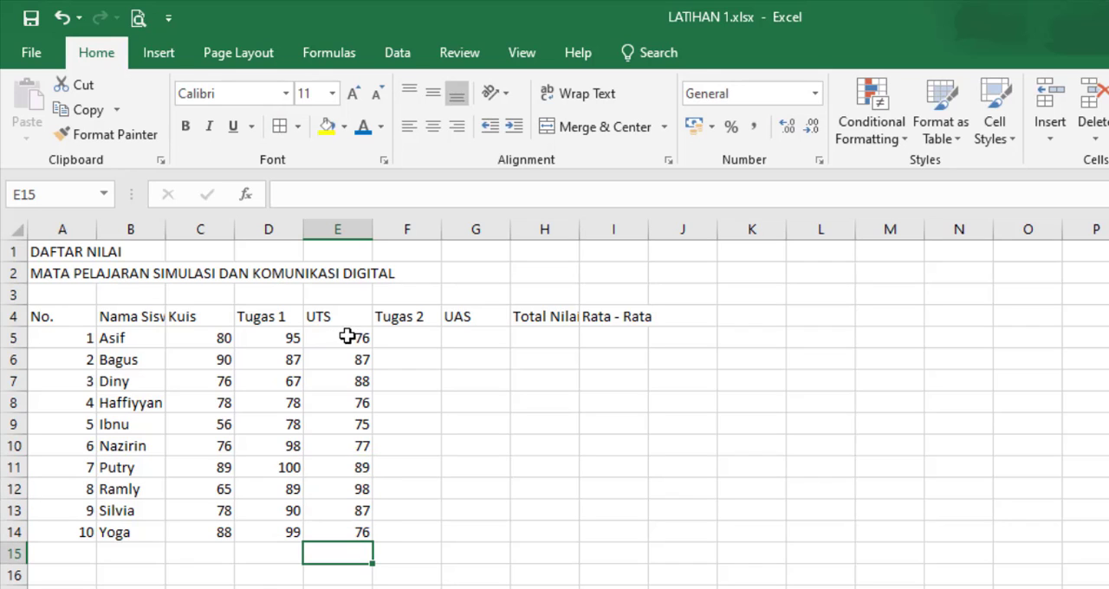
Step: Enter the first five Tugas 2 scores in cells F5 to F9: 67, 89, 66, 77 and 89
left_click(437, 336)
type("67")
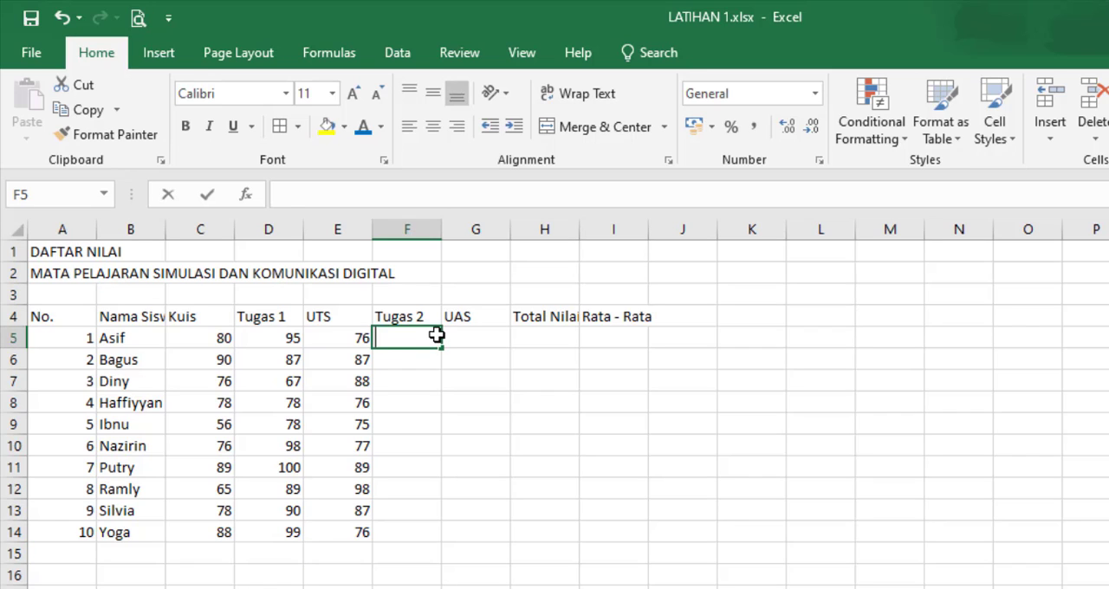
key("Return")
type("89")
key("Return")
type("66")
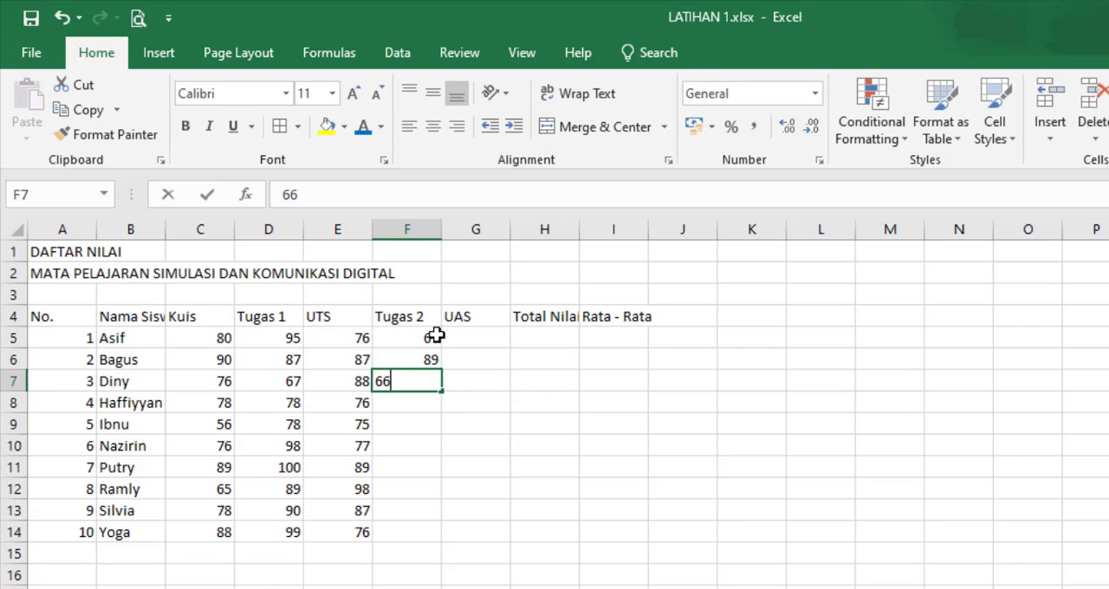
key("Return")
type("77")
key("Return")
type("89")
key("Return")
Step: Enter the remaining Tugas 2 scores in cells F10 to F14: 85, 87, 79, 67 and 89
type("85")
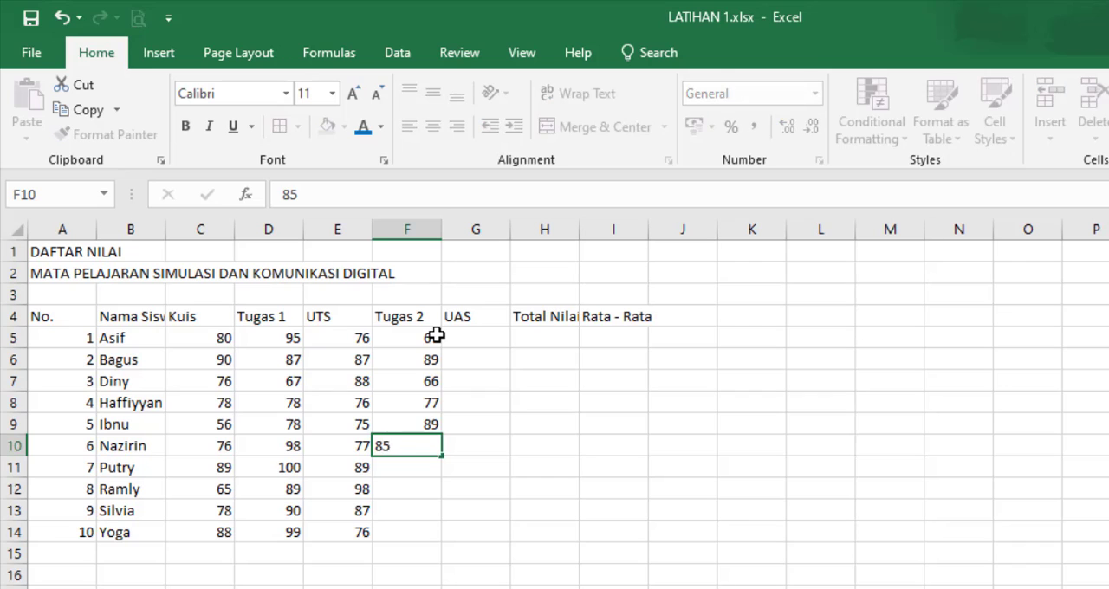
key("Return")
type("87")
key("Return")
type("79")
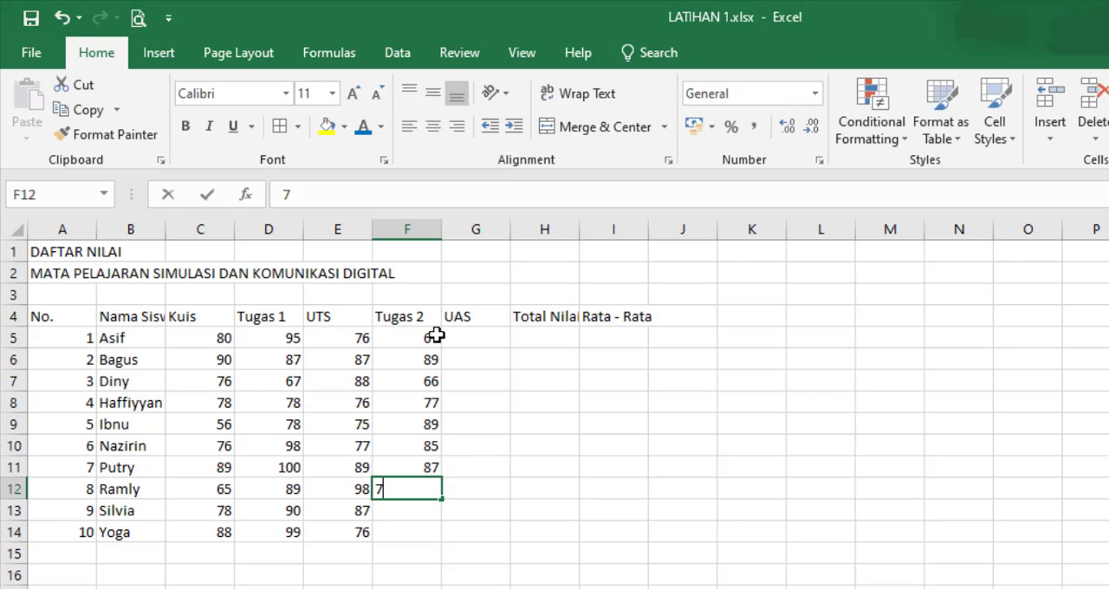
key("Return")
type("67")
key("Return")
type("89")
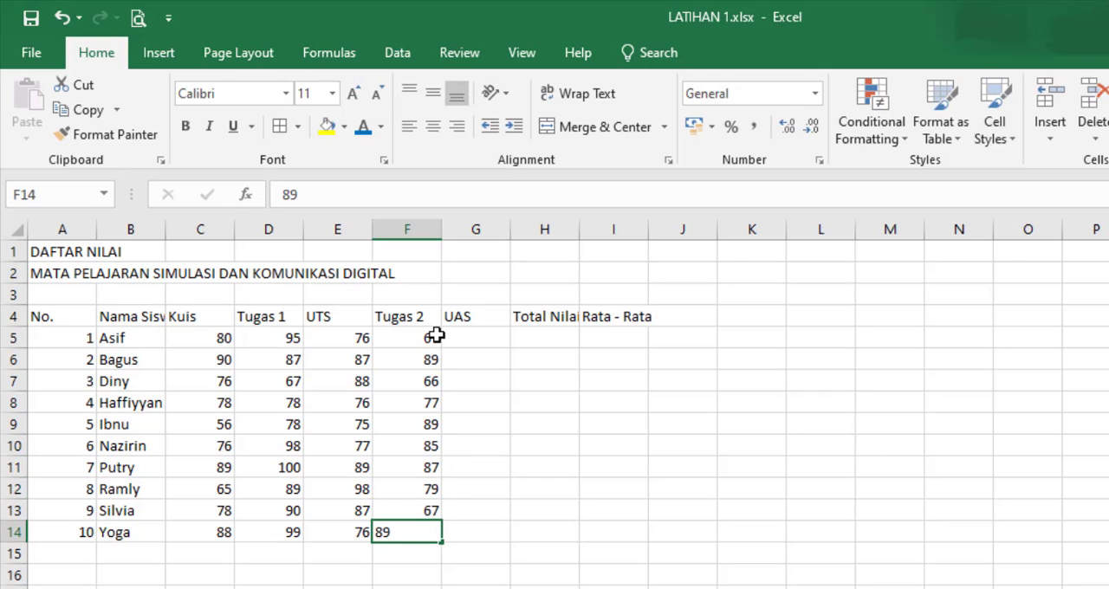
key("Return")
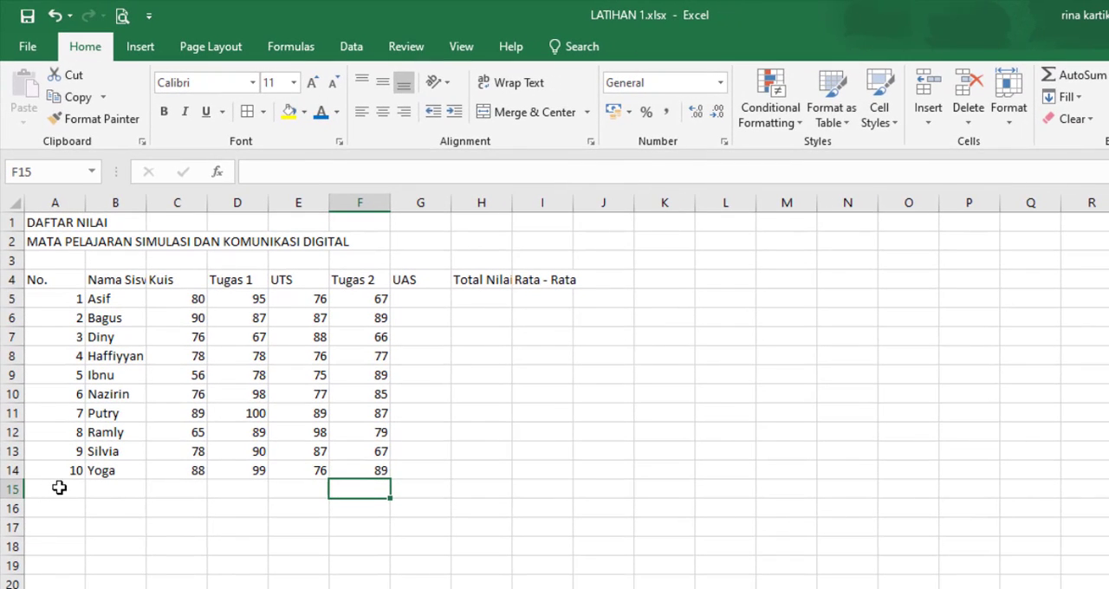
Step: Add the summary row label Nilai Terendah in cell A15, below the student numbers
left_click(82, 490)
type("Nilai")
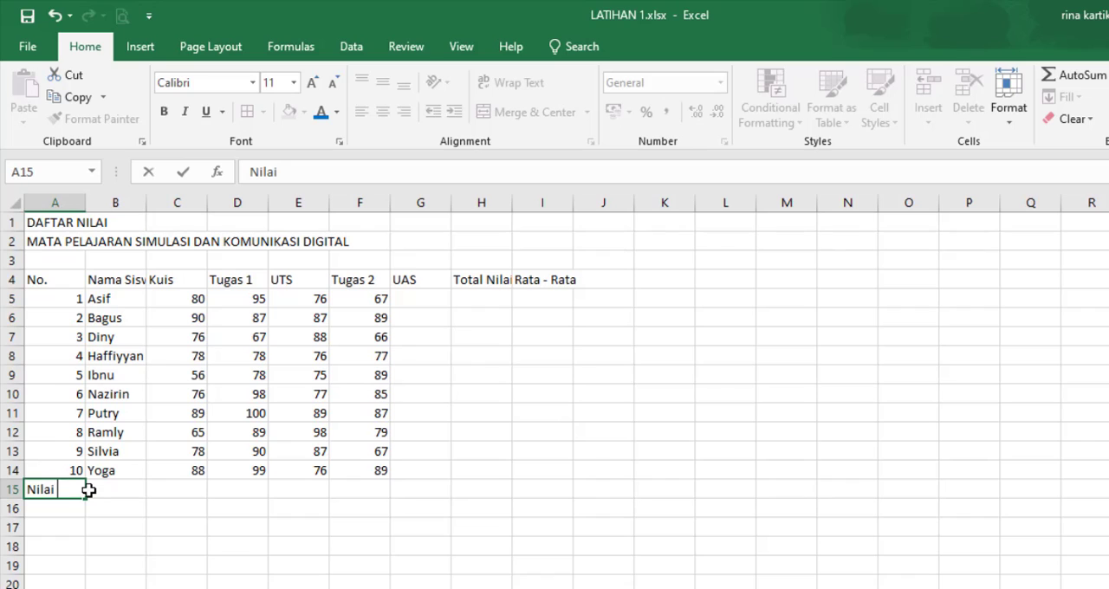
type(" Terendah")
key("Return")
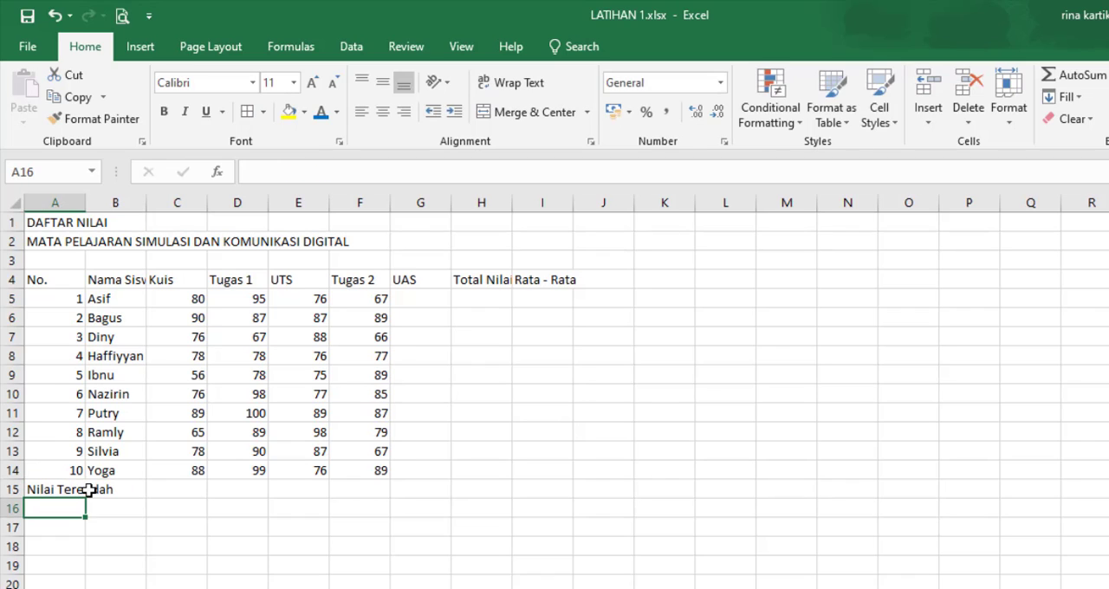
type("Nilai Tertinggi")
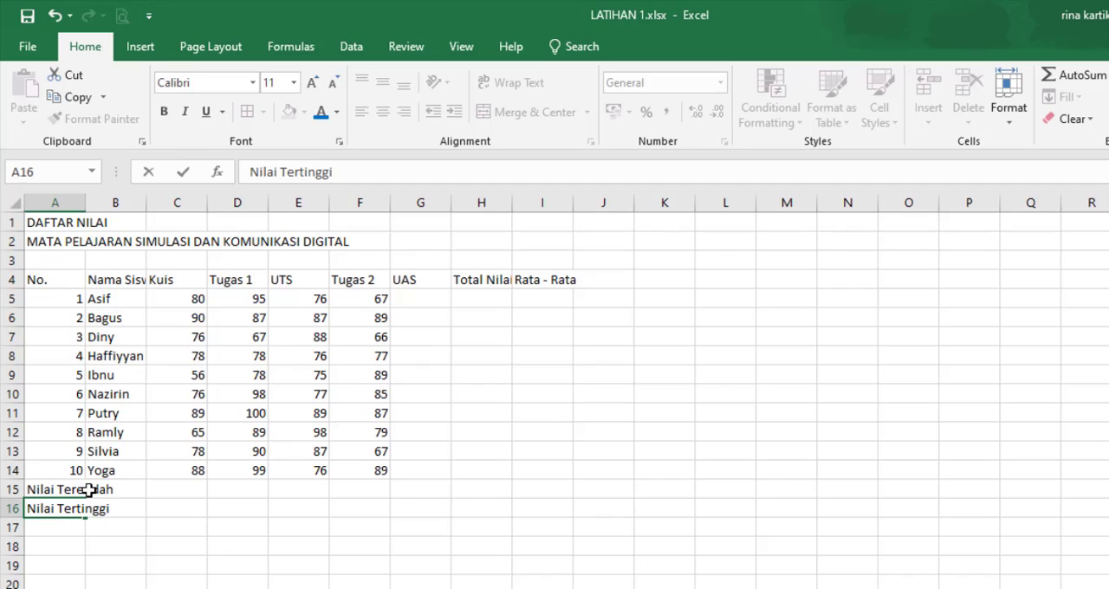
key("Return")
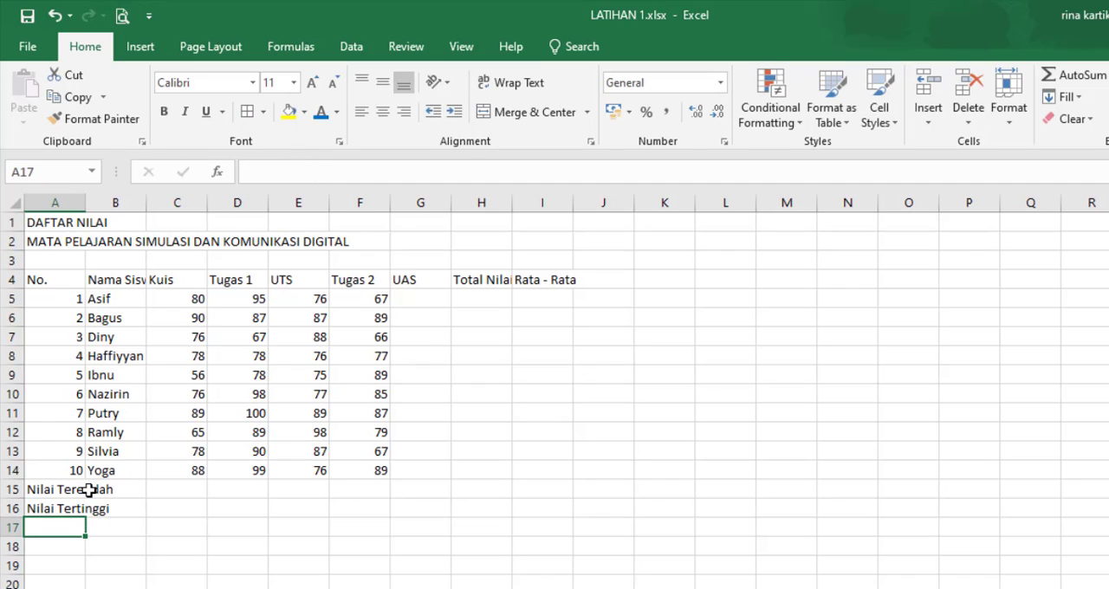
key("Up")
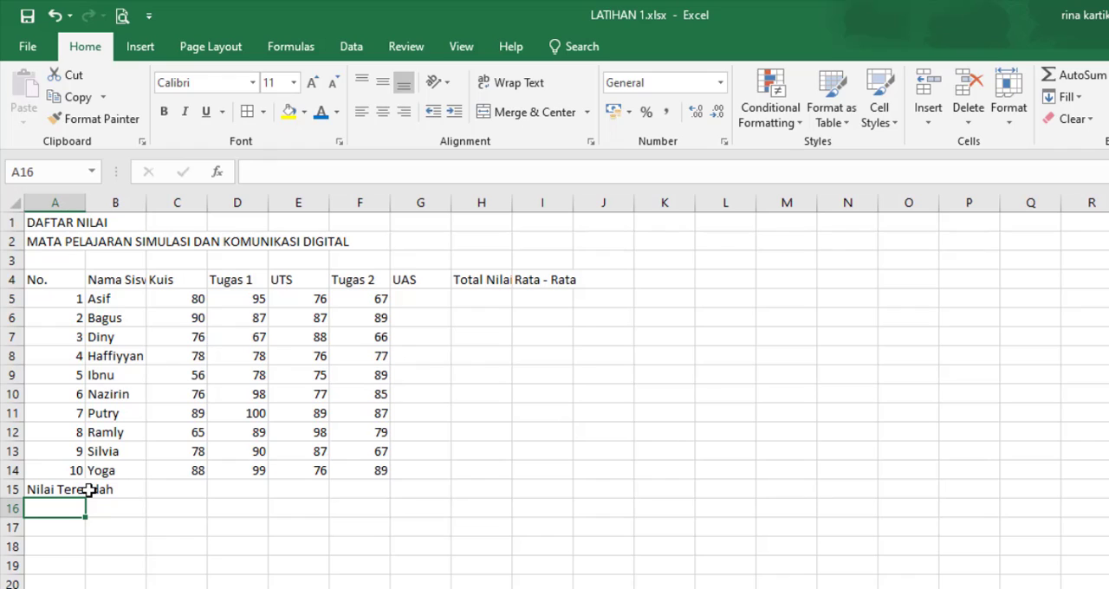
Step: Add the summary row labels Nilai Tengah in cell A16 and Nilai Tertinggi in cell A17
type("Nilai Tengah")
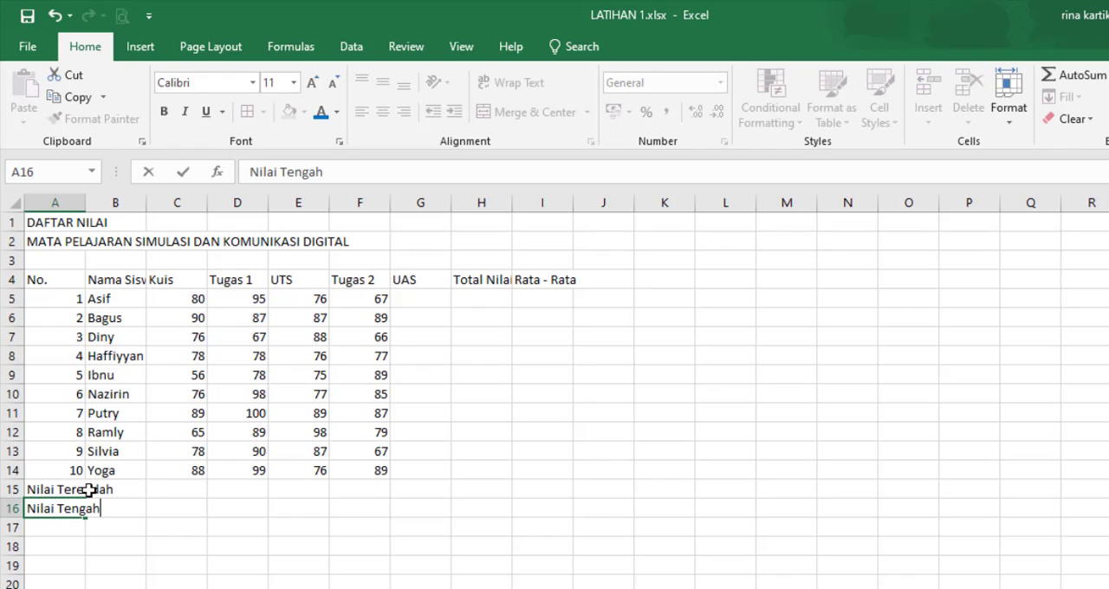
key("Return")
type("Nilai")
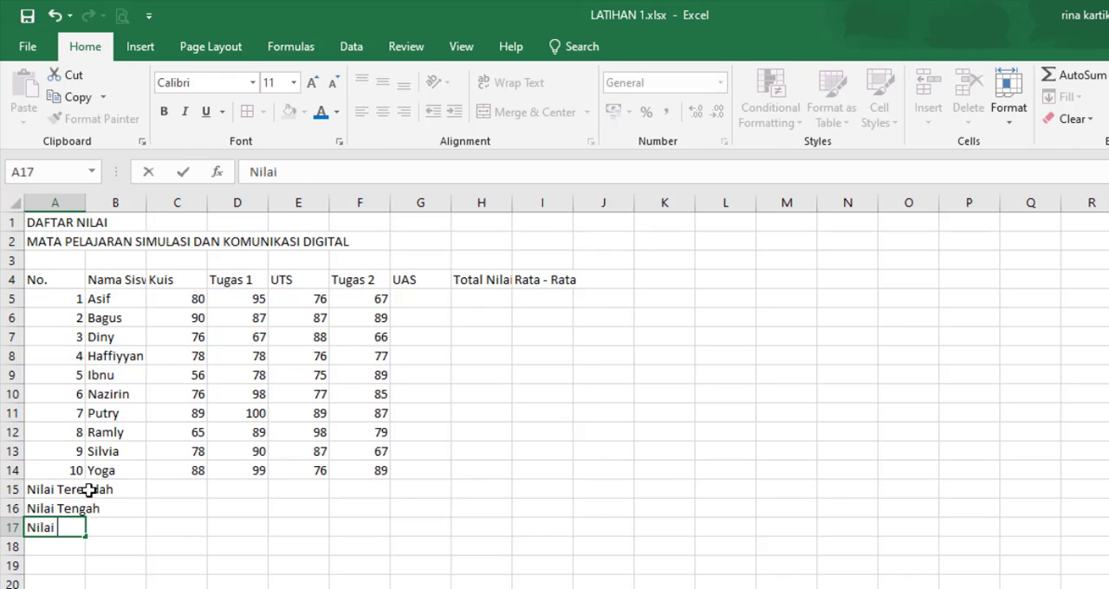
type(" Tertinggi")
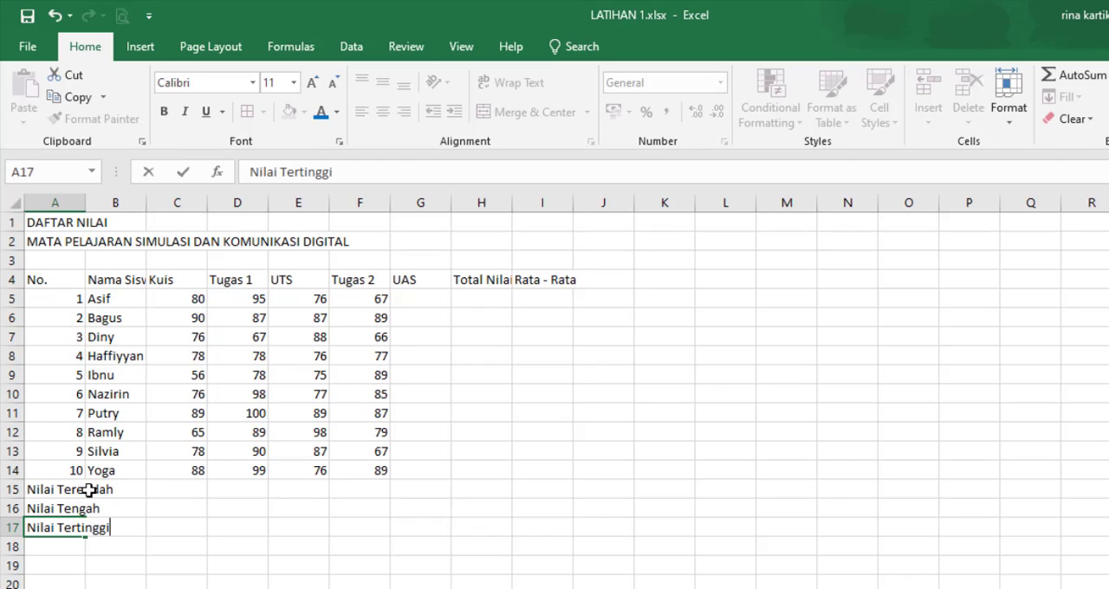
key("Return")
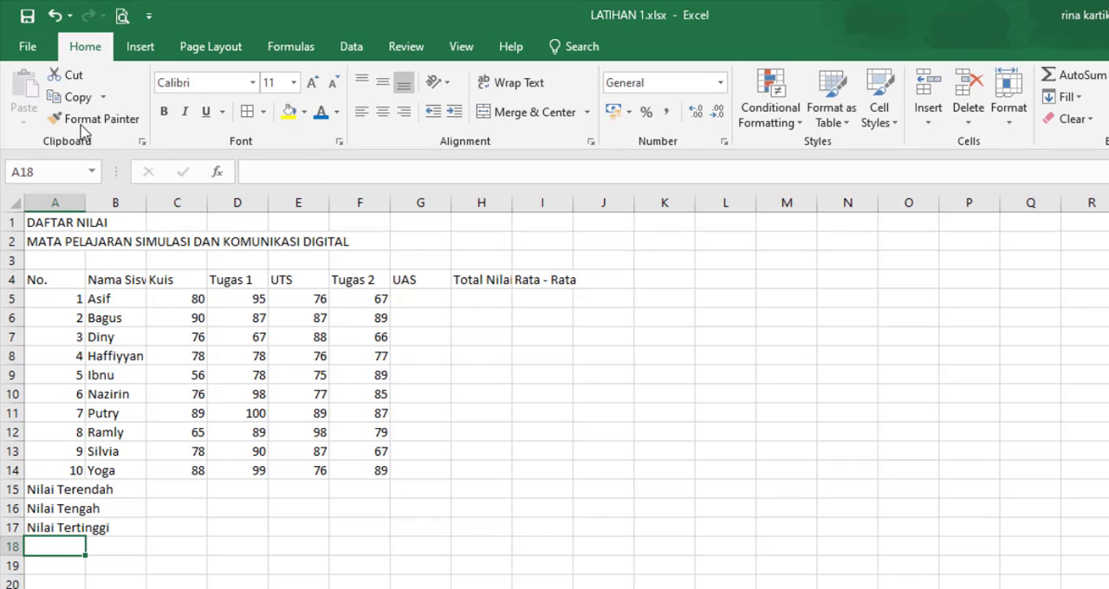
Step: AutoFit the column widths of the table range A4:I17, and narrow column A to fit just the student numbers
left_click_drag(35, 280, 539, 525)
left_click(1009, 99)
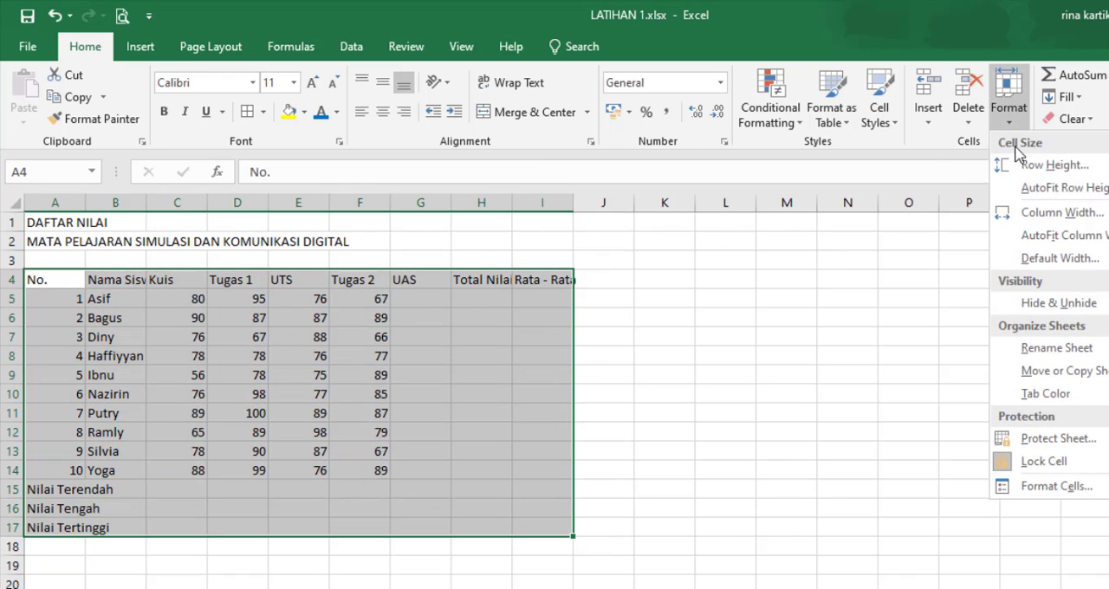
left_click(1046, 234)
left_click(547, 447)
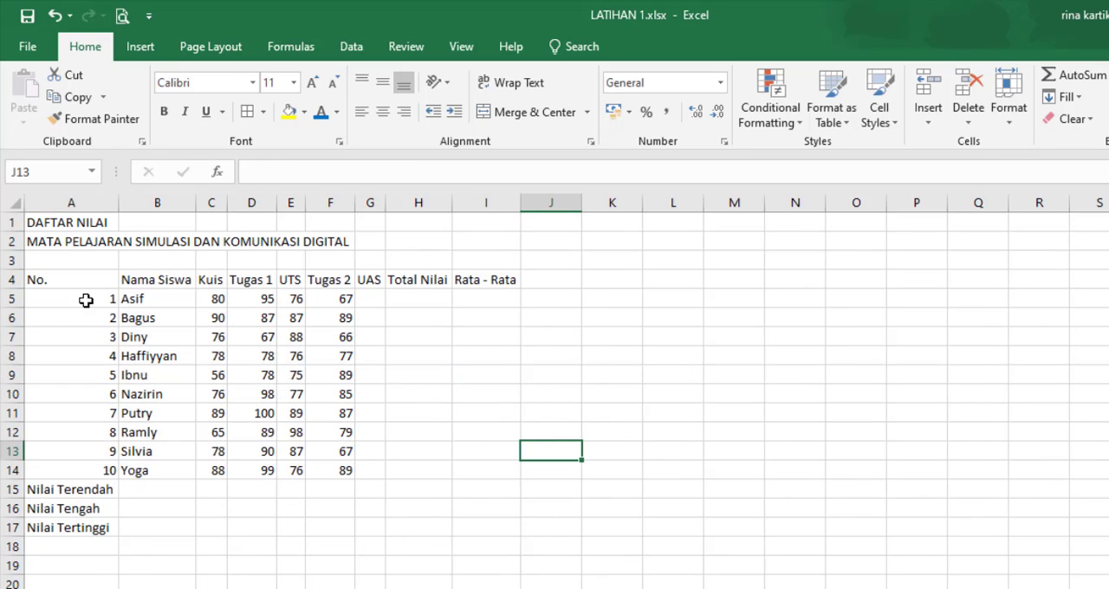
left_click_drag(121, 202, 54, 204)
left_click(126, 417)
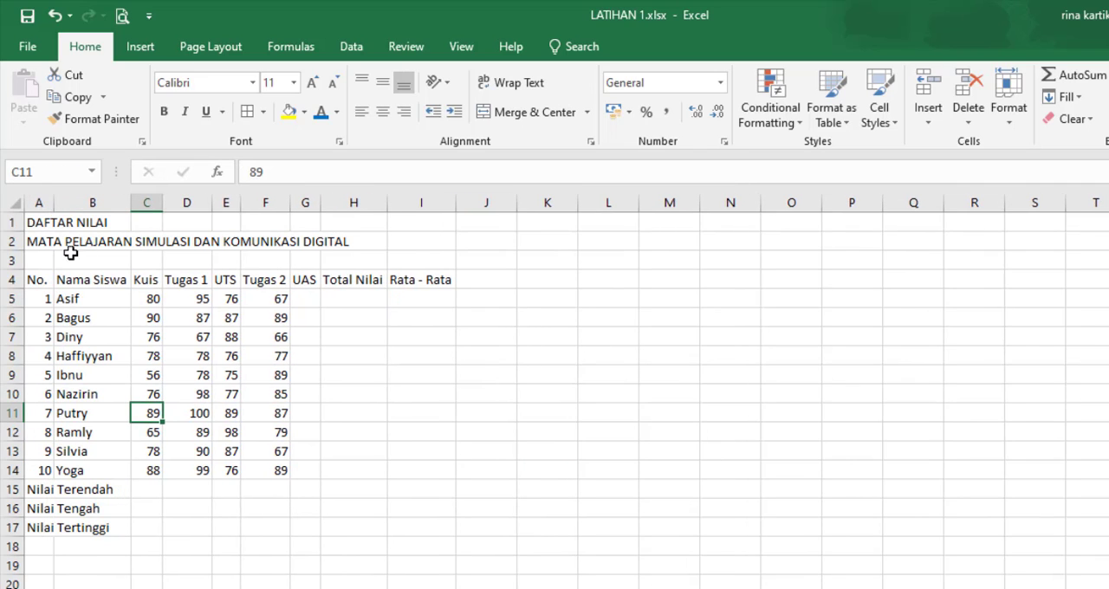
left_click(148, 469)
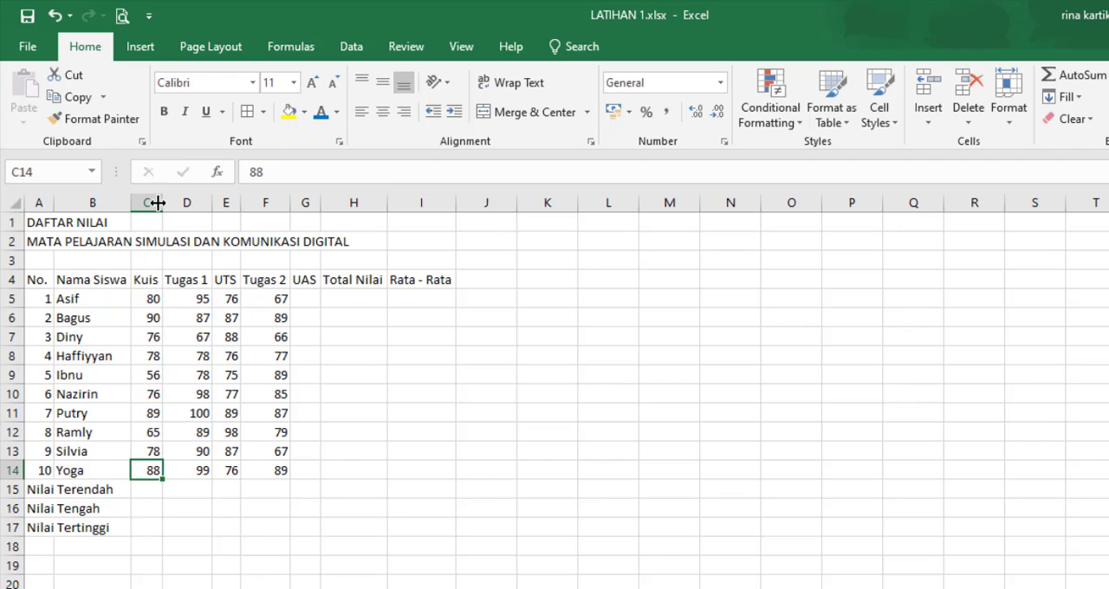
Step: Give columns C to I one equal width, just wide enough for the Rata - Rata heading
left_click_drag(152, 202, 453, 203)
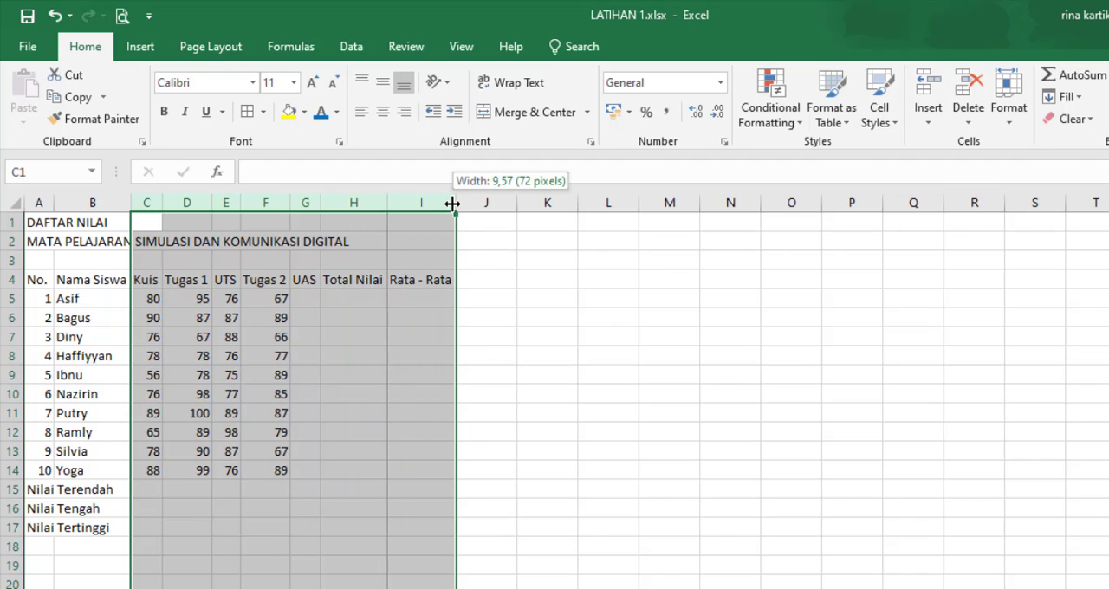
left_click_drag(452, 203, 460, 203)
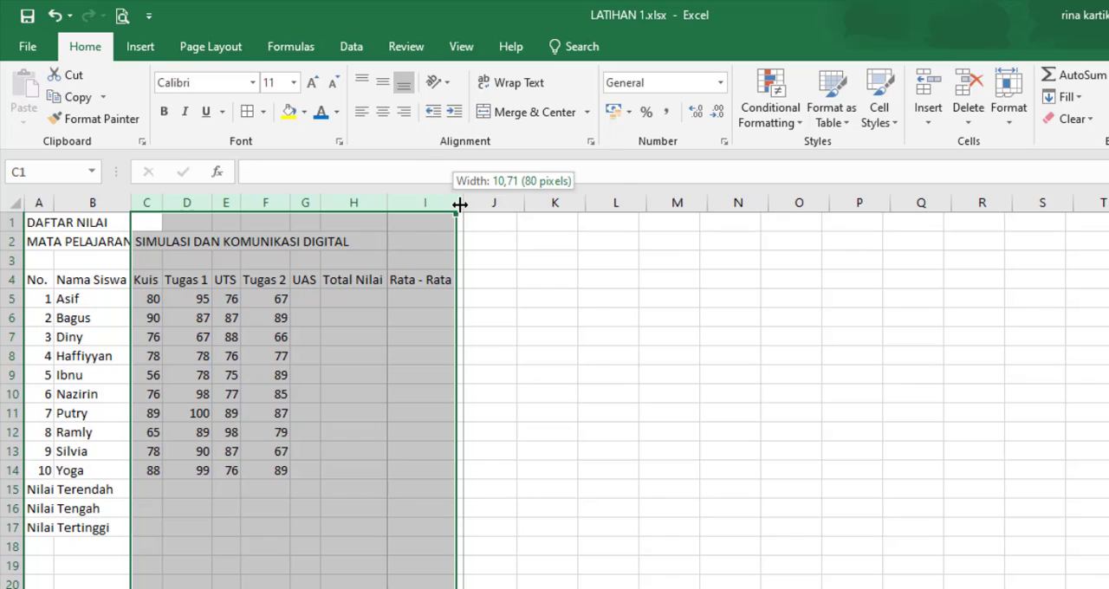
left_click_drag(461, 203, 460, 203)
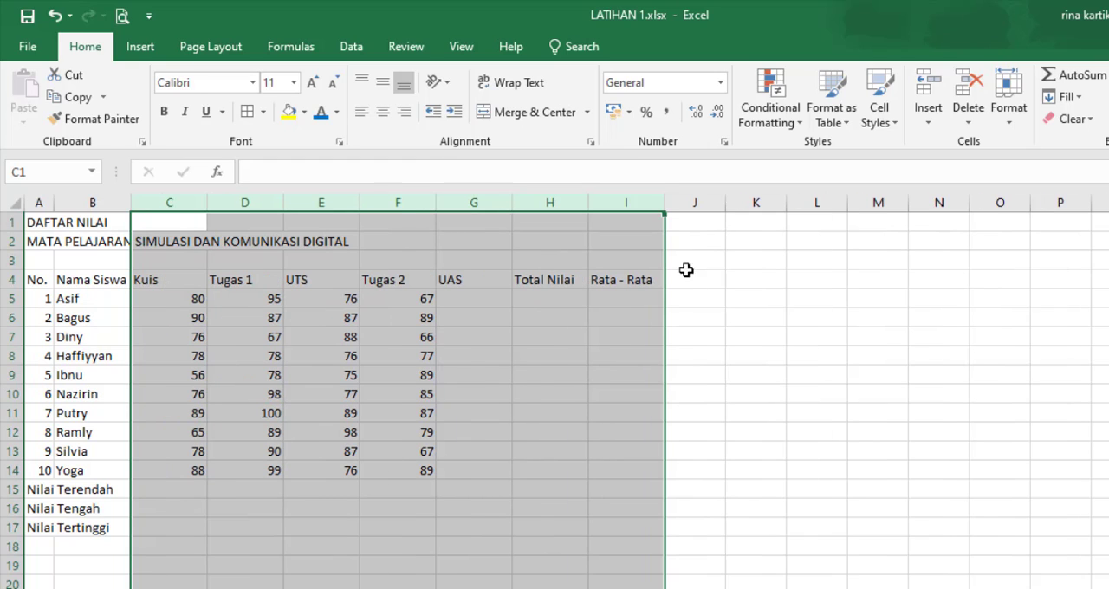
left_click_drag(660, 203, 577, 208)
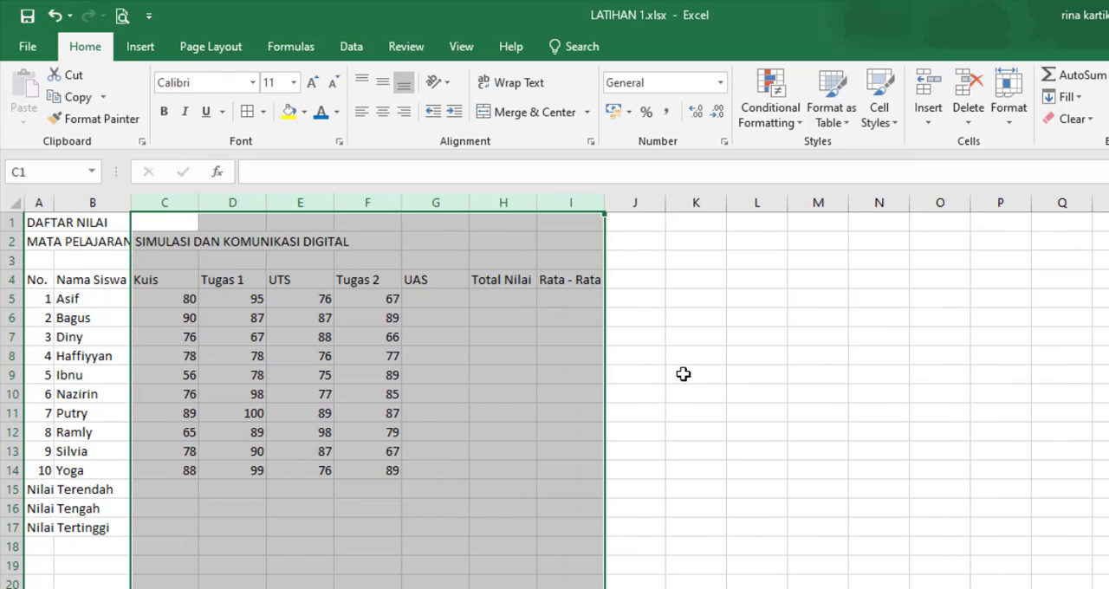
left_click(683, 373)
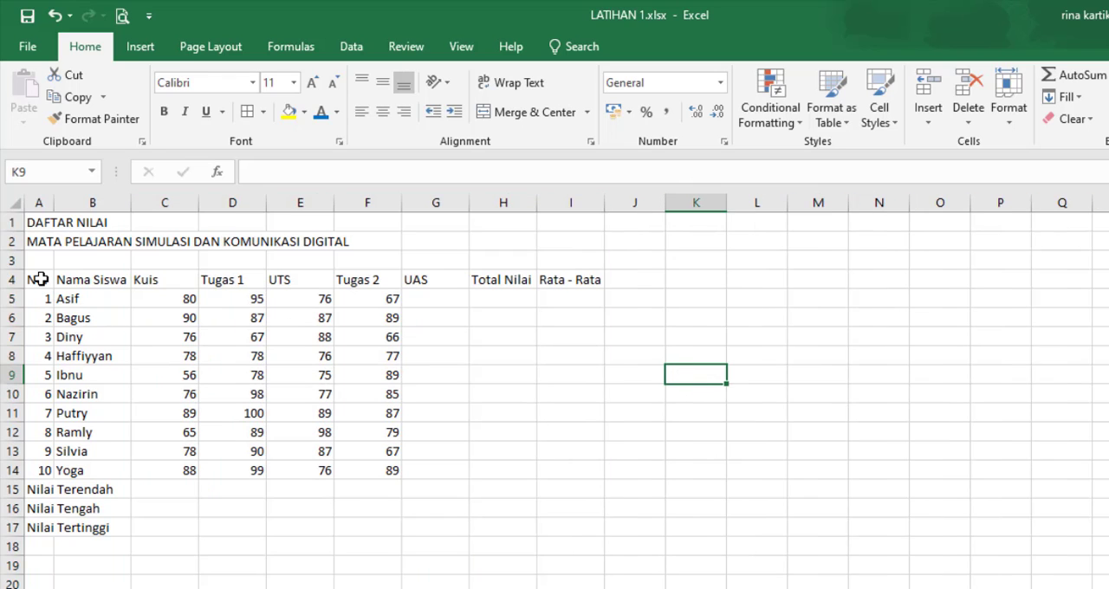
Step: Apply all borders to the grade table, range A4:I17
left_click_drag(40, 279, 559, 527)
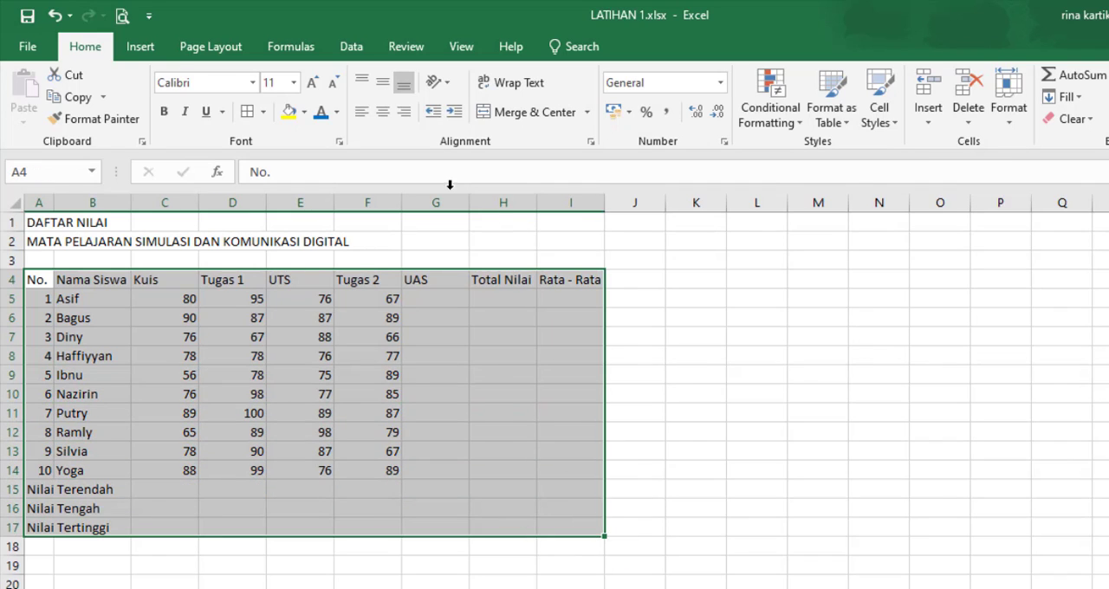
left_click(248, 113)
left_click(284, 428)
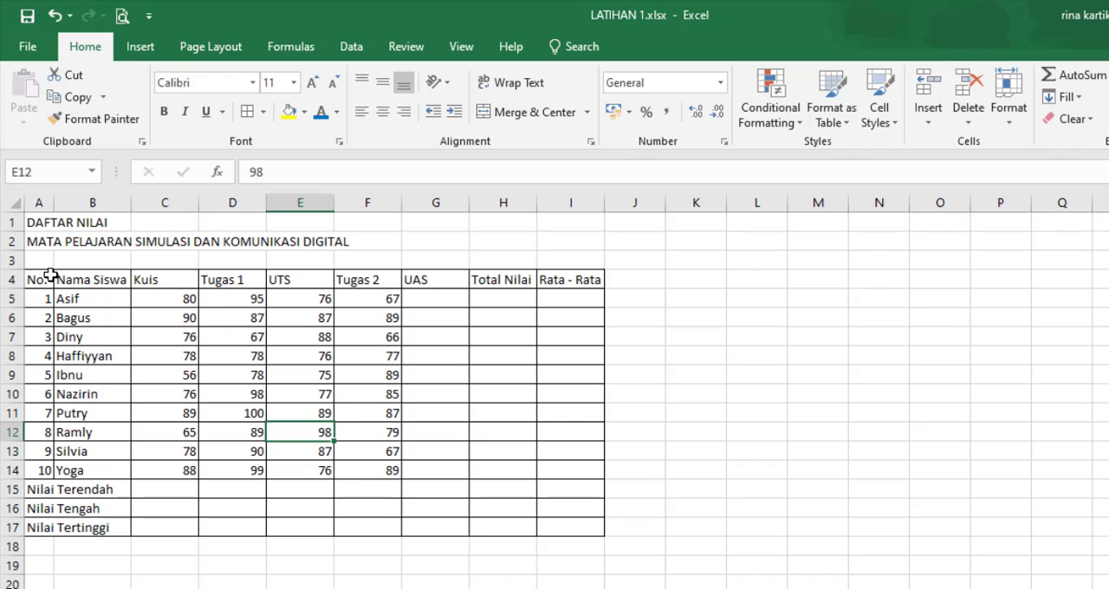
Step: Format the header row A4:I4 with font size 12, purple font color and bold
left_click_drag(51, 276, 577, 280)
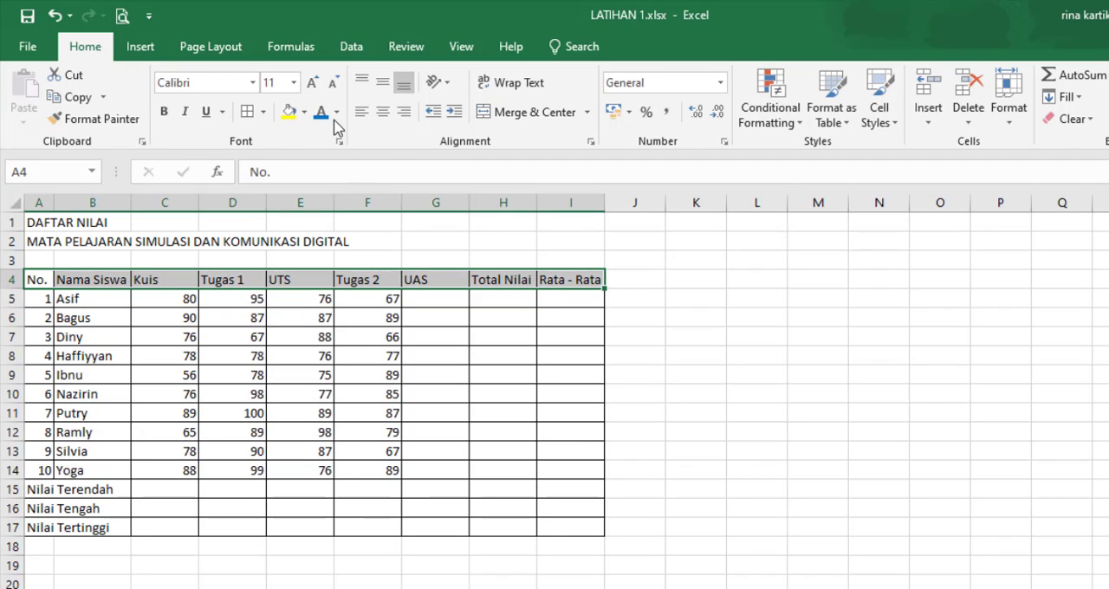
left_click(295, 83)
left_click(279, 177)
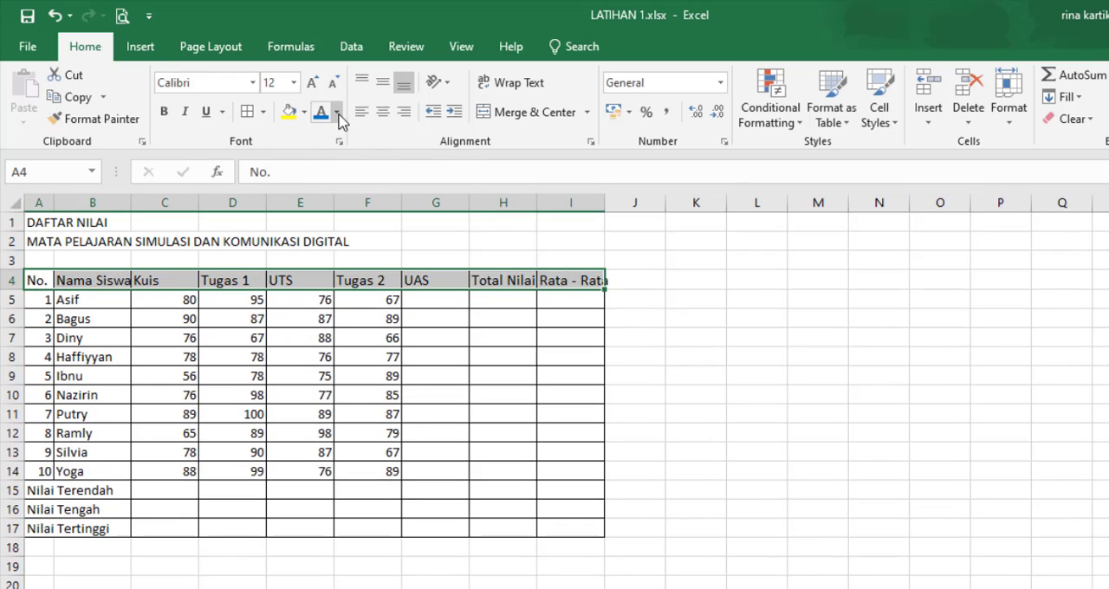
left_click(337, 112)
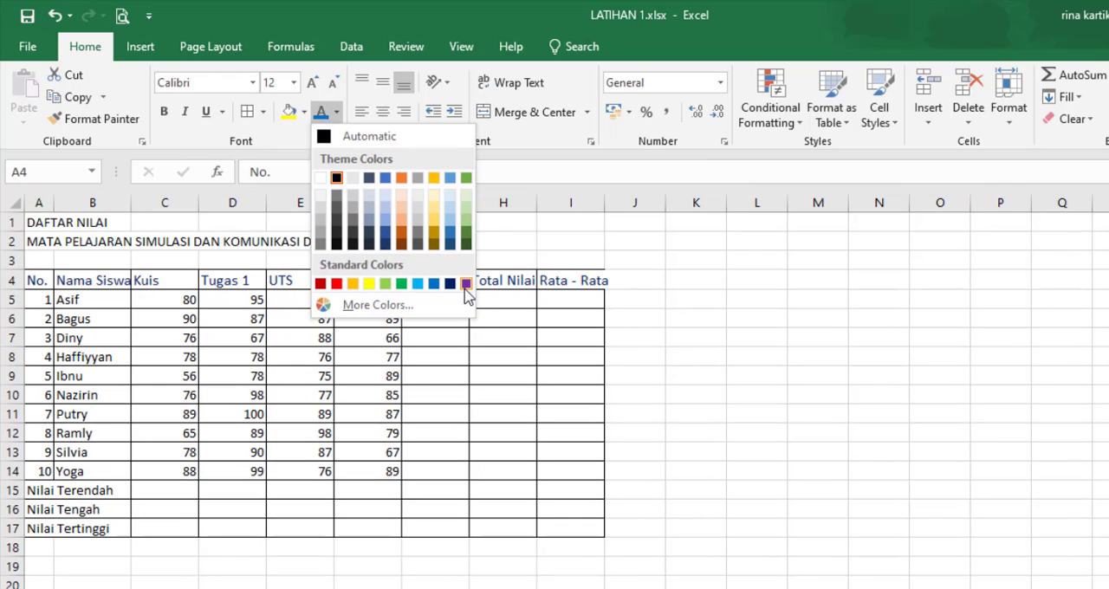
left_click(467, 285)
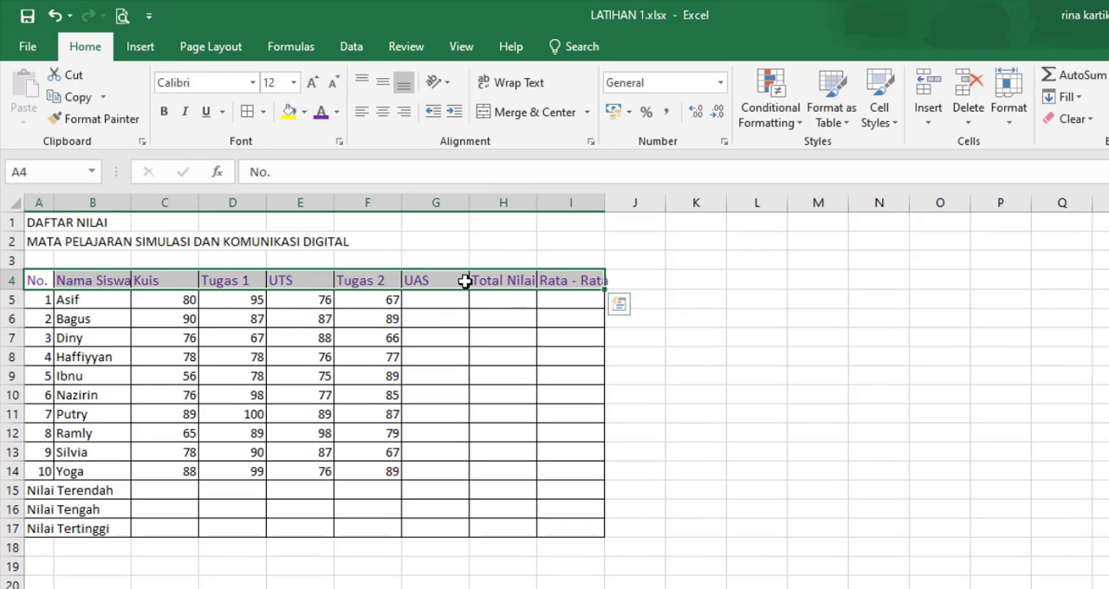
left_click(167, 112)
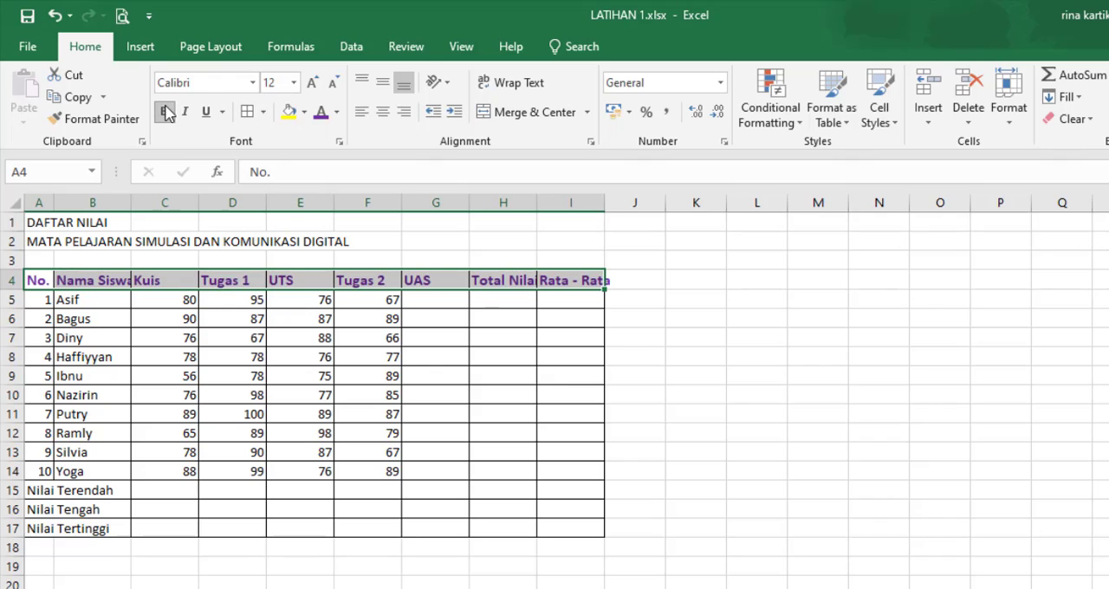
Step: Widen column B to fit the Nama Siswa heading, and center the header row text horizontally and vertically
double_click(137, 200)
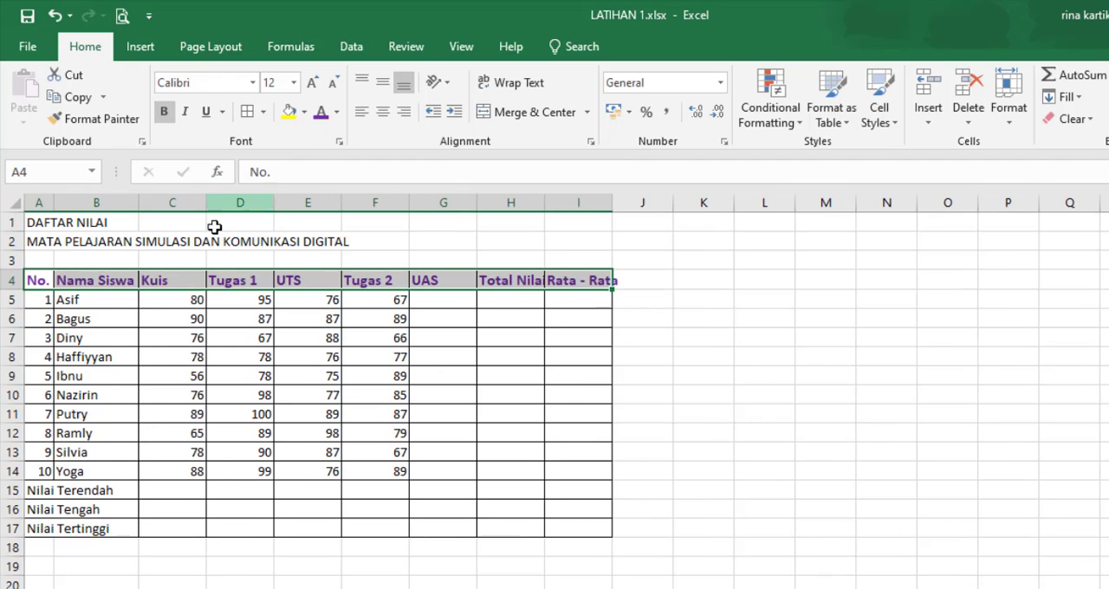
left_click(382, 111)
left_click(383, 82)
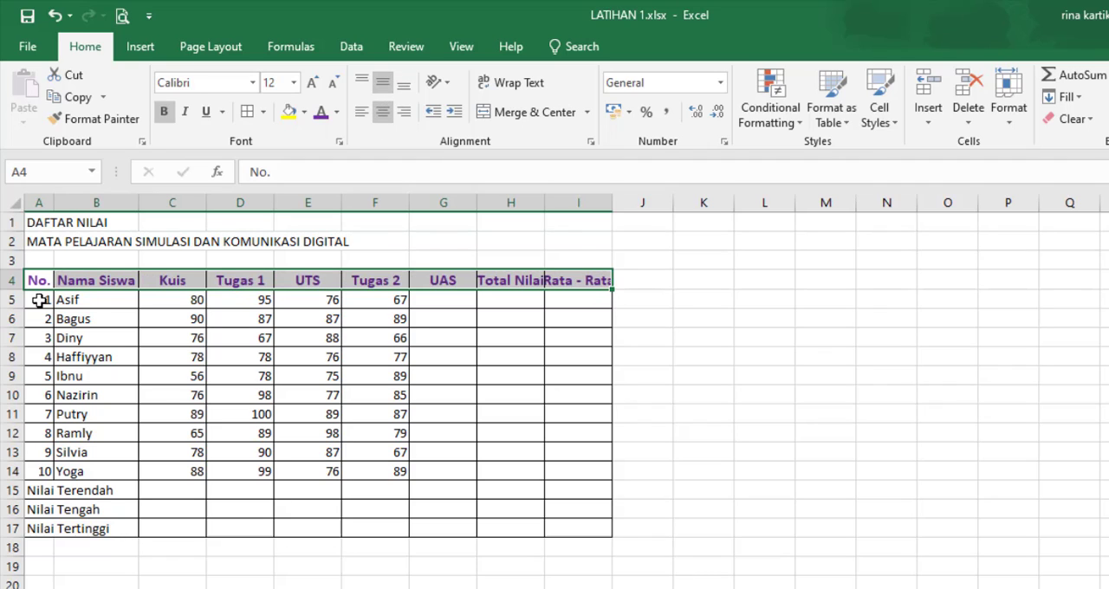
Step: Center the student numbers in A5:A14 and the score cells in C5:I14 horizontally
left_click_drag(39, 300, 39, 473)
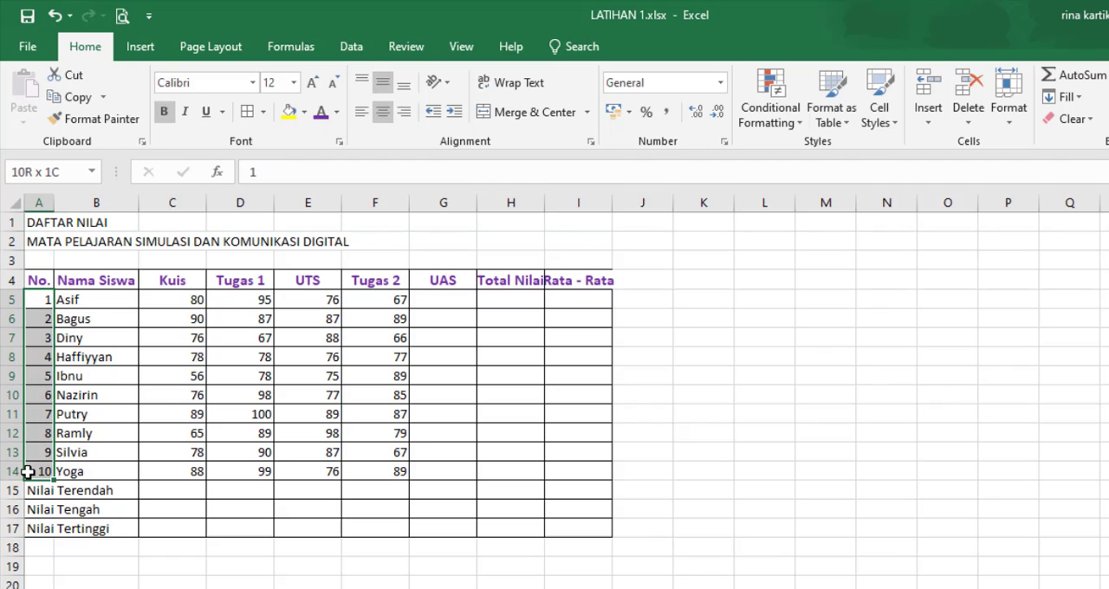
left_click(382, 112)
left_click_drag(165, 299, 564, 470)
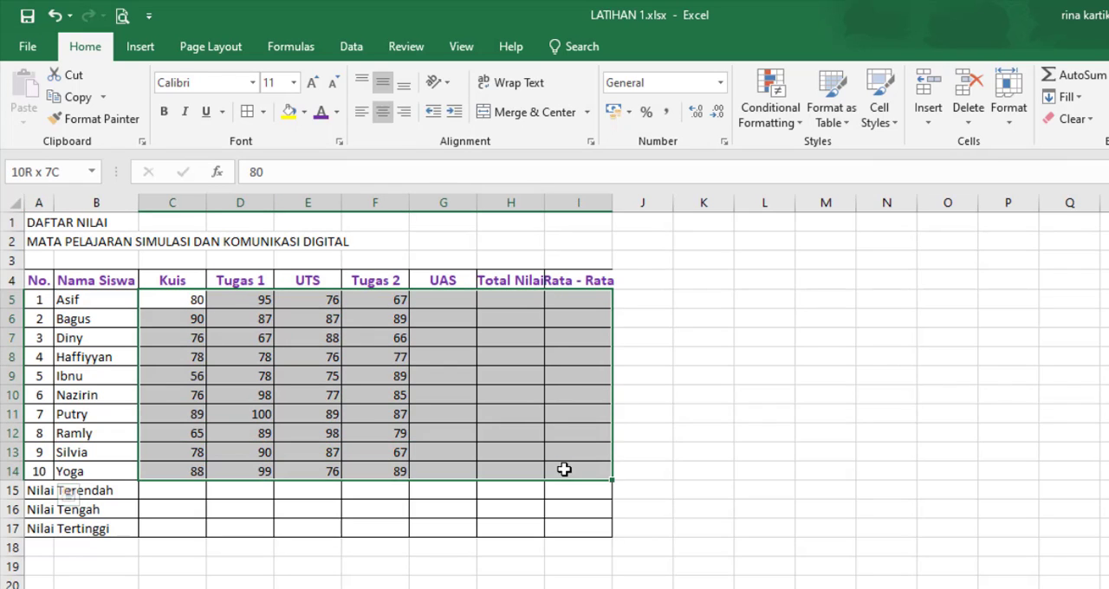
left_click(383, 112)
Step: AutoFit columns H and I to the Total Nilai and Rata - Rata headings
left_click(550, 277)
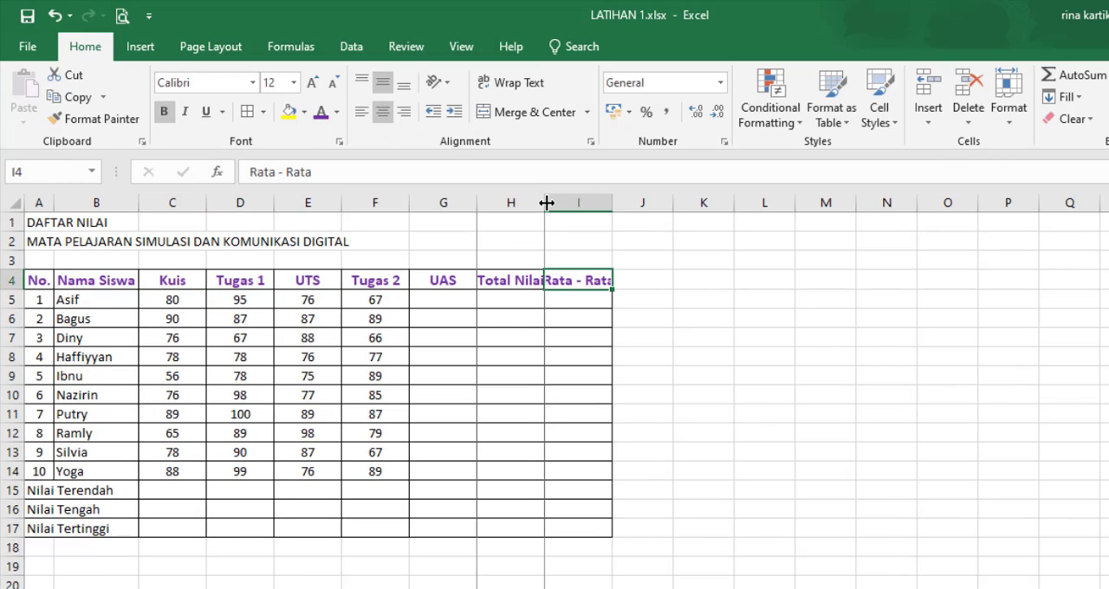
double_click(545, 202)
double_click(617, 203)
left_click(664, 344)
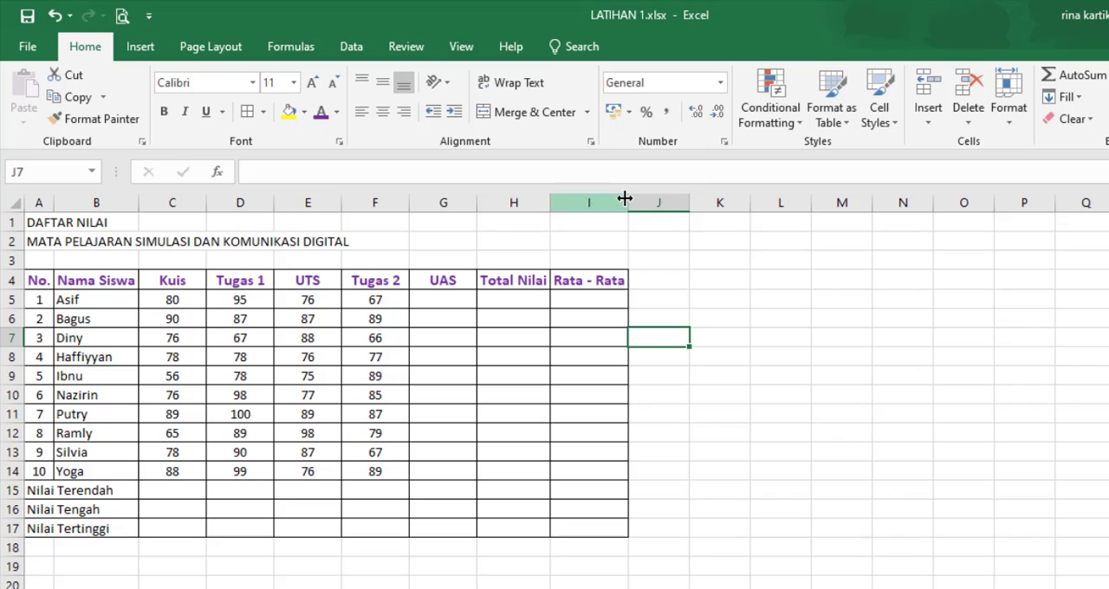
left_click(680, 392)
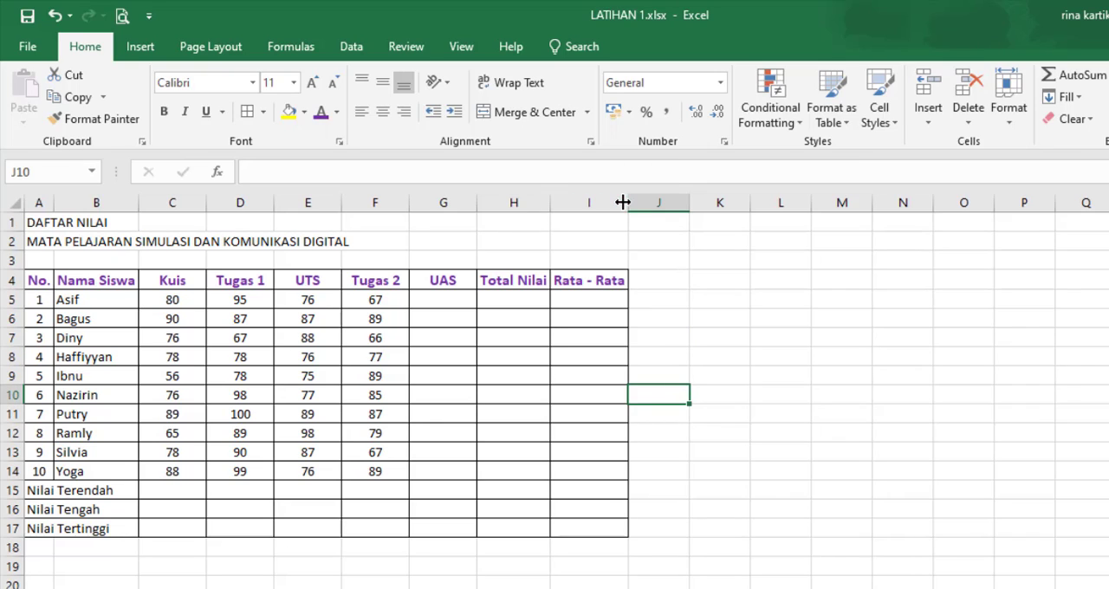
left_click(568, 370)
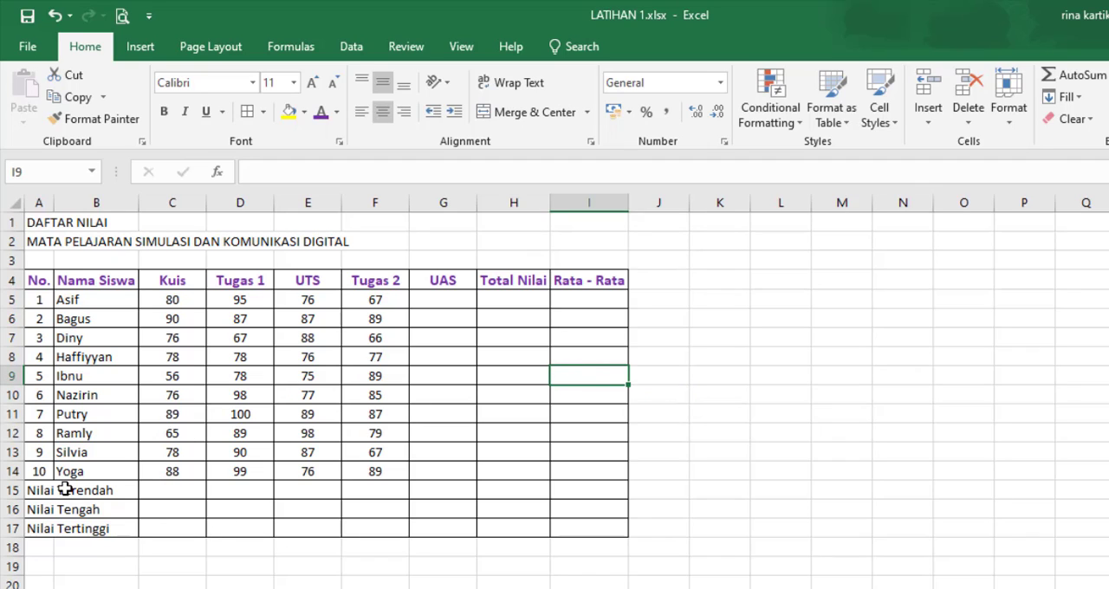
left_click(416, 565)
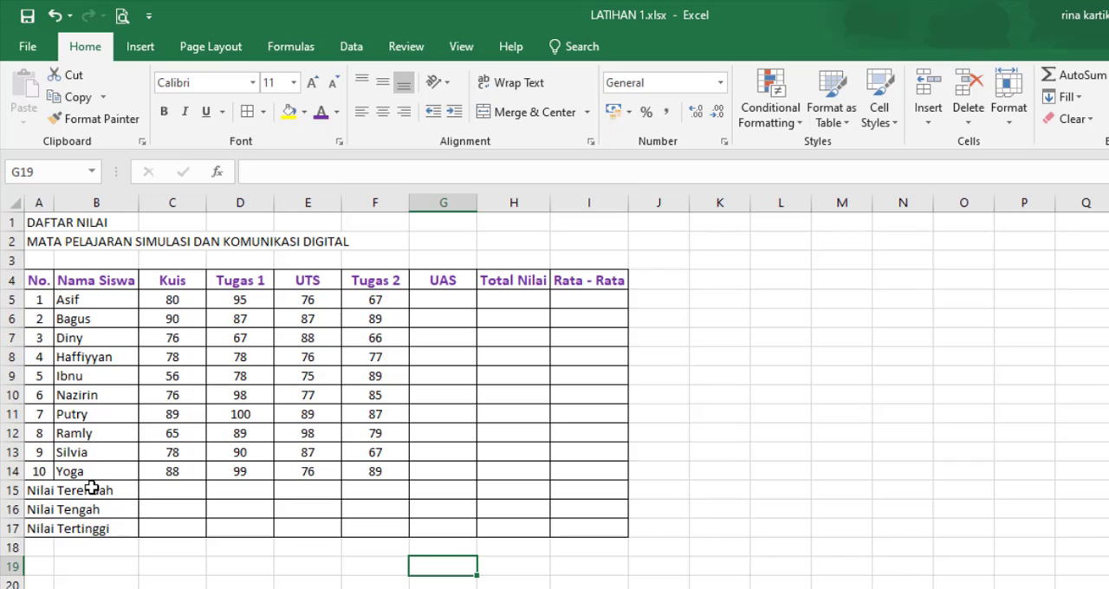
Step: Merge and center cells A15:B15 for Nilai Terendah, and copy that format to the labels in rows 16 and 17
left_click_drag(91, 490, 87, 527)
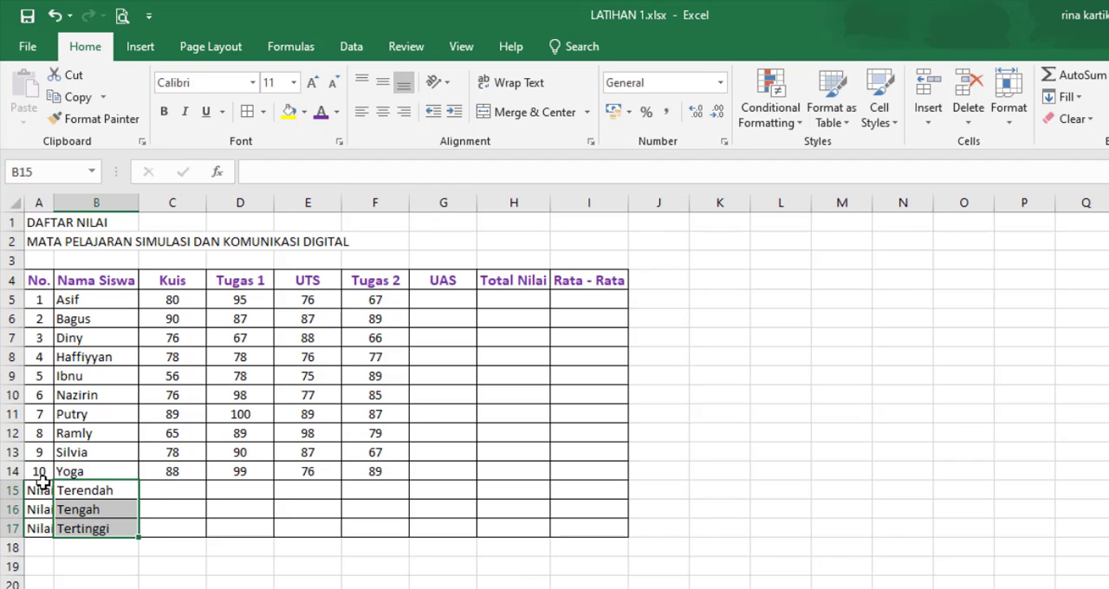
mouse_move(44, 491)
left_mouse_down()
mouse_move(76, 488)
mouse_move(84, 513)
mouse_move(95, 490)
left_mouse_up()
left_click(112, 564)
left_click(41, 490)
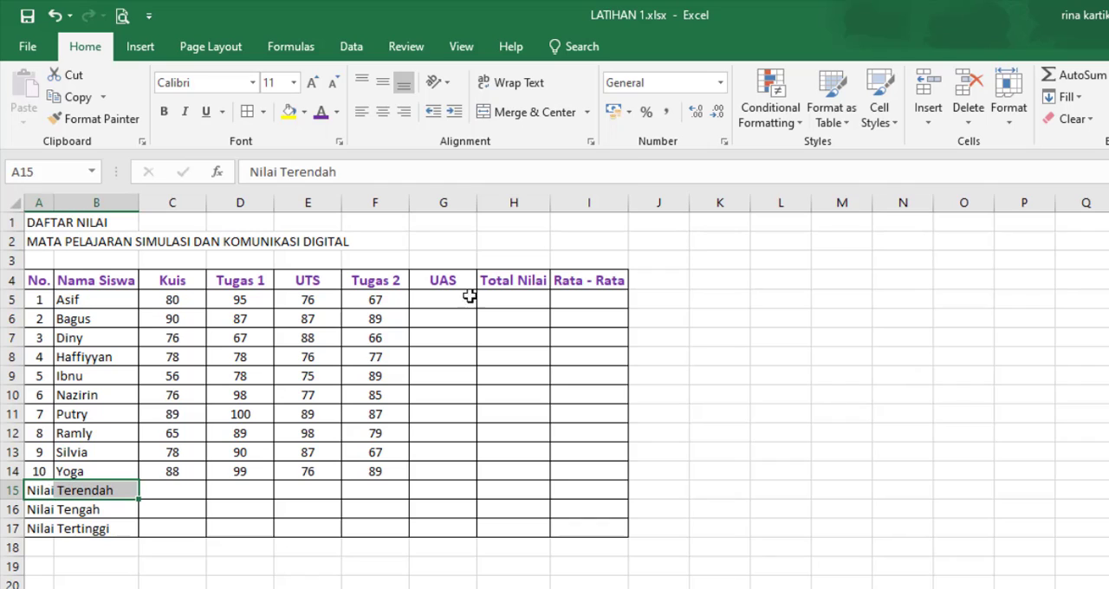
left_click(532, 113)
left_click(81, 119)
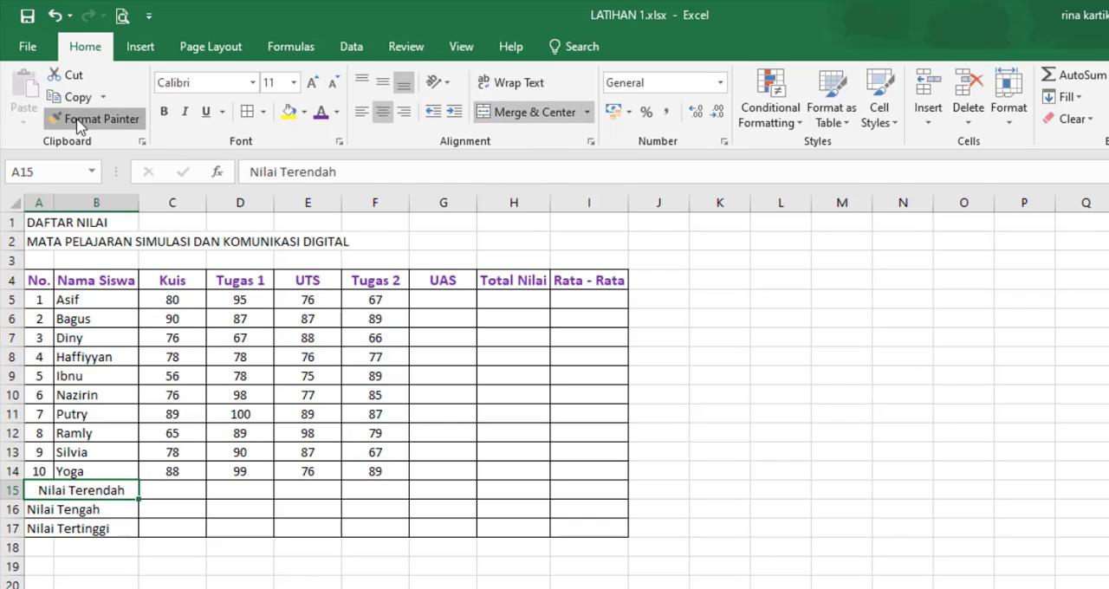
left_click_drag(52, 510, 91, 527)
Step: Left-align the three merged summary labels in A15:B17
left_click_drag(91, 489, 90, 527)
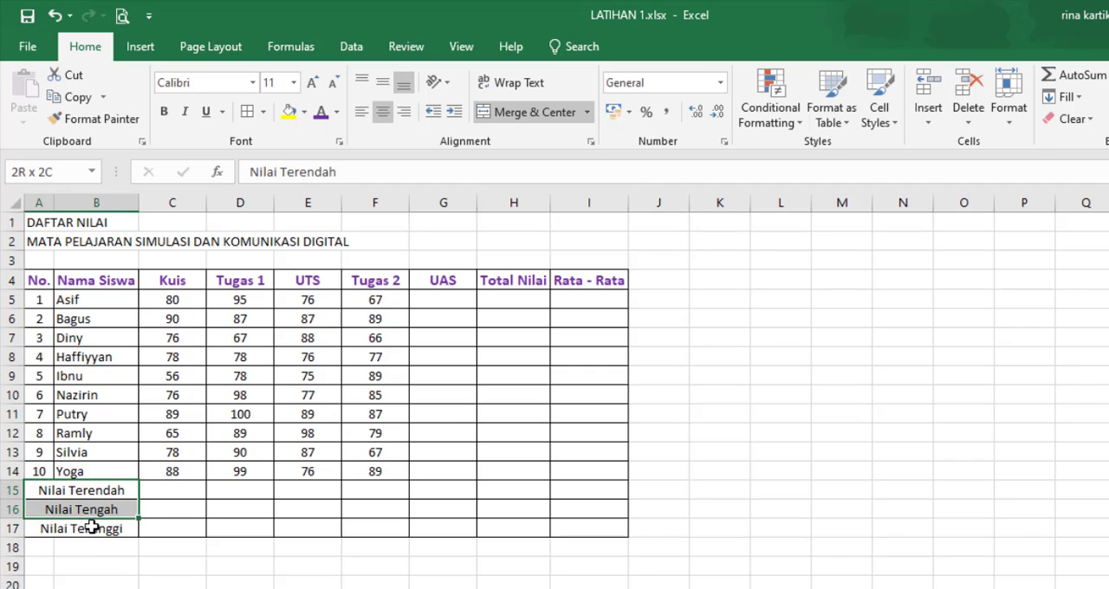
left_click(362, 114)
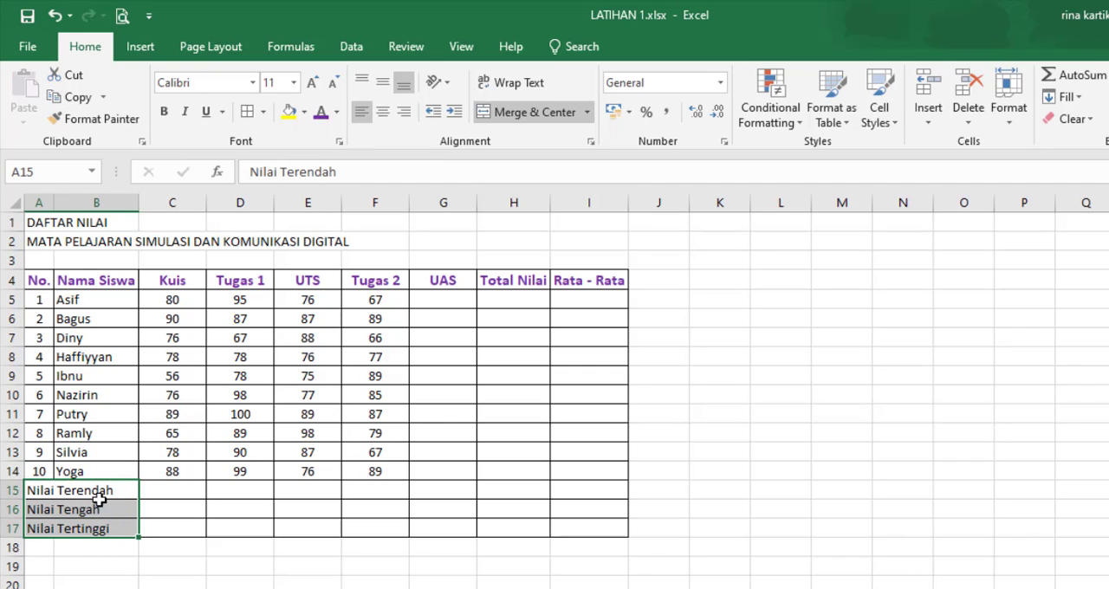
left_click(111, 579)
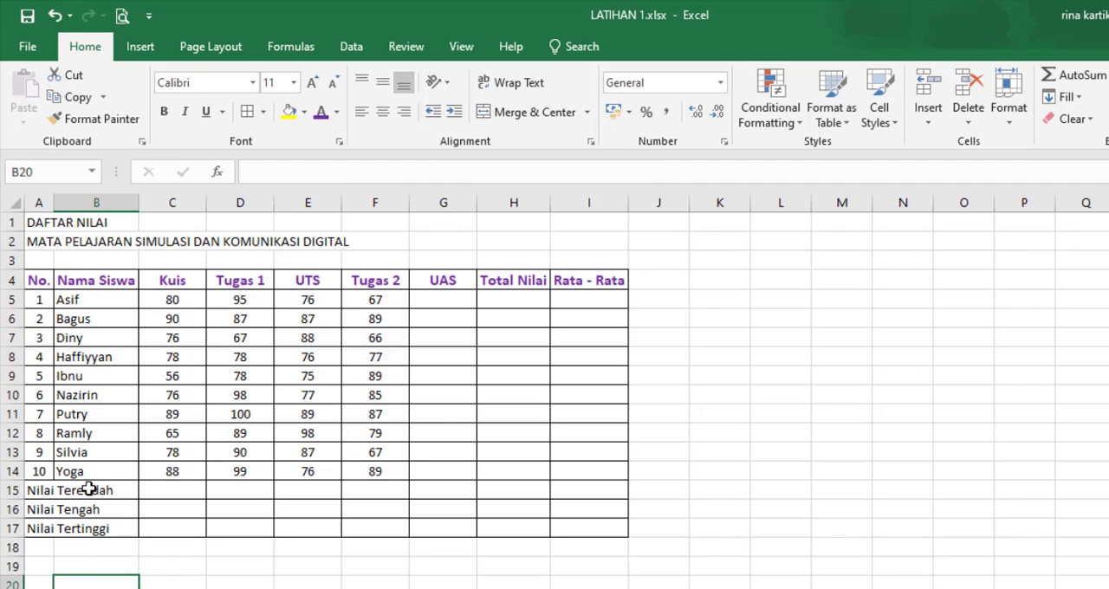
Step: Format the summary rows A15:I17 with purple font colour, bold text and font size 12
left_click_drag(89, 489, 579, 529)
left_click(320, 112)
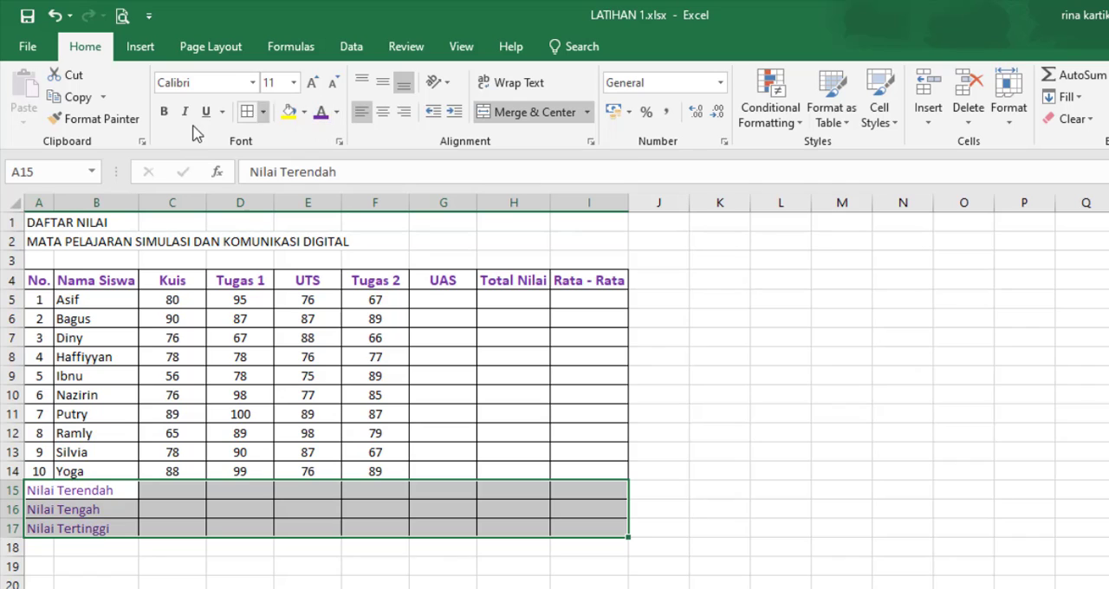
left_click(163, 112)
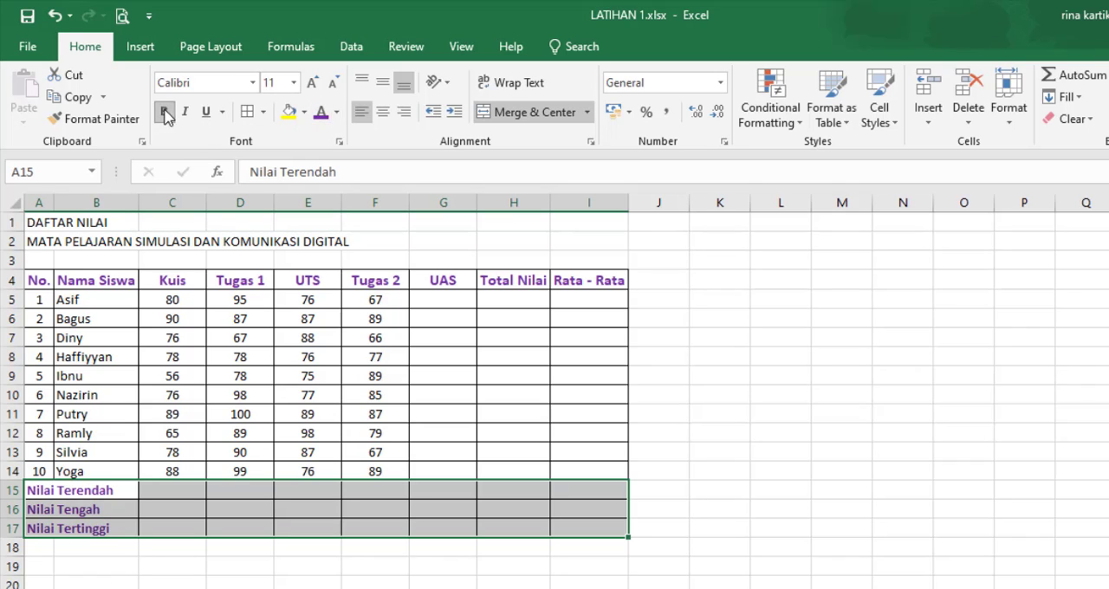
left_click(294, 82)
left_click(274, 173)
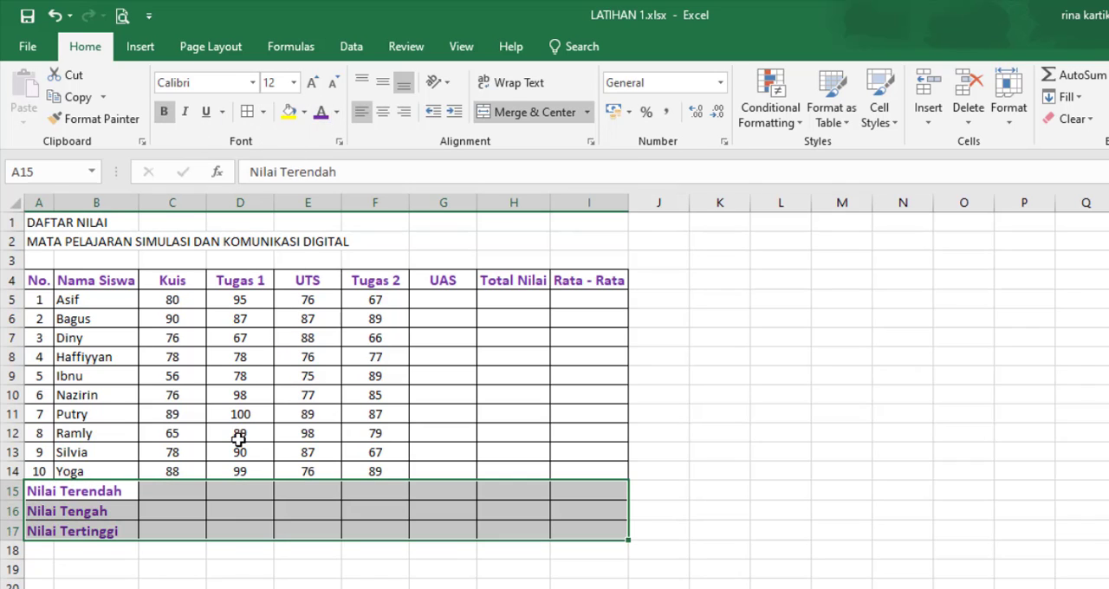
left_click(232, 579)
Step: Fill the header row A4:I4 and the summary rows A15:I17 with the lightest tint of the blue theme colour
left_click_drag(45, 280, 559, 280)
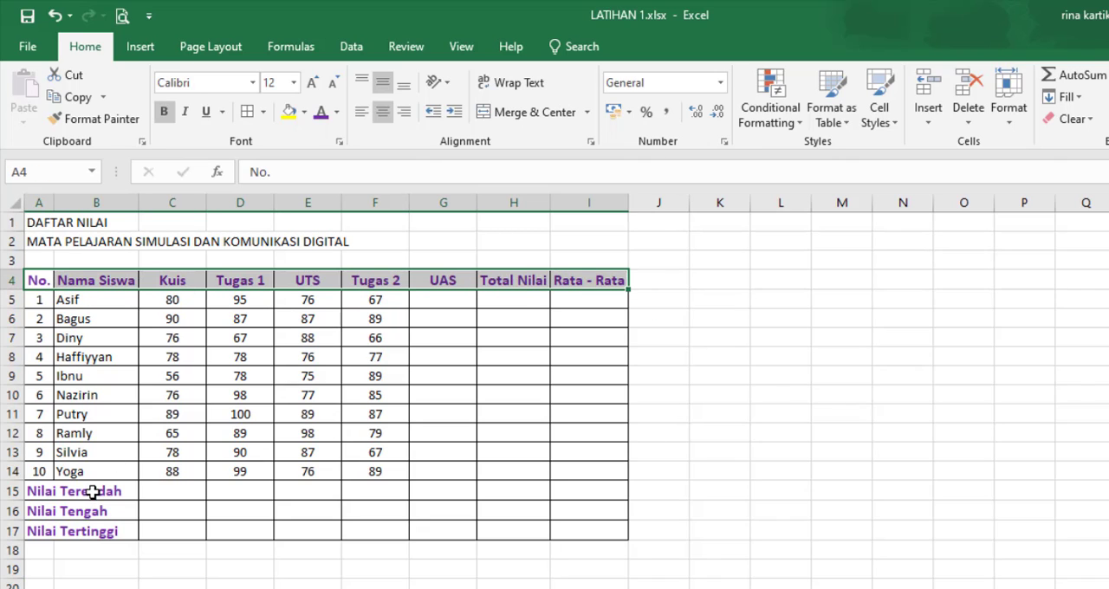
left_click_drag(93, 491, 597, 531)
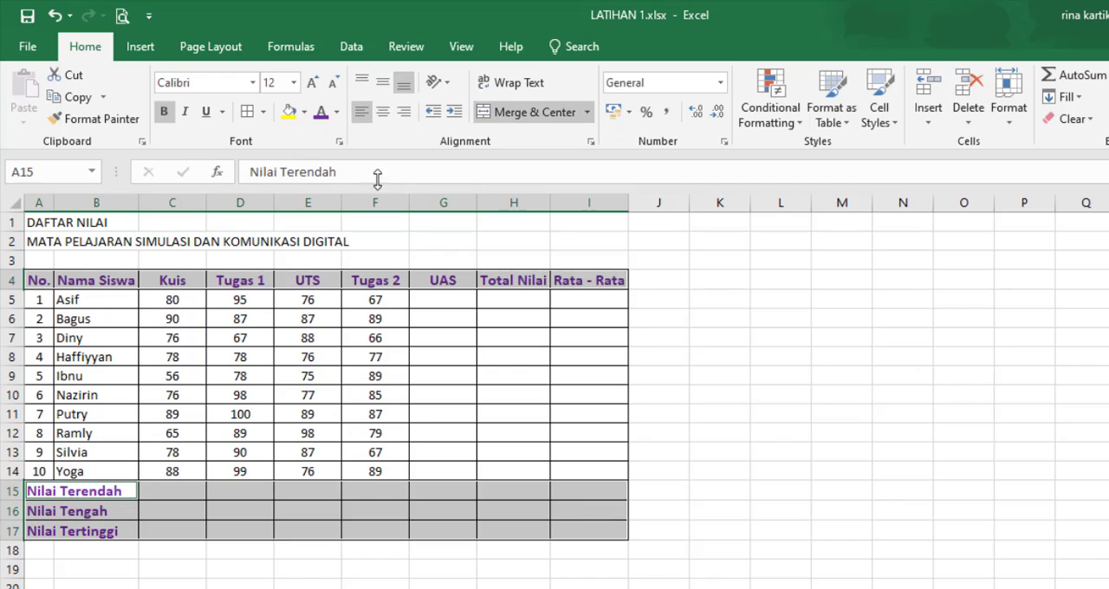
left_click(304, 111)
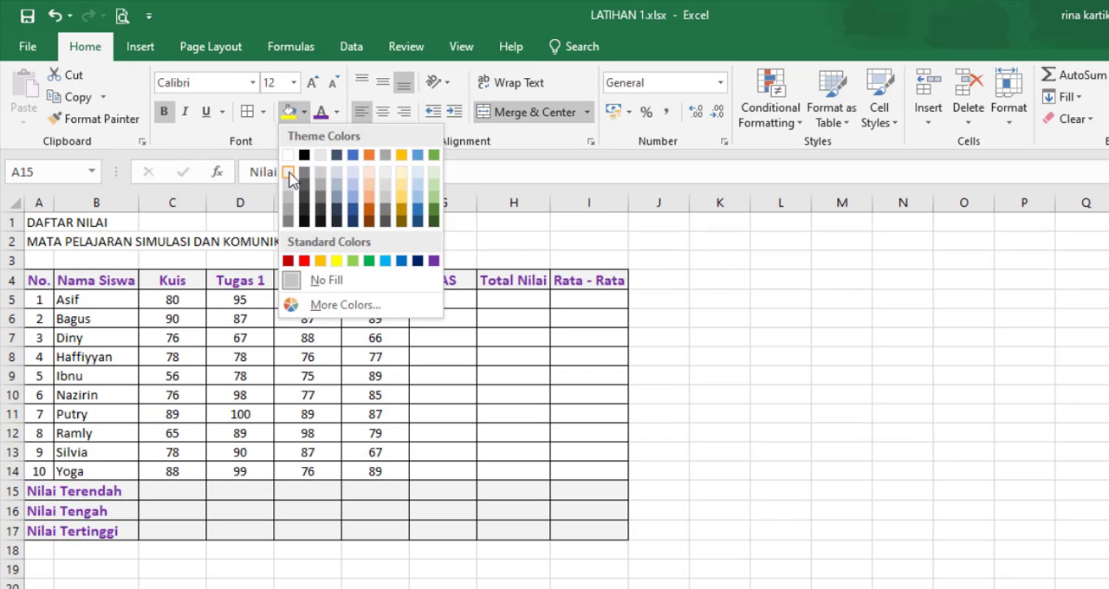
left_click(353, 173)
left_click(219, 582)
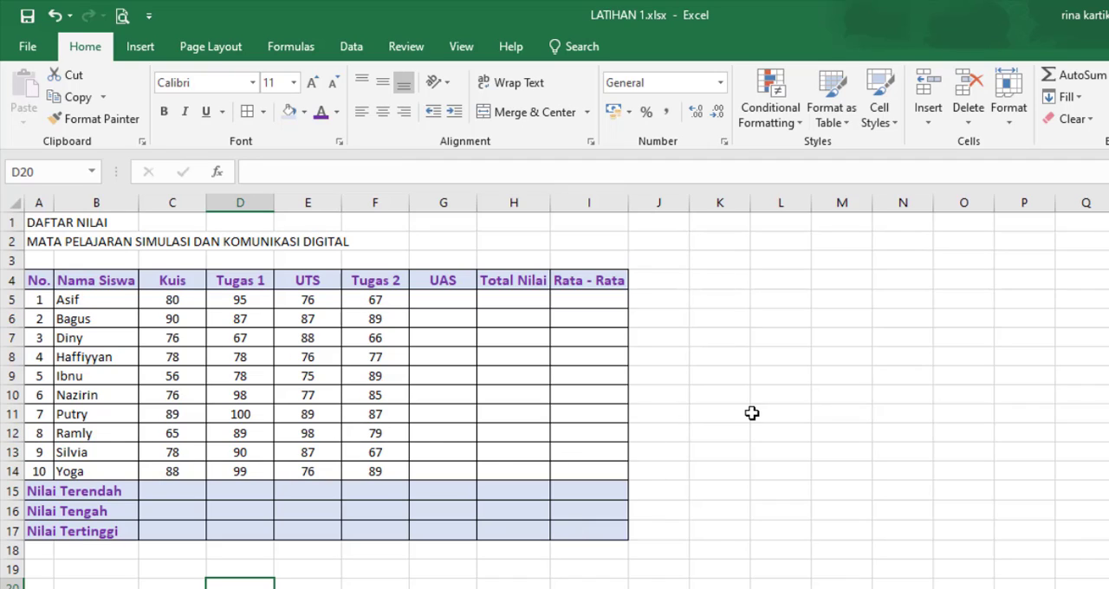
left_click(752, 413)
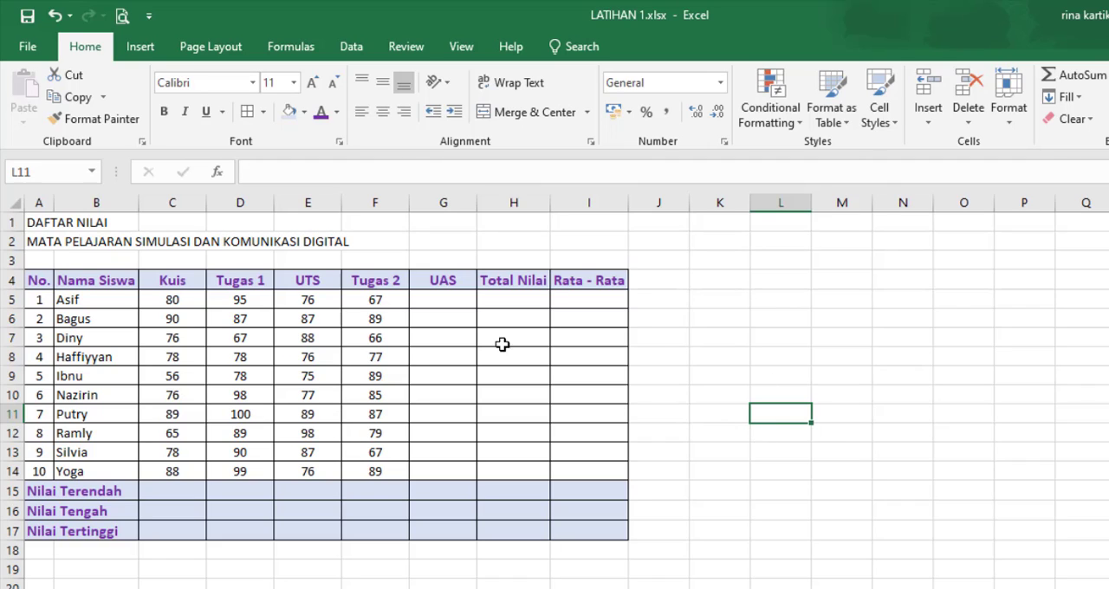
Step: Enter the UAS scores 87, 87, 89, 56 and 76 for the first five students in G5:G9
left_click(433, 299)
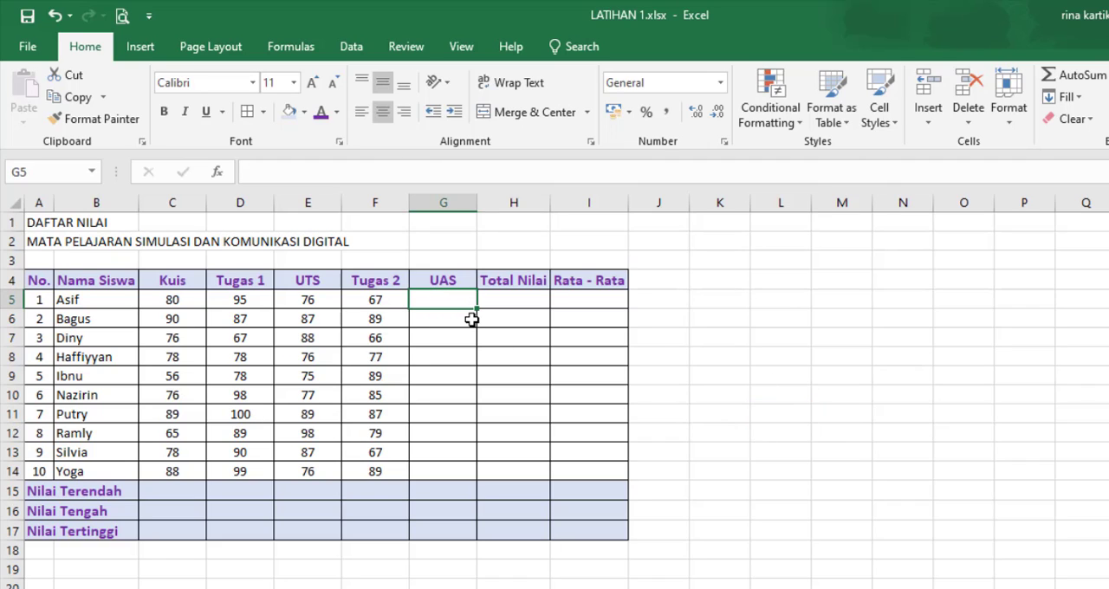
type("87")
key("Return")
type("87")
key("Return")
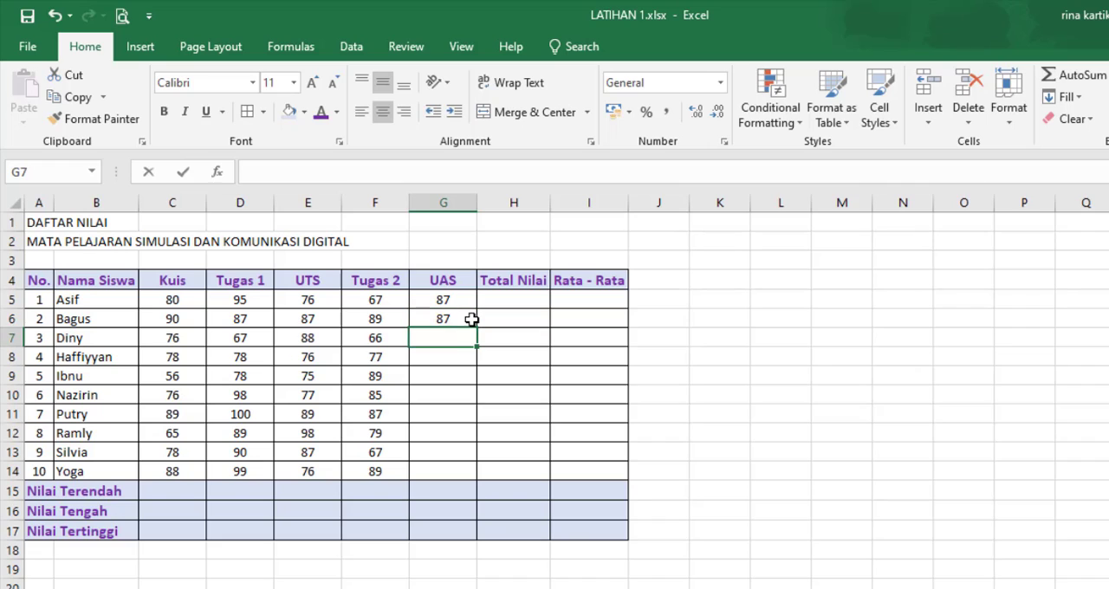
type("89")
key("Return")
type("56")
key("Return")
type("76")
key("Return")
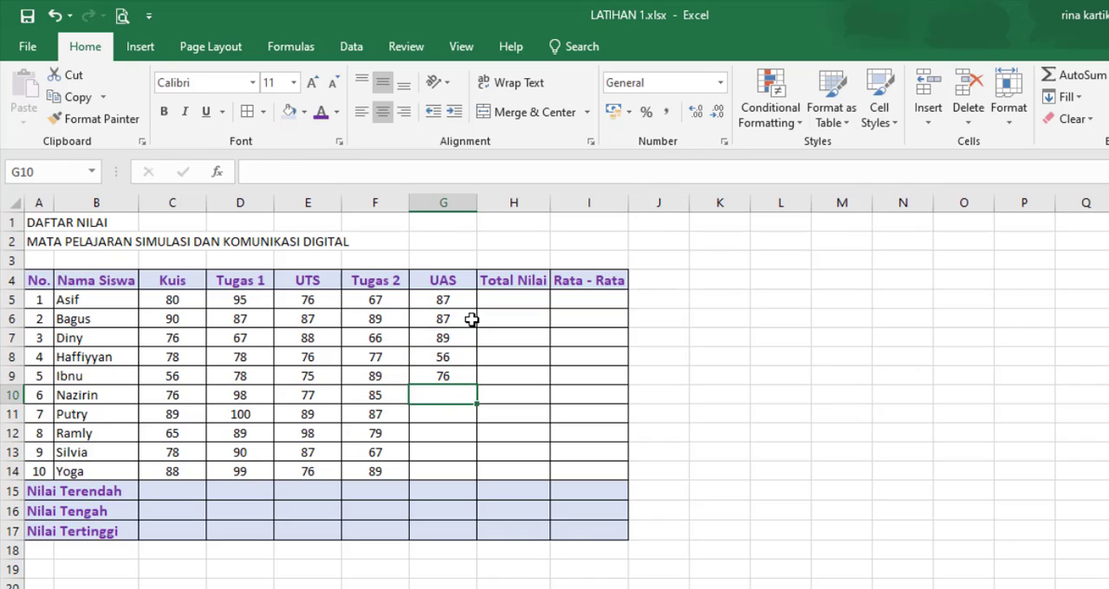
Step: Enter the UAS scores 45, 67, 89, 55 and 98 for the last five students in G10:G14
type("45")
key("Return")
type("67")
key("Return")
type("89")
key("Return")
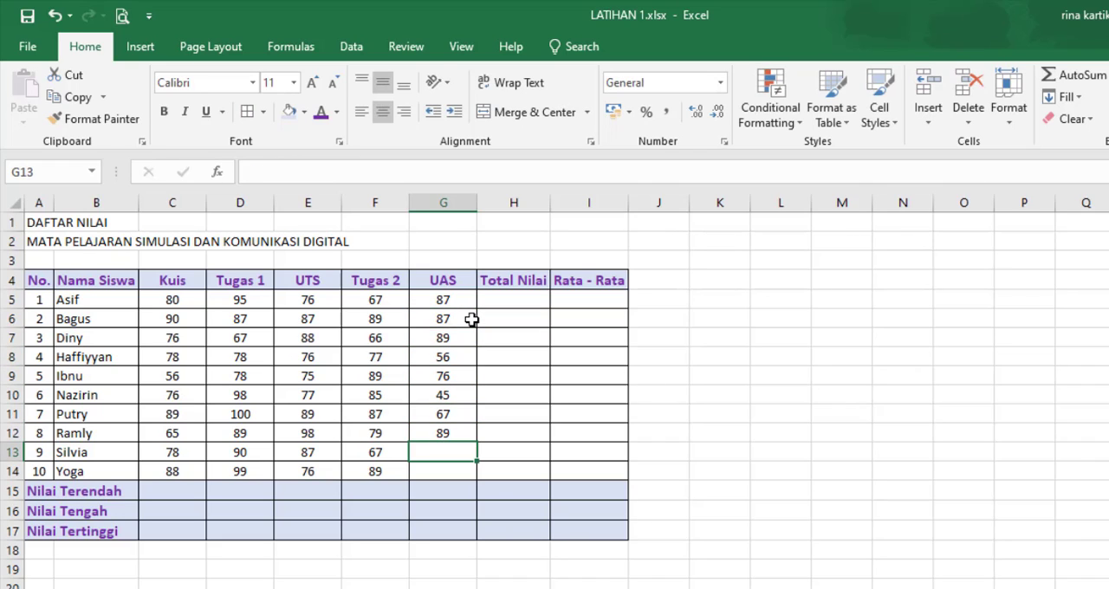
type("55")
key("Return")
type("98")
key("Return")
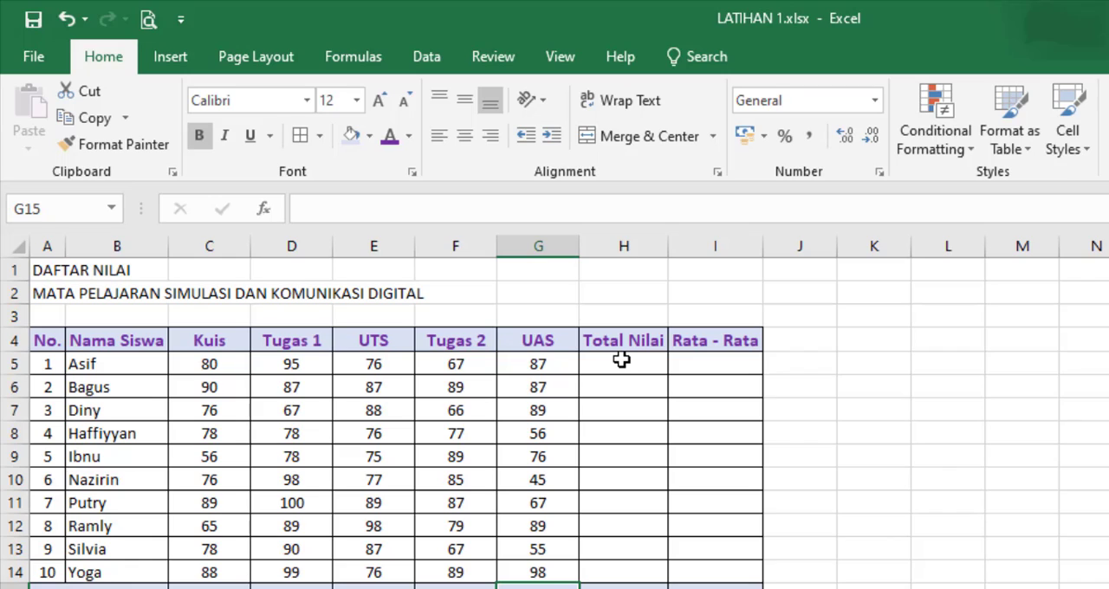
left_click(621, 360)
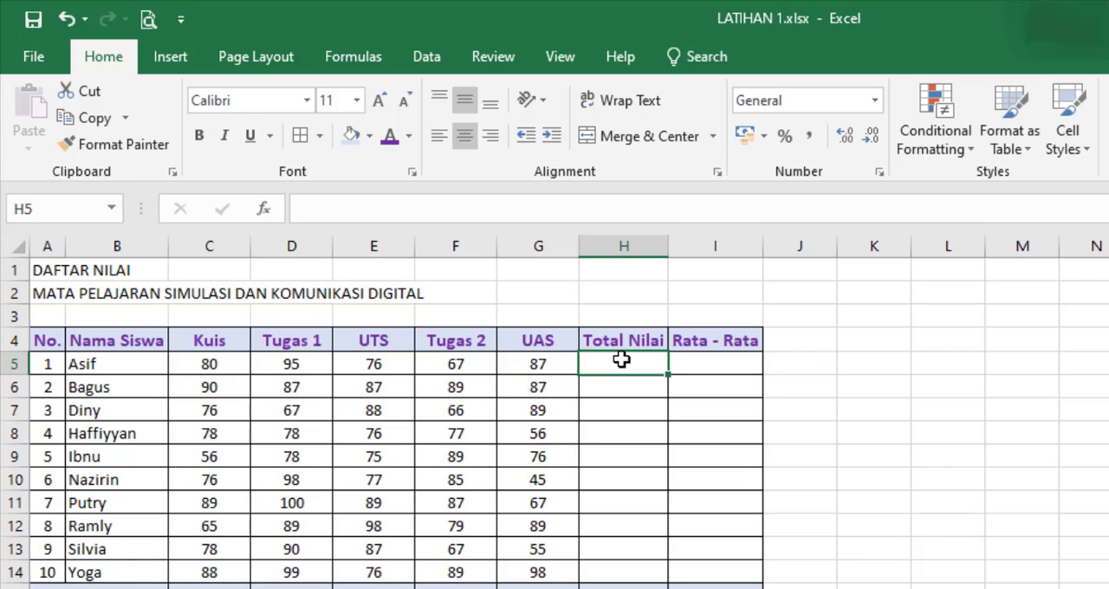
type("=")
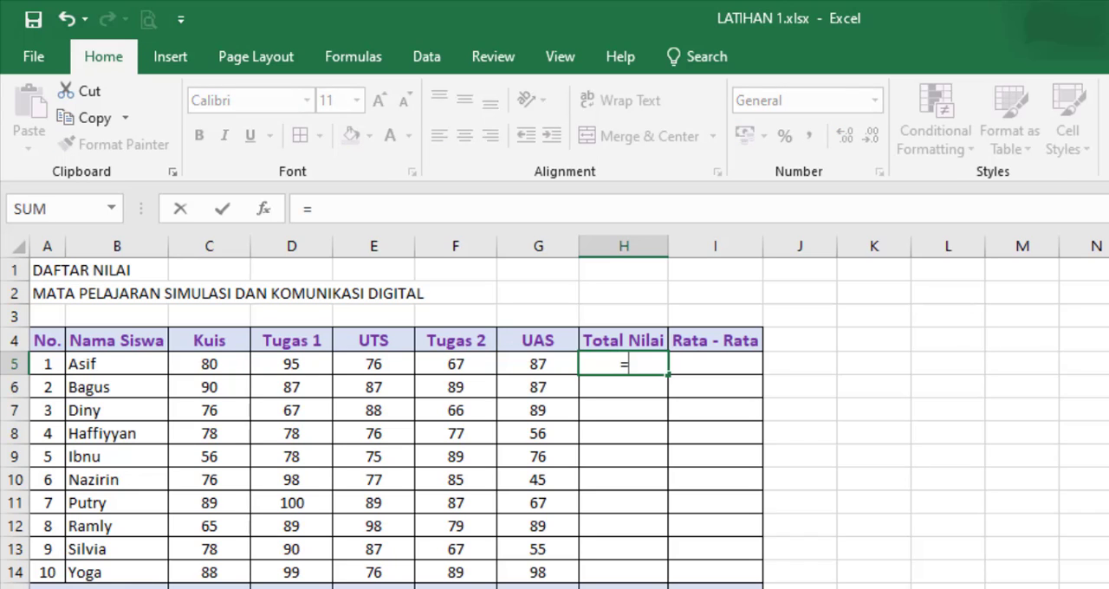
key("BackSpace")
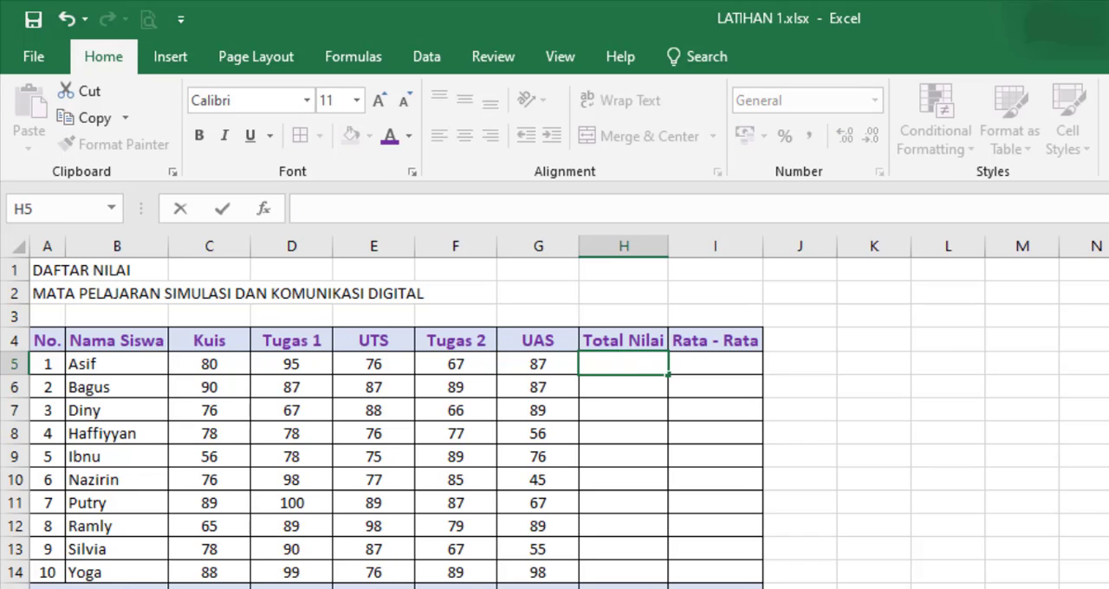
type("=")
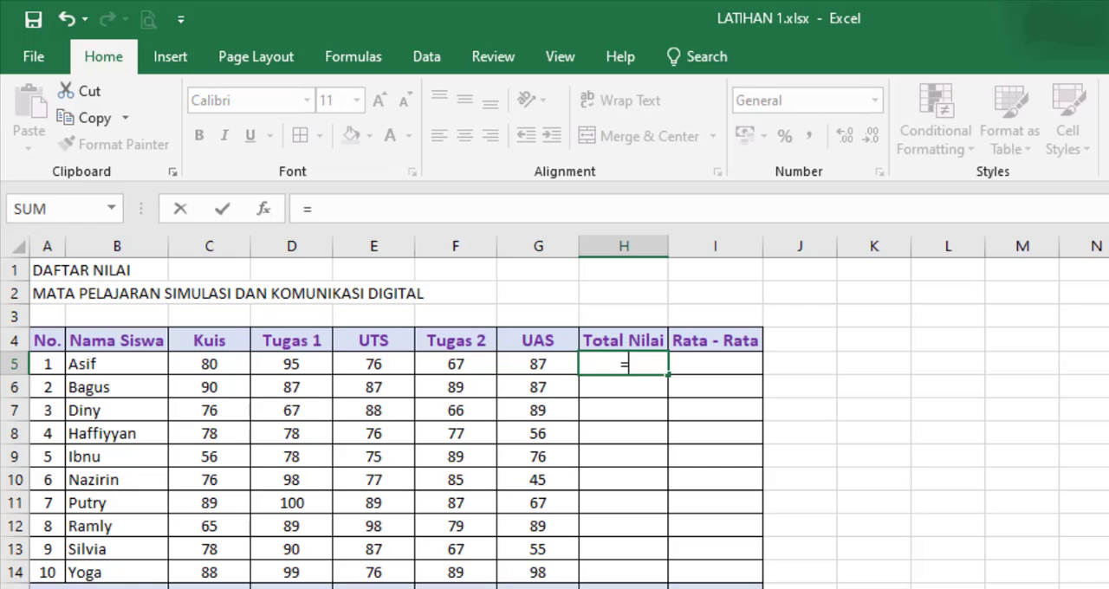
key("BackSpace")
type("-")
key("BackSpace")
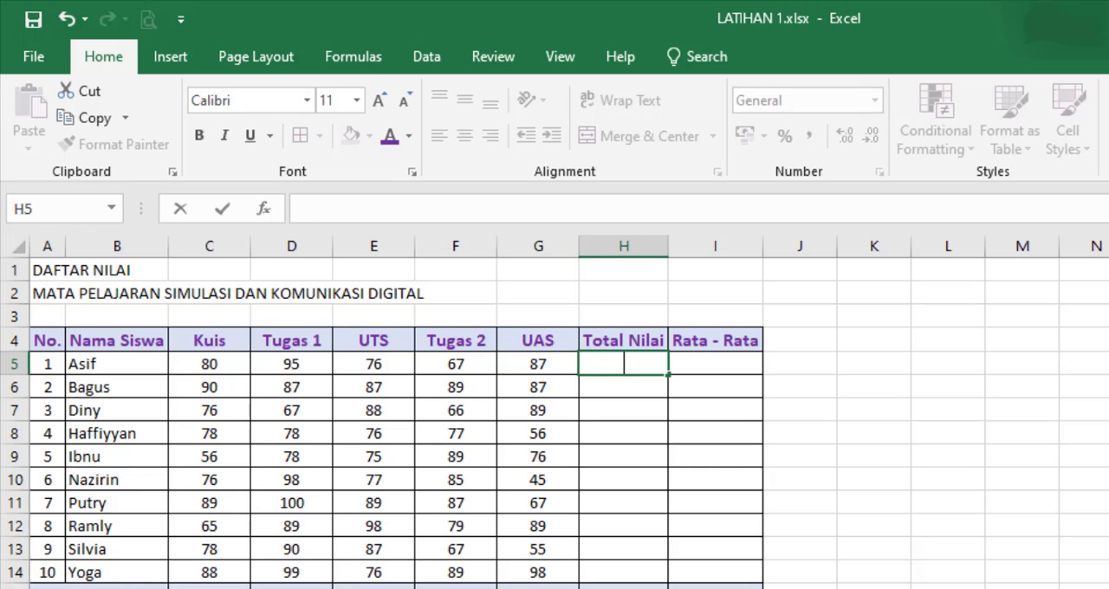
Step: Begin a SUM formula in H5 for the first student's Total Nilai
type("=")
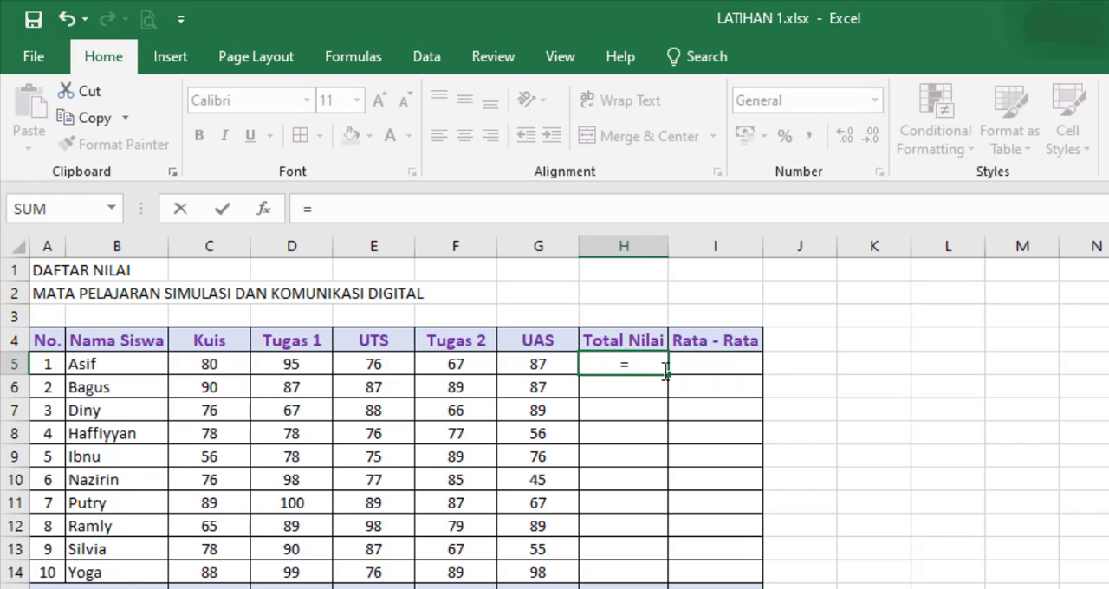
type("sum")
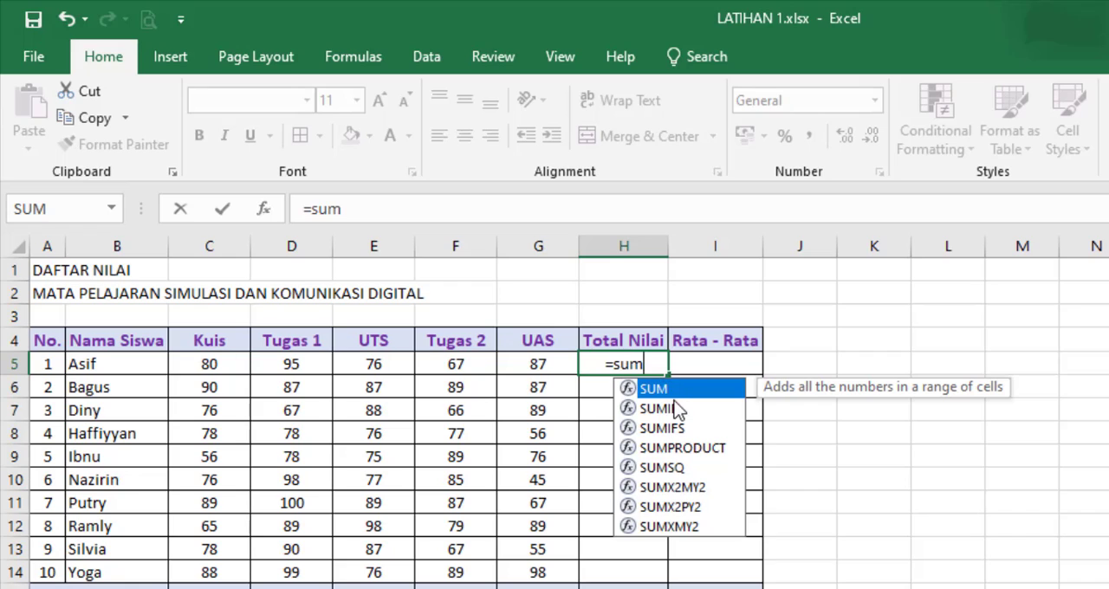
double_click(657, 388)
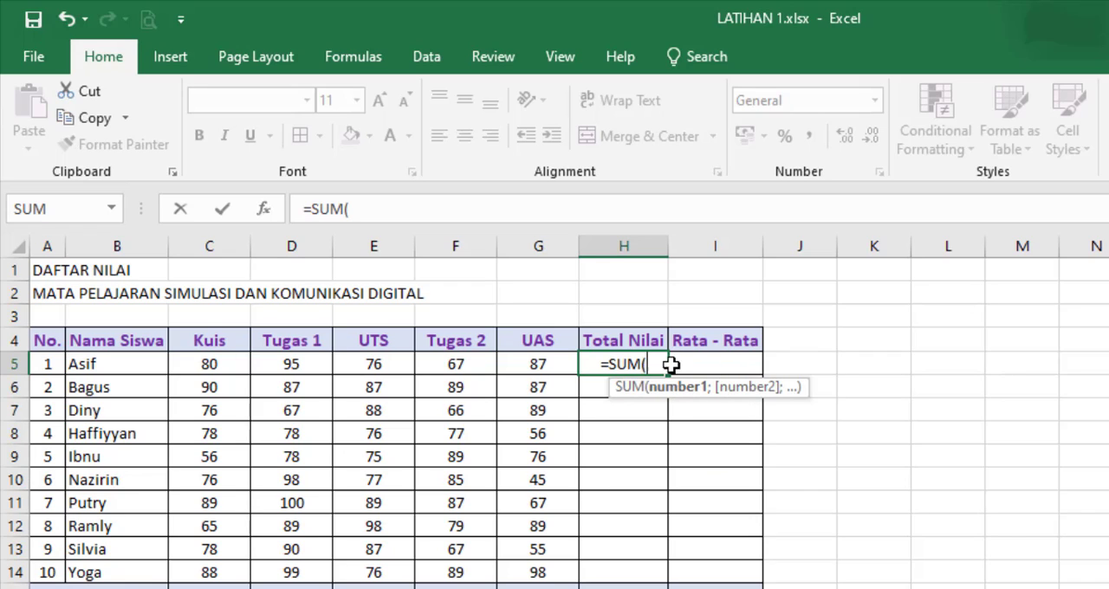
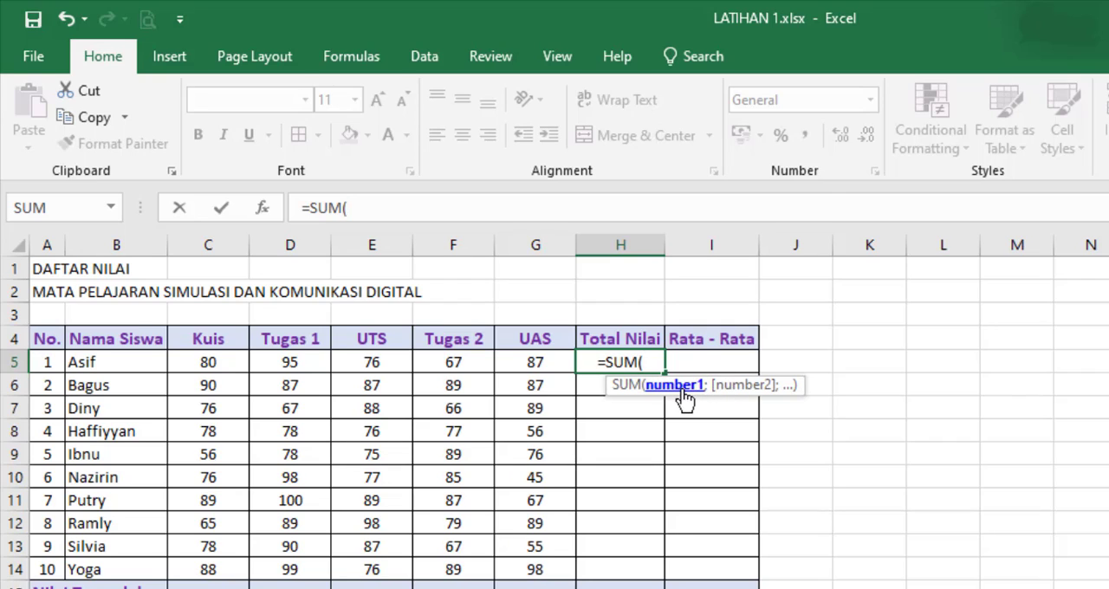
Step: Complete the Total Nilai formula in H5 as =SUM(C5;D5;E5;F5;G5), listing each of the first student's score cells separately
left_click(205, 363)
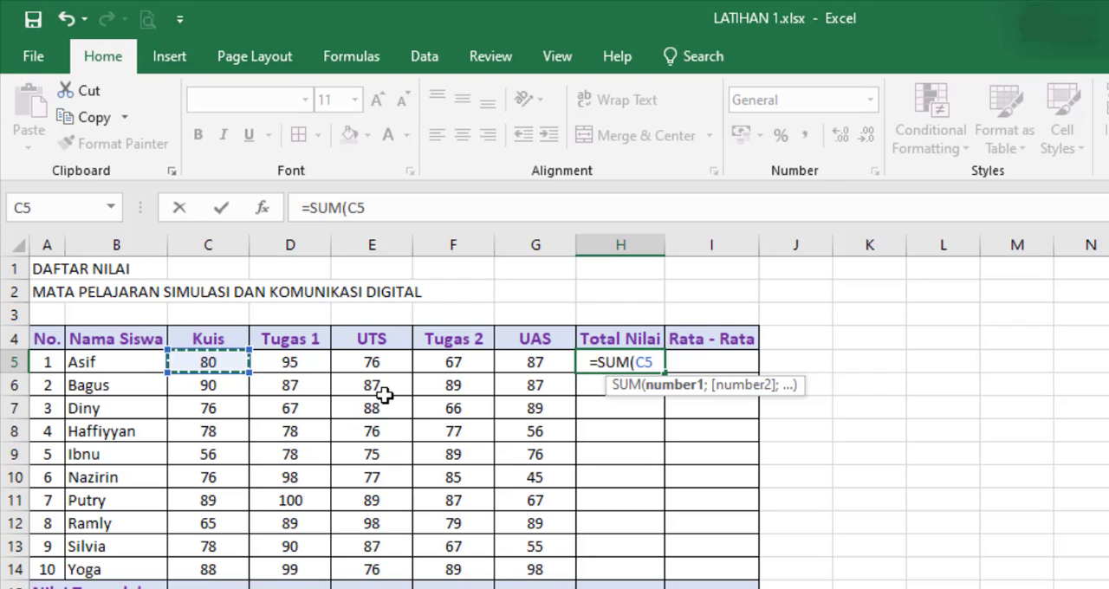
type(";")
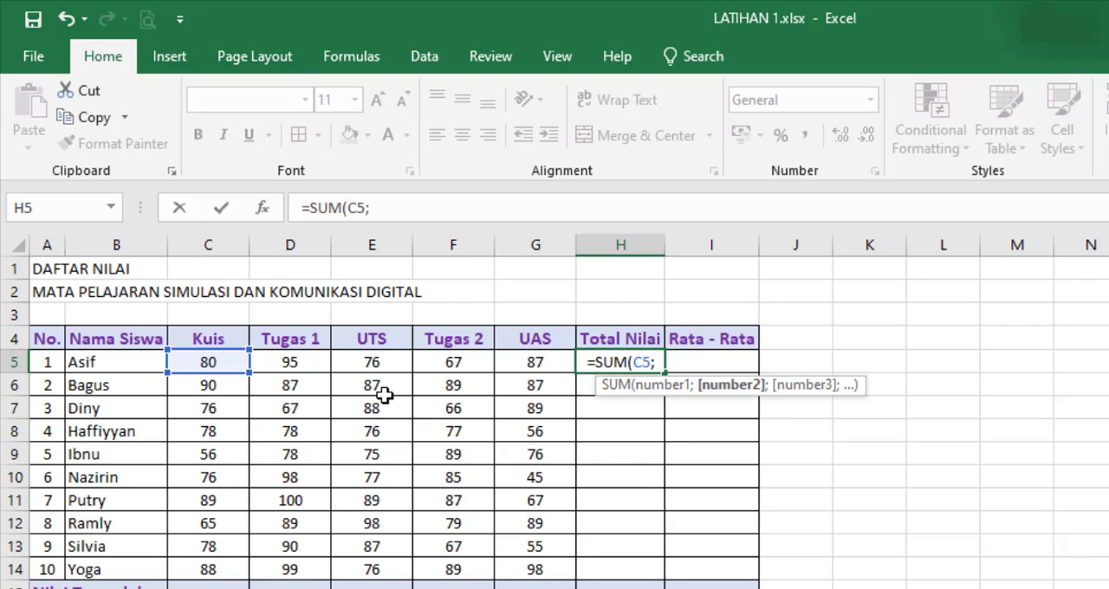
left_click(304, 358)
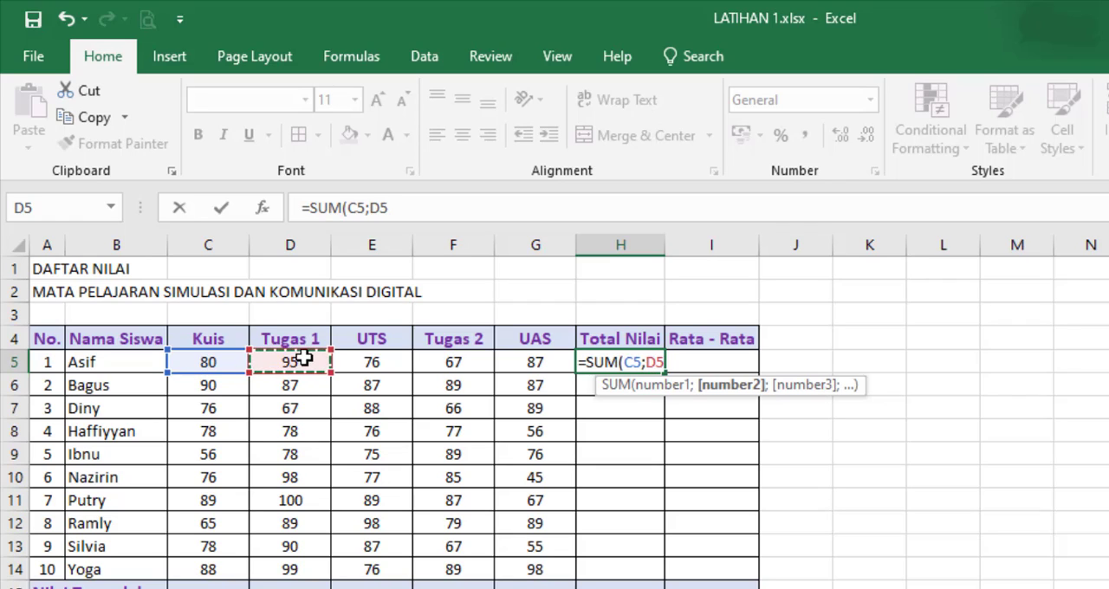
type(";")
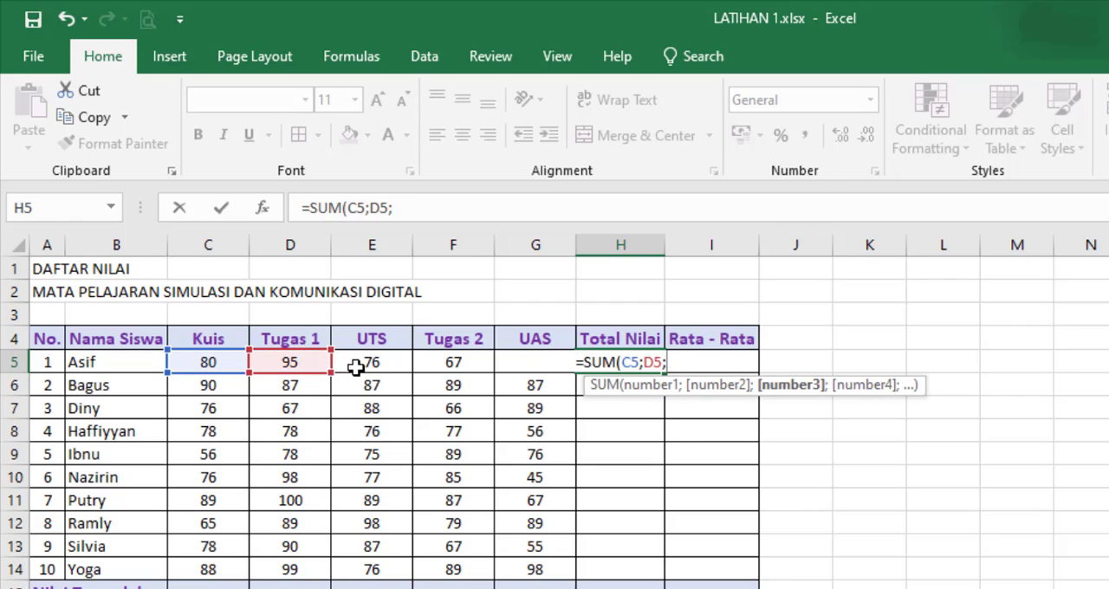
left_click(357, 368)
type(";")
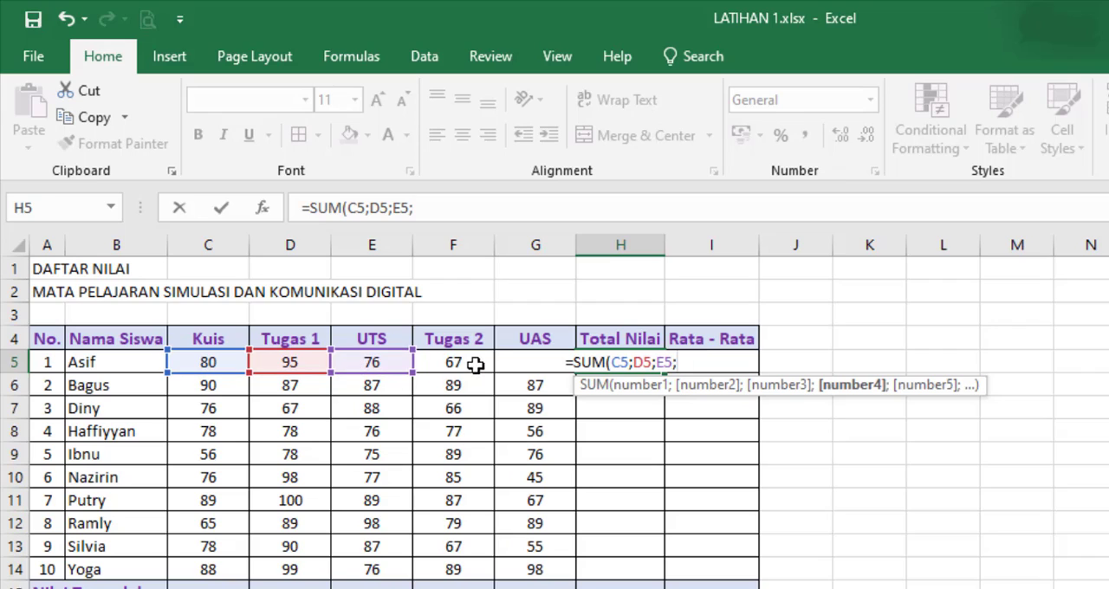
left_click(469, 360)
type(";")
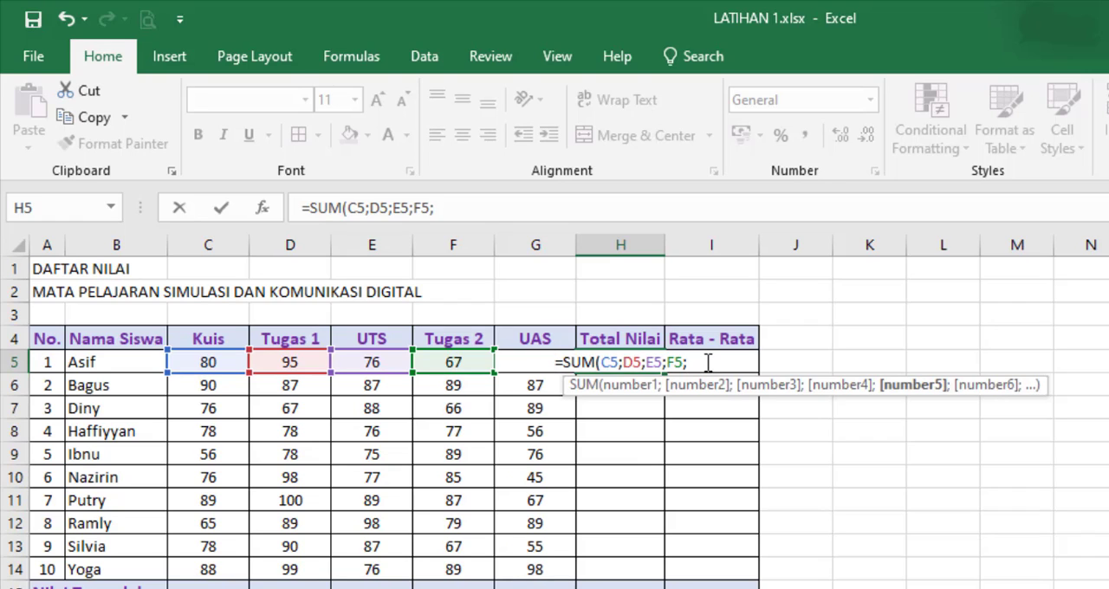
type("G5)")
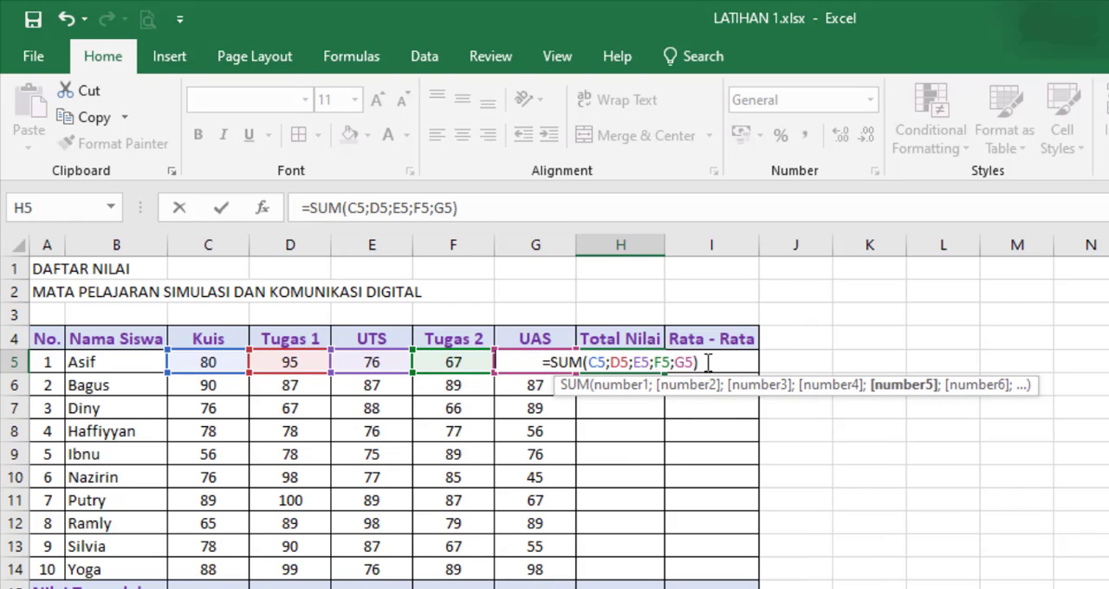
key("Return")
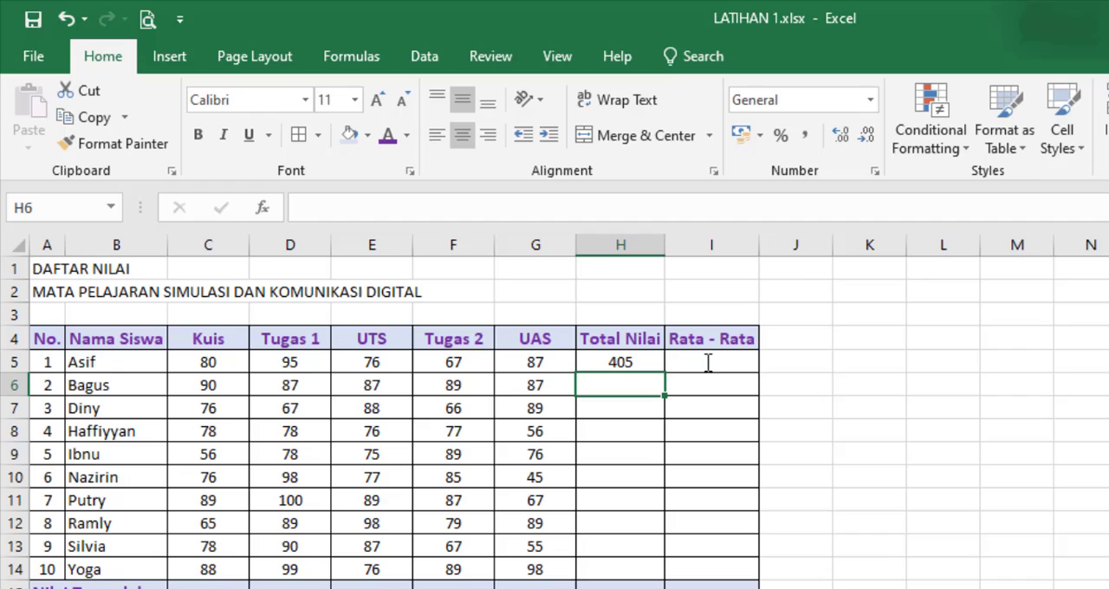
Step: Replace the Total Nilai formula in H5 with the range version =SUM(C5:G5)
left_click(650, 362)
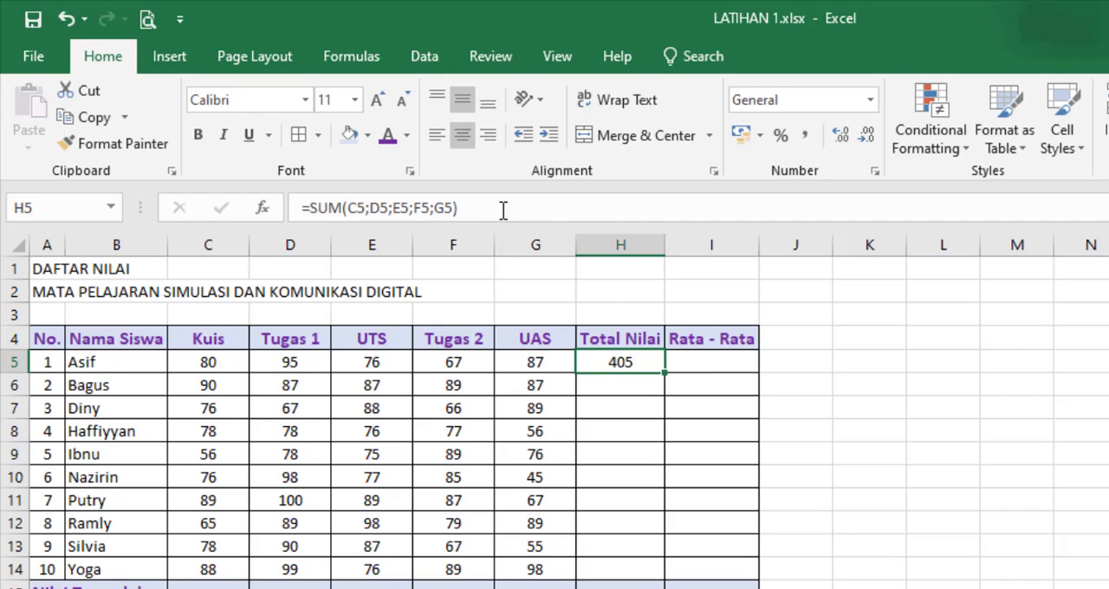
key("Delete")
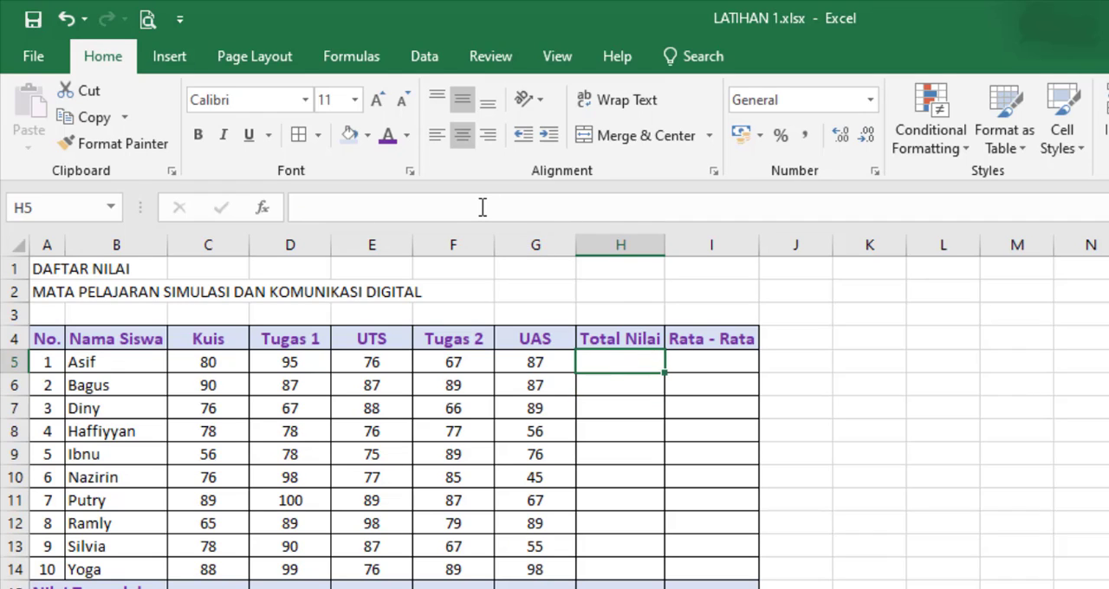
type("=sum")
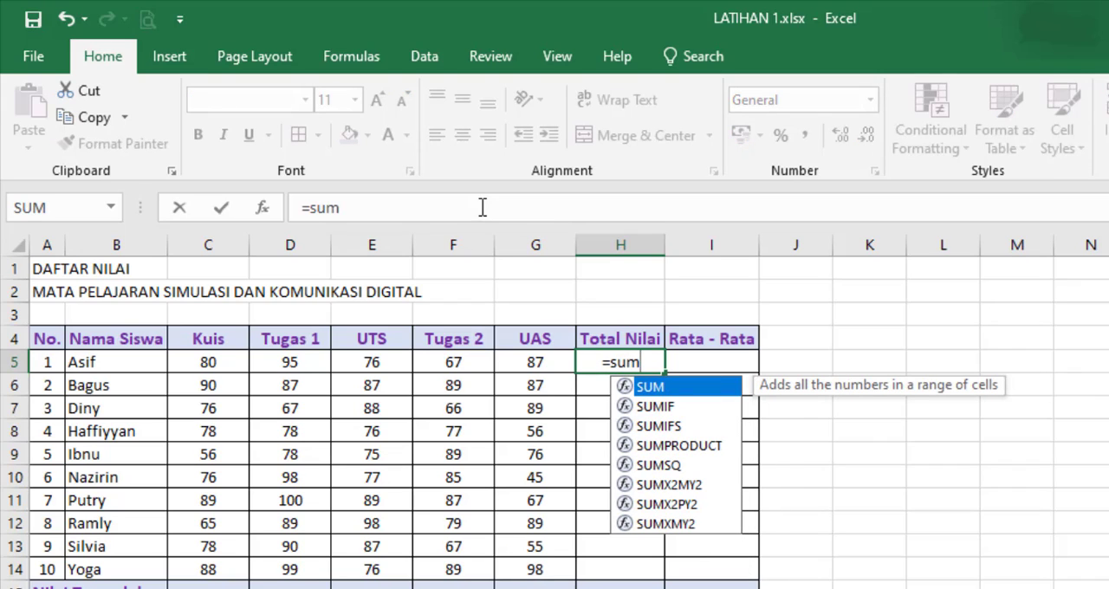
double_click(699, 390)
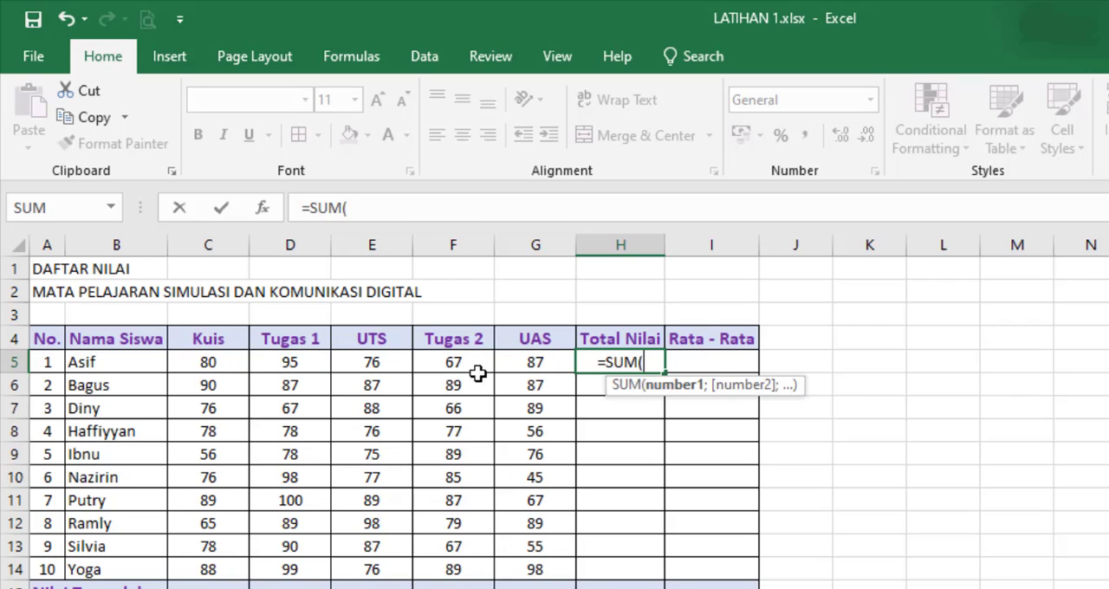
left_click(206, 361)
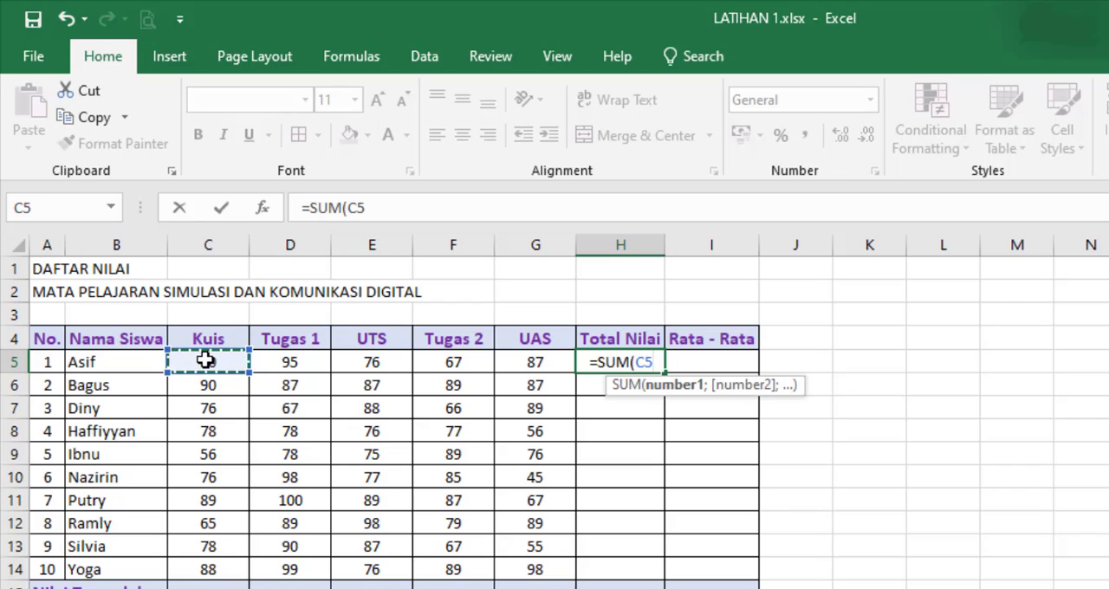
left_click_drag(304, 358, 518, 353)
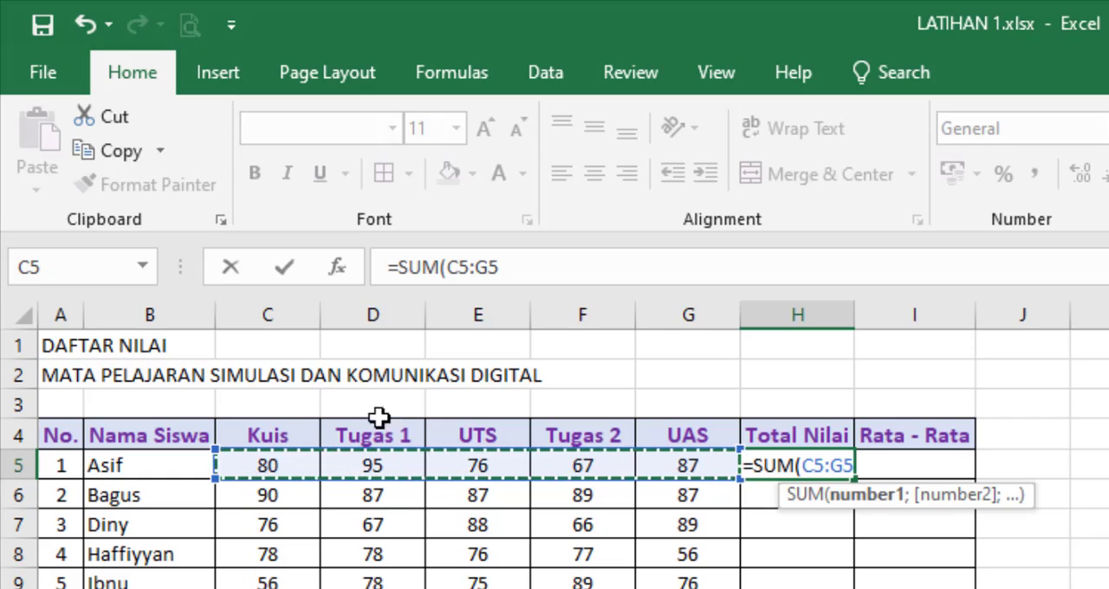
type(")")
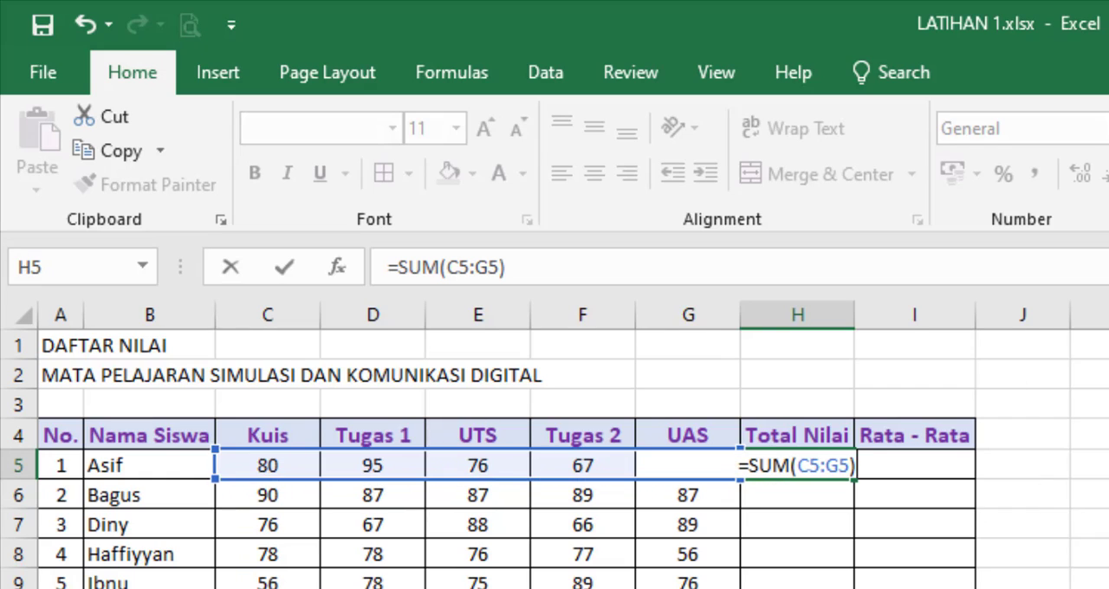
key("Return")
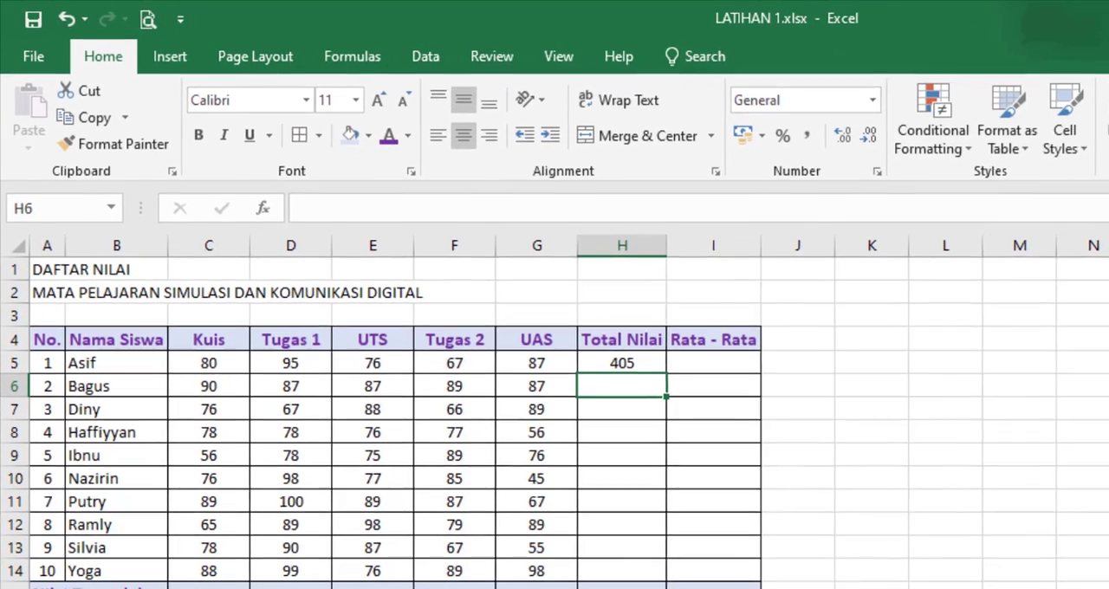
Step: Fill the Total Nilai formula from H5 down to H14 for the remaining students
left_click(621, 365)
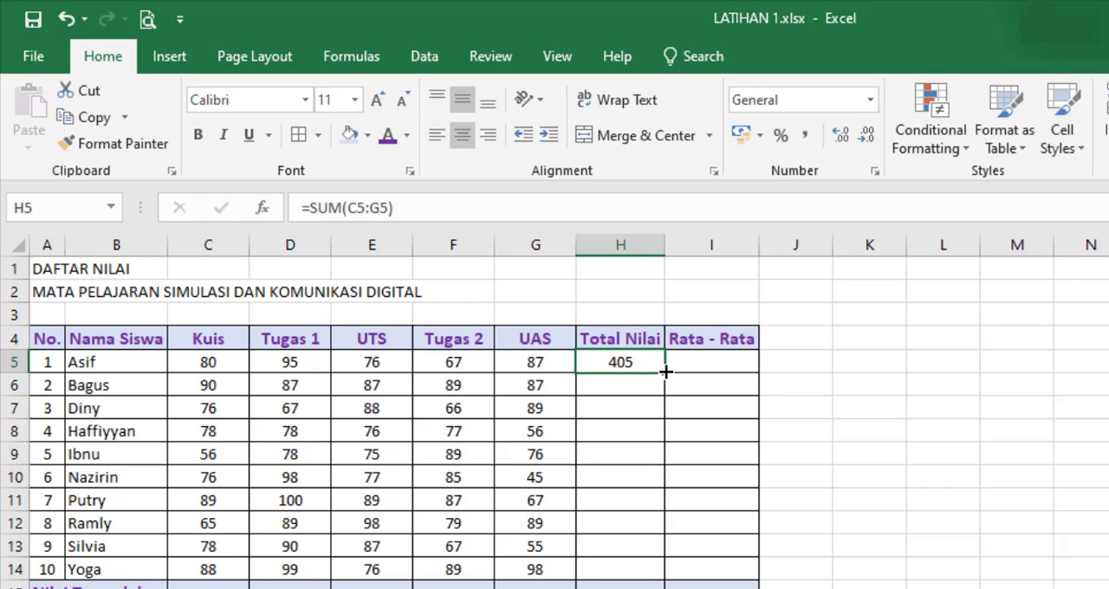
left_click_drag(666, 400, 658, 579)
left_click(1097, 473)
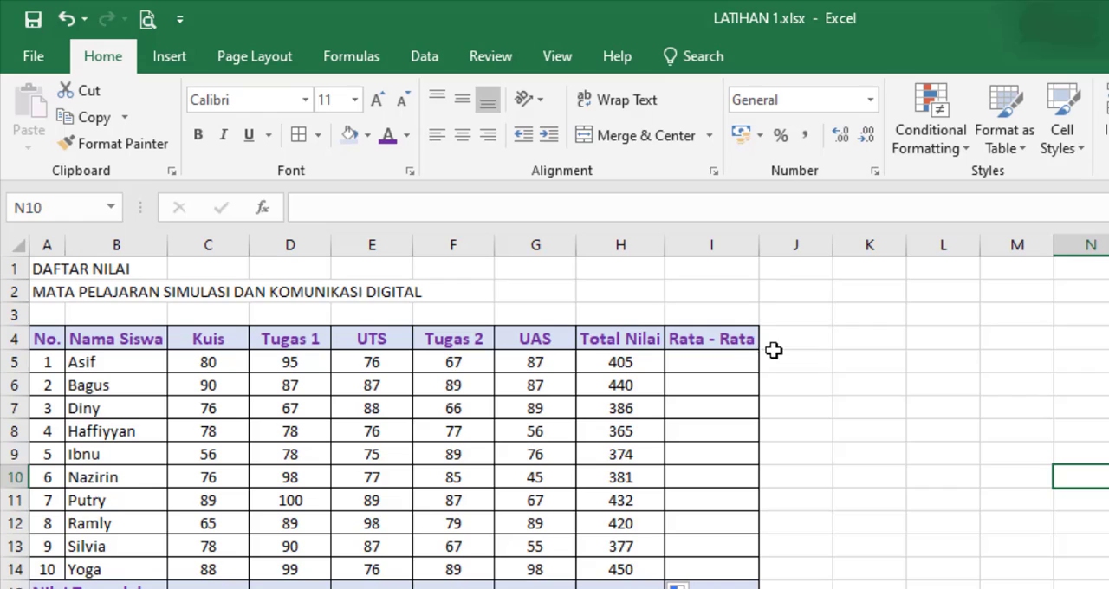
Step: Begin an AVERAGE formula in I5 for the first student's Rata - Rata
left_click(729, 362)
type("=")
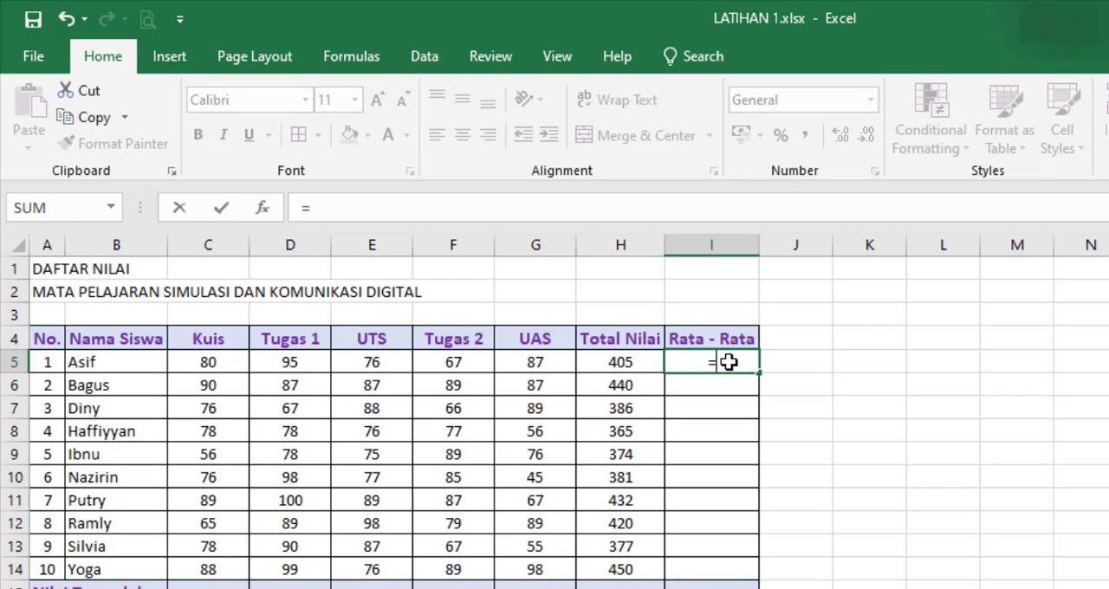
type("ave")
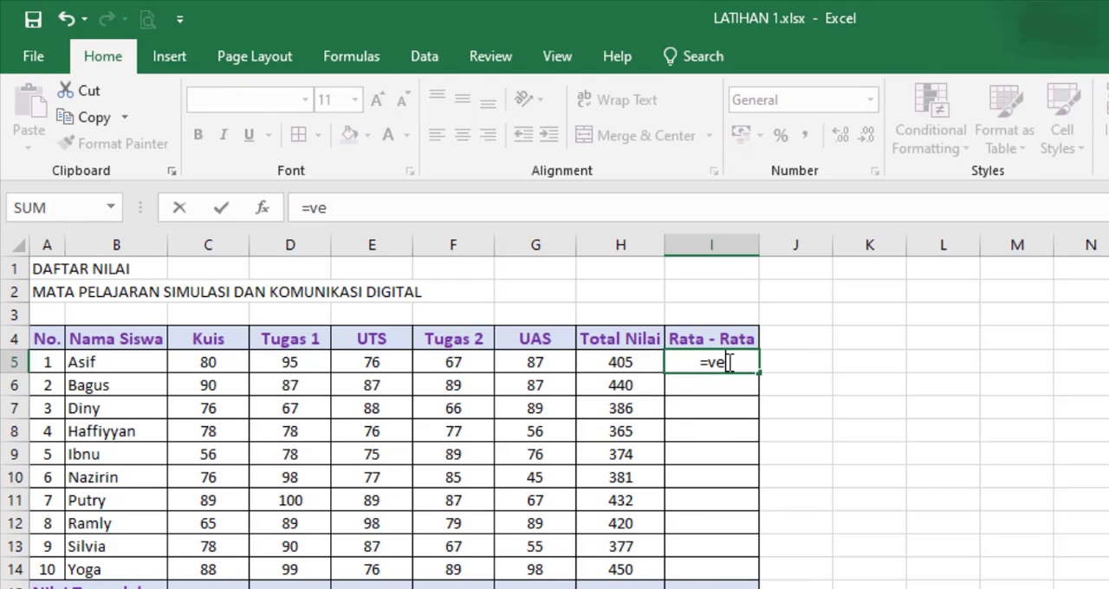
type("r")
key("BackSpace")
key("BackSpace")
key("BackSpace")
type("averg")
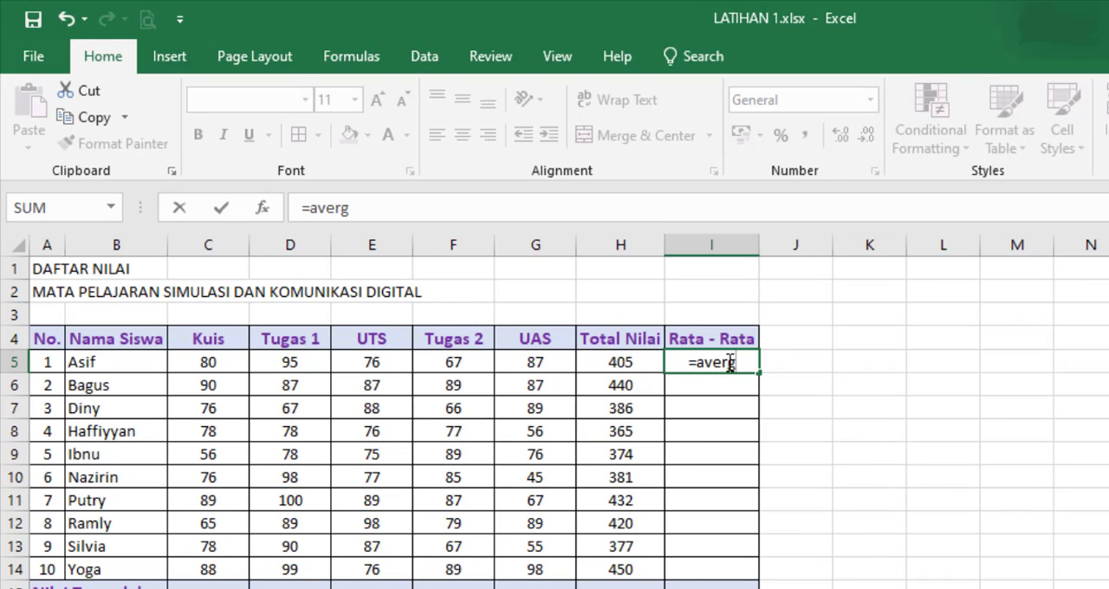
key("BackSpace")
type("age")
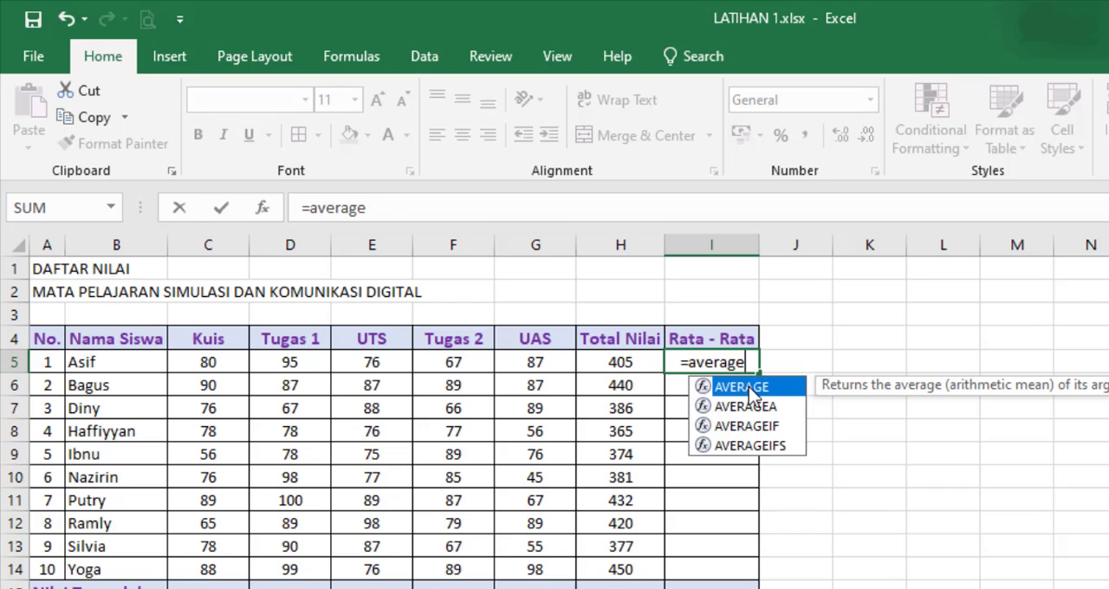
double_click(742, 387)
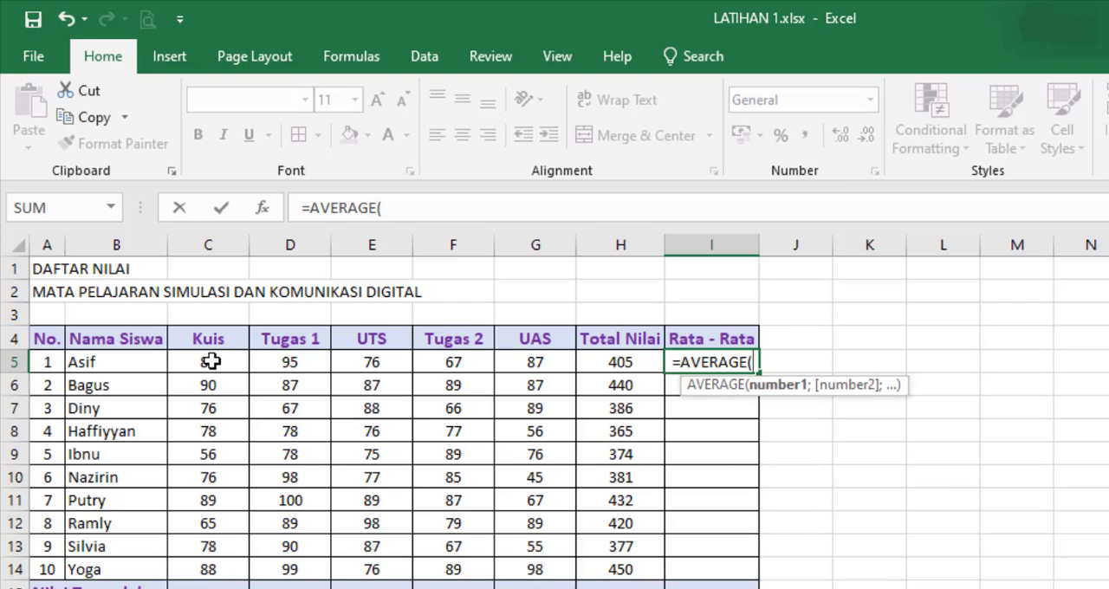
left_click_drag(213, 361, 615, 361)
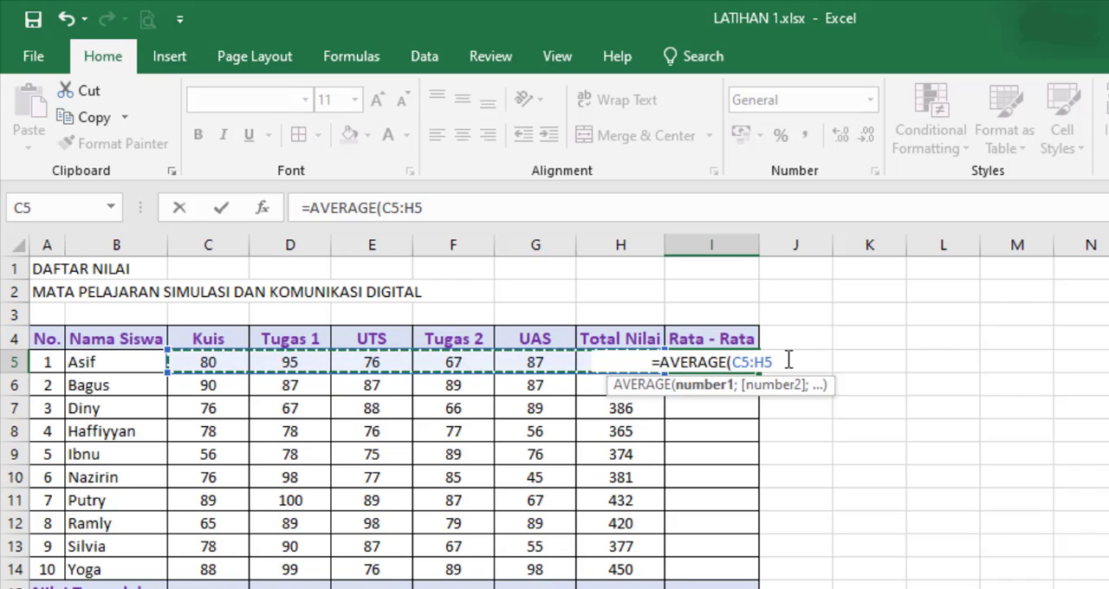
key("BackSpace")
key("BackSpace")
key("BackSpace")
key("BackSpace")
key("BackSpace")
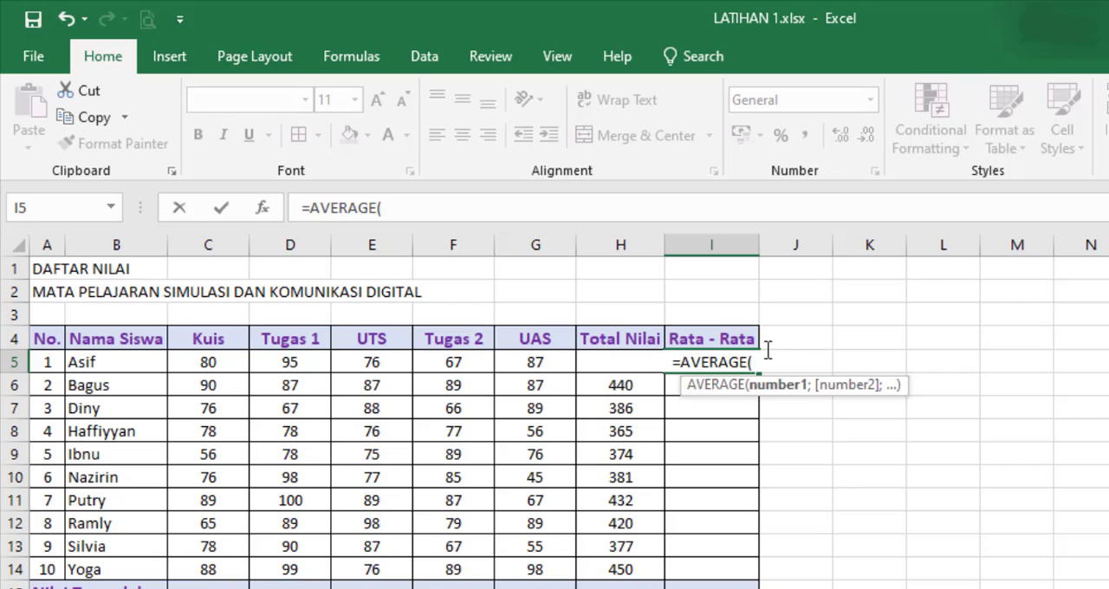
Step: Complete the I5 formula as =AVERAGE(C5:G5), covering only the five score cells from Kuis to UAS
left_click_drag(202, 361, 539, 360)
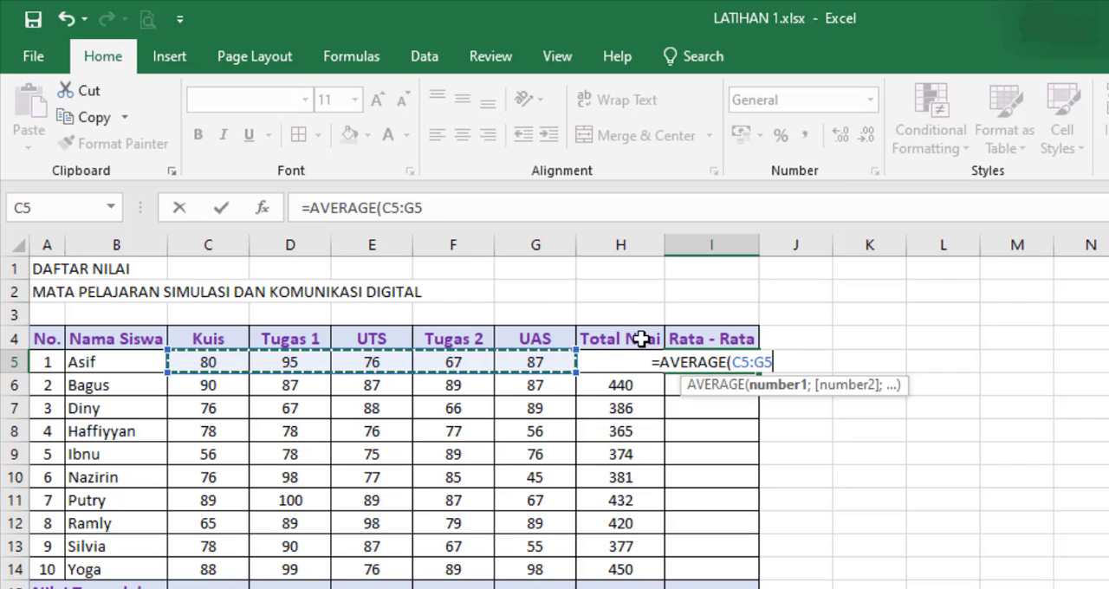
type(")")
key("Return")
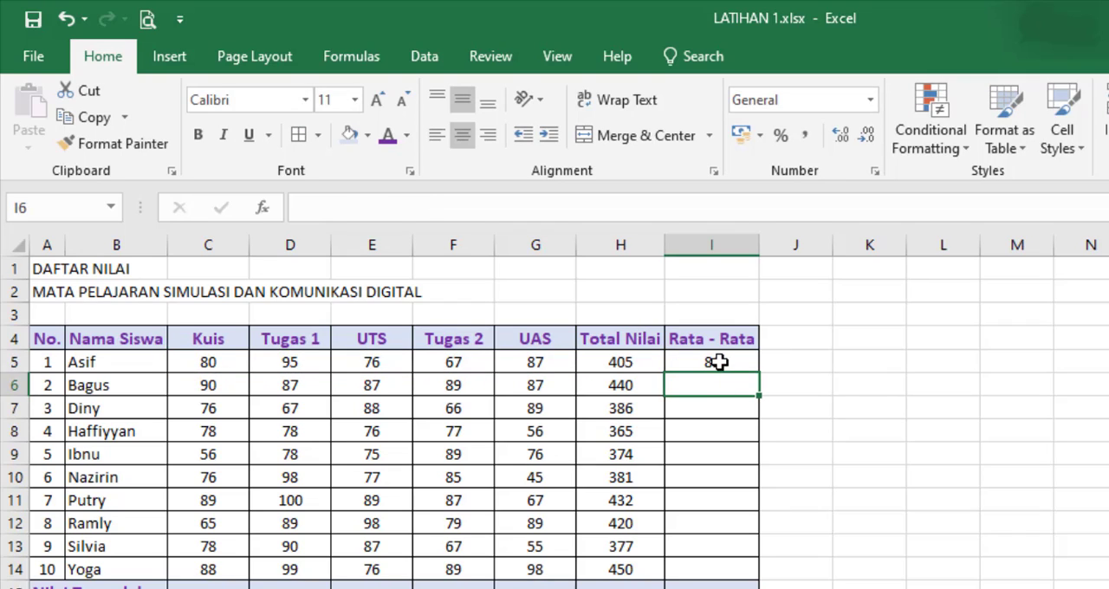
Step: Fill the Rata - Rata formula from I5 down to I14 for the remaining students
left_click(719, 361)
left_click_drag(763, 373, 756, 580)
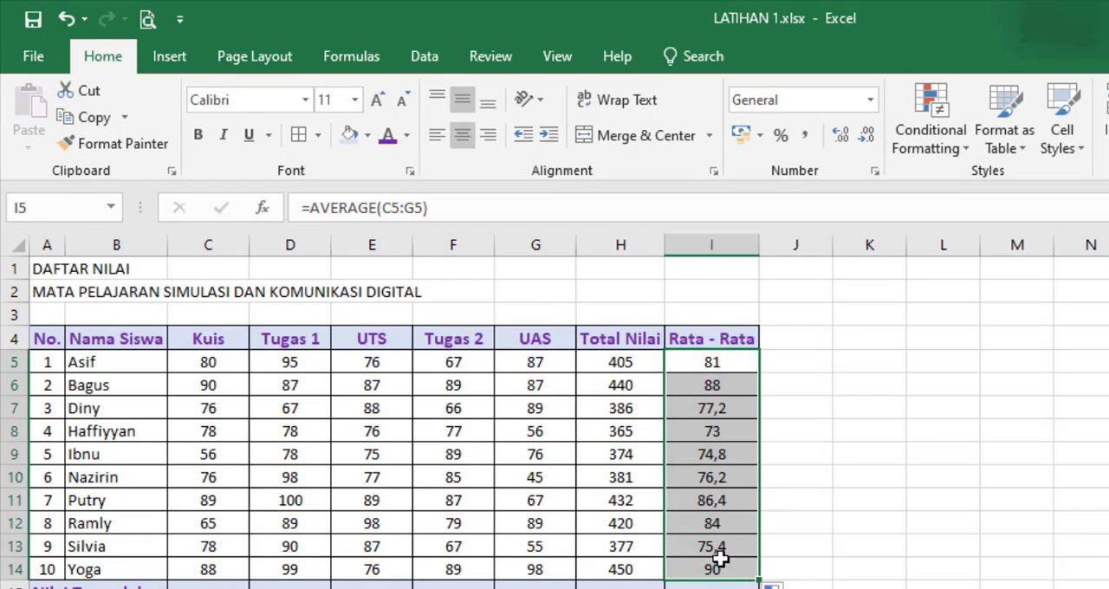
left_click(711, 588)
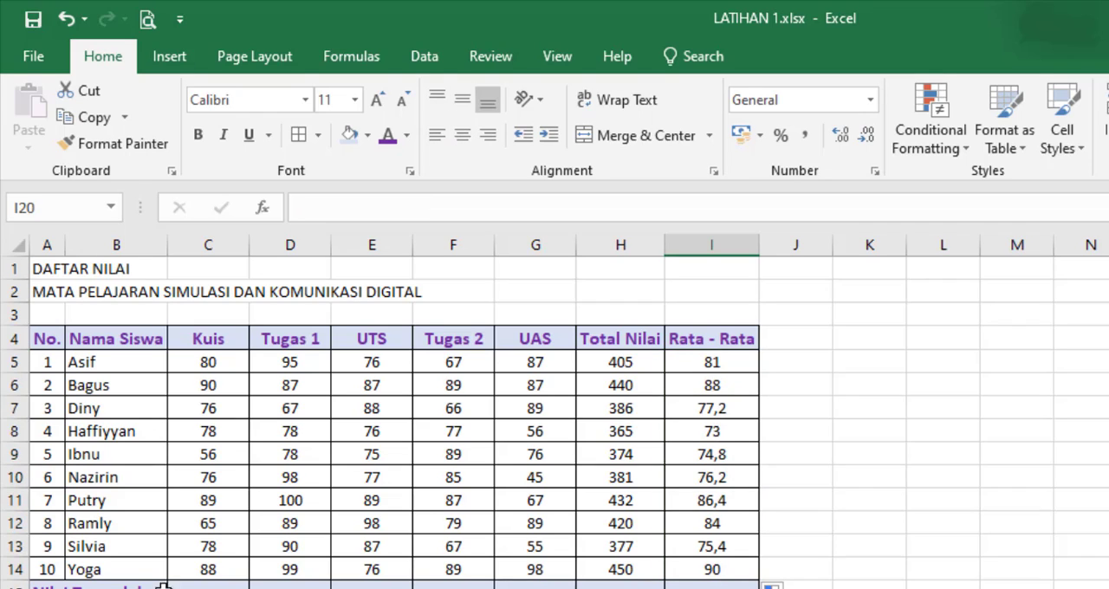
left_click(135, 588)
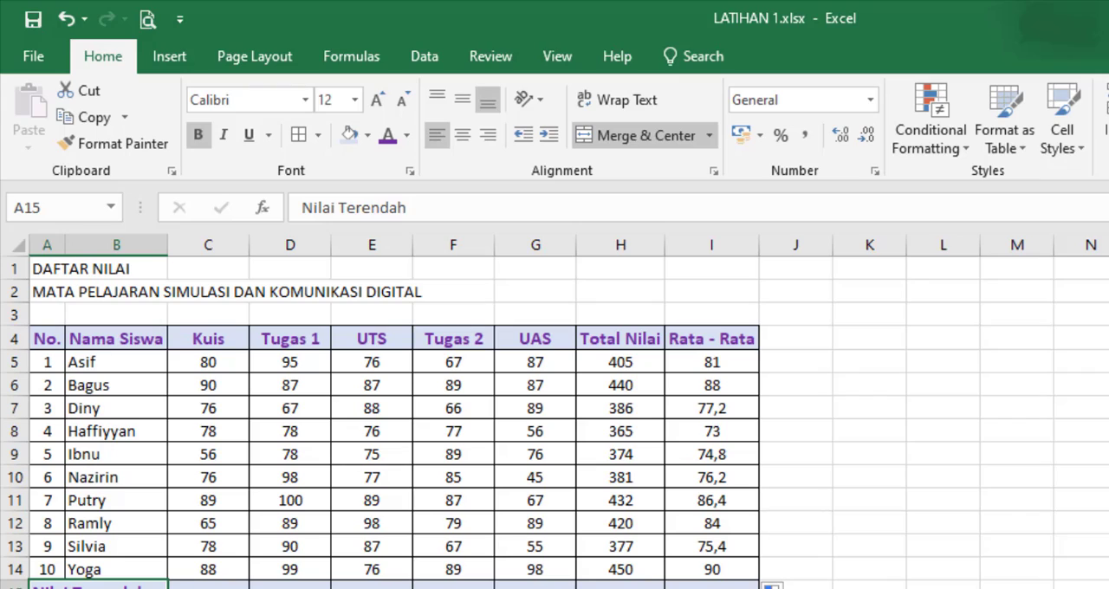
key("Down")
key("Down")
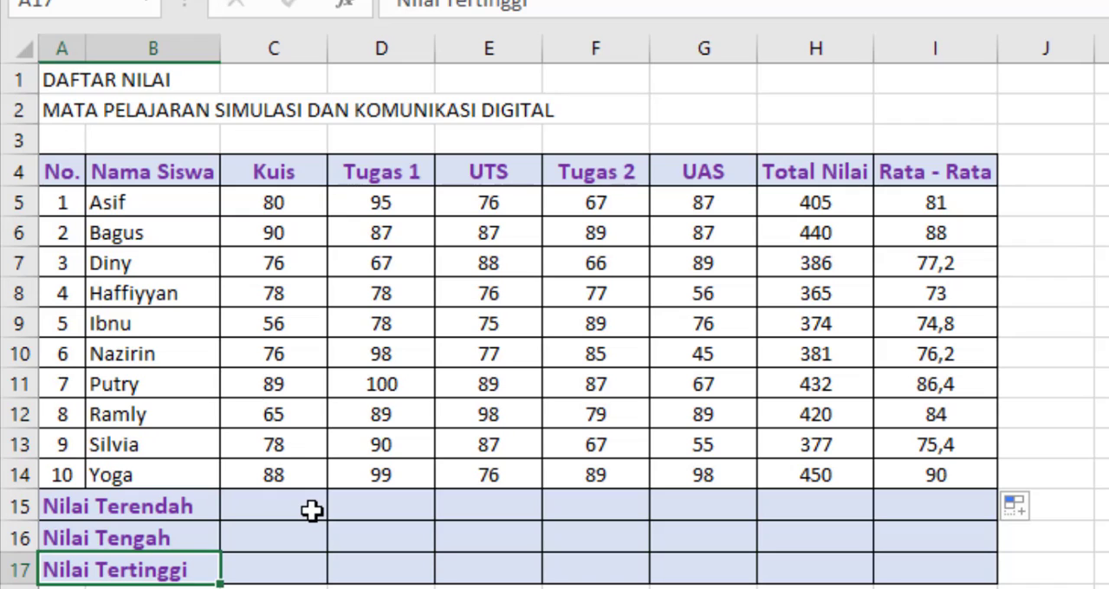
Step: Enter =MIN(C5:C14) in C15 for the Nilai Terendah row and fill the formula across to I15
left_click(255, 505)
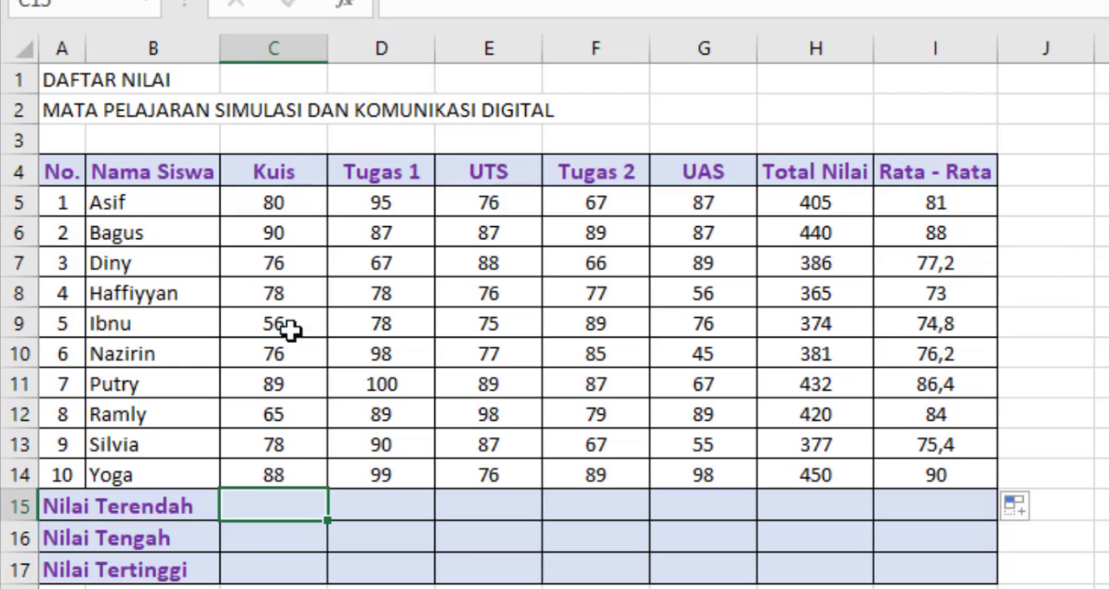
type("=")
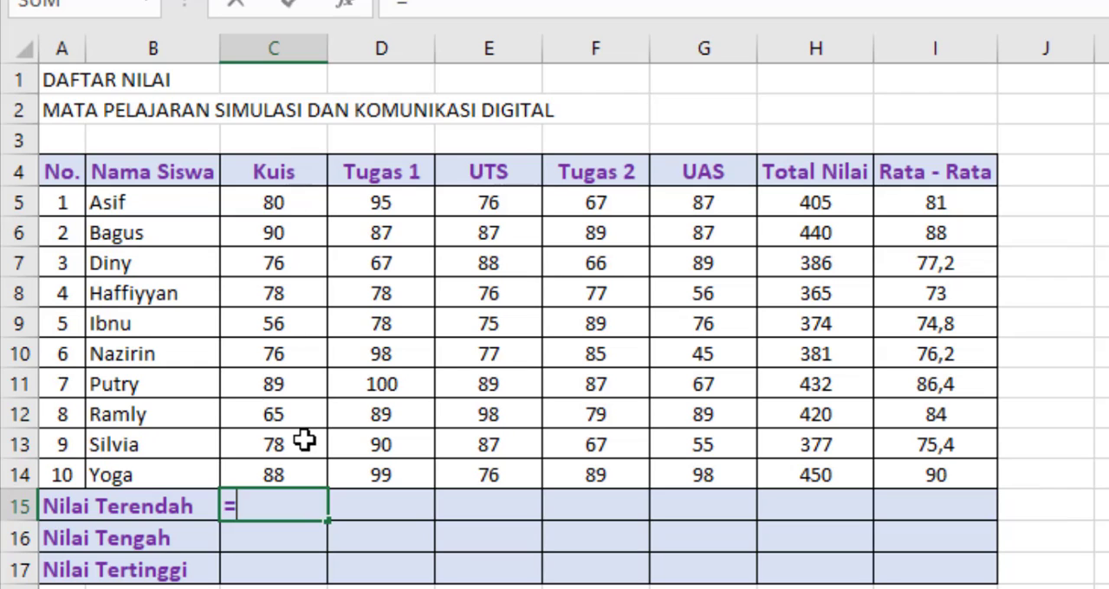
type("MIN")
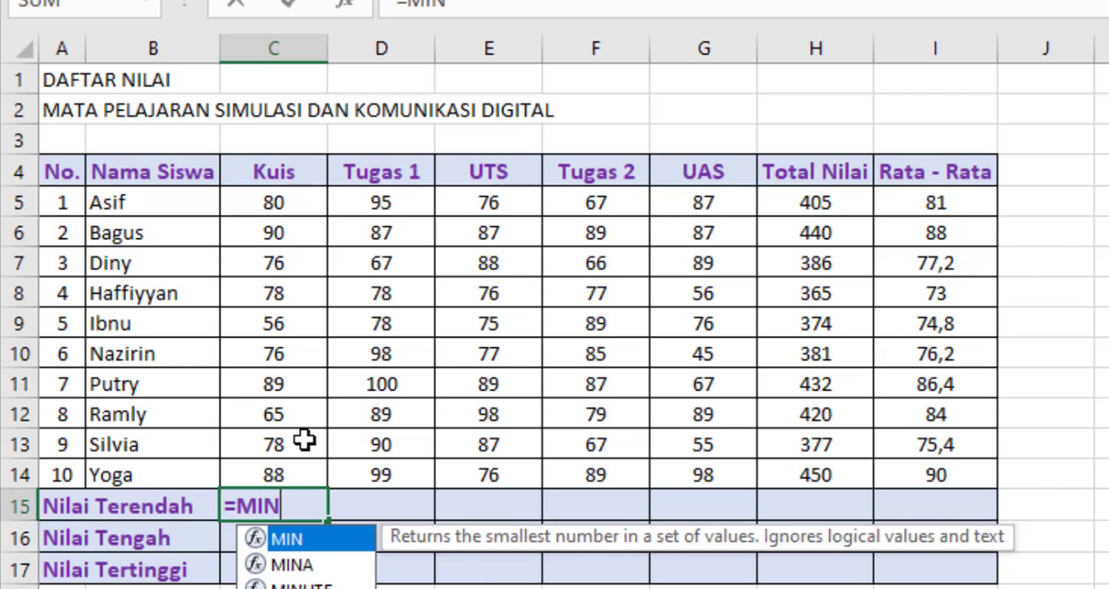
type("(")
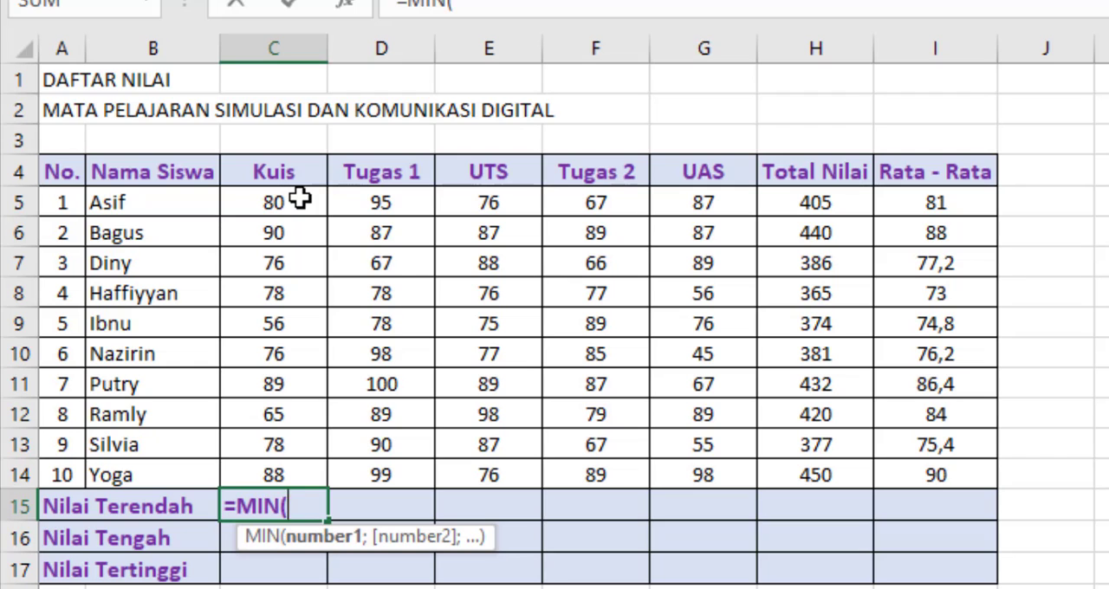
left_click_drag(300, 198, 292, 476)
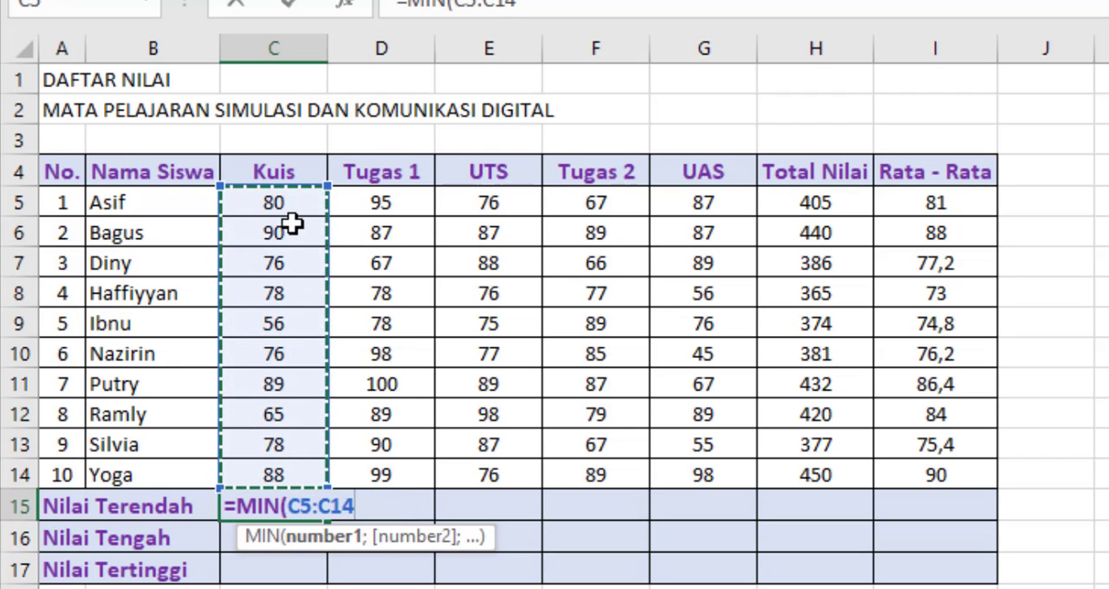
left_click(265, 445)
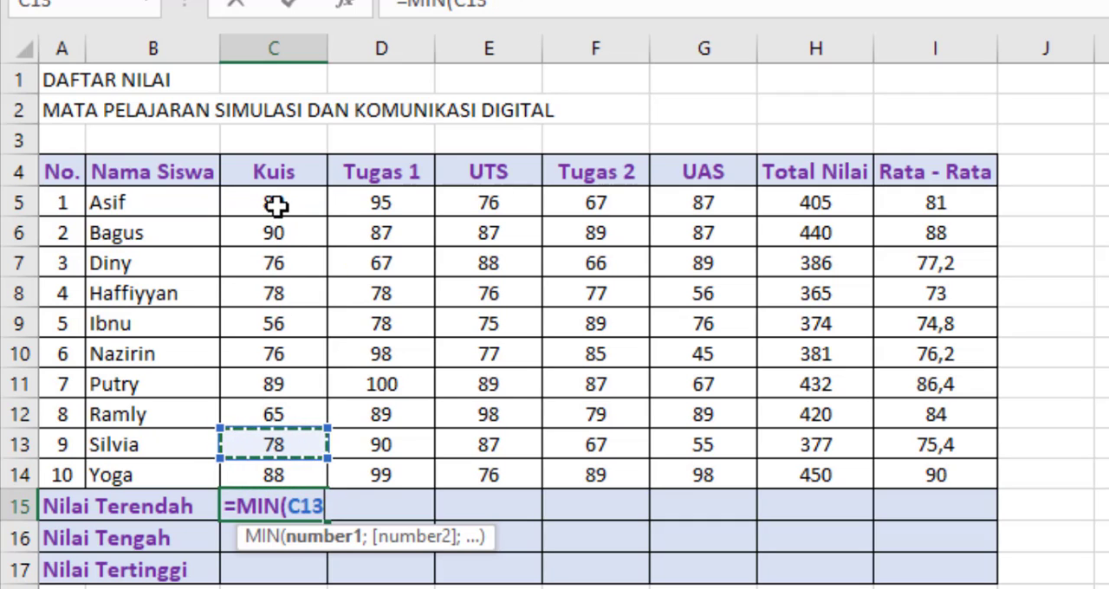
left_click_drag(280, 208, 271, 472)
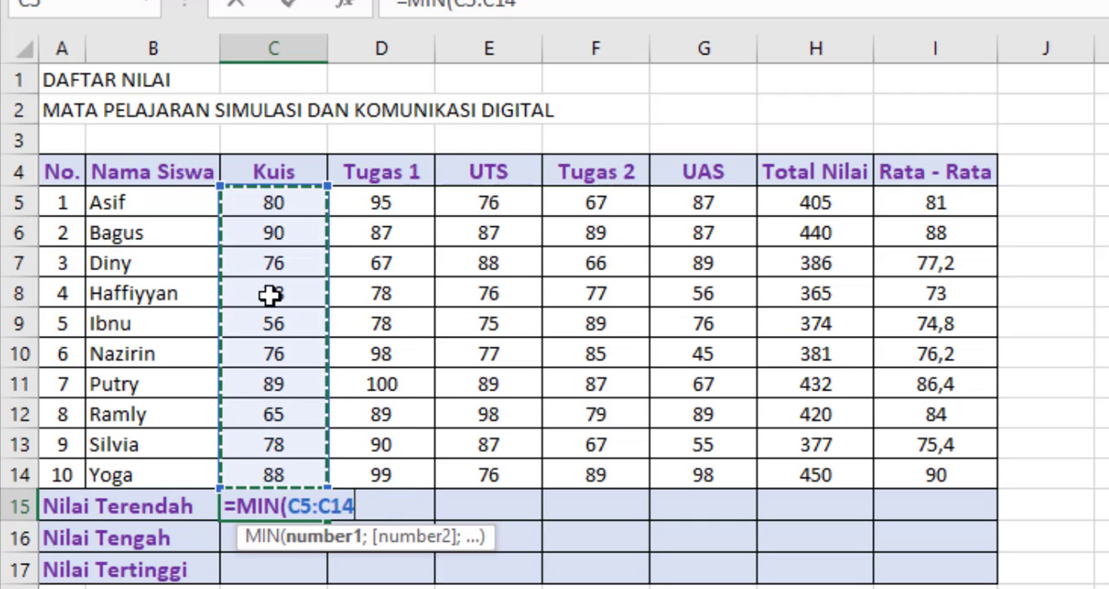
type(")")
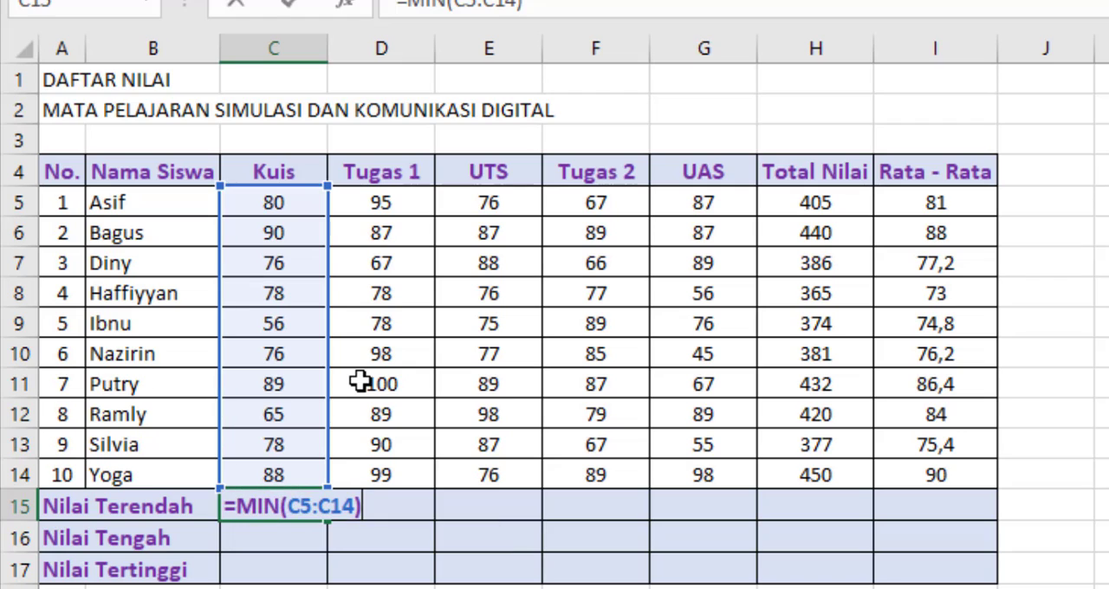
key("Return")
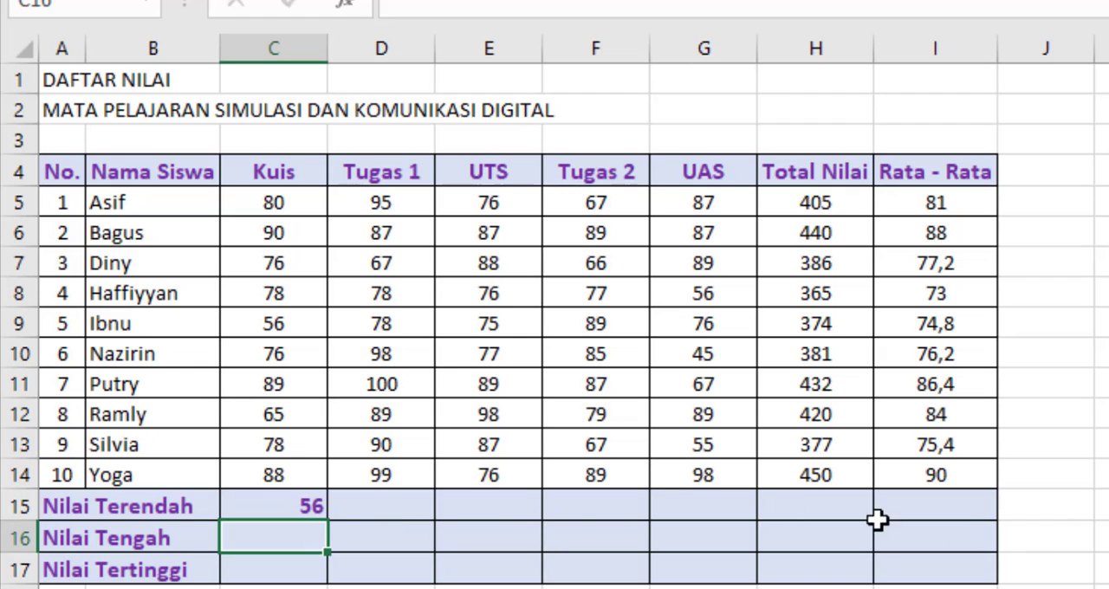
left_click(301, 504)
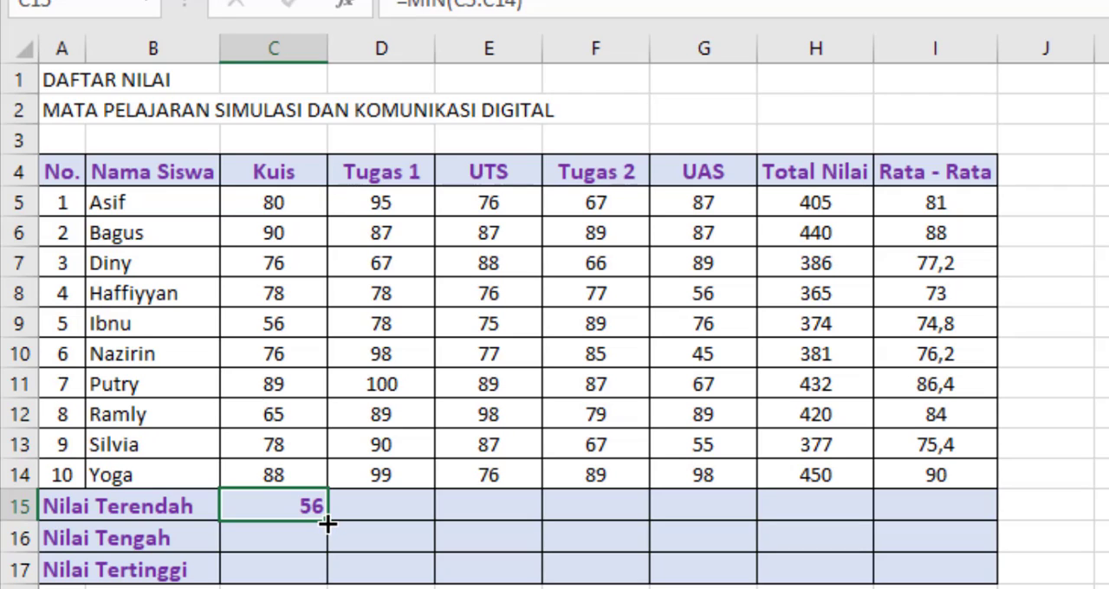
left_click_drag(327, 524, 975, 541)
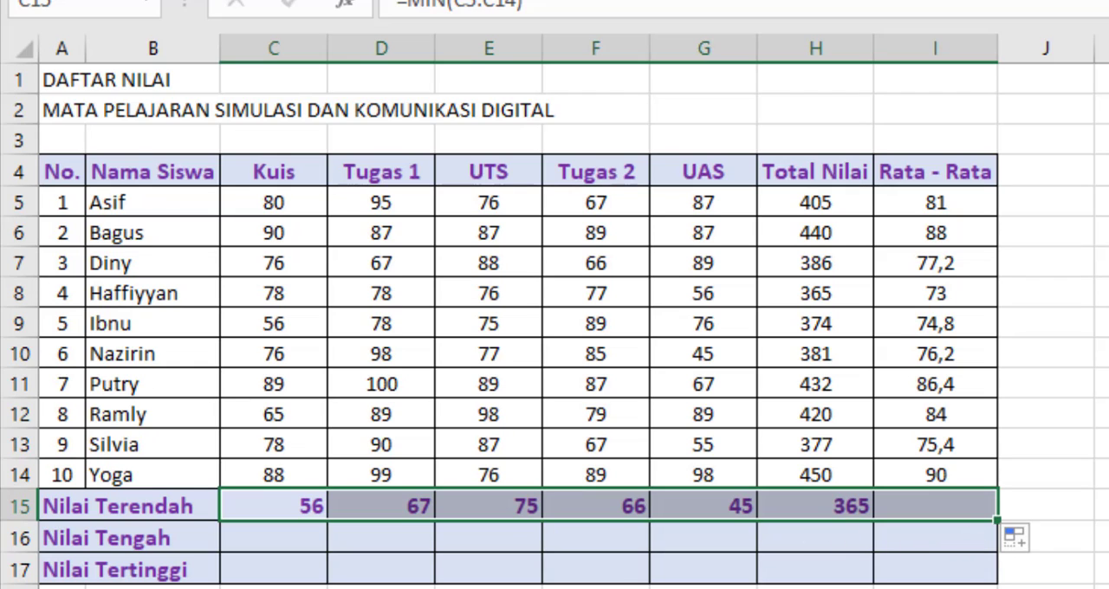
Step: Examine the copied MIN formulas in the Nilai Terendah cells from C15 through I15
left_click(292, 510)
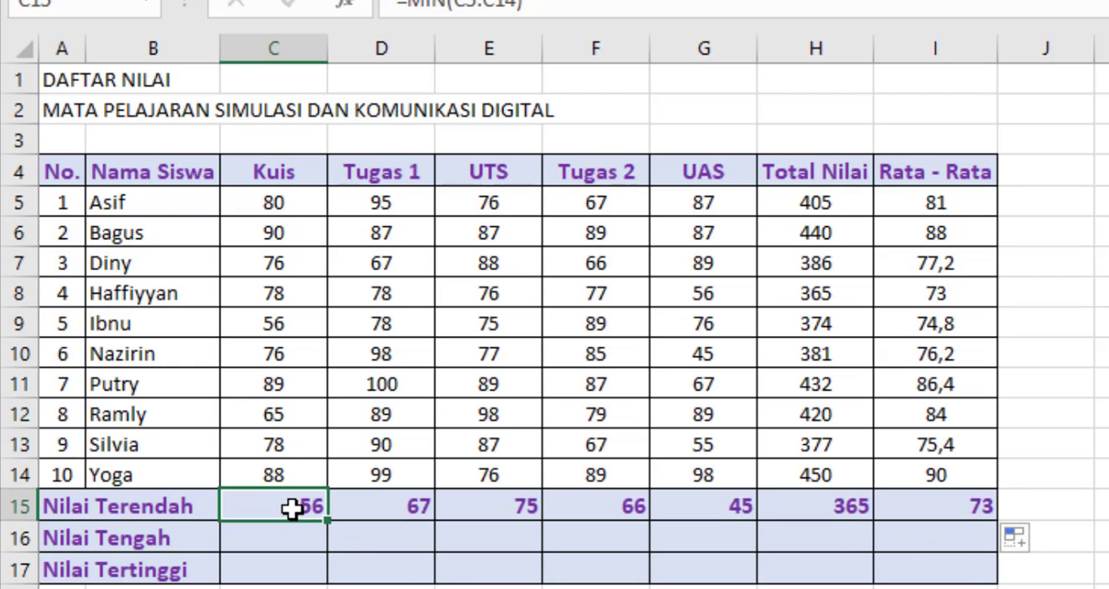
left_click(388, 506)
left_click(298, 504)
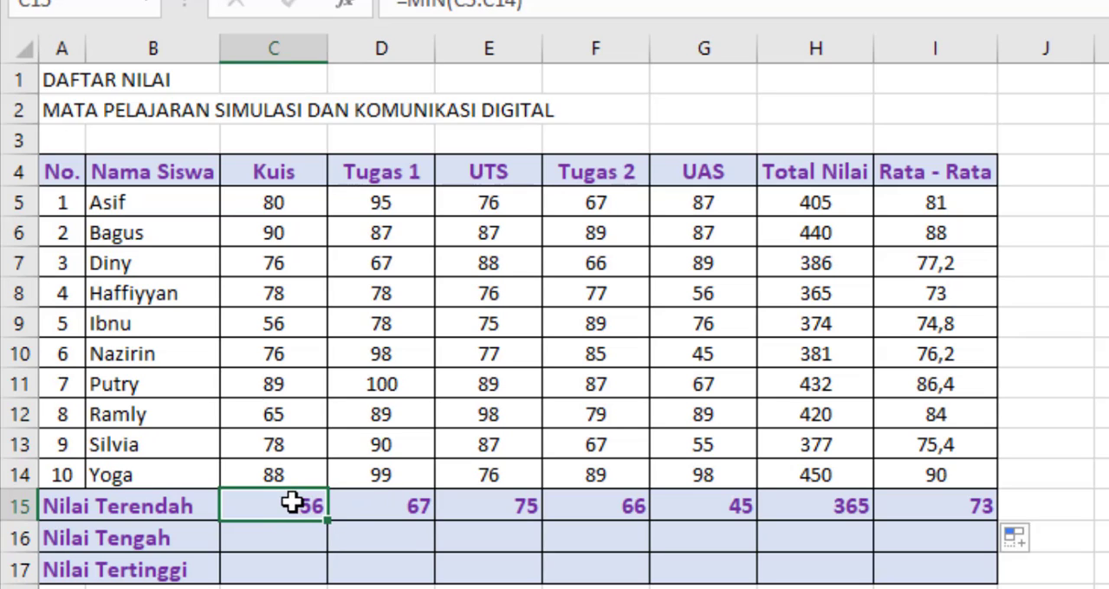
left_click(397, 505)
left_click(479, 503)
left_click(590, 504)
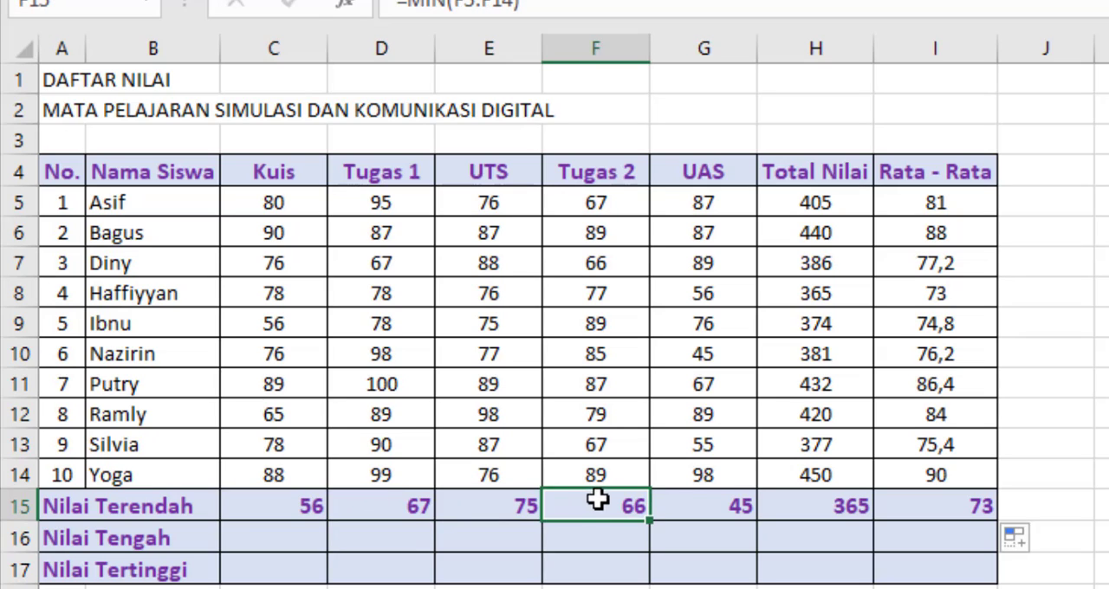
left_click(747, 505)
left_click(849, 503)
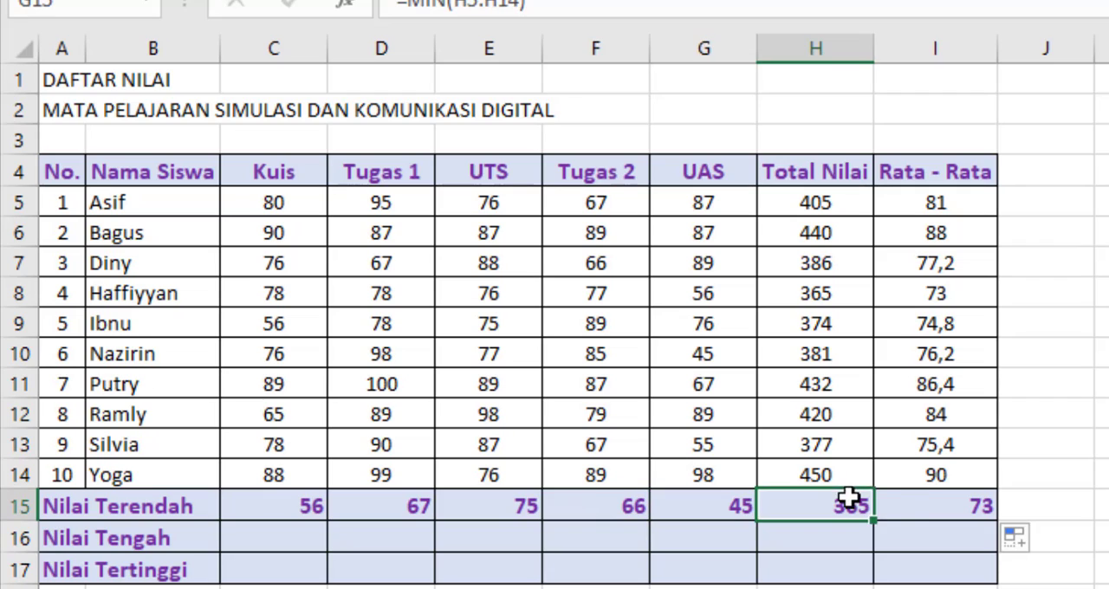
left_click(901, 506)
left_click(305, 508)
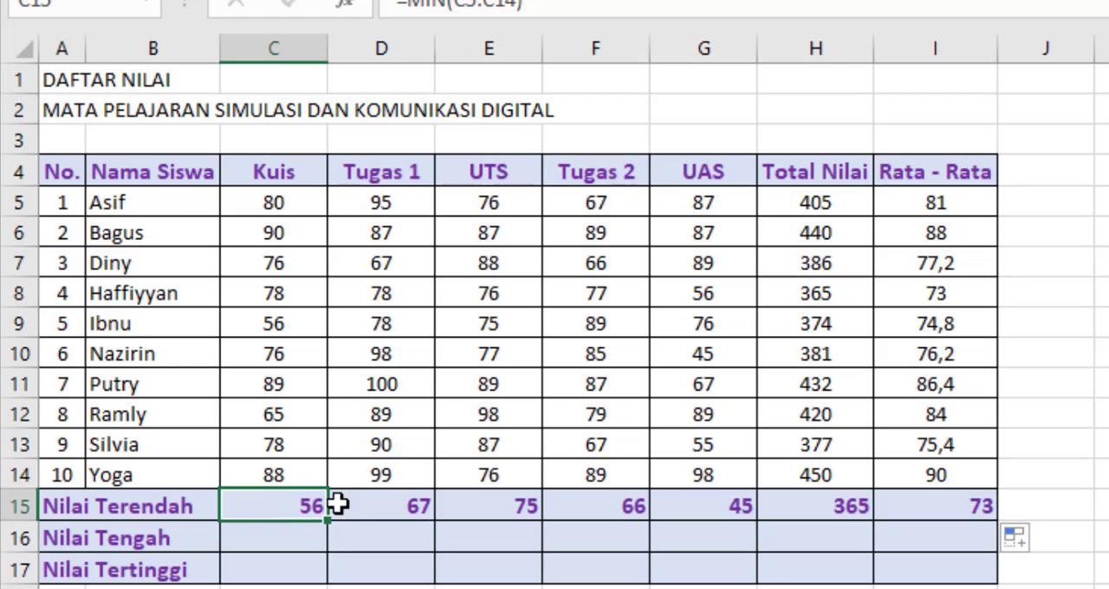
Step: Fill the Rata - Rata formula from I5 down to I14 again
left_click(958, 213)
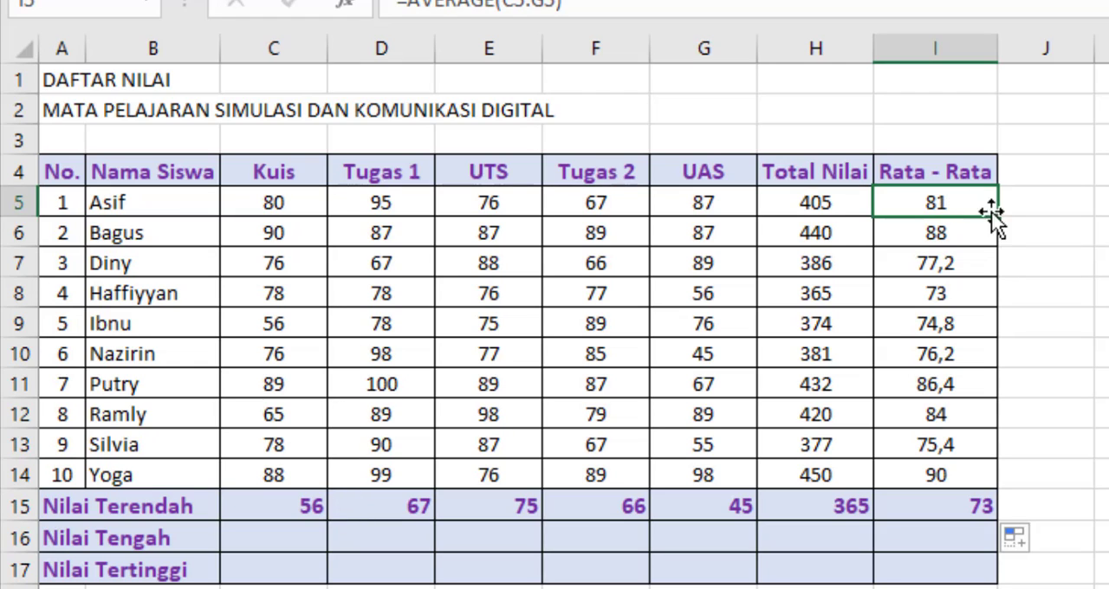
left_click(1003, 213)
left_click(988, 208)
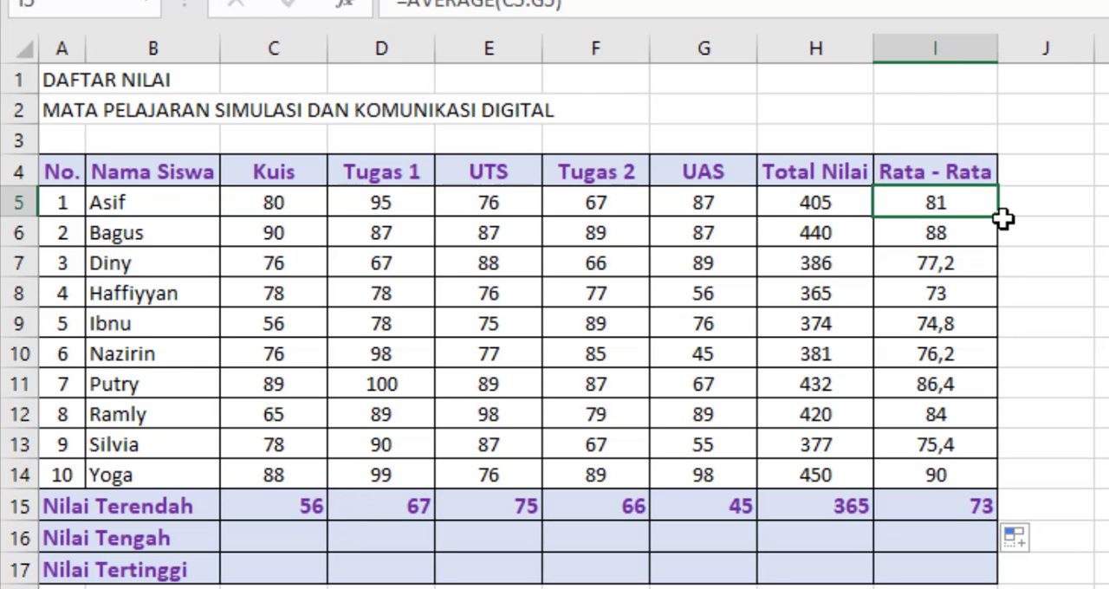
left_click_drag(996, 216, 1001, 489)
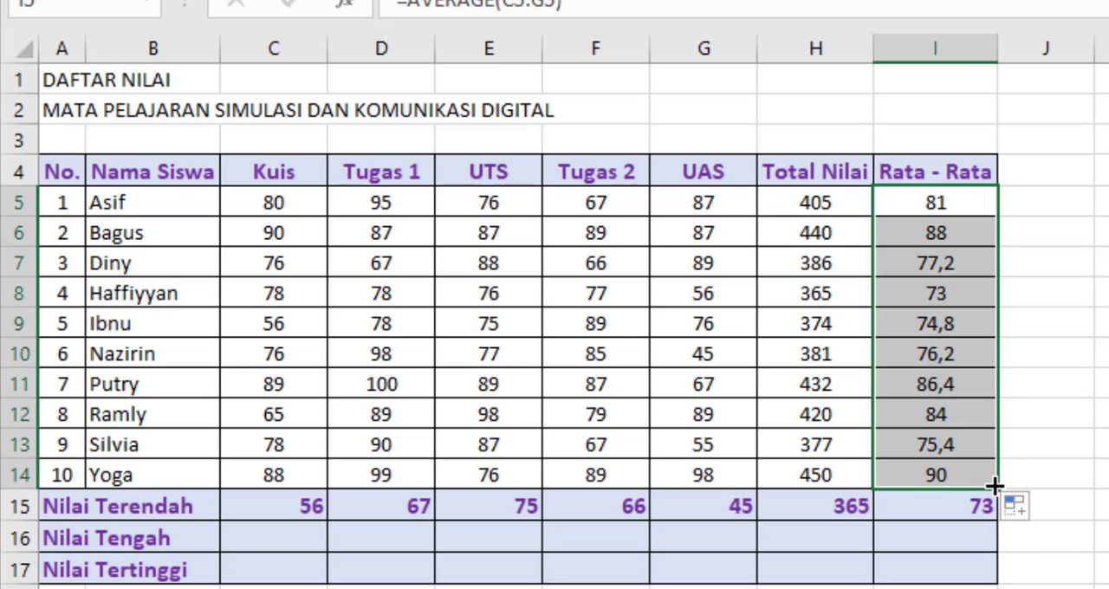
Step: Refill the Nilai Terendah formula from C15 across to I15 and check the copies in D15 and E15
left_click(264, 507)
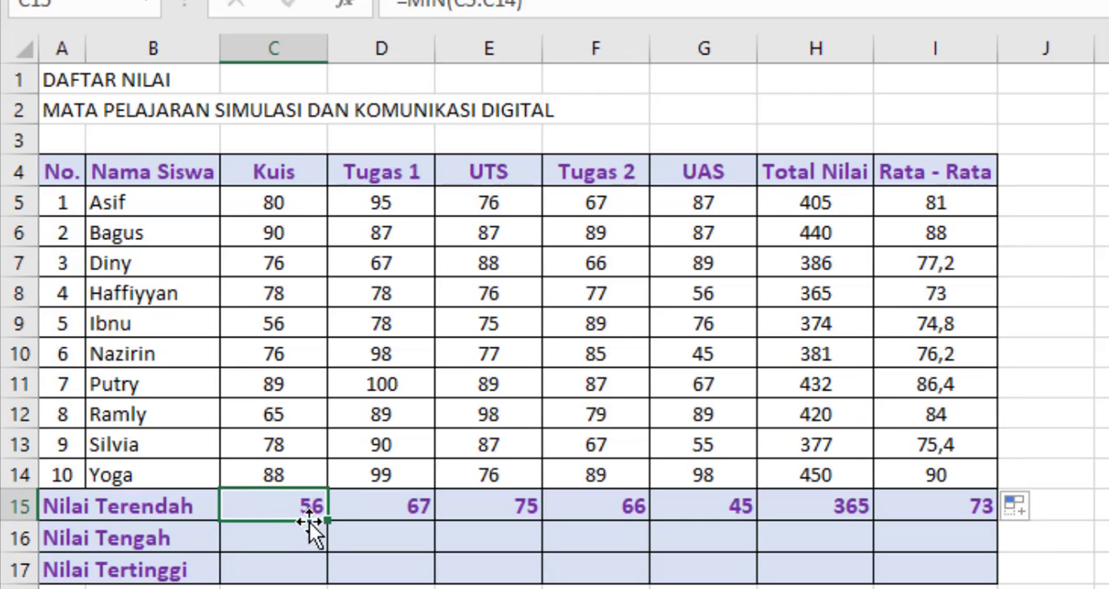
left_click_drag(326, 520, 964, 516)
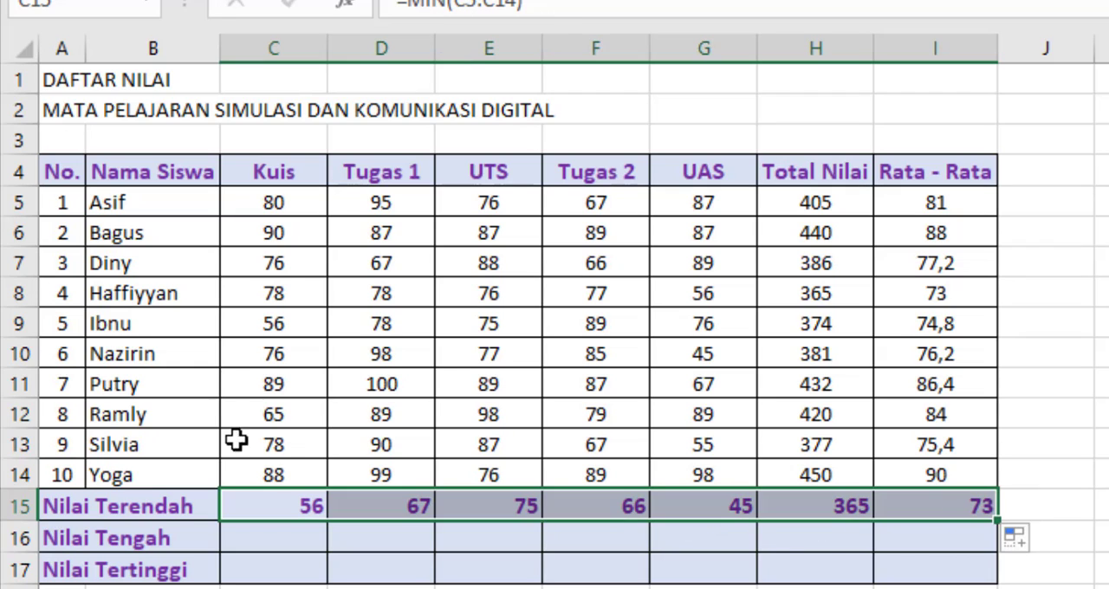
left_click(309, 496)
left_click(376, 503)
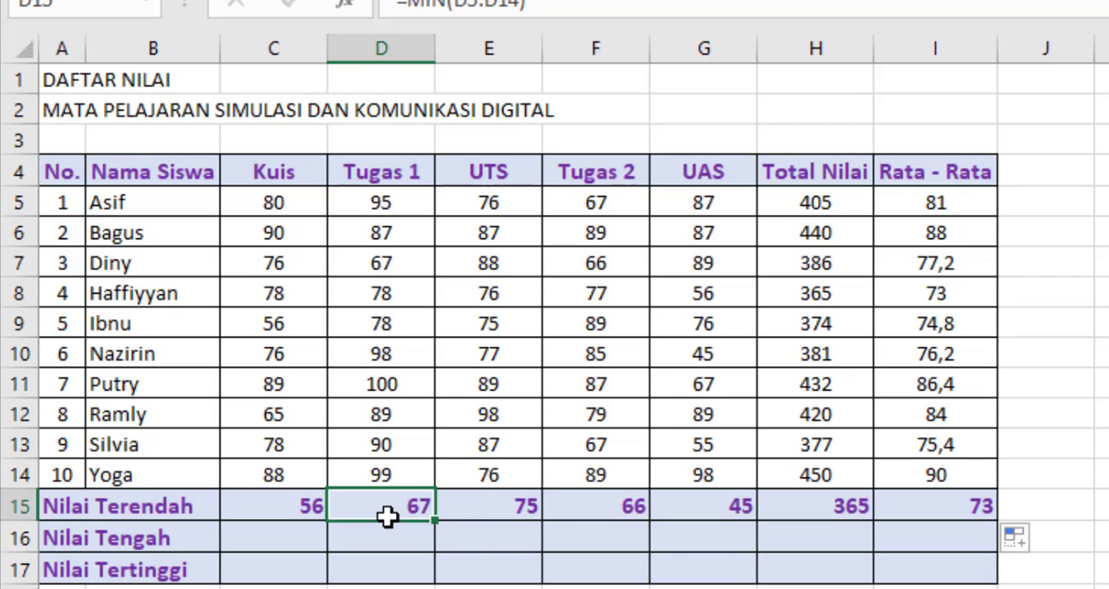
left_click(511, 502)
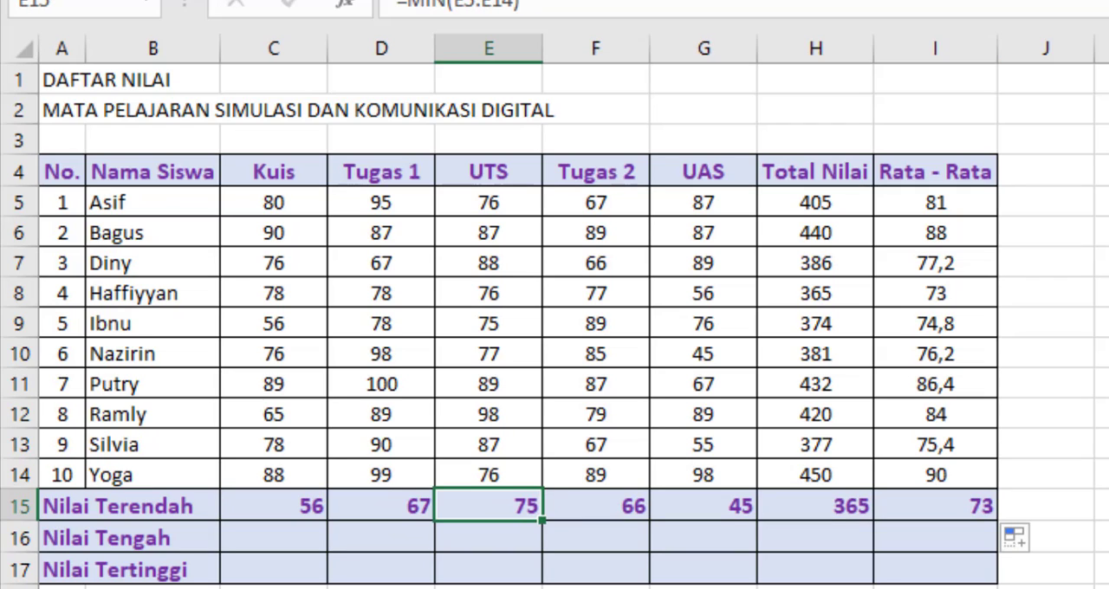
Step: Enter =MEDIAN(C5:C14) in C16 for the Nilai Tengah row and fill the formula across to I16
left_click(295, 536)
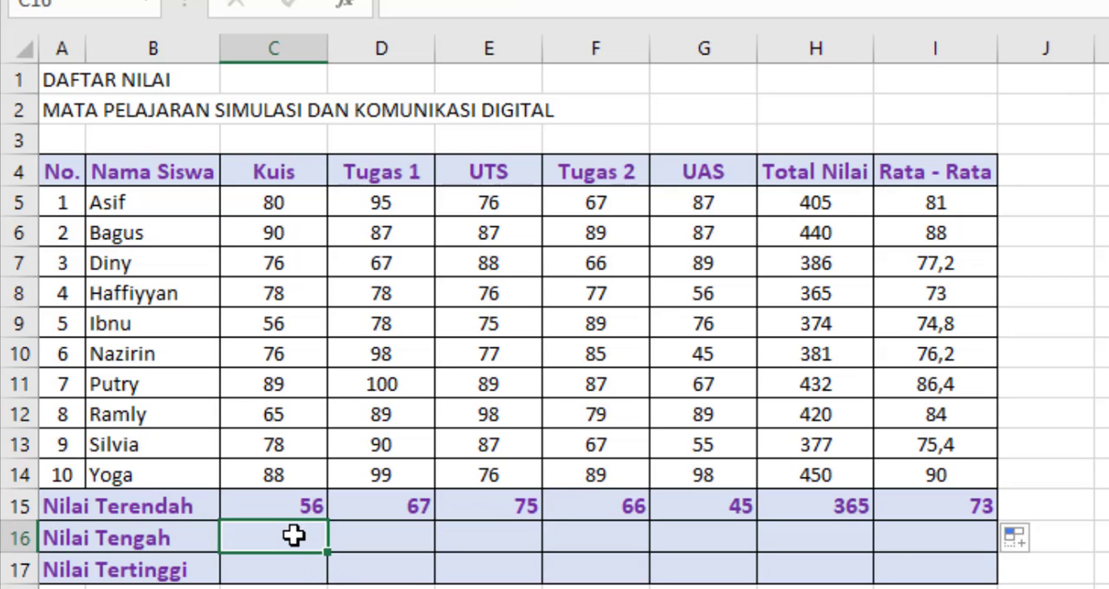
type("=median")
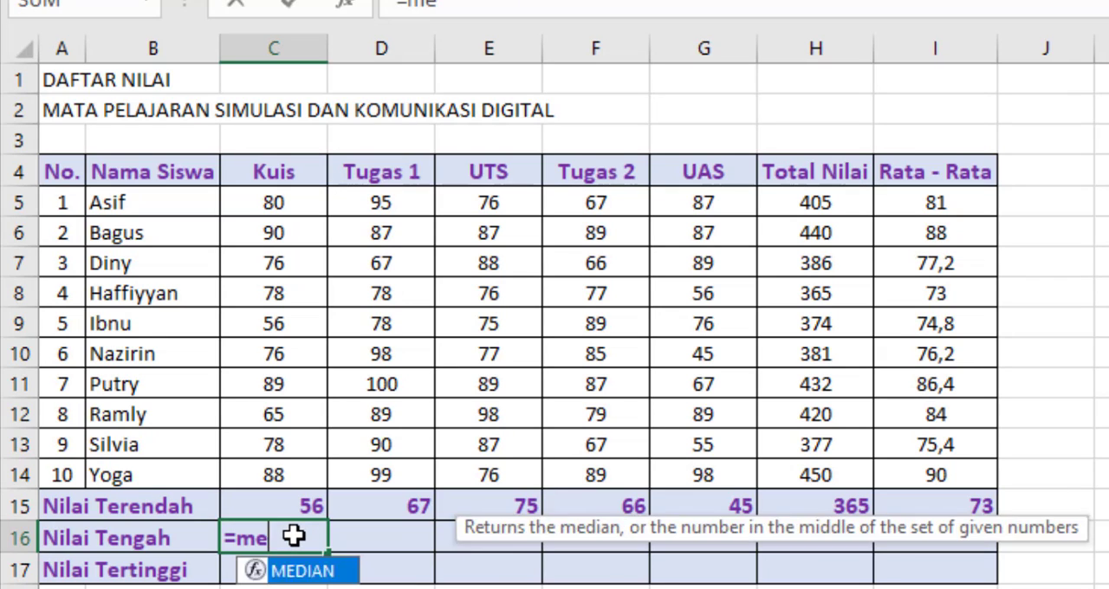
double_click(329, 576)
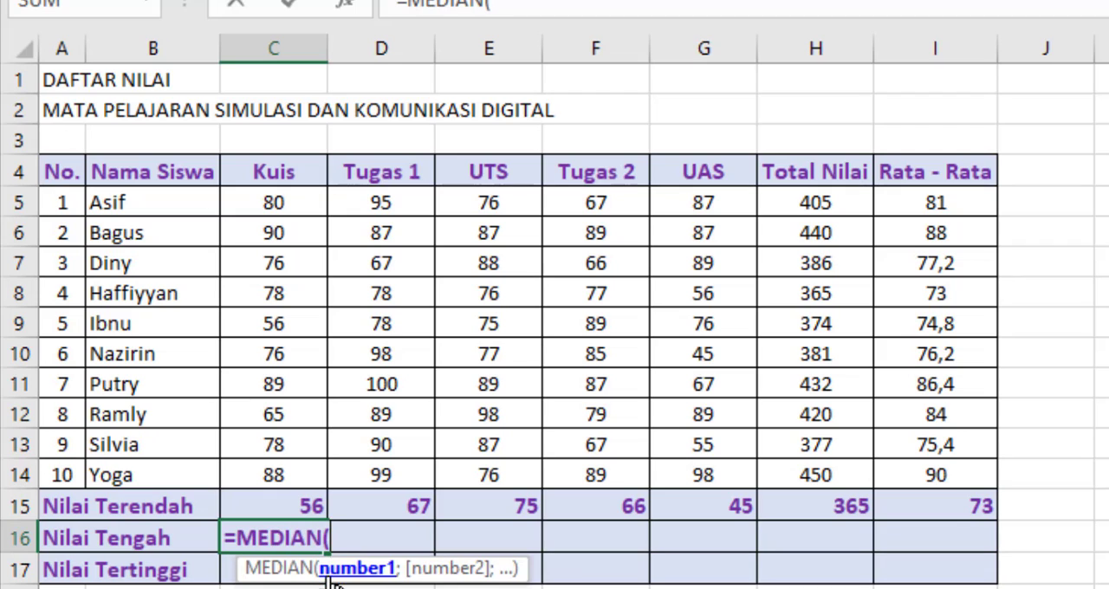
left_click(251, 199)
left_click_drag(251, 199, 276, 472)
type(")")
key("Return")
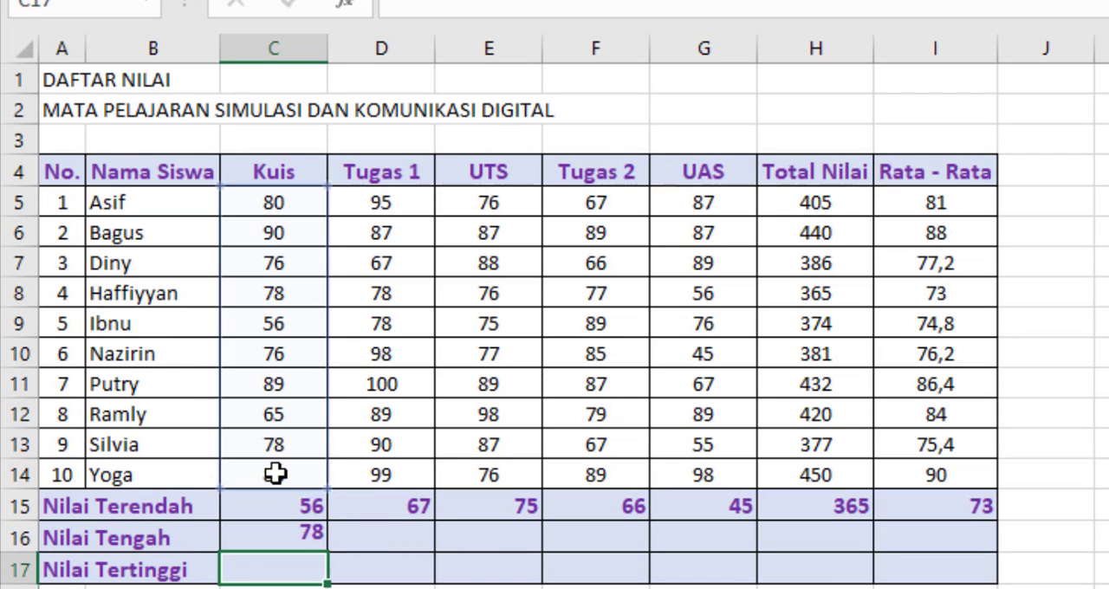
left_click(309, 538)
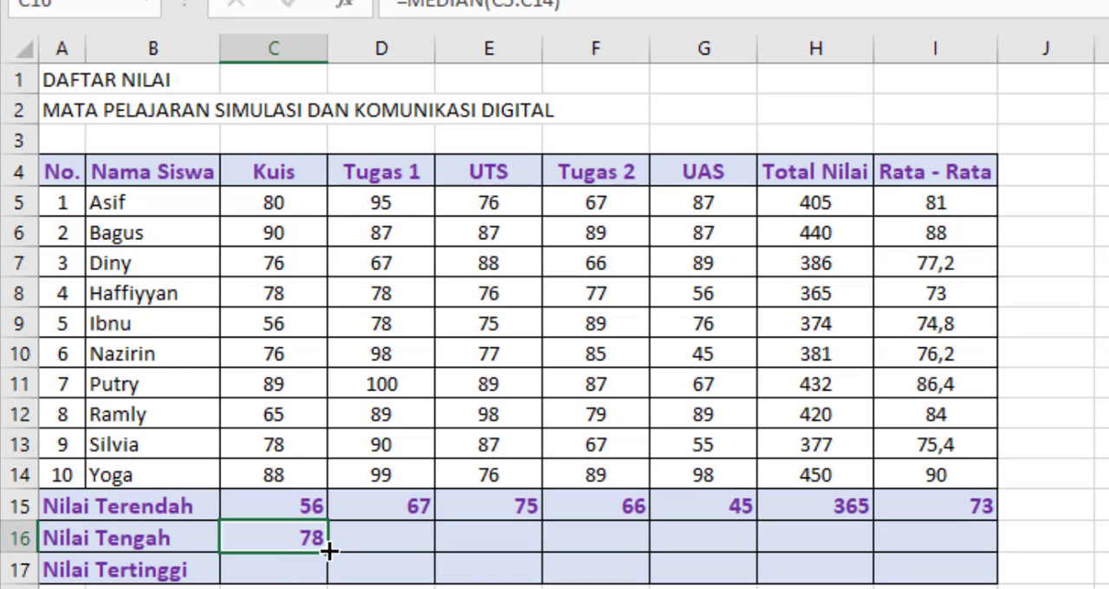
left_click_drag(329, 551, 954, 550)
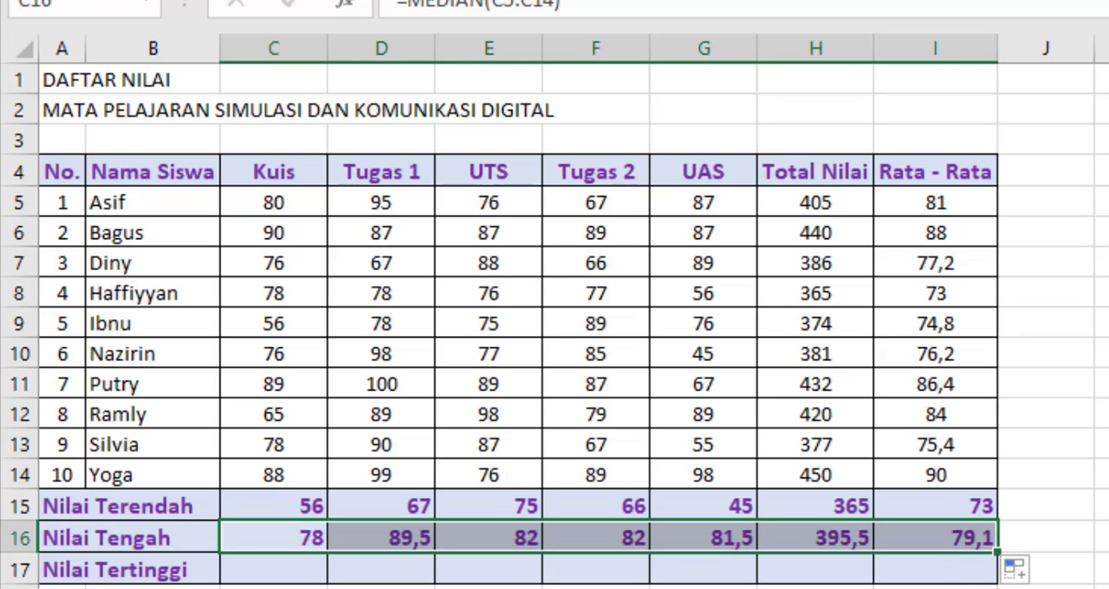
Step: Enter =MAX(C5:C14) in C17 for the Nilai Tertinggi row and fill the formula across to I17
left_click(295, 567)
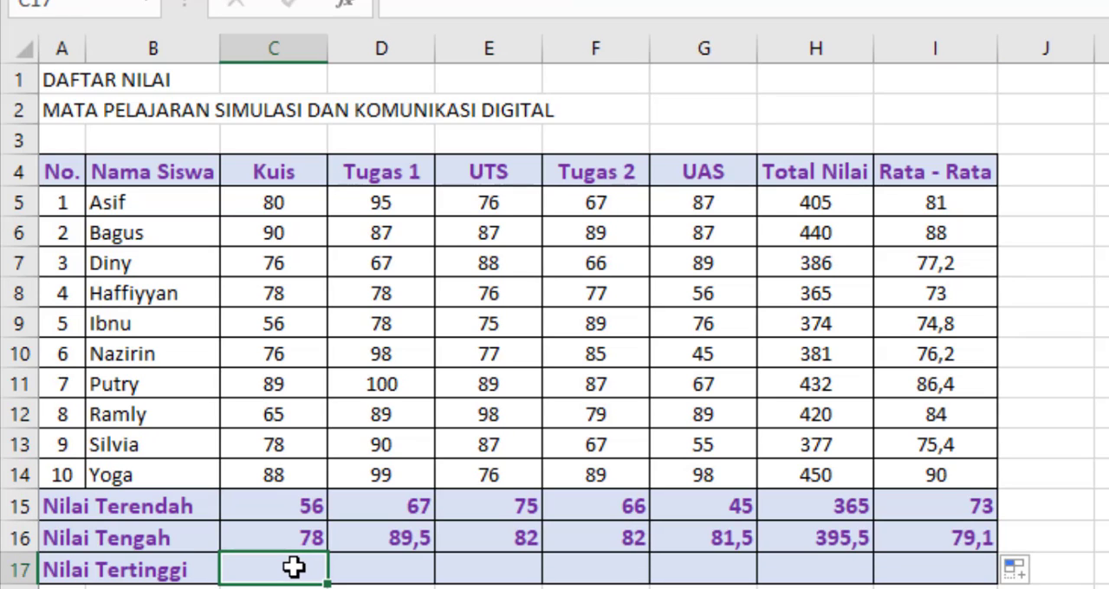
type("=m")
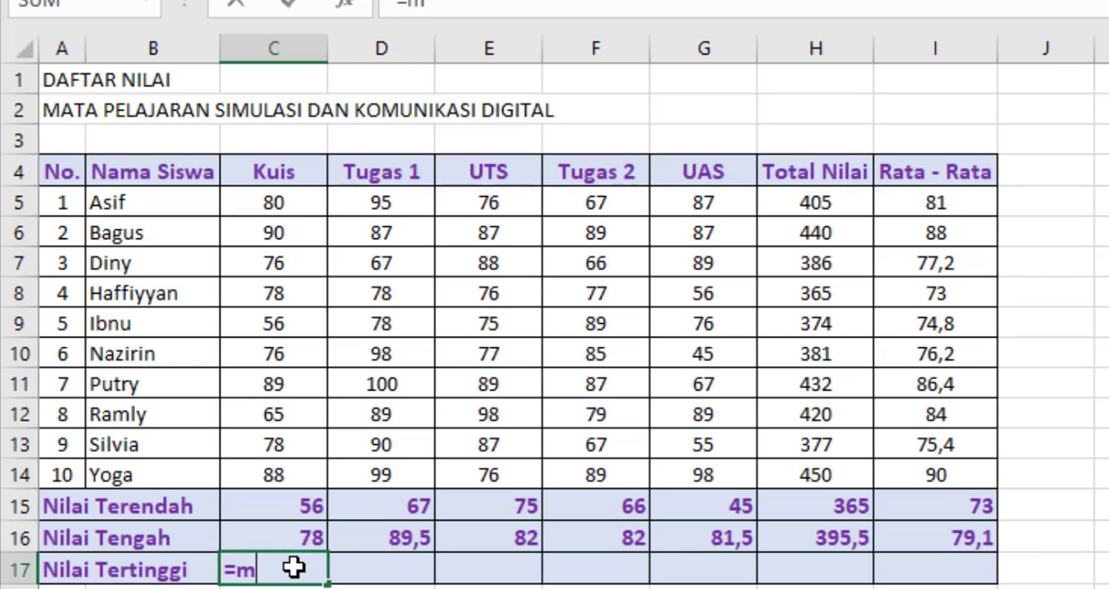
type("ax")
key("Tab")
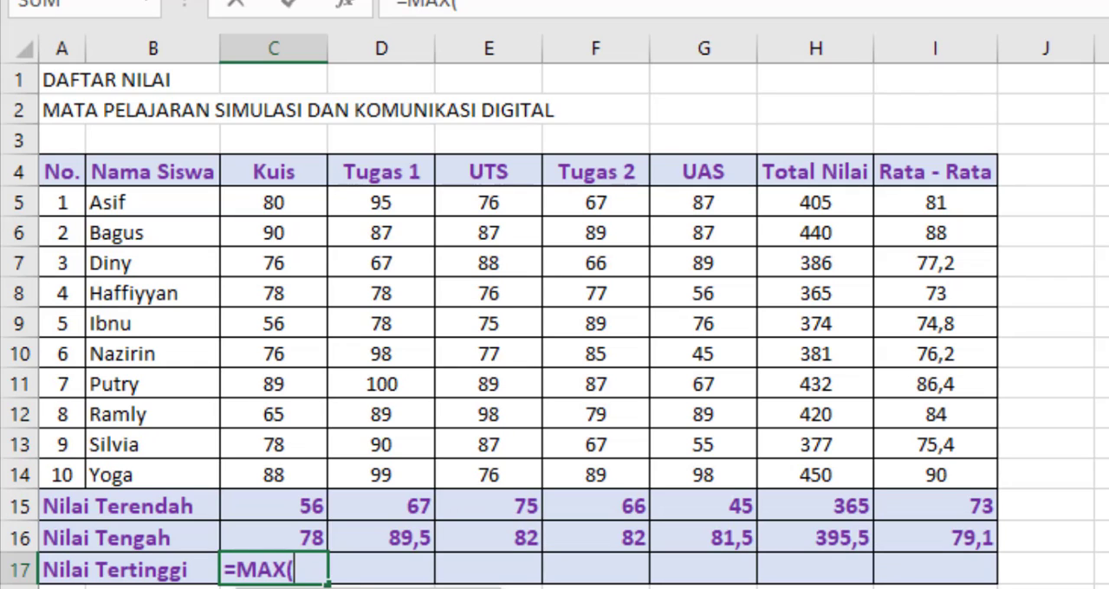
left_click_drag(283, 196, 297, 476)
type(")")
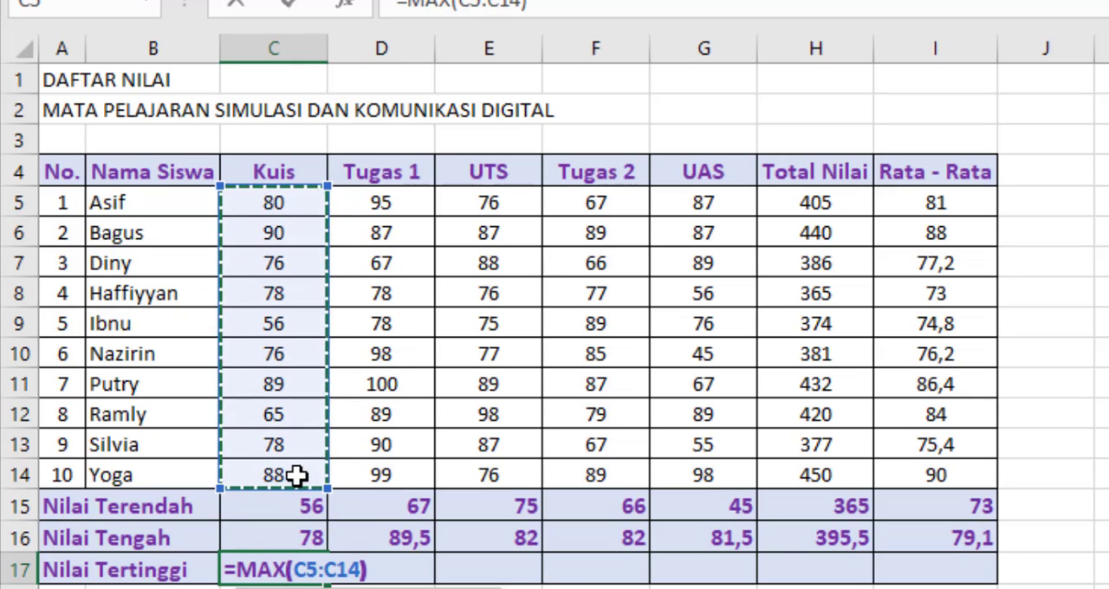
key("Return")
left_click(311, 570)
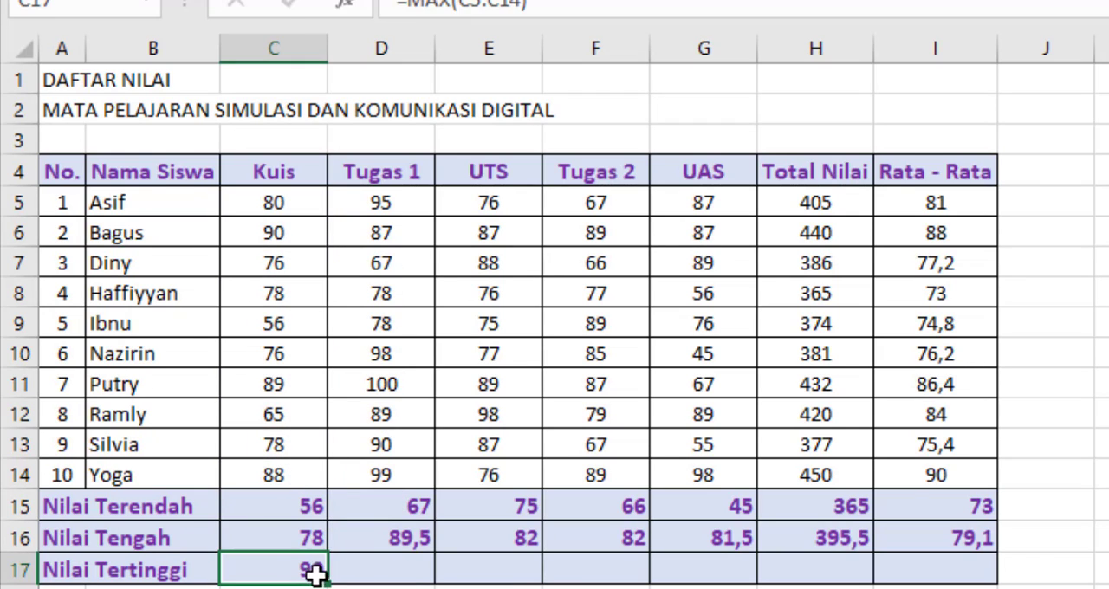
left_click_drag(328, 585, 944, 575)
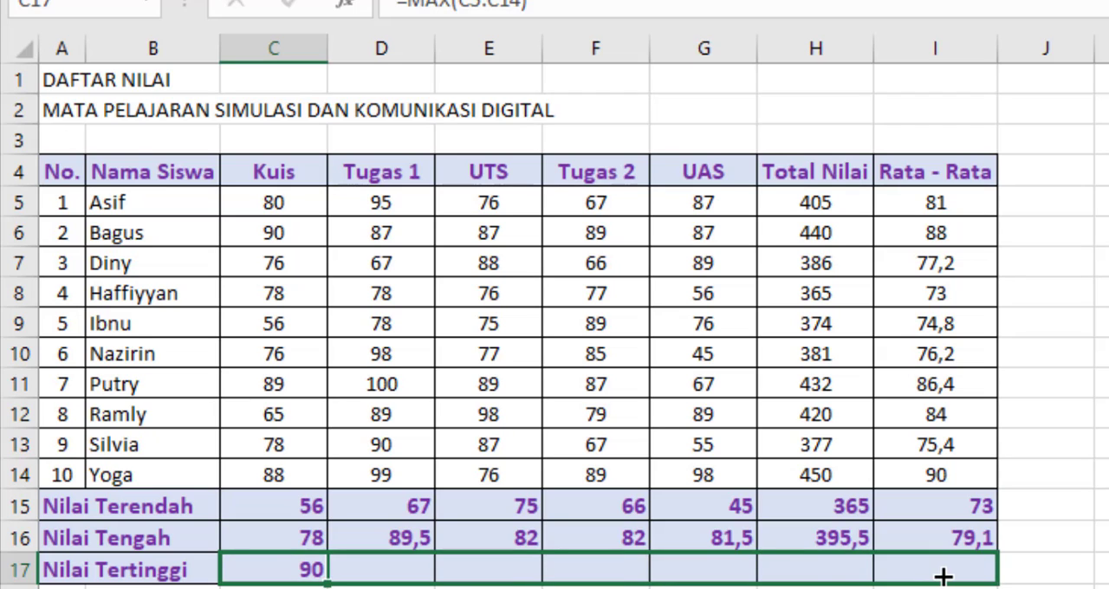
Step: Center the Nilai Terendah, Nilai Tengah and Nilai Tertinggi values in C15:I17 horizontally
left_click_drag(263, 505, 910, 567)
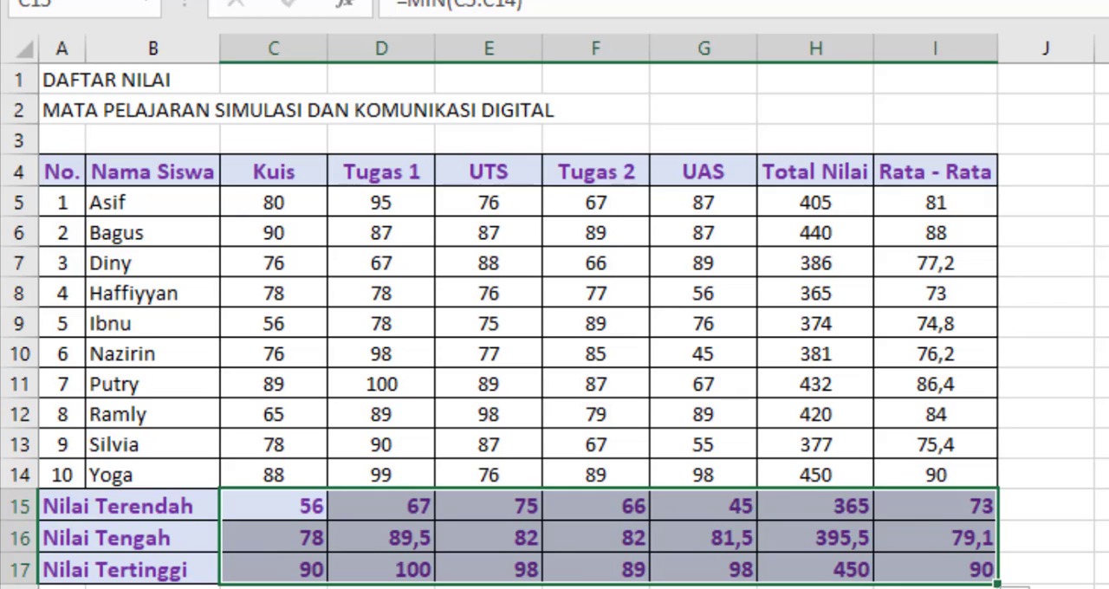
left_click(503, 2)
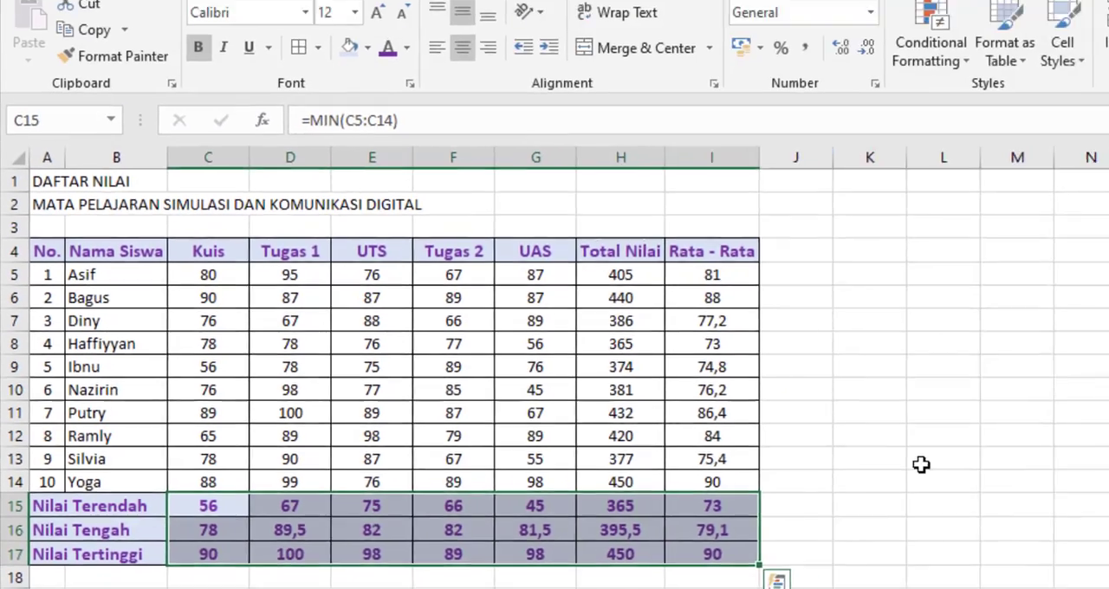
left_click(804, 465)
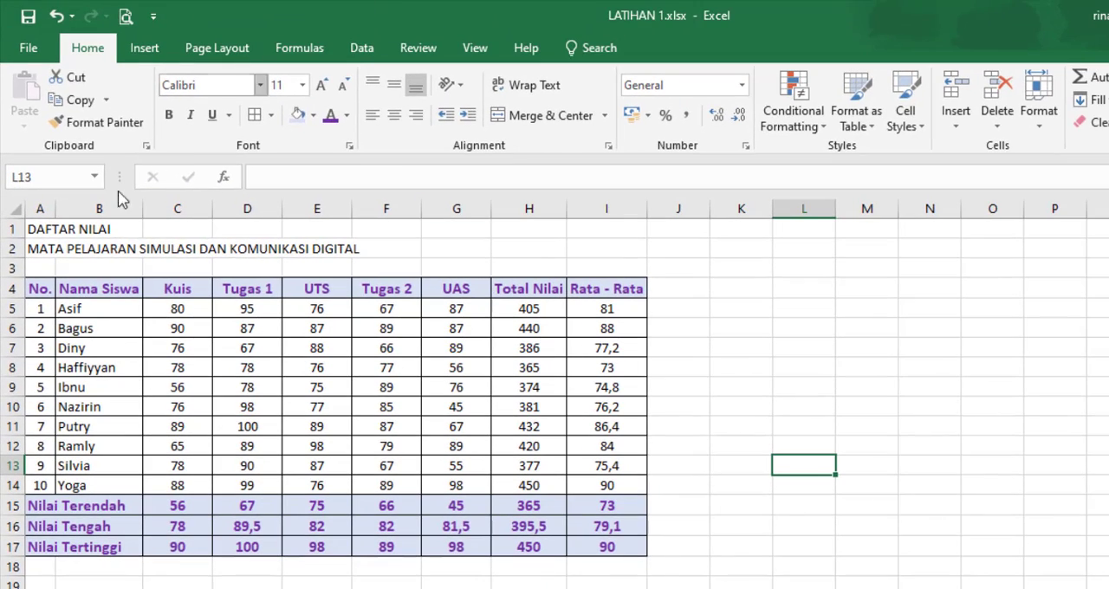
Step: Merge and center the DAFTAR NILAI title across A1:I1 and format it in bold purple at size 16
left_click_drag(32, 228, 616, 228)
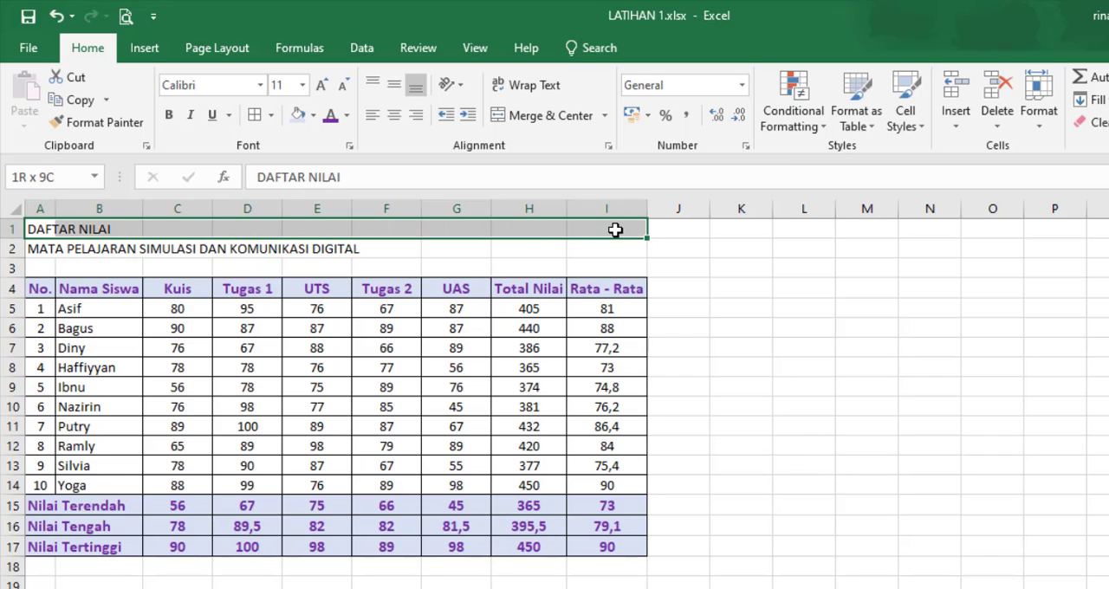
left_click(538, 122)
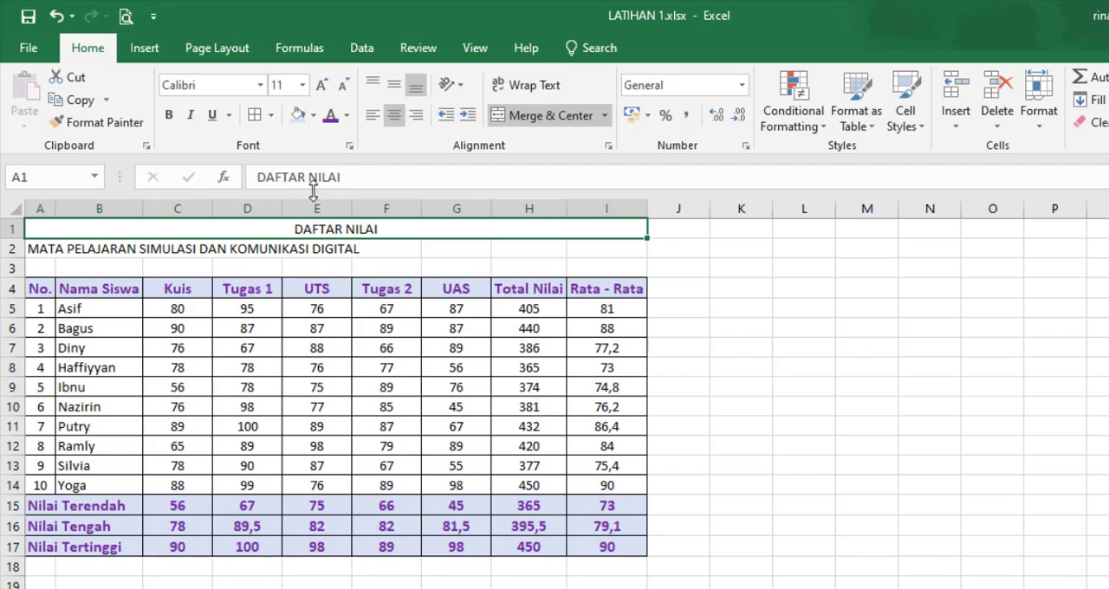
left_click(302, 87)
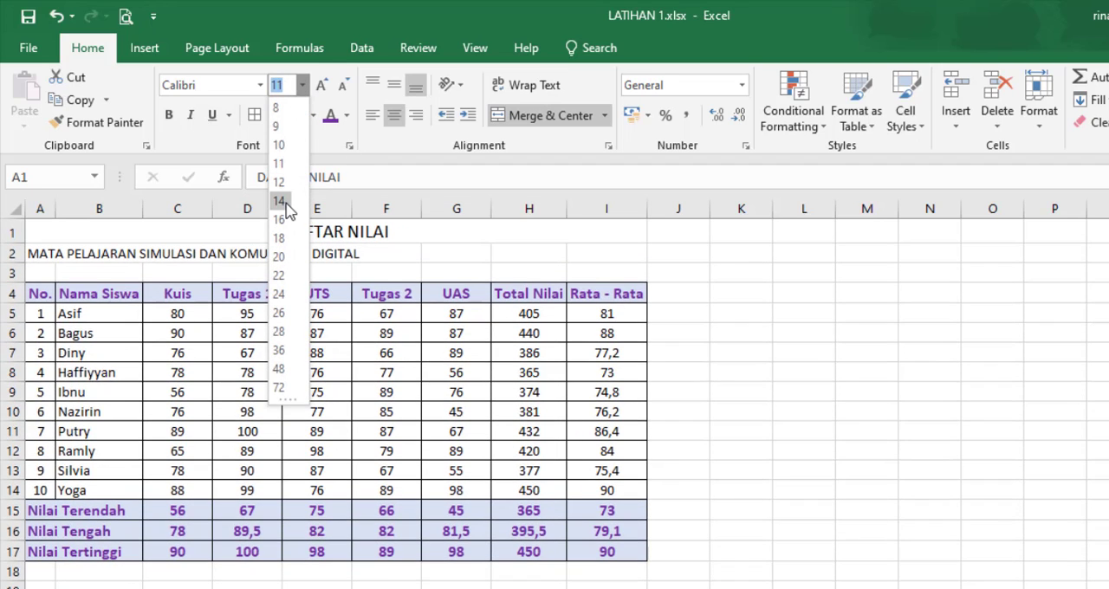
left_click(286, 218)
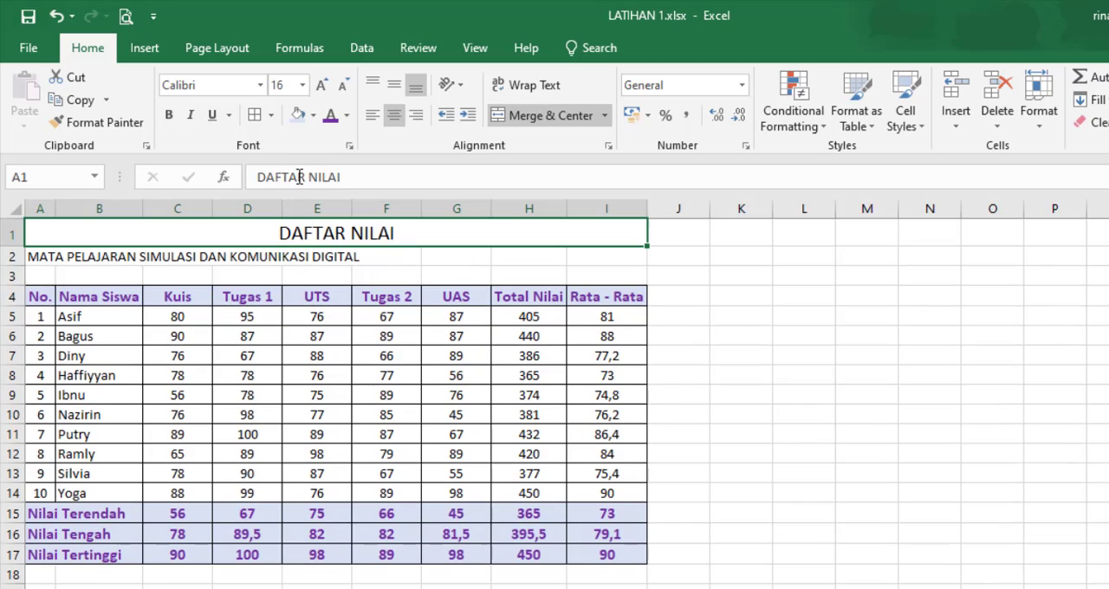
left_click(347, 116)
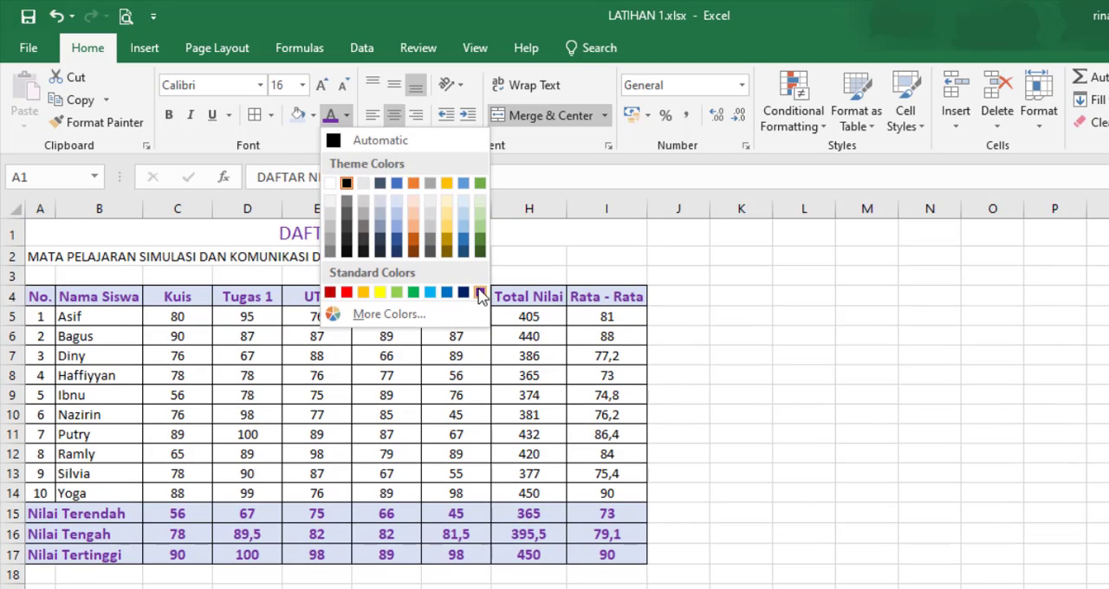
left_click(481, 295)
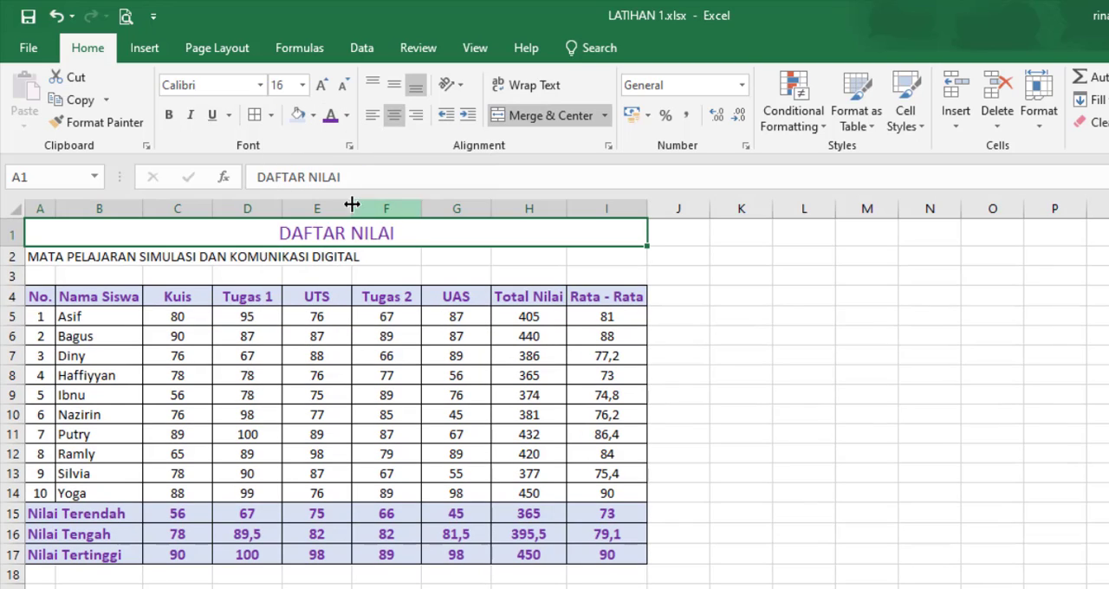
left_click(170, 117)
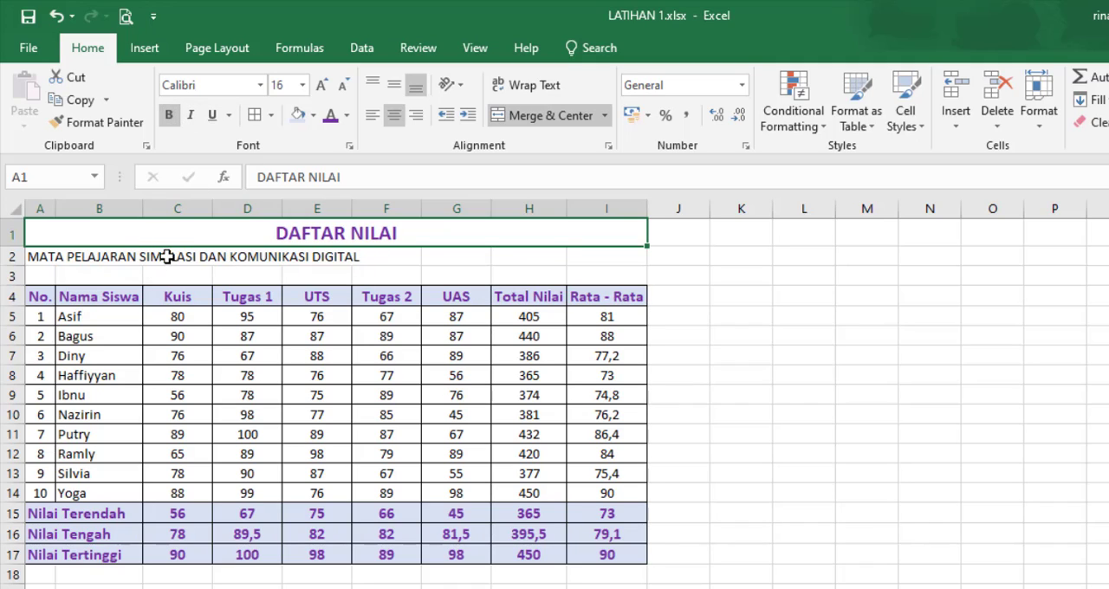
Step: Copy the DAFTAR NILAI title's formatting to the MATA PELAJARAN SIMULASI DAN KOMUNIKASI DIGITAL line across A2:I2
left_click(97, 123)
left_click_drag(37, 257, 639, 254)
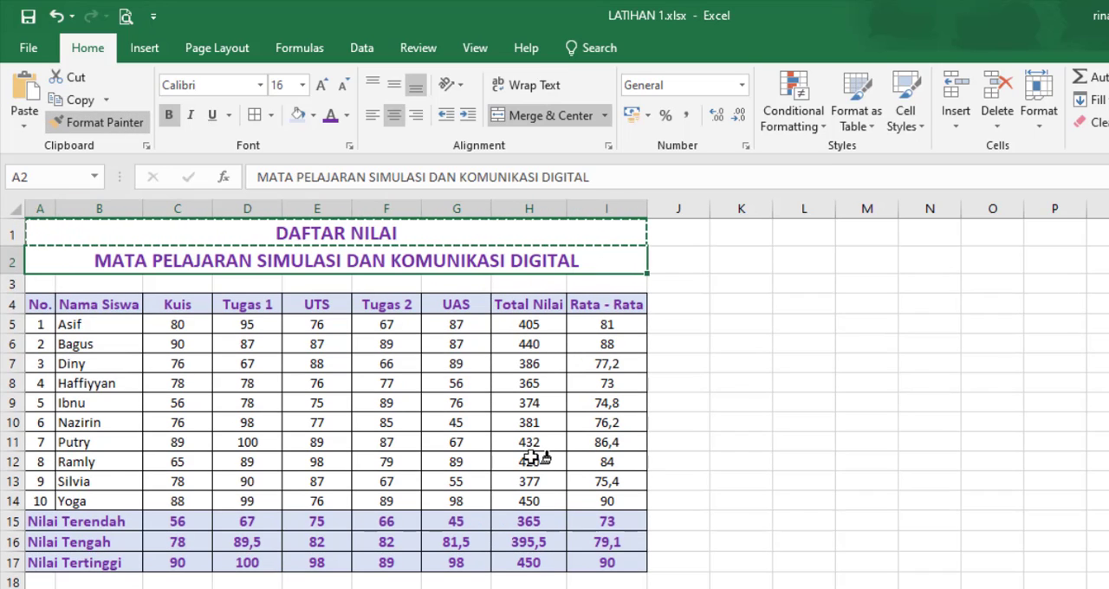
left_click(827, 461)
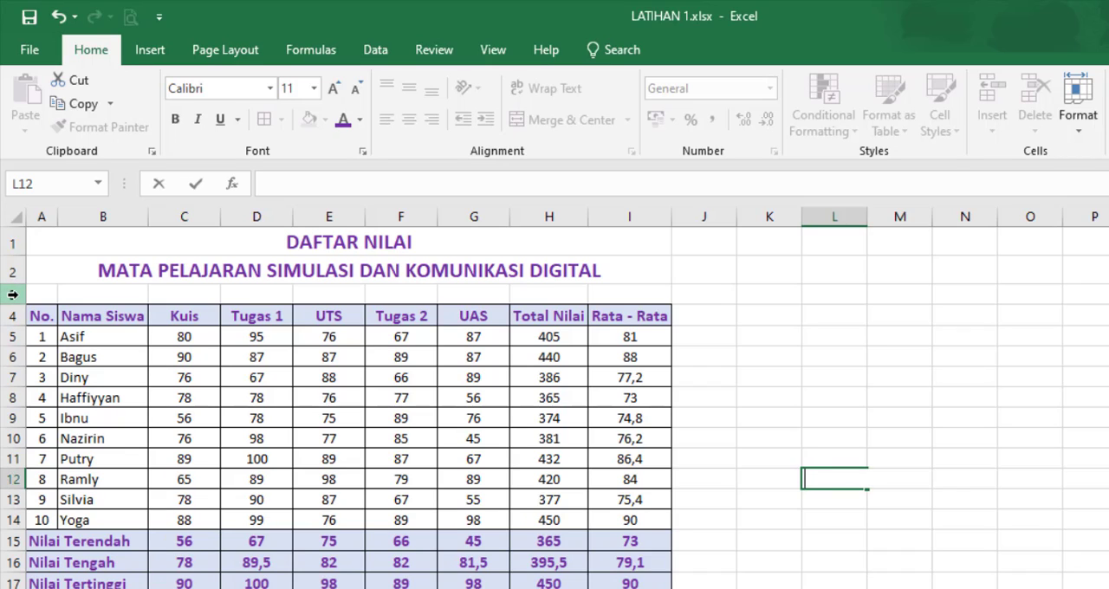
Step: Insert three blank rows at row 3, between the two title lines and the grade table
left_click_drag(16, 294, 13, 331)
right_click(13, 334)
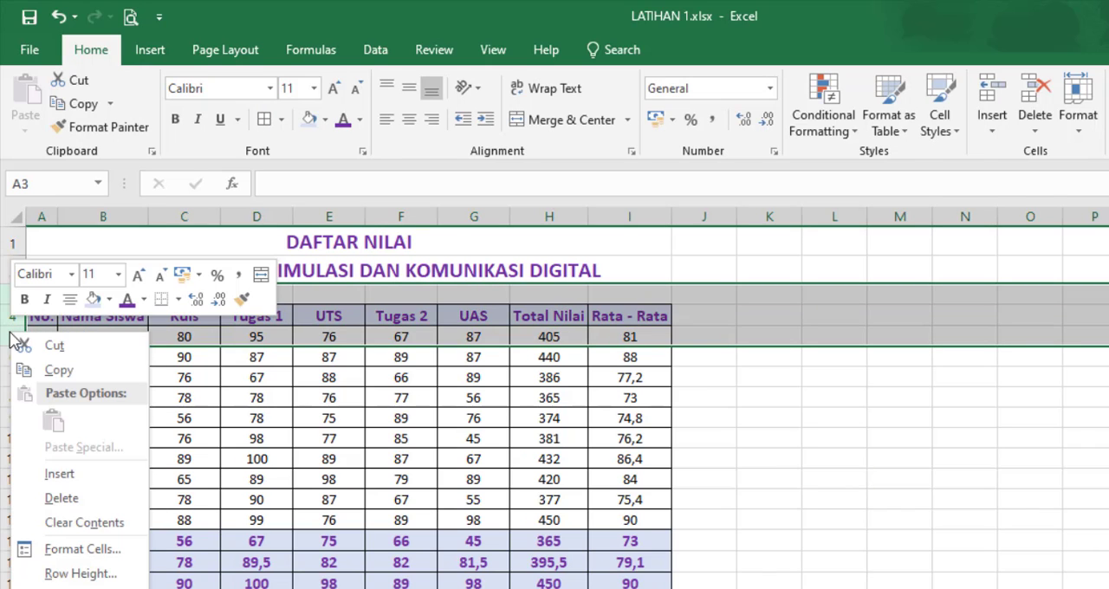
left_click(61, 474)
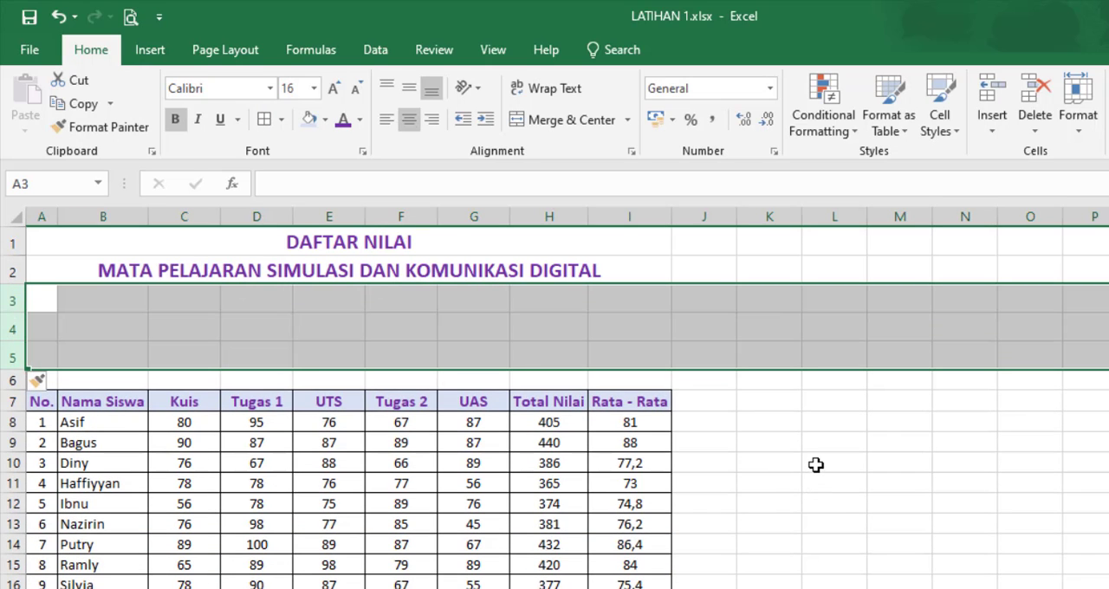
left_click(854, 460)
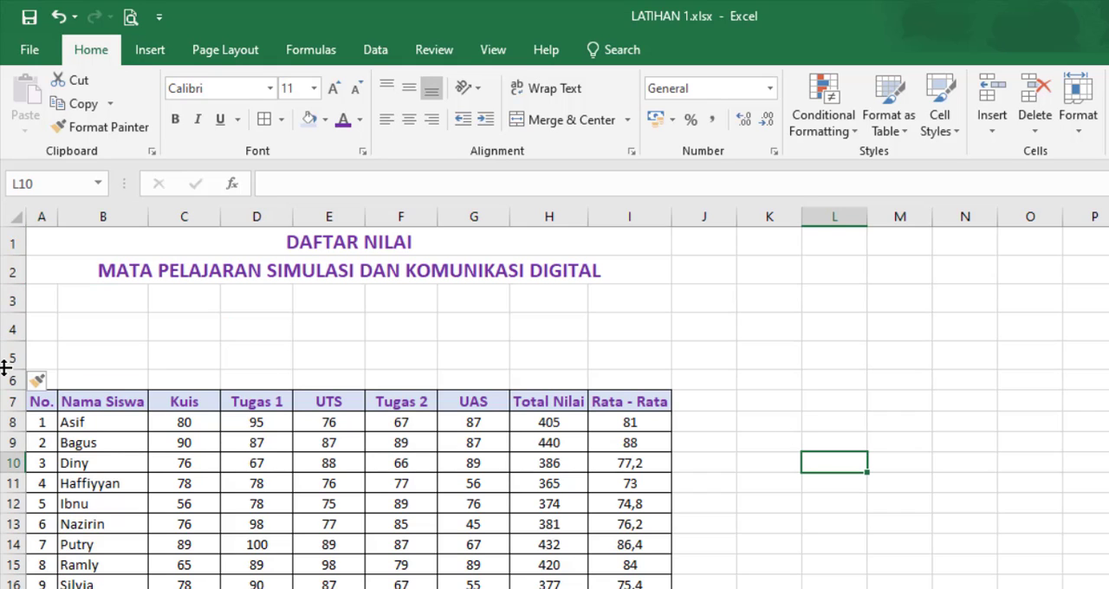
Step: Delete the blank row 4 above the grade table
left_click(11, 327)
right_click(13, 328)
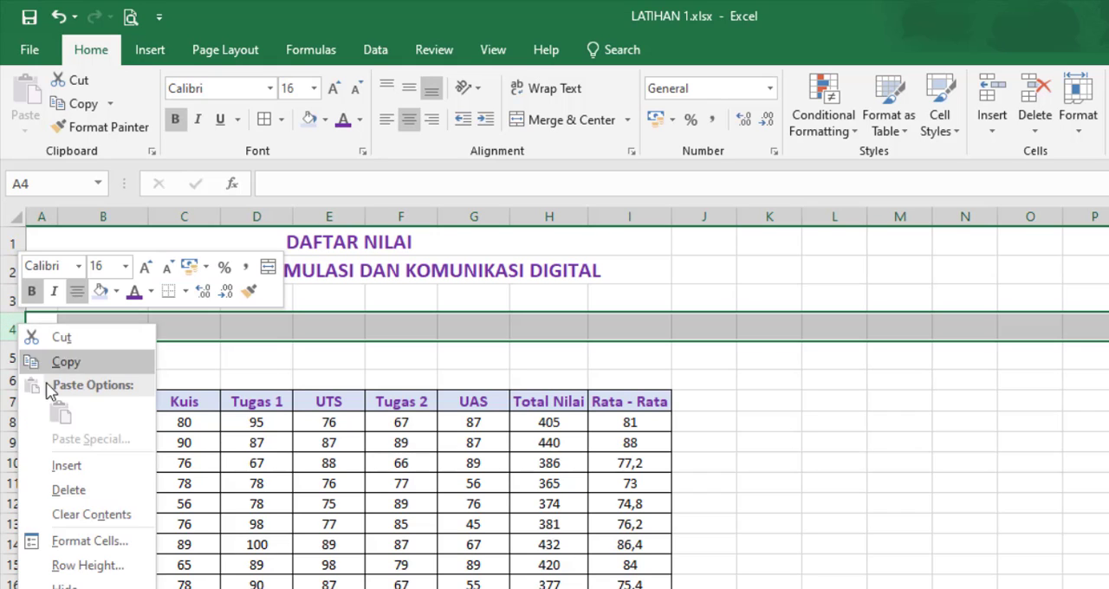
left_click(62, 489)
left_click(858, 421)
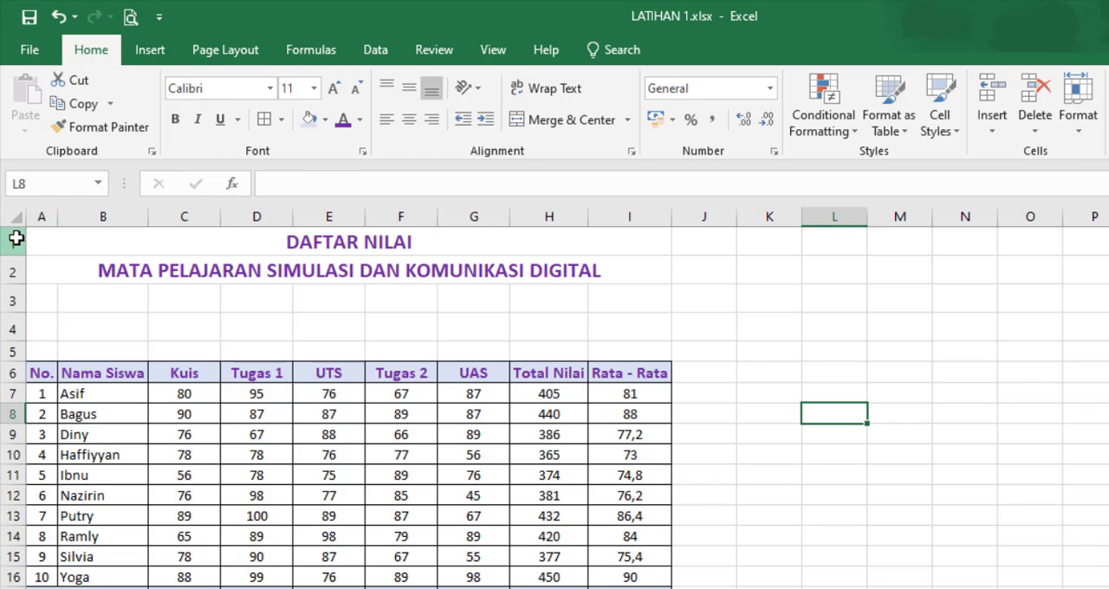
Step: Select the whole sheet, give all rows one uniform, roomier height, and look over the table
left_click_drag(16, 239, 5, 563)
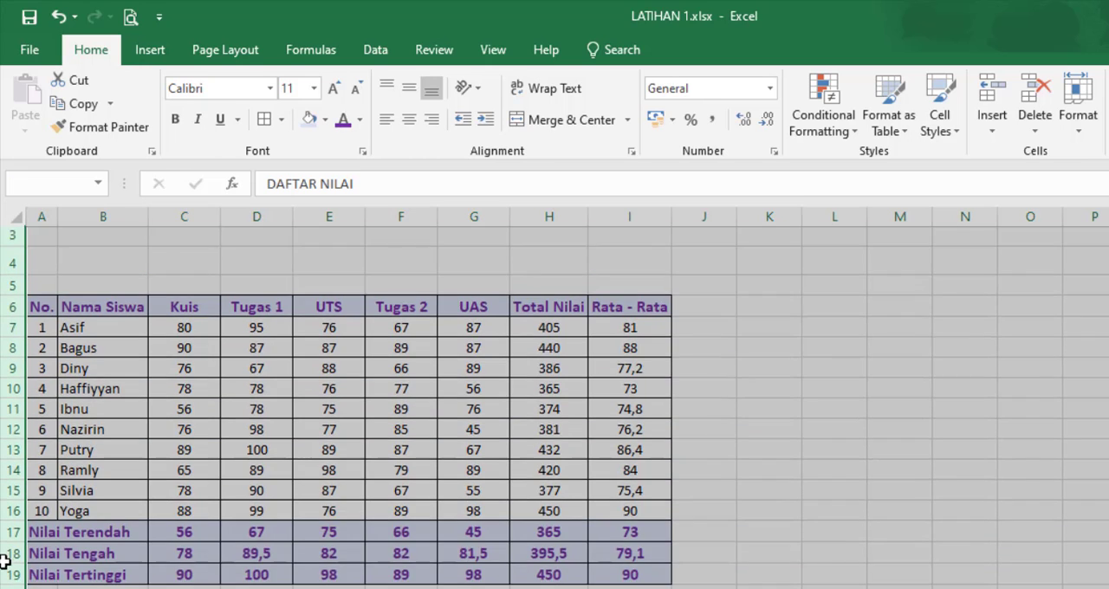
left_click(17, 215)
scroll(43, 304, "up", 2)
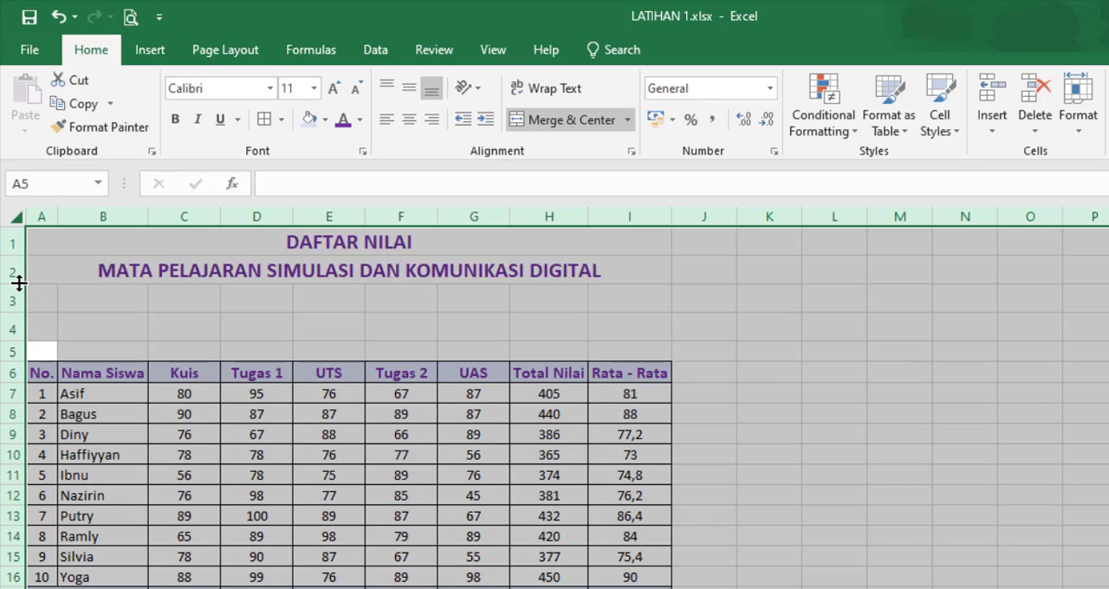
left_click_drag(11, 279, 12, 278)
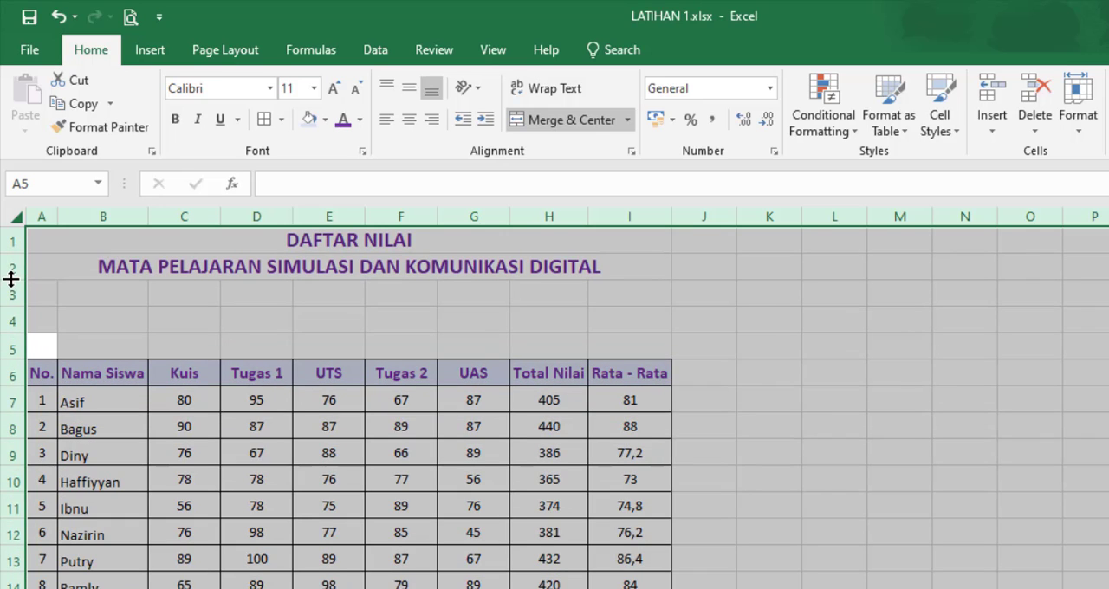
left_click(459, 369)
scroll(687, 449, "down", 2)
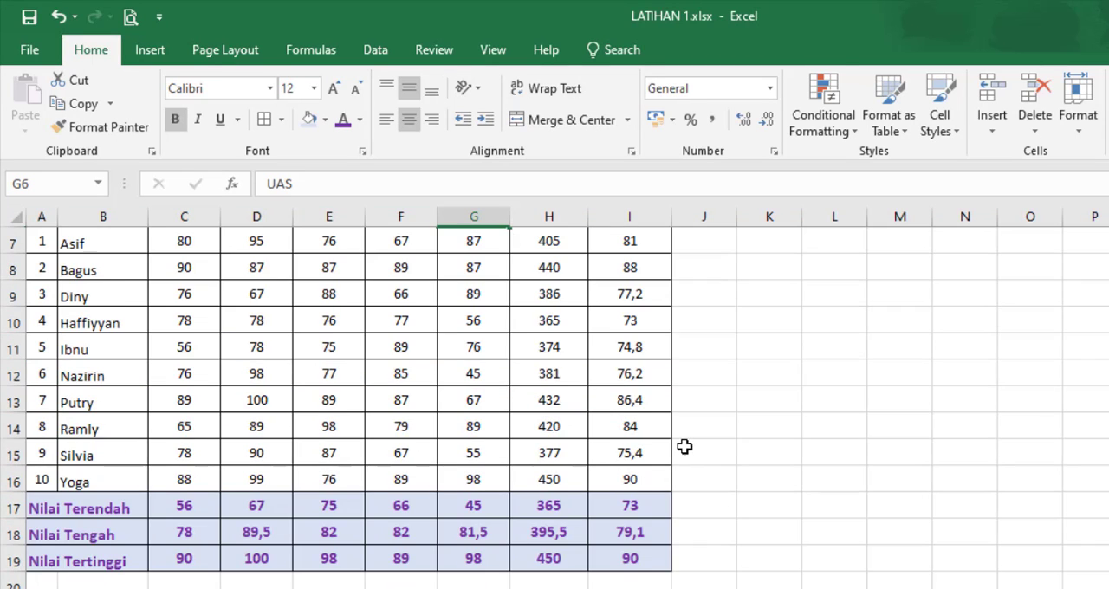
scroll(677, 441, "up", 1)
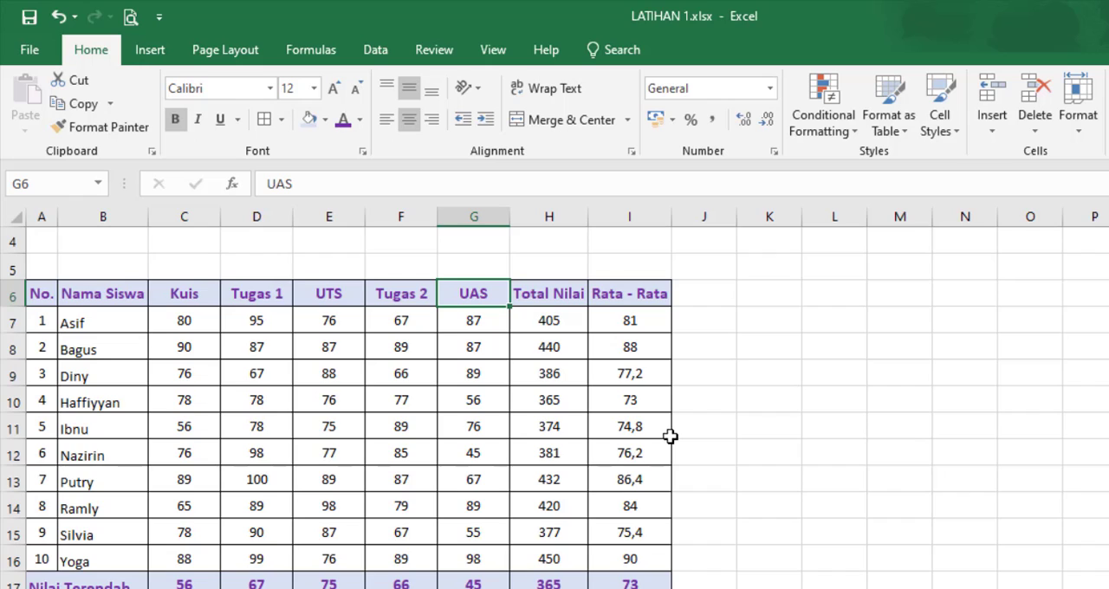
scroll(670, 436, "up", 1)
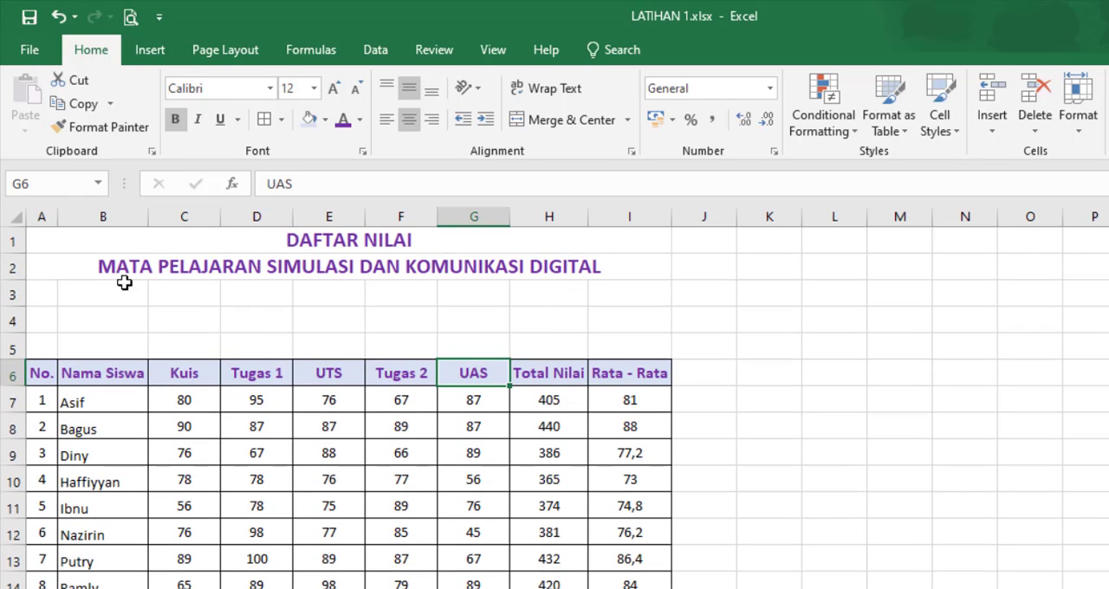
Step: Enter the heading Bobot in C4, above the Kuis column
left_click(192, 324)
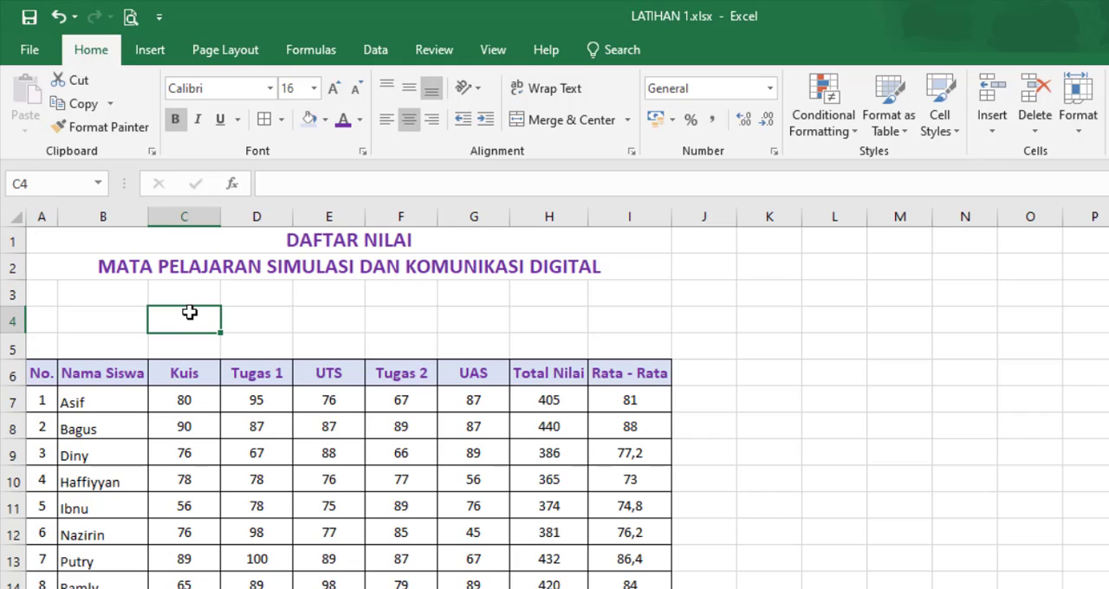
type("Bobot")
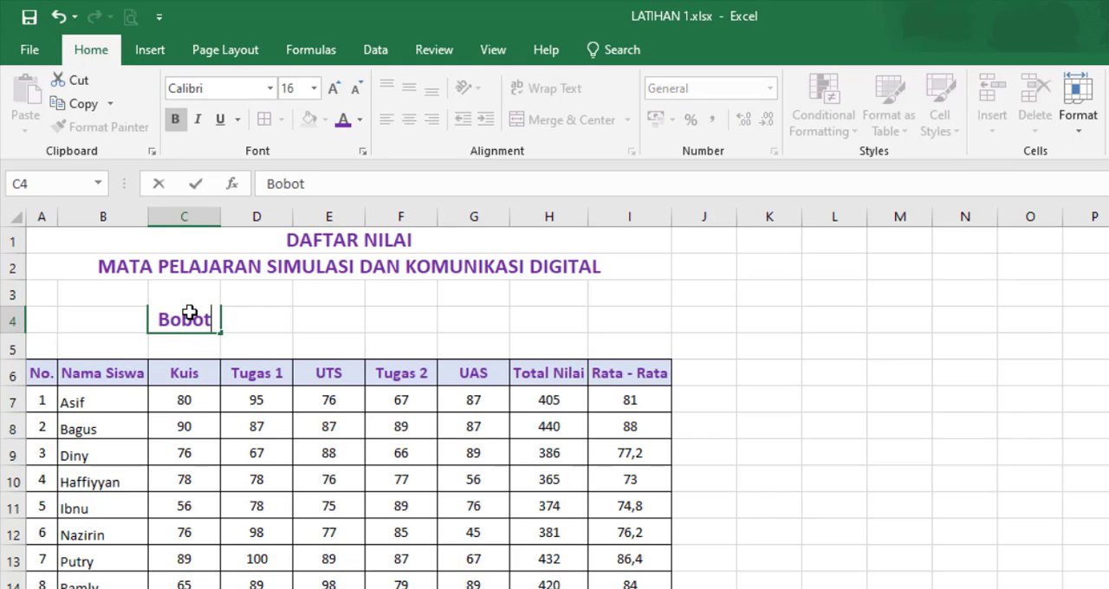
key("Return")
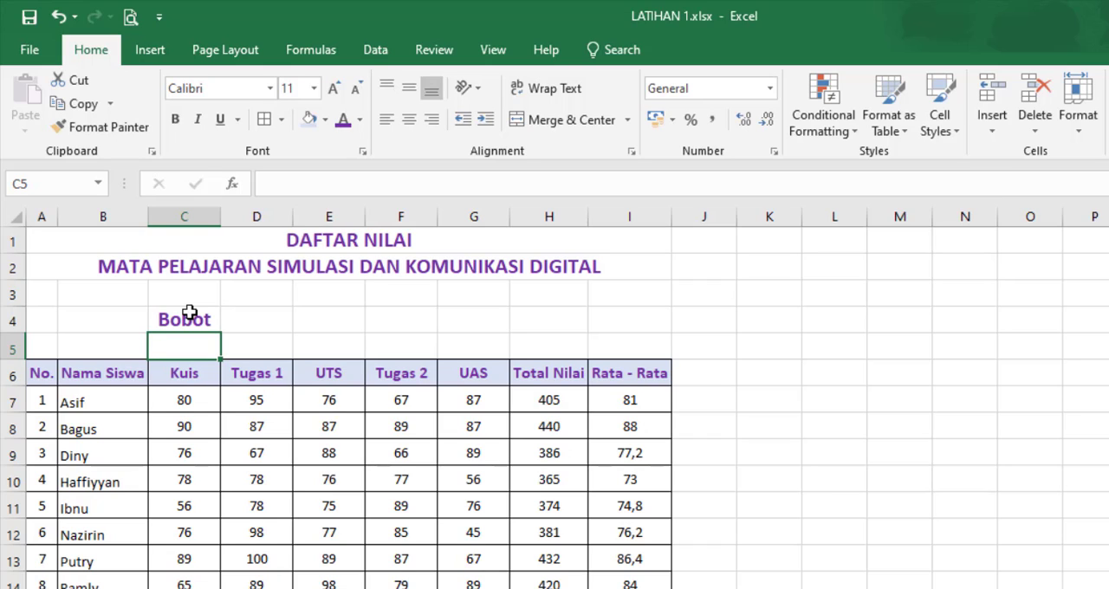
Step: Enter the weights 5, 5, 25, 5, 35 and 25 in C5:H5, above the Kuis to Total Nilai headings
type("5")
key("Tab")
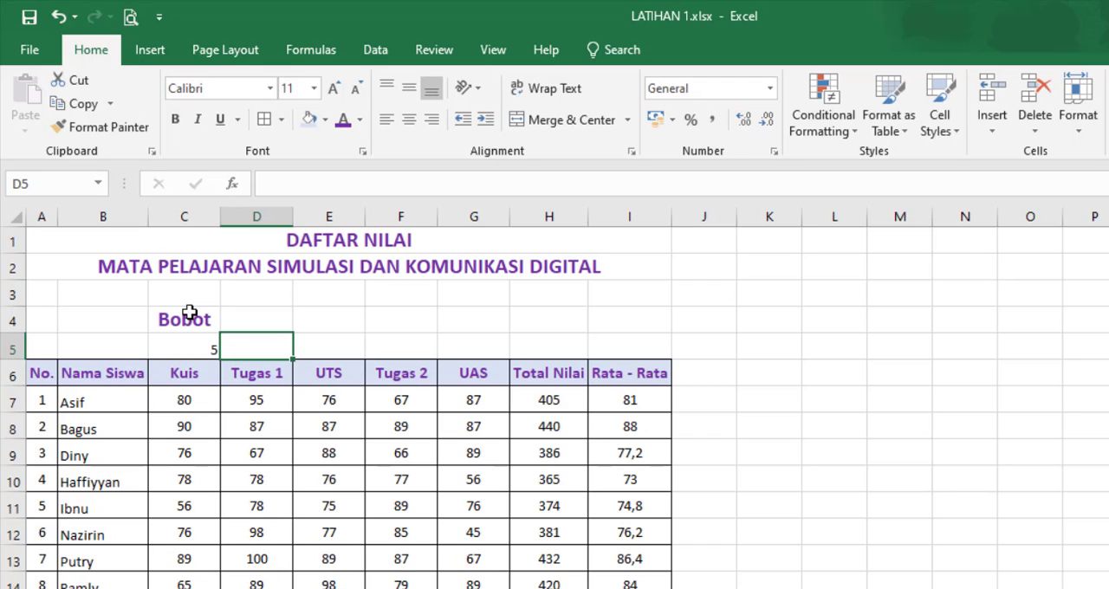
type("5")
key("Tab")
type("25")
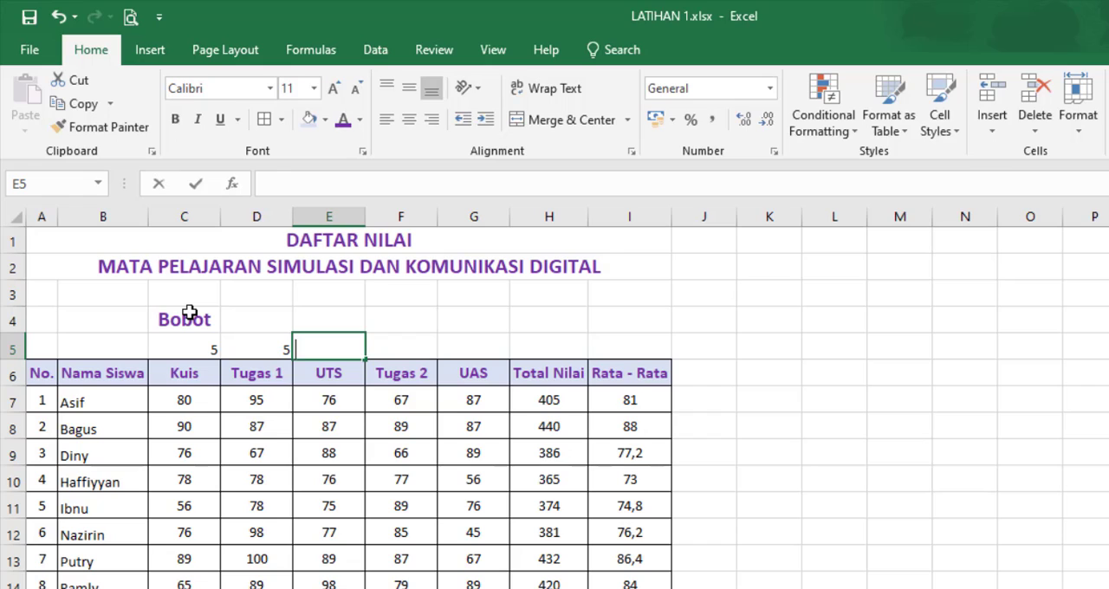
key("Tab")
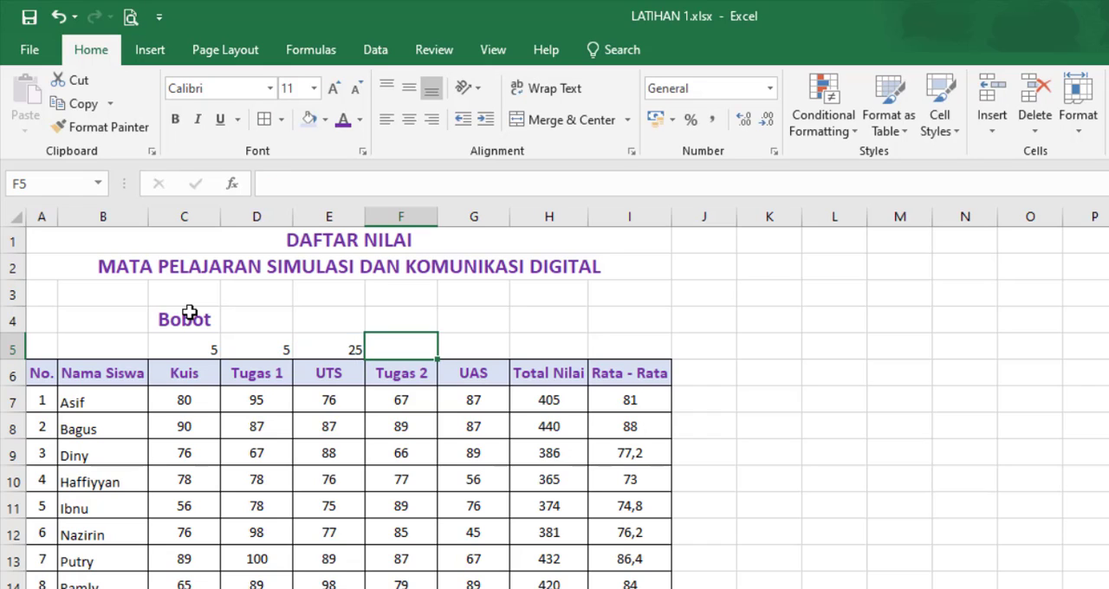
type("5")
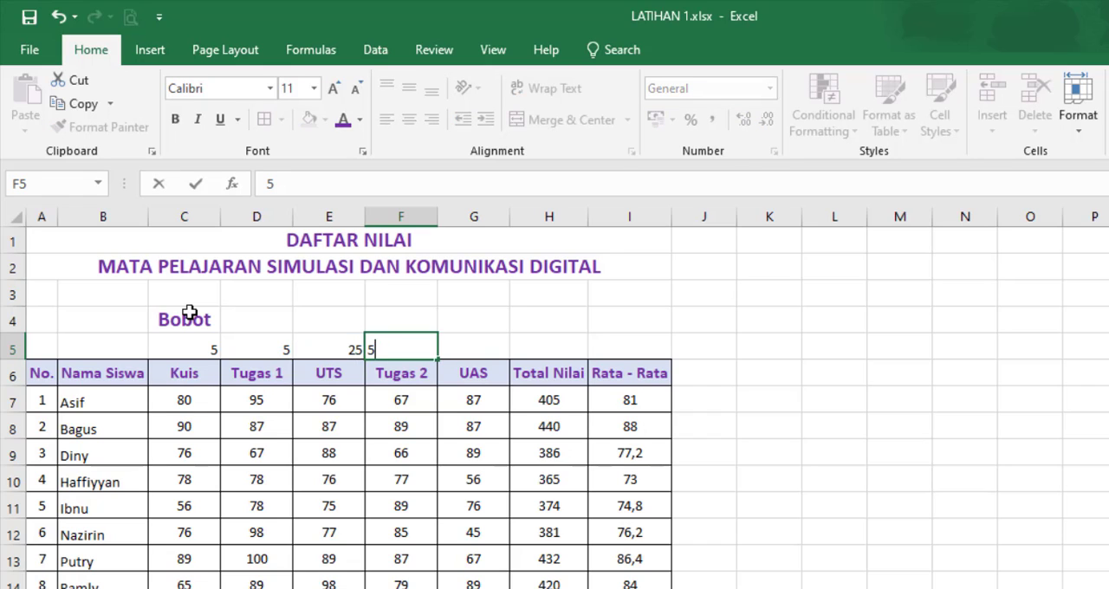
key("Tab")
type("35")
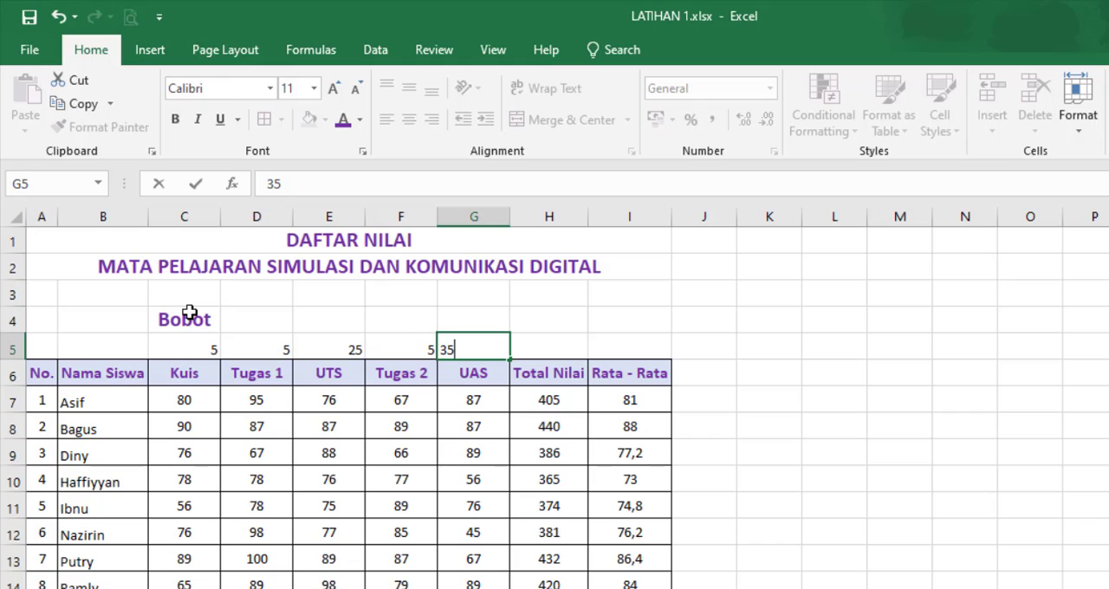
key("Tab")
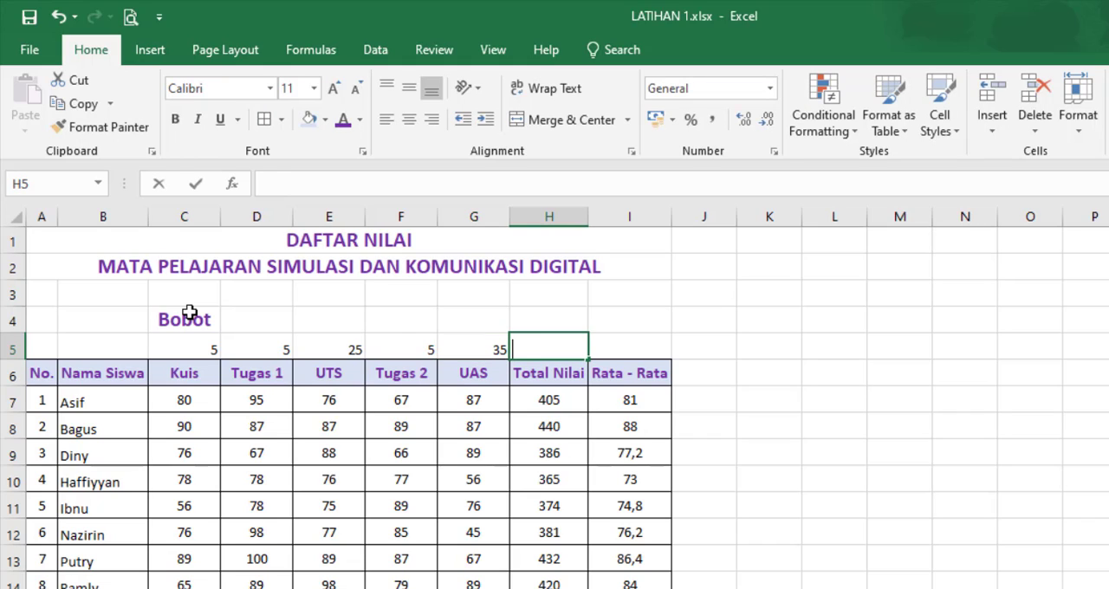
type("25")
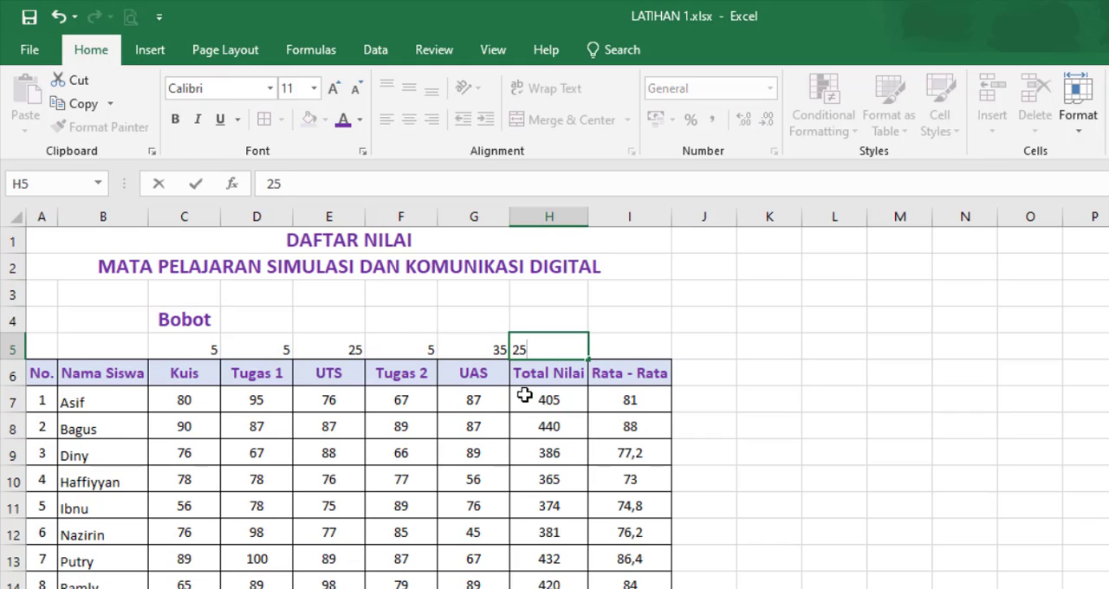
Step: Clear the students' Total Nilai results in H7:H16 and check the summary rows below them
left_click_drag(549, 396, 547, 586)
key("Delete")
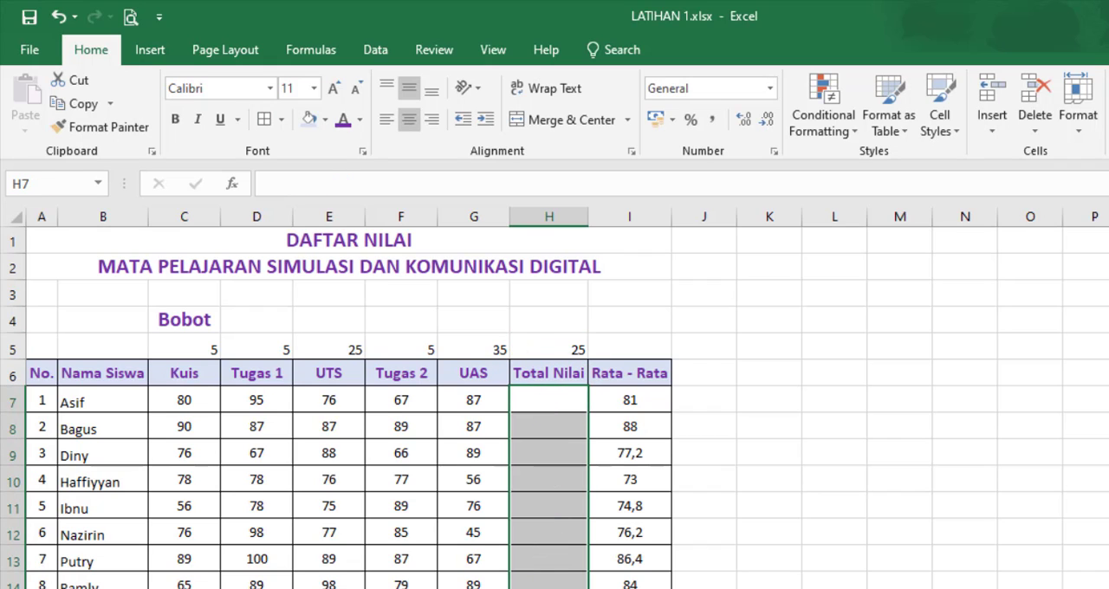
scroll(540, 582, "down", 2)
left_click_drag(559, 505, 556, 561)
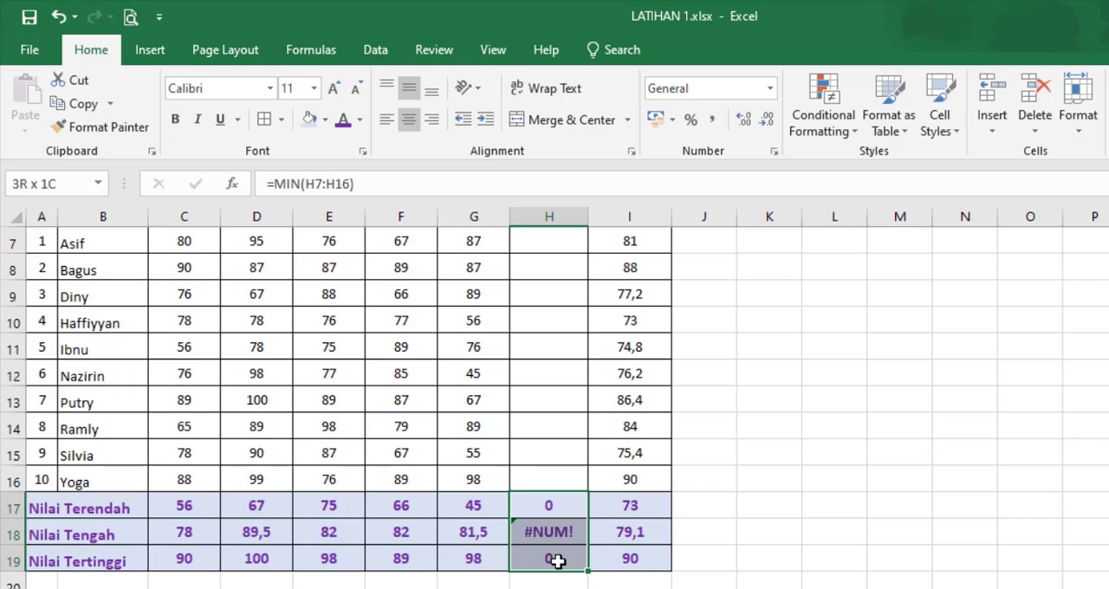
left_click(745, 581)
scroll(663, 466, "up", 2)
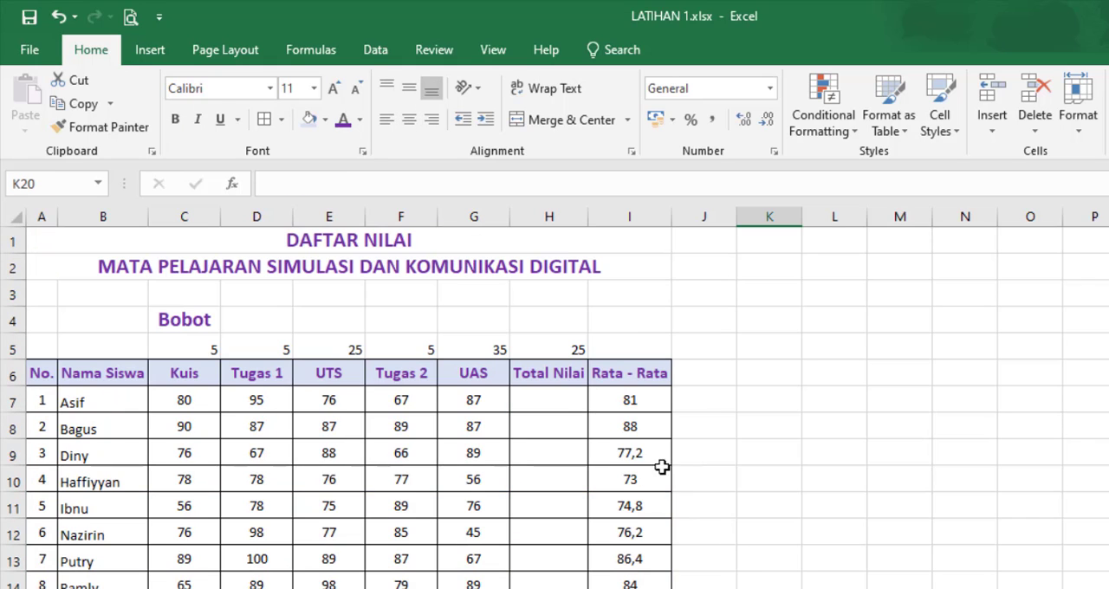
Step: Replace the Total Nilai heading in H6 with Proyek
left_click(555, 375)
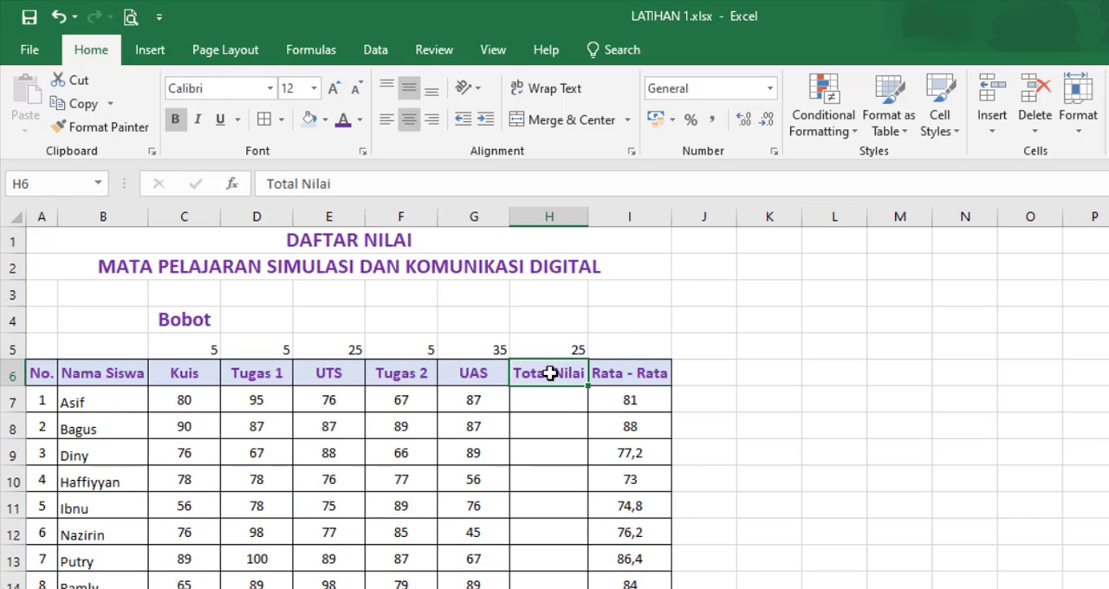
type("P")
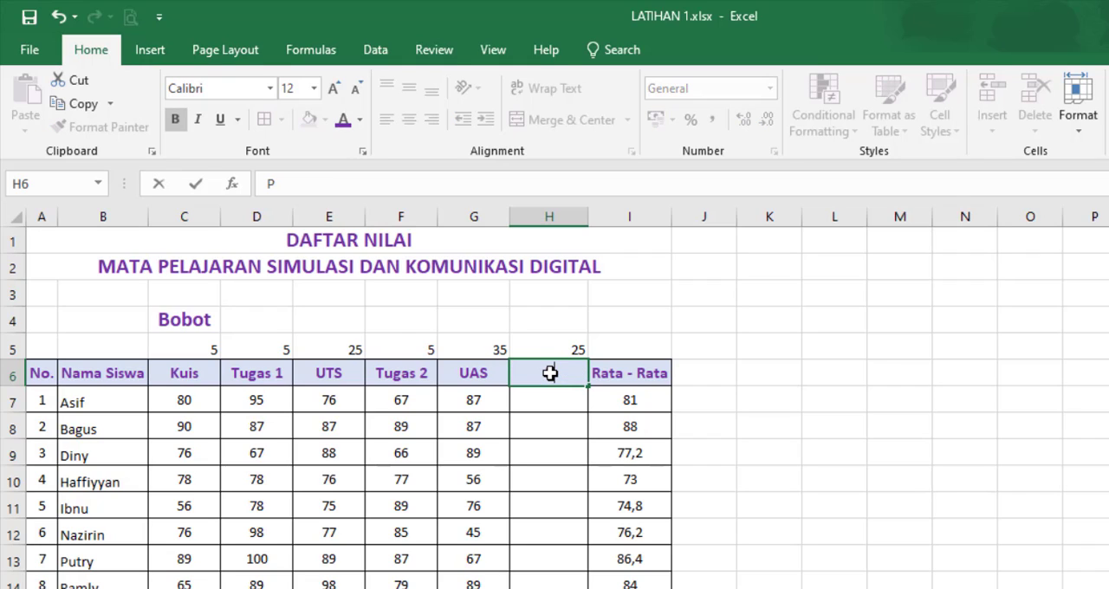
type("royek")
Step: Clear the students' results in the Rata - Rata column and rename its heading in I6 to Skor Akhir
left_click_drag(621, 403, 624, 588)
key("Delete")
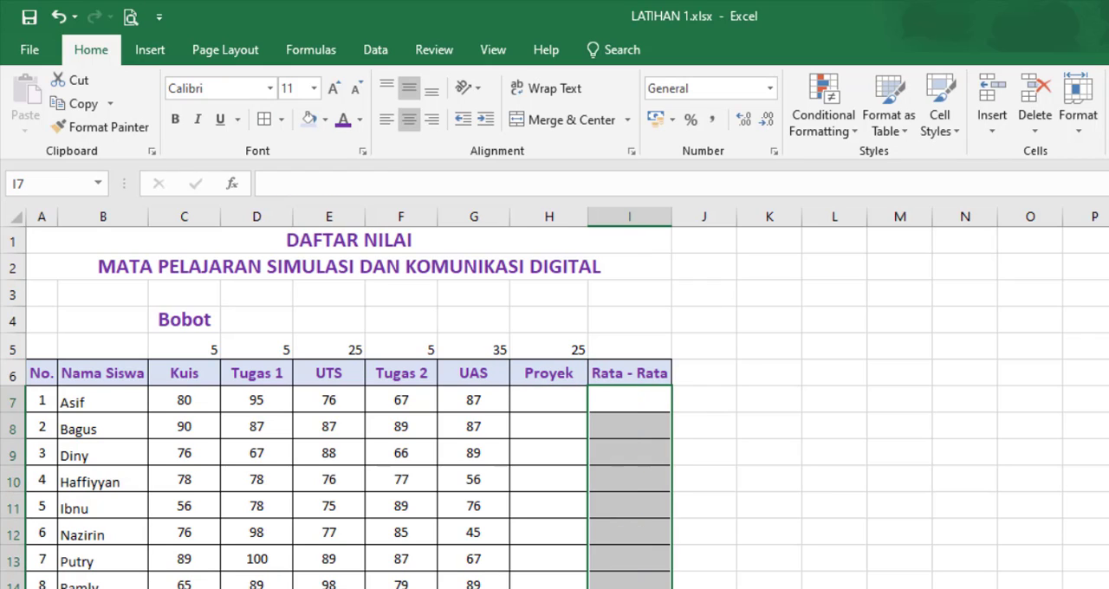
left_click(653, 371)
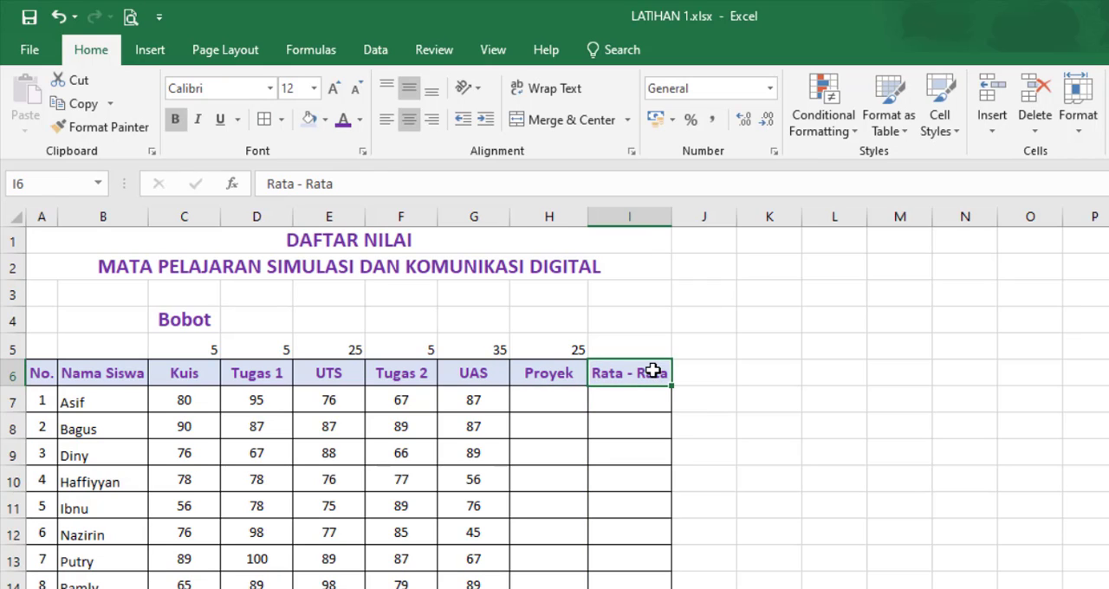
double_click(653, 371)
type("Skor Akhir")
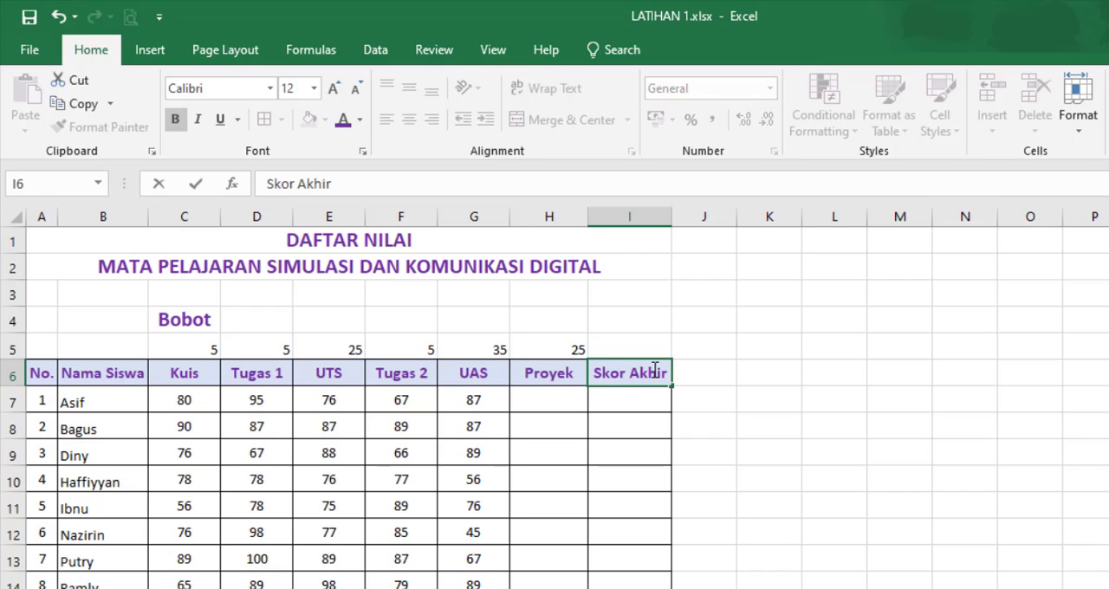
left_click(728, 472)
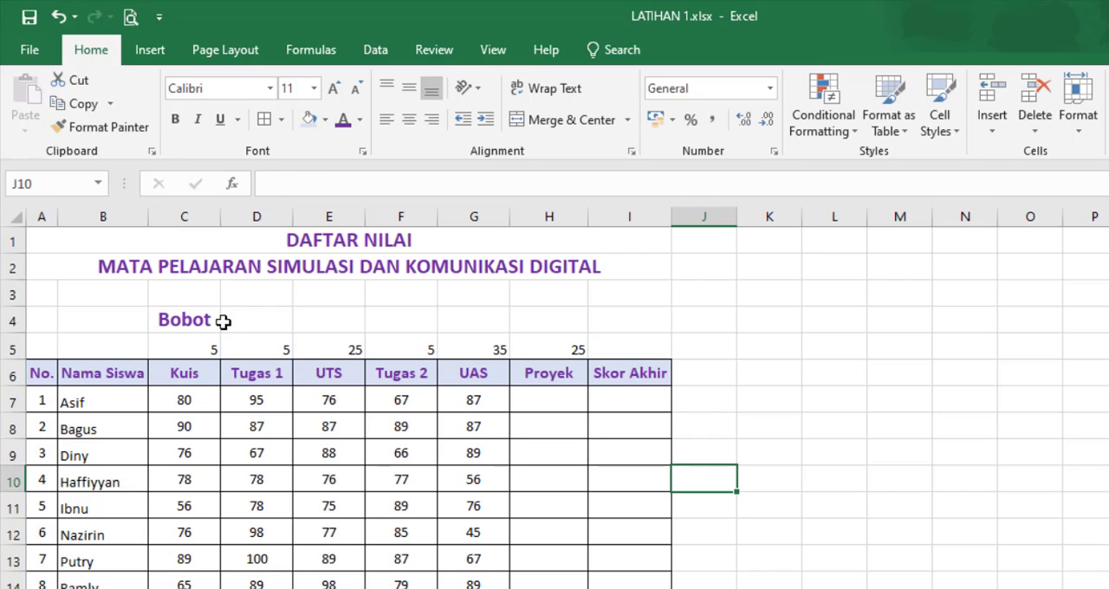
Step: Add all borders to C4:H5, and merge and center the Bobot heading across C4:H4
left_click_drag(193, 319, 550, 350)
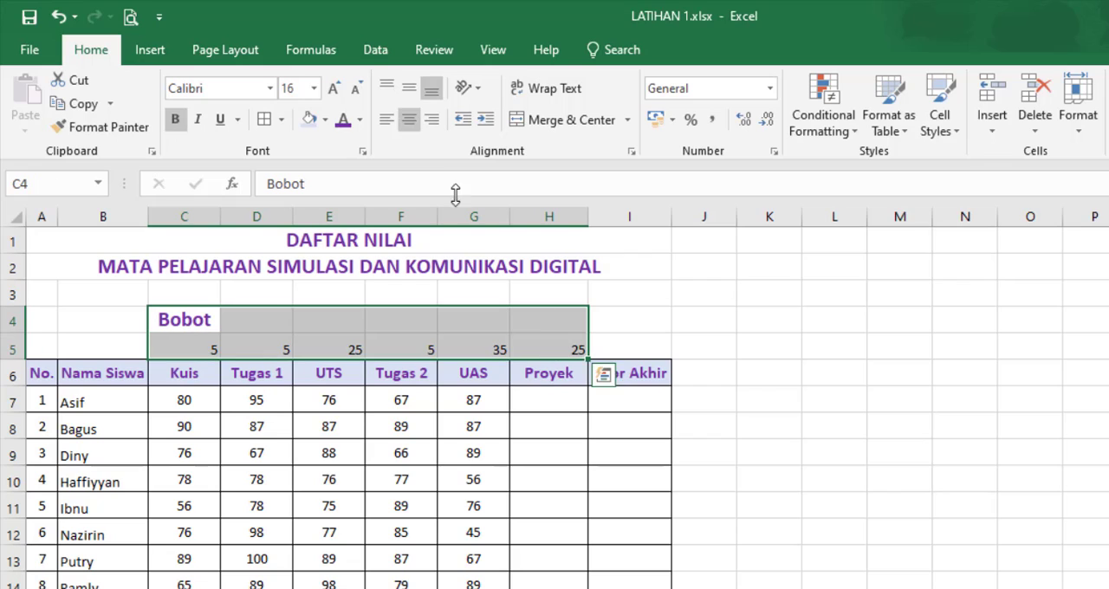
left_click_drag(194, 317, 515, 308)
left_click(547, 129)
left_click(702, 317)
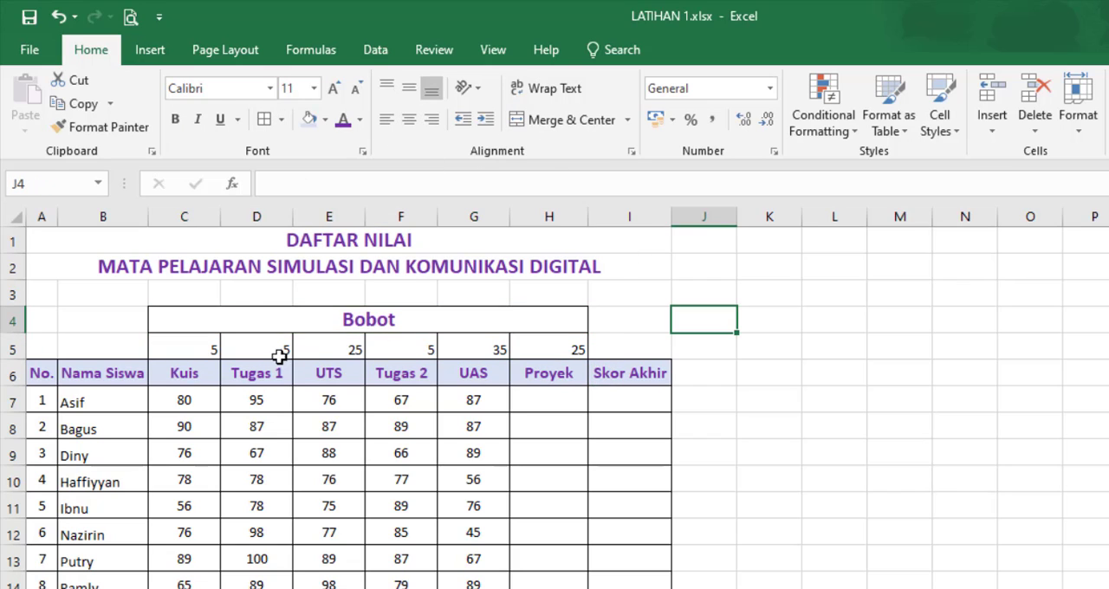
Step: Format the weights in C5:H5 as bold, purple, size 12 text, centered horizontally and vertically
left_click_drag(186, 342, 525, 341)
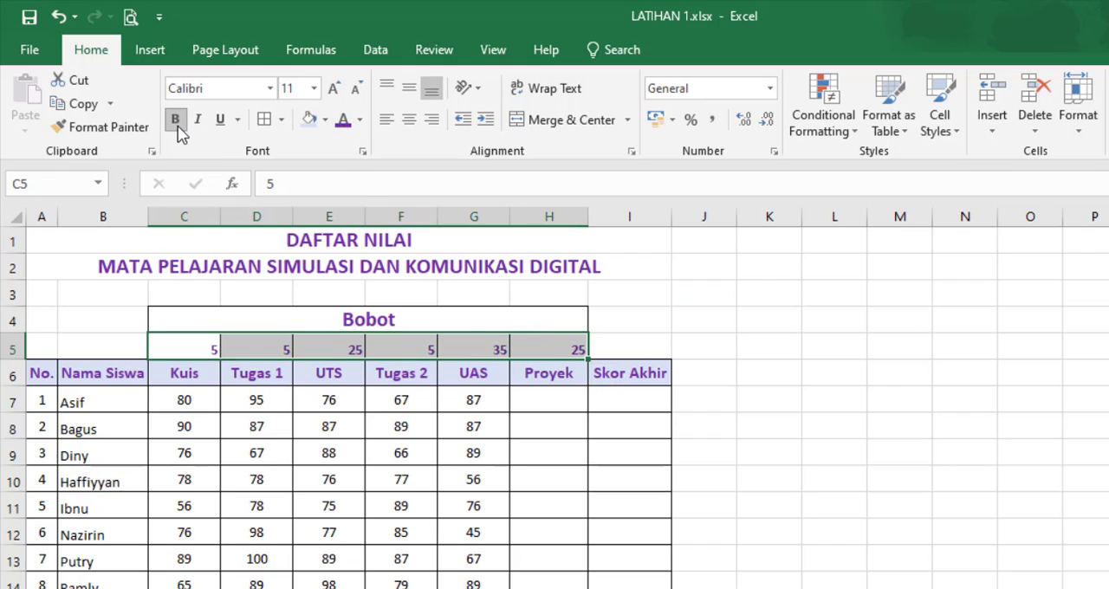
left_click(314, 89)
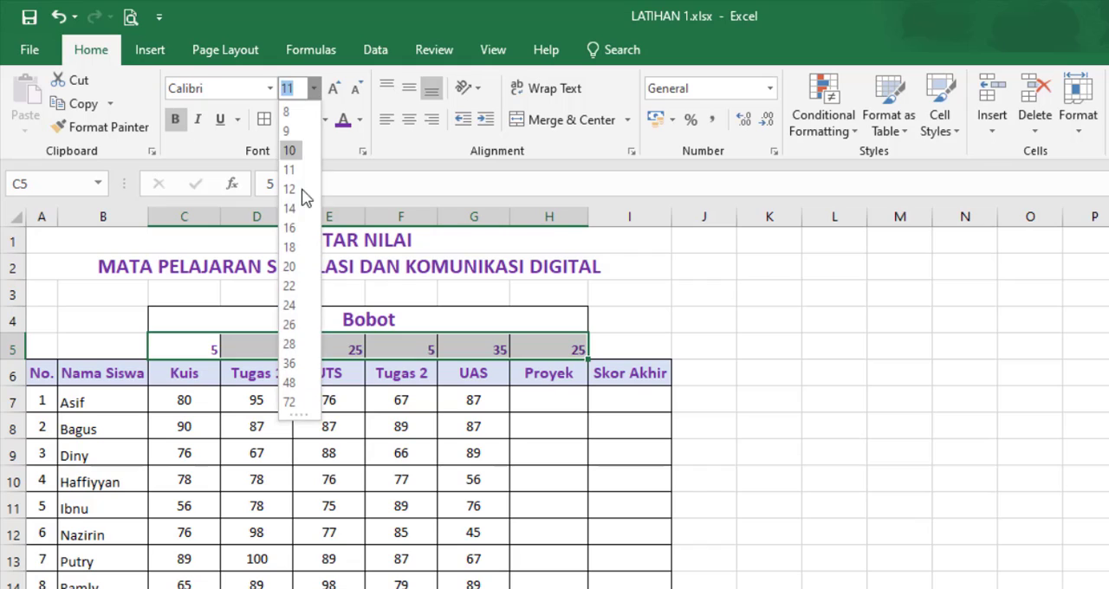
left_click(292, 189)
left_click(411, 119)
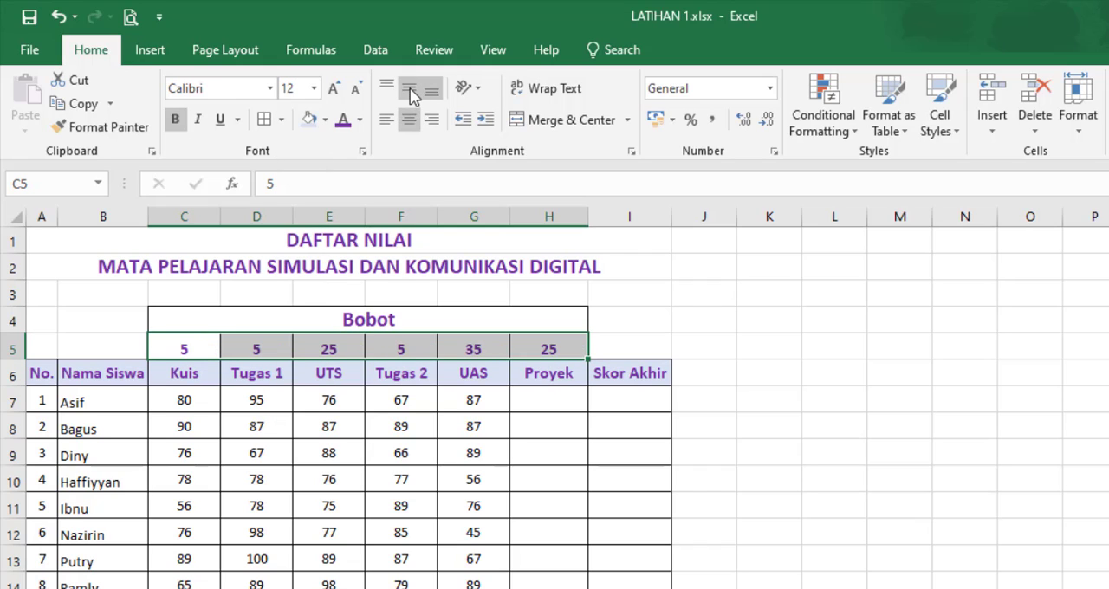
left_click(685, 349)
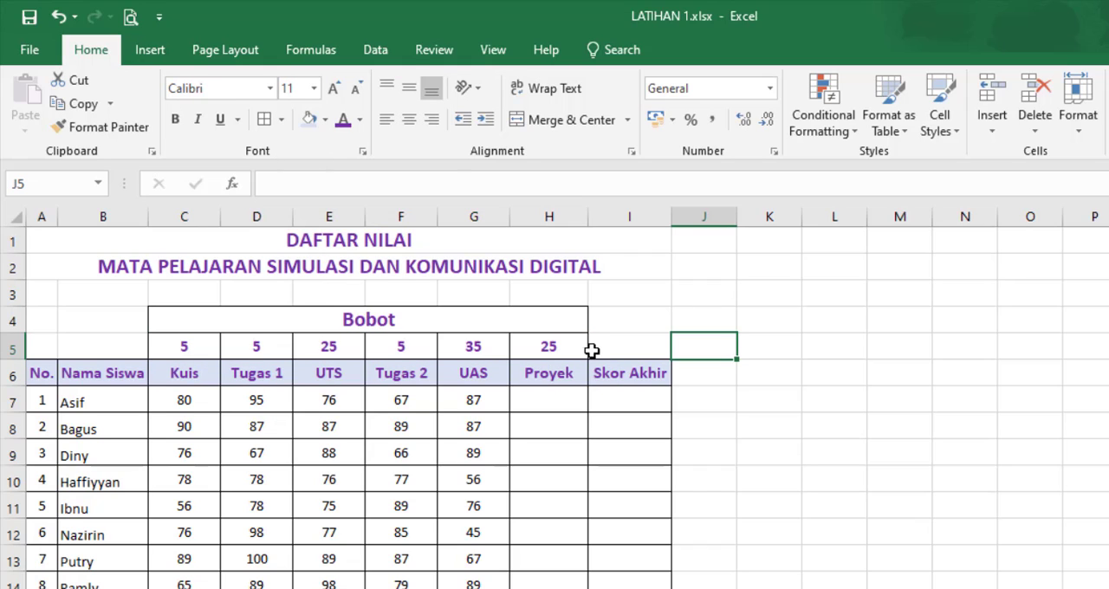
Step: Fill the merged Bobot heading cell with the same light blue as the table's header row
left_click(446, 319)
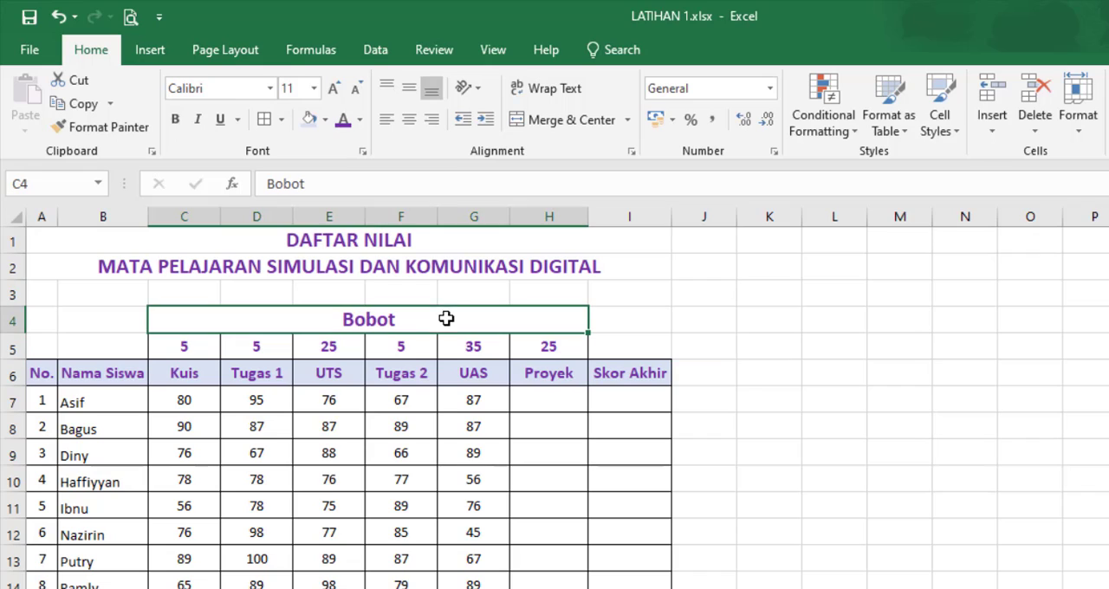
left_click(314, 123)
left_click(776, 420)
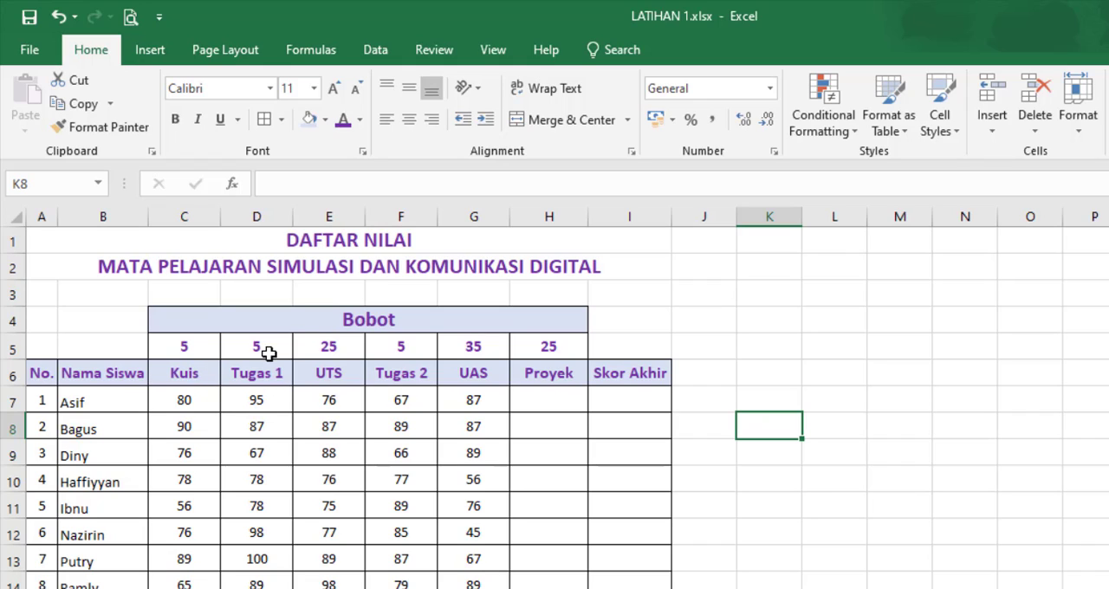
Step: Go through the score column headings in row 6 one by one, from Kuis to Proyek
left_click_drag(158, 374, 498, 382)
left_click(181, 374)
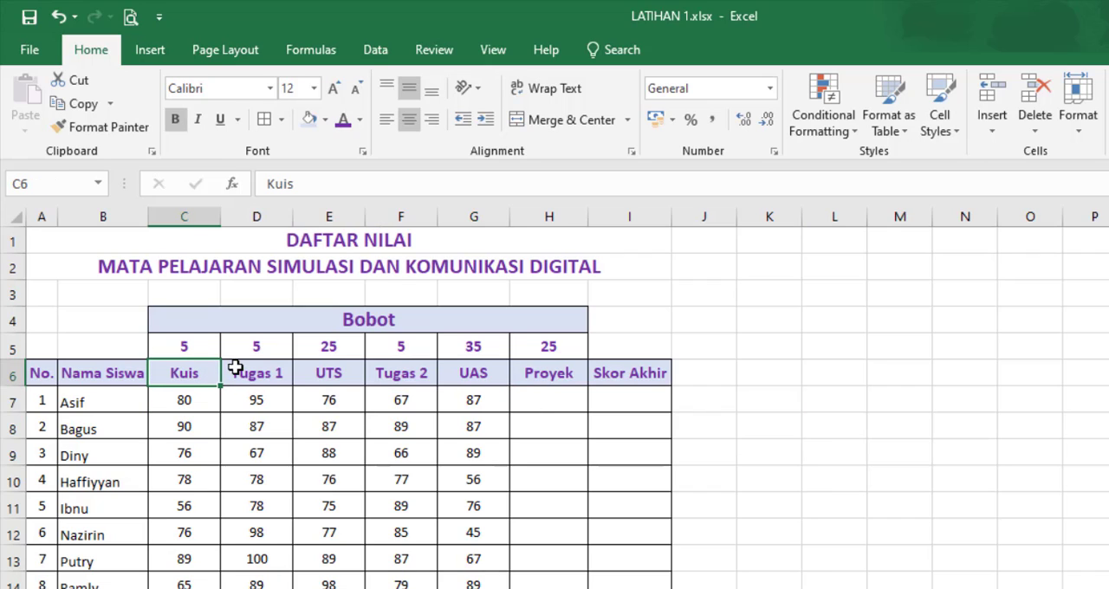
left_click(269, 373)
left_click(355, 373)
left_click(405, 374)
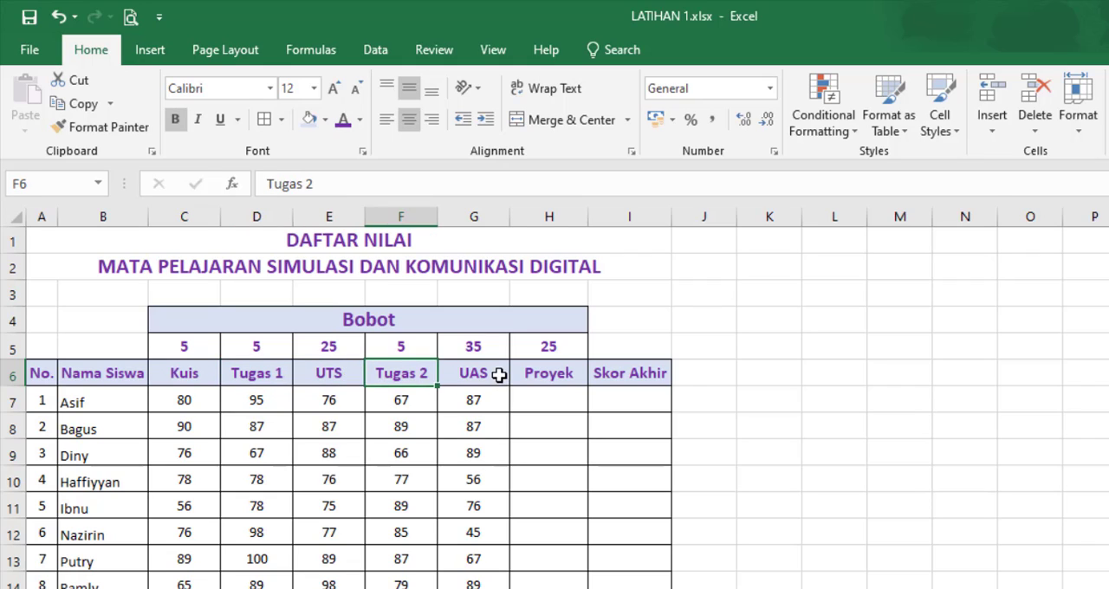
left_click(501, 374)
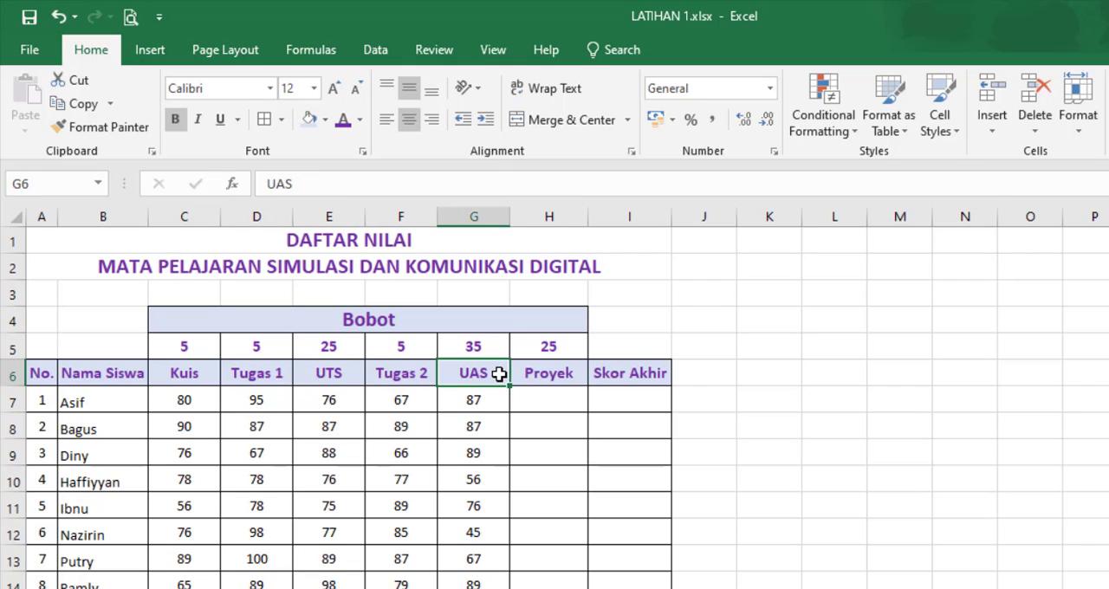
left_click(557, 374)
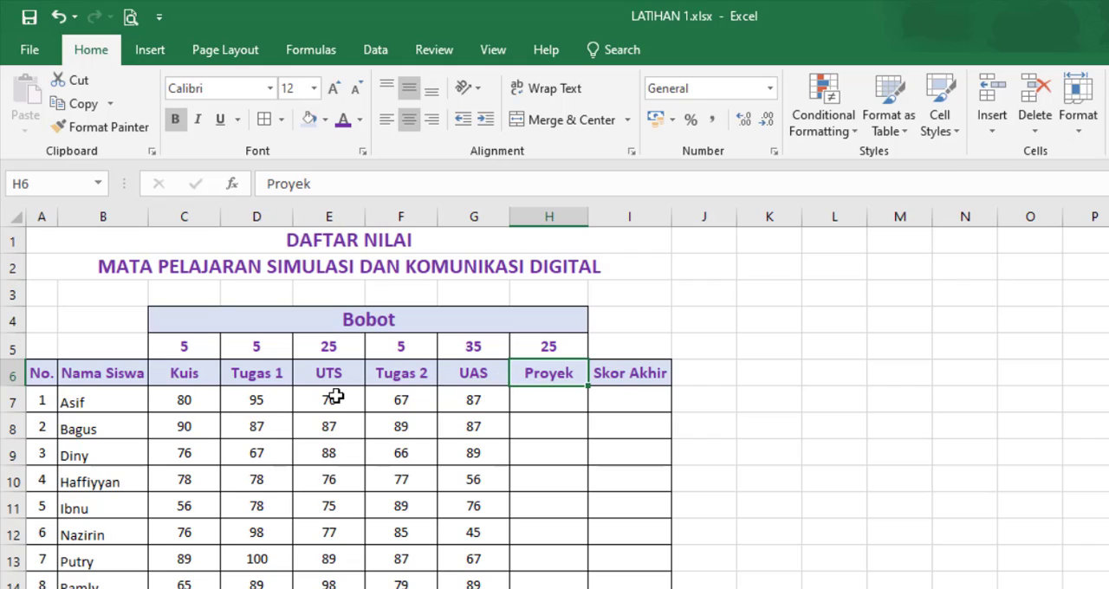
Step: Match each score heading from Kuis to Proyek in row 6 with its weight above in row 5
left_click(192, 375)
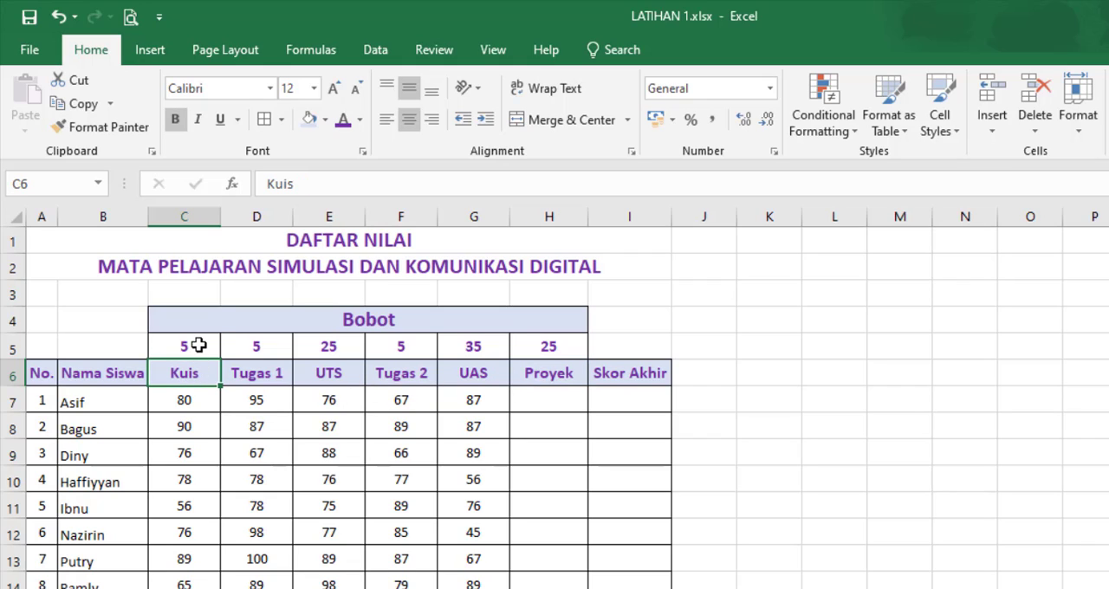
left_click(198, 346)
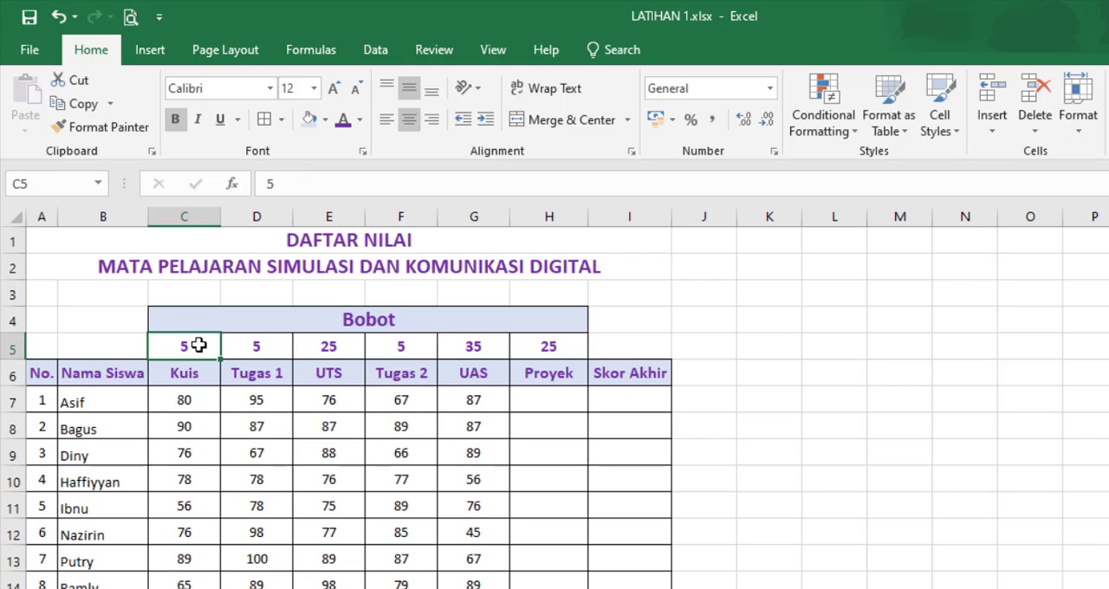
left_click(270, 375)
left_click(266, 346)
left_click(336, 373)
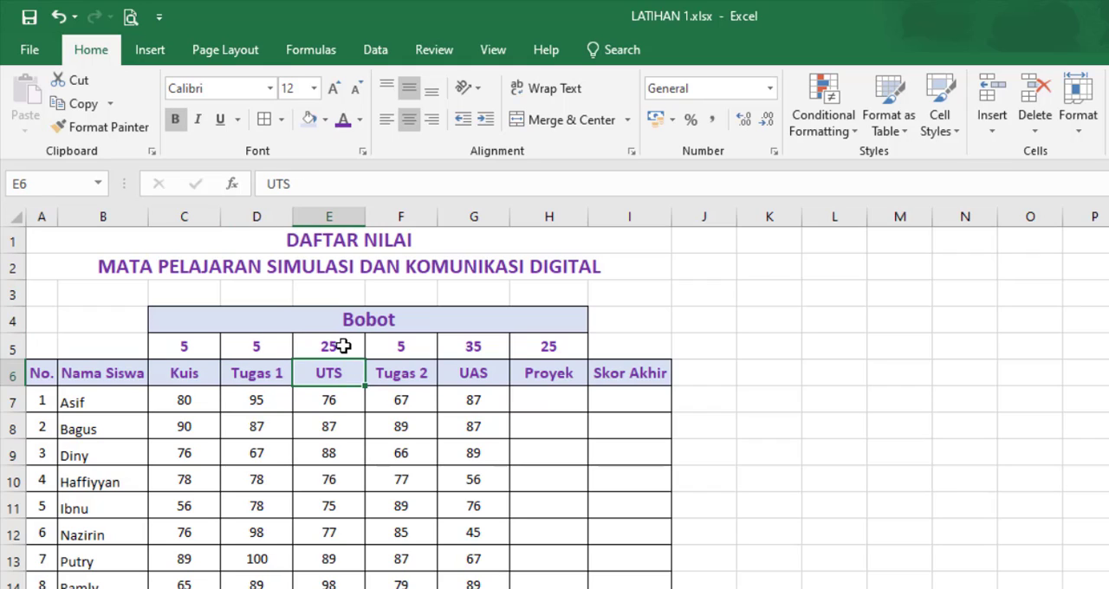
left_click(344, 346)
left_click(419, 374)
left_click(418, 348)
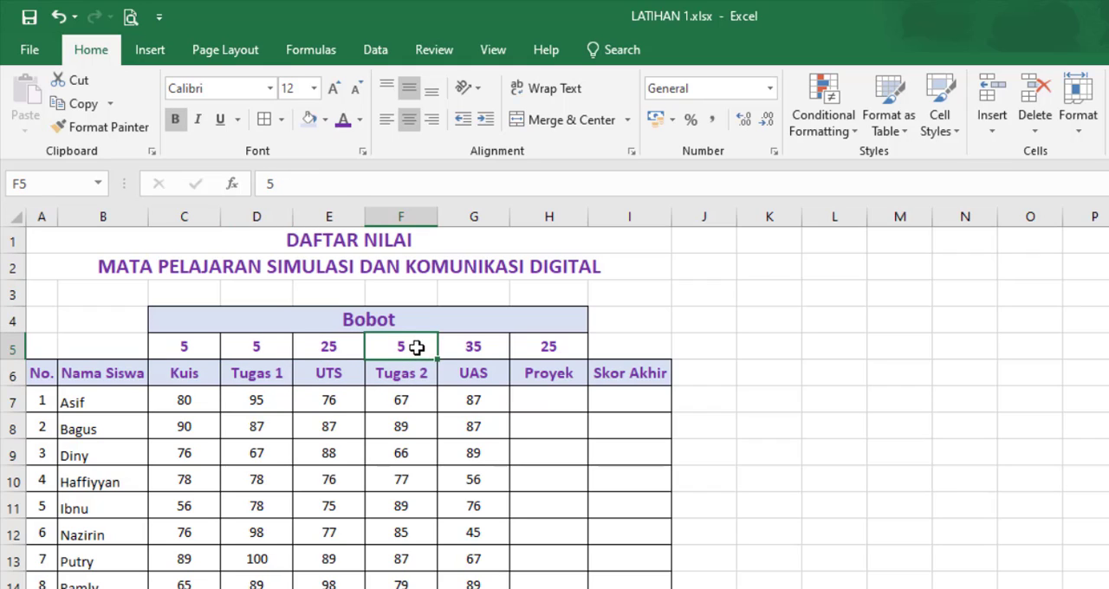
left_click(489, 372)
left_click(482, 347)
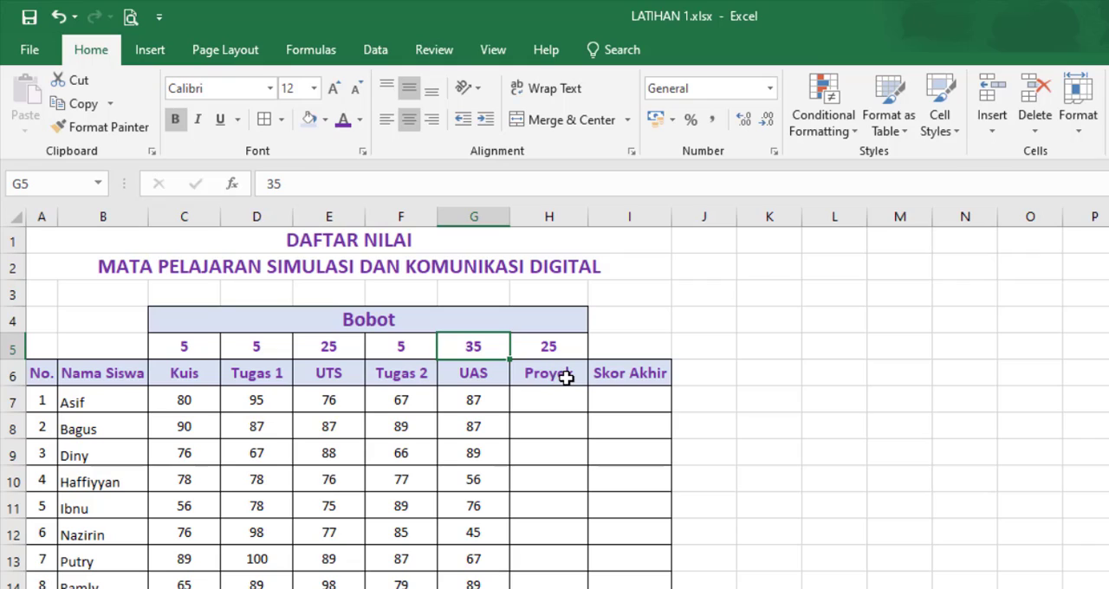
left_click(567, 376)
left_click(557, 338)
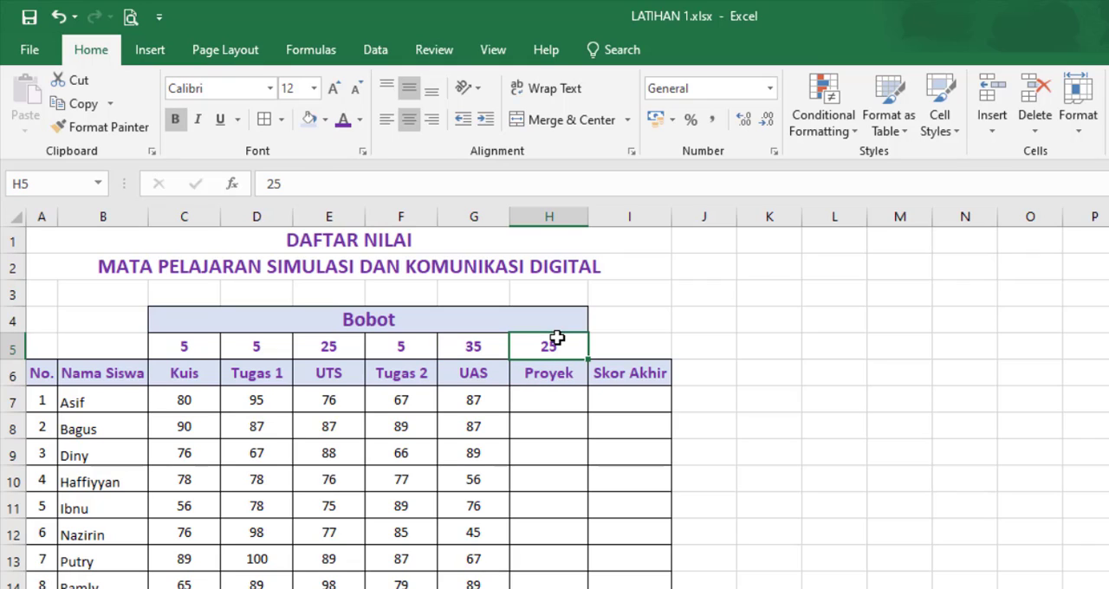
Step: Enter Proyek scores 67 and 78 in H7:H8, and 65, 78 and 90 in H10:H12
left_click(563, 402)
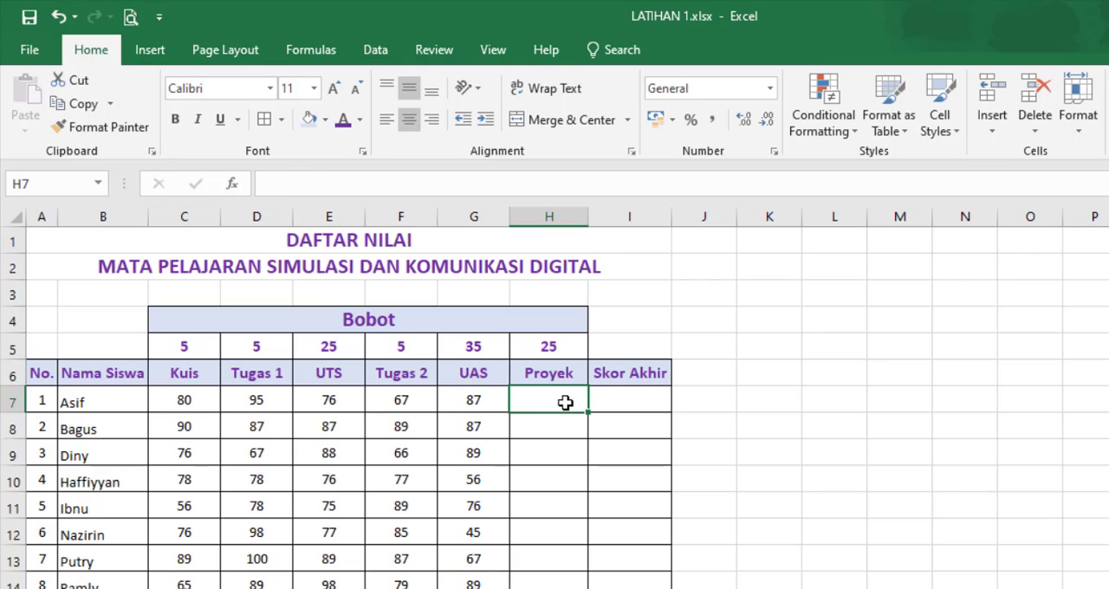
type("67")
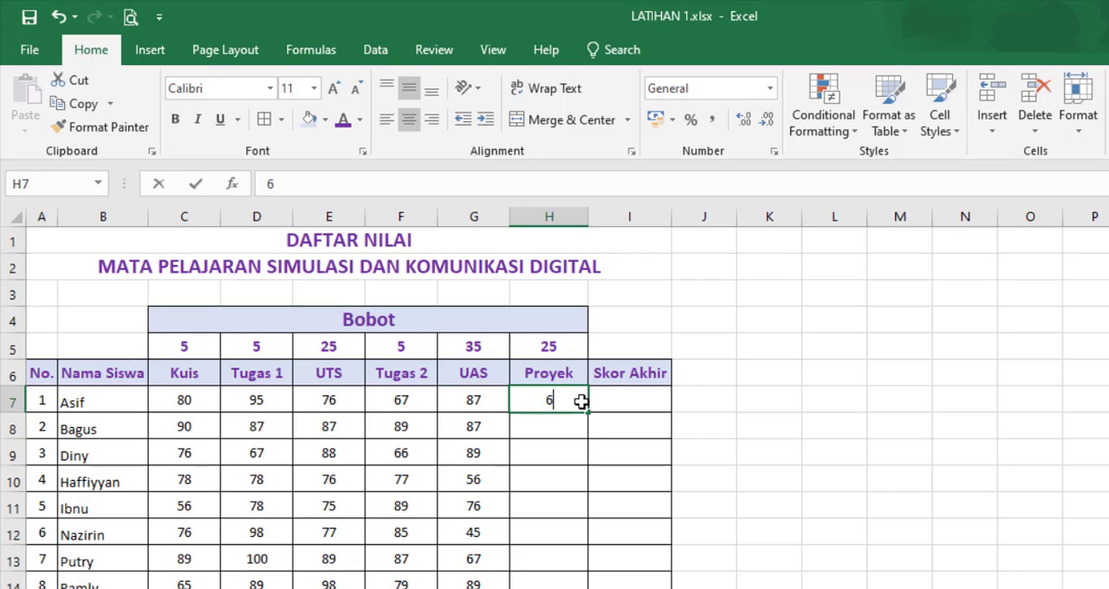
key("Return")
type("78")
key("Return")
key("Return")
type("65")
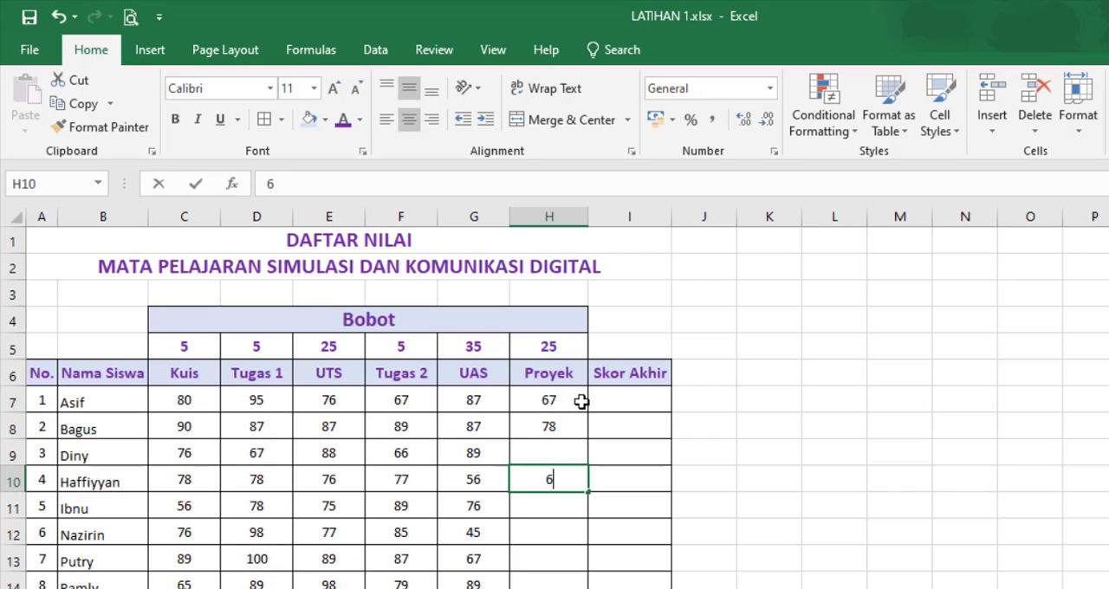
key("Return")
key("Return")
type("90")
Step: Enter the Proyek scores 78, 66, 78 and 90 for the last four students in H13:H16
key("Return")
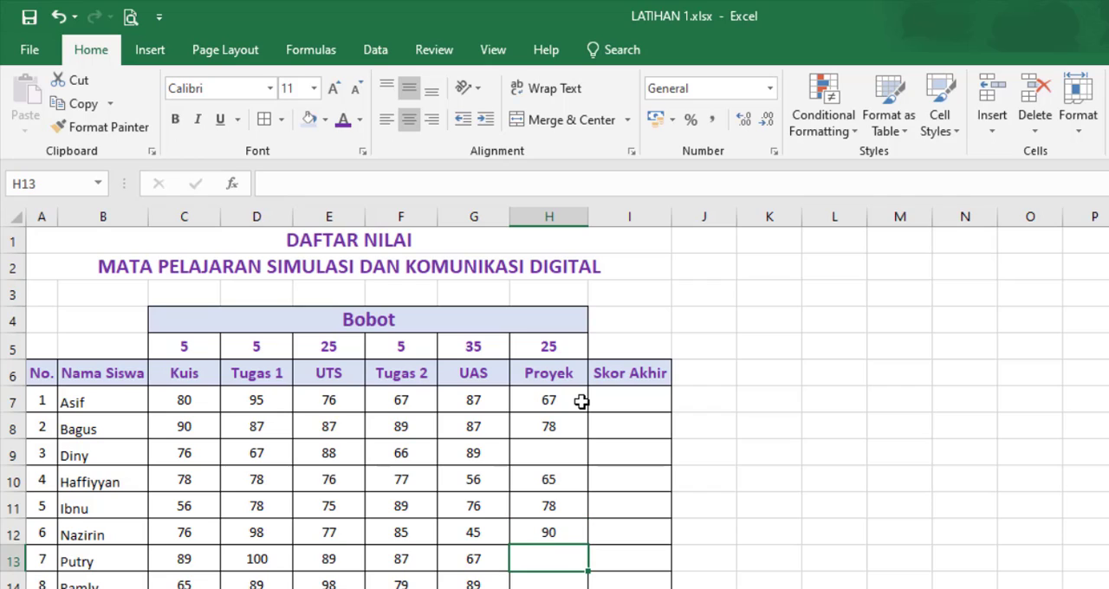
type("78")
key("Return")
type("66")
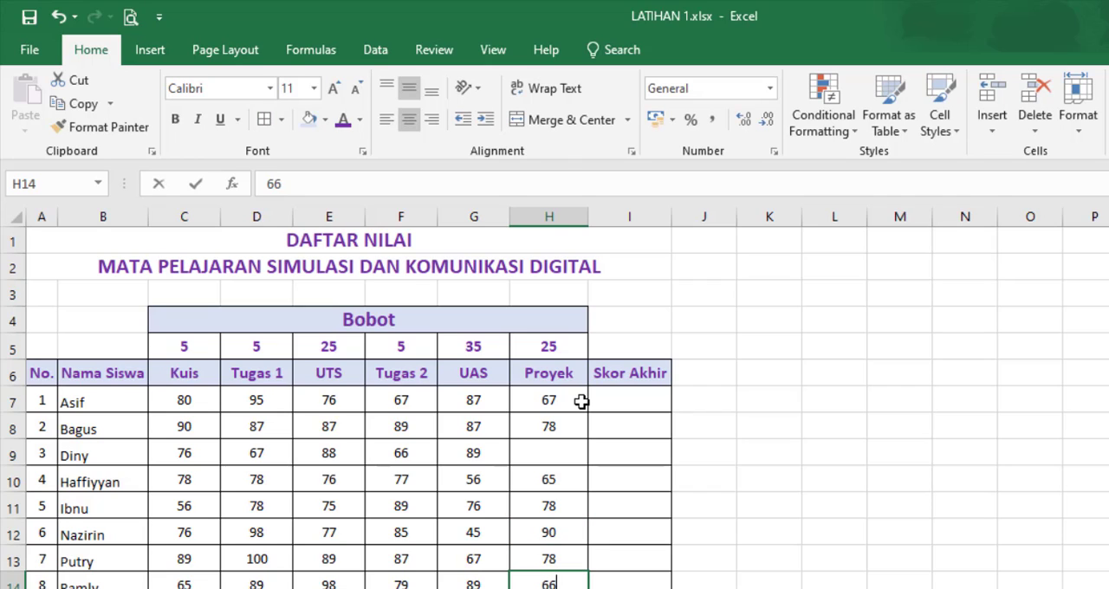
key("Return")
type("78")
key("Return")
type("0")
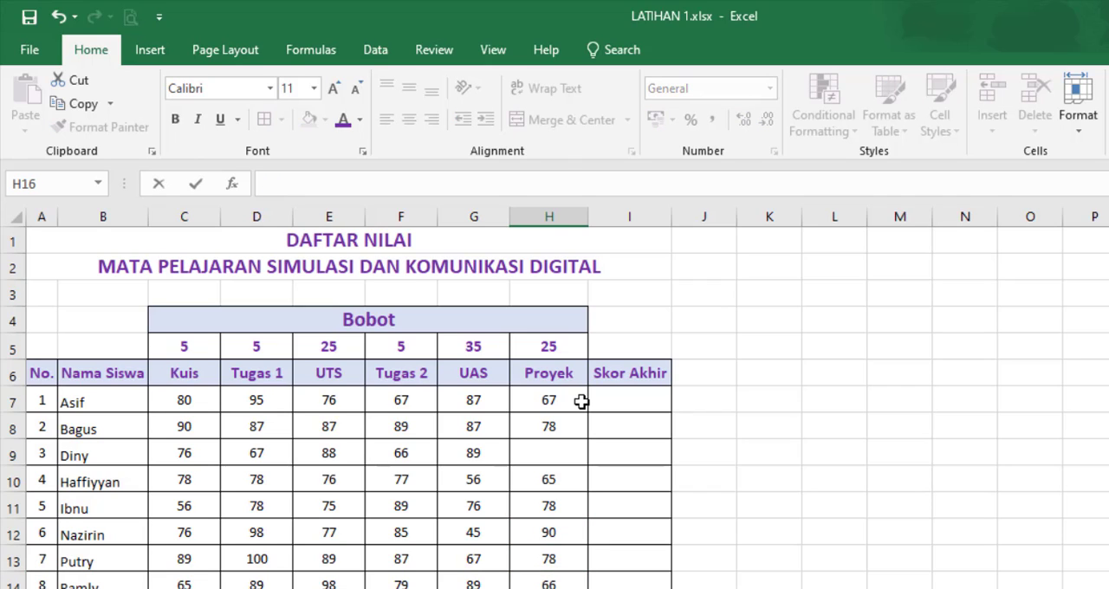
key("Return")
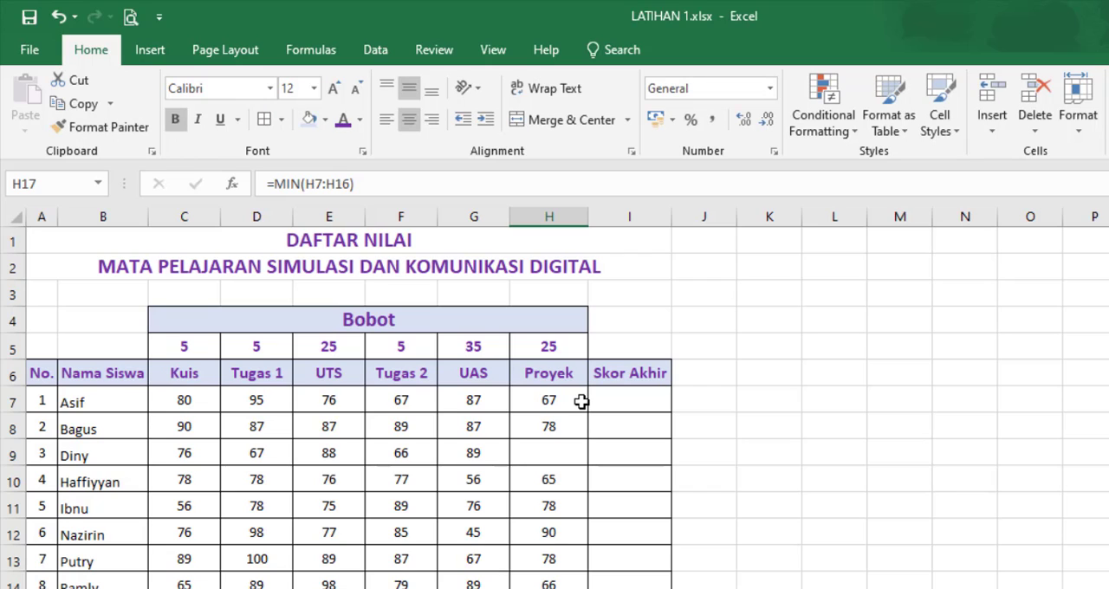
Step: Fill in the skipped Proyek score in H9 with 89
left_click(518, 453)
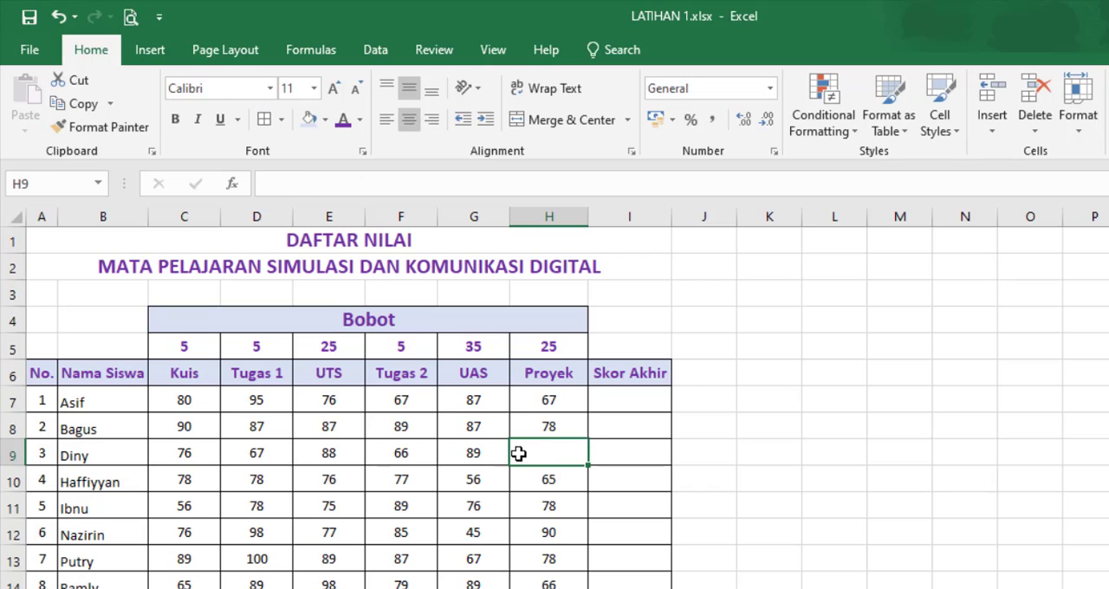
type("89")
left_click(650, 455)
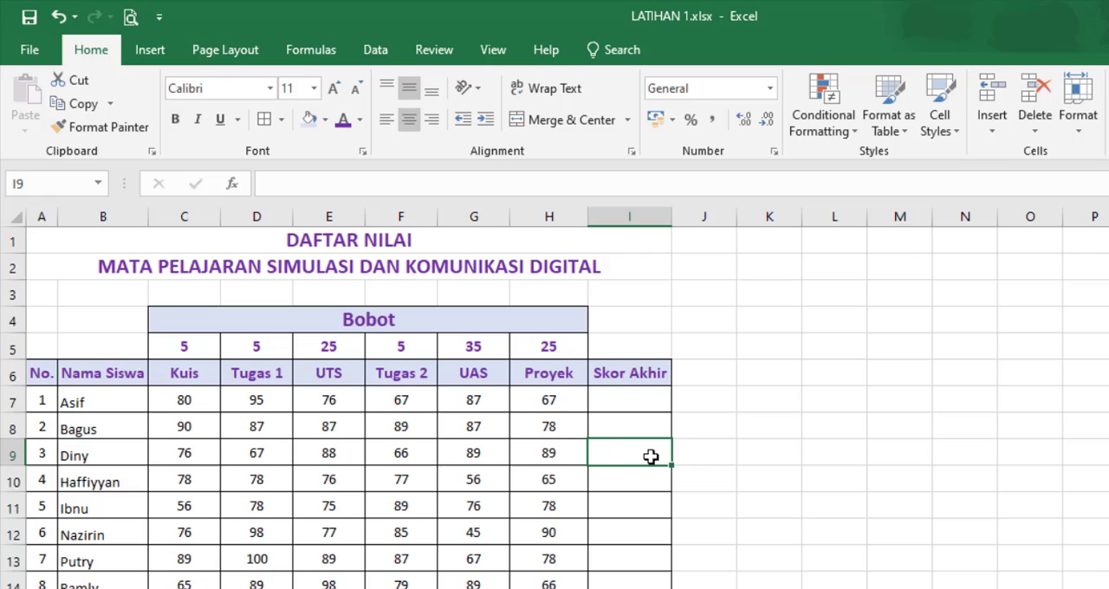
Step: Examine the first student's scores in C7:H7 against the corresponding weights in C5:H5
left_click(638, 400)
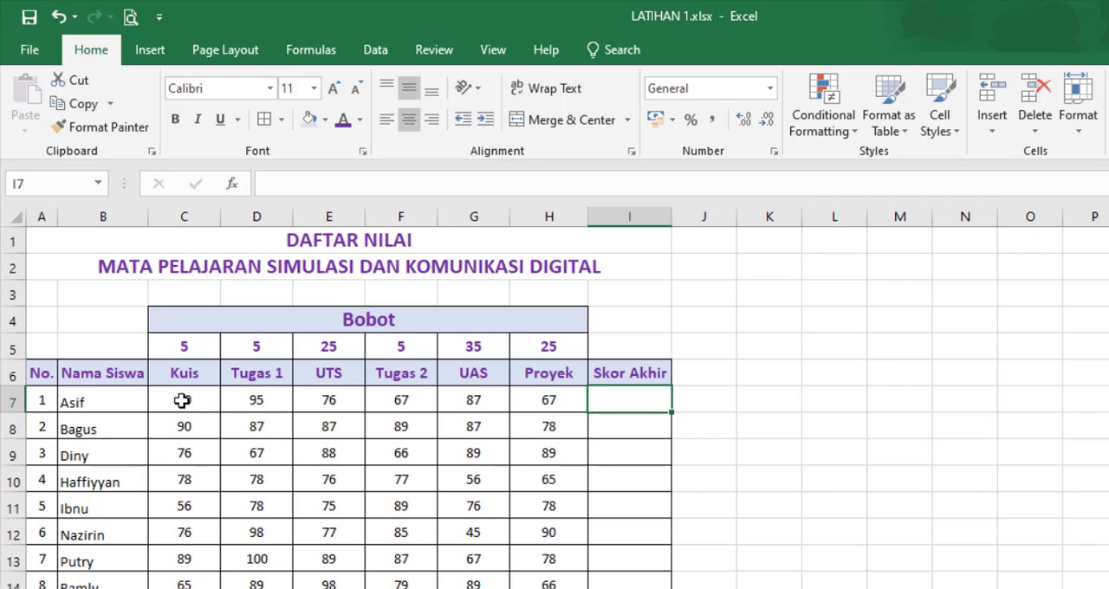
left_click_drag(175, 400, 574, 391)
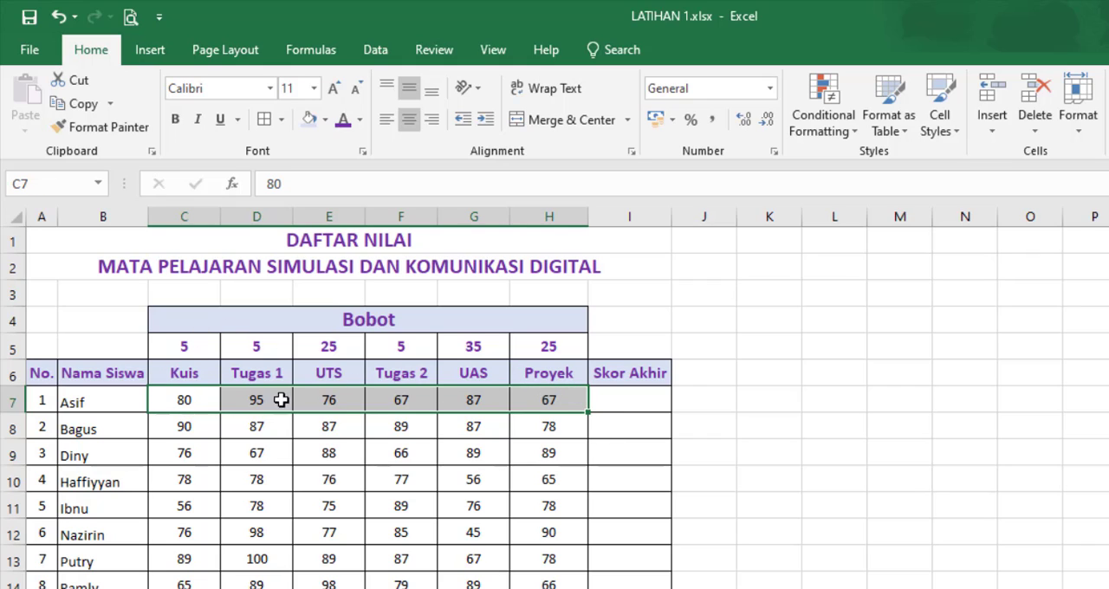
left_click_drag(181, 347, 550, 350)
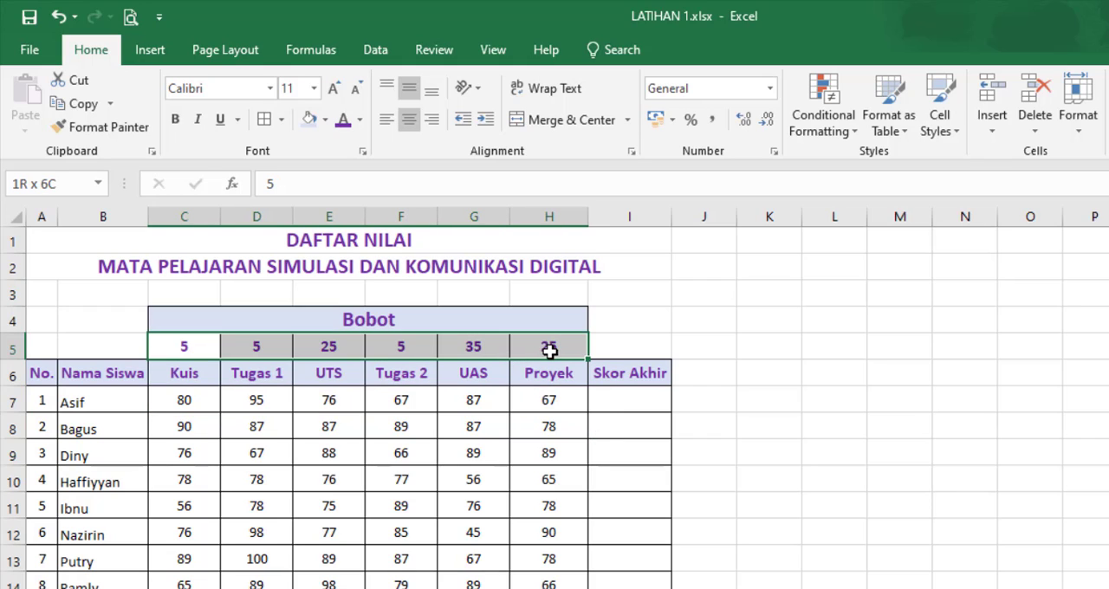
left_click(556, 400)
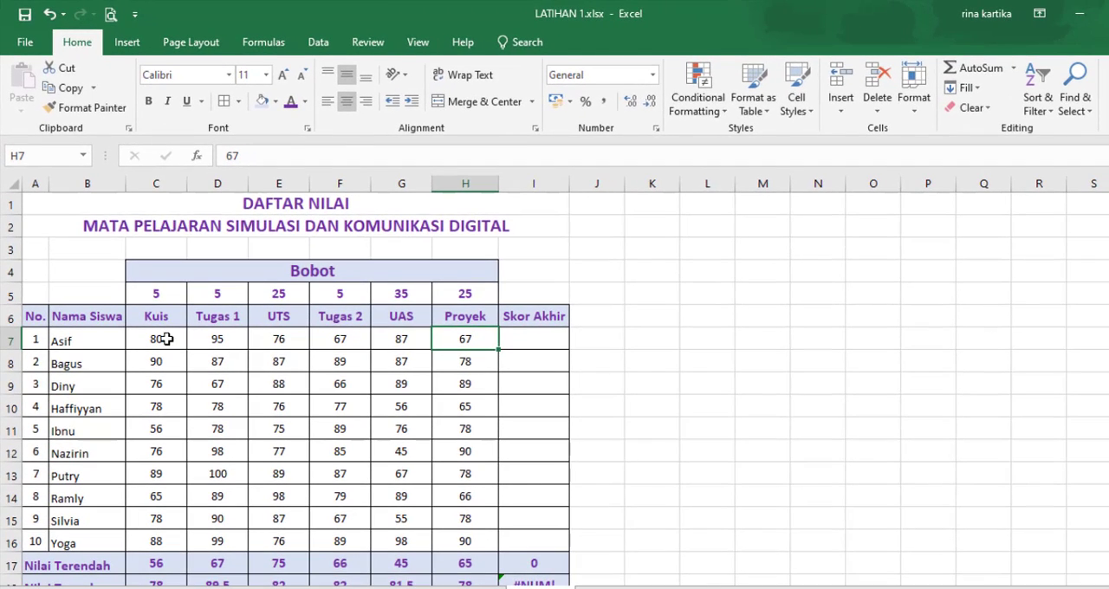
left_click(165, 339)
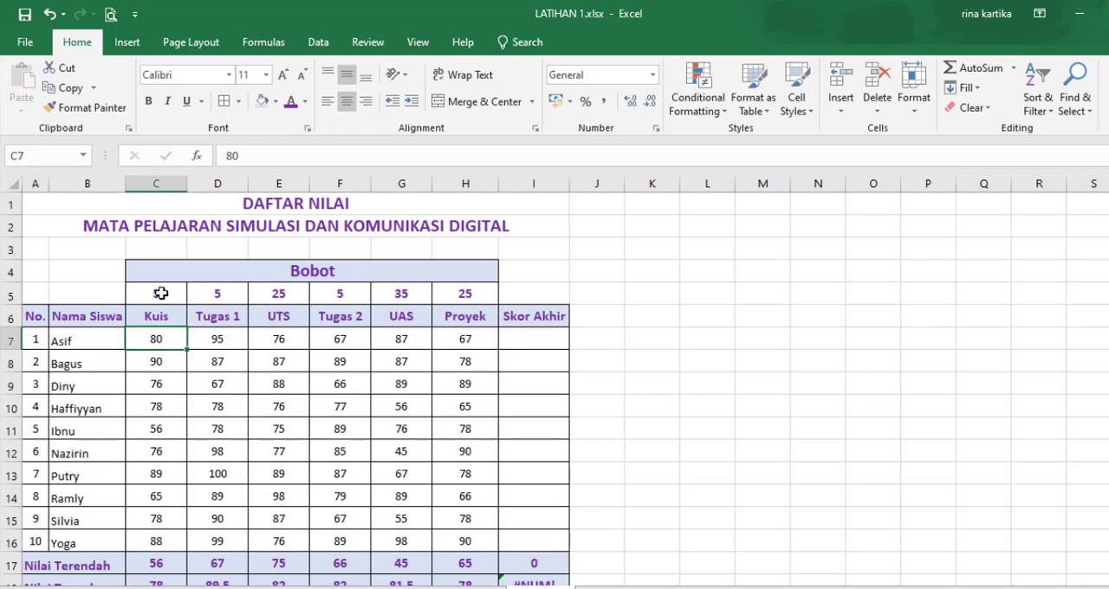
left_click(162, 294)
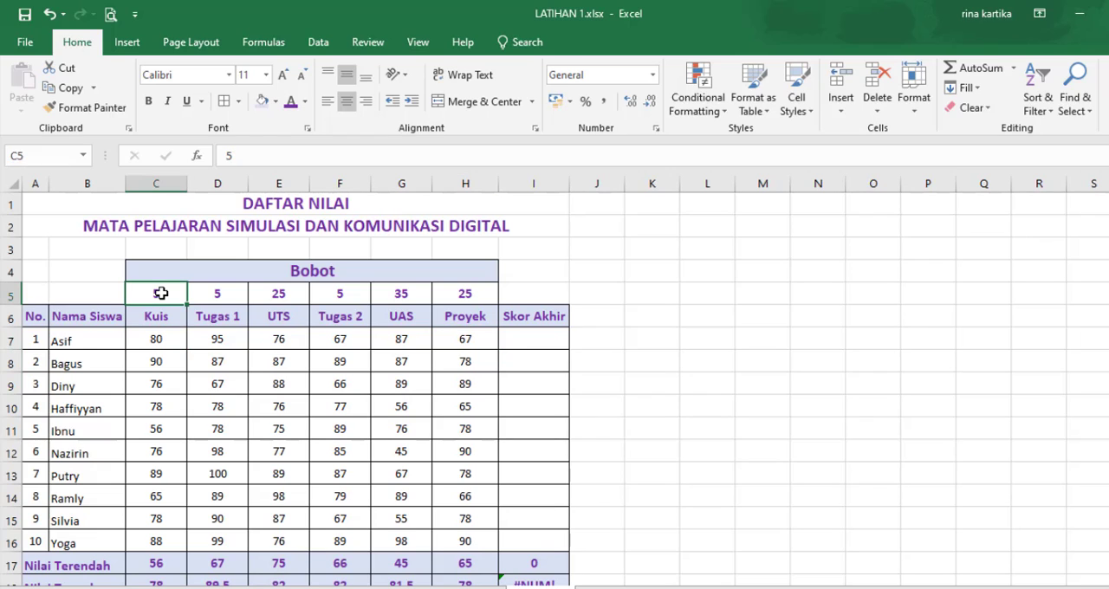
left_click(221, 336)
left_click(220, 291)
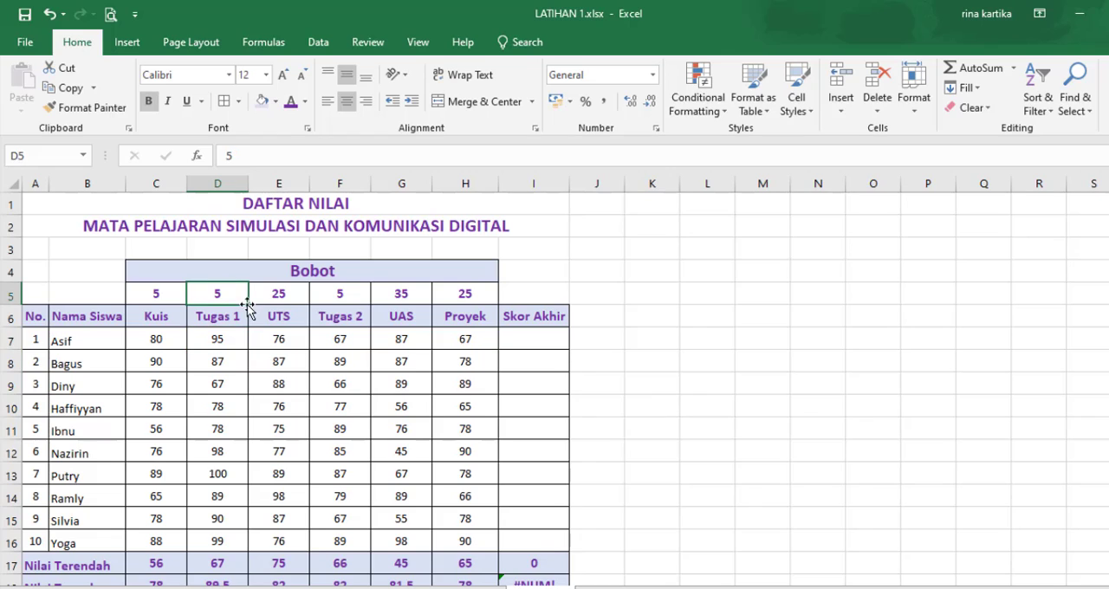
left_click(283, 318)
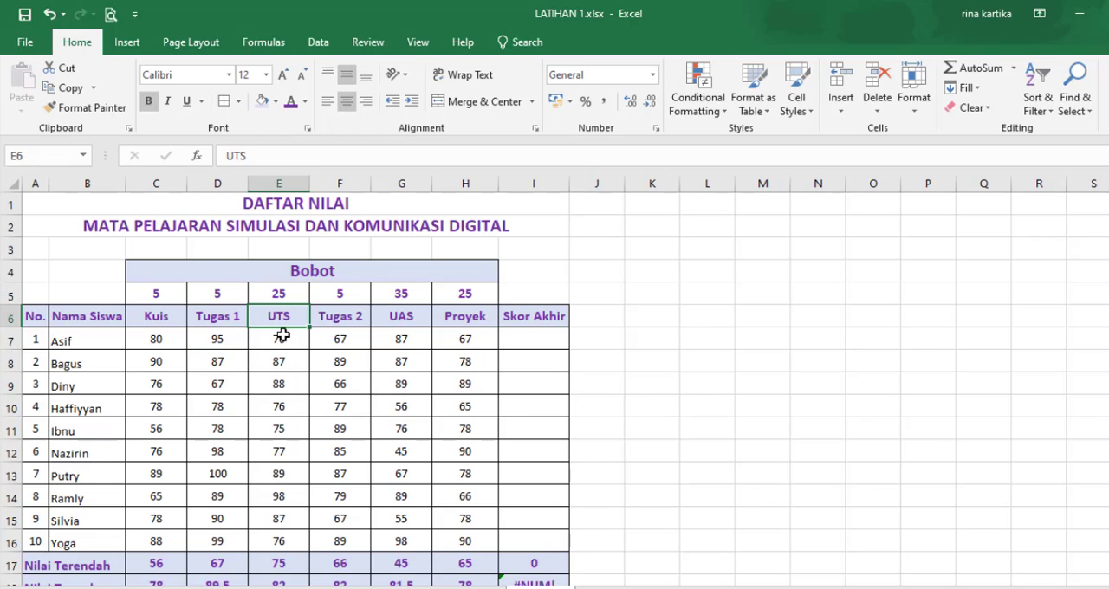
left_click(284, 338)
left_click(285, 292)
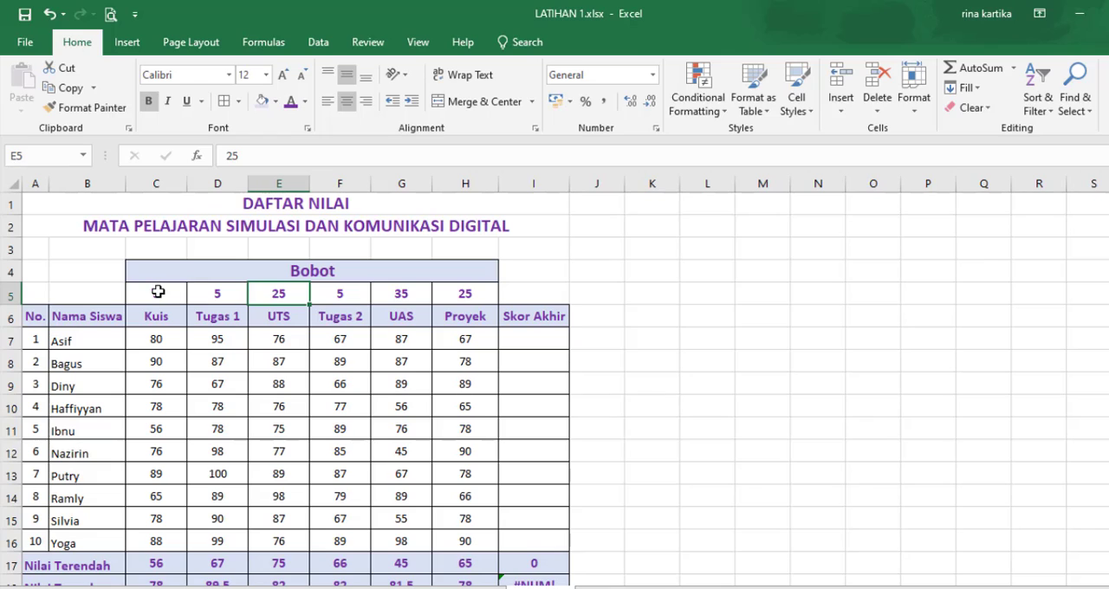
left_click_drag(155, 292, 483, 294)
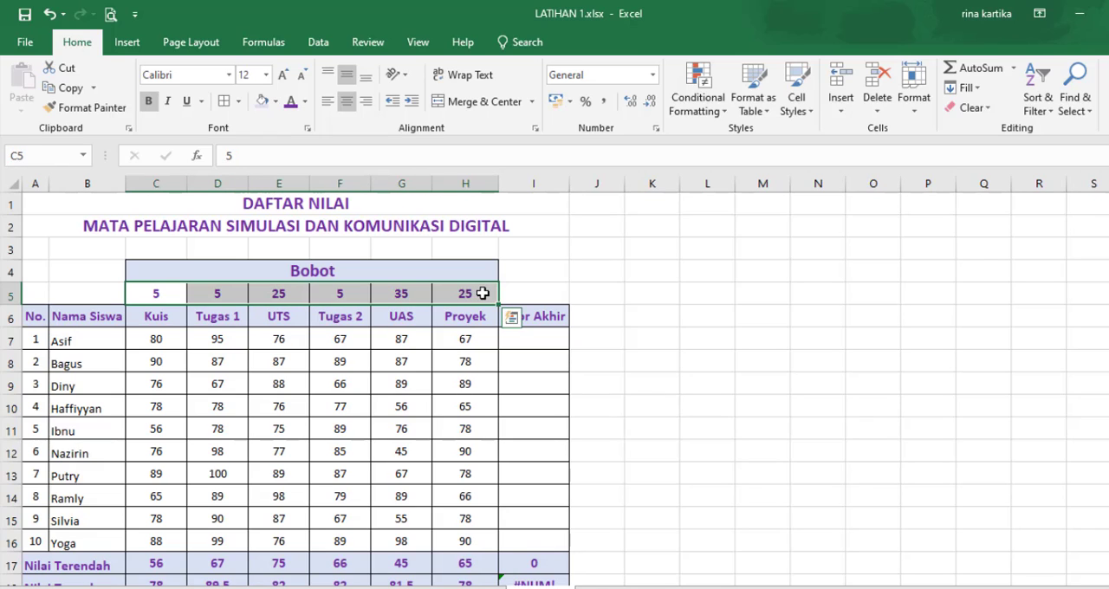
left_click(702, 363)
Step: Start a SUMPRODUCT formula in Skor Akhir cell I7 with the scores C7:H7 as the first array
left_click(540, 339)
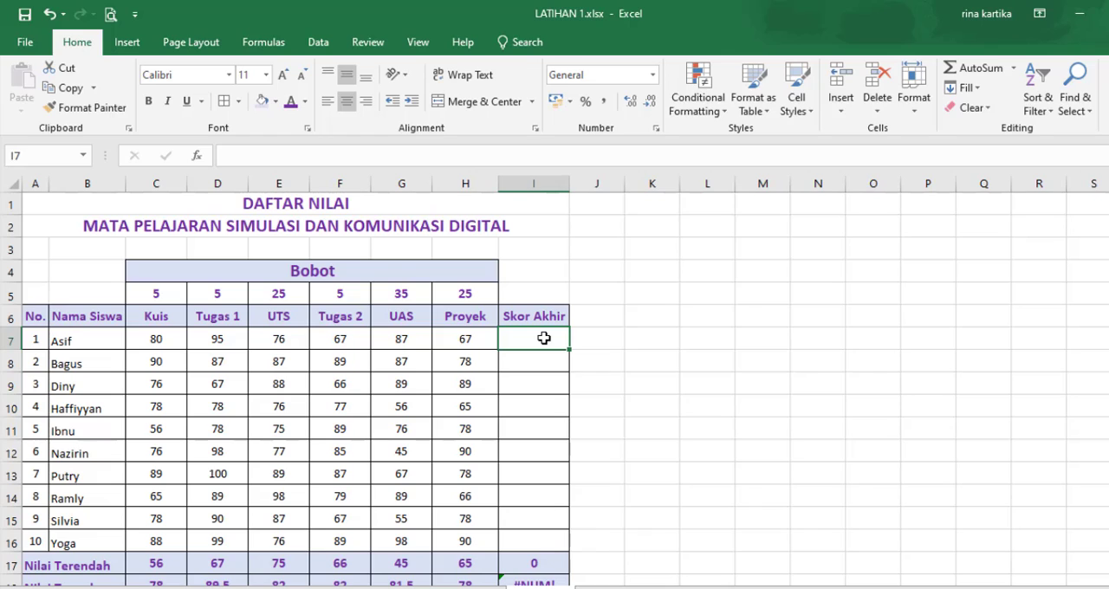
type("=")
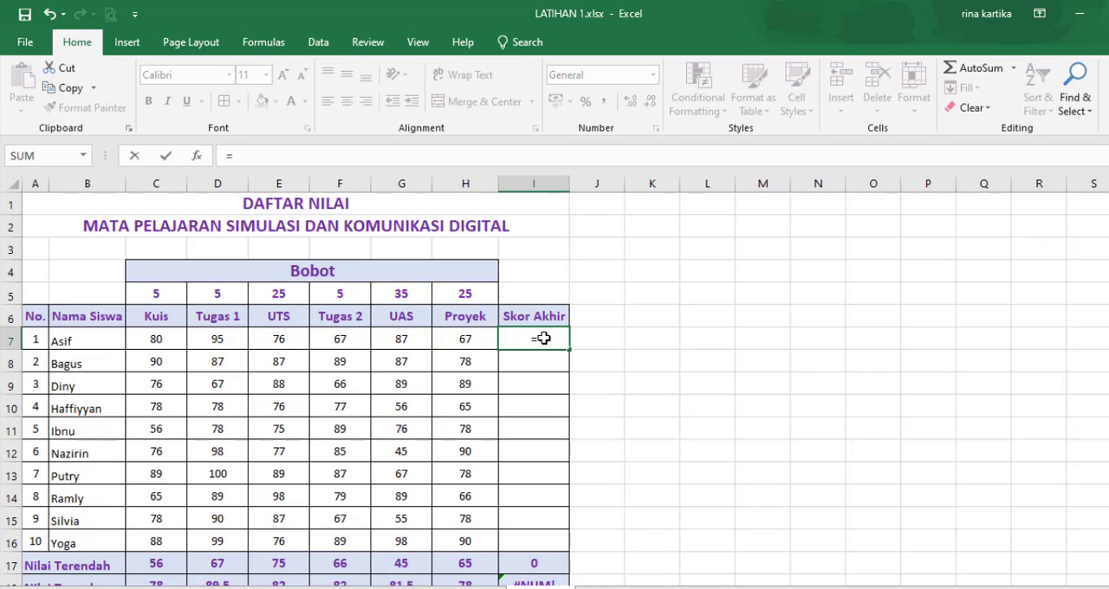
type("s")
key("BackSpace")
type("sum")
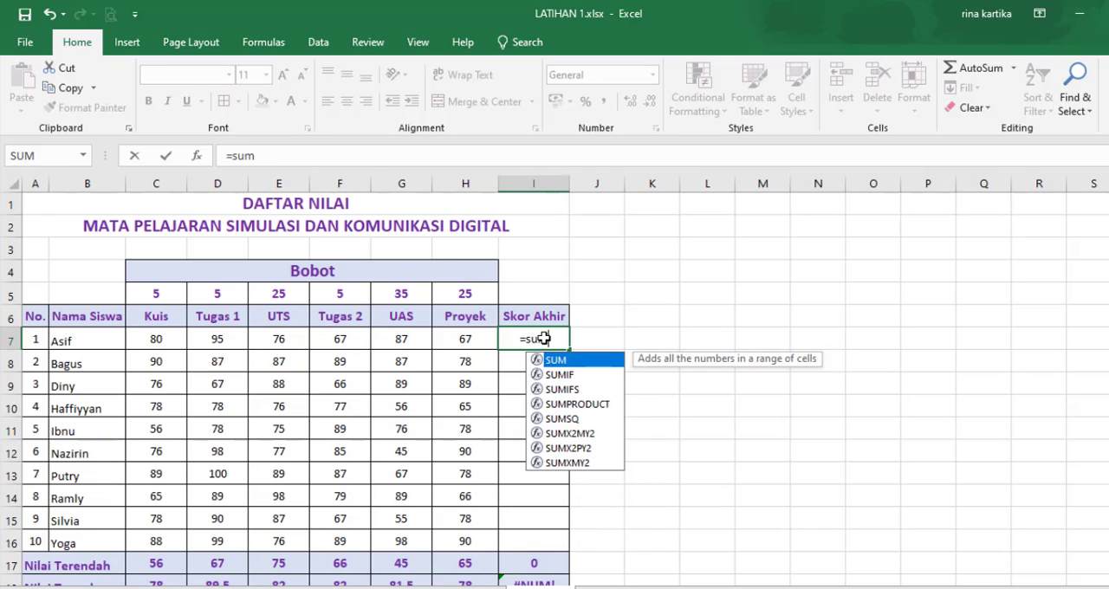
type("pro")
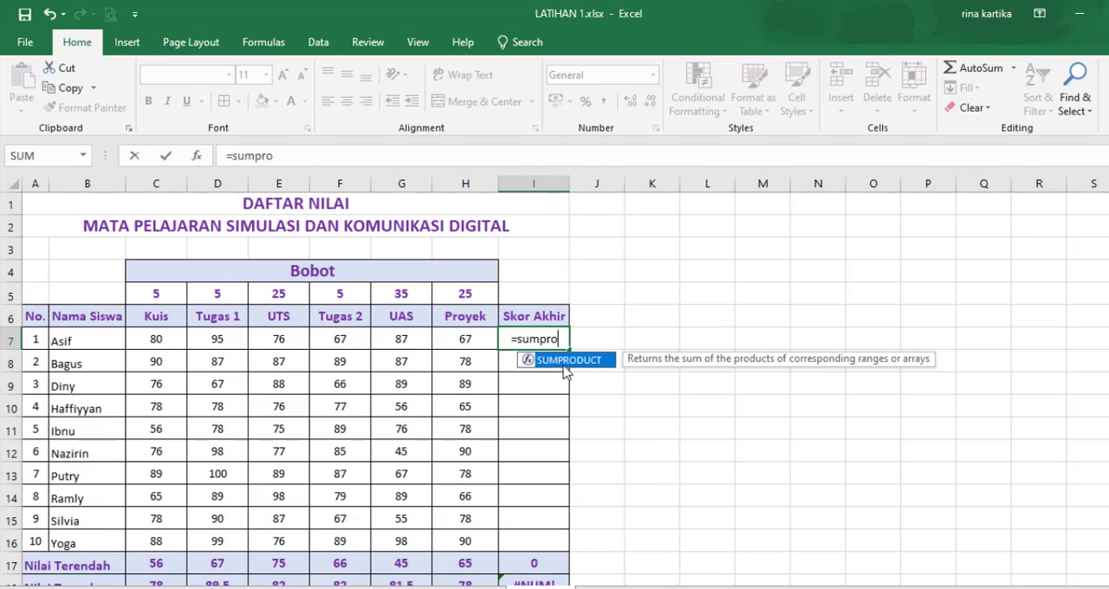
double_click(564, 364)
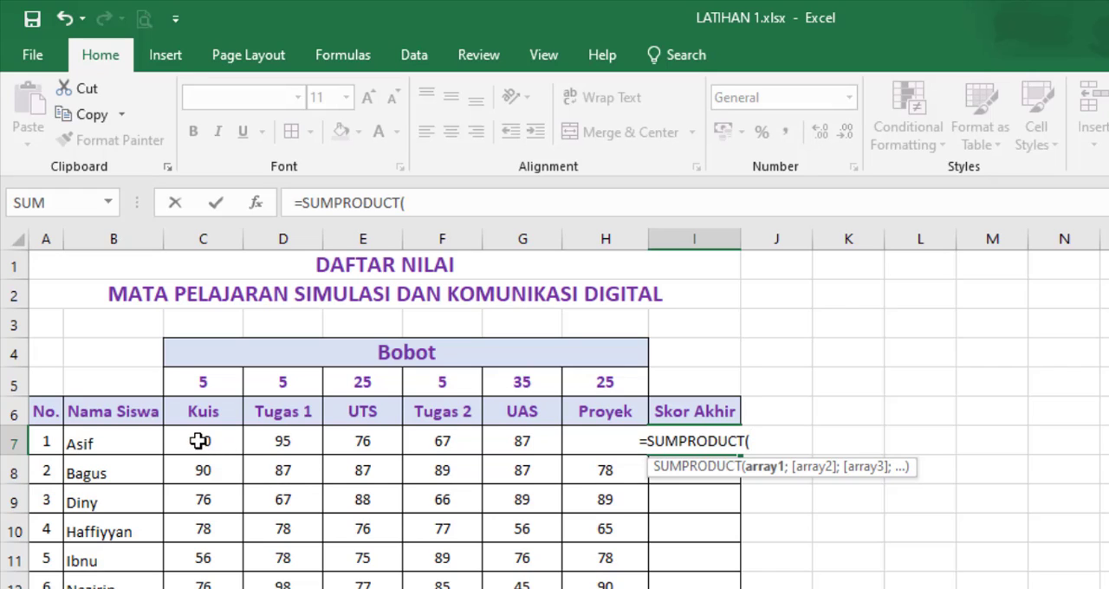
left_click_drag(199, 441, 600, 441)
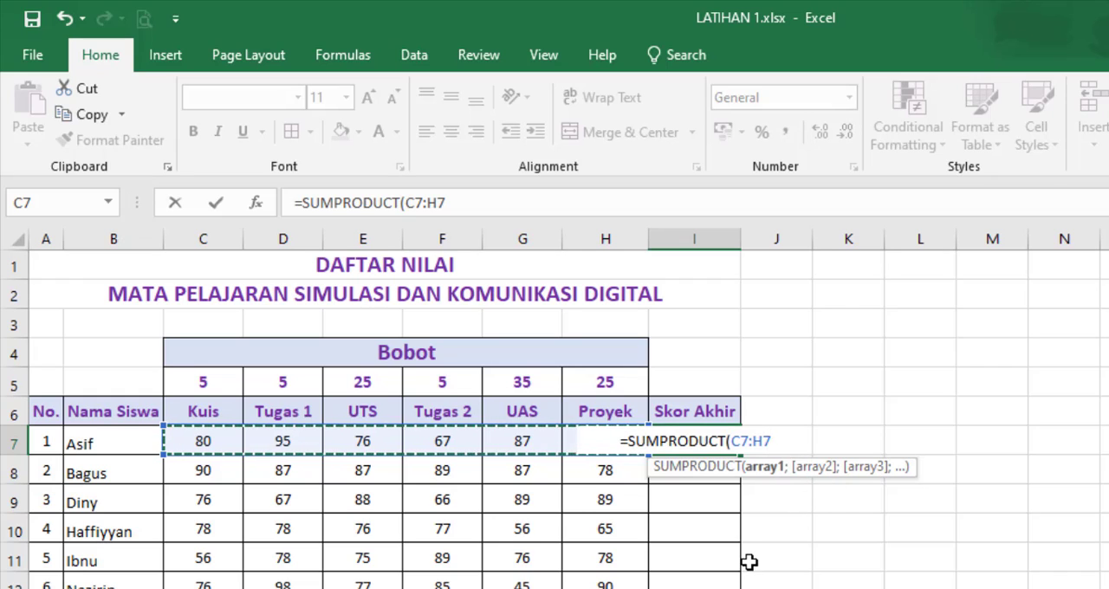
type(";")
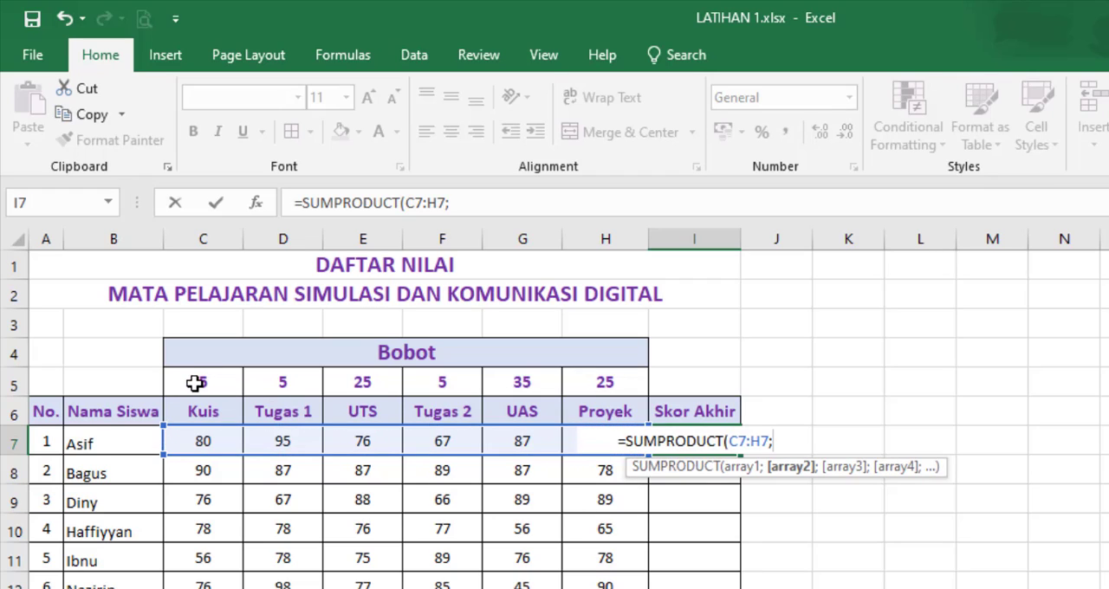
Step: Try to complete the SUMPRODUCT formula in I7 with the weights C5:H5 as the second array, made absolute
left_click_drag(193, 381, 579, 386)
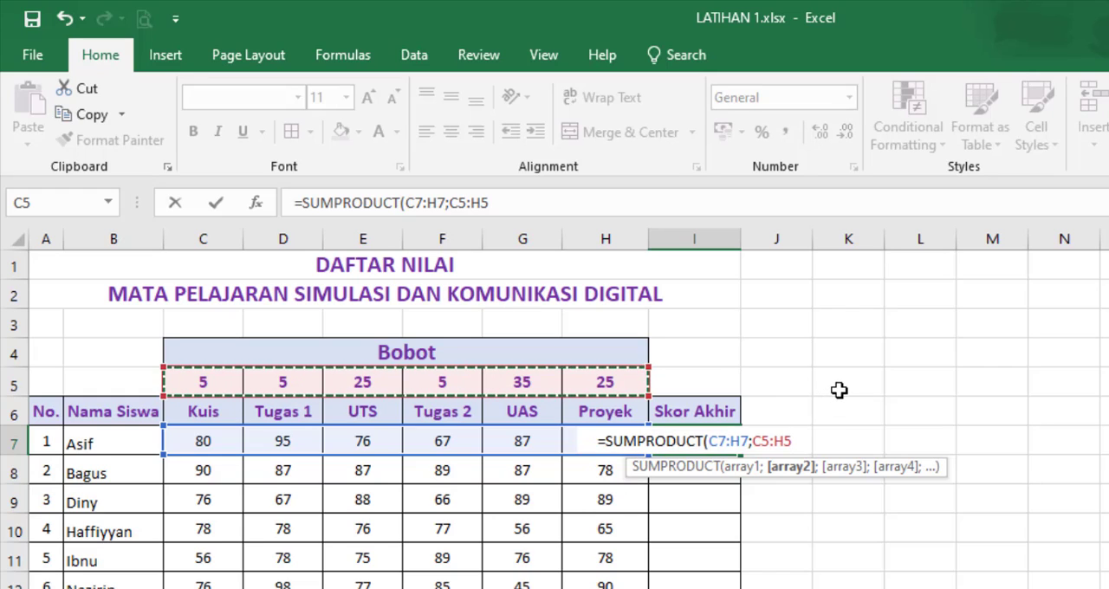
left_click(764, 440)
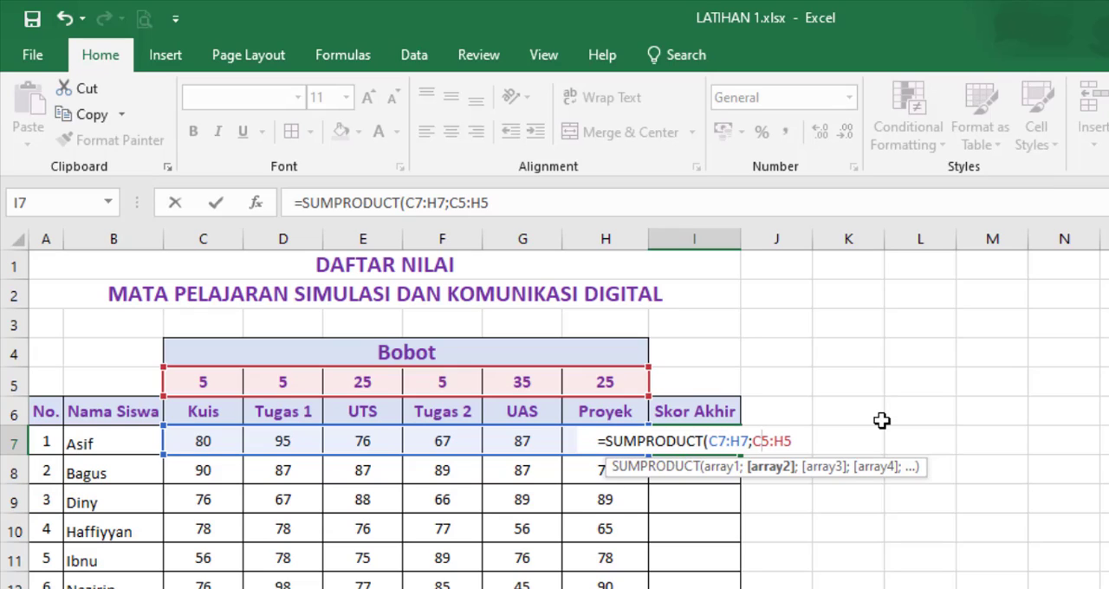
key("F4")
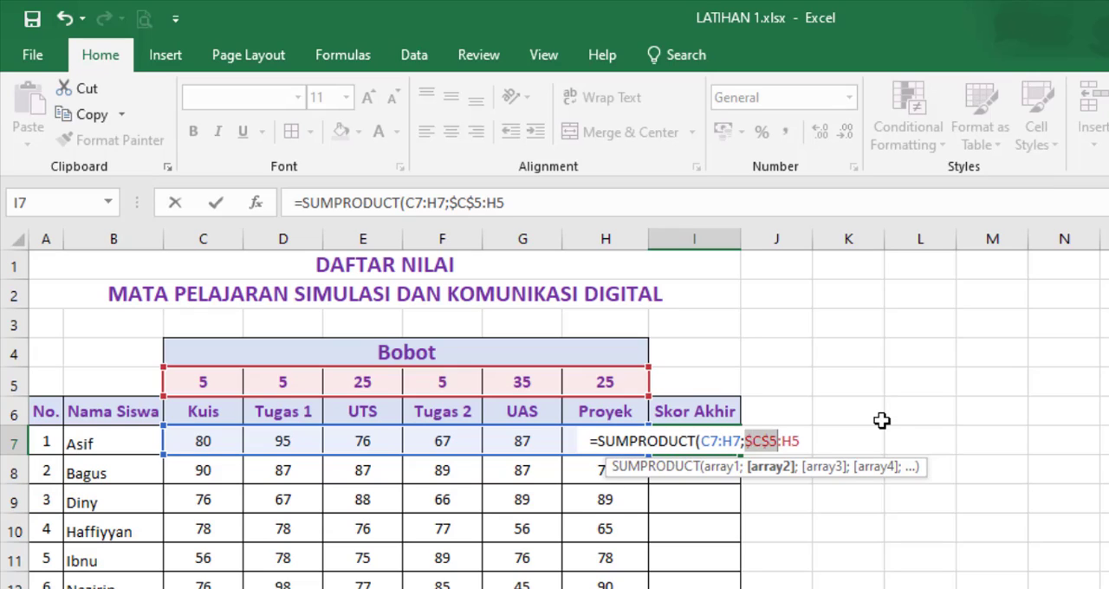
left_click(798, 440)
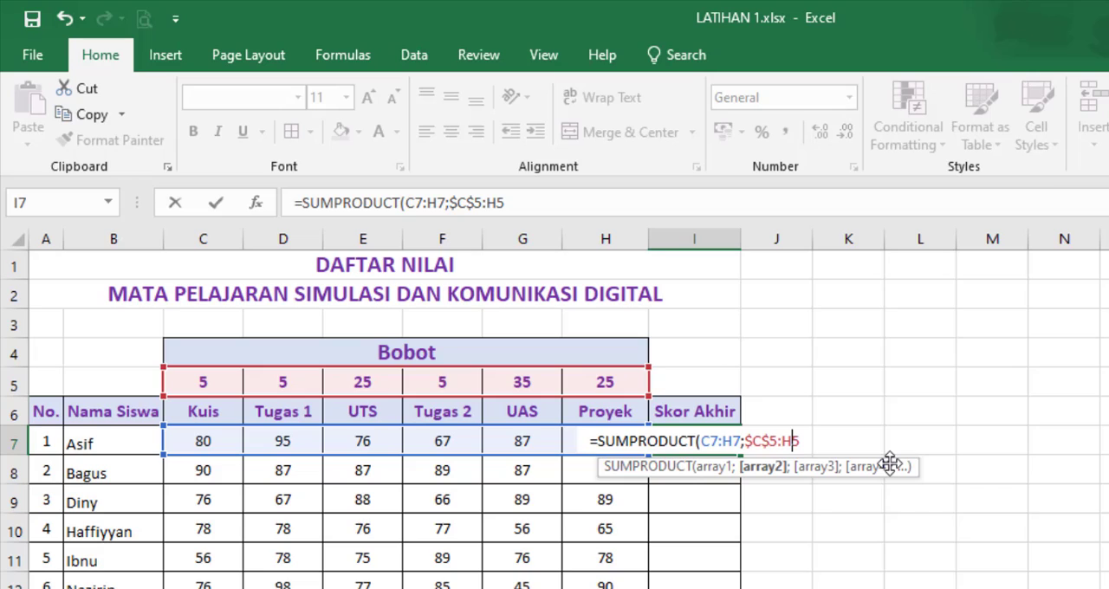
key("F4")
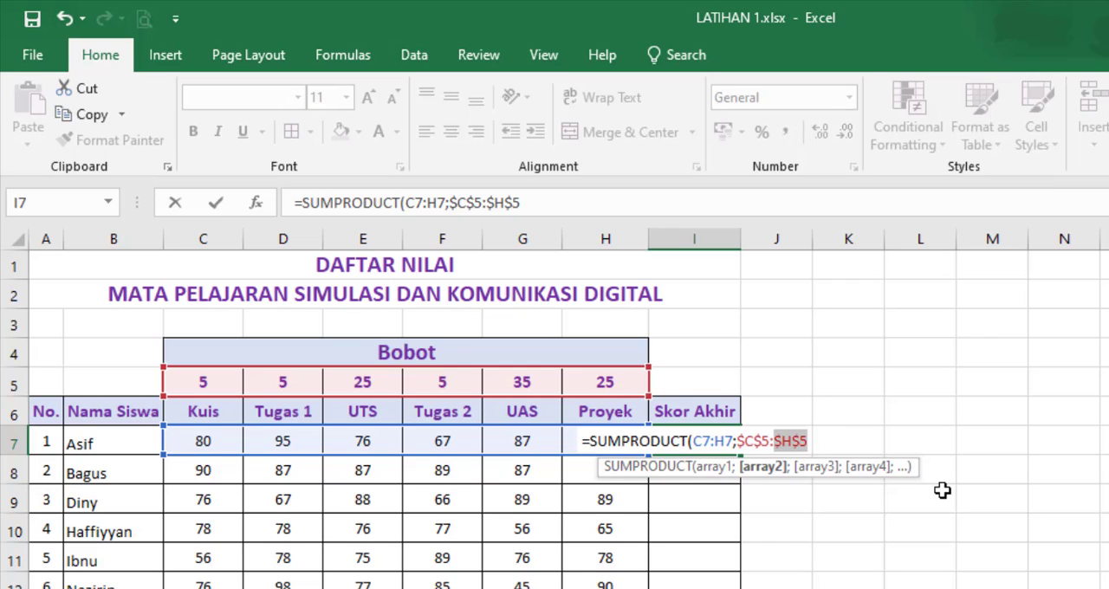
key("BackSpace")
type(")")
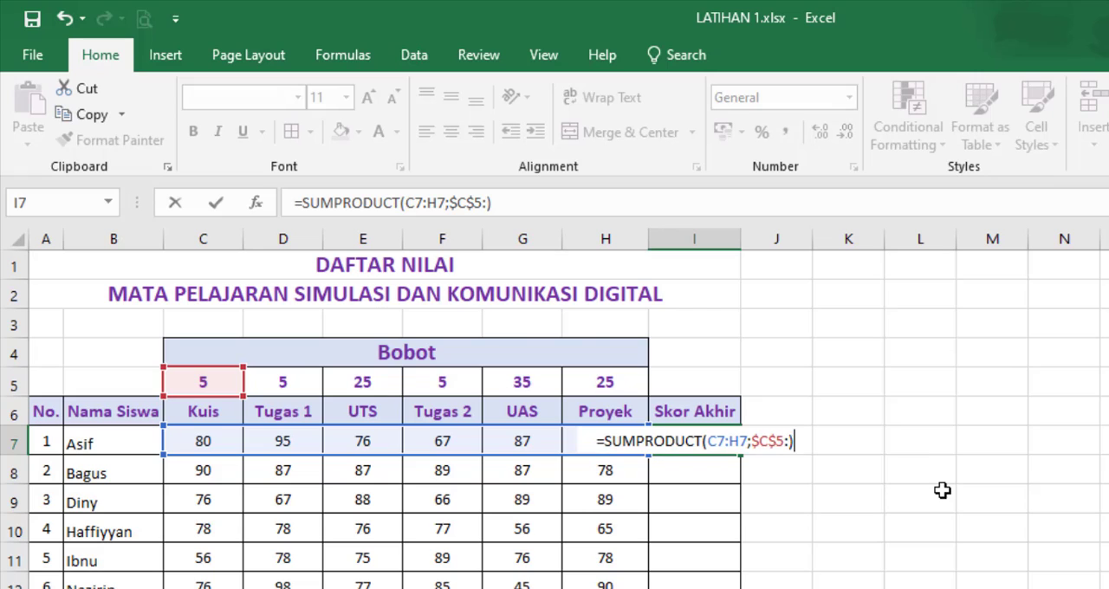
key("Return")
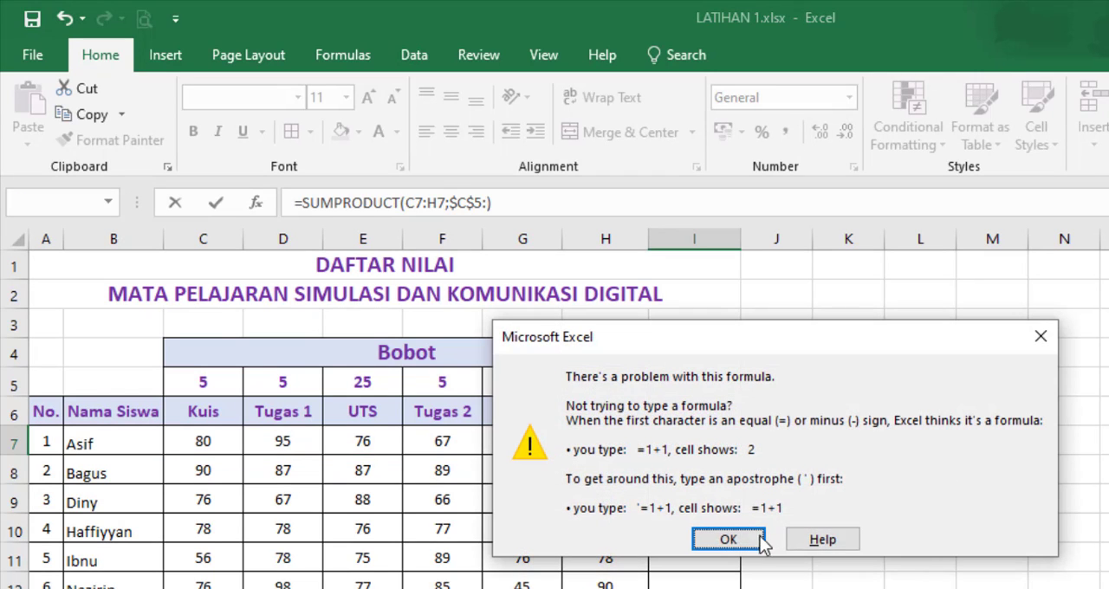
left_click(730, 539)
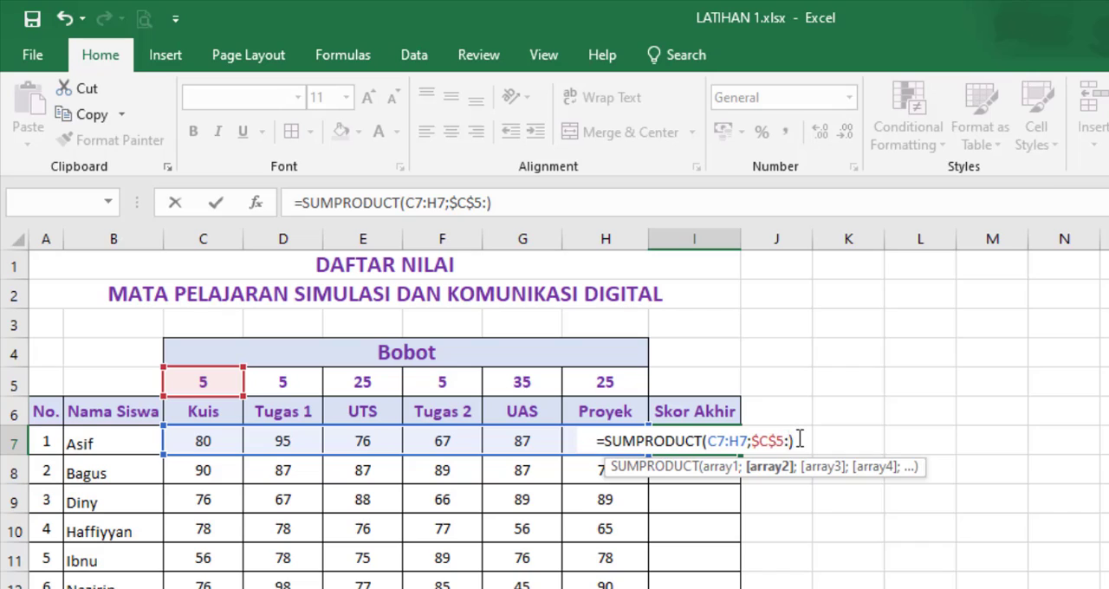
Step: Remove the incomplete second array from the SUMPRODUCT formula in I7, keeping only C7:H7 and the separator
key("BackSpace")
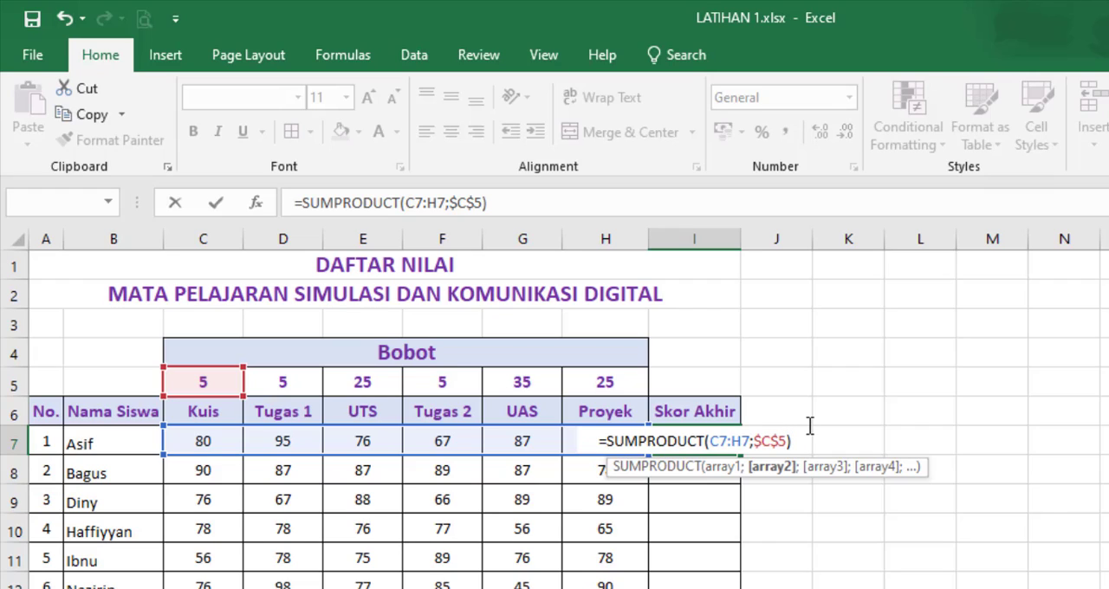
type(":")
key("BackSpace")
key("BackSpace")
key("BackSpace")
key("BackSpace")
key("BackSpace")
key("BackSpace")
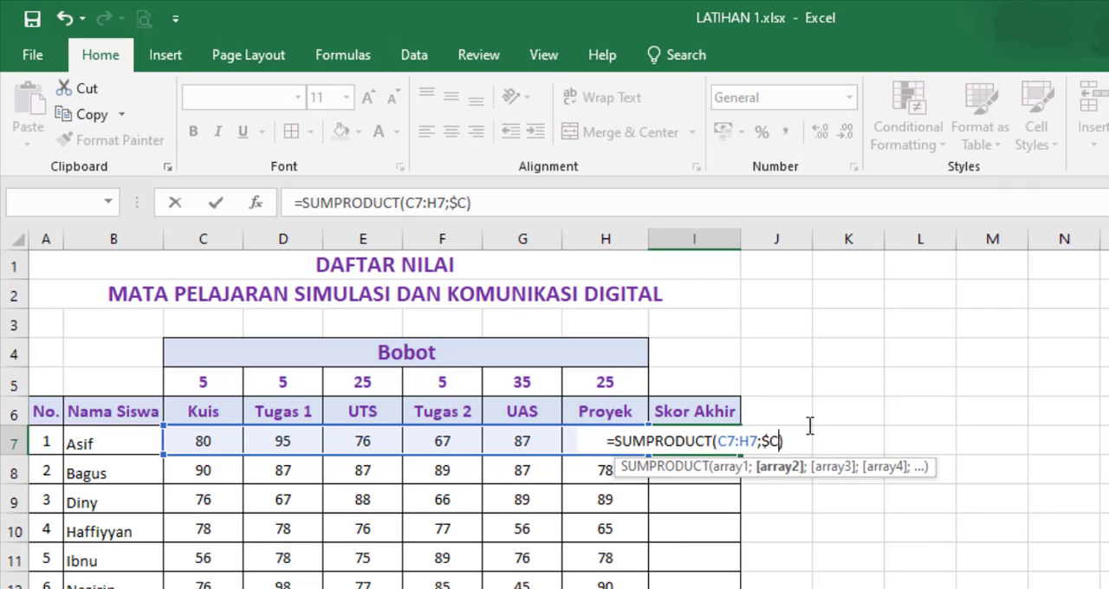
type(";")
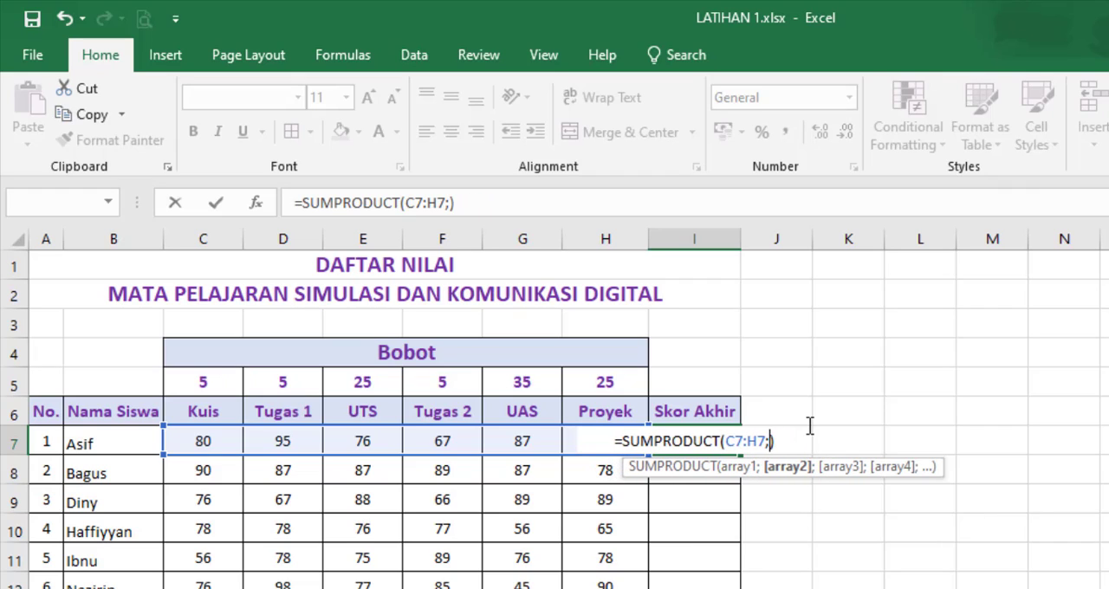
Step: Add the weights as the absolute second array $C$5:$H$5 and enter the SUMPRODUCT formula in I7
left_click_drag(202, 375, 617, 379)
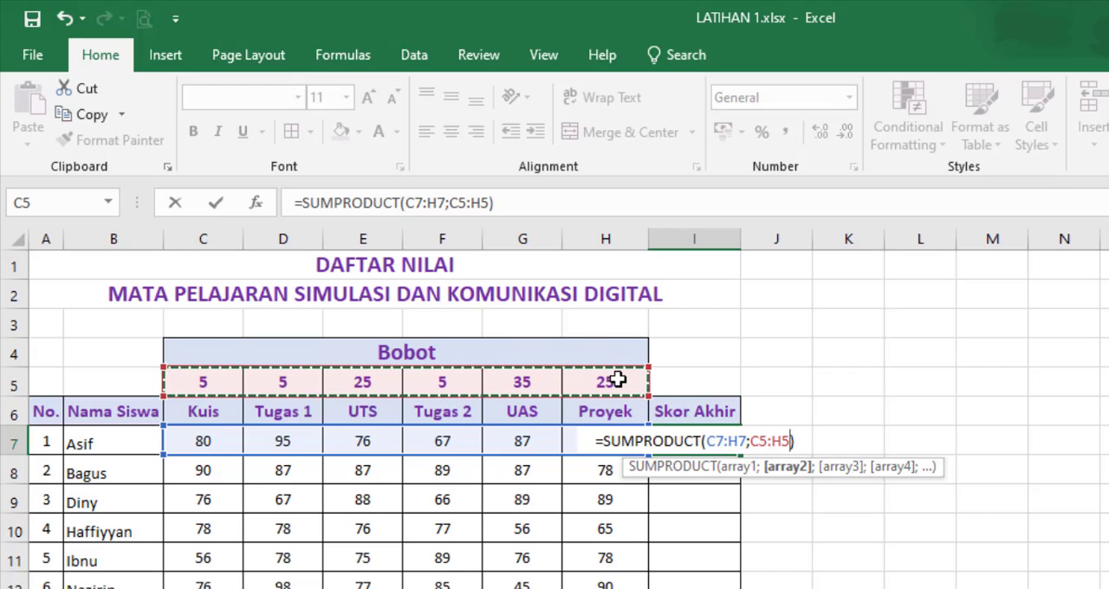
key("F4")
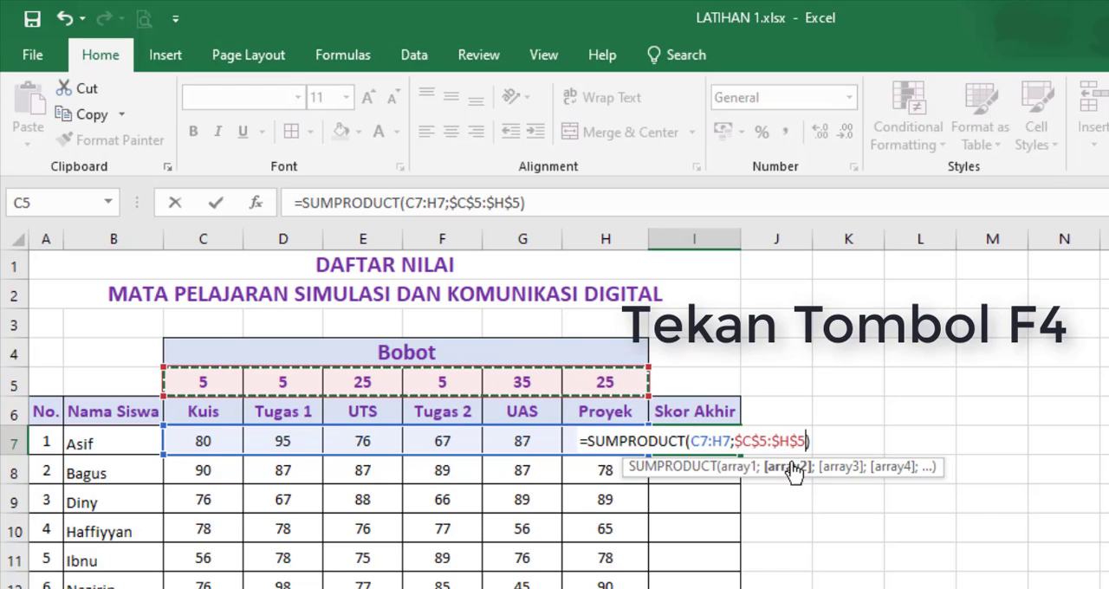
key("Return")
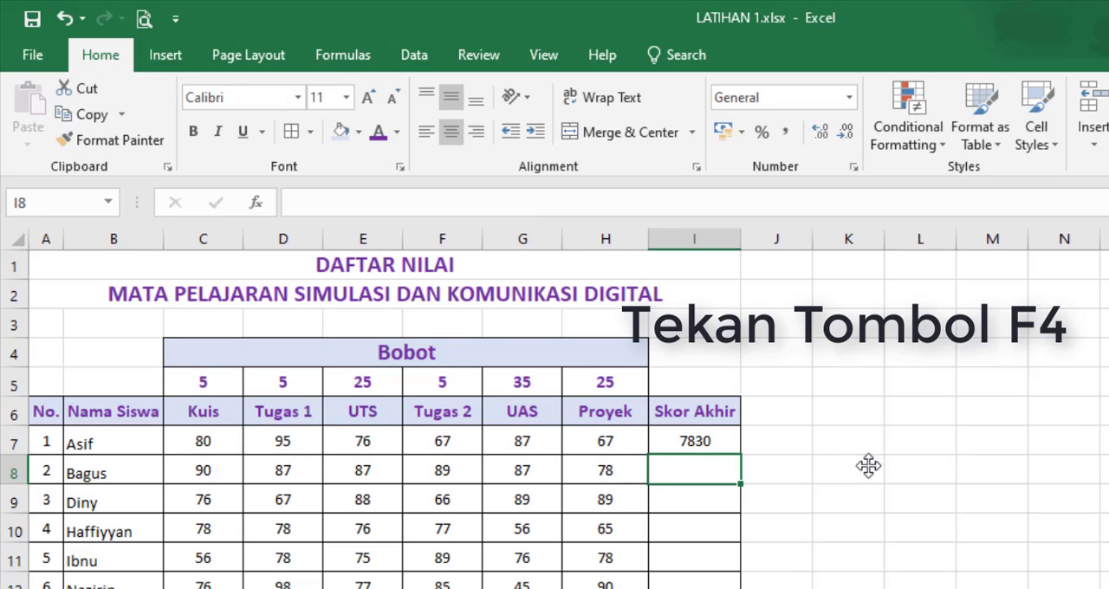
left_click(728, 445)
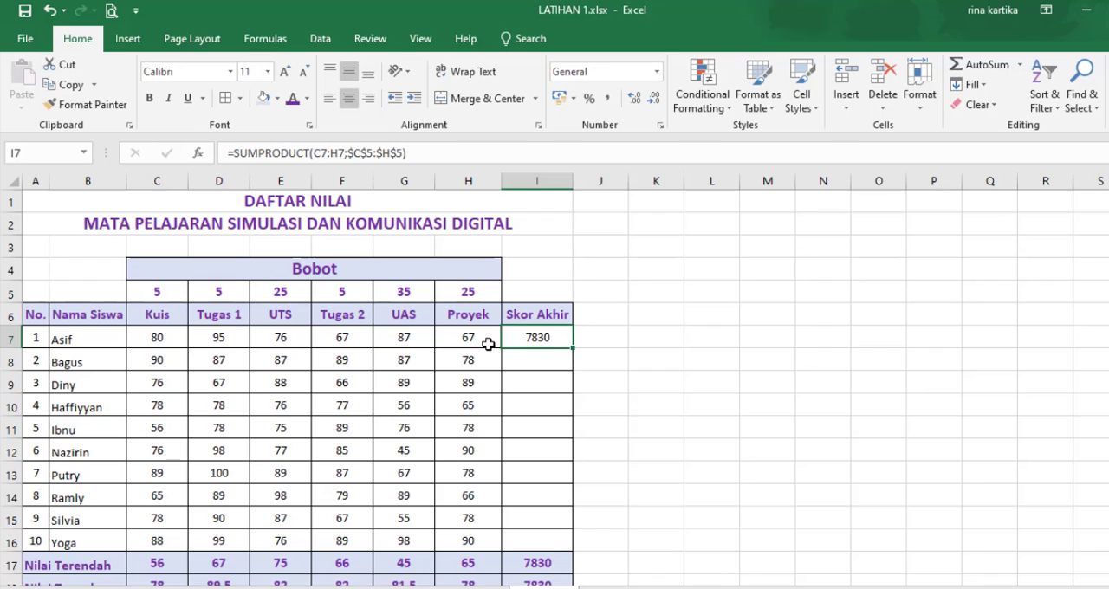
left_click_drag(468, 339, 162, 329)
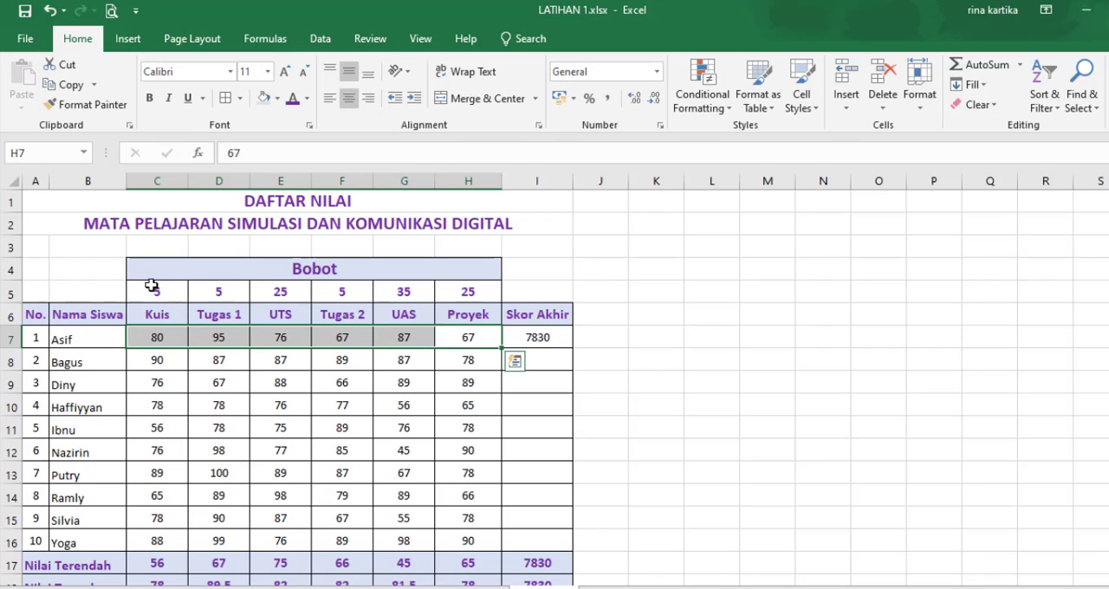
Step: Extend the formula in I7 to divide the weighted sum by the total of the weights, /SUM($C$5:$H$5)
left_click(557, 342)
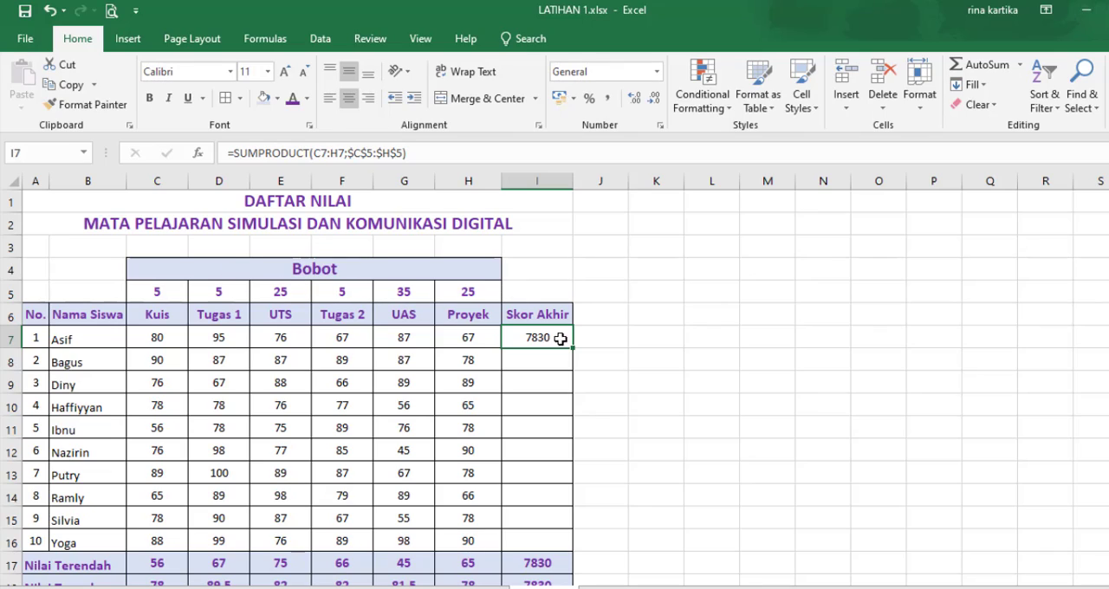
left_click(442, 154)
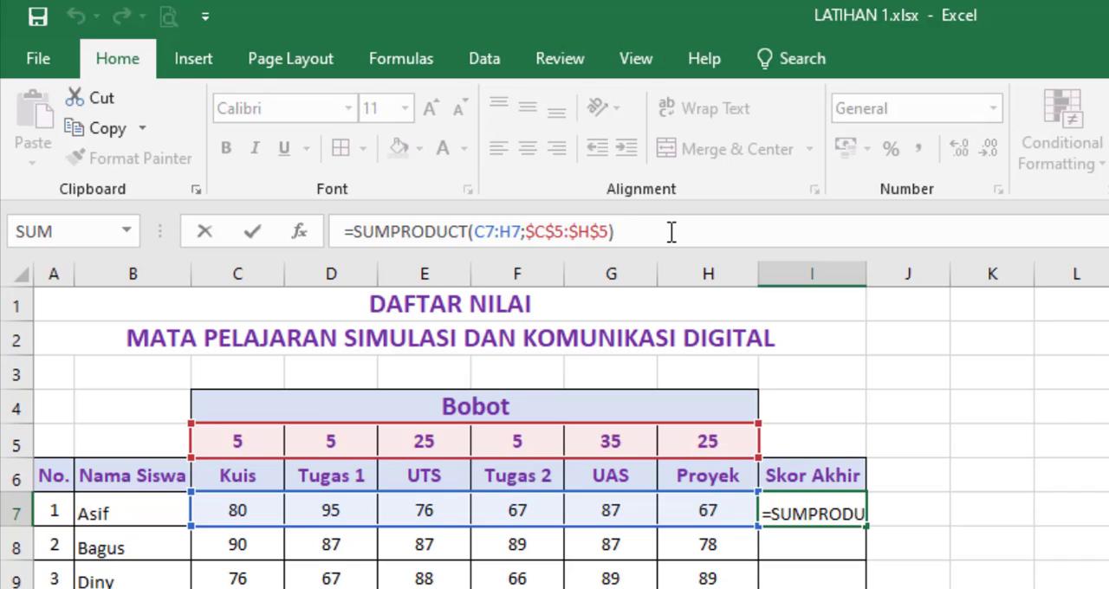
type("/")
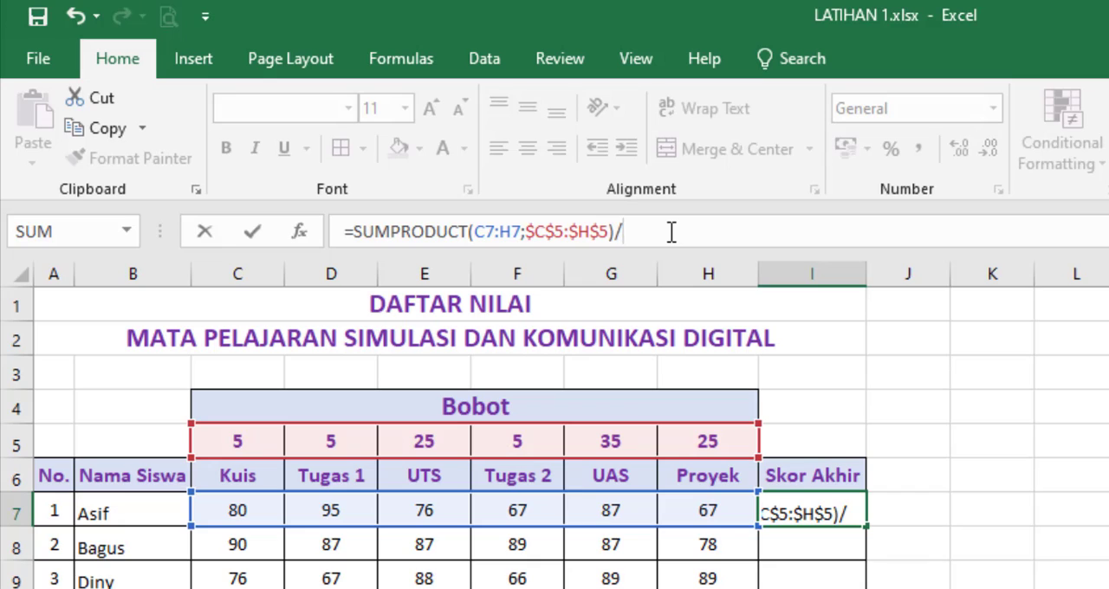
type("SUM")
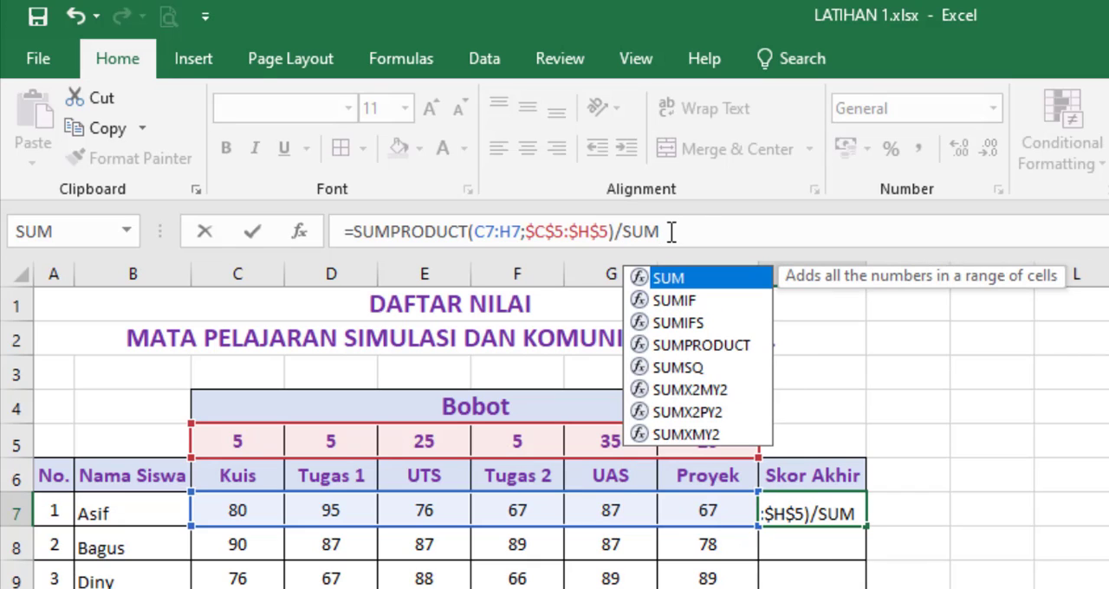
type("(")
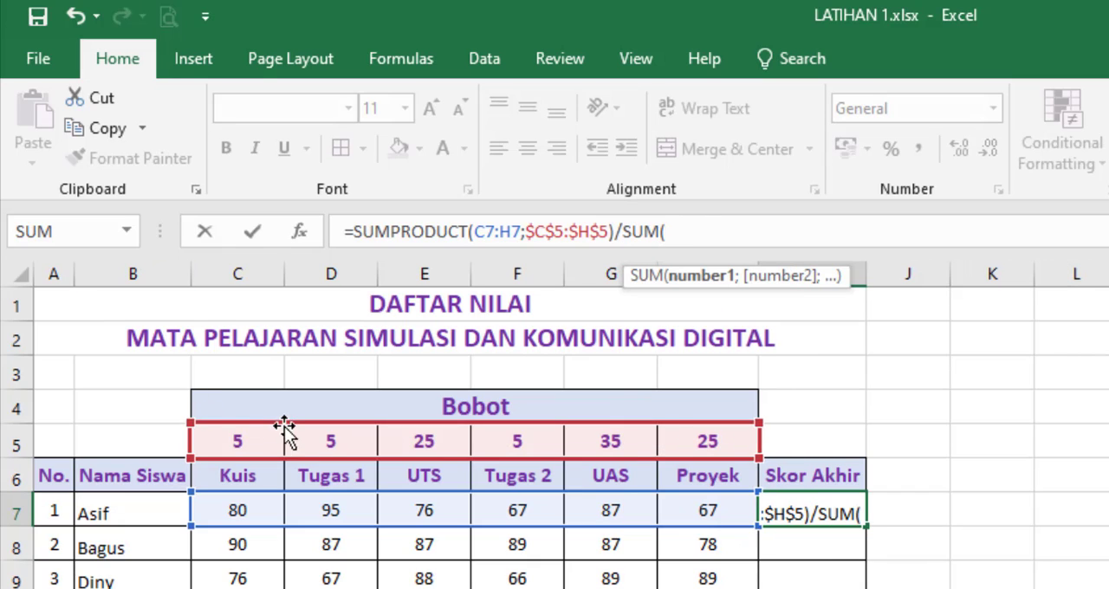
left_click_drag(228, 439, 707, 441)
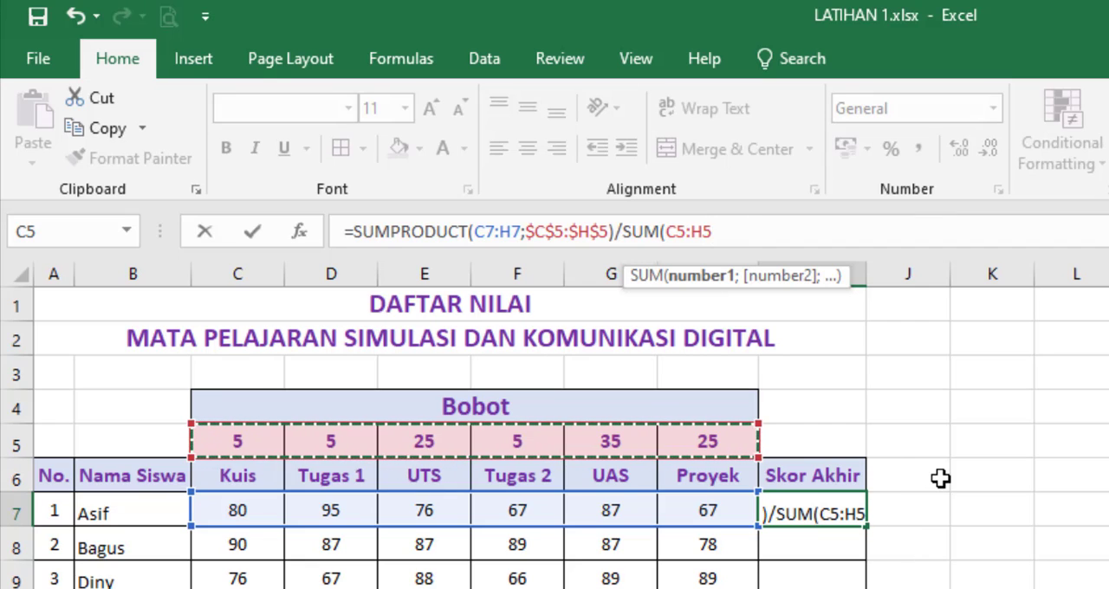
key("F4")
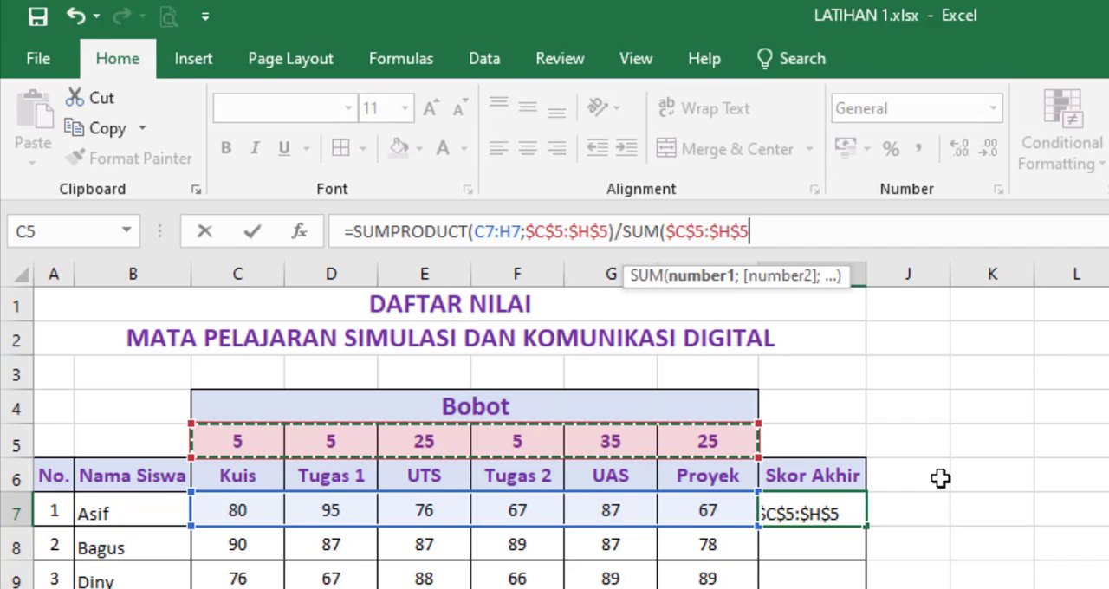
type(")")
key("Return")
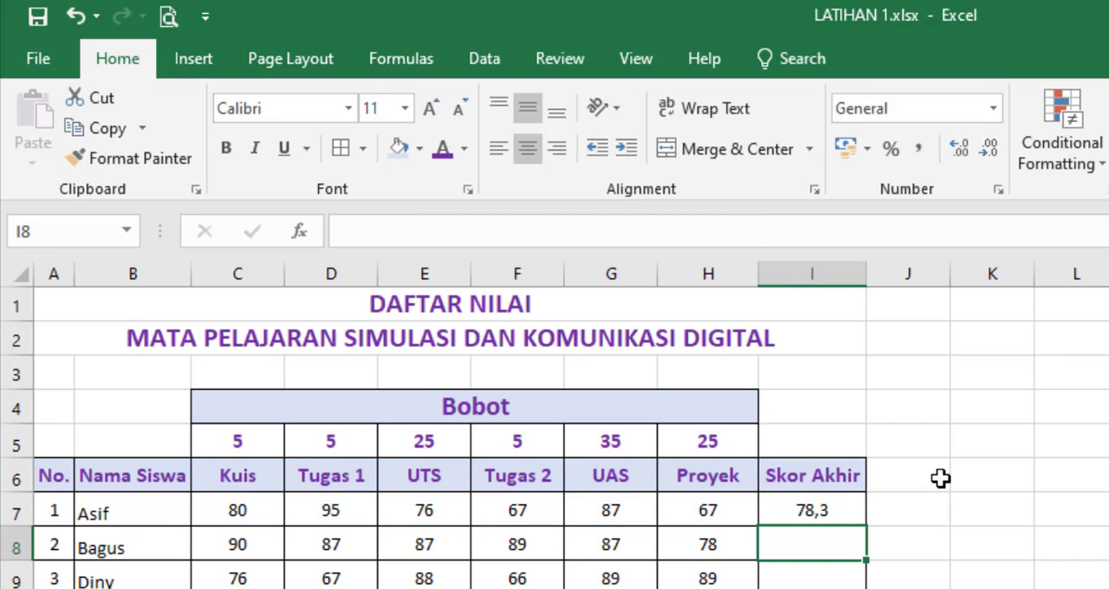
Step: Fill the Skor Akhir formula from I7 down to I16 for all remaining students
left_click(843, 509)
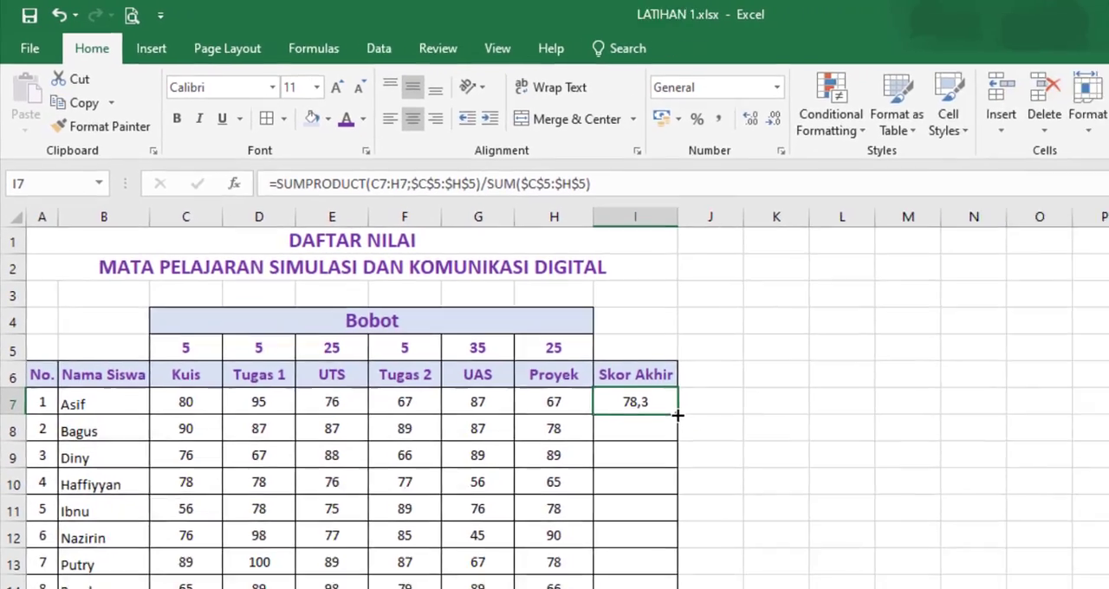
left_click_drag(677, 415, 685, 588)
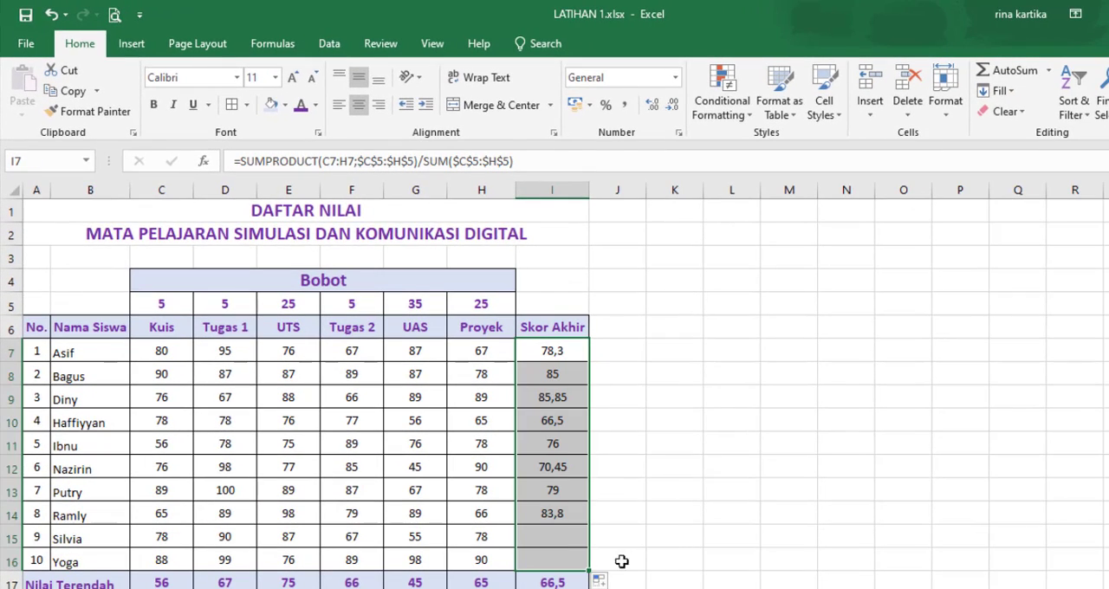
left_click(694, 408)
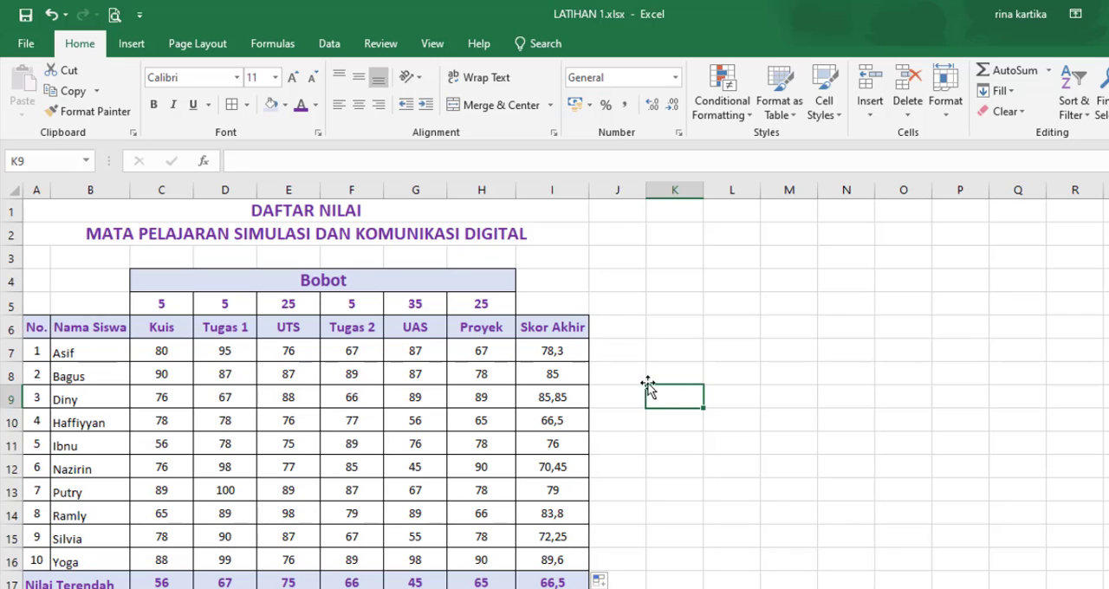
Step: Examine how each of the first student's scores in C7:H7 pairs with its weight in C5:H5 for the Skor Akhir in I7
left_click(572, 347)
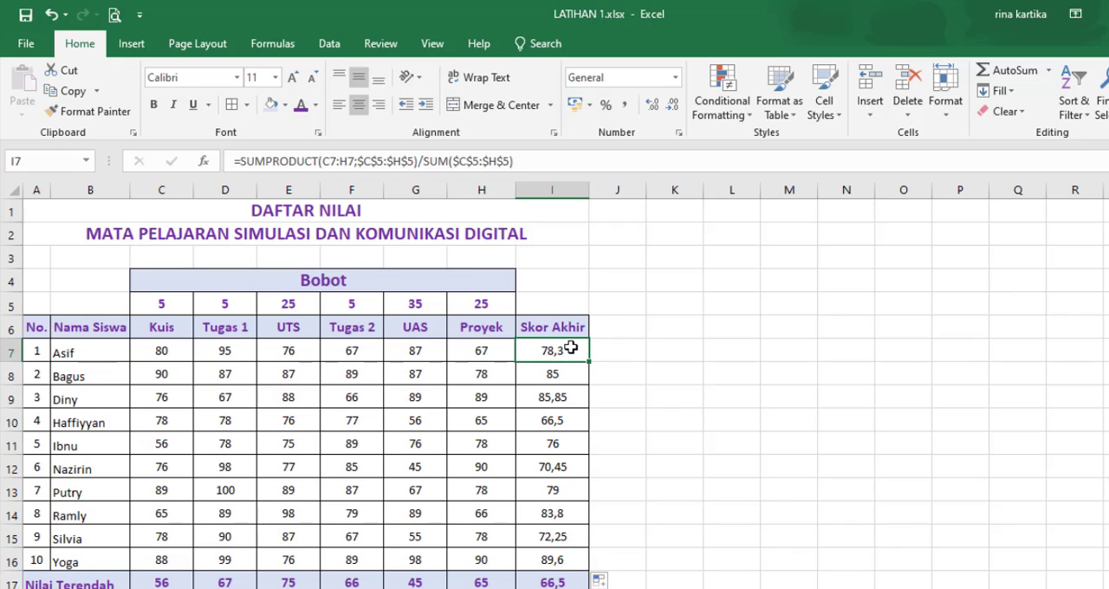
left_click(165, 352)
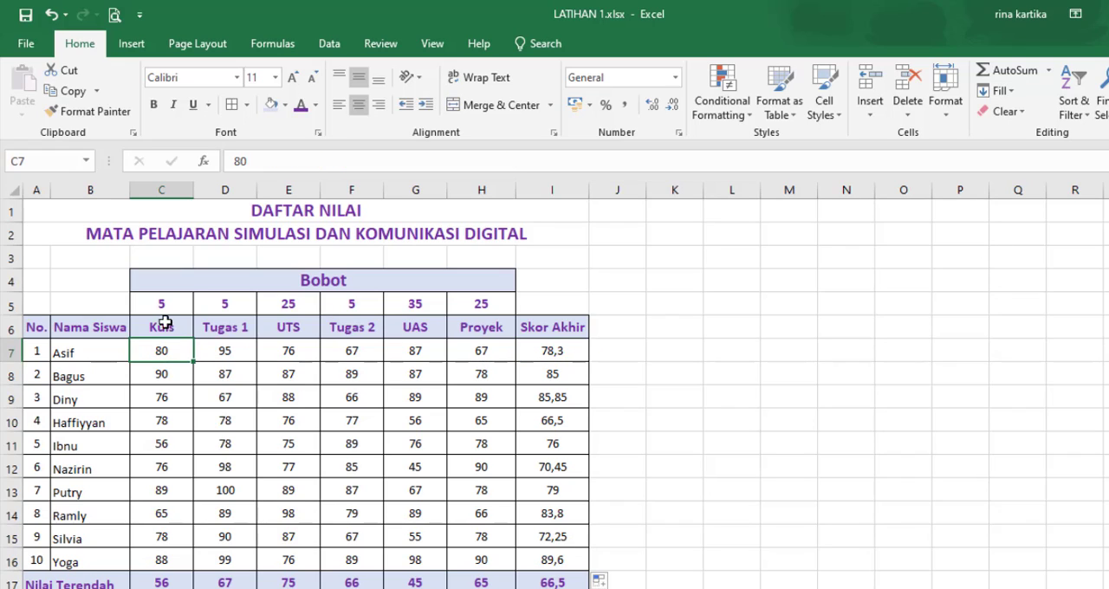
left_click(161, 299)
left_click(222, 352)
left_click(228, 304)
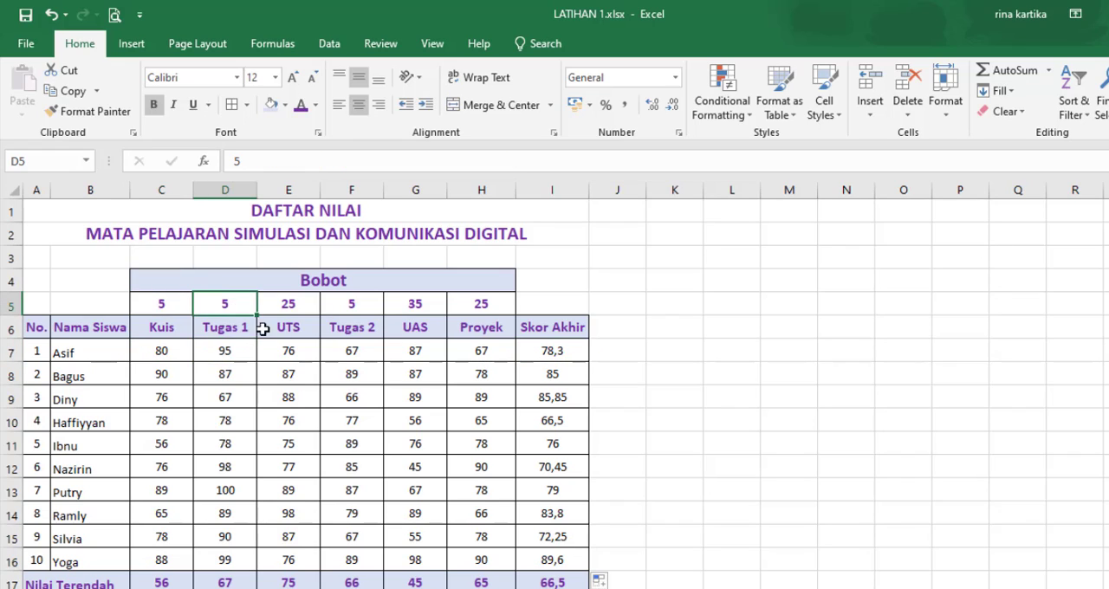
left_click(292, 350)
left_click(295, 306)
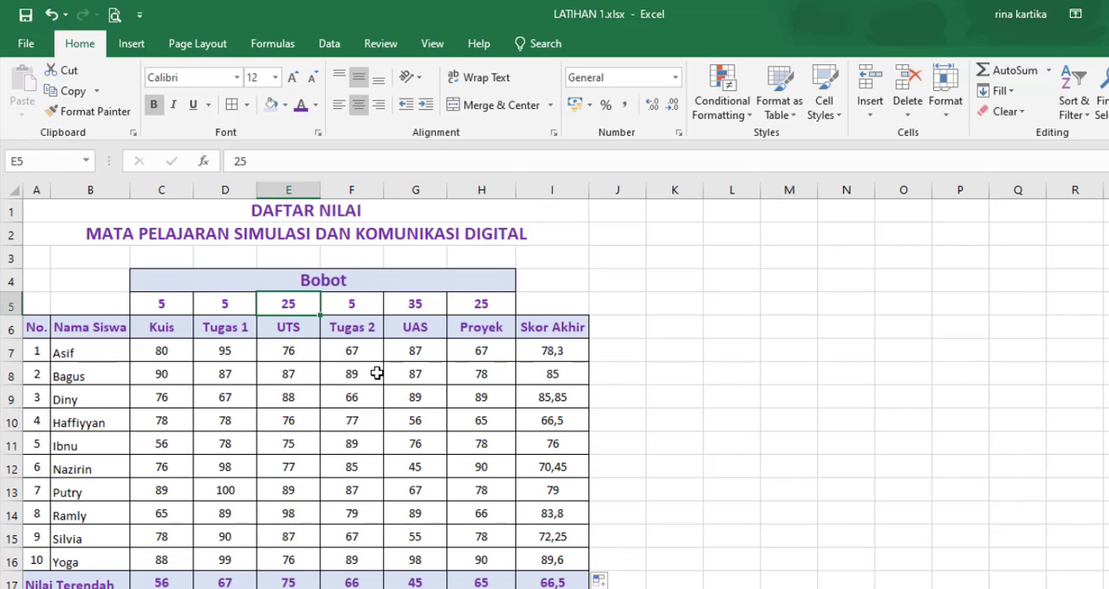
left_click(357, 354)
left_click(361, 307)
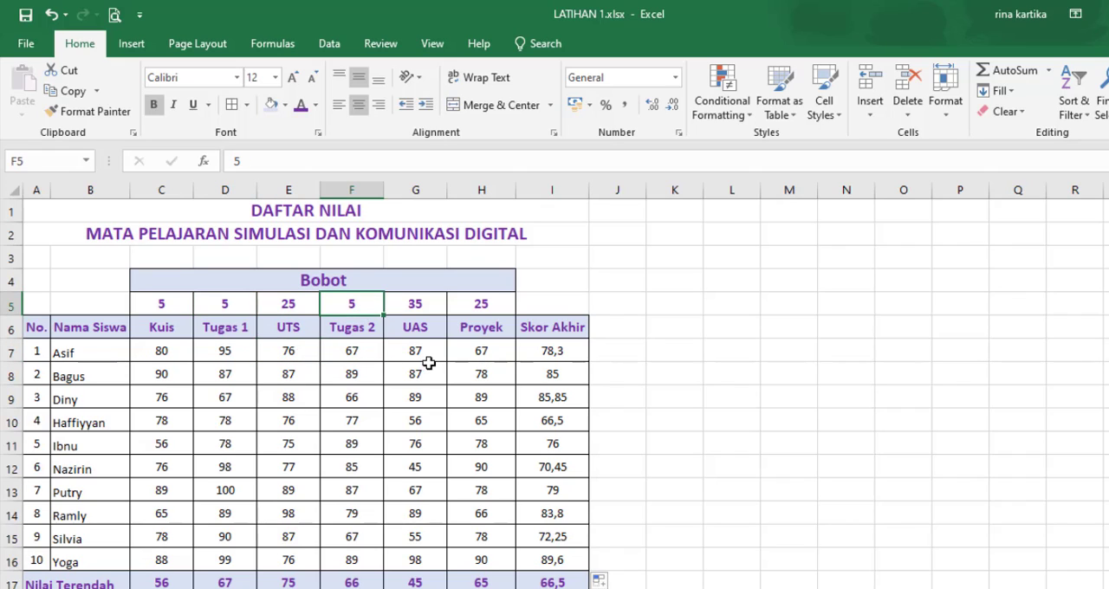
left_click(426, 357)
left_click(422, 304)
left_click(488, 341)
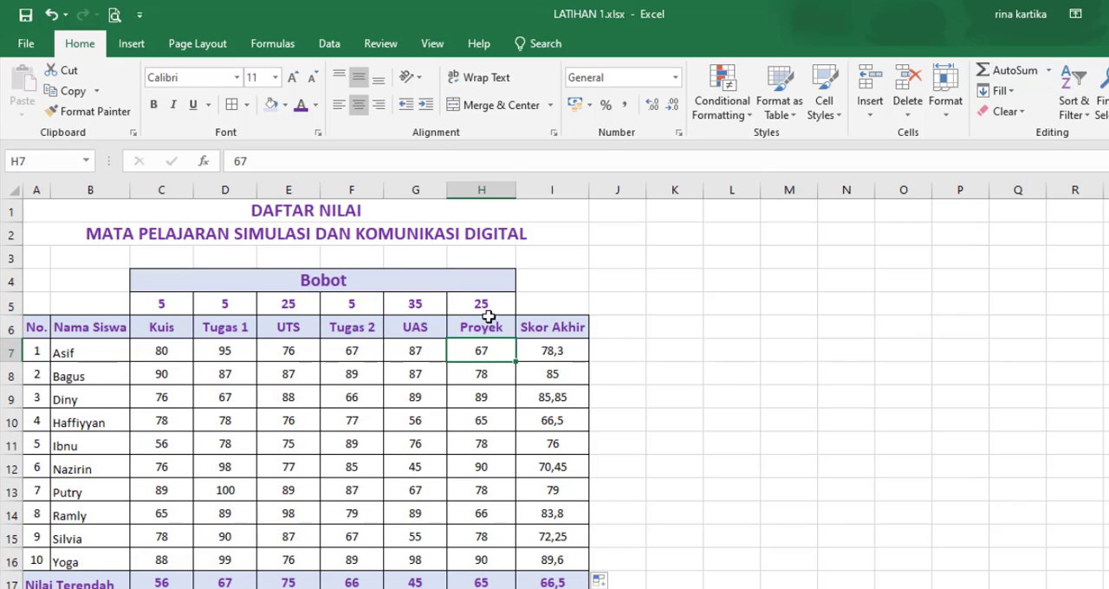
left_click(485, 306)
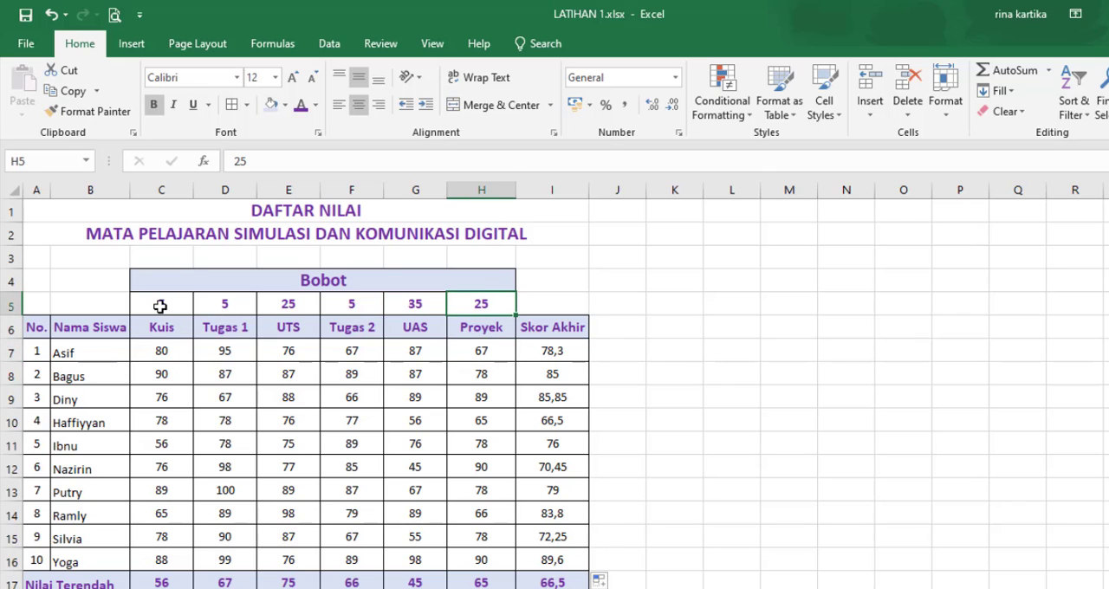
left_click_drag(161, 305, 481, 307)
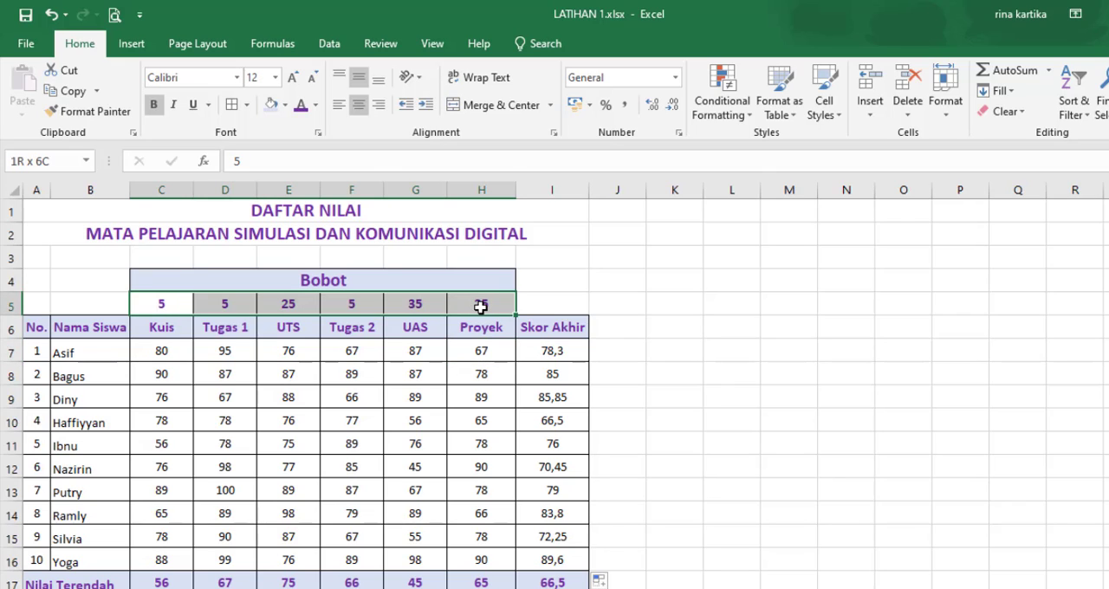
Step: Refill the Skor Akhir formula from I7 down to I16 and recheck it against the weights in C5:H5
left_click(563, 347)
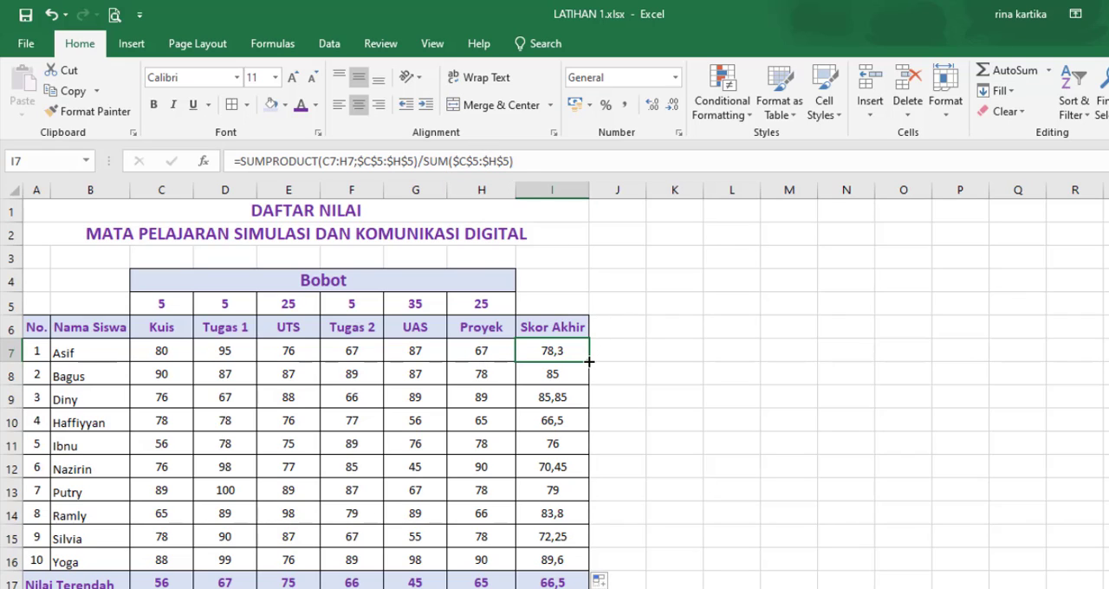
left_click_drag(589, 361, 593, 565)
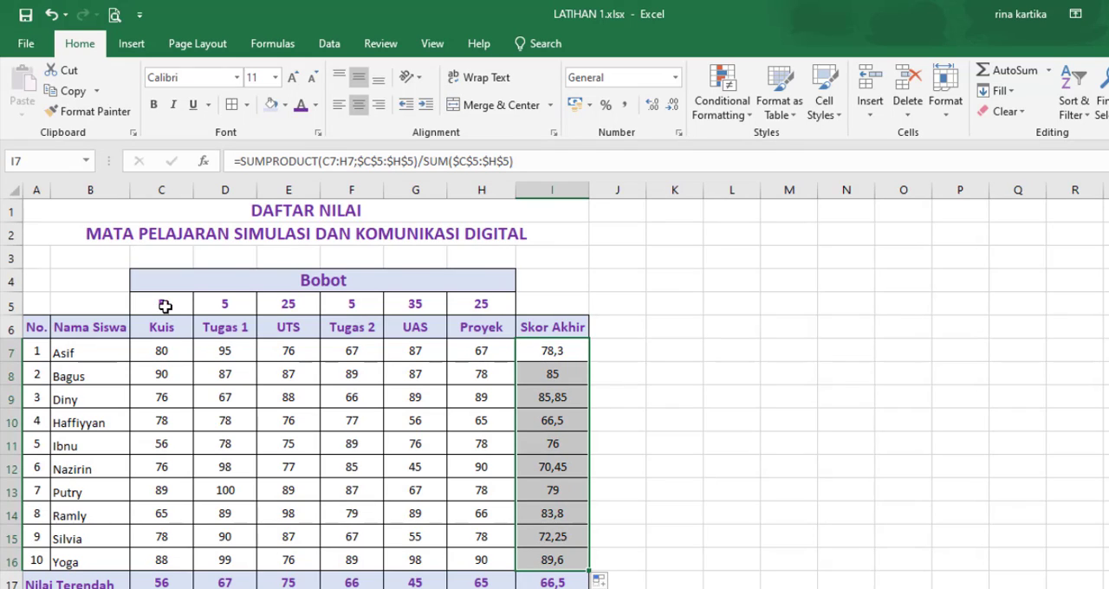
left_click_drag(165, 306, 486, 304)
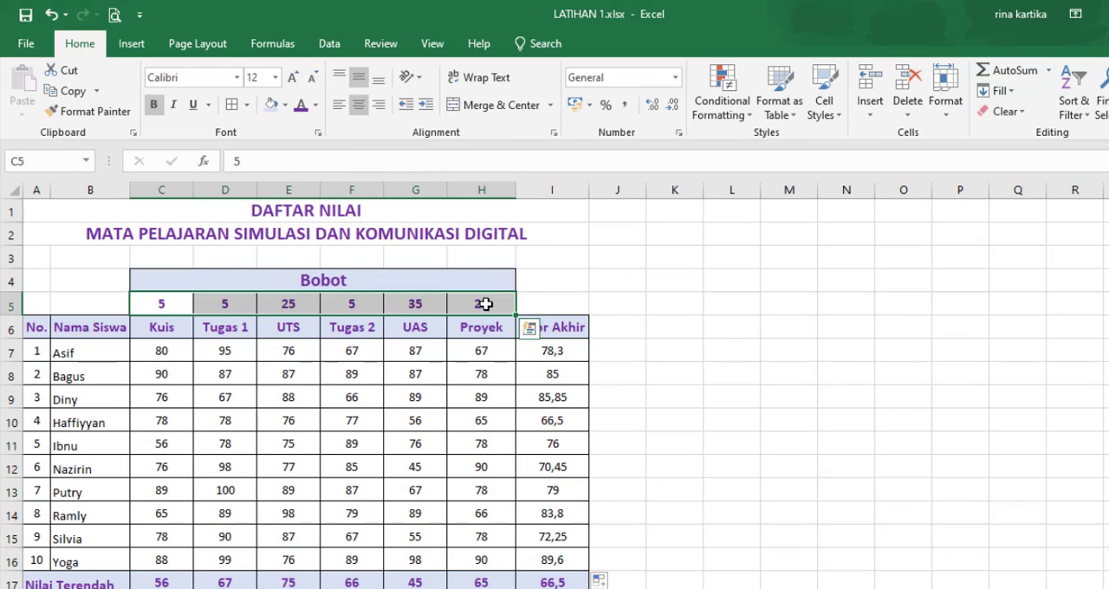
left_click(563, 353)
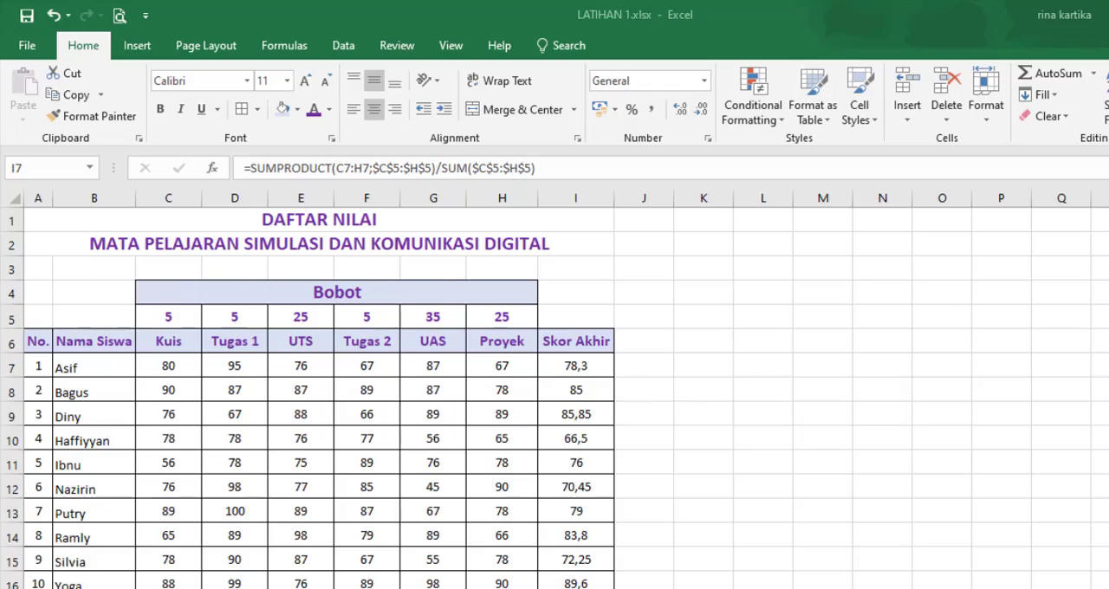
scroll(321, 390, "down", 2)
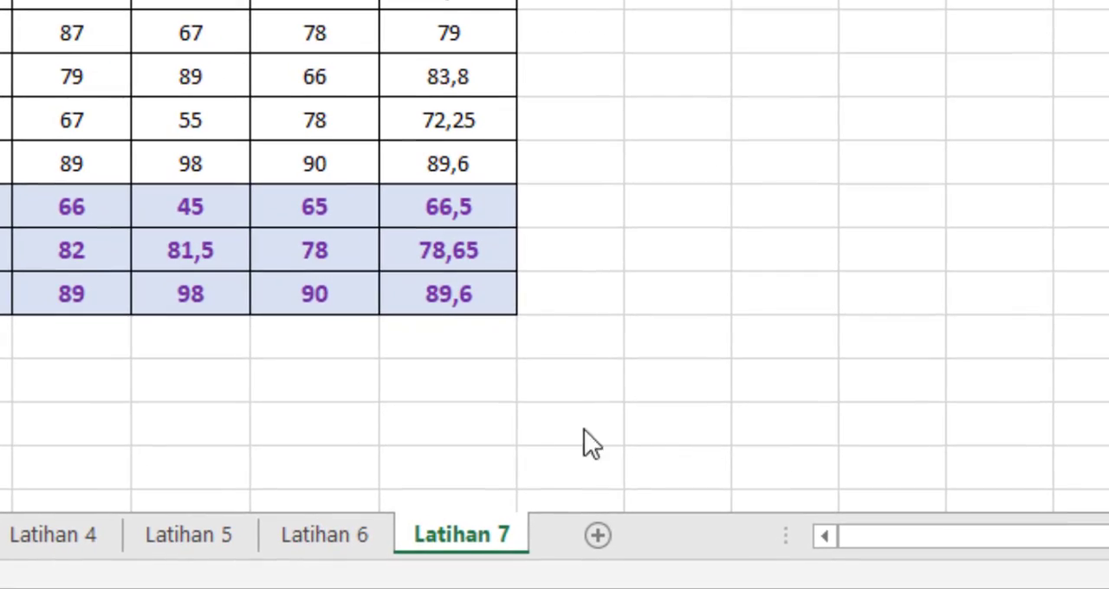
scroll(642, 273, "up", 4)
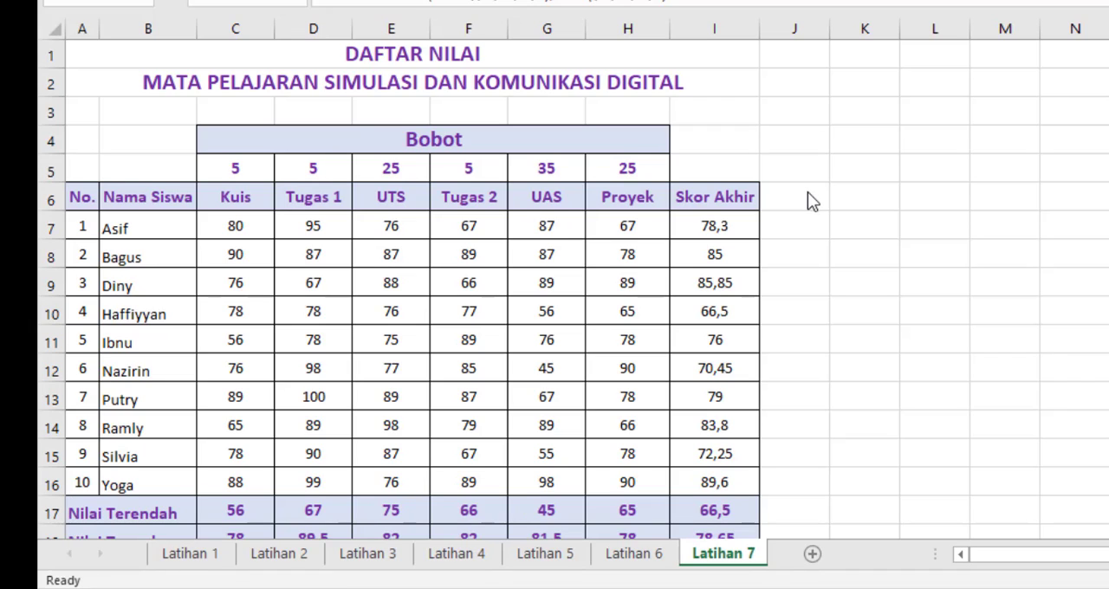
Step: Add the header Keterangan in J6 and fit column J's width to the text
left_click(812, 199)
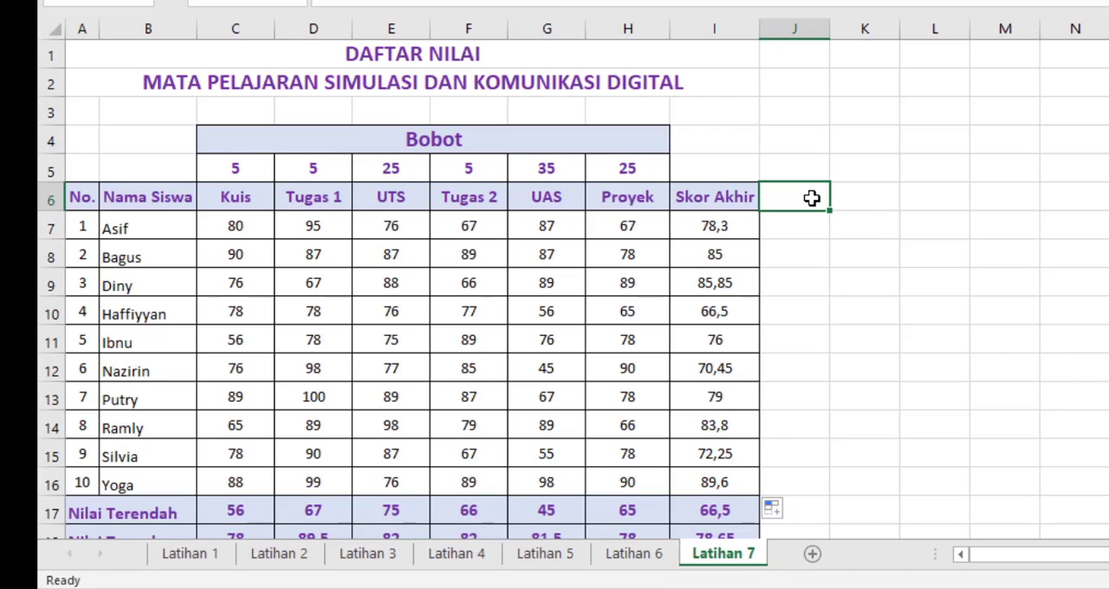
type("Keterangan")
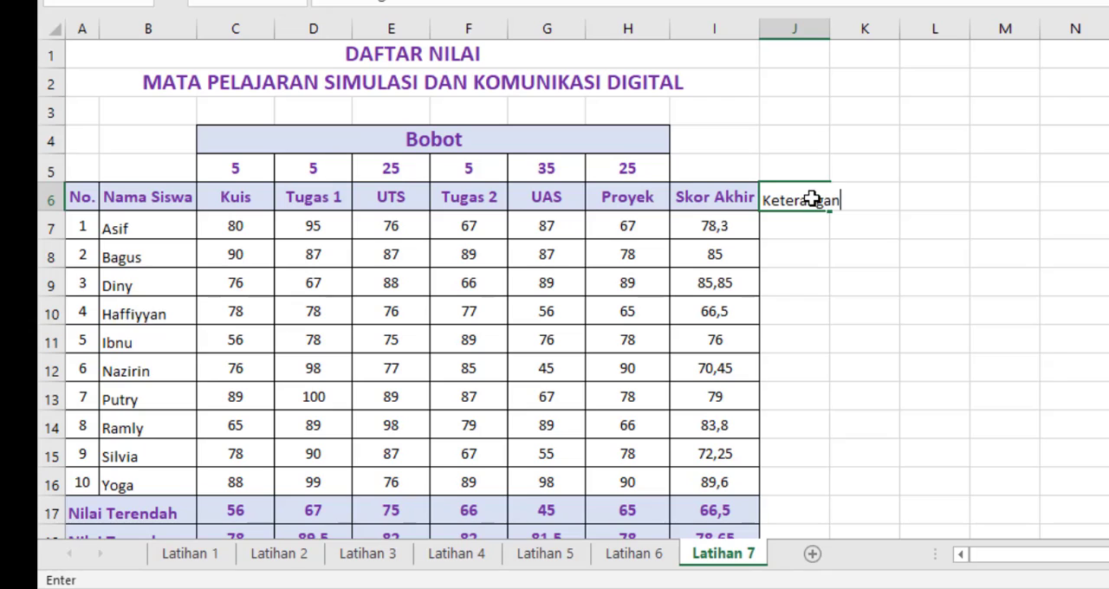
key("Return")
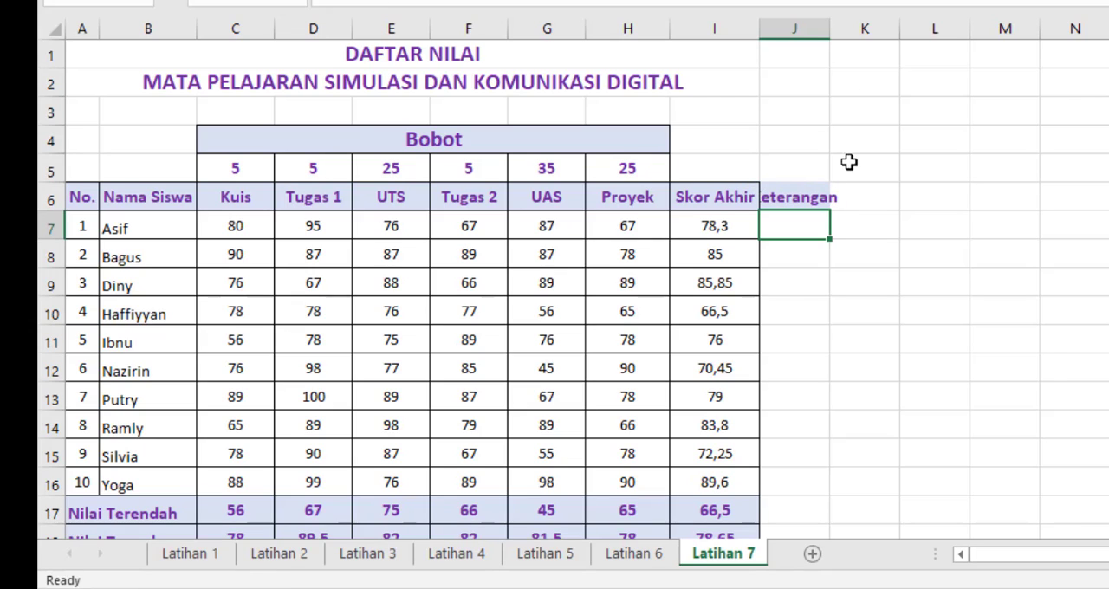
double_click(832, 32)
left_click(1028, 250)
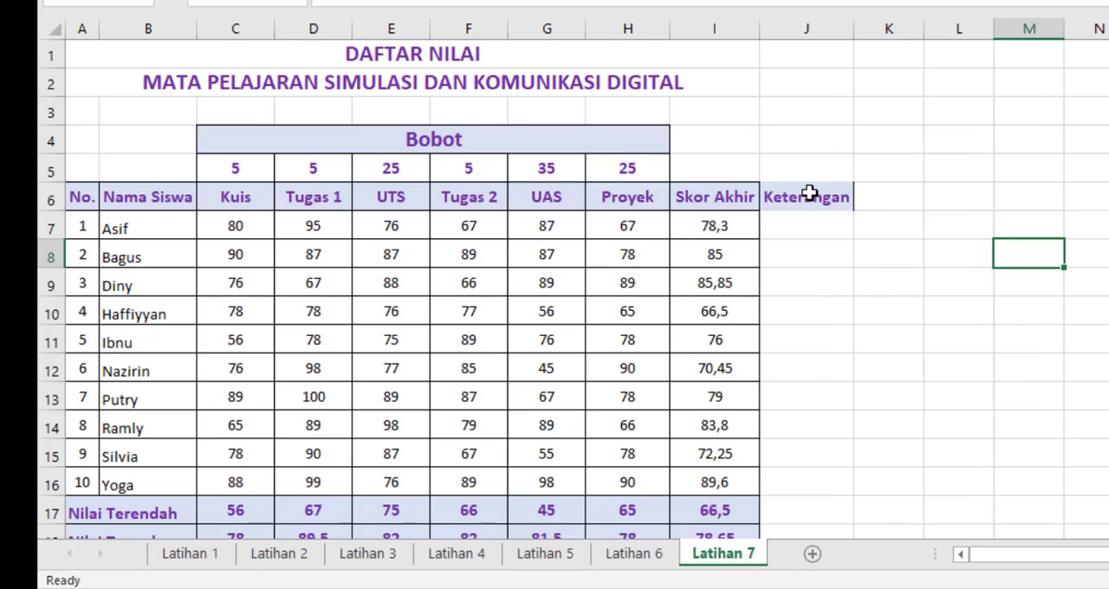
Step: Apply borders to all cells of the Keterangan column, J6:J16
left_click_drag(810, 191, 820, 488)
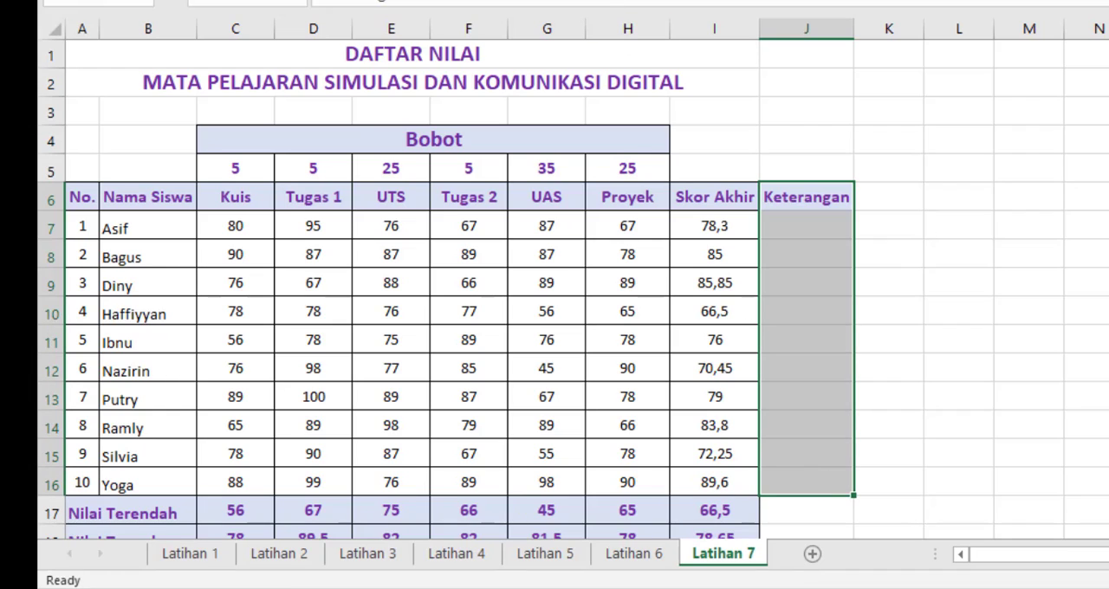
left_click(925, 246)
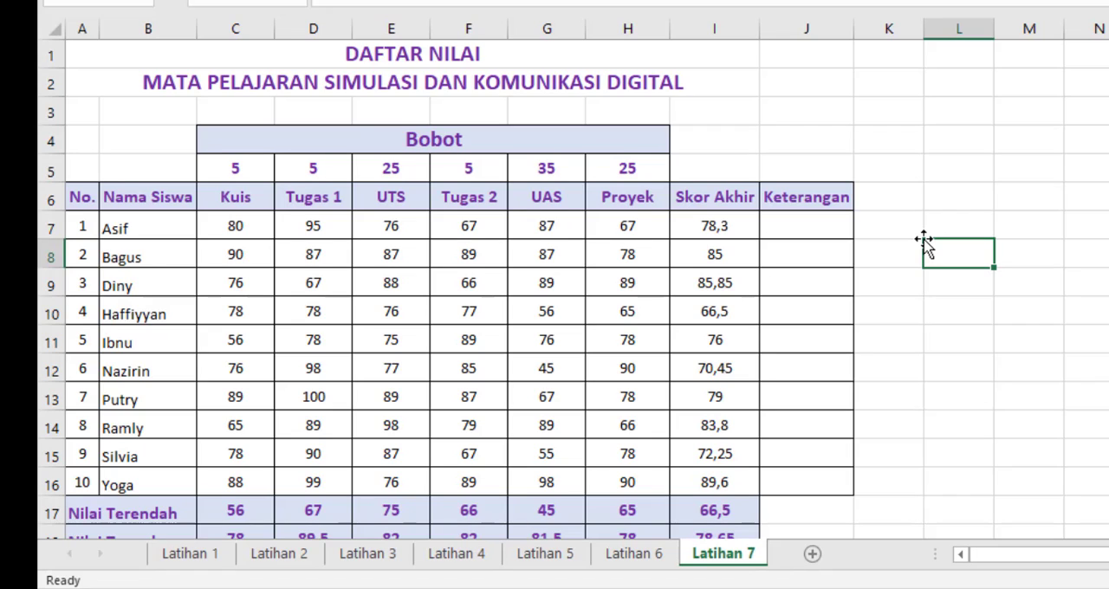
Step: Start an IF formula in J7 with the logical test I7>=75 on the first student's Skor Akhir
left_click(791, 222)
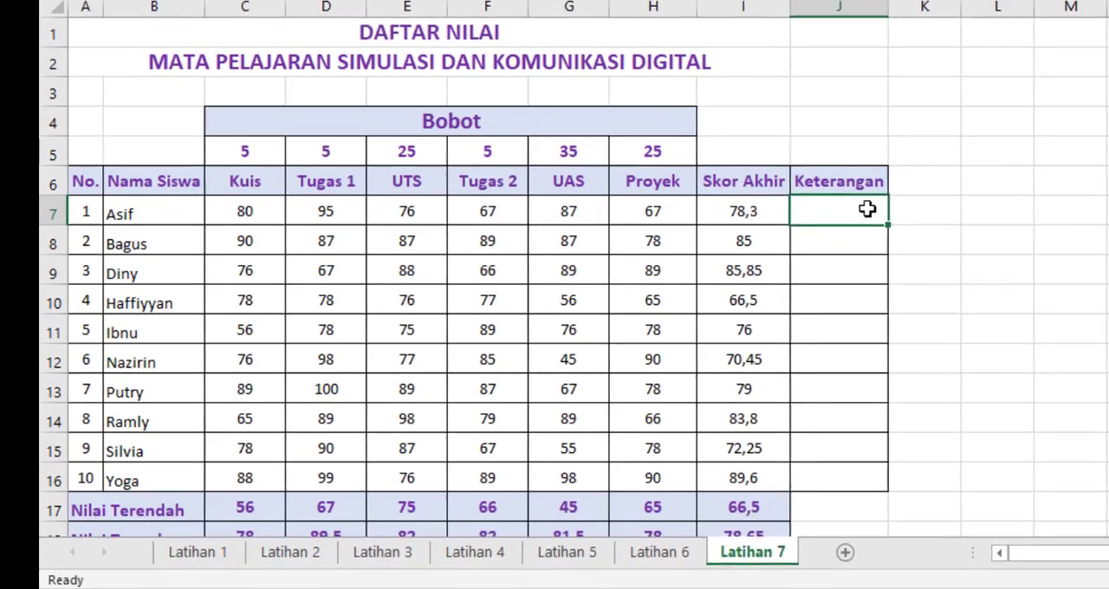
type("=")
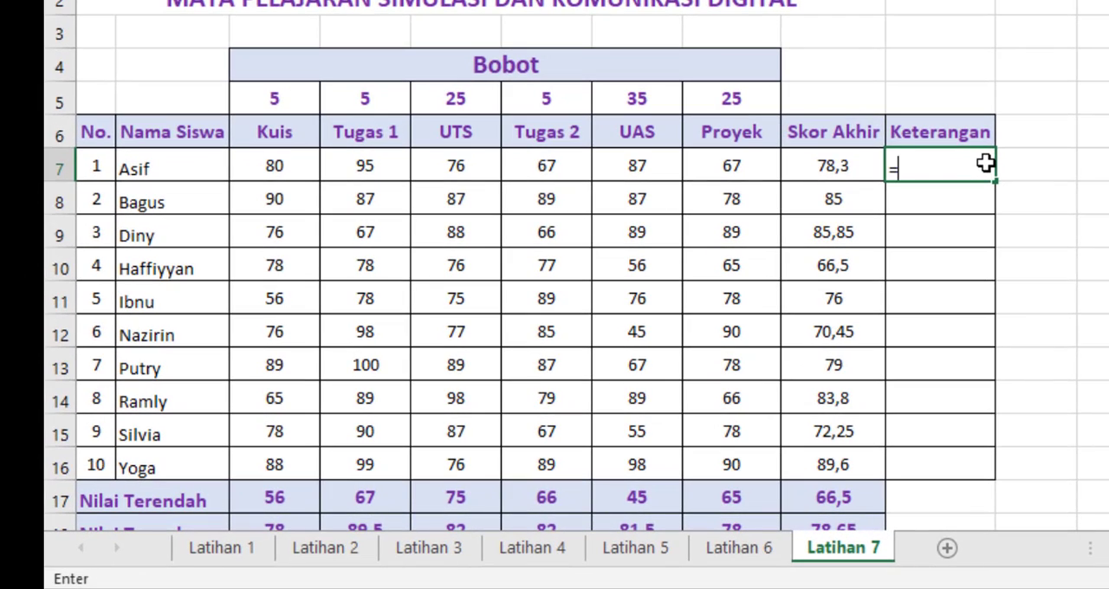
type("if")
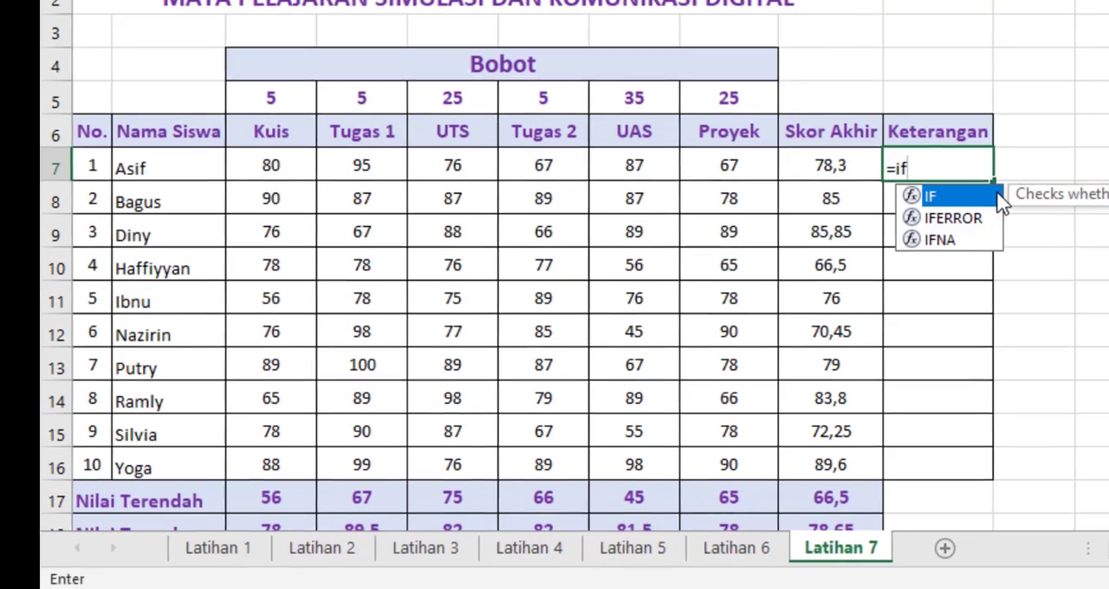
key("Tab")
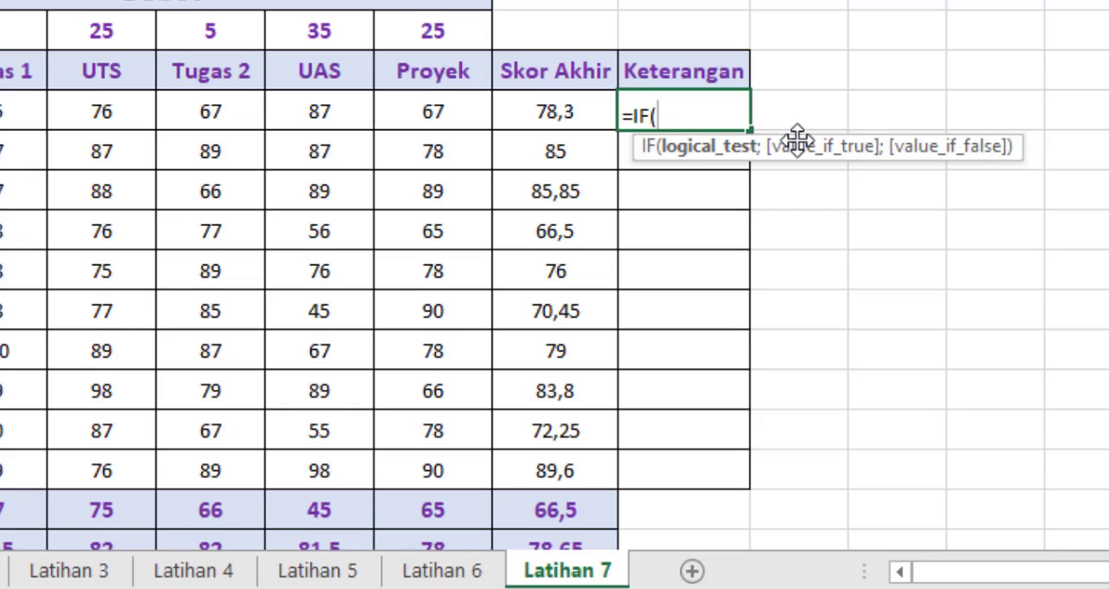
left_click(567, 113)
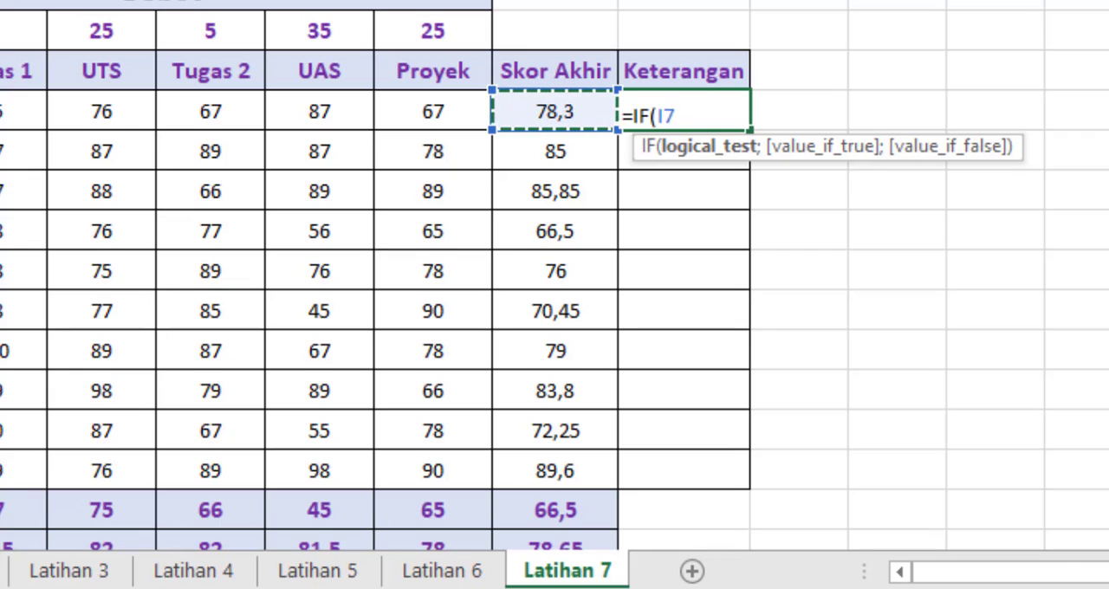
type(">")
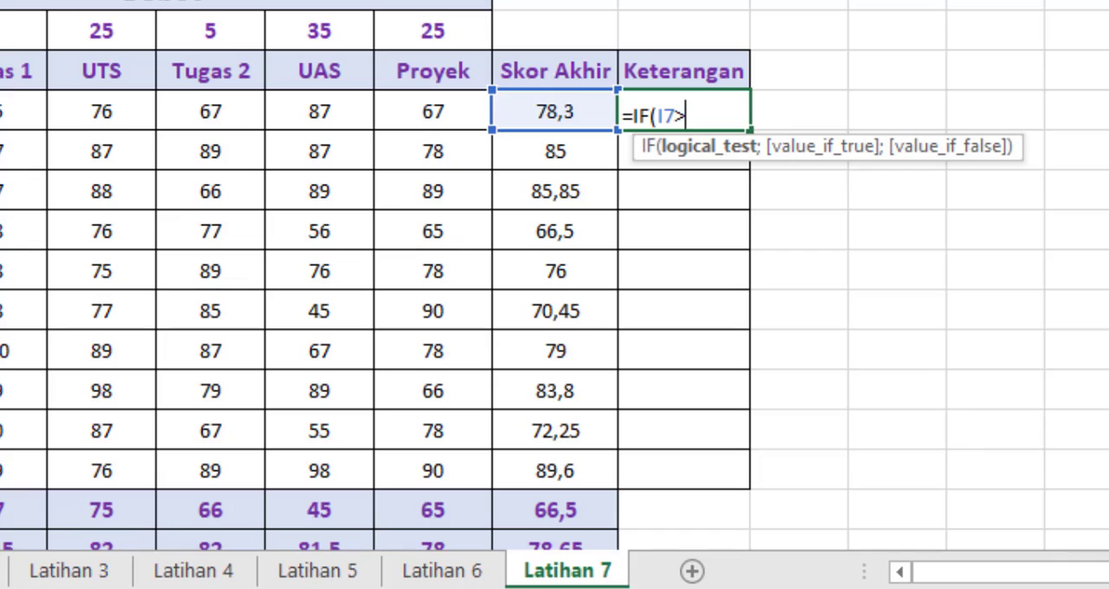
type("=75")
type(";")
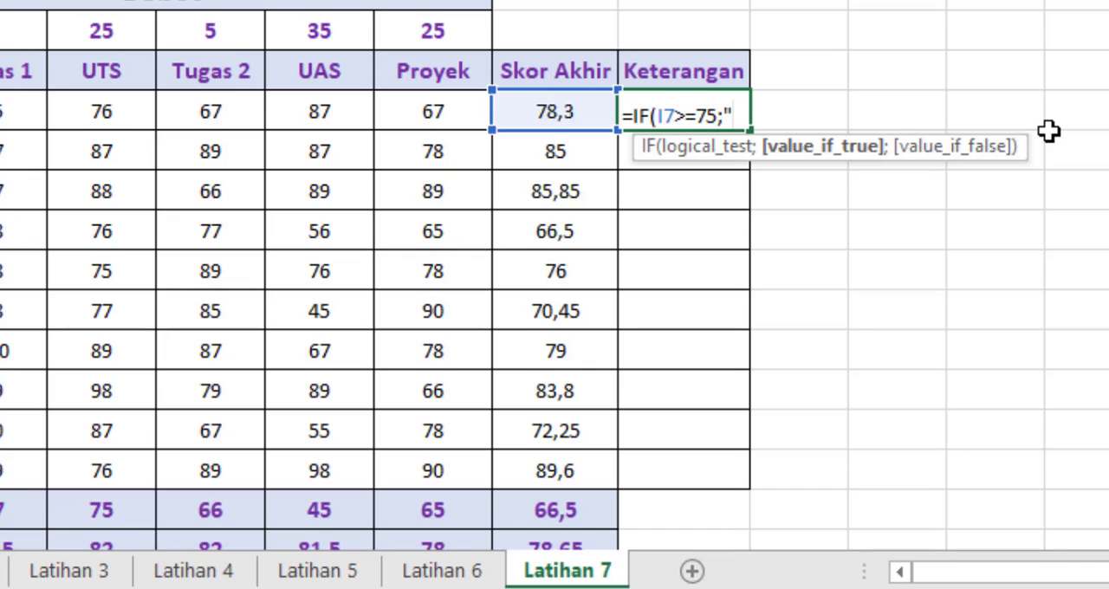
Step: Complete the IF formula in J7 with "Lulus" as the true value and "Tidak Lulus" as the false value, and enter it
type("Lulus")
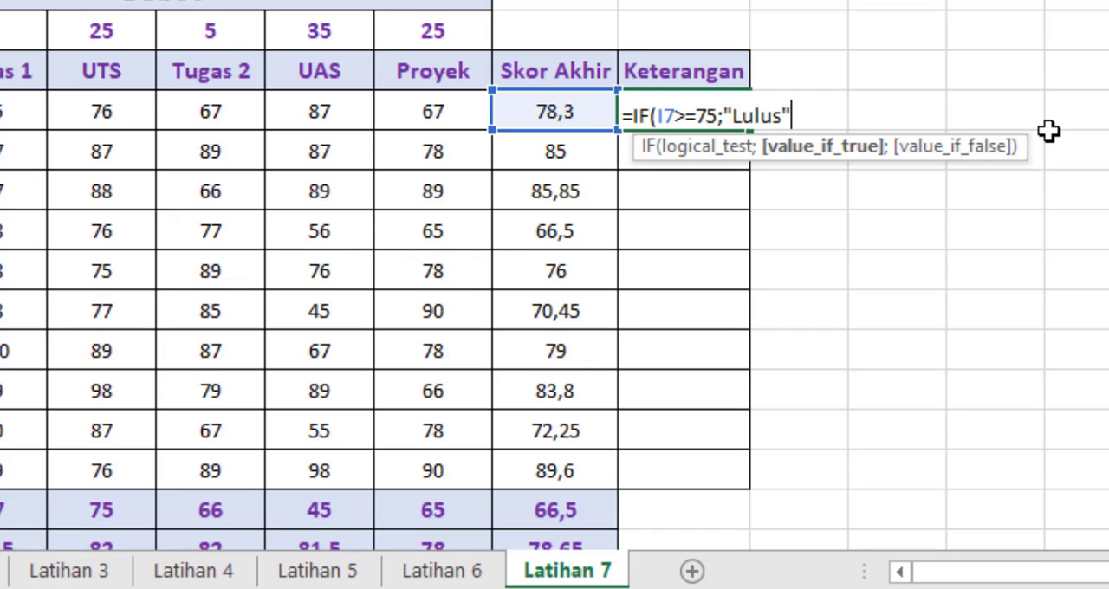
type("\";")
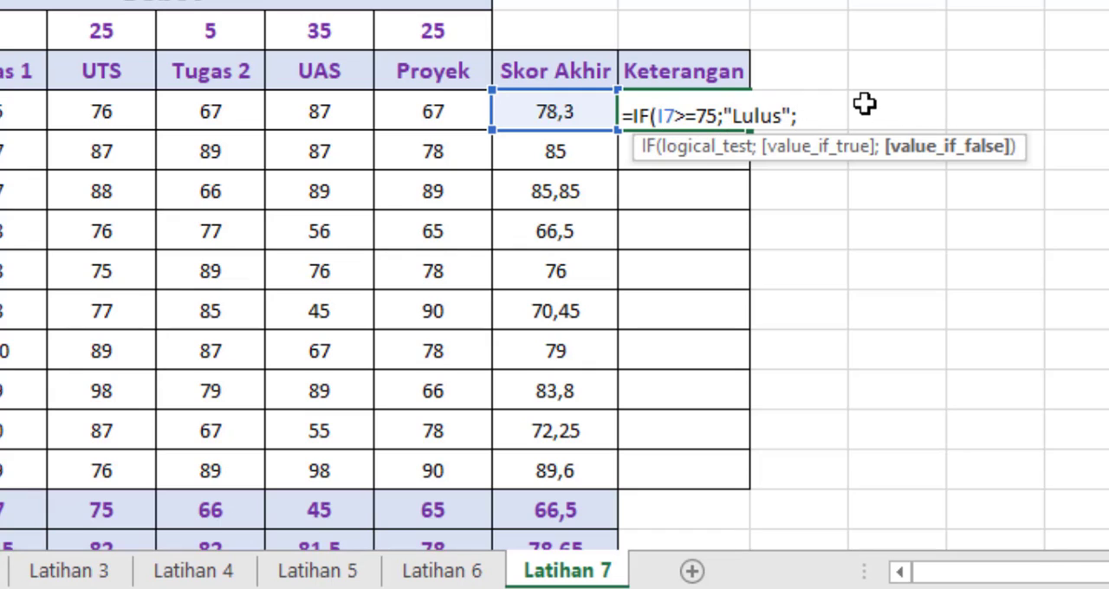
type("\"")
type("Tida")
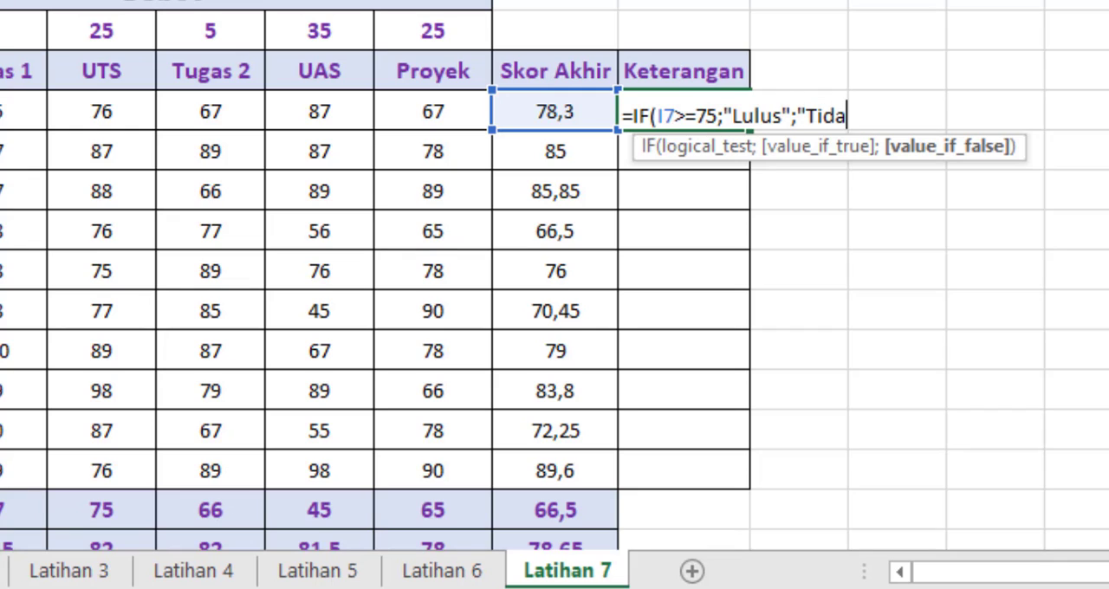
type("k Lul")
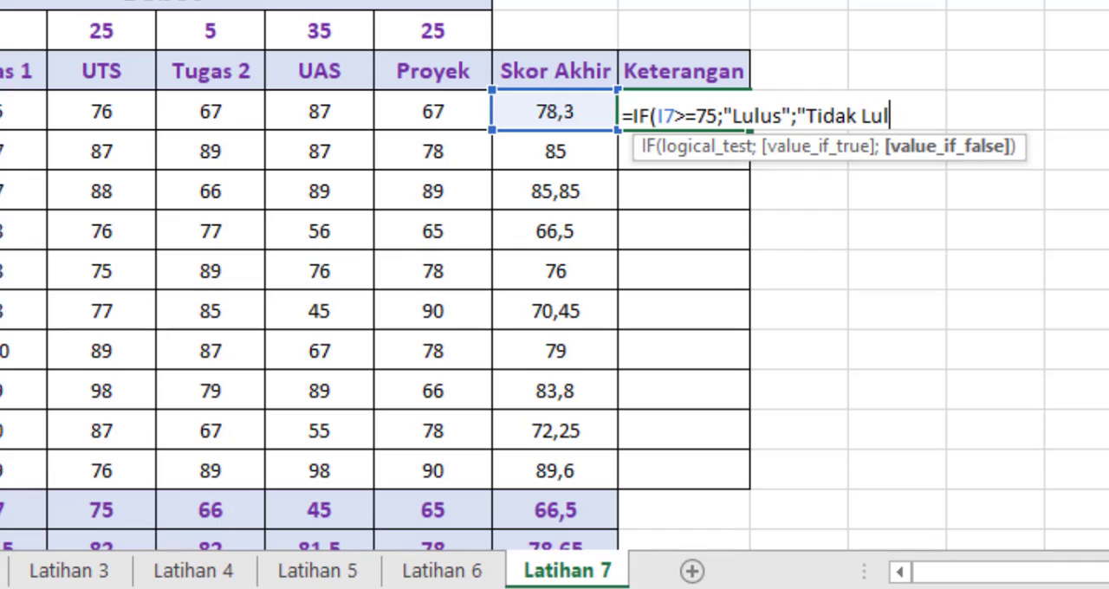
type("us\")")
key("Return")
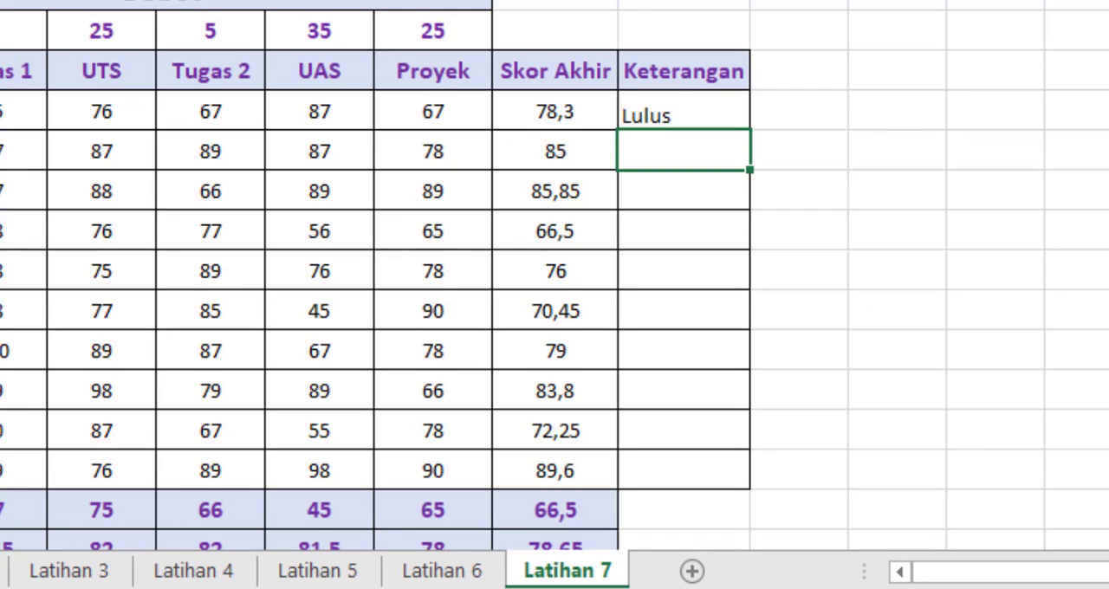
Step: Fill the Keterangan formula from J7 down to J16 and check the Skor Akhir values in I10 and I12
left_click(742, 116)
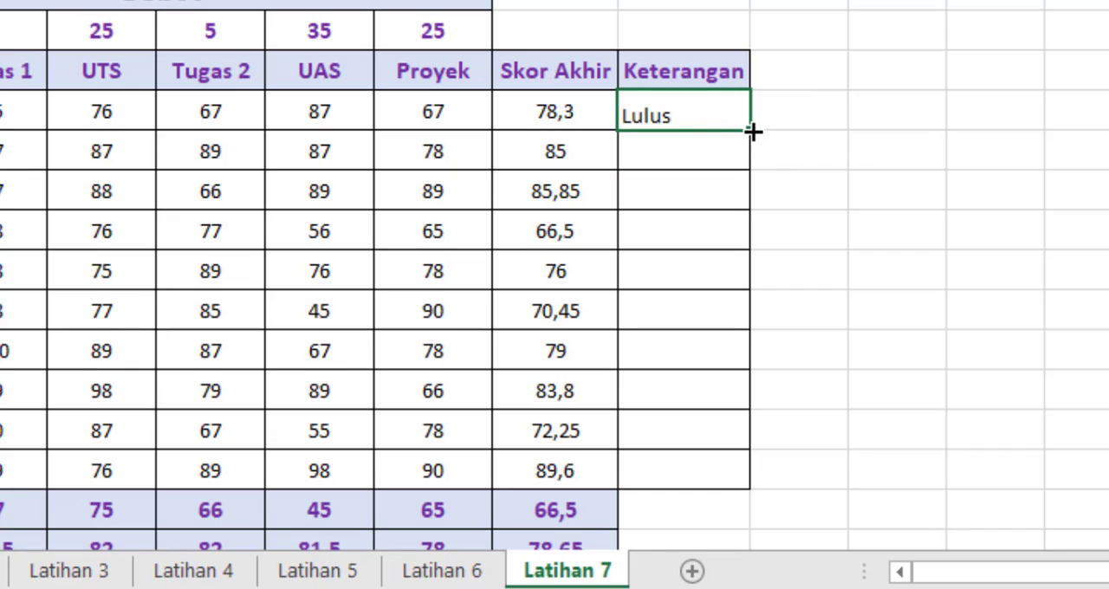
left_click_drag(750, 131, 743, 480)
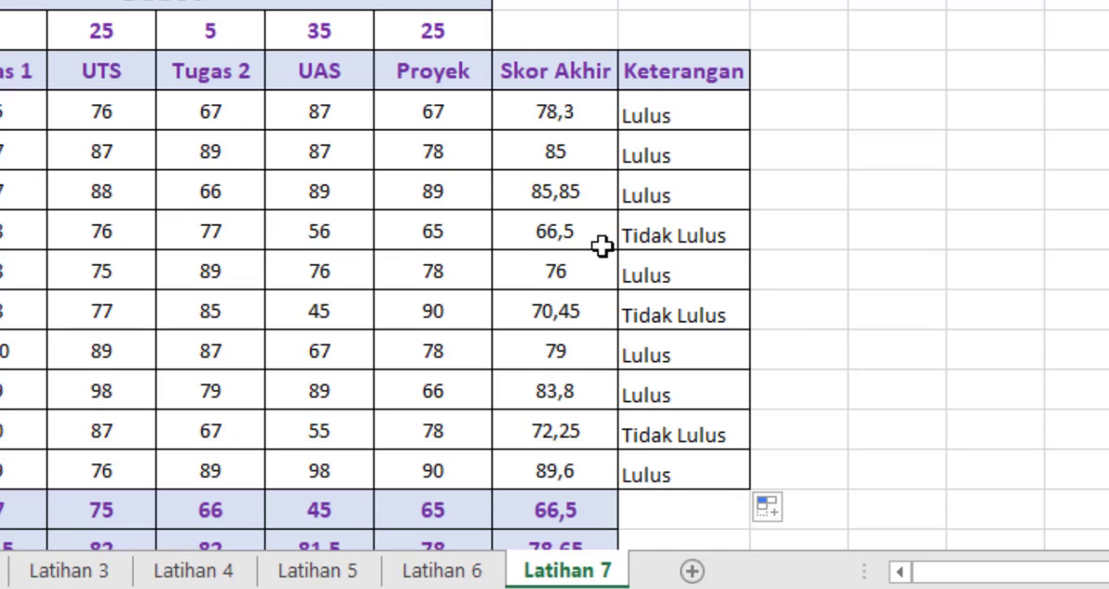
left_click(561, 228)
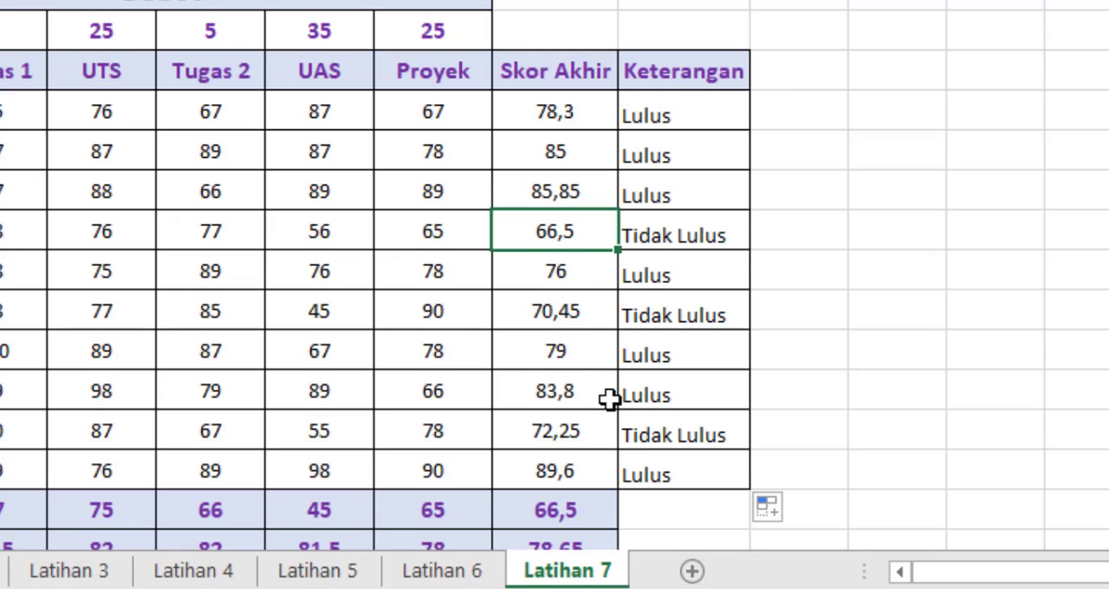
left_click(569, 308)
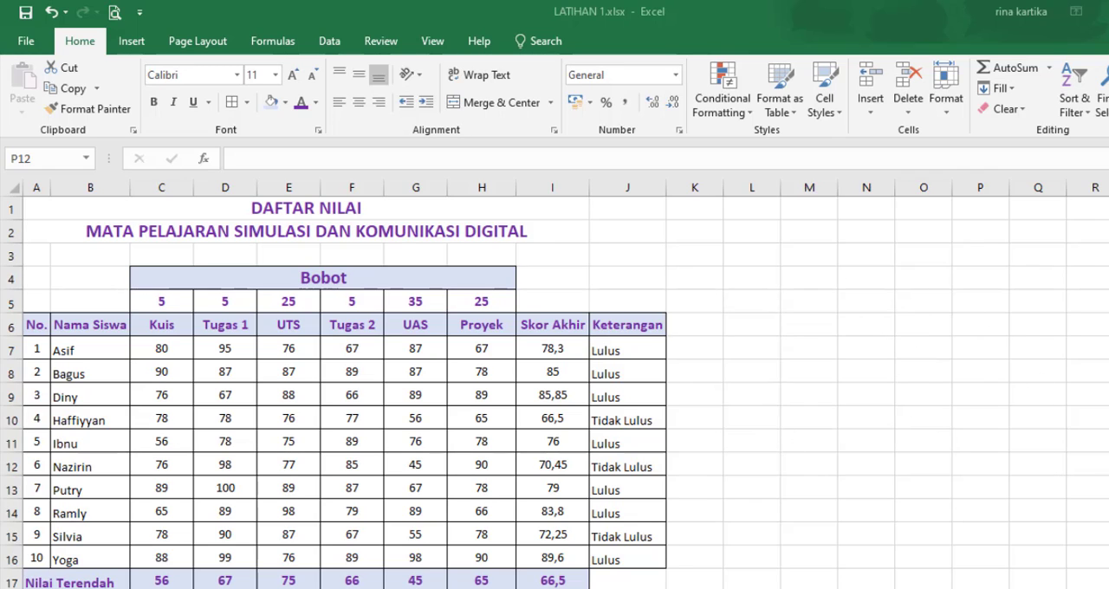
Step: Examine the whole grade table, from the headings in row 6 down to the Nilai Terendah, Nilai Tengah and Nilai Tertinggi rows
scroll(688, 460, "down", 1)
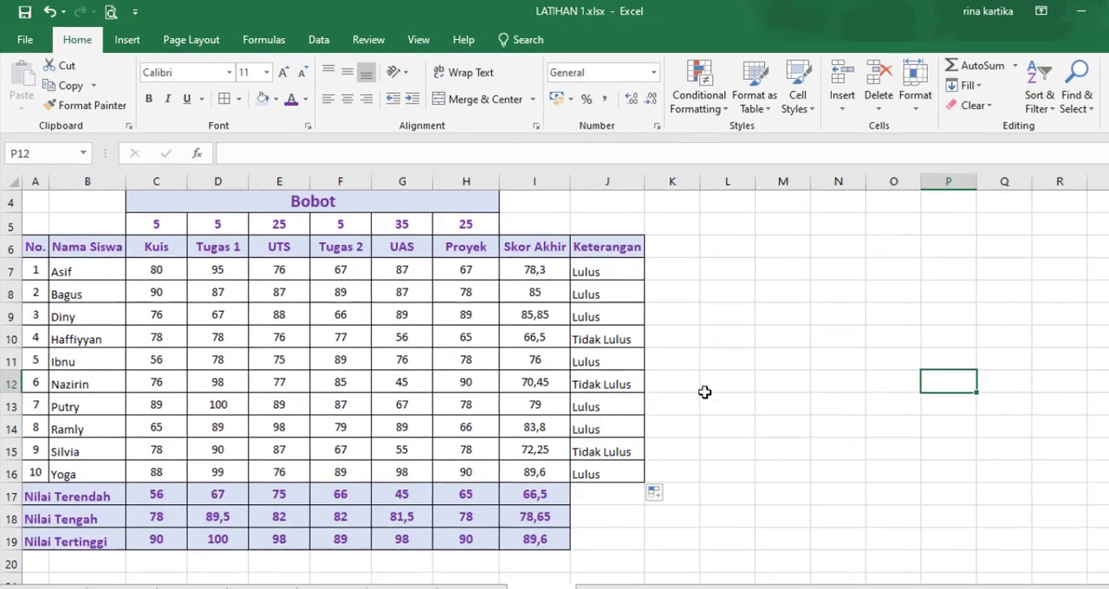
scroll(709, 393, "up", 1)
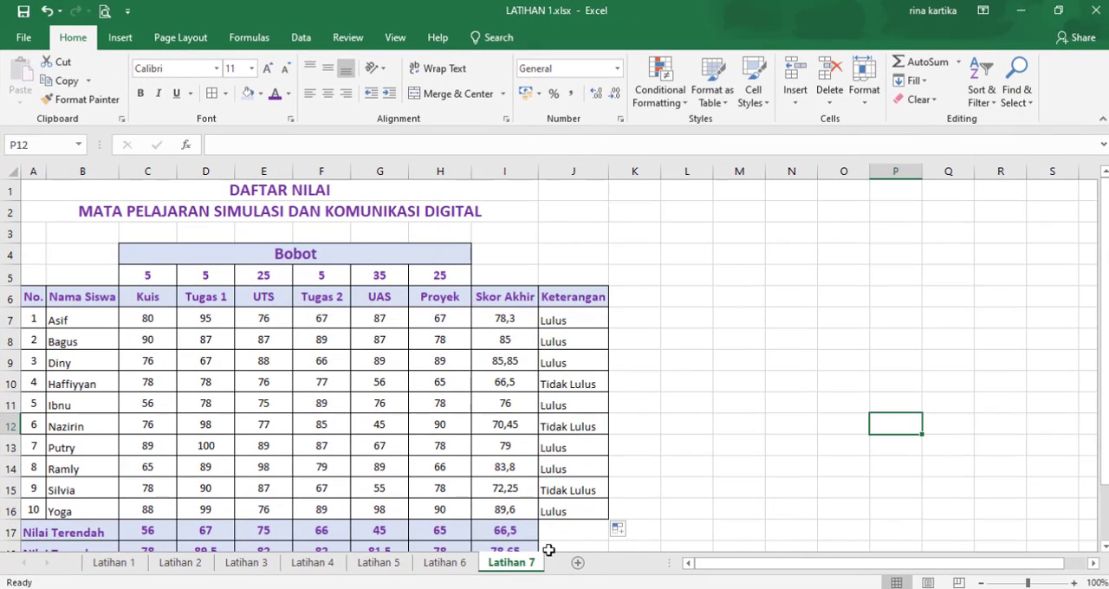
left_click(774, 327)
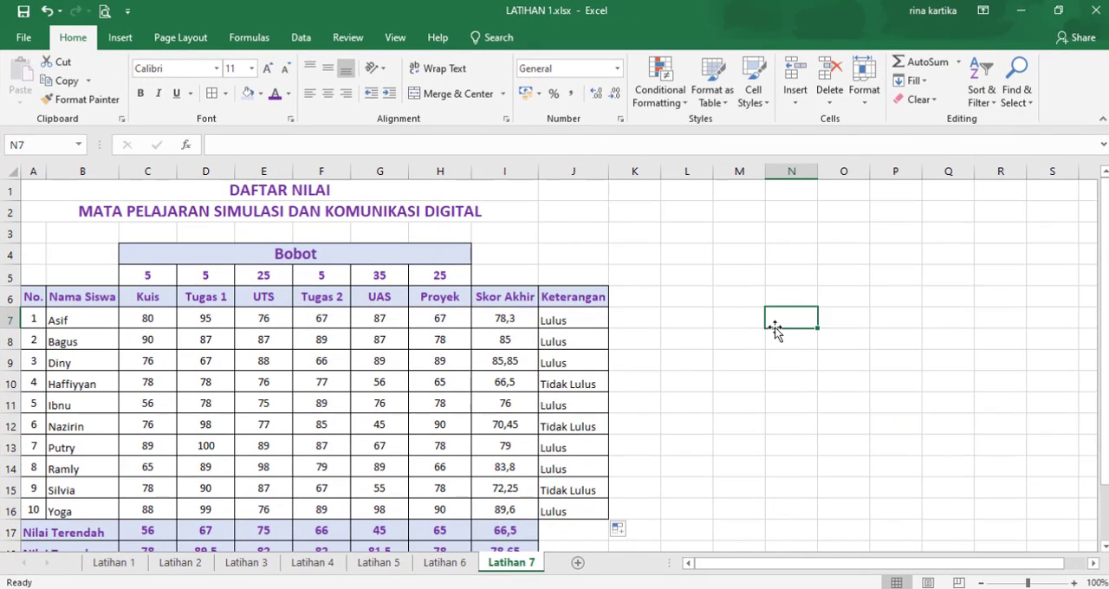
scroll(10, 338, "down", 1)
scroll(20, 289, "up", 1)
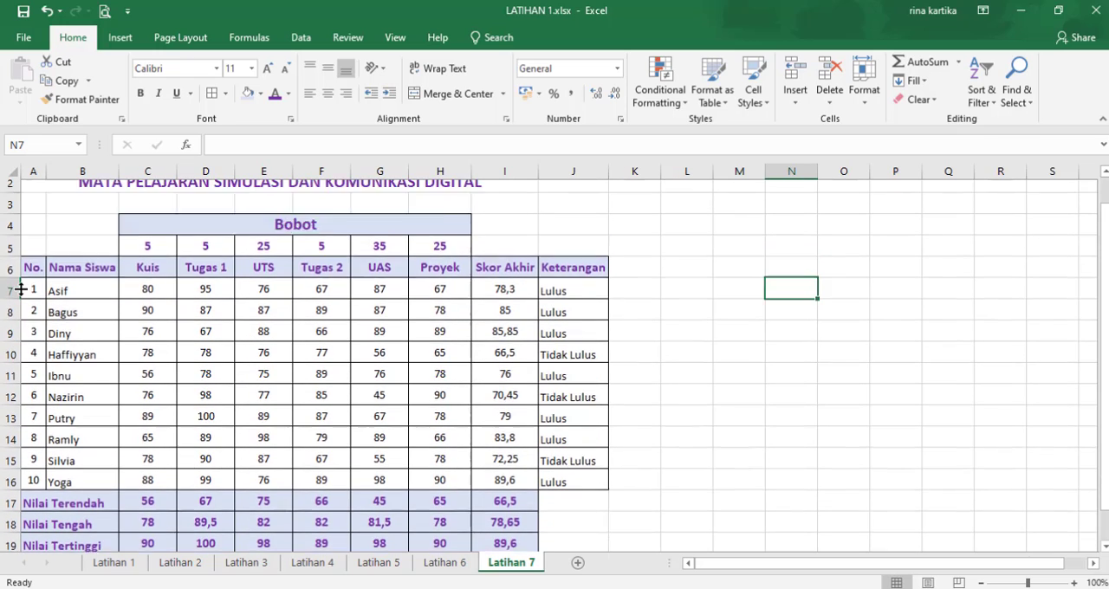
scroll(20, 290, "up", 1)
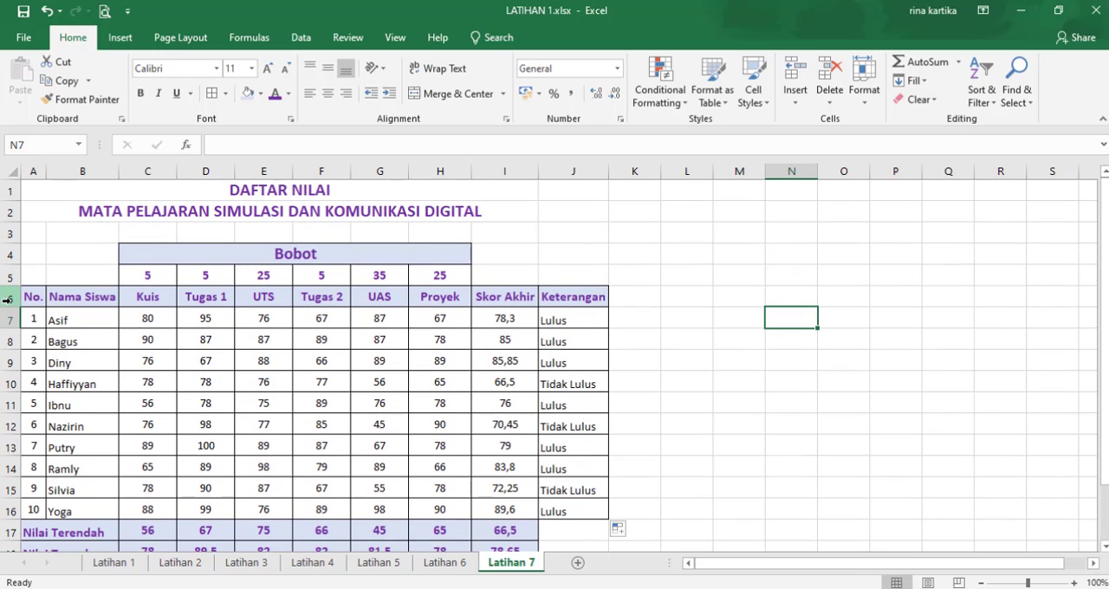
left_click(8, 299)
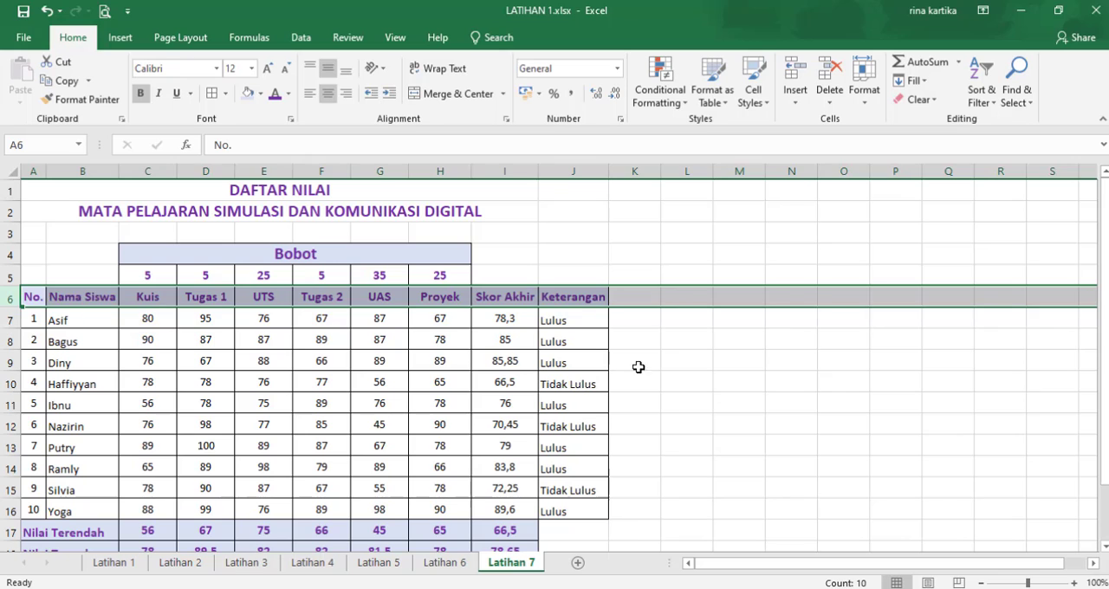
left_click(736, 386)
scroll(738, 360, "down", 2)
scroll(738, 358, "down", 3)
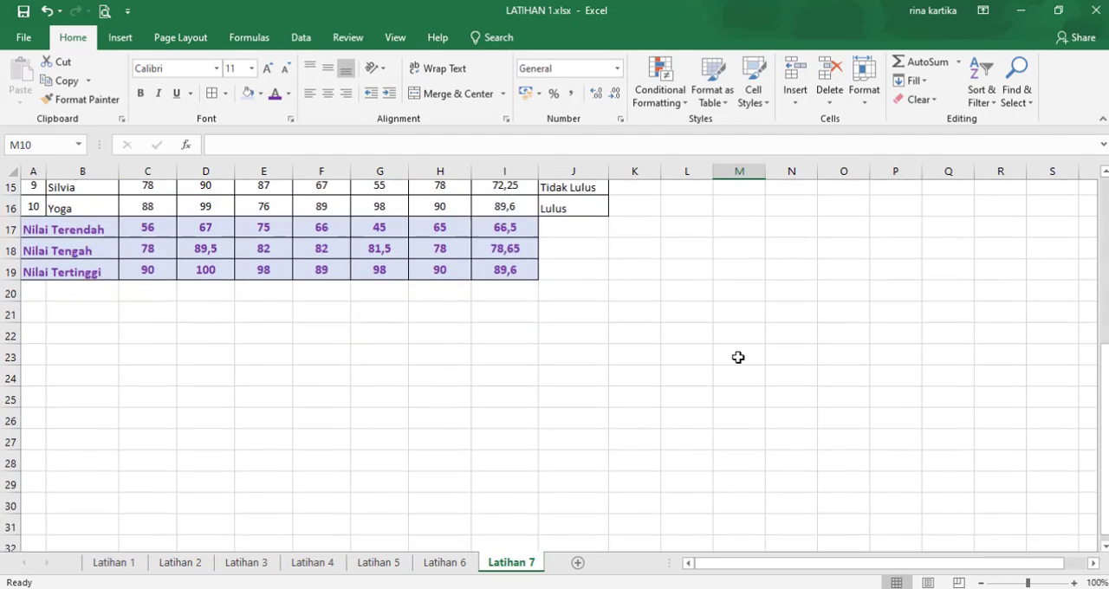
Step: Freeze rows 1 to 6 with Freeze Panes, using row 7 as the first row that scrolls
scroll(738, 358, "up", 5)
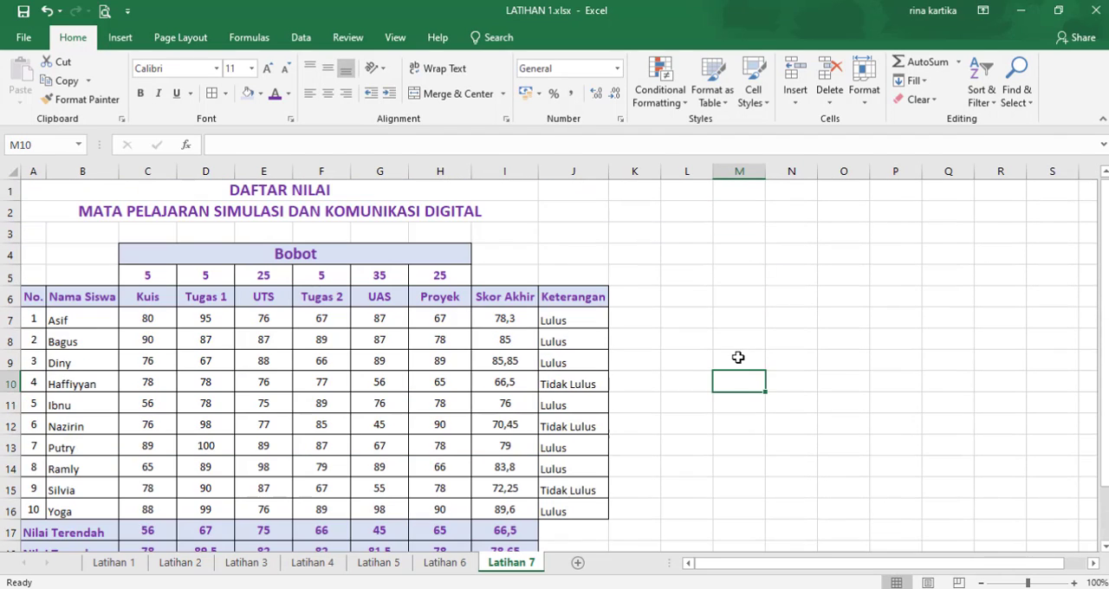
left_click(17, 293)
left_click(792, 379)
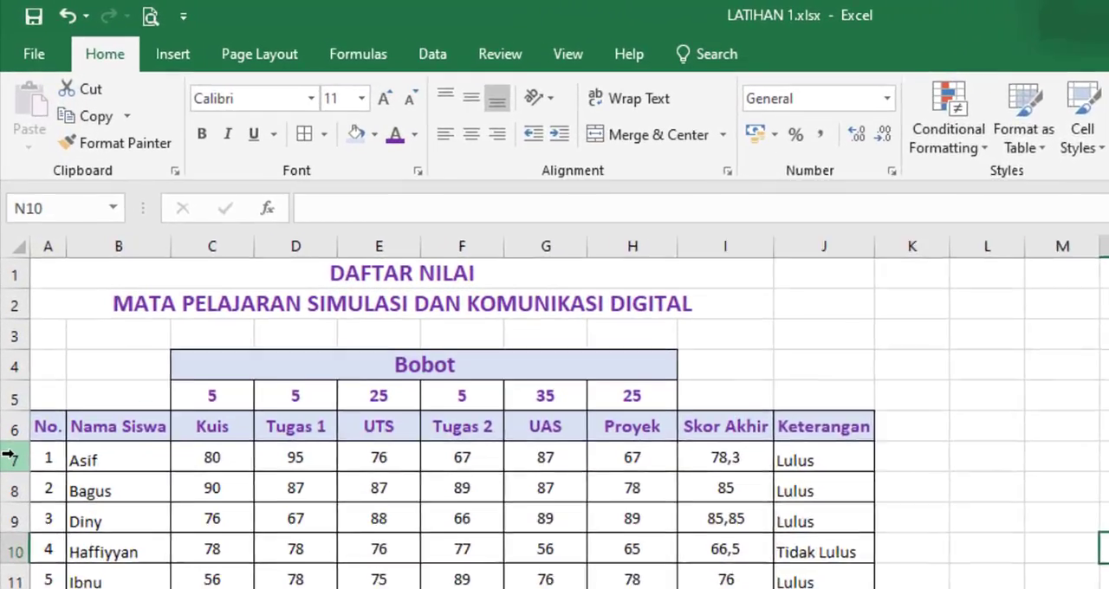
left_click(9, 318)
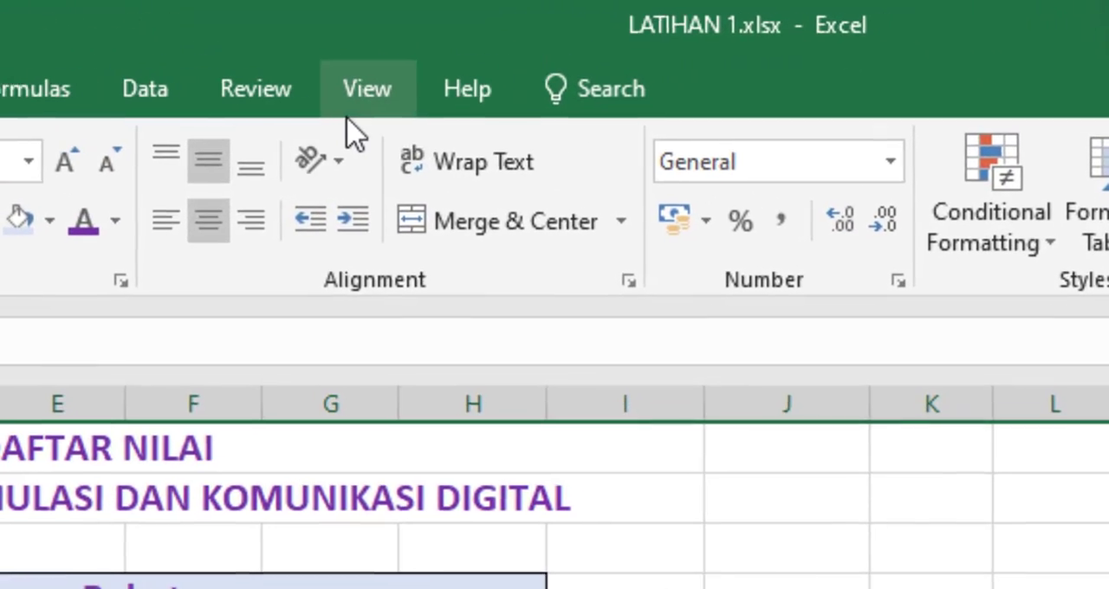
left_click(604, 70)
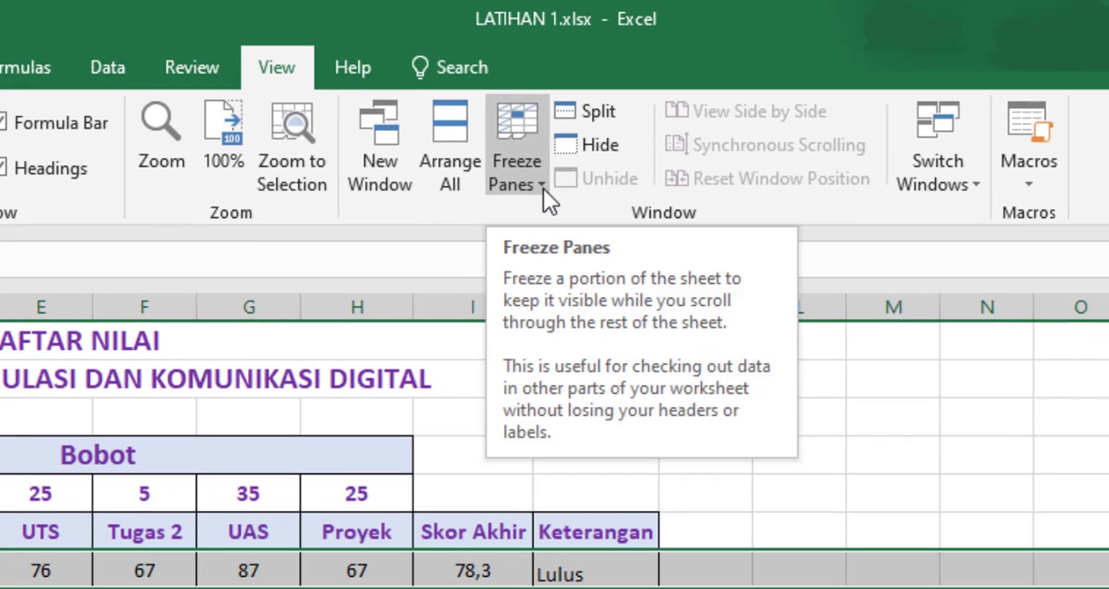
left_click(544, 189)
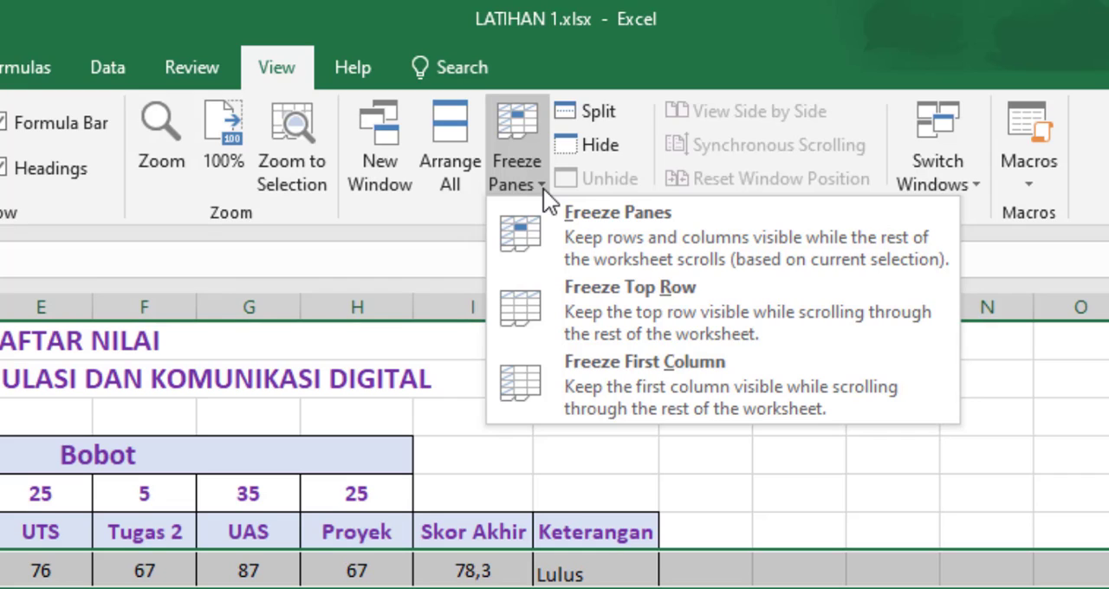
left_click(683, 229)
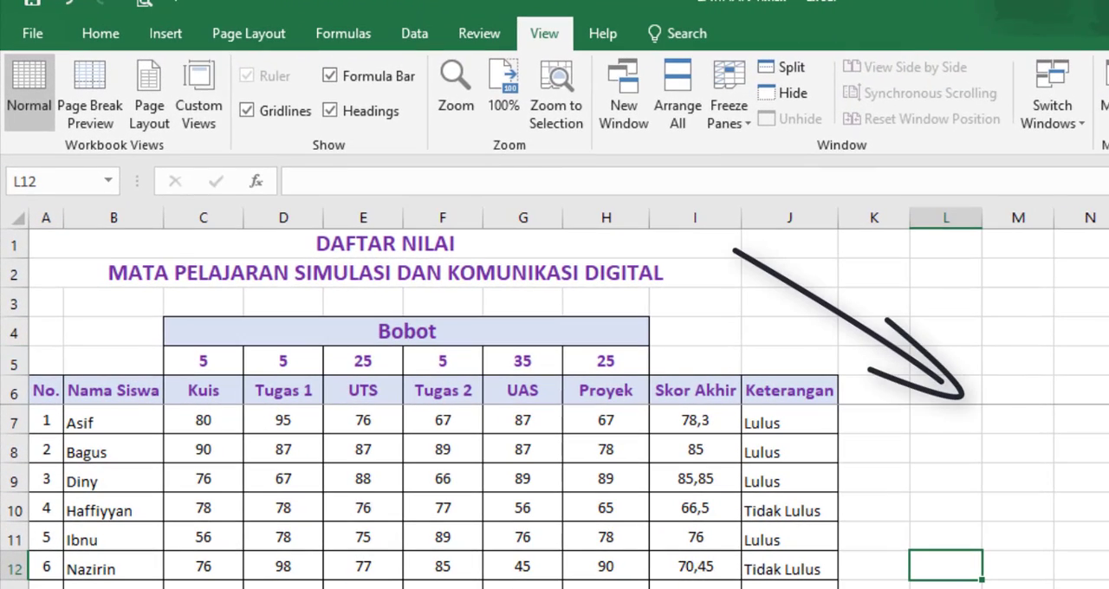
Step: Check the behaviour of the title, Bobot and heading rows 1 to 6 while moving through the student and summary rows
left_click(918, 453)
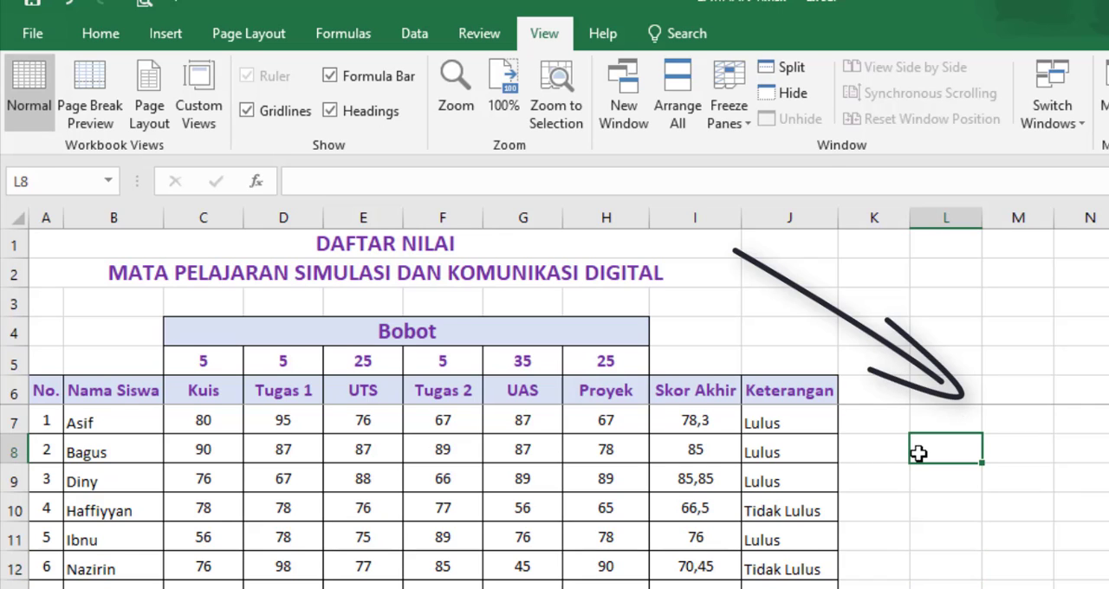
scroll(919, 453, "down", 5)
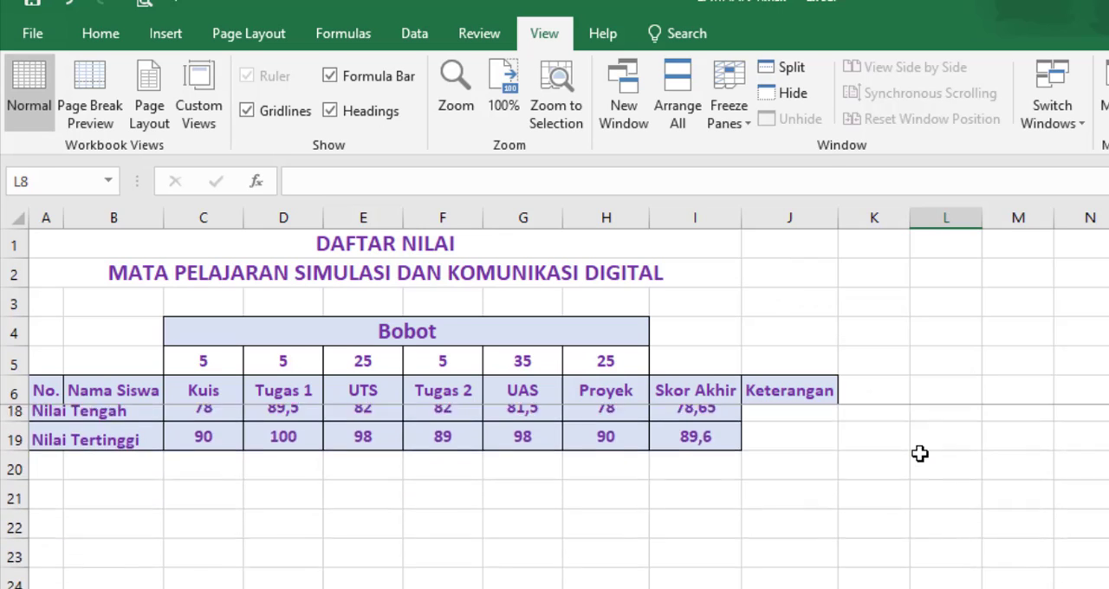
scroll(919, 454, "down", 4)
scroll(919, 454, "up", 10)
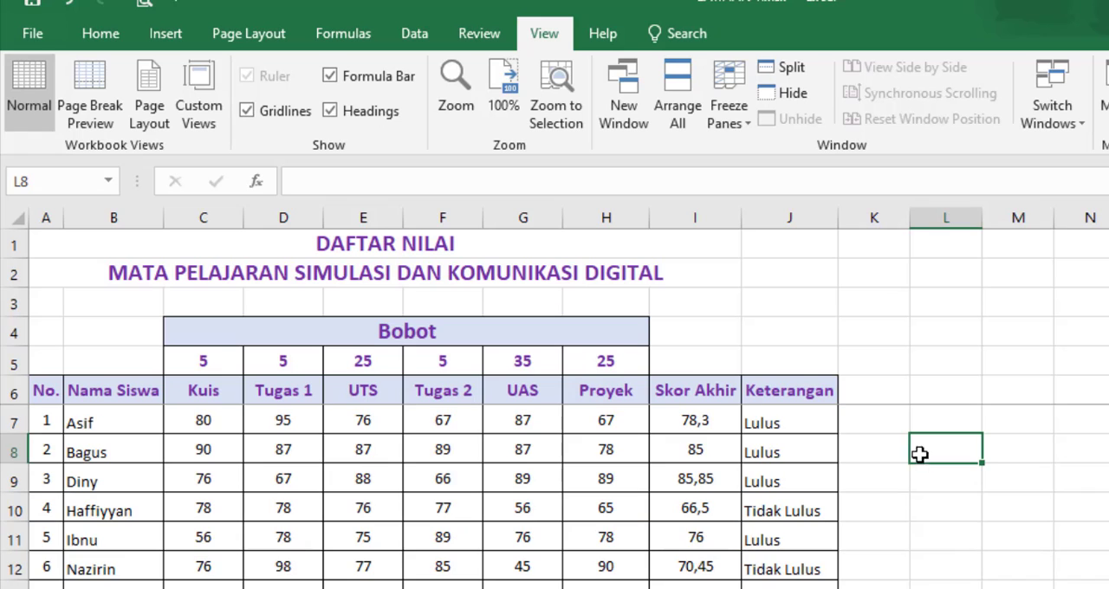
scroll(919, 474, "down", 7)
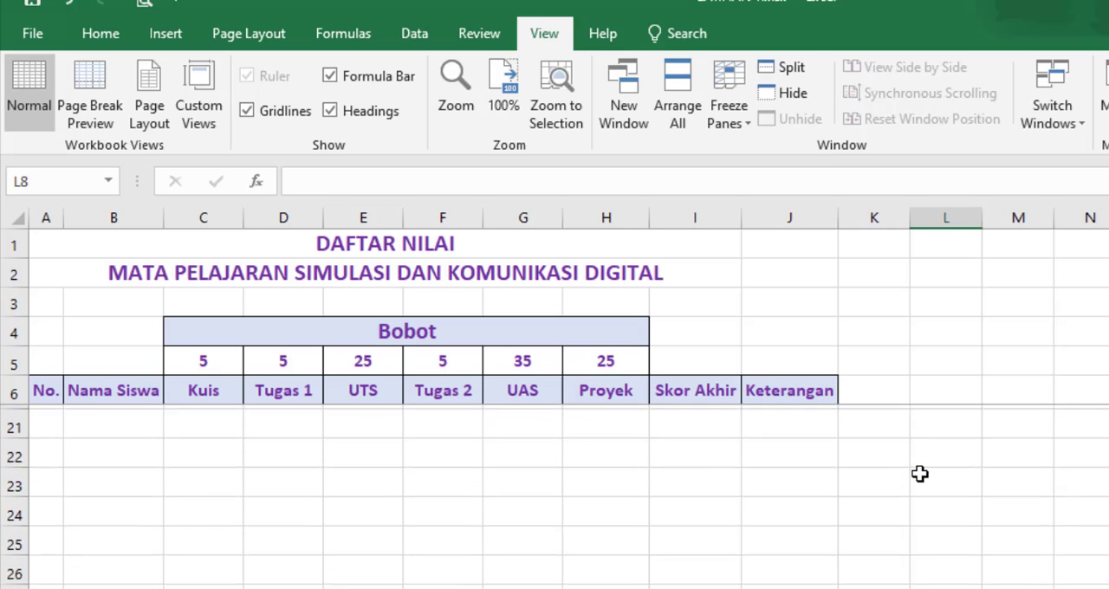
scroll(920, 474, "up", 5)
scroll(919, 474, "up", 2)
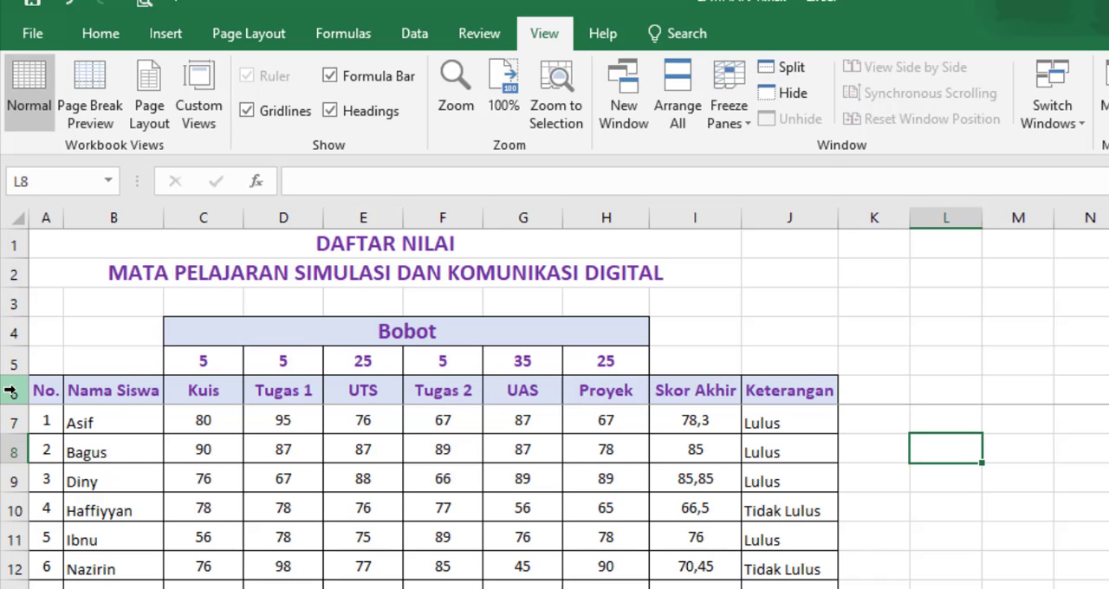
scroll(981, 507, "down", 3)
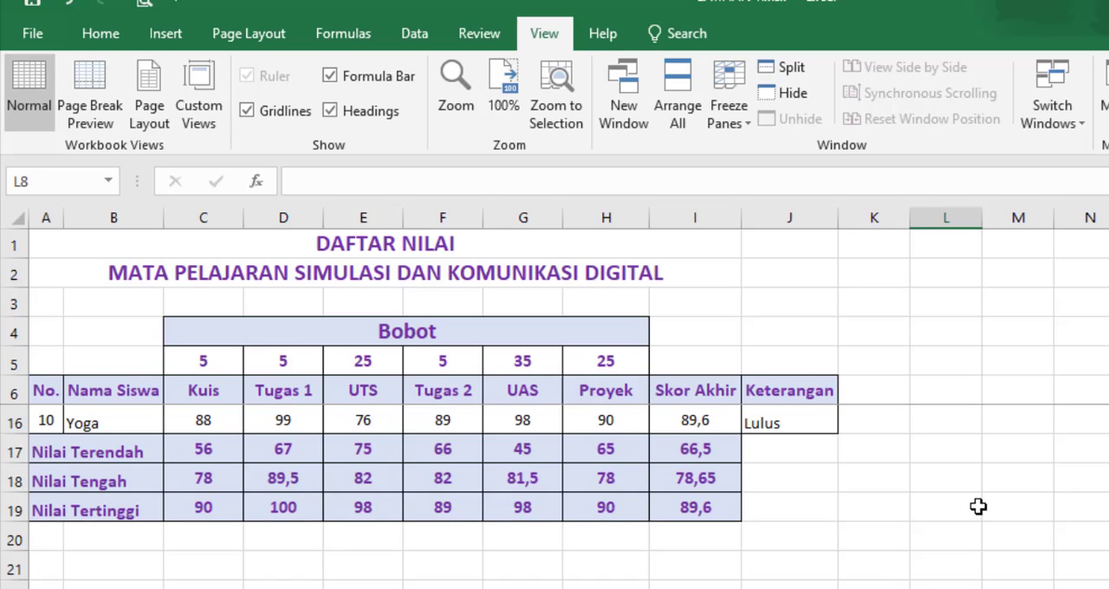
scroll(979, 507, "up", 3)
scroll(931, 503, "down", 2)
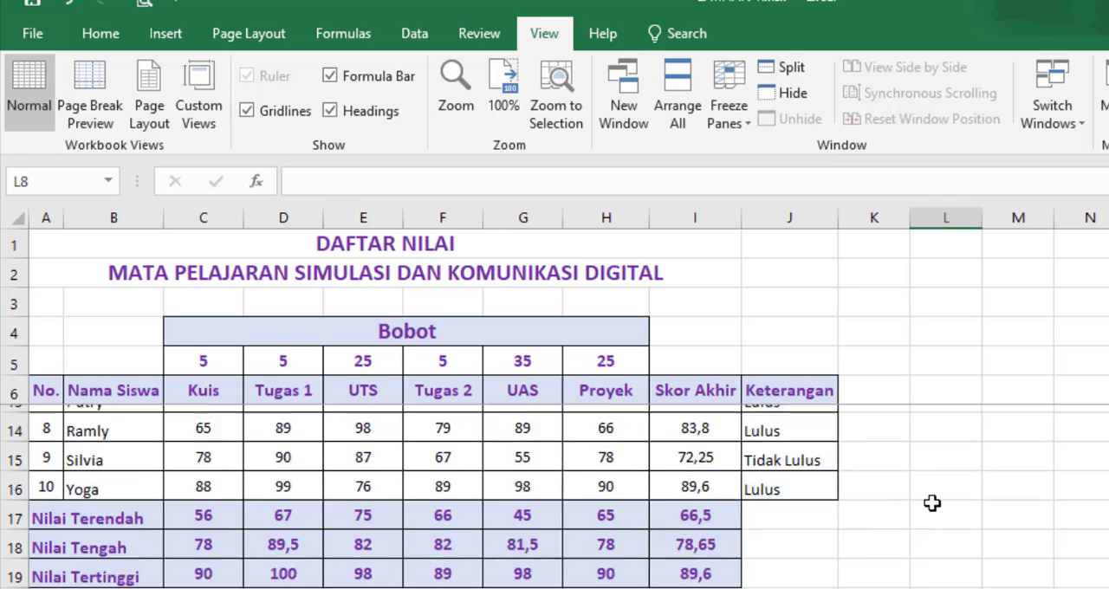
scroll(932, 503, "up", 1)
scroll(931, 504, "up", 2)
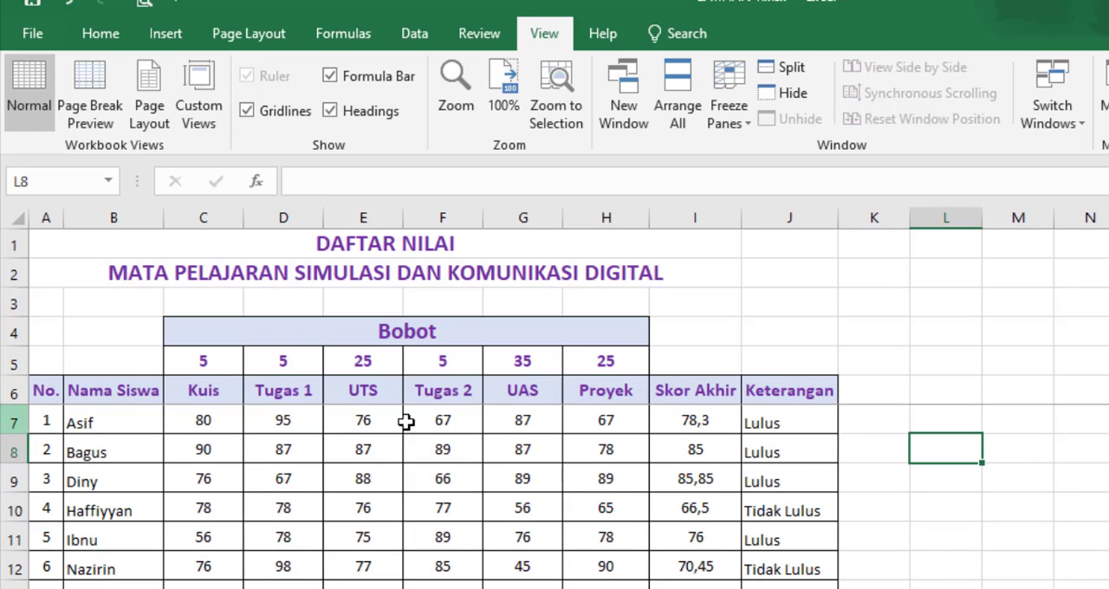
scroll(911, 515, "down", 1)
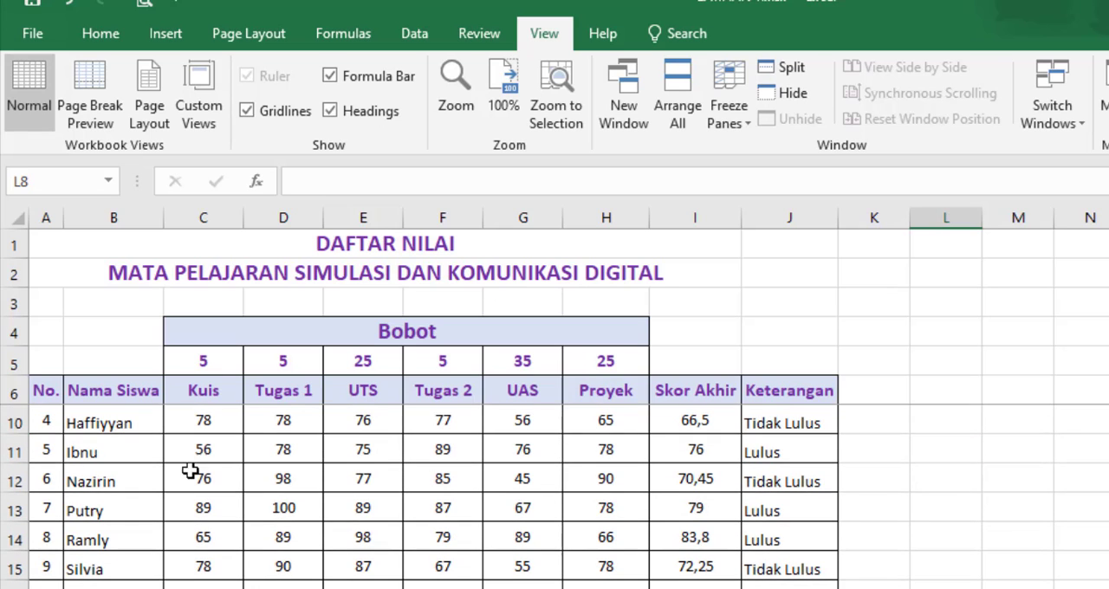
scroll(7, 541, "down", 2)
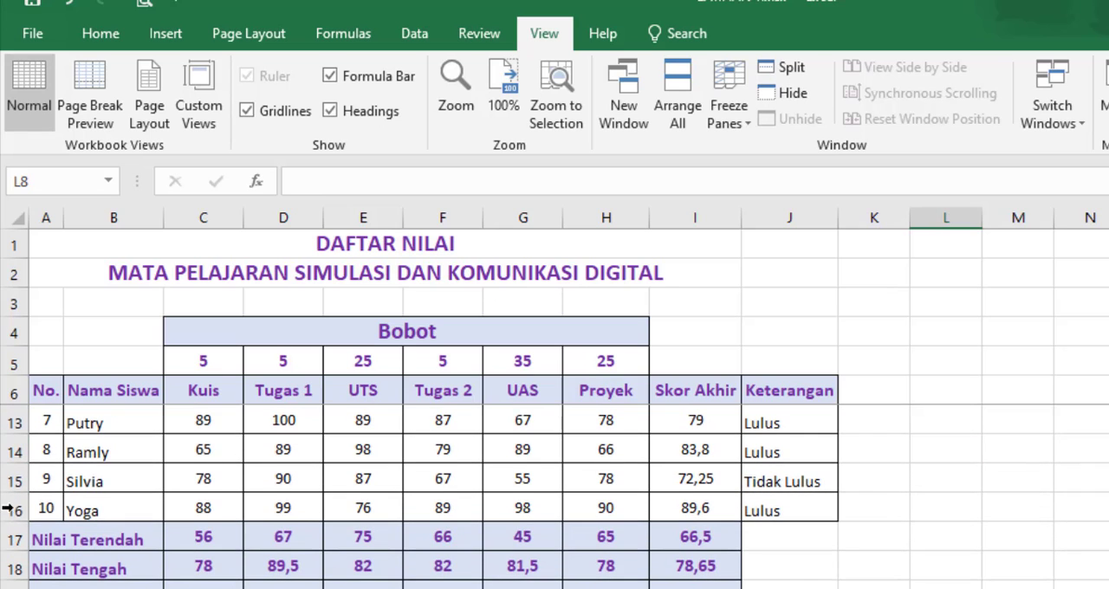
scroll(30, 460, "up", 1)
scroll(892, 456, "down", 1)
scroll(892, 455, "up", 2)
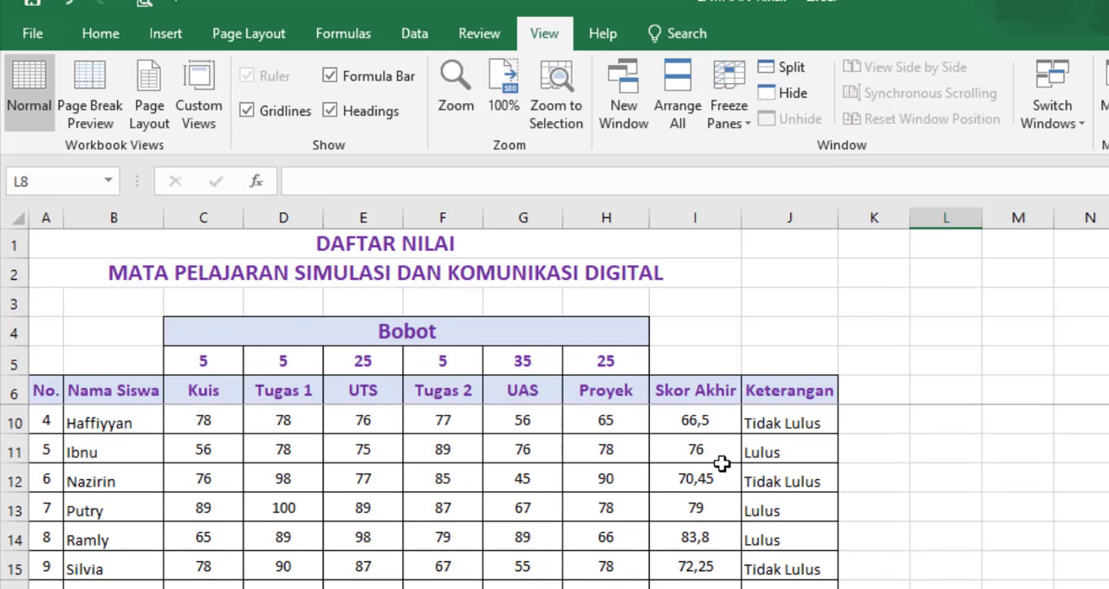
scroll(806, 488, "up", 1)
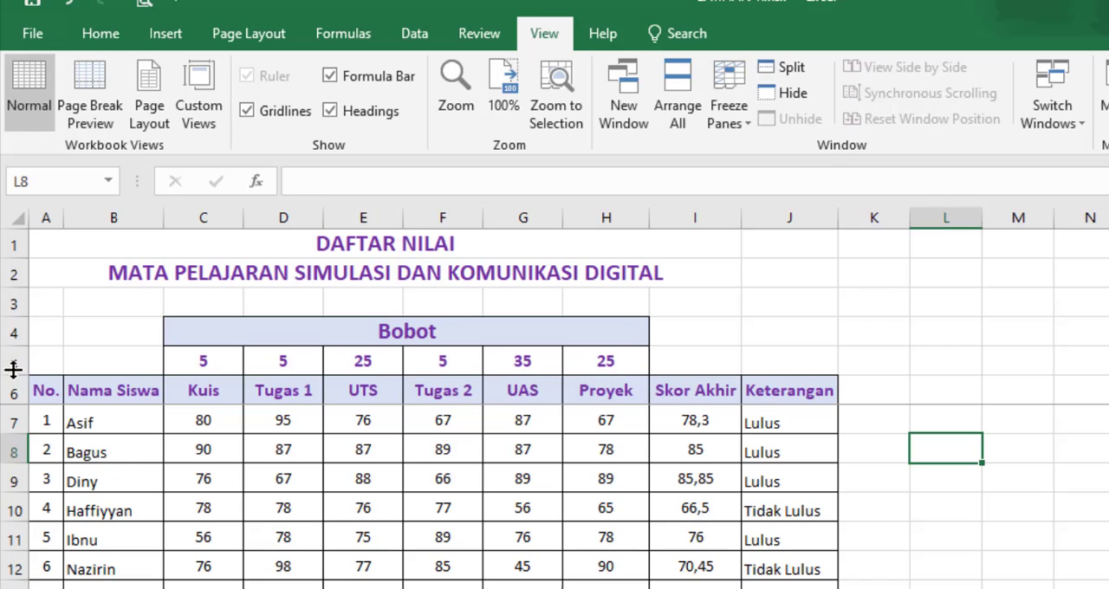
Step: Unfreeze the sheet's panes and check how the heading rows move with the rest of the table
left_click_drag(14, 361, 12, 452)
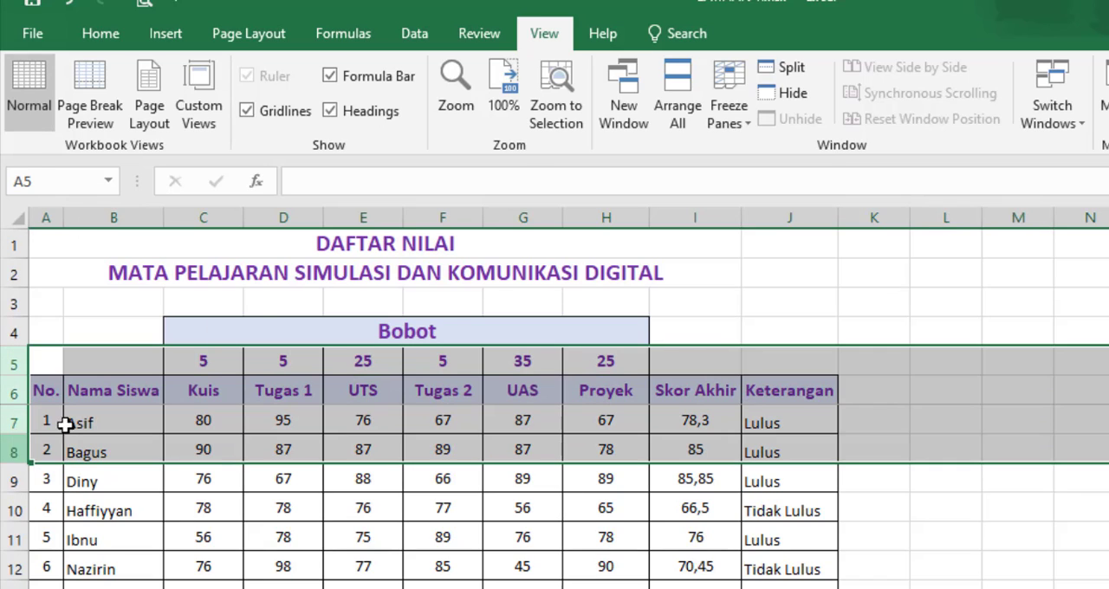
left_click(747, 126)
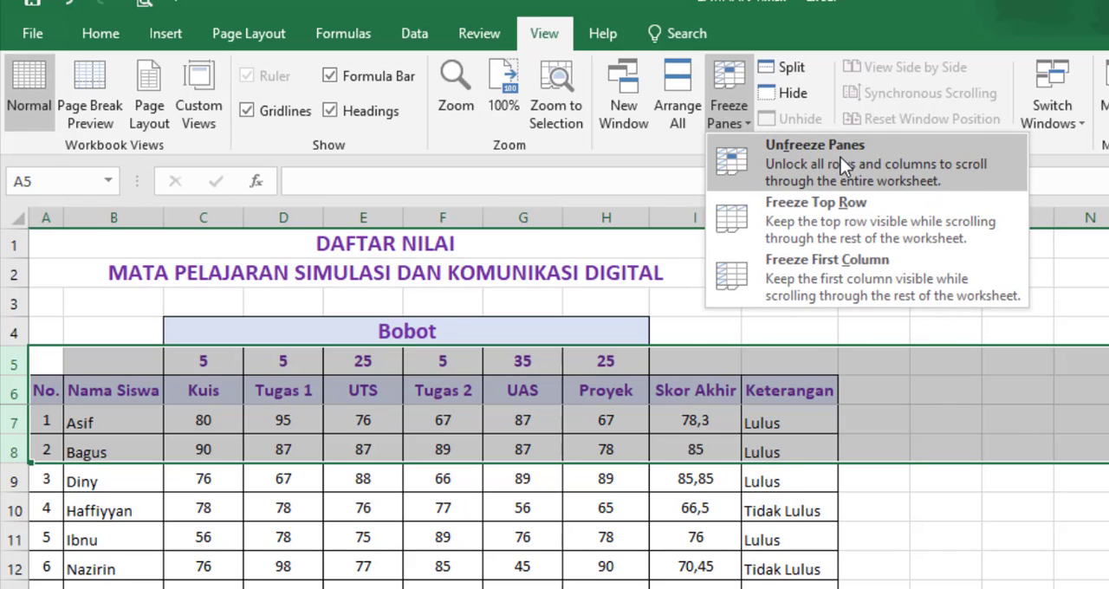
left_click(929, 160)
left_click(999, 431)
scroll(998, 438, "down", 3)
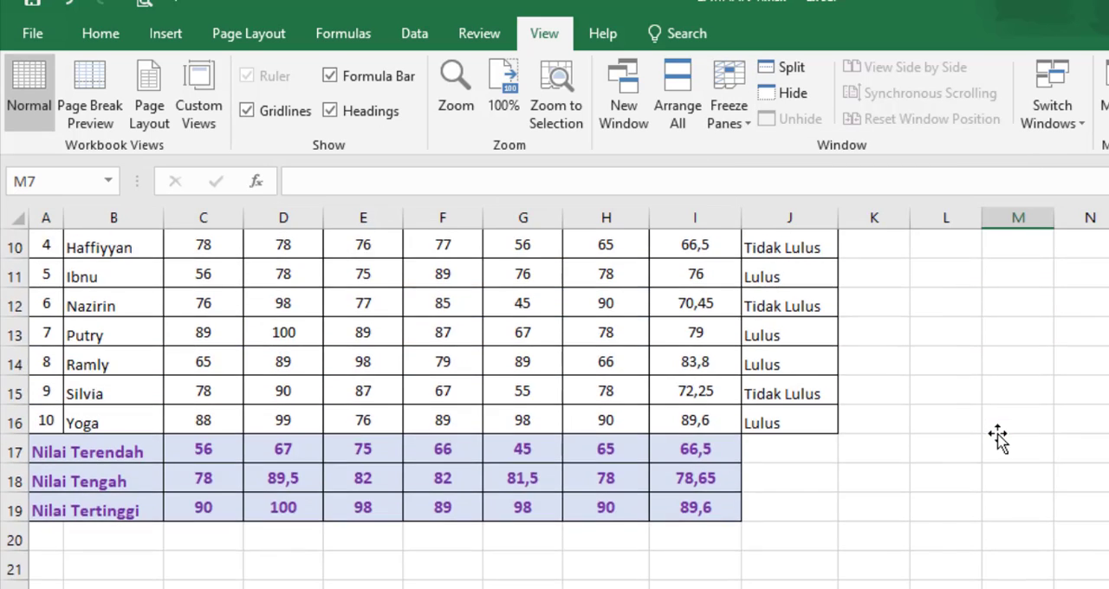
scroll(998, 438, "up", 3)
scroll(995, 433, "down", 10)
scroll(995, 434, "up", 4)
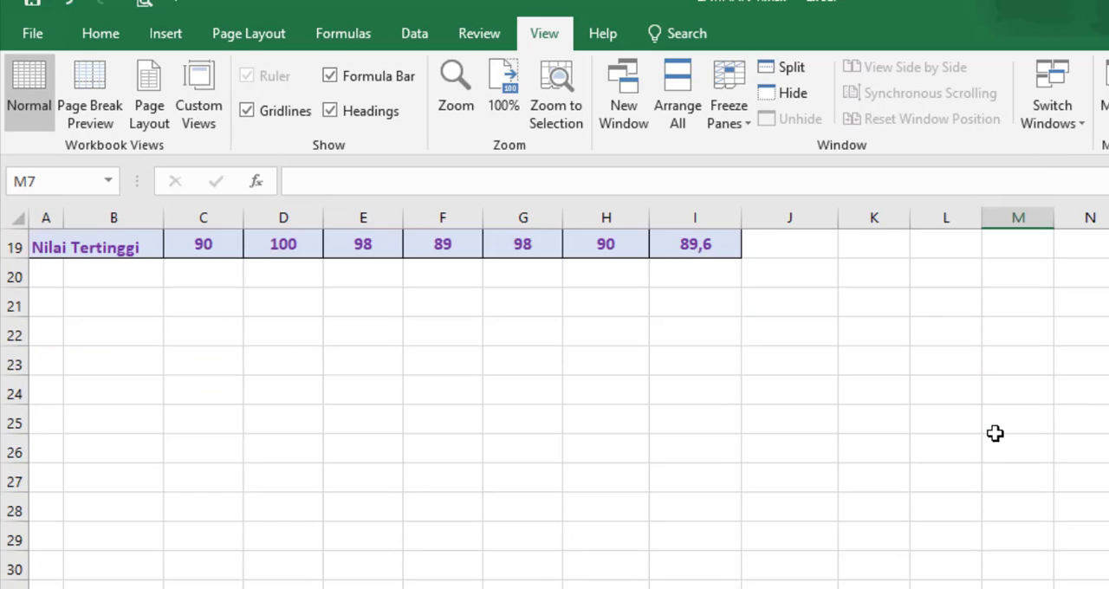
scroll(995, 433, "up", 6)
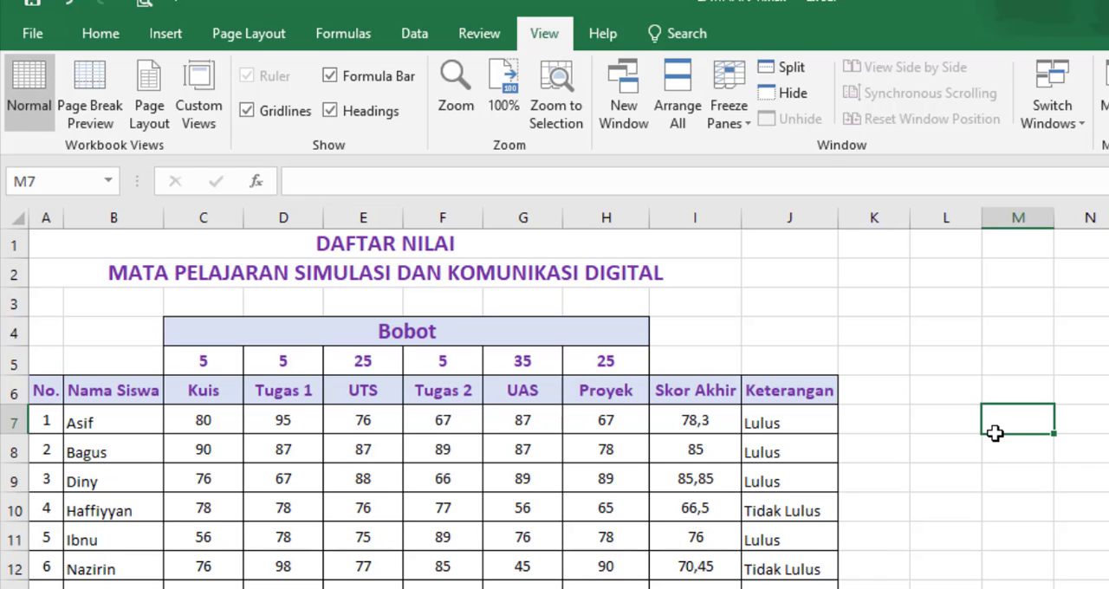
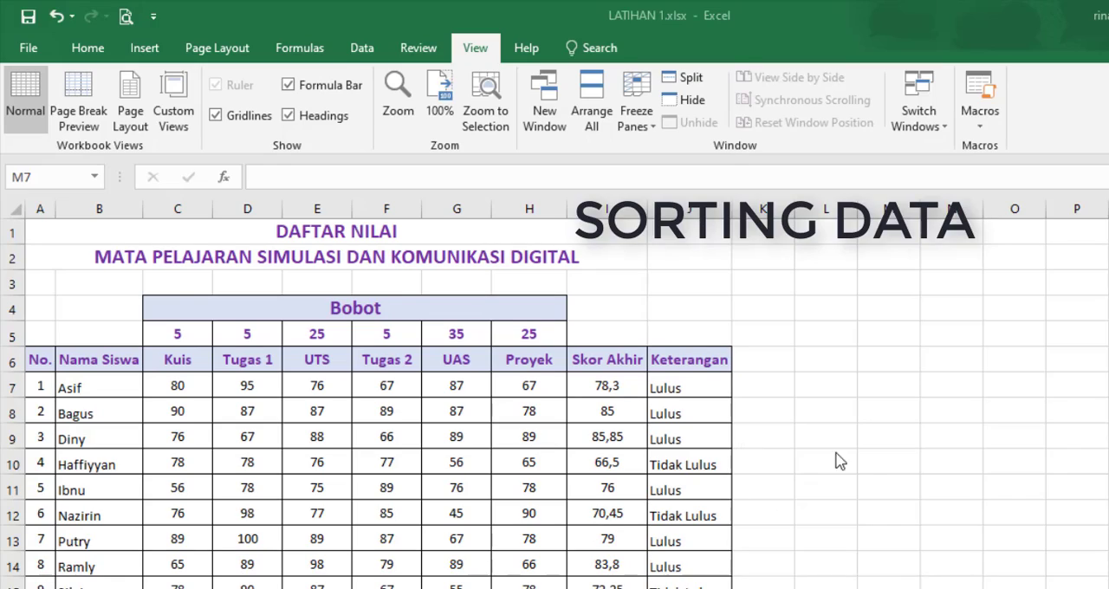
Step: Add a new worksheet after Latihan 7 and name it Latihan 8
scroll(907, 510, "down", 1)
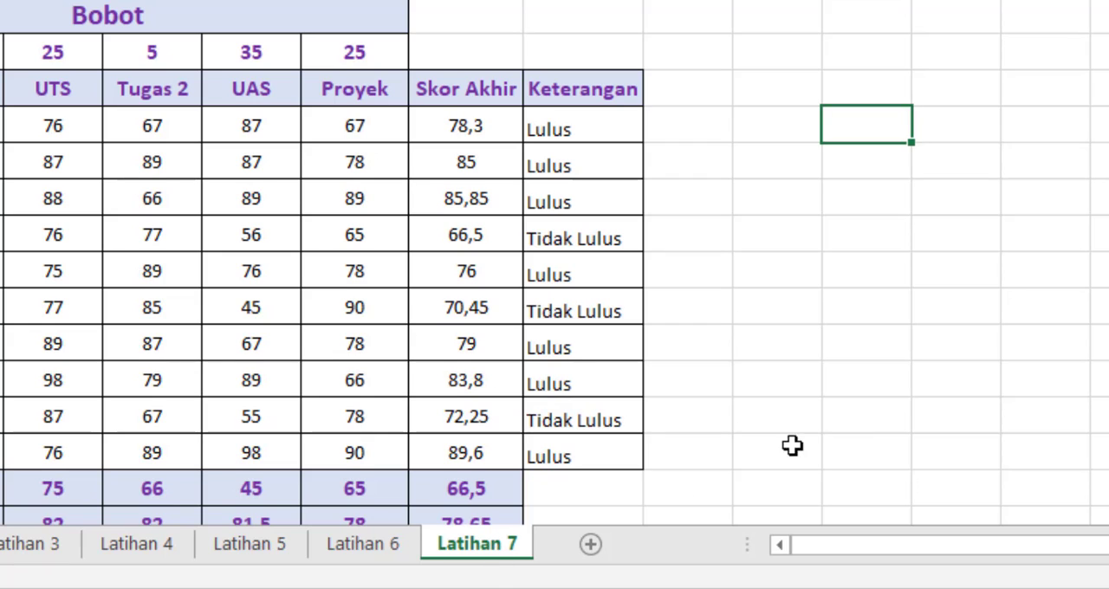
left_click(865, 418)
left_click(592, 543)
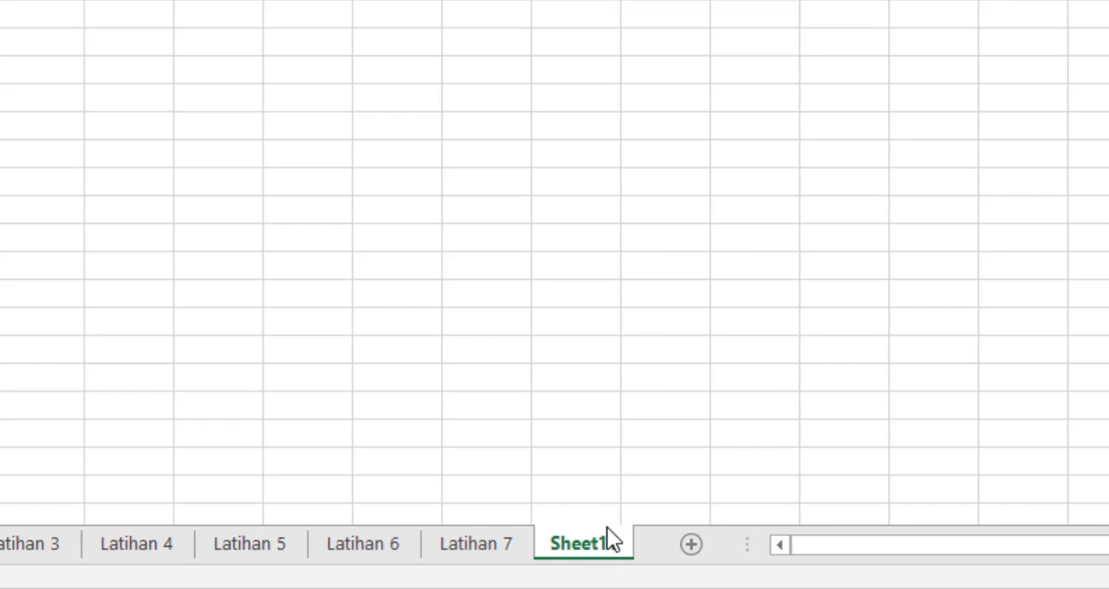
right_click(606, 535)
left_click(704, 268)
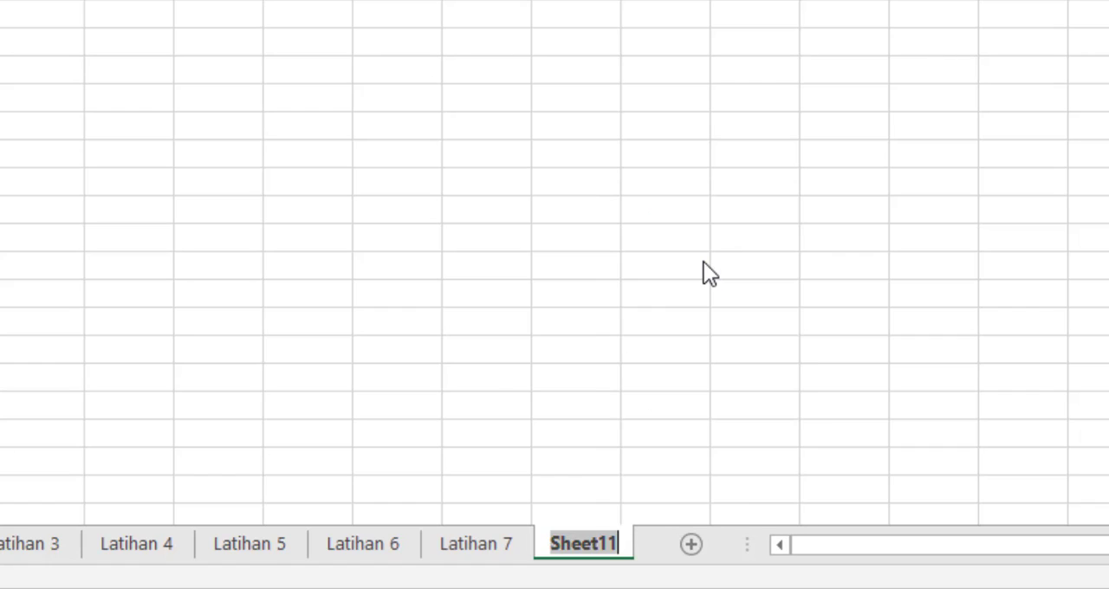
type("Latihan ")
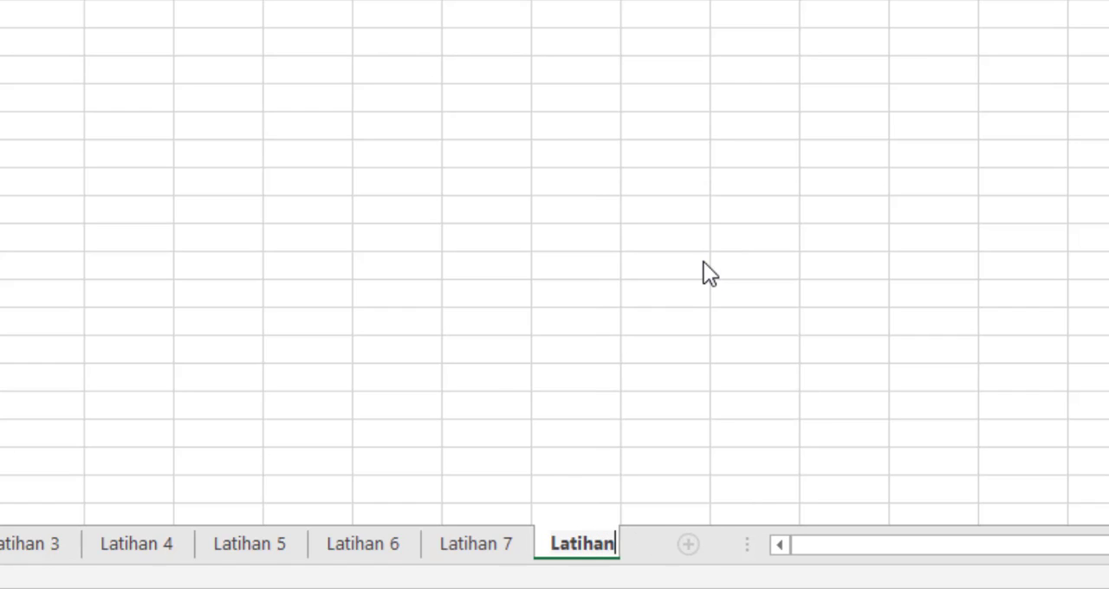
type("8")
left_click(703, 263)
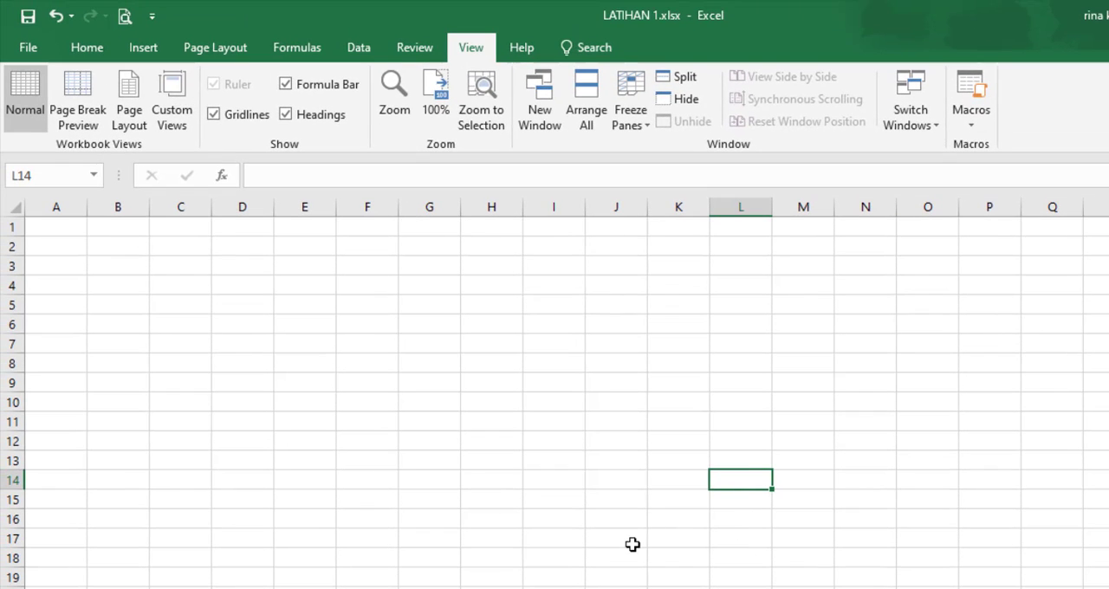
Step: Enter the title DATA PESERTA KEMAH KELAS X in cell A1 of the Latihan 8 sheet
scroll(424, 539, "down", 2)
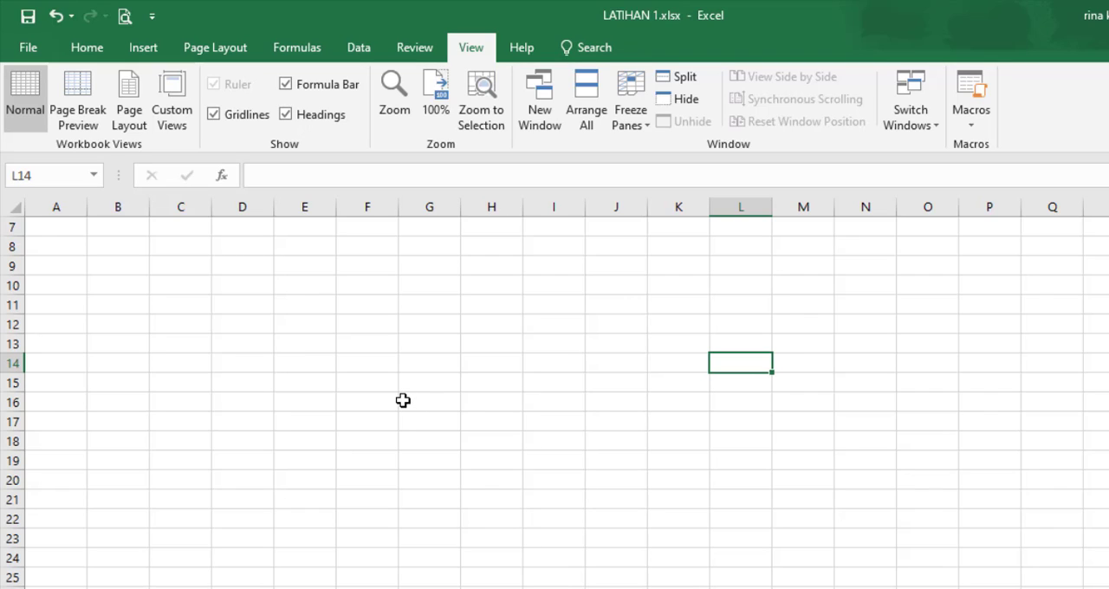
scroll(172, 415, "up", 2)
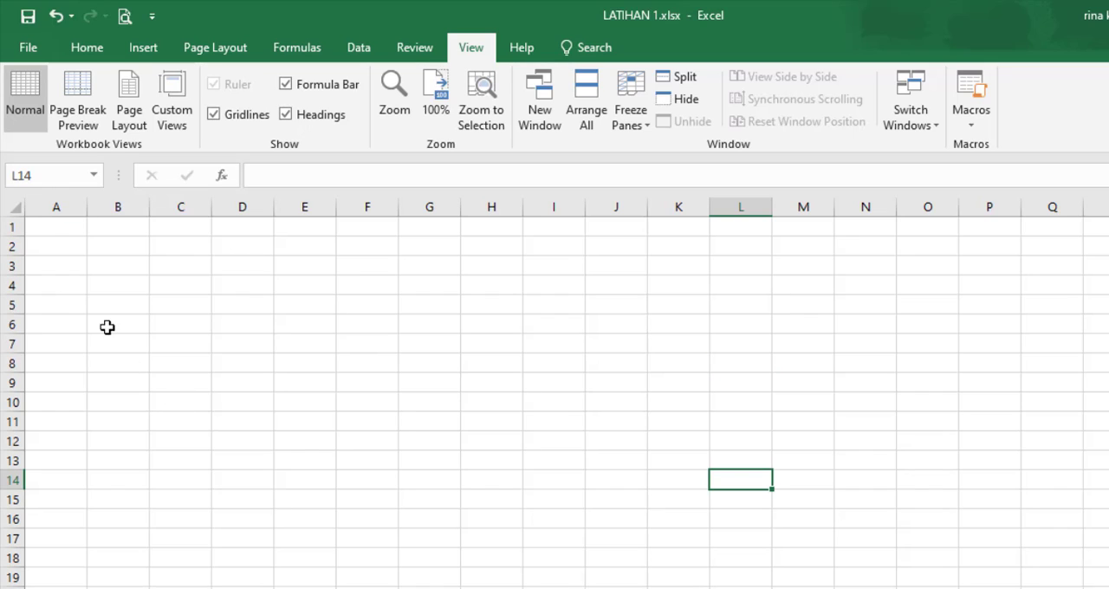
left_click(57, 227)
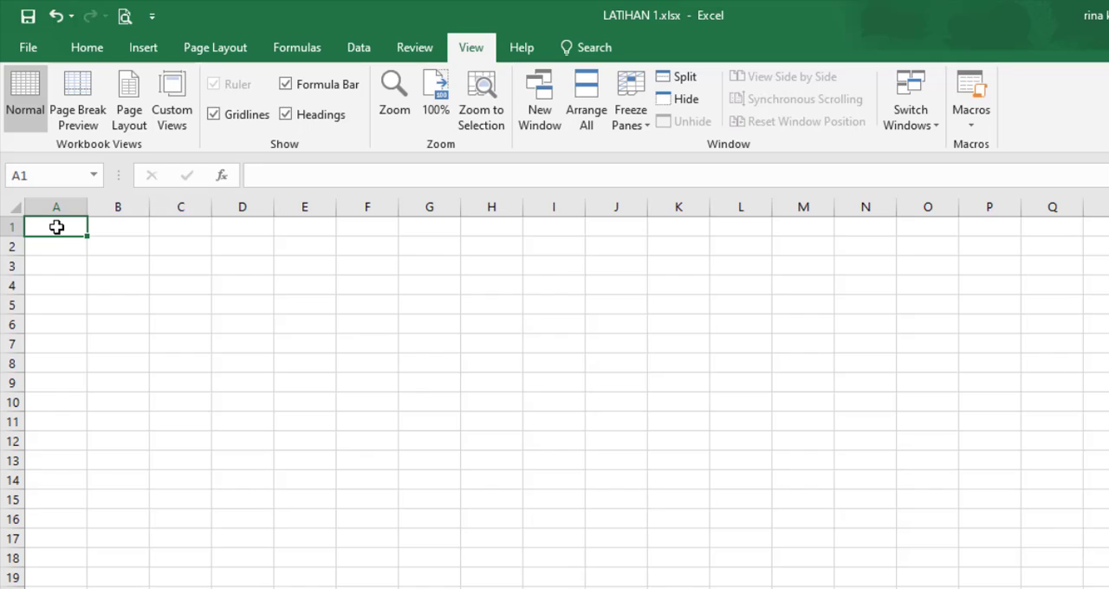
type("DATA PESERT")
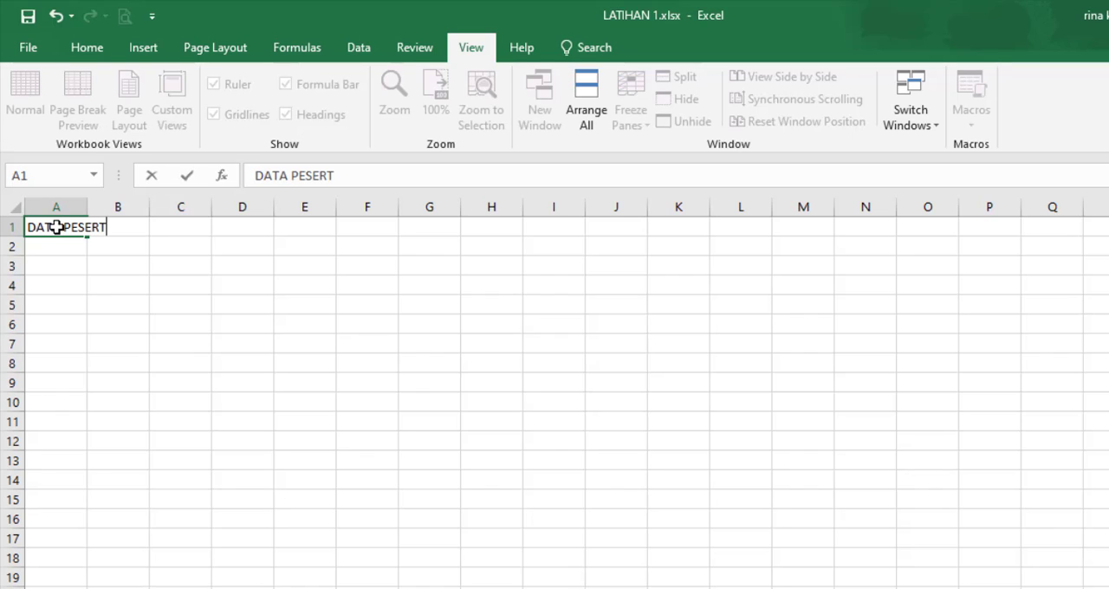
type("A KEMAH KELAS X")
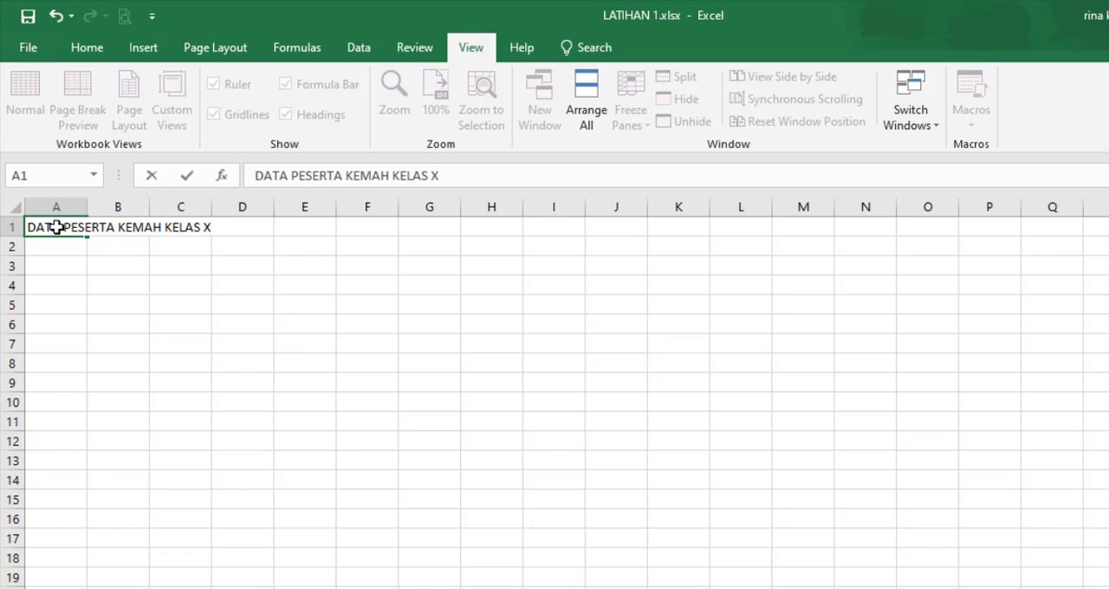
key("Return")
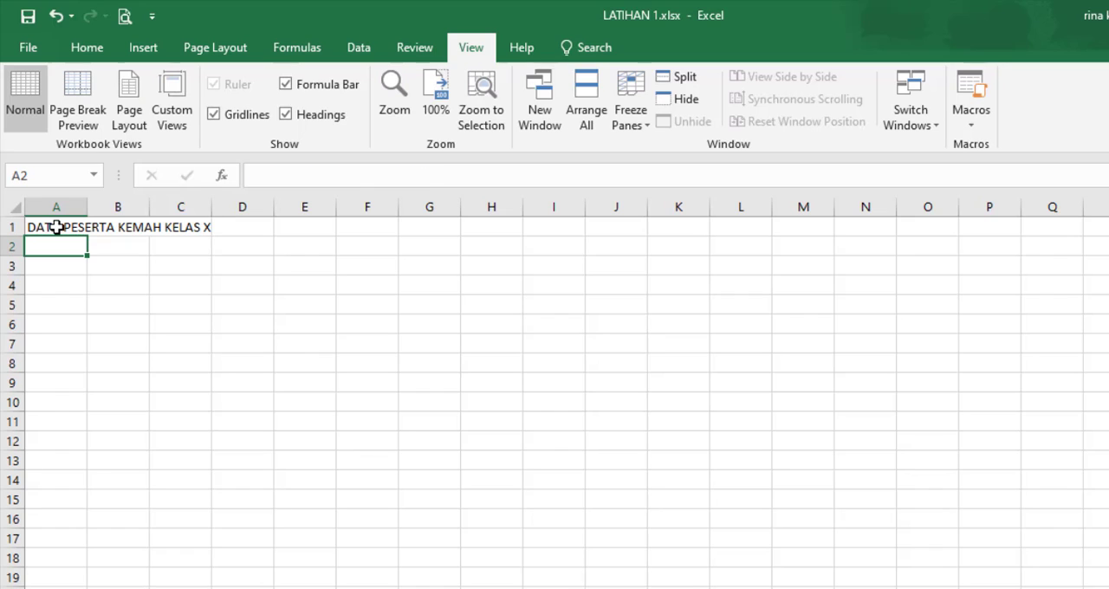
Step: Enter the column headings No, Nama Peserta and JK in cells A3 to C3
key("Down")
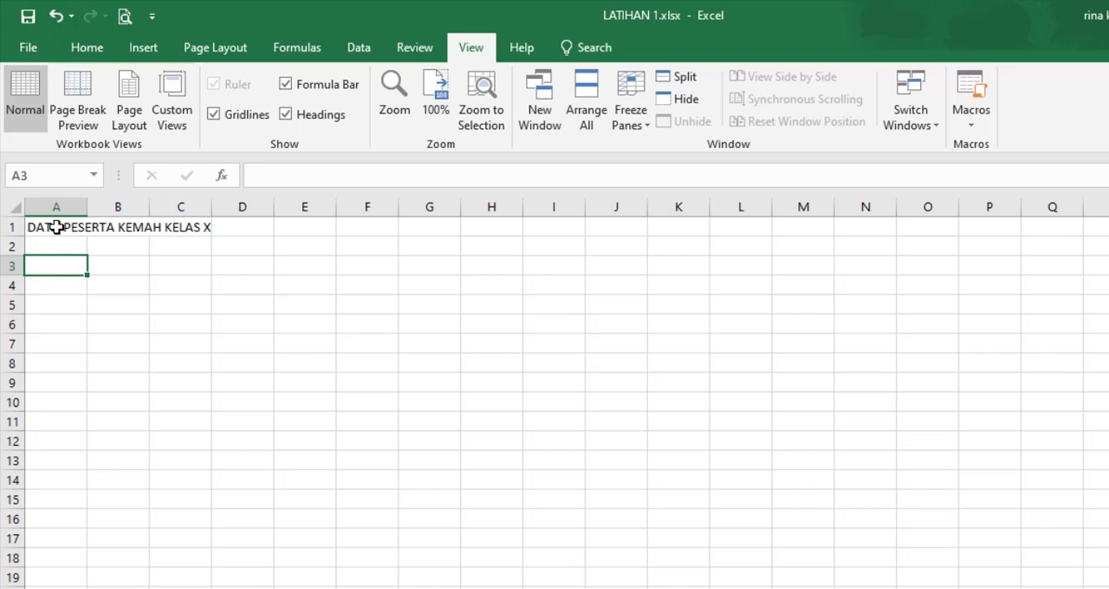
type("N")
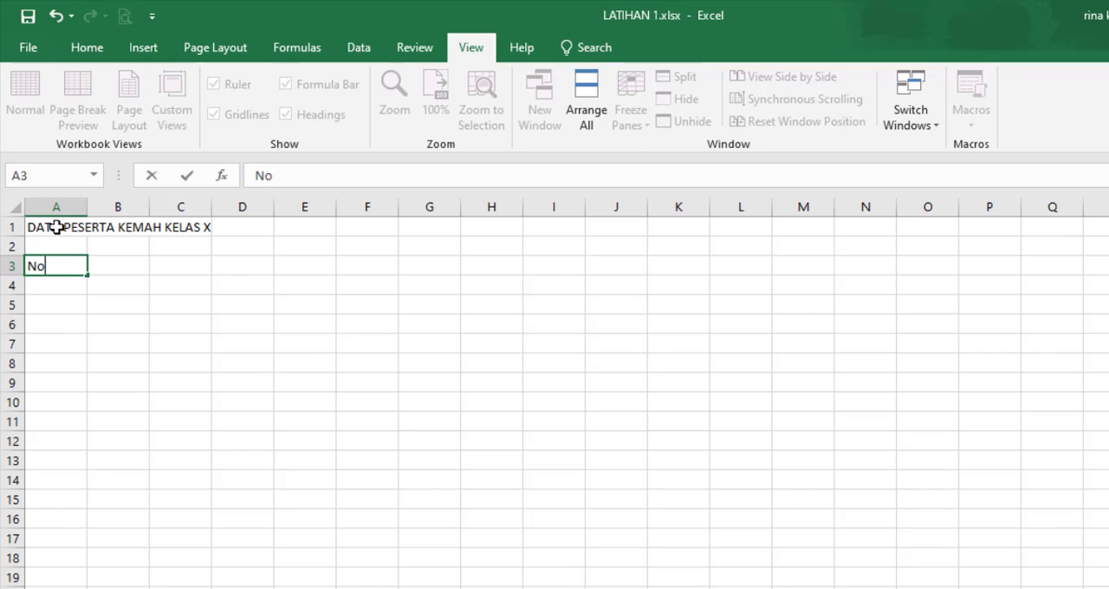
type("o")
key("Tab")
type("Nama ")
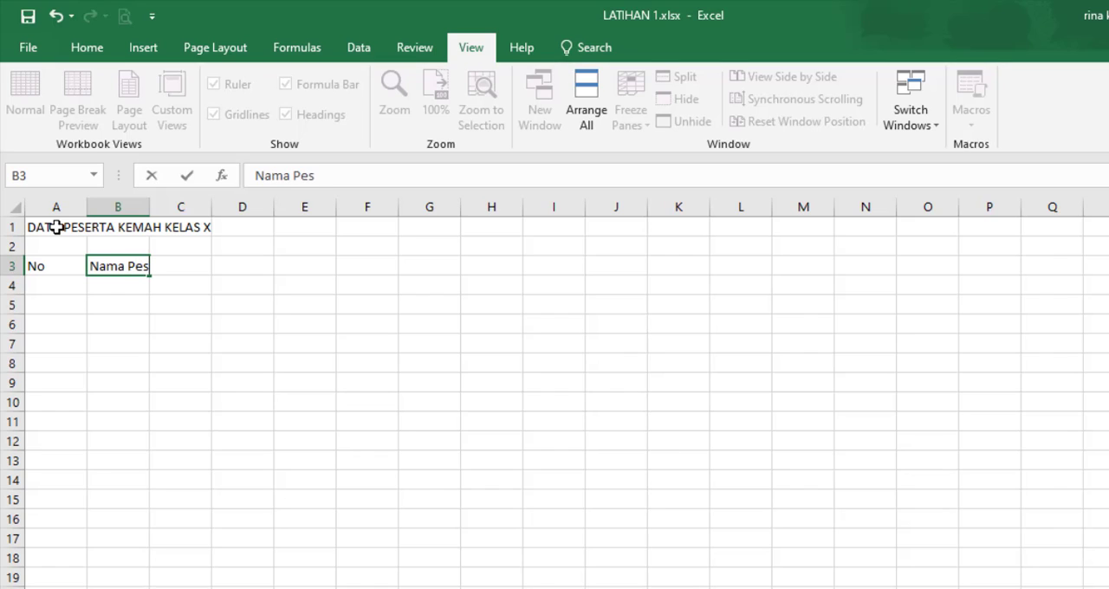
type("Peserta")
key("Tab")
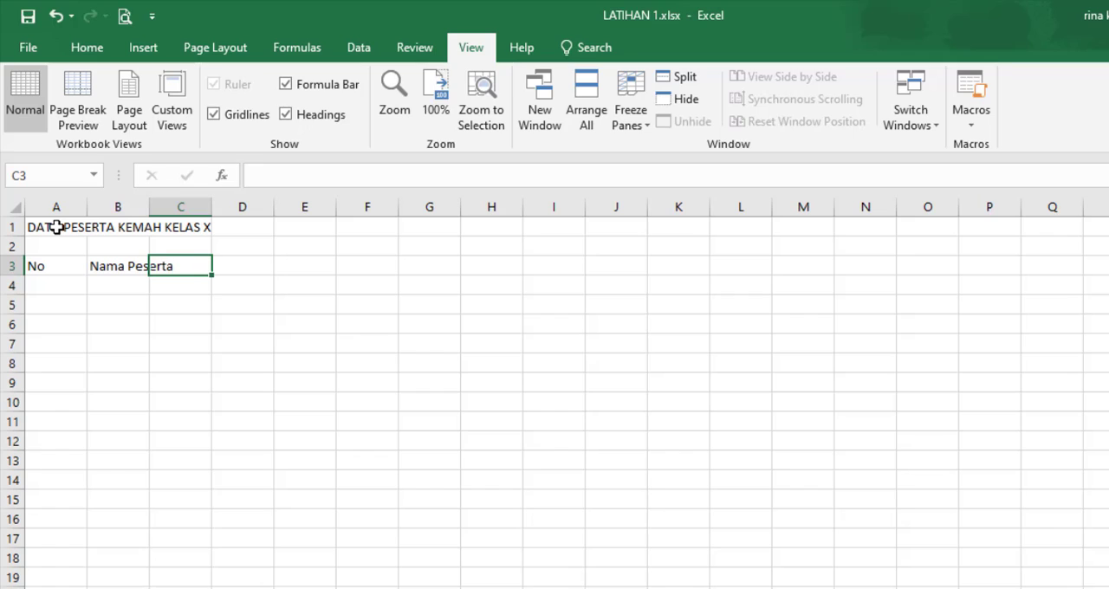
type("JK")
key("Tab")
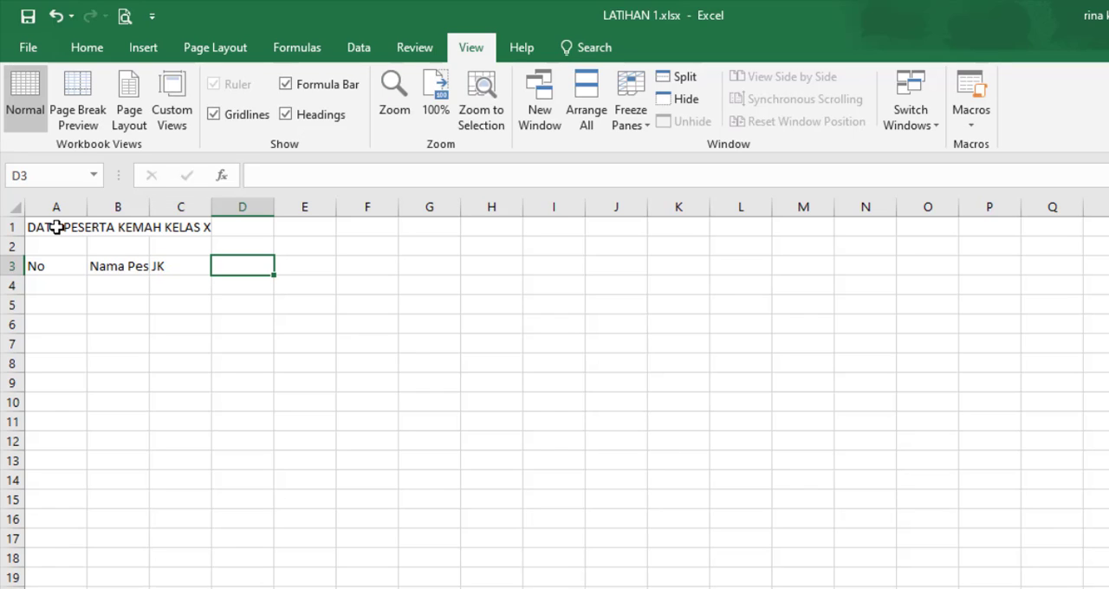
Step: Enter the column headings Nomor Regu, Ketua Regu and Nomor Tenda in cells D3 to F3
type("No")
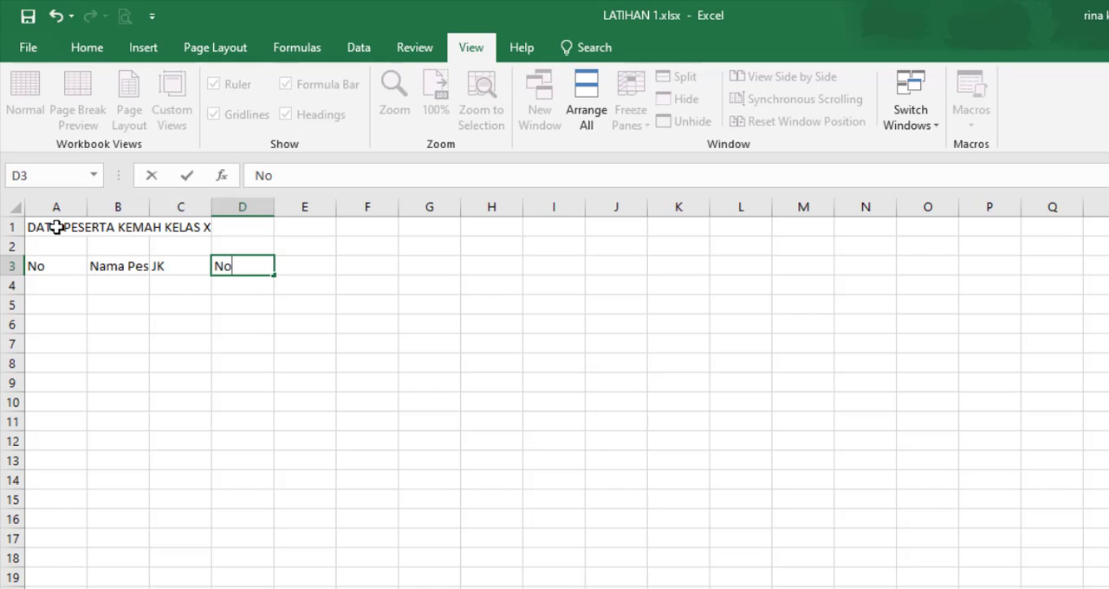
type("mor Regu")
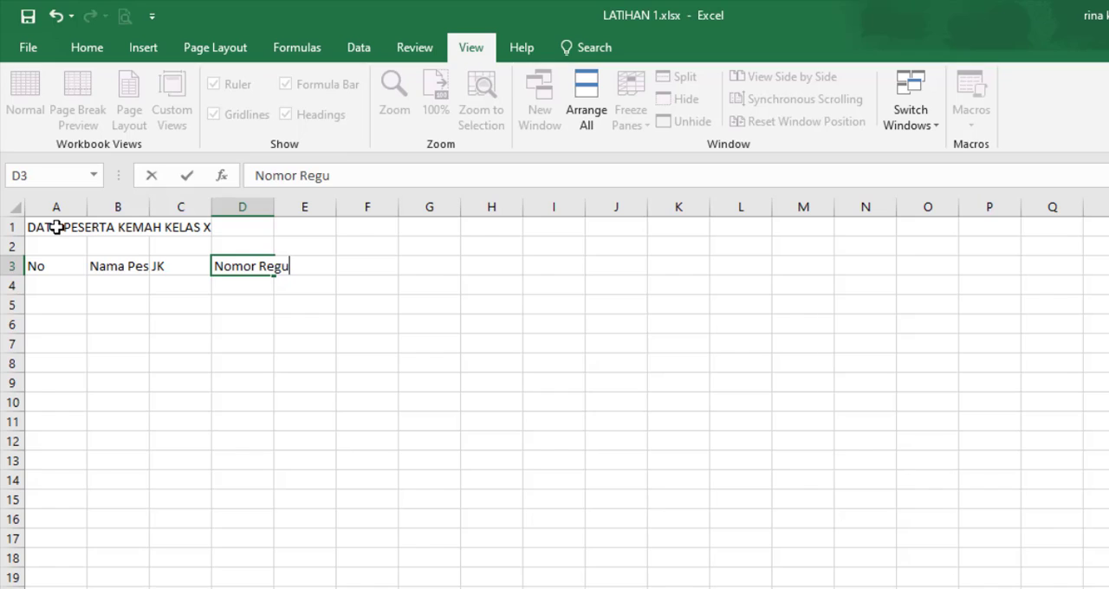
key("Tab")
type("Ketua ")
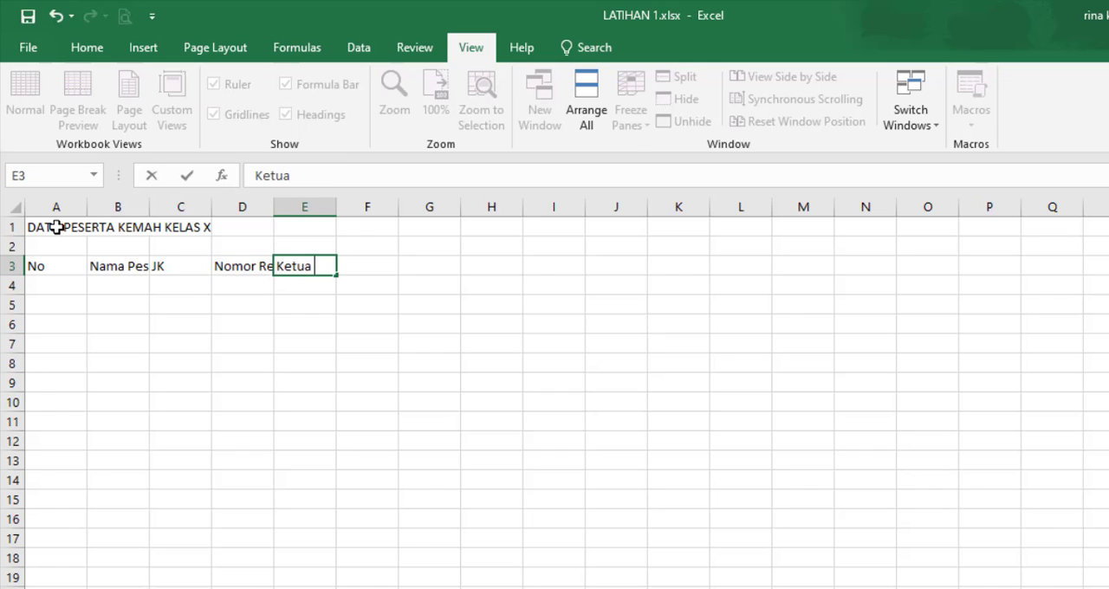
type("Reg")
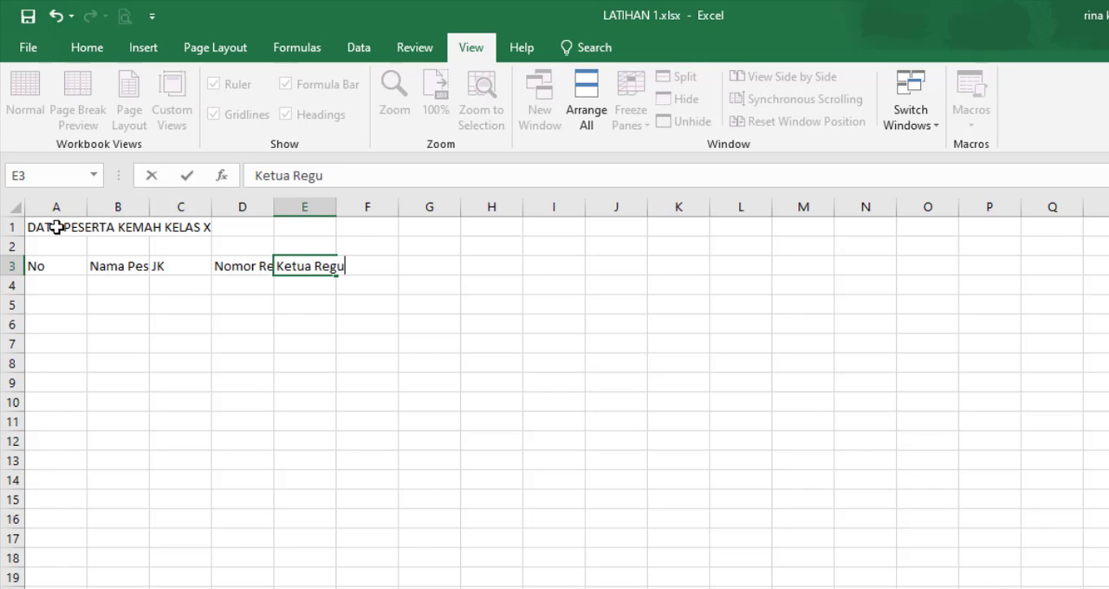
type("u")
key("Tab")
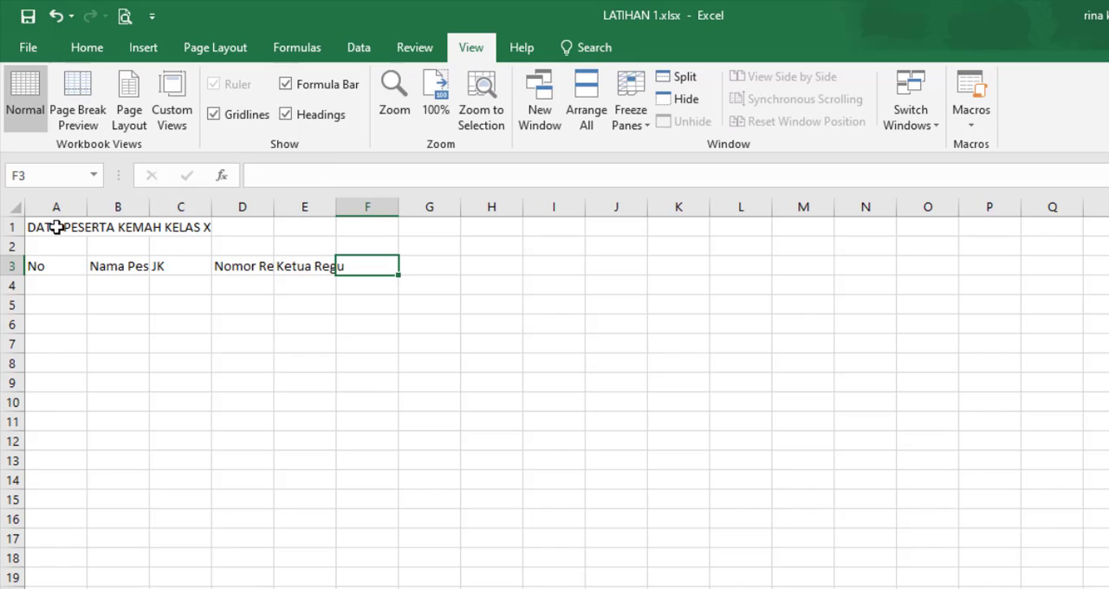
type("Nomor Tenda")
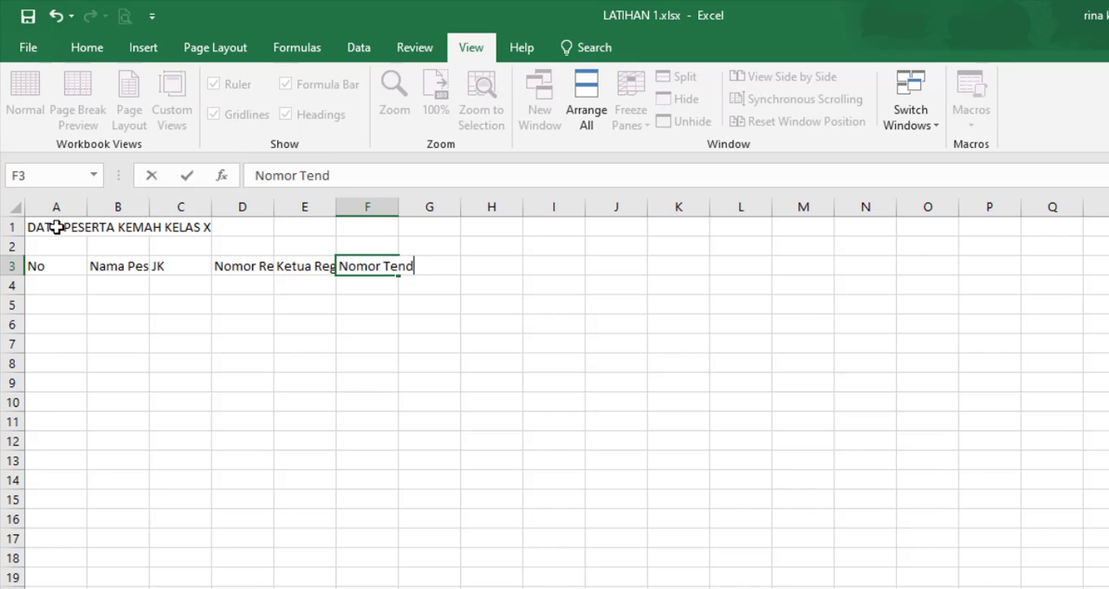
left_click(71, 273)
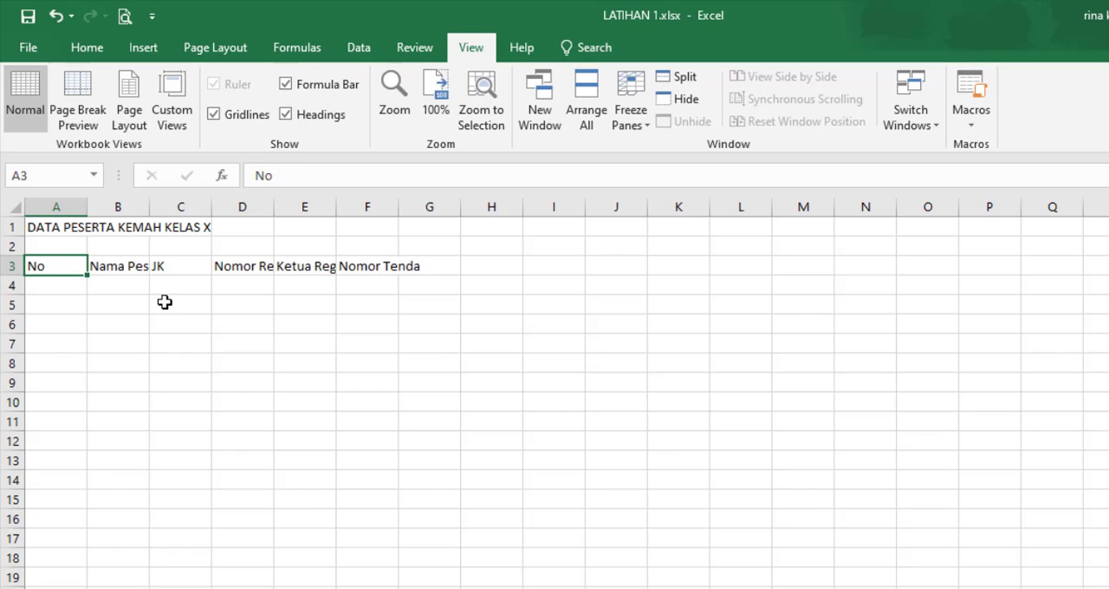
Step: Number the rows under No from 1 to 15 in A4:A18 by entering 1 and 2 and filling the series down
left_click(47, 288)
type("1")
key("Return")
type("2")
key("Return")
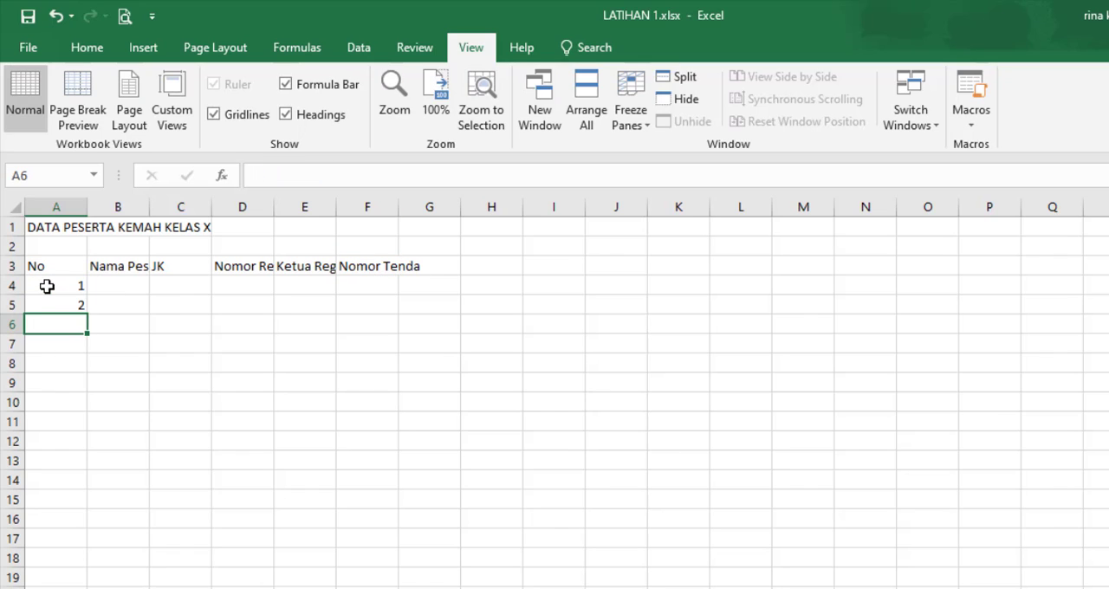
left_click_drag(44, 287, 47, 307)
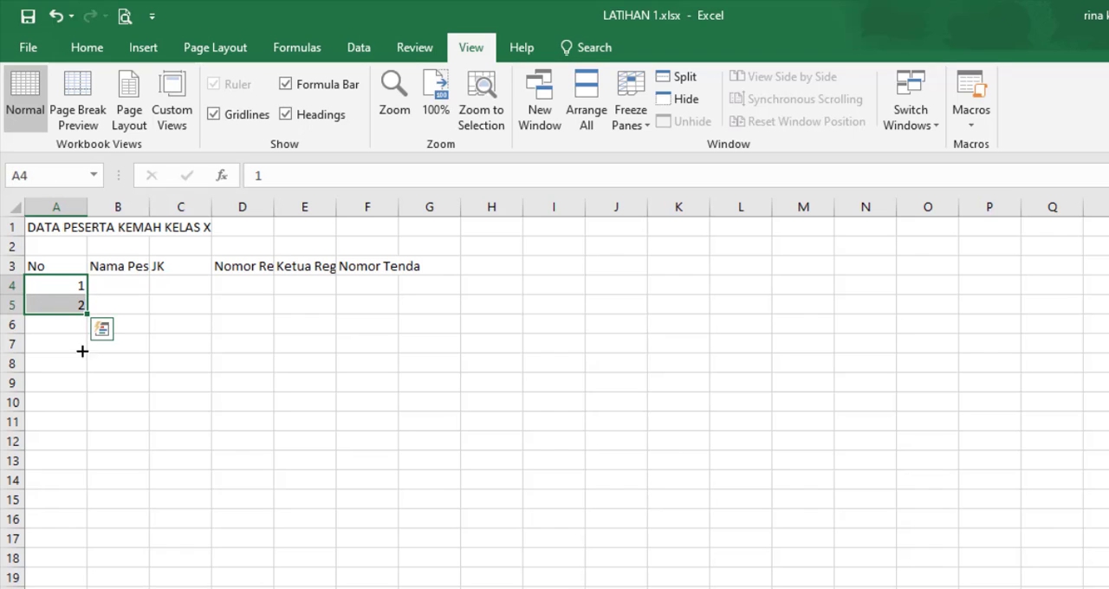
left_click_drag(82, 351, 80, 563)
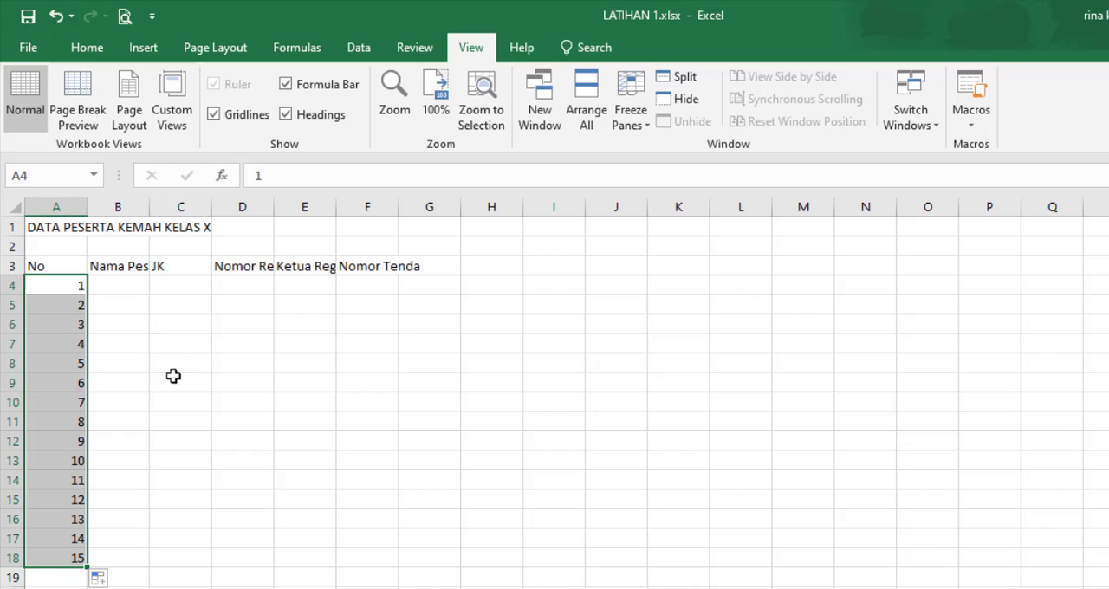
Step: Fit column B to the Nama Peserta heading and enter the names of participants 1 to 3 in B4:B6
double_click(149, 207)
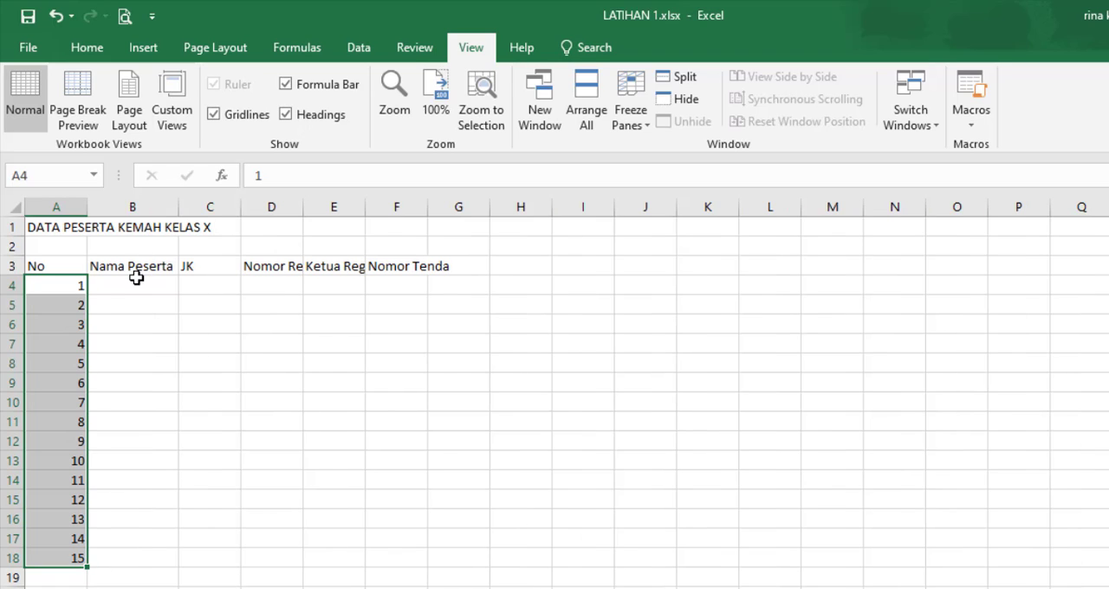
left_click(136, 284)
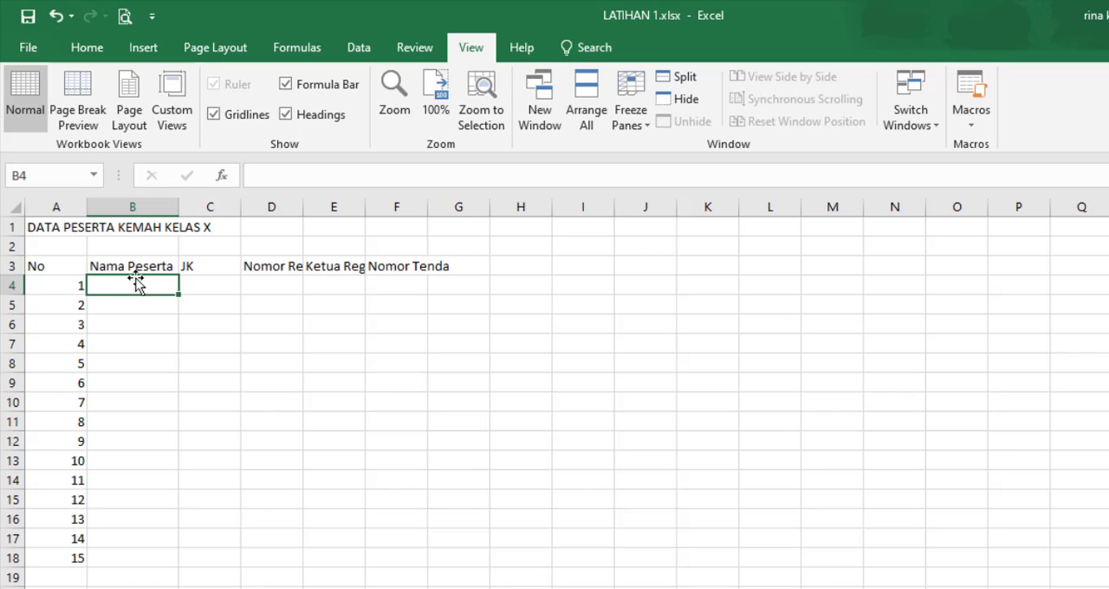
type("Candra")
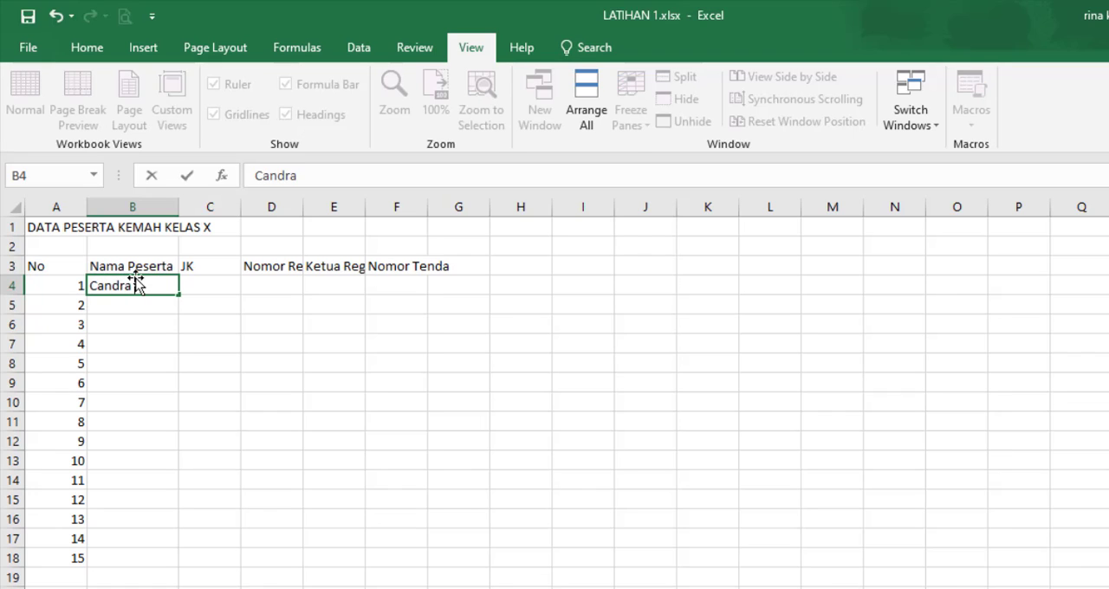
key("Return")
type("utra")
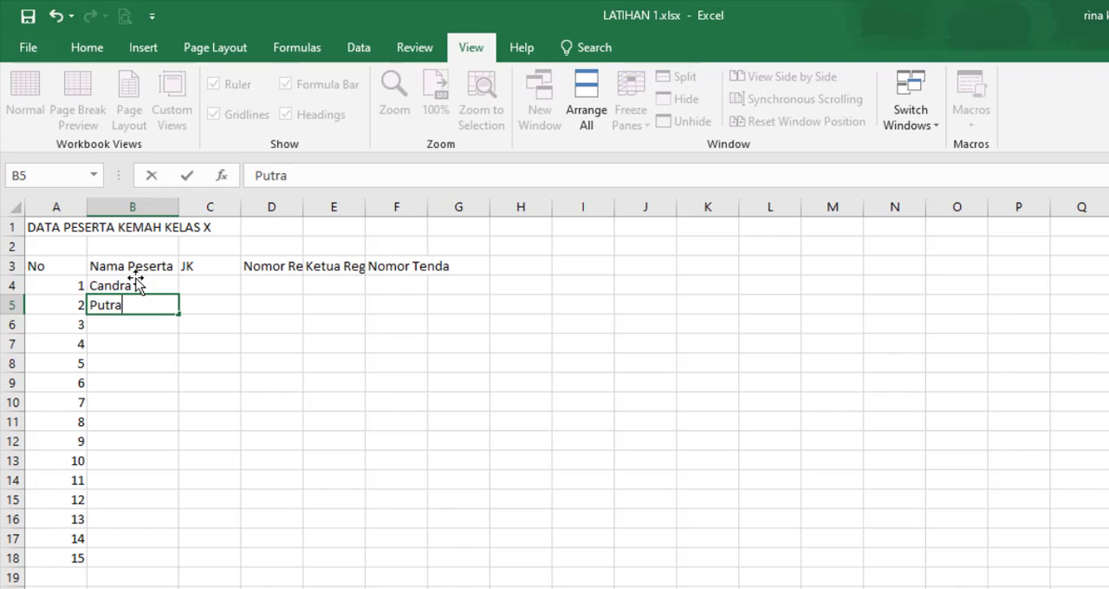
key("Return")
type("Arini")
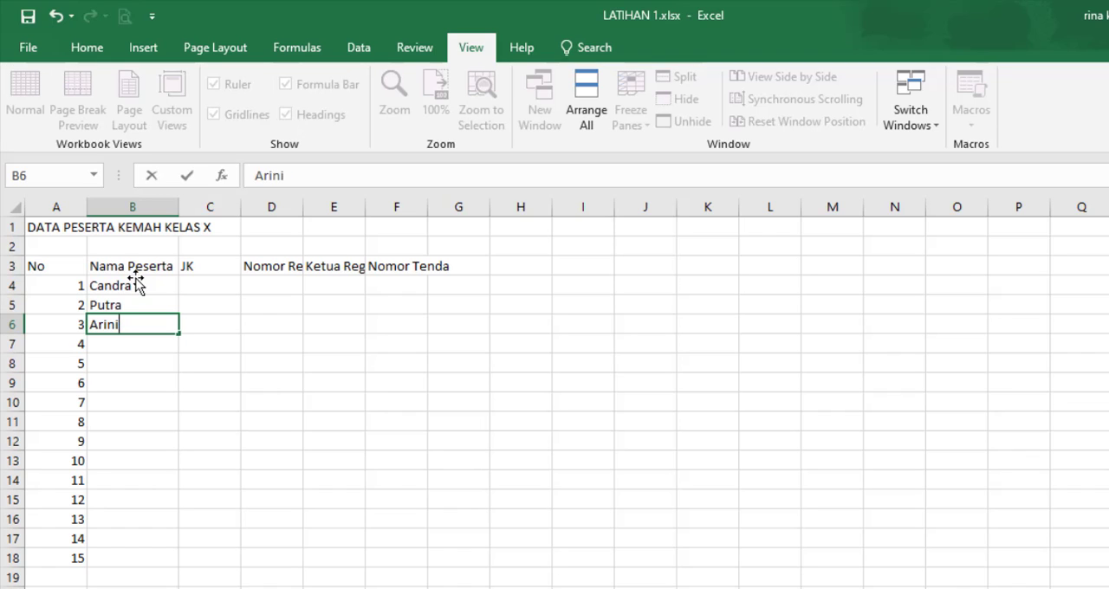
key("Return")
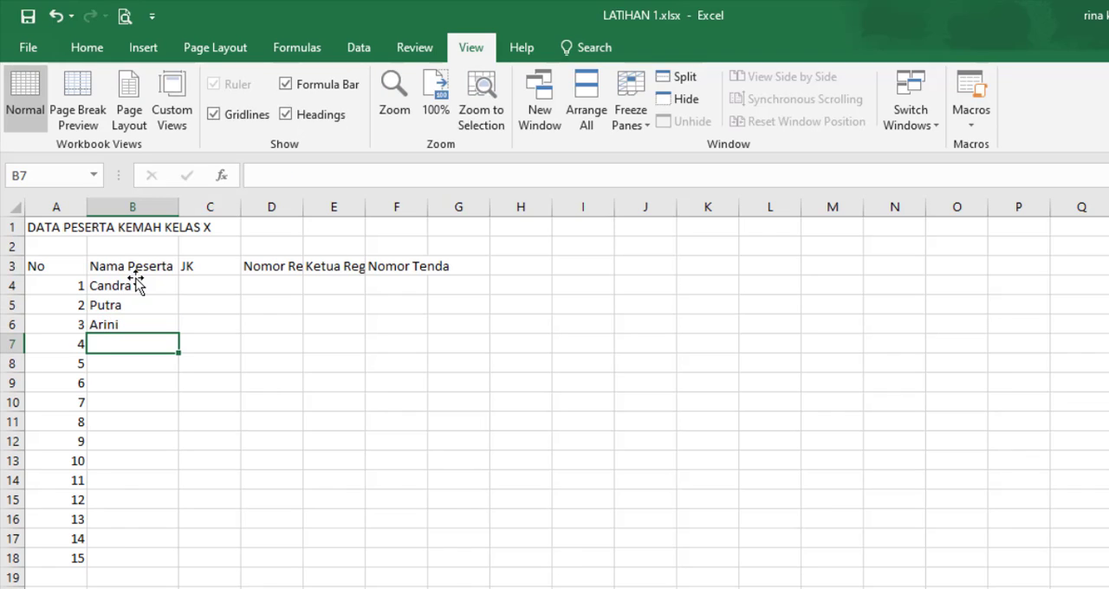
Step: Enter the names of participants 4 to 6 under Nama Peserta in B7:B9
type("Bunga")
key("Return")
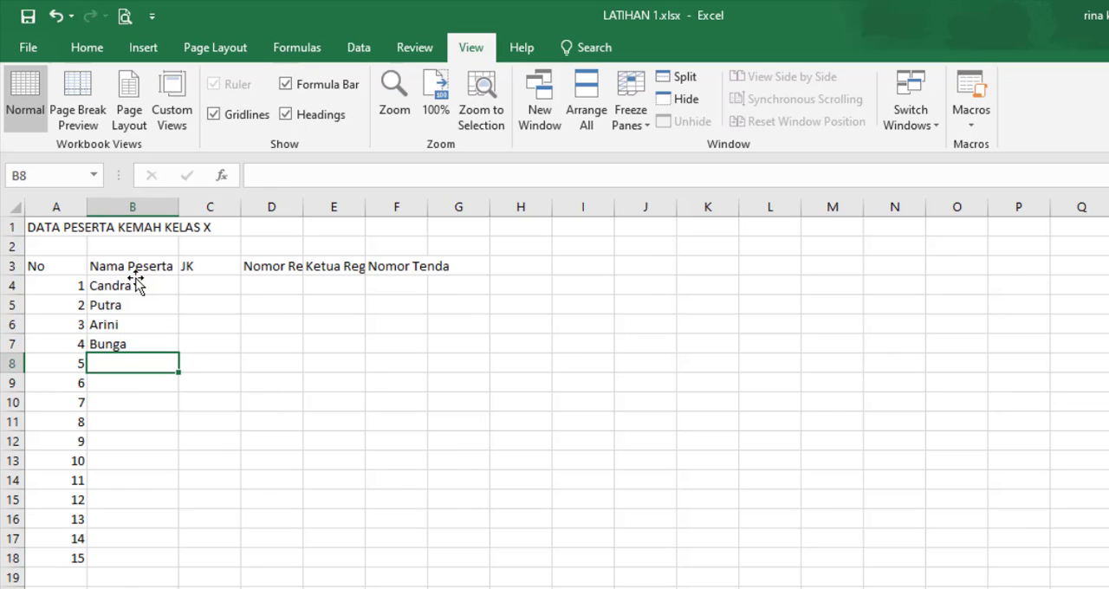
type("Cipta")
key("Return")
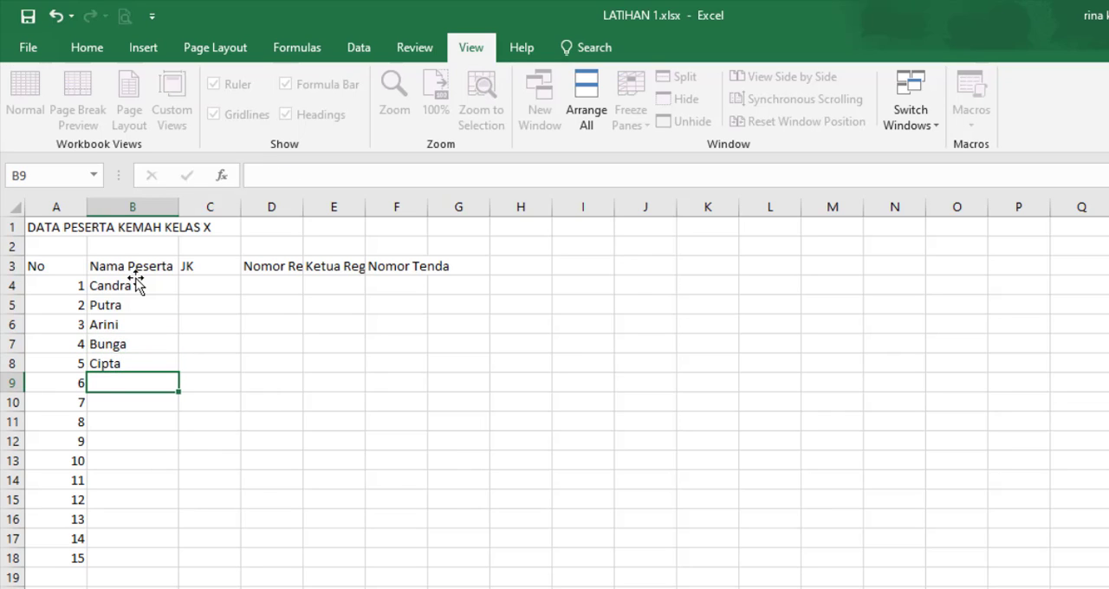
type("Dn")
key("BackSpace")
type("ani")
key("Return")
Step: Enter the names of participants 7 to 9 under Nama Peserta in B10:B12
type("Dudi")
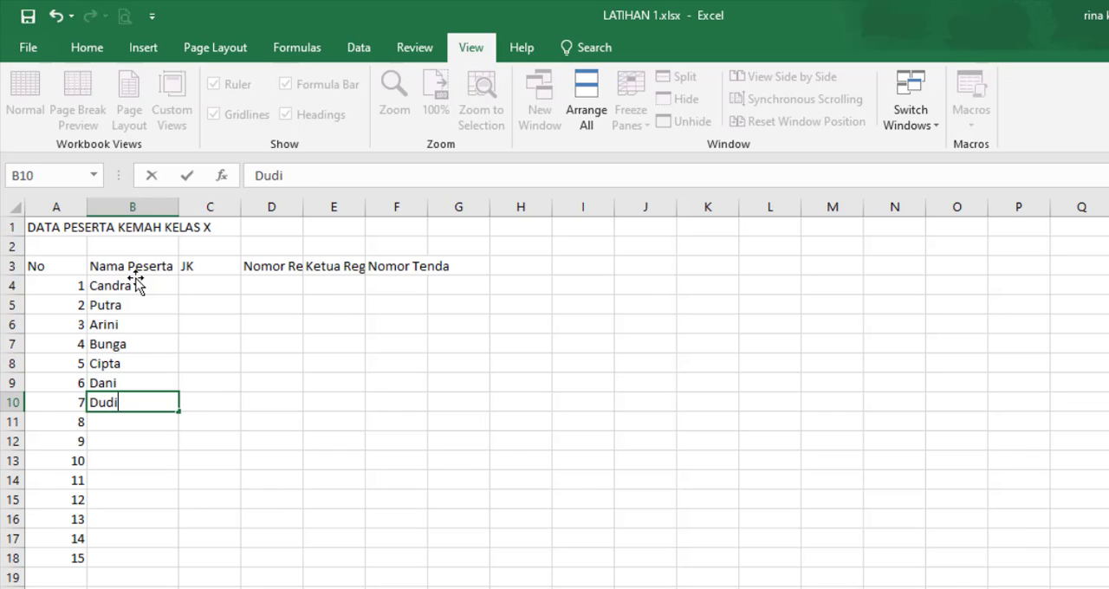
key("Return")
type("Dede")
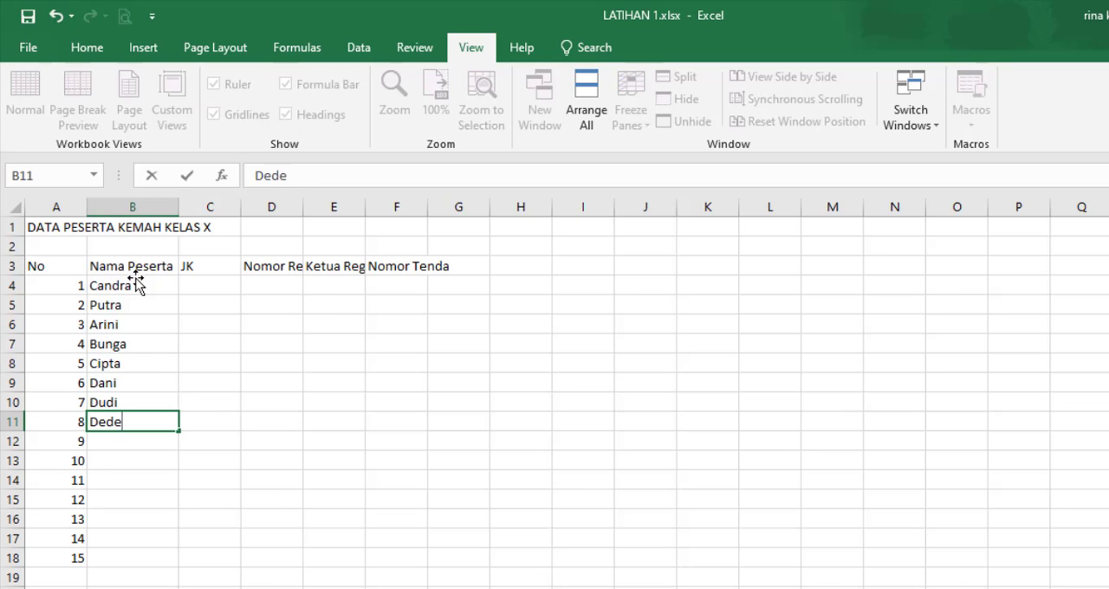
key("Return")
type("Firmas")
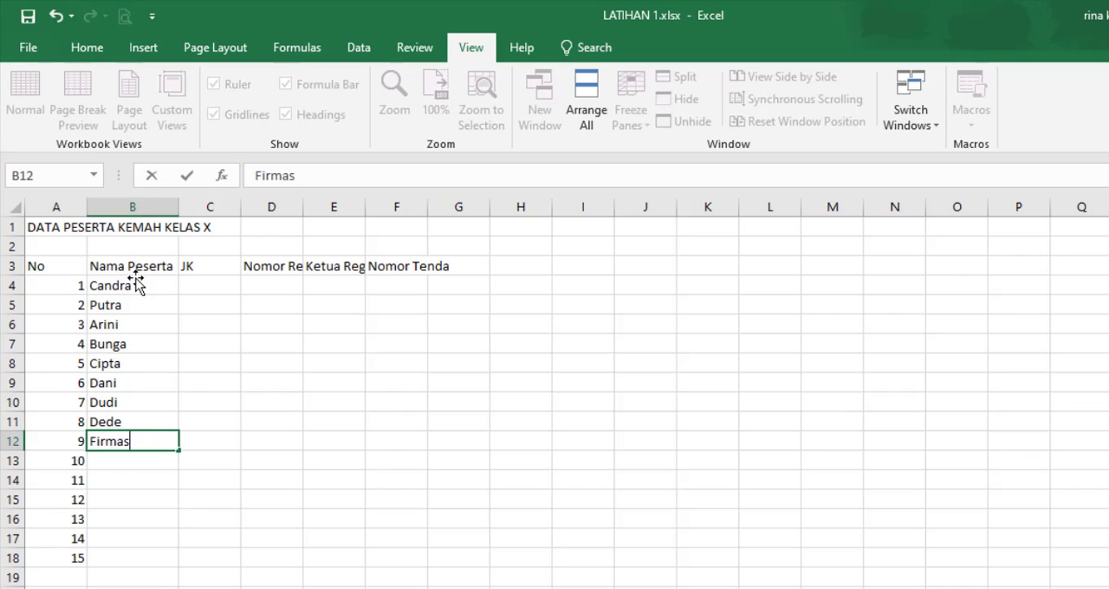
key("BackSpace")
type("n")
key("Return")
Step: Enter the names of participants 10 to 12 under Nama Peserta in B13:B15
type("Zahra")
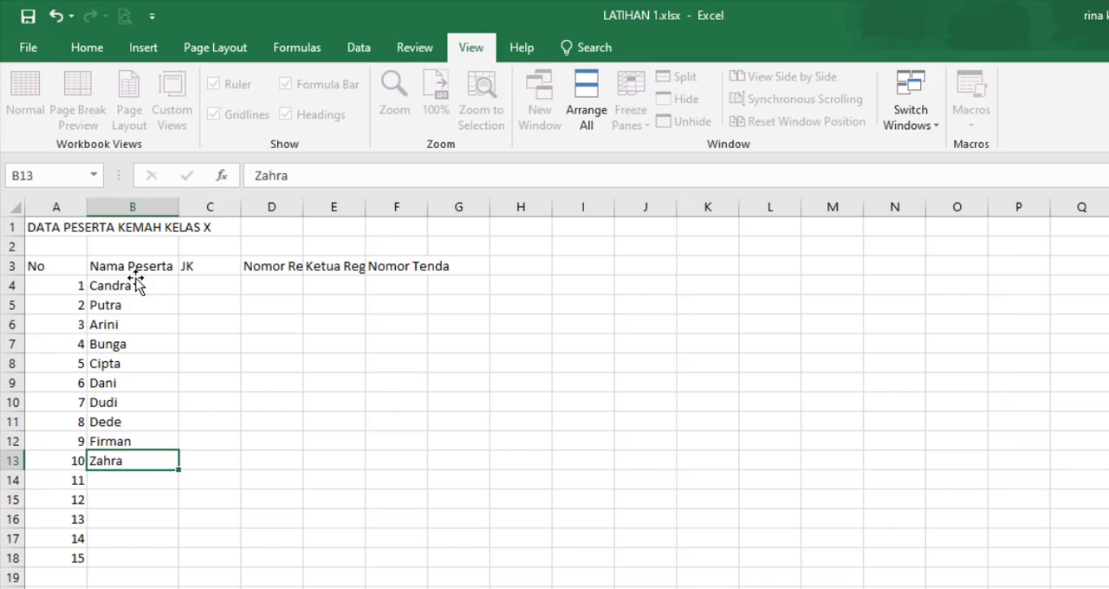
key("Return")
type("Yuni")
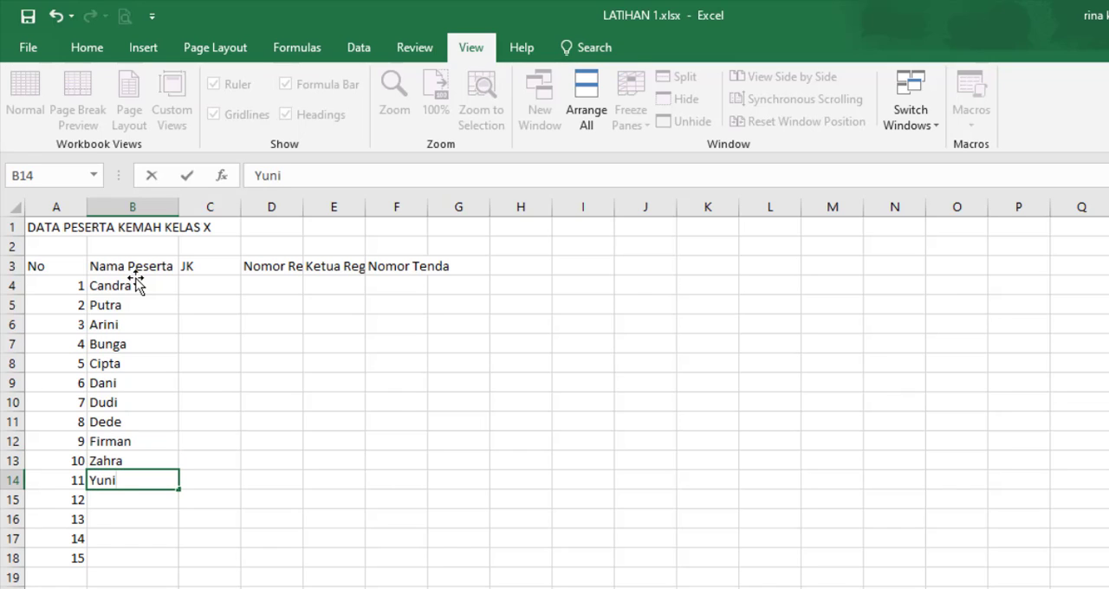
type("ta")
key("Return")
type("S")
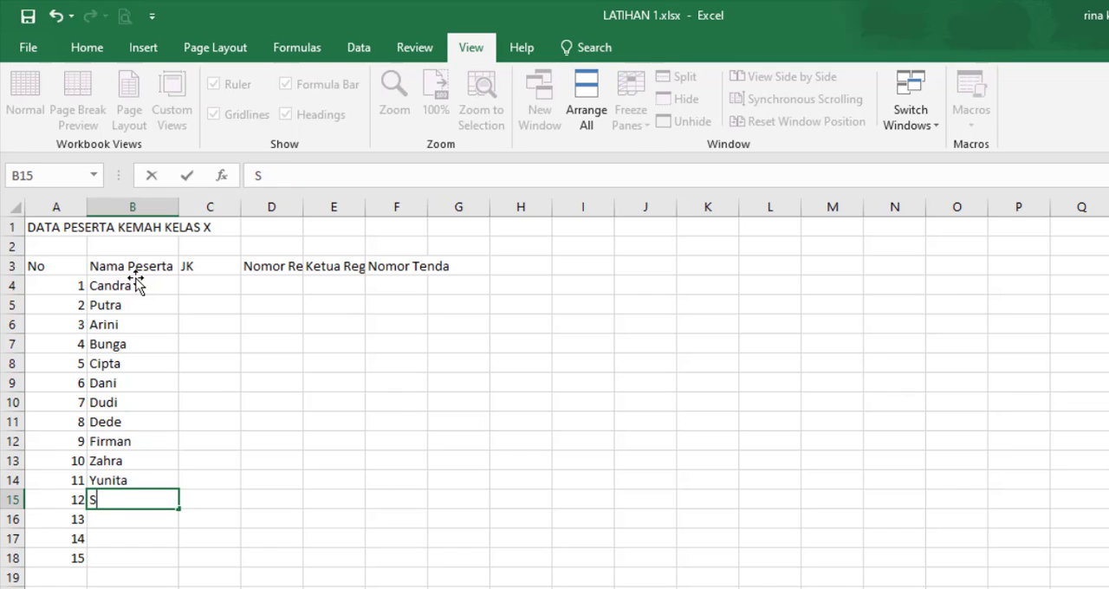
type("askia")
key("Return")
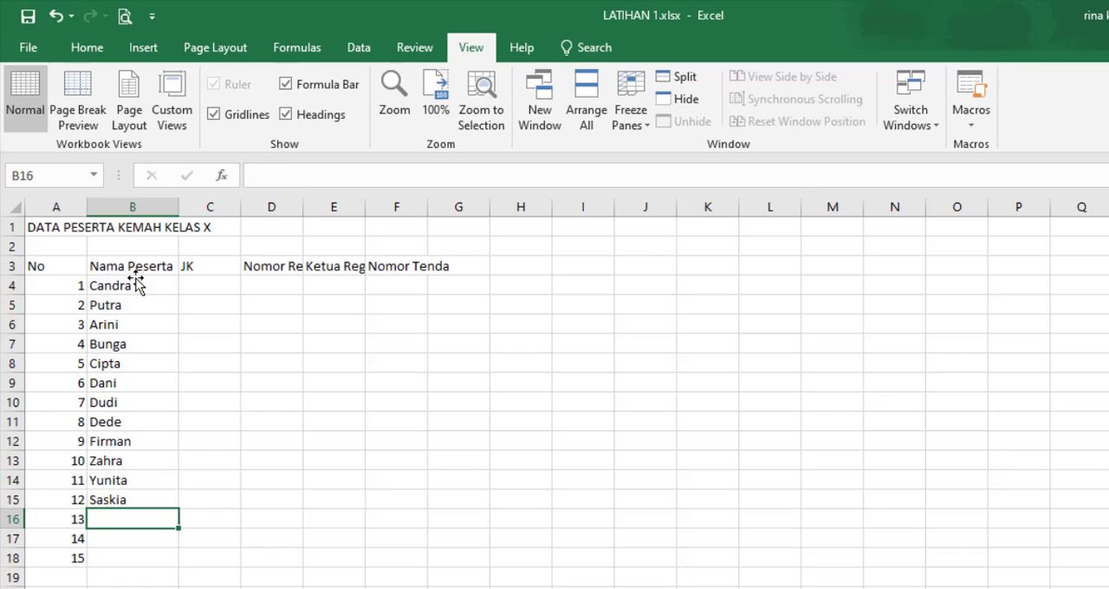
Step: Enter the names of participants 13 to 15 under Nama Peserta in B16:B18
type("Yl")
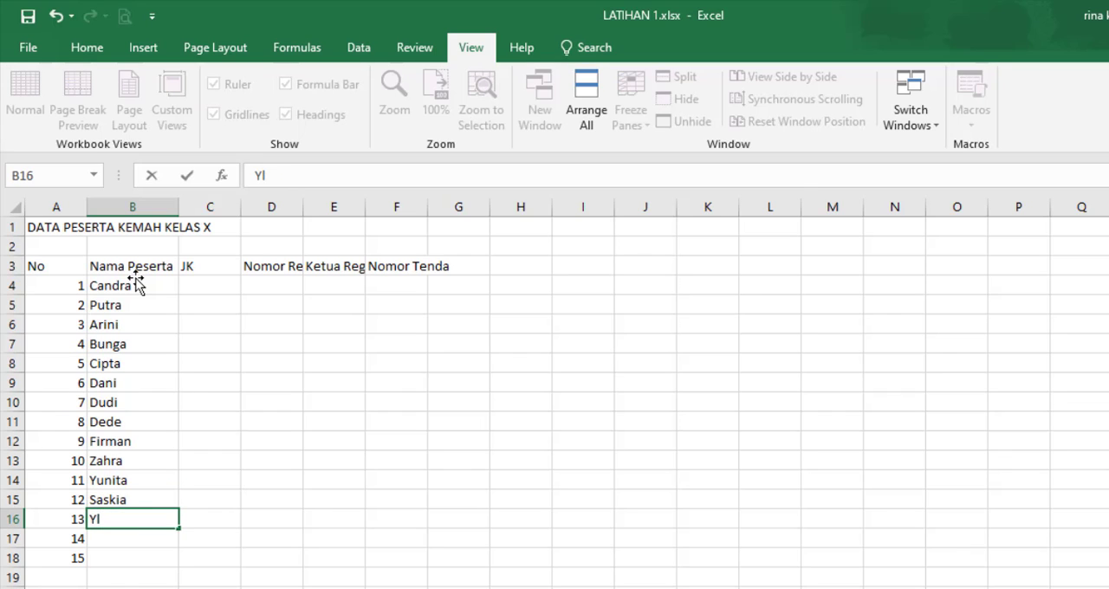
key("BackSpace")
type("ula")
key("ctrl+Return")
key("Down")
type("Mart")
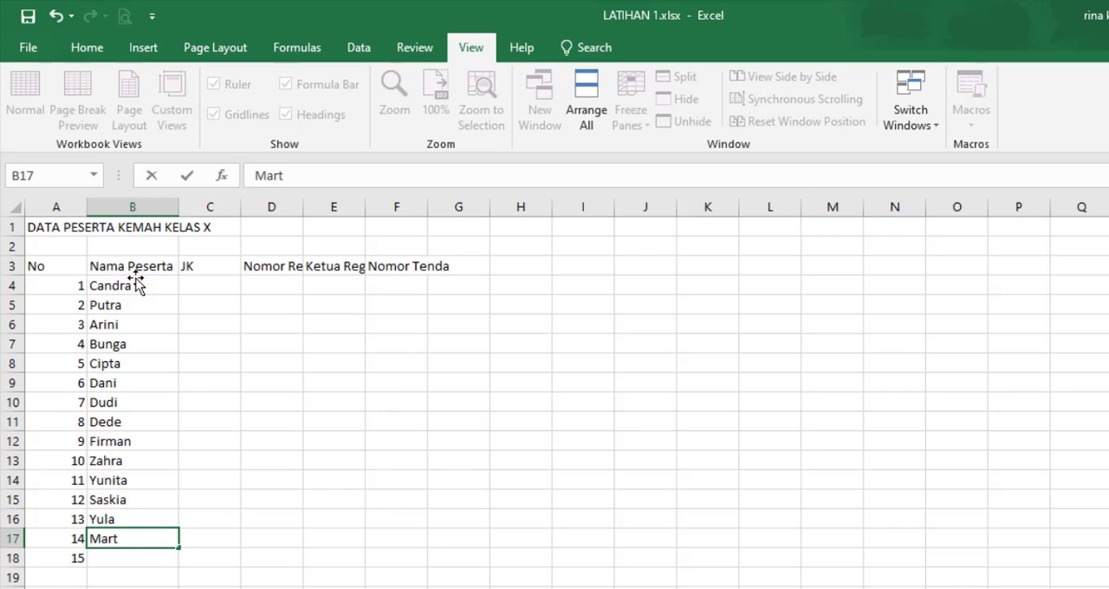
type("i")
key("BackSpace")
key("BackSpace")
type("ia")
key("Return")
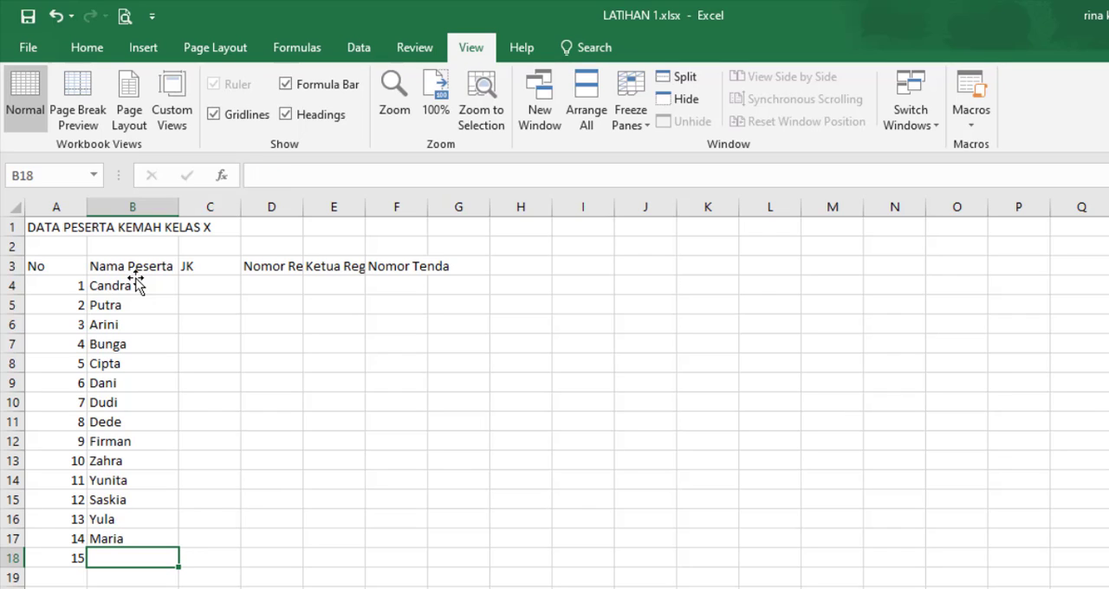
type("Int")
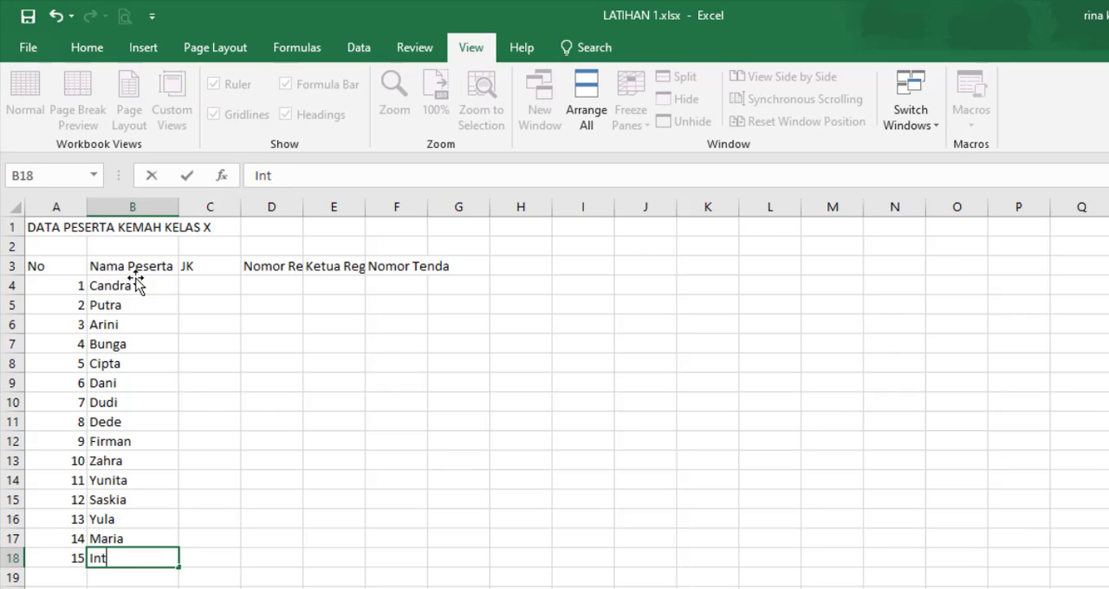
type("an")
Step: Fill in the JK column for participants 1 to 5 with L, L, P, P and L in C4:C8
left_click(208, 280)
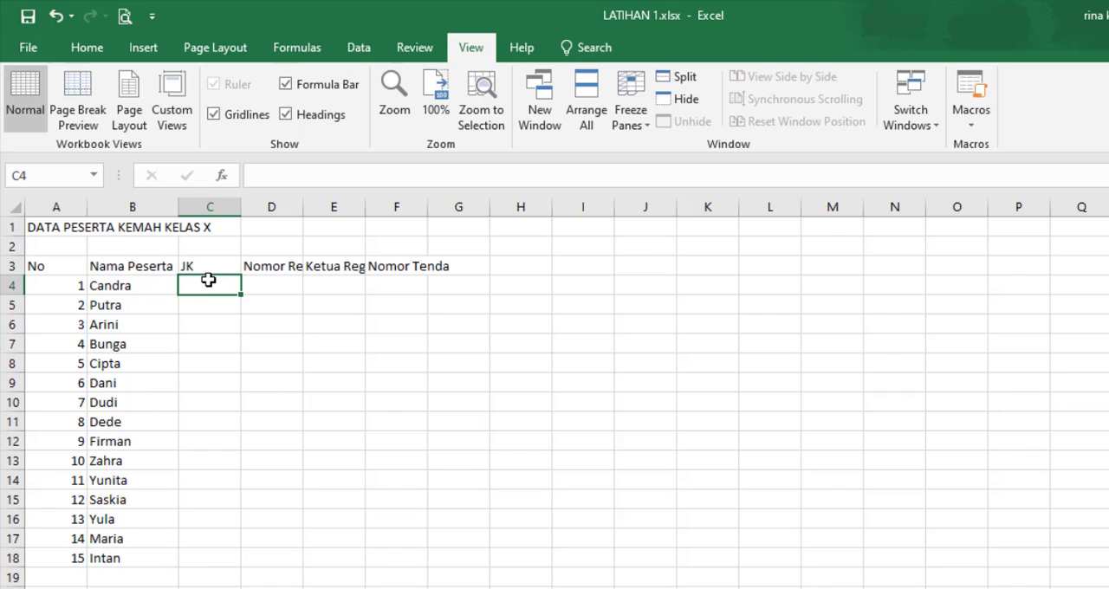
type("L")
key("Return")
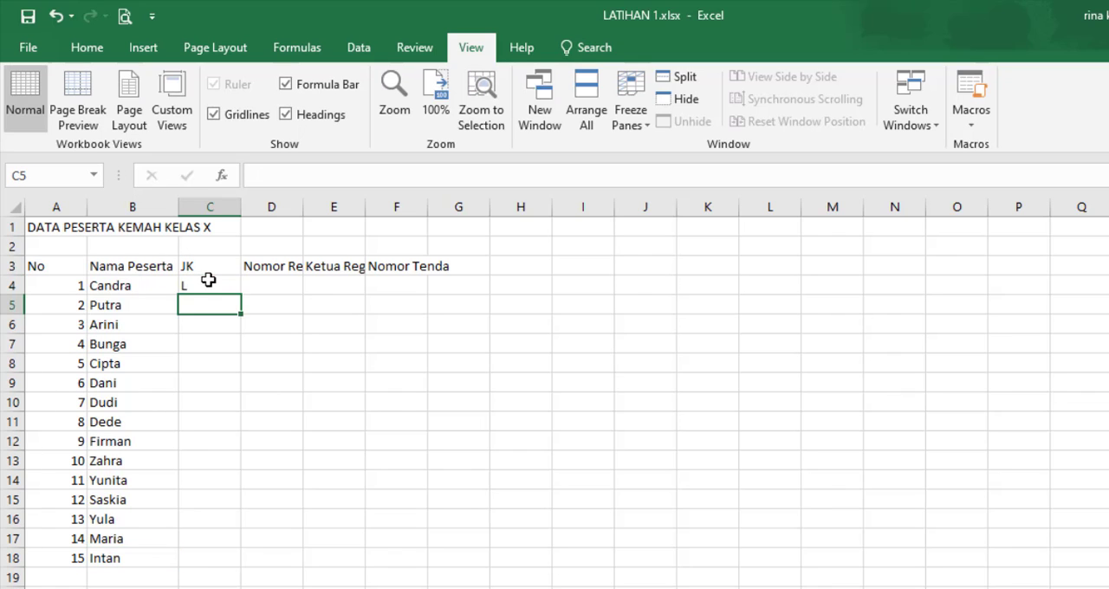
type("L")
key("Return")
type("P")
key("Return")
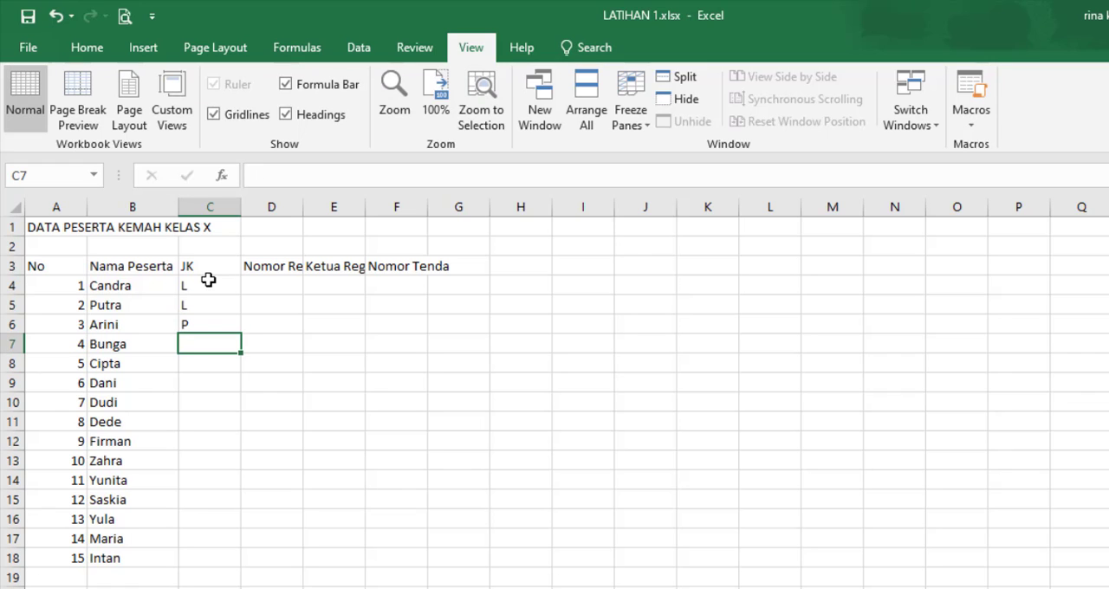
type("P")
key("Return")
type("L")
key("Return")
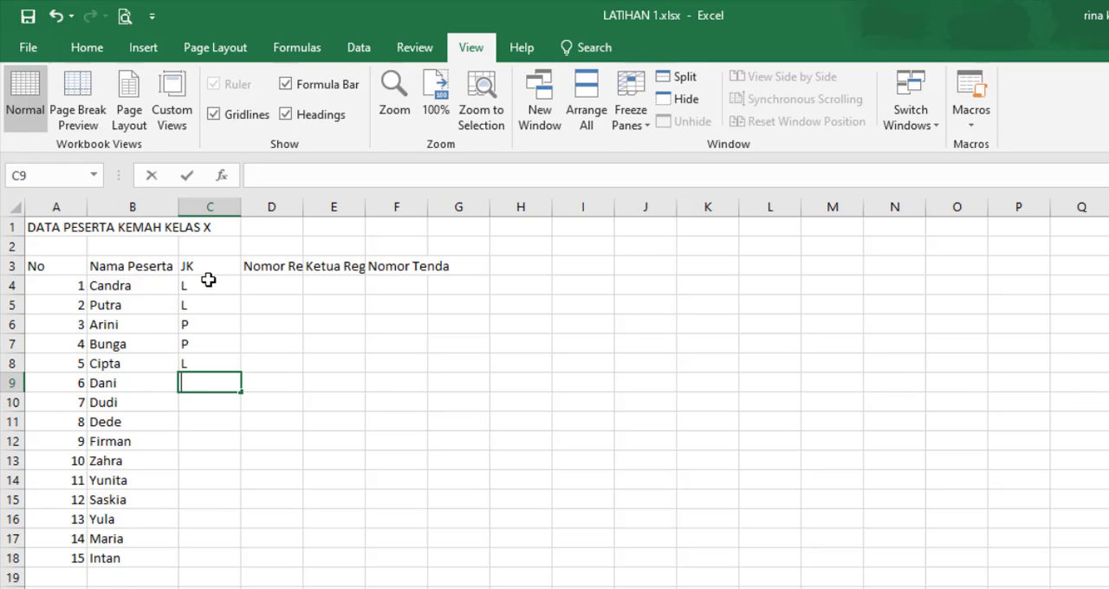
Step: Enter L under JK for participants 6 to 9 in C9:C12
type("L")
key("Return")
type("L")
key("Return")
type("L")
key("Return")
type("L")
key("Return")
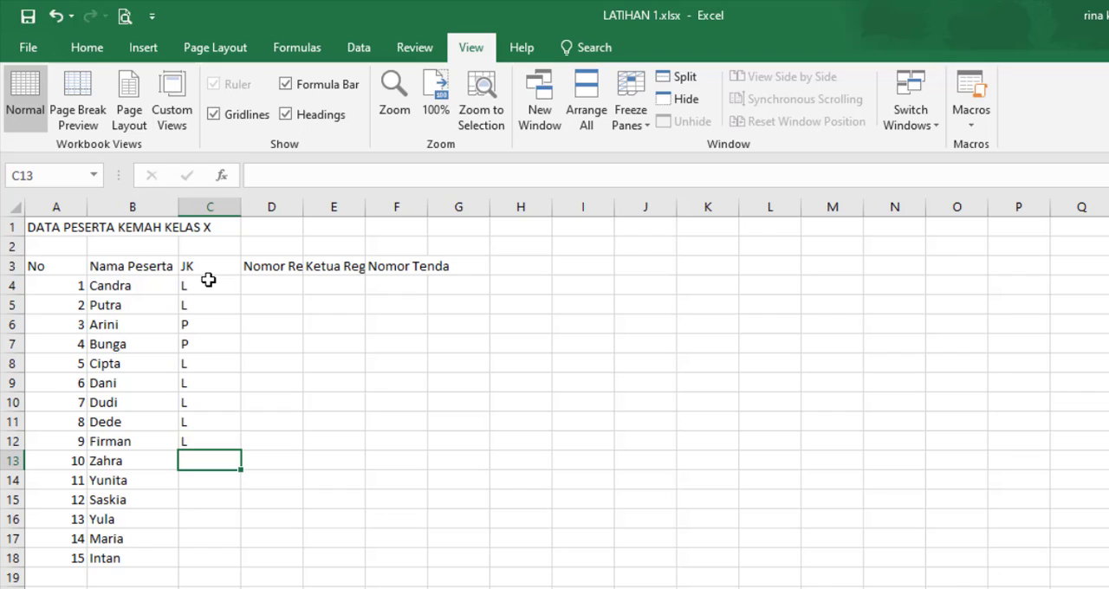
Step: Enter P under JK for participants 10 to 15 in C13:C18
type("P")
key("Return")
type("P")
key("Return")
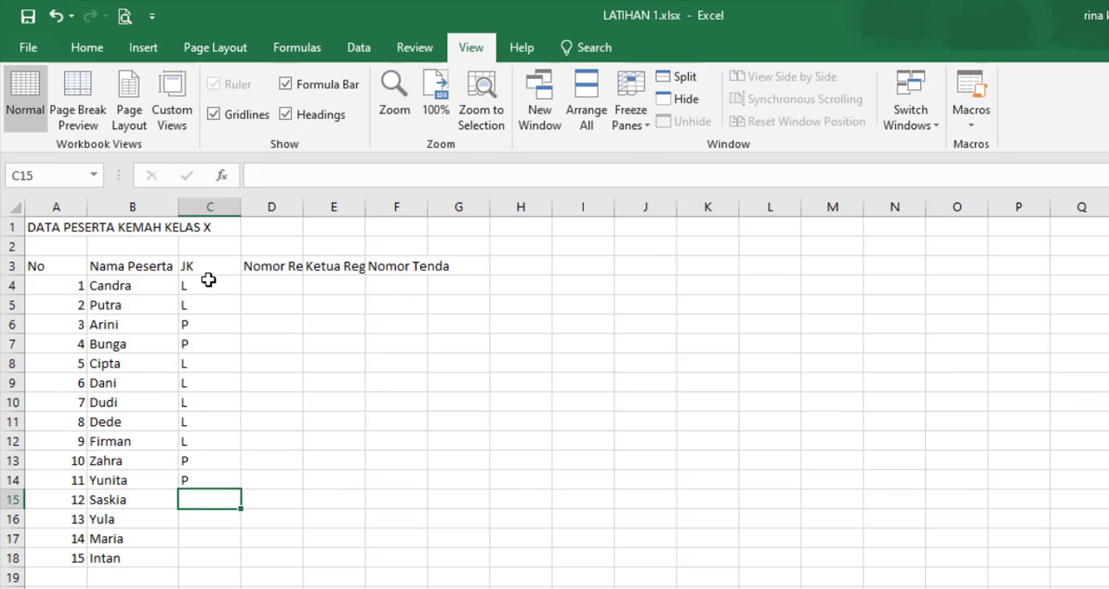
type("P")
key("Return")
type("P")
key("Return")
type("P")
key("Return")
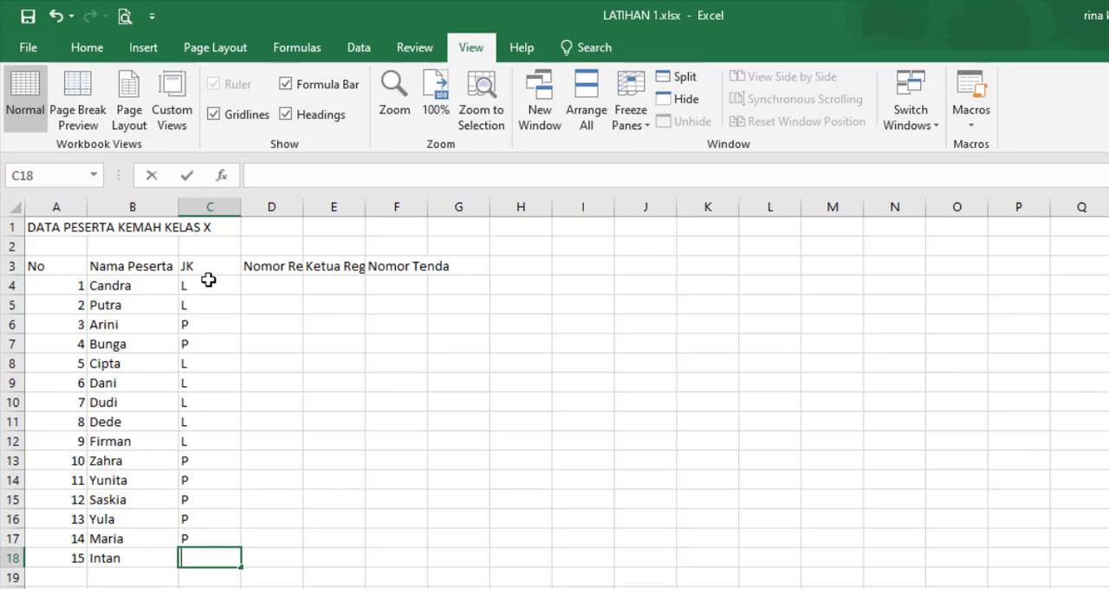
type("P")
key("Return")
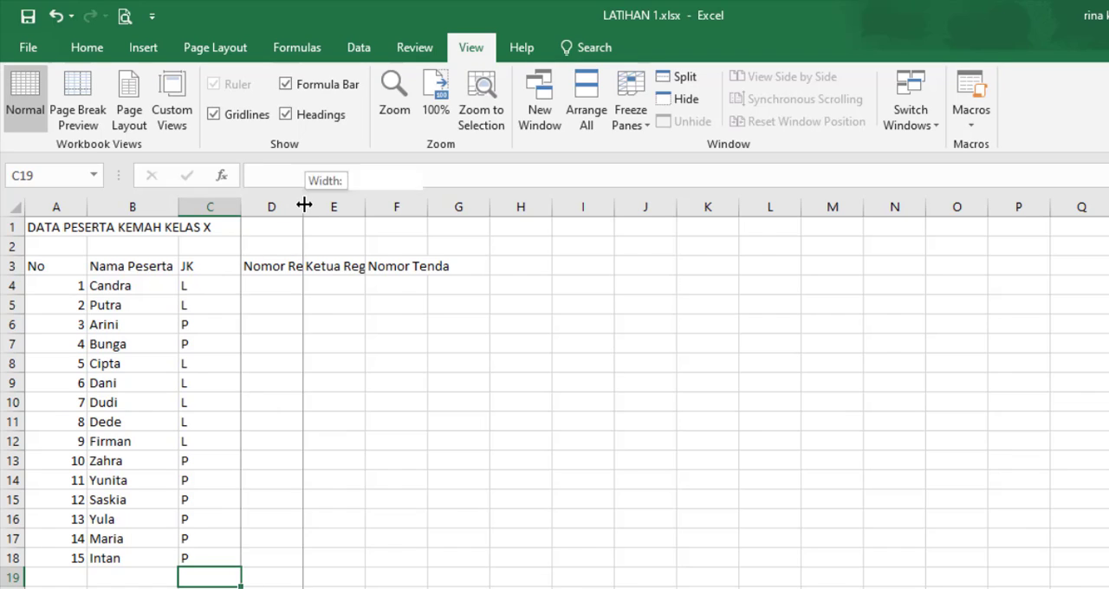
Step: Fit column D to its heading and change the heading in D3 to Nama Regu
double_click(304, 206)
left_click(298, 281)
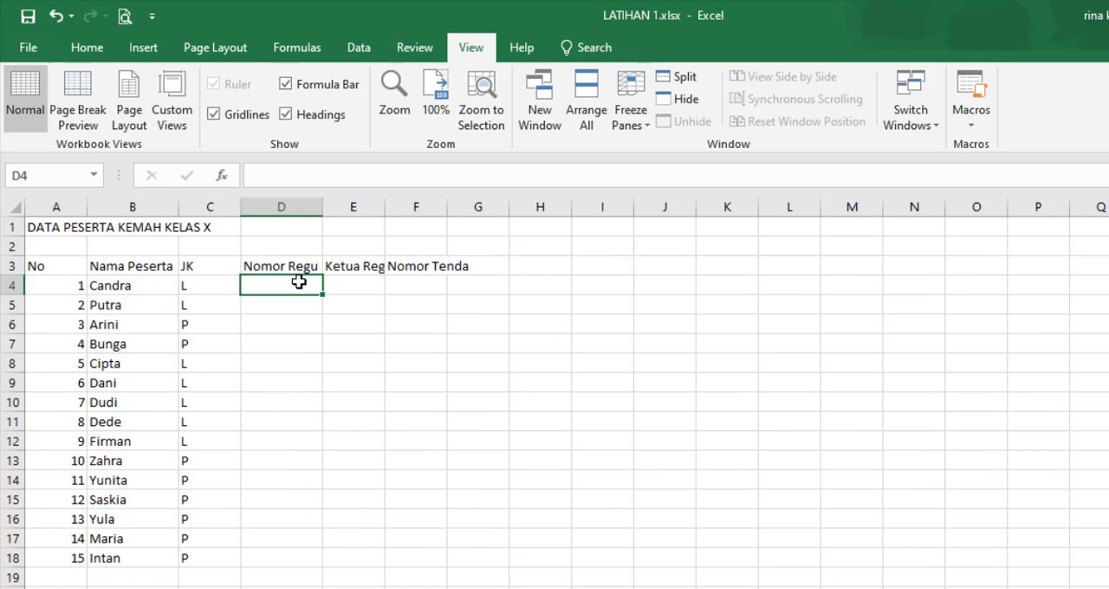
left_click(286, 265)
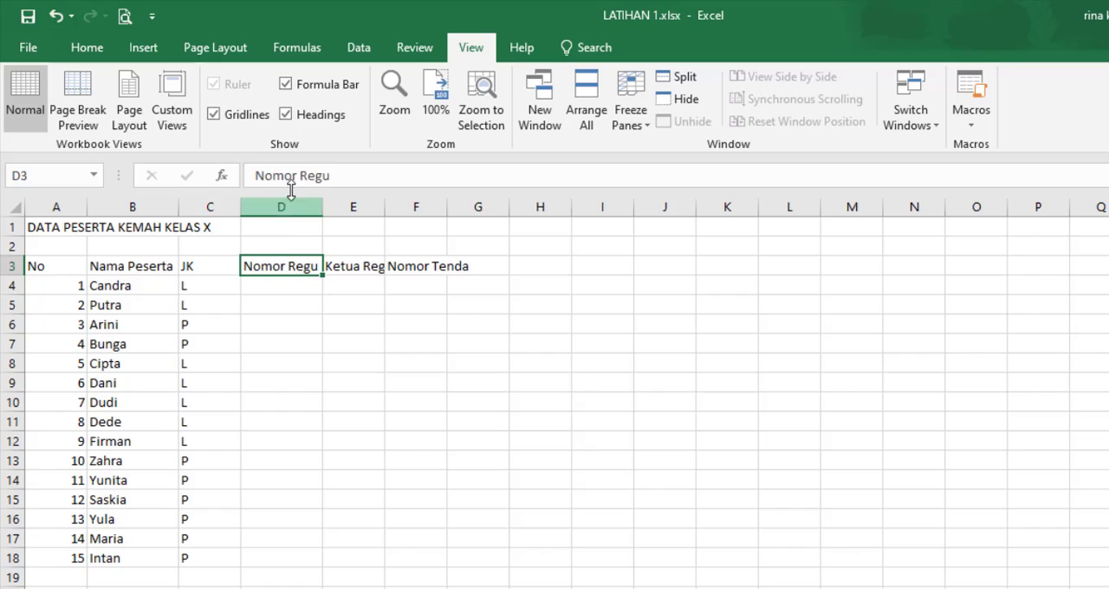
left_click(299, 177)
key("BackSpace")
key("BackSpace")
key("BackSpace")
key("BackSpace")
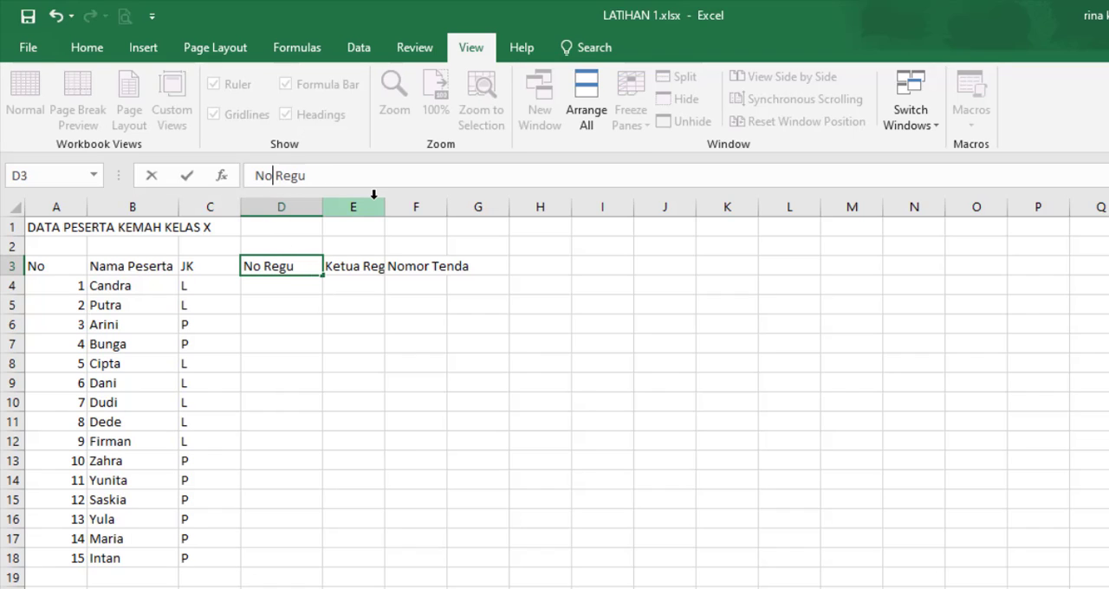
type("ama")
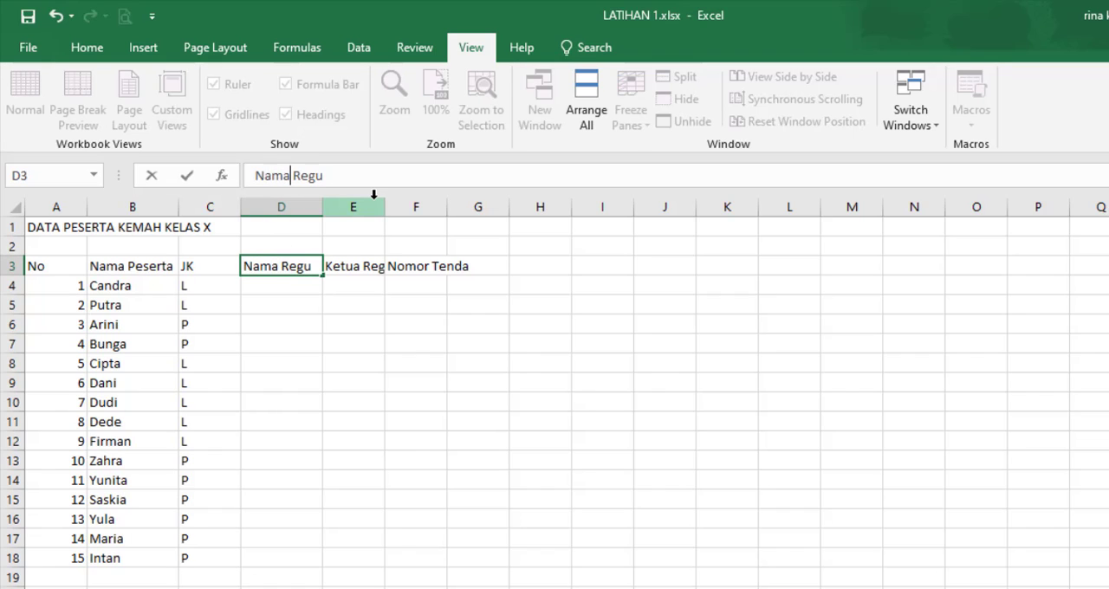
key("Return")
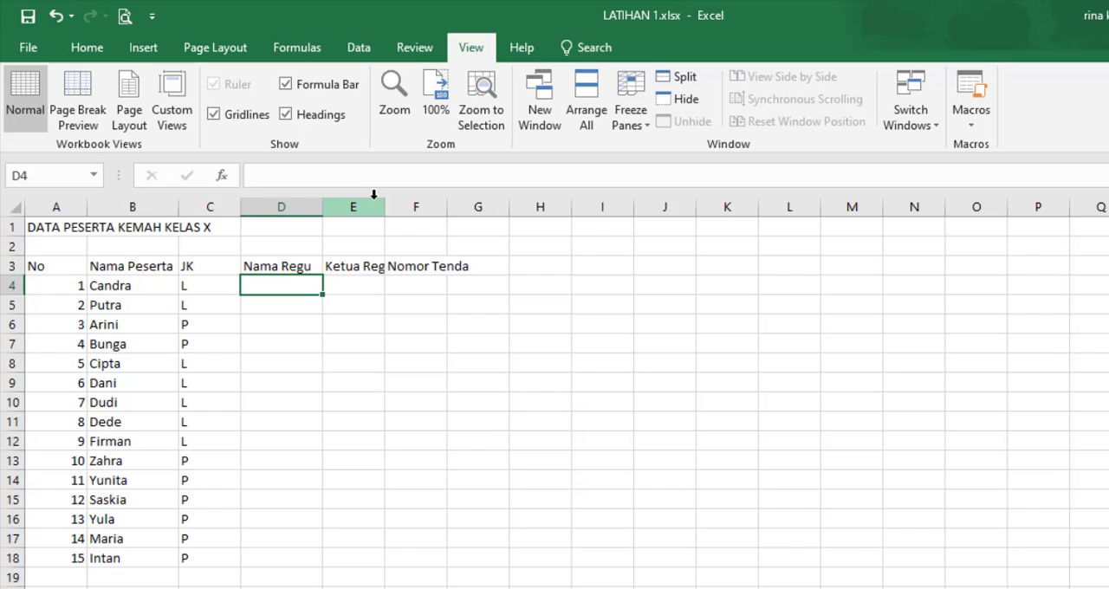
Step: Enter the team names Harimau, Garuda, Elang and Harimau under Nama Regu in D4:D7
type("Harimau")
key("Return")
type("Garuda")
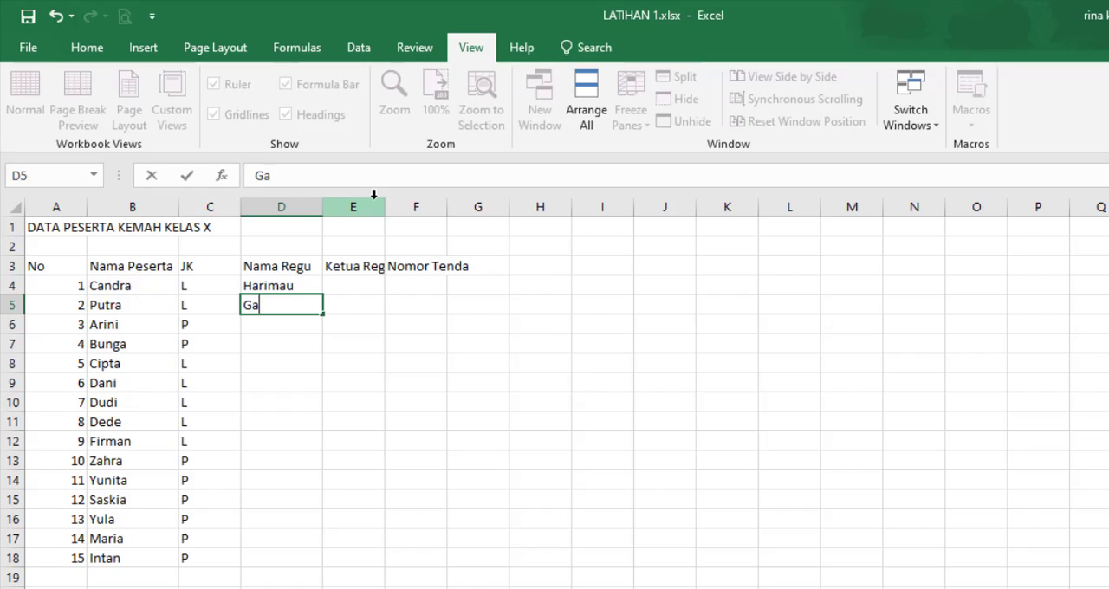
key("Return")
type("Elang")
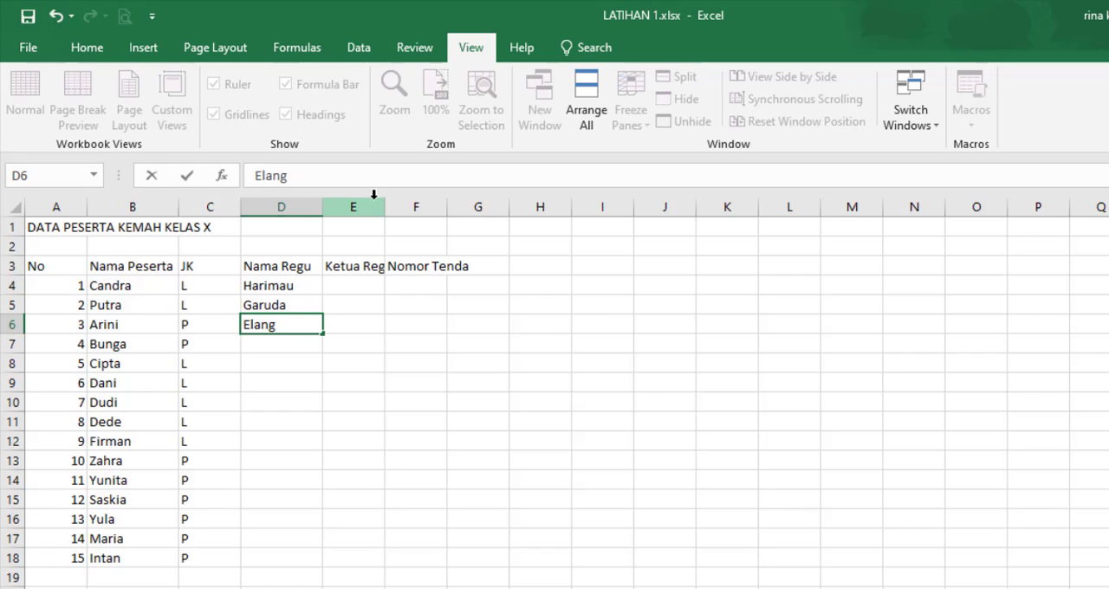
key("Return")
type("Harimau")
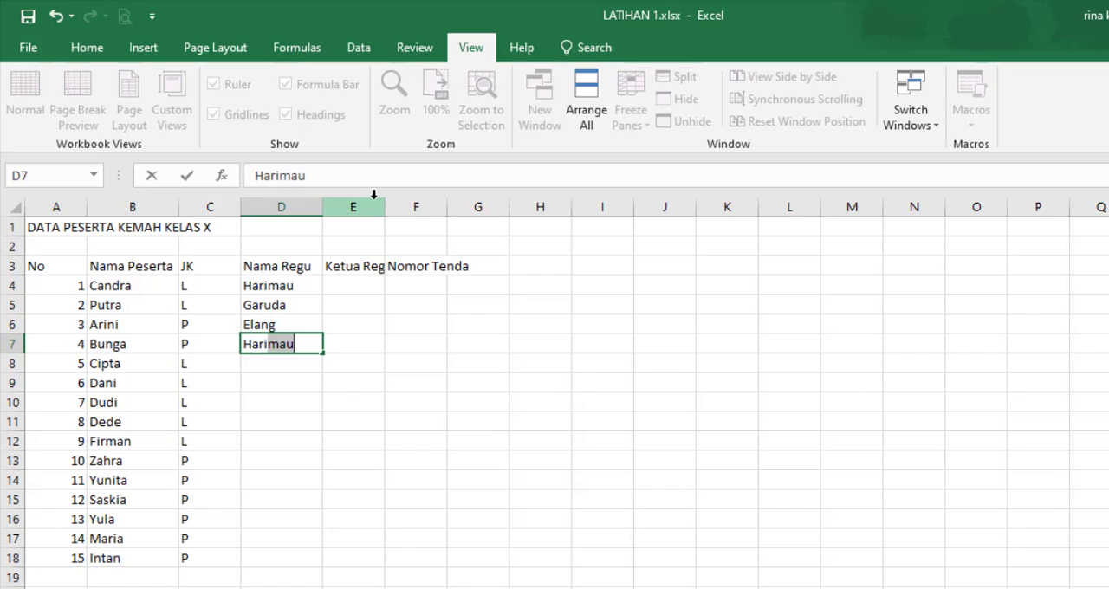
key("Return")
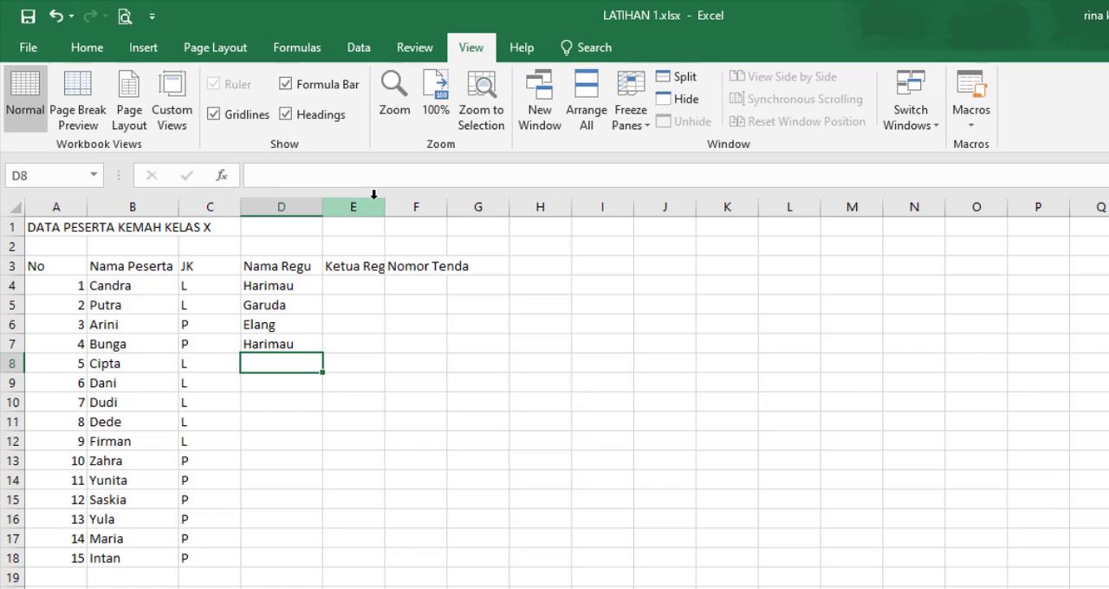
Step: Enter the team names Elang, Garuda, Elang and Harimau under Nama Regu in D8:D11
type("Elang")
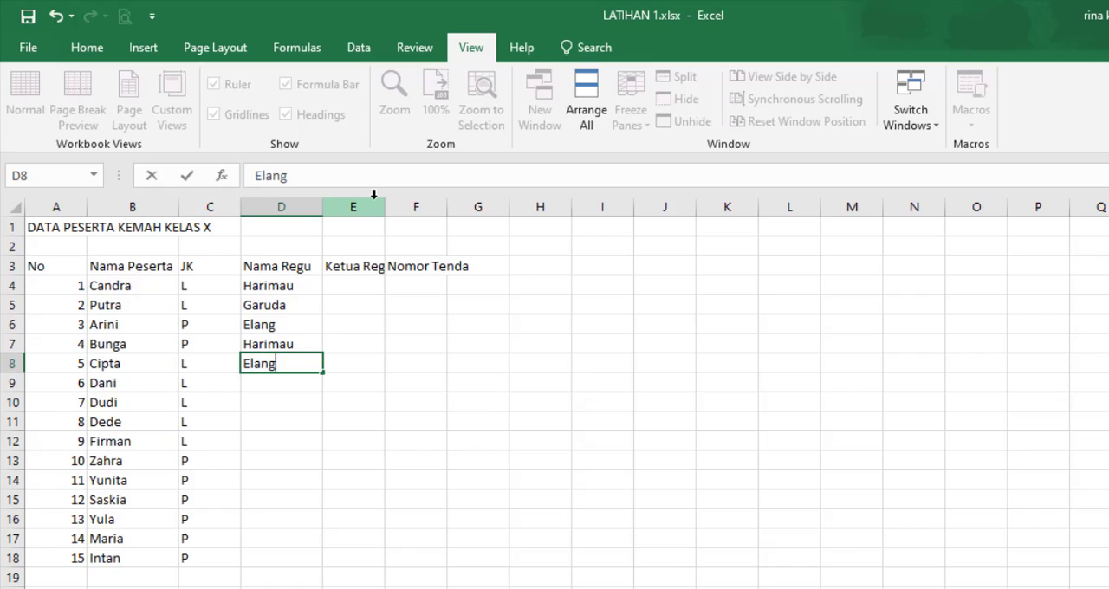
key("Return")
type("Garuda")
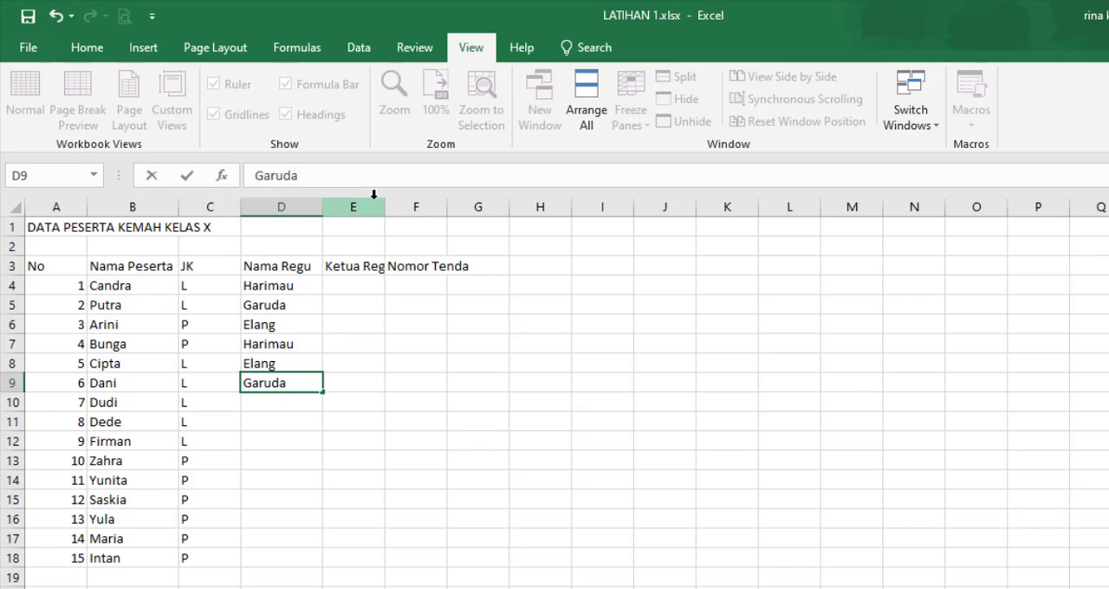
key("Return")
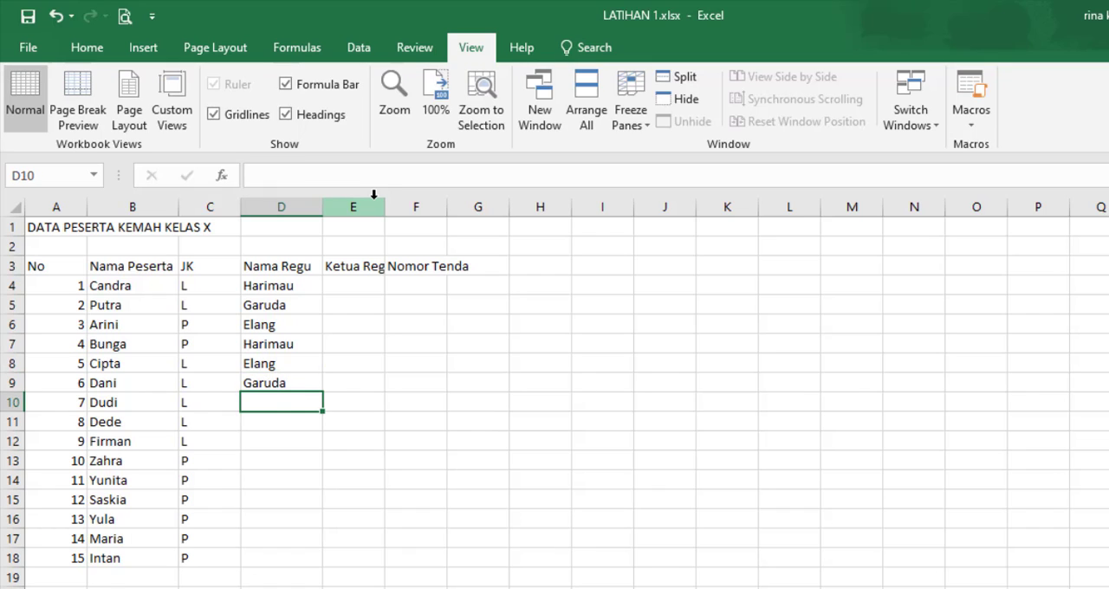
type("Elang")
key("Return")
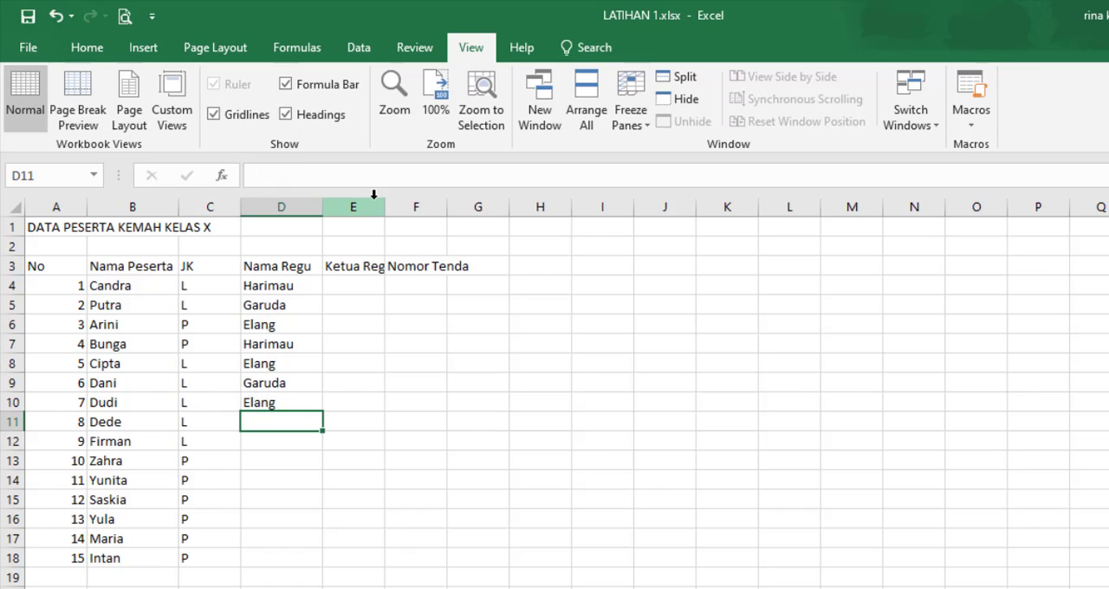
type("Harimau")
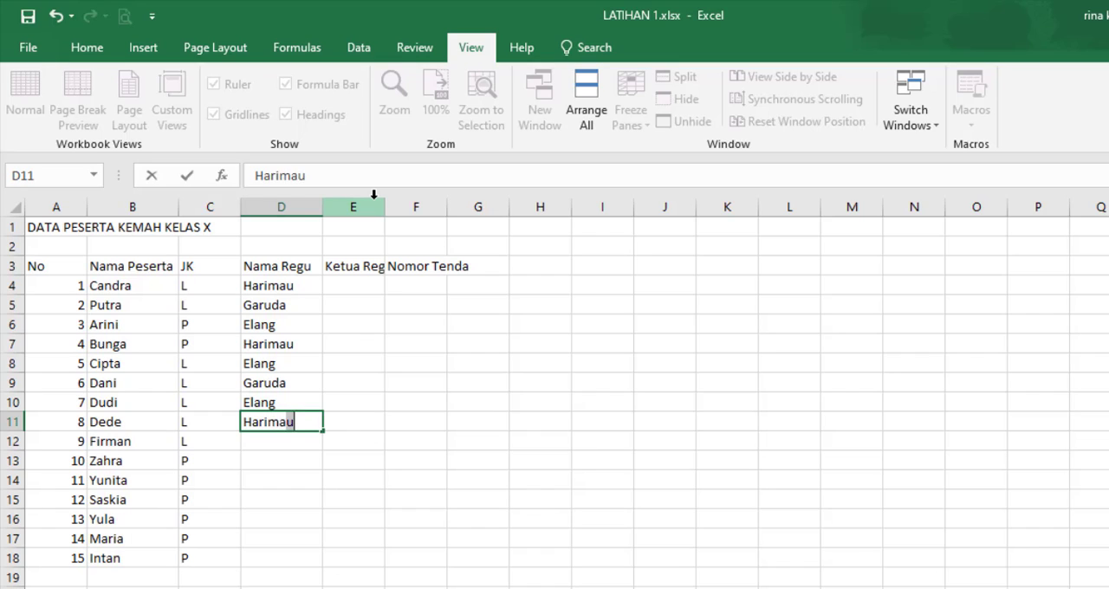
key("Return")
Step: Enter the team names Elang, Garuda and Elang under Nama Regu in D12:D14
type("E")
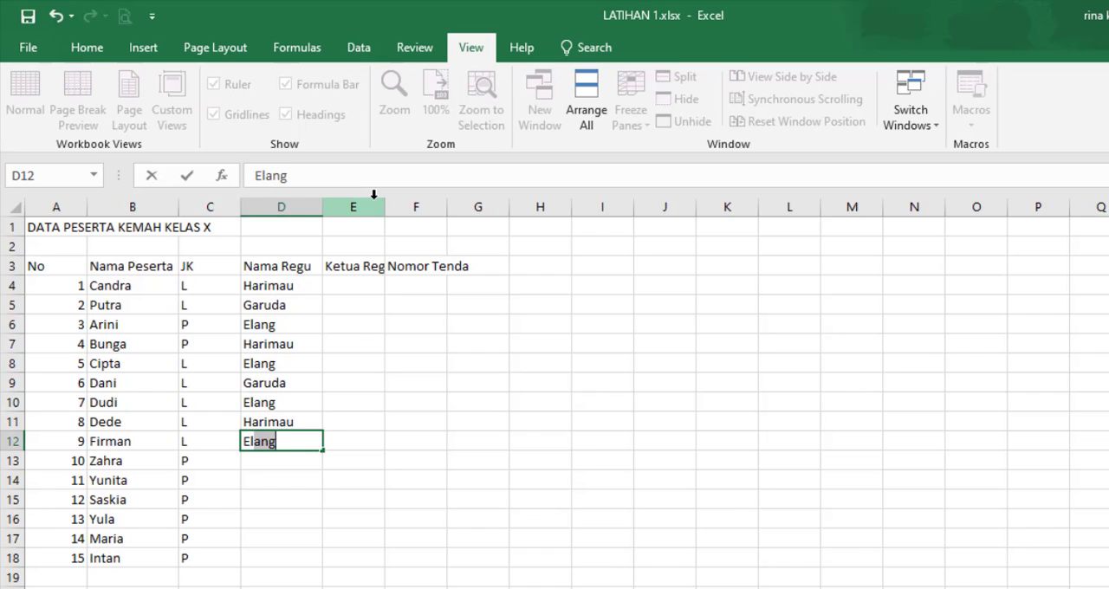
type("lang")
key("Return")
type("Ga")
key("Return")
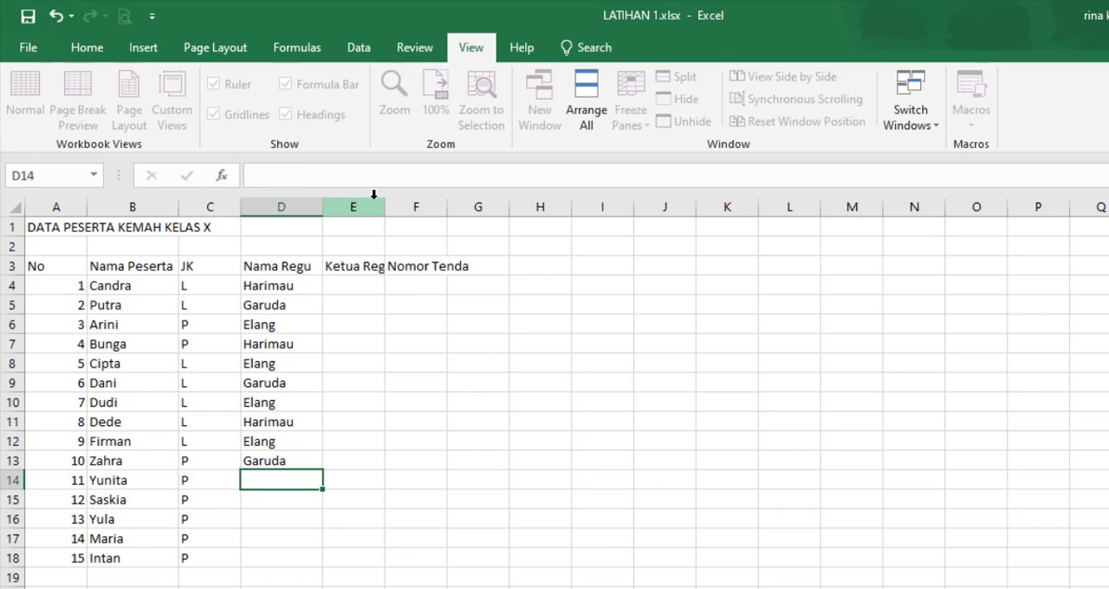
type("Elang")
key("Return")
Step: Enter the team names Harimau, Elang, Garuda and Garuda under Nama Regu in D15:D18
type("HA")
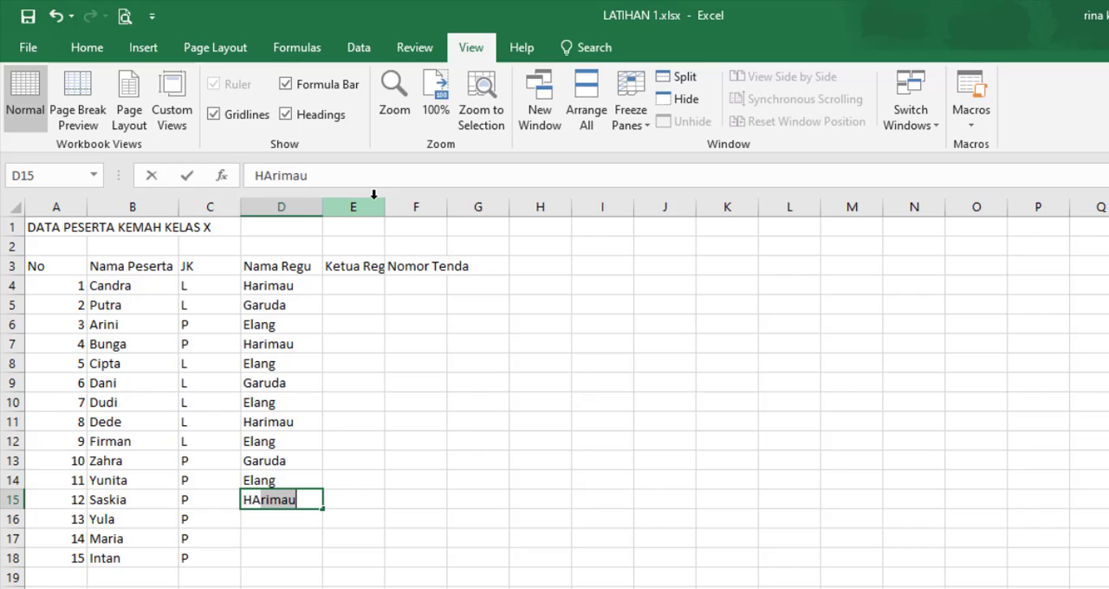
key("Return")
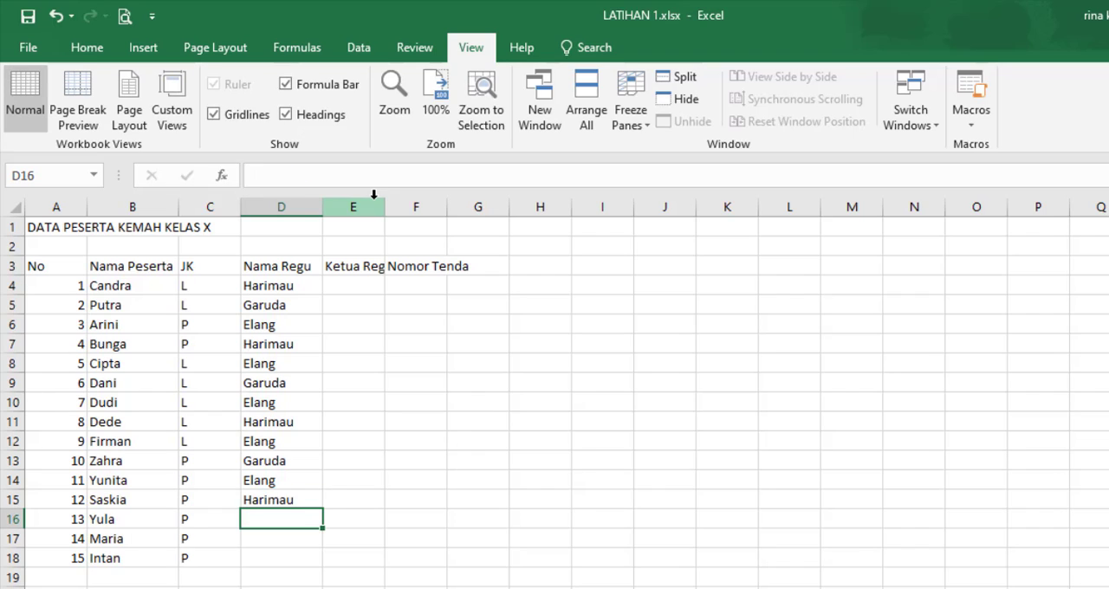
type("Elang")
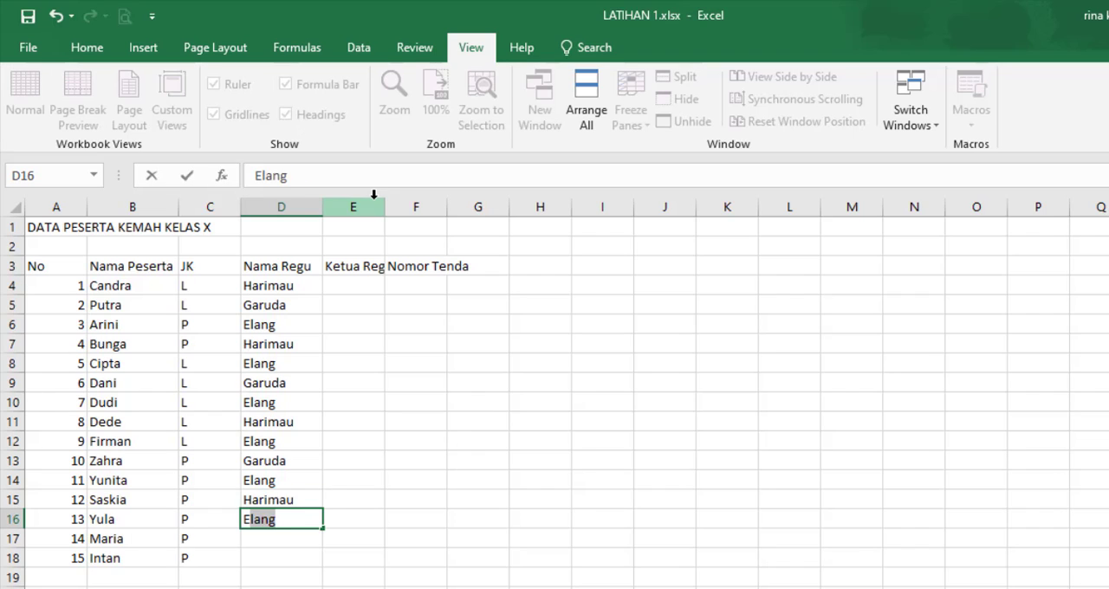
key("Return")
type("Ga")
key("Return")
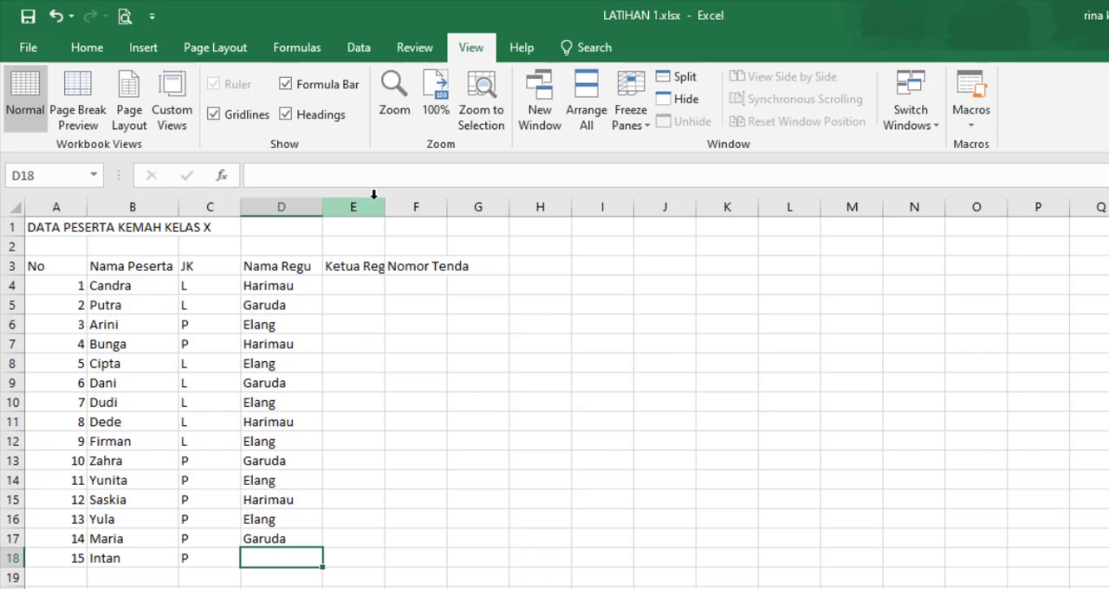
type("GA")
key("Return")
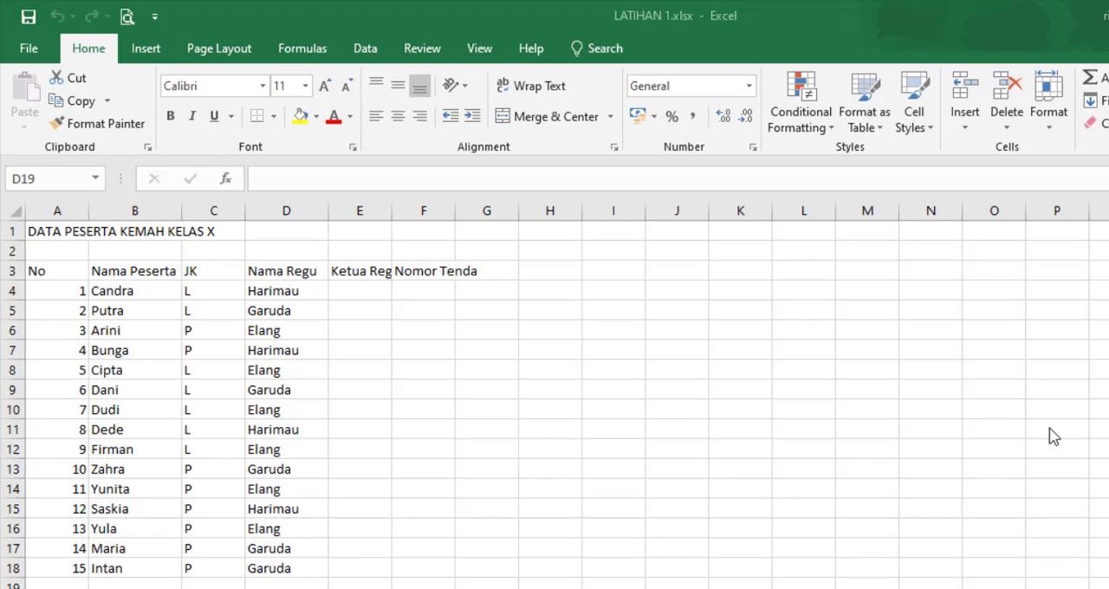
Step: Enter the names of the Harimau, Garuda and Elang team leaders in E4:E6 of the leader column
left_click(355, 294)
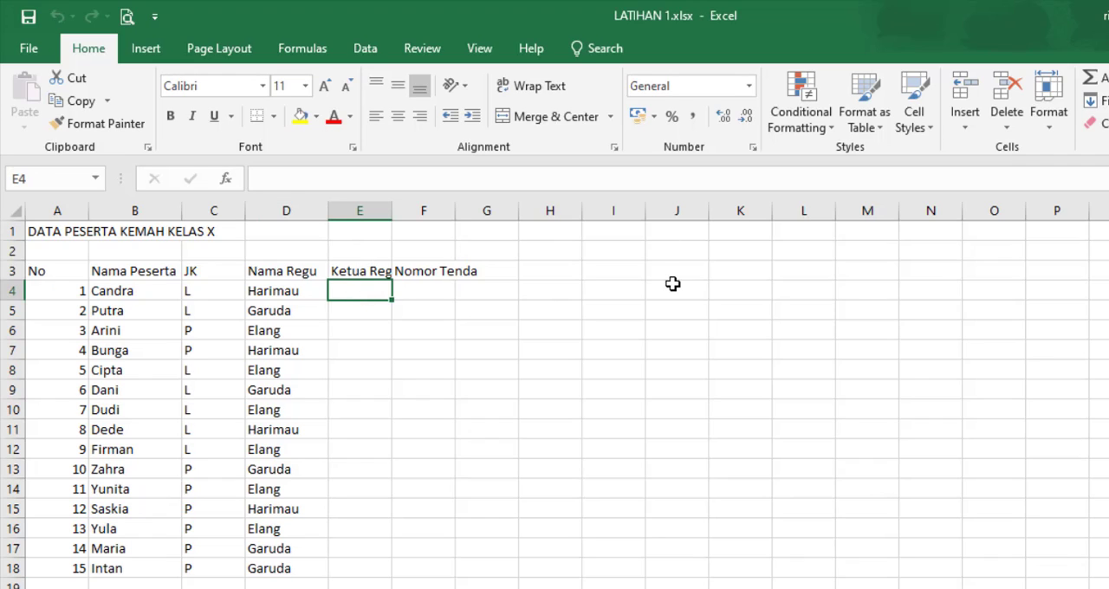
type("Maro")
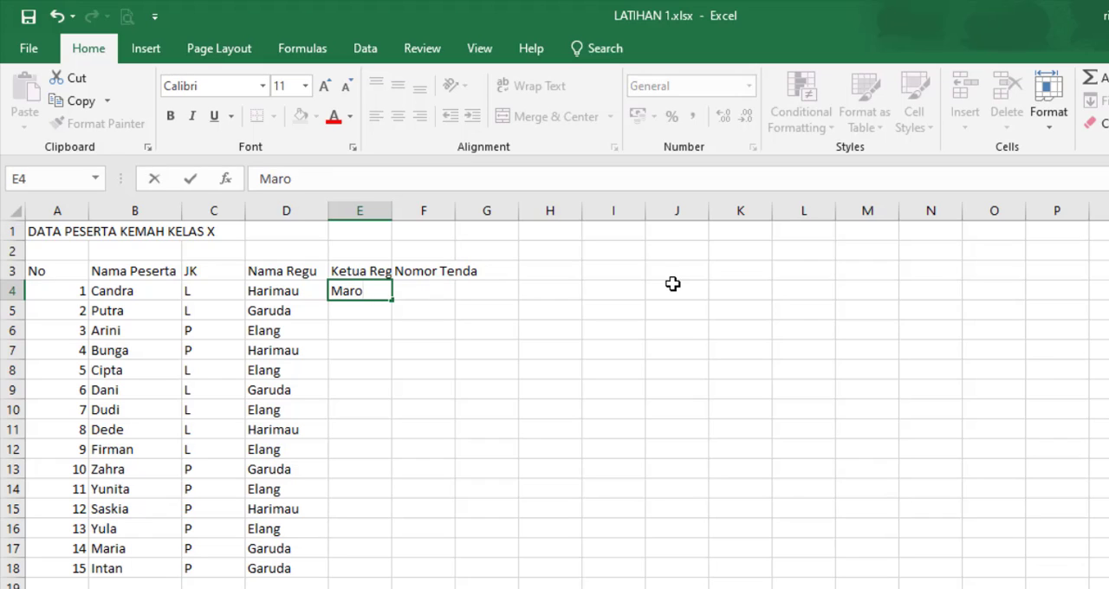
key("BackSpace")
type("io")
key("Return")
type("Elsinta")
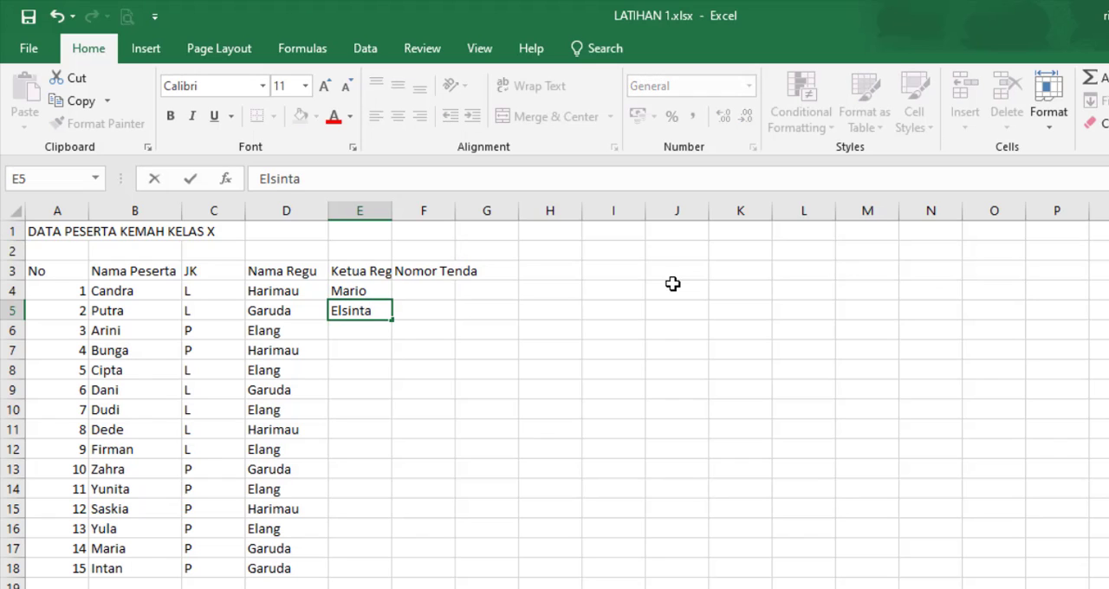
key("Return")
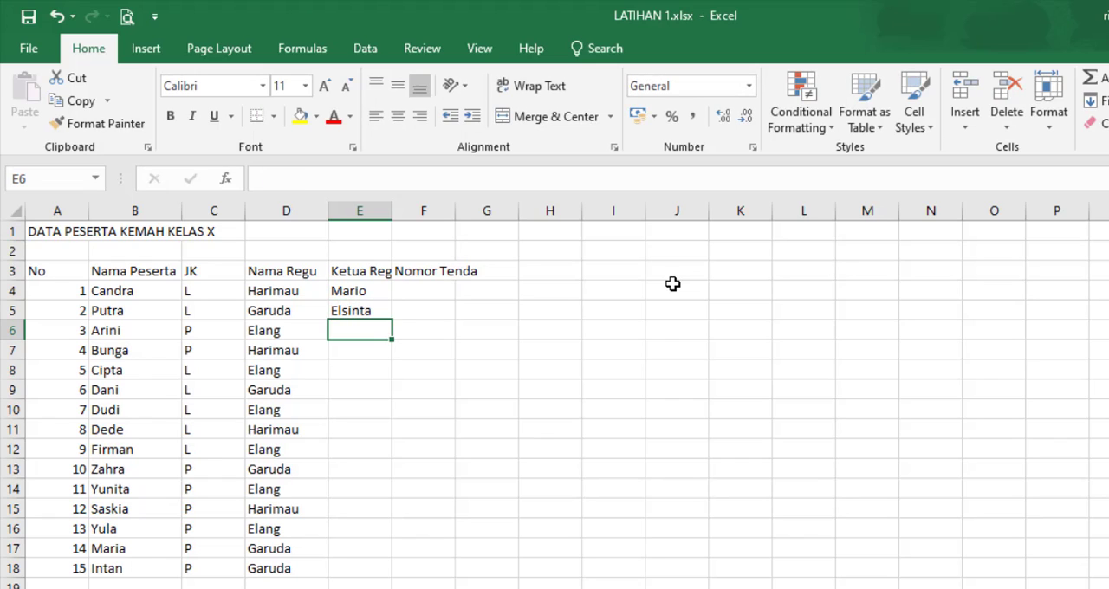
type("G")
key("Escape")
type("Fujiana")
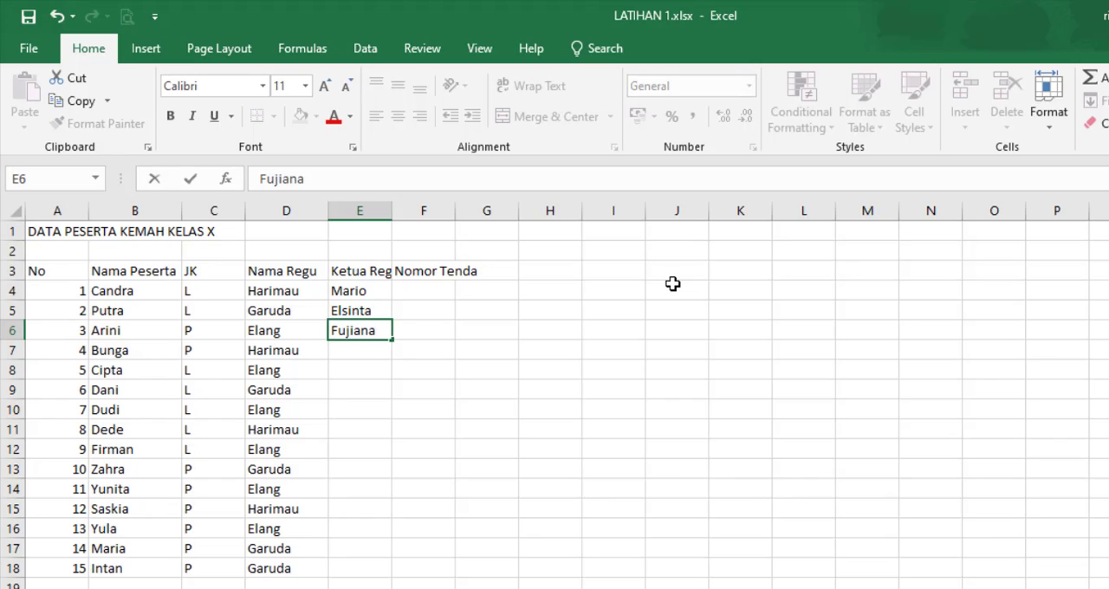
key("Return")
Step: Fill in E7:E10 with the leader's name matching each row's team: Harimau, Elang, Garuda and Elang
type("Mario")
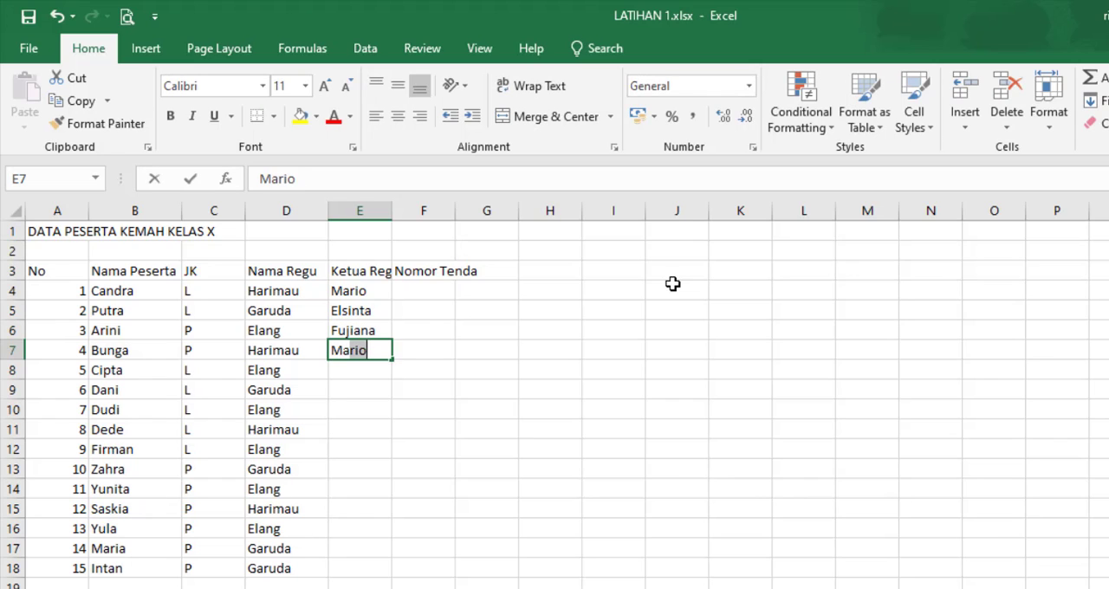
key("Return")
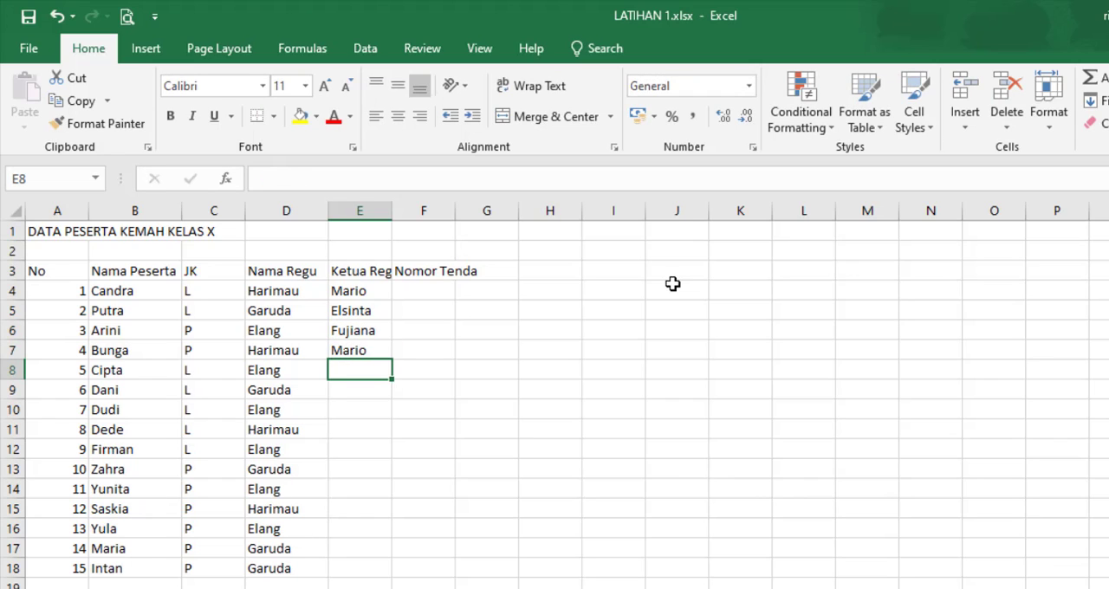
type("Fujiana")
key("Return")
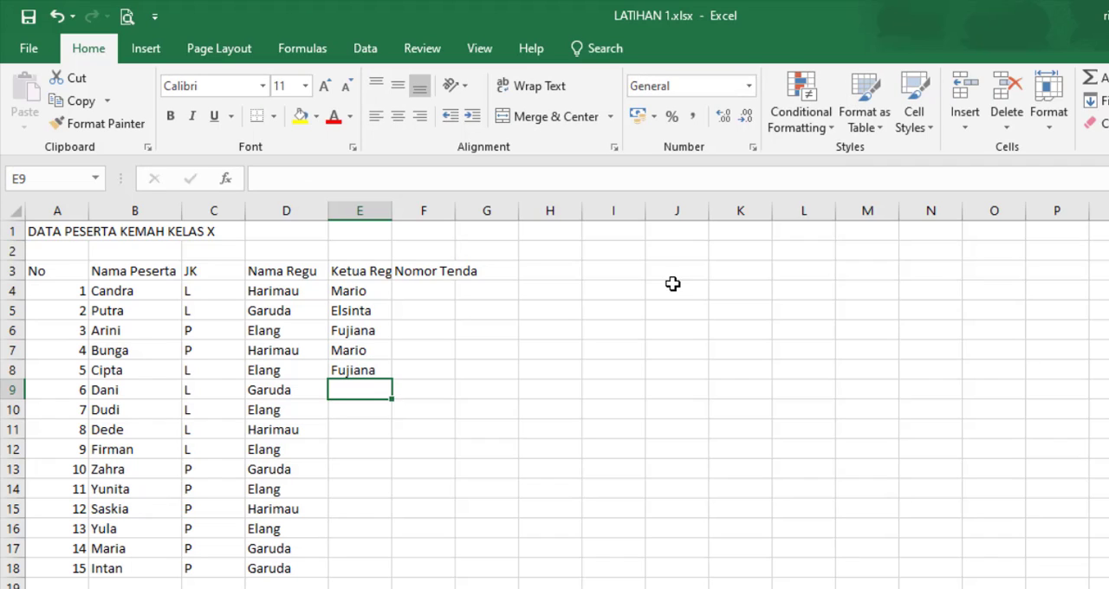
type("Elsinta")
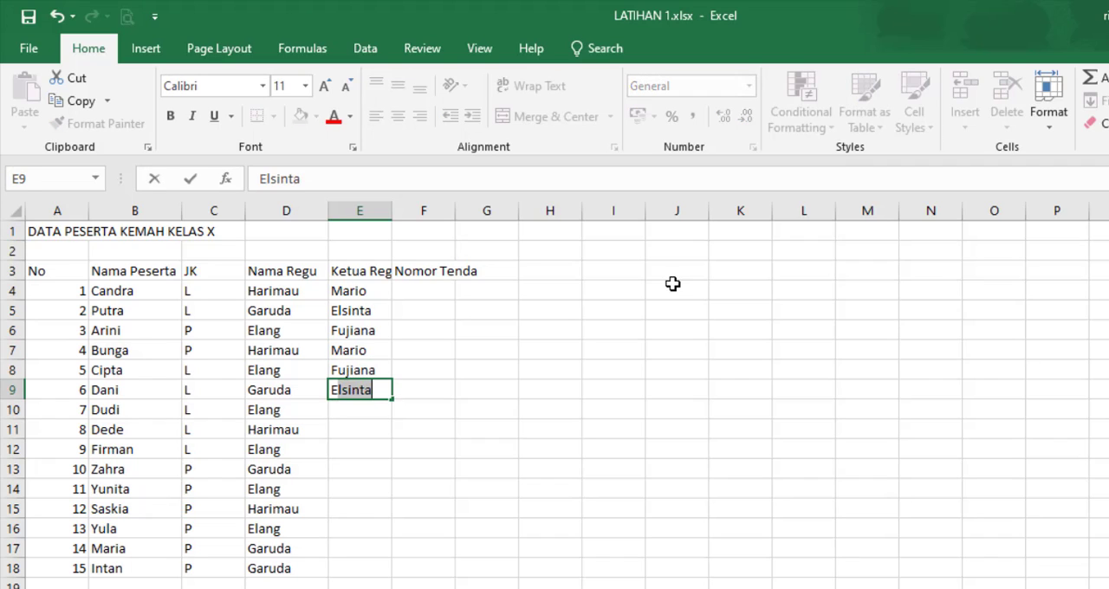
key("Return")
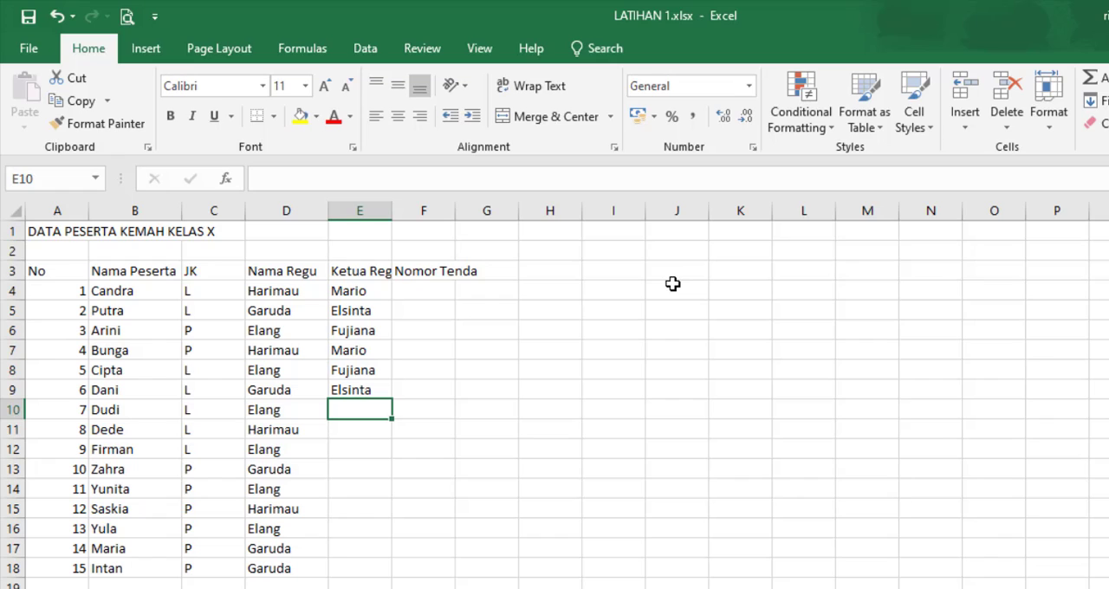
type("Fujiana")
key("Return")
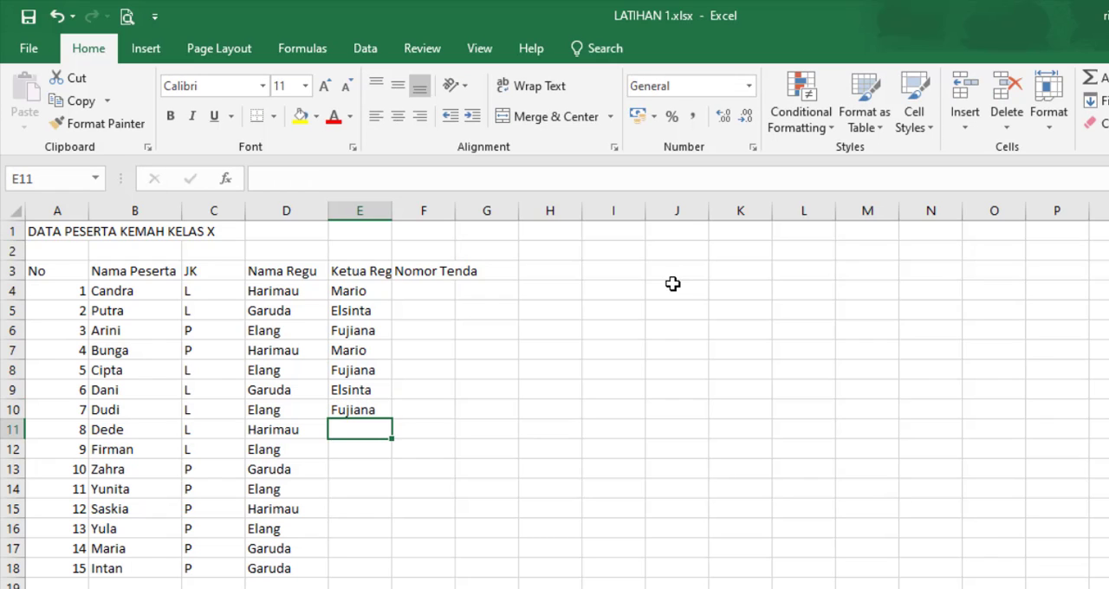
Step: Fill in E11:E14 with the leader's name matching each row's team: Harimau, Elang, Garuda and Elang
type("Mario")
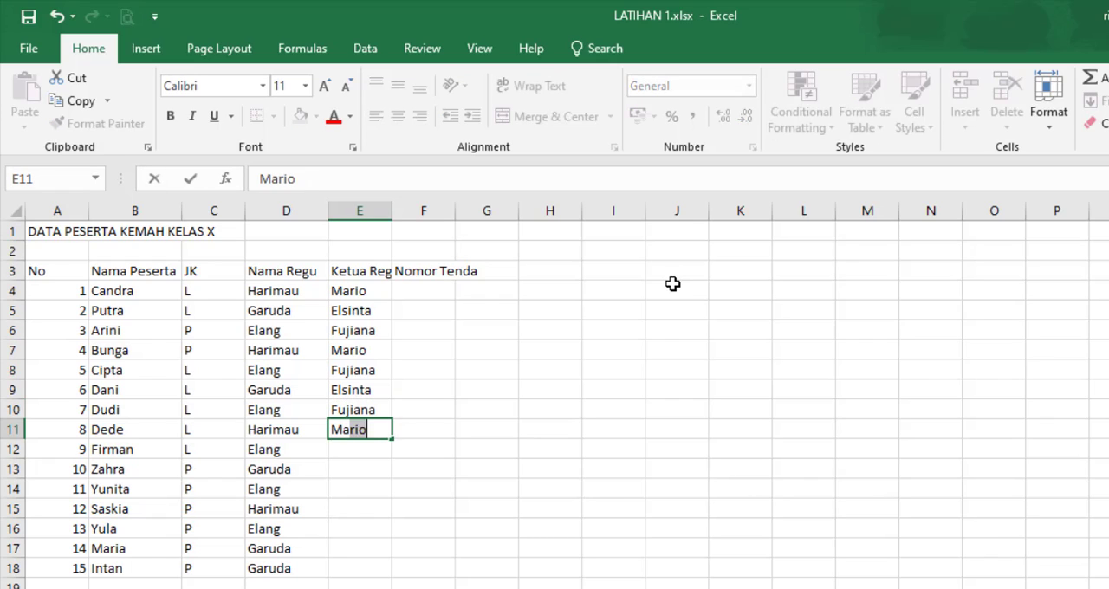
key("Return")
type("Fujiana")
key("Return")
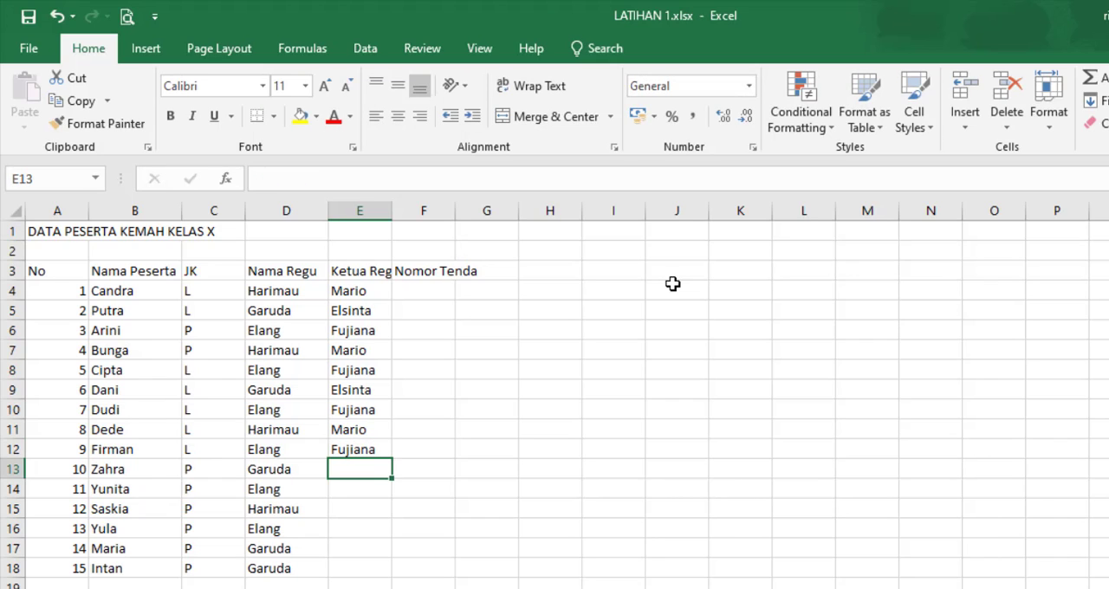
type("Elsinta")
key("Return")
type("Fujiana")
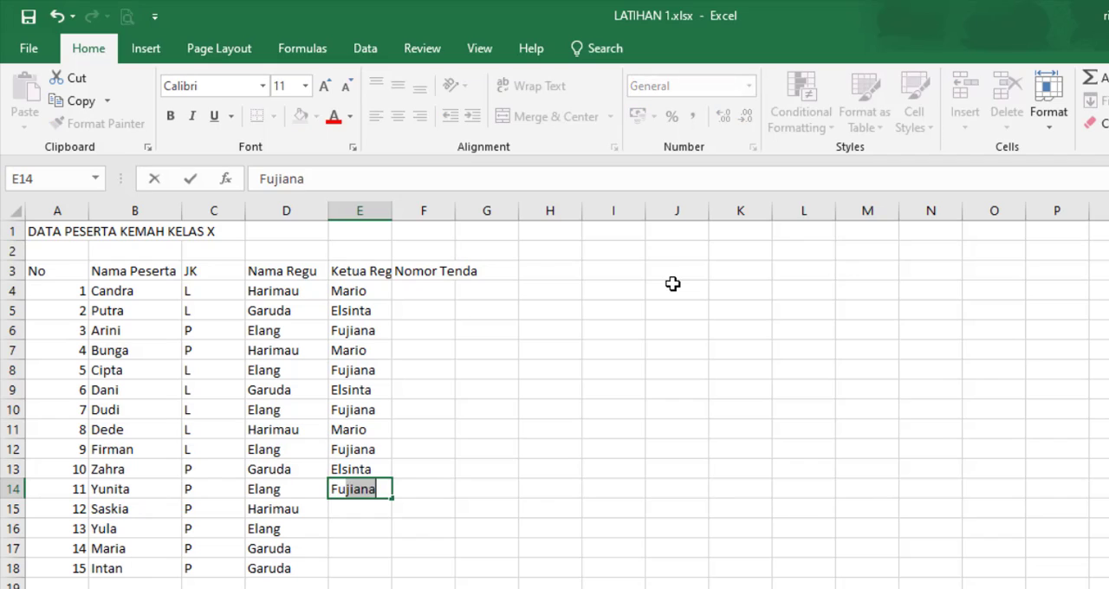
key("Return")
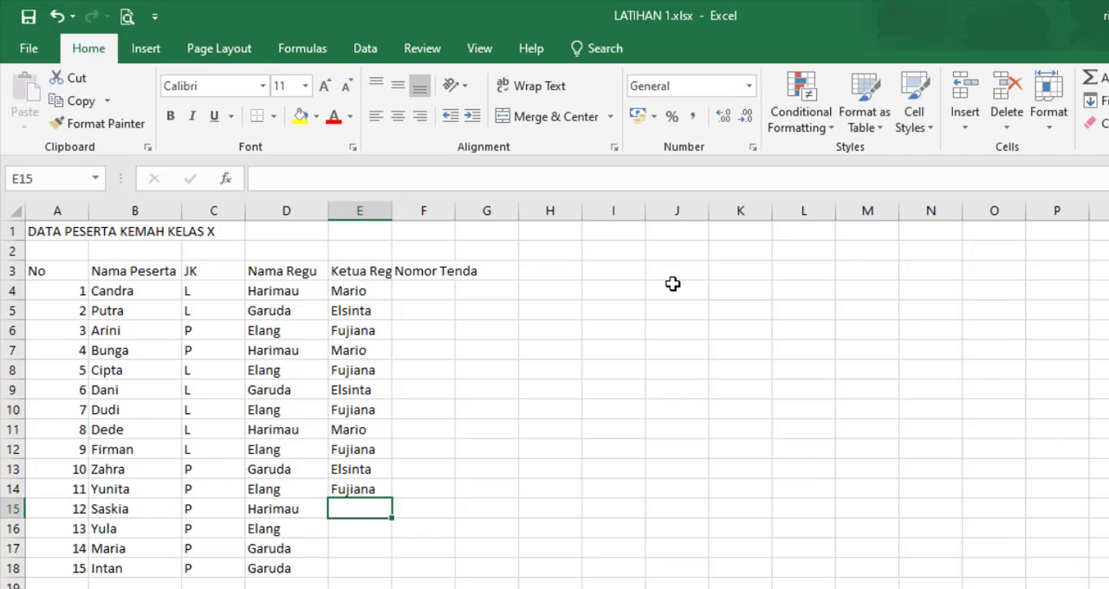
Step: Complete the leader column in E15:E18 with the leaders' names for Harimau, Elang, Garuda and Garuda
type("M")
key("Return")
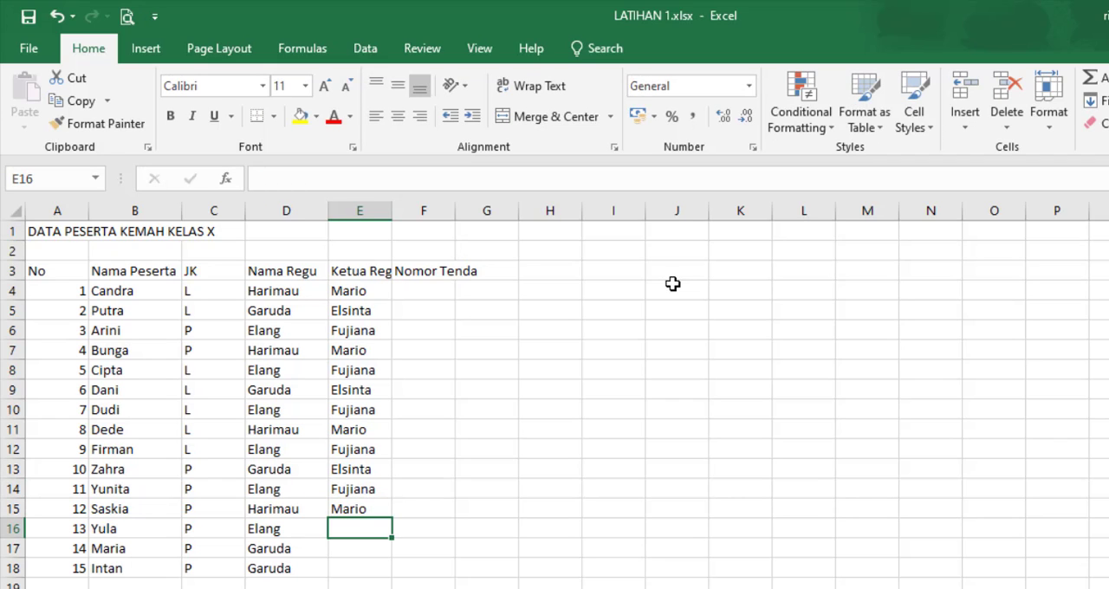
type("Fujiana")
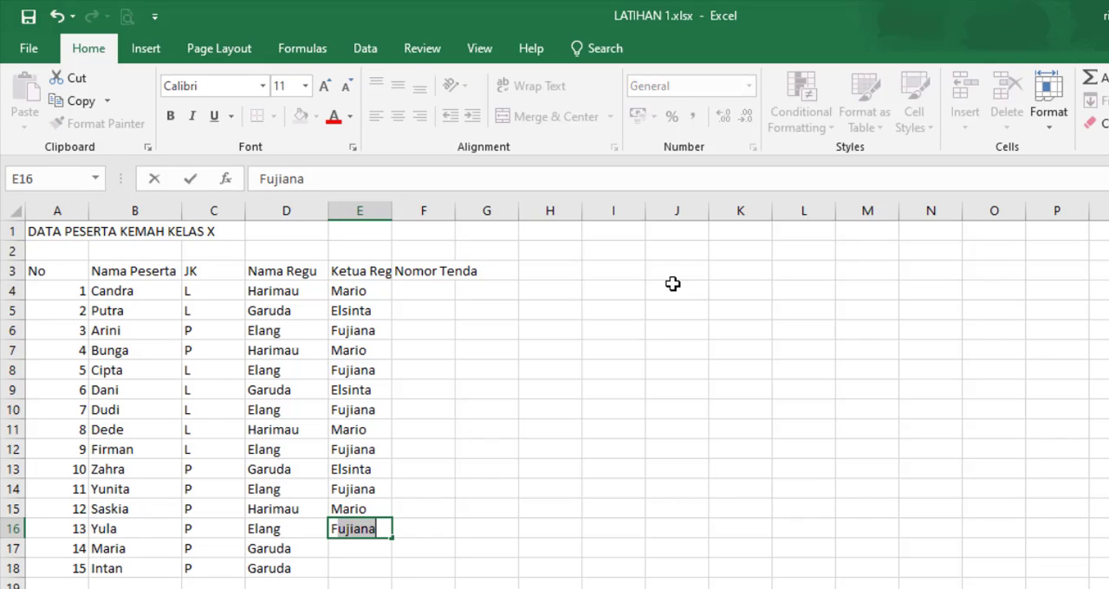
key("Return")
type("Elsinta")
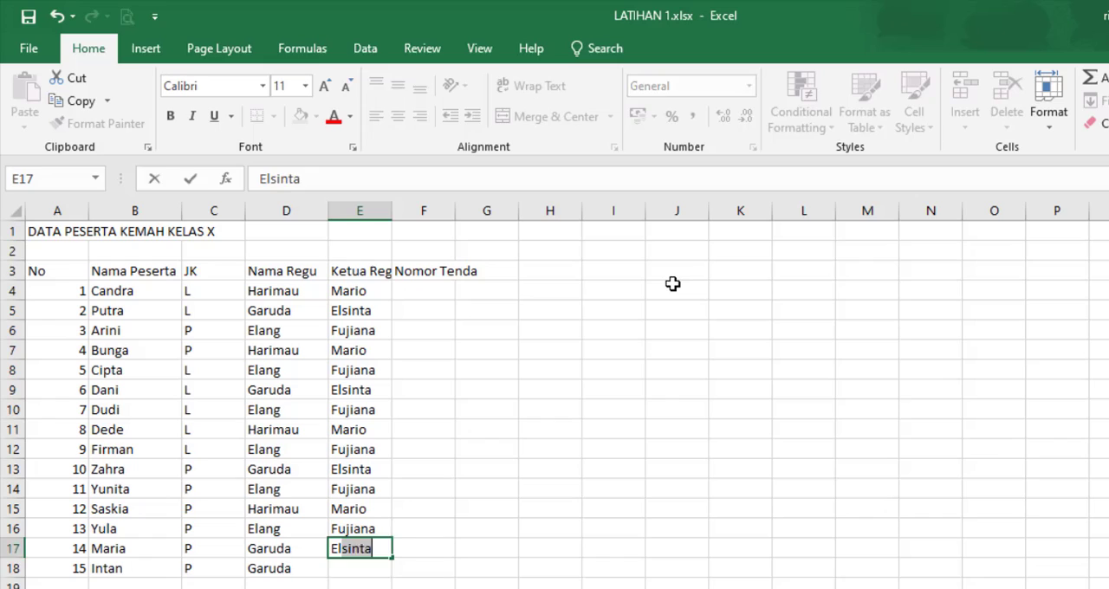
key("Return")
type("Elsinta")
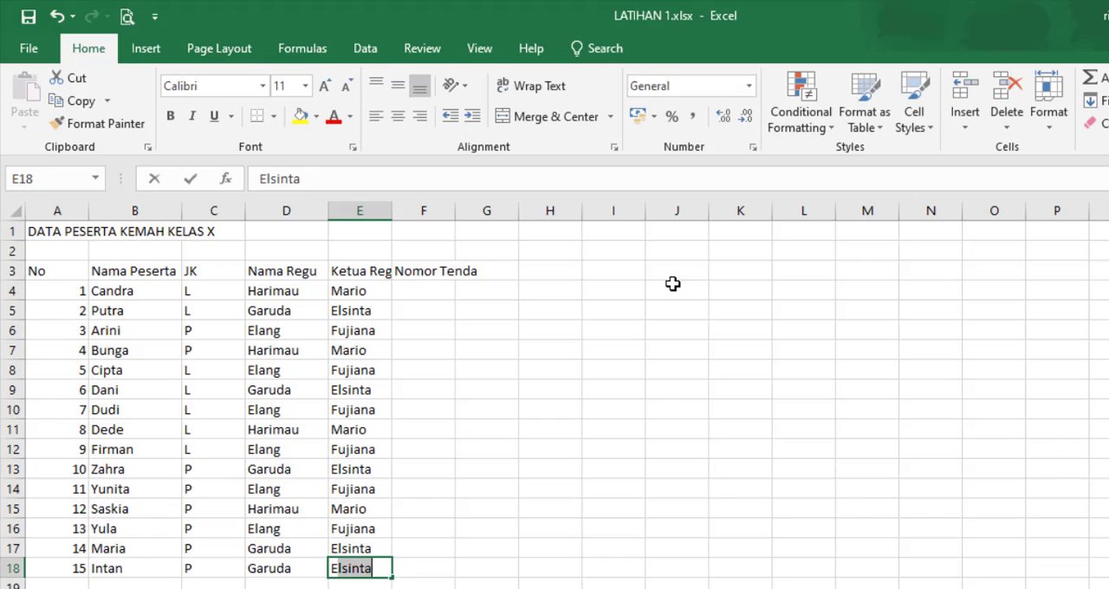
key("Return")
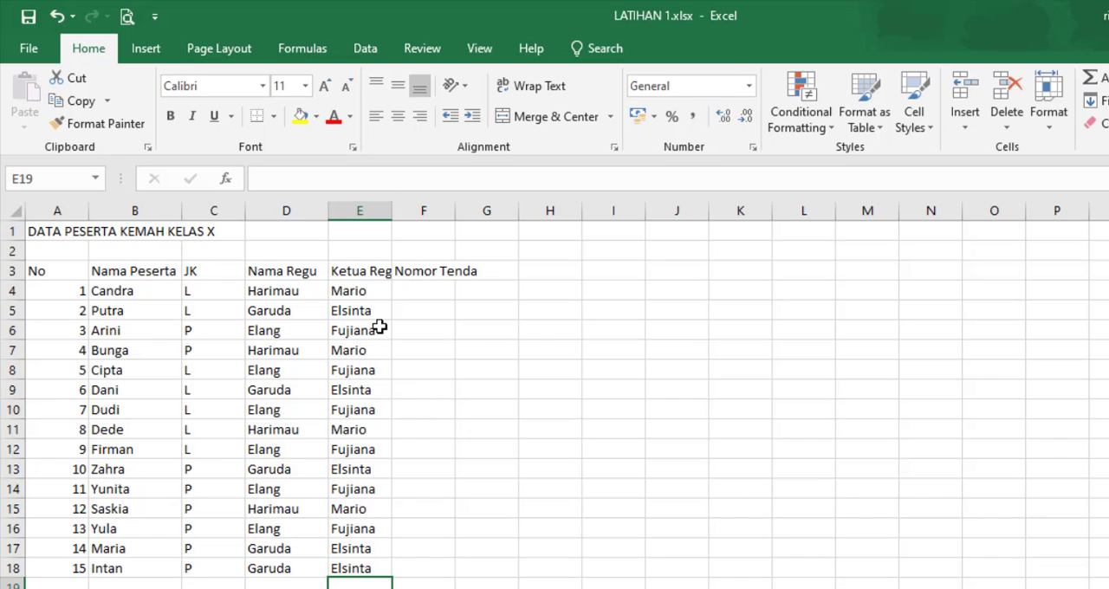
left_click(379, 569)
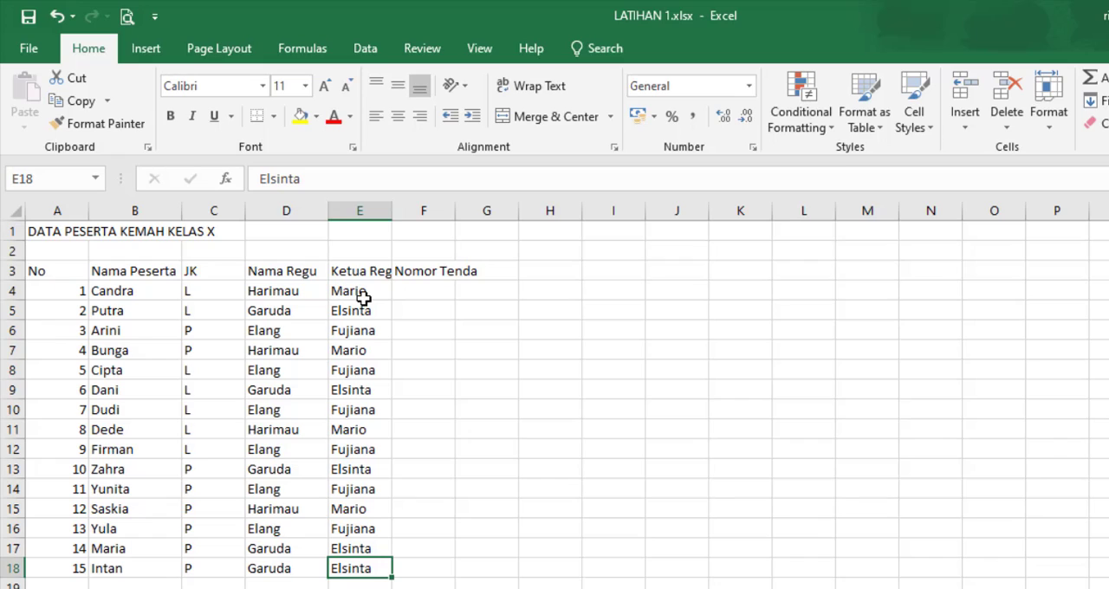
Step: Enter tent numbers 1 and 2 under Nomor Tenda in F4:F5 for the first two participants
left_click(424, 292)
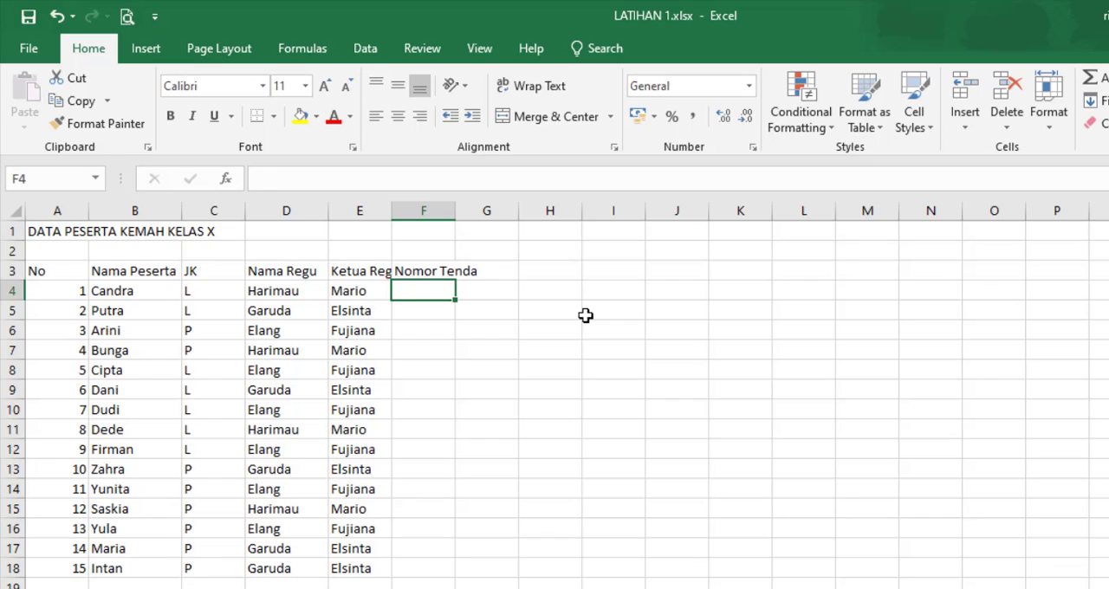
type("1")
key("Return")
type("2")
key("Return")
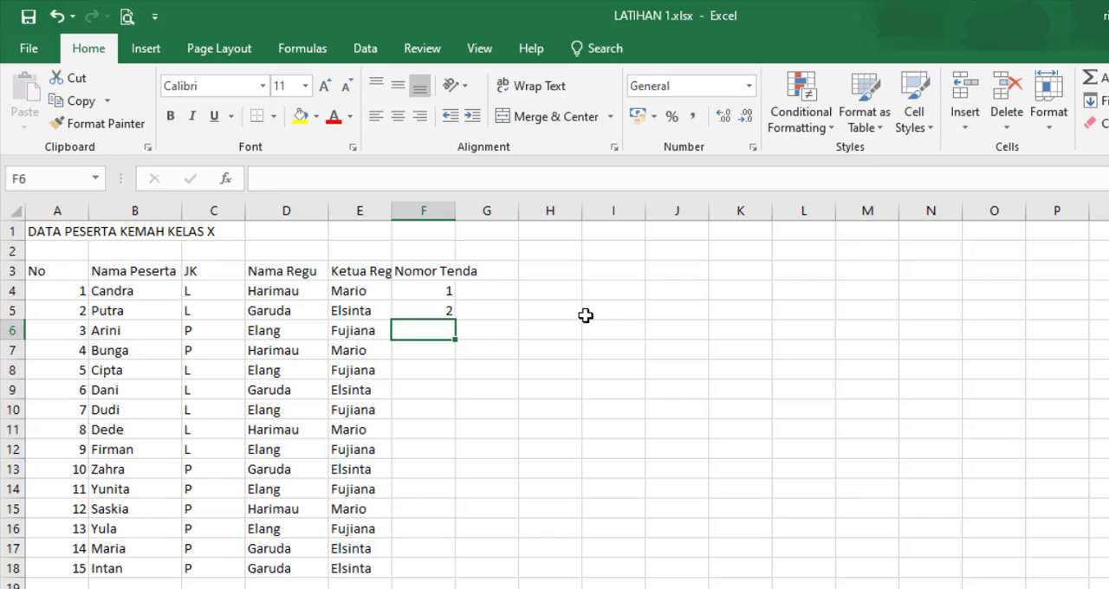
Step: Enter tent numbers 3, 1, 3, 2 and 3 under Nomor Tenda in F6:F10
type("3")
key("Return")
type("1")
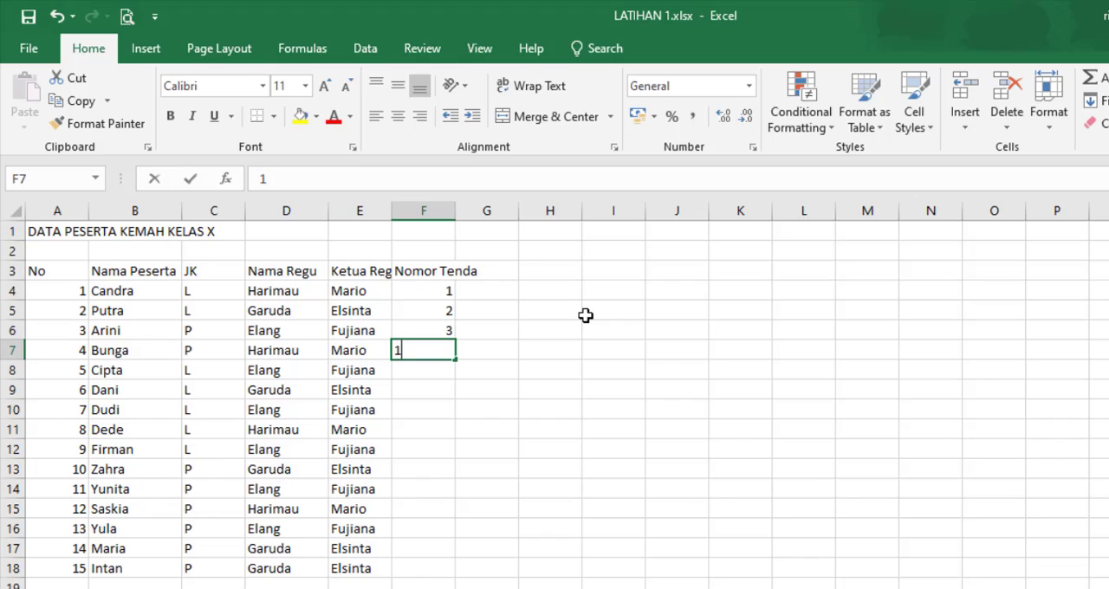
key("Return")
type("3")
key("Return")
type("2")
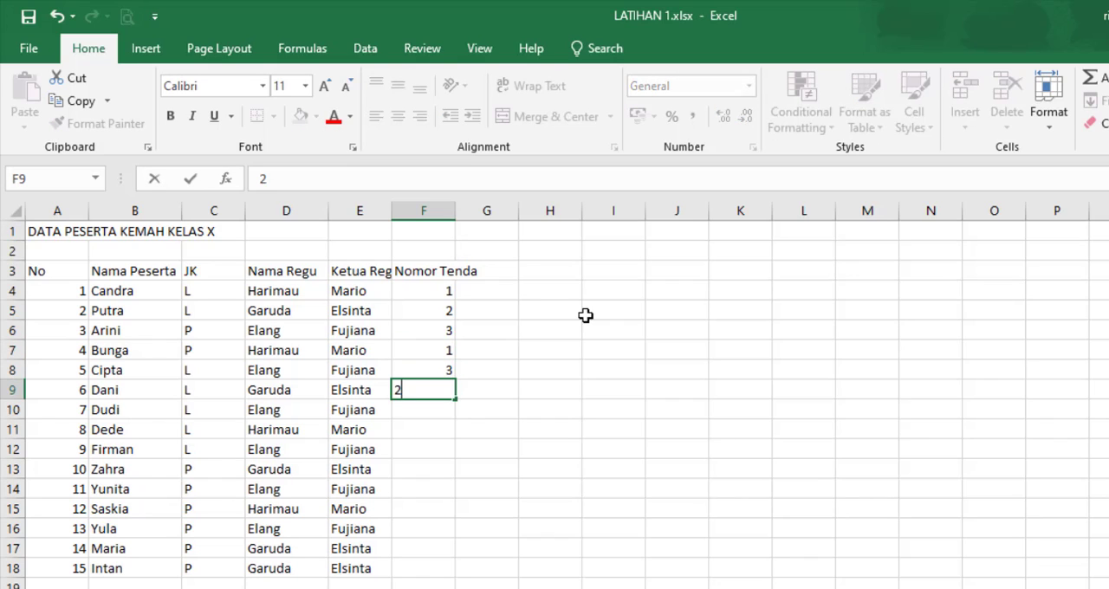
key("Return")
type("3")
key("Return")
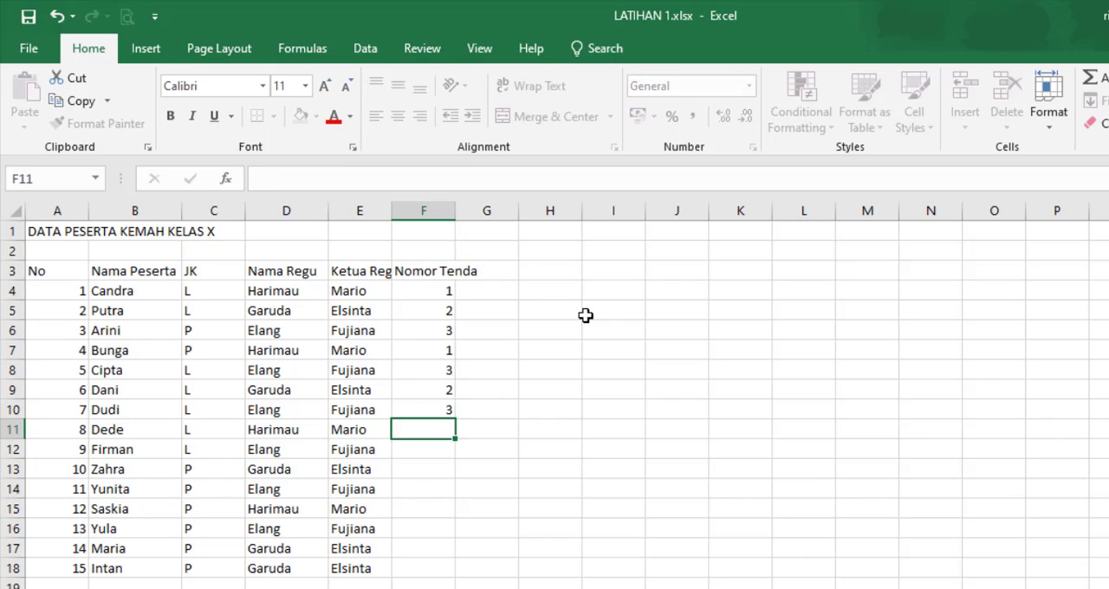
Step: Enter tent numbers 1, 3, 2 and 3 under Nomor Tenda in F11:F14
type("1")
key("Return")
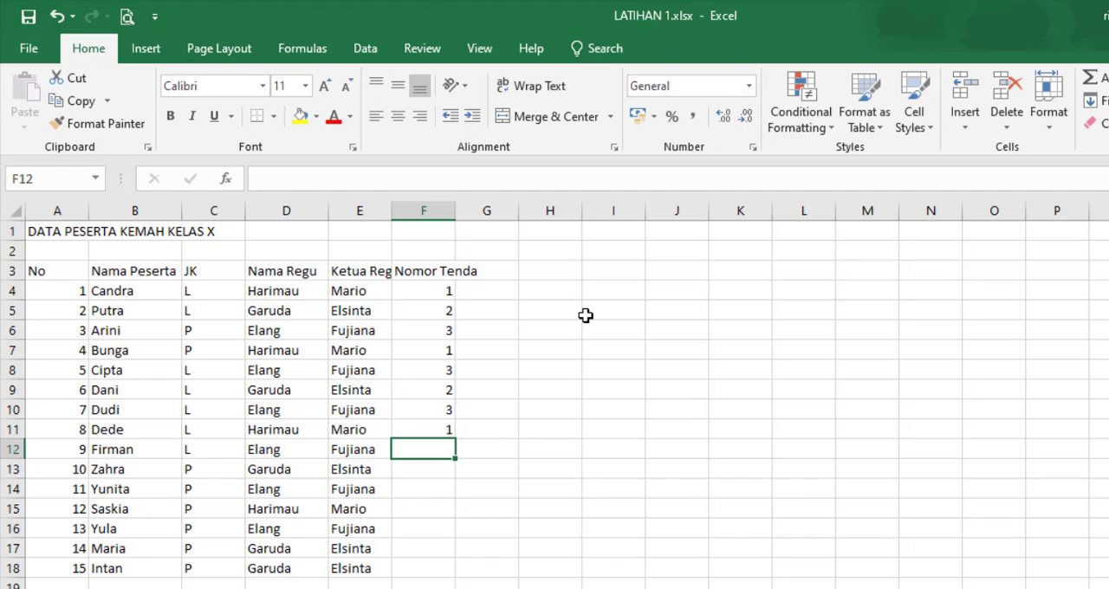
type("3")
key("Return")
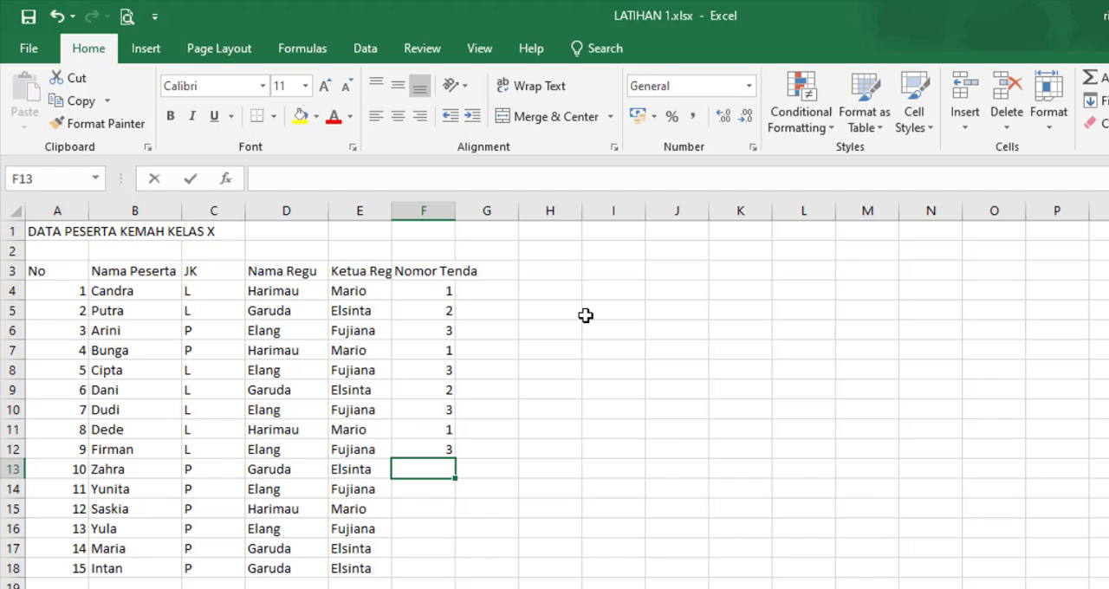
type("2")
key("Return")
type("3")
key("Return")
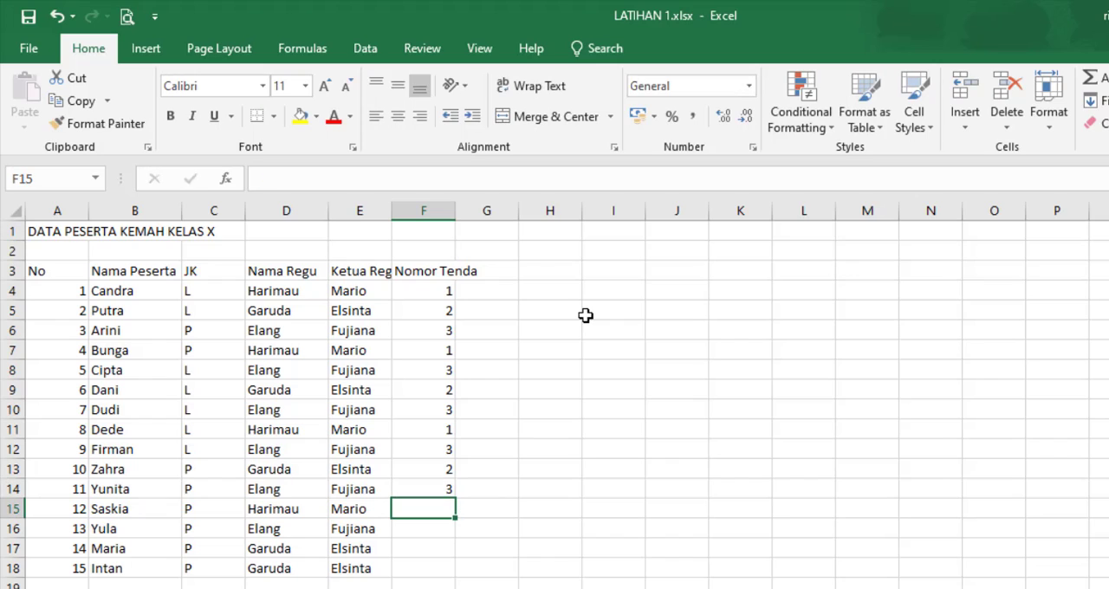
Step: Complete the Nomor Tenda column in F15:F18 with tent numbers 1, 3, 2 and 2
type("1")
key("Return")
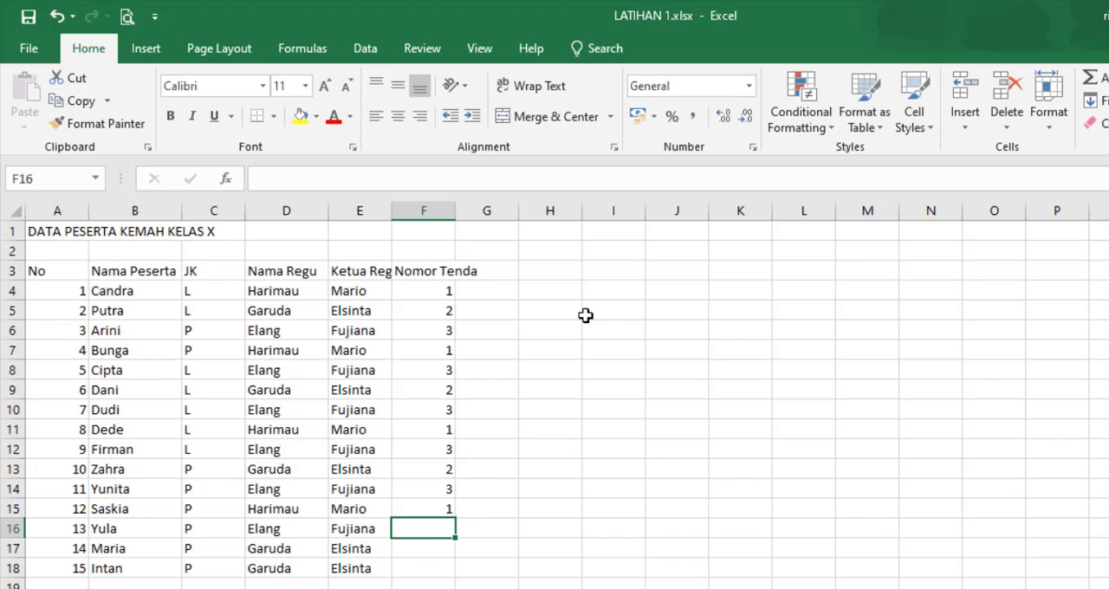
type("3")
key("Return")
type("2")
key("Return")
type("2")
key("Return")
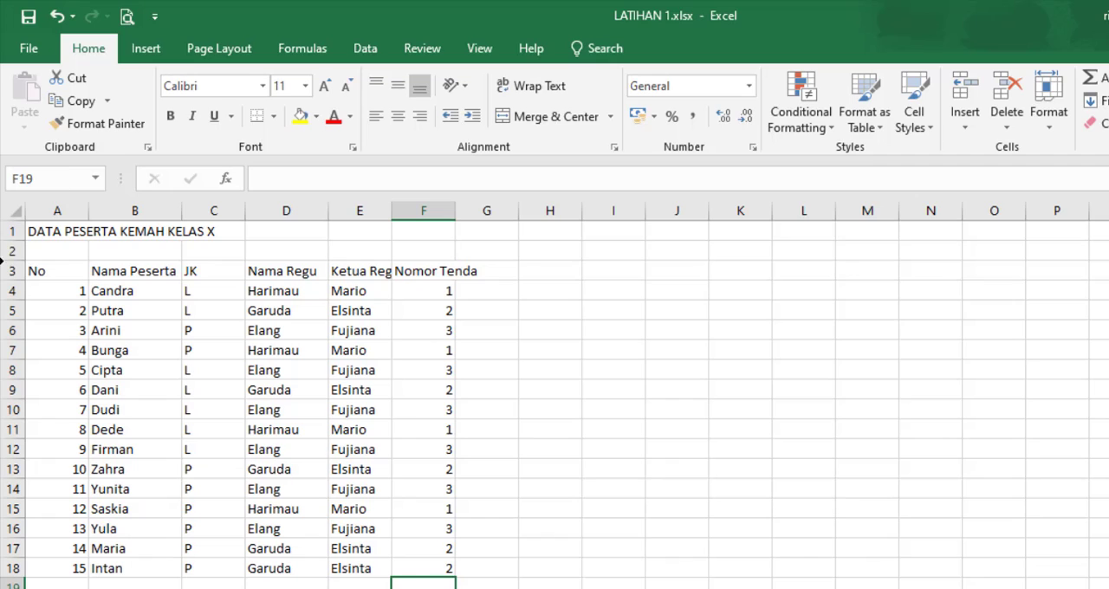
Step: AutoFit the column widths to the contents of the participant table in A3:G18
left_click_drag(54, 271, 217, 291)
left_click_drag(317, 350, 465, 573)
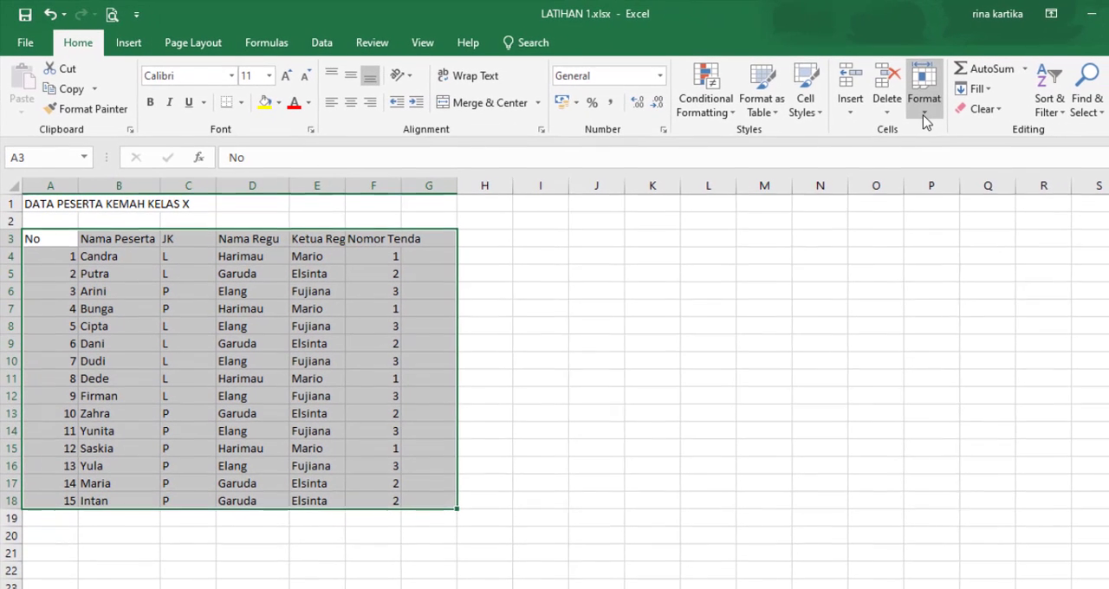
left_click(924, 116)
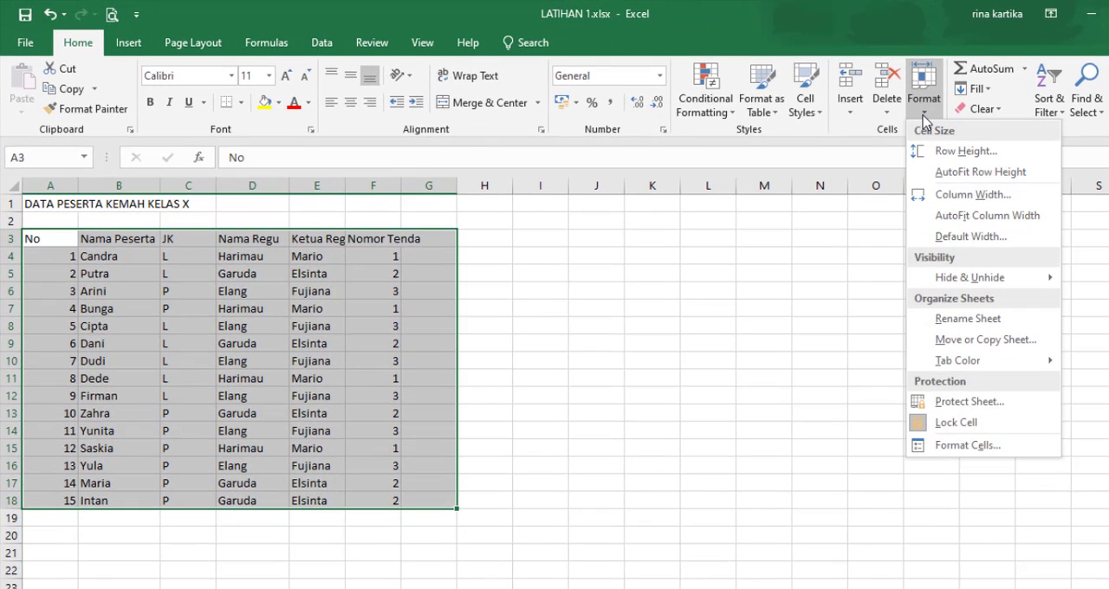
left_click(956, 222)
left_click(387, 309)
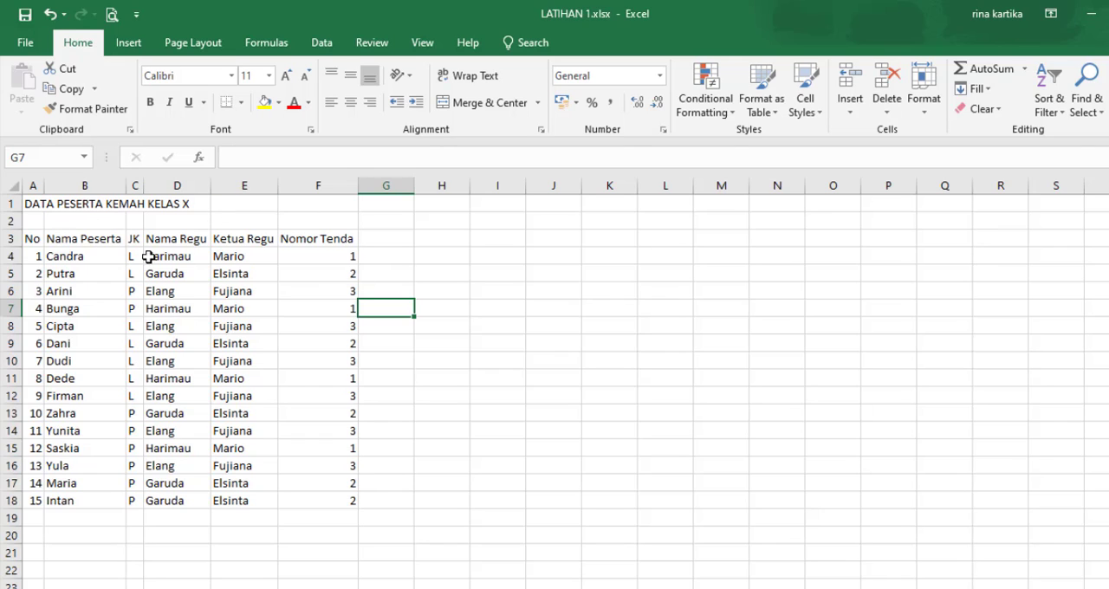
Step: Merge and center the title DATA PESERTA KEMAH KELAS X across A1:F1 and make it bold
left_click_drag(33, 203, 323, 199)
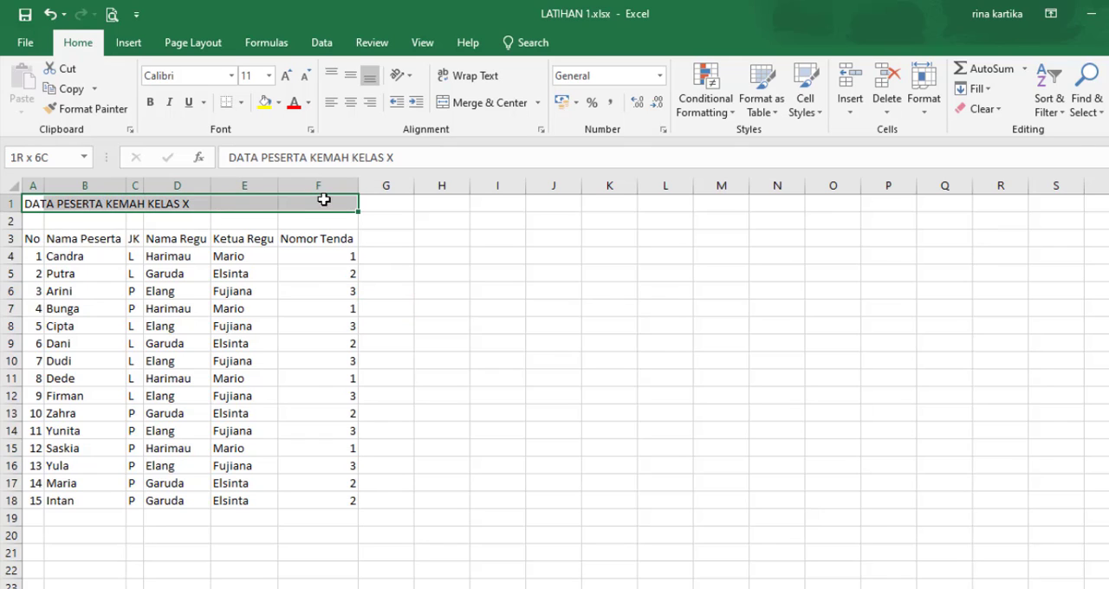
left_click(483, 102)
left_click(150, 104)
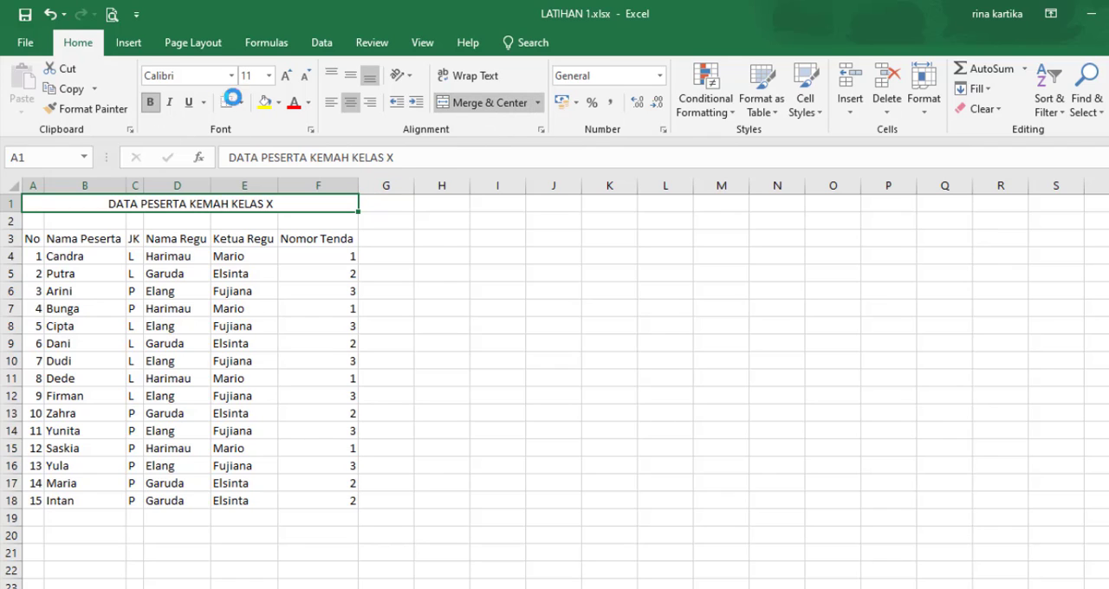
Step: Format the merged title in Adobe Heiti Std R, size 14, with a dark red font color
left_click(232, 77)
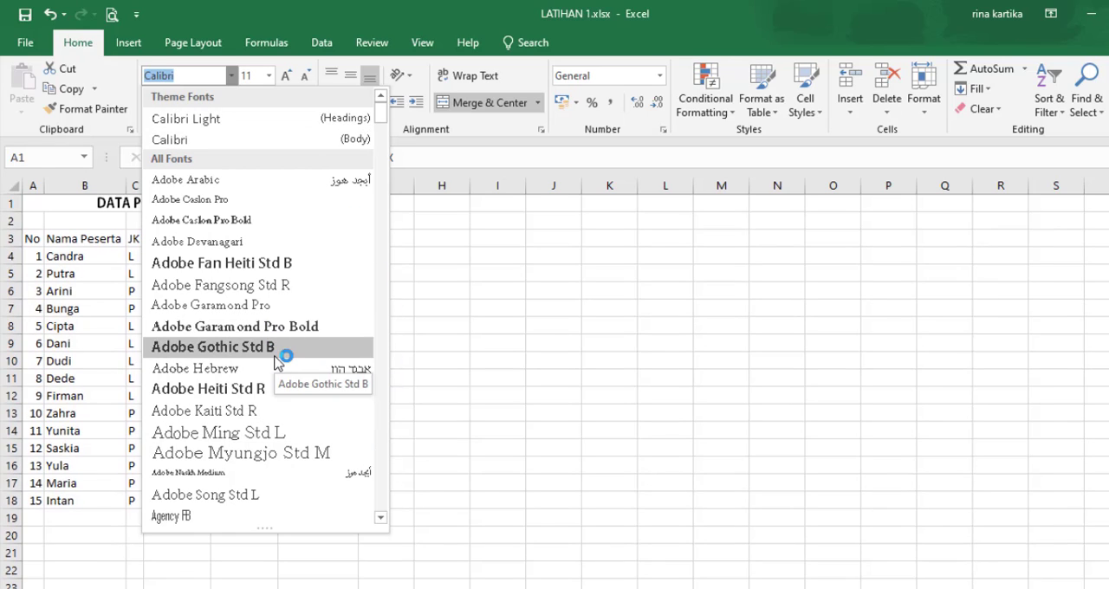
left_click(284, 392)
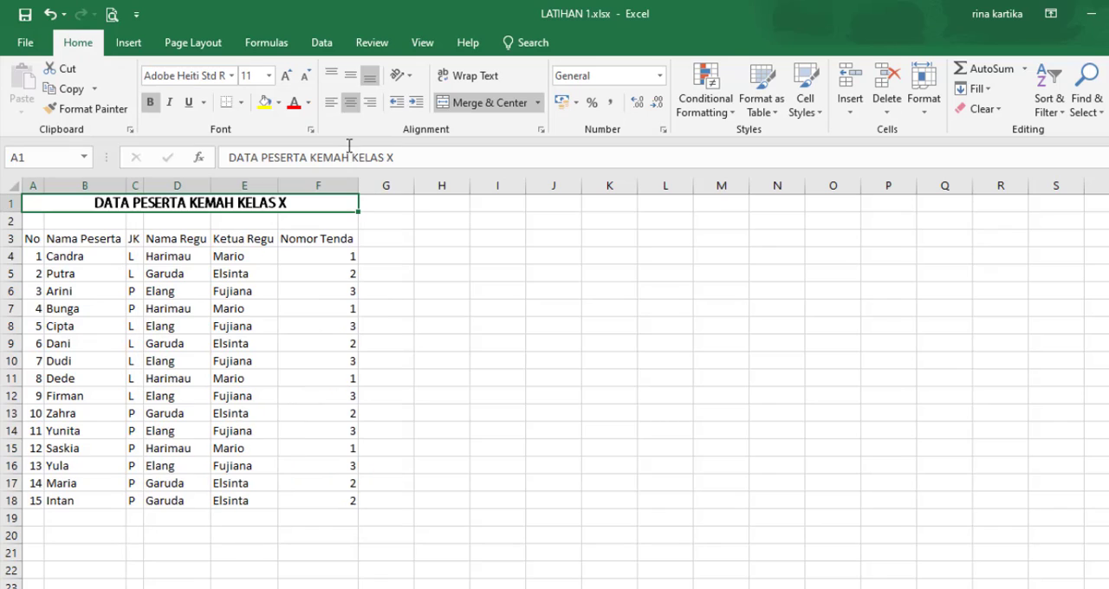
left_click(269, 77)
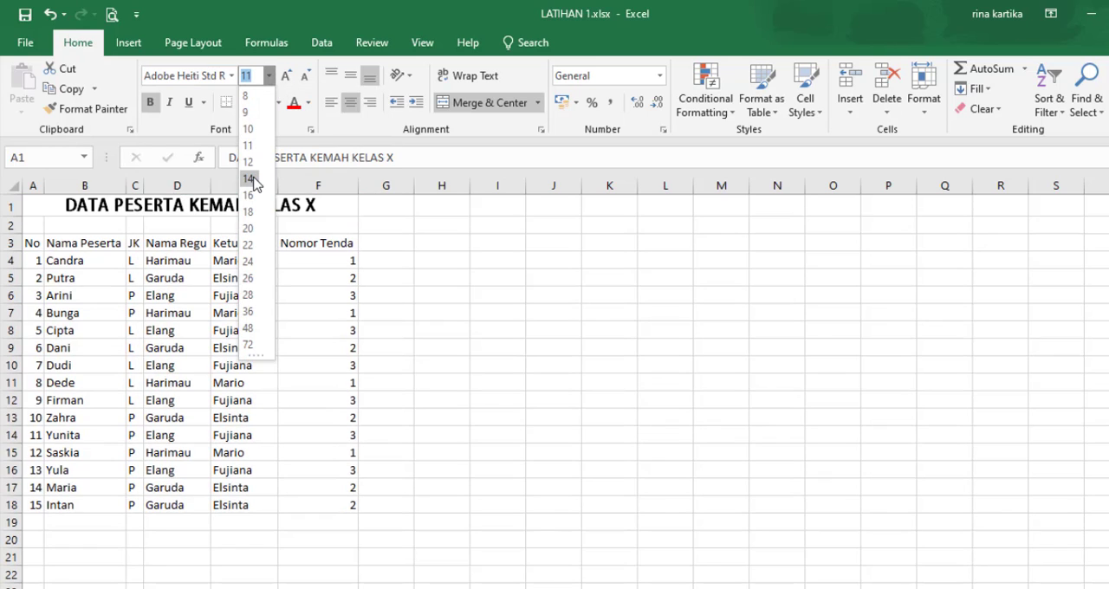
left_click(251, 178)
left_click(308, 102)
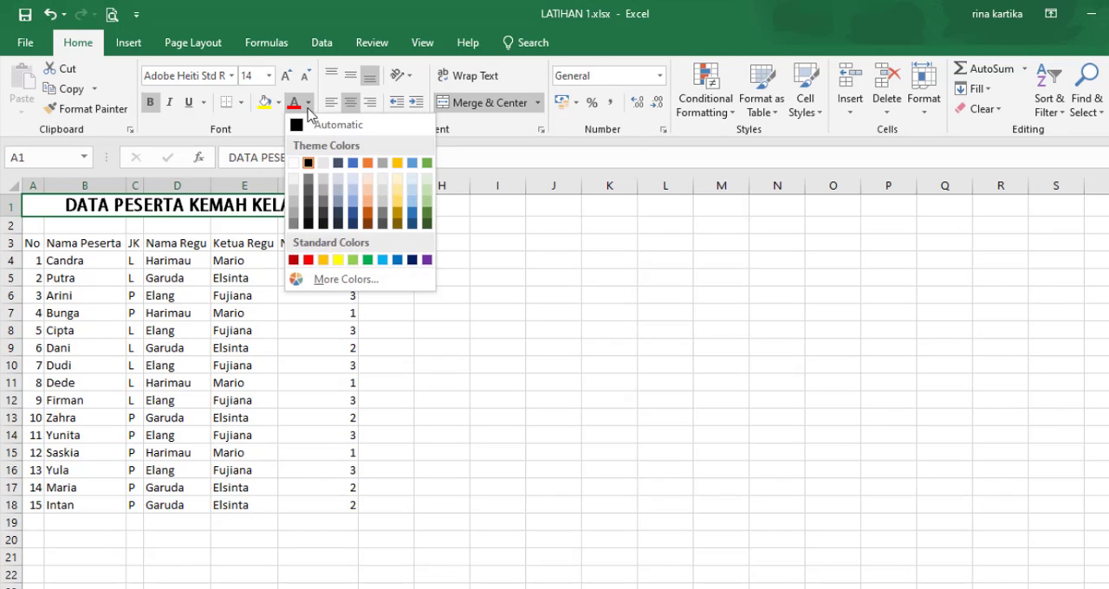
left_click(294, 259)
left_click(421, 296)
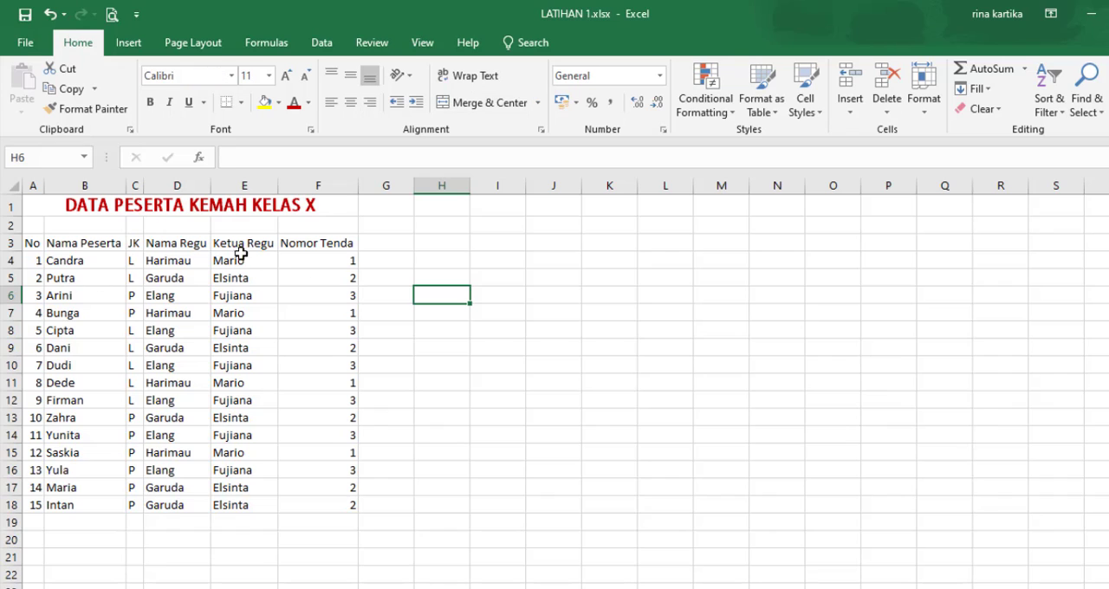
Step: Apply All Borders to the whole table in A3:F18
left_click_drag(34, 247, 354, 507)
left_click(240, 102)
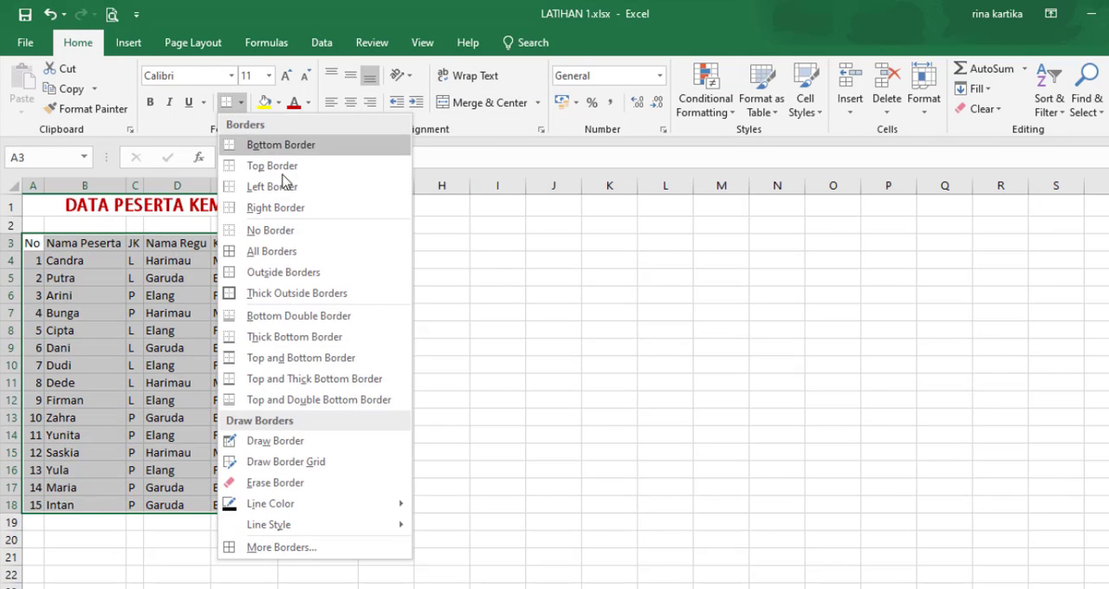
left_click(282, 252)
left_click(429, 362)
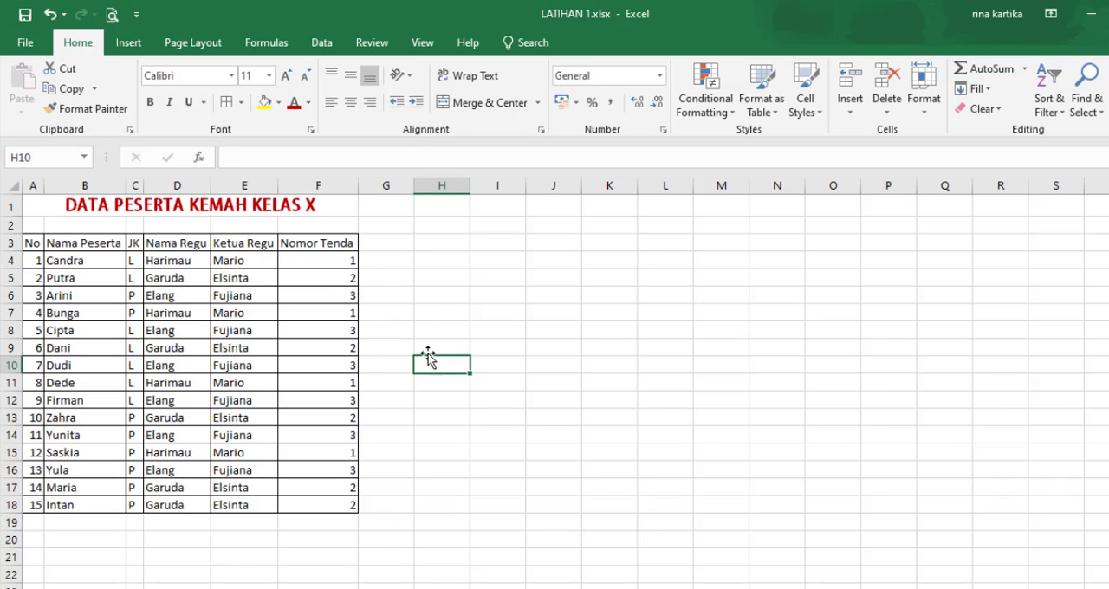
Step: Center the header labels in A3:F3 horizontally and vertically
left_click(33, 259)
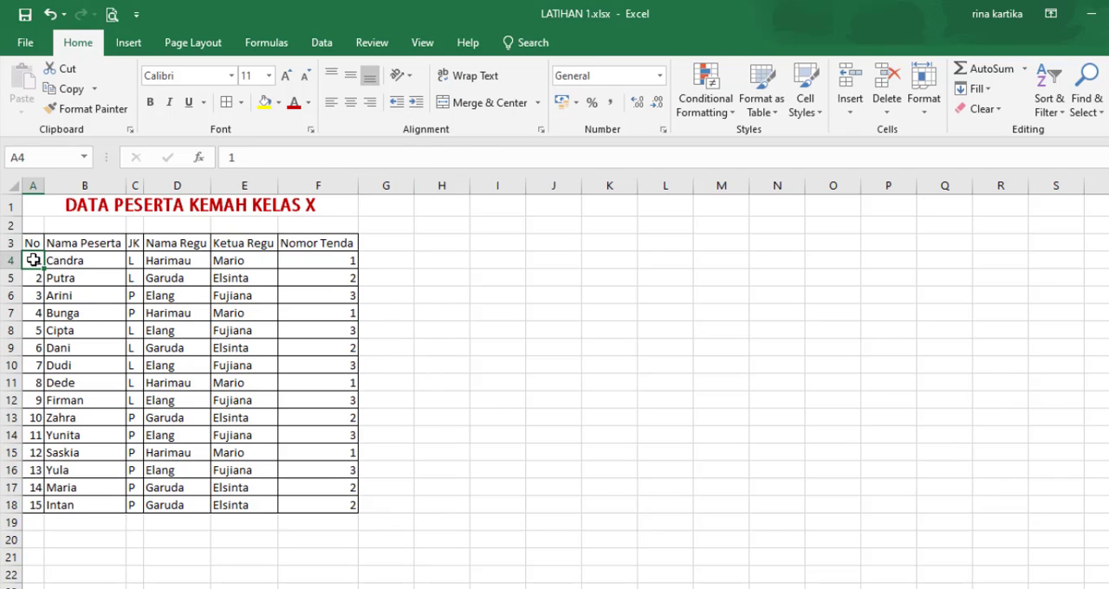
left_click_drag(36, 244, 313, 241)
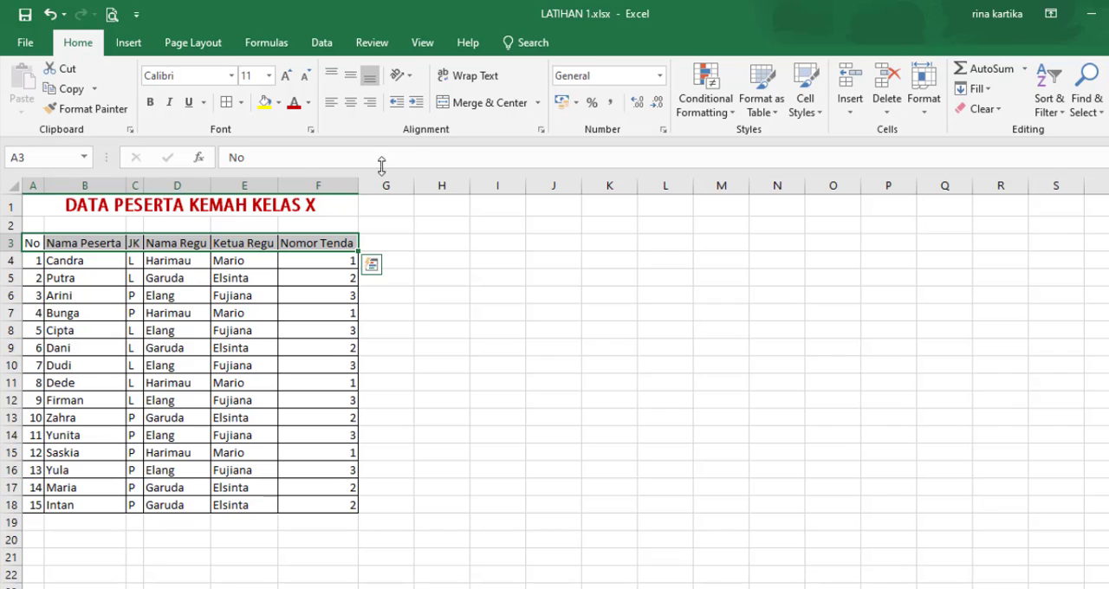
left_click(351, 103)
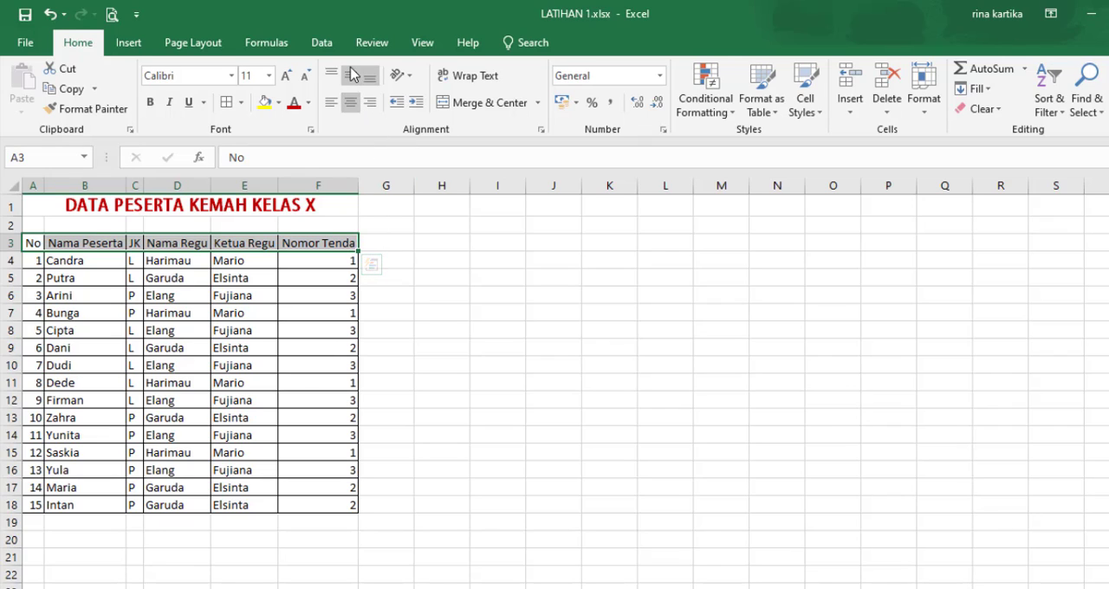
left_click(418, 260)
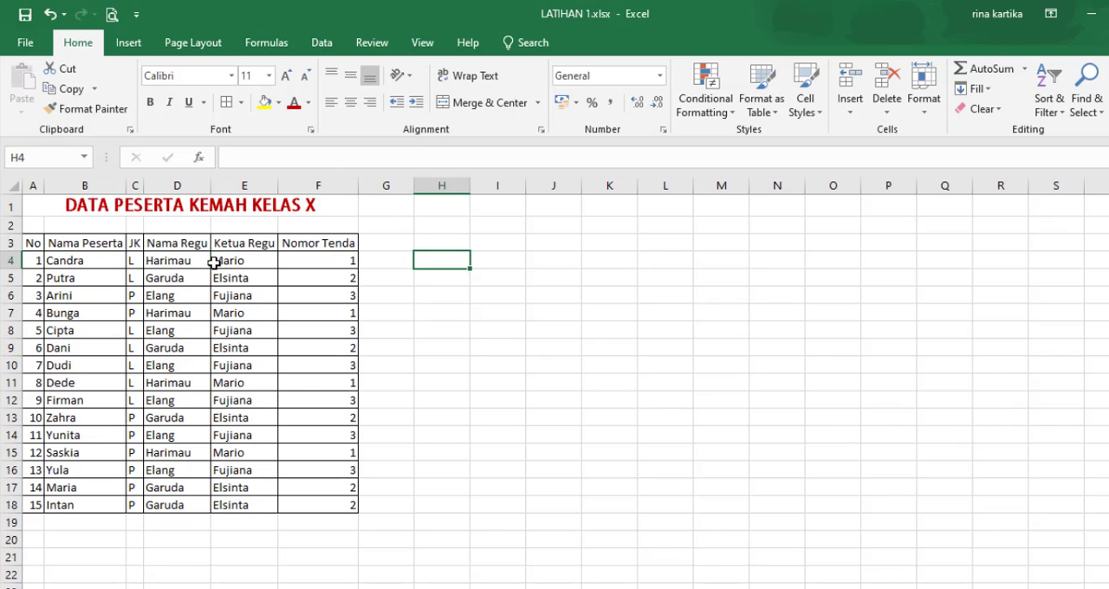
Step: Center the JK entries in C4:C18 vertically and horizontally
left_click_drag(134, 260, 132, 505)
left_click(350, 75)
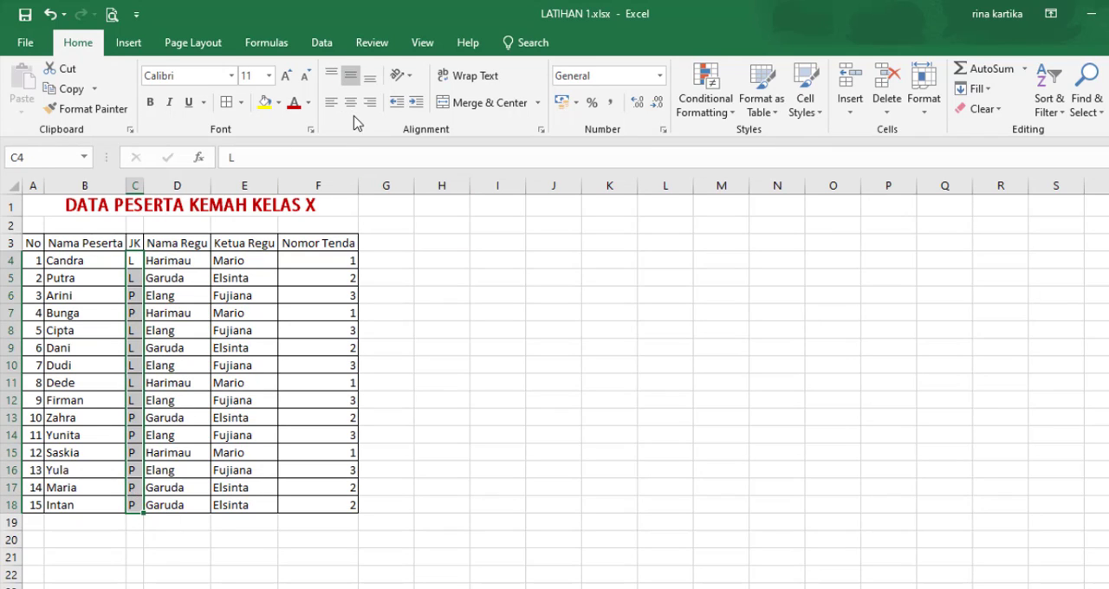
left_click(350, 103)
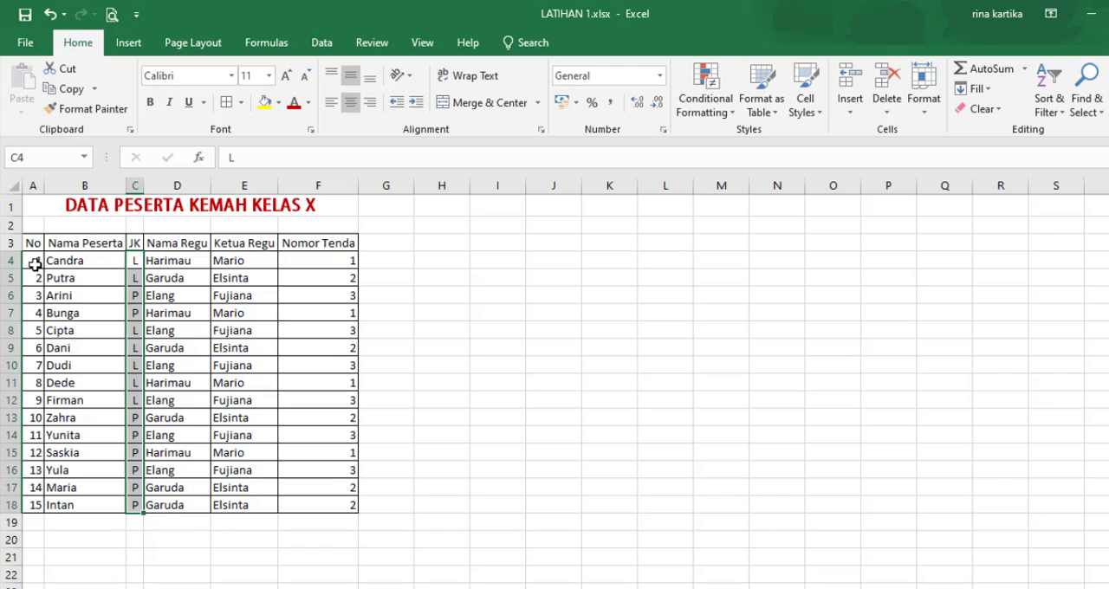
Step: Middle-align all the data rows in A4:F18 vertically
left_click_drag(35, 260, 177, 260)
left_click_drag(319, 355, 331, 509)
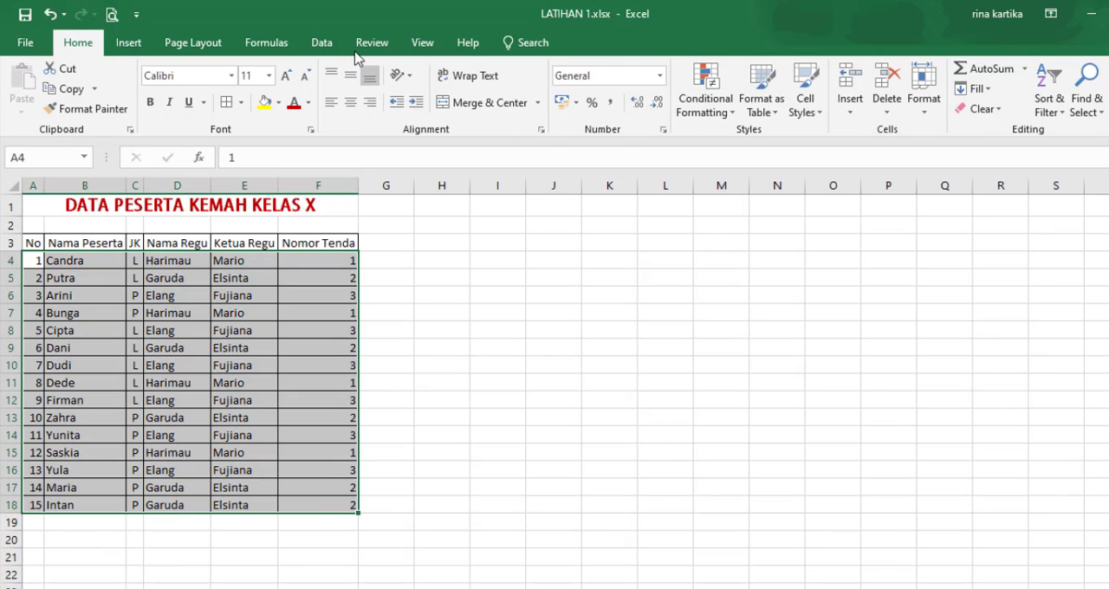
left_click(442, 366)
Step: Center the tent numbers in F4:F18 and the row numbers in A4:A18 horizontally
left_click_drag(347, 263, 331, 505)
left_click(350, 102)
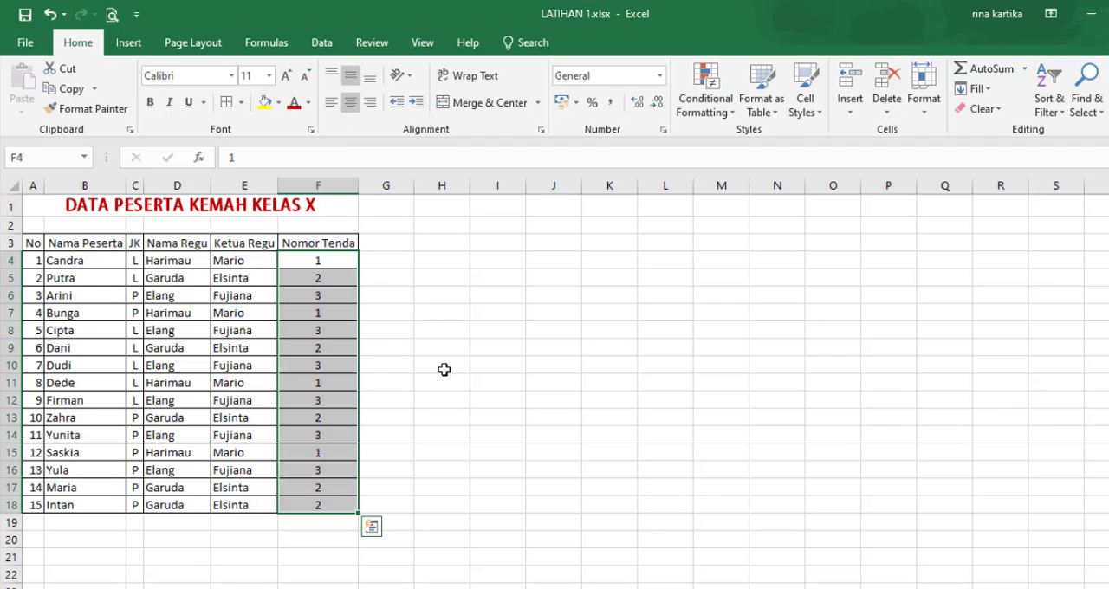
left_click(442, 366)
left_click_drag(27, 261, 32, 505)
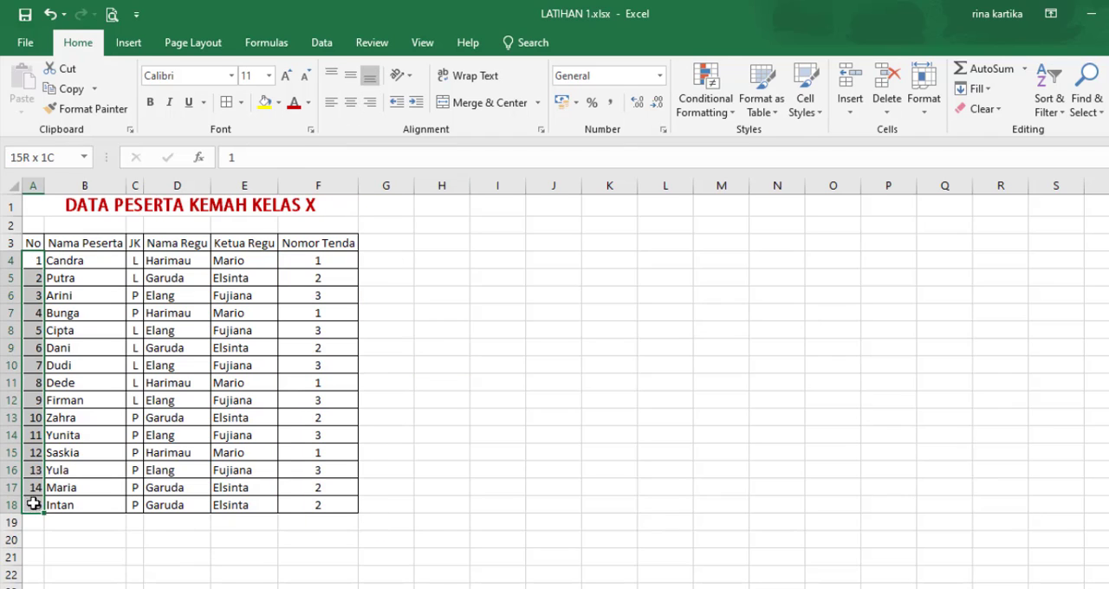
left_click(350, 103)
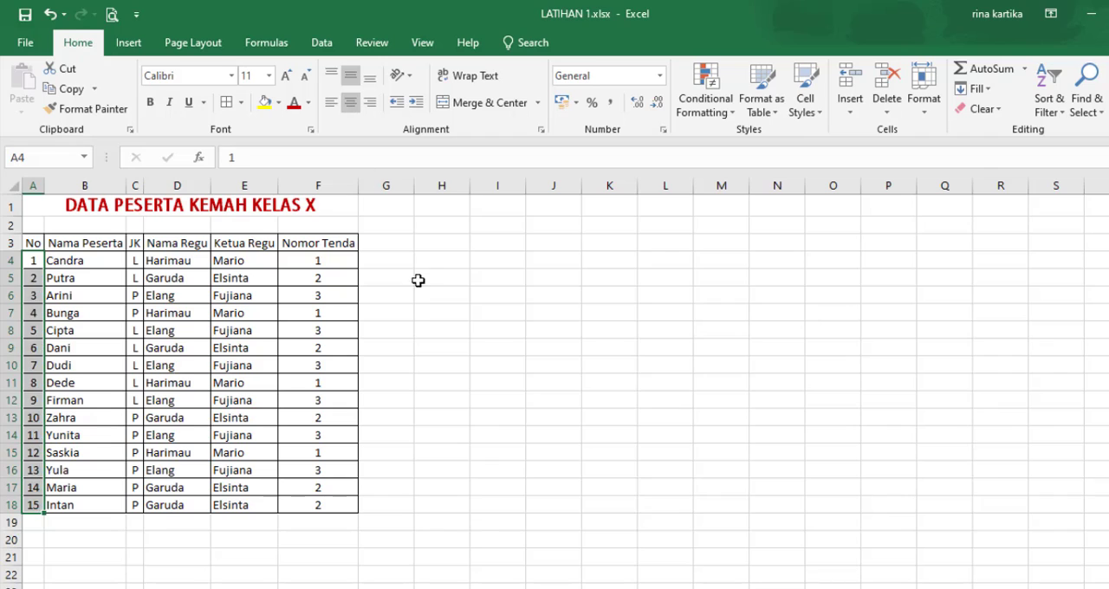
left_click(473, 360)
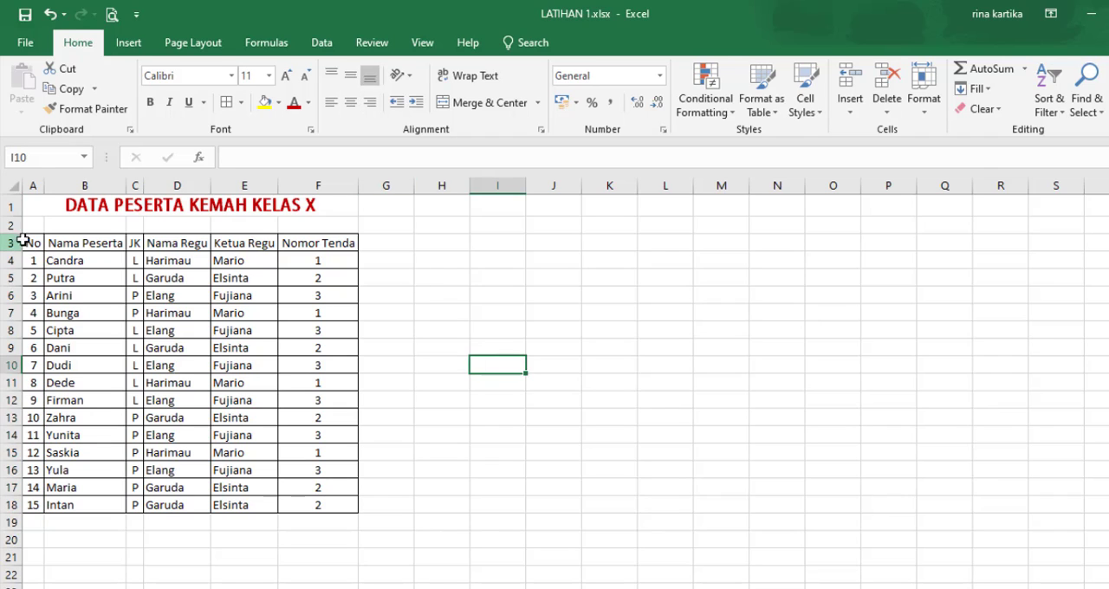
Step: Format the header row A3:F3 with bold dark red text and a light gold fill
left_click_drag(28, 242, 319, 243)
left_click(150, 104)
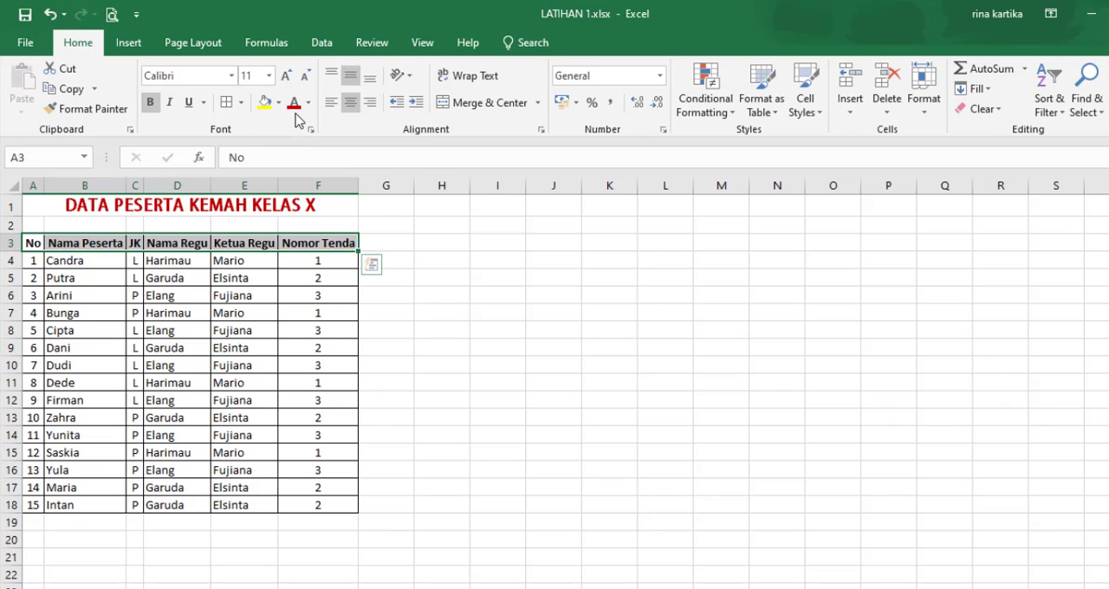
left_click(293, 107)
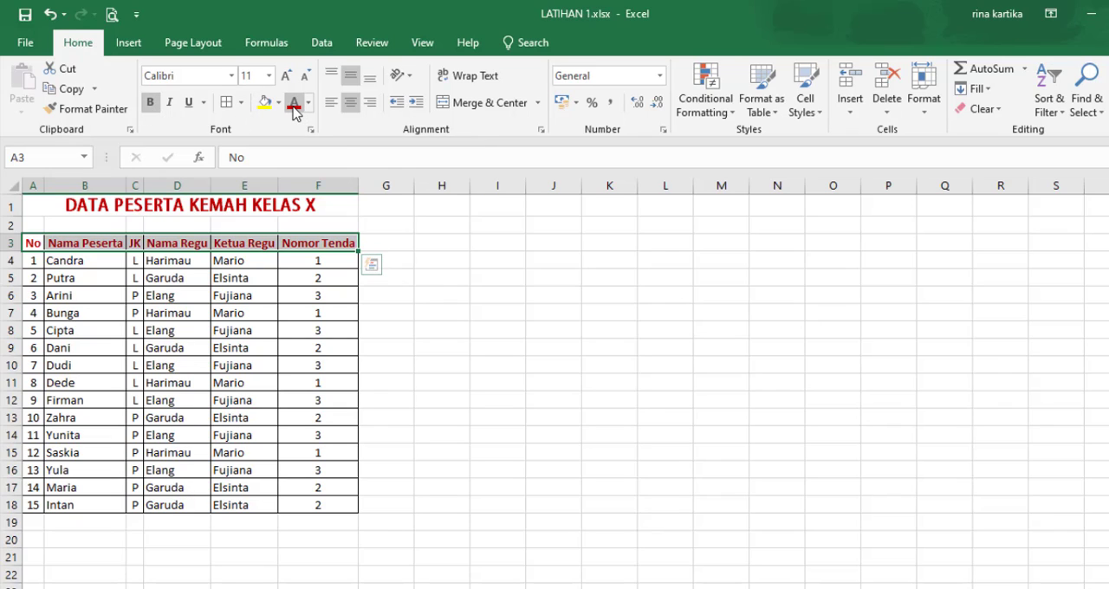
left_click(278, 102)
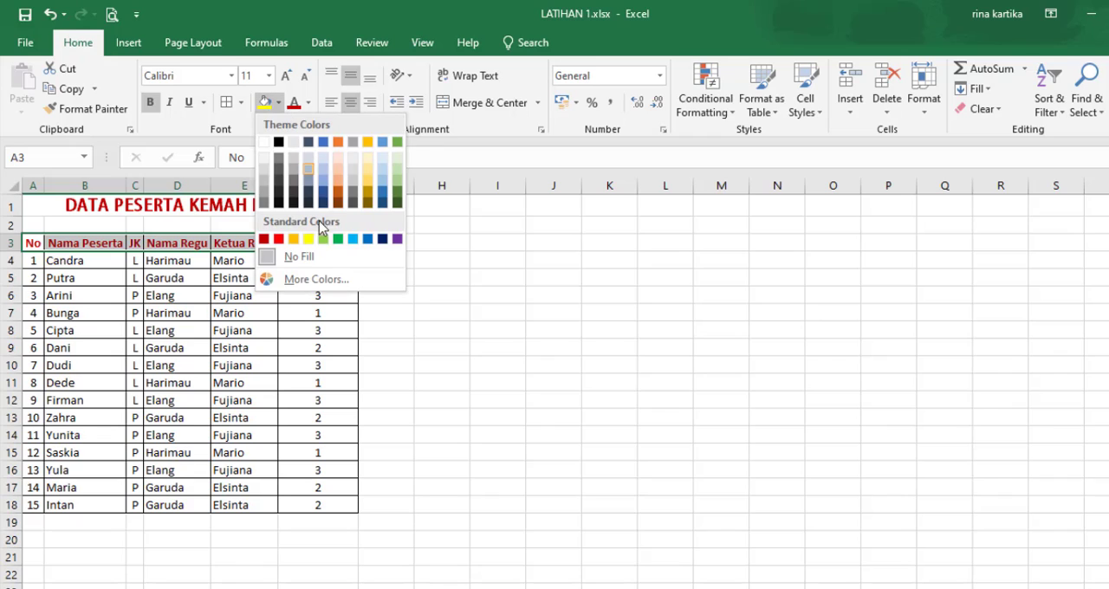
left_click(368, 166)
left_click(449, 351)
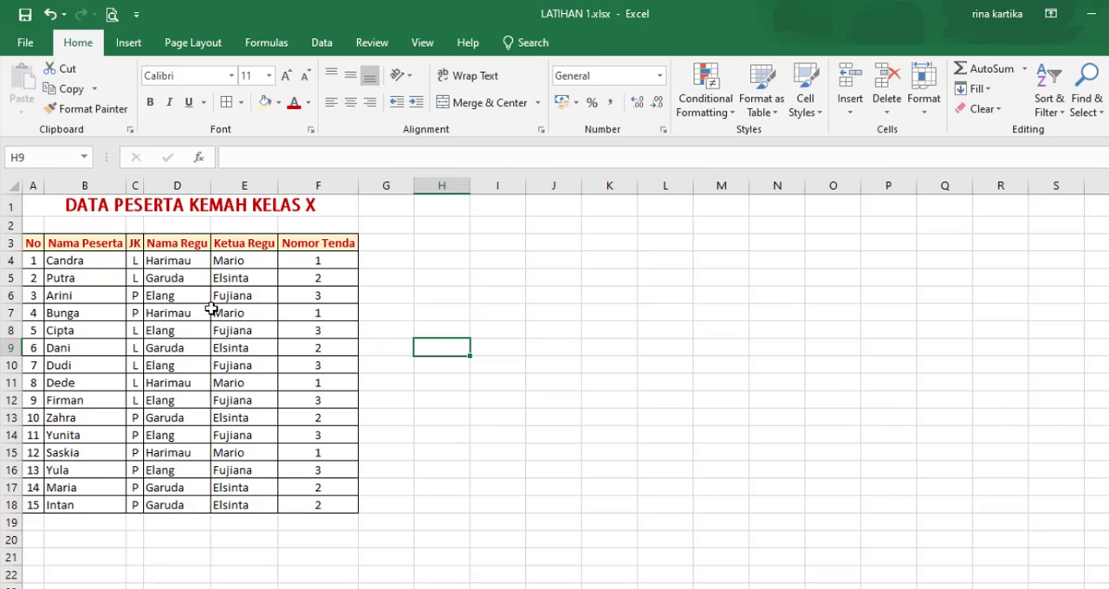
left_click(98, 263)
left_click_drag(97, 262, 92, 508)
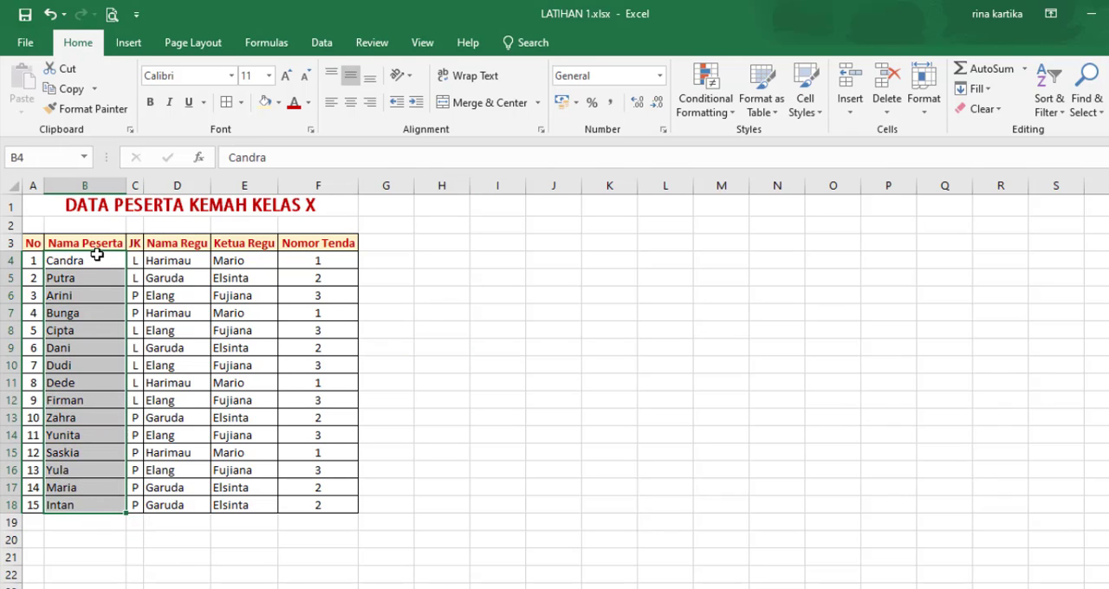
left_click_drag(97, 256, 92, 508)
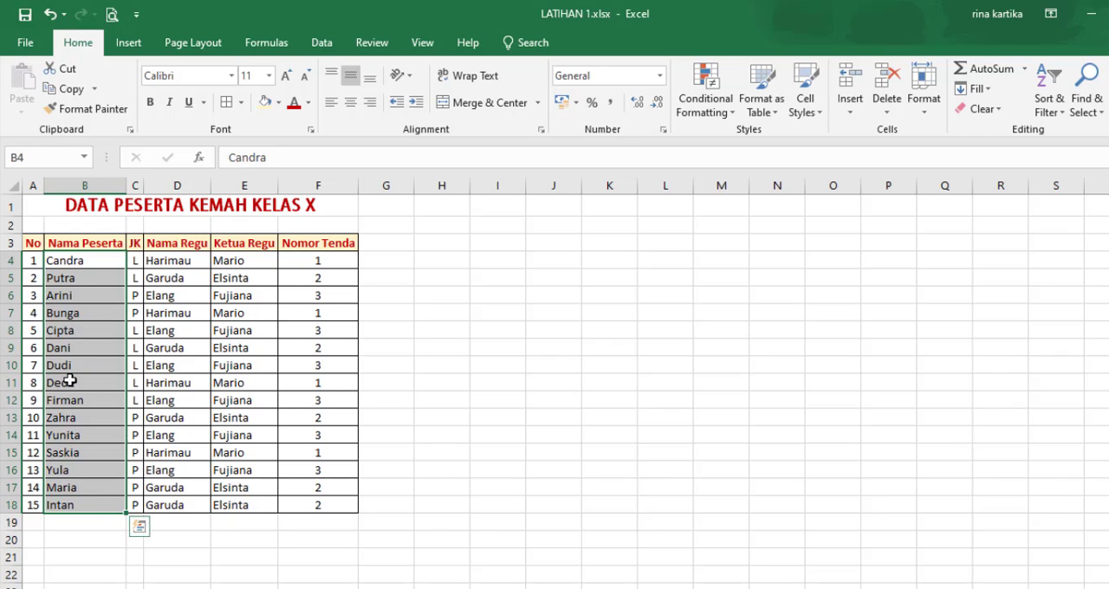
left_click_drag(79, 265, 92, 512)
left_click(589, 450)
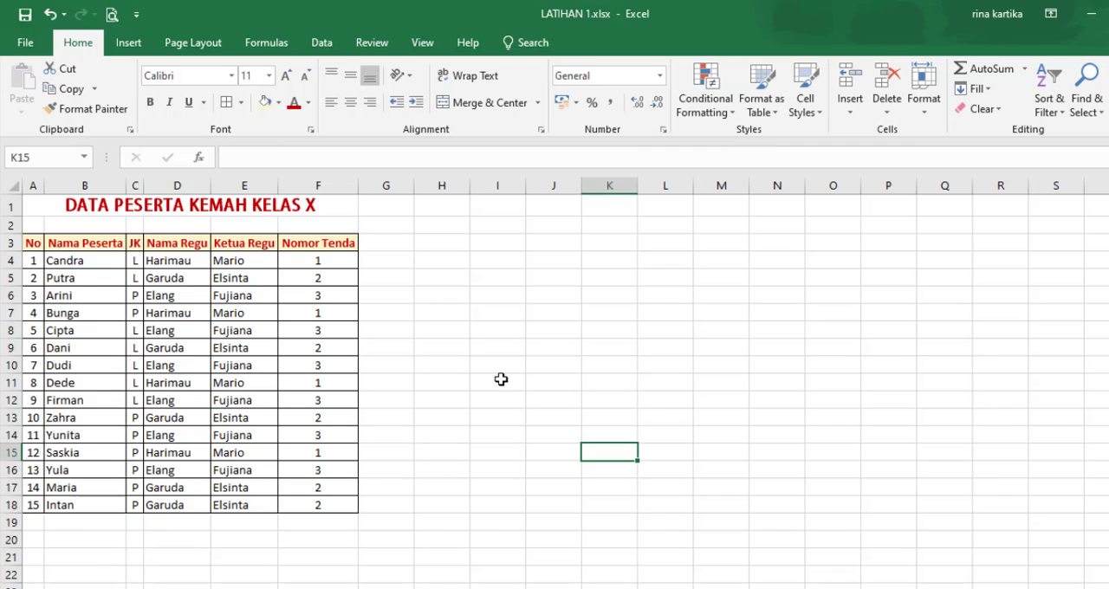
Step: Select the whole participant table A3:F18, including its header row
left_click_drag(33, 243, 313, 504)
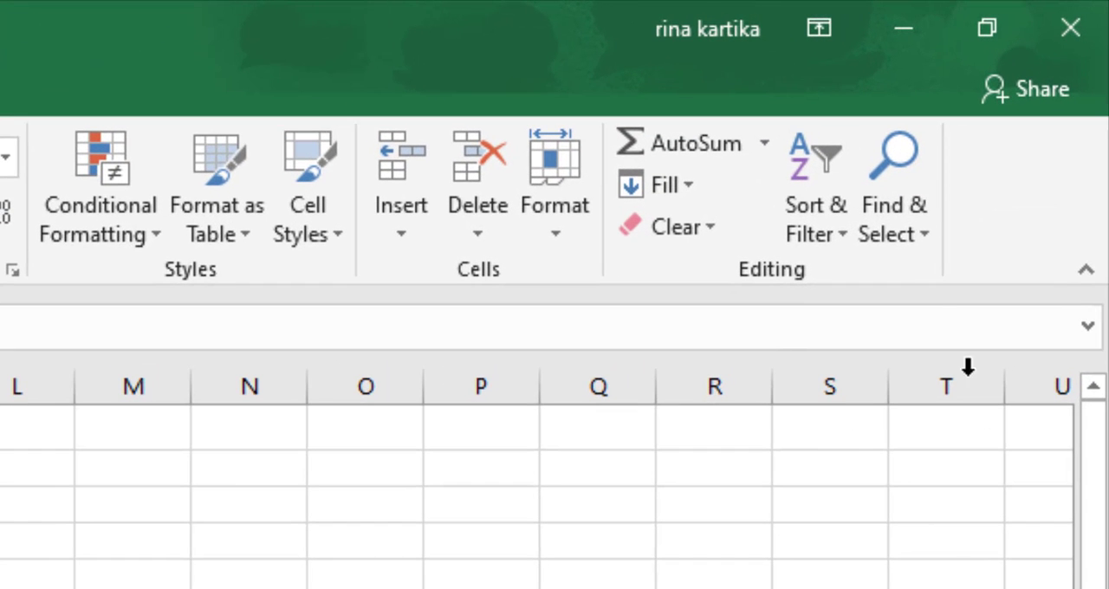
left_click(847, 245)
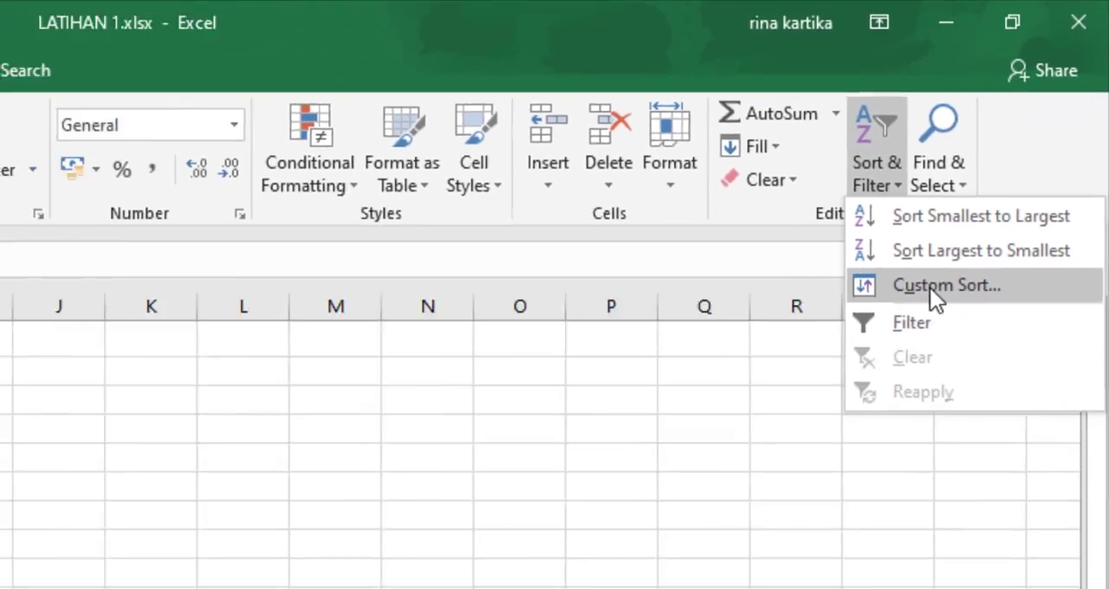
left_click(882, 364)
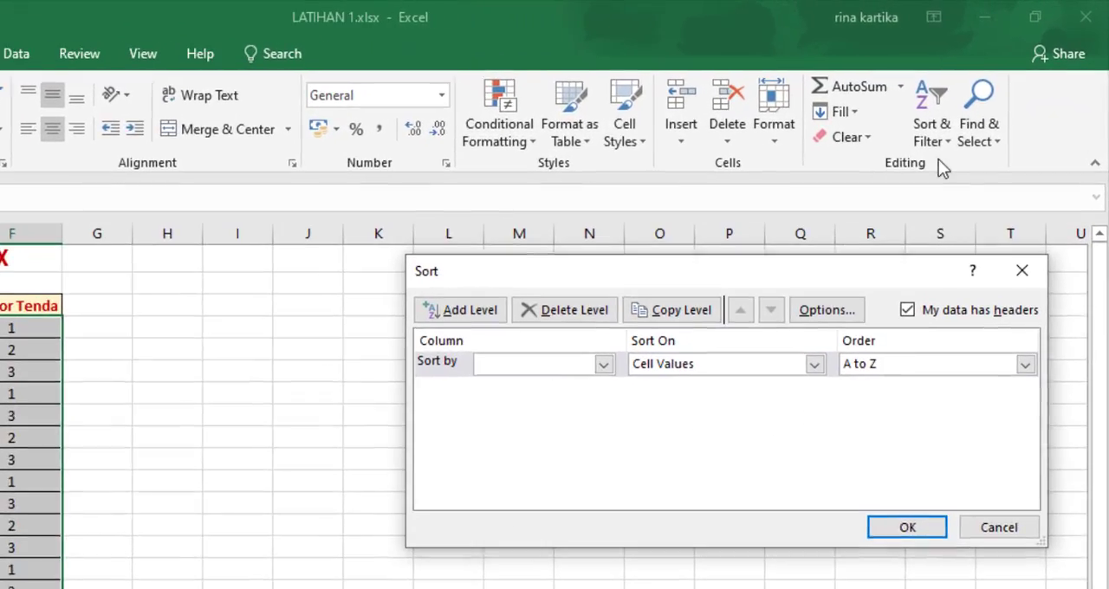
left_click_drag(816, 273, 737, 277)
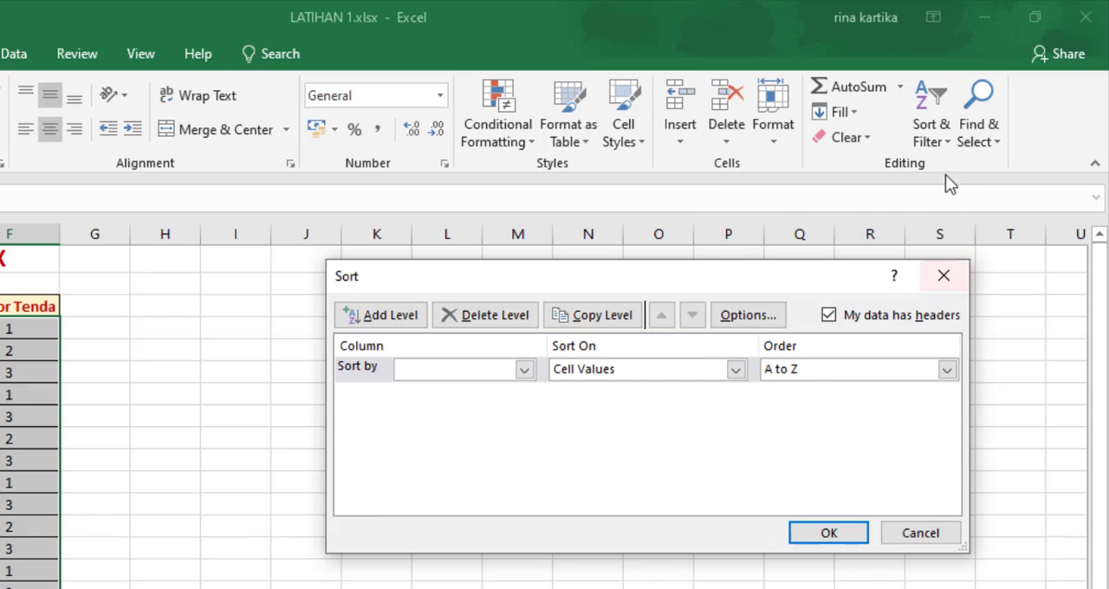
left_click(918, 536)
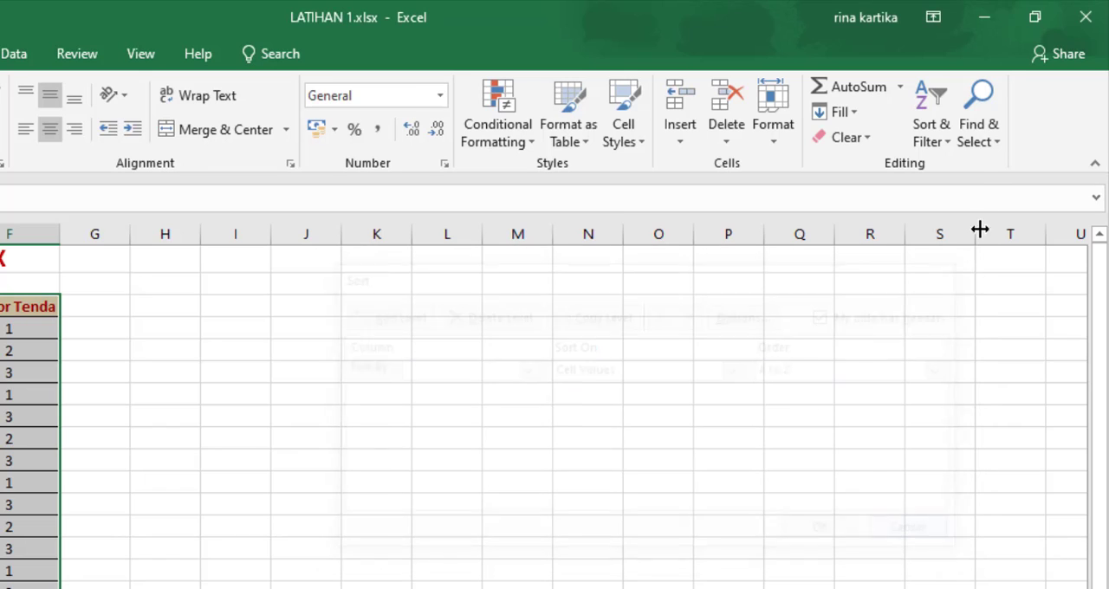
Step: Apply a custom sort to the selected participant table by Nama Peserta, on Cell Values, in A to Z order
left_click(952, 143)
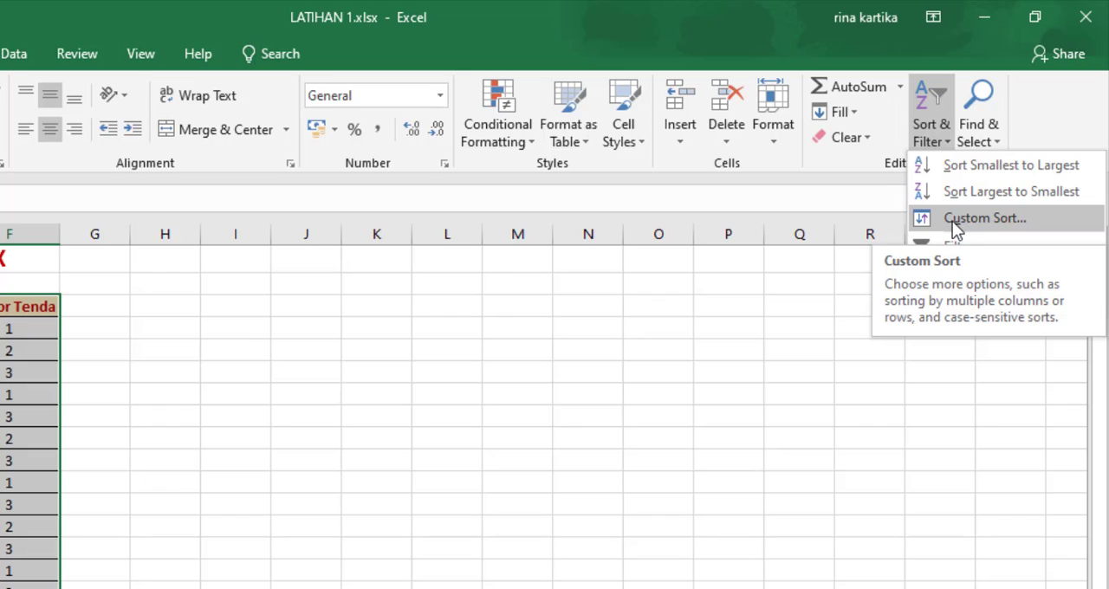
left_click(955, 228)
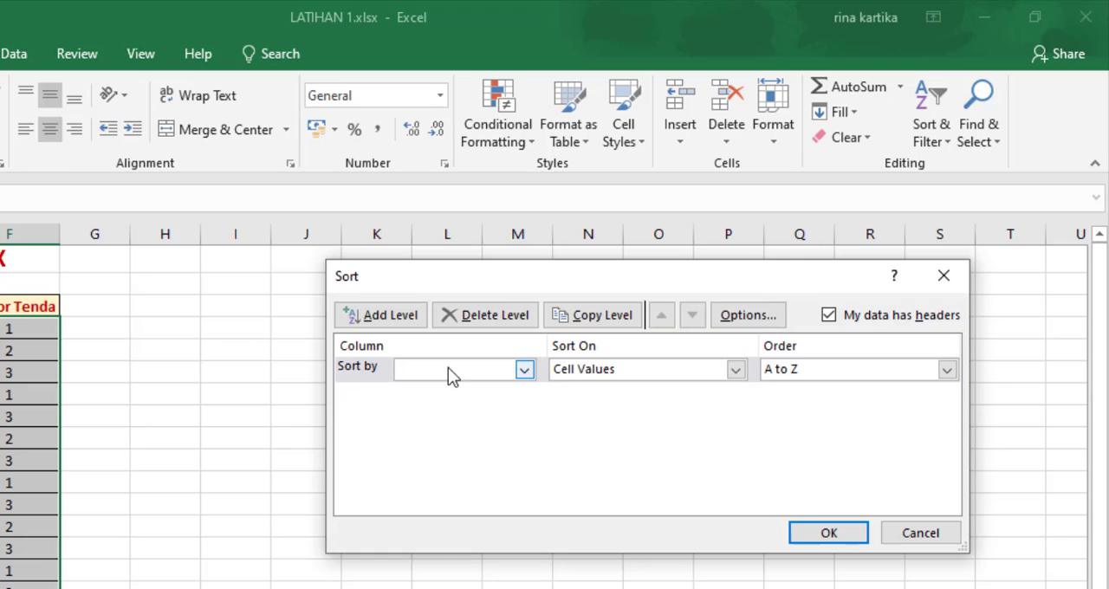
left_click(525, 369)
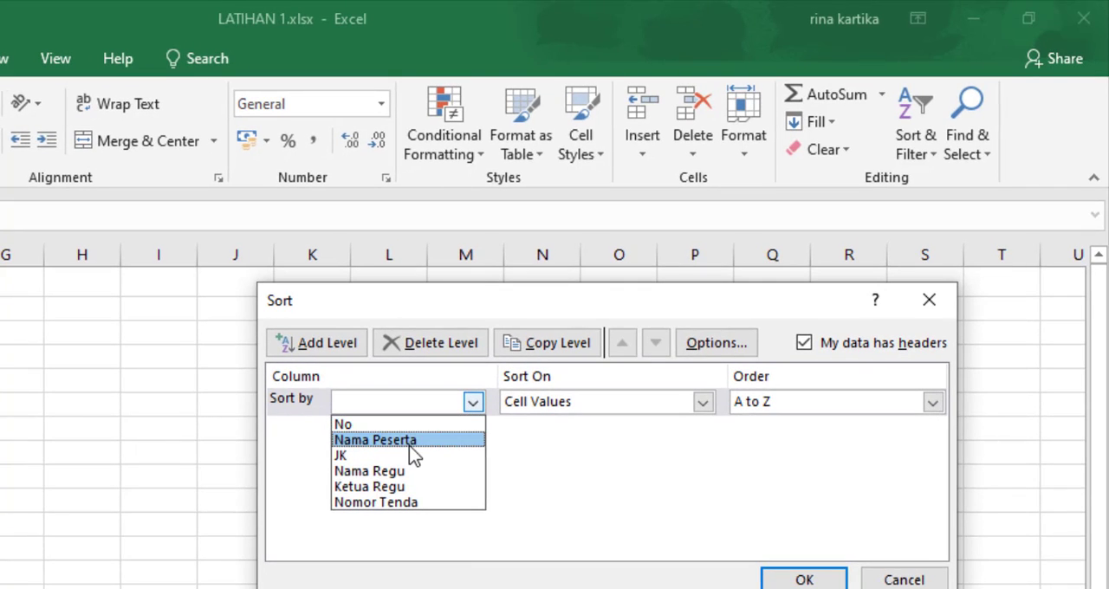
left_click(405, 445)
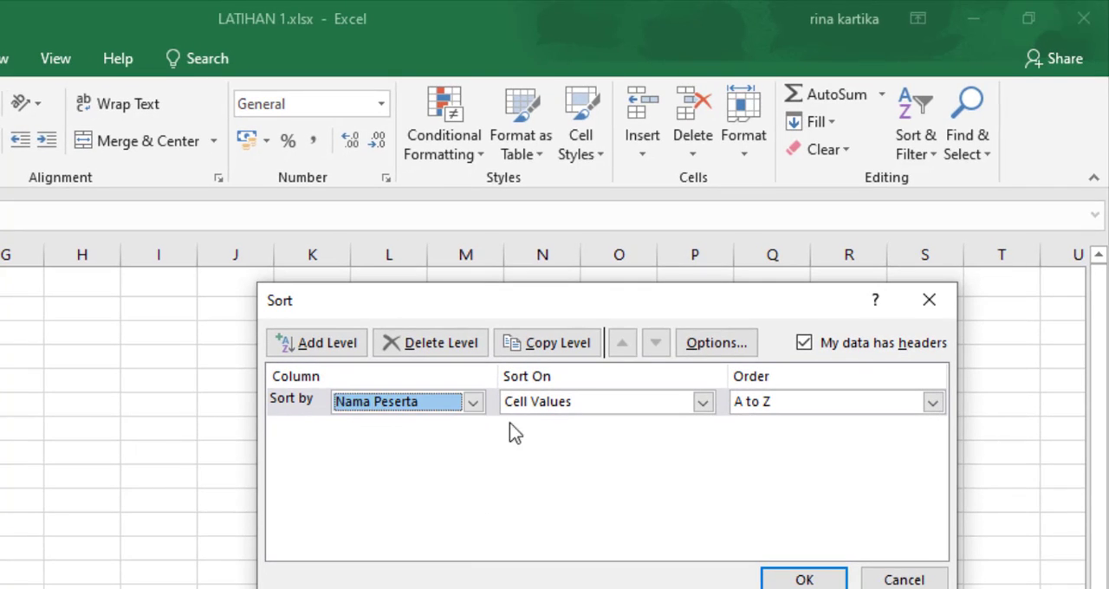
left_click(540, 403)
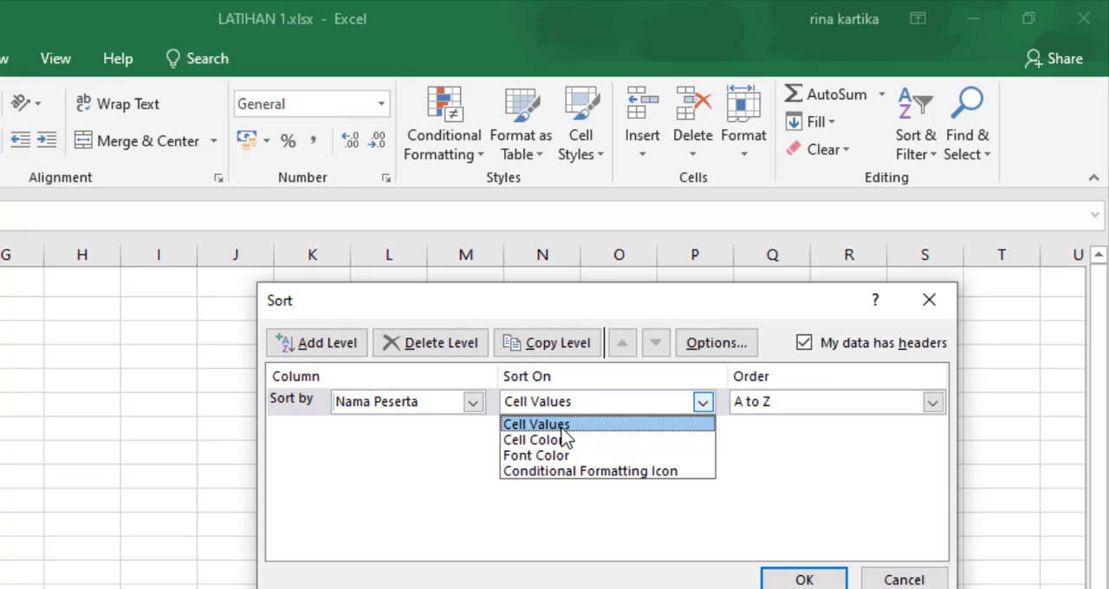
left_click(562, 426)
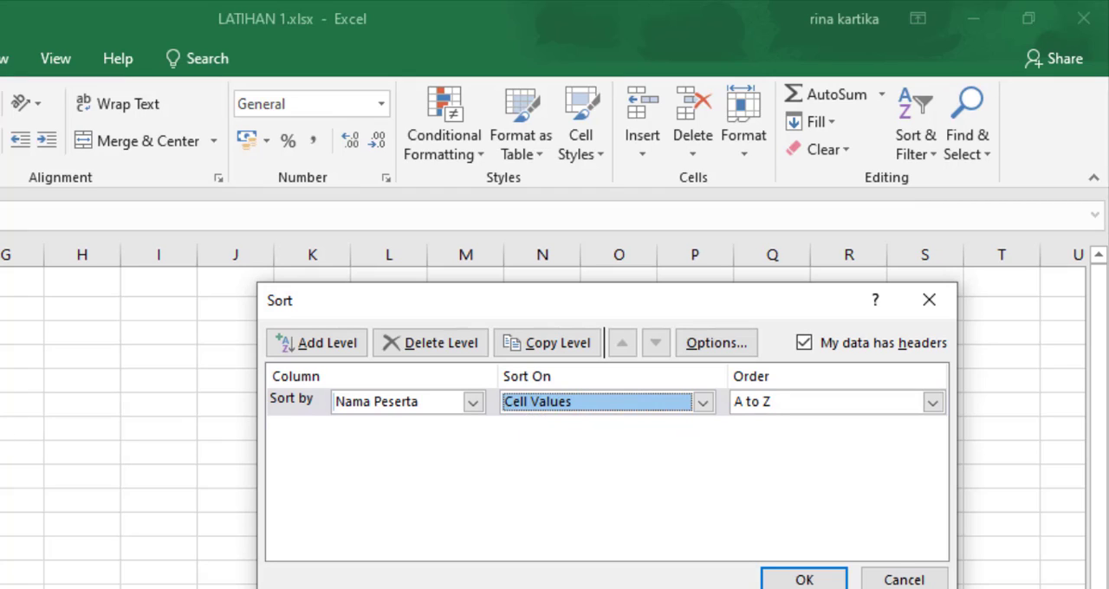
left_click(775, 402)
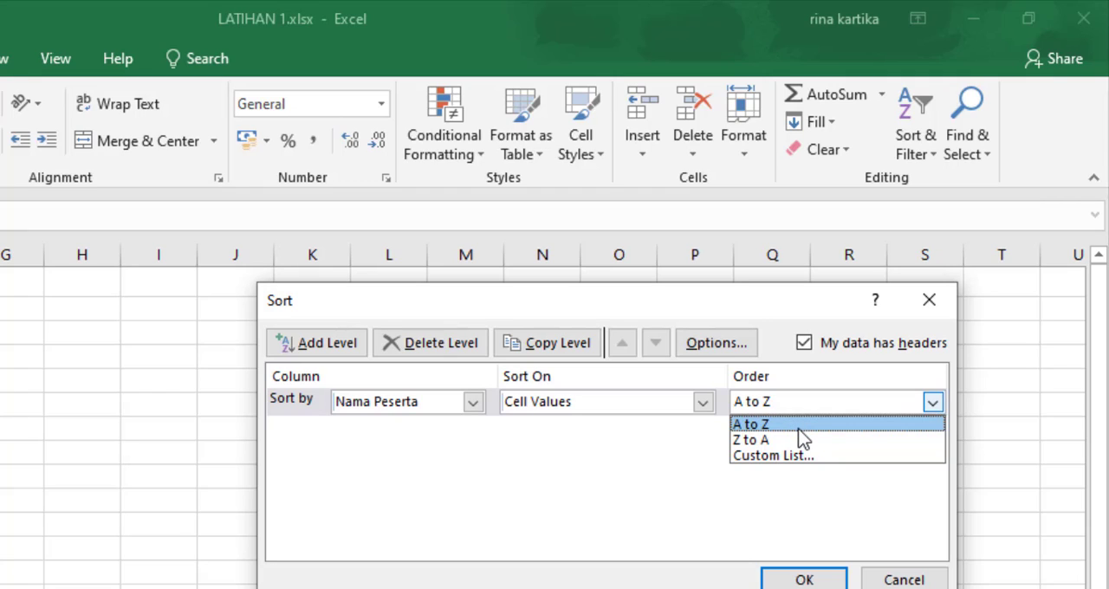
left_click(797, 427)
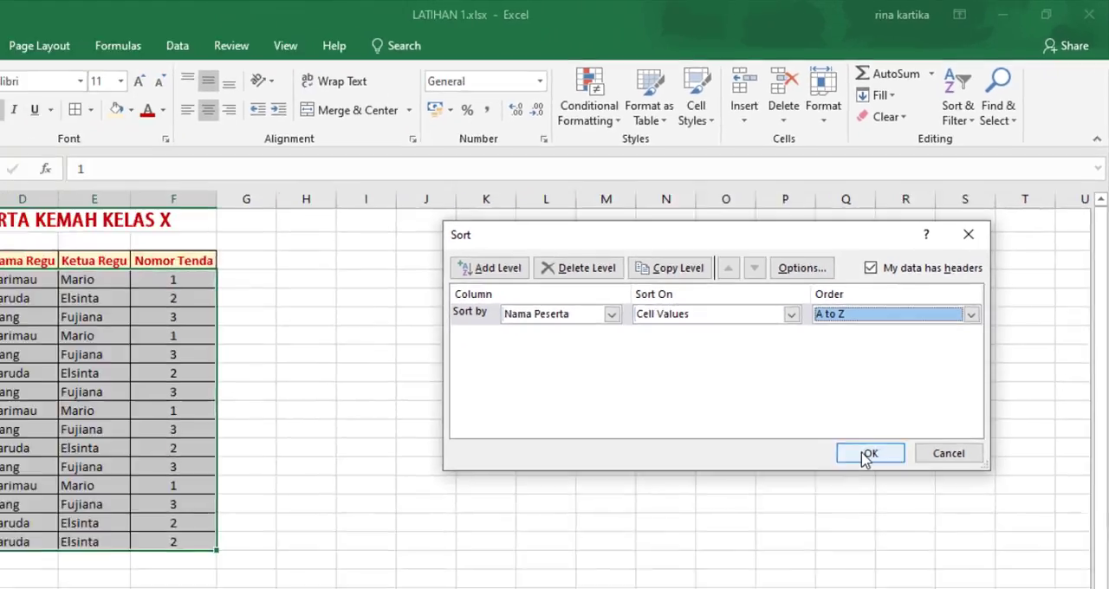
left_click(868, 455)
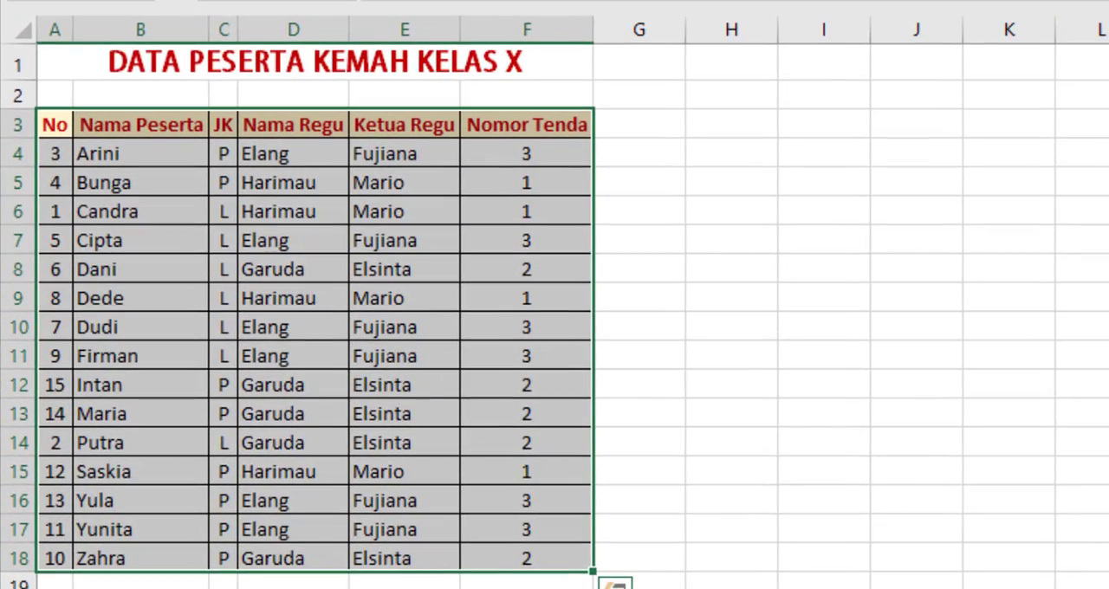
Step: Examine the sorted table column by column, including the order of the row numbers in the No column
left_click(405, 586)
left_click_drag(118, 159, 530, 561)
left_click(405, 586)
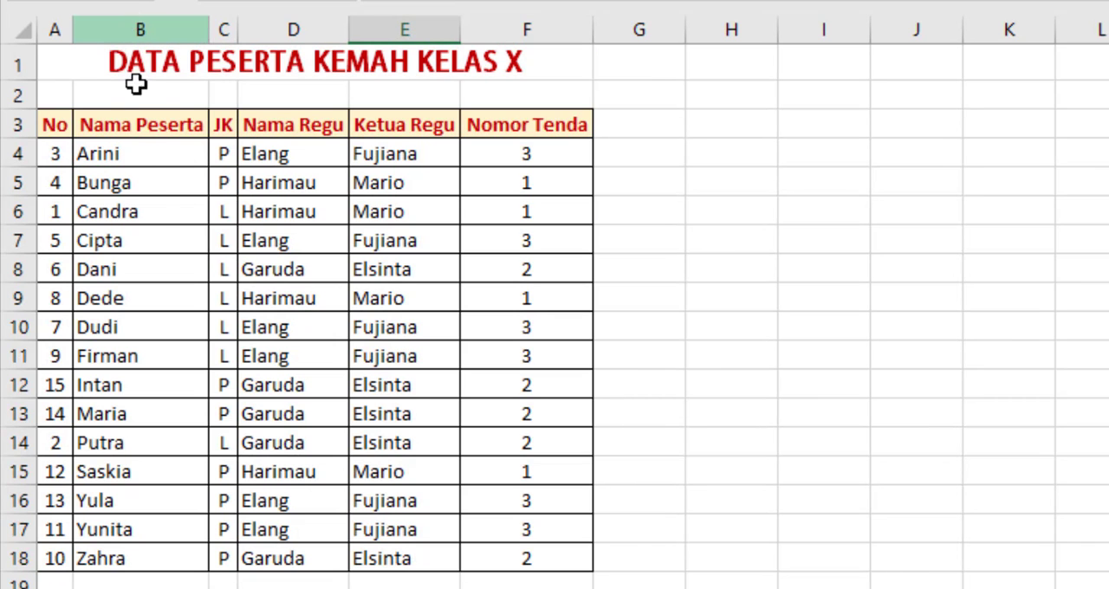
left_click(126, 18)
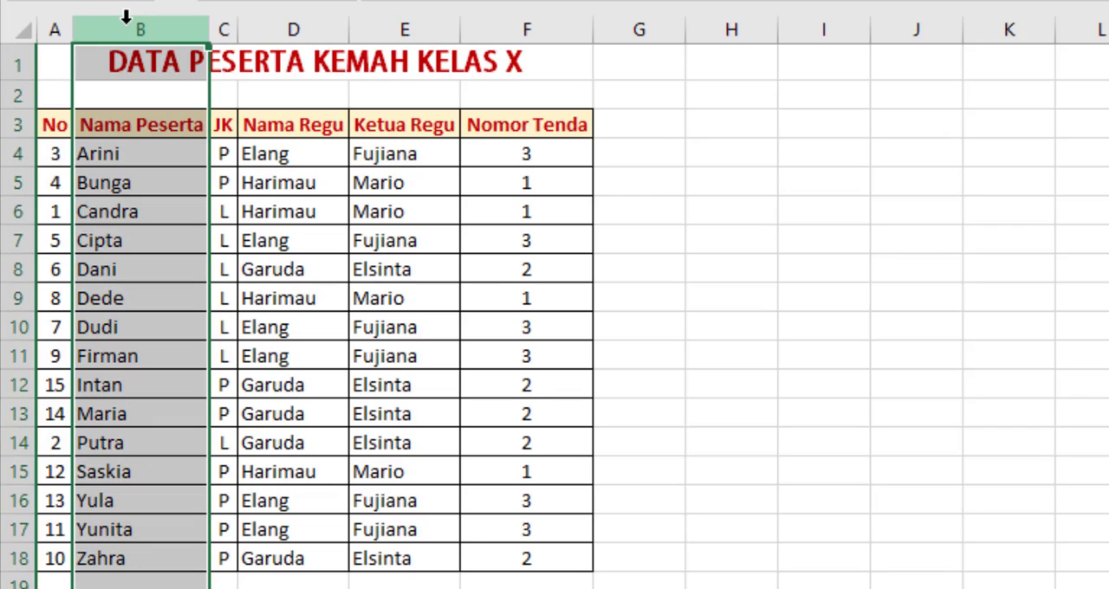
left_click(55, 22)
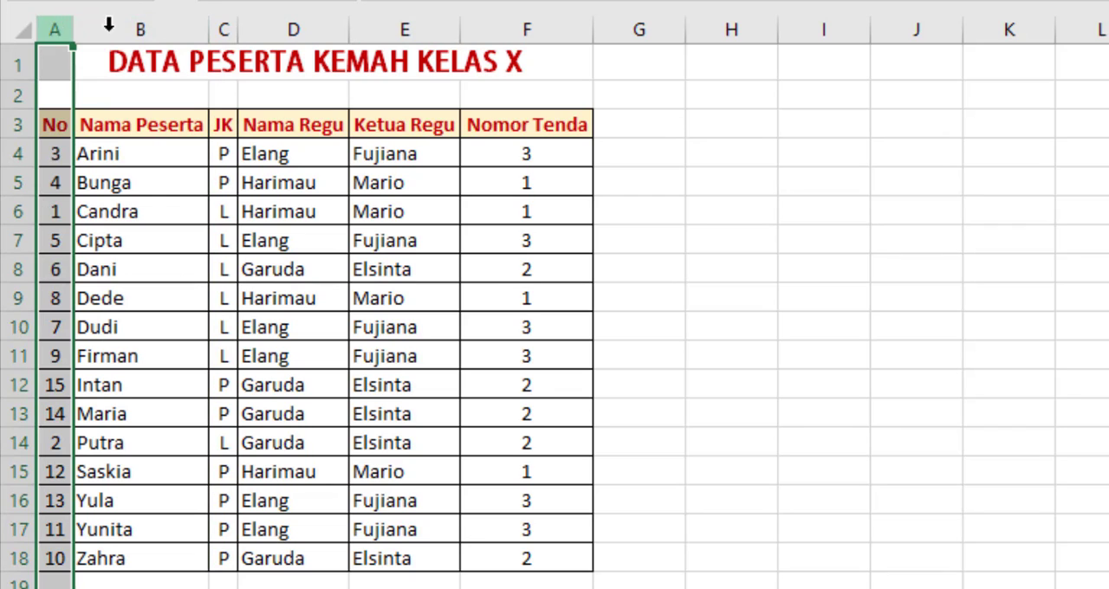
left_click(222, 28)
left_click(273, 33)
left_click(276, 33)
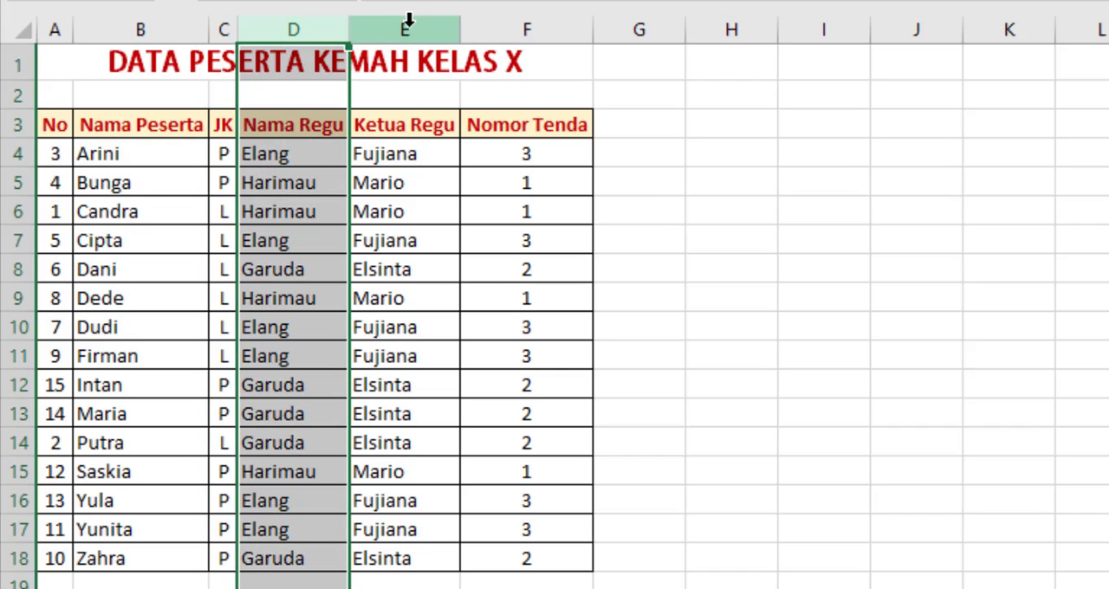
left_click(410, 19)
left_click(549, 17)
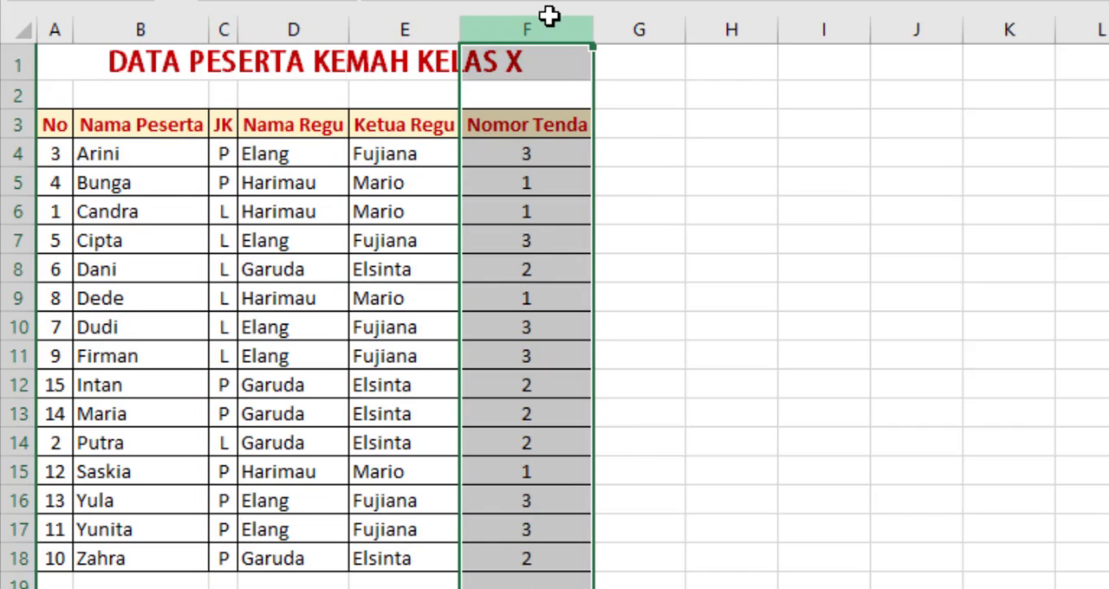
left_click(832, 328)
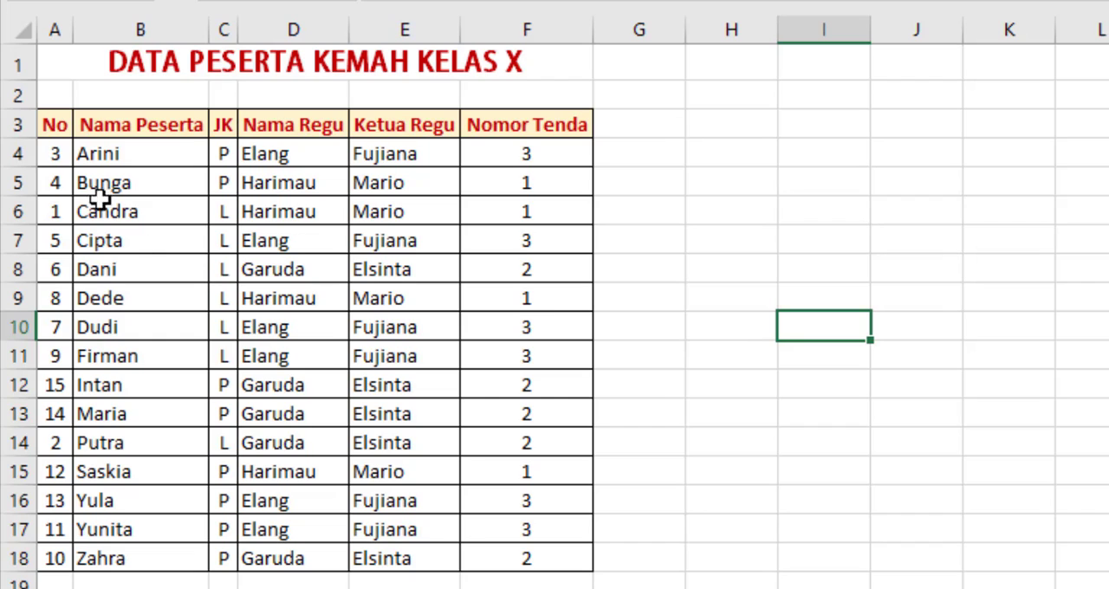
mouse_move(56, 152)
left_mouse_down()
mouse_move(73, 354)
mouse_move(50, 572)
mouse_move(71, 167)
mouse_move(54, 332)
mouse_move(55, 561)
left_mouse_up()
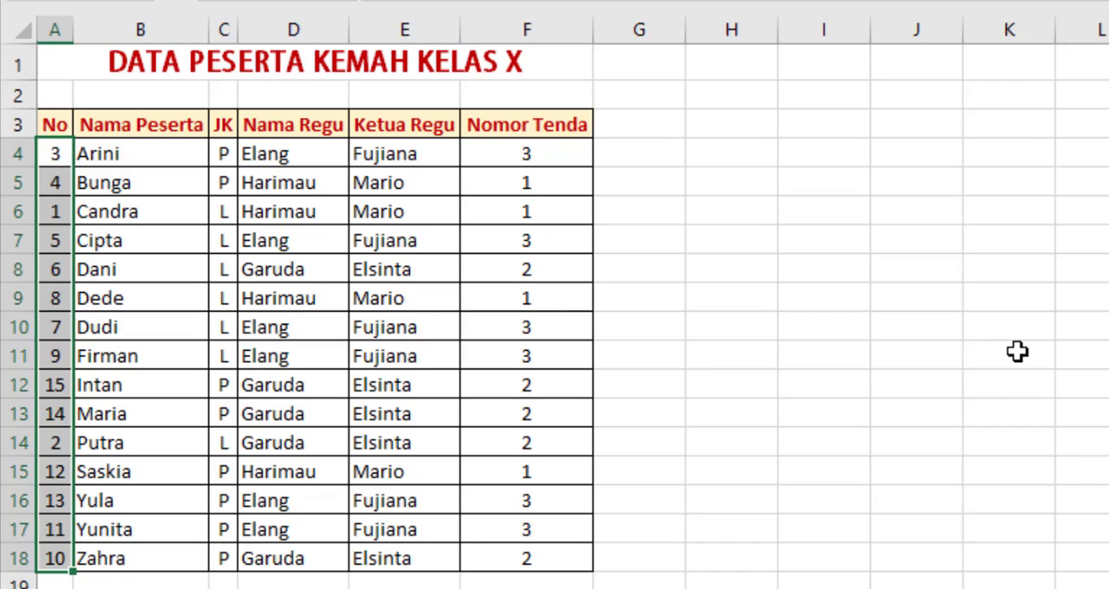
left_click(919, 416)
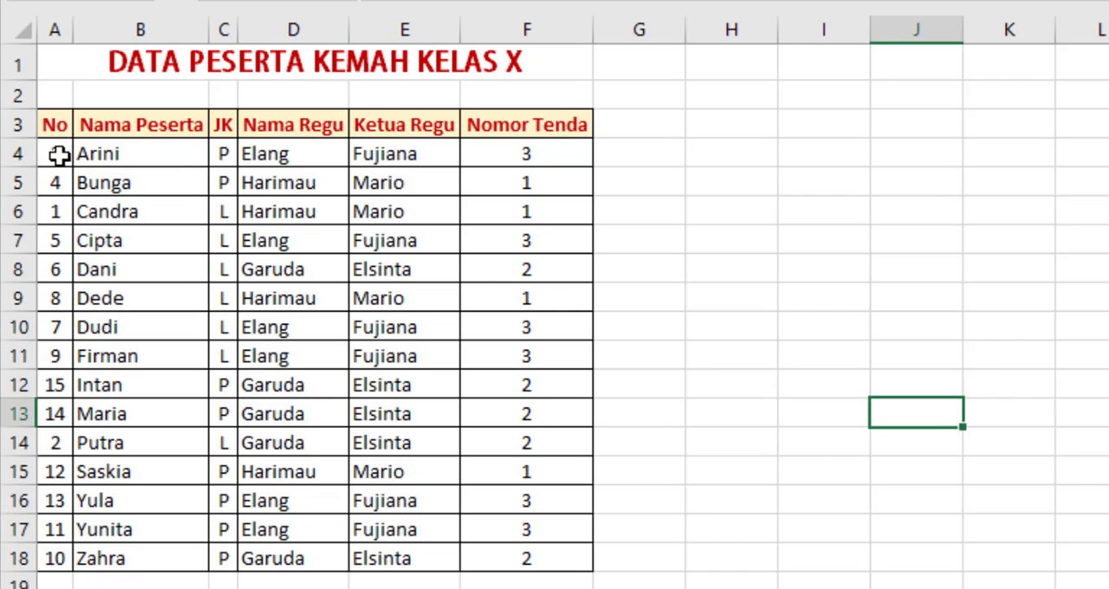
Step: Clear the row numbers in A4:A18 and refill the range with a consecutive series starting with 1 and 2
left_click_drag(58, 155, 54, 559)
key("Delete")
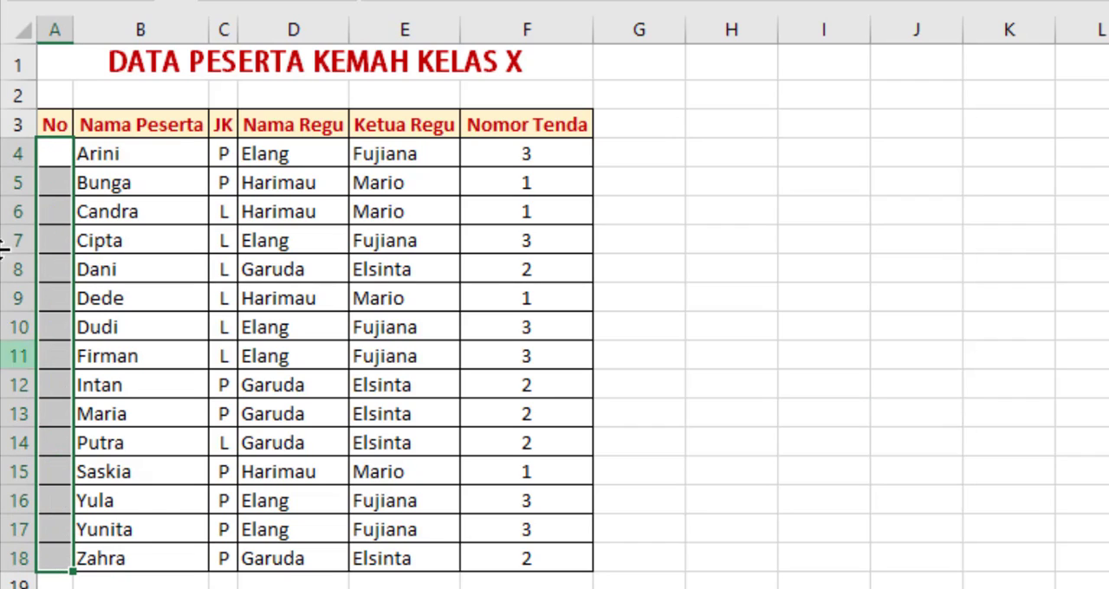
left_click(54, 153)
type("1")
key("Return")
type("2")
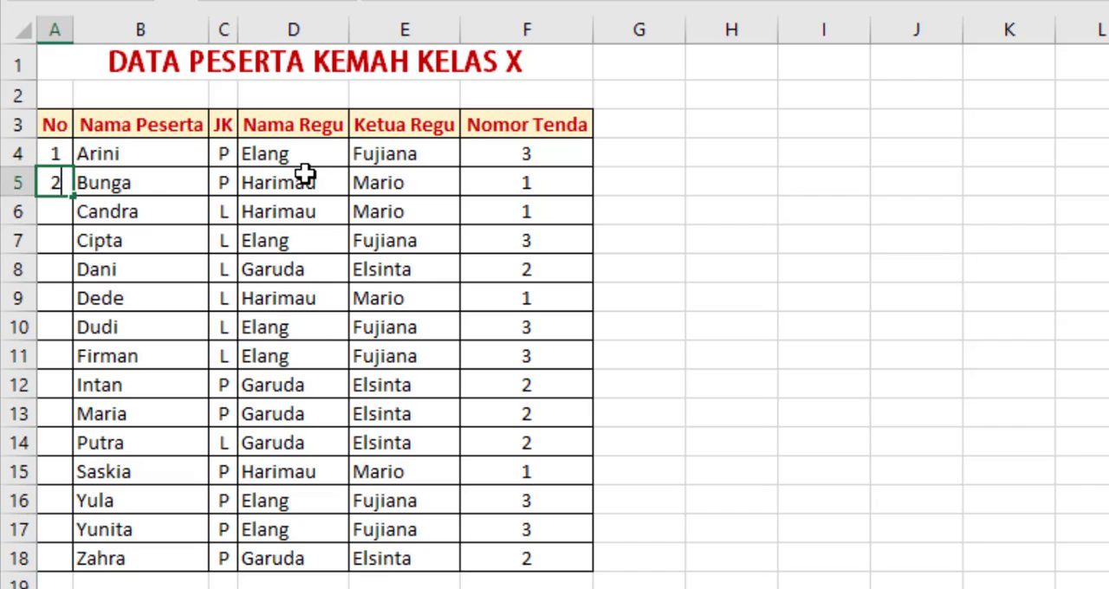
key("Return")
left_click_drag(54, 156, 59, 574)
left_click(941, 463)
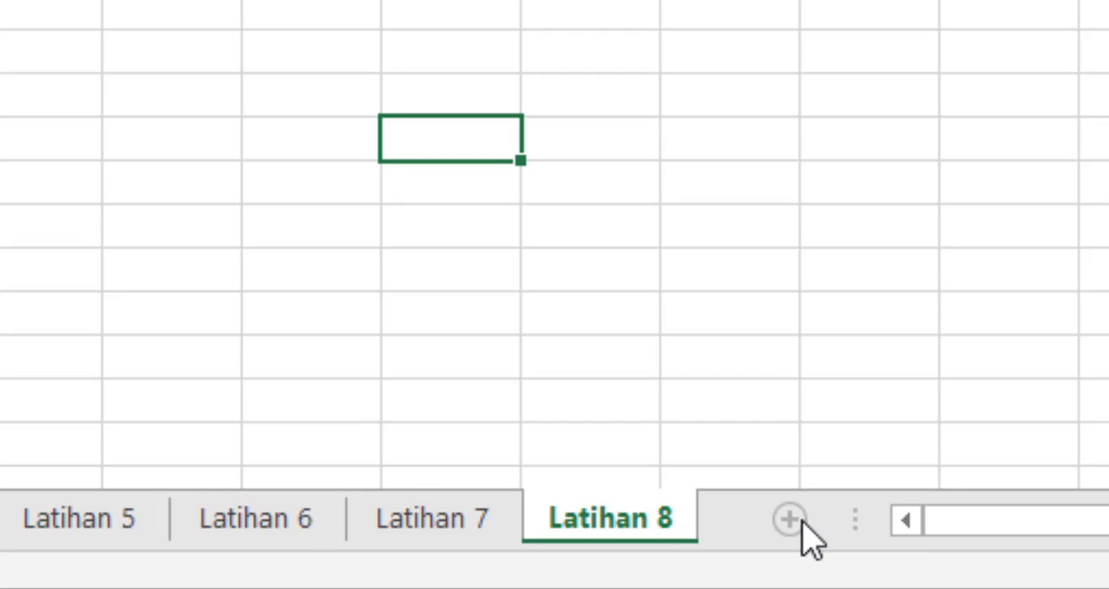
Step: Add a new worksheet after Latihan 8 and rename it Latihan 9
left_click(799, 521)
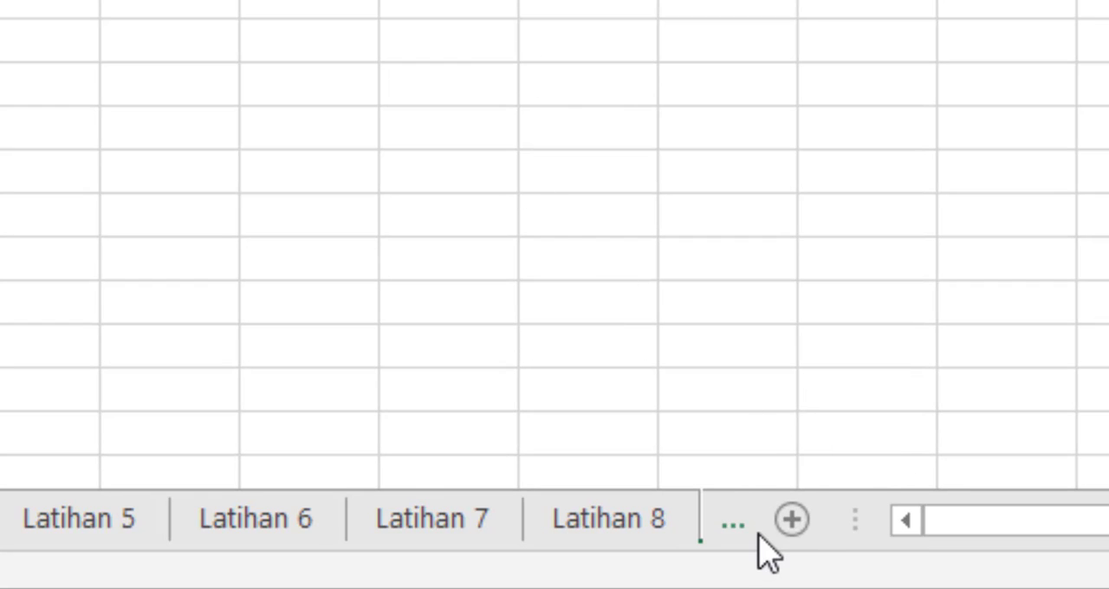
right_click(601, 530)
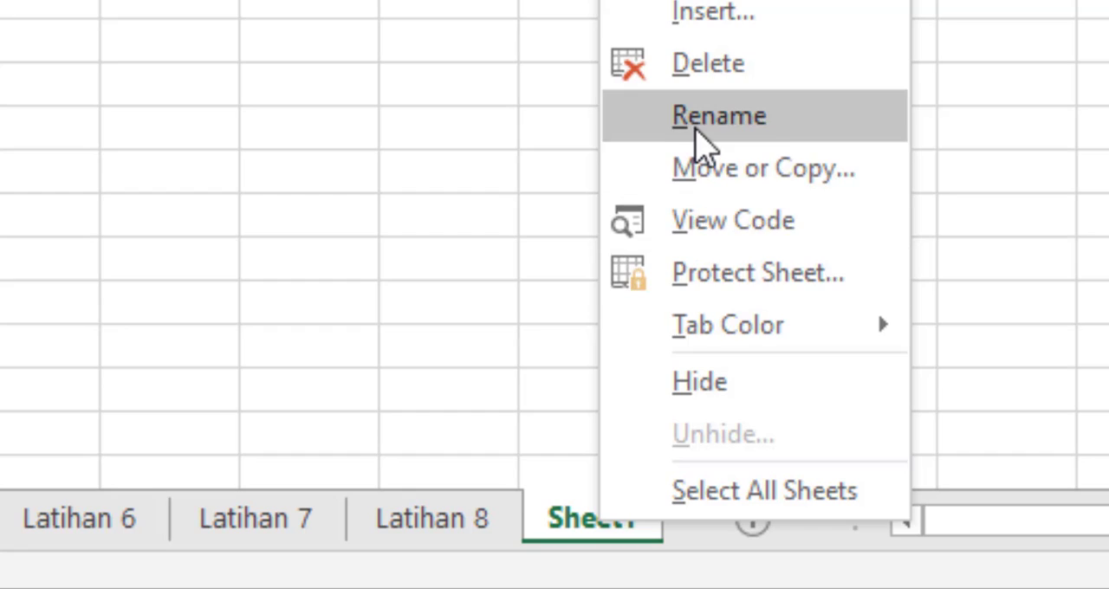
left_click(696, 132)
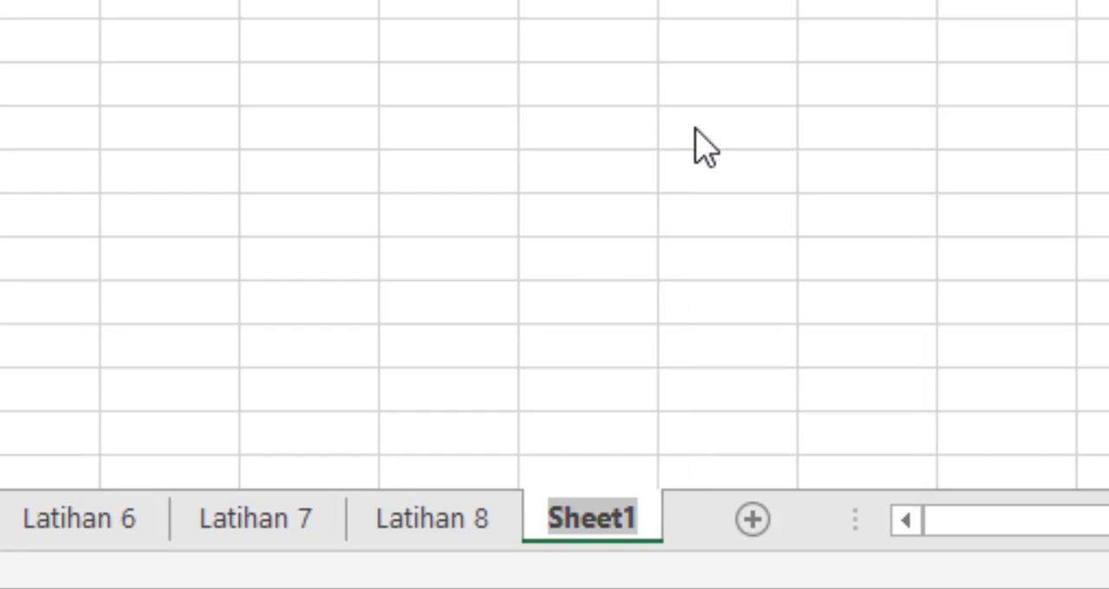
type("Latihan ")
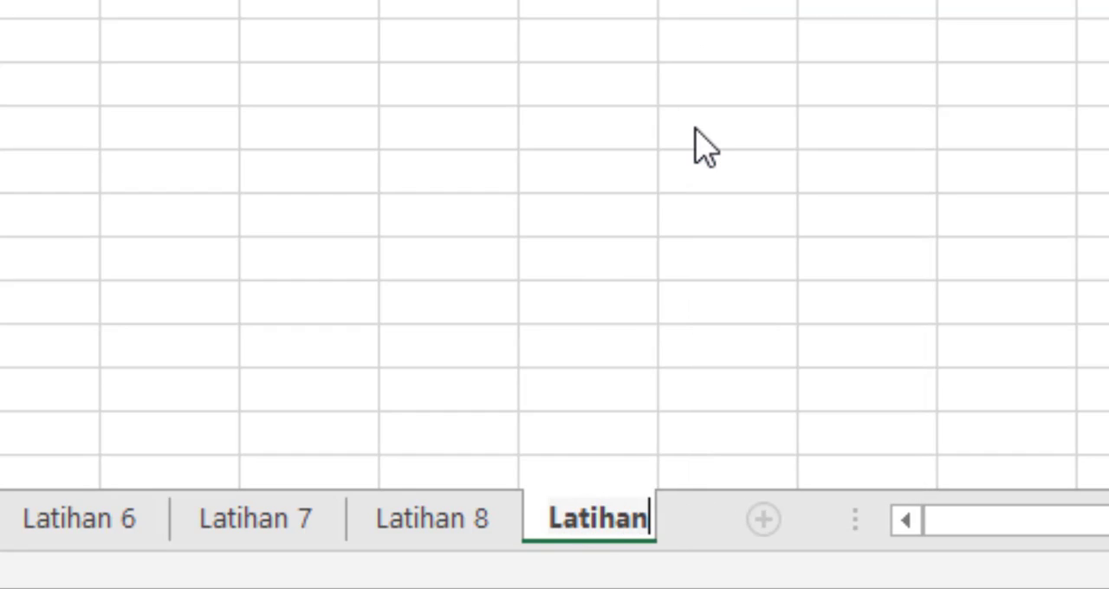
type("9")
key("Return")
left_click(745, 166)
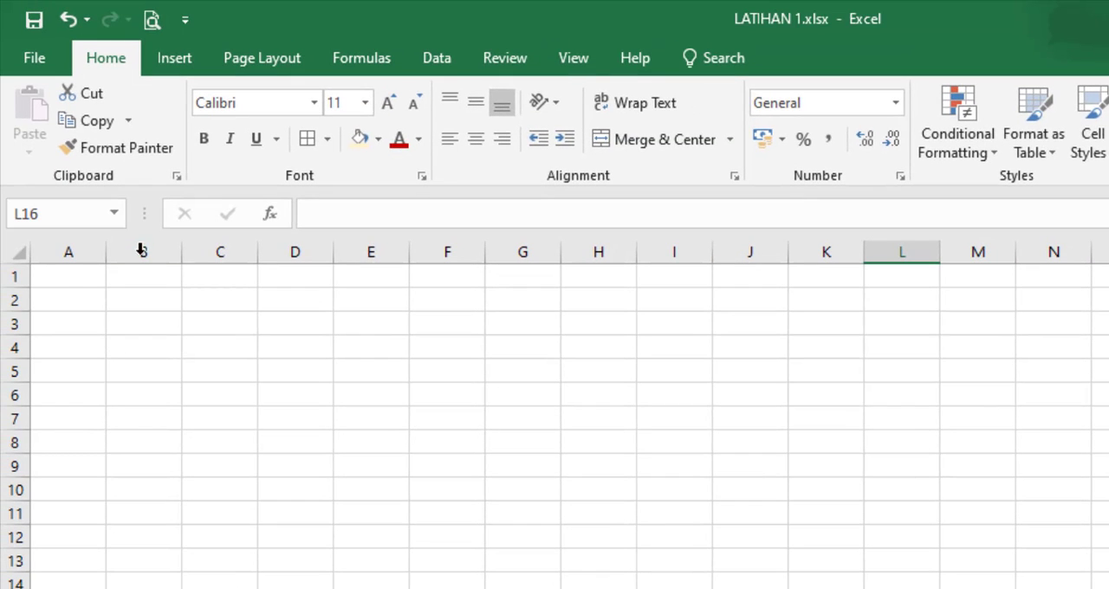
Step: Enter the title DAFTAR PEMESANAN KAOS KELAS X DPIB in cell A1
left_click(67, 272)
type("DAFTAR")
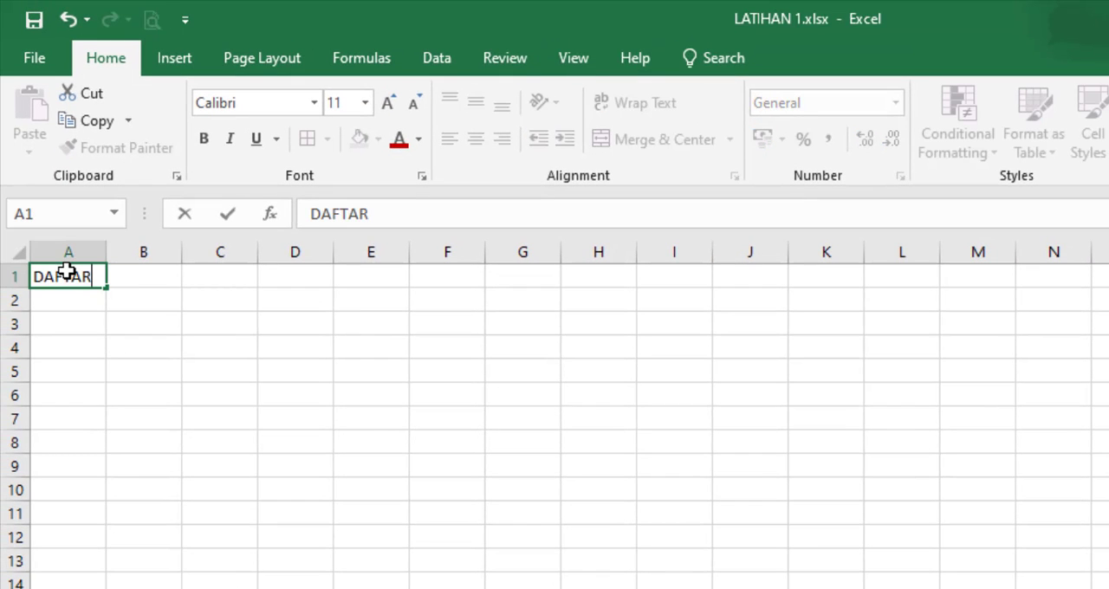
type(" PEMESANA")
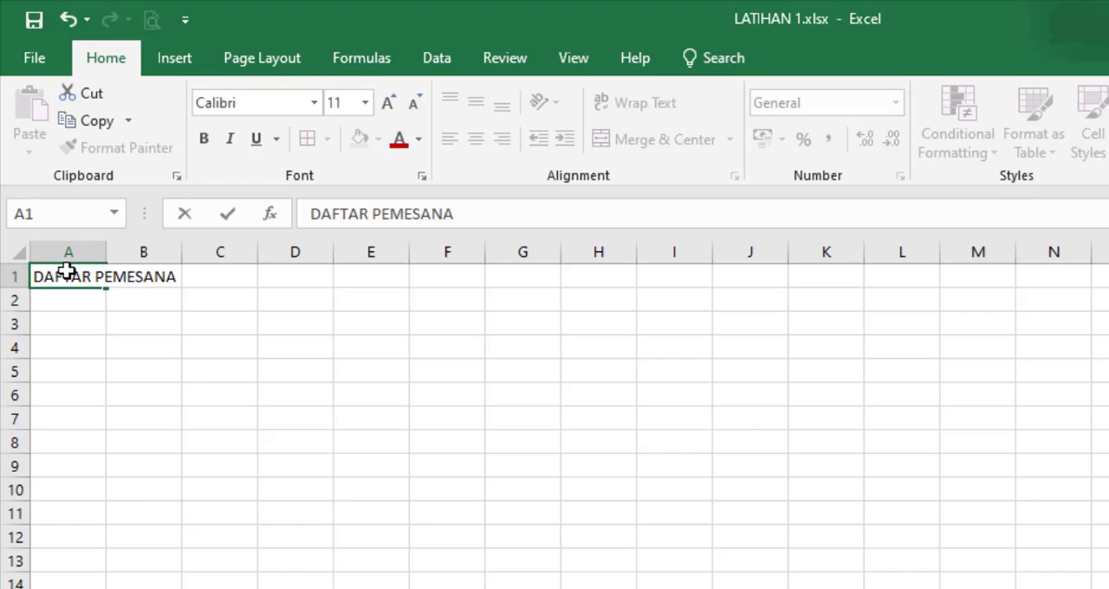
type("N")
type(" KA")
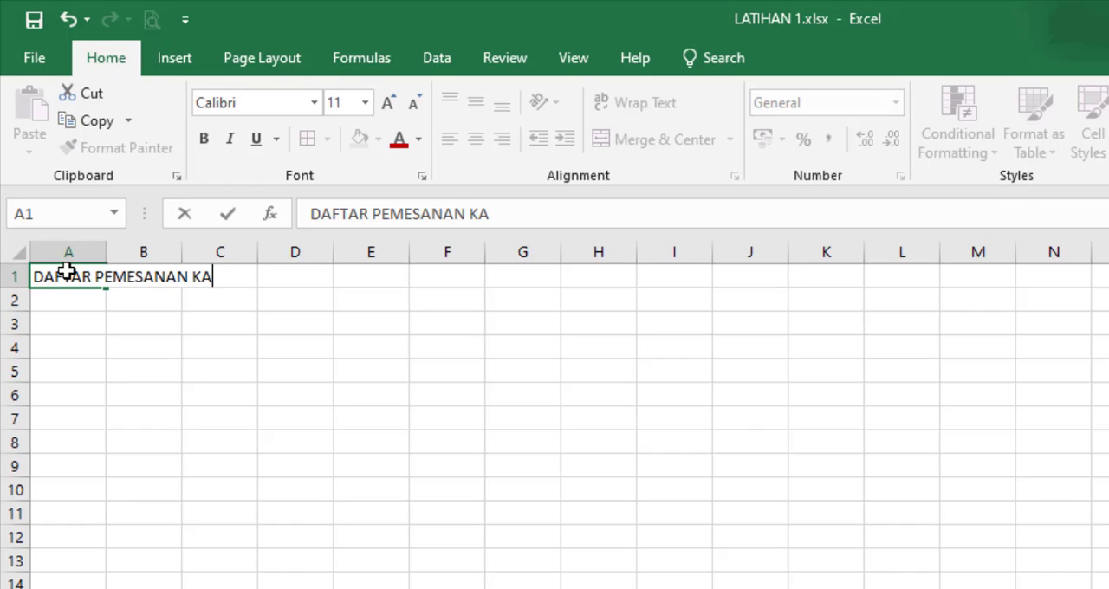
type("OS KELAS X DPIB")
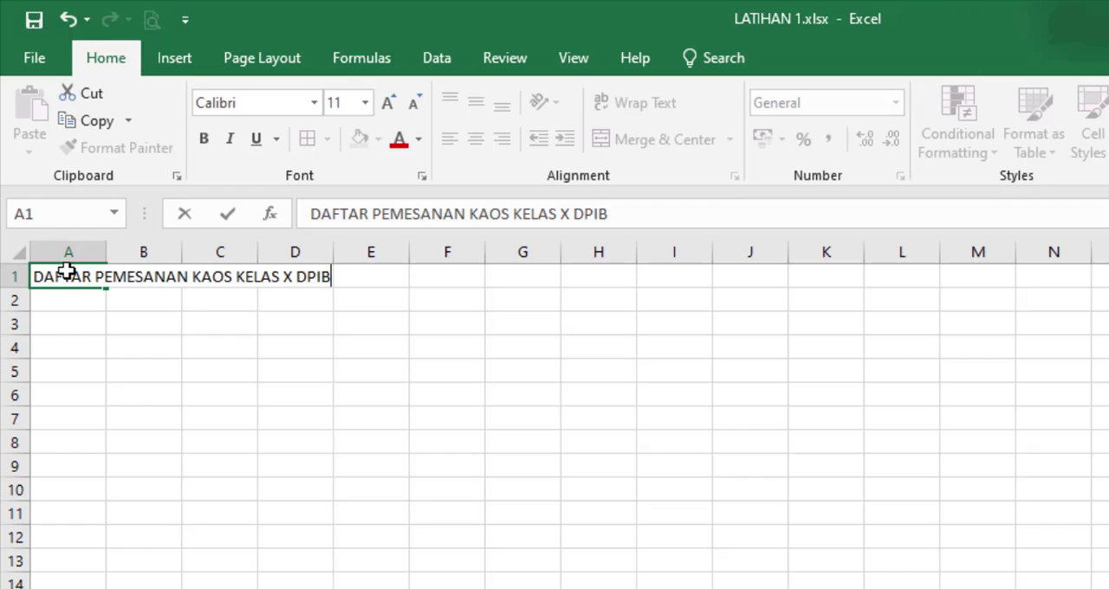
key("Return")
key("Return")
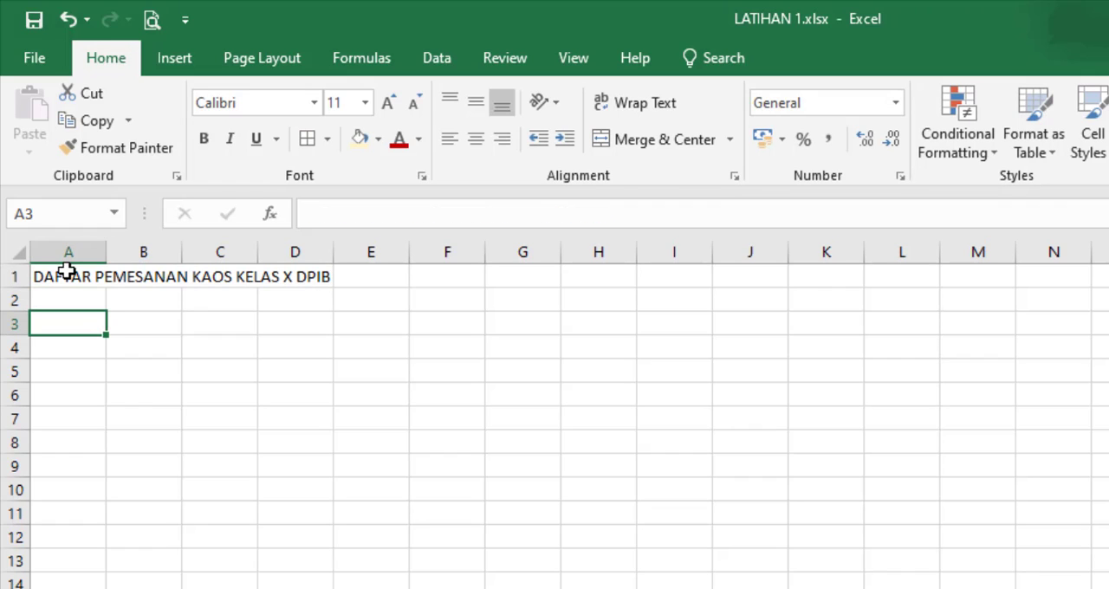
Step: Enter the column headers No, Nama, Ukuran Pakaian and Status Pembayaran in cells A3 to D3
type("No")
key("Tab")
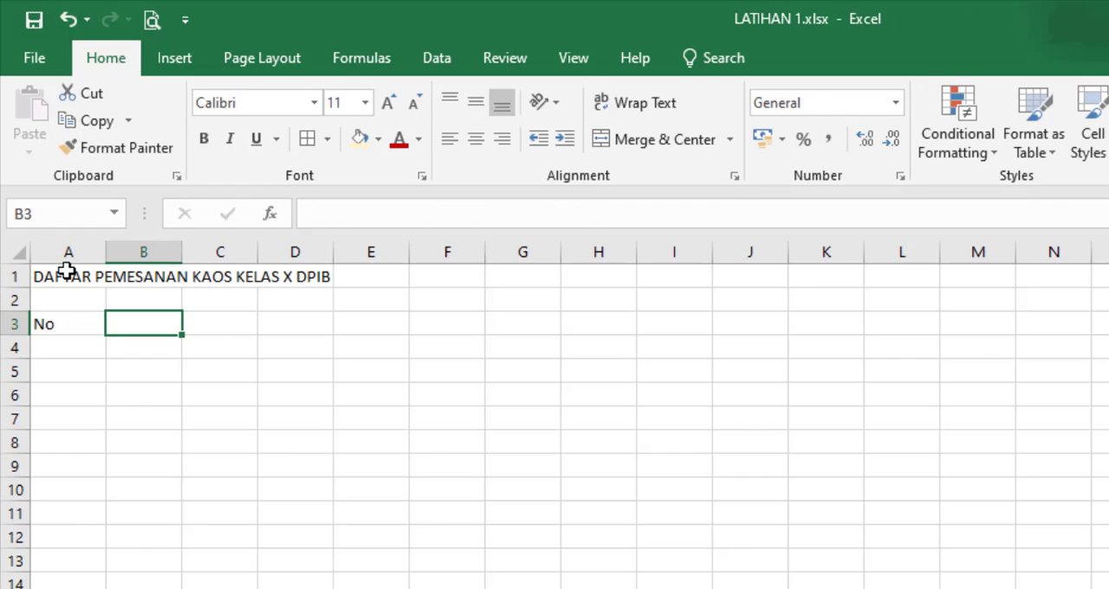
type("Nama")
key("Tab")
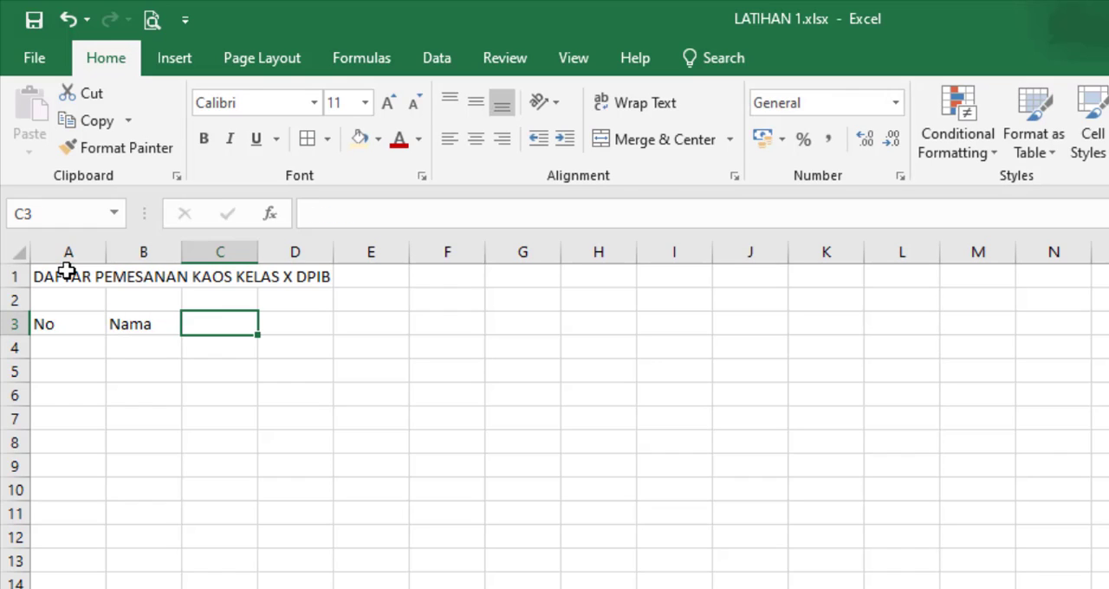
type("Ukuran ")
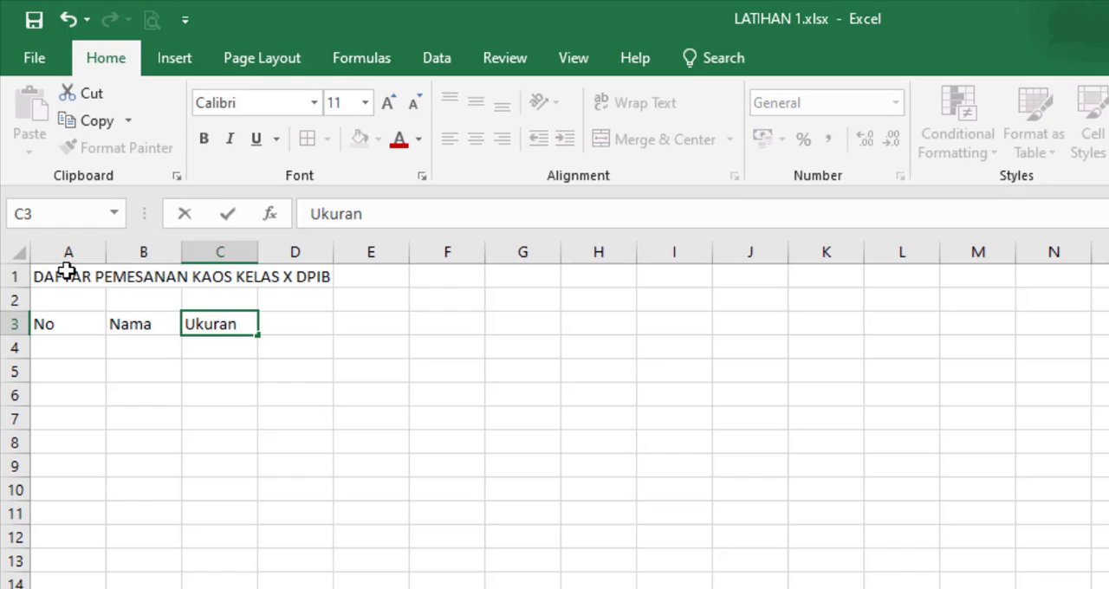
type("Pakaian")
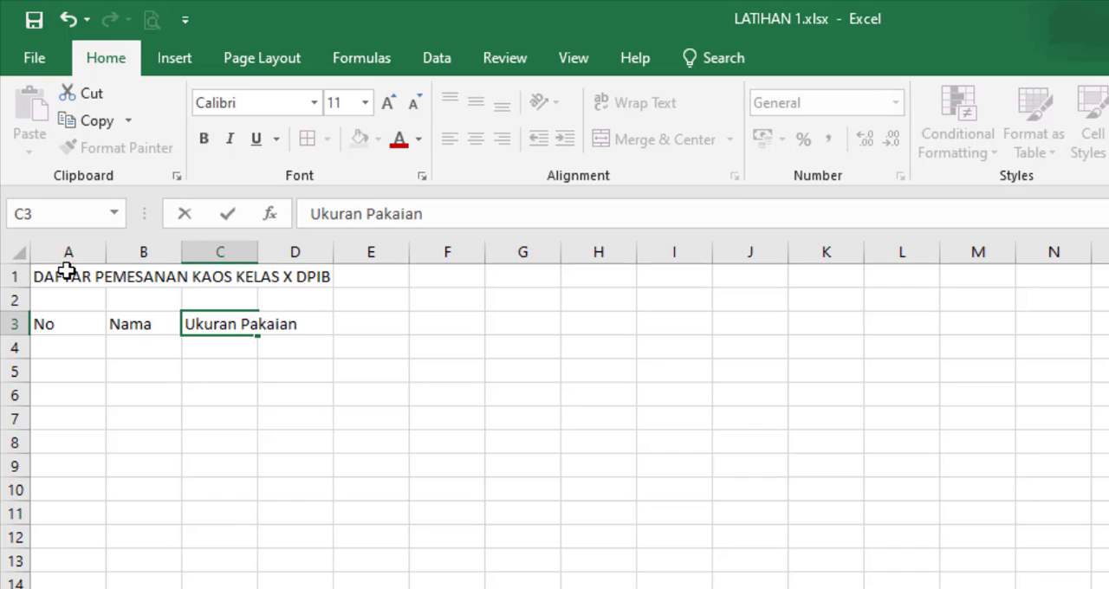
key("Tab")
type("Status Pe")
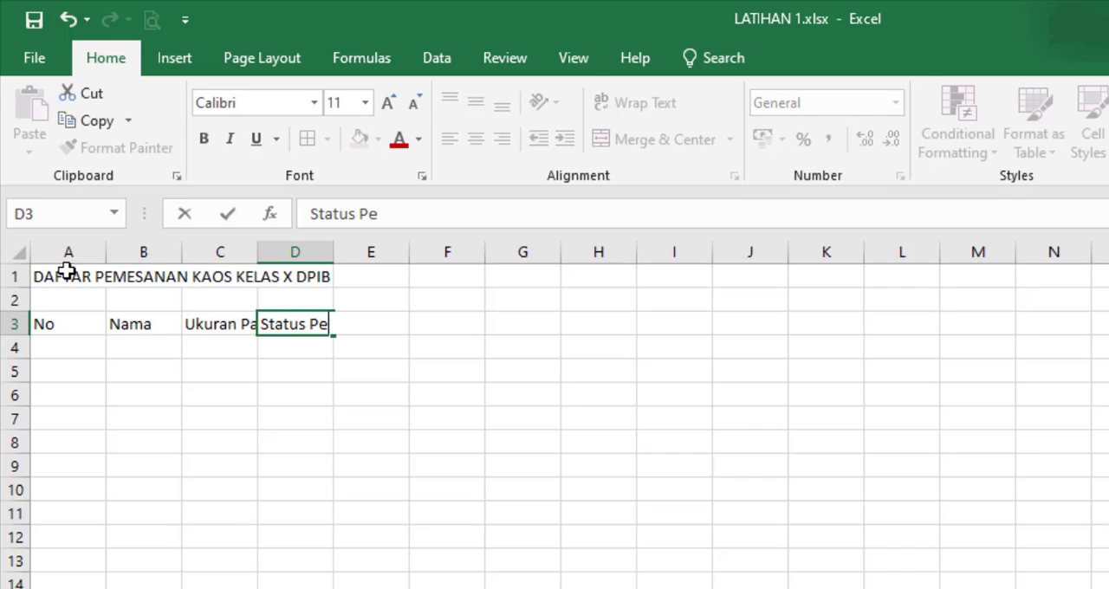
type("mbayaran")
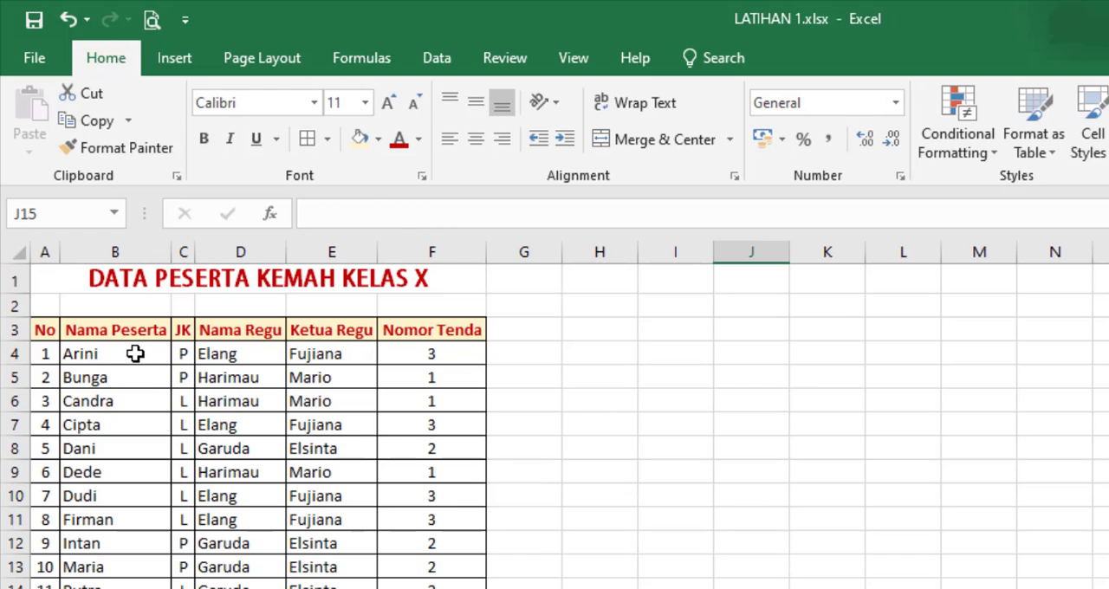
Step: Copy the row numbers and participant names from the DATA PESERTA KEMAH KELAS X table into the order list starting at A4
left_click_drag(63, 356, 113, 588)
key("ctrl+c")
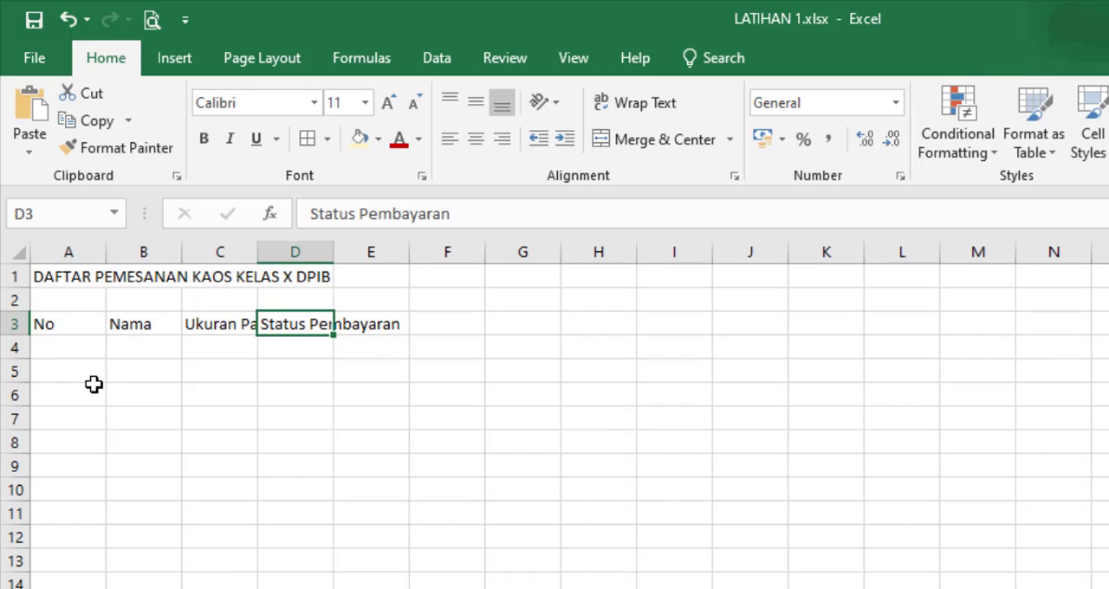
left_click(93, 352)
right_click(94, 352)
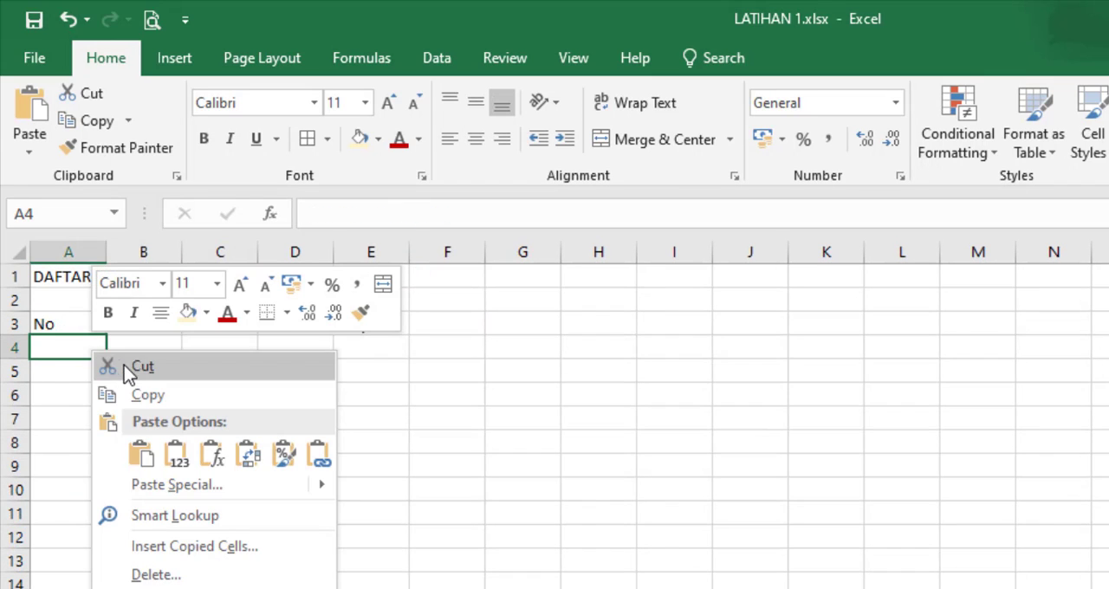
left_click(141, 453)
left_click(371, 465)
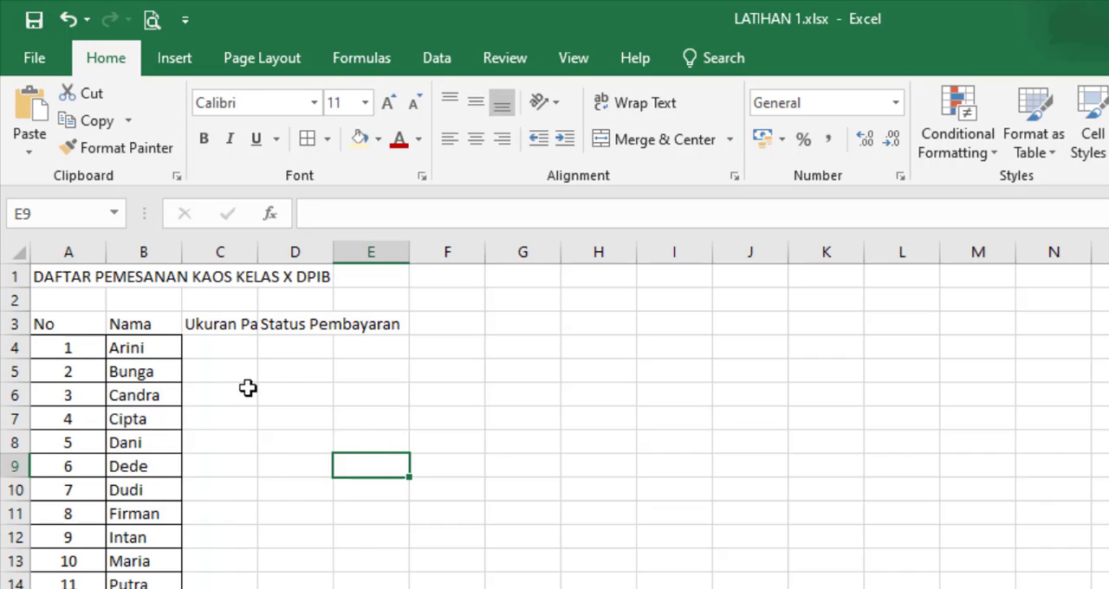
Step: Fill in the clothing sizes S, M, XL and L in cells C4 to C7
left_click(226, 345)
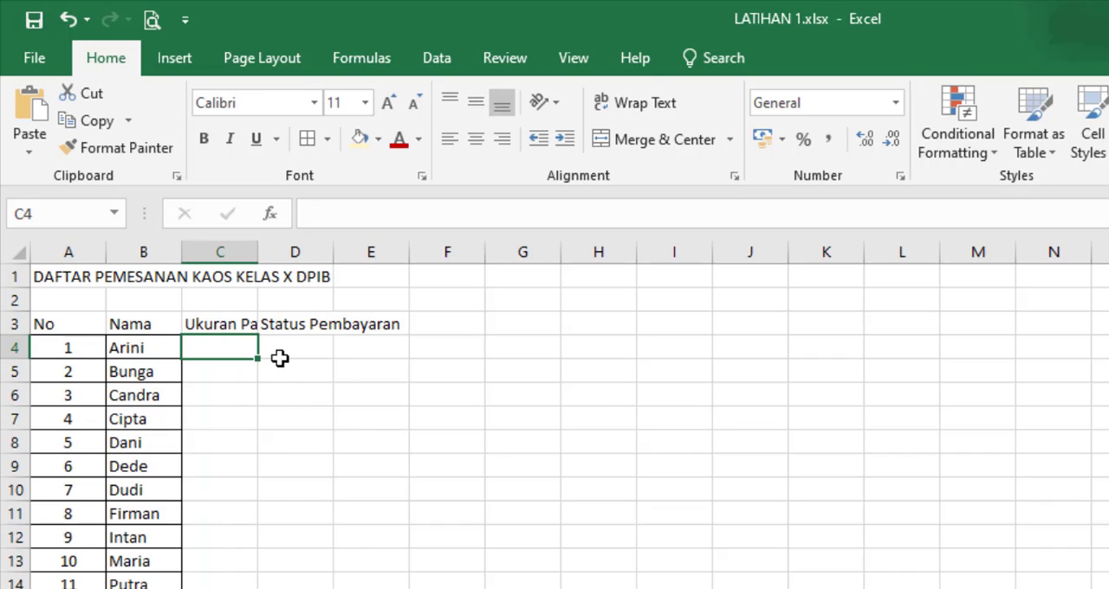
type("s")
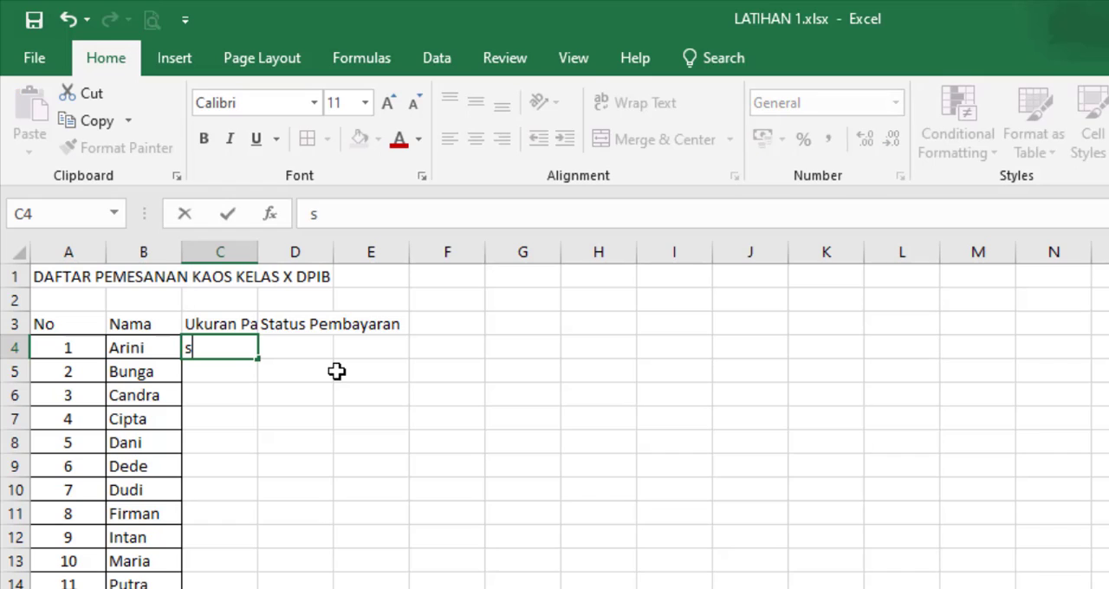
key("BackSpace")
type("S")
key("Return")
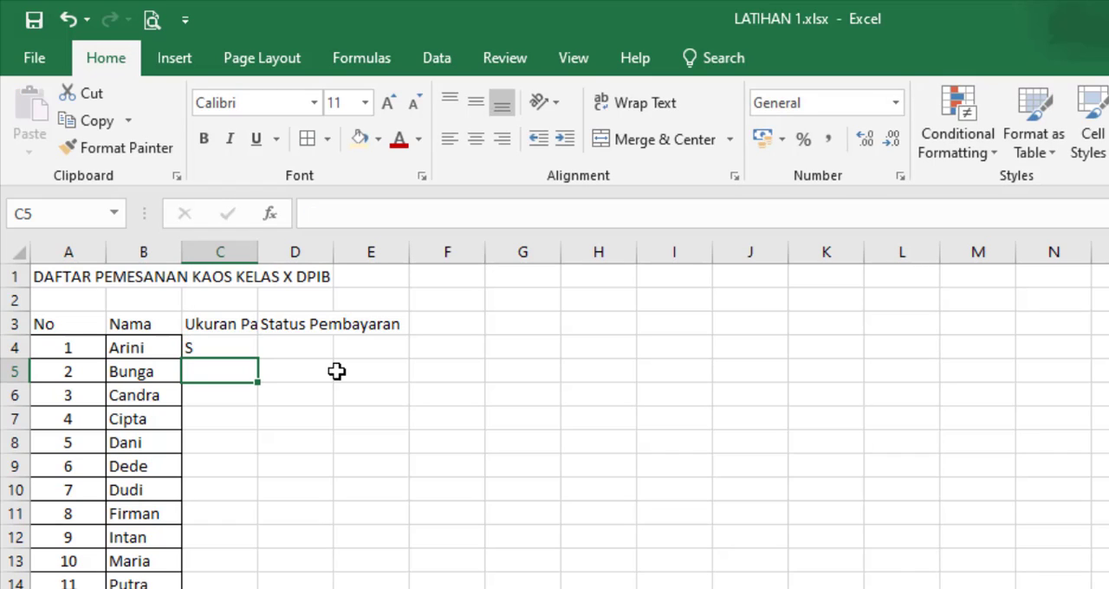
type("M")
key("Return")
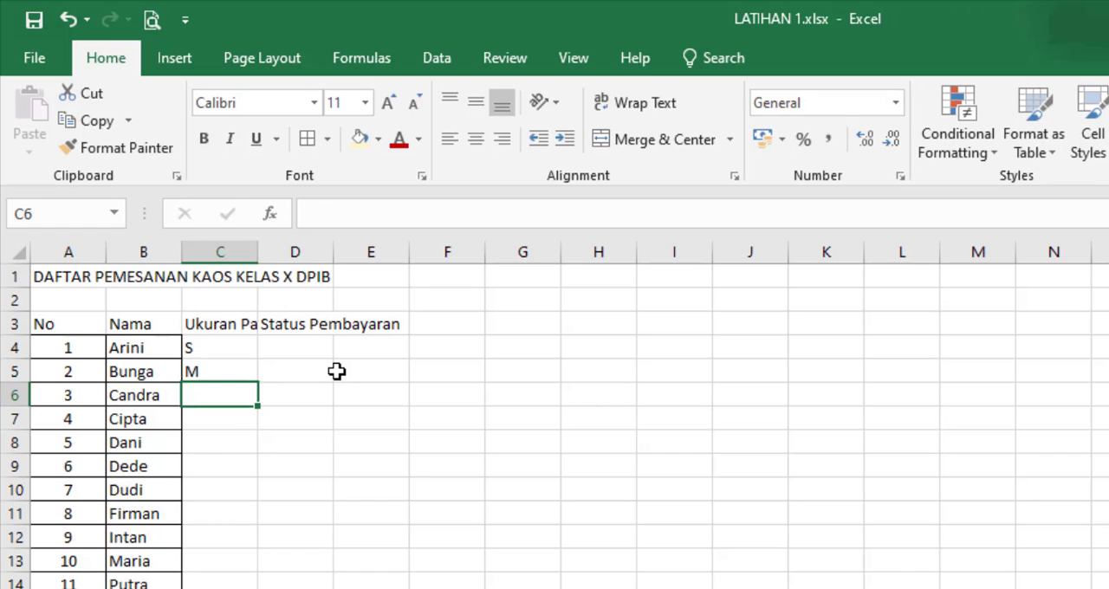
type("XL")
key("Return")
type("L")
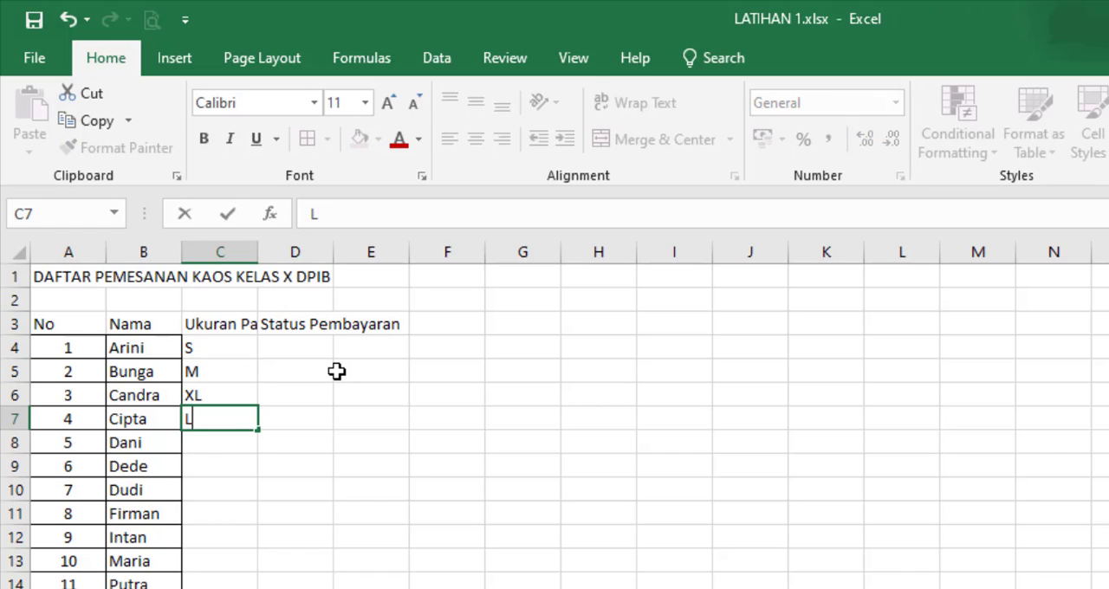
key("Return")
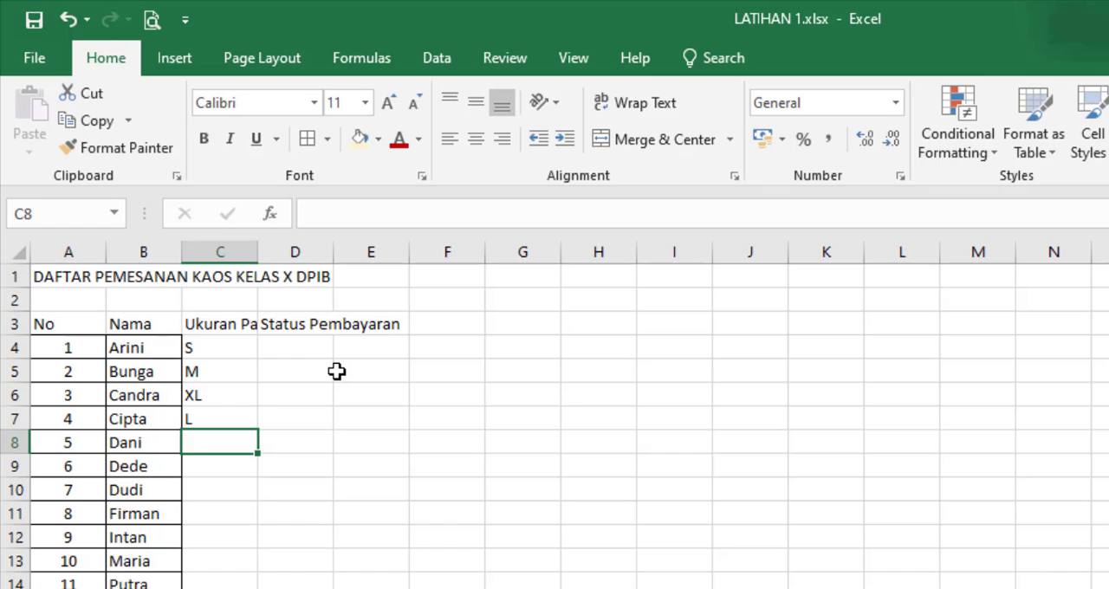
Step: Fill in the clothing sizes M, L, L and S in cells C8 to C11
type("M")
key("Return")
type("L")
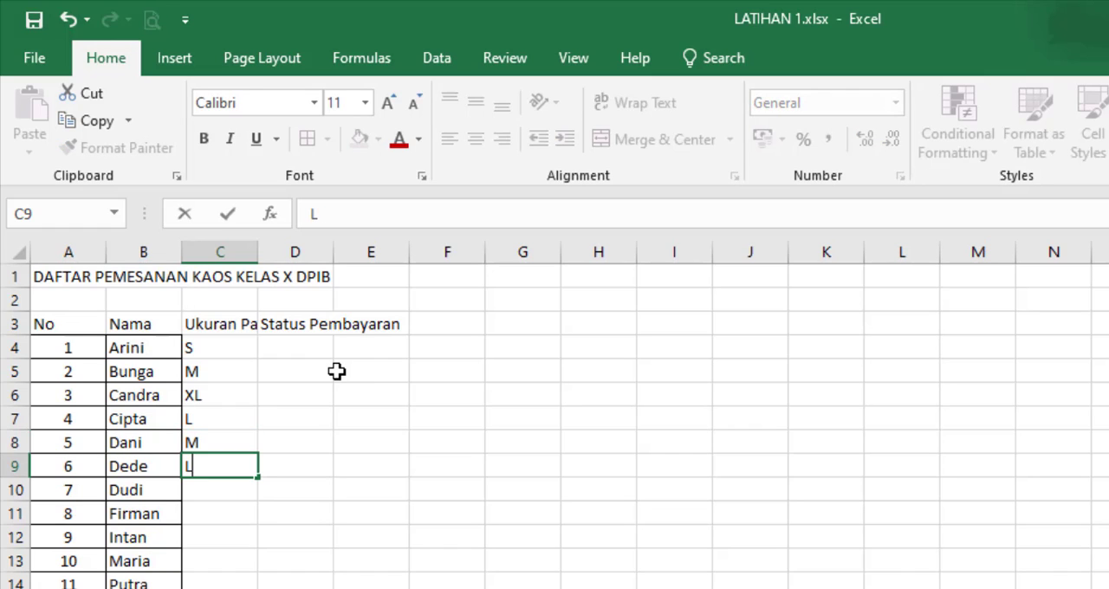
key("Return")
type("L")
key("Return")
type("S")
key("Return")
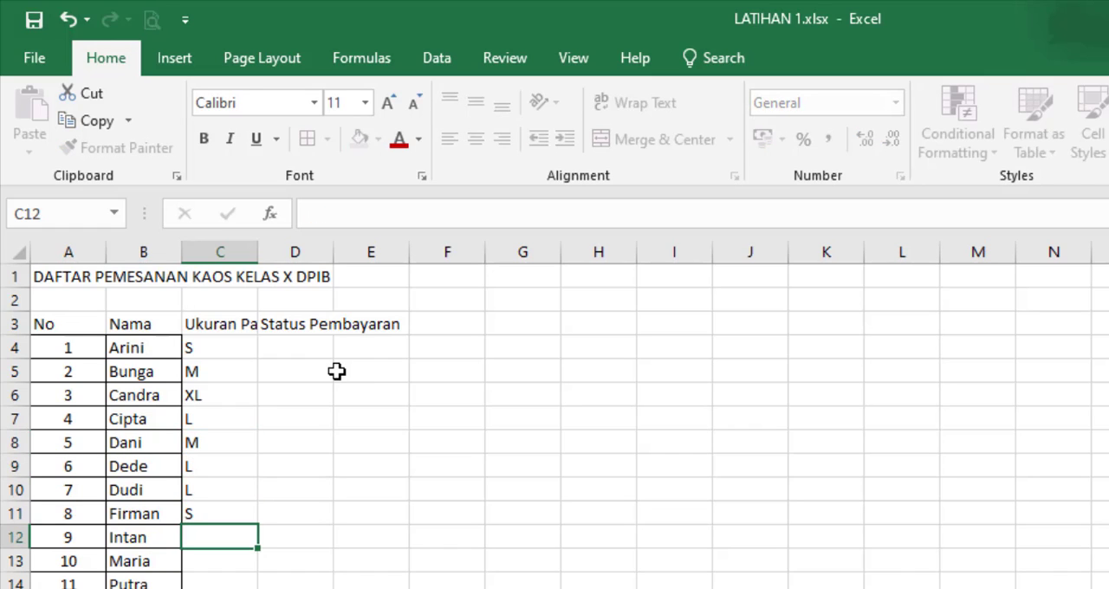
Step: Fill in the remaining clothing sizes S, M, M, M, S, S and XL in cells C12 to C18
type("S")
key("Return")
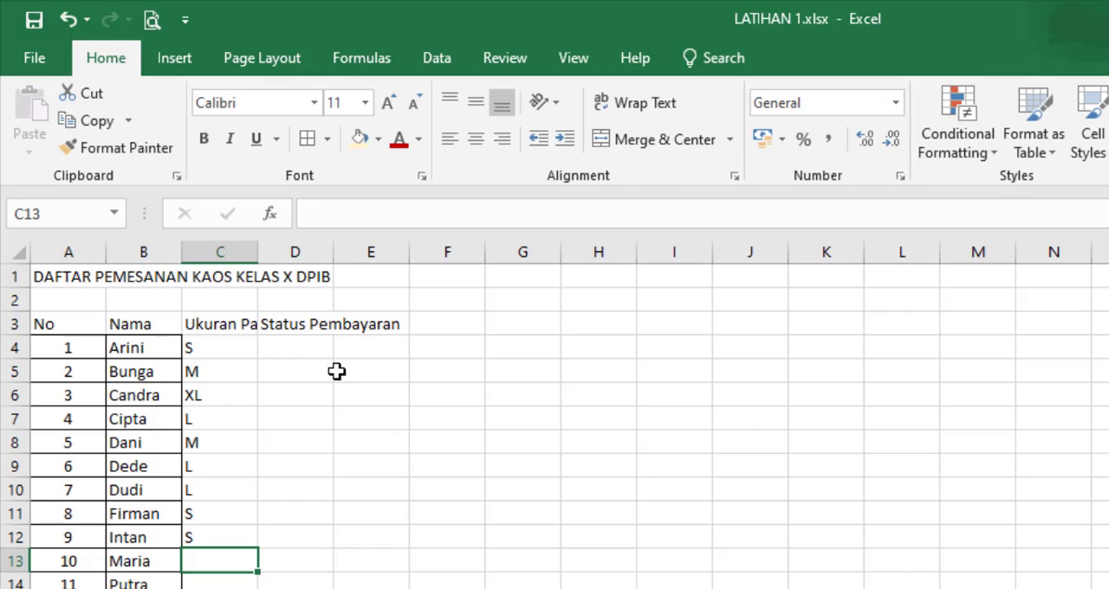
type("M")
key("Return")
type("M")
key("Return")
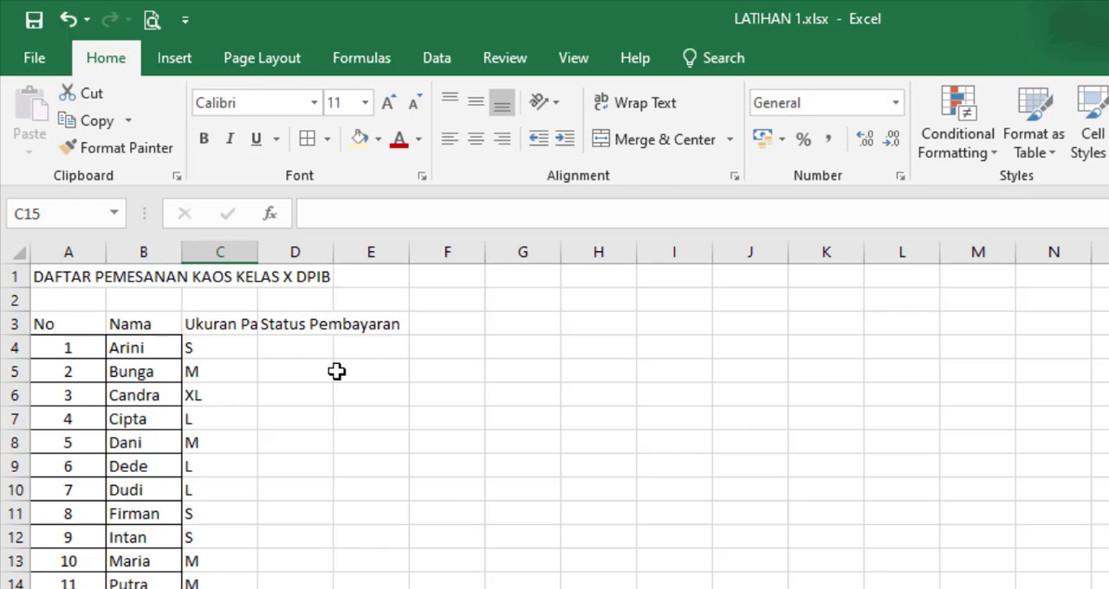
type("M")
key("Return")
key("Return")
type("S")
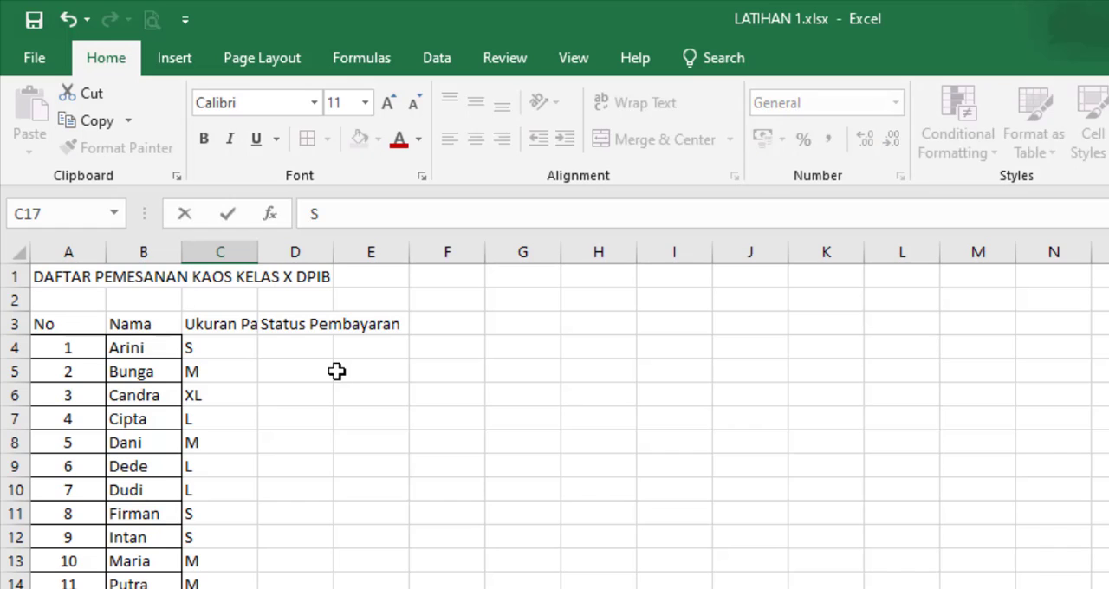
key("Return")
type("XL")
key("Tab")
Step: Enter the payment statuses Lunas, Lunas and Belum Lunas in cells D4 to D6
key("Up")
key("Up")
key("Up")
key("Up")
key("Up")
key("Up")
key("Up")
key("Up")
key("Up")
key("Up")
key("Up")
key("Up")
key("Up")
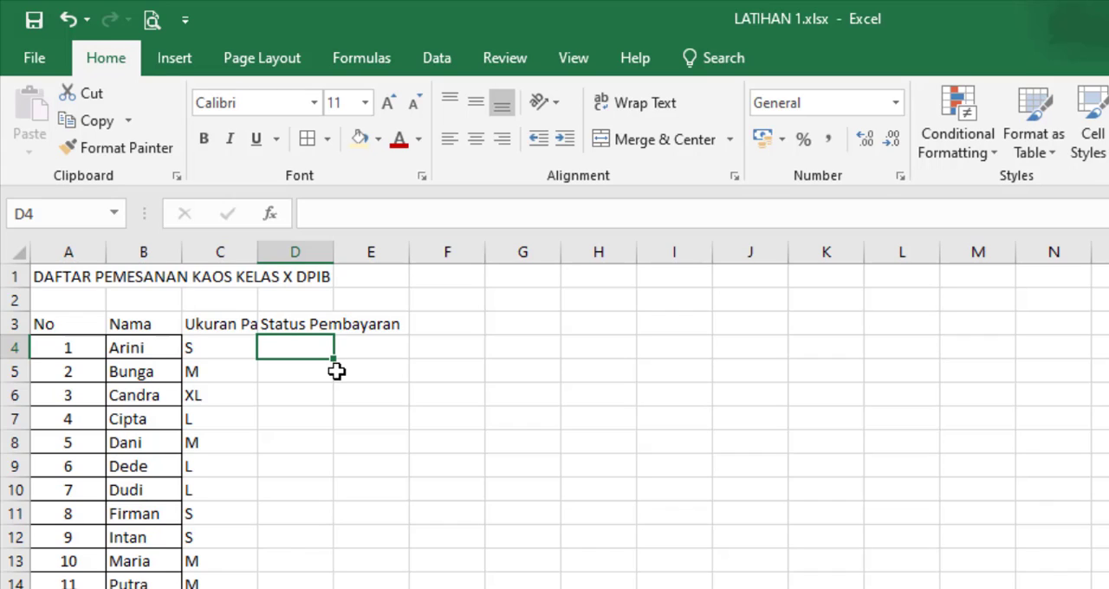
type("Lunas")
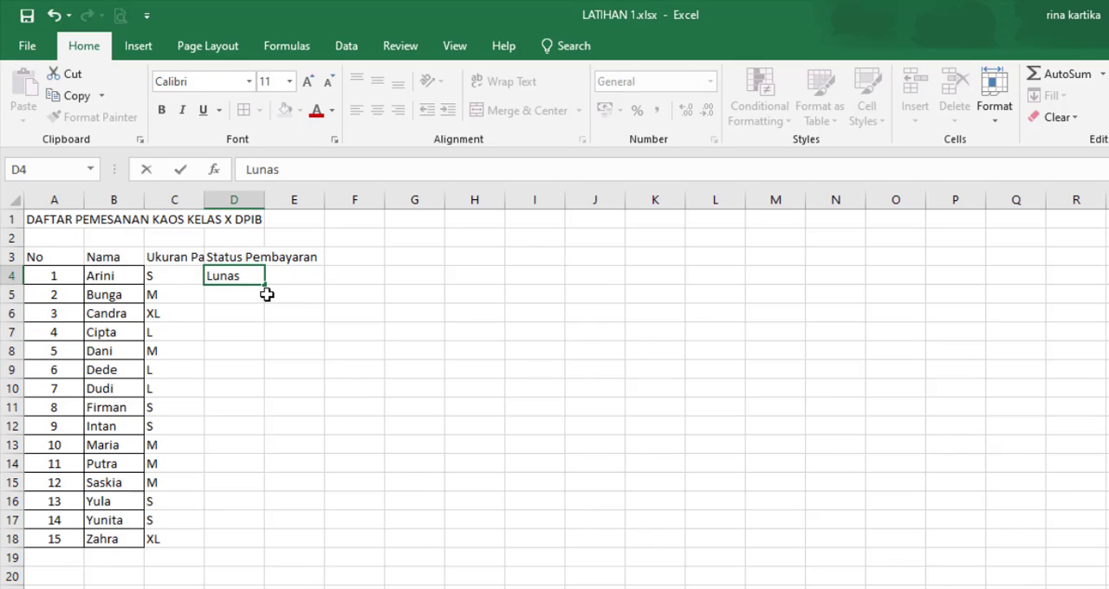
key("Return")
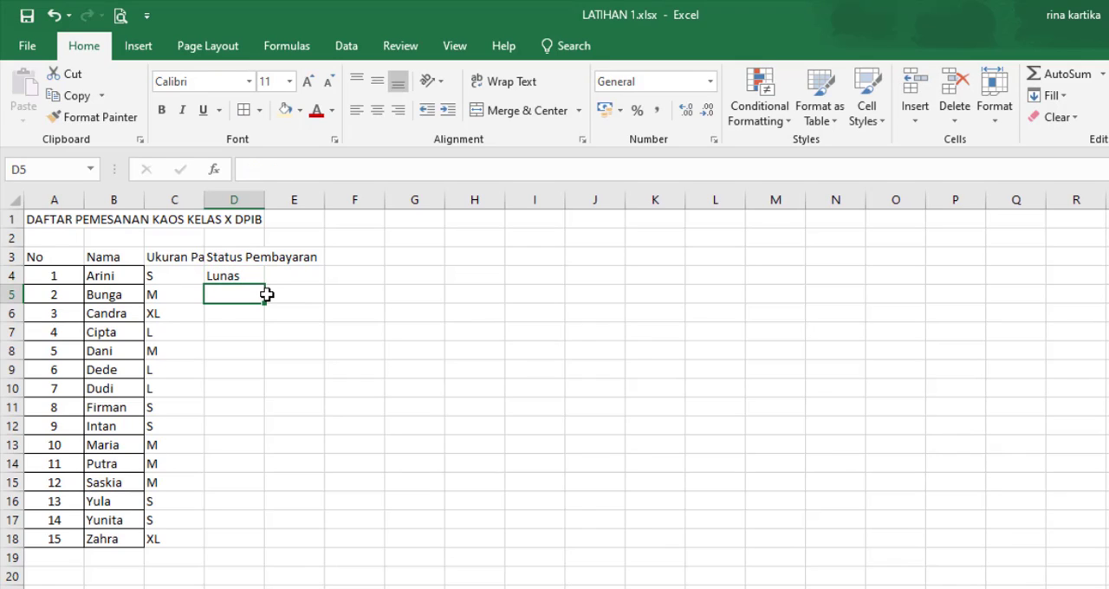
type("Lunas")
key("Return")
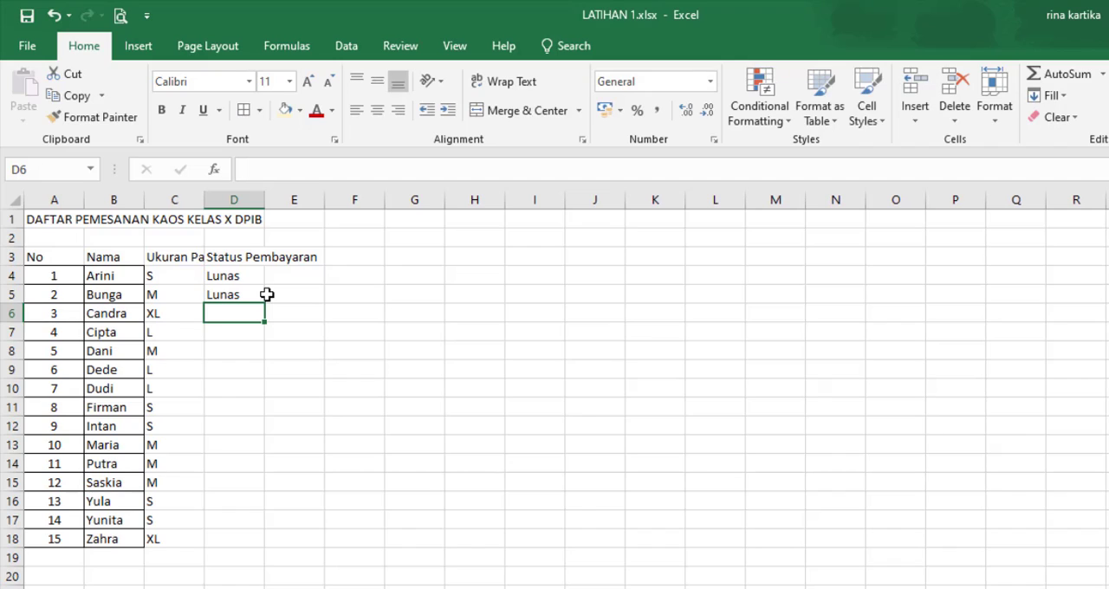
type("Belu")
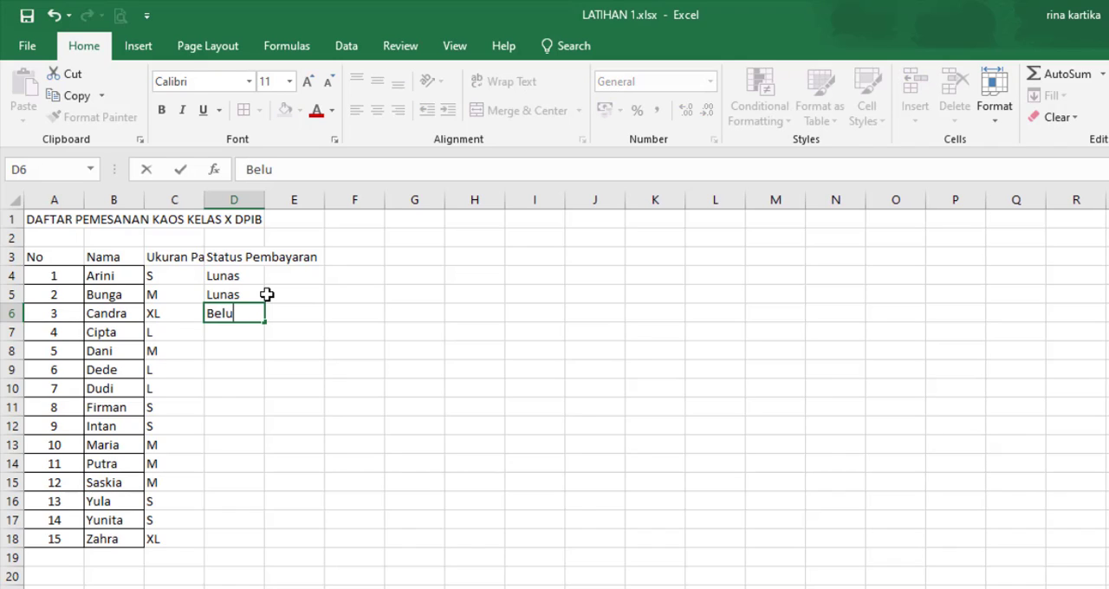
type("m Lunas")
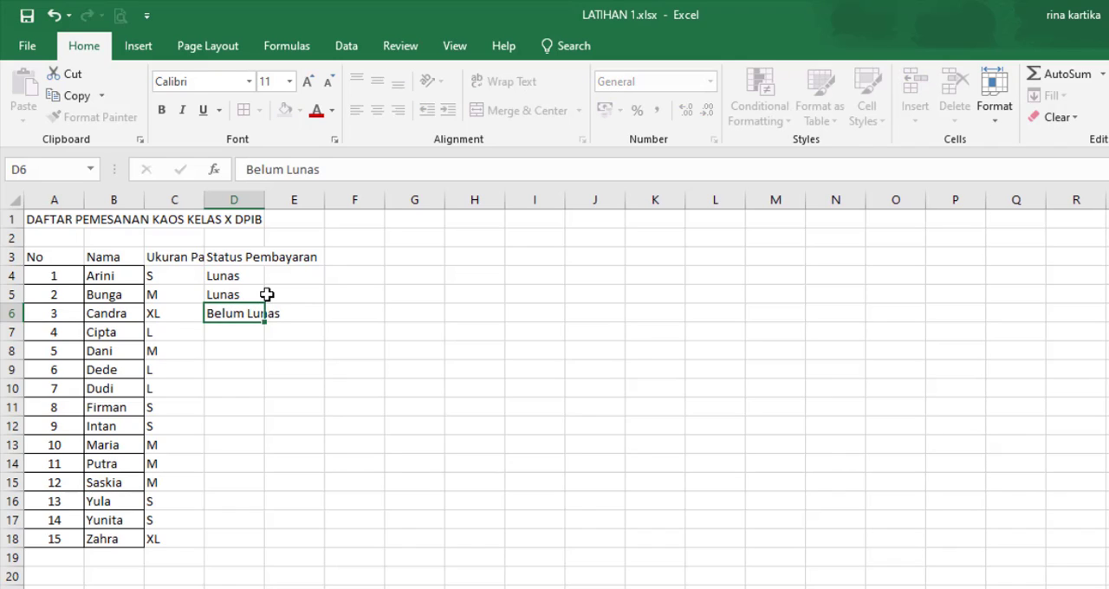
key("Return")
Step: Enter the payment status Lunas in cells D7 to D9
type("L")
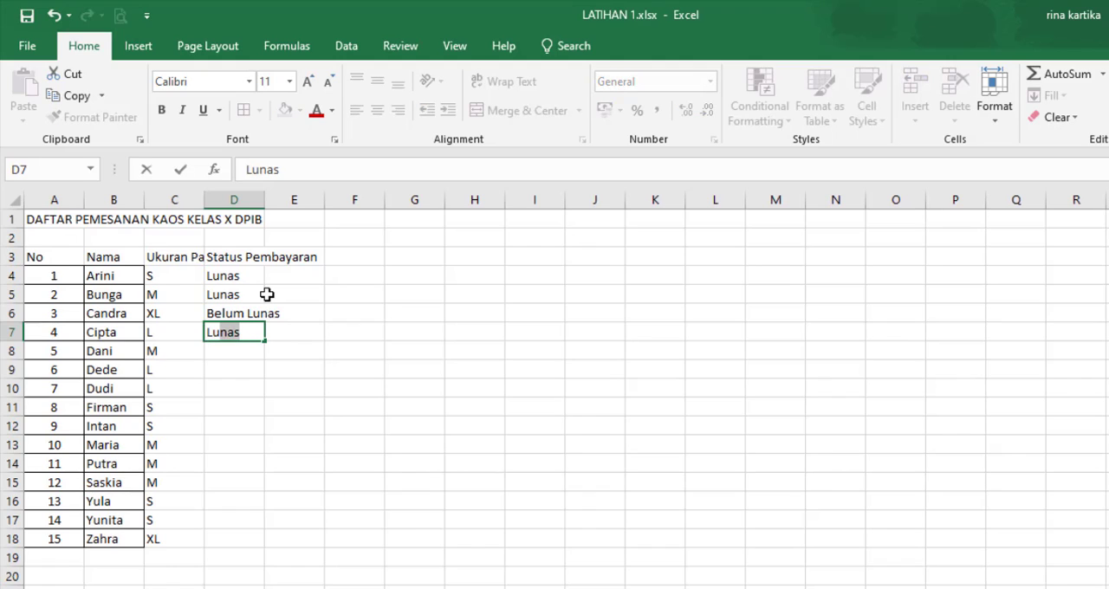
type("u")
key("Return")
type("L")
key("Return")
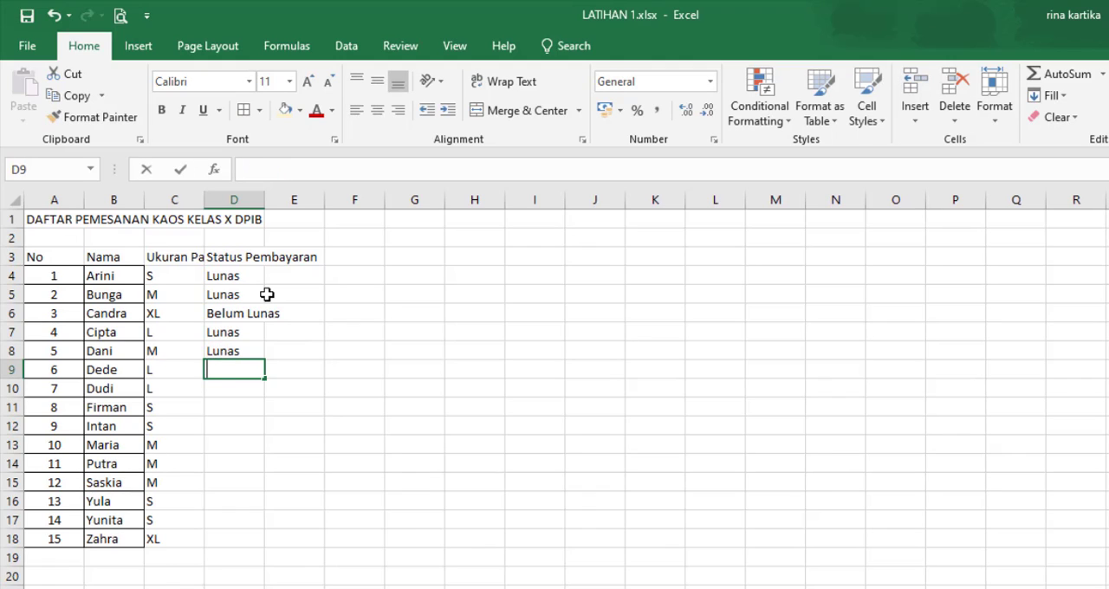
type("Lunas")
key("Return")
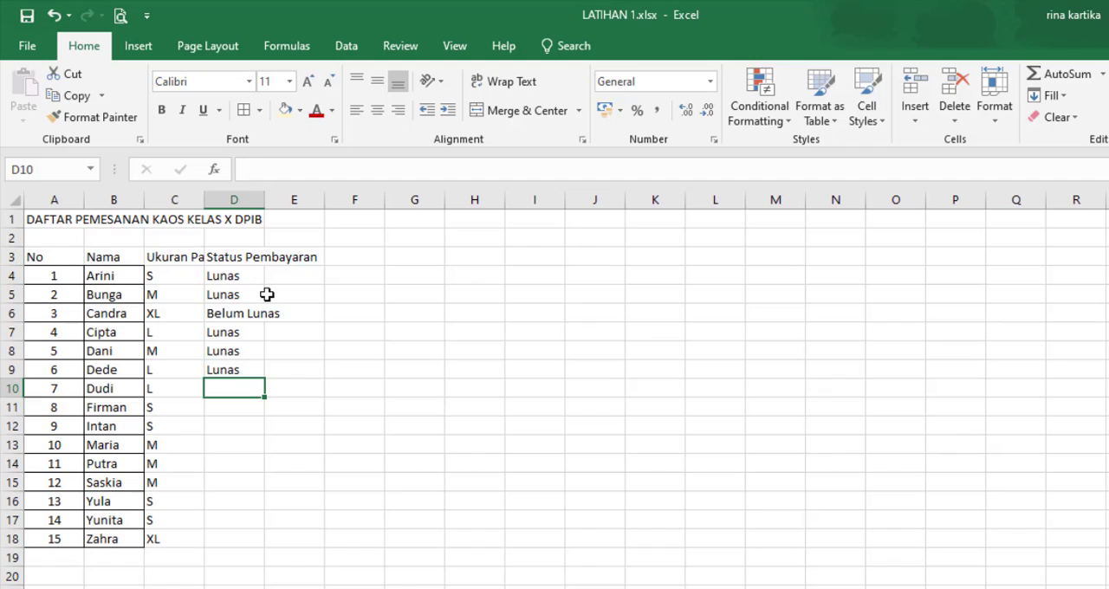
Step: Enter the payment status Belum Lunas in cells D10 to D12
type("Belum Lunas")
key("Return")
type("B")
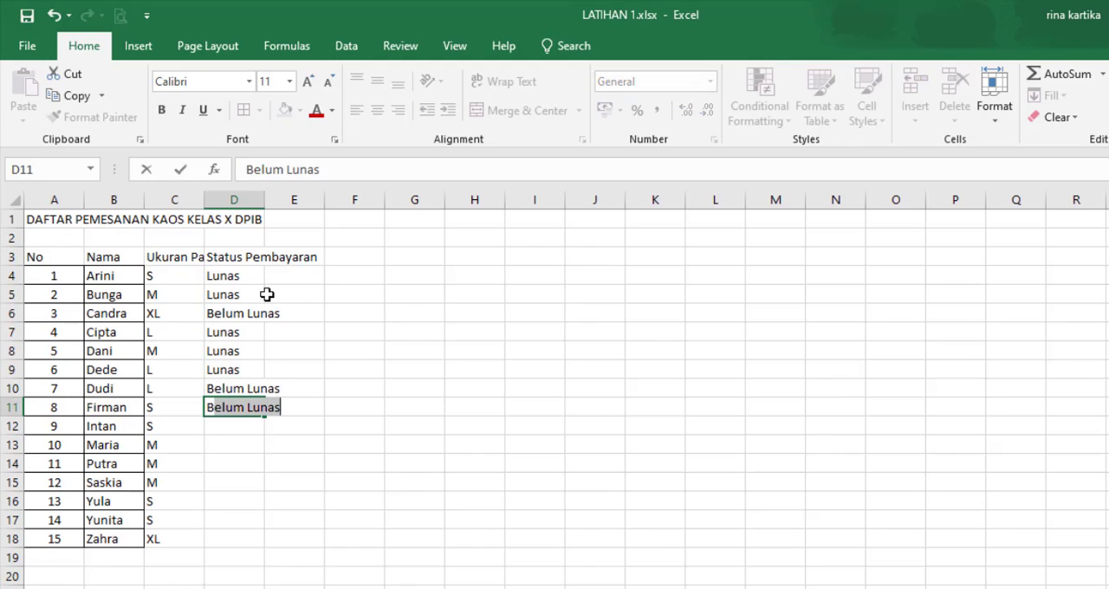
key("Return")
type("Belum Lunas")
key("Return")
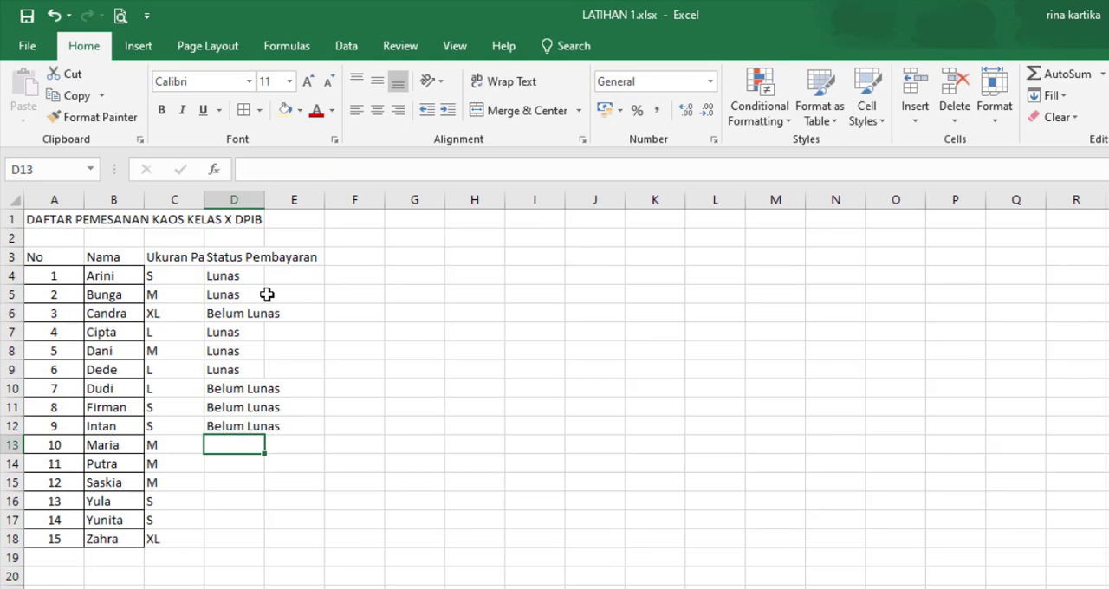
Step: Enter the payment status Lunas in cells D13 to D16
type("L")
key("Return")
type("L")
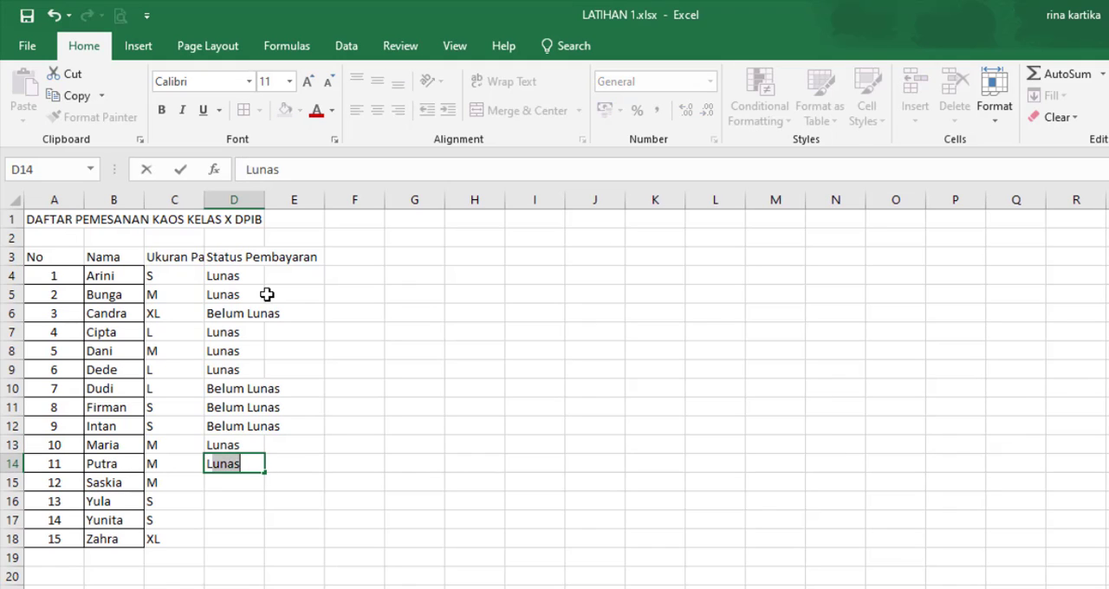
key("Return")
type("L")
key("Return")
type("L")
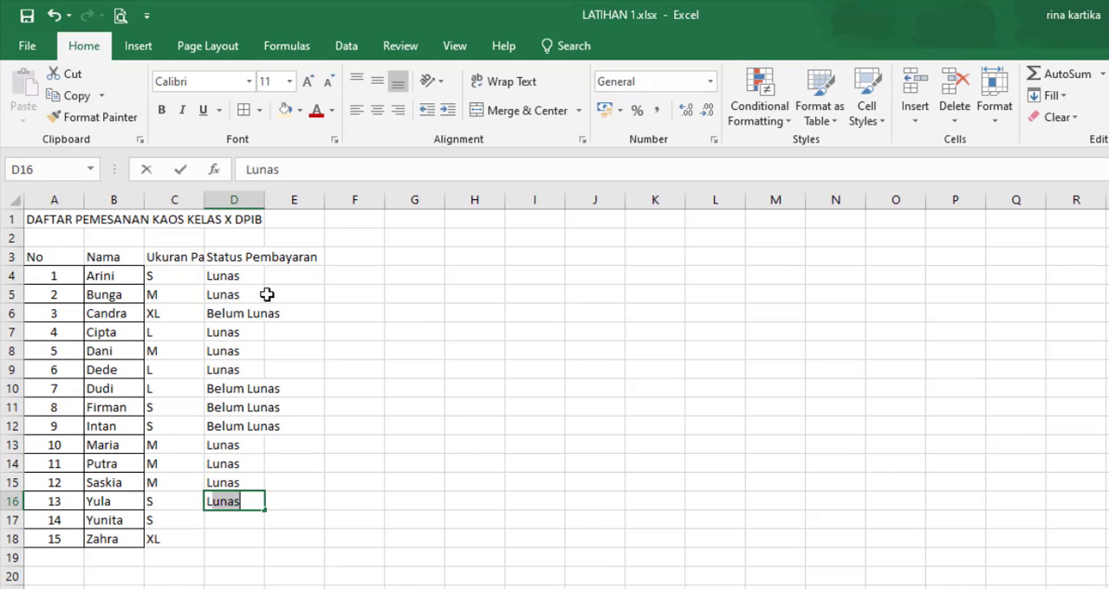
key("Return")
Step: Complete the payment statuses by entering Lunas in cells D17 and D18
type("L")
key("Return")
key("Return")
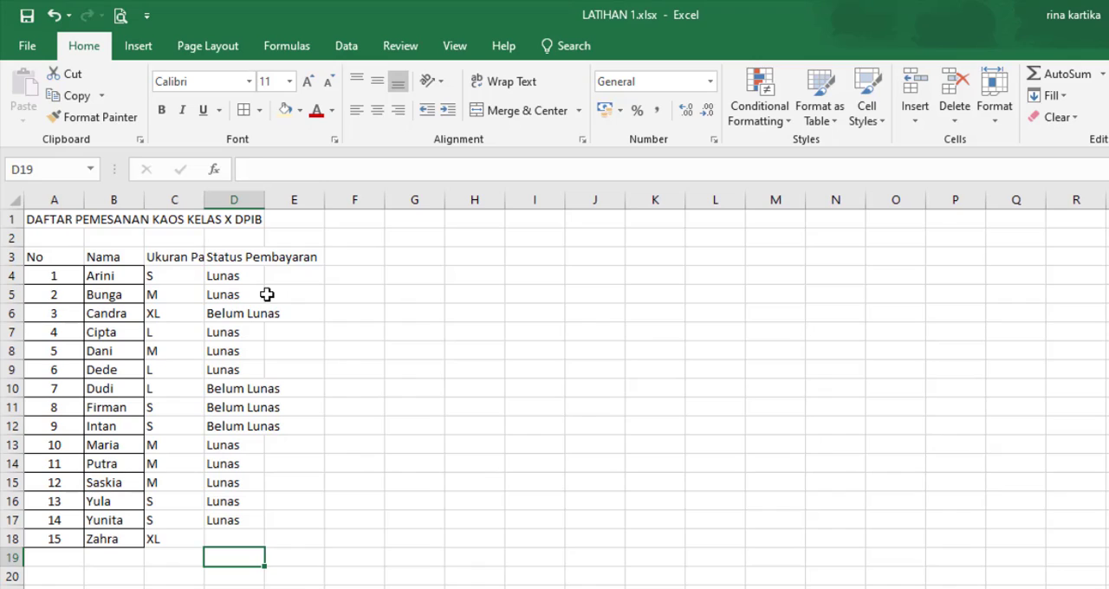
key("Up")
key("Up")
key("Down")
type("L")
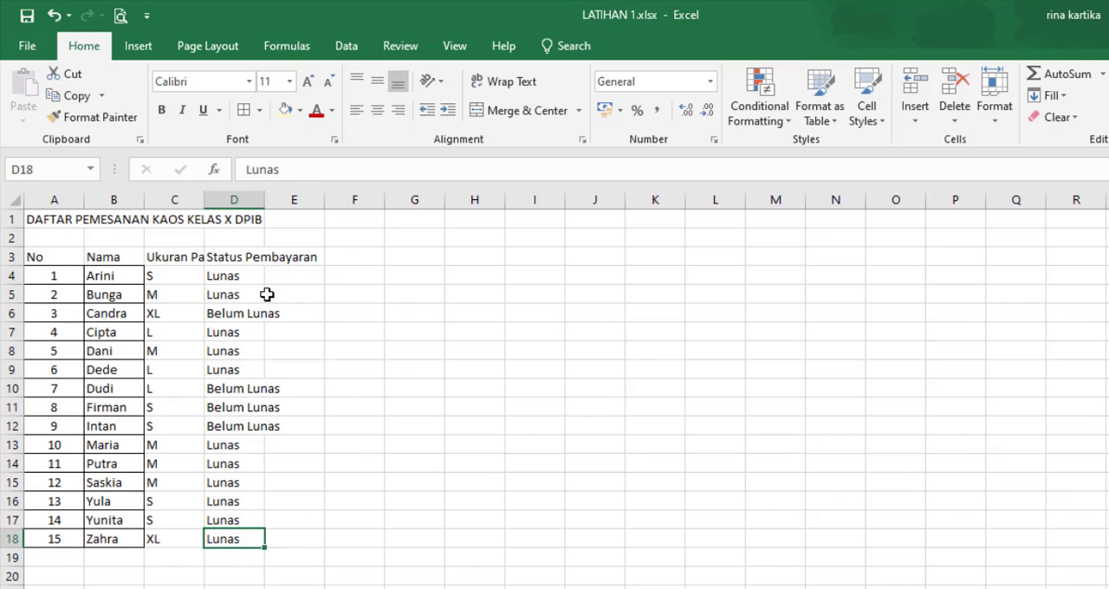
key("Return")
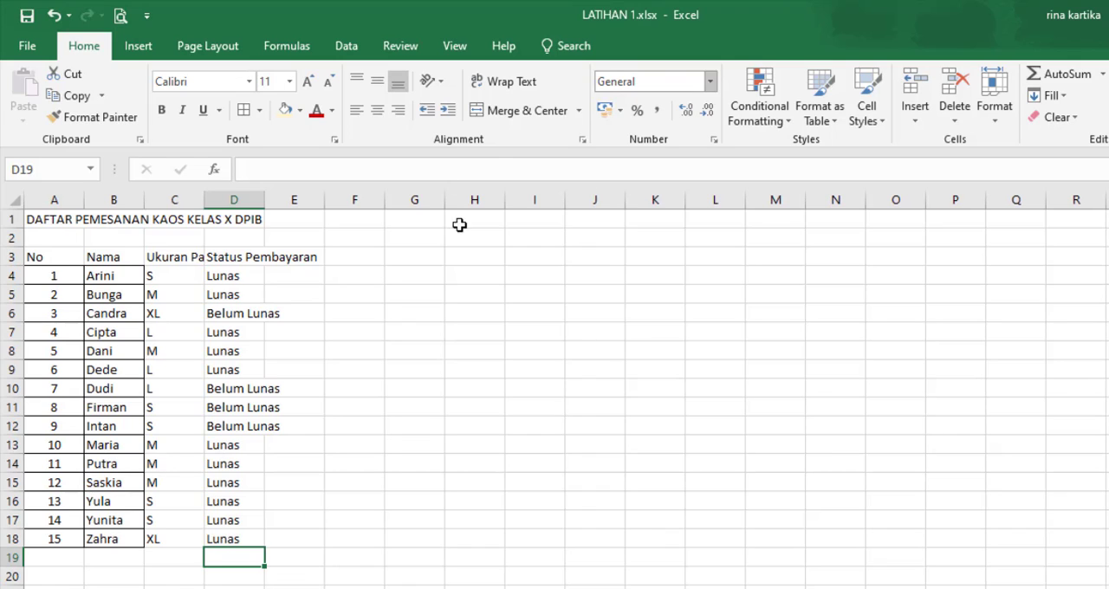
Step: AutoFit the column widths of the order table in A3:D18 to their contents
left_click_drag(40, 259, 224, 550)
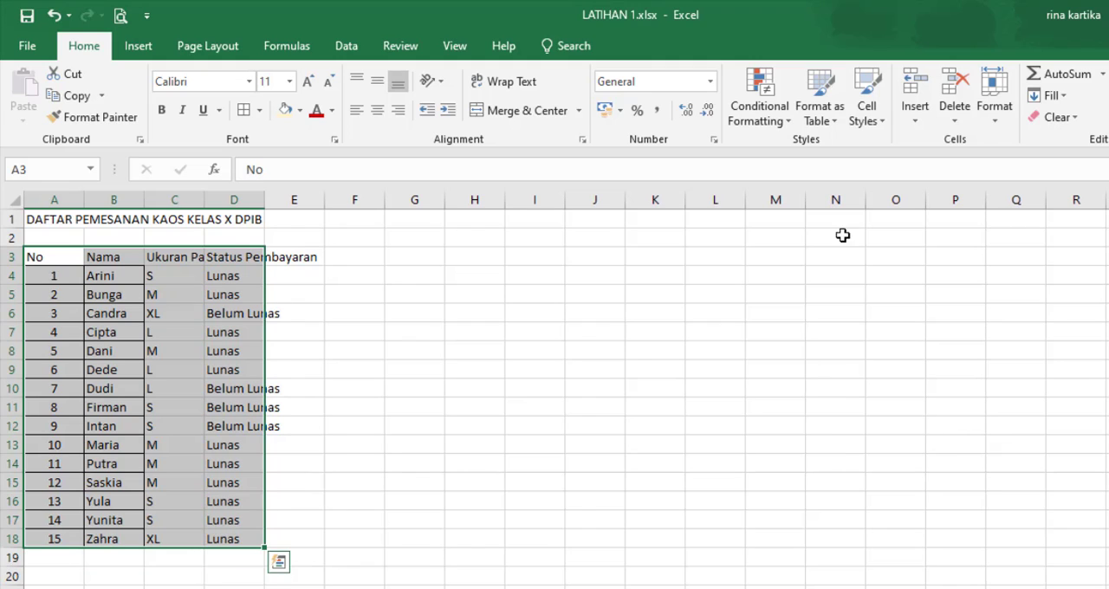
left_click(992, 112)
left_click(1057, 232)
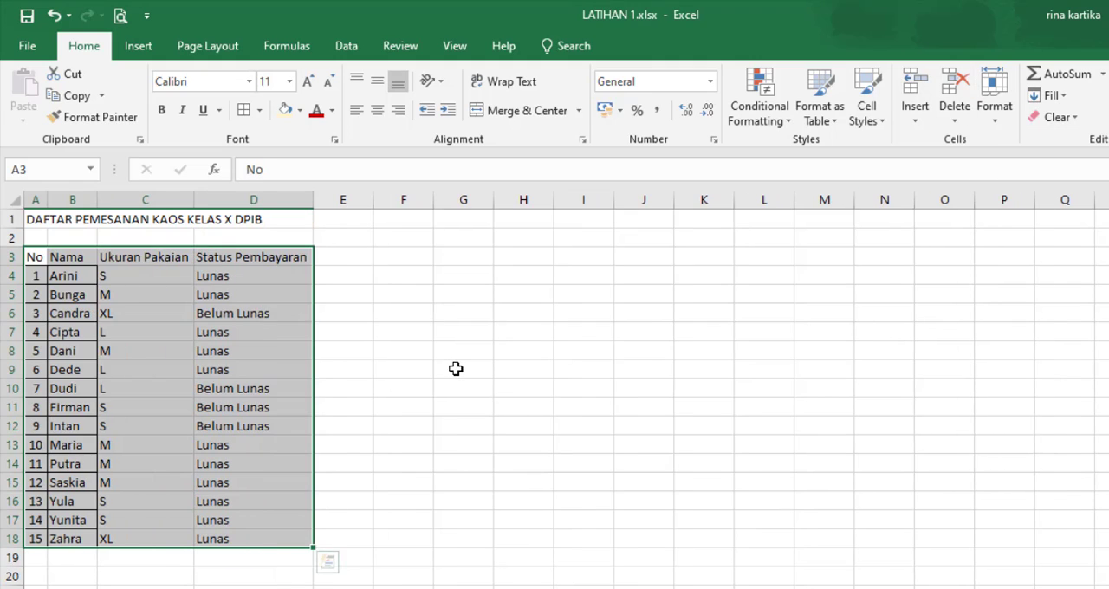
left_click(458, 370)
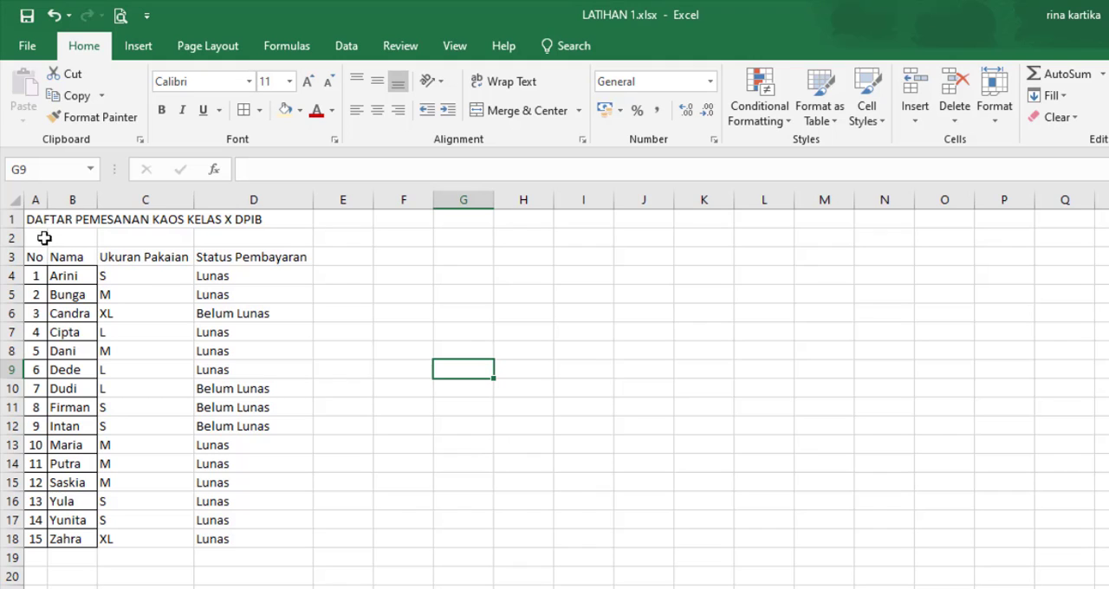
Step: Copy the formatting of the DATA PESERTA KEMAH KELAS X title onto the order list title across A1:D1 with Format Painter
left_click_drag(39, 220, 252, 220)
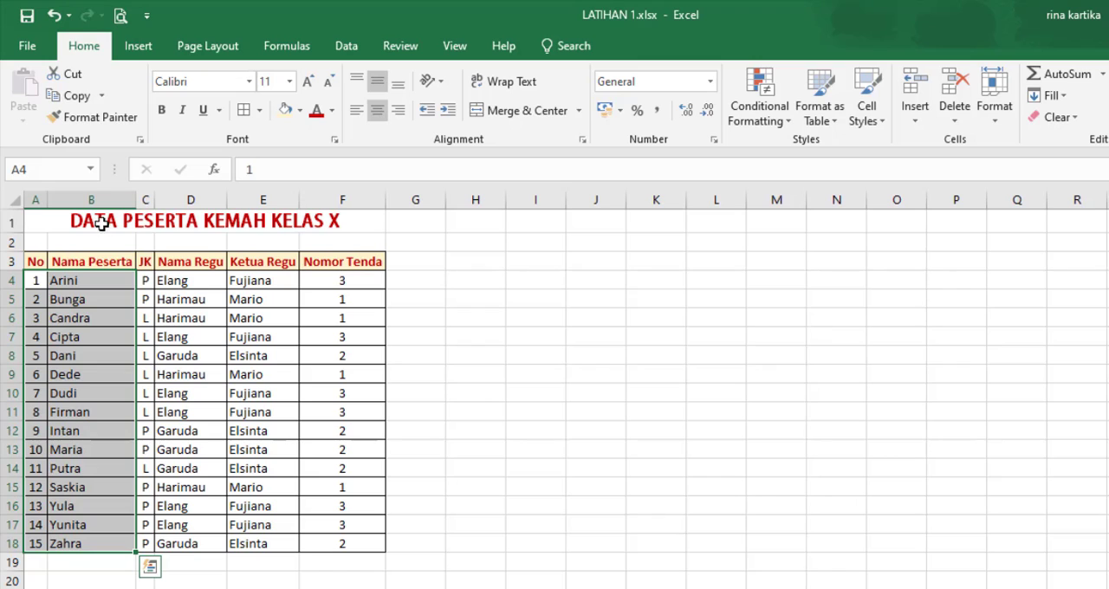
left_click(92, 219)
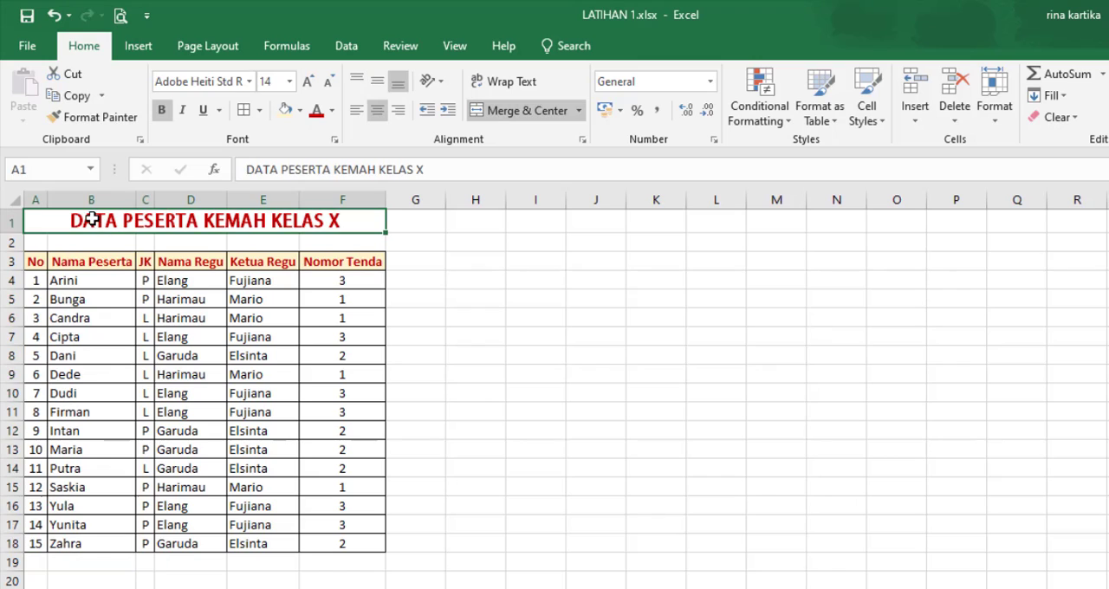
left_click(92, 117)
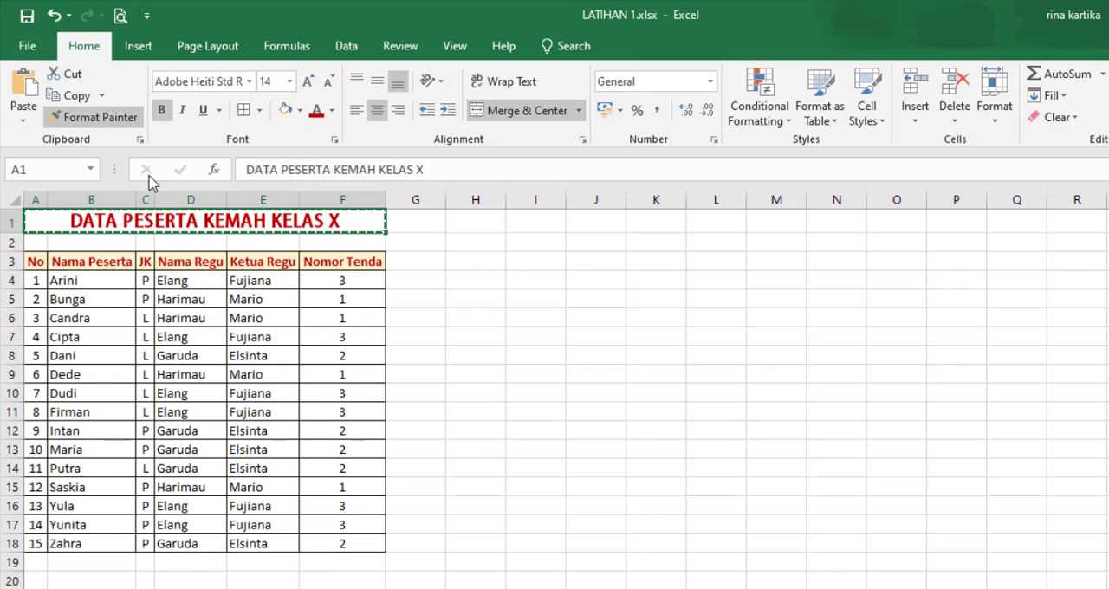
key("ctrl+Page_Down")
left_click_drag(34, 216, 270, 213)
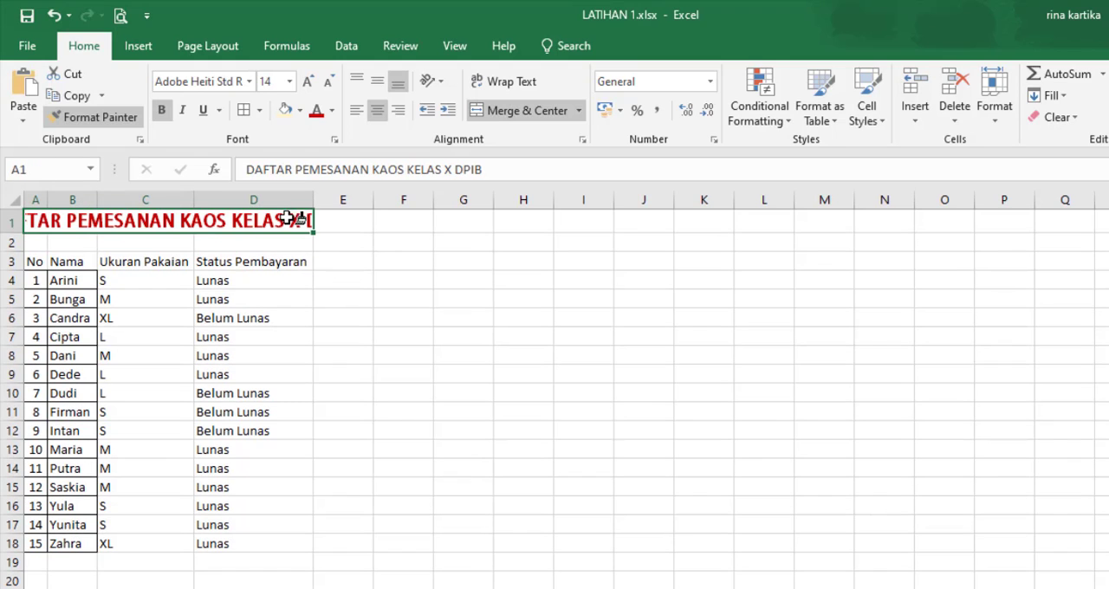
Step: Set the font size of the DAFTAR PEMESANAN KAOS KELAS X DPIB title to 11
left_click(290, 82)
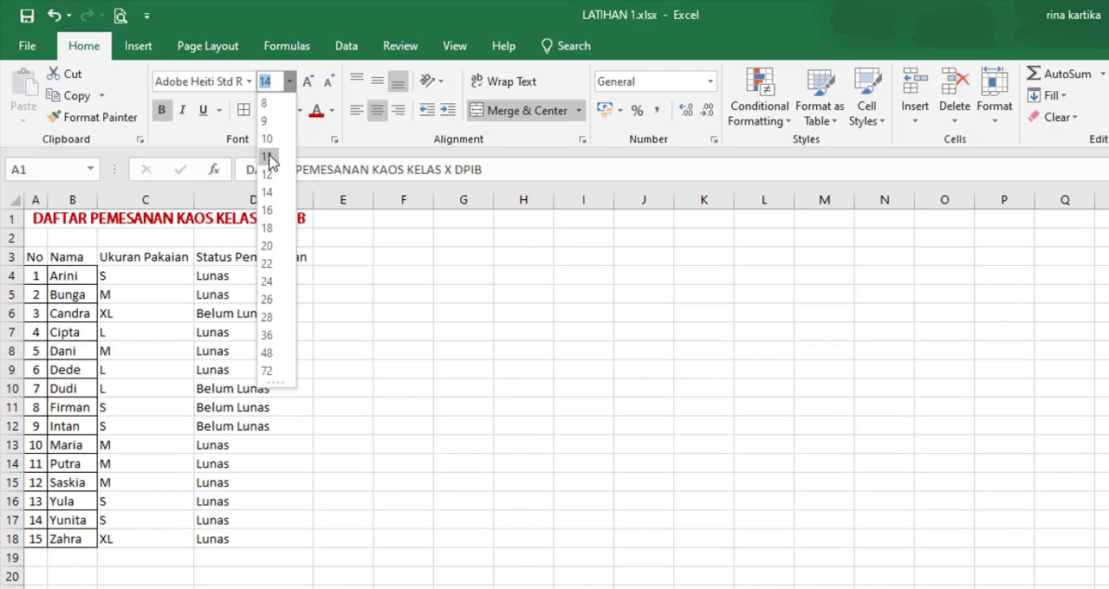
left_click(271, 160)
left_click(345, 365)
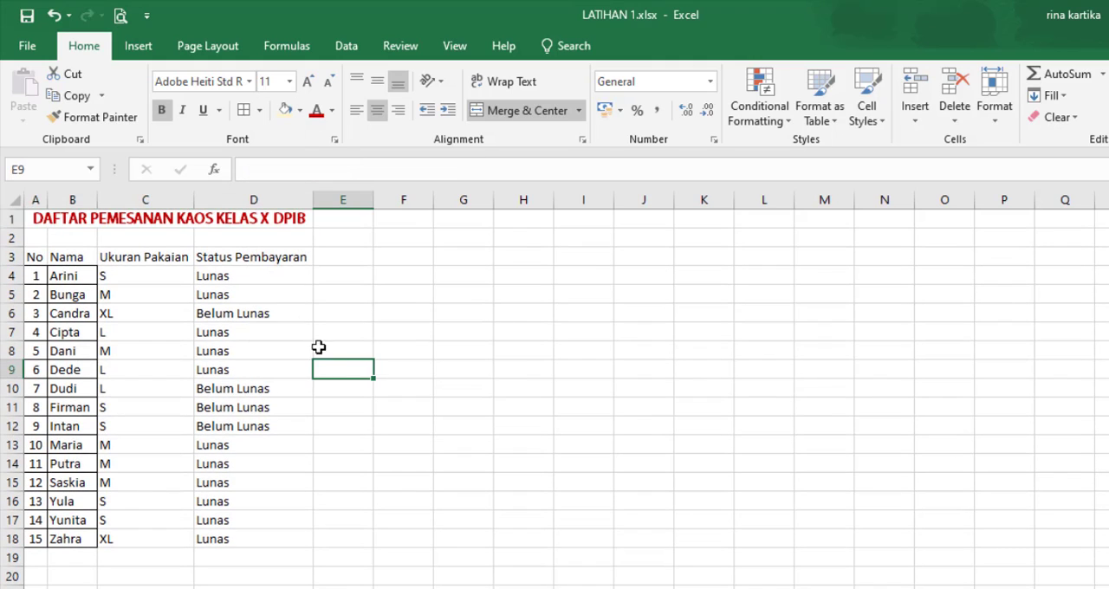
Step: Apply all borders to the order table in A3:D18
left_click_drag(35, 258, 264, 545)
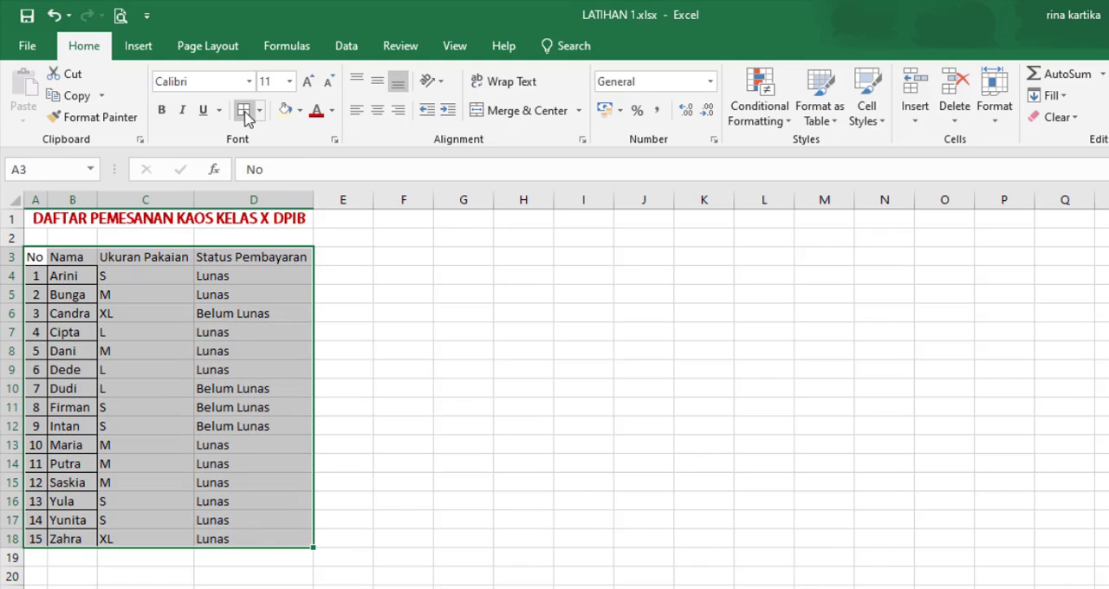
left_click(245, 111)
left_click(384, 404)
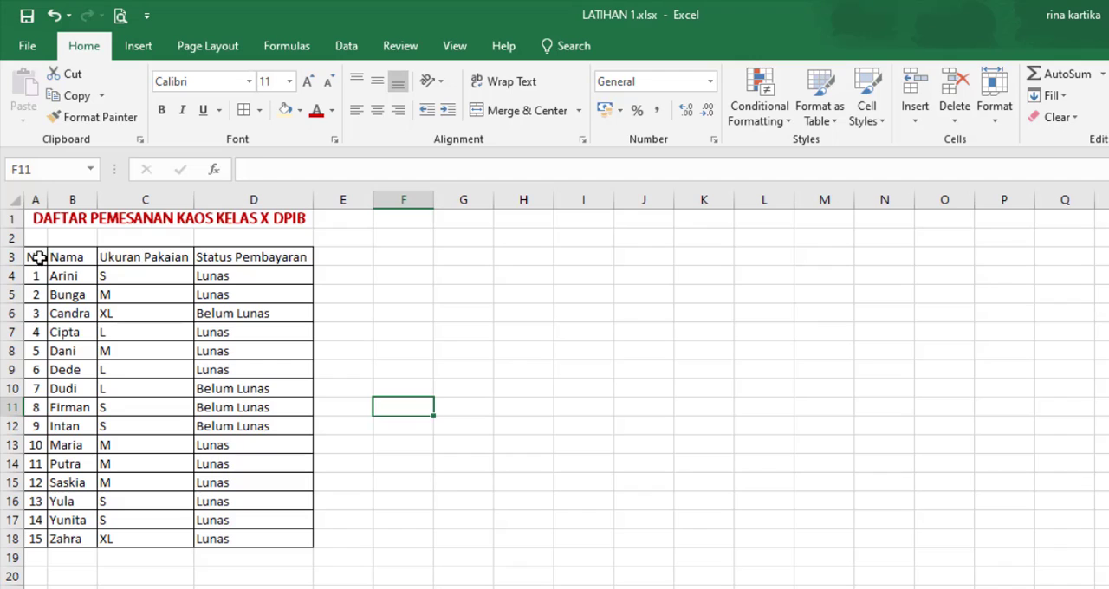
Step: Format the header row A3:D3 with red bold text and a light yellow fill
left_click_drag(35, 257, 239, 257)
left_click(317, 111)
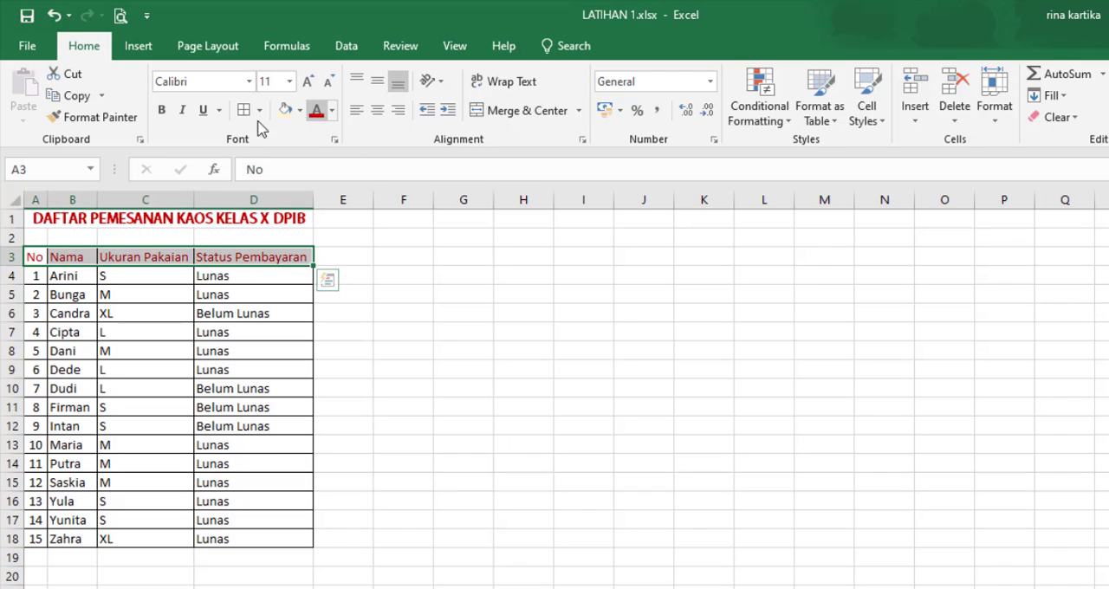
left_click(161, 111)
left_click(285, 110)
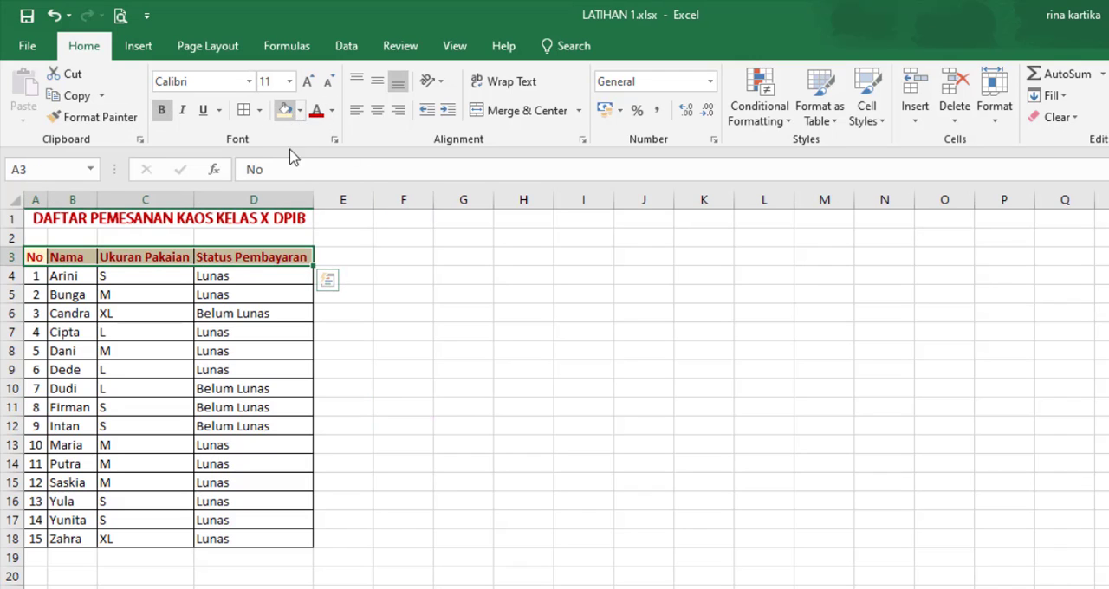
left_click(381, 387)
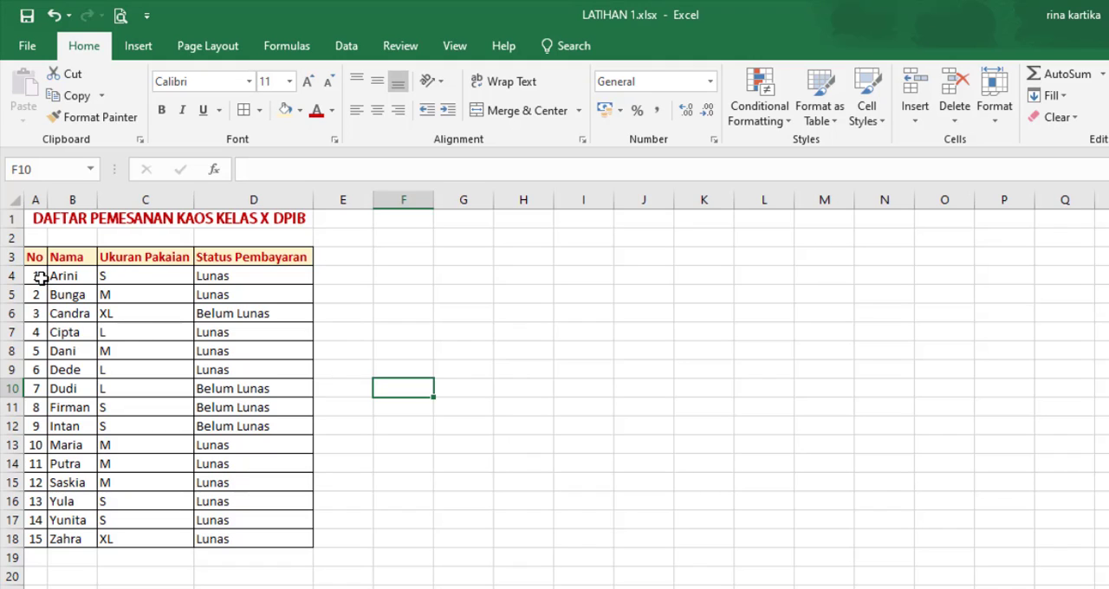
Step: Center the contents of the whole order table in A3:D18 horizontally
left_click_drag(39, 276, 268, 537)
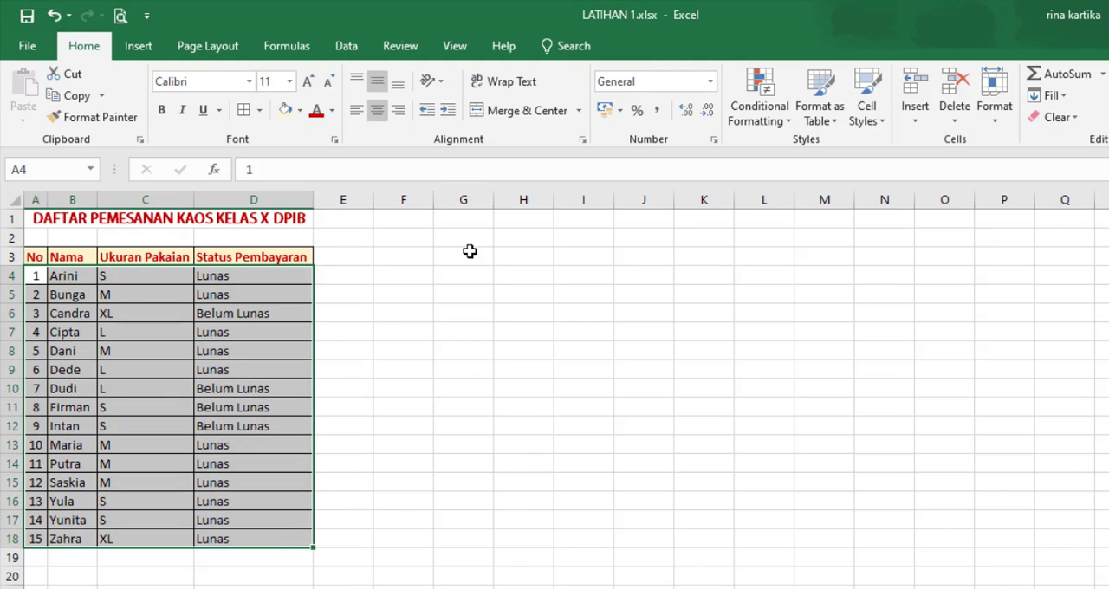
left_click_drag(251, 528, 257, 543)
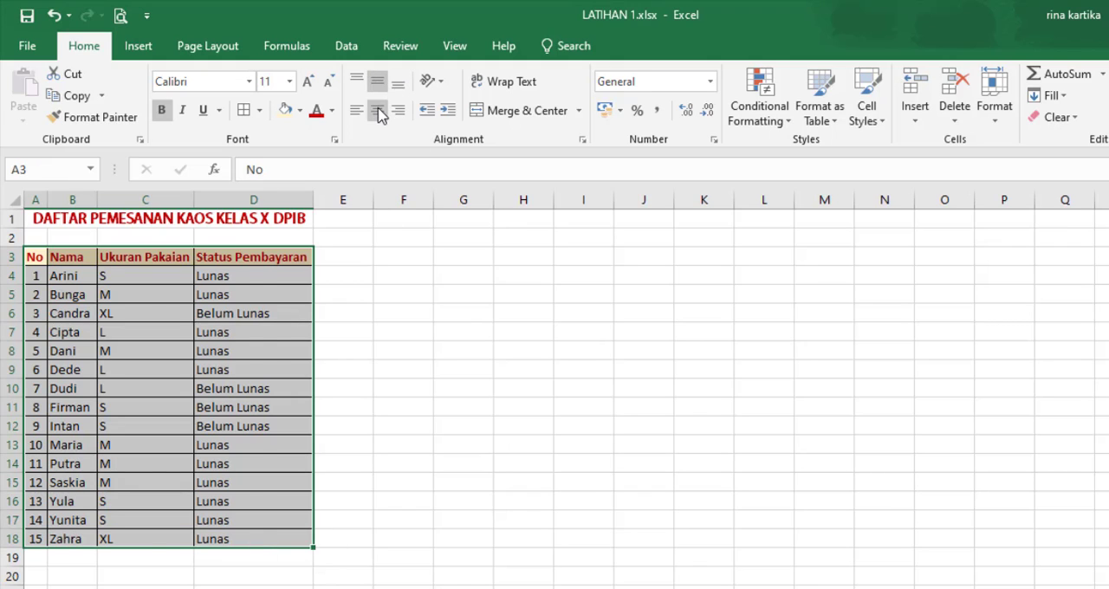
left_click(377, 110)
left_click(448, 368)
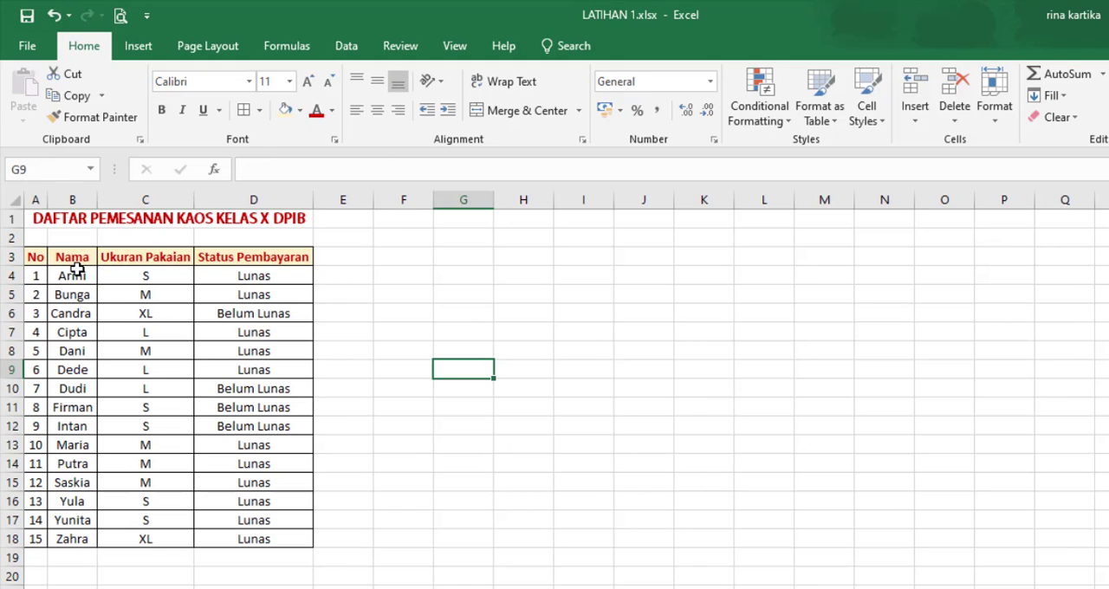
Step: Left-align the names in B4:B18 and the payment statuses in D4:D18
left_click_drag(76, 270, 73, 539)
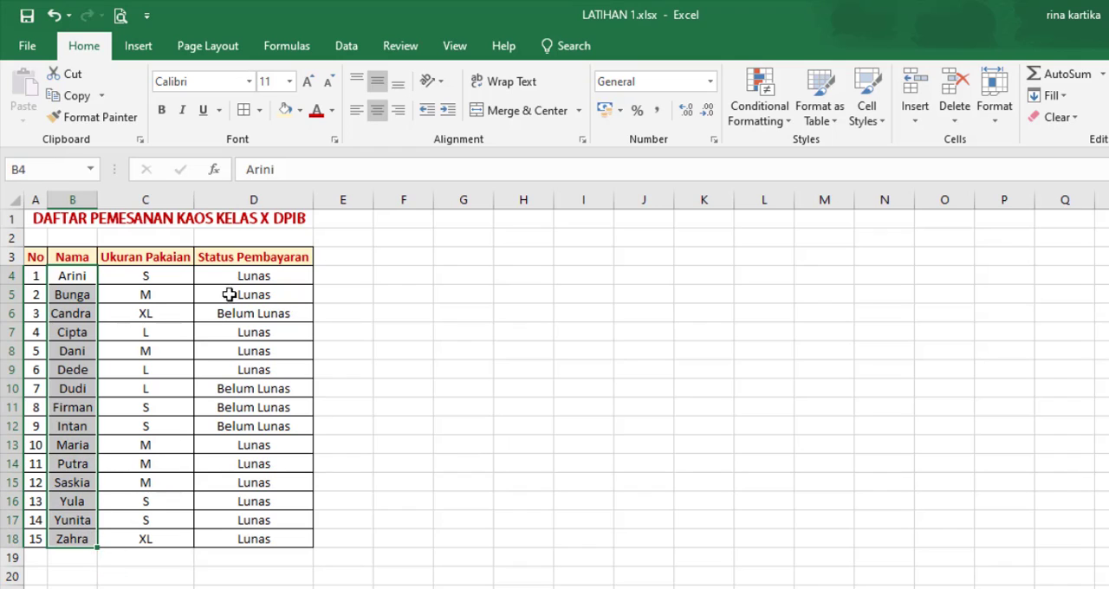
left_click_drag(235, 276, 265, 539)
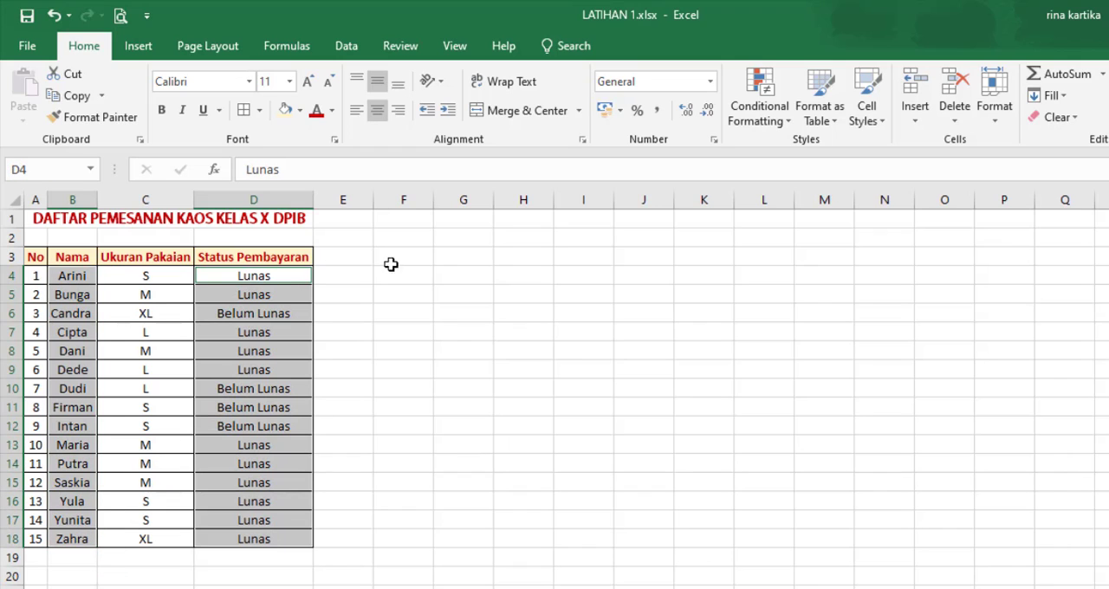
left_click(356, 110)
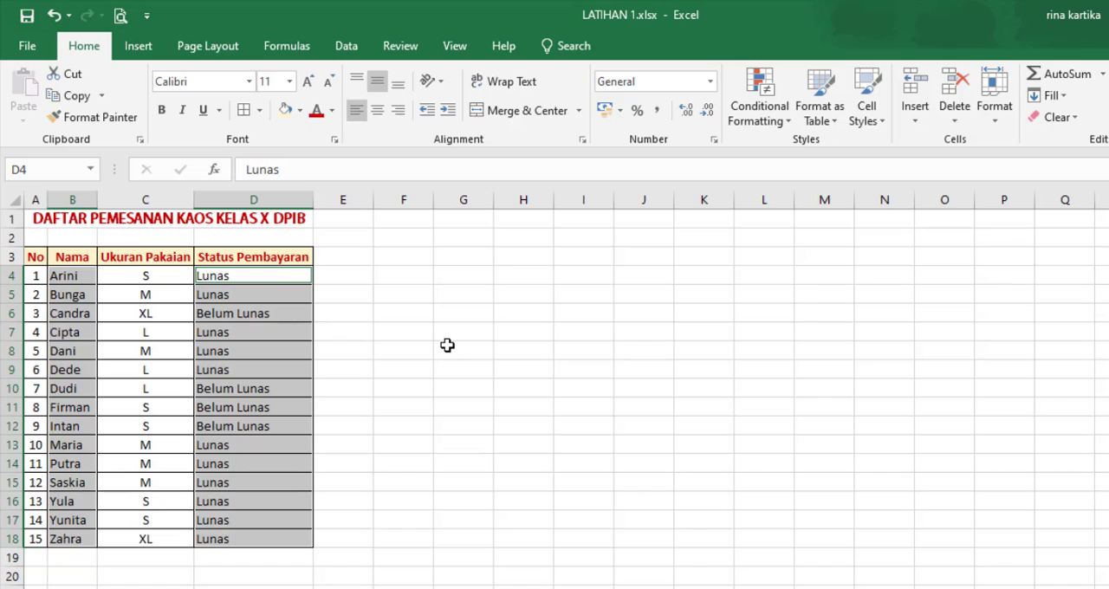
left_click(448, 345)
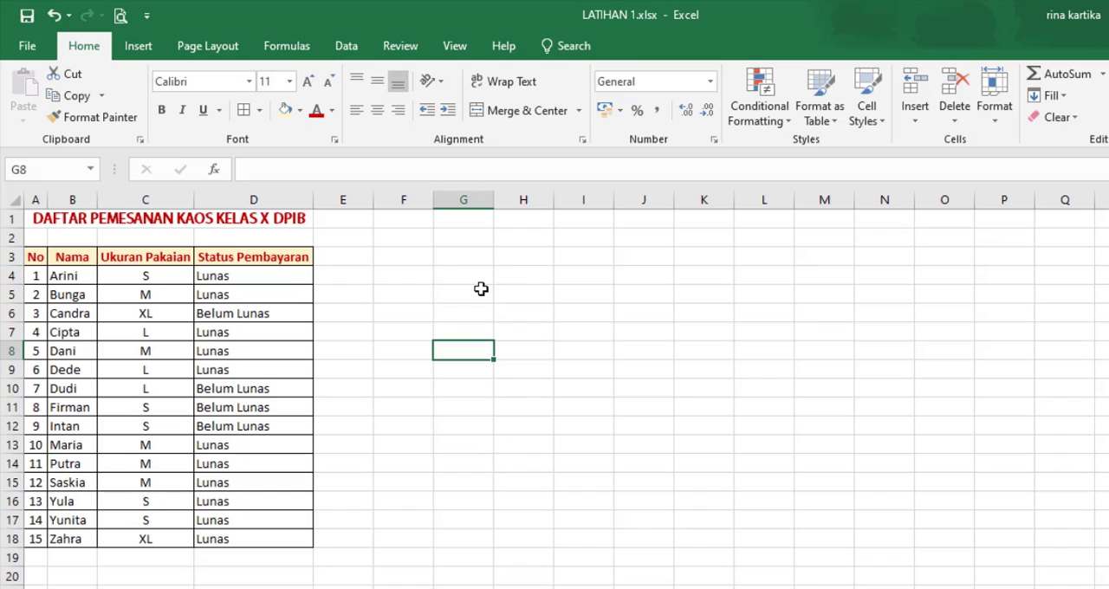
Step: Start a custom sort on the order table A3:D18, keeping Cell Values, and open the custom lists for its sort order
left_click(40, 259)
left_click_drag(40, 259, 269, 543)
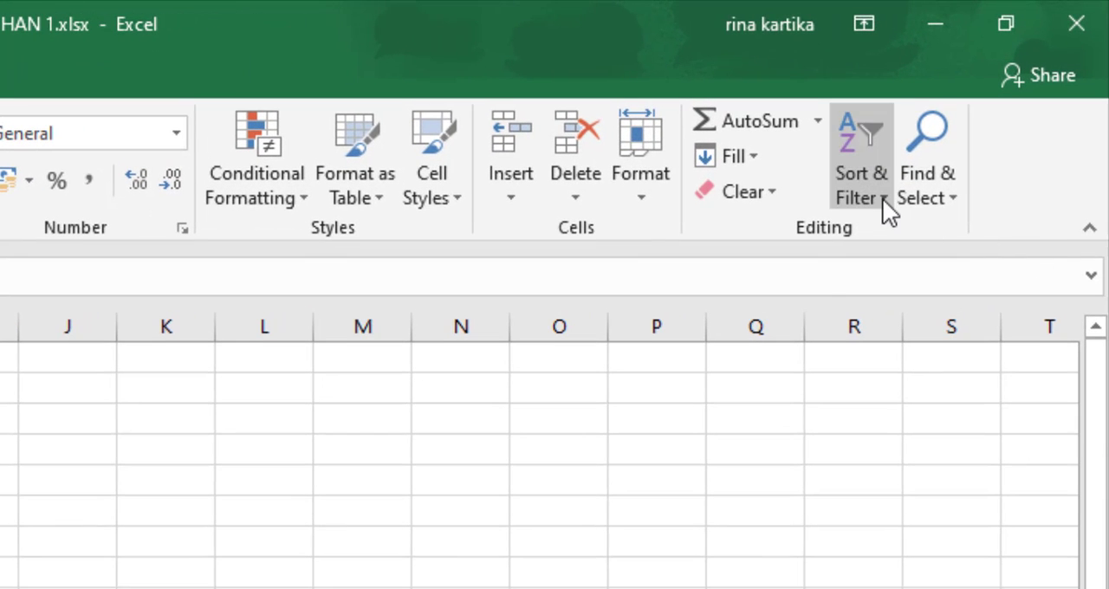
left_click(882, 198)
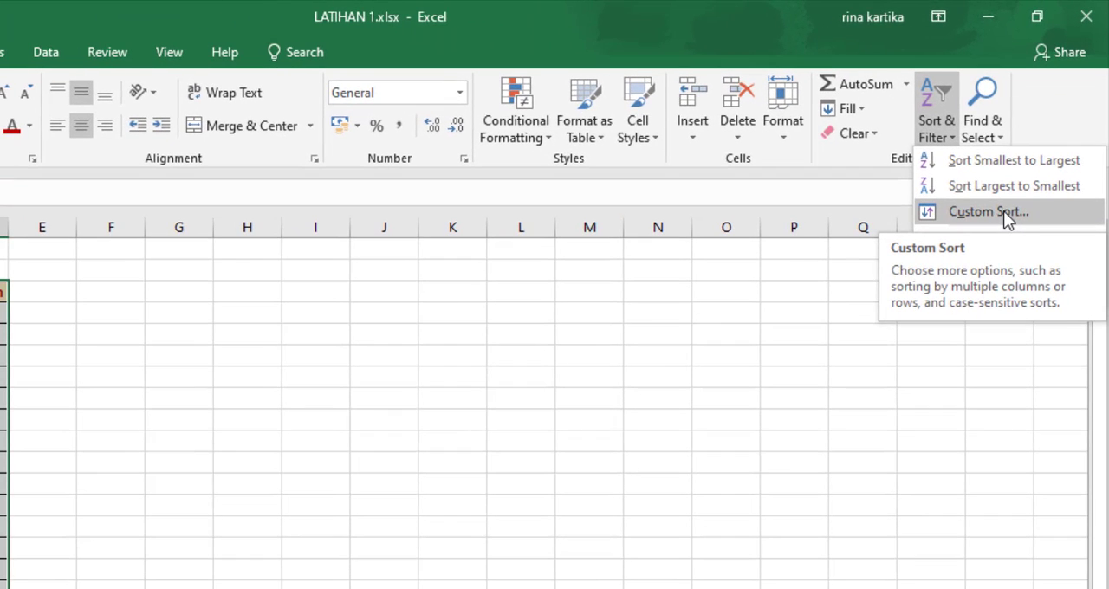
left_click(1004, 210)
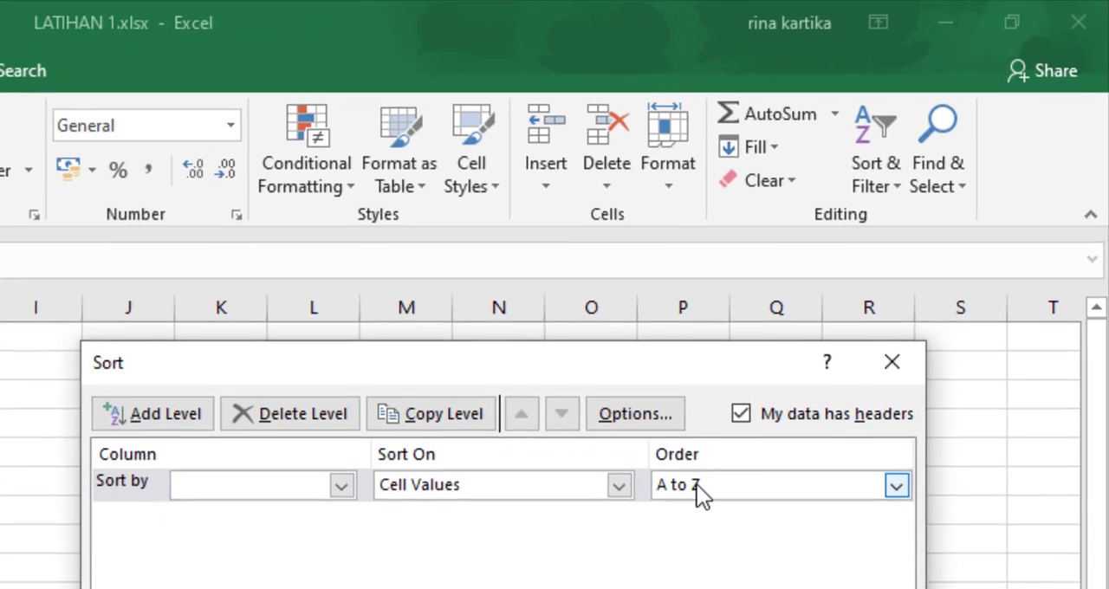
left_click(803, 361)
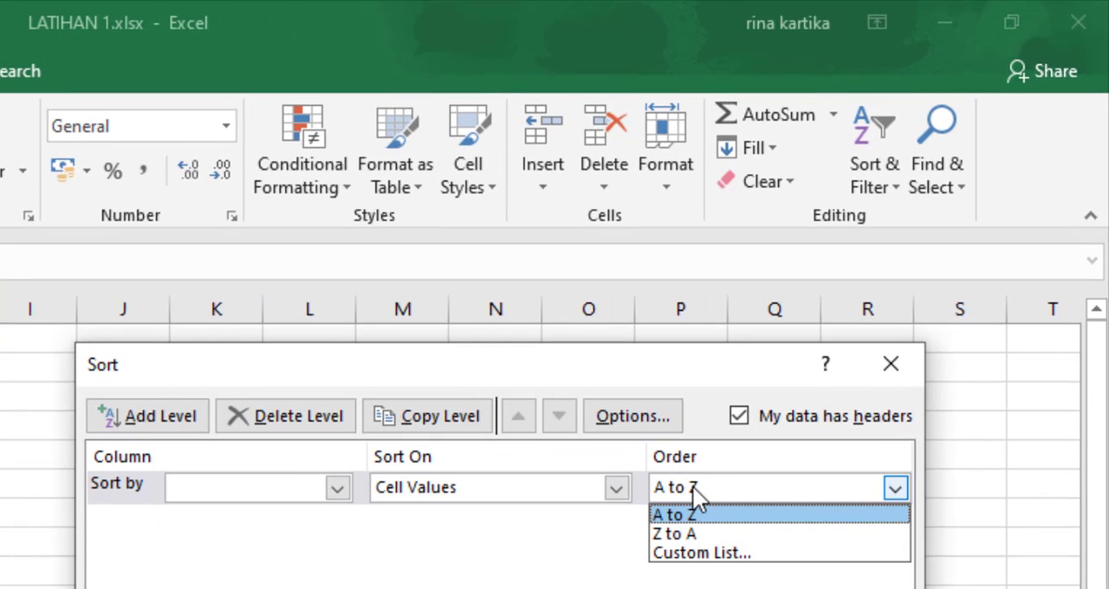
left_click(618, 488)
left_click(617, 488)
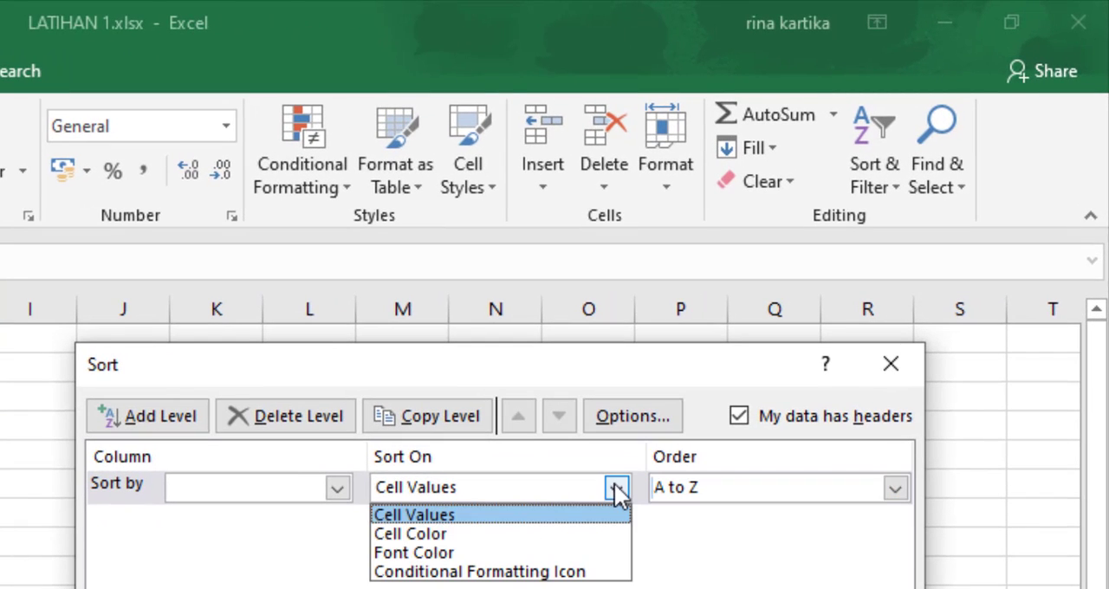
left_click(667, 572)
left_click(694, 488)
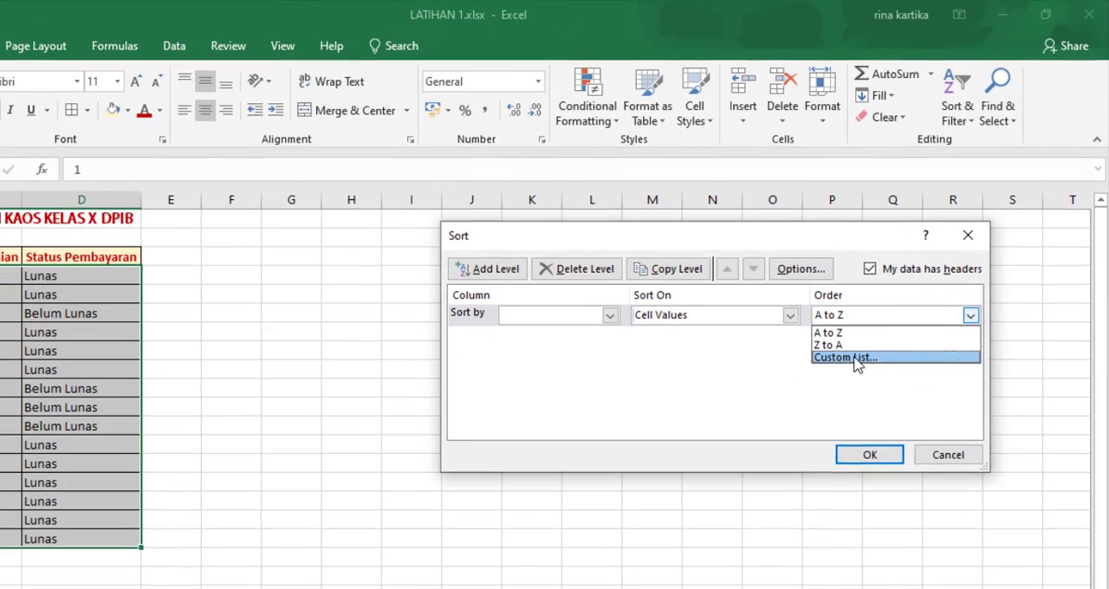
left_click(715, 555)
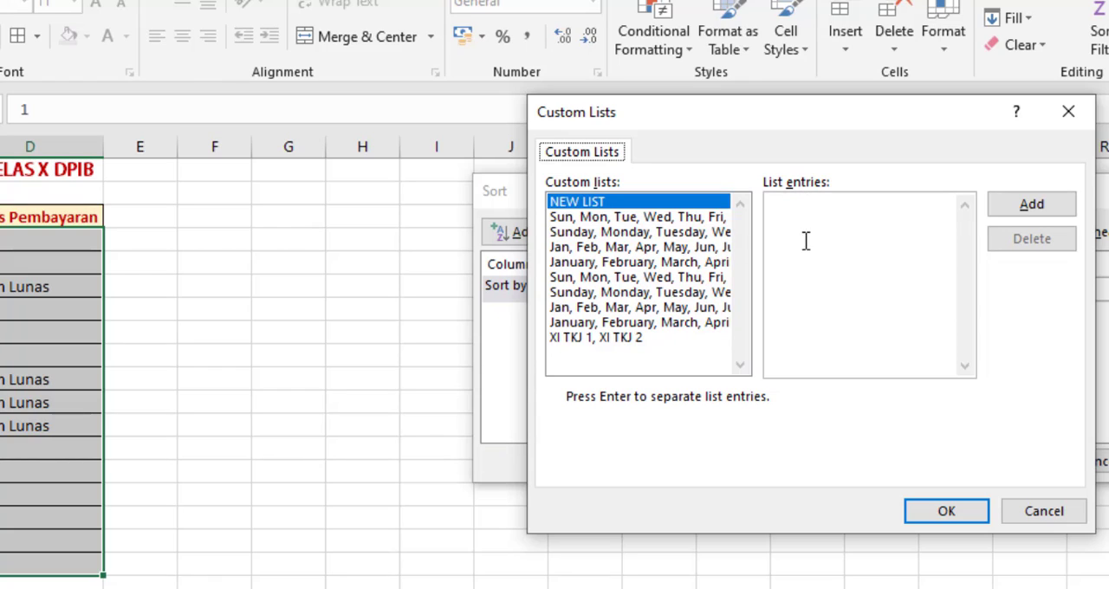
left_click(1038, 210)
type("A, M, L, XL")
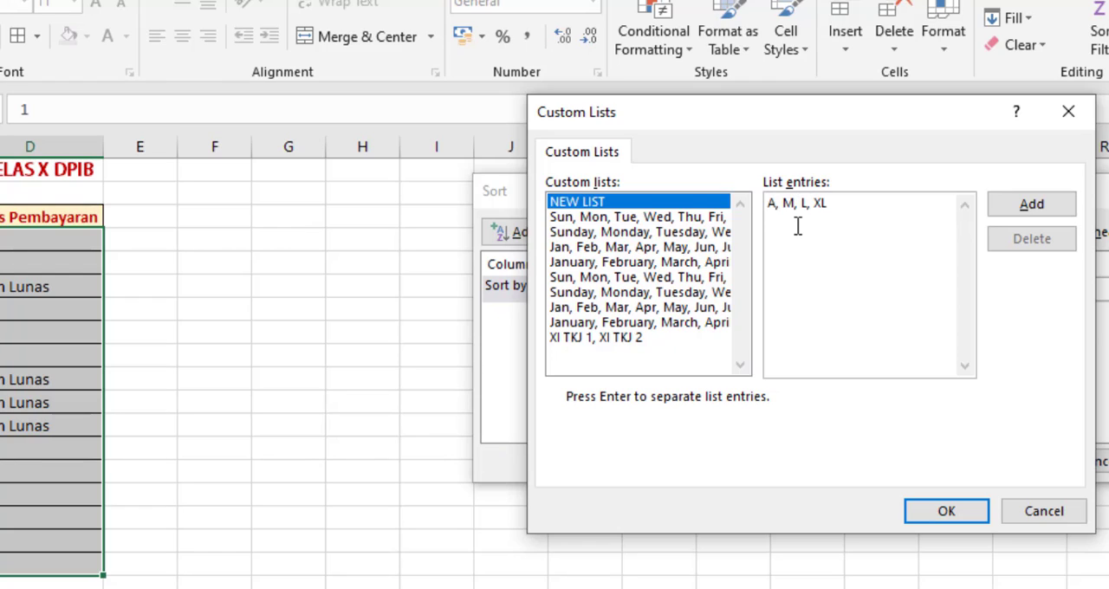
left_click(1032, 205)
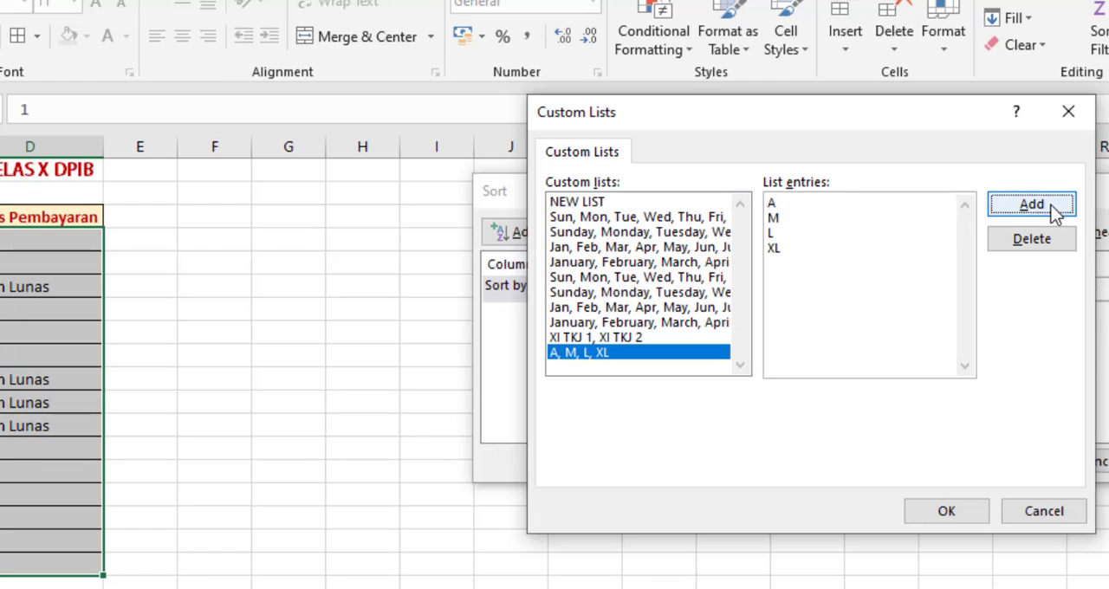
left_click(1034, 247)
left_click(468, 399)
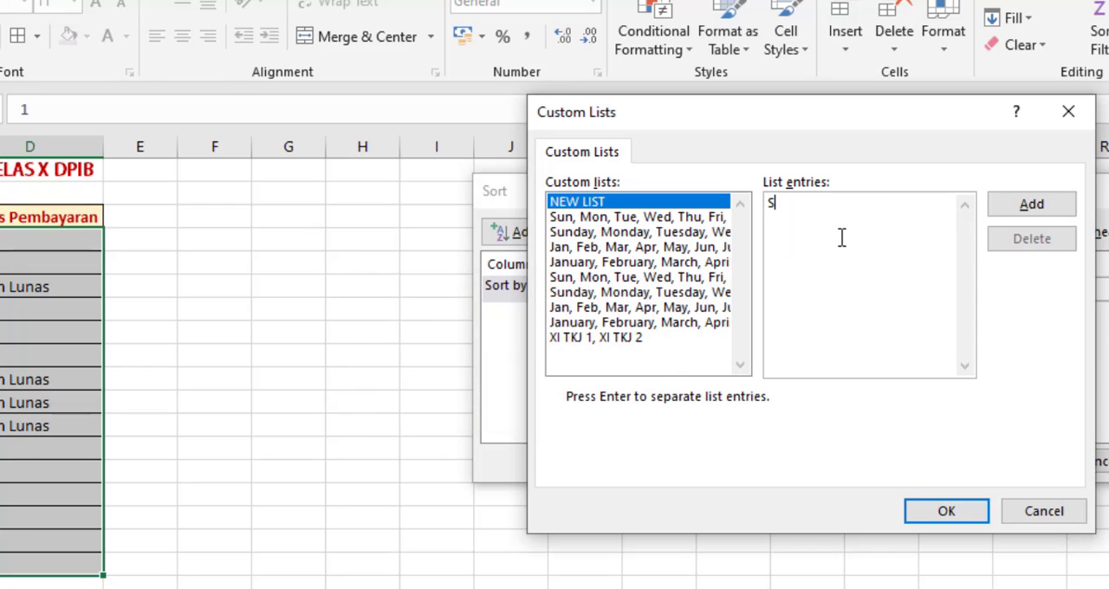
Step: Add a new custom list with the entries S, M, L, XL and use it as the sort order
type(", M, L,XL")
left_click(1011, 207)
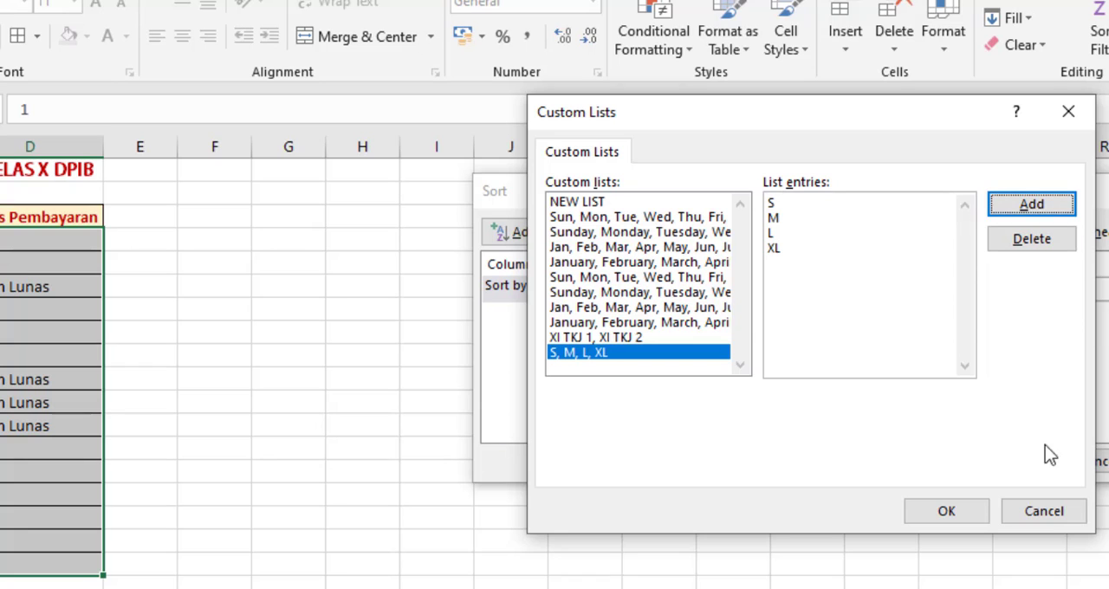
left_click(961, 511)
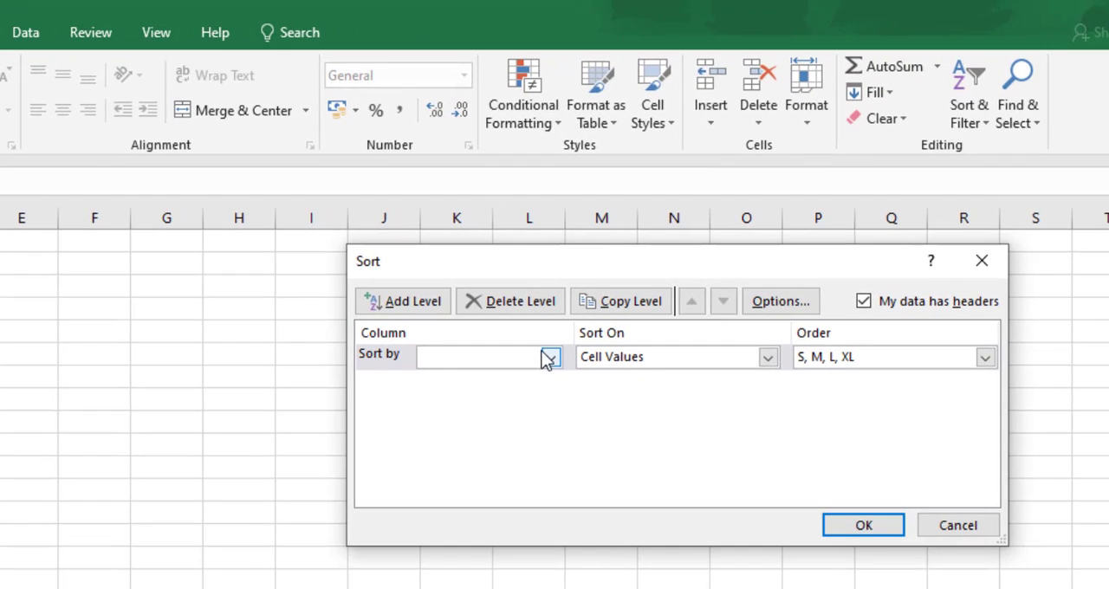
Step: Sort the order table by Ukuran Pakaian on Cell Values in the order S, M, L, XL
left_click(549, 358)
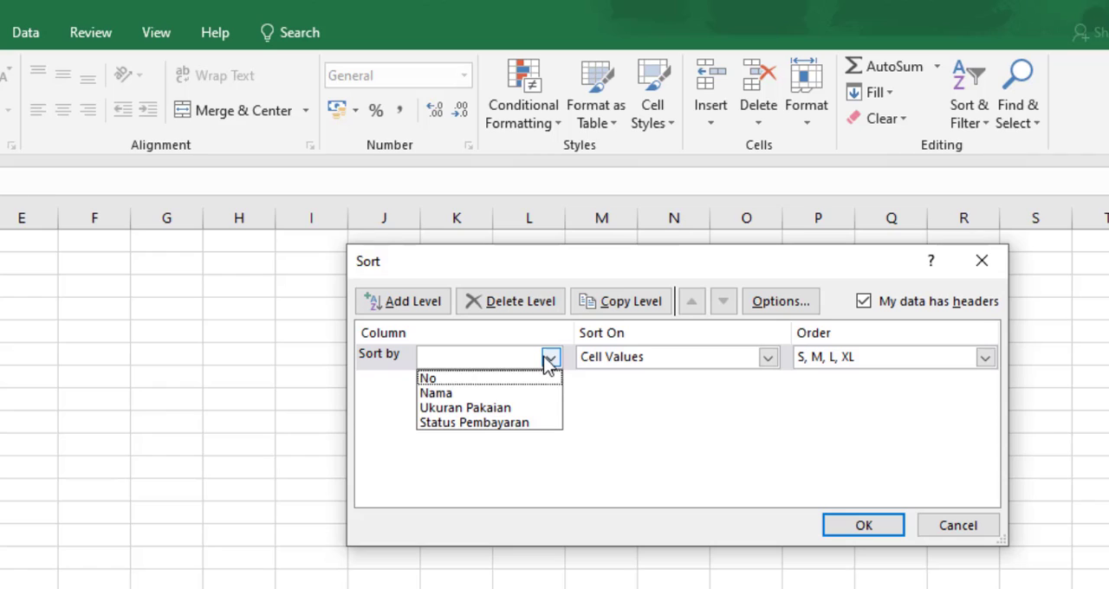
left_click(508, 407)
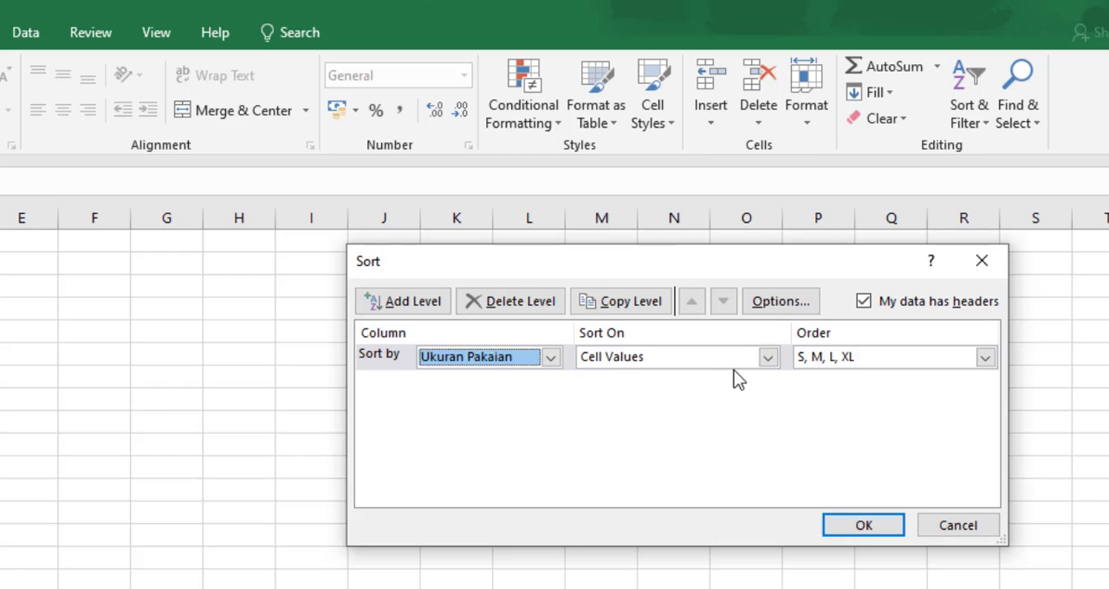
left_click(733, 364)
left_click(669, 380)
left_click(858, 356)
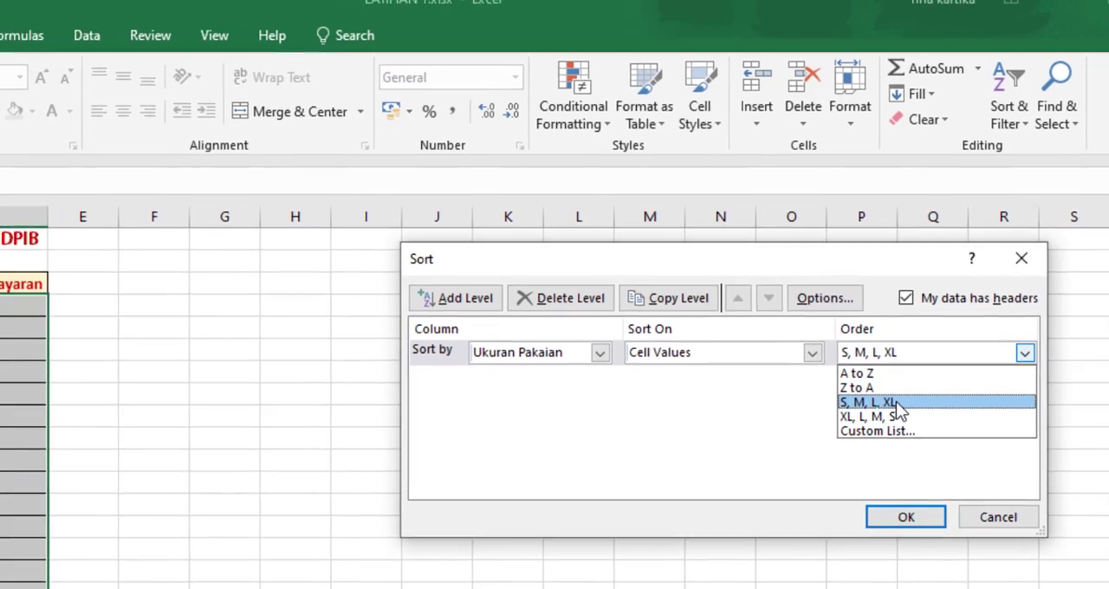
left_click(851, 409)
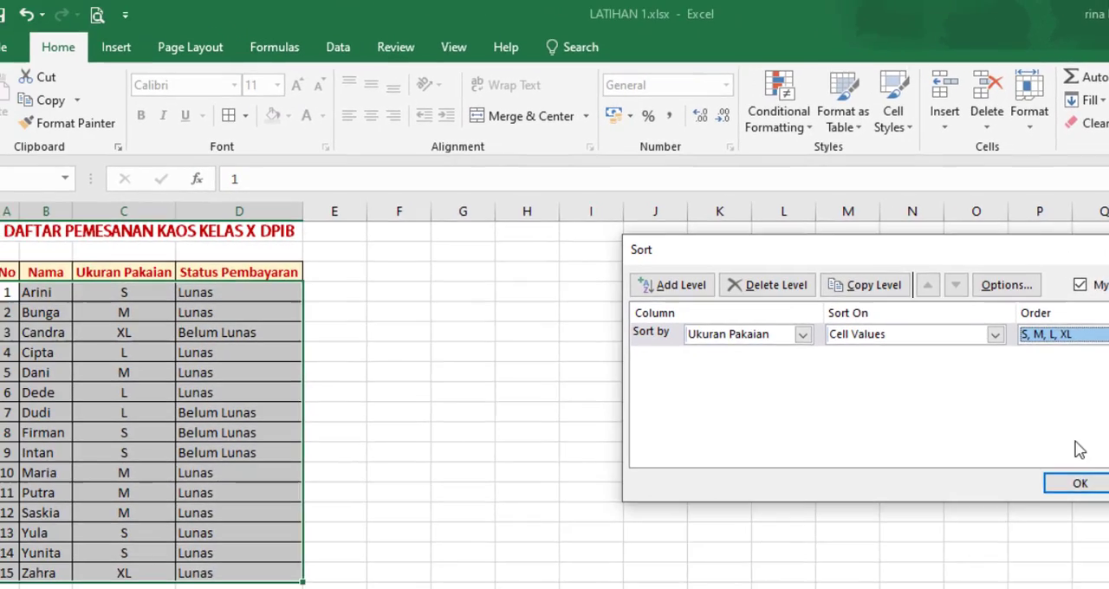
left_click(1096, 482)
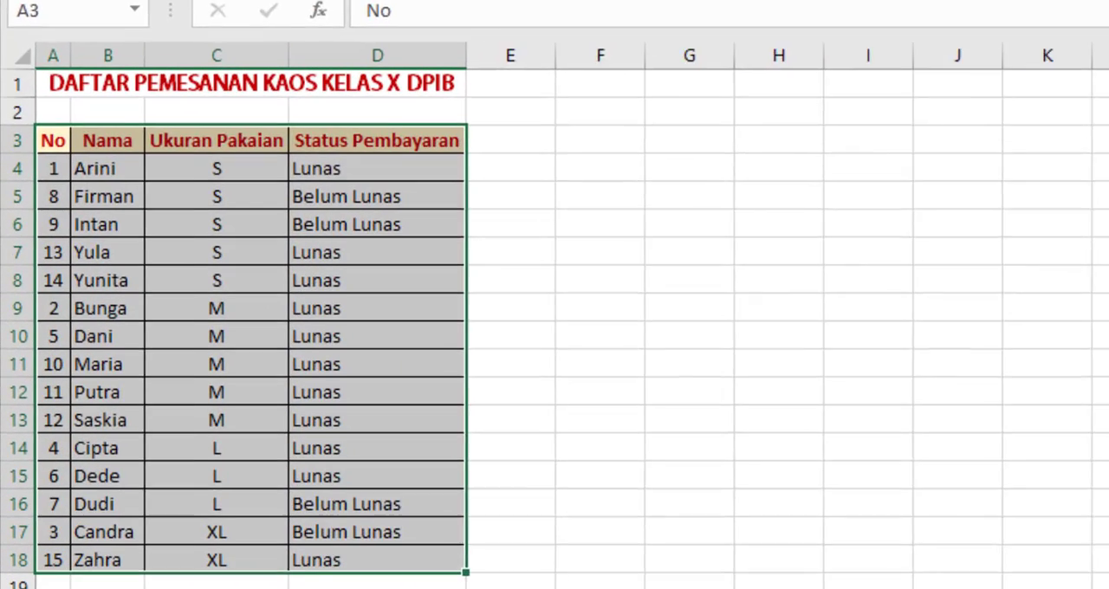
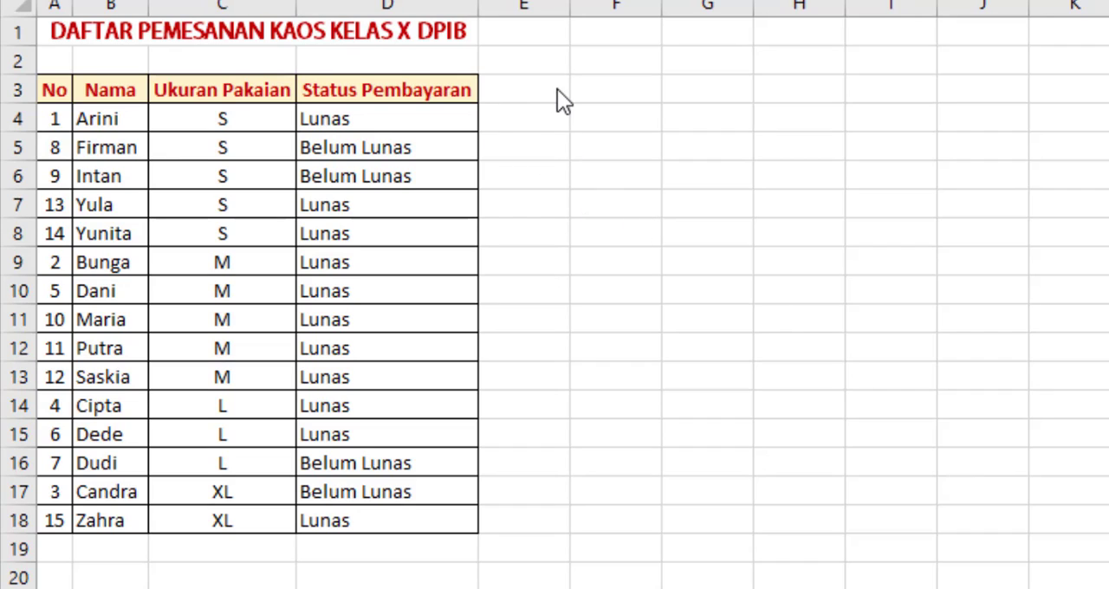
Step: Add the header "Tanggal Pembayaran" in cell E3 and fit column E's width to it
key("ctrl+a")
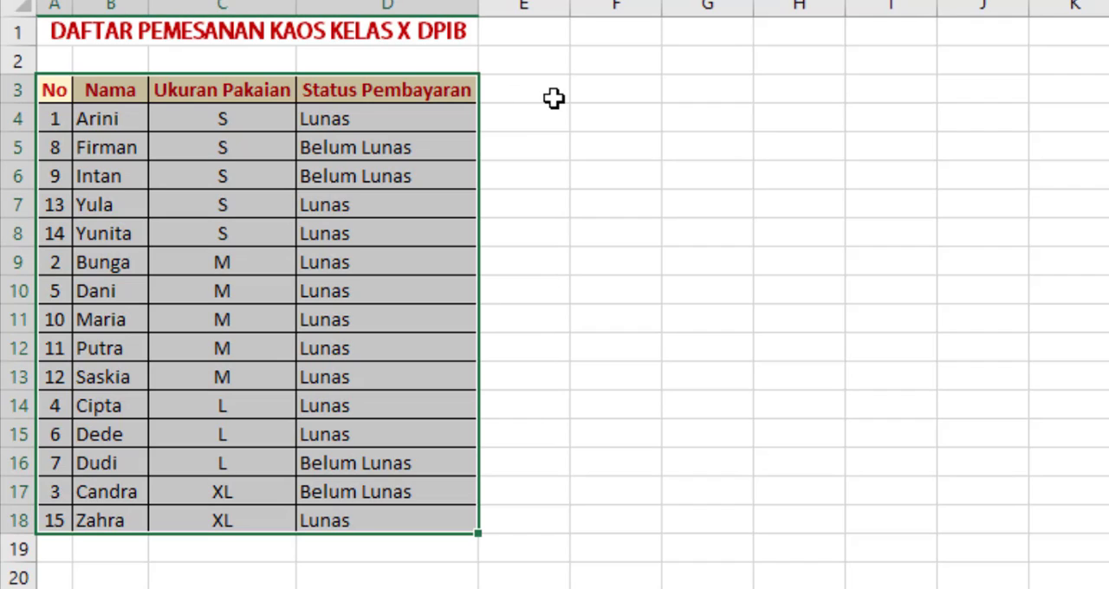
left_click(536, 92)
type("Tanggal Pewm")
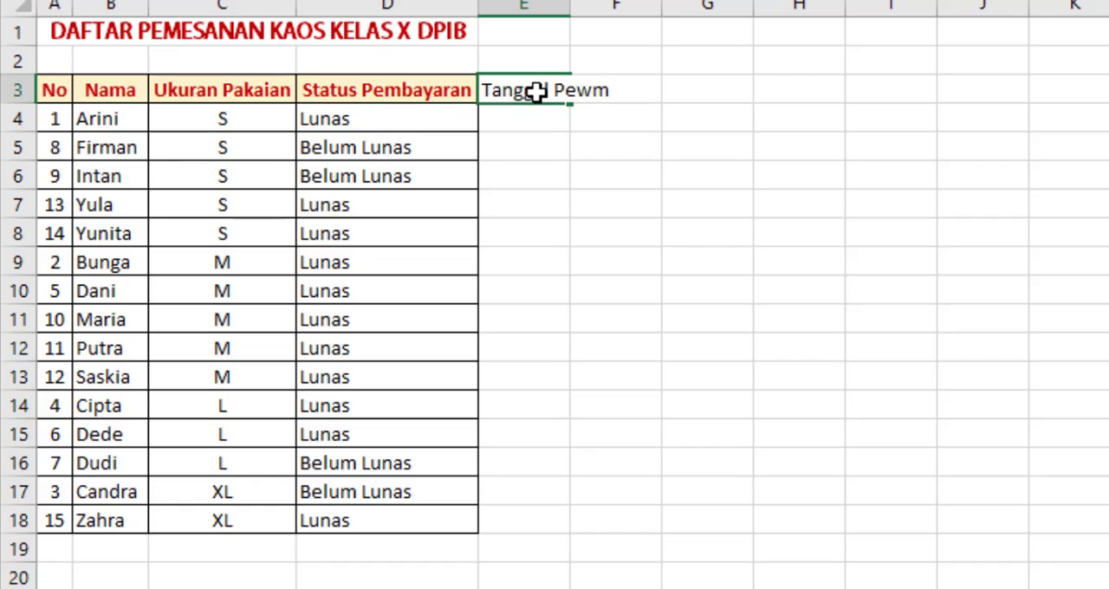
key("BackSpace")
key("BackSpace")
type("mbayaran")
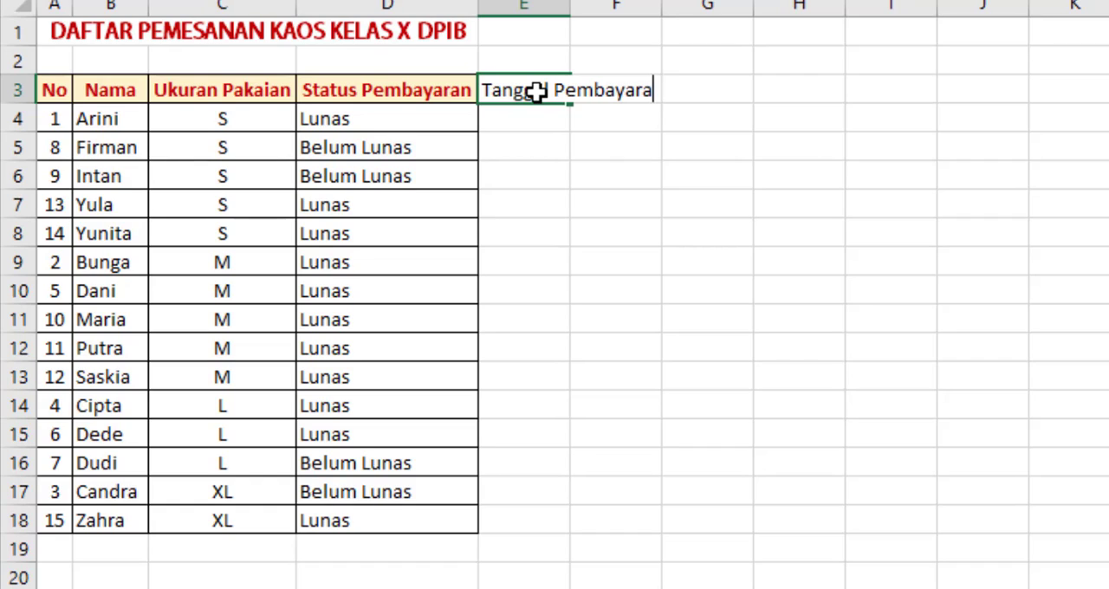
key("Return")
key("Return")
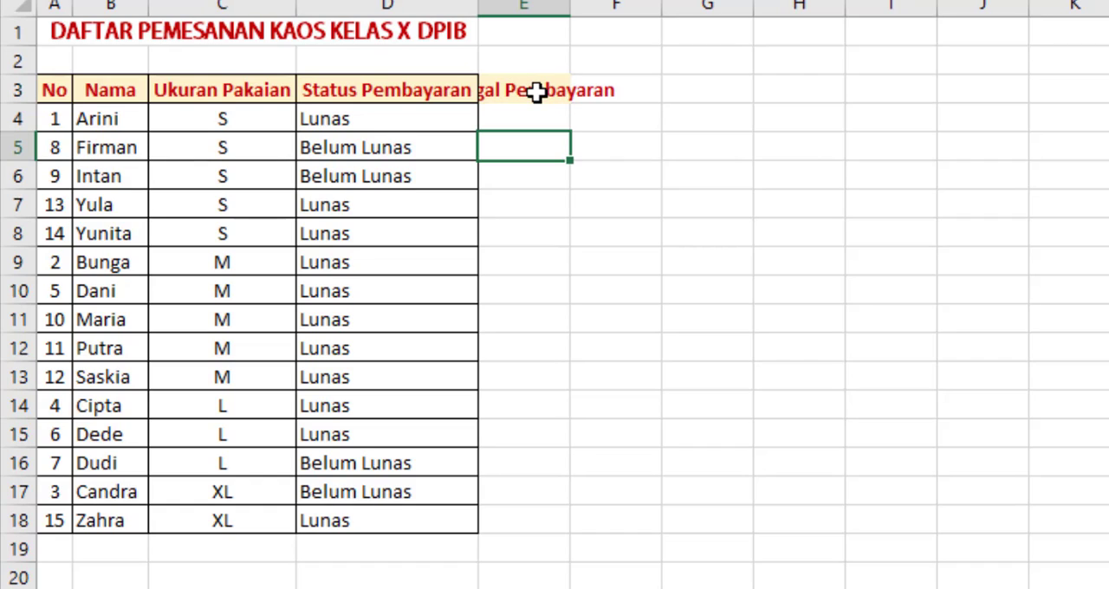
double_click(570, 4)
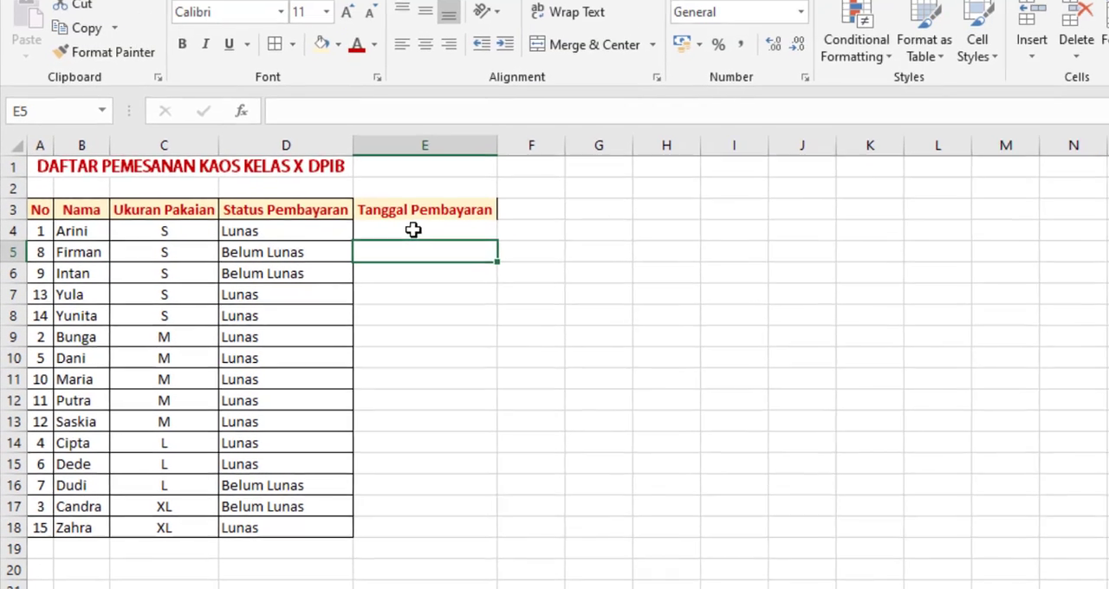
Step: Format cells E4:E18 as dates in the "14 March 2012" style
left_click(582, 122)
left_click(611, 342)
left_click_drag(396, 241, 460, 520)
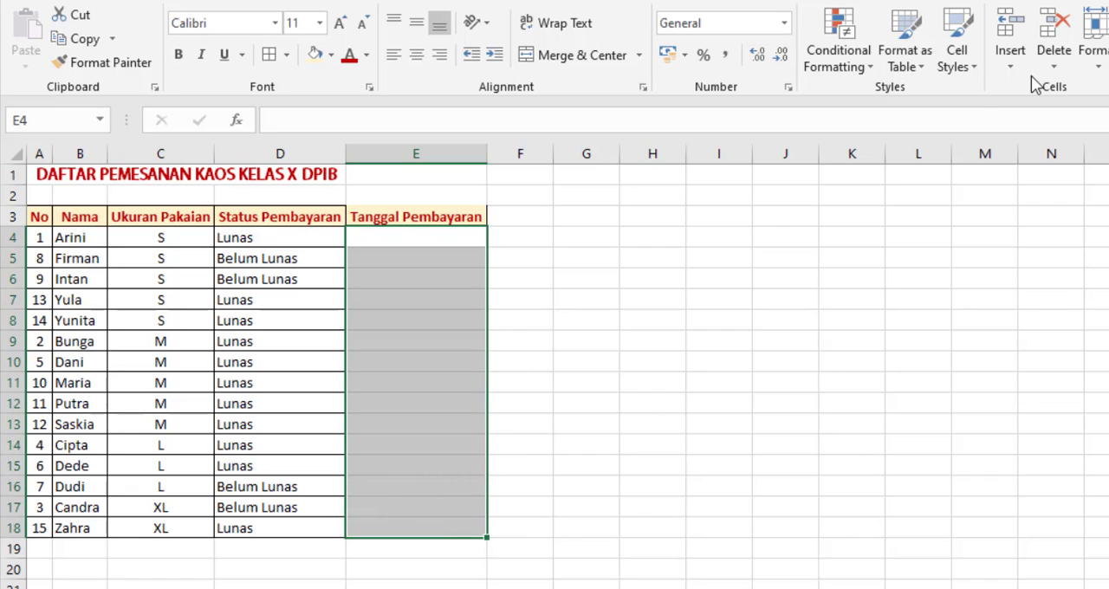
left_click(972, 68)
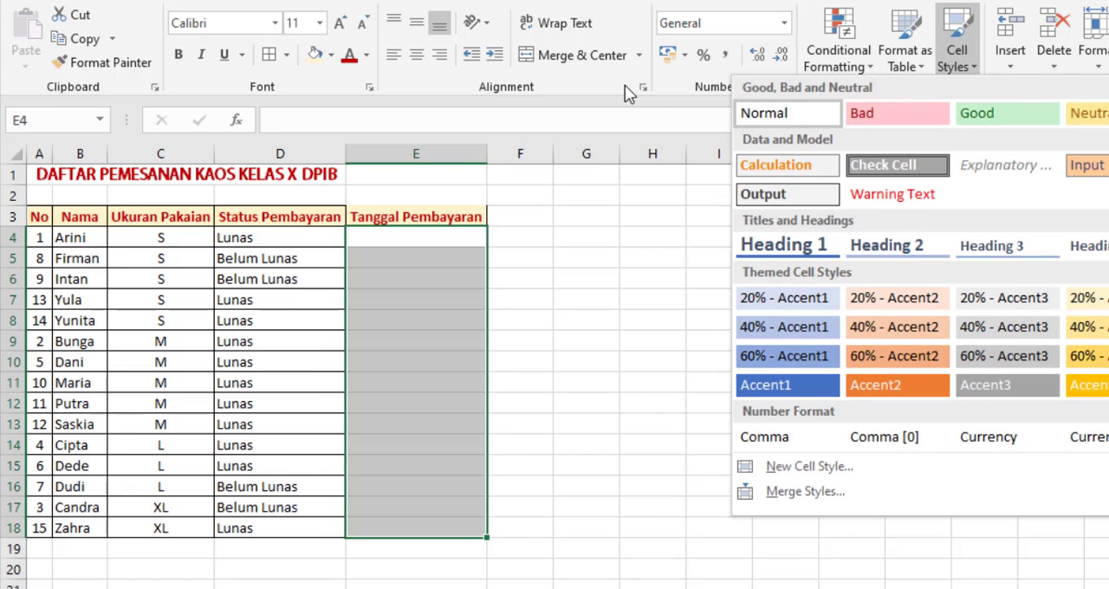
left_click(719, 86)
left_click(787, 86)
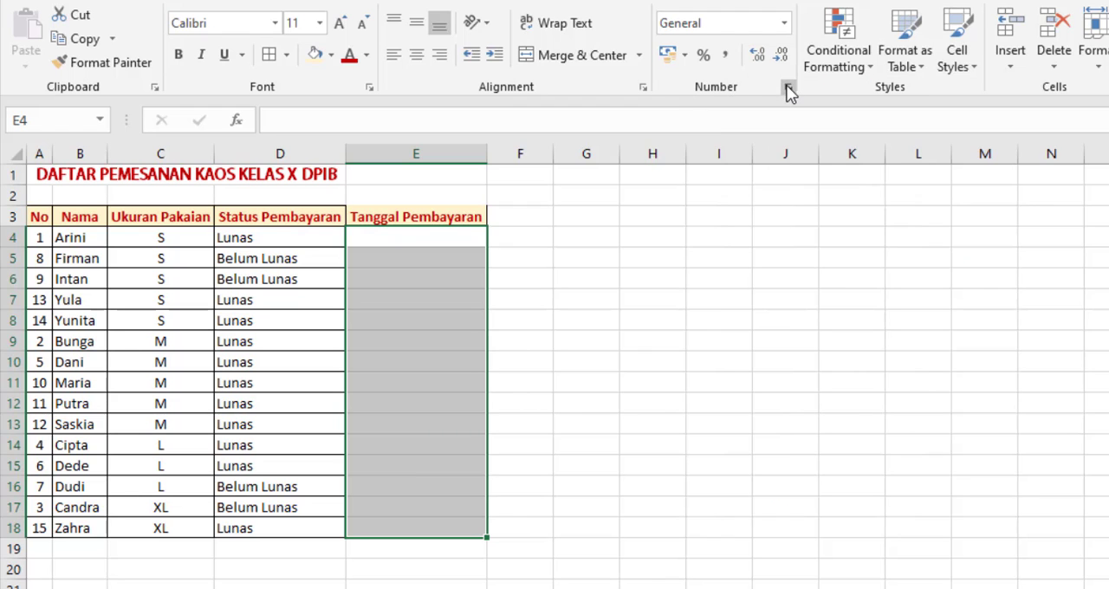
left_click(756, 229)
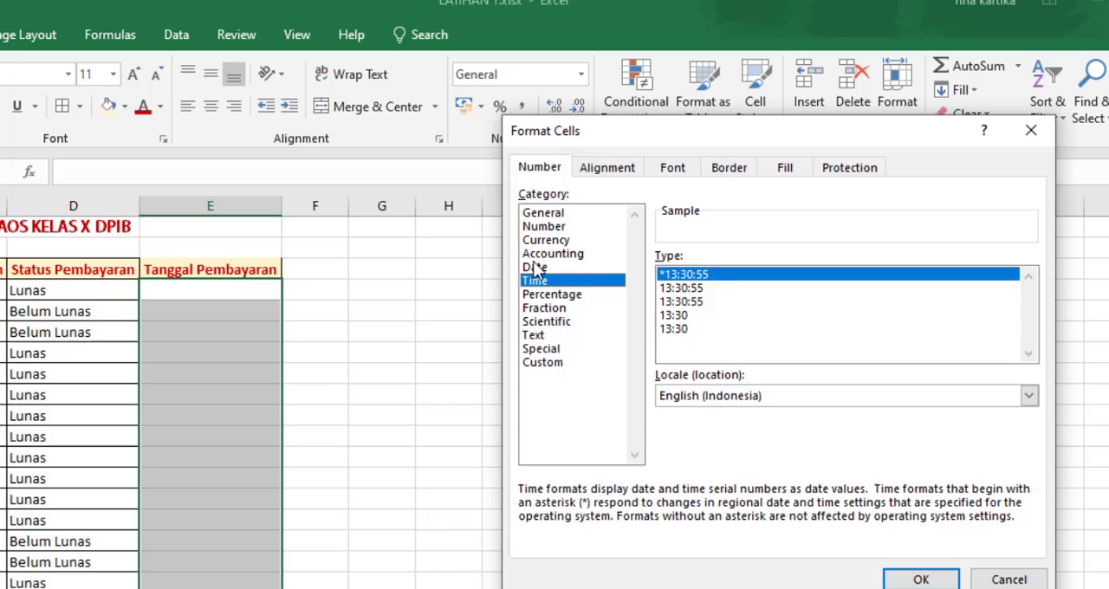
left_click(759, 217)
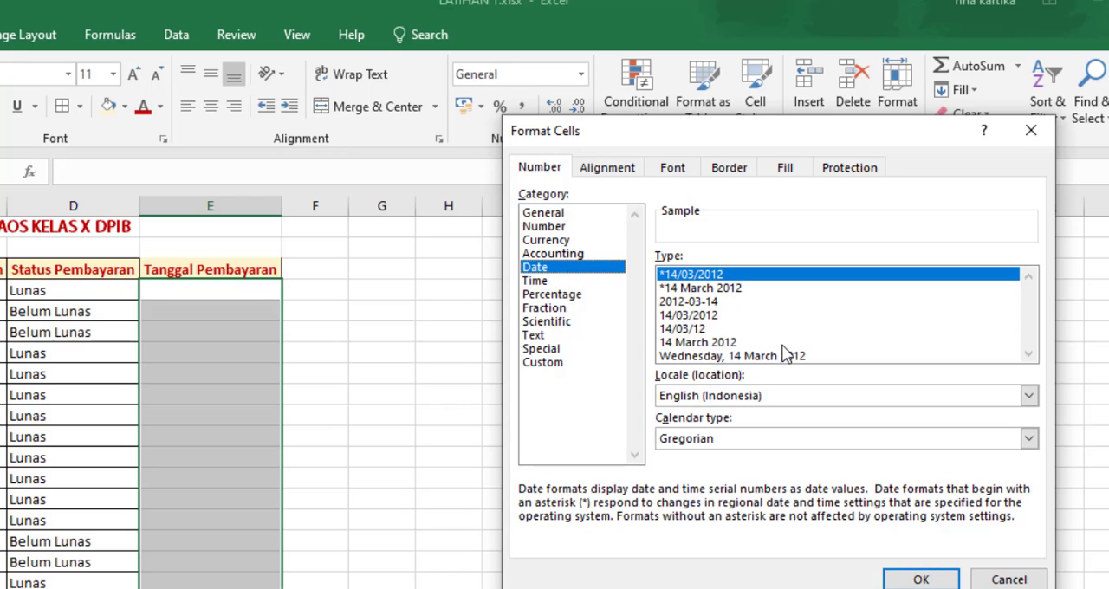
left_click(715, 344)
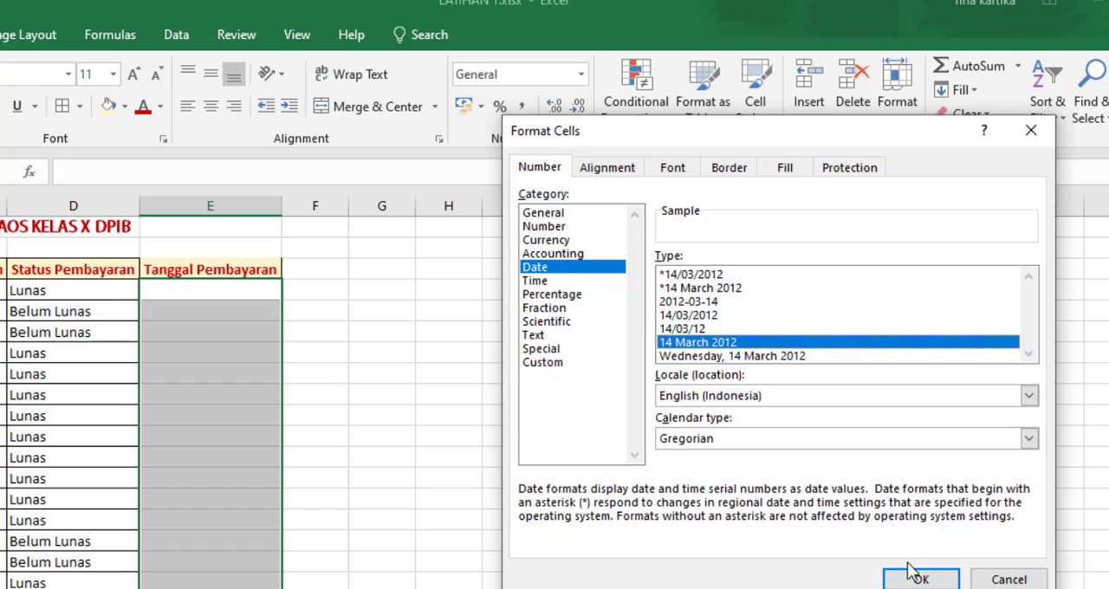
left_click(918, 579)
Step: Apply borders to all cells of the table range D3:E18, including the Tanggal Pembayaran column
left_click(258, 291)
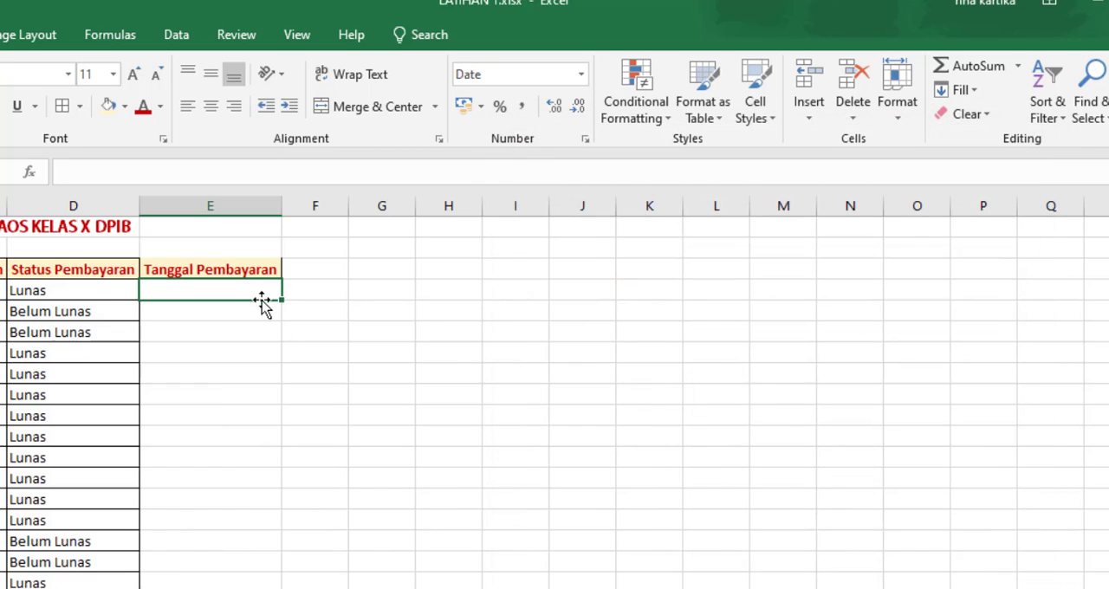
left_click_drag(132, 268, 242, 575)
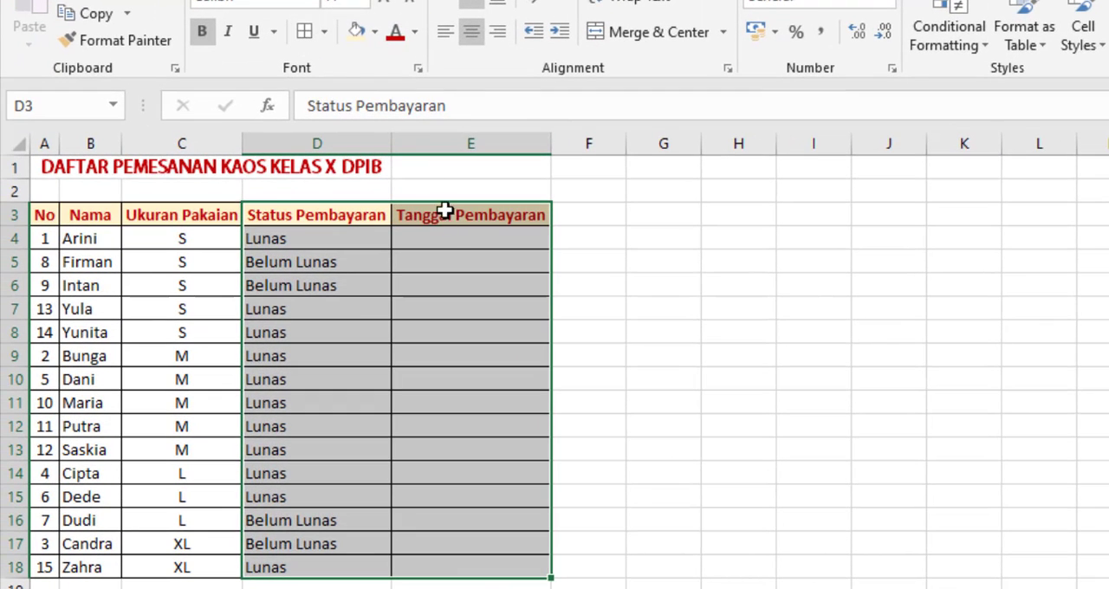
Step: Enter the payment date 10 August 2020 in cell E4
left_click(444, 244)
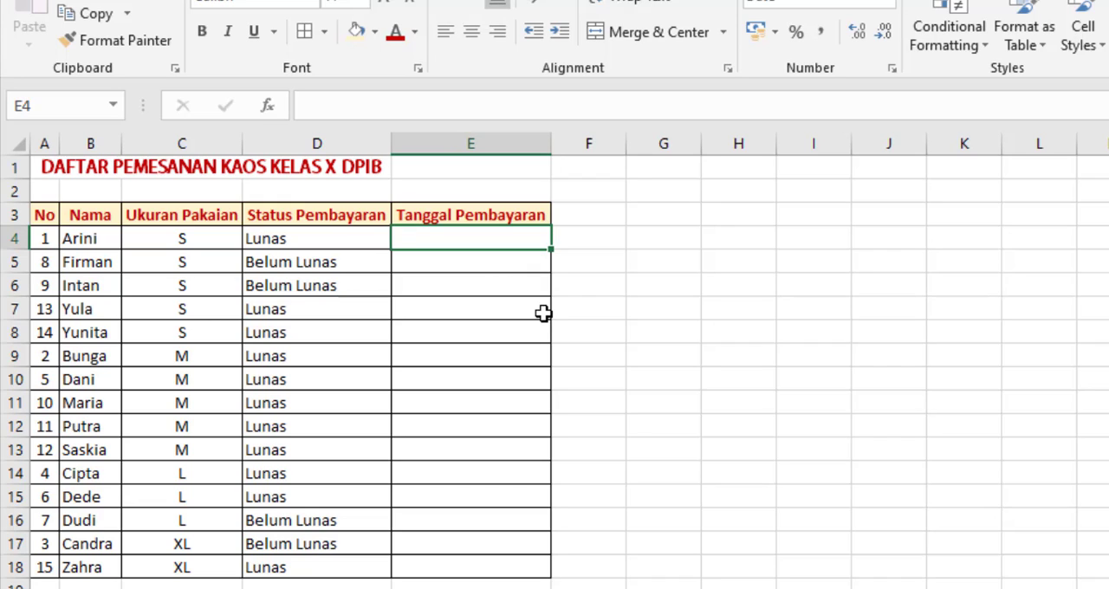
type("10")
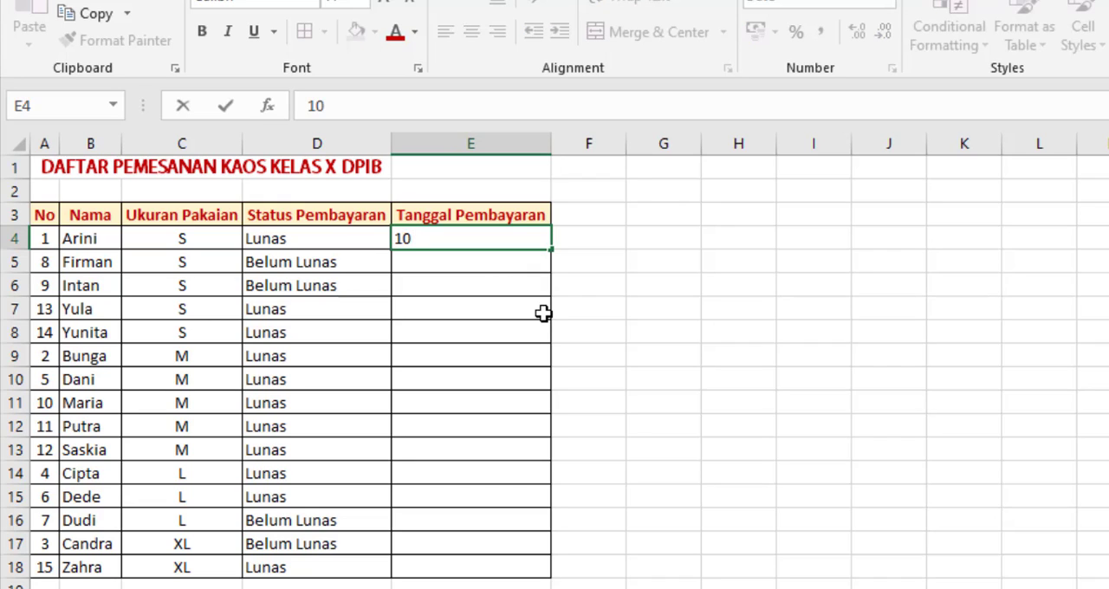
type(" augu")
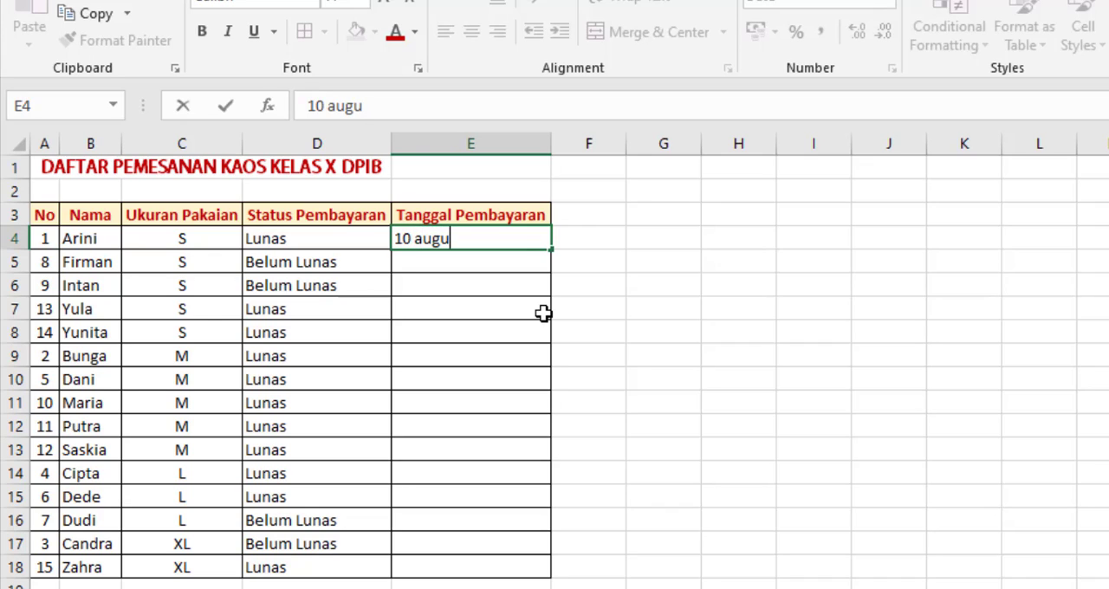
type("st 2020")
key("Return")
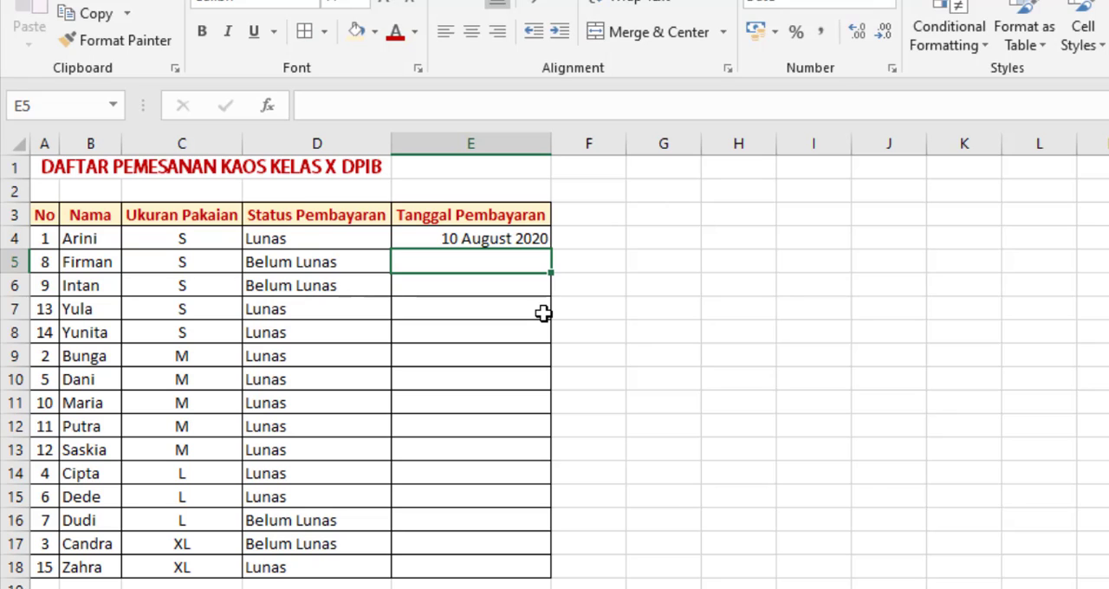
Step: Replace the date in cell E4 with the Indonesian spelling "10 Agustus 2020"
key("Up")
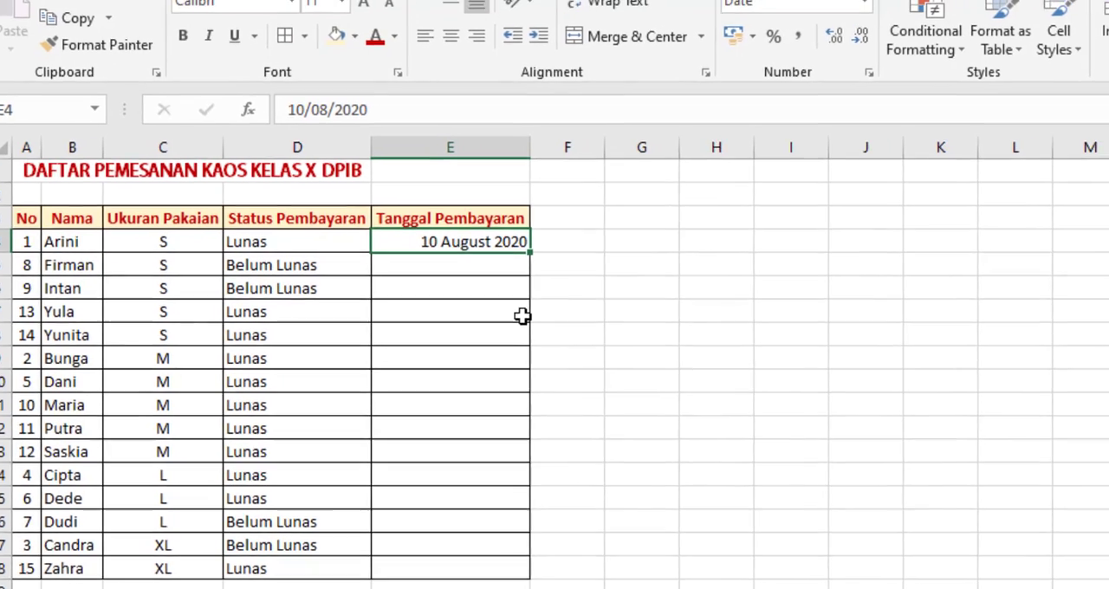
type("10")
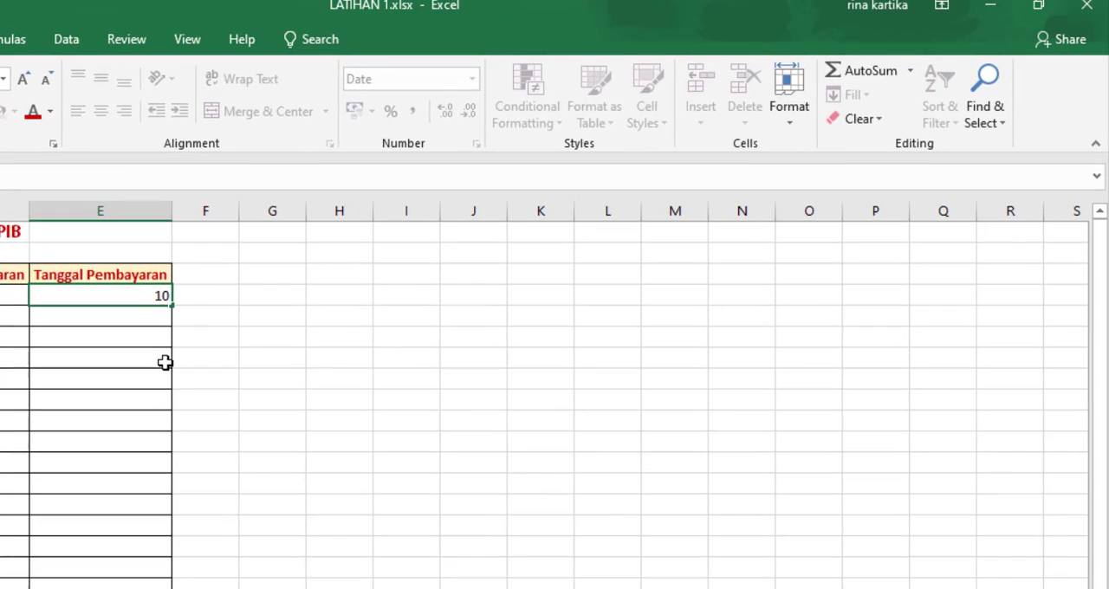
type(" Agustus 2020")
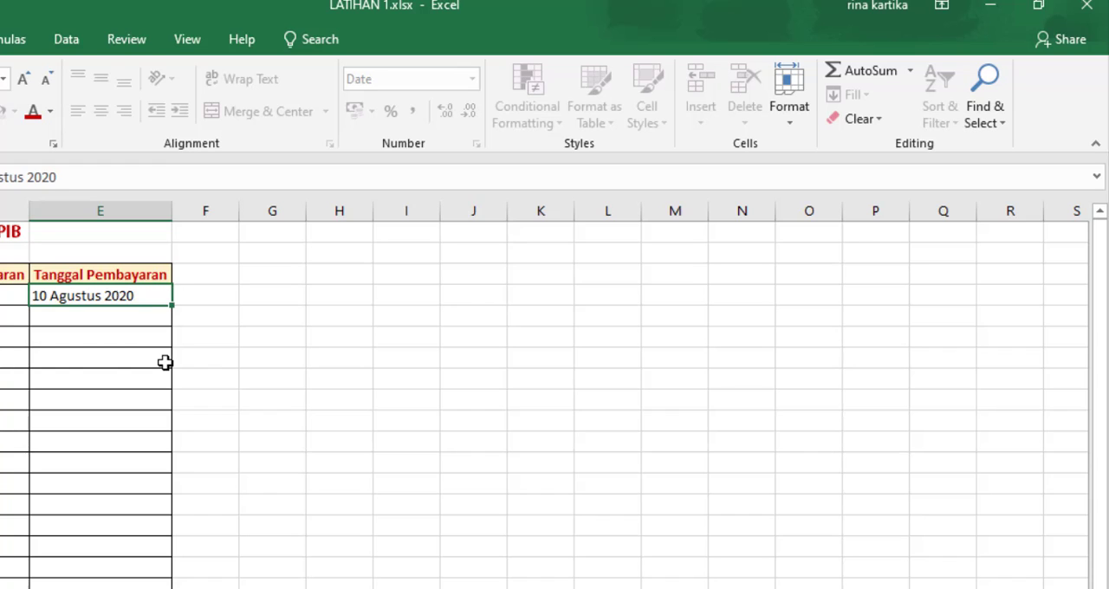
key("Return")
key("Up")
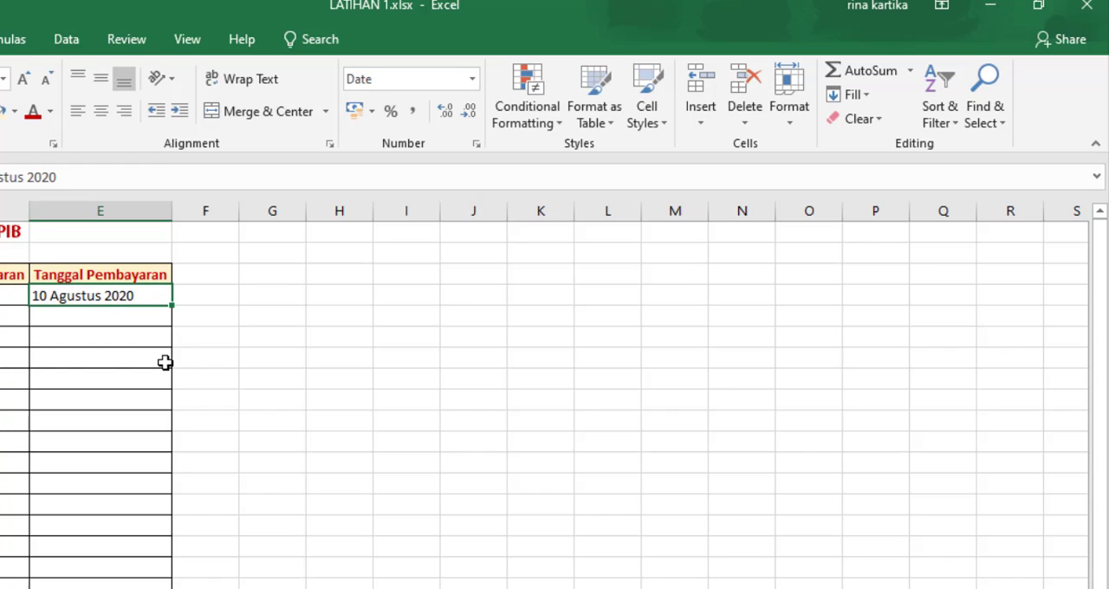
Step: Re-enter the date in cell E4 with the English month name as 10 August 2020
type("10")
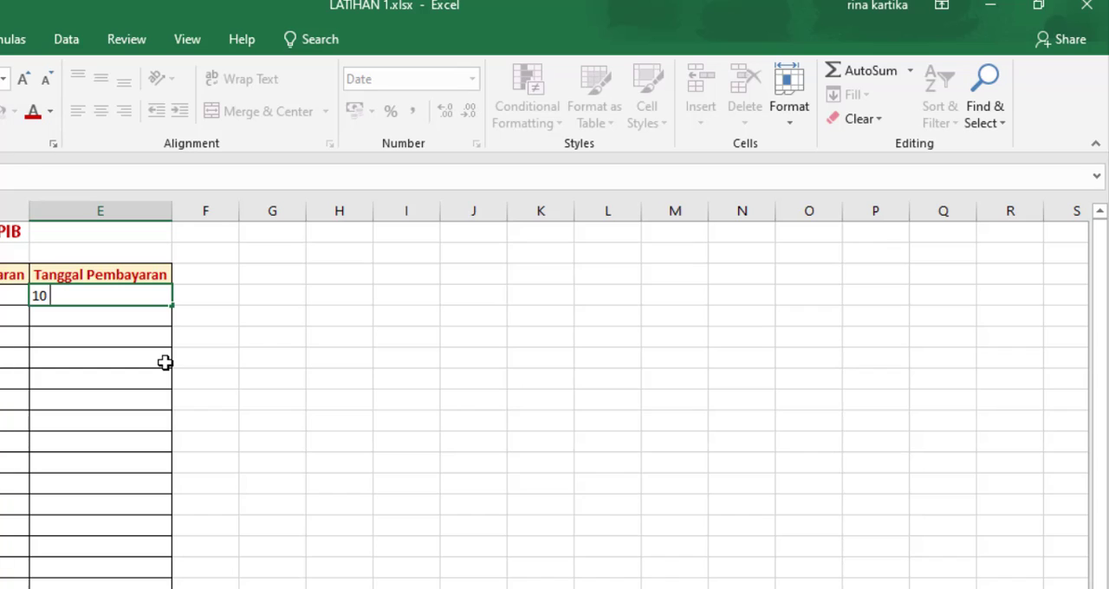
type(" August 2020")
key("Return")
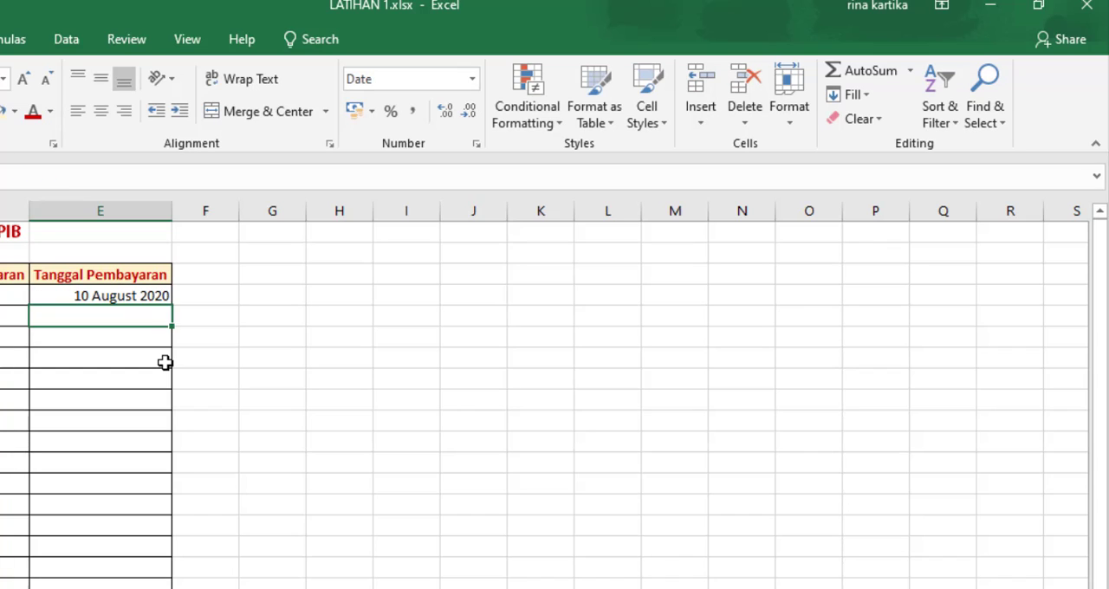
Step: Change the date format of cells E4:E18 to the short "14/03/12" style
left_click_drag(136, 293, 98, 588)
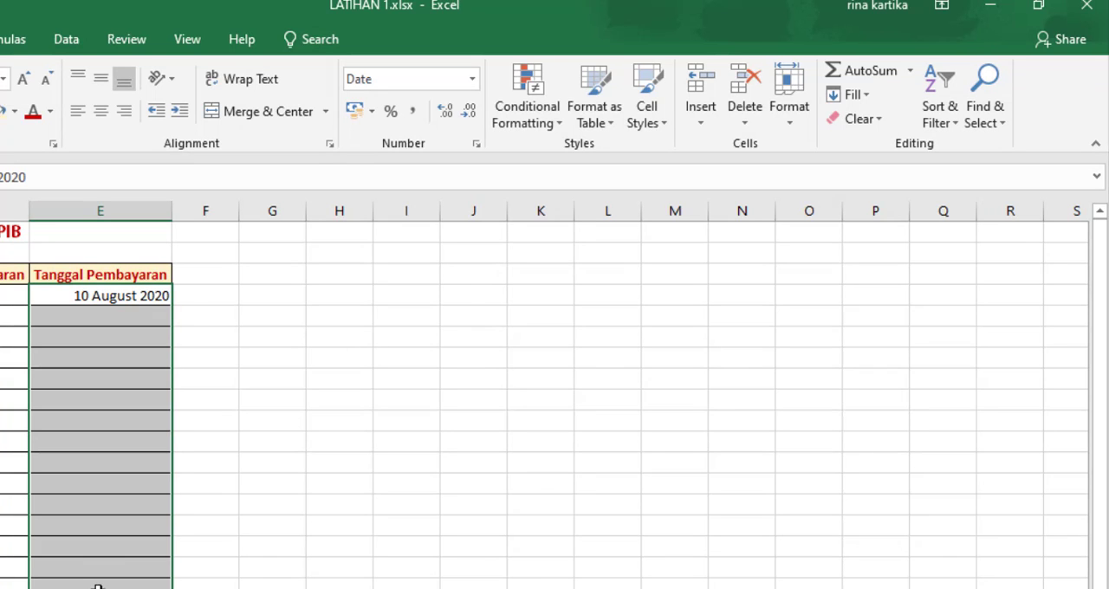
left_click(477, 143)
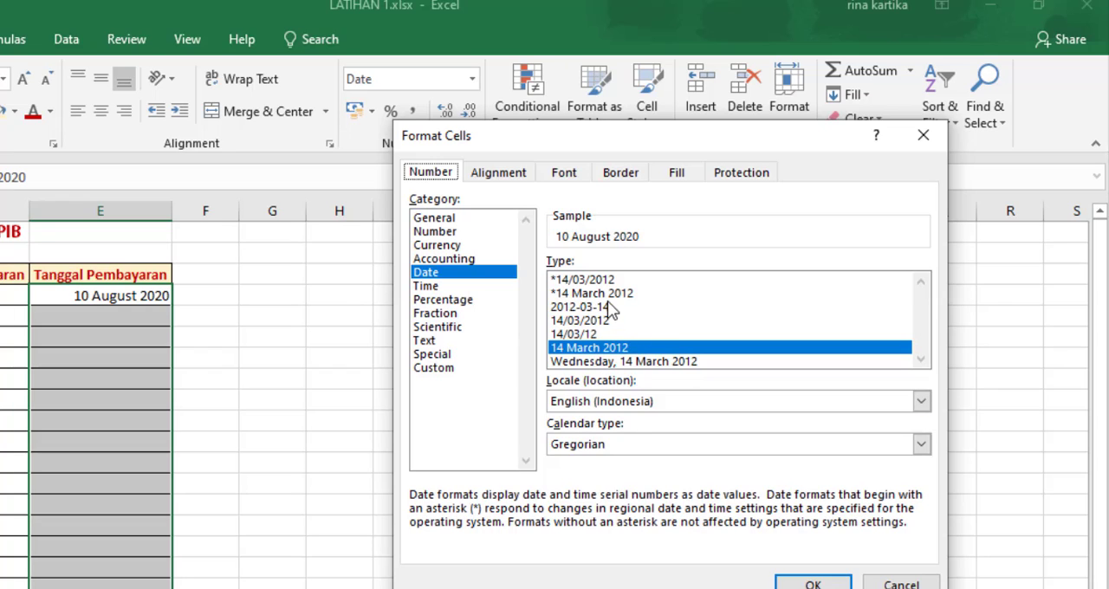
left_click(586, 334)
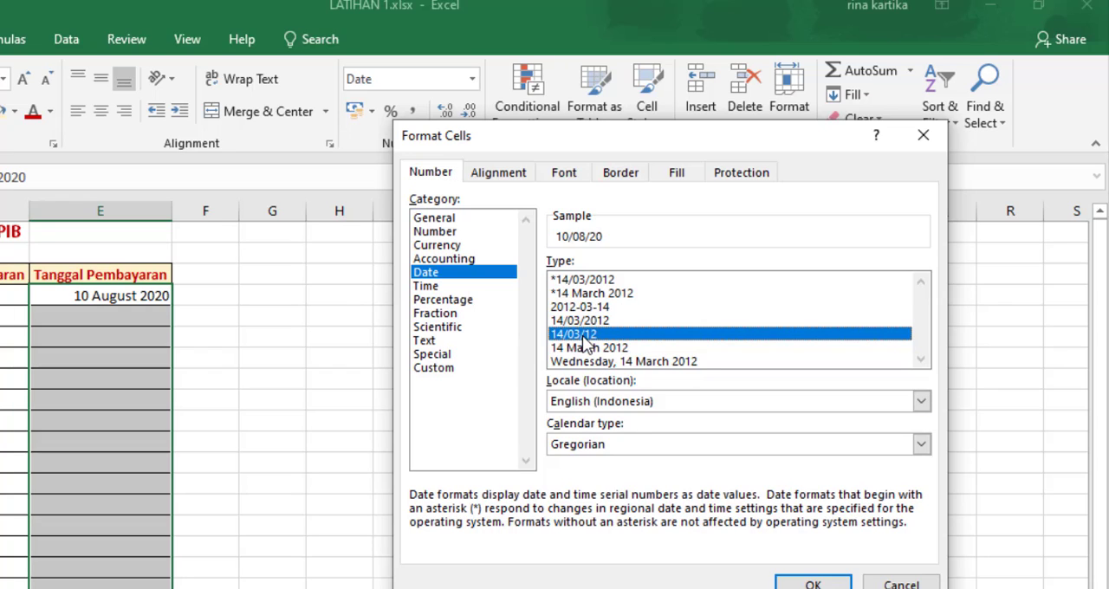
left_click(806, 583)
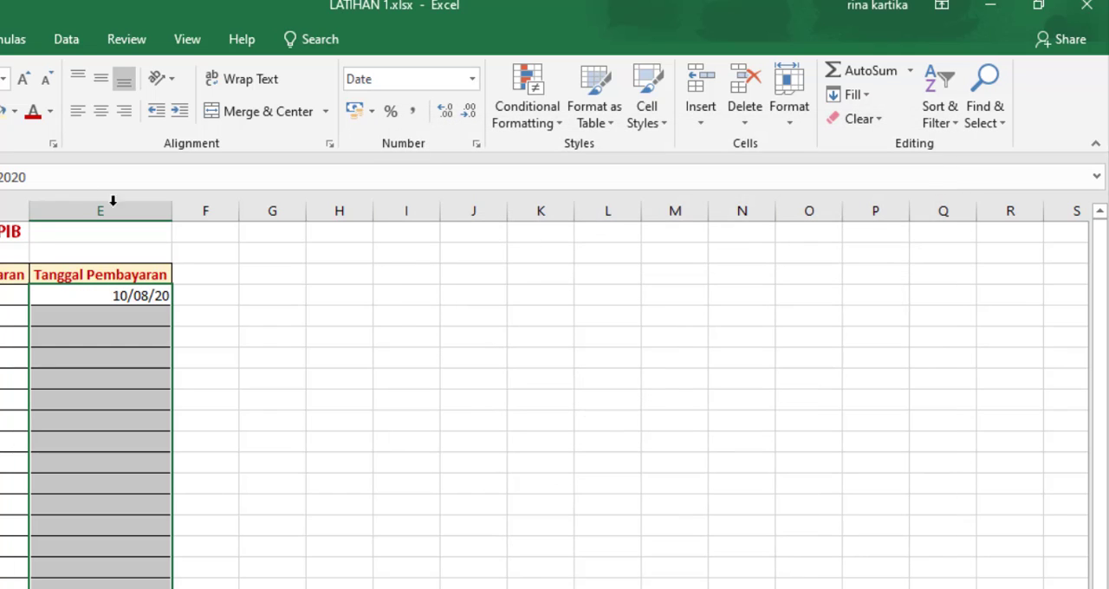
Step: Enter the payment dates 13 August 2020 in cell E5 and 15 August 2020 in cell E6
left_click(138, 315)
type("13 august 2020")
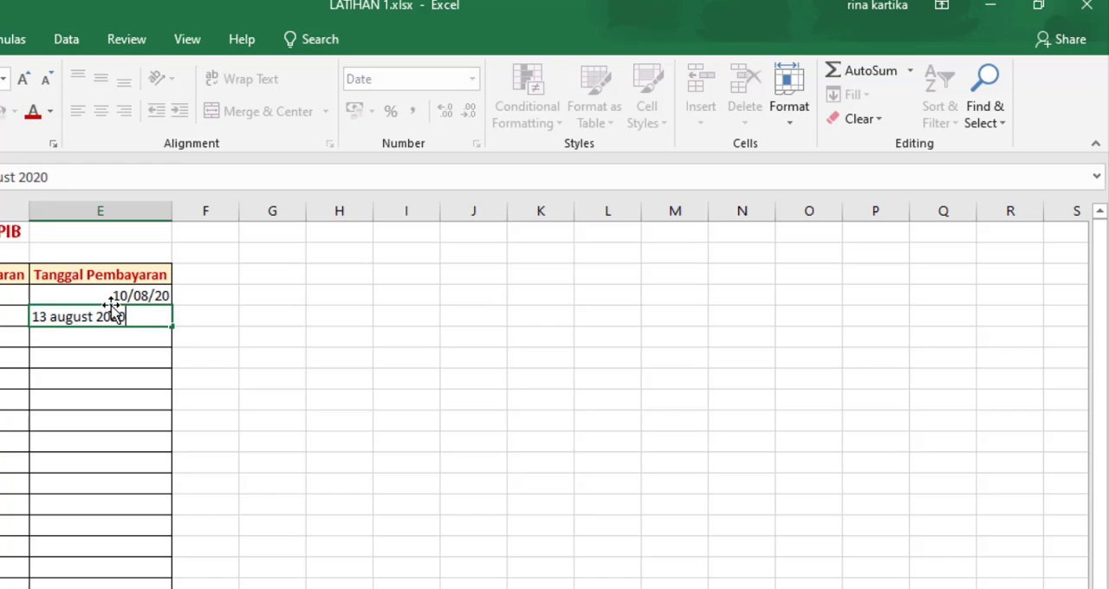
key("Return")
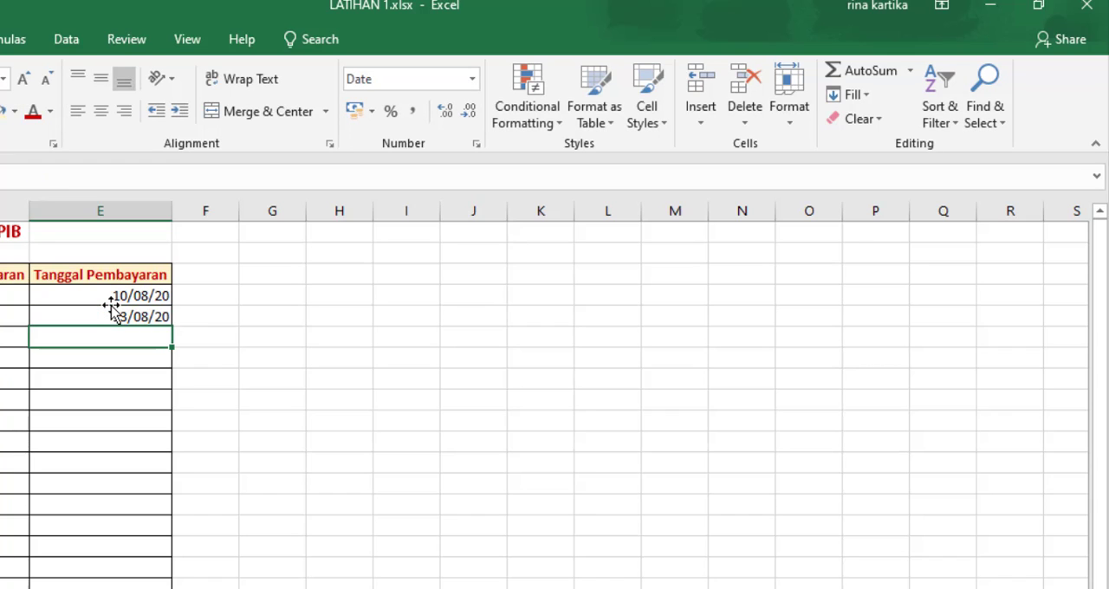
type("15")
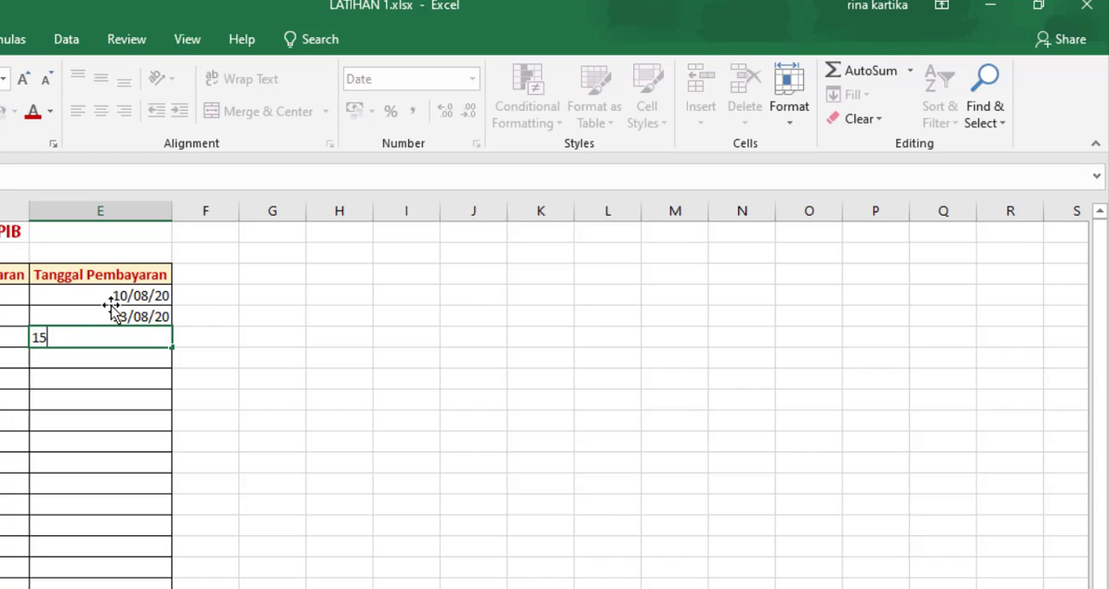
type(" august 2020")
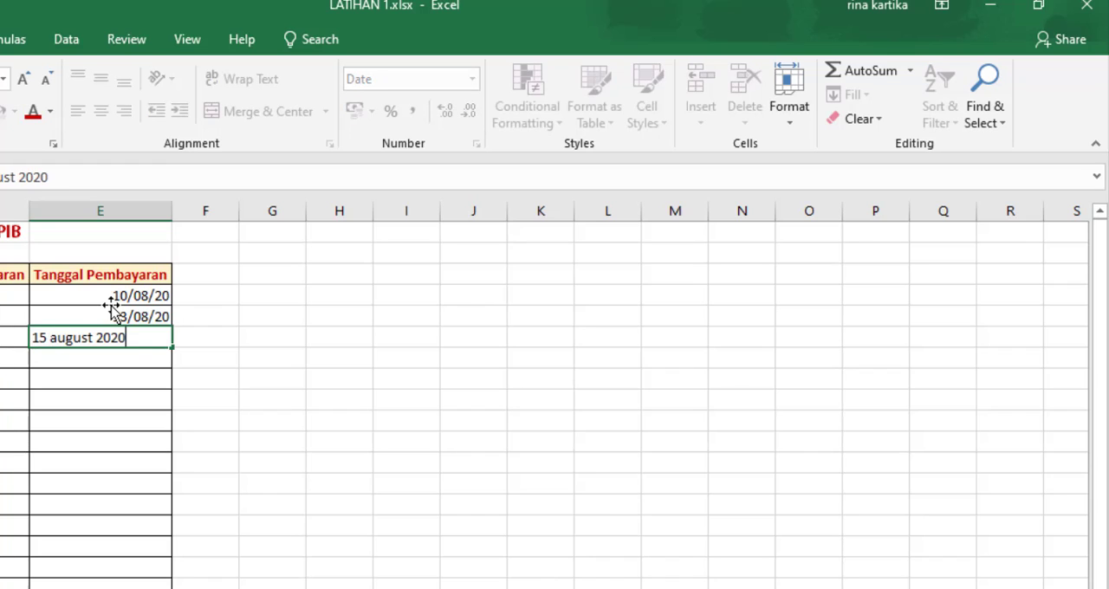
key("Return")
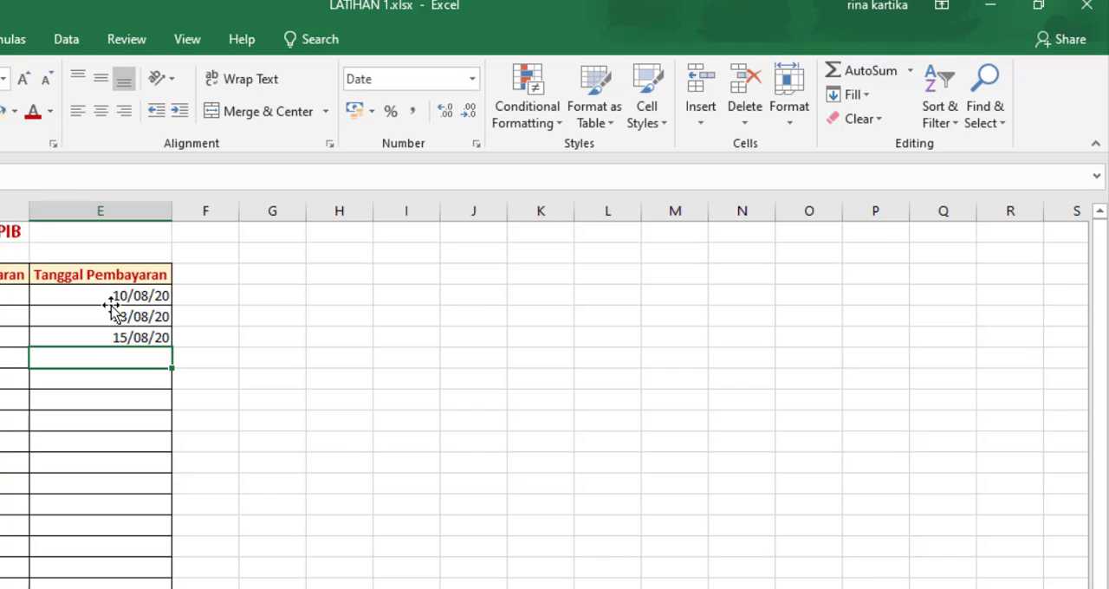
Step: Enter the payment date 10 August 2020 in cells E7 and E8
type("10 au")
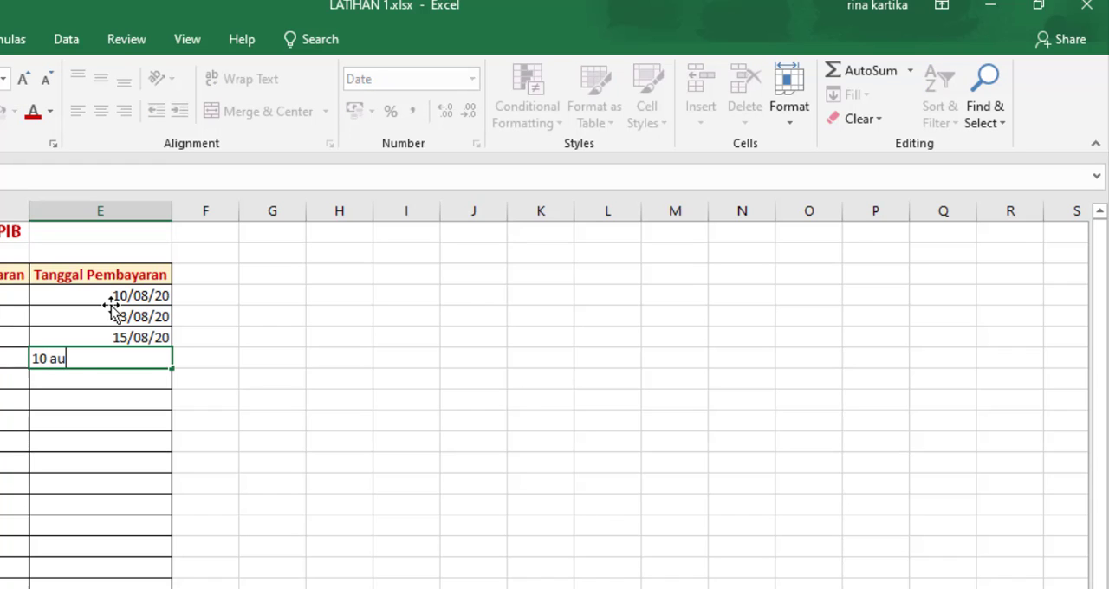
type("gust 2020")
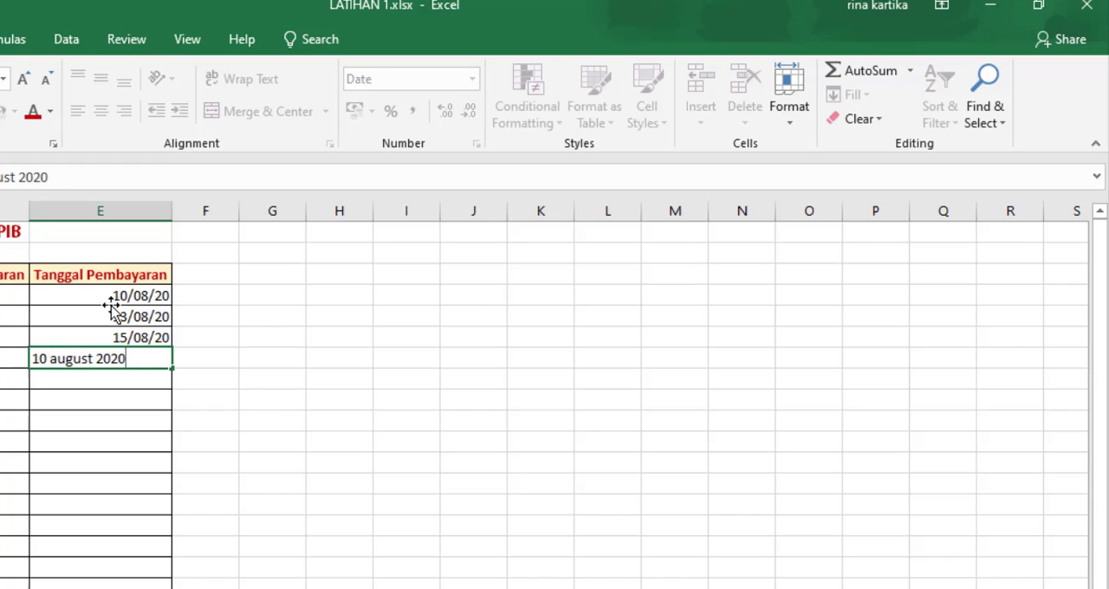
key("Return")
type("10 ")
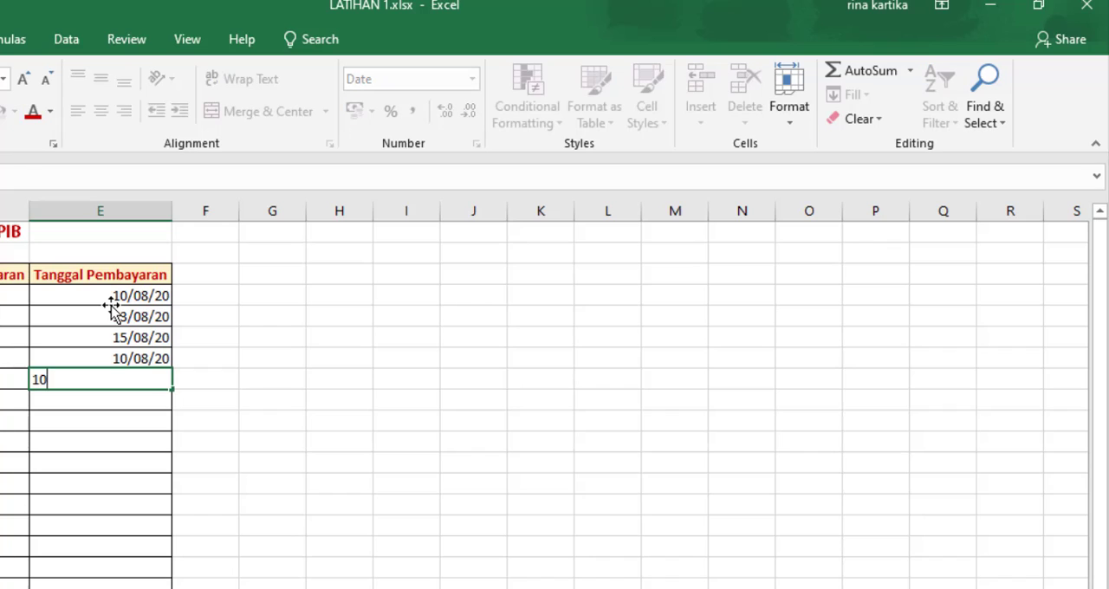
type("august ")
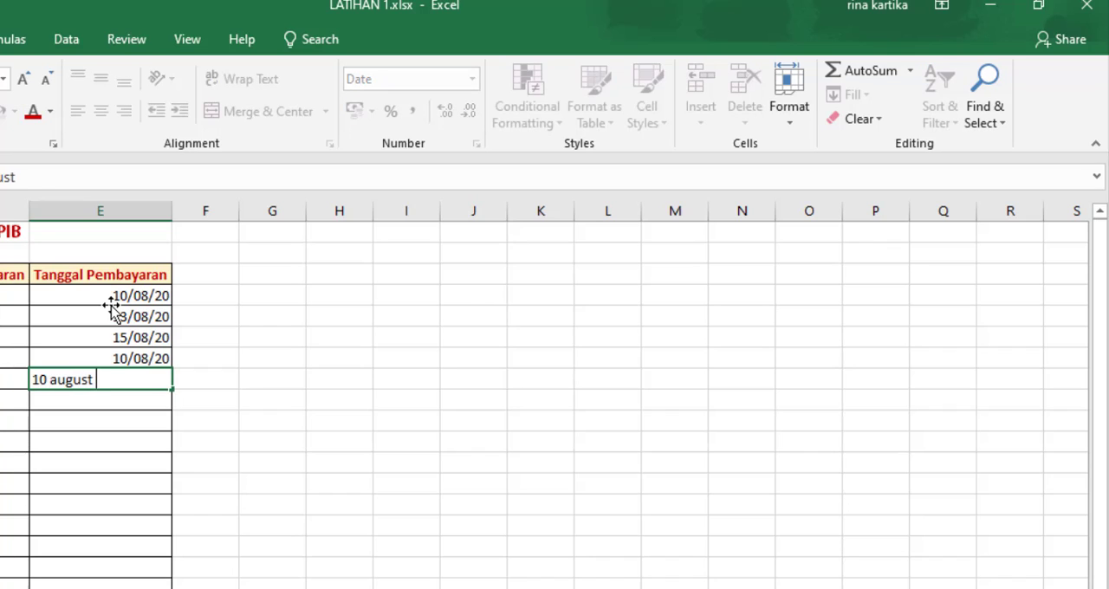
type("2020")
key("Return")
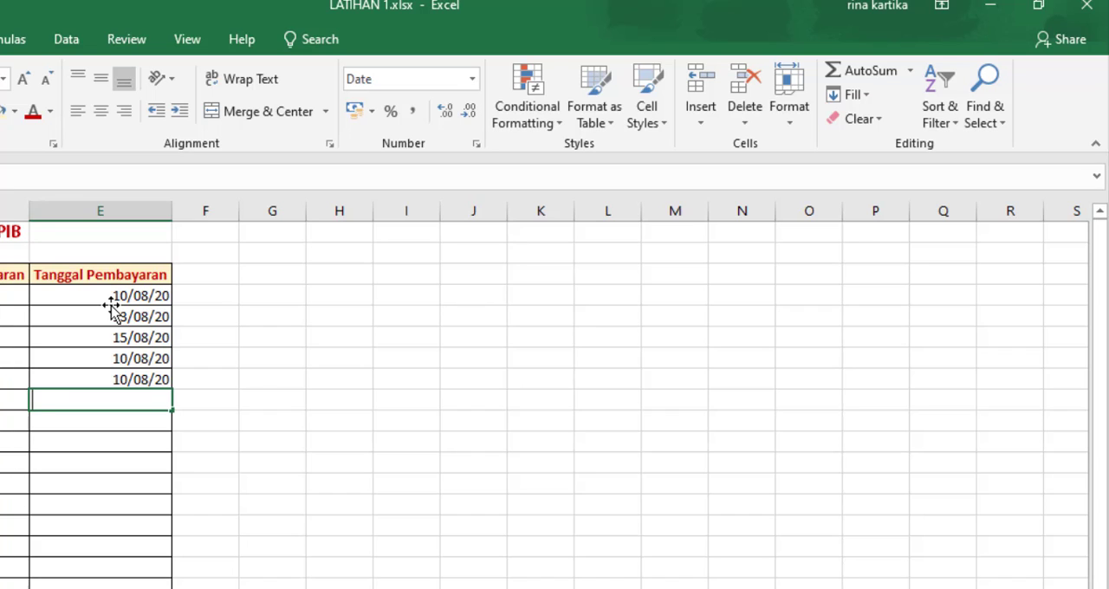
Step: Enter the payment dates 15 August 2020 in cell E9 and 13 August 2020 in cell E10
type("15 august 20")
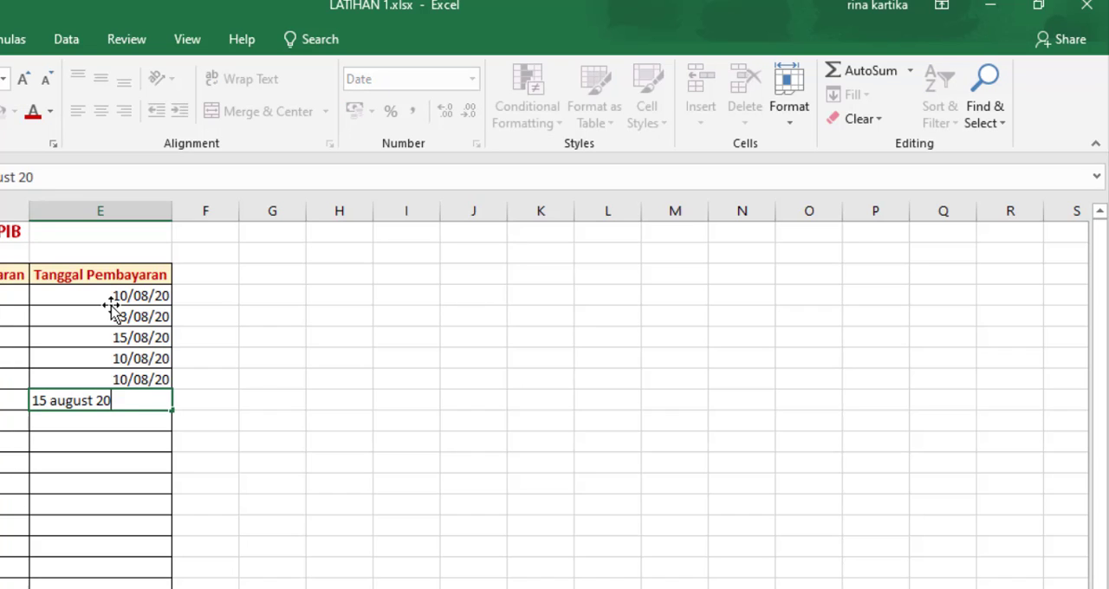
type("20")
key("Return")
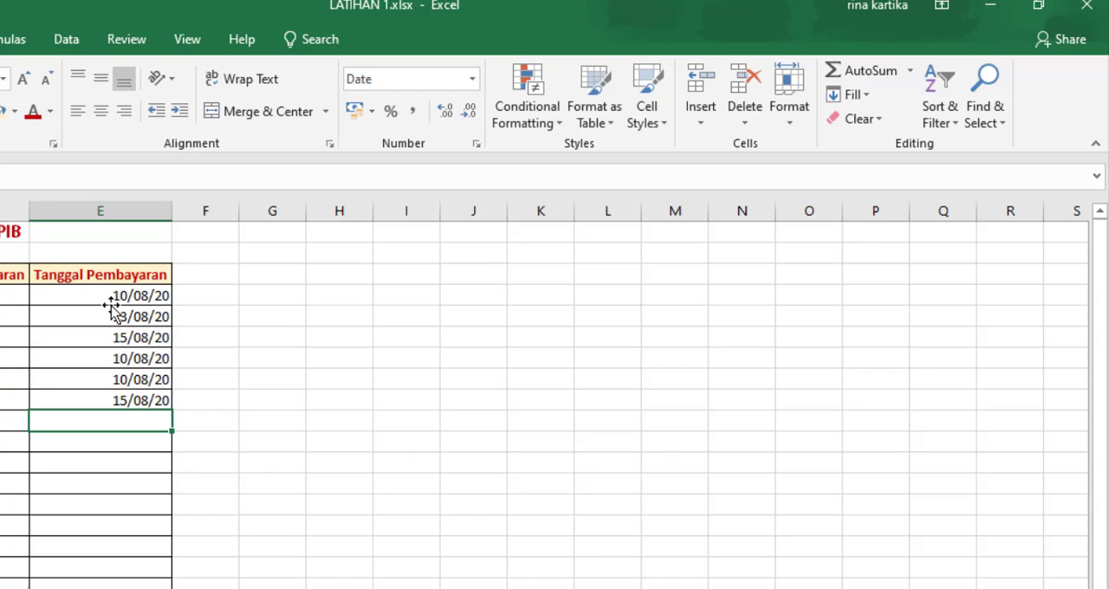
type("13 au")
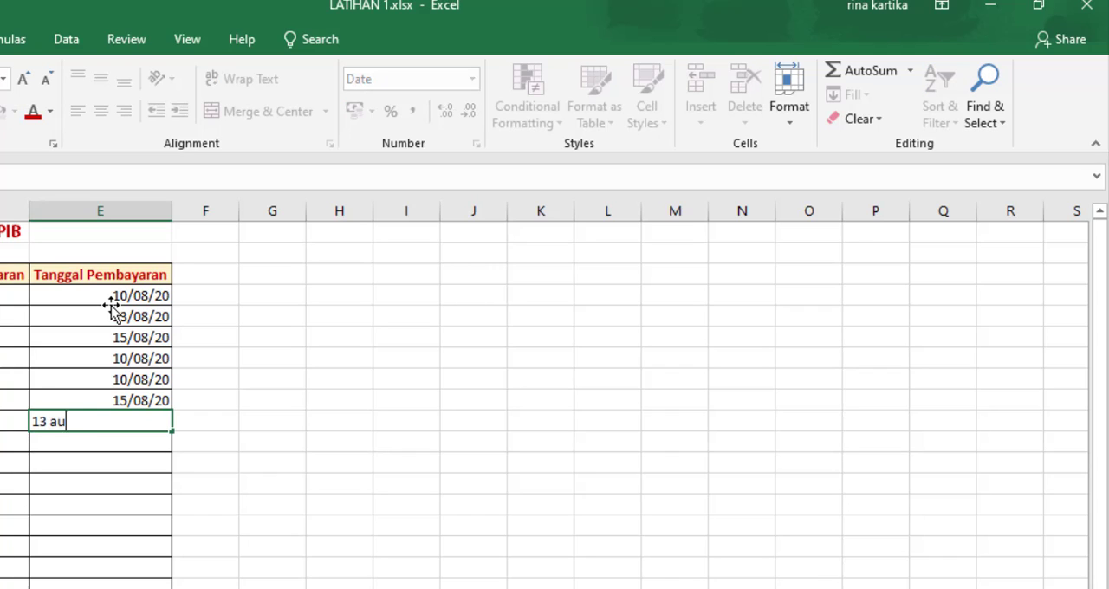
type("gust 2020")
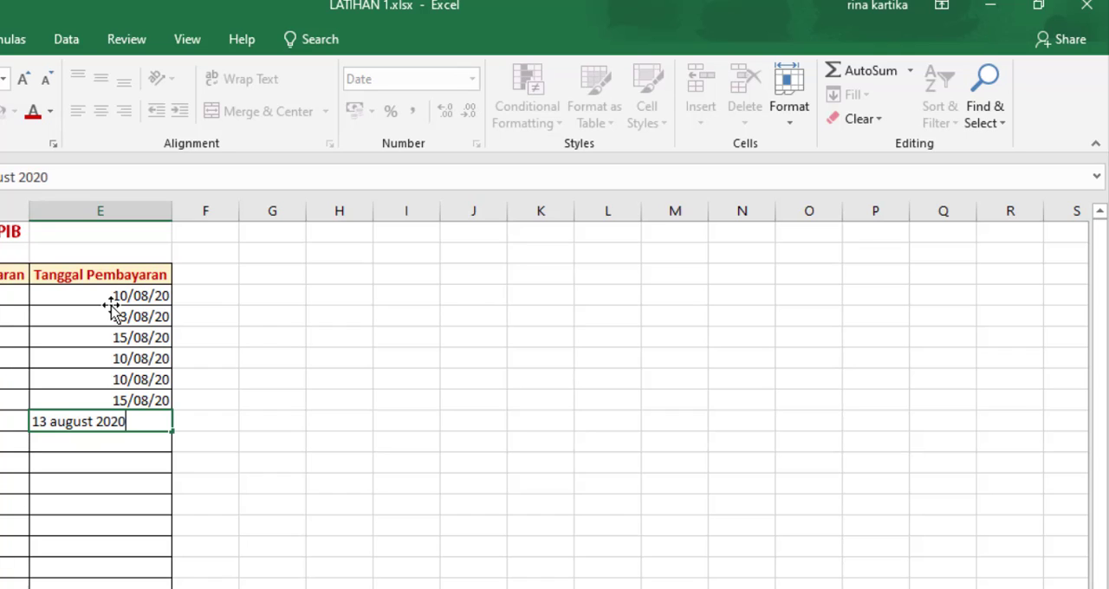
key("Return")
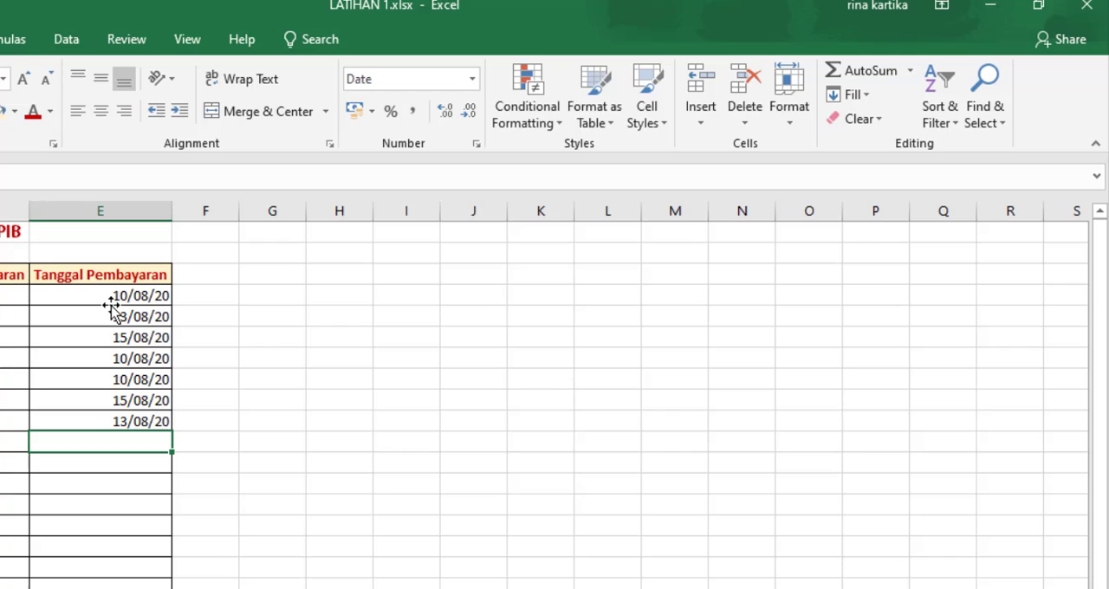
Step: Enter the payment date 13 August 2020 in cells E11 and E12
type("1")
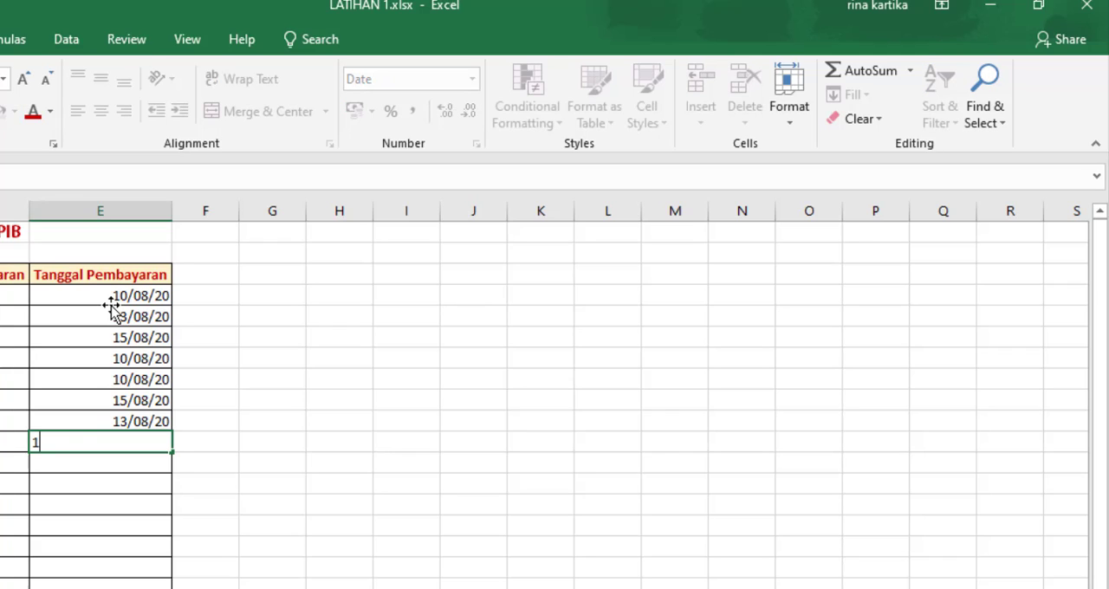
type("3 august 2020")
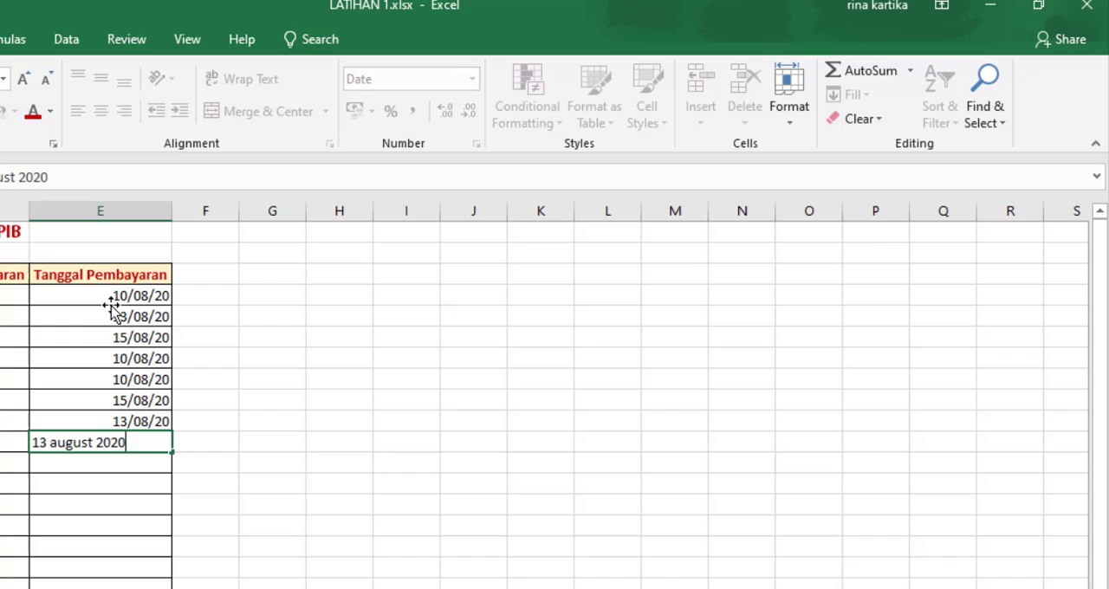
key("Return")
type("13")
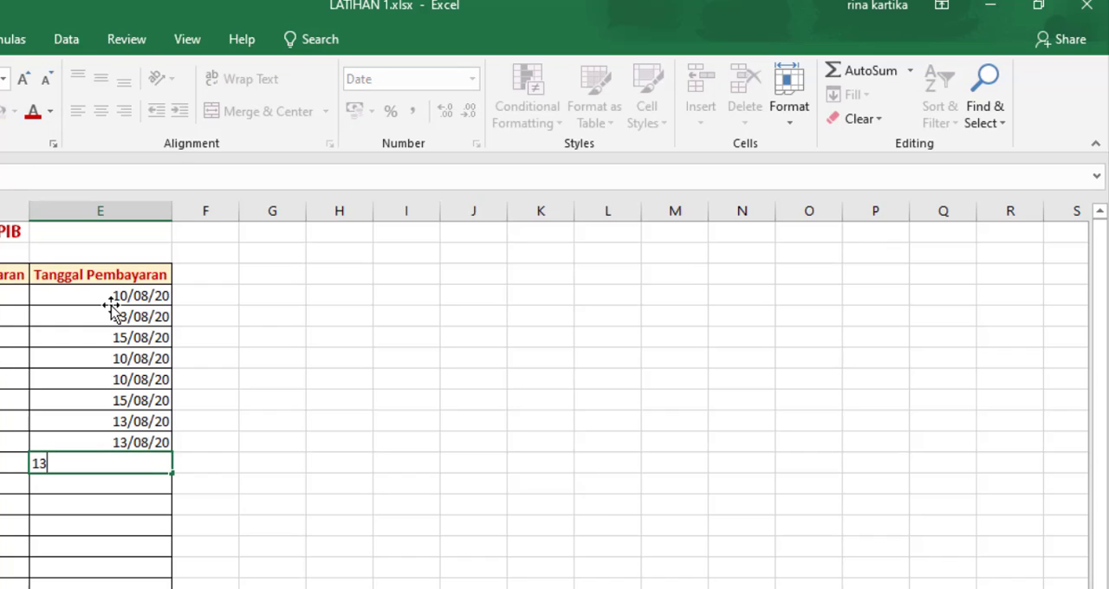
type(" august 2020")
key("Return")
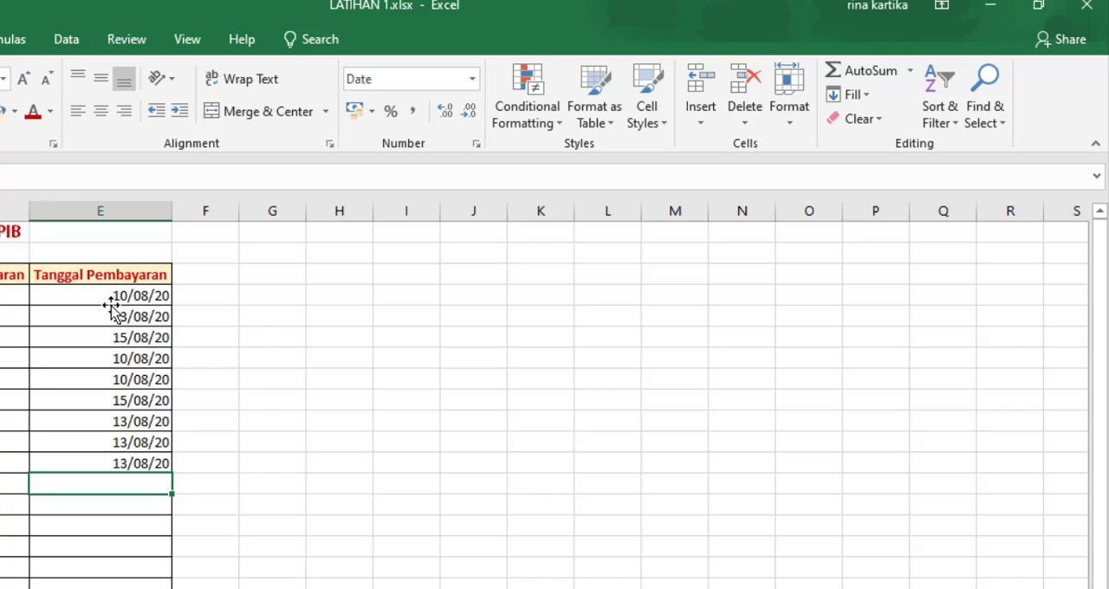
Step: Enter the payment dates 15 August 2020 in cell E13 and 10 August 2020 in cell E14
type("15")
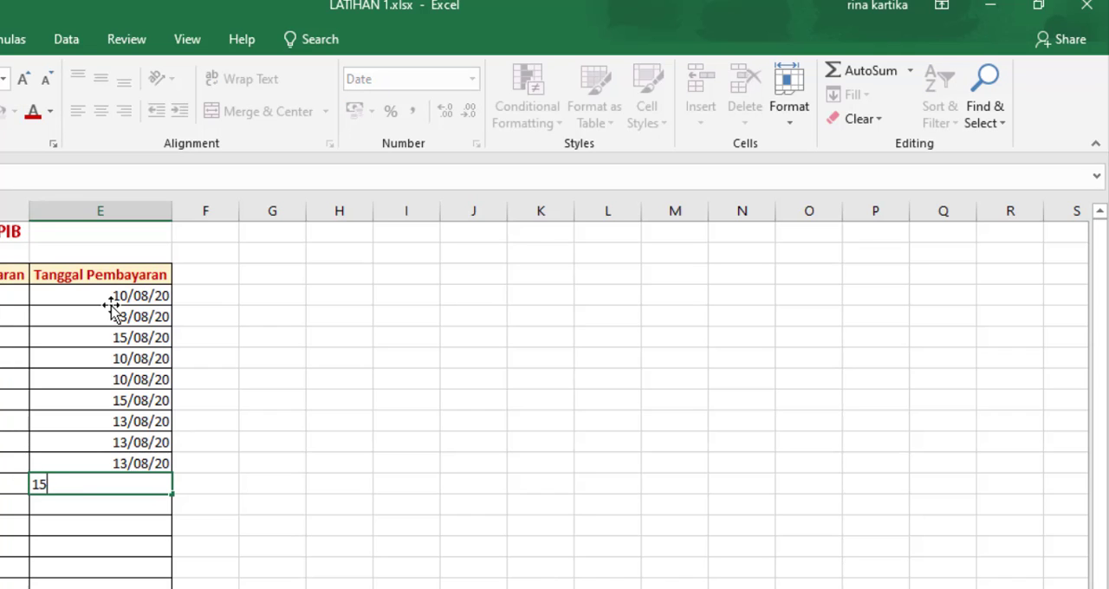
type(" august 2020")
key("Return")
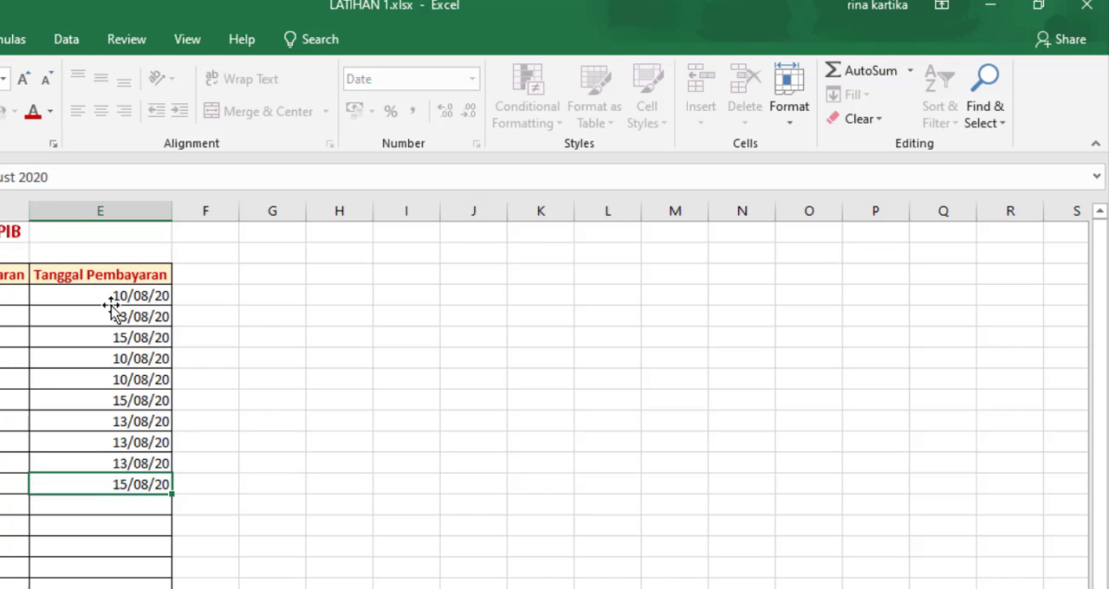
type("1")
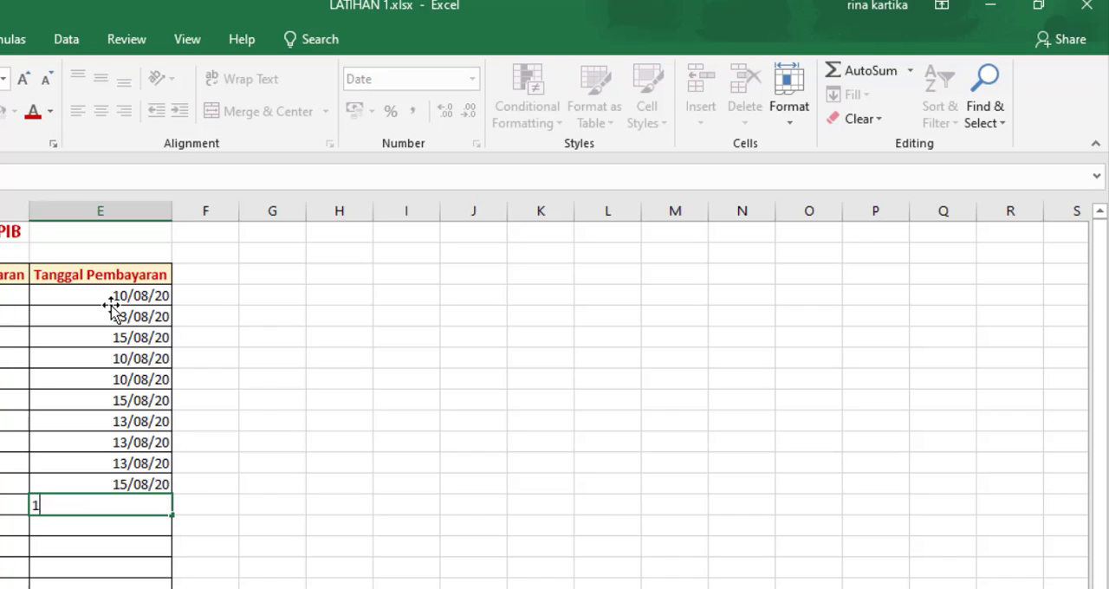
type("0 august")
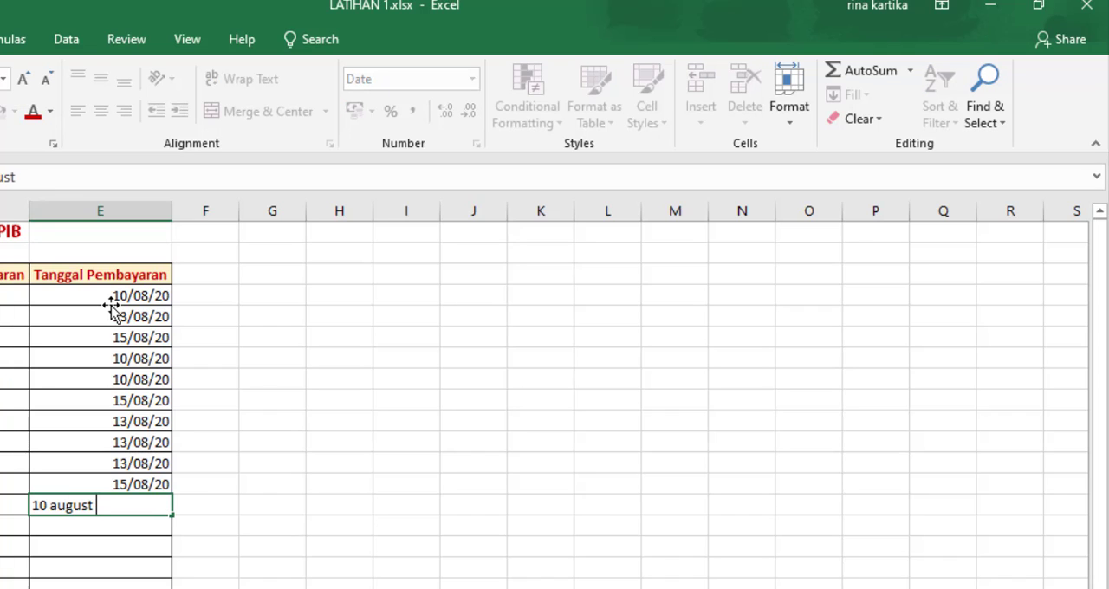
type(" 2020")
key("Return")
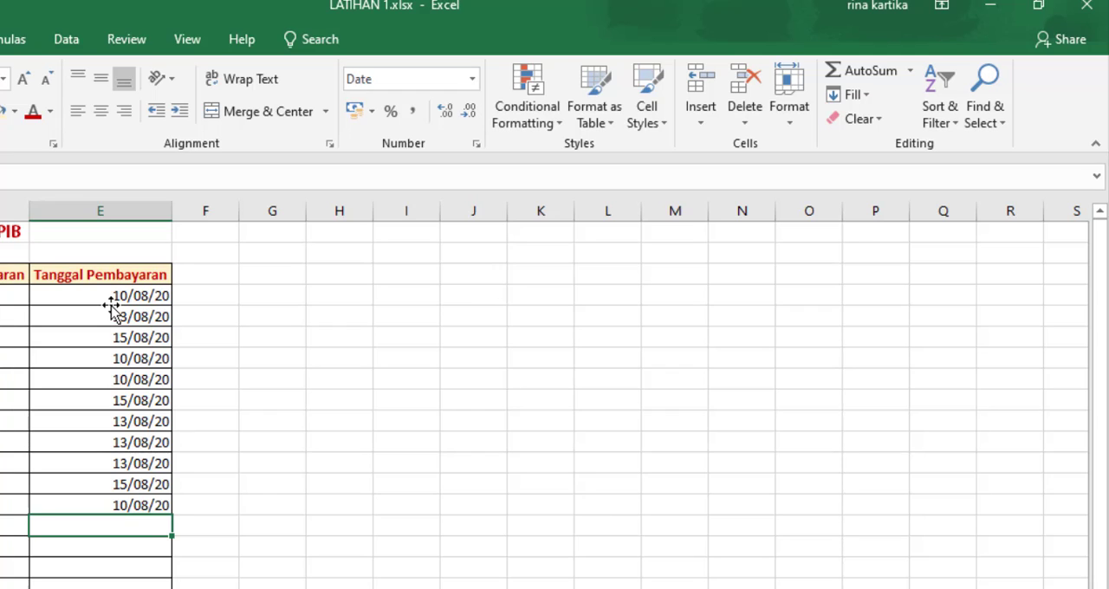
Step: Enter the payment date 15 August 2020 in cells E15 and E16
type("15 august 2020")
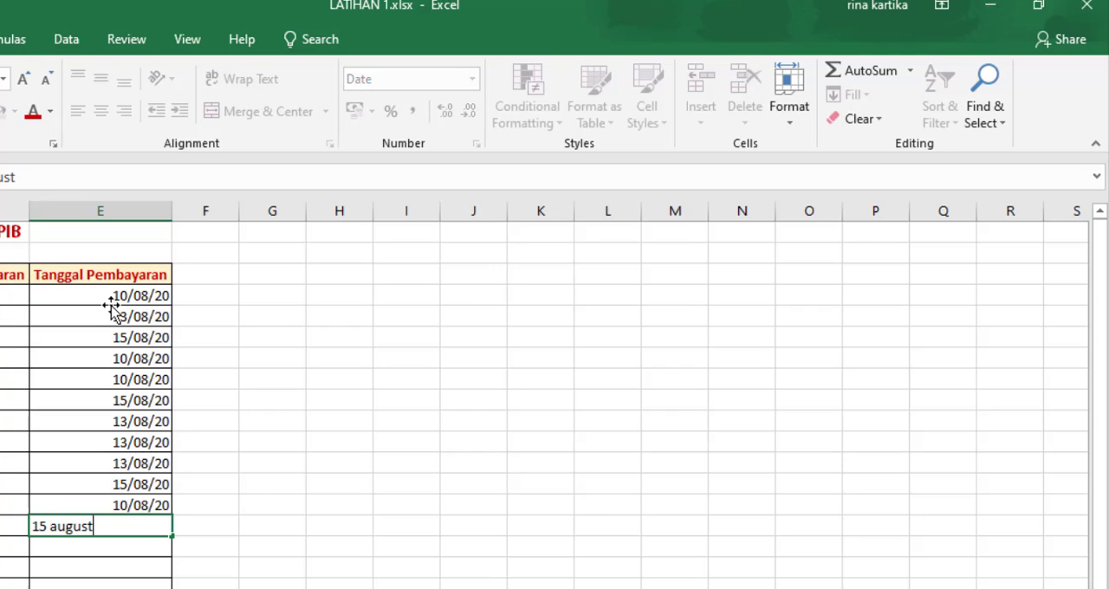
key("Return")
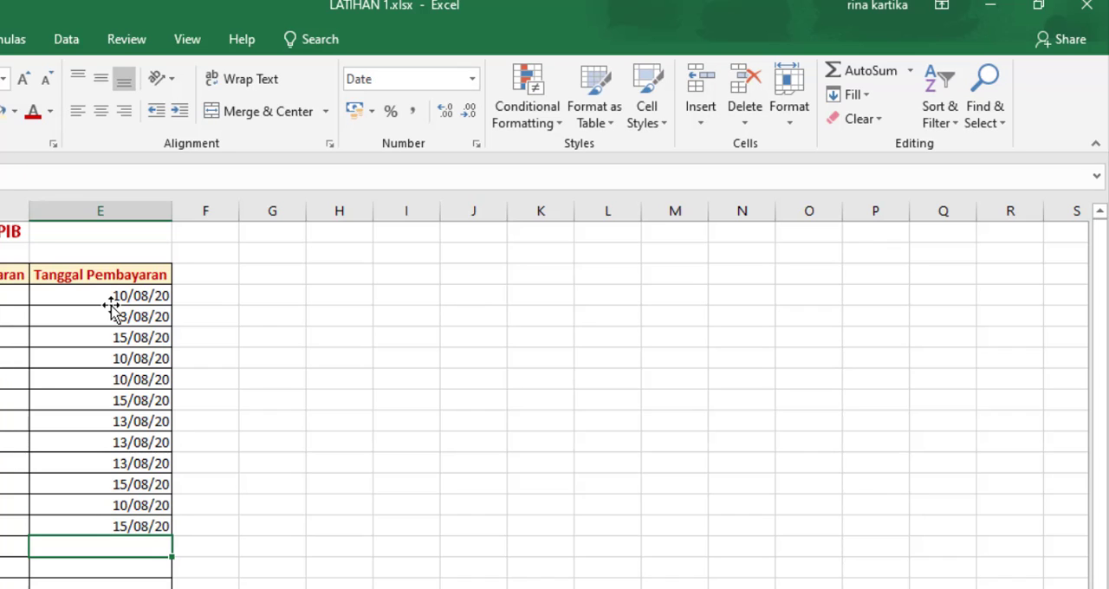
type("15")
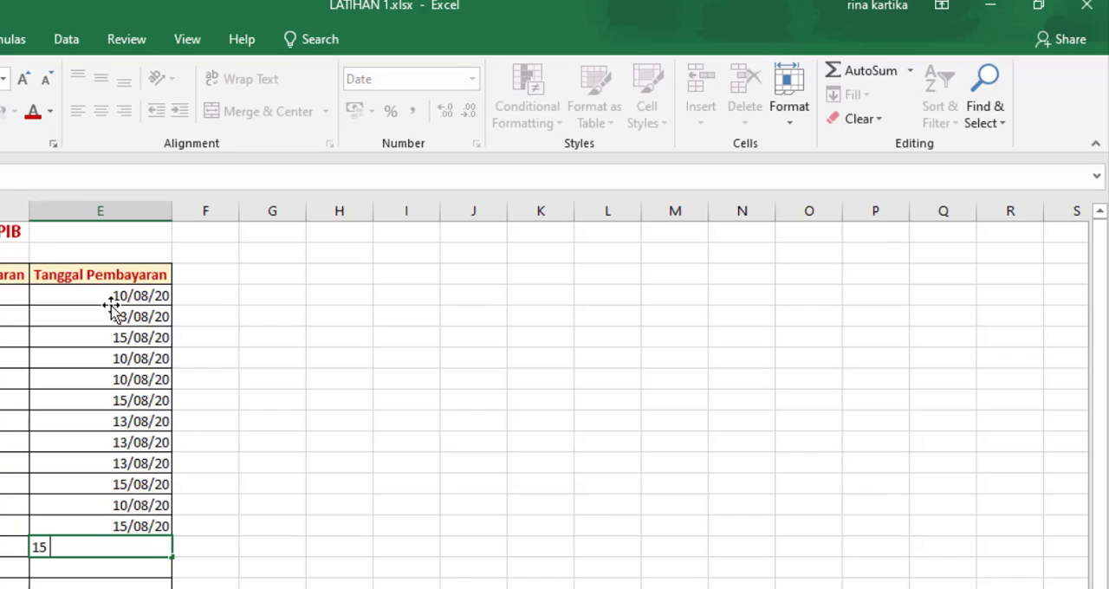
type(" august 2020")
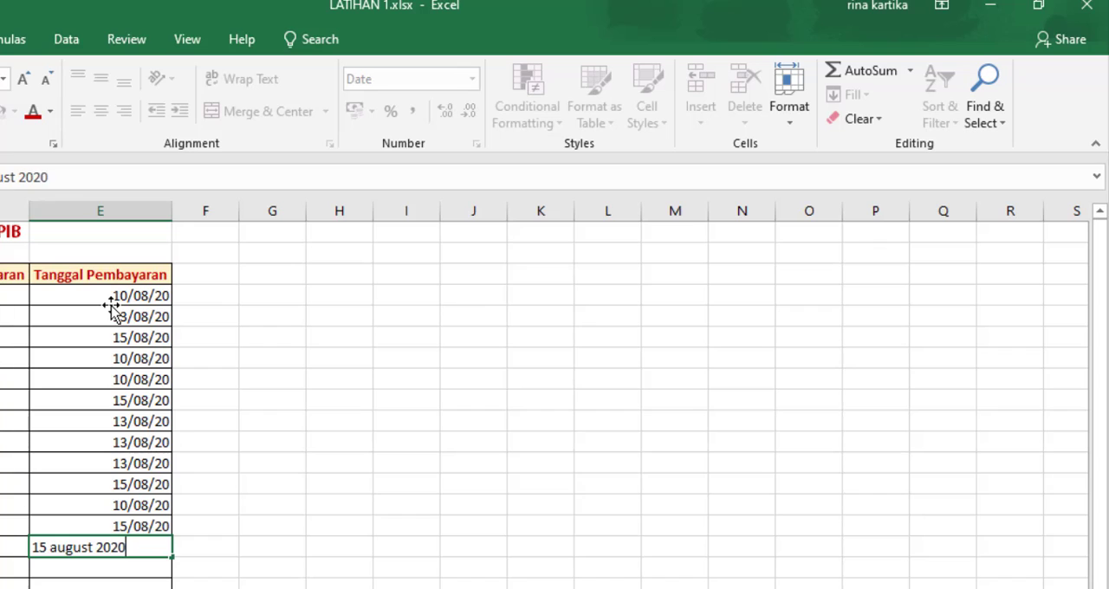
key("Return")
Step: Enter the payment dates 15 August 2020 in cell E17 and 10 August 2020 in cell E18
type("1")
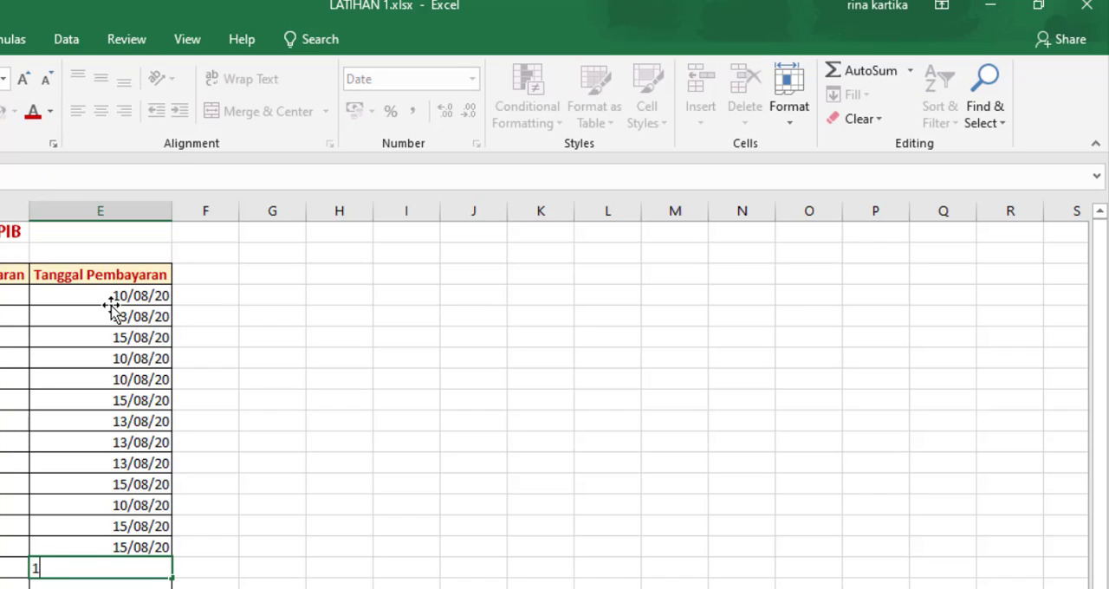
type("5 august ")
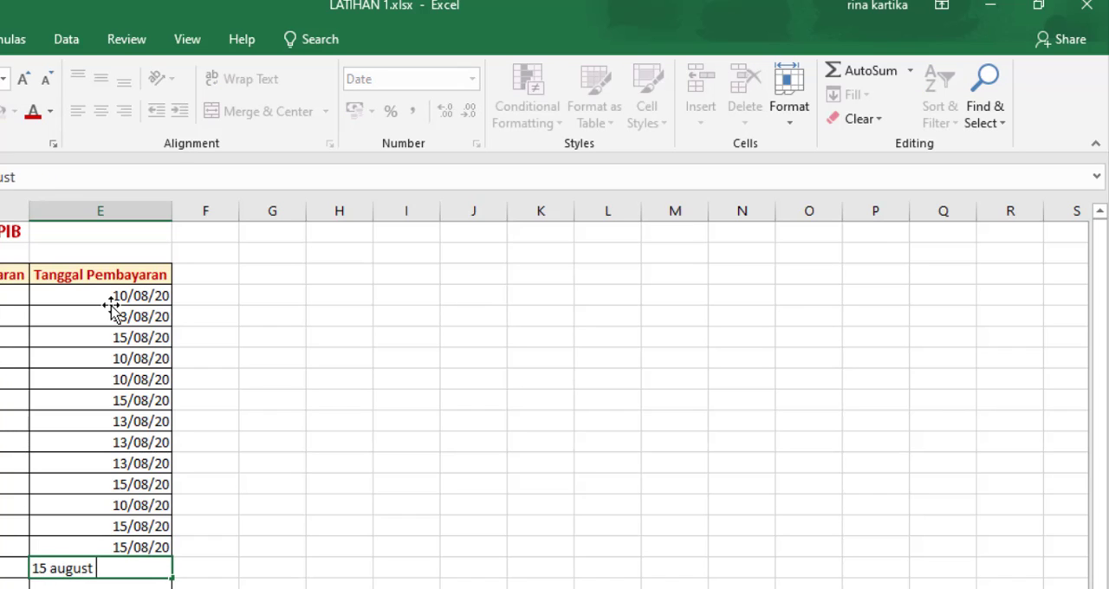
type("2020")
key("Return")
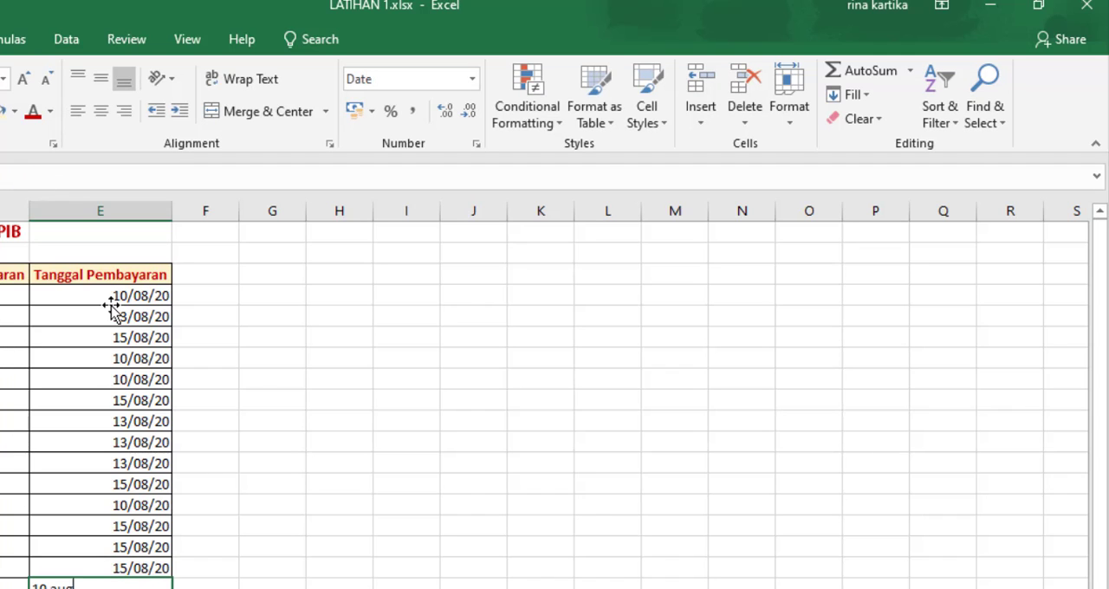
type("10 august 2020")
key("Return")
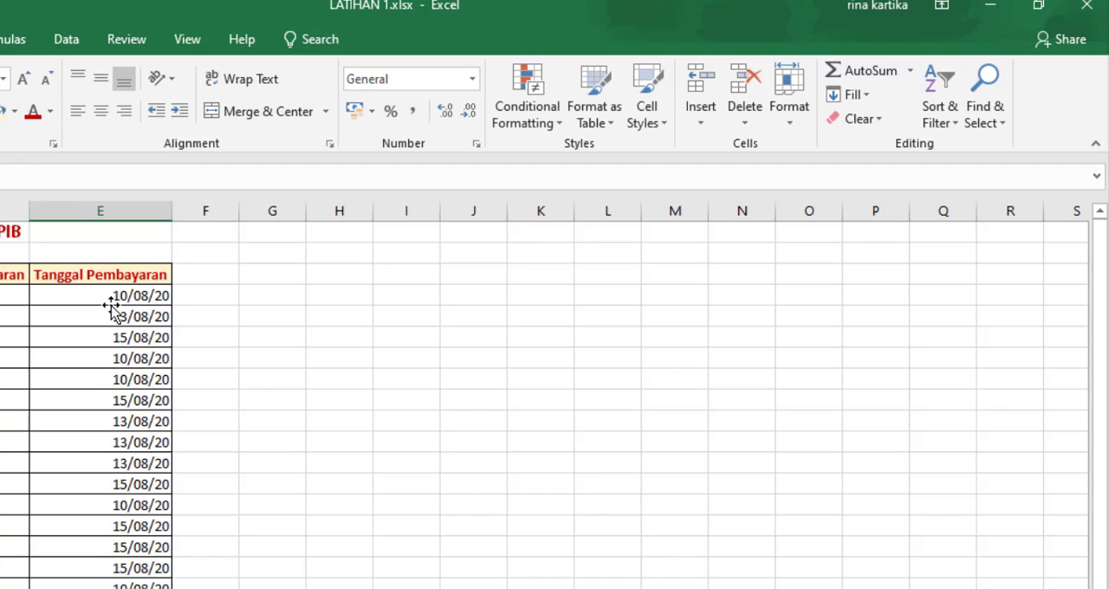
Step: Center the payment dates in cells E4:E18 both horizontally and vertically
left_click_drag(110, 296, 103, 588)
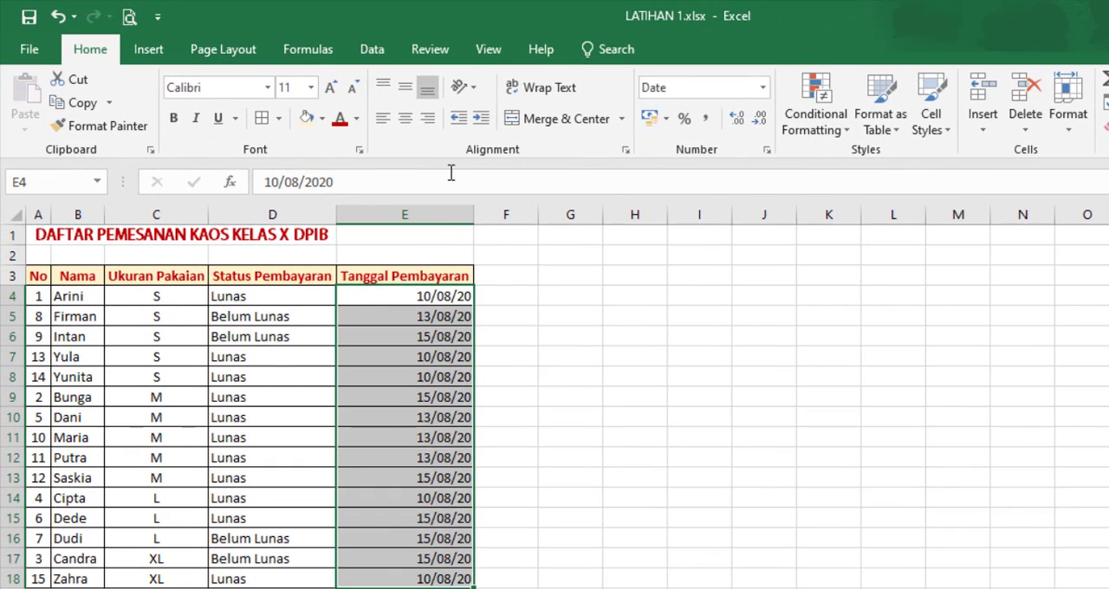
left_click(405, 118)
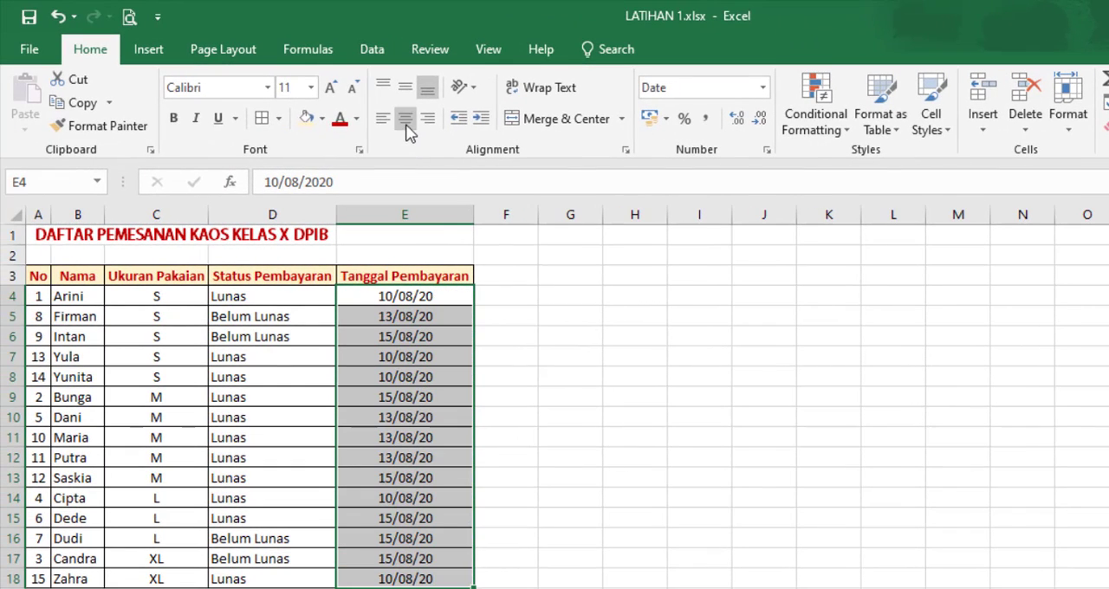
left_click(405, 87)
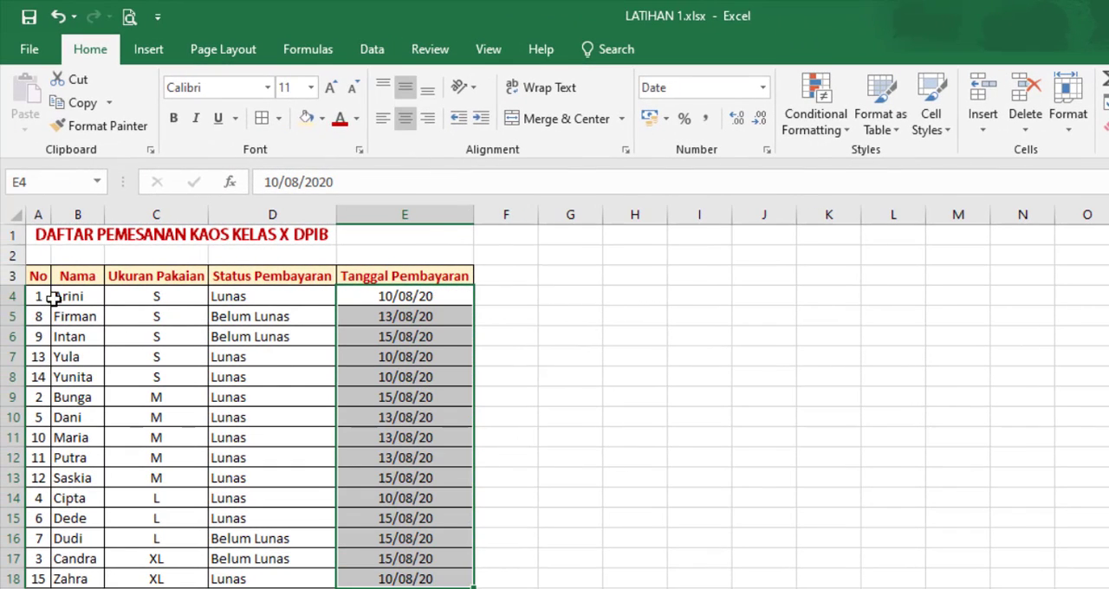
left_click_drag(45, 296, 384, 584)
left_click(567, 320)
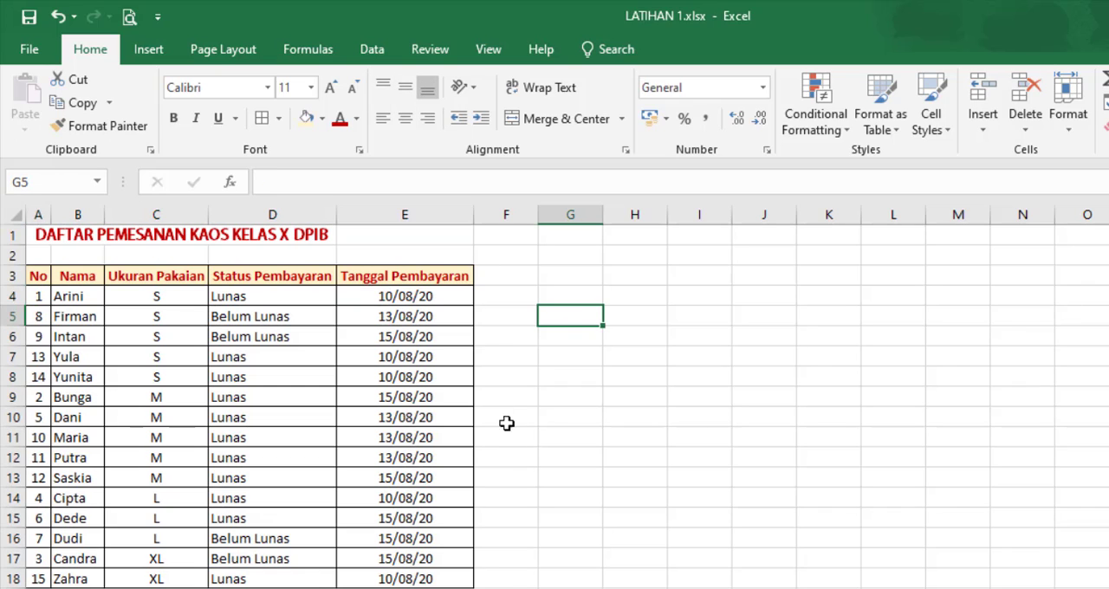
left_click(620, 472)
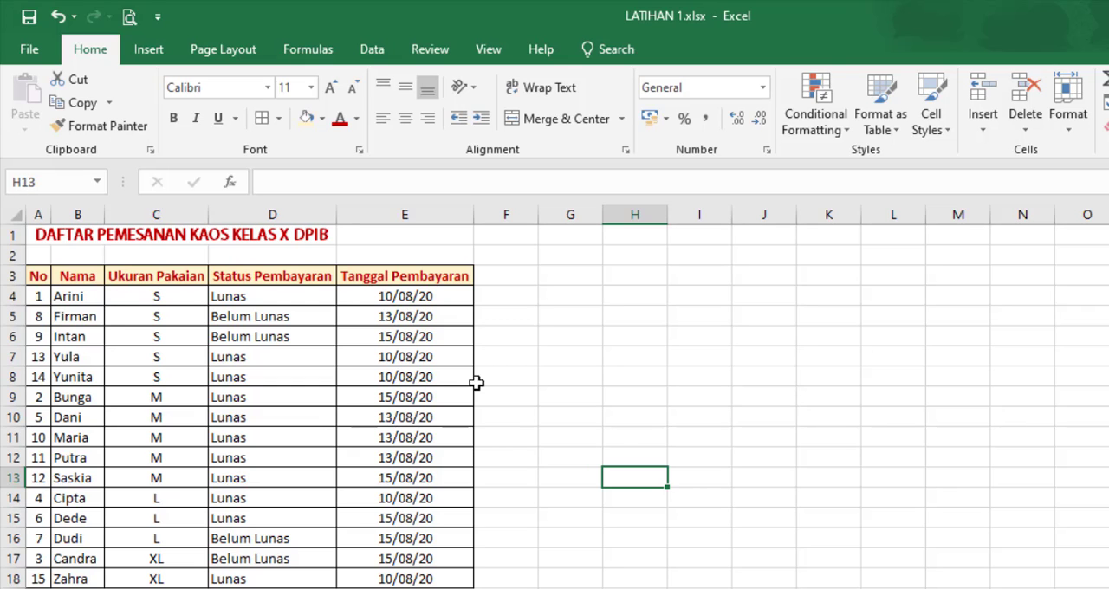
Step: Turn on filtering for the table's header row A3:E3
left_click(37, 276)
left_click_drag(78, 275, 386, 271)
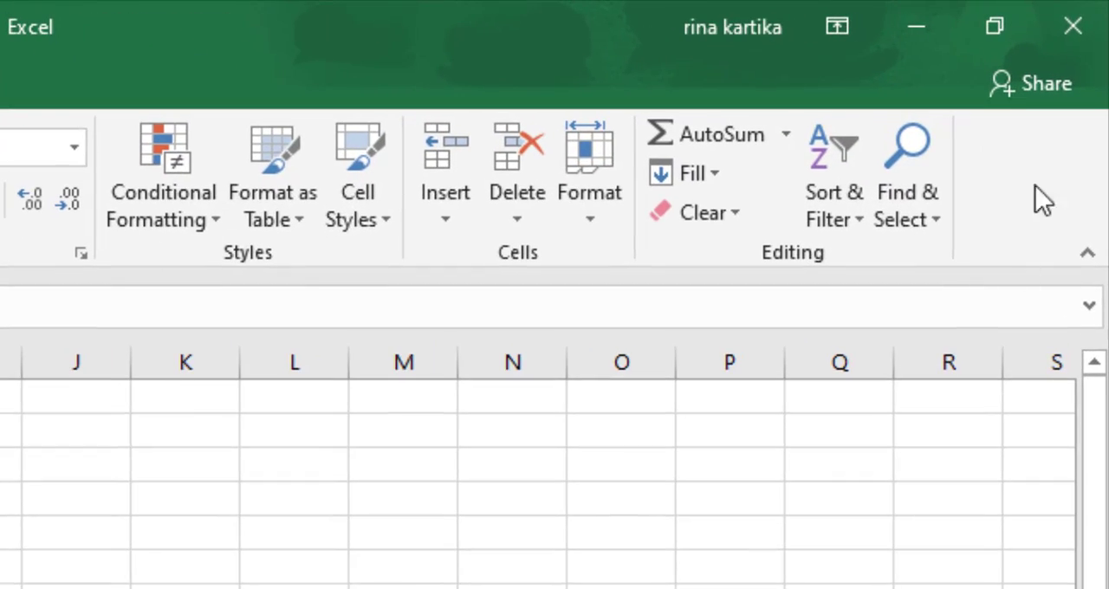
left_click(858, 219)
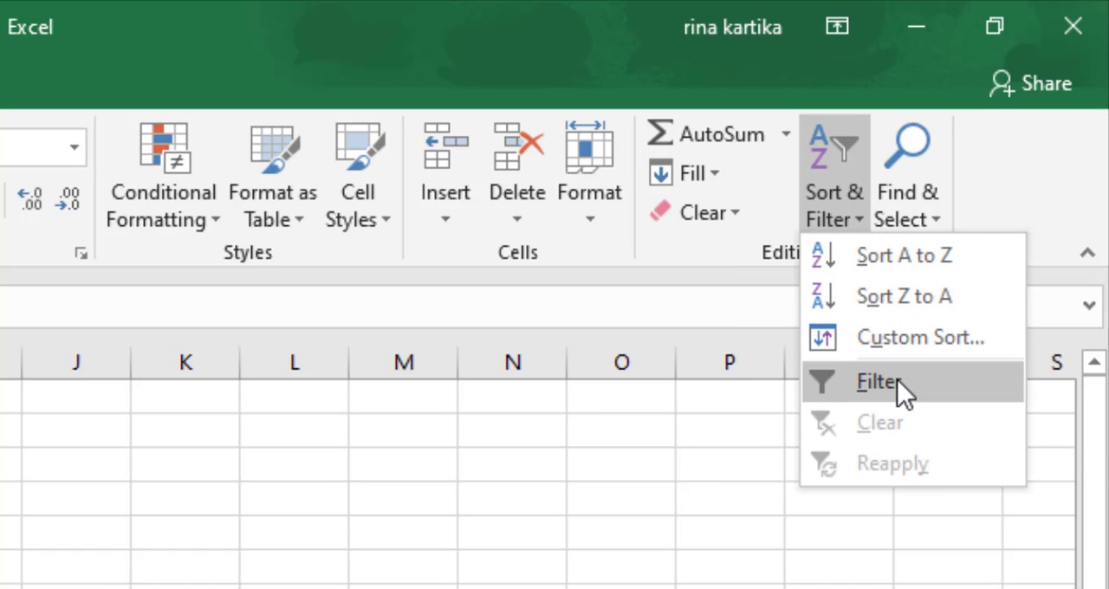
left_click(879, 382)
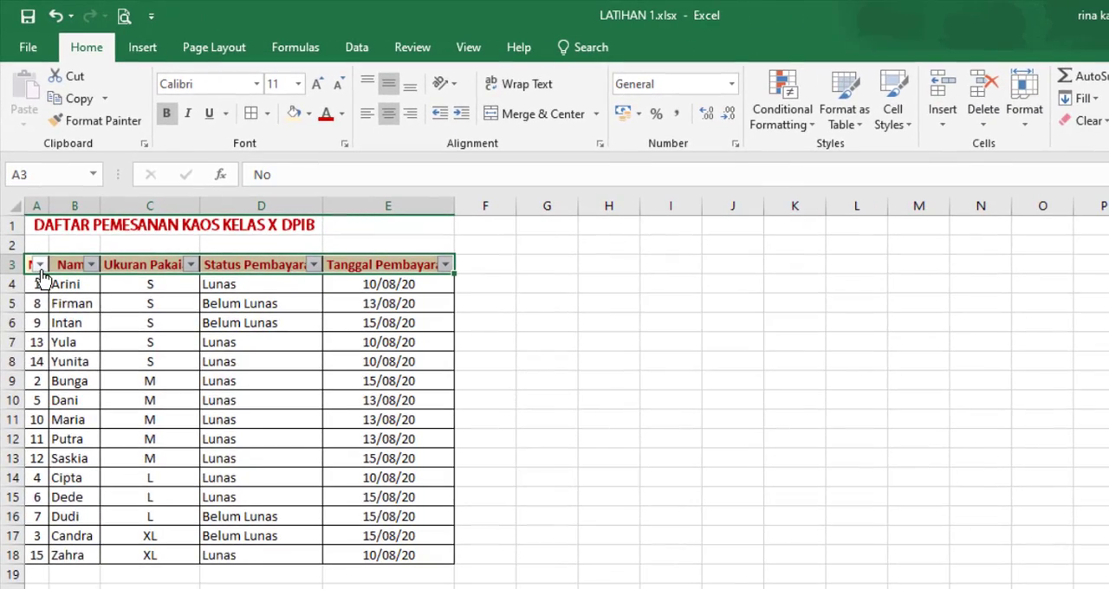
Step: Examine the filter options of the No, Nama, Ukuran Pakaian, Status Pembayaran and Tanggal Pembayaran columns without applying any
left_click(40, 265)
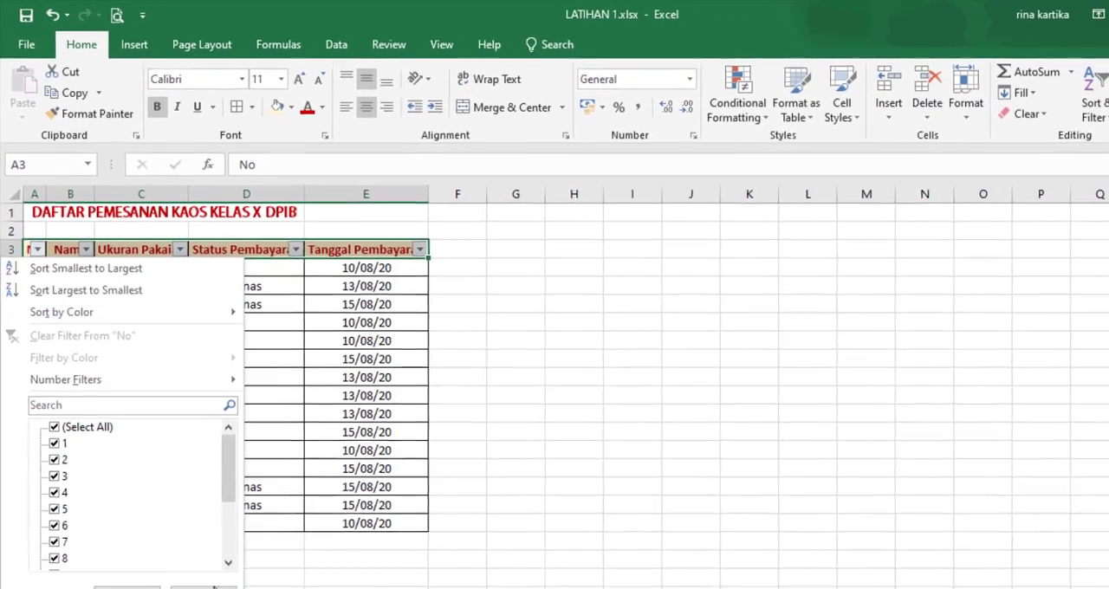
left_click(196, 547)
left_click(79, 230)
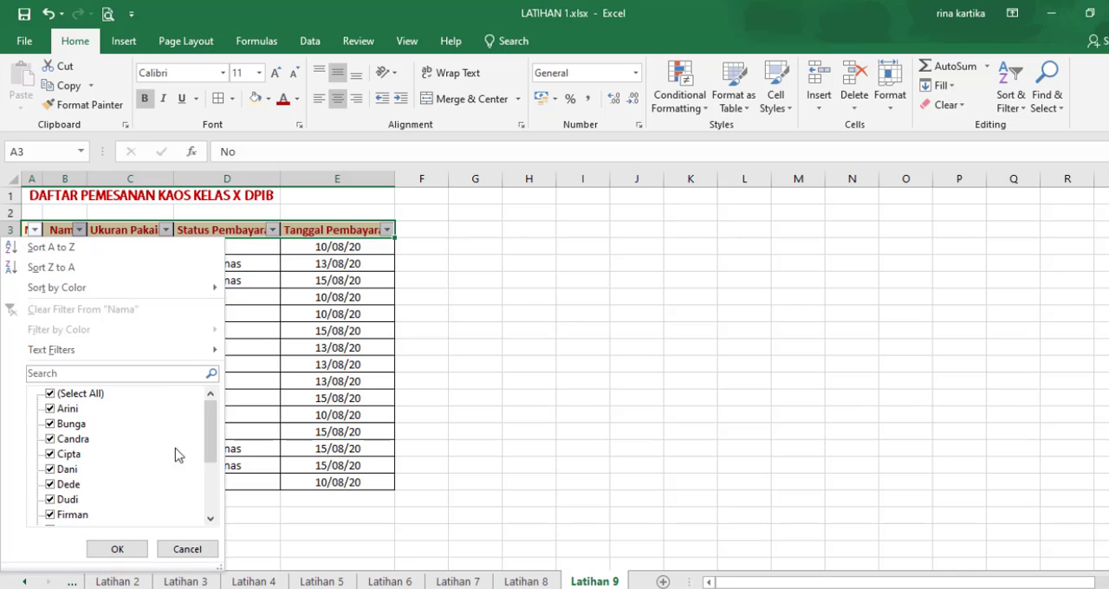
left_click(206, 548)
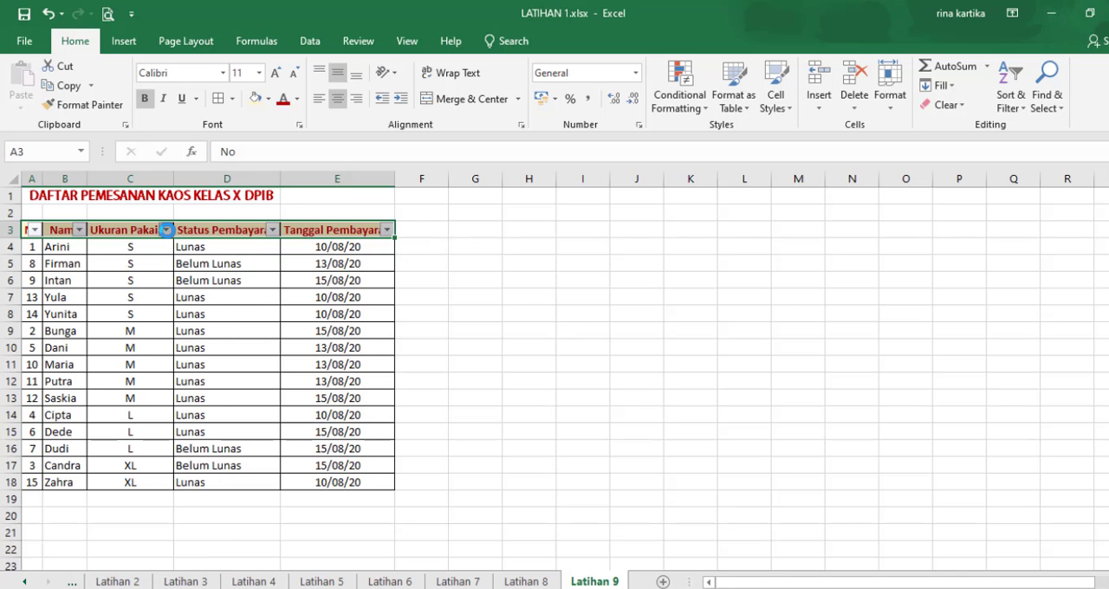
left_click(165, 230)
left_click(213, 548)
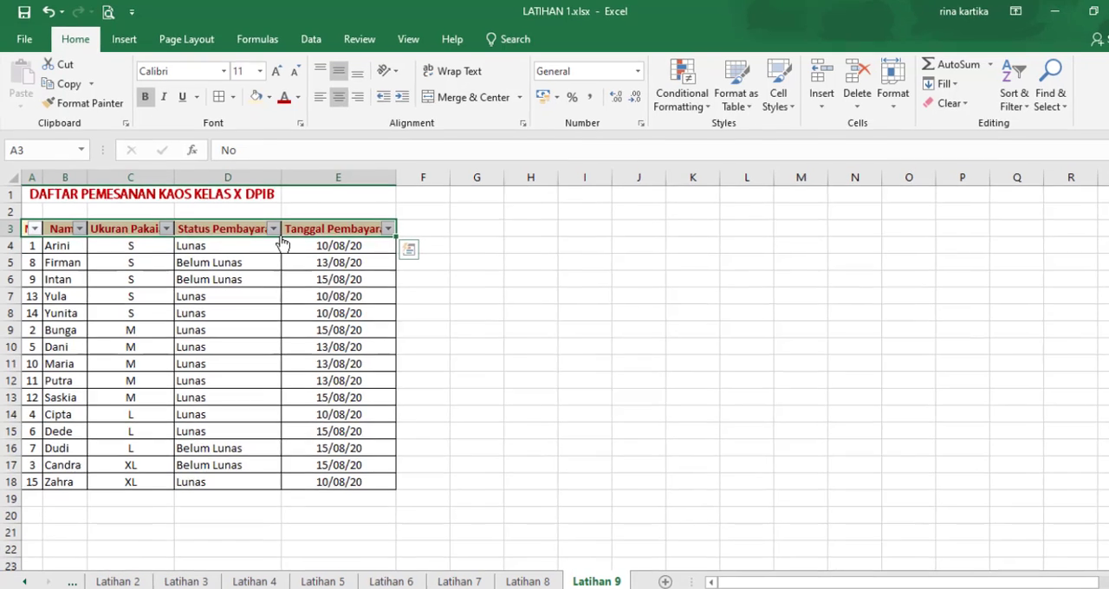
left_click(272, 230)
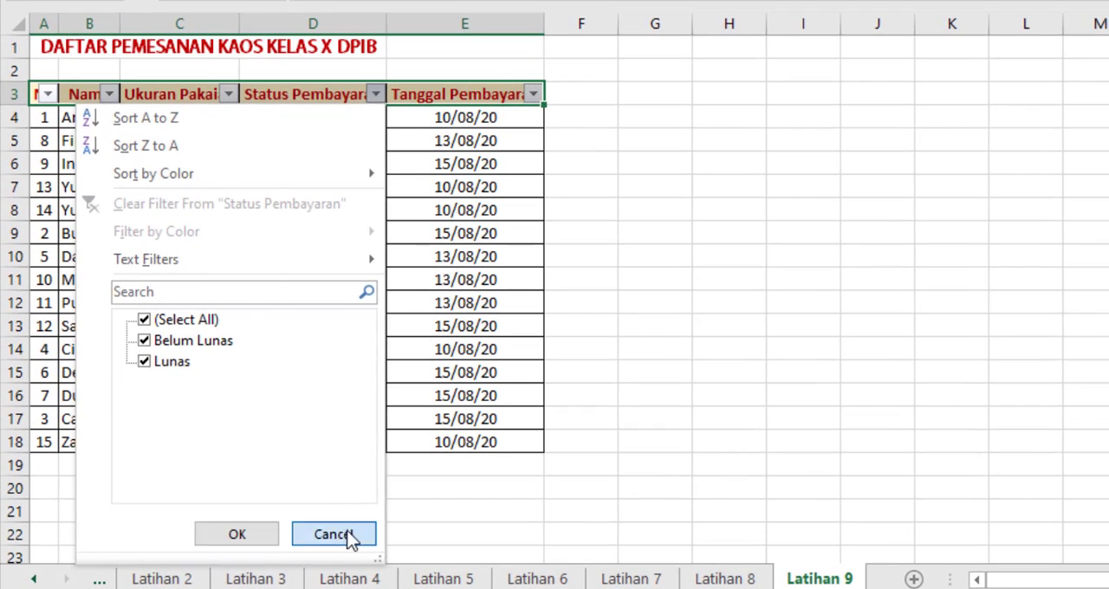
left_click(349, 536)
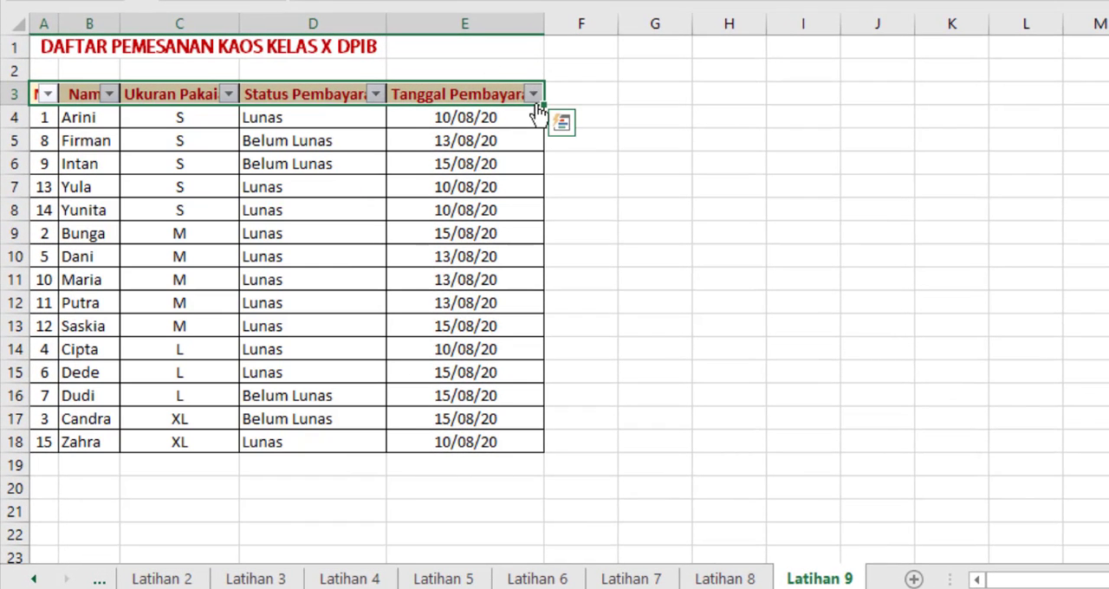
left_click(532, 95)
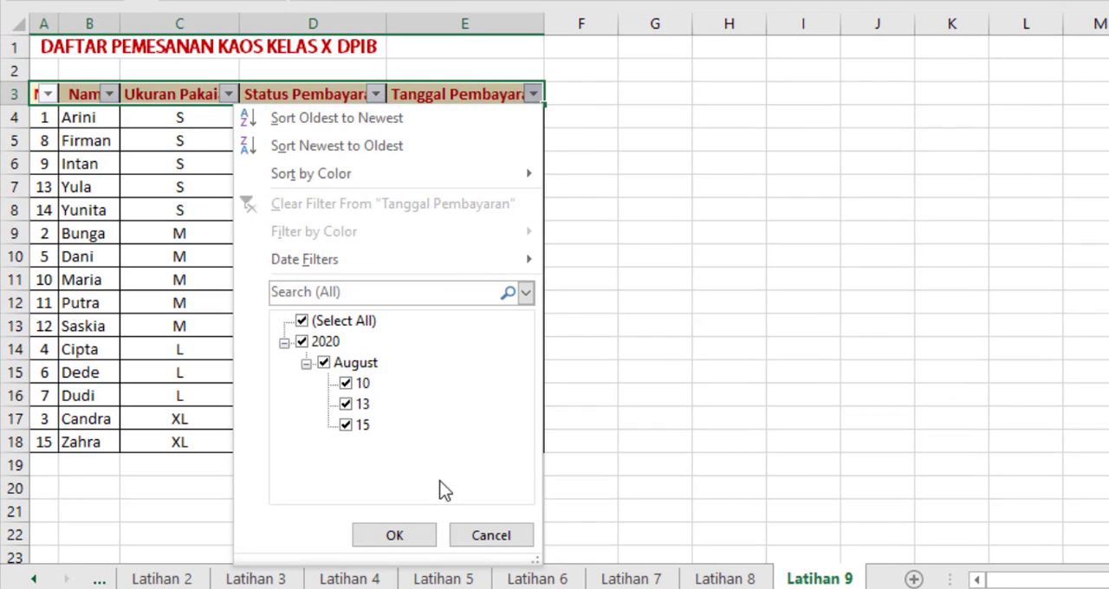
left_click(479, 535)
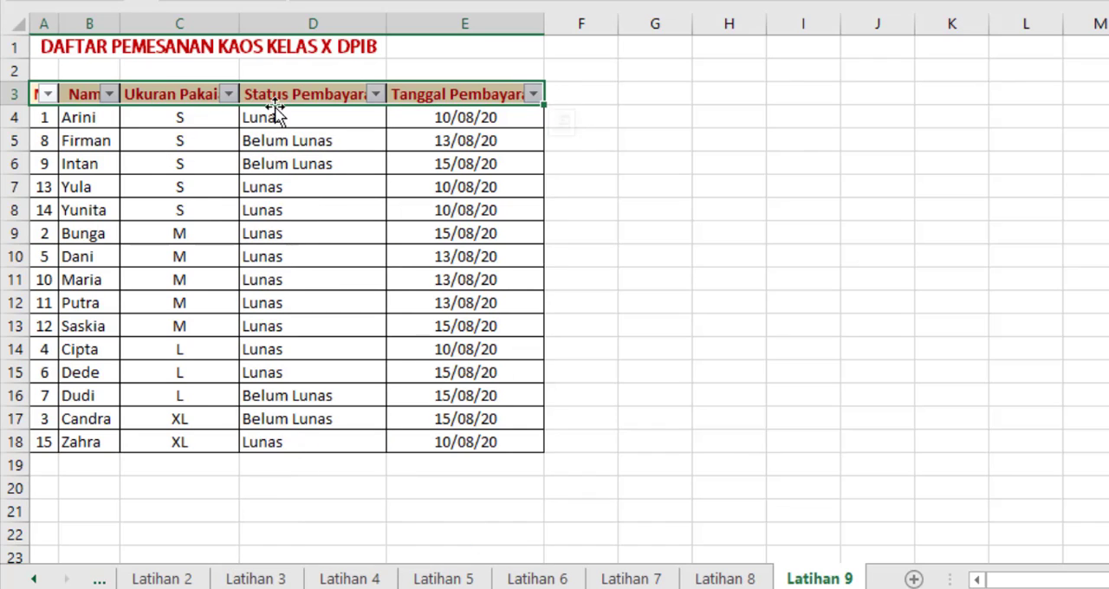
Step: Filter the Ukuran Pakaian column to show only size S
left_click(232, 94)
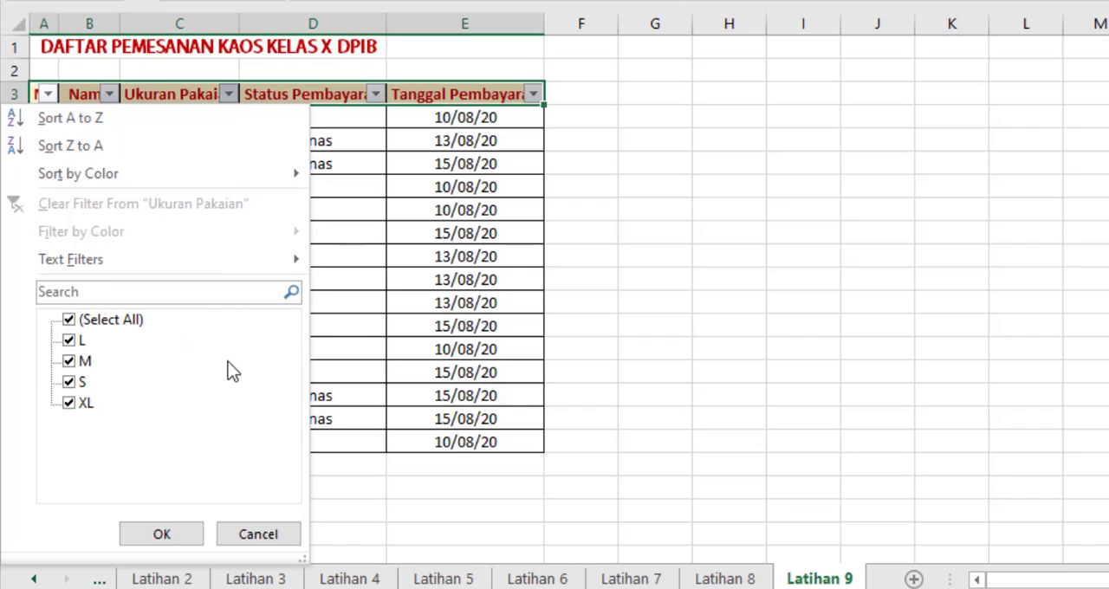
left_click(70, 320)
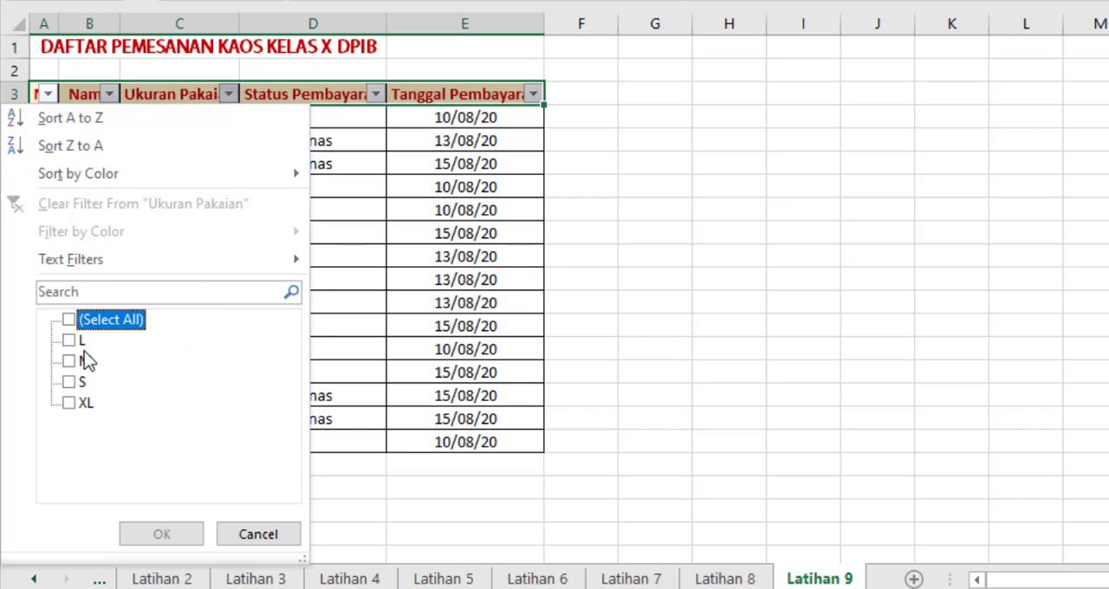
left_click(69, 382)
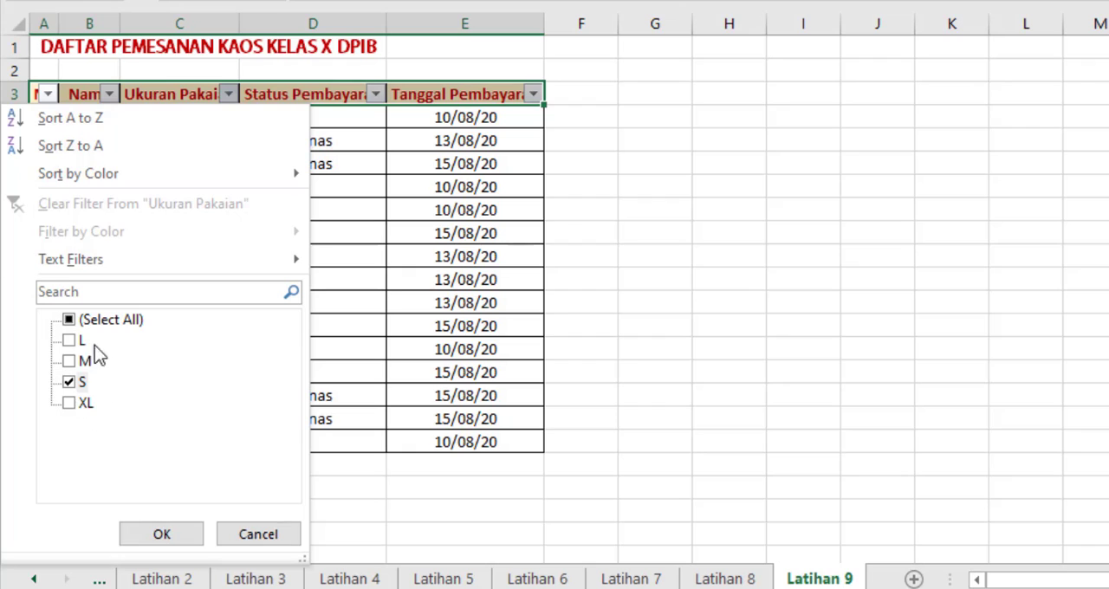
left_click(162, 534)
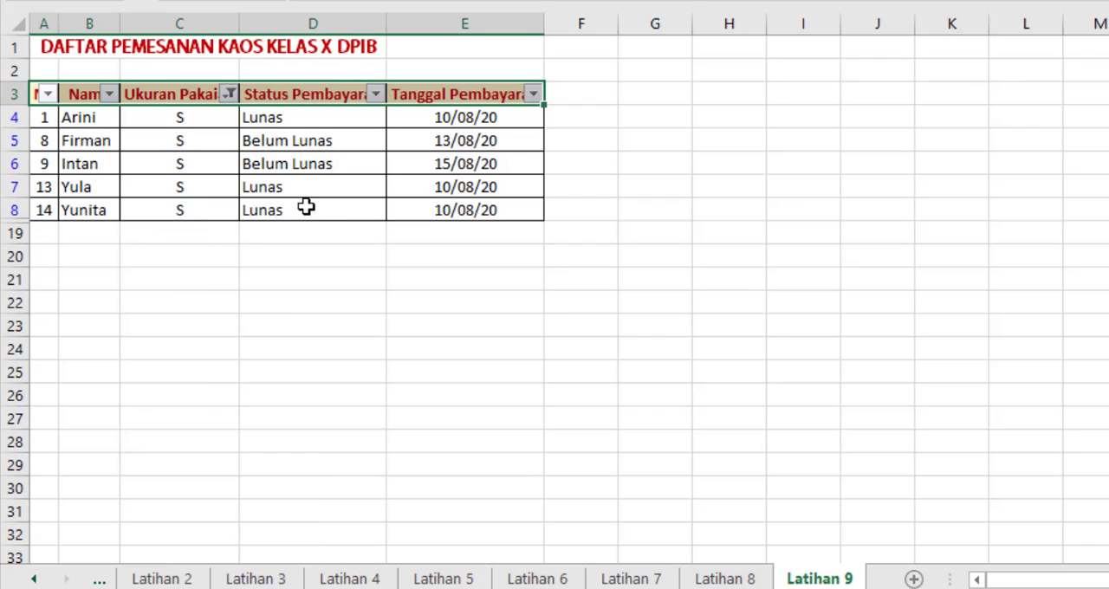
Step: Add size XL to the Ukuran Pakaian filter alongside size S
left_click(228, 94)
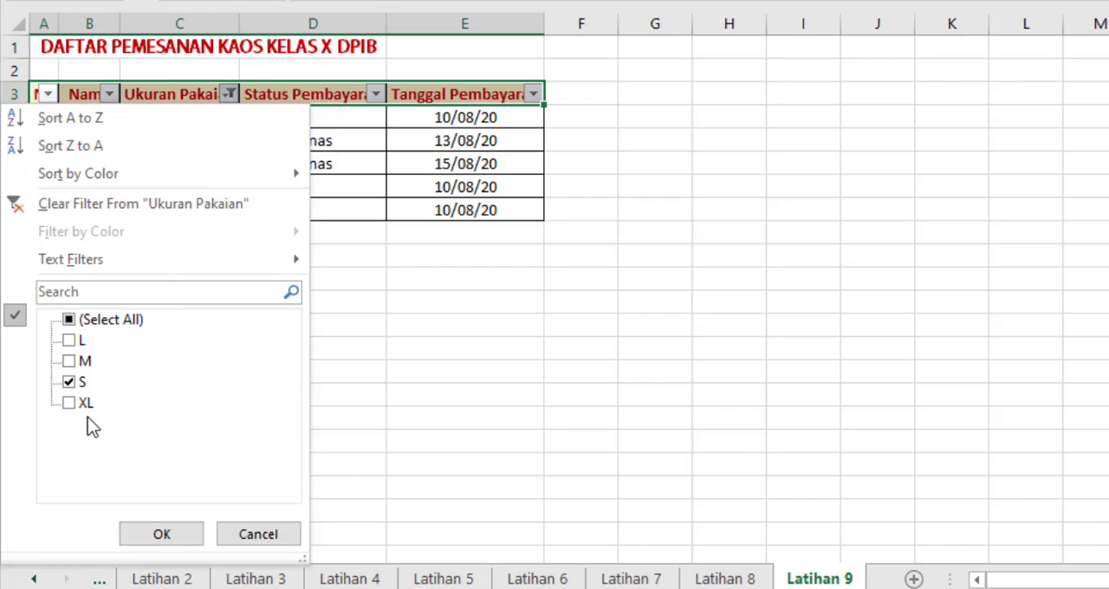
left_click(70, 404)
left_click(162, 536)
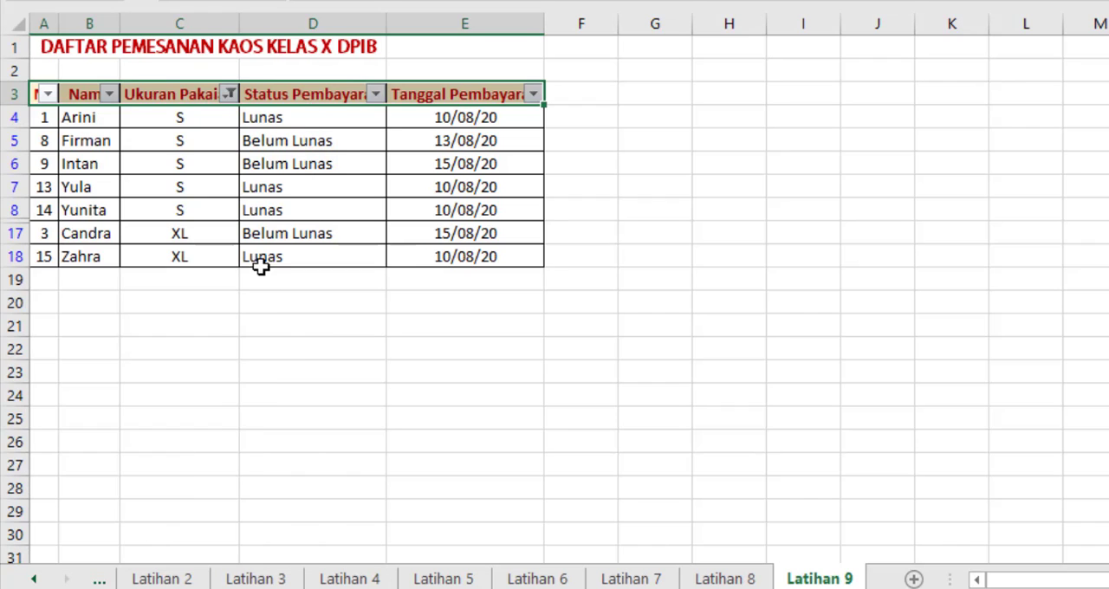
Step: Filter the Status Pembayaran column to show only Belum Lunas orders
left_click(376, 93)
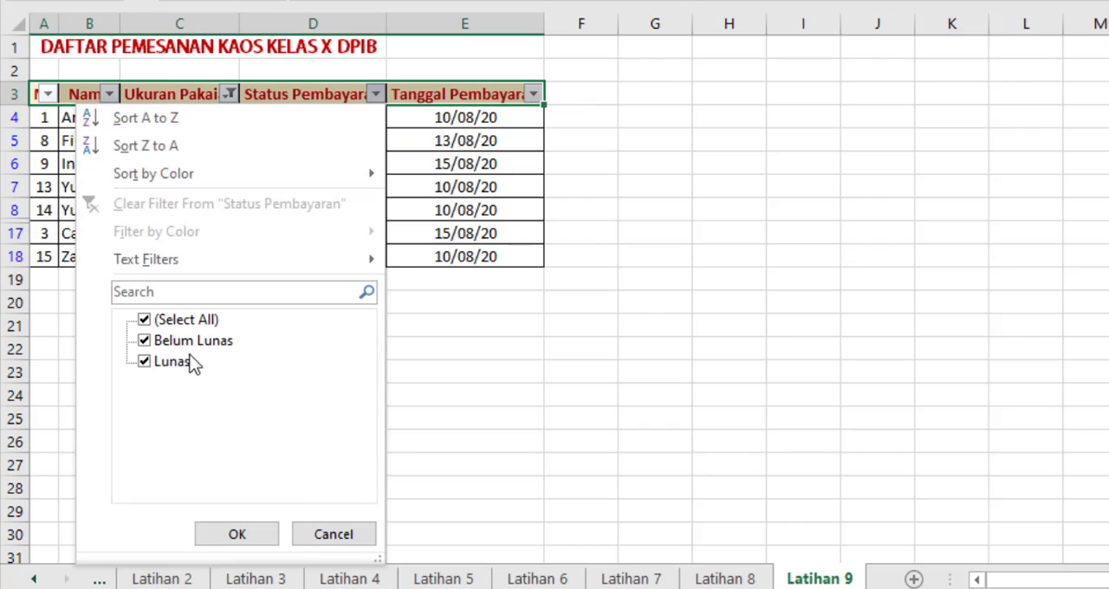
left_click(143, 340)
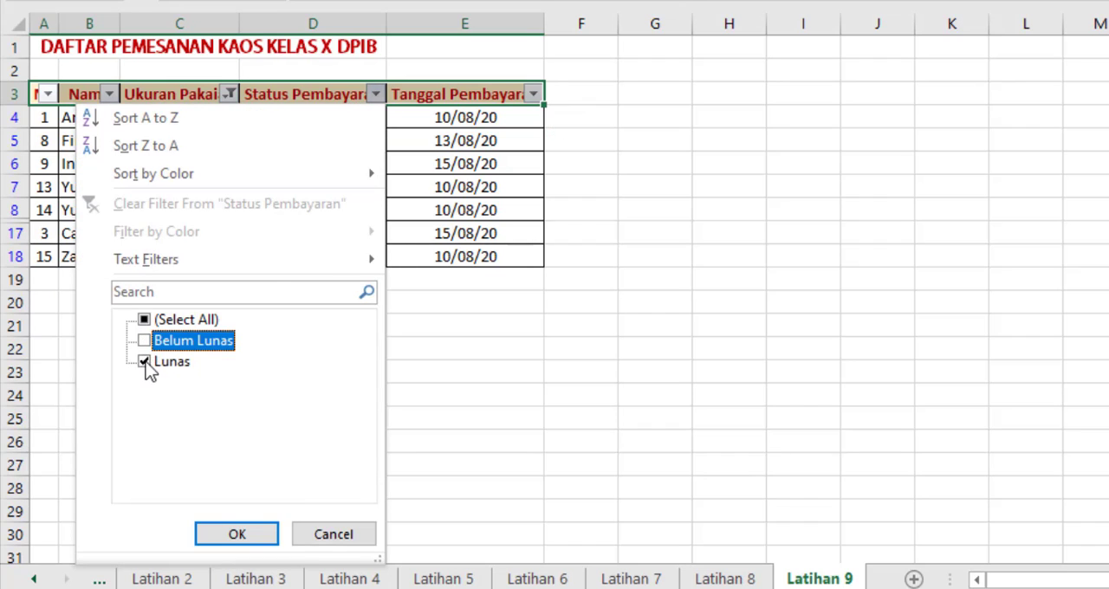
left_click(145, 362)
left_click(258, 527)
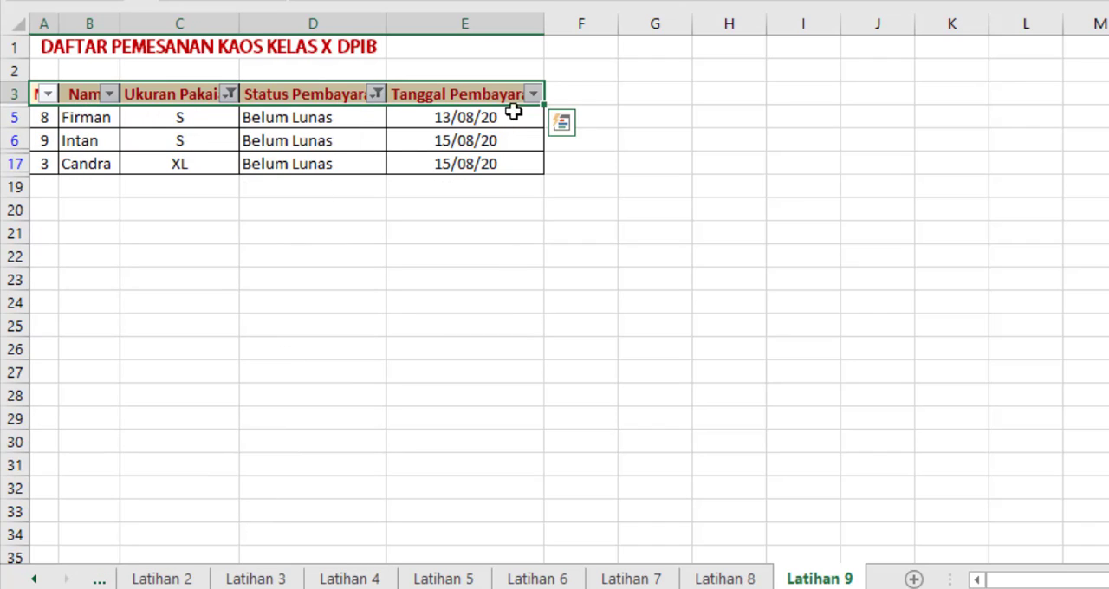
Step: Check which dates the Tanggal Pembayaran filter offers and leave that column unfiltered
left_click(532, 95)
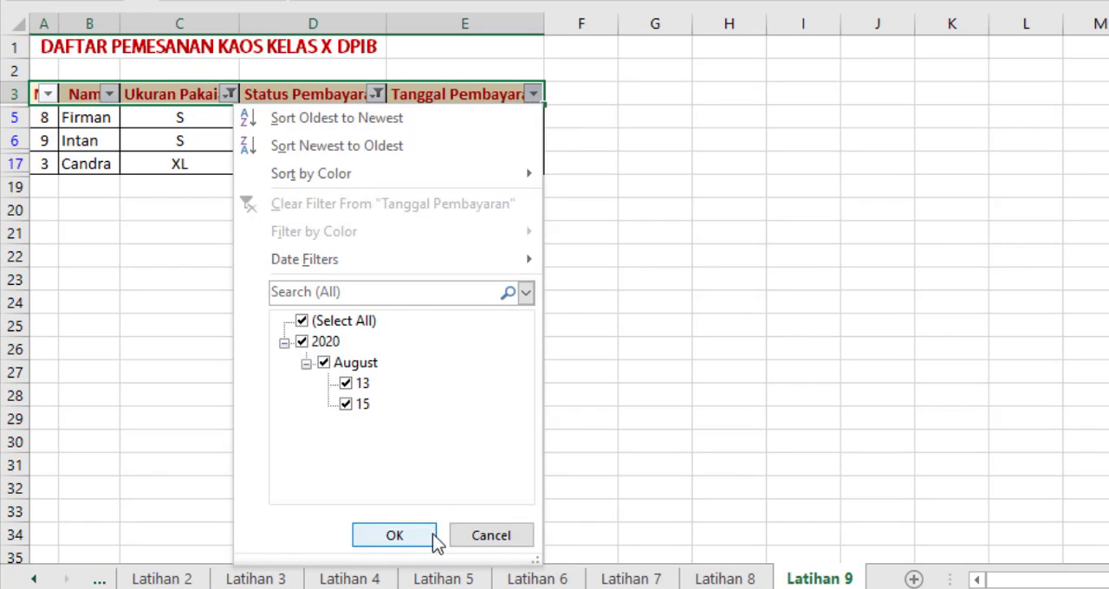
left_click(477, 540)
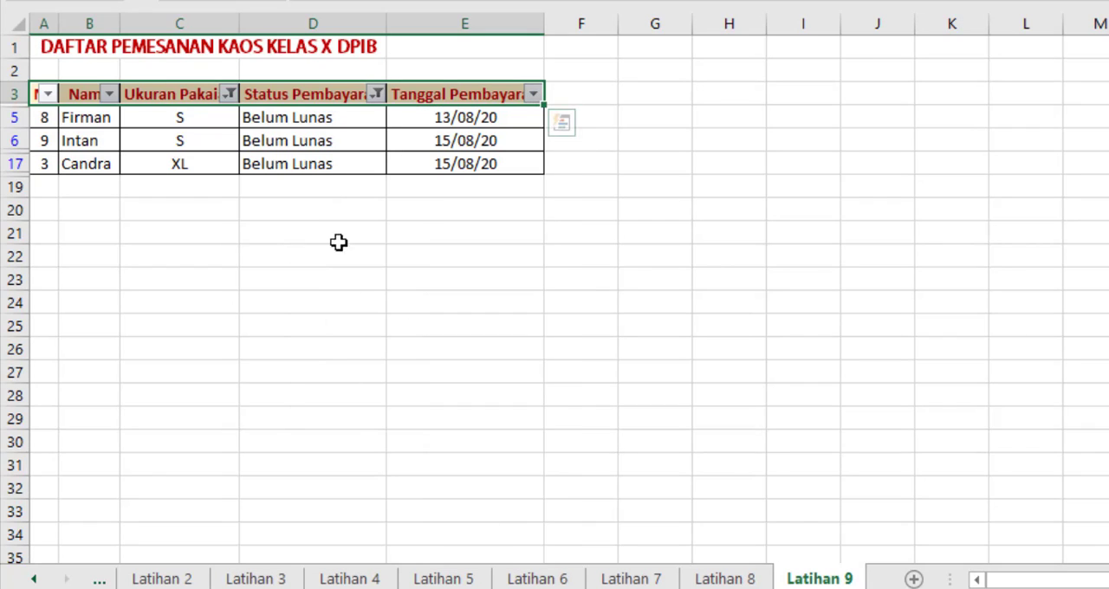
left_click(45, 109)
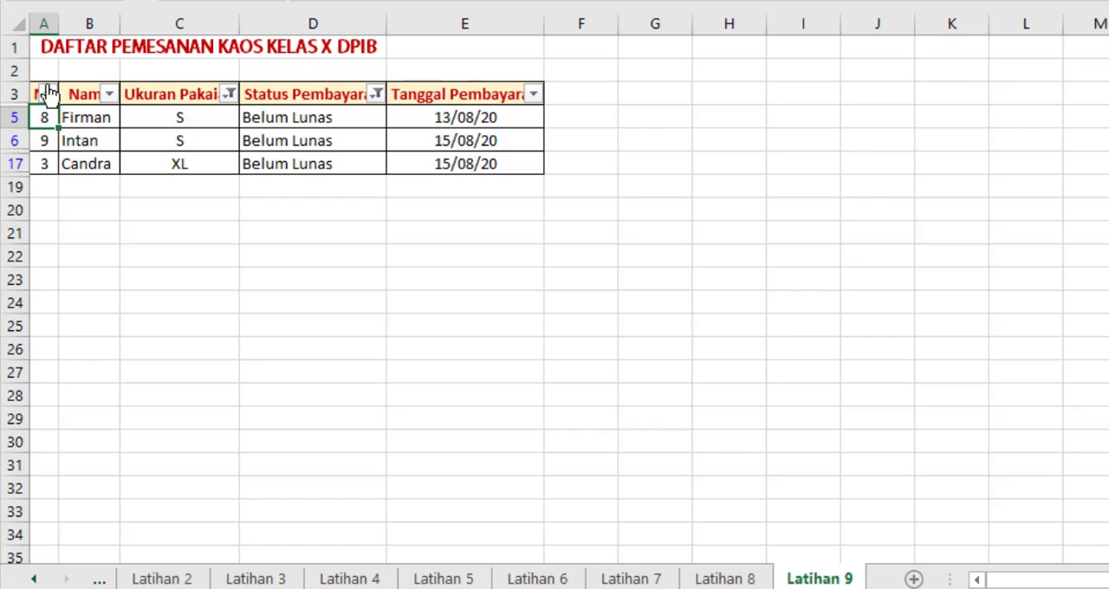
left_click(220, 97)
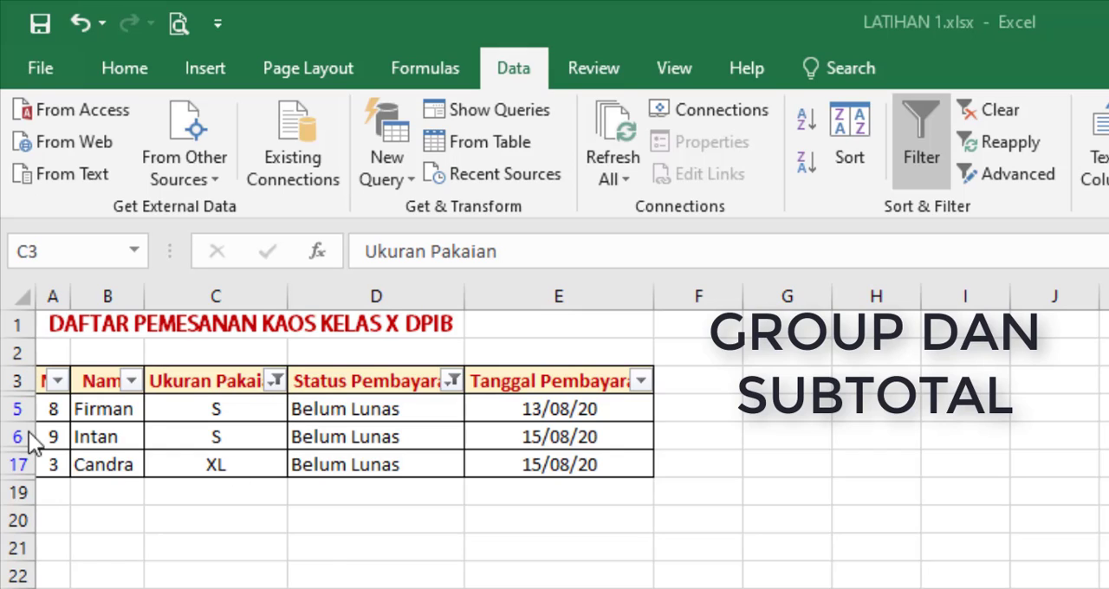
Step: Turn off filtering for the table's header row 3
left_click(12, 380)
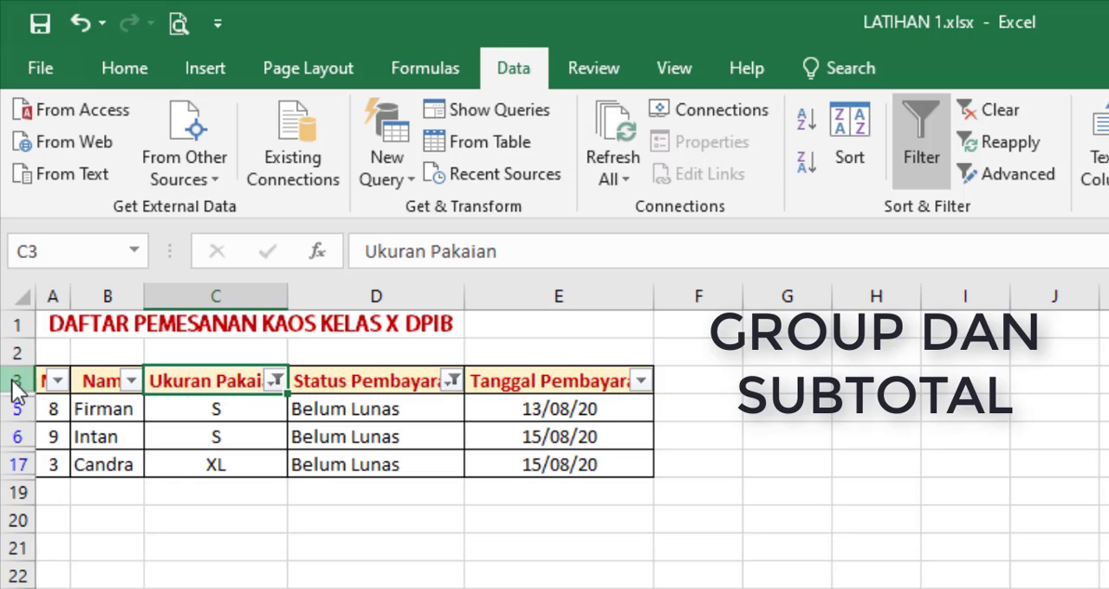
left_click(13, 385)
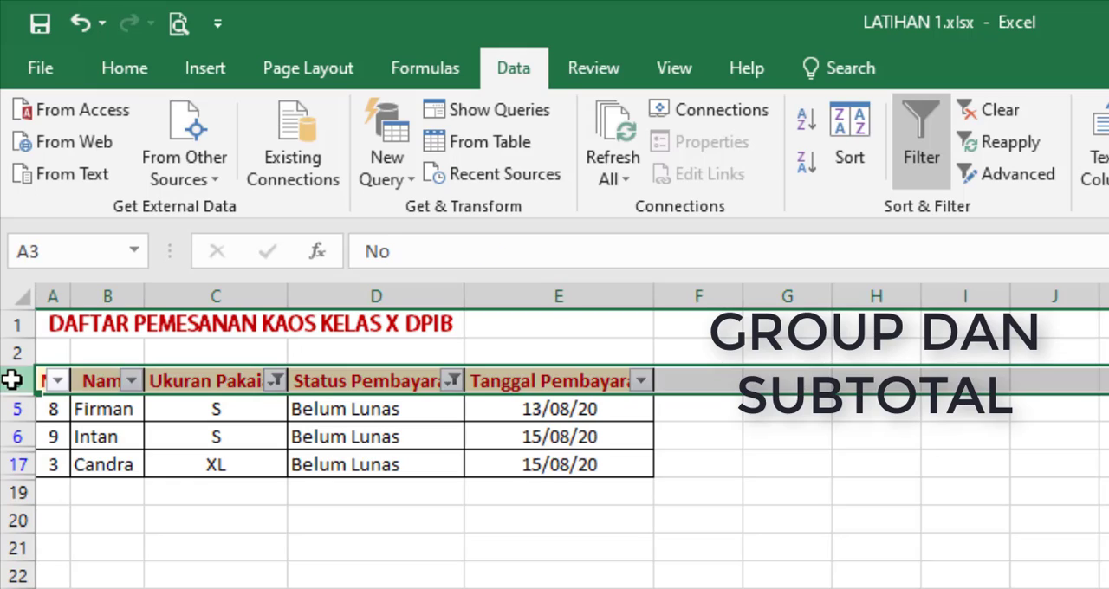
left_click(127, 68)
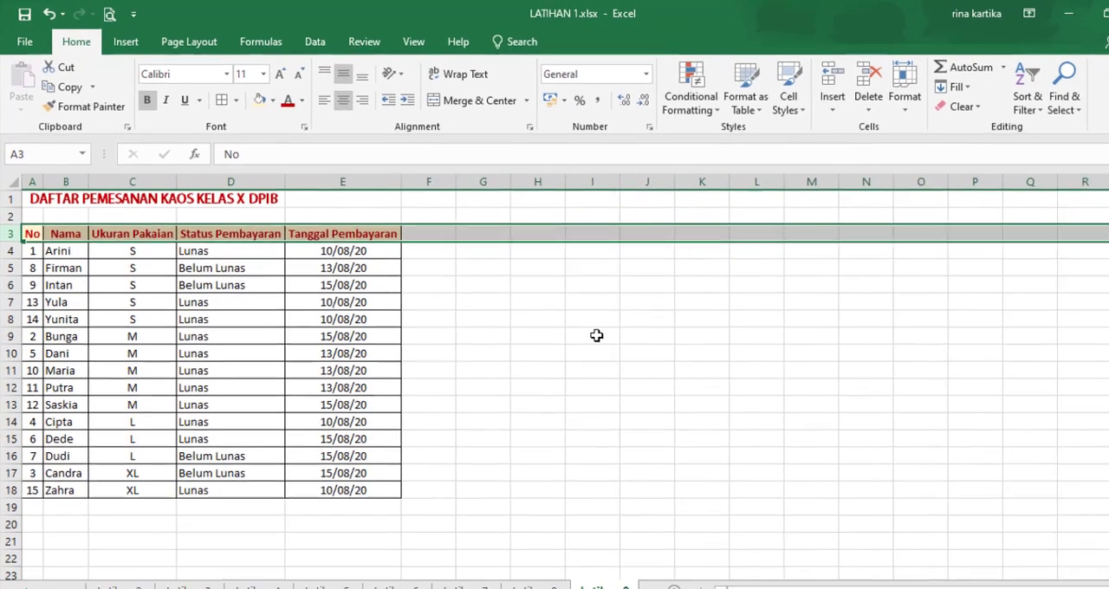
left_click(583, 329)
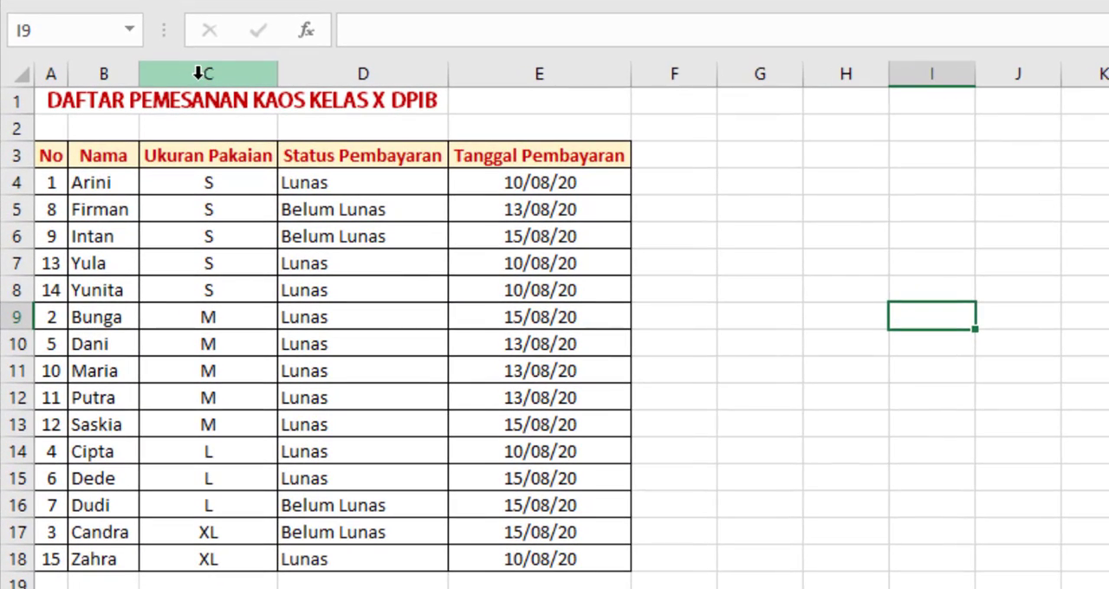
Step: Group columns C and D, Ukuran Pakaian and Status Pembayaran, into a collapsible outline
left_click_drag(188, 71, 325, 72)
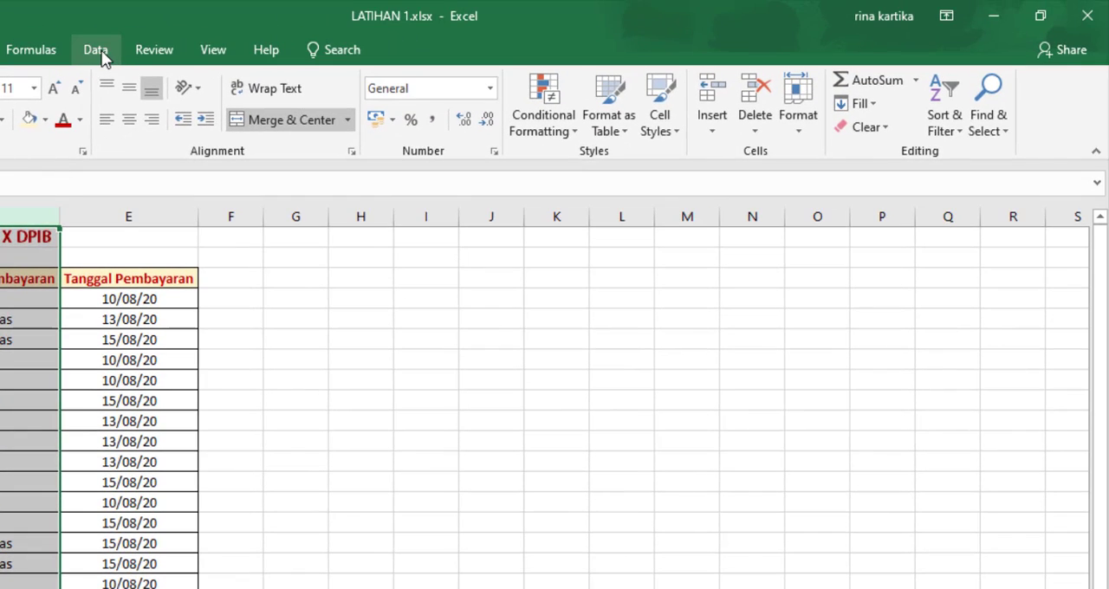
left_click(99, 52)
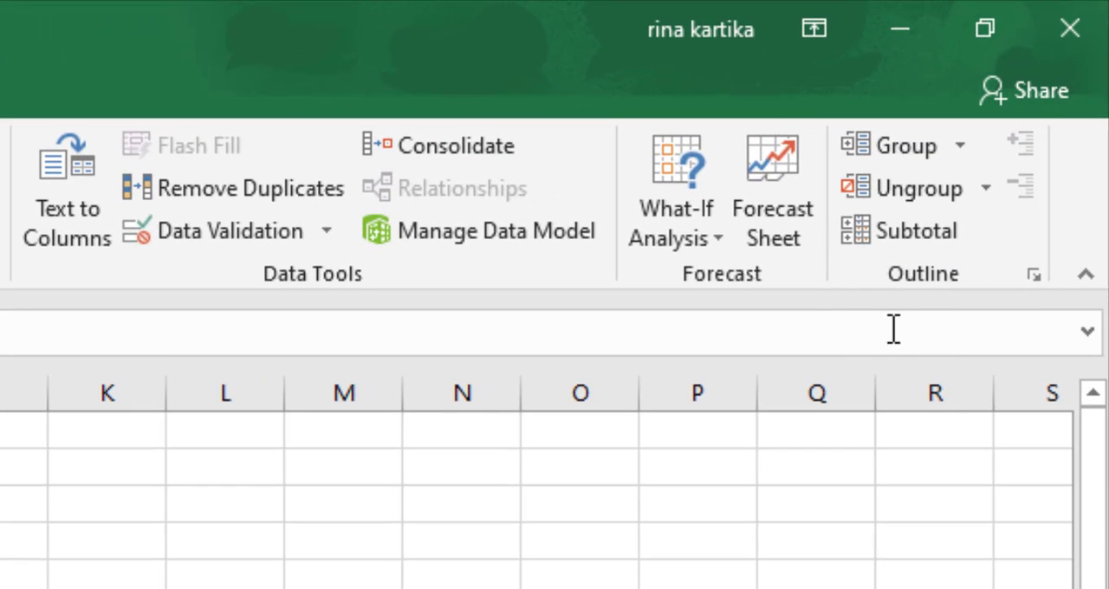
left_click(969, 151)
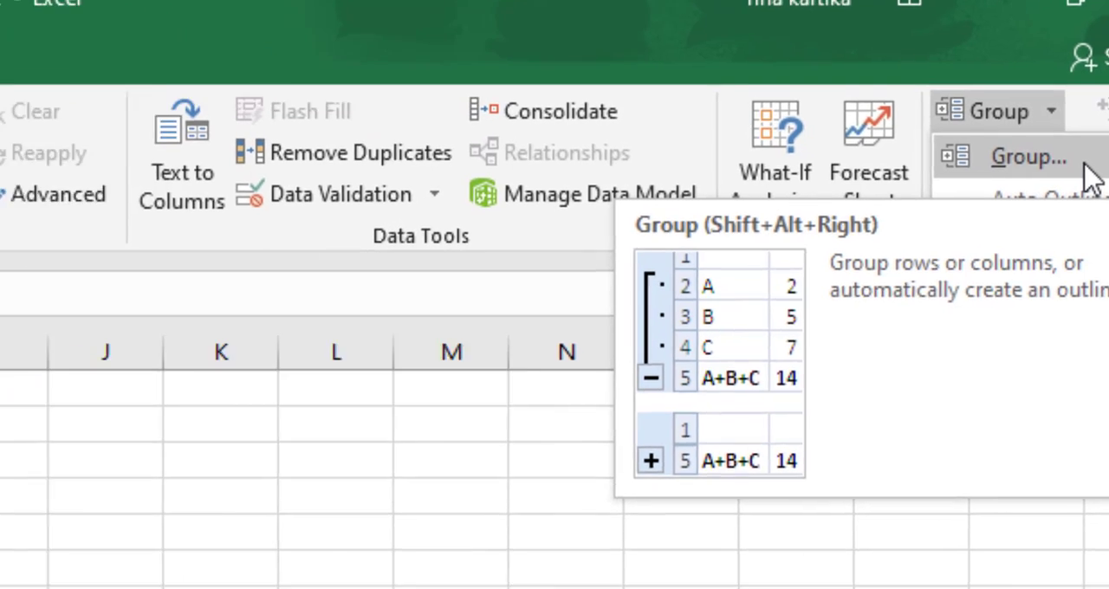
left_click(995, 202)
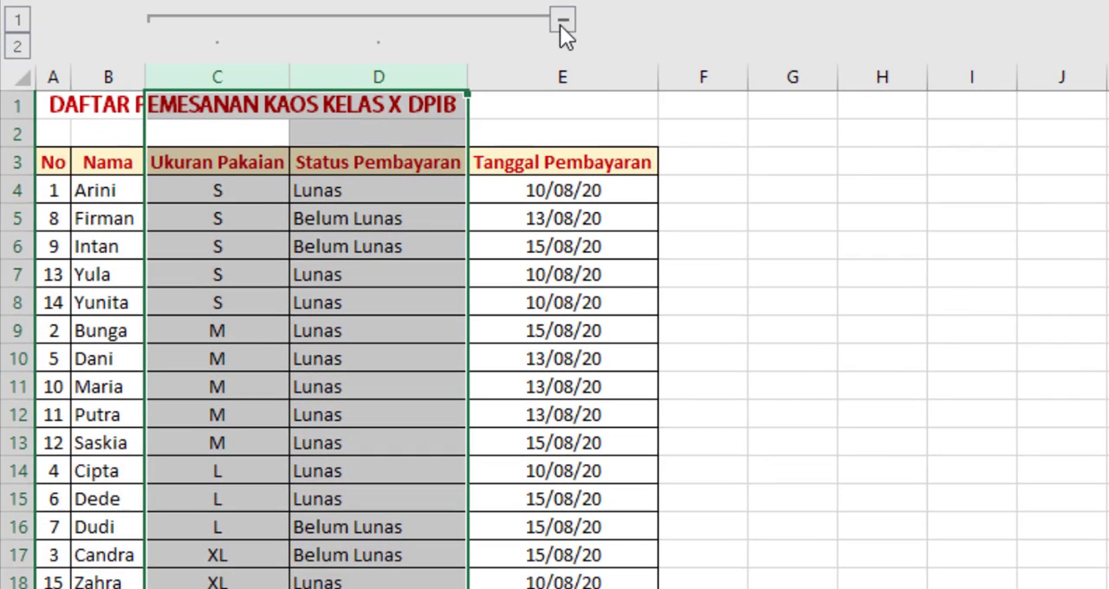
Step: Collapse and expand the grouped columns C:D several times to compare the outline's two levels
left_click(18, 19)
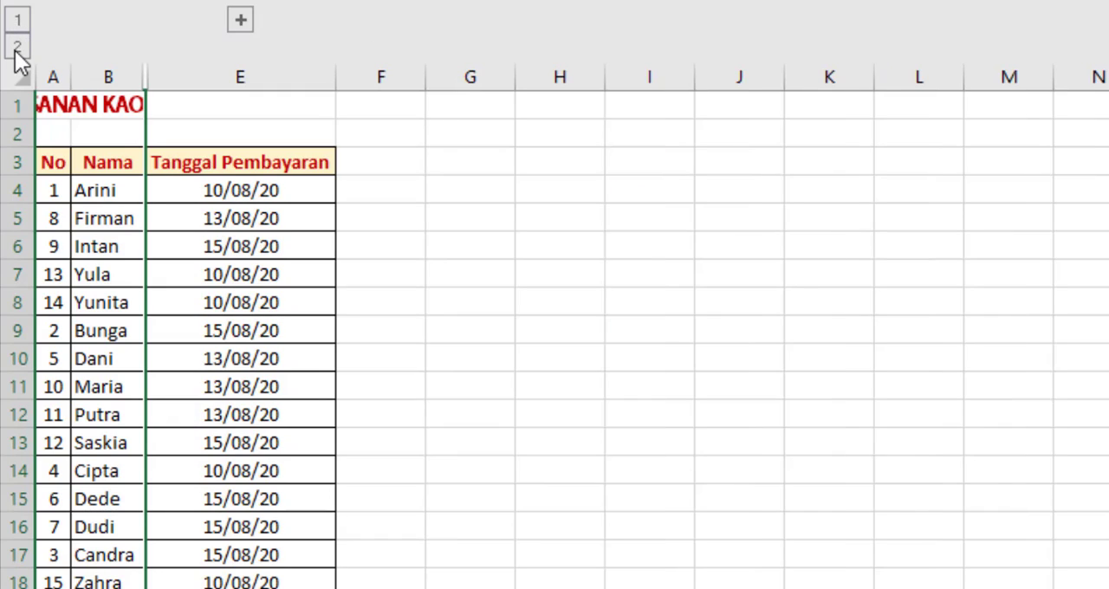
left_click(15, 49)
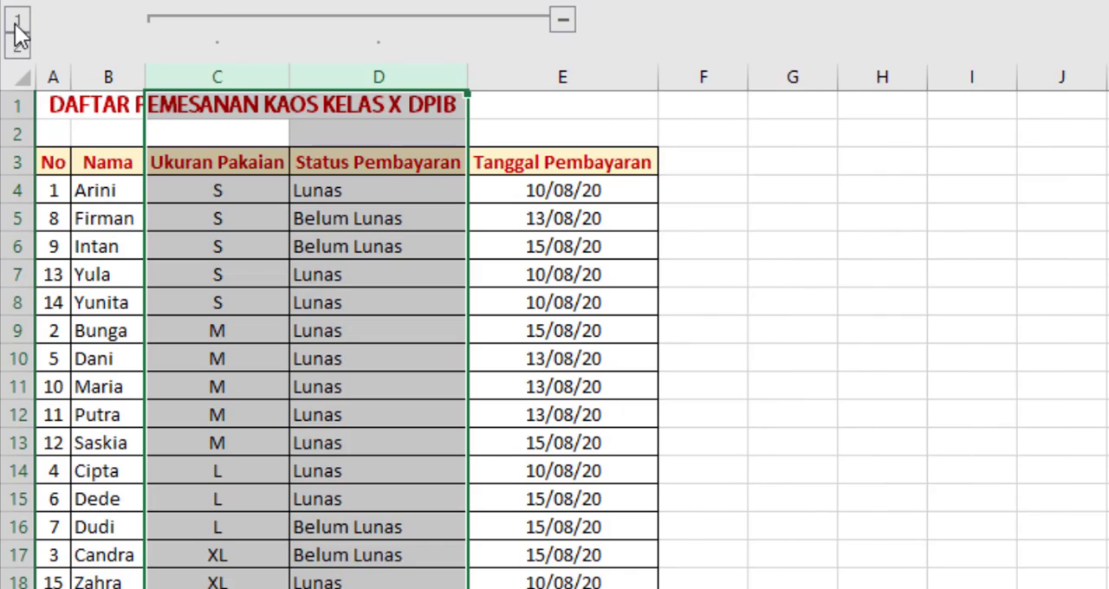
left_click(16, 24)
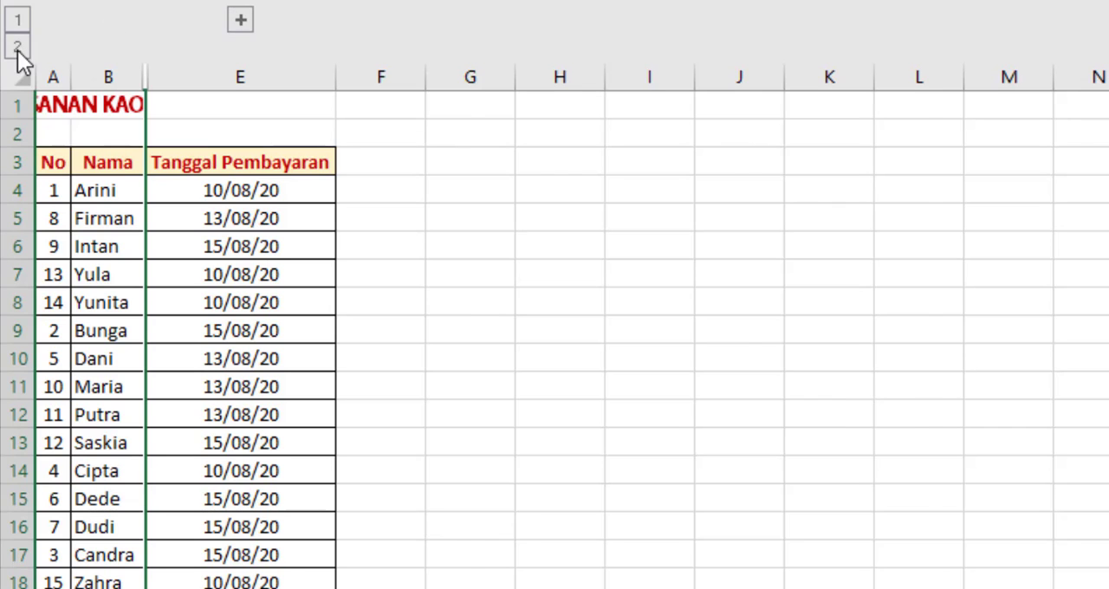
left_click(18, 50)
left_click(15, 19)
left_click(16, 43)
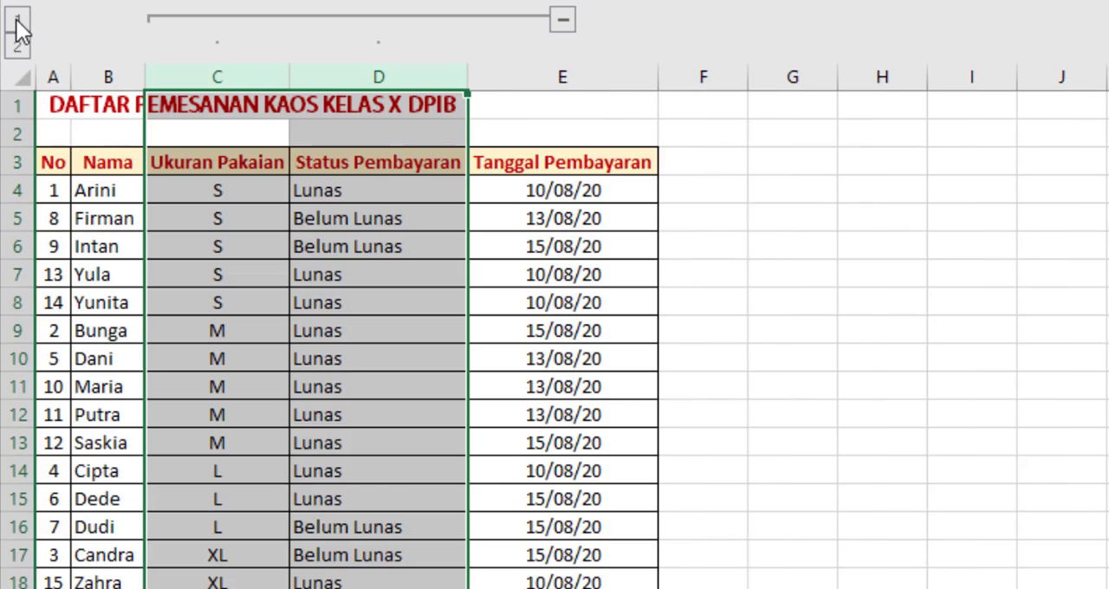
left_click(16, 22)
left_click(17, 45)
left_click(563, 21)
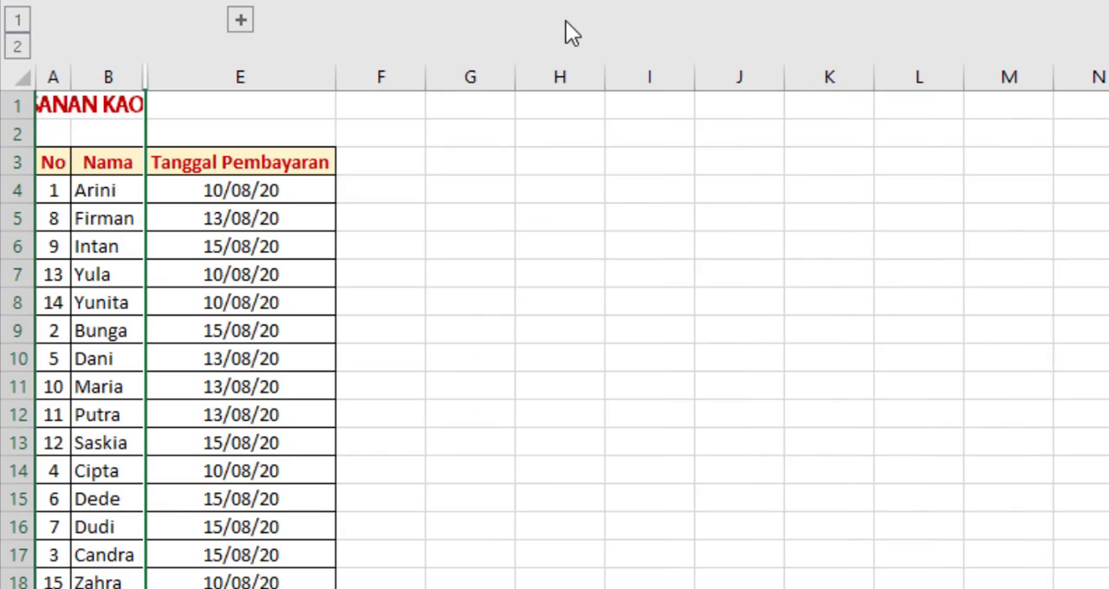
left_click(242, 21)
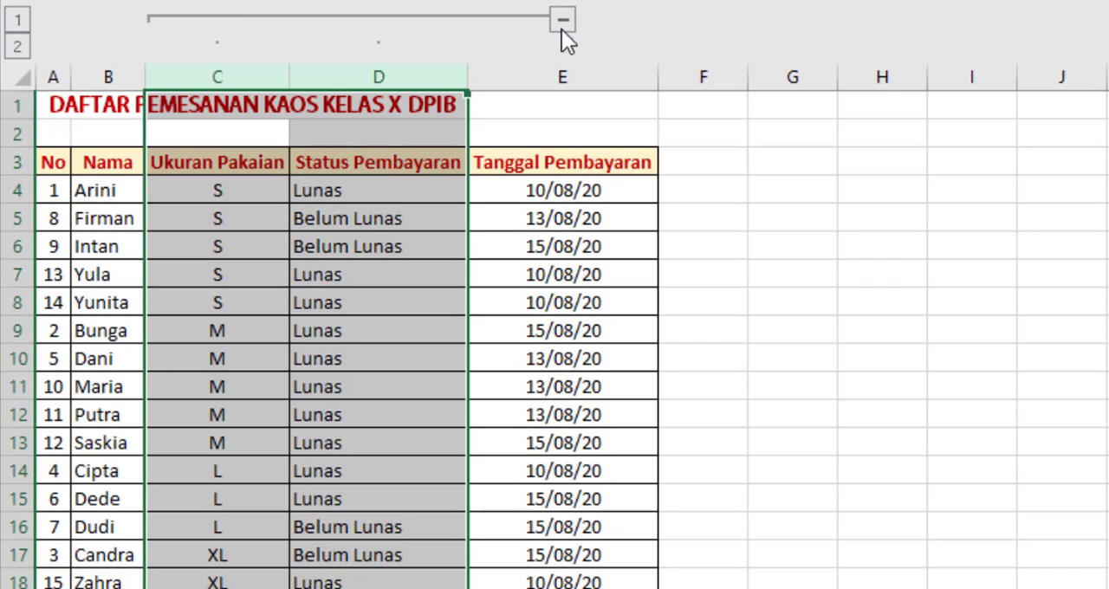
left_click(17, 21)
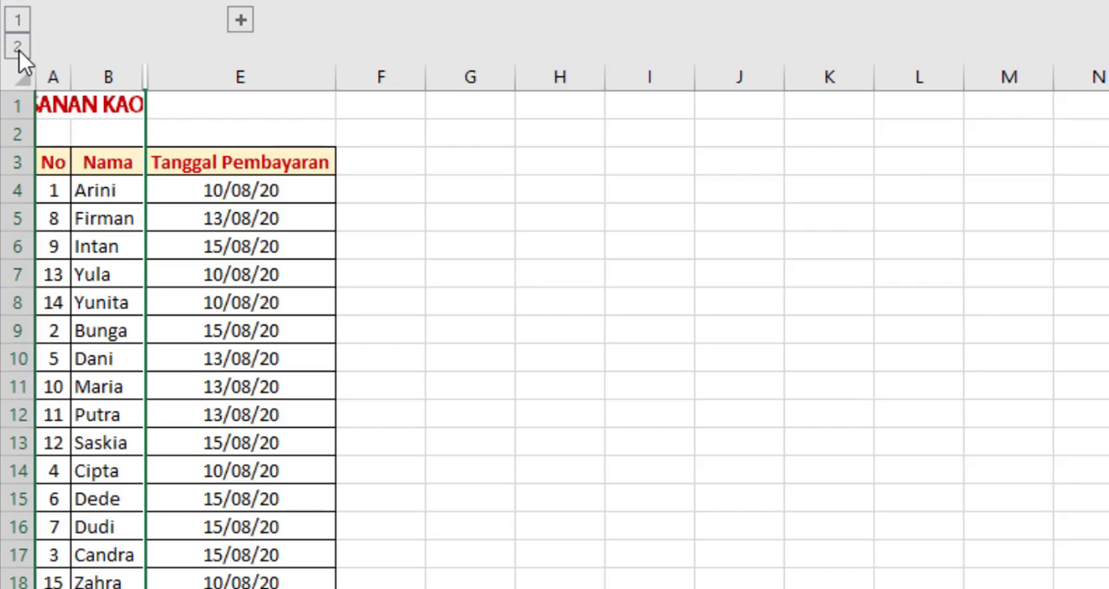
Step: Toggle the column outline between levels 1 and 2, leaving columns C and D expanded
left_click(18, 47)
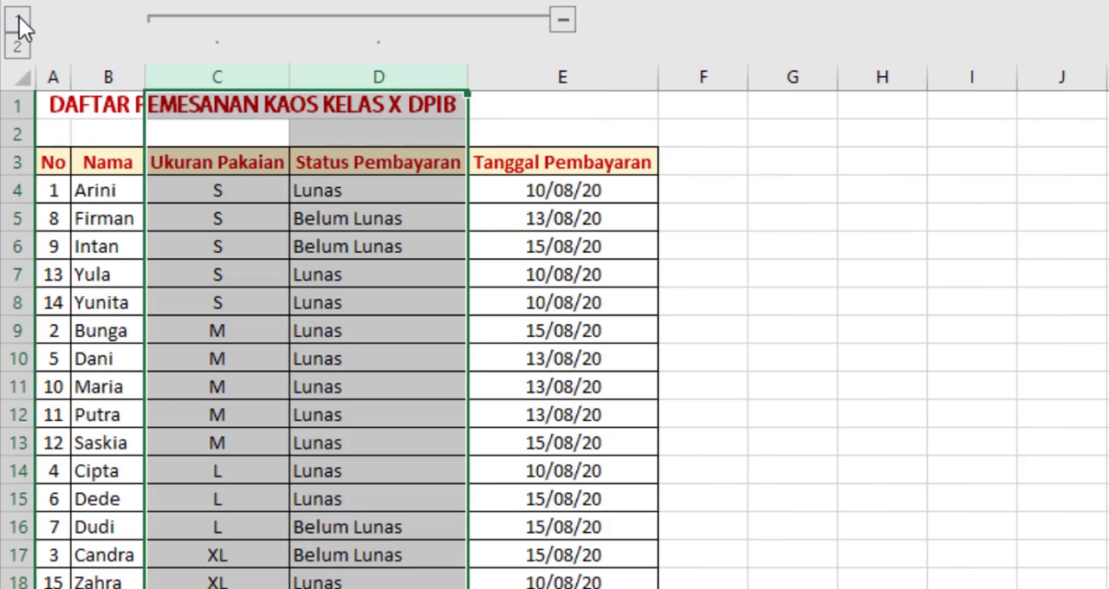
left_click(17, 21)
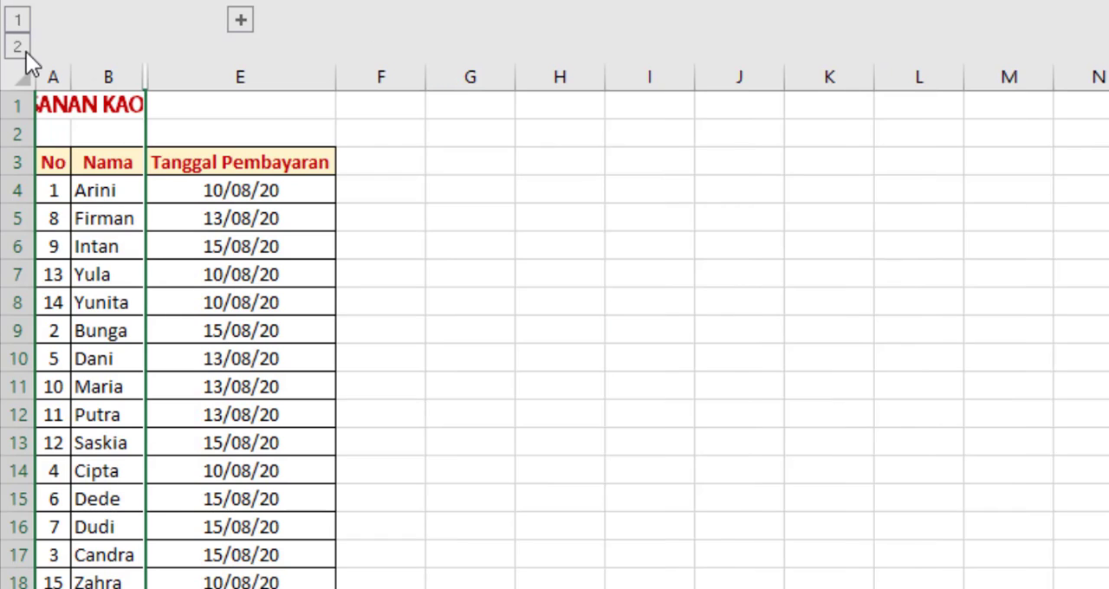
left_click(17, 47)
left_click(17, 21)
left_click(18, 46)
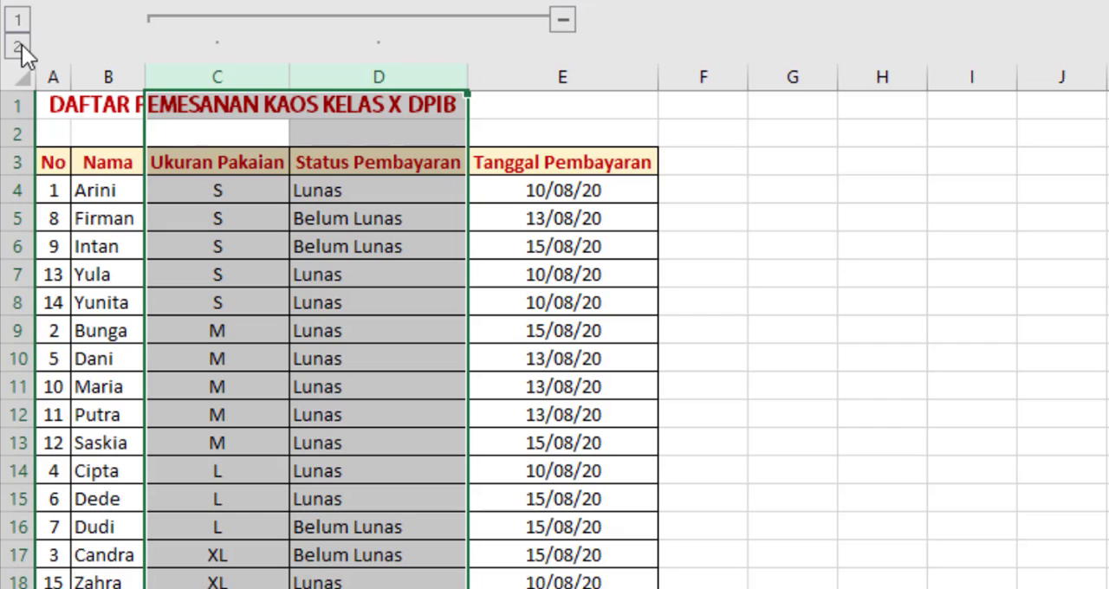
left_click(564, 21)
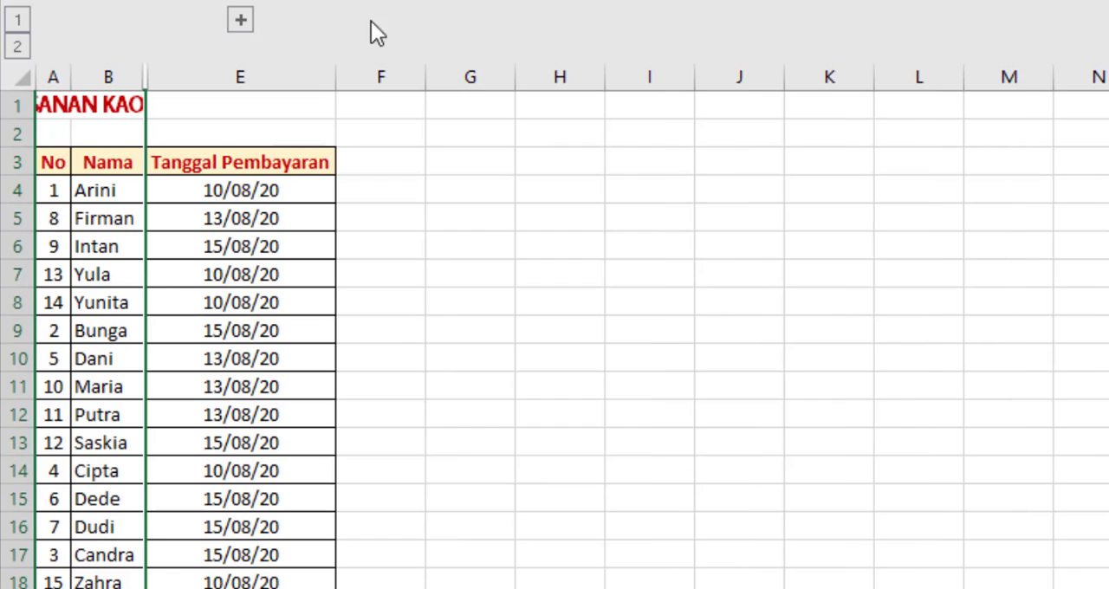
left_click(247, 28)
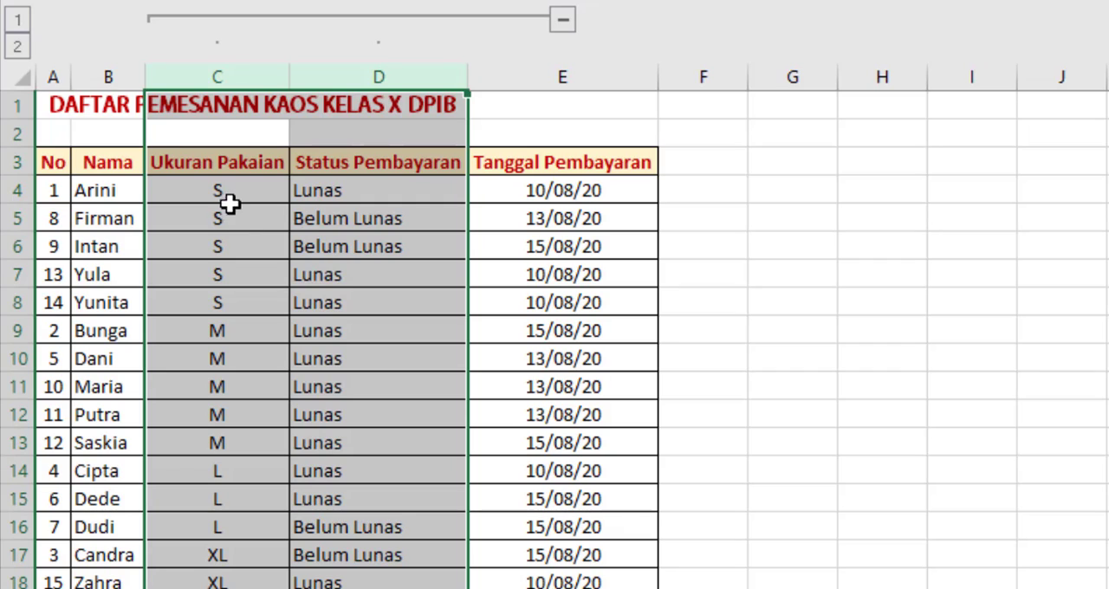
Step: Review the S, M, L and XL groups listed under the Ukuran Pakaian header
left_click_drag(232, 194, 253, 289)
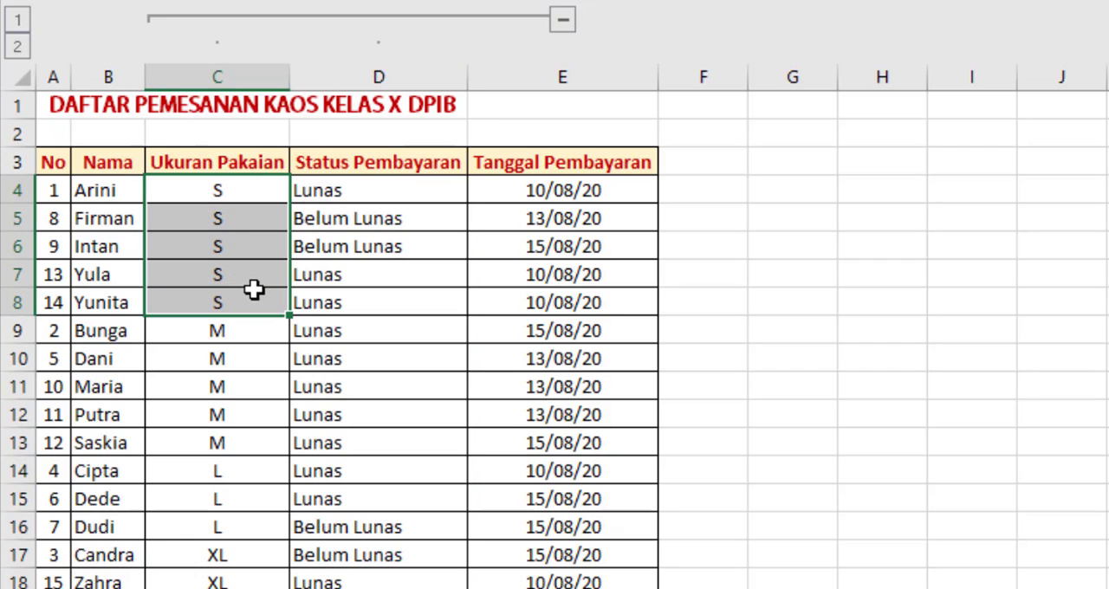
left_click_drag(248, 327, 232, 579)
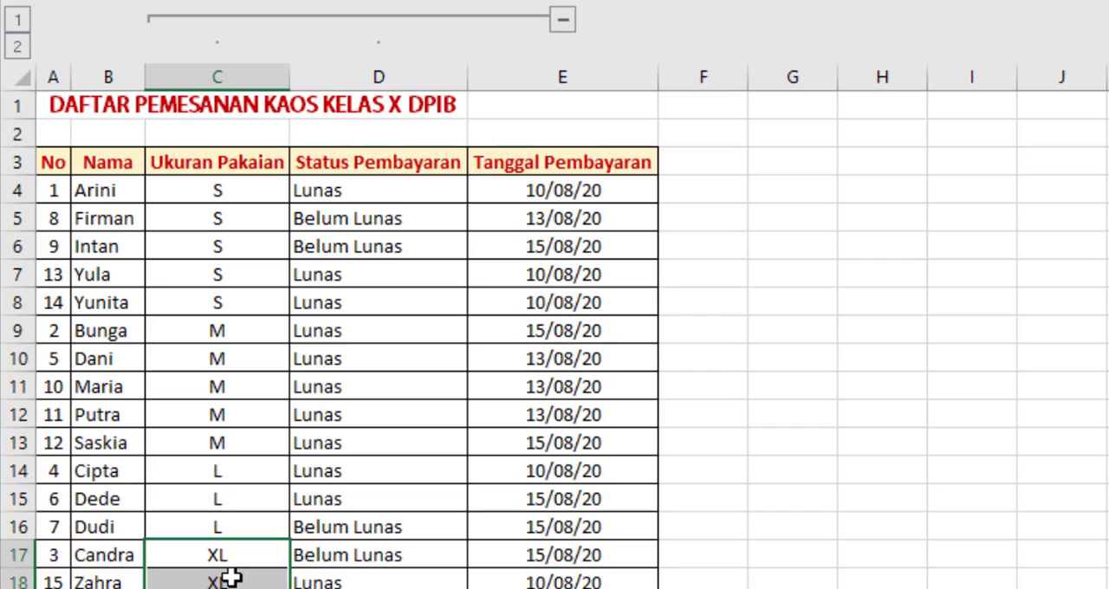
left_click(247, 165)
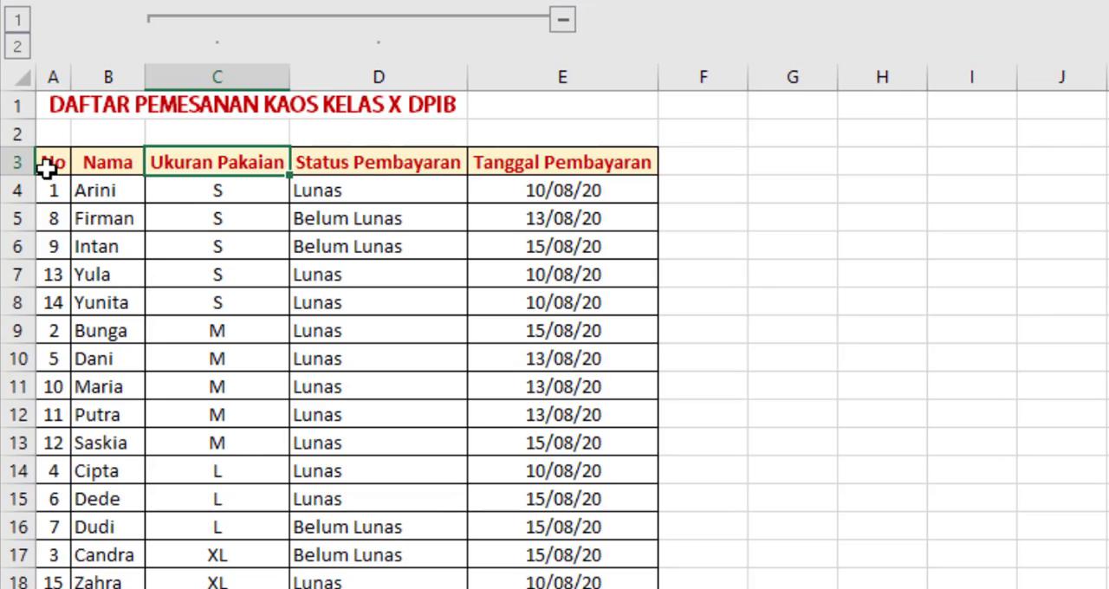
Step: Add Count subtotals to the whole order table at each change in Ukuran Pakaian, applied only to the Ukuran Pakaian column
left_click_drag(43, 166, 455, 334)
left_click_drag(510, 399, 587, 578)
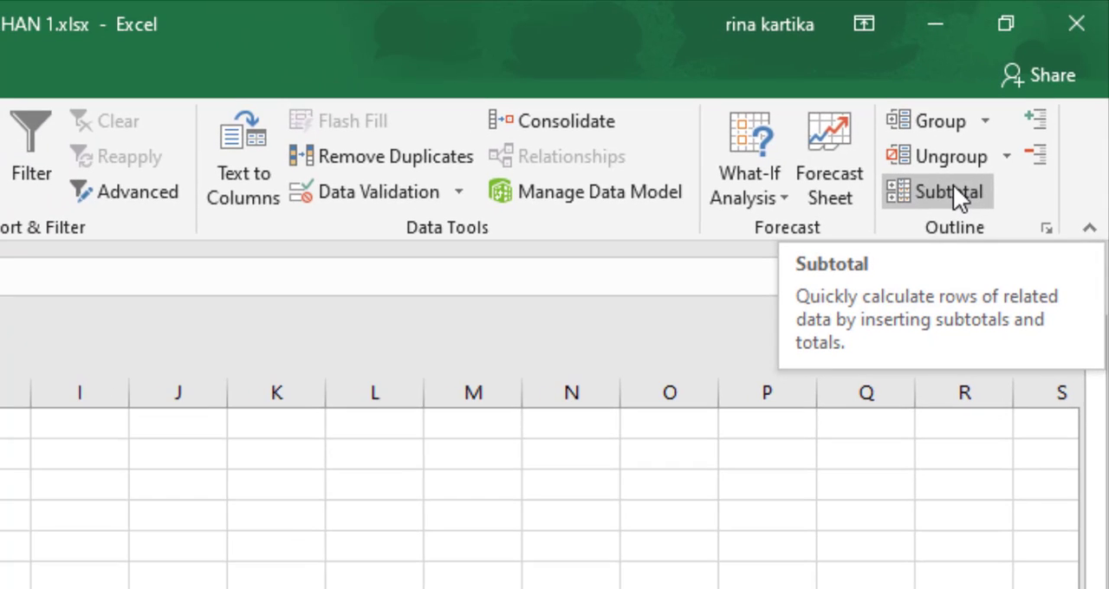
left_click(956, 189)
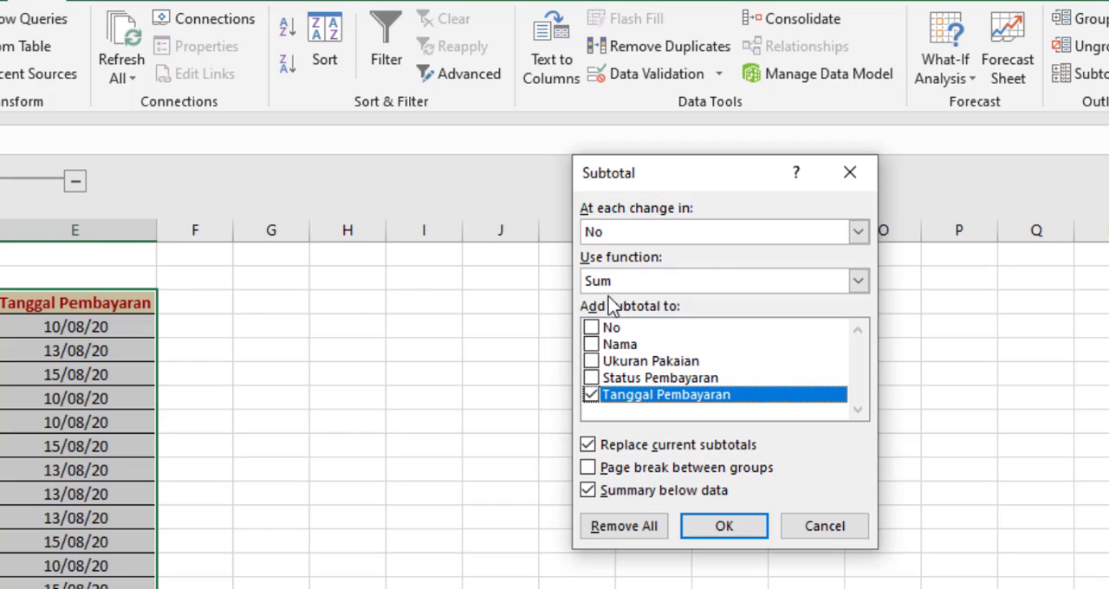
left_click(859, 233)
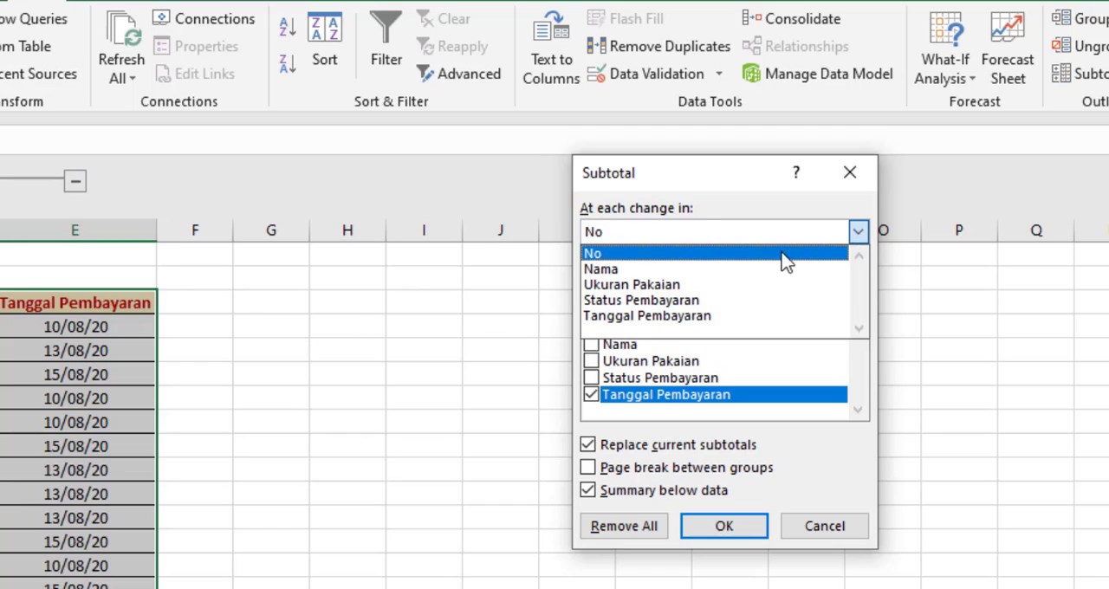
left_click(631, 291)
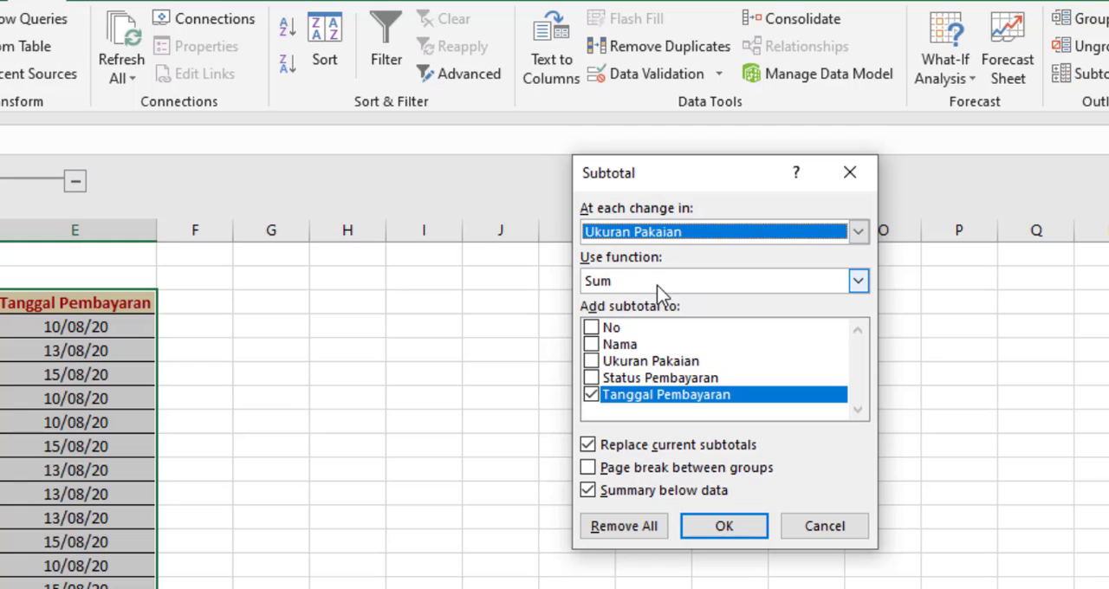
left_click(660, 282)
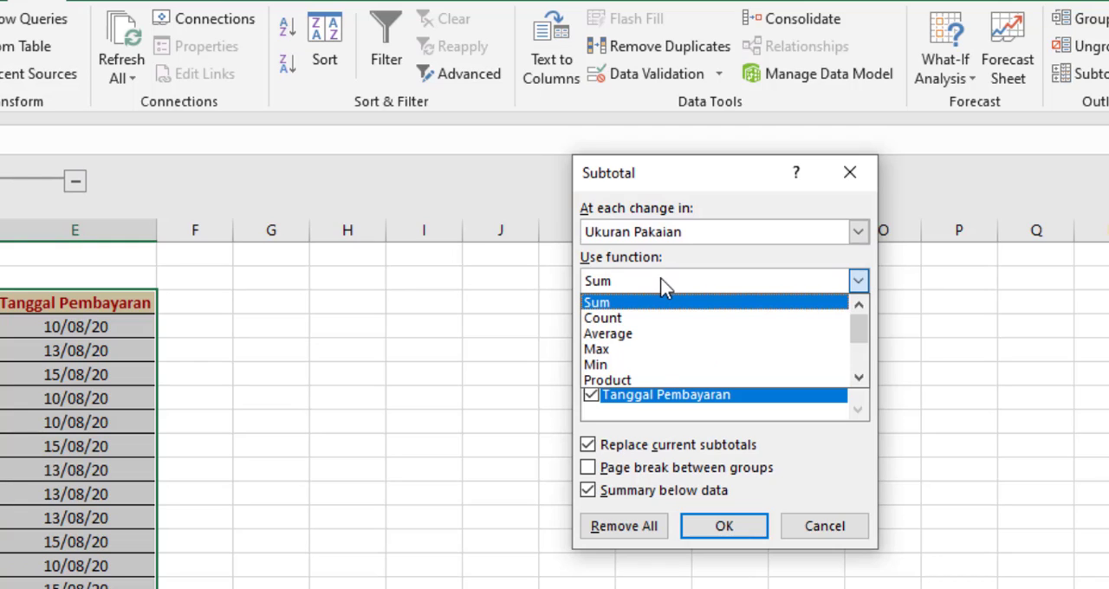
left_click(672, 321)
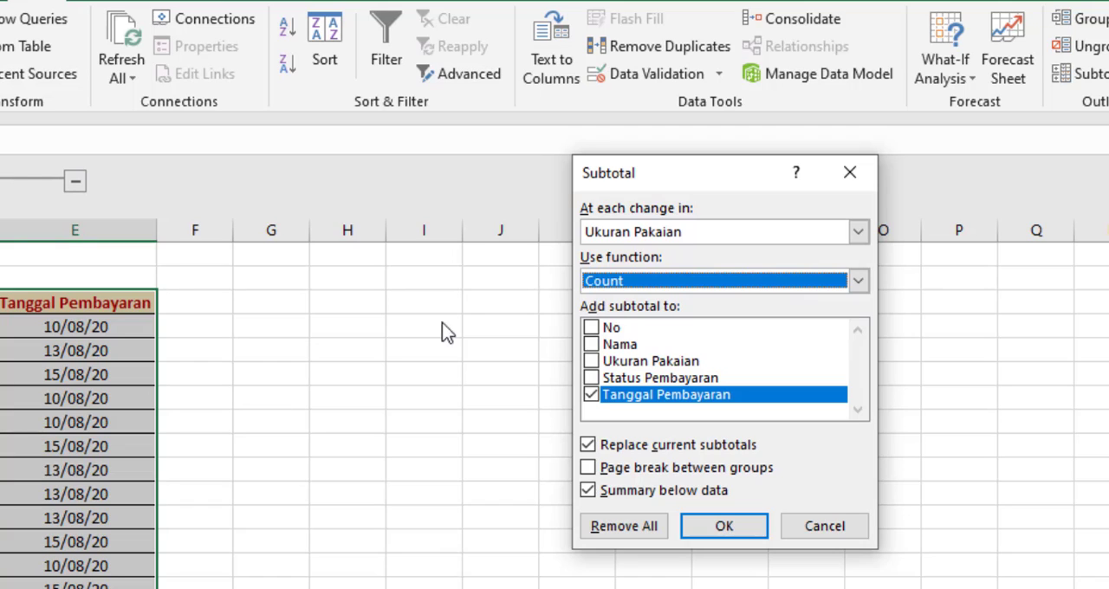
left_click(591, 360)
left_click(593, 397)
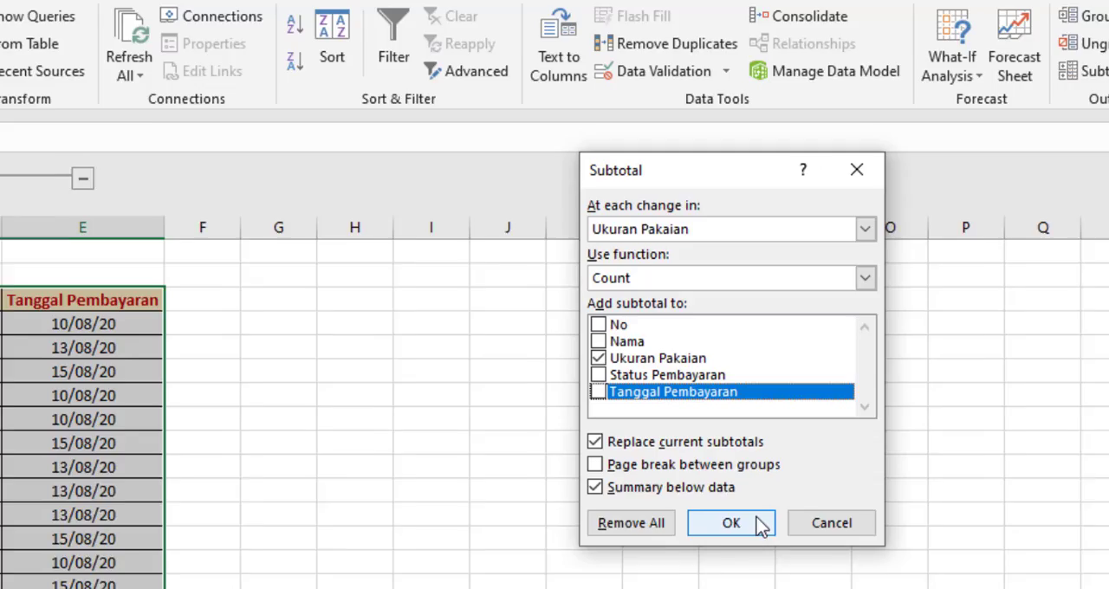
left_click(761, 524)
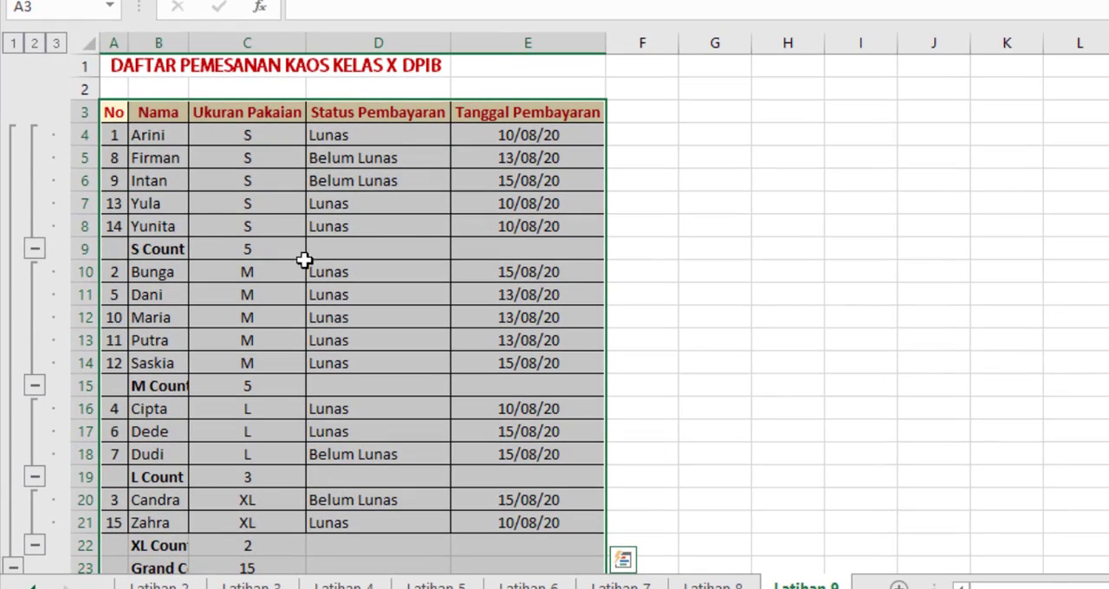
Step: Compare row outline levels 1, 2 and 3 of the subtotaled table, ending with all rows expanded
scroll(104, 323, "down", 1)
scroll(47, 408, "up", 1)
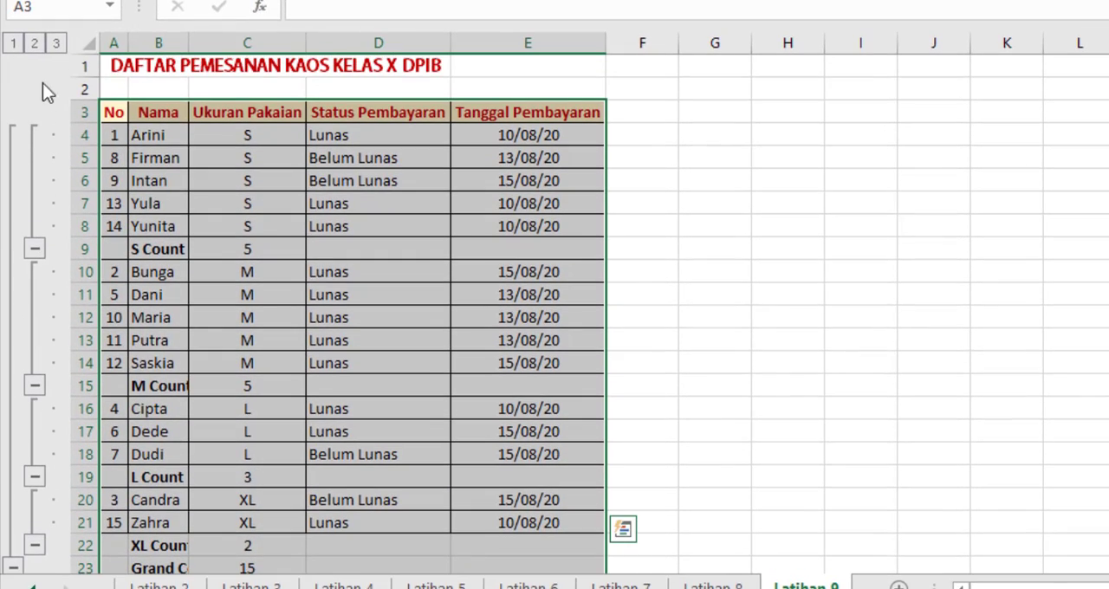
left_click(15, 45)
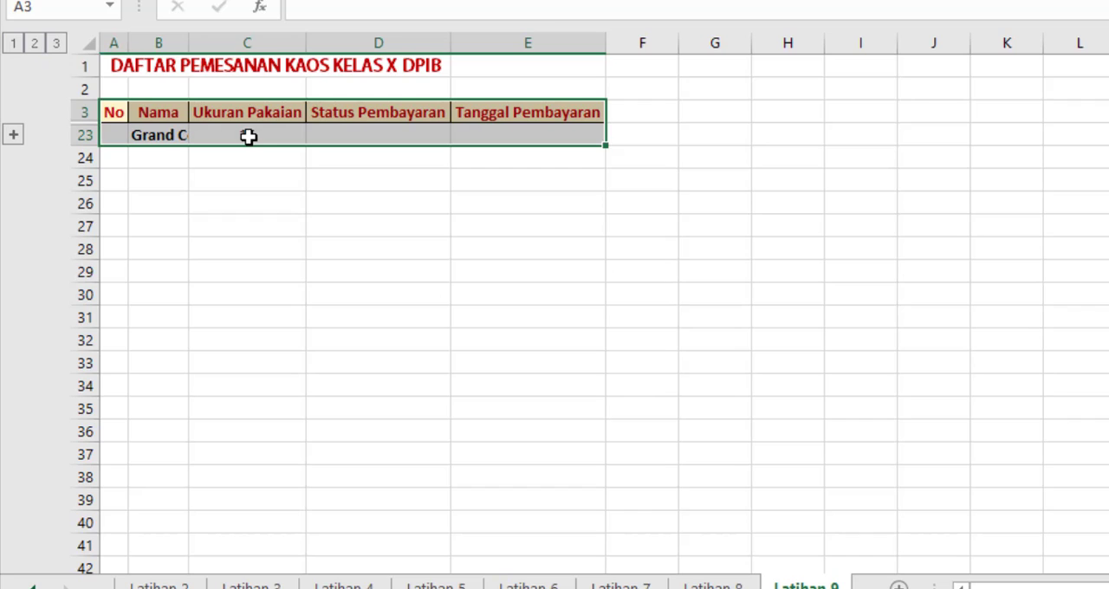
left_click(34, 45)
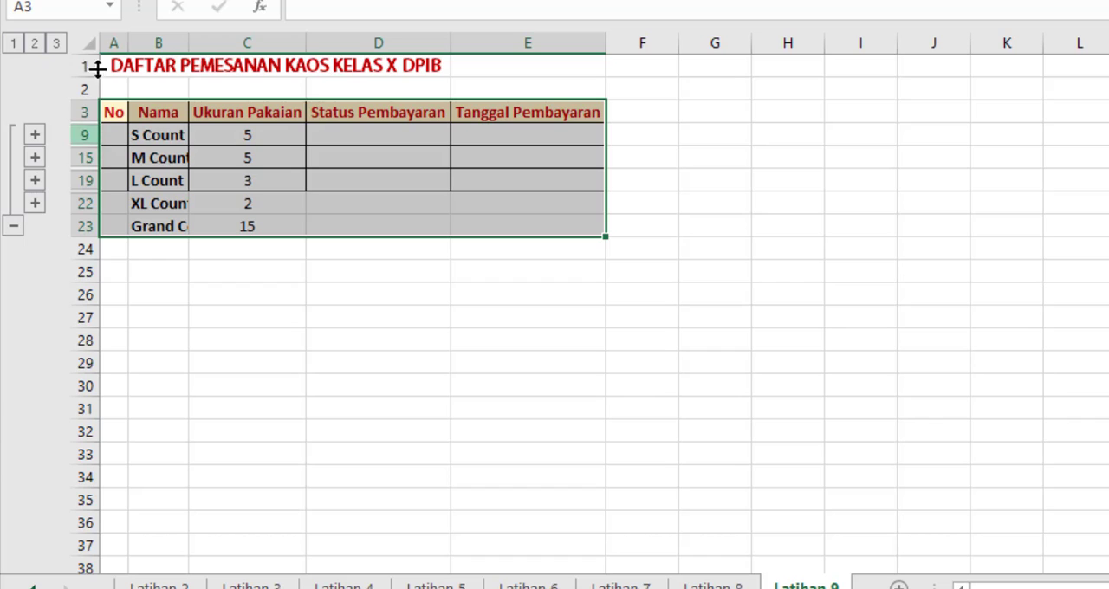
left_click(55, 43)
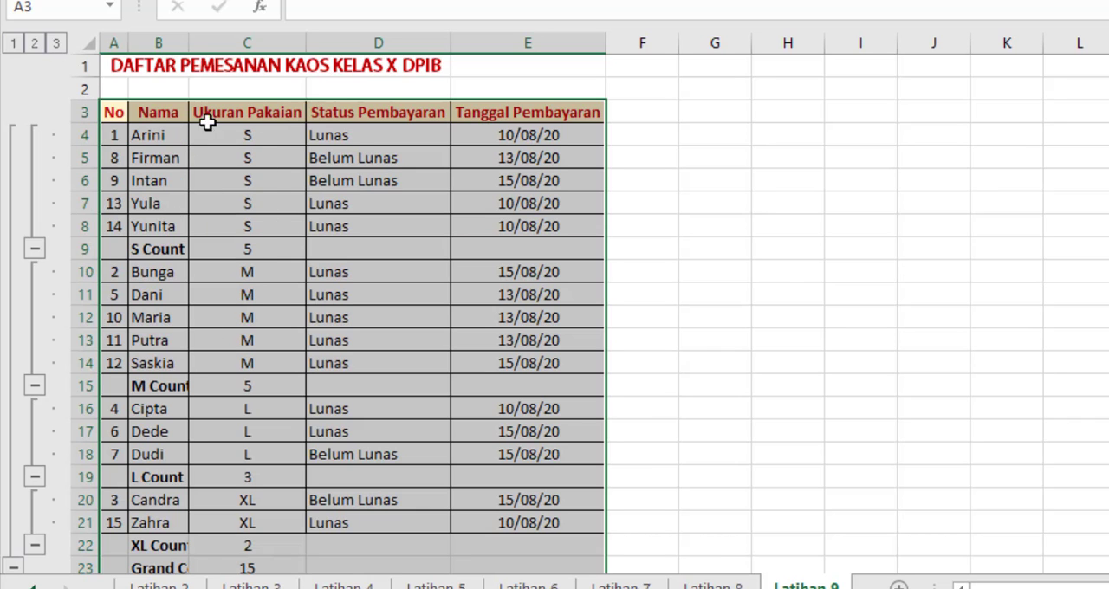
Step: Widen the Nama column slightly to fit the size count labels
left_click_drag(189, 47, 201, 43)
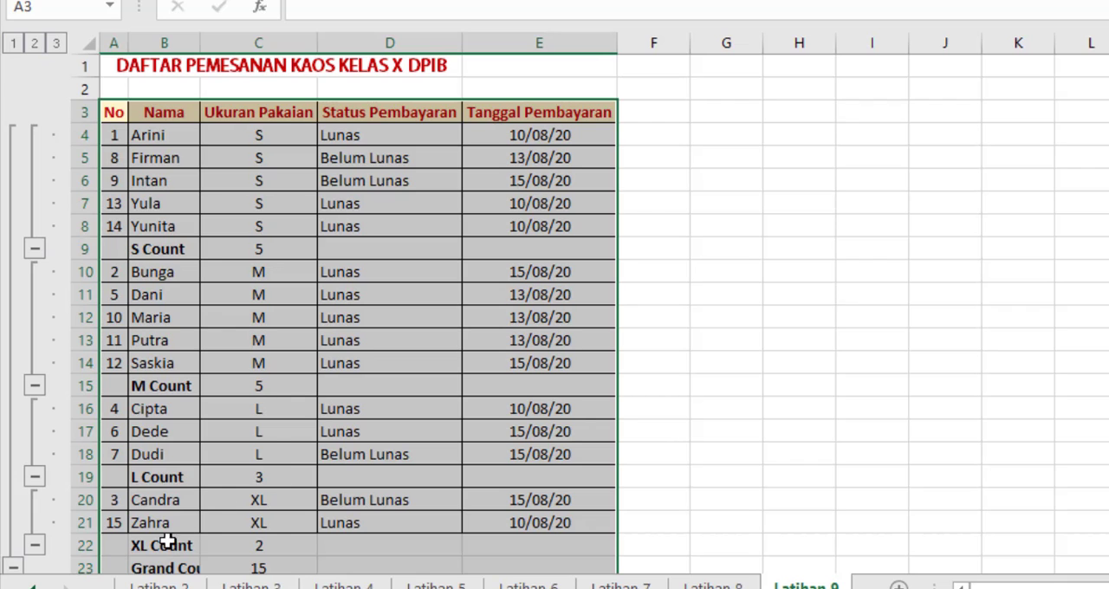
scroll(269, 541, "down", 1)
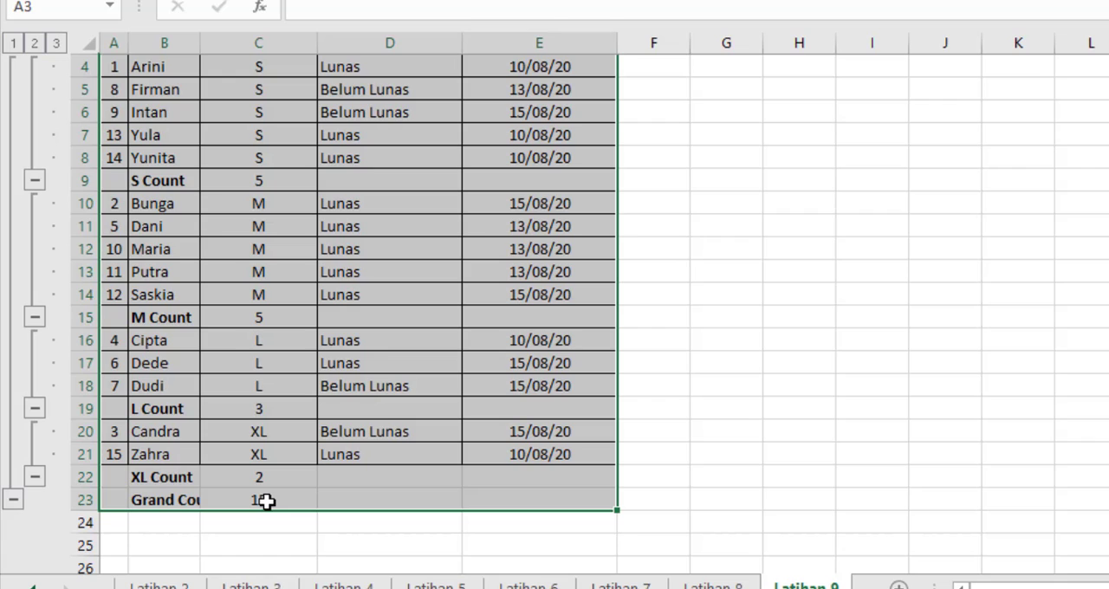
Step: Collapse the row outline to the grand count and expand it back to full detail
left_click(14, 45)
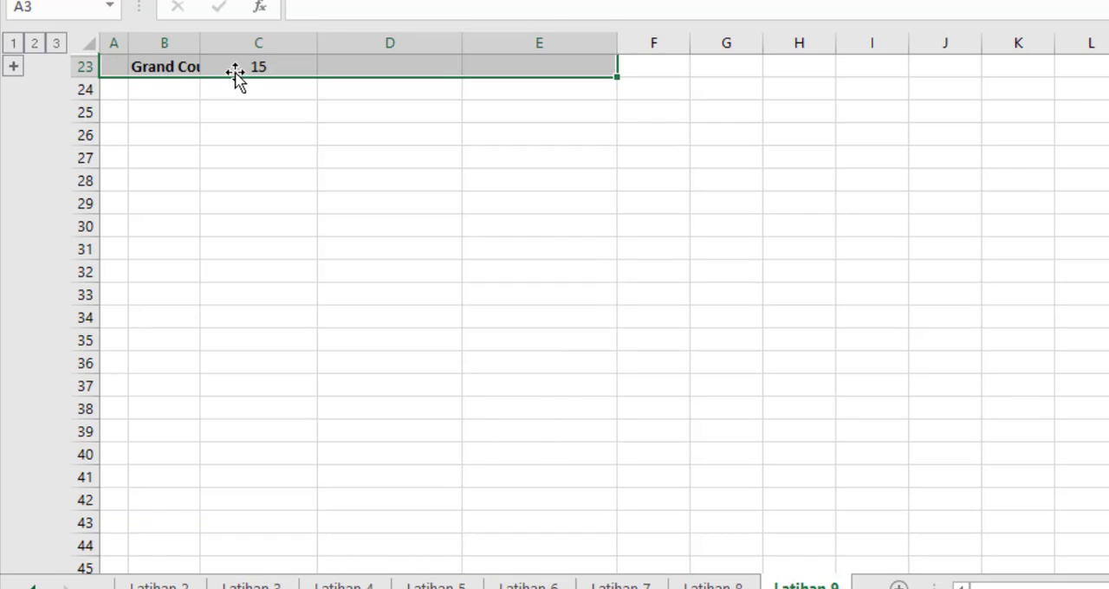
left_click(17, 67)
left_click(15, 69)
left_click(54, 46)
scroll(245, 135, "up", 5)
scroll(224, 198, "up", 2)
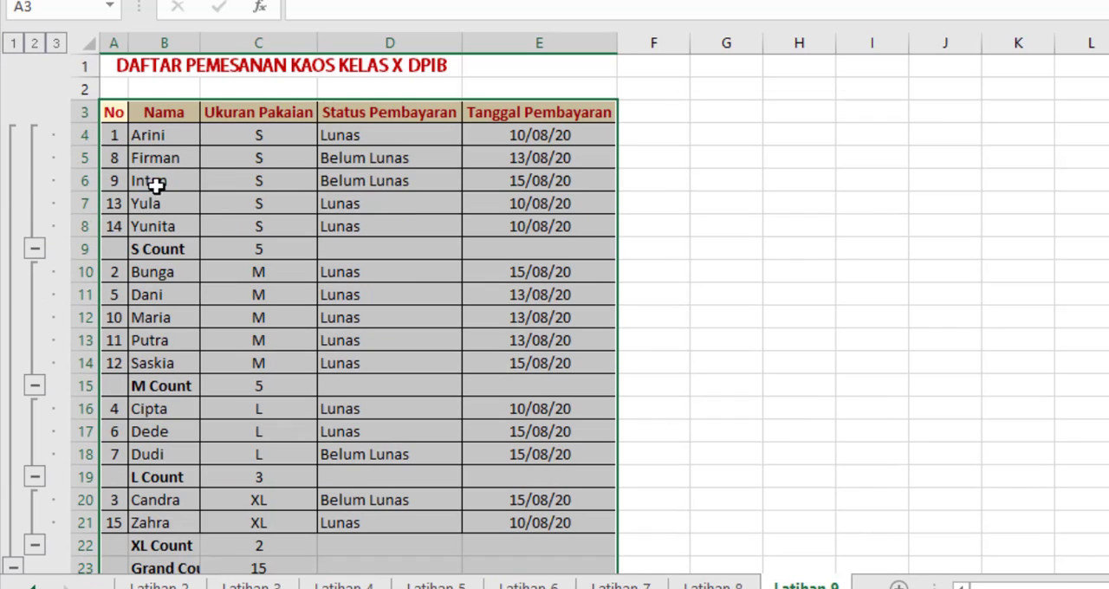
Step: Step through outline levels 1, 2 and 3 again and review the count row under each size group
left_click(14, 44)
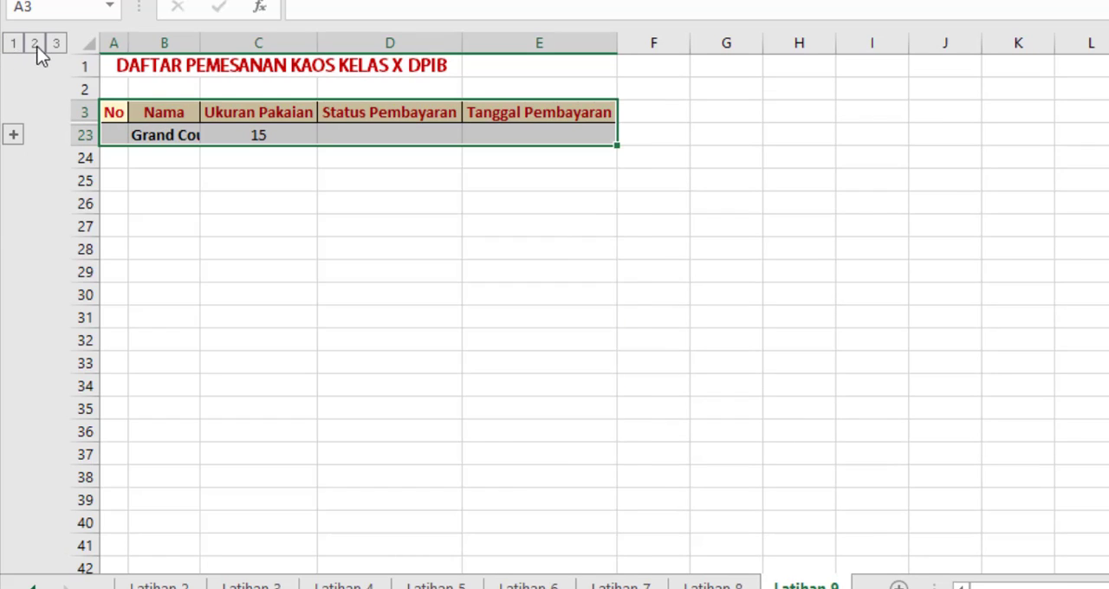
left_click(33, 43)
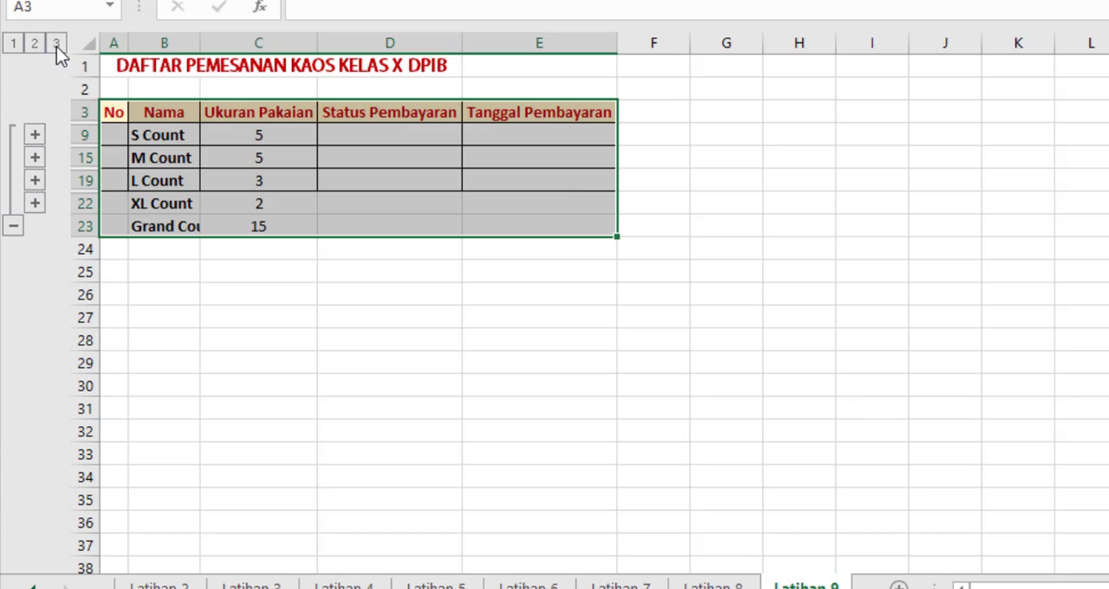
left_click(55, 45)
scroll(173, 236, "down", 2)
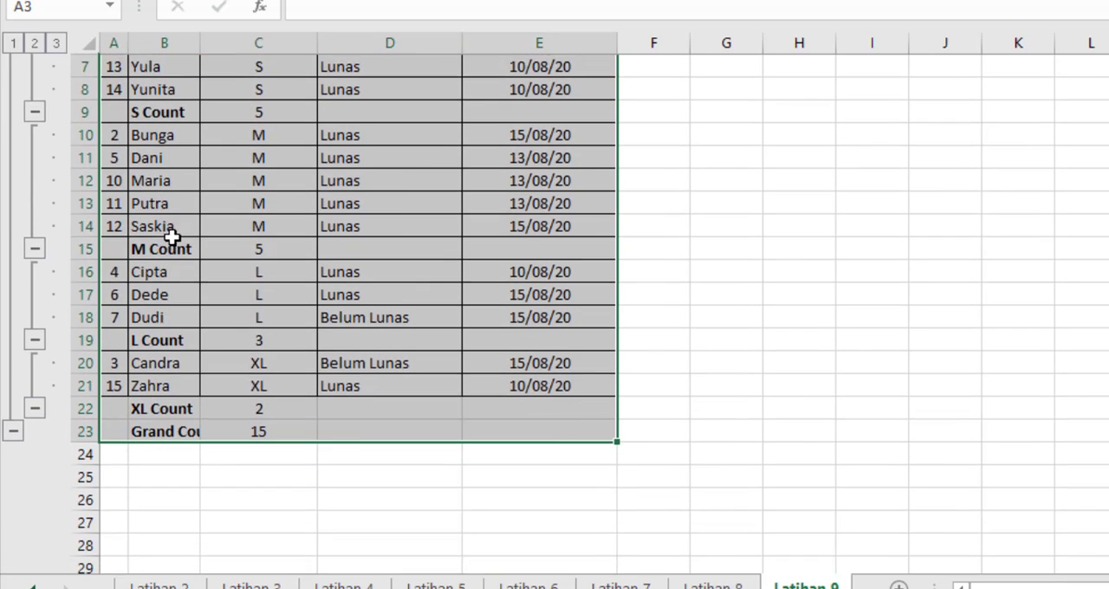
scroll(173, 237, "up", 2)
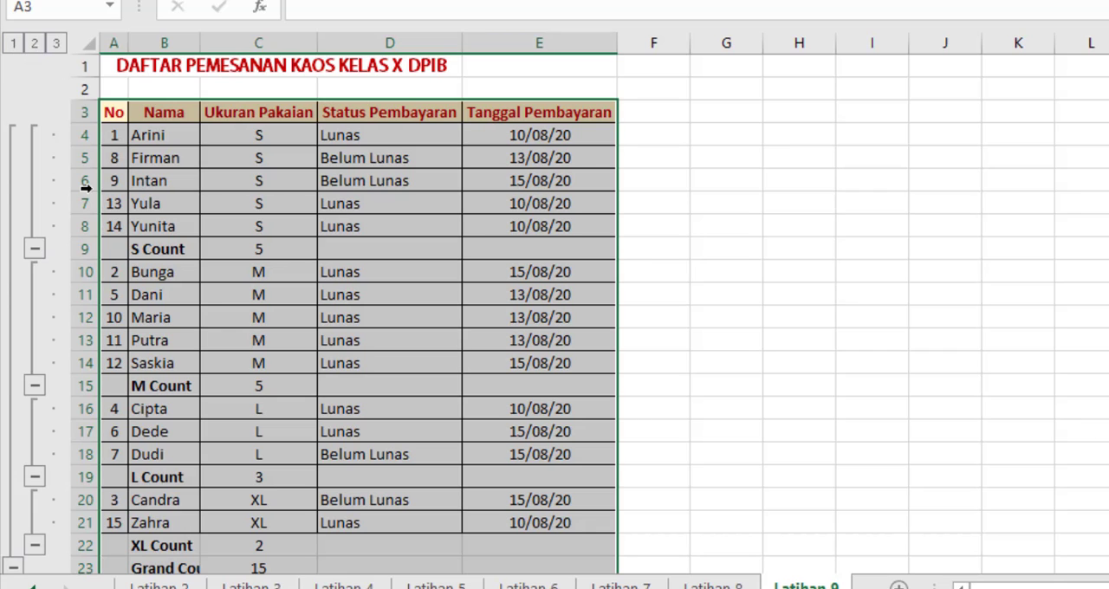
scroll(35, 343, "down", 1)
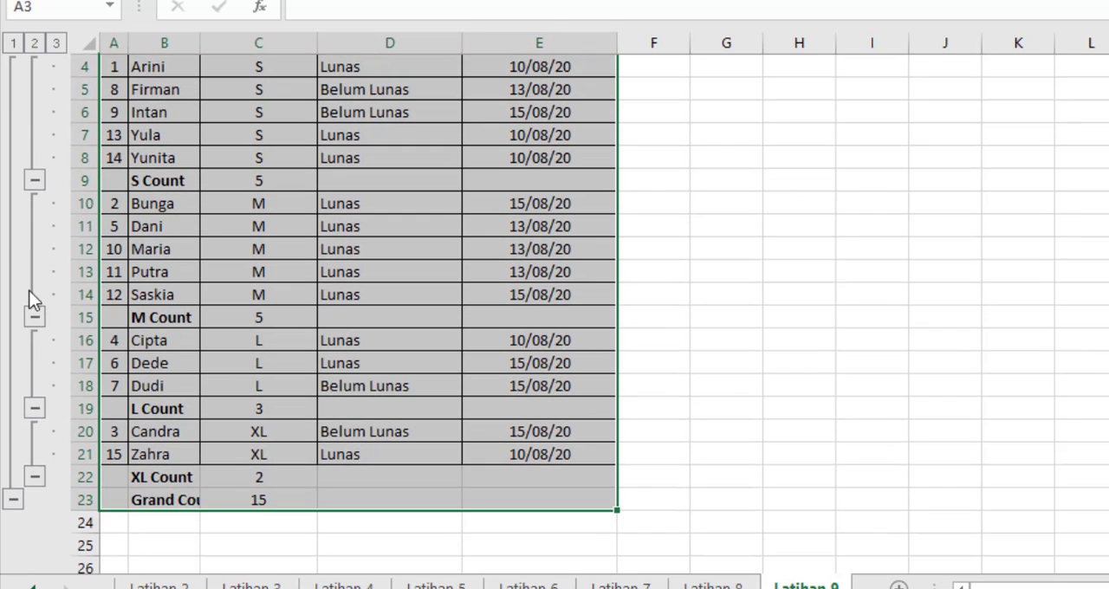
scroll(45, 159, "up", 1)
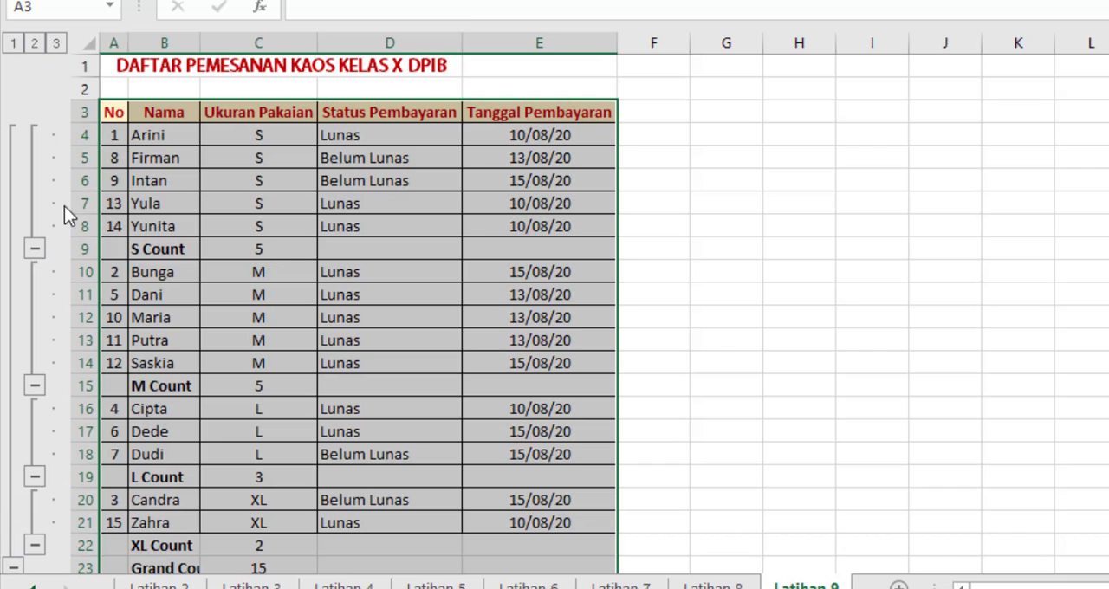
Step: Collapse the S, M, L and XL row groups one by one to their count rows
scroll(61, 227, "down", 1)
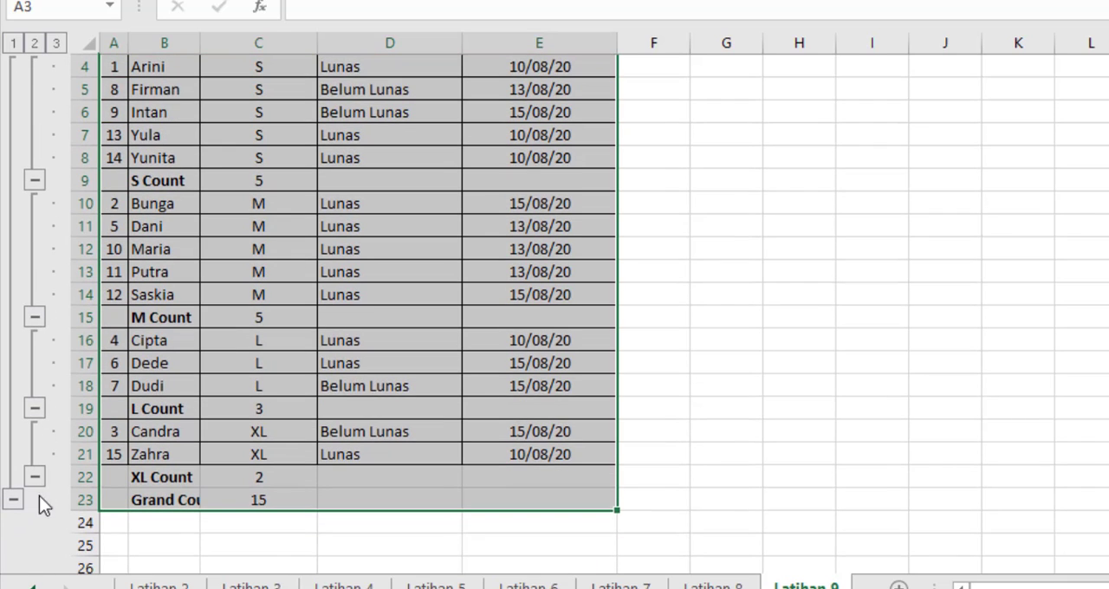
left_click(31, 182)
scroll(162, 124, "up", 1)
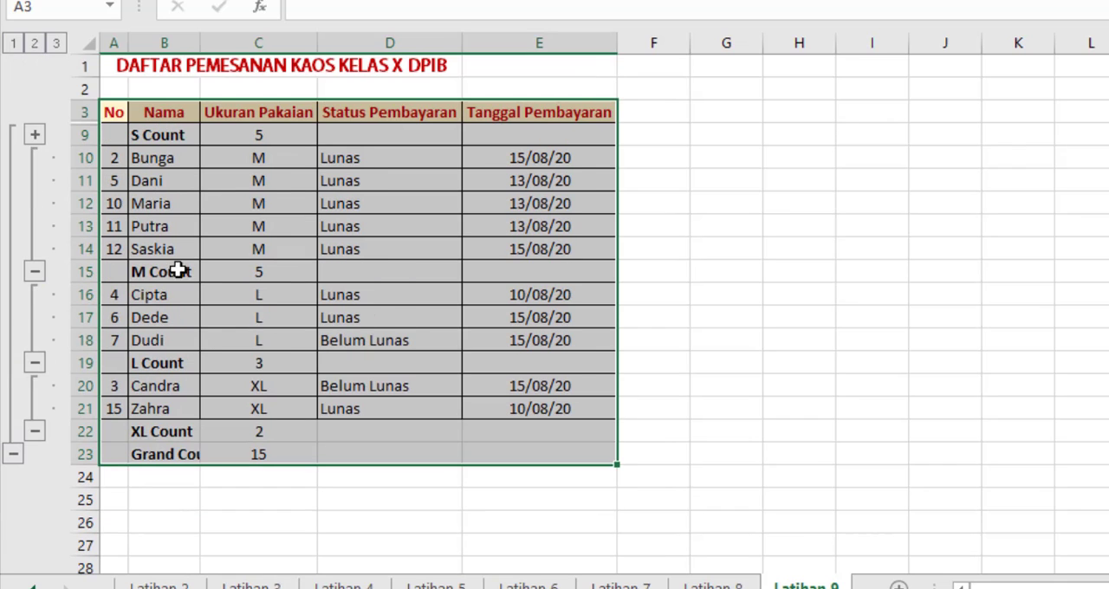
left_click(35, 272)
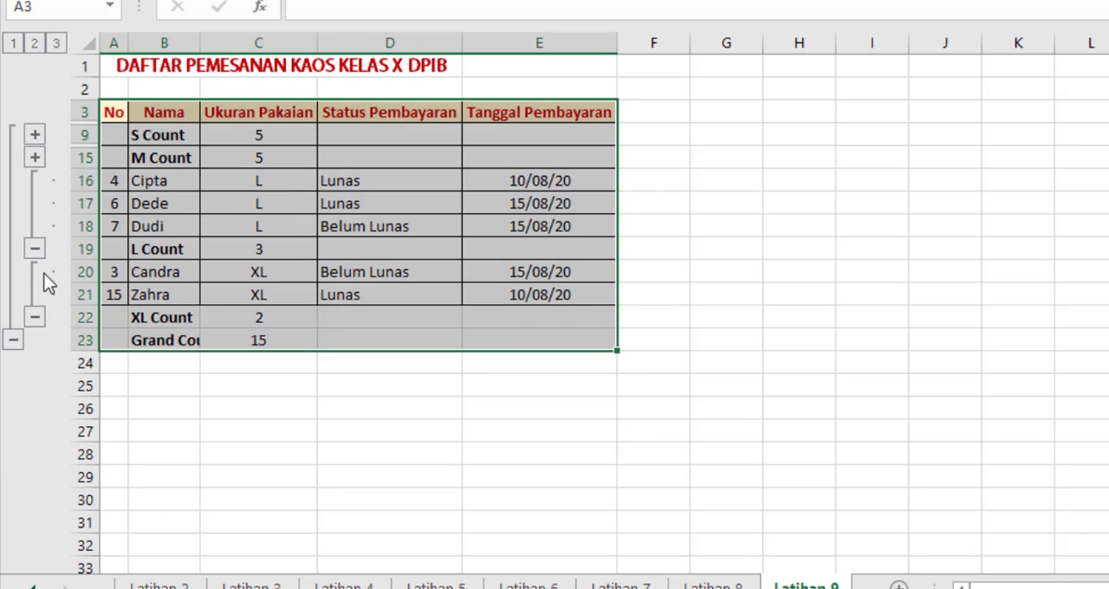
left_click(41, 253)
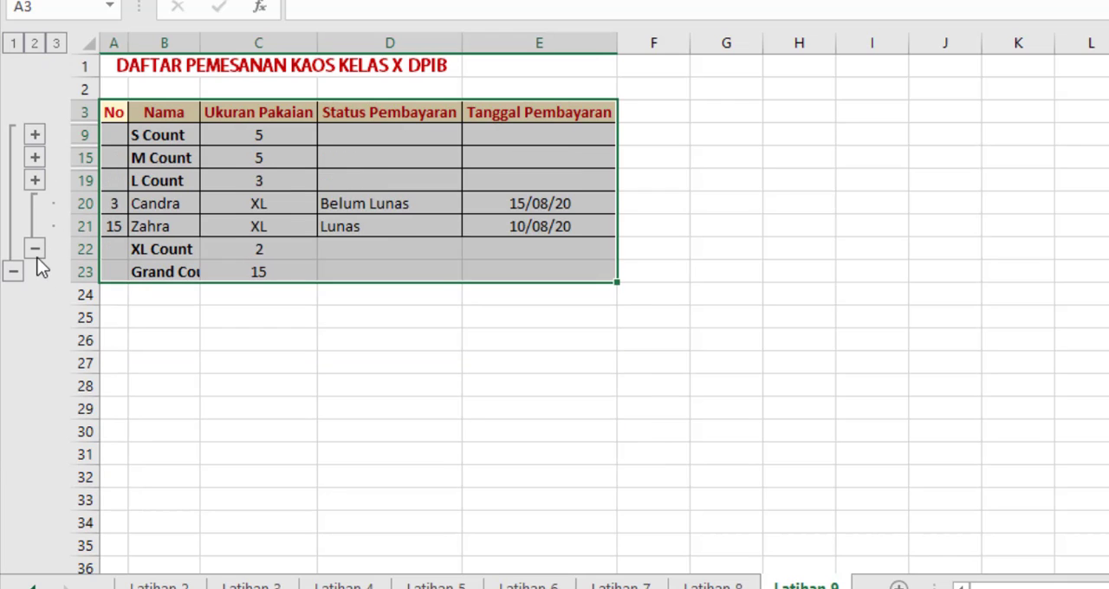
left_click(37, 249)
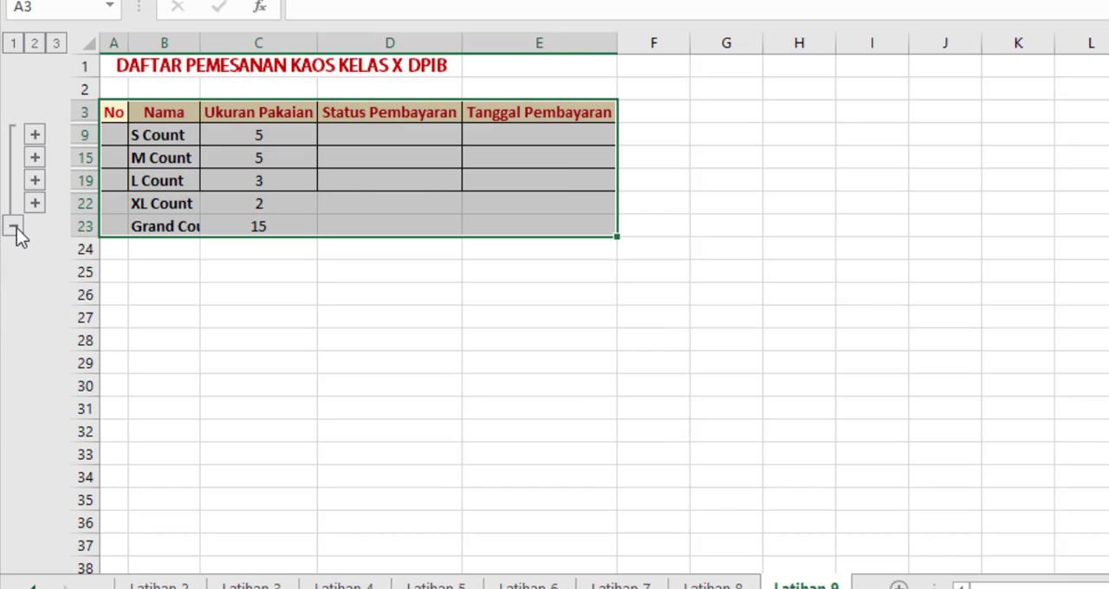
Step: Collapse and reopen the grand count group, and expand the S, M, L and XL row groups one by one to full detail
left_click(14, 228)
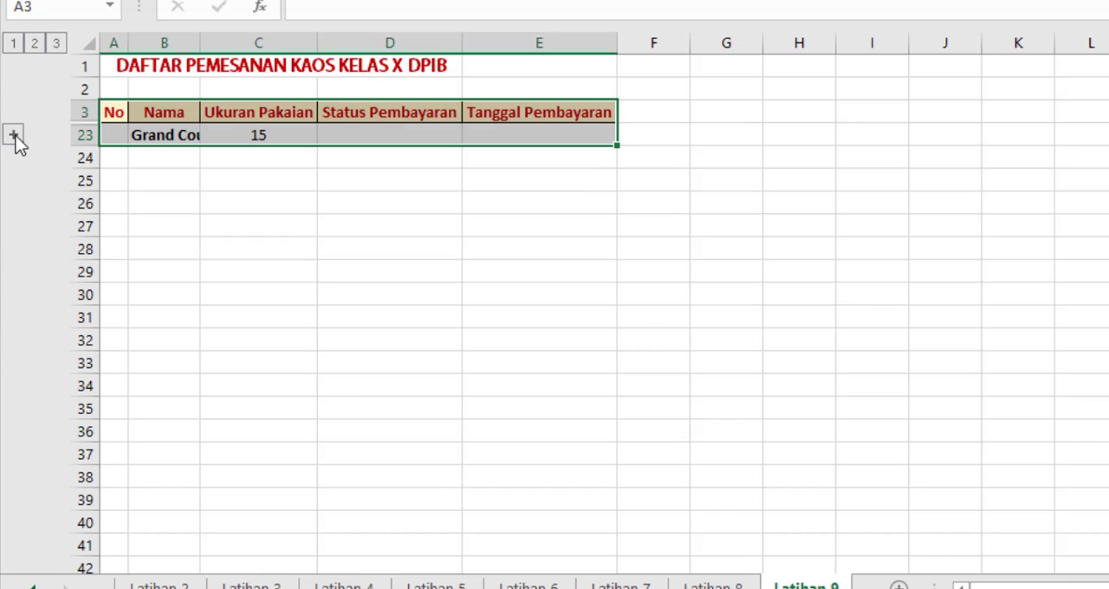
left_click(13, 136)
left_click(35, 137)
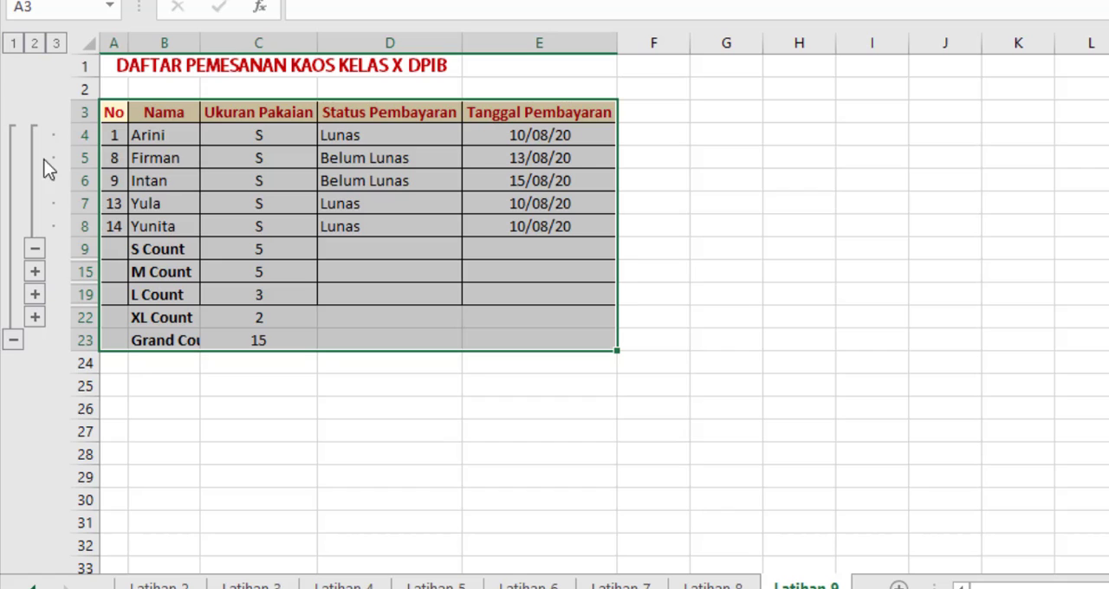
left_click(34, 272)
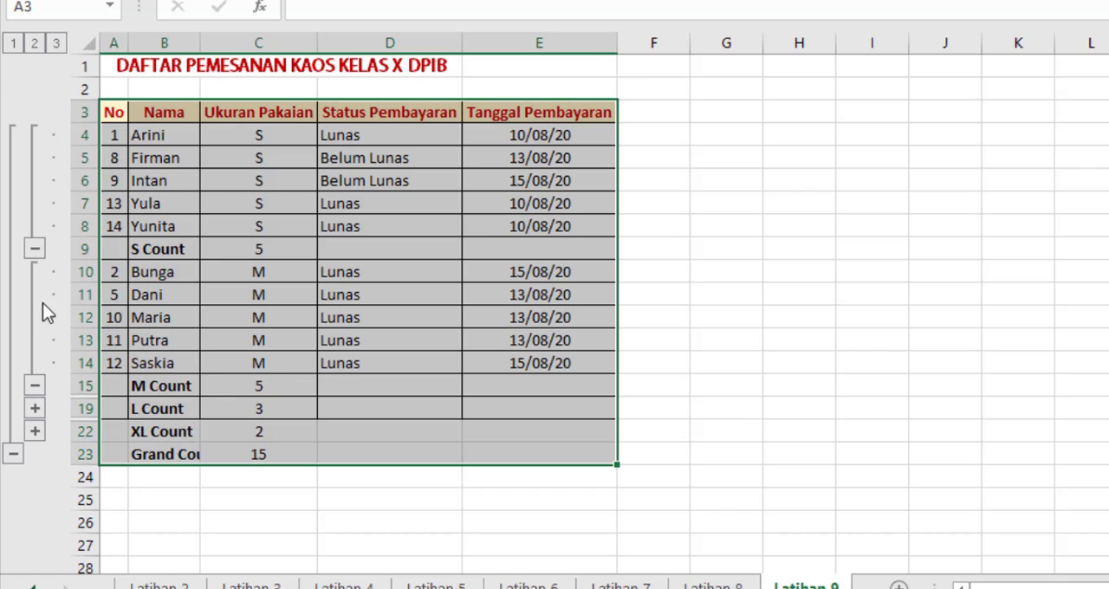
left_click(37, 409)
left_click(35, 500)
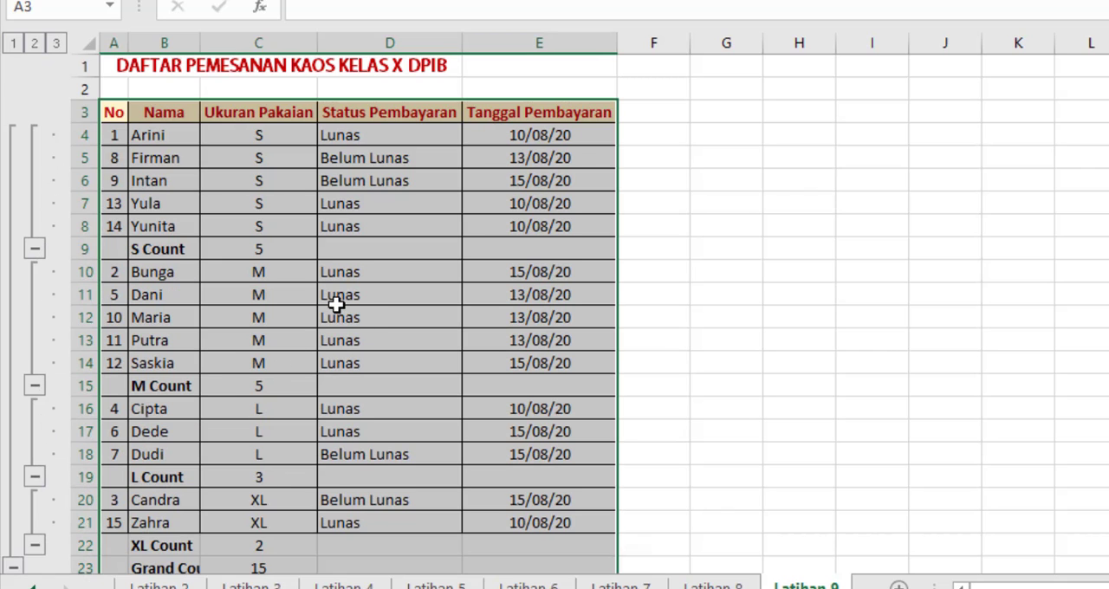
scroll(336, 303, "down", 3)
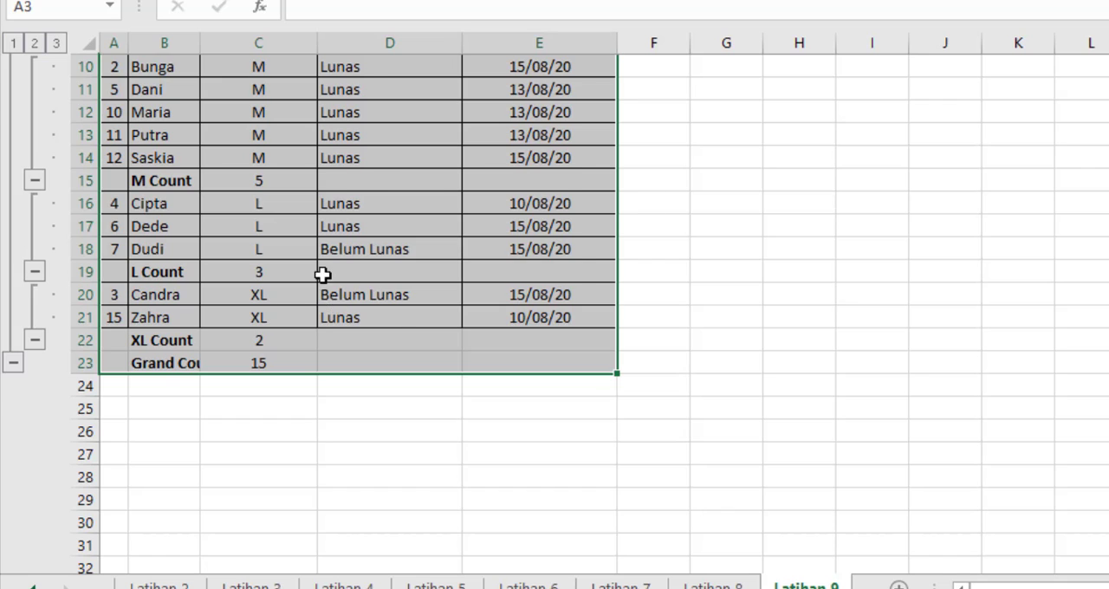
scroll(321, 270, "up", 3)
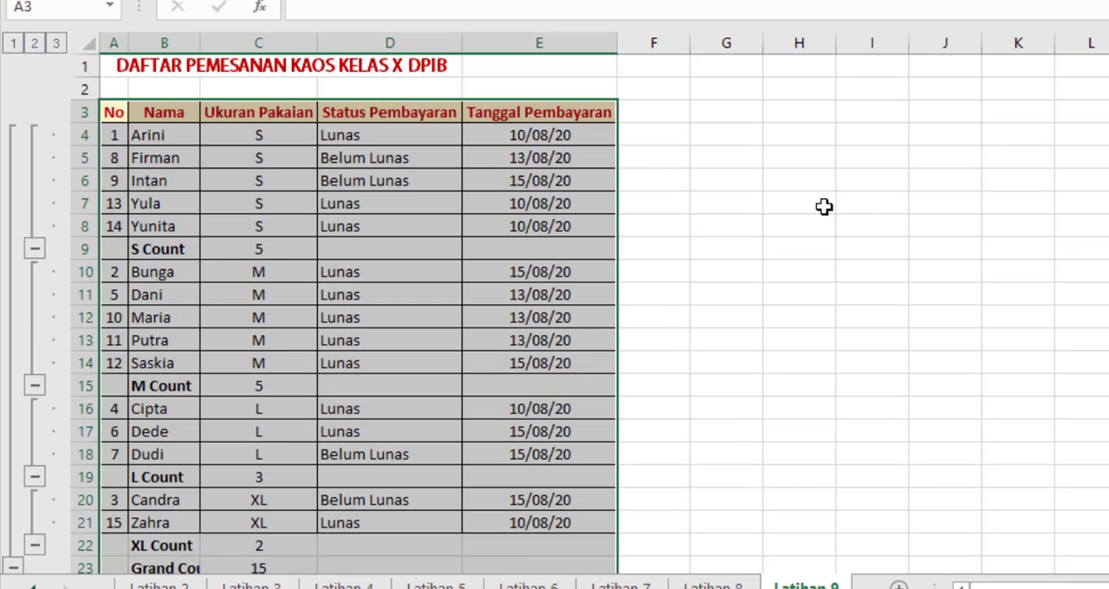